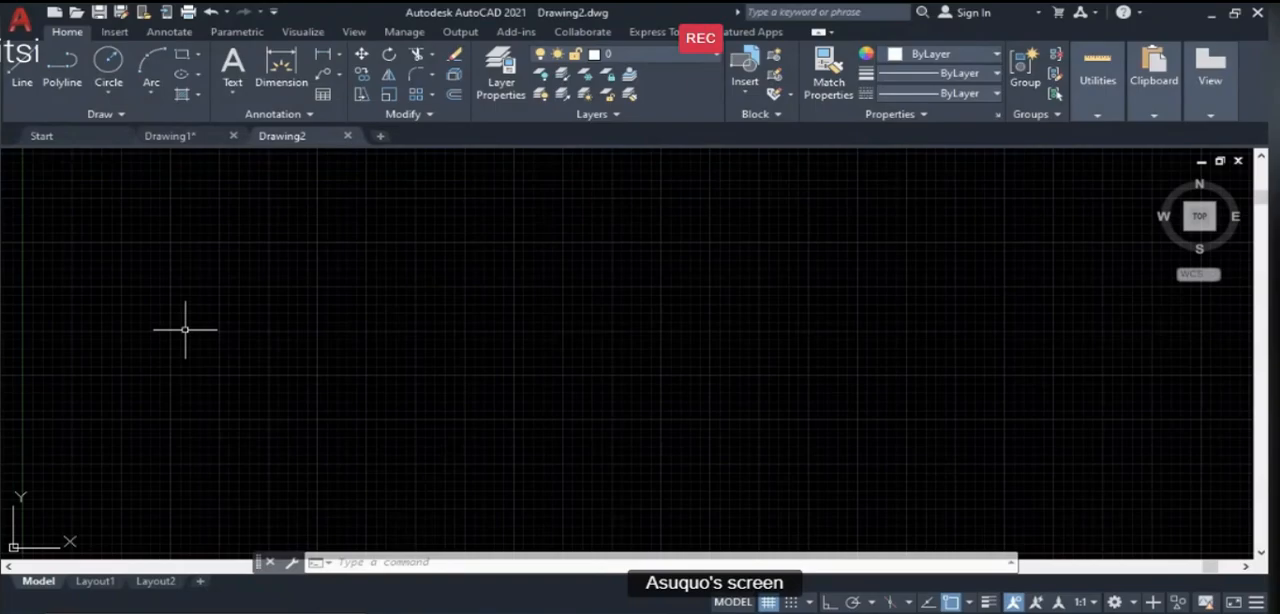
- Configure the drawing units to decimal length with precision 0 and millimeters as the insertion scale
text(un)
key(Return)
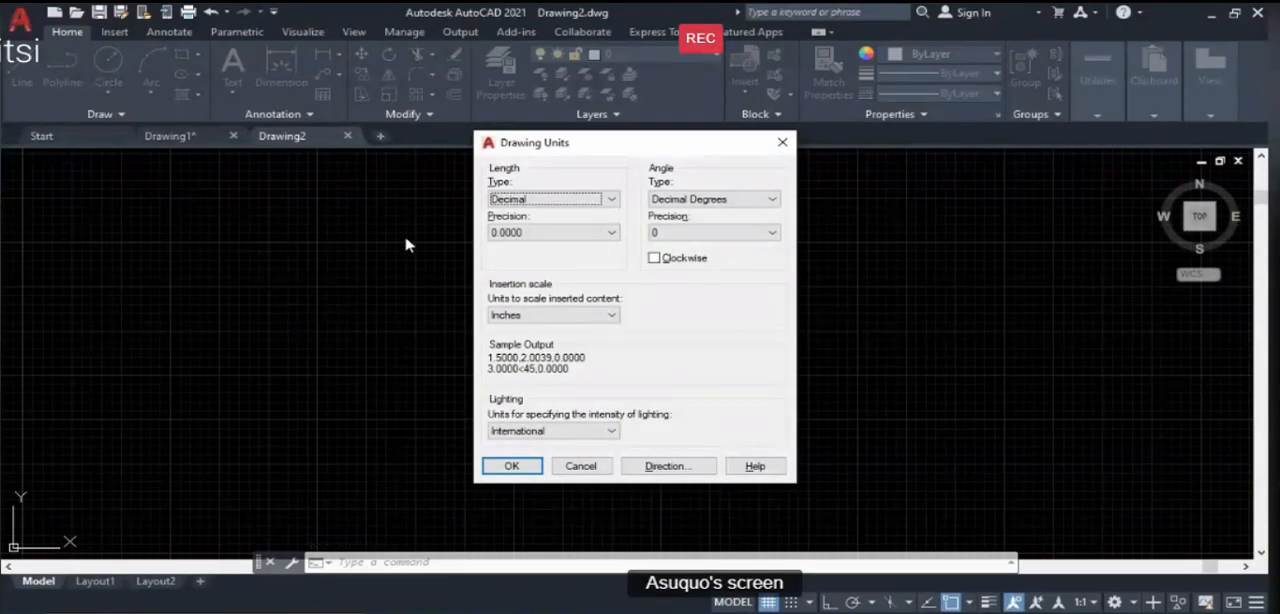
click(511, 202)
click(510, 225)
click(512, 232)
click(507, 249)
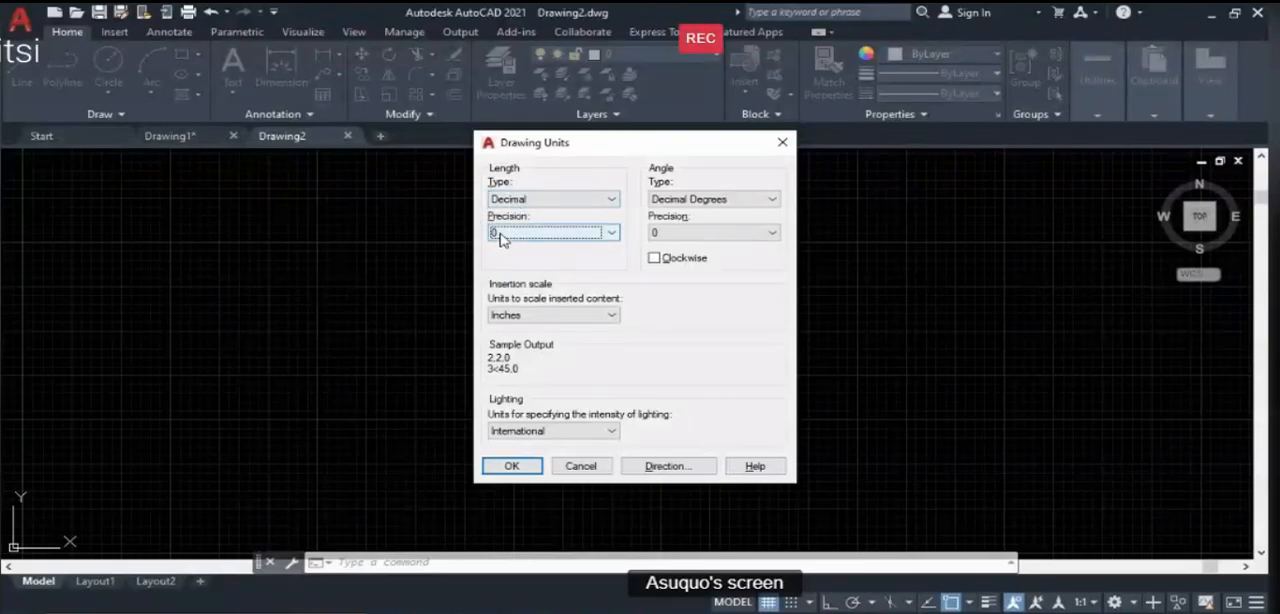
click(517, 316)
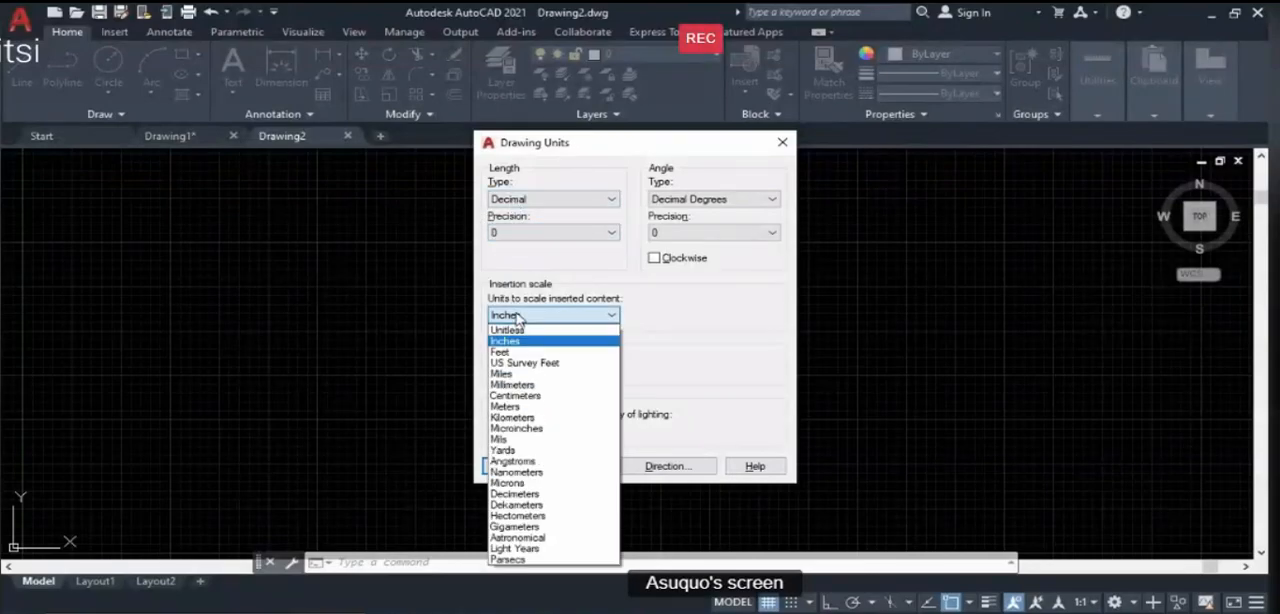
click(527, 385)
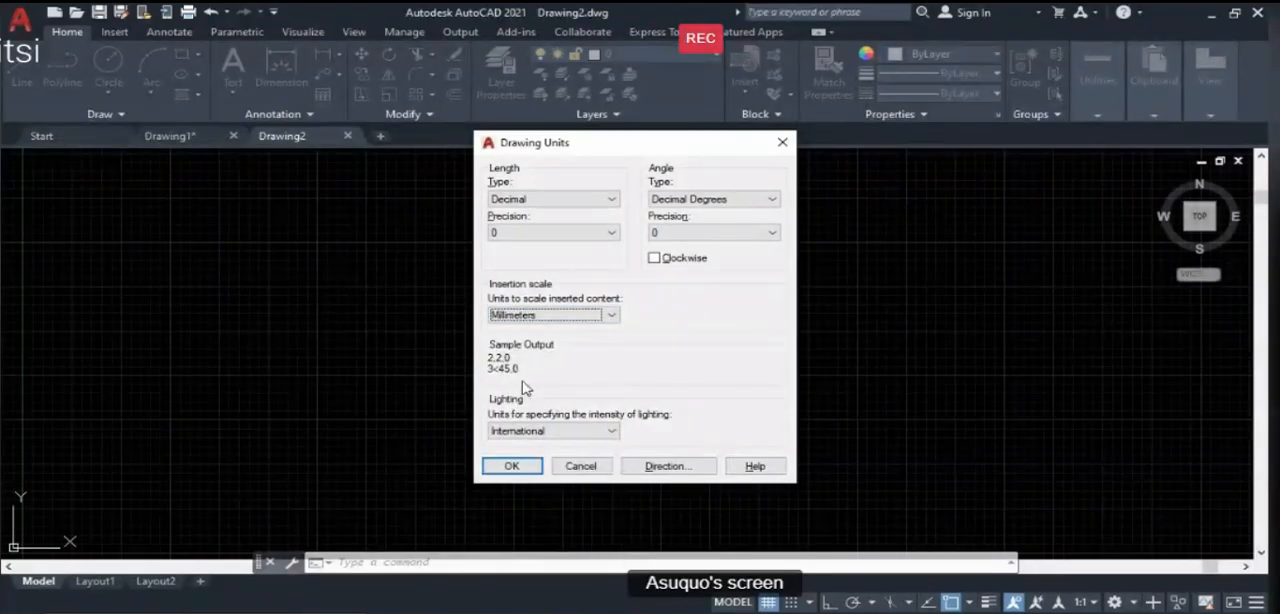
click(511, 466)
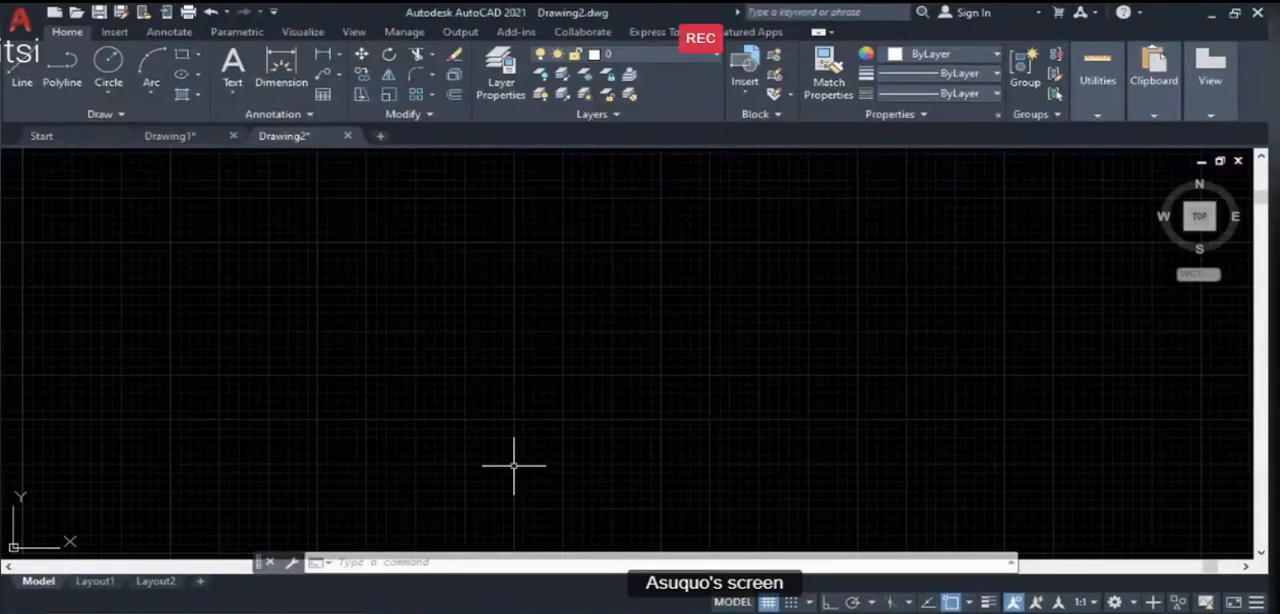
- Turn off the model space drawing limits with the LIMITS command
text(limits)
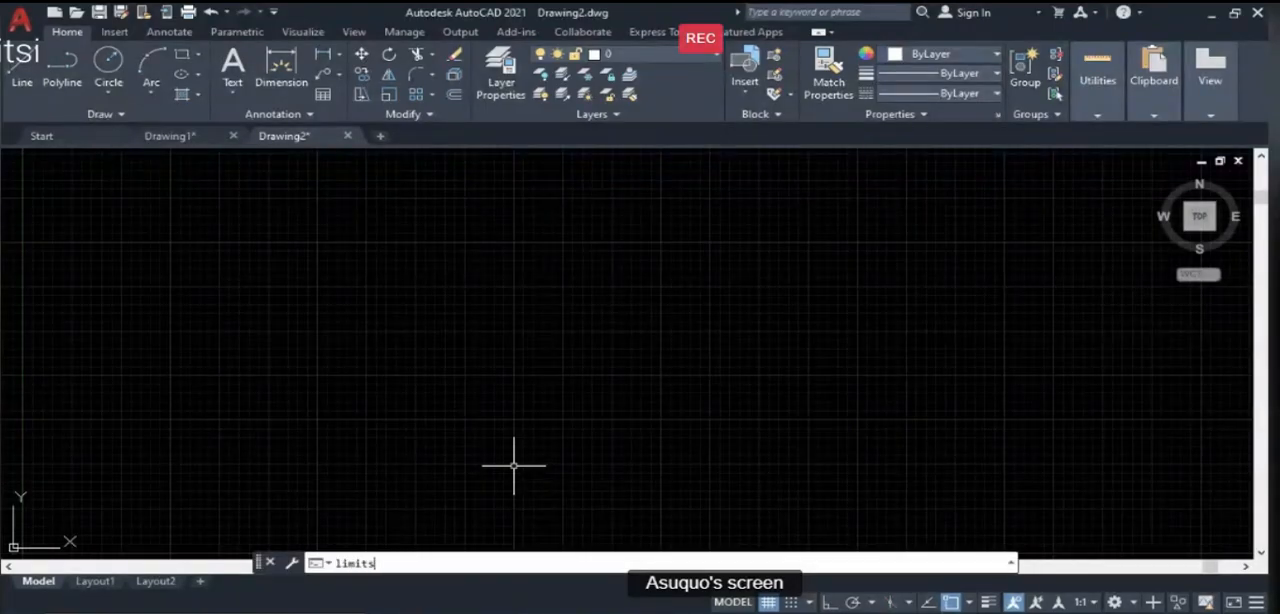
key(Return)
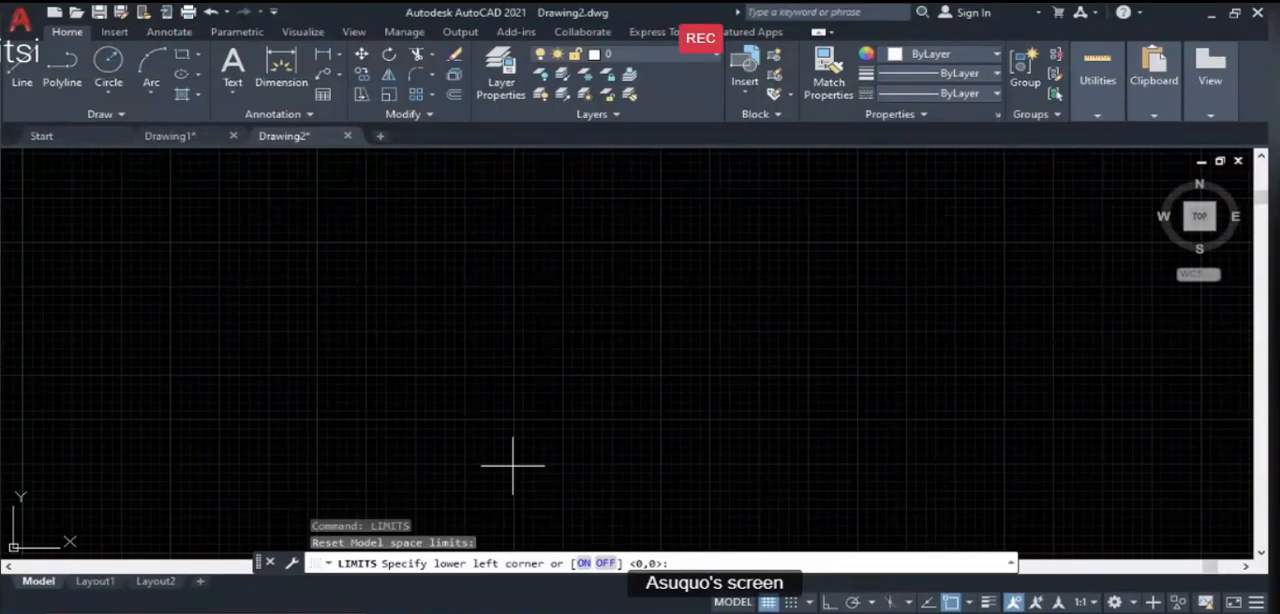
click(605, 564)
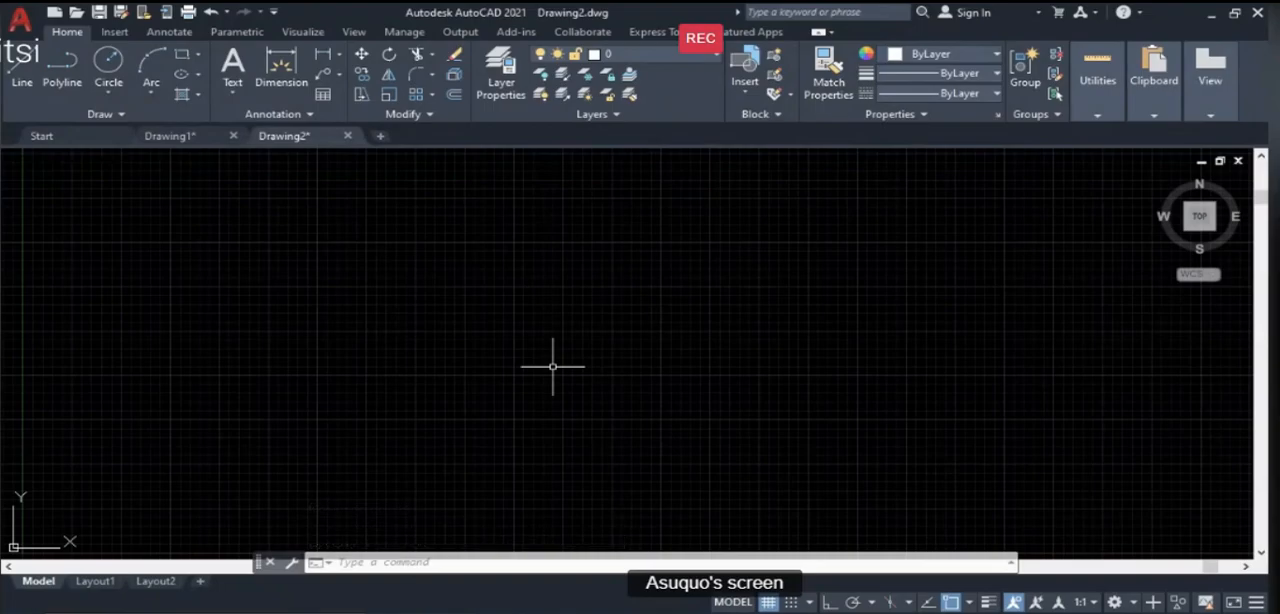
- Check the lesson objectives slide in PowerPoint, return to AutoCAD and close Drawing1, keeping Drawing2 open
click(797, 611)
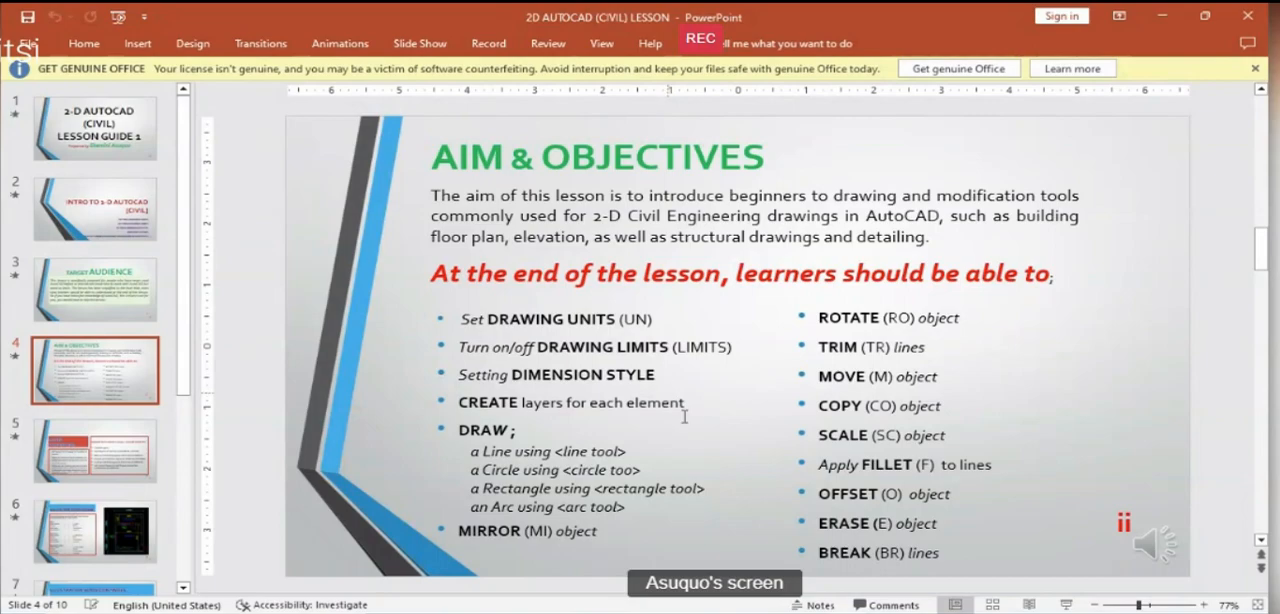
mouse_move(430, 612)
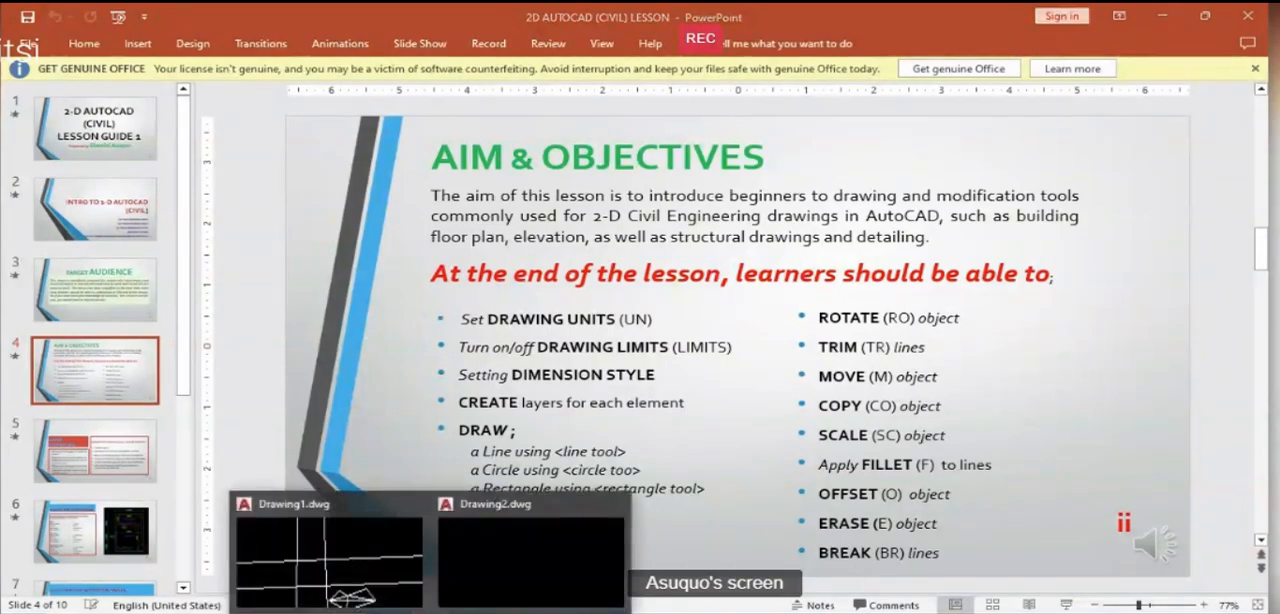
click(360, 575)
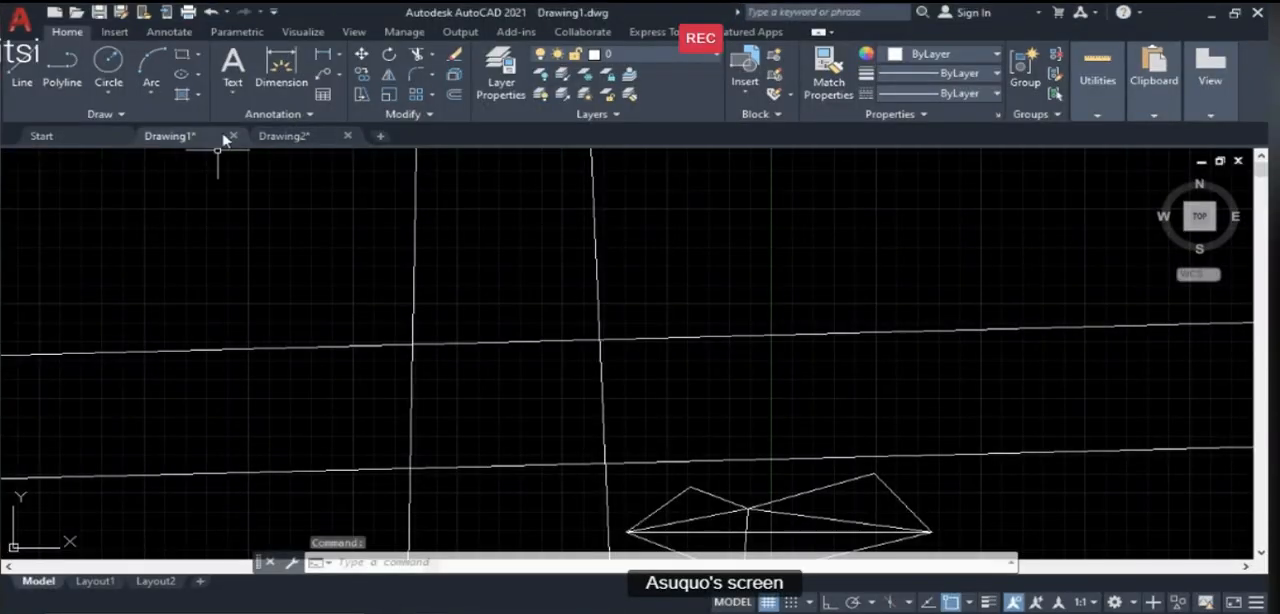
click(233, 136)
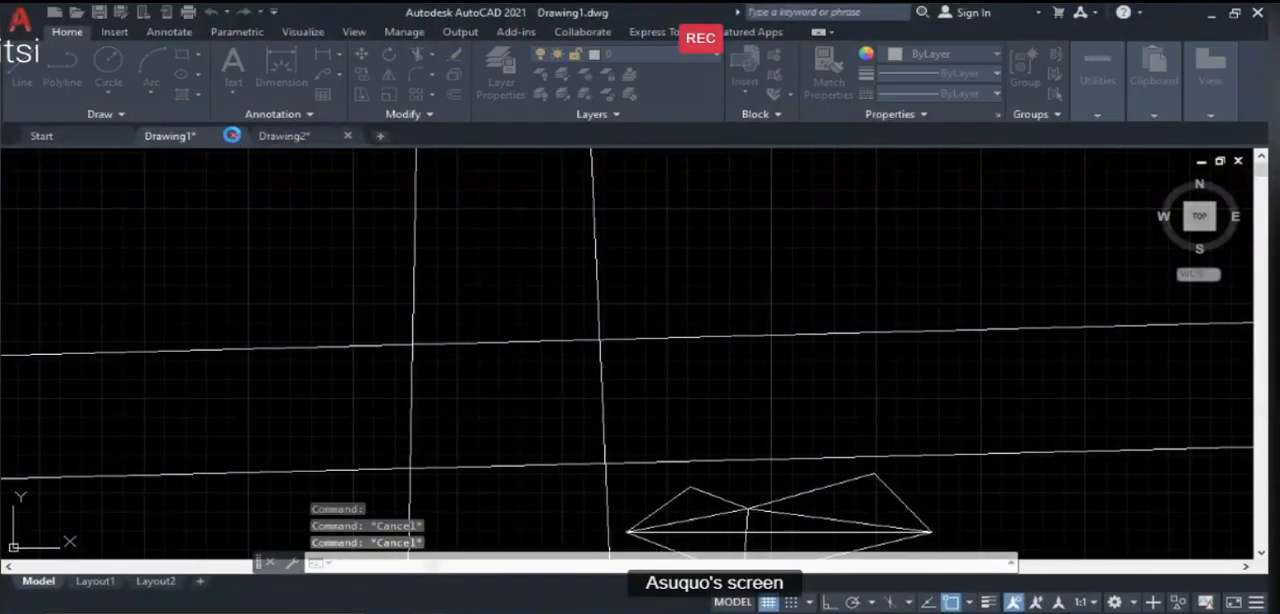
click(636, 352)
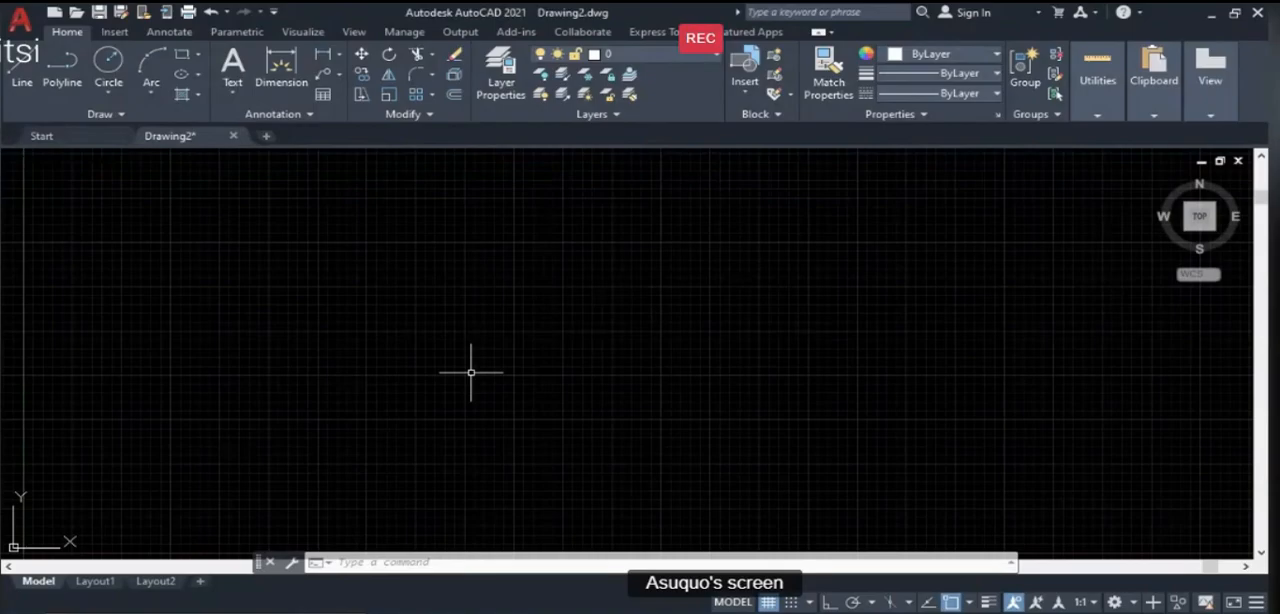
- Create a new dimension style named EXTERNAL DIM based on Standard for all dimensions and continue to its settings
text(d)
key(BackSpace)
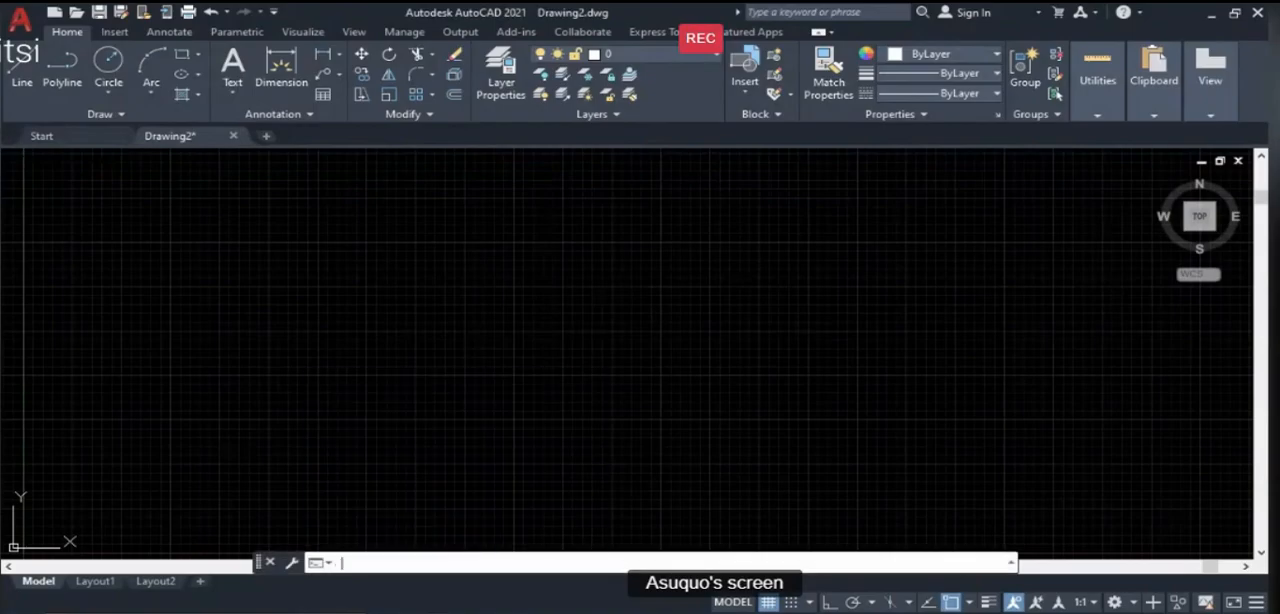
text(d)
key(Return)
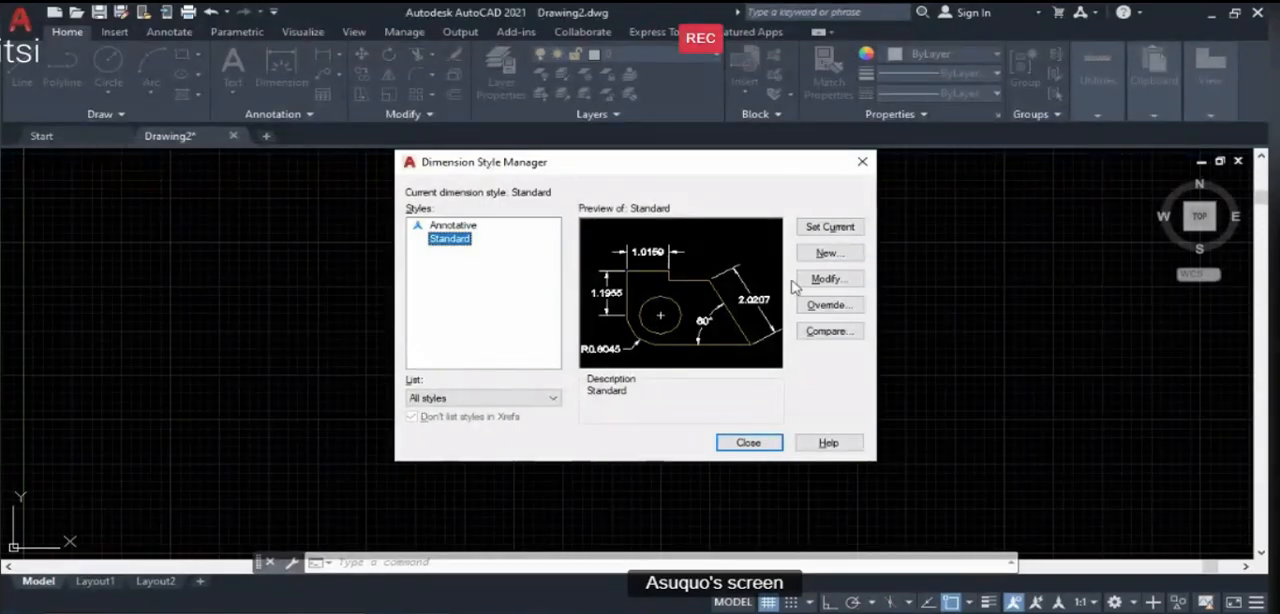
click(824, 256)
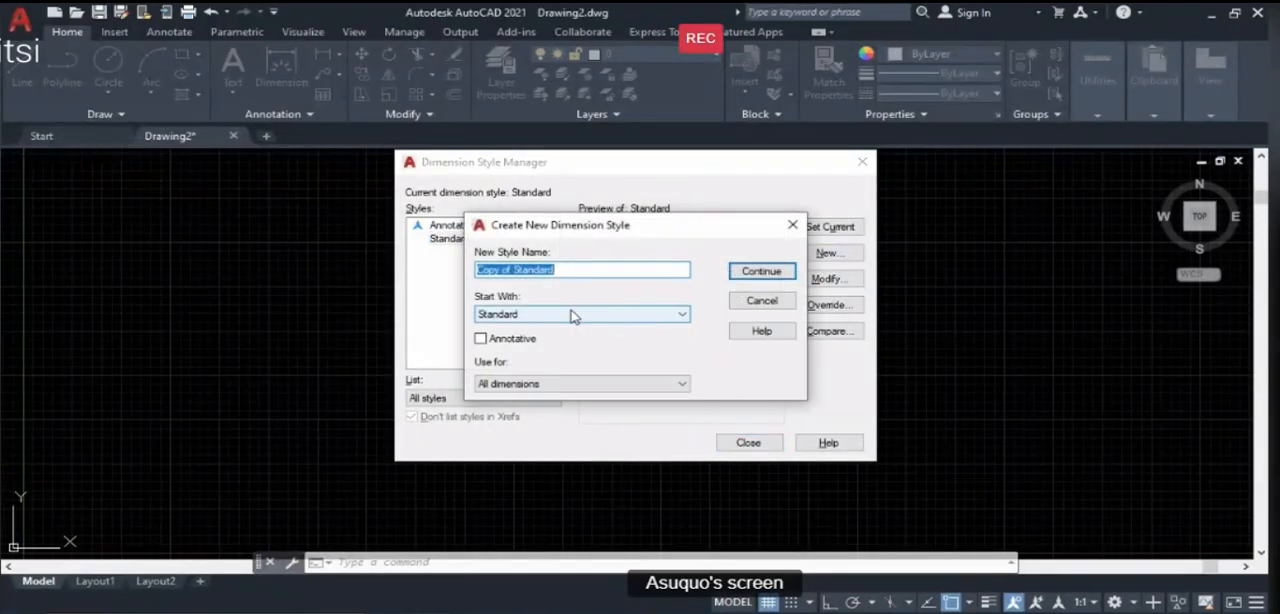
text(extem)
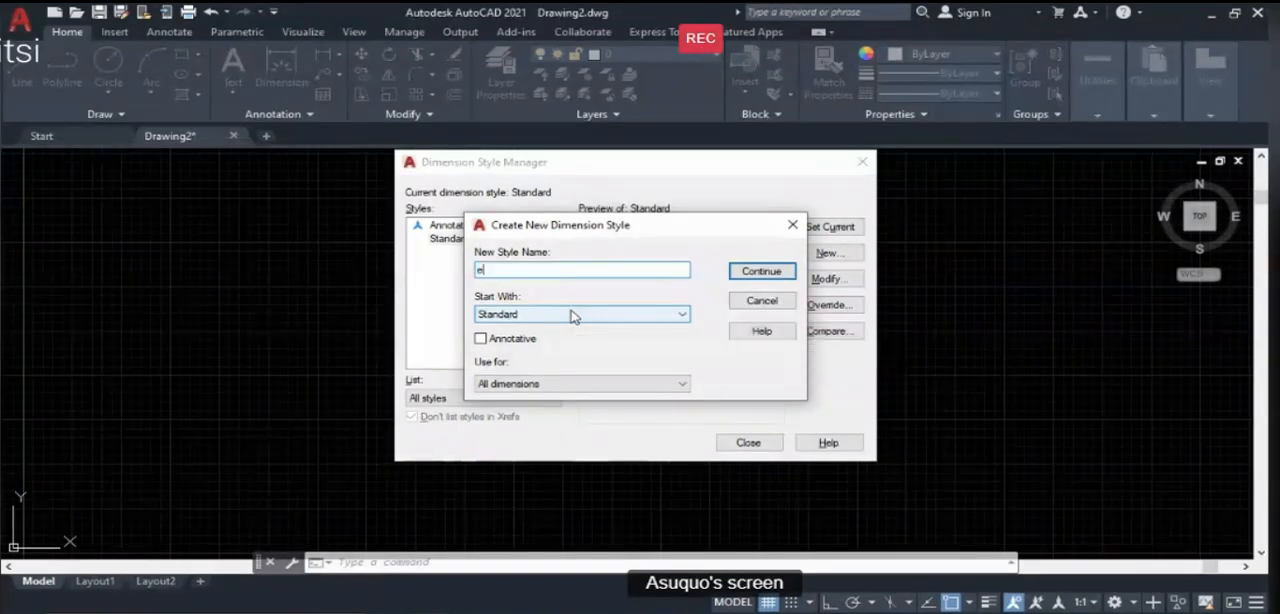
key(BackSpace)
key(BackSpace)
key(BackSpace)
key(BackSpace)
key(BackSpace)
text(EXTE)
text(RNAL DIM)
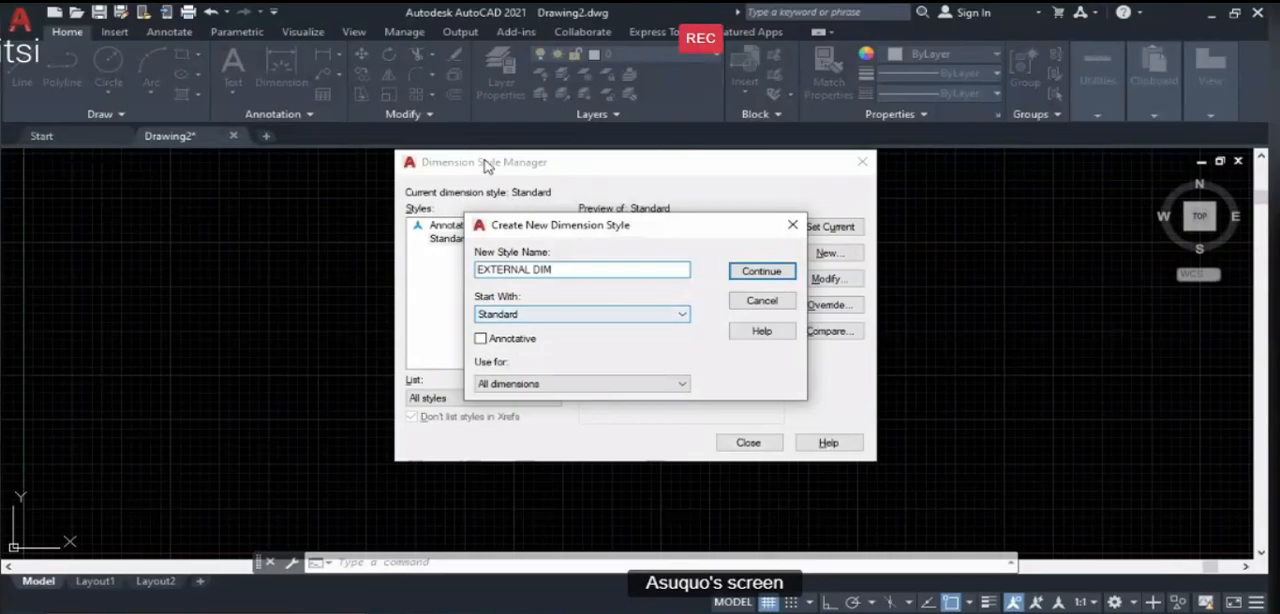
click(757, 274)
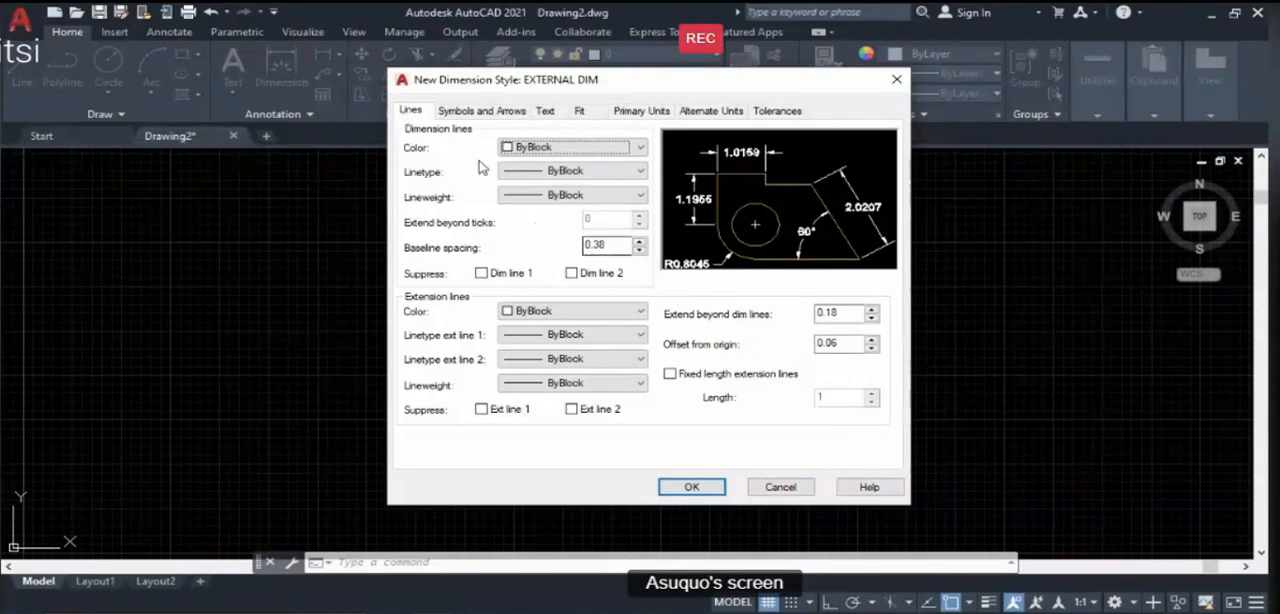
- Set the color, linetype and lineweight of the dimension lines to ByLayer
click(533, 148)
click(538, 165)
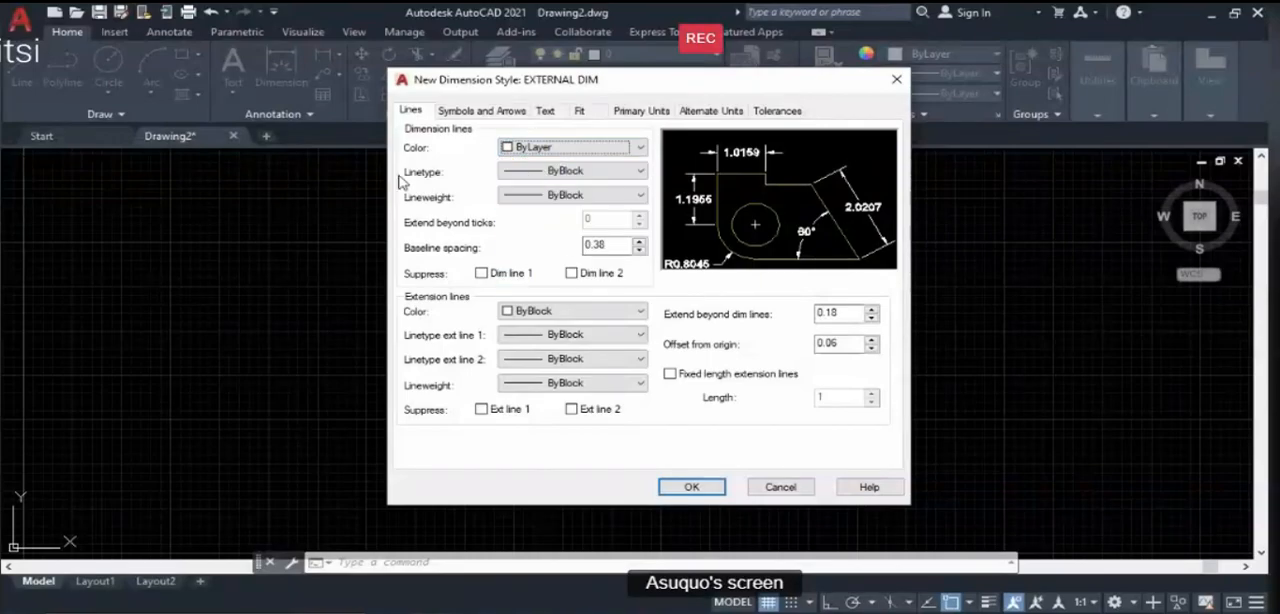
click(560, 172)
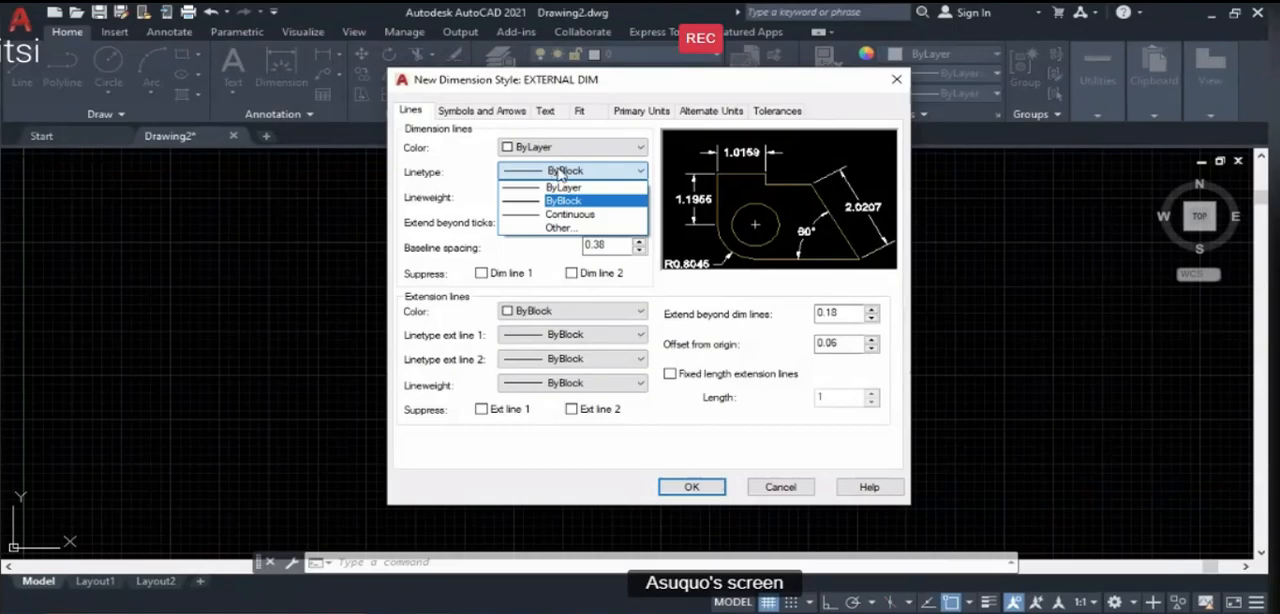
click(563, 187)
click(556, 196)
click(559, 211)
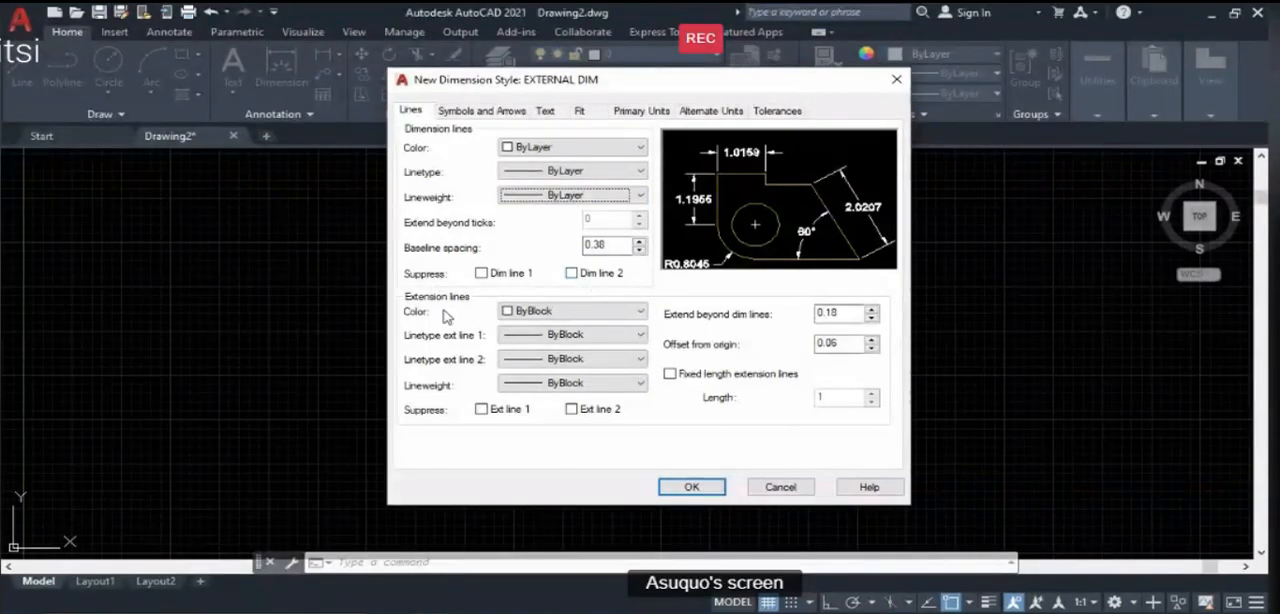
- Set the extension lines' color, both extension linetypes and the lineweight to ByLayer
click(565, 311)
click(528, 331)
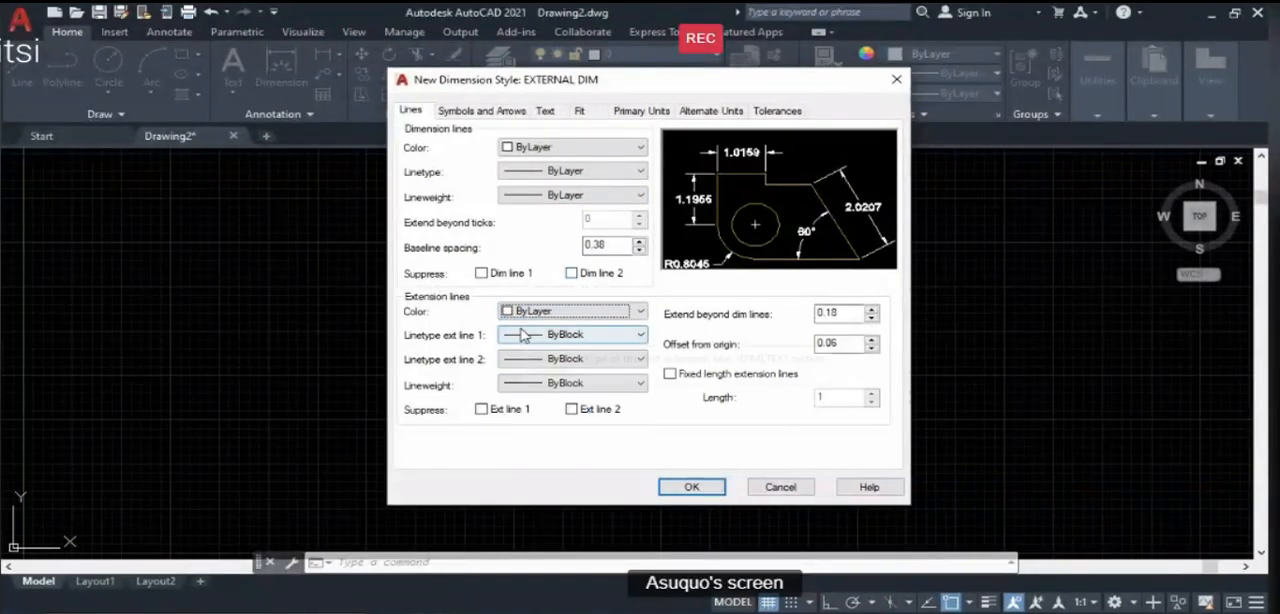
click(525, 335)
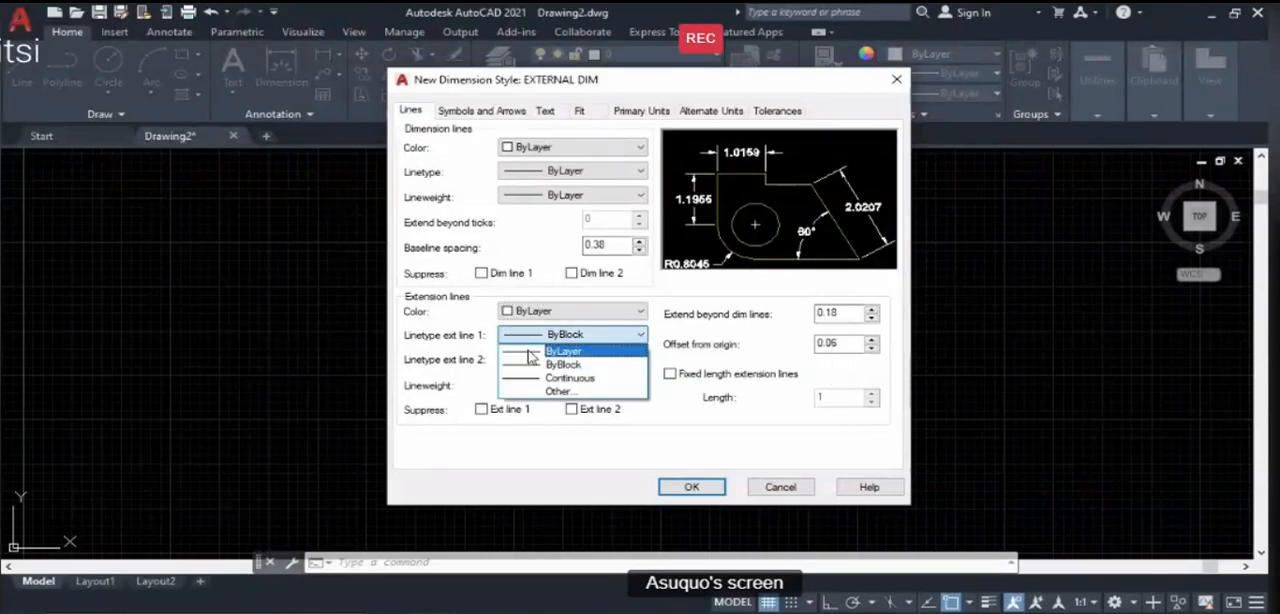
click(528, 352)
click(526, 360)
click(540, 372)
click(540, 385)
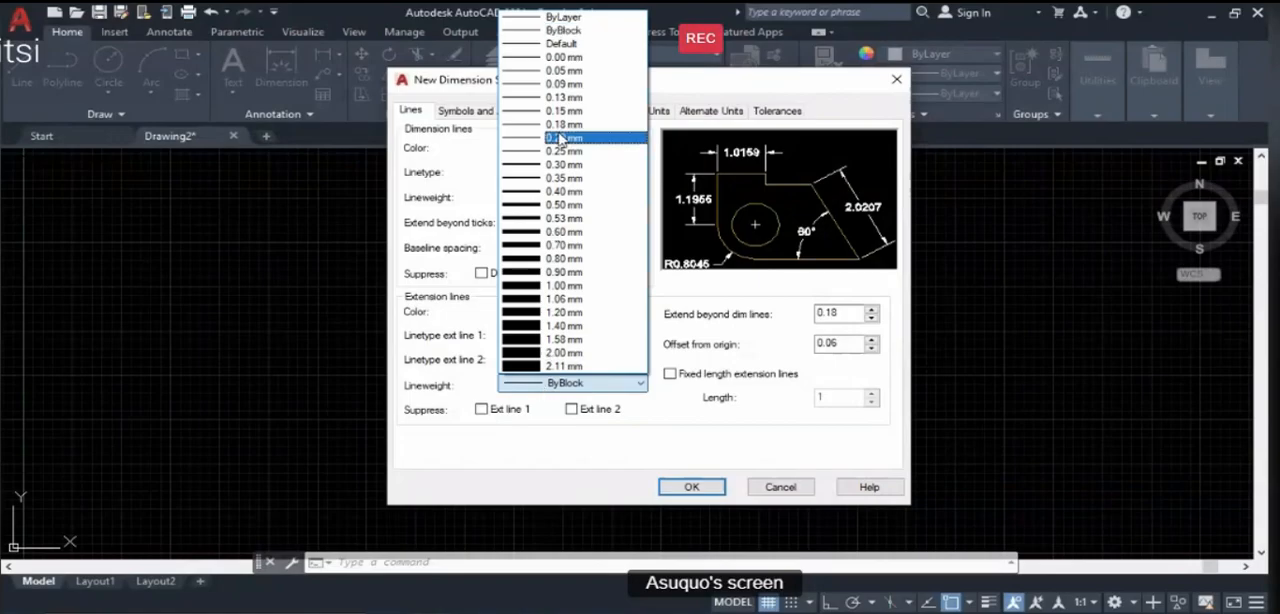
click(560, 18)
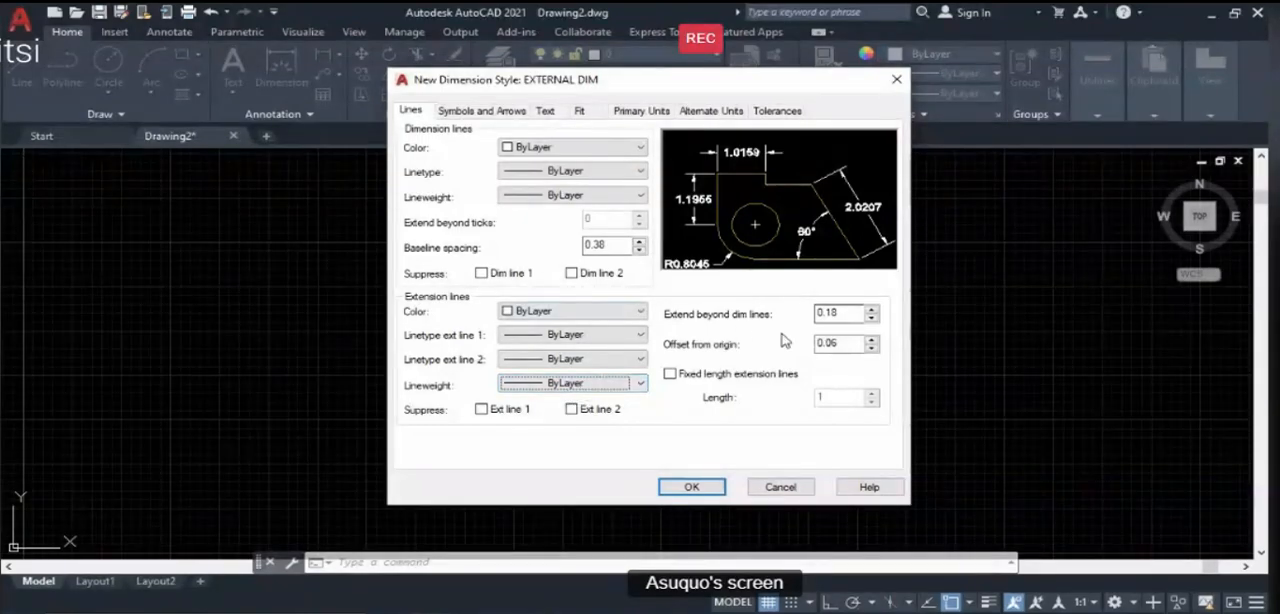
- Change the first, second and leader arrowheads to Architectural tick and set the arrow size to 100
click(470, 114)
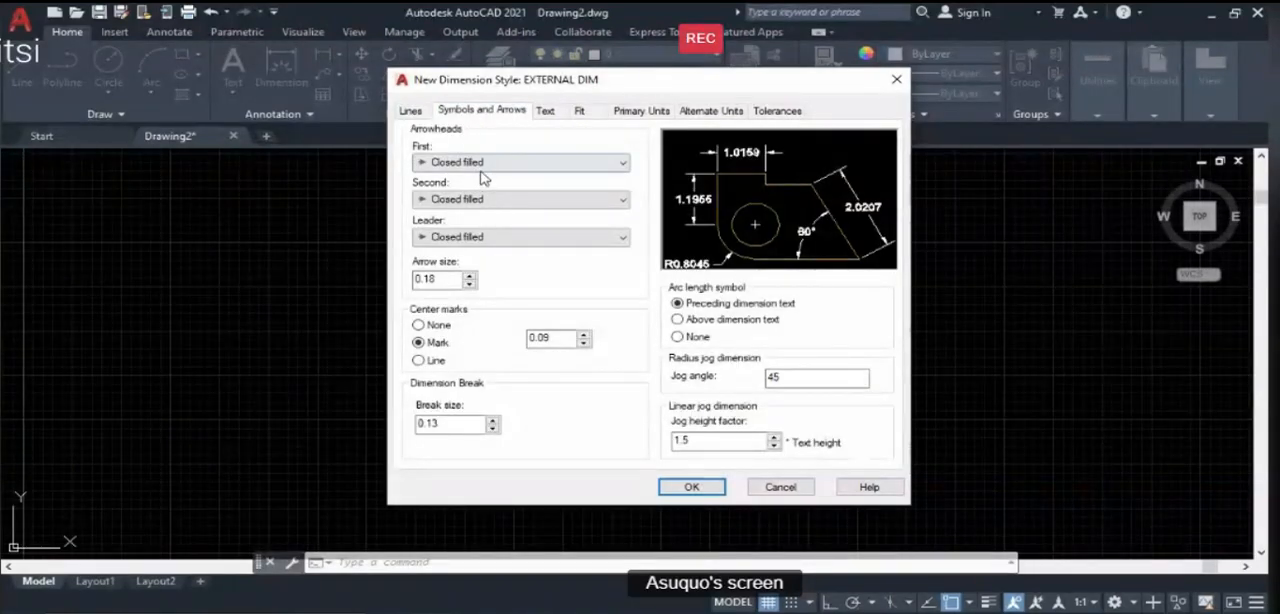
click(483, 163)
click(472, 240)
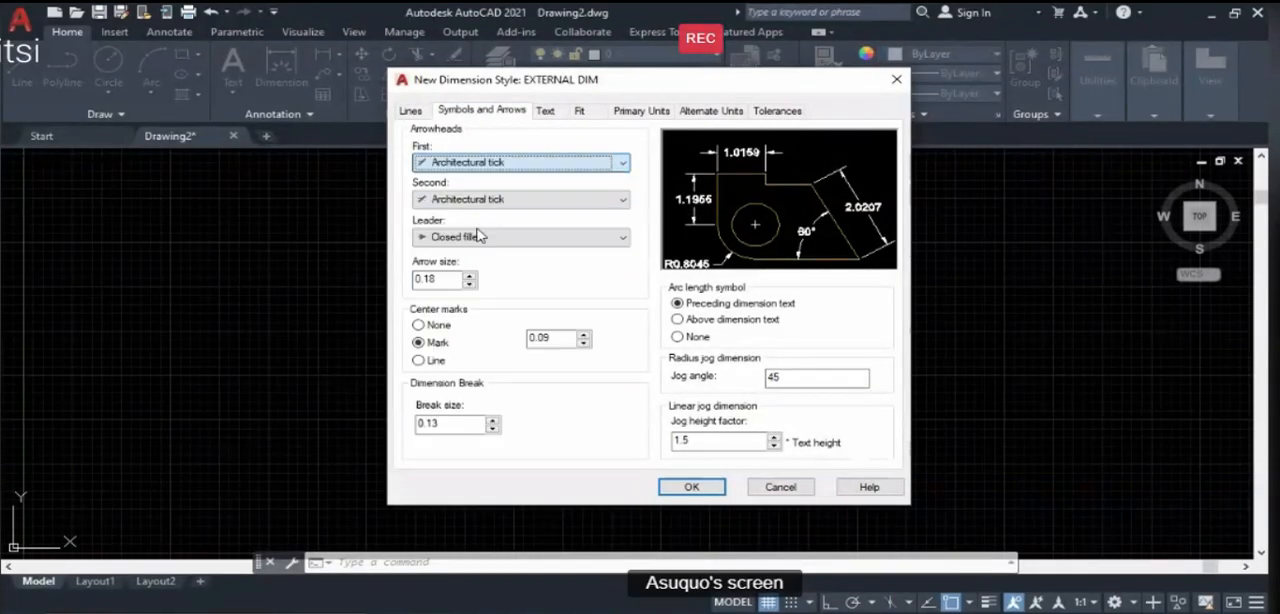
click(476, 200)
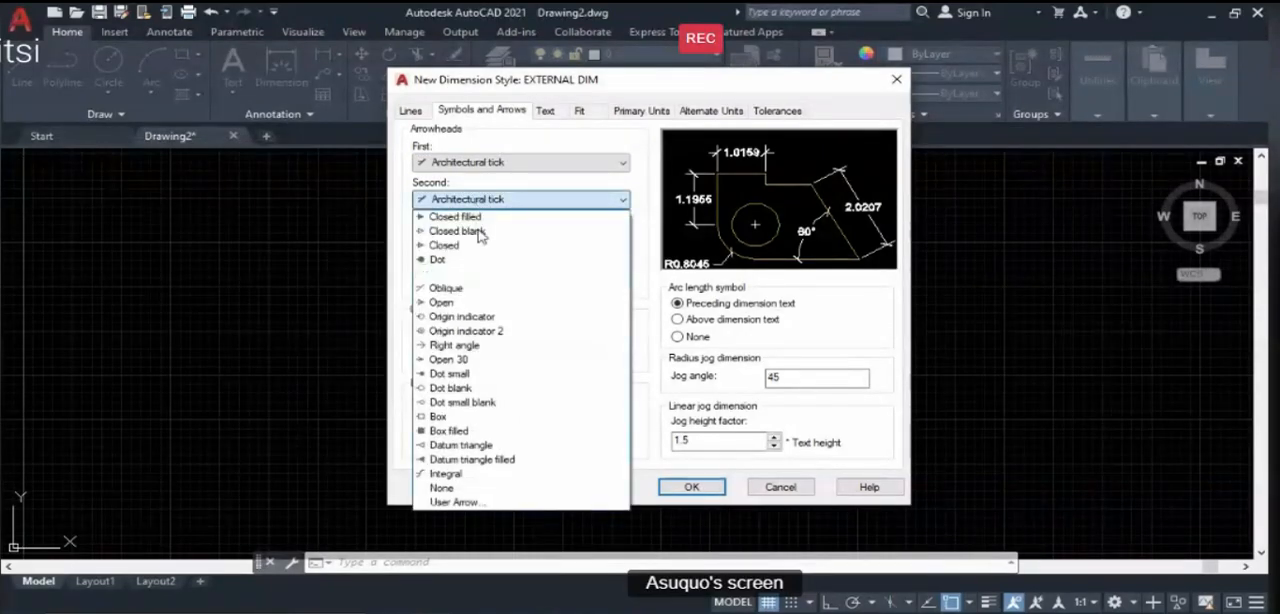
click(480, 274)
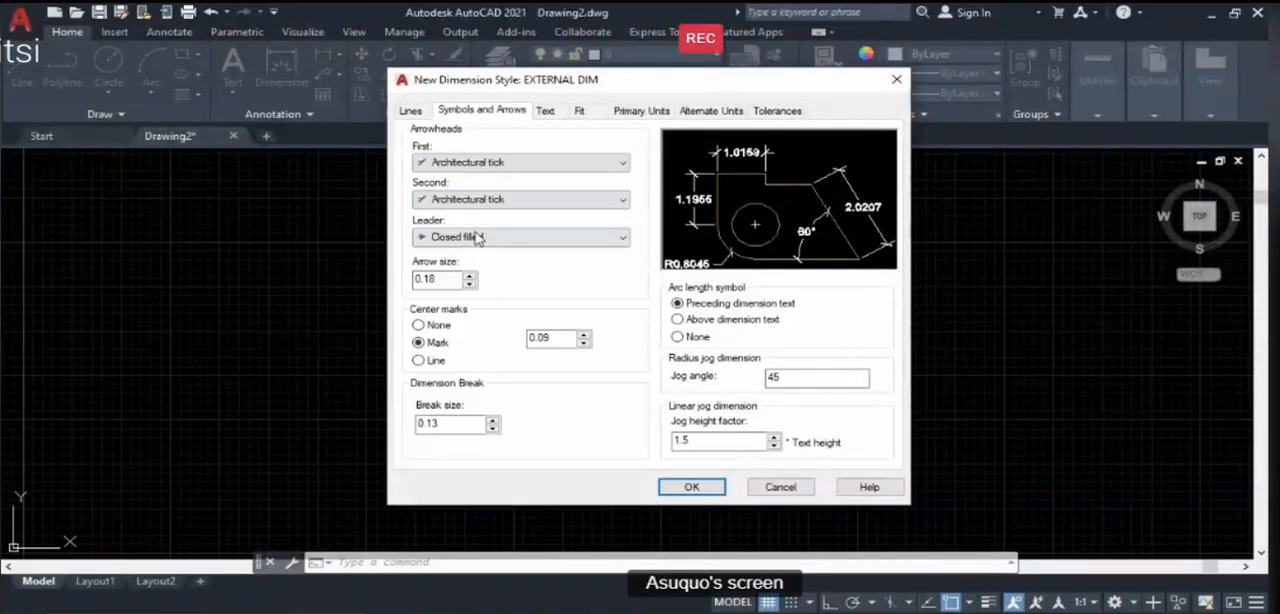
click(476, 237)
click(479, 318)
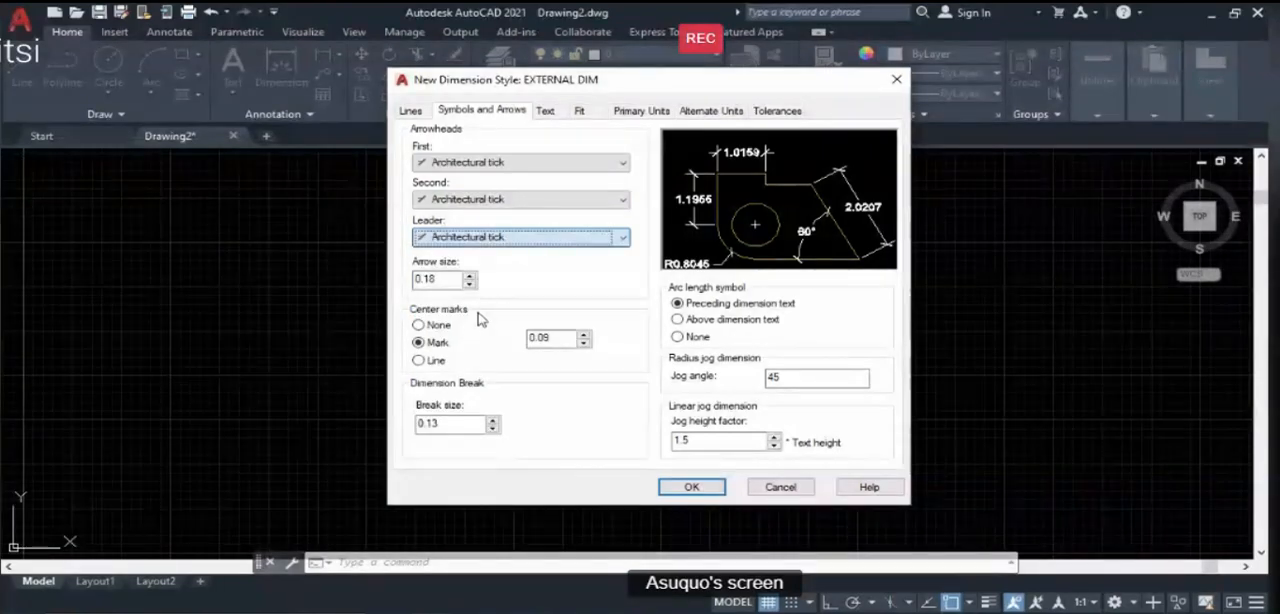
drag(441, 280, 408, 280)
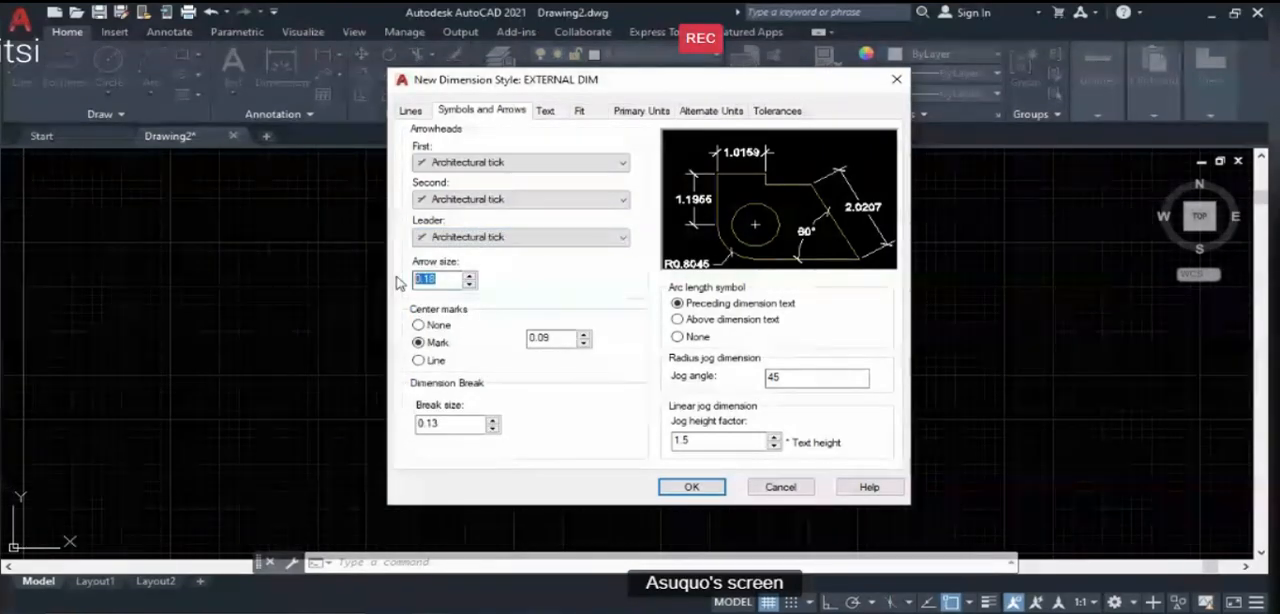
text(100)
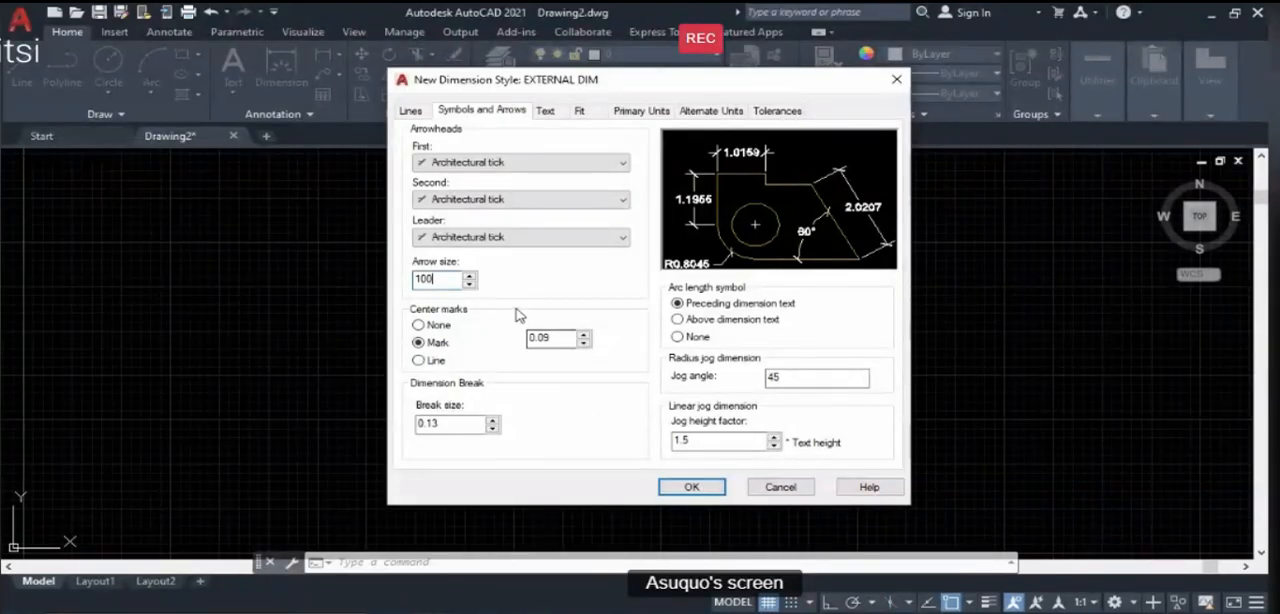
- Keep the dimension text style at Standard, set the text color to ByLayer and the text height to 300
click(549, 112)
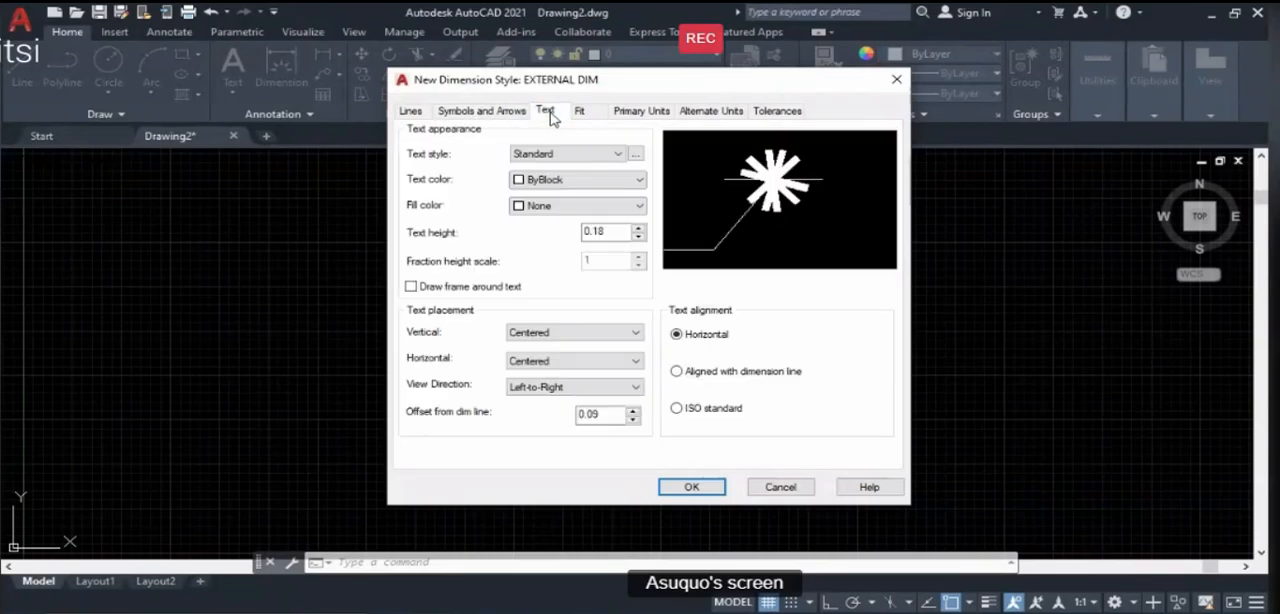
click(540, 155)
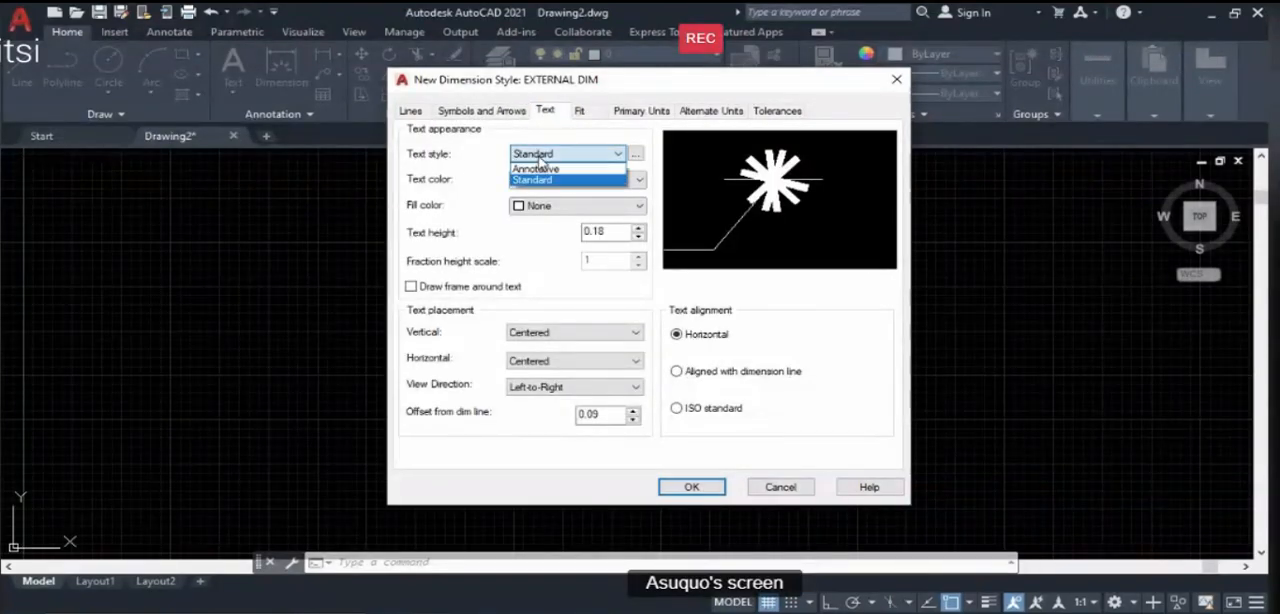
click(540, 180)
click(545, 180)
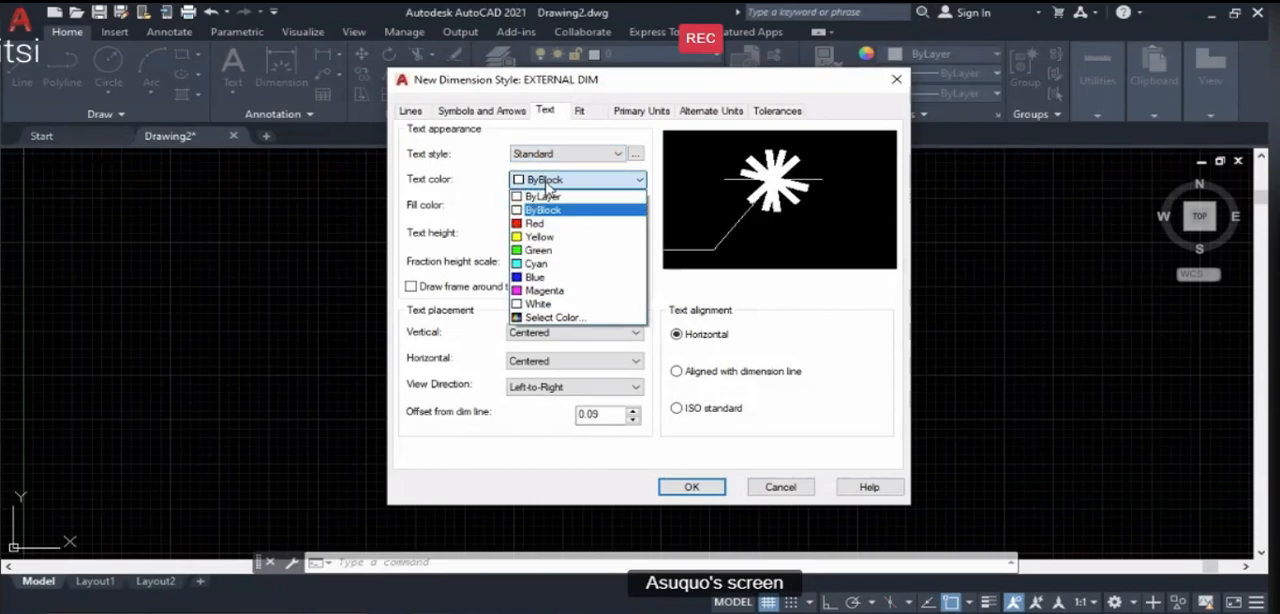
click(547, 197)
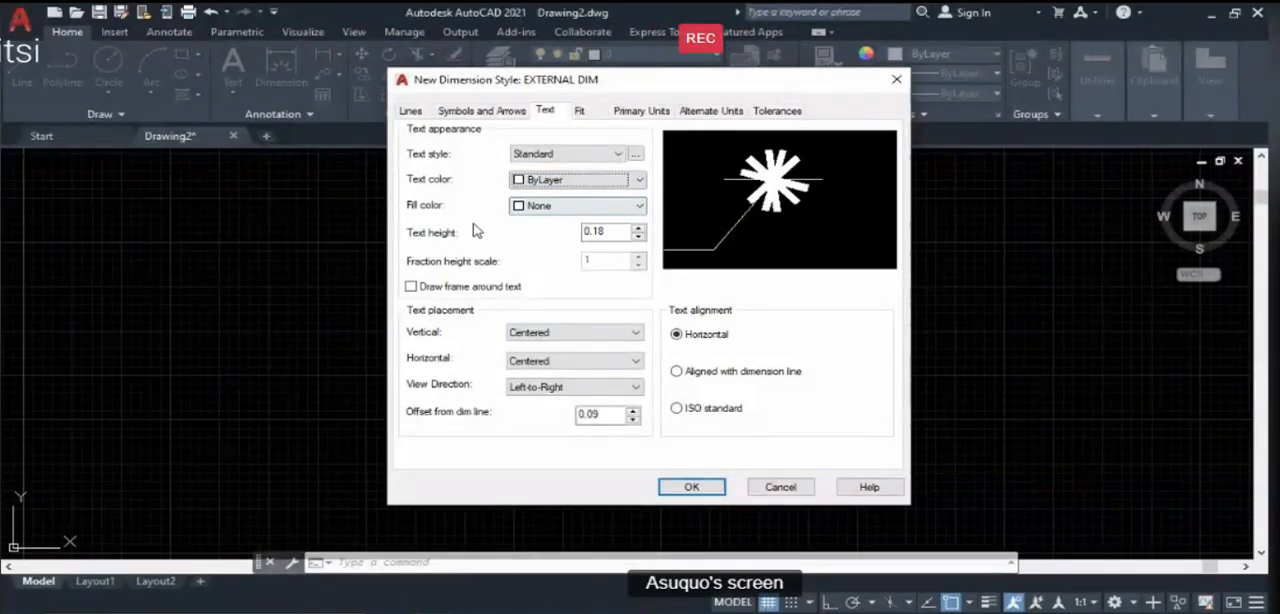
double_click(592, 231)
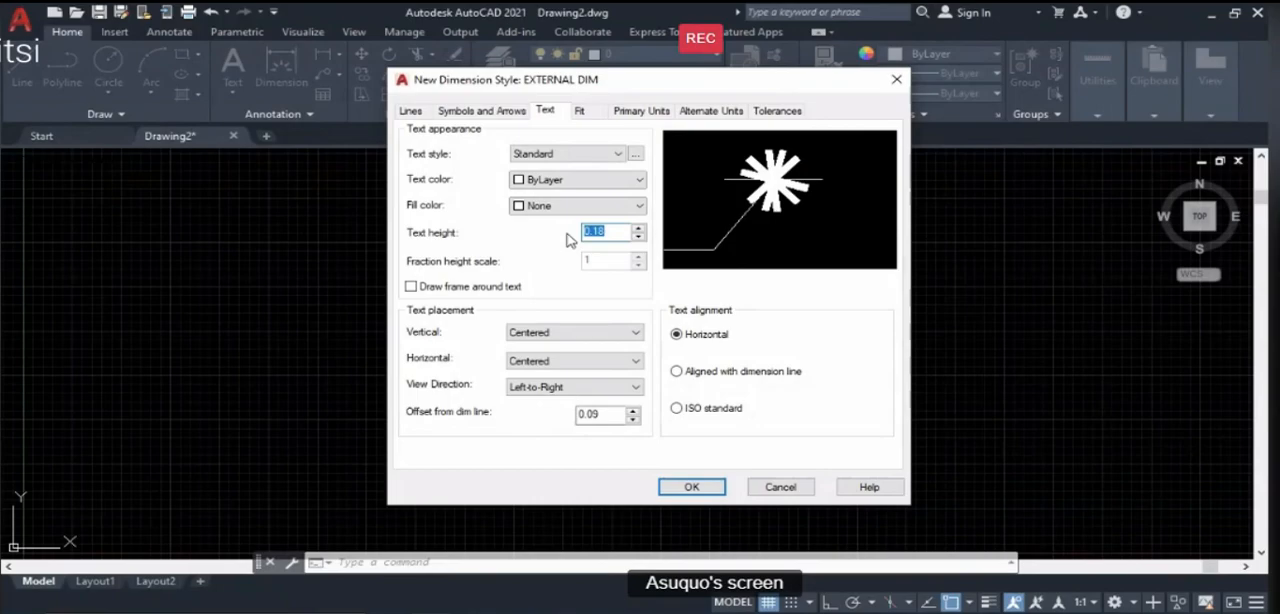
text(300)
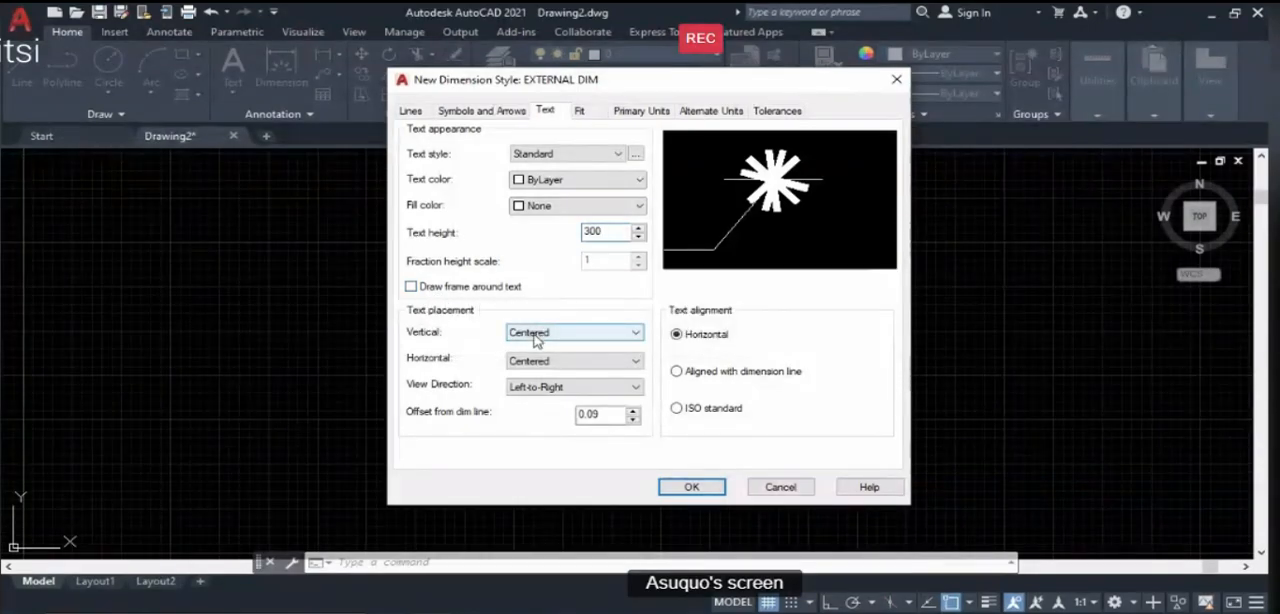
- Set the dimension text placement to Above vertically and Centered horizontally, with a Left-to-Right view direction
click(548, 335)
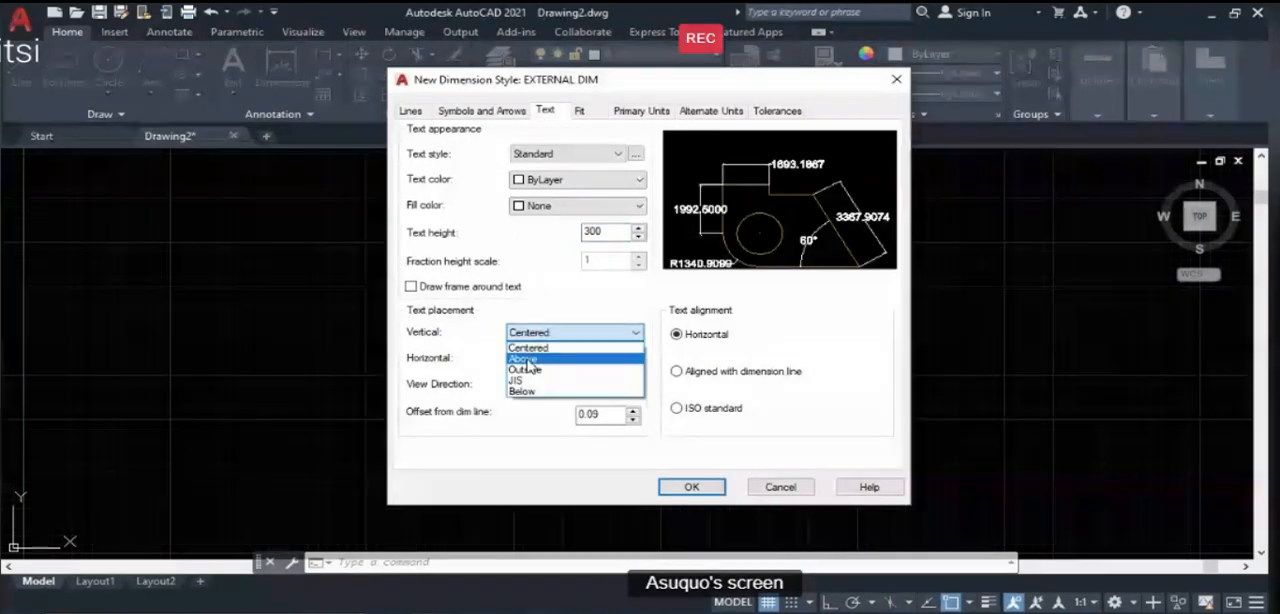
click(525, 358)
click(508, 362)
click(515, 378)
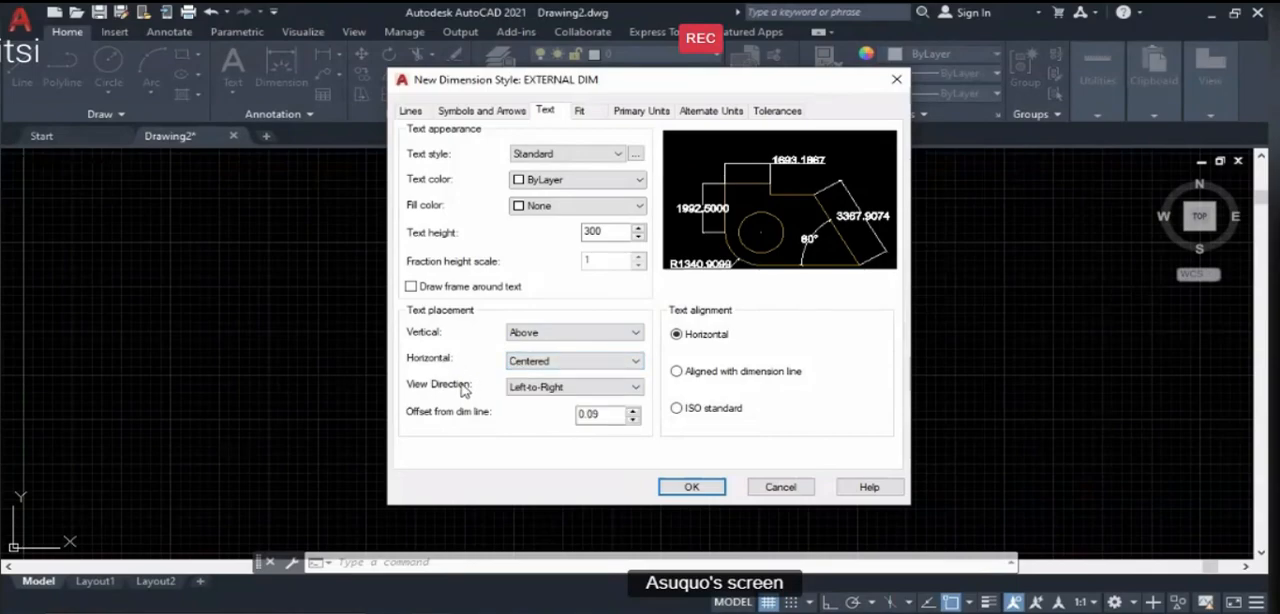
click(514, 392)
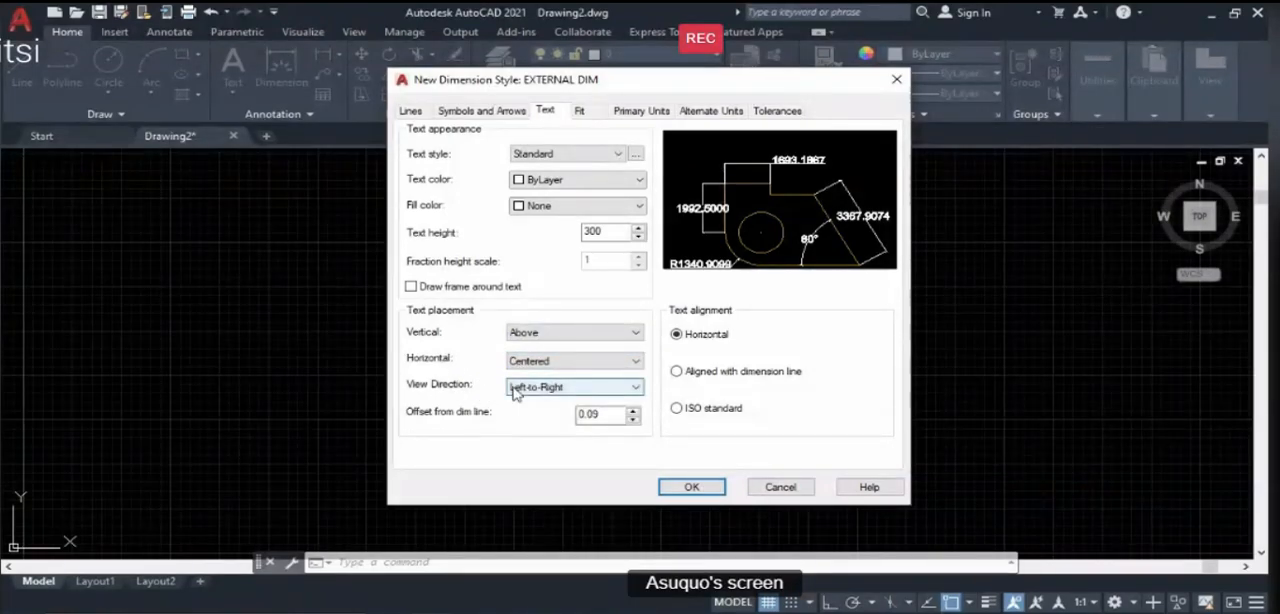
click(531, 395)
click(532, 400)
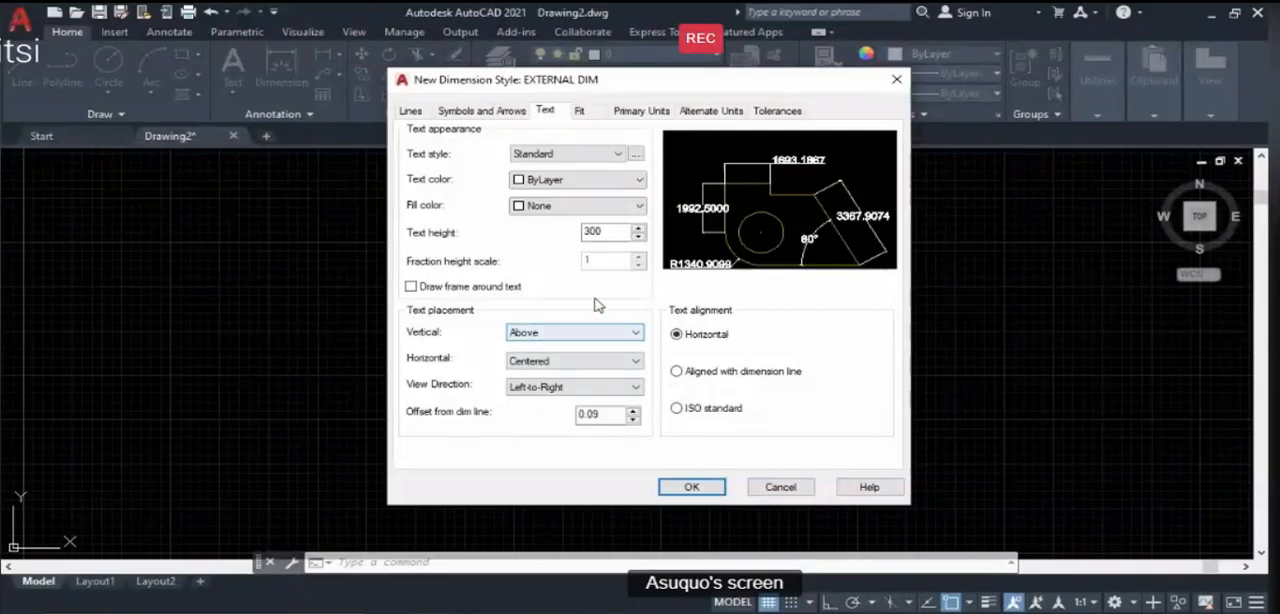
- Set the text alignment to Aligned with dimension line, trying ISO standard for comparison
click(675, 373)
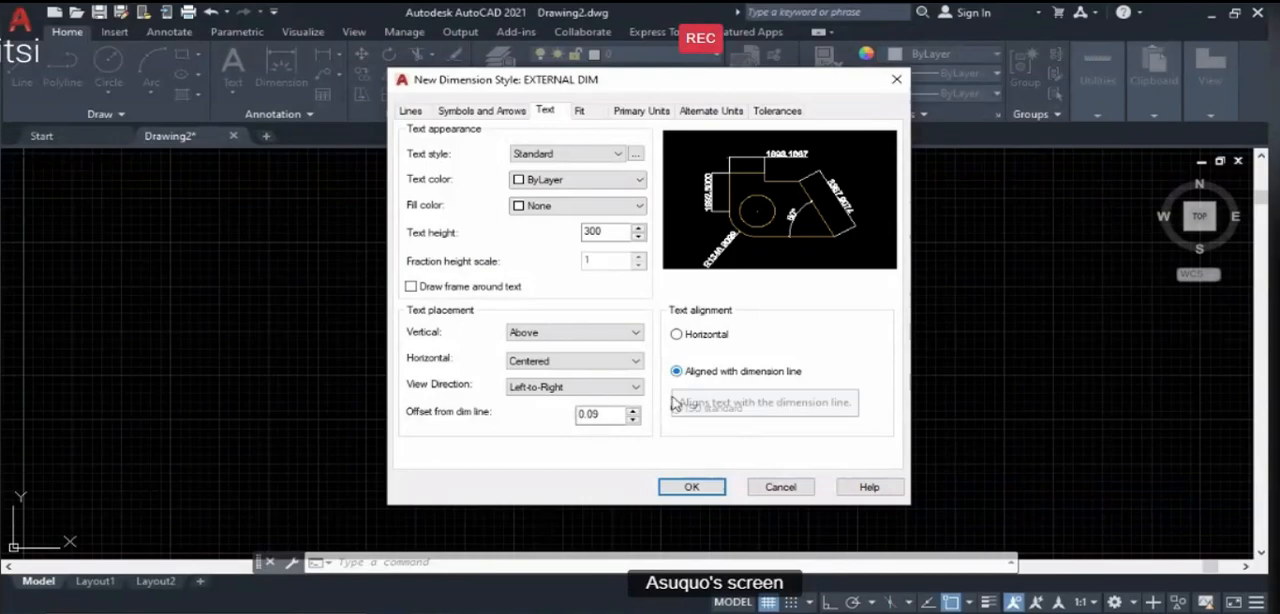
click(677, 410)
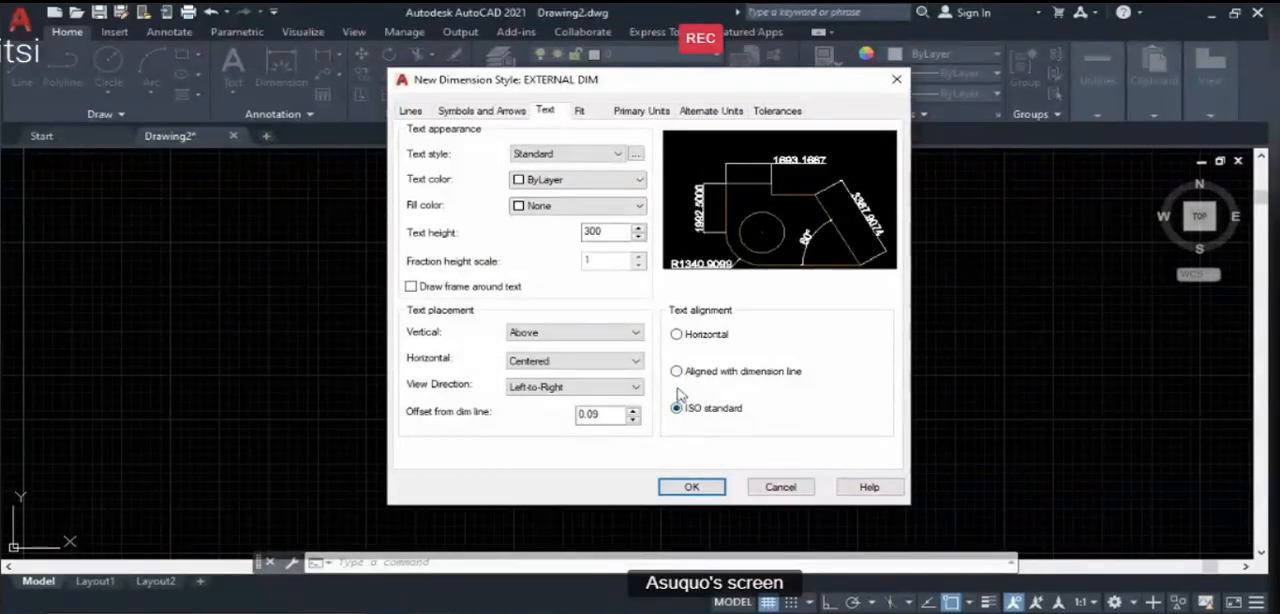
click(677, 373)
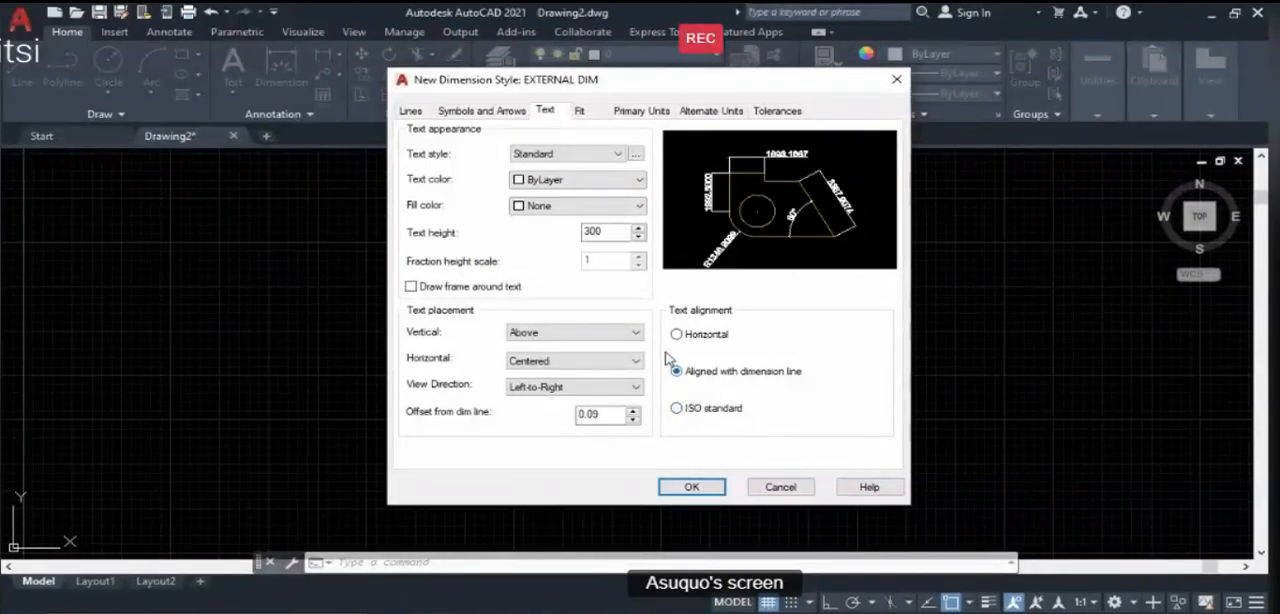
- Set the precision of the primary linear units to 0
click(581, 112)
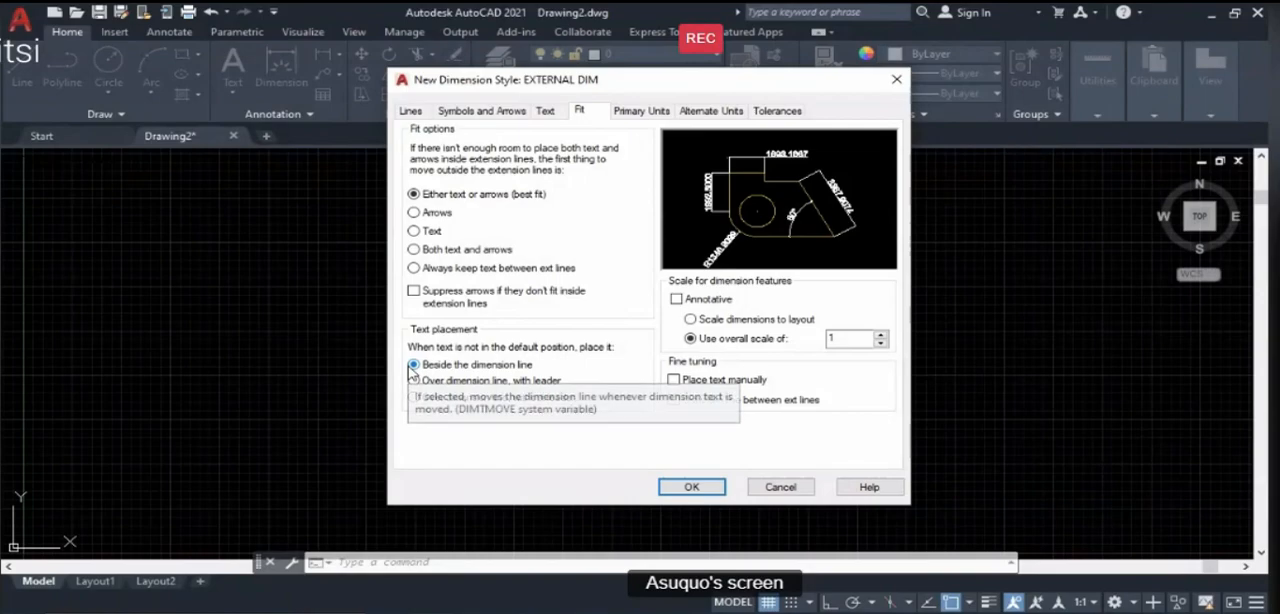
click(630, 112)
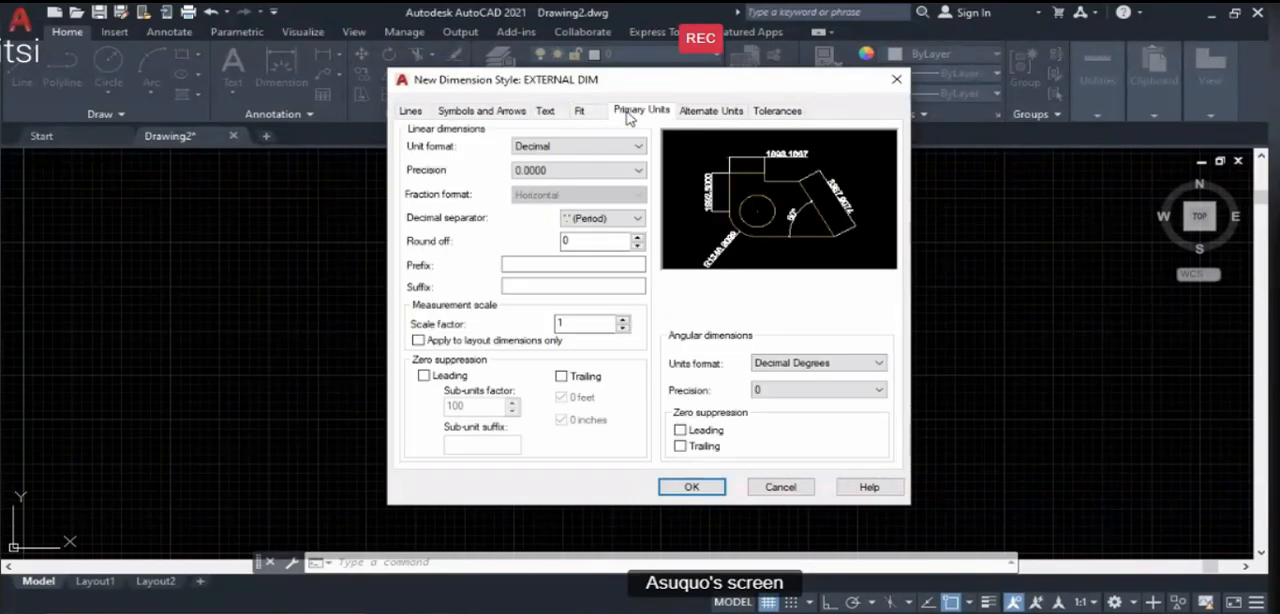
click(565, 171)
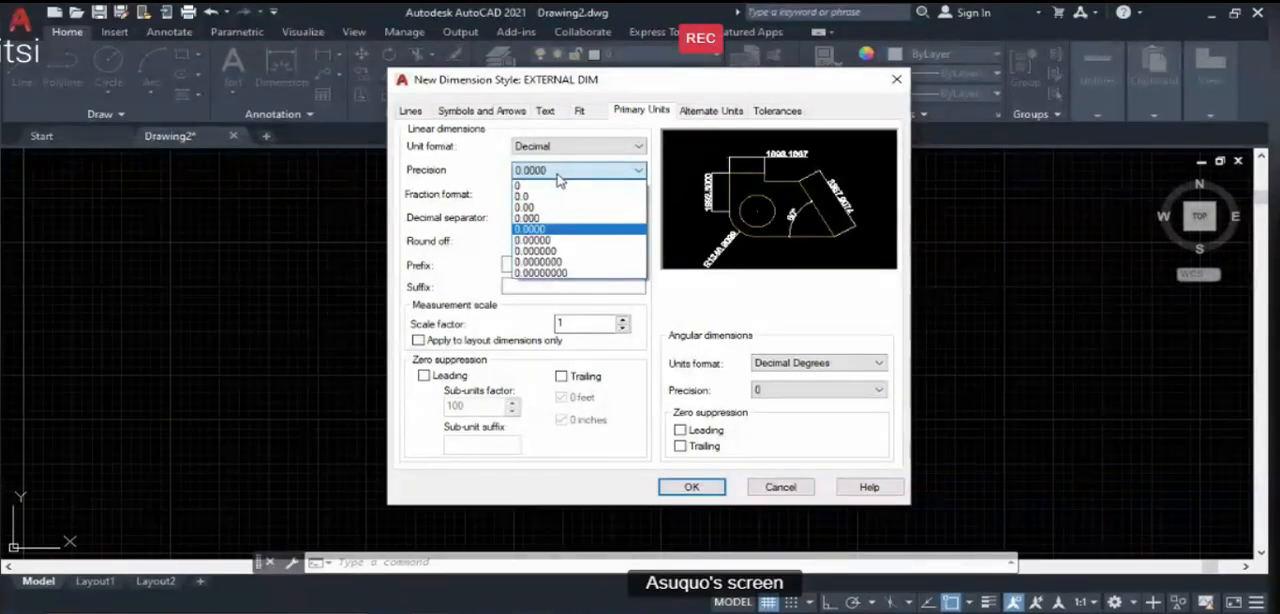
click(554, 186)
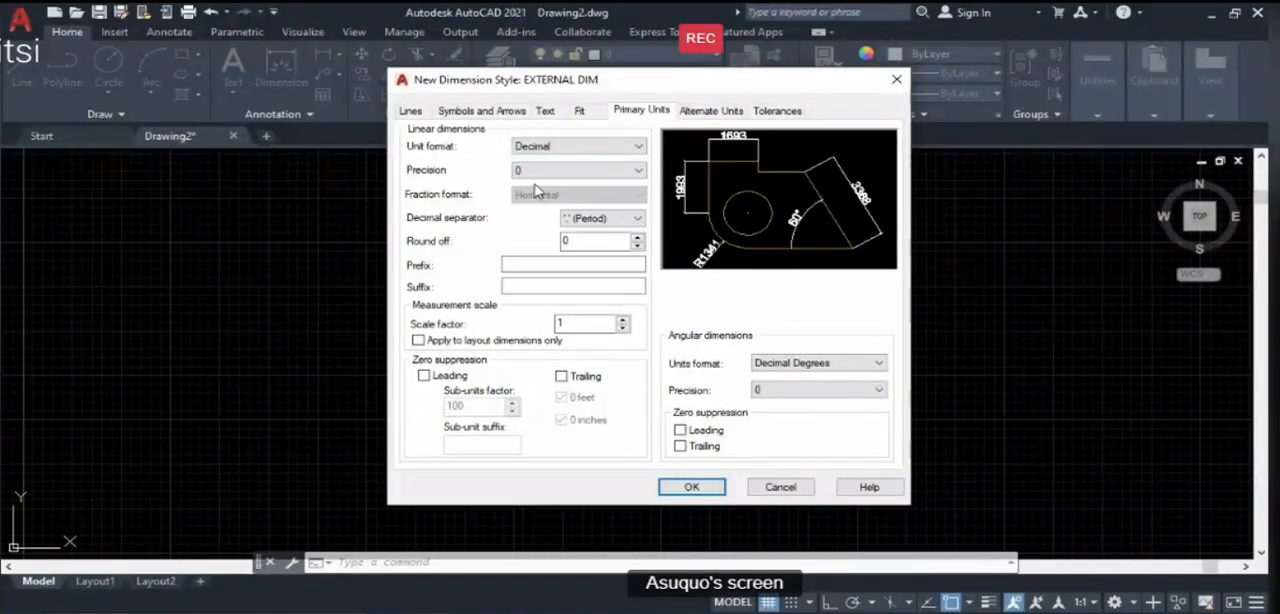
click(538, 174)
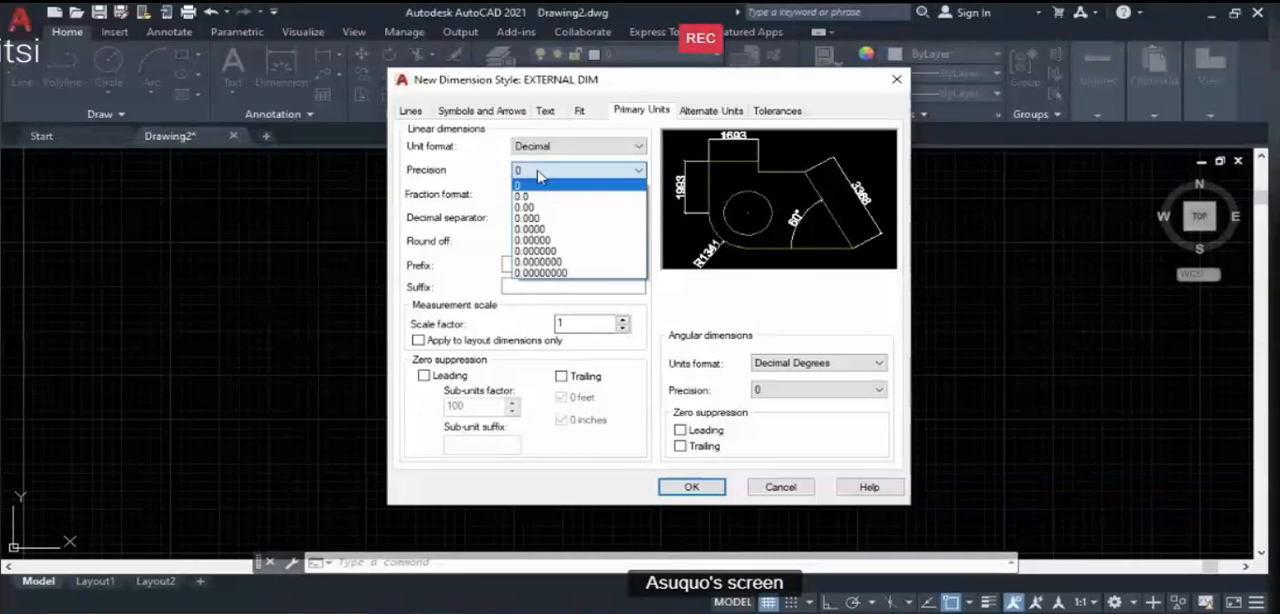
click(540, 176)
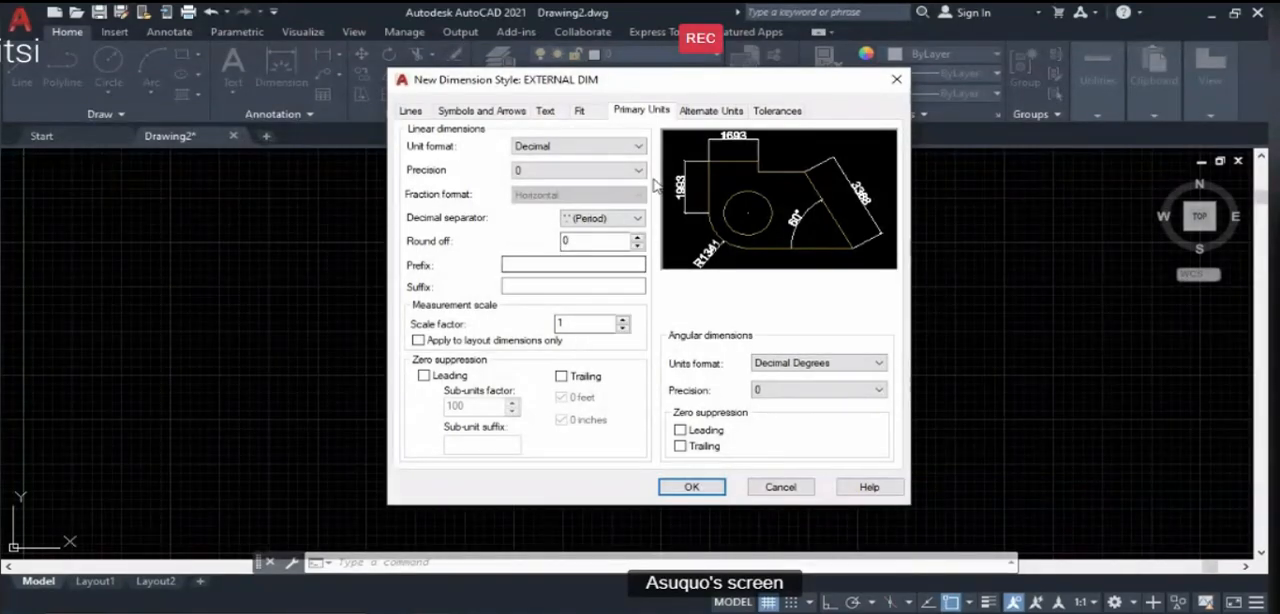
- Set the extension lines to extend 50 beyond the dimension lines
click(703, 111)
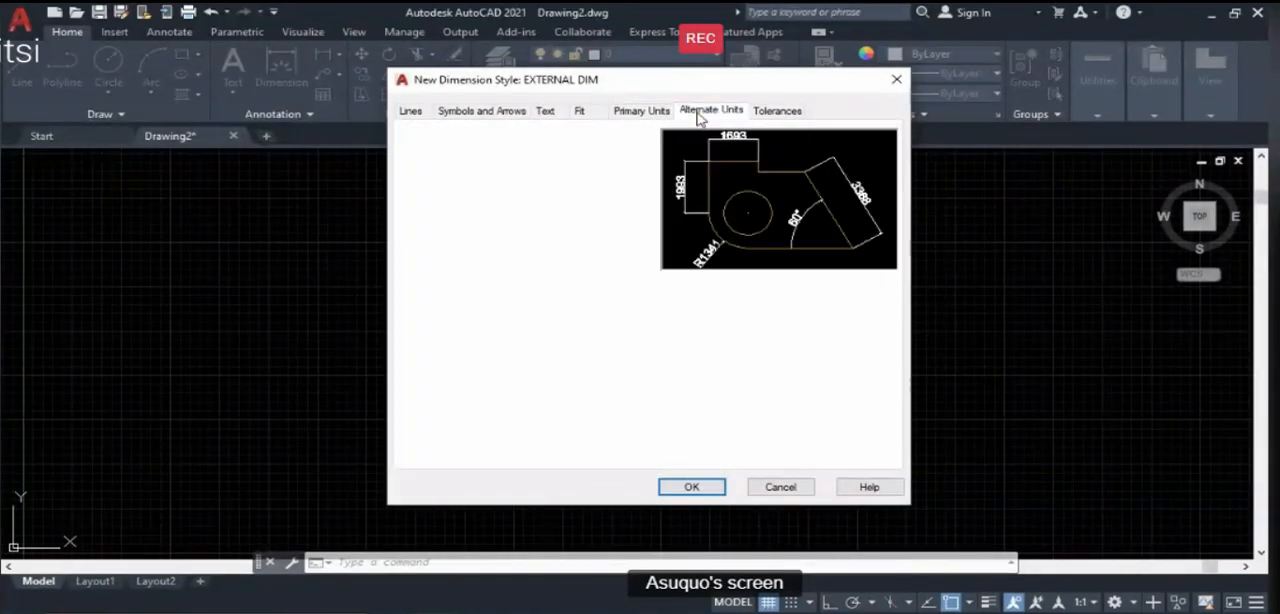
click(776, 112)
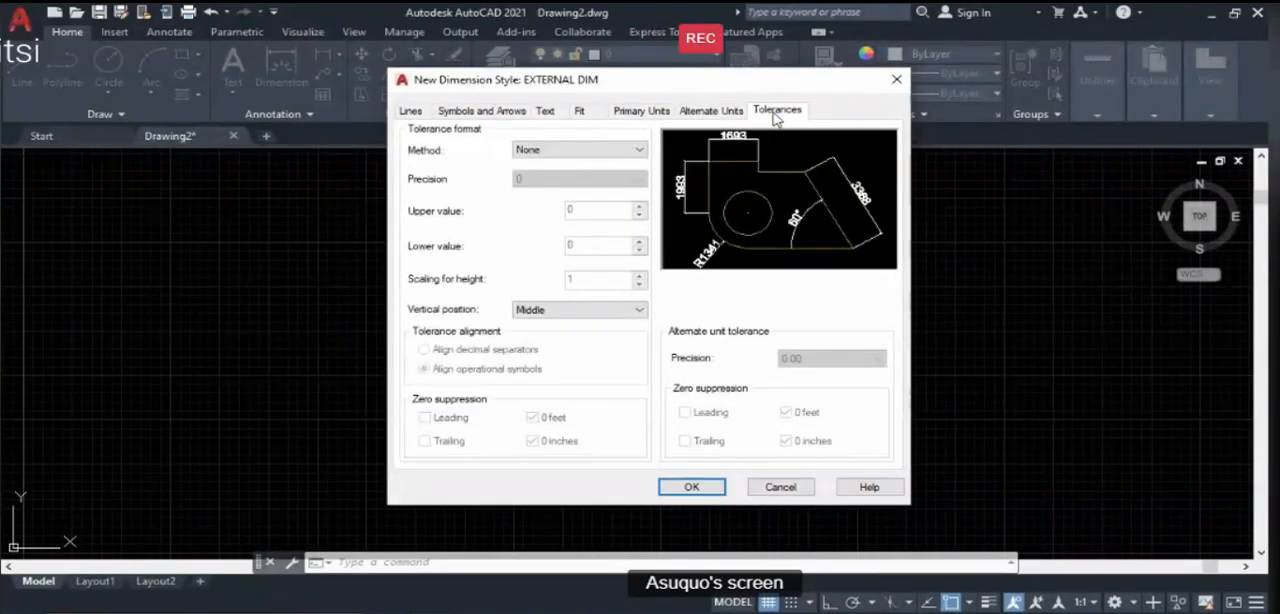
click(414, 113)
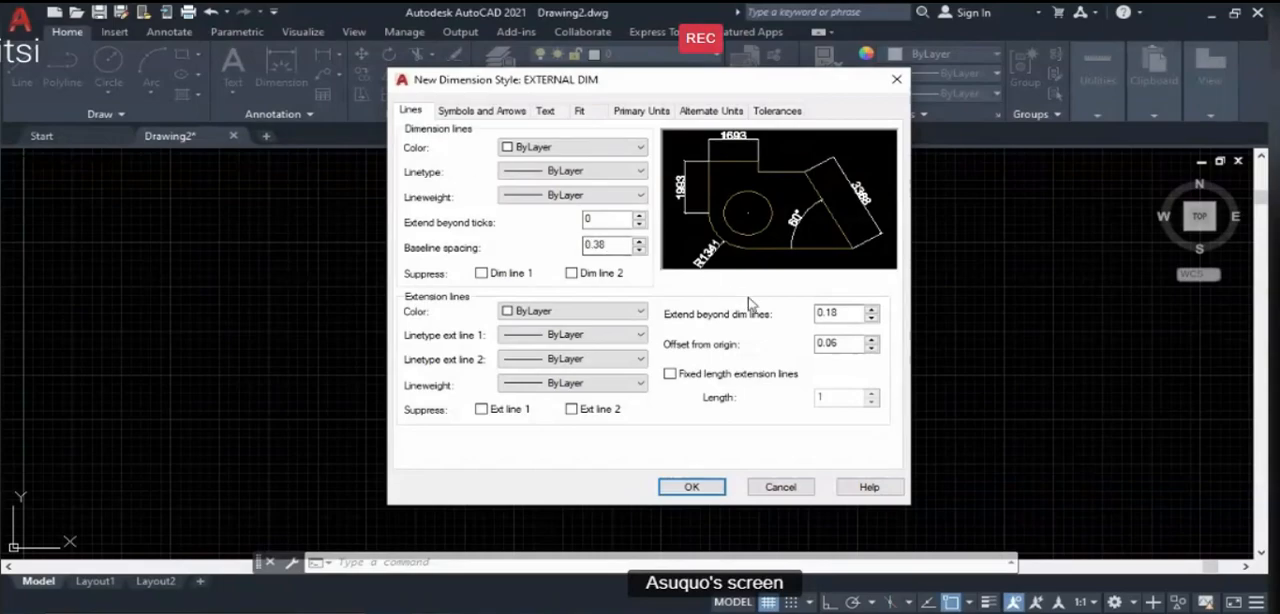
drag(858, 313, 808, 319)
text(50)
- Set the dimension lines to extend 50 beyond the ticks, then save EXTERNAL DIM and close the Dimension Style Manager
click(514, 112)
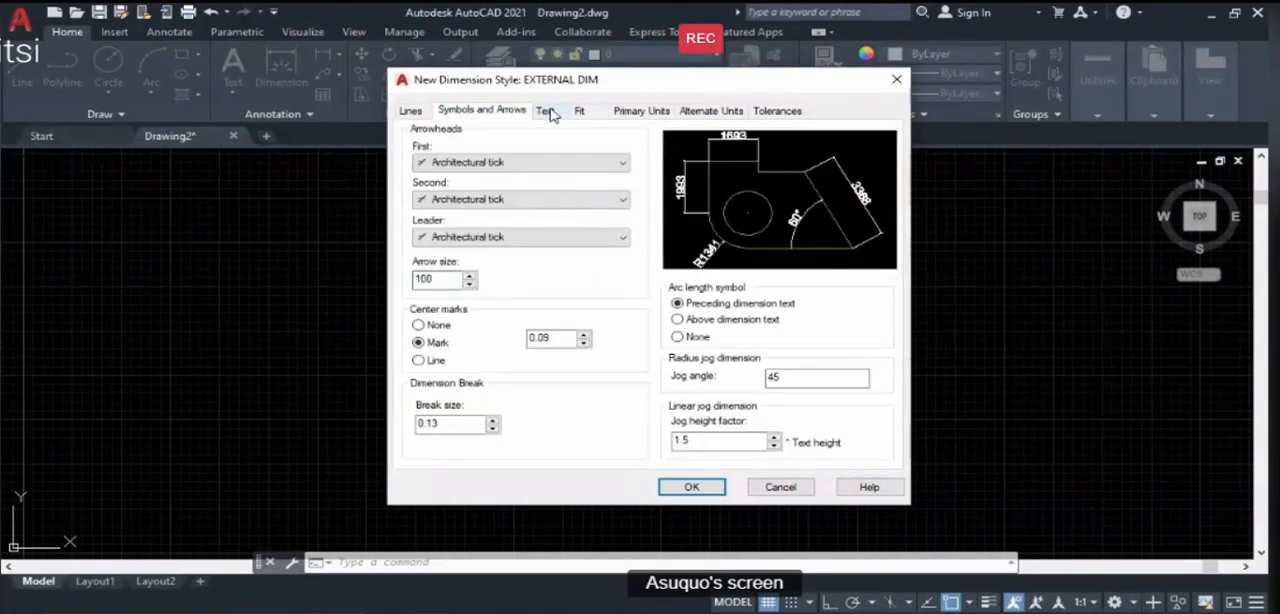
click(546, 111)
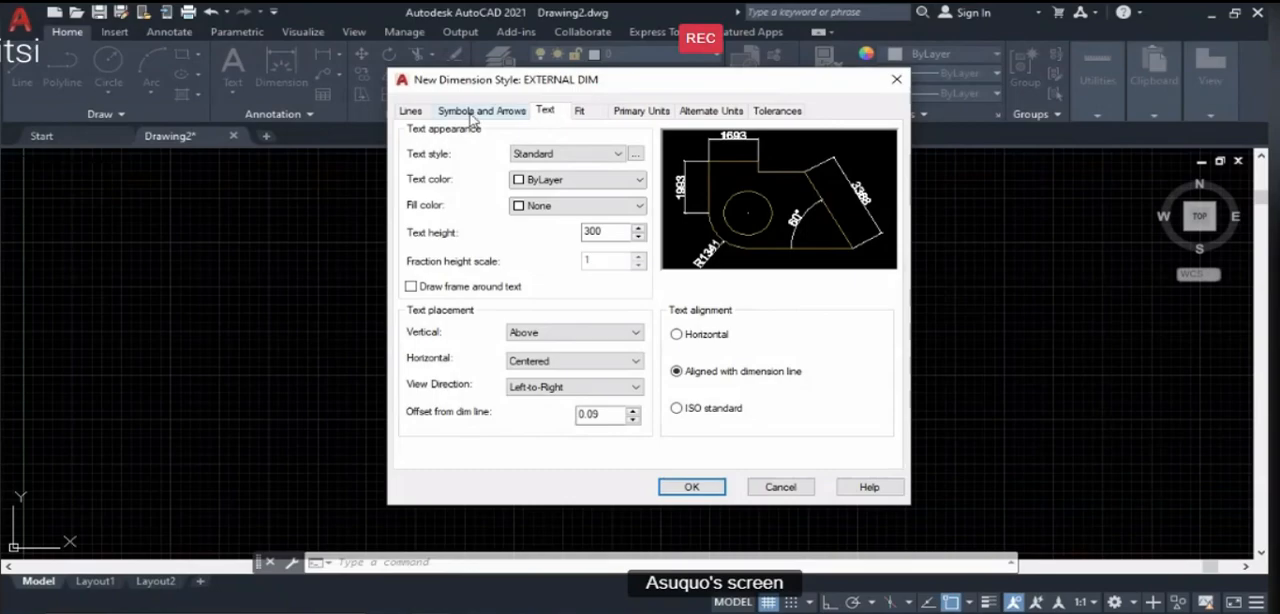
click(409, 111)
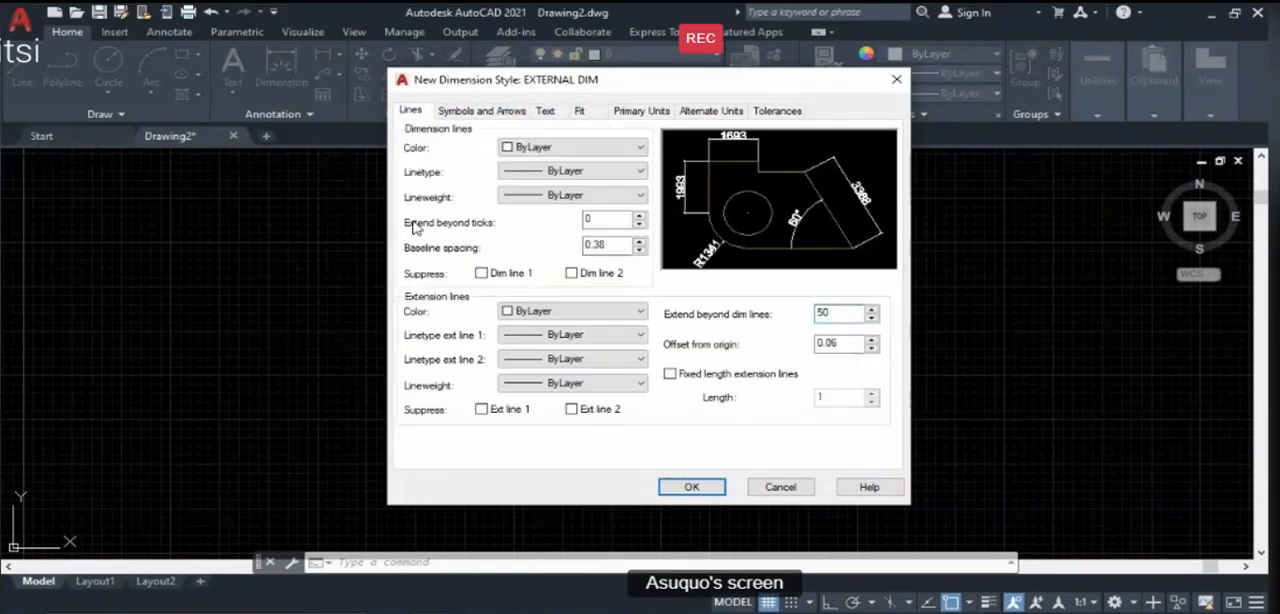
double_click(591, 219)
text(5)
click(693, 487)
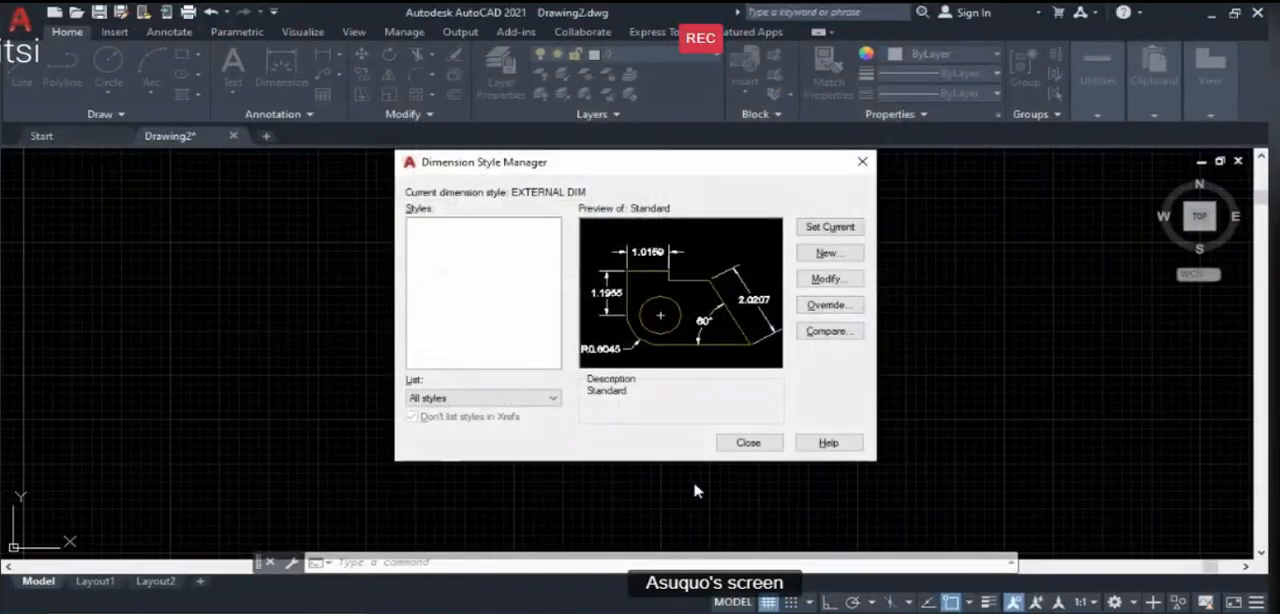
click(750, 443)
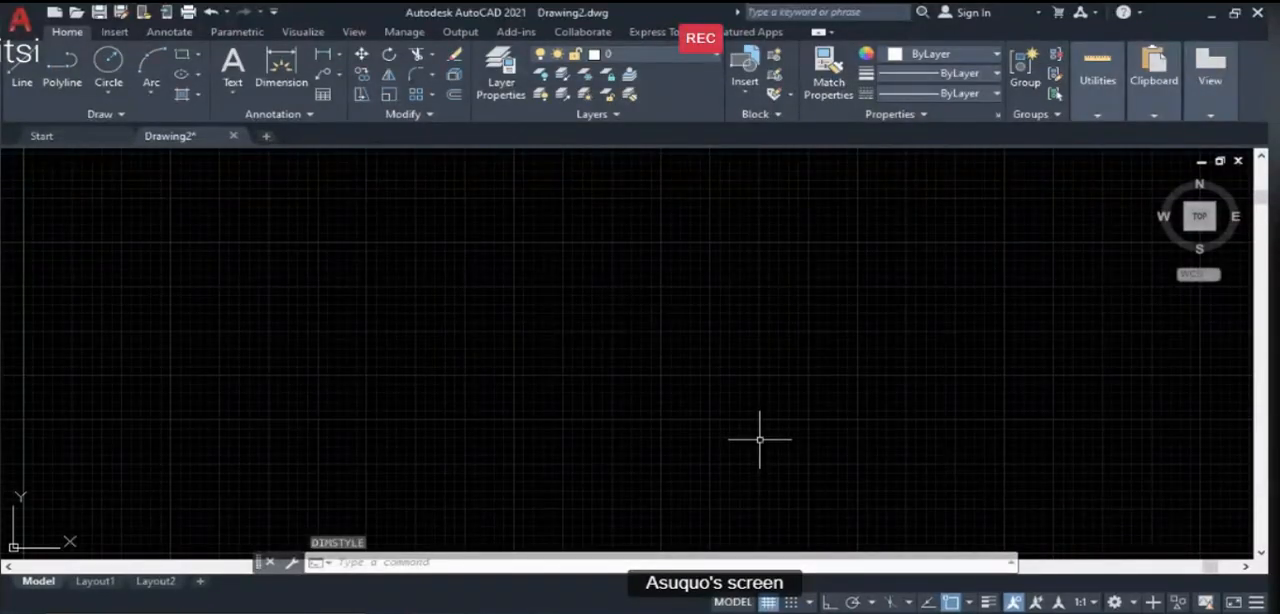
- Create a new dimension style named INTERNAL DIM based on Standard for all dimensions and continue to its settings
text(D)
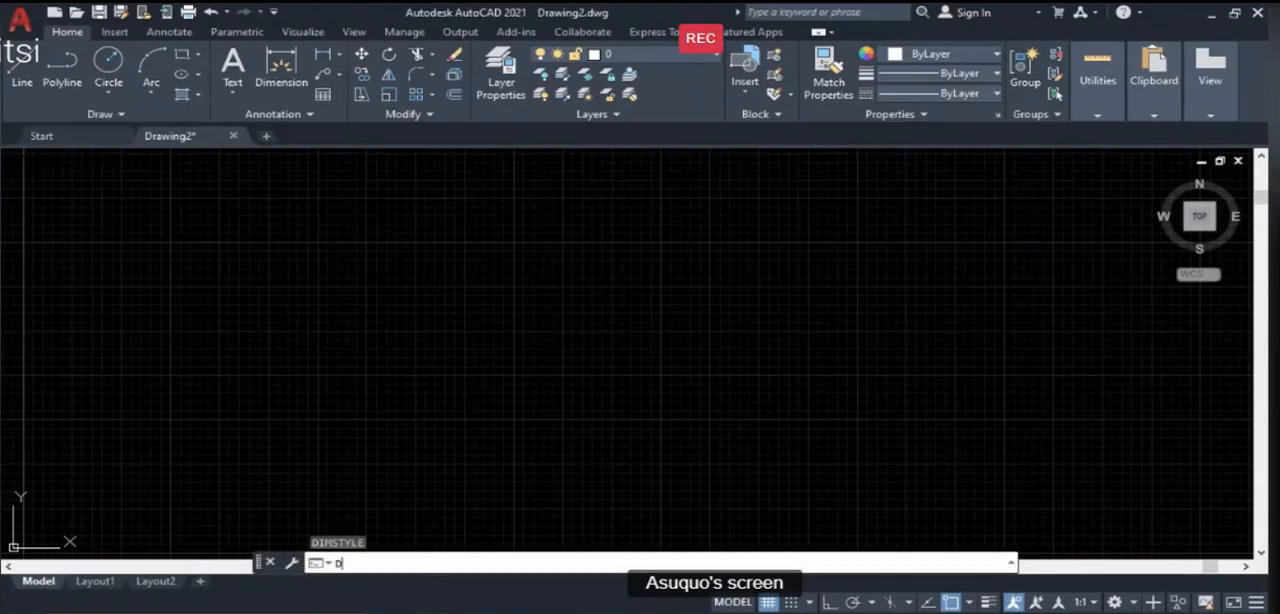
key(Return)
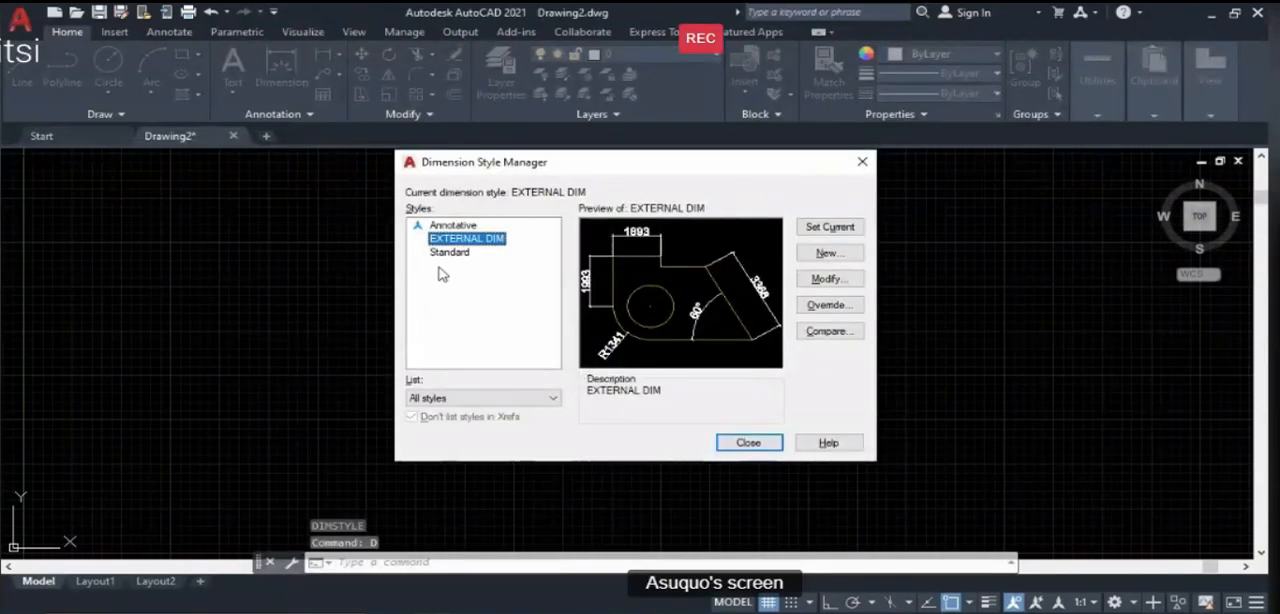
click(450, 252)
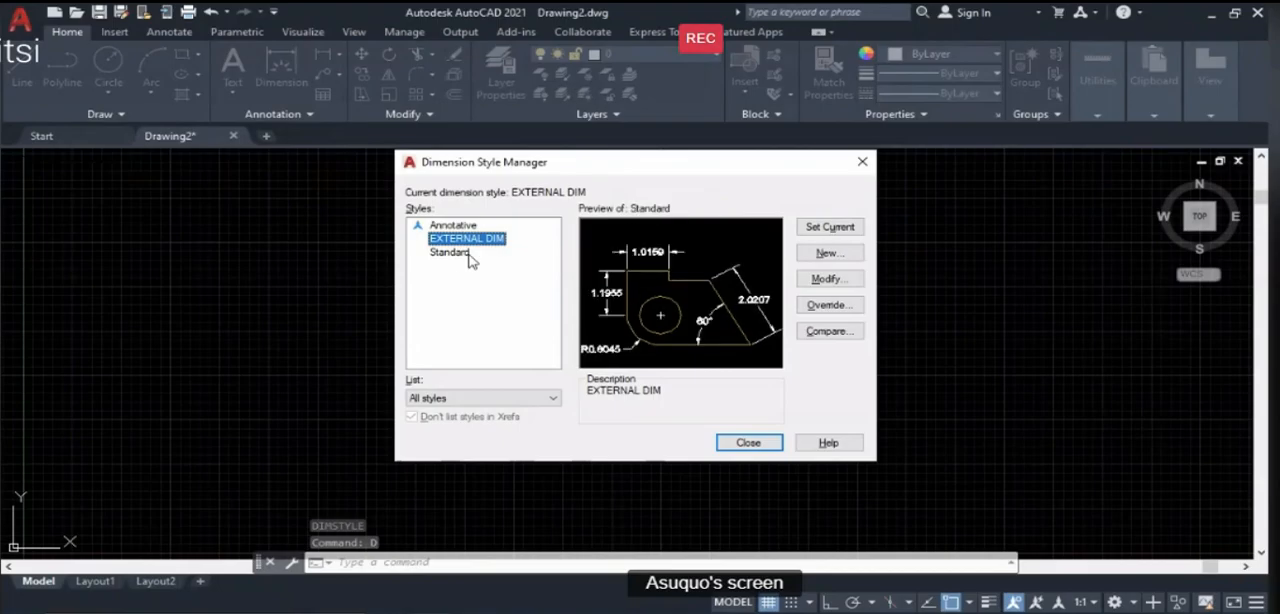
click(830, 256)
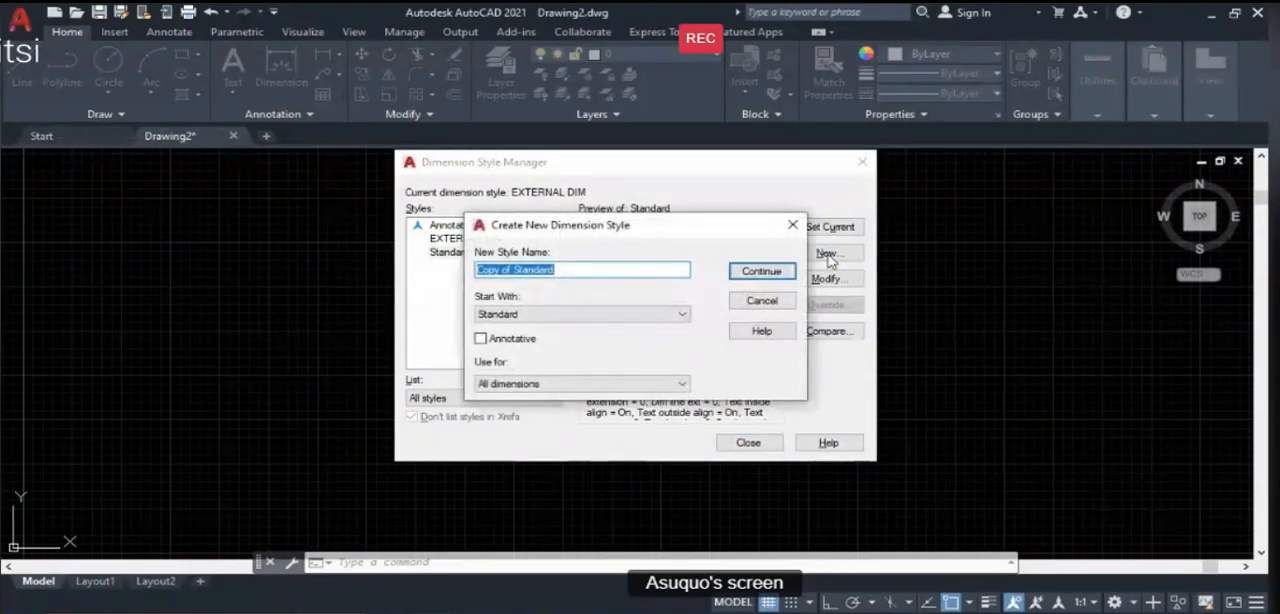
text(INTERNAL)
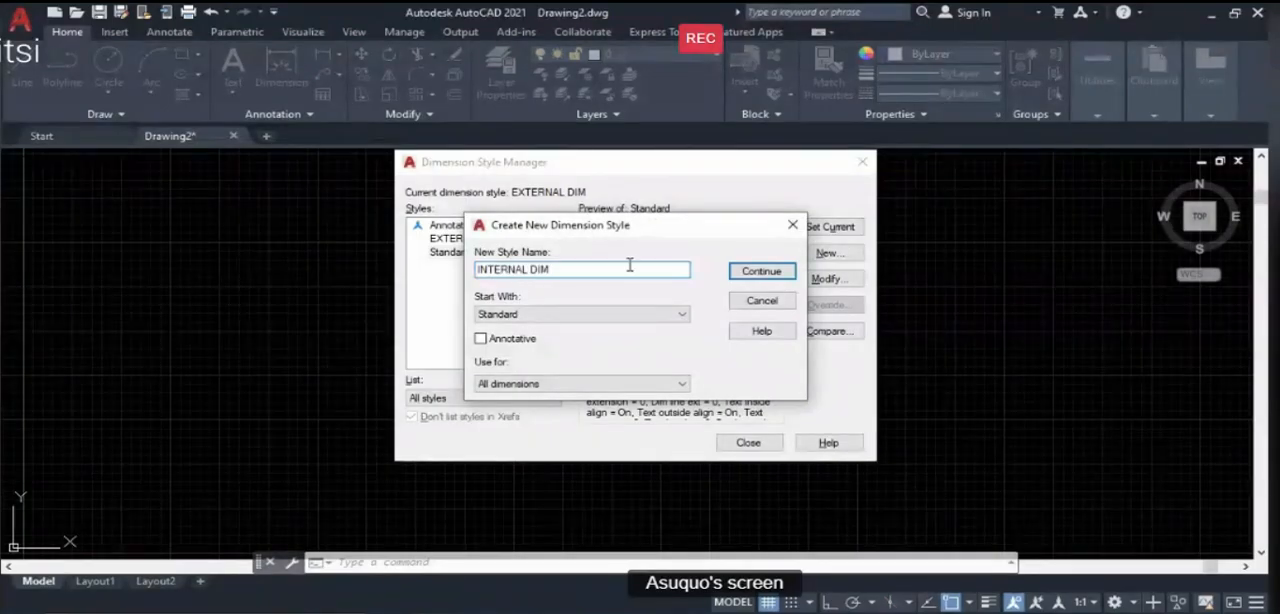
text( DIM)
click(764, 272)
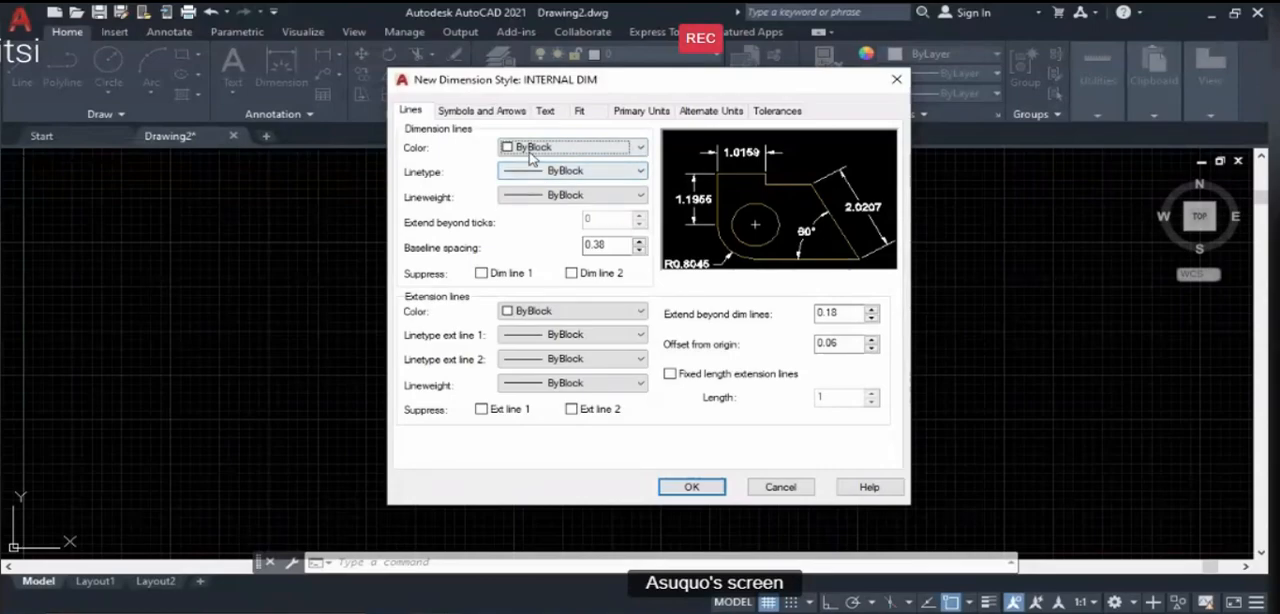
- Set the color, linetype and lineweight of the dimension lines to ByLayer
click(570, 147)
click(534, 167)
click(537, 172)
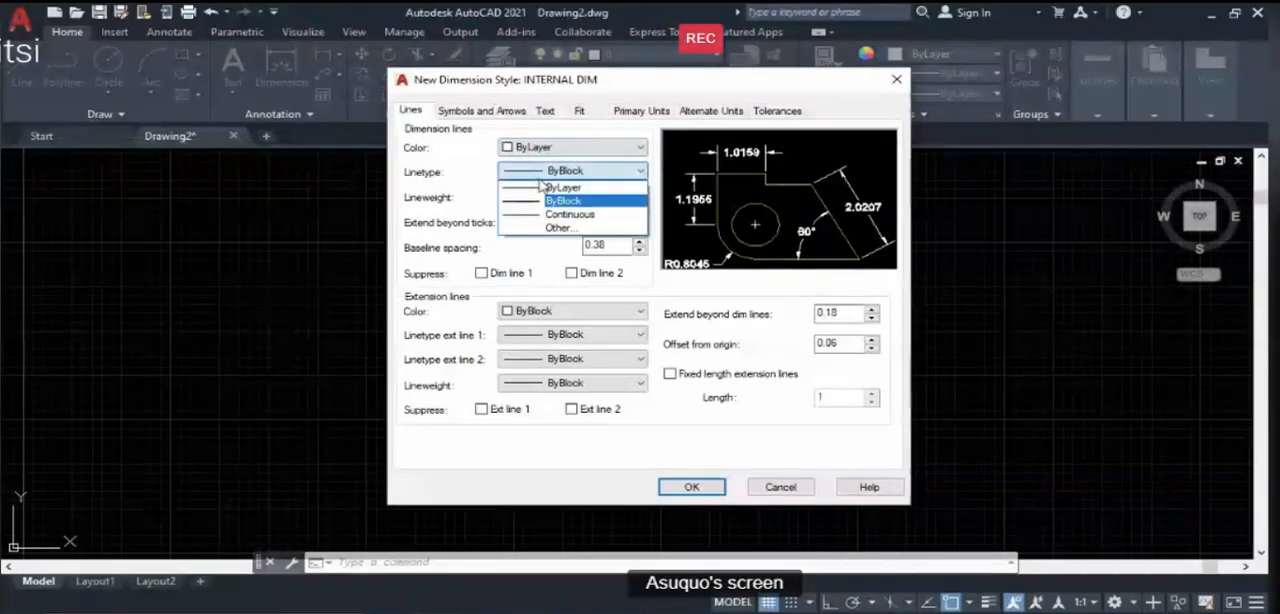
click(540, 193)
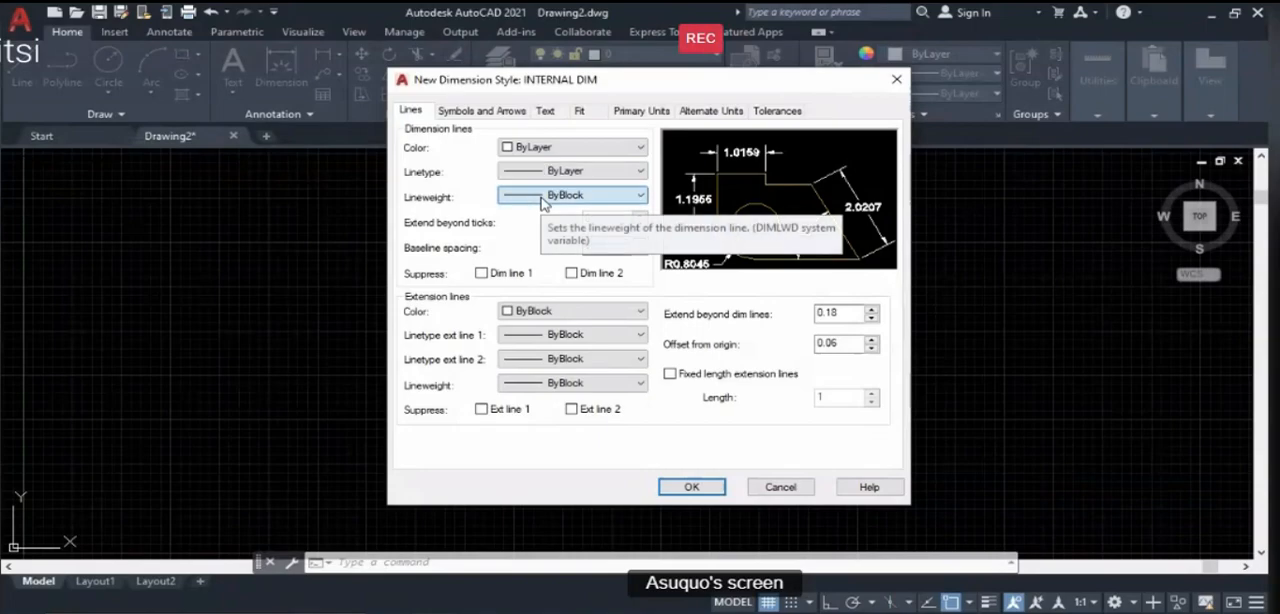
click(543, 196)
click(543, 210)
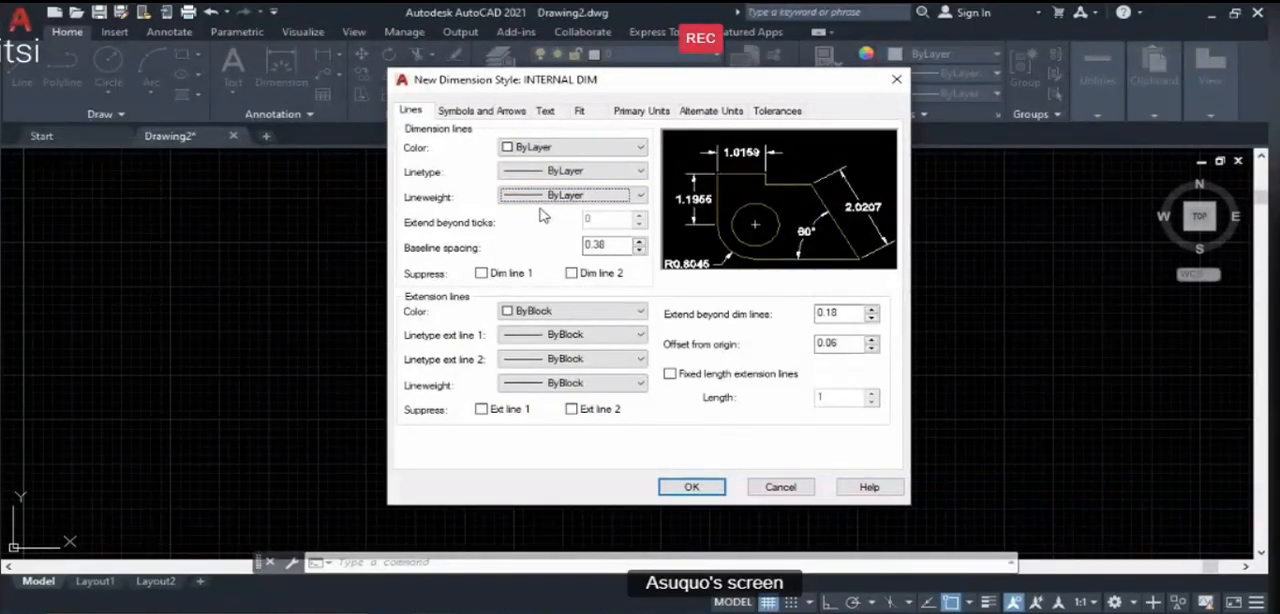
- Set the extension lines' color, both extension linetypes and lineweight to ByLayer
click(505, 316)
click(548, 336)
click(550, 336)
click(562, 351)
click(565, 358)
click(563, 375)
click(570, 383)
click(565, 14)
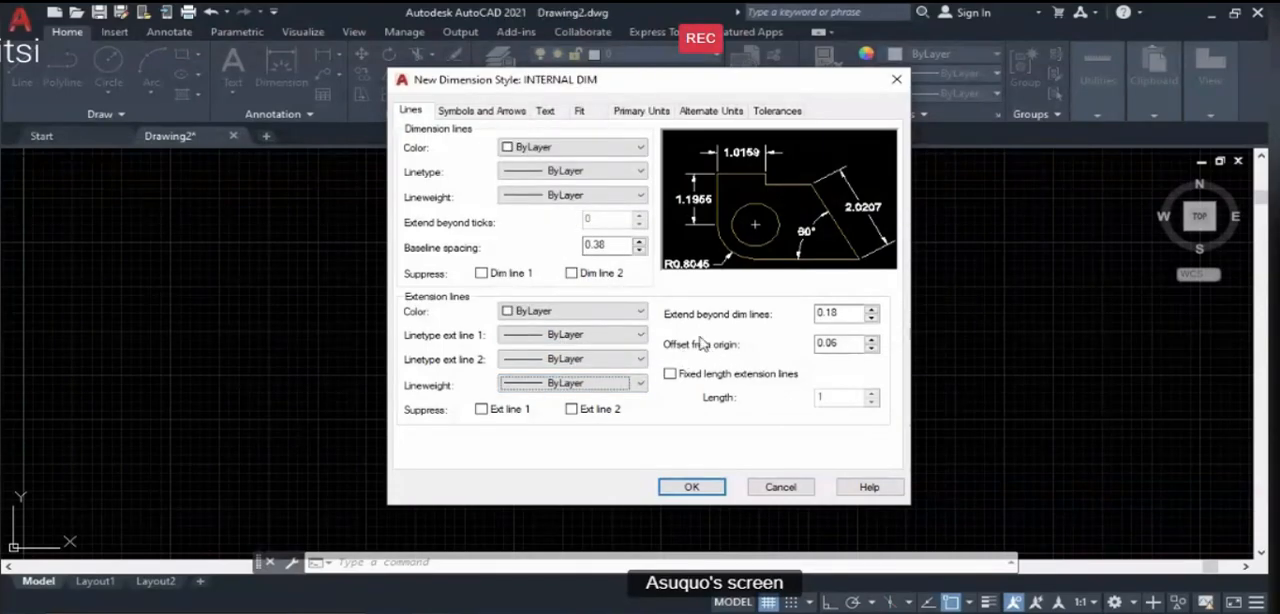
- Set the first, second and leader arrowheads to Architectural tick with an arrow size of 75
click(474, 116)
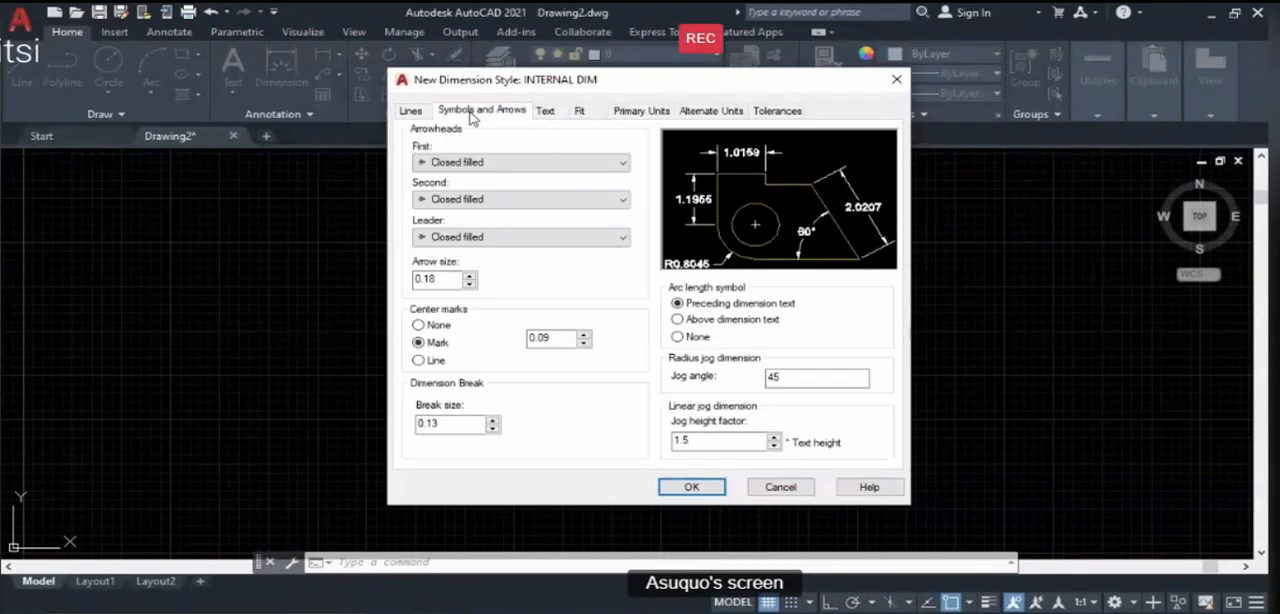
click(454, 164)
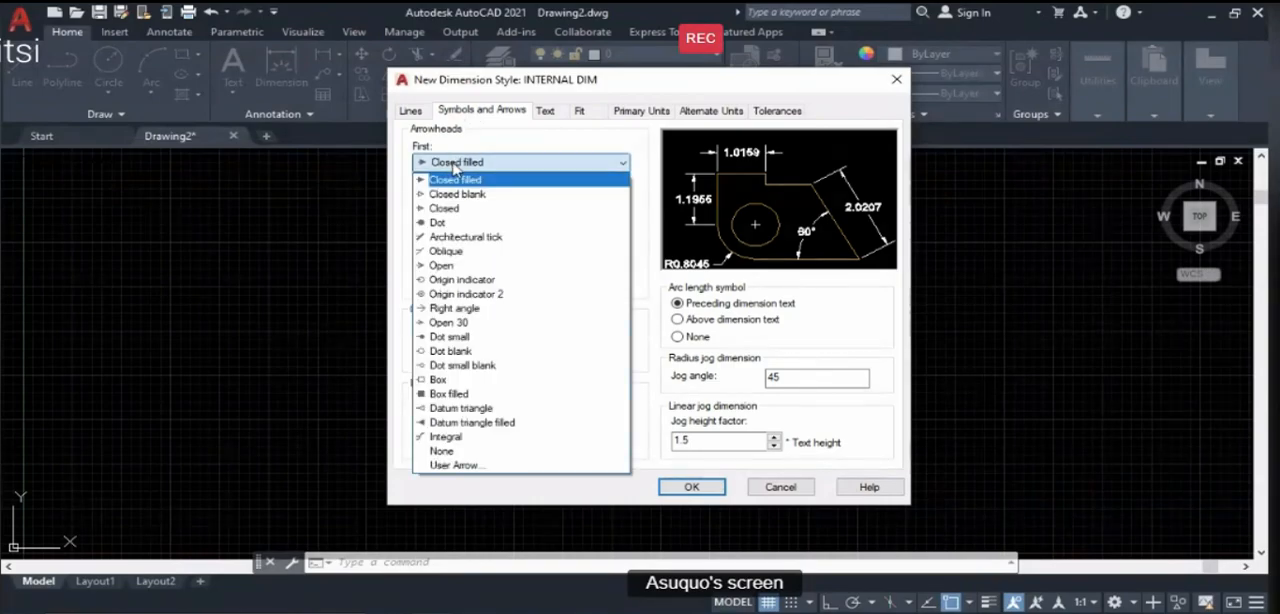
click(466, 237)
click(459, 200)
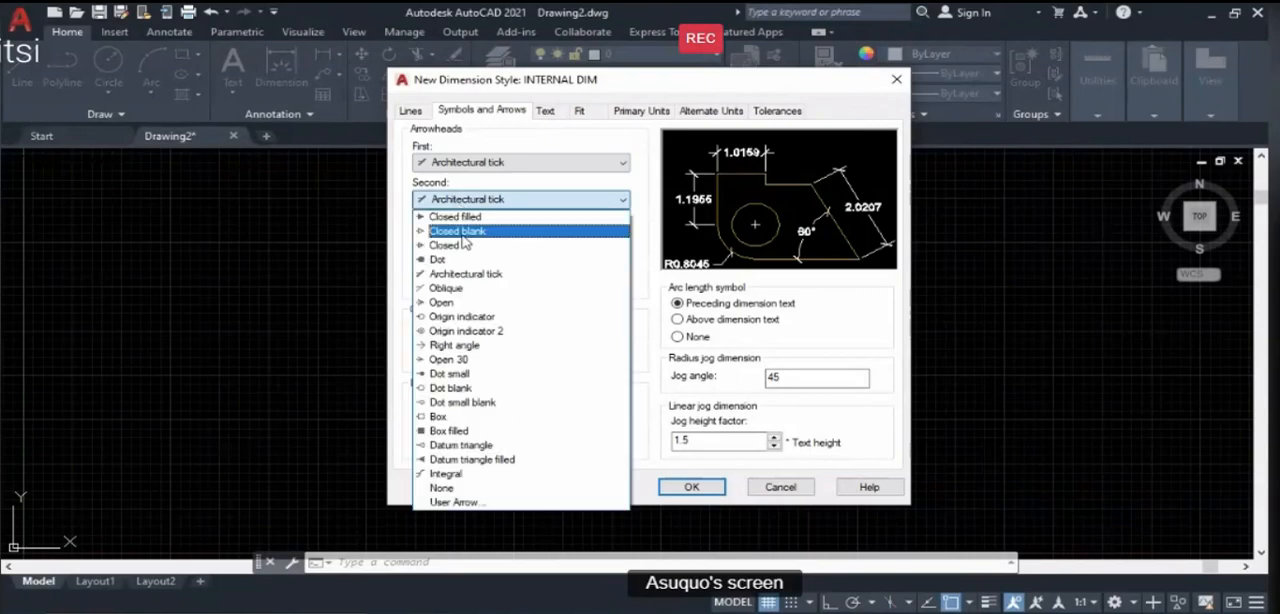
click(470, 278)
click(465, 240)
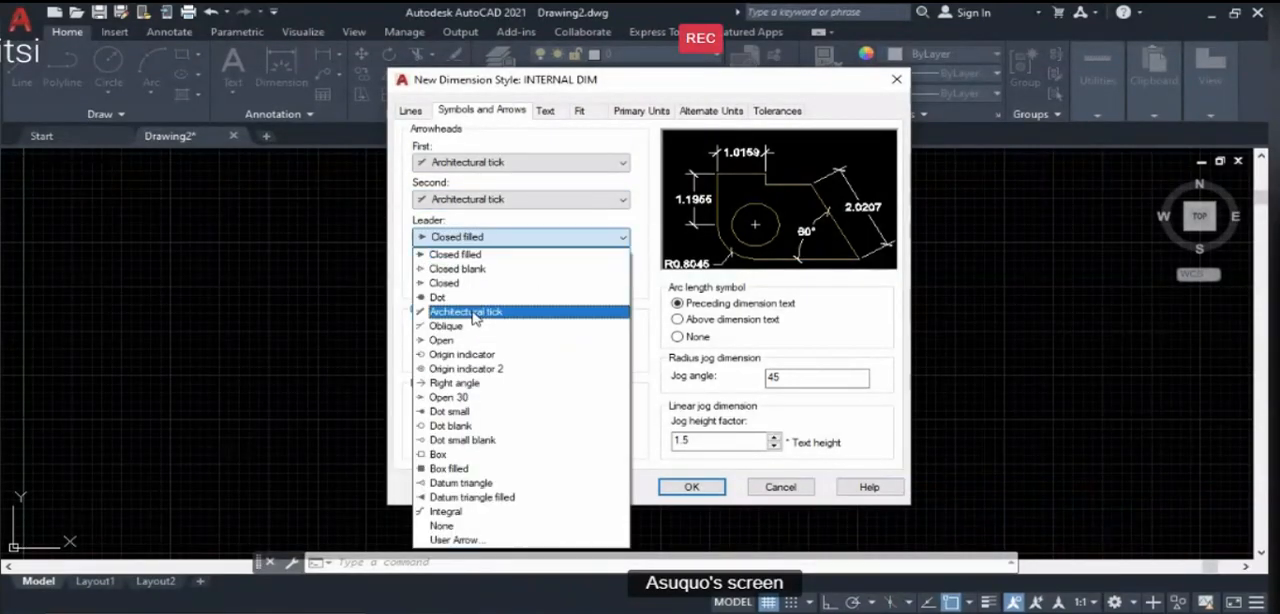
click(470, 311)
double_click(452, 283)
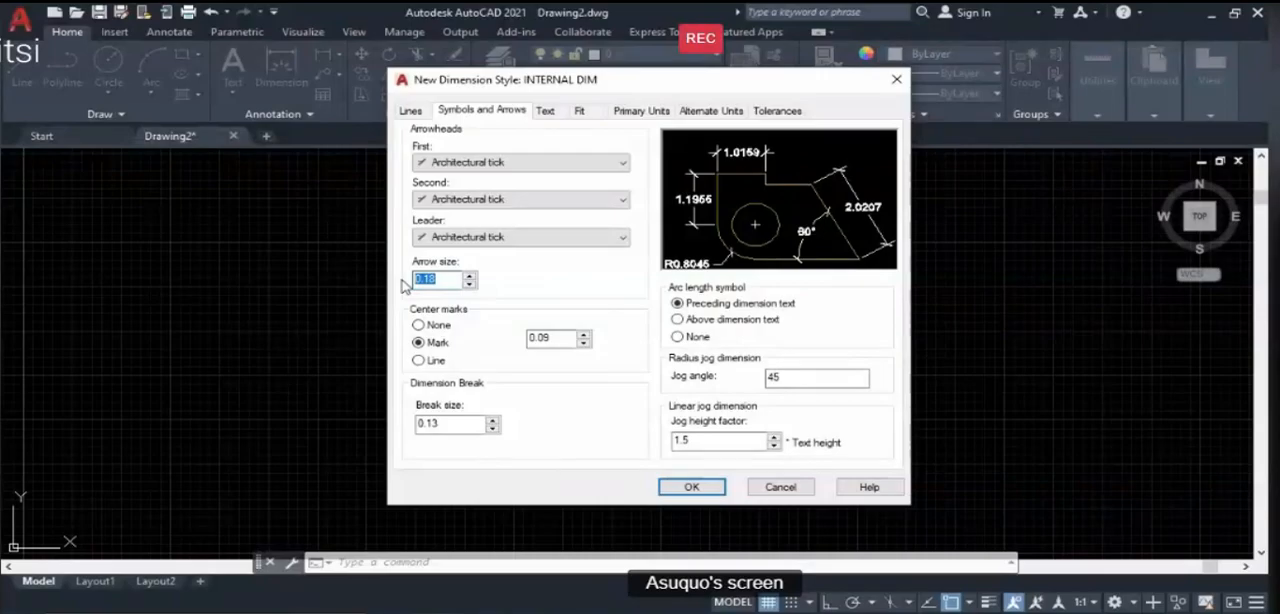
text(75)
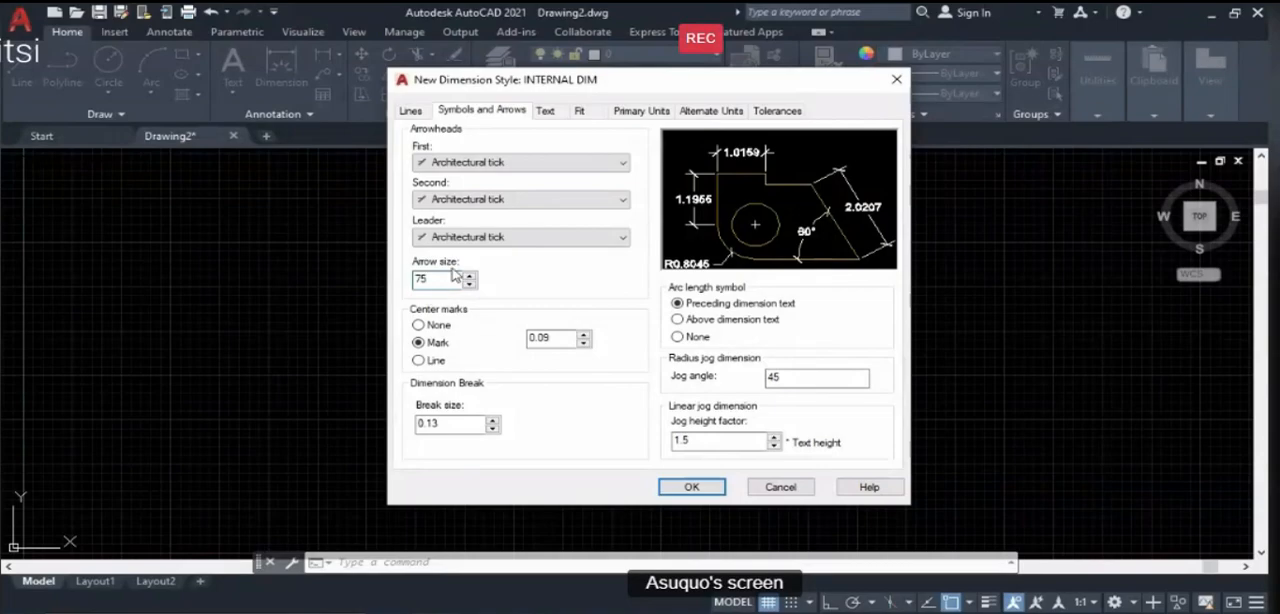
- Format the dimension text with ByLayer color, no fill color and a text height of 200
click(545, 111)
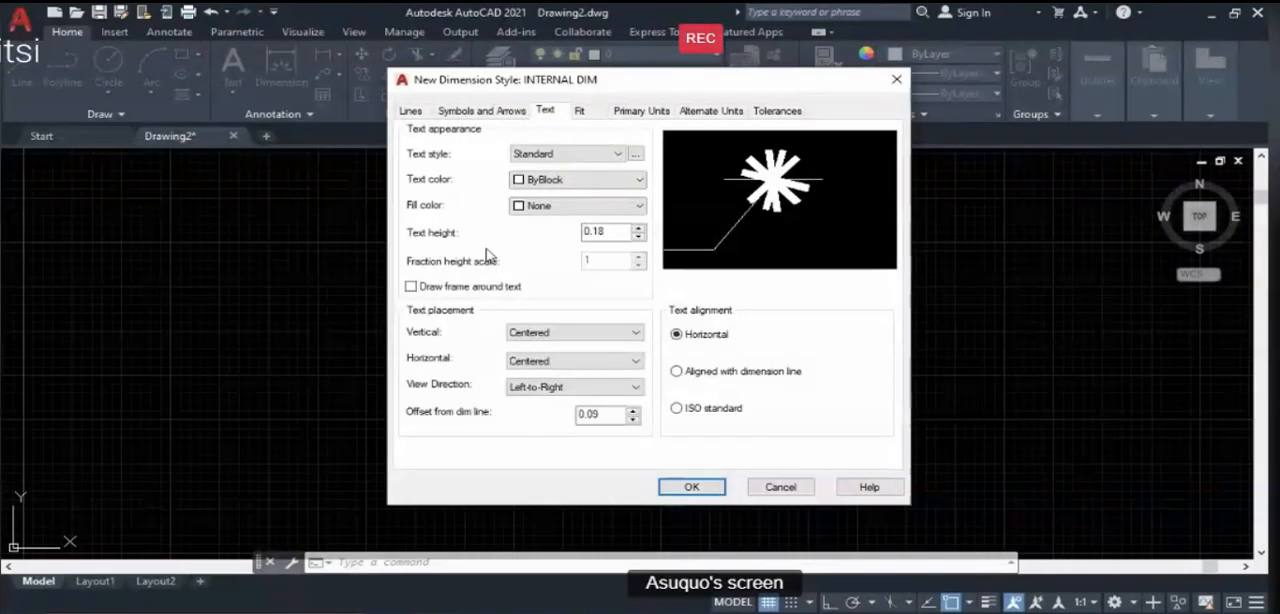
click(546, 156)
click(536, 180)
click(532, 179)
click(545, 210)
click(548, 209)
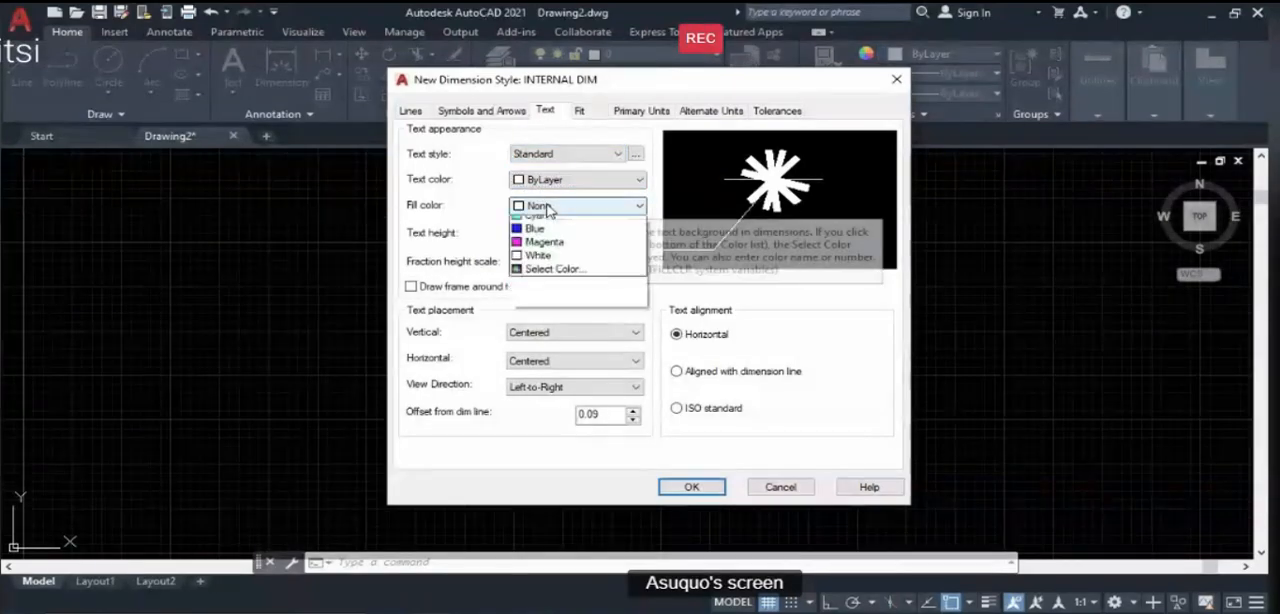
click(548, 220)
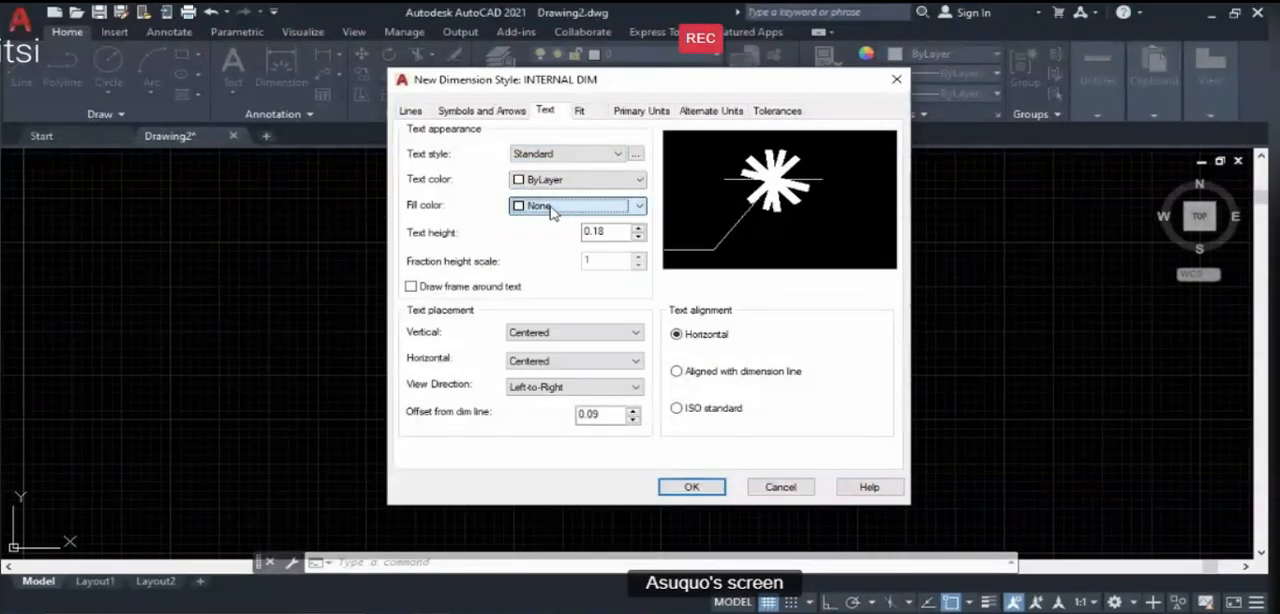
drag(606, 233, 580, 235)
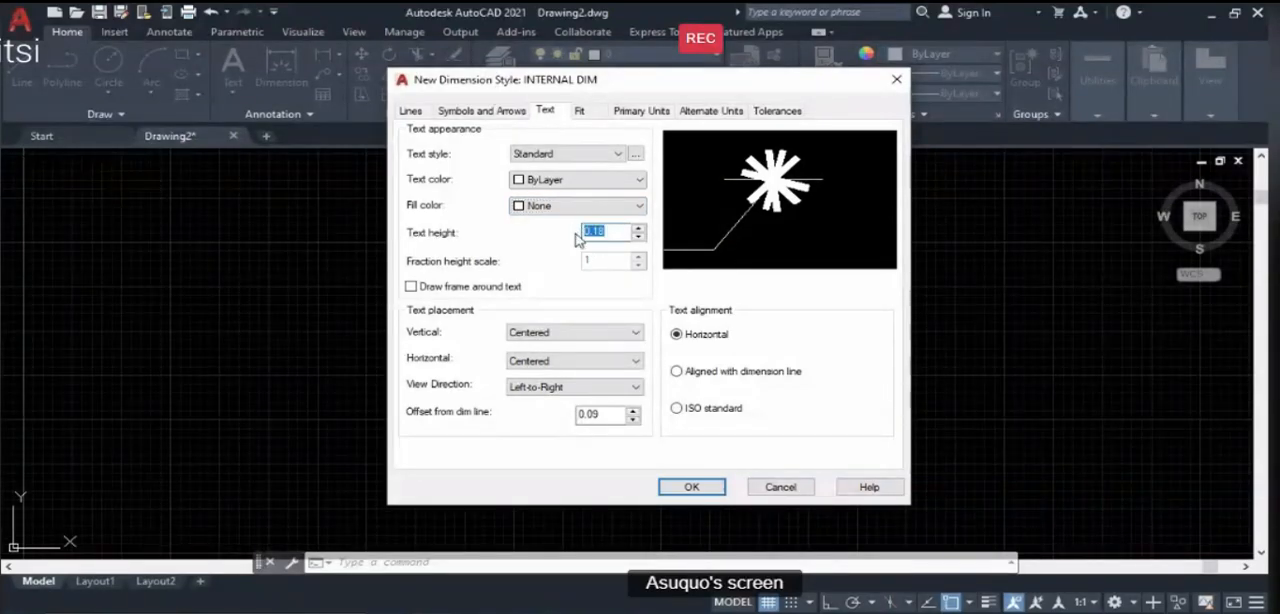
text(200)
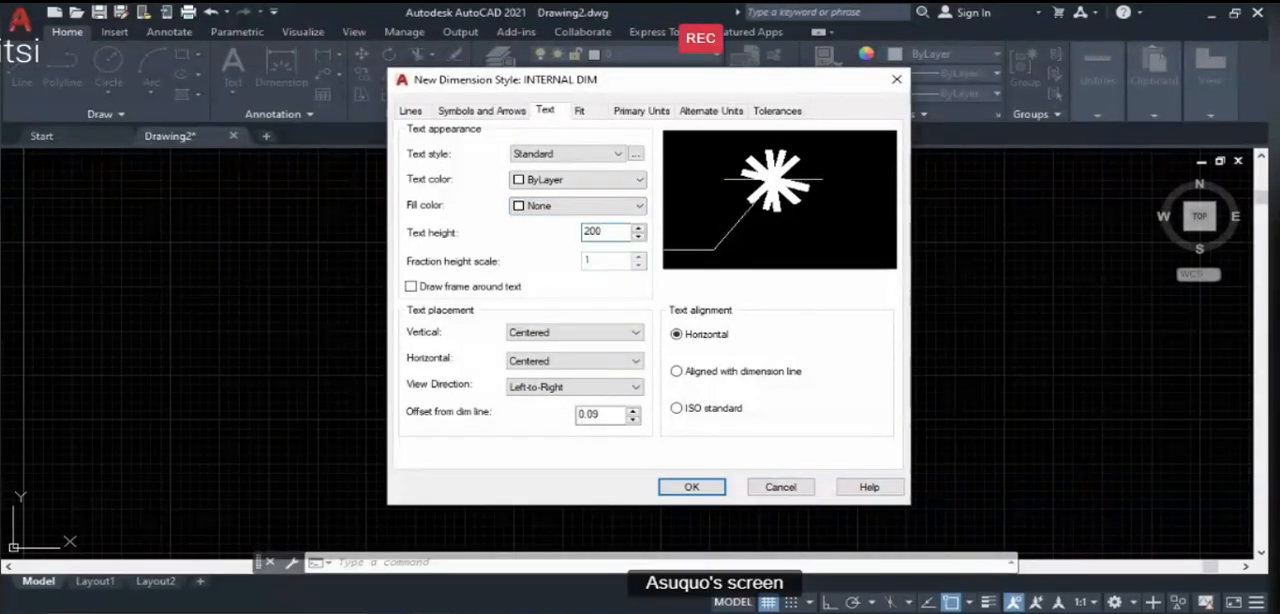
- Place the dimension text above and horizontally centered, aligned with the dimension line
click(588, 344)
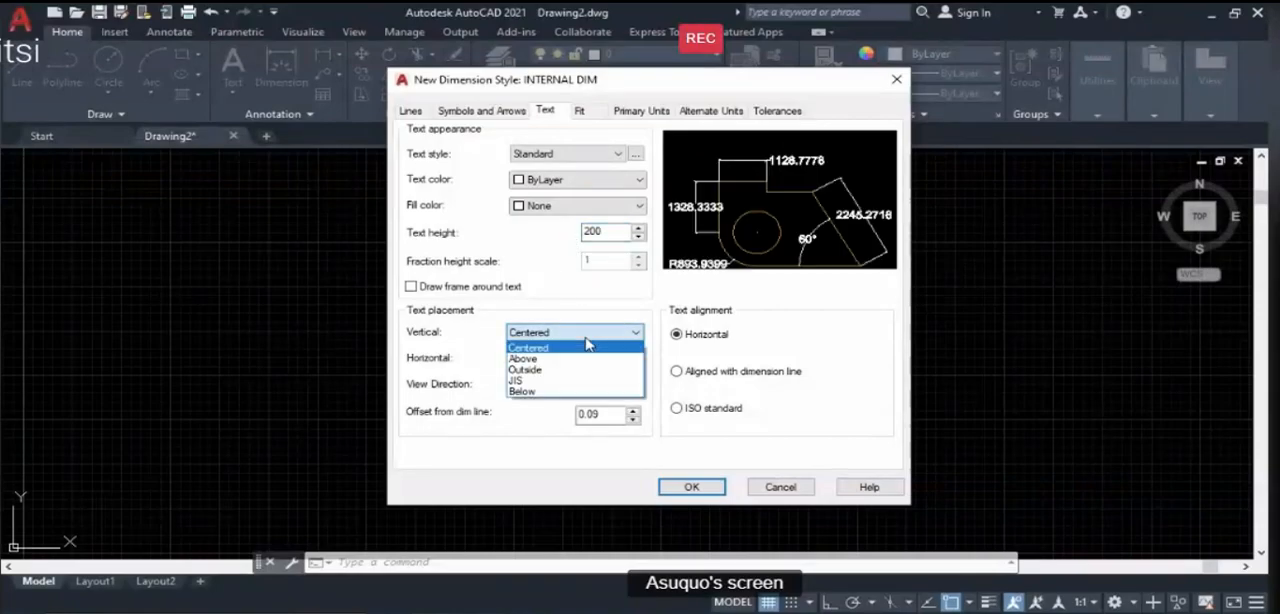
click(556, 359)
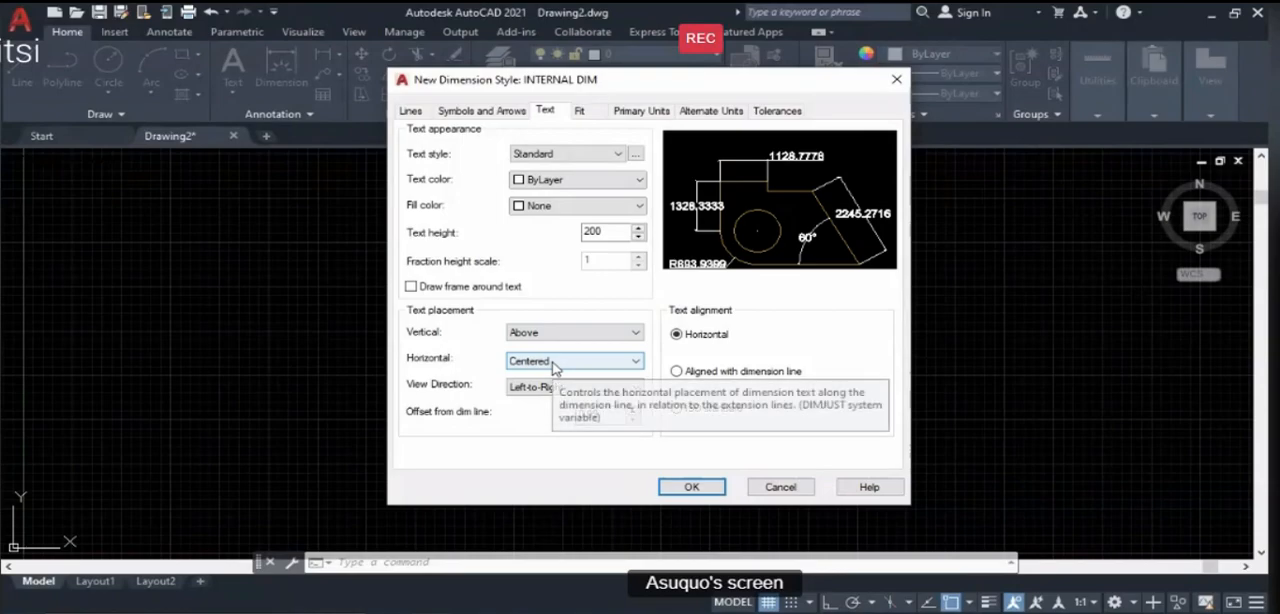
click(553, 363)
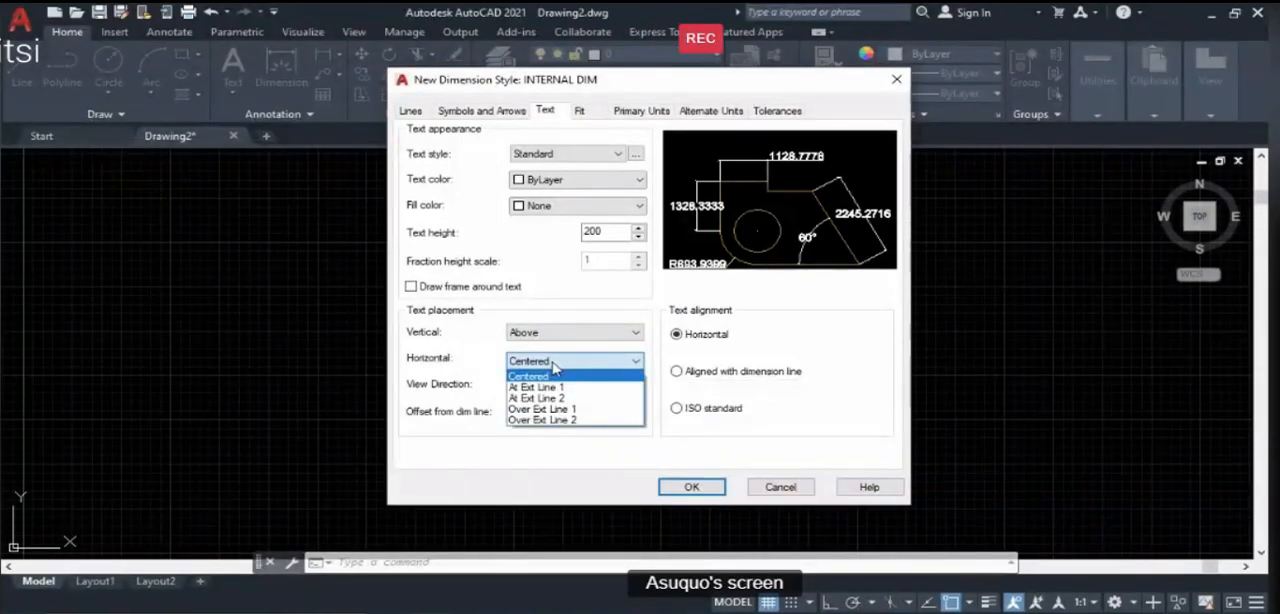
click(547, 376)
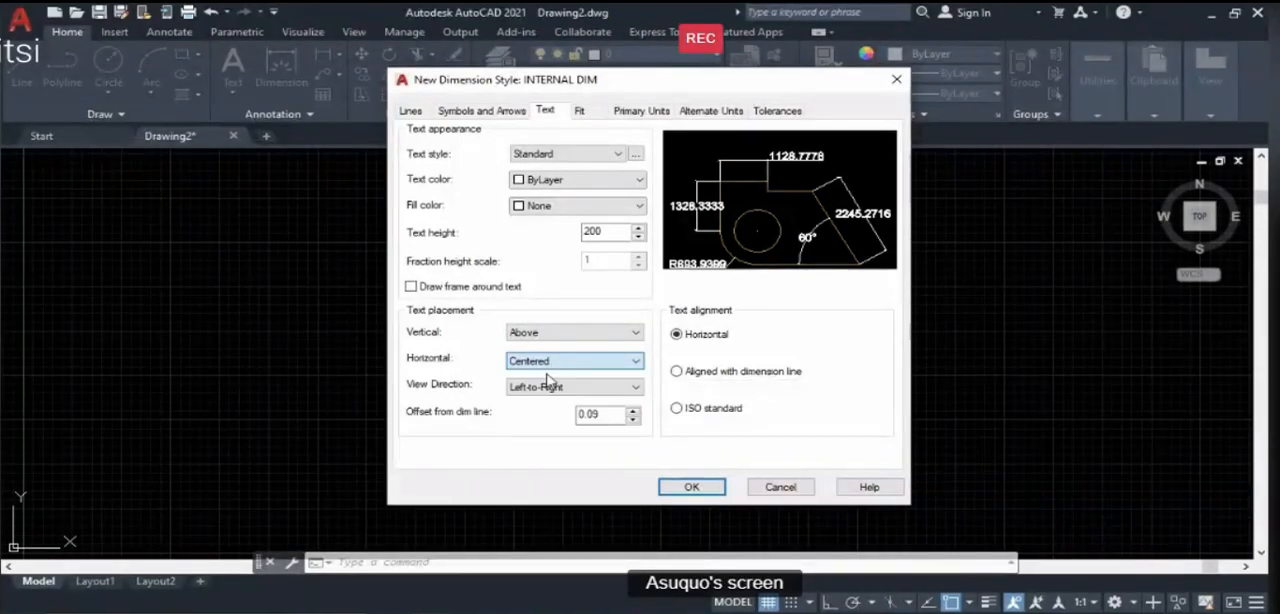
click(677, 374)
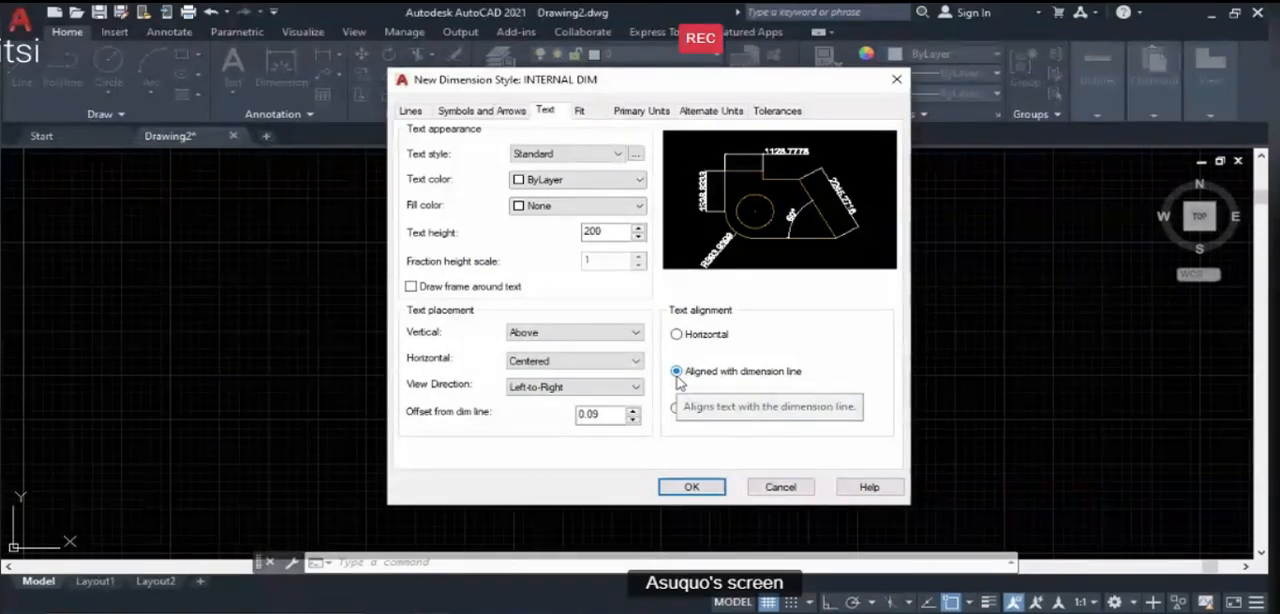
- Set the precision of the INTERNAL DIM style's primary linear dimensions to 0
click(598, 112)
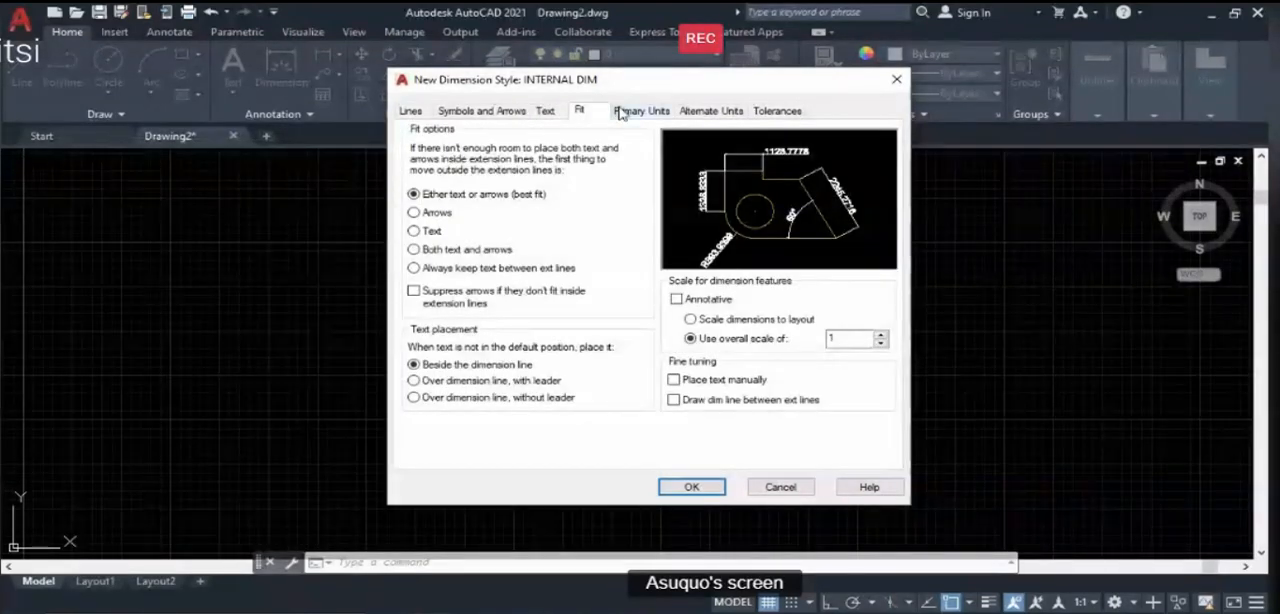
click(658, 112)
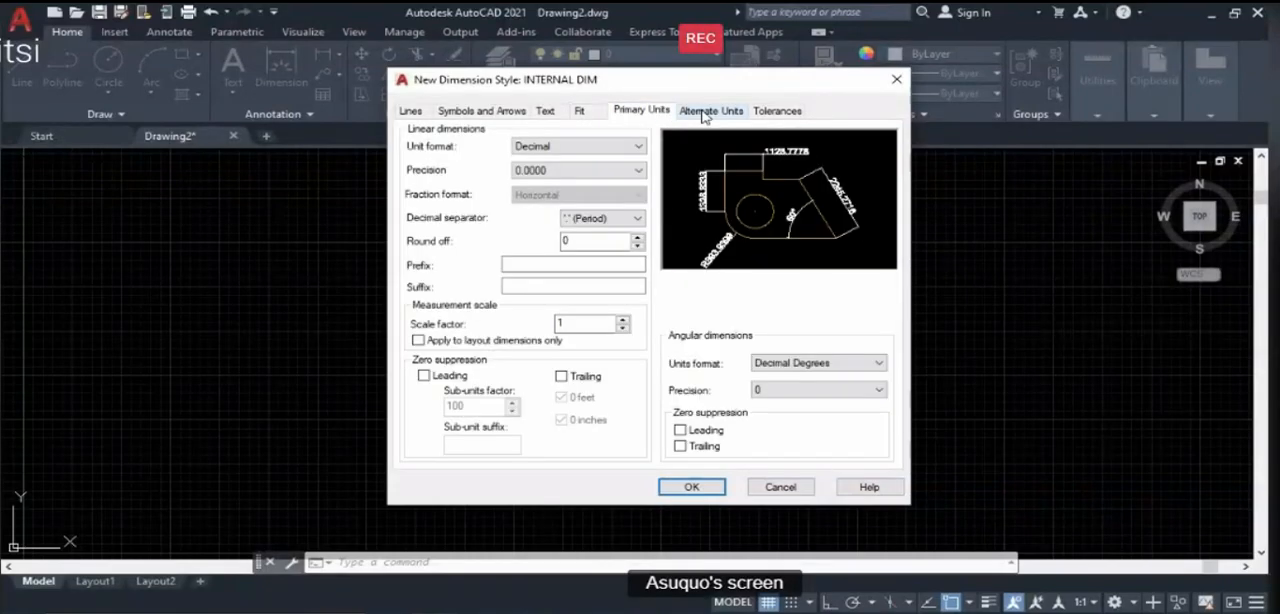
click(580, 170)
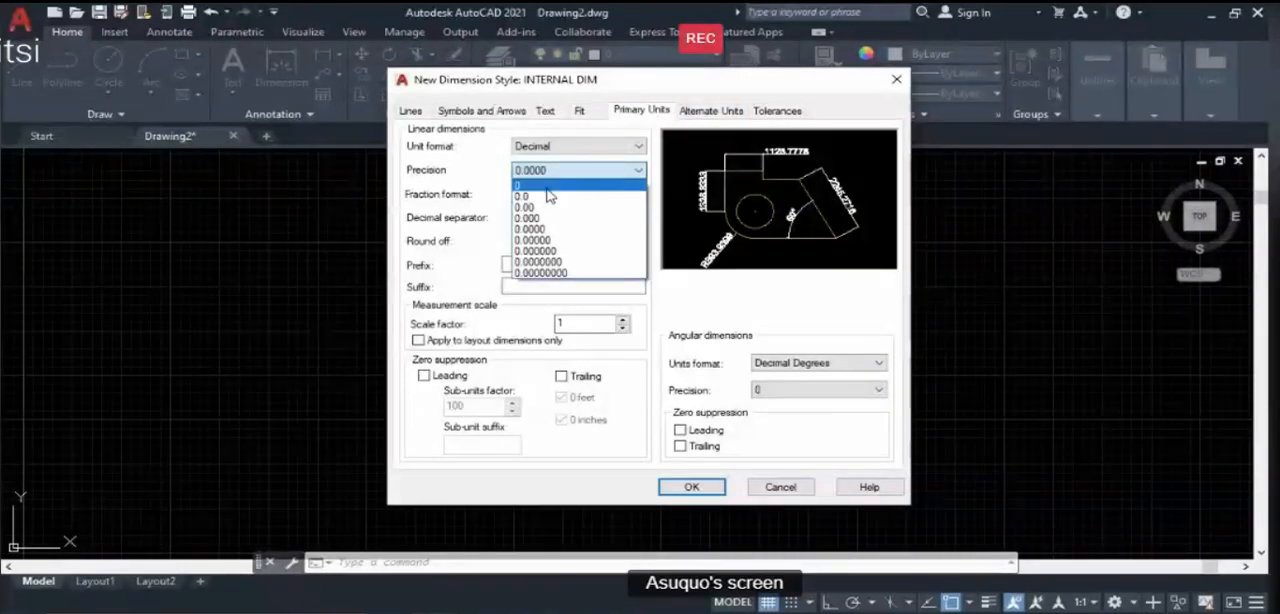
click(548, 184)
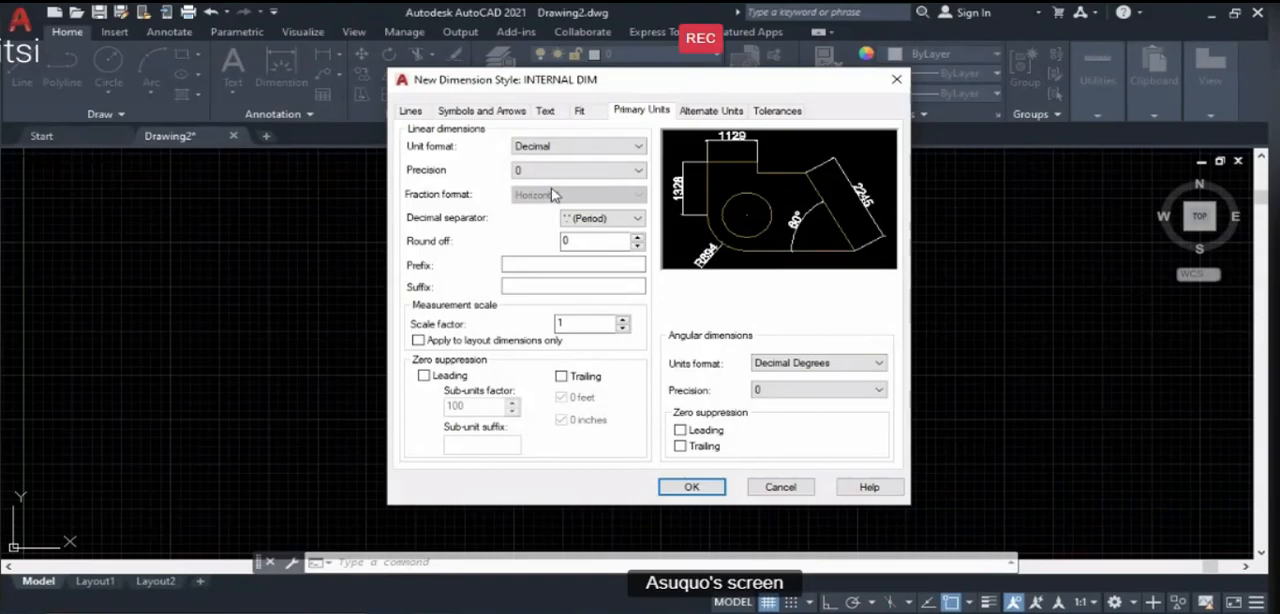
- Extend the dimension lines 50 beyond the ticks and the extension lines 50 beyond the dimension lines
click(711, 111)
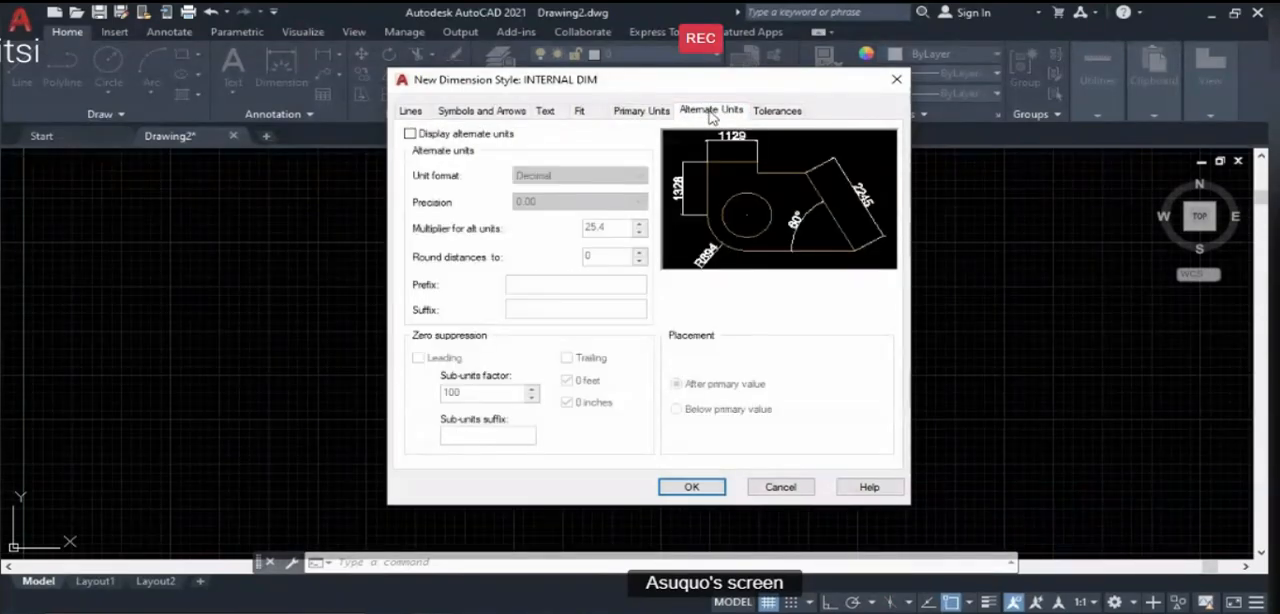
click(780, 113)
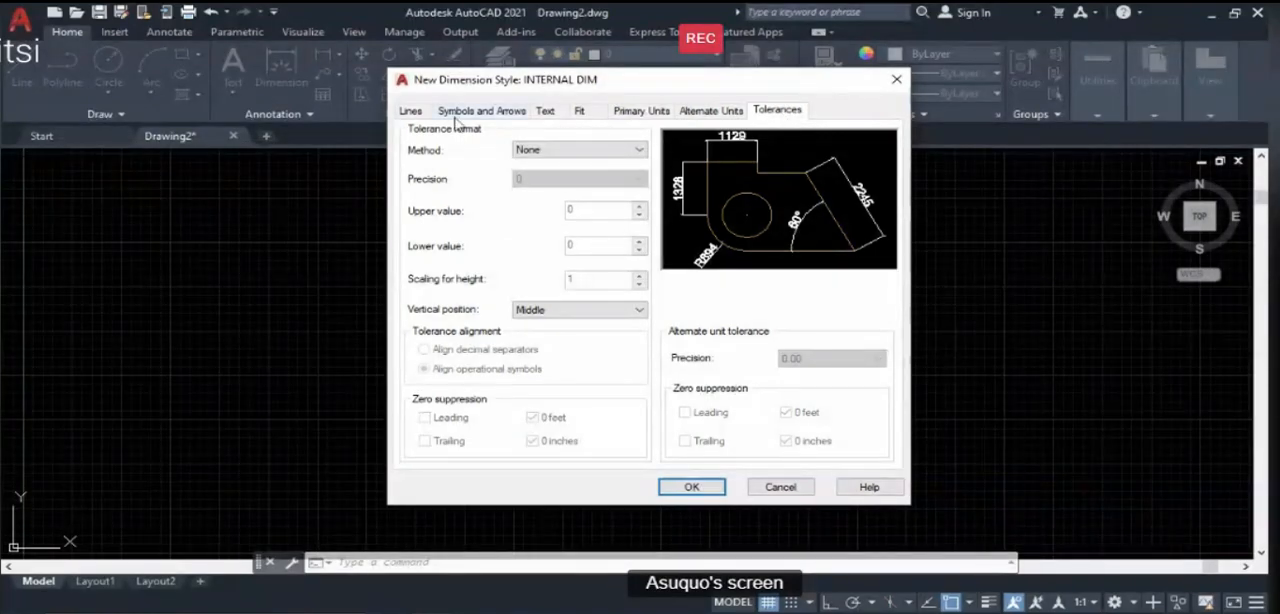
click(424, 118)
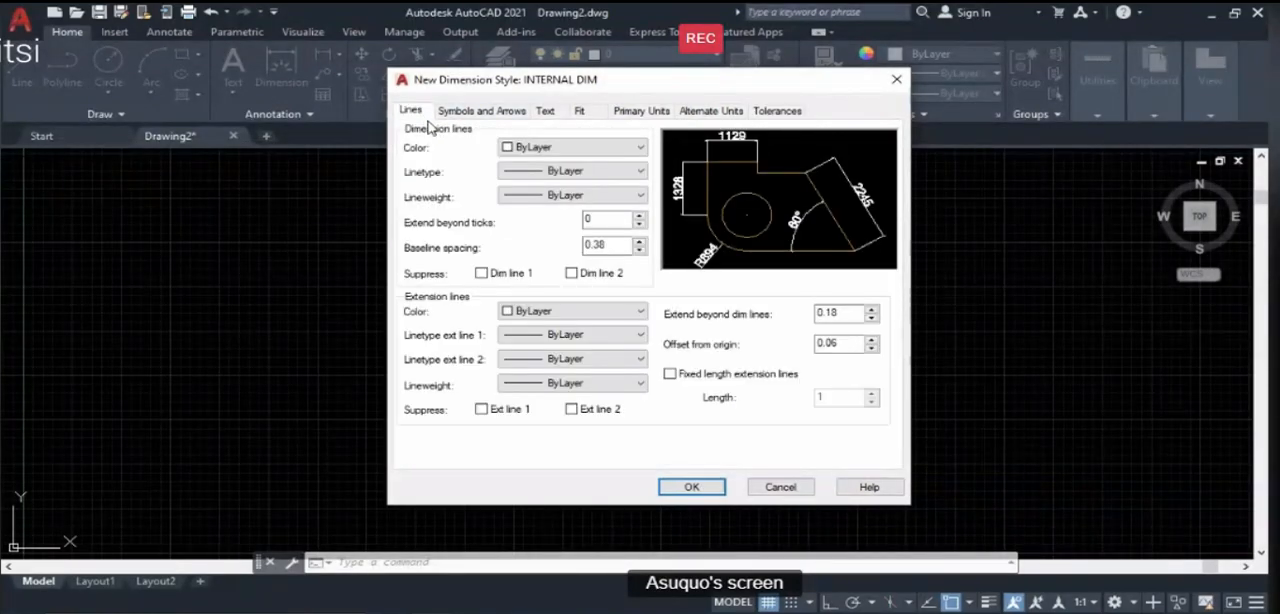
drag(622, 222, 570, 225)
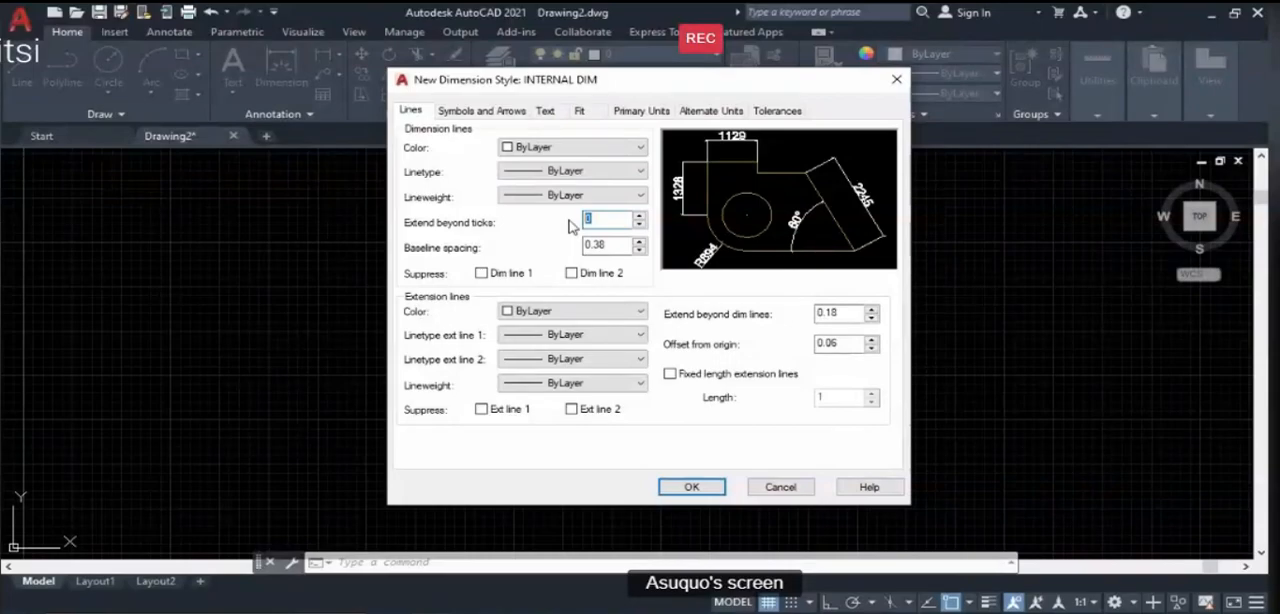
text(50)
drag(852, 313, 792, 316)
text(50)
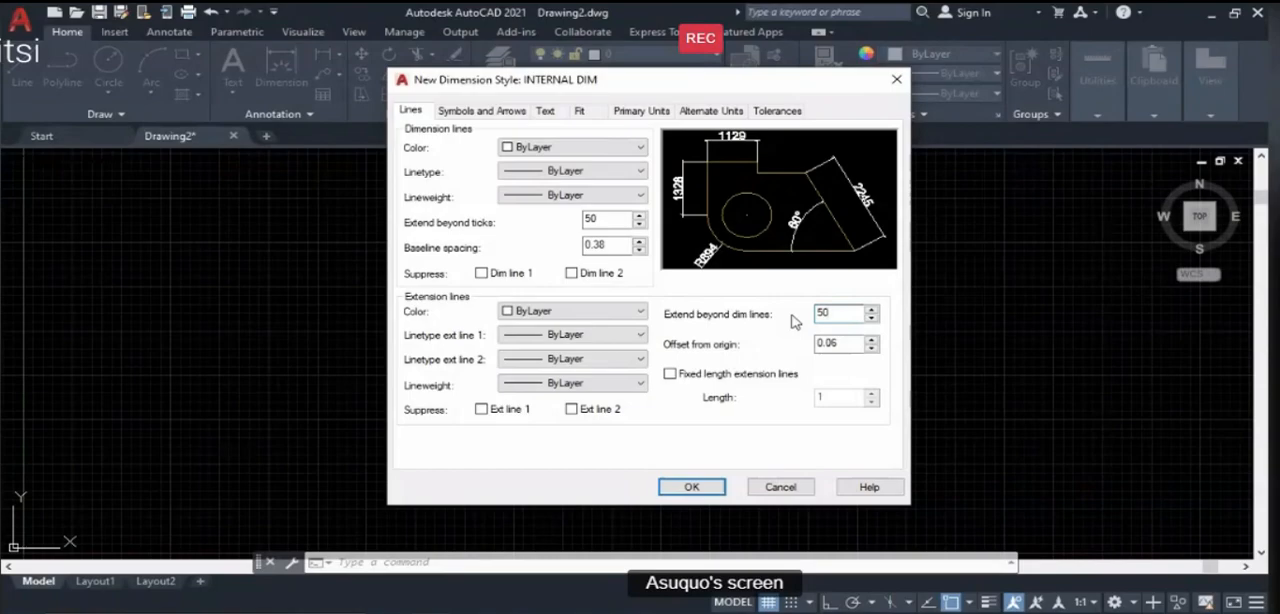
- Save the INTERNAL DIM style, close the Dimension Style Manager and switch to the lesson slides in PowerPoint
click(691, 487)
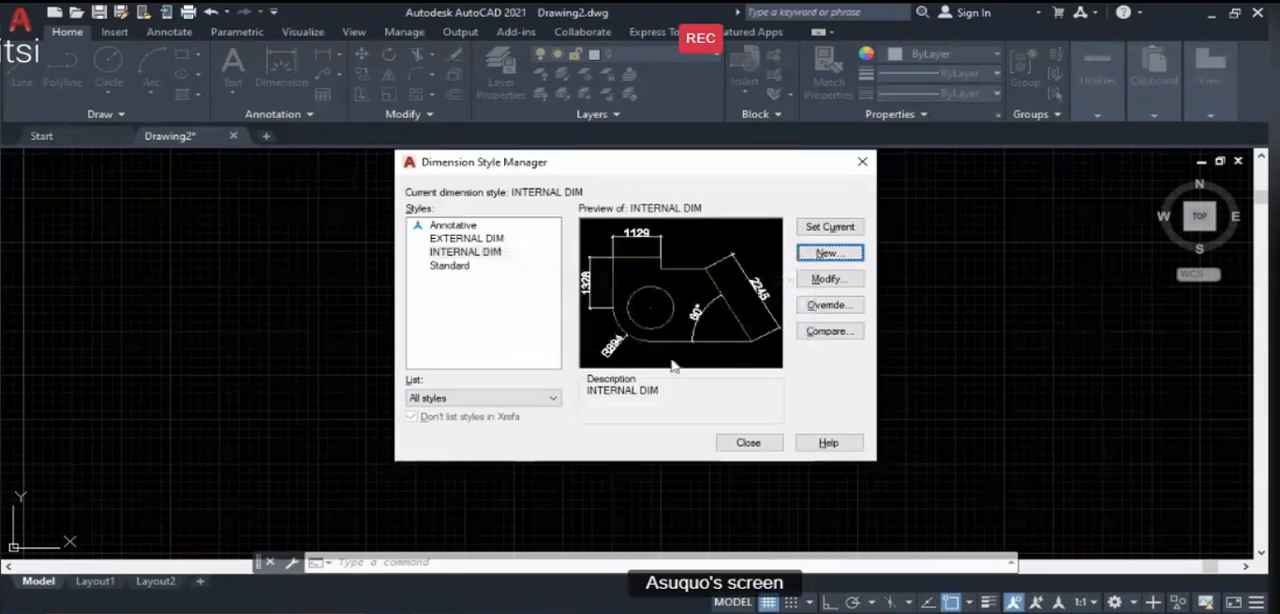
click(745, 443)
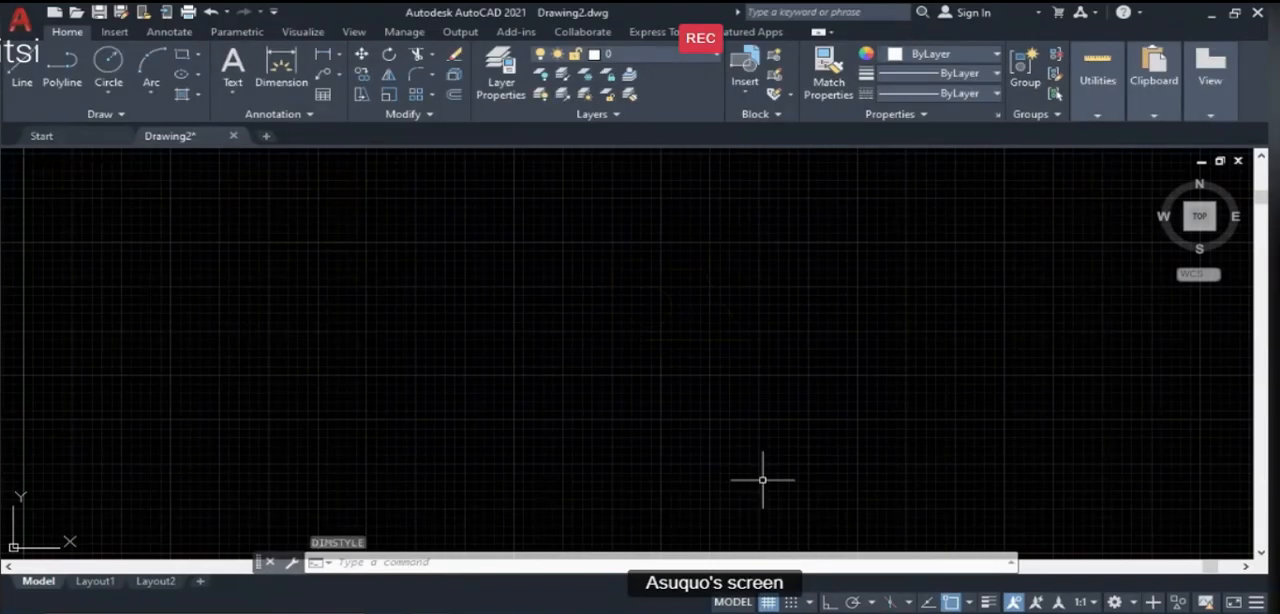
click(829, 611)
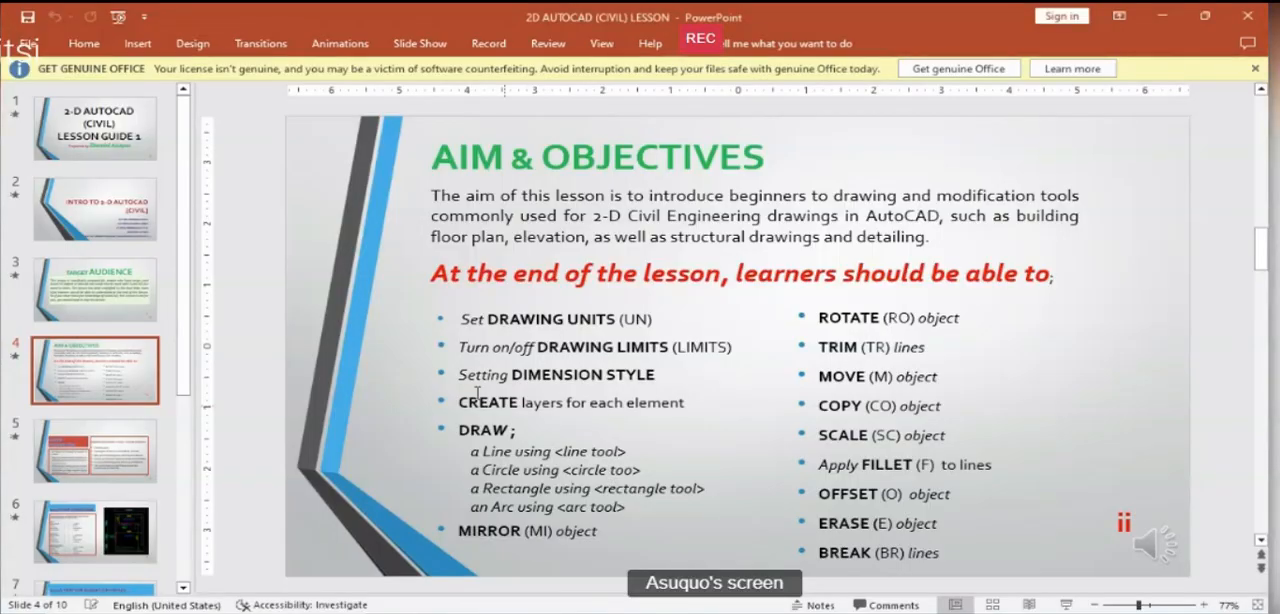
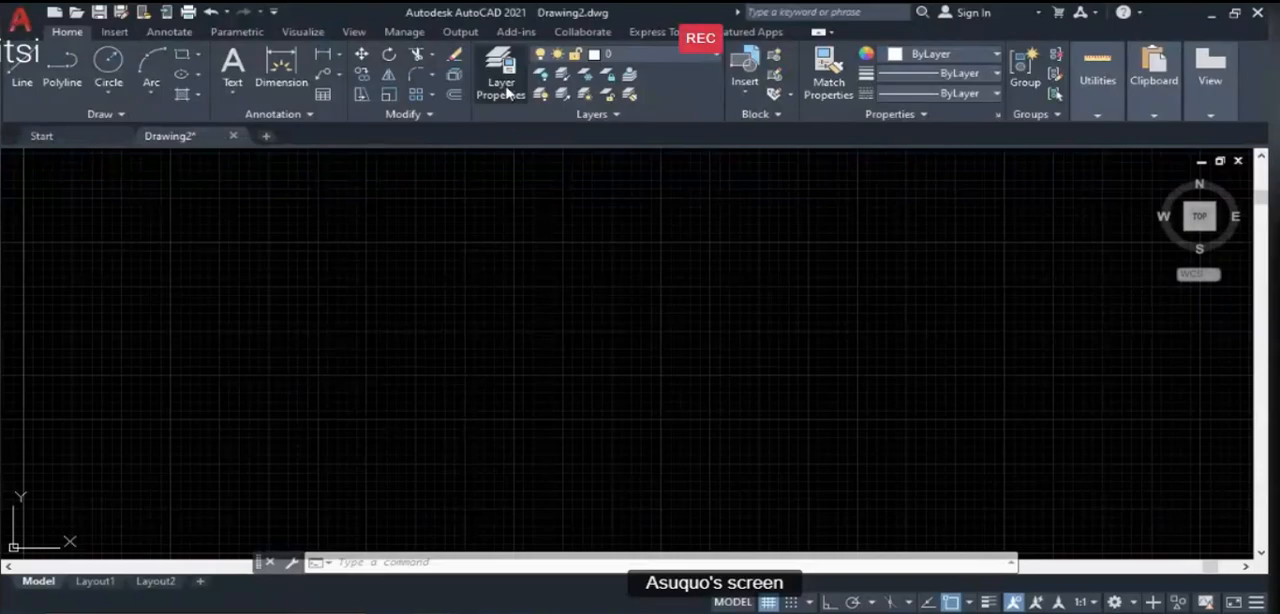
- Open the layer manager and create a new layer named L-WALL
click(507, 92)
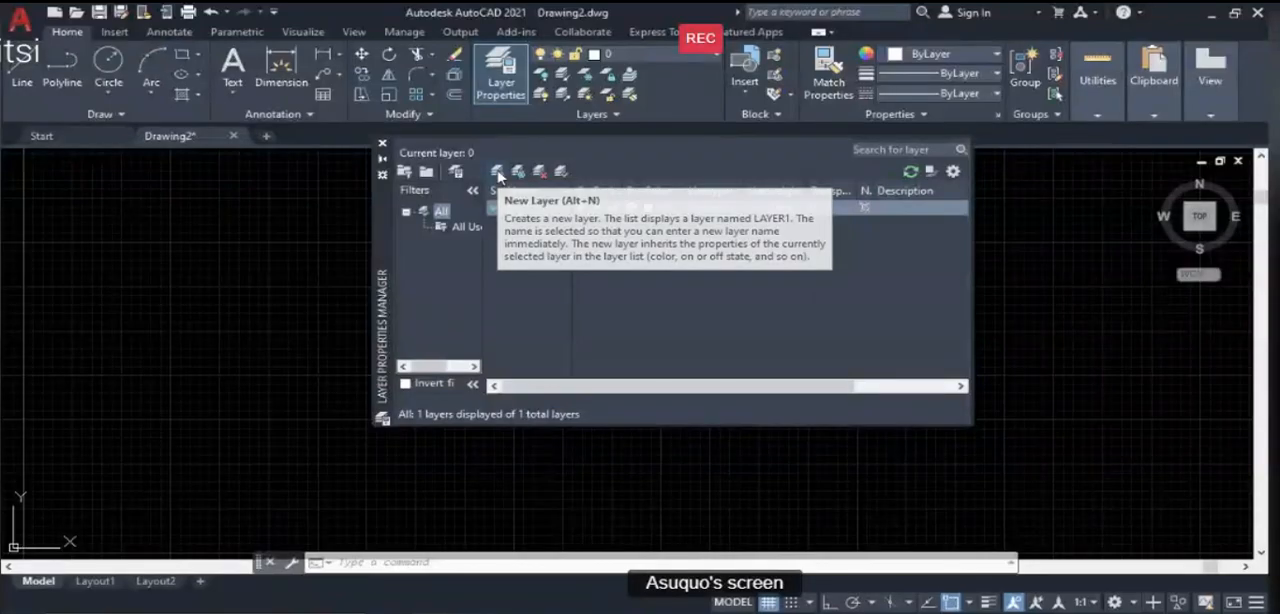
click(498, 173)
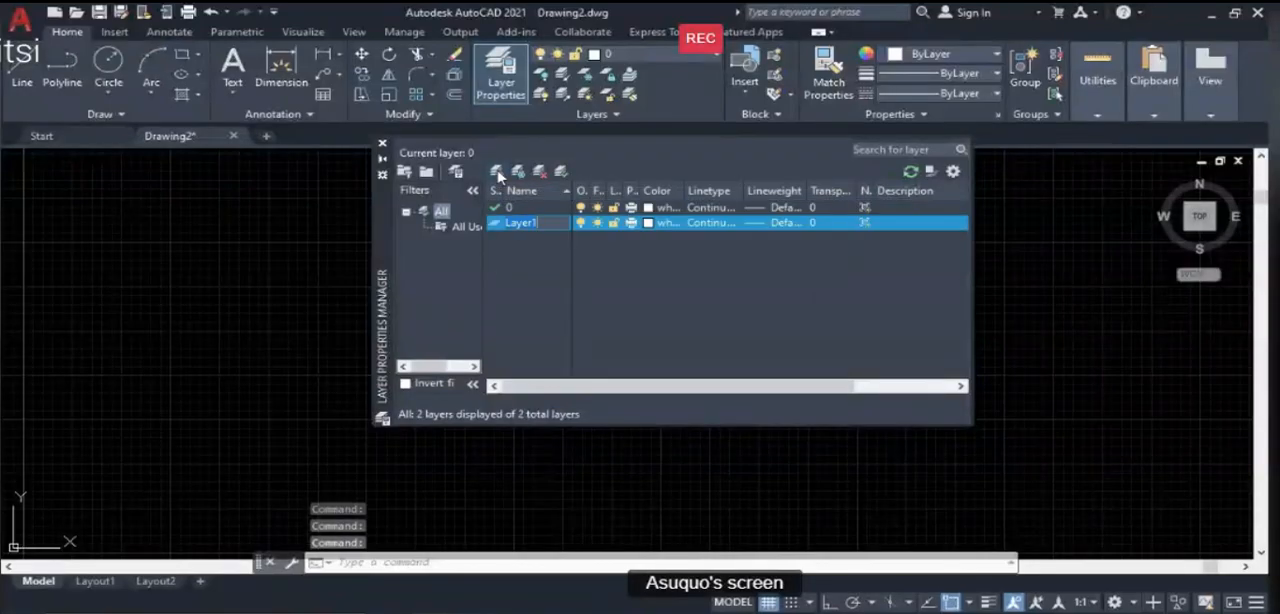
key(BackSpace)
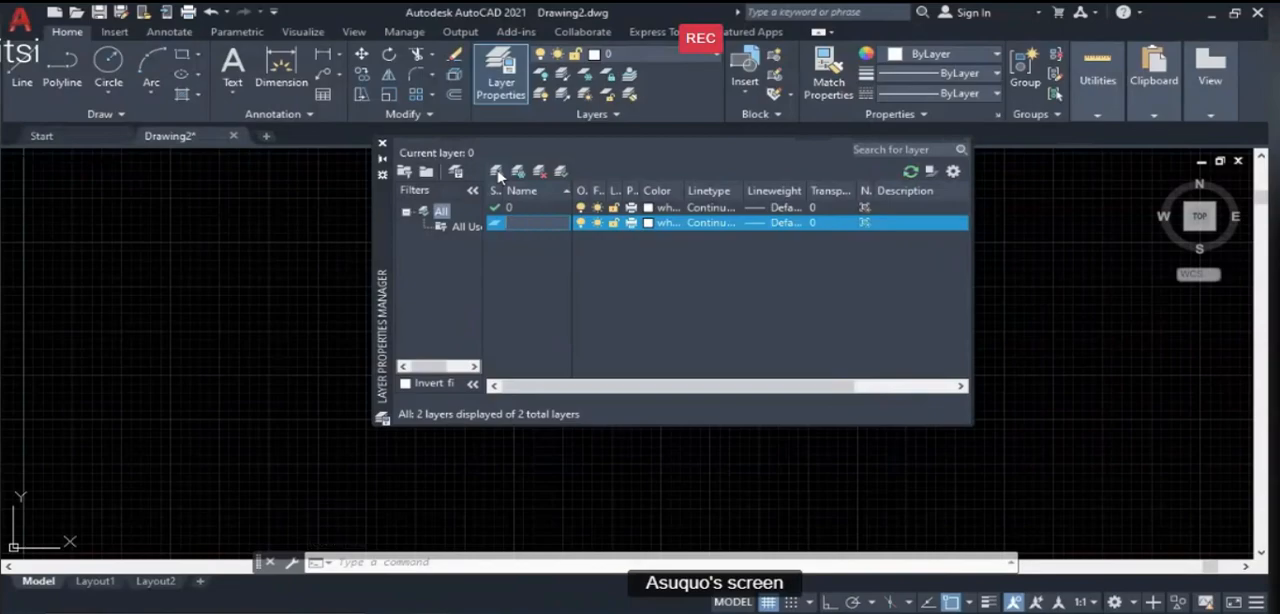
text(l-WALL)
- Assign the colour white and the Continuous linetype to the L-WALL layer
click(647, 224)
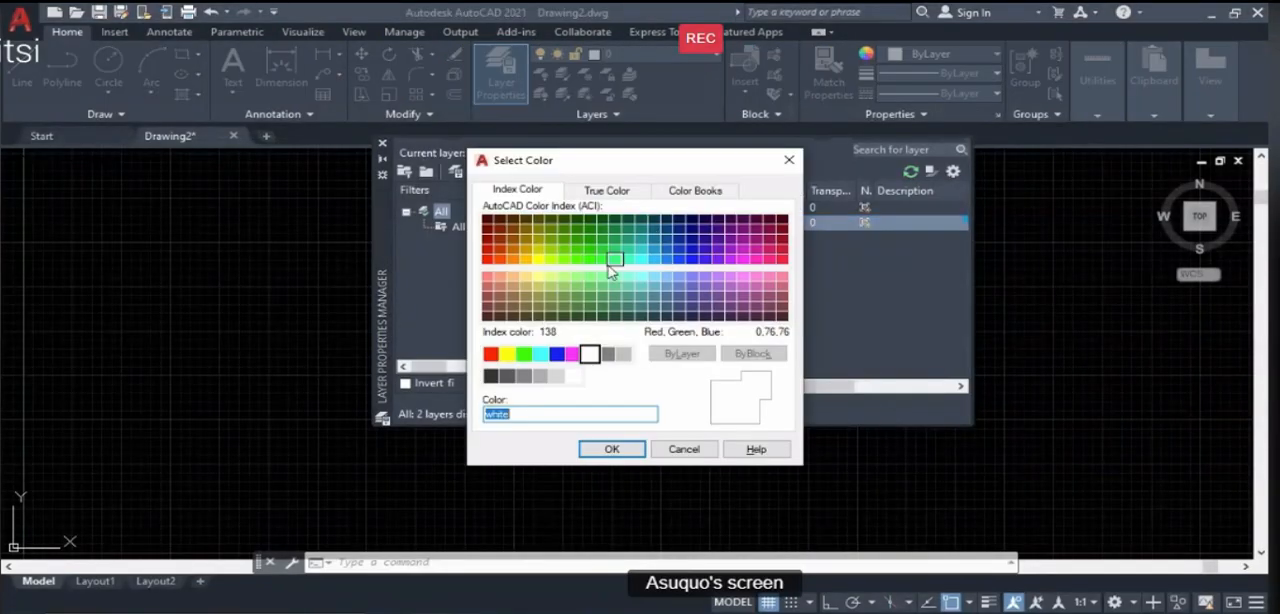
click(590, 358)
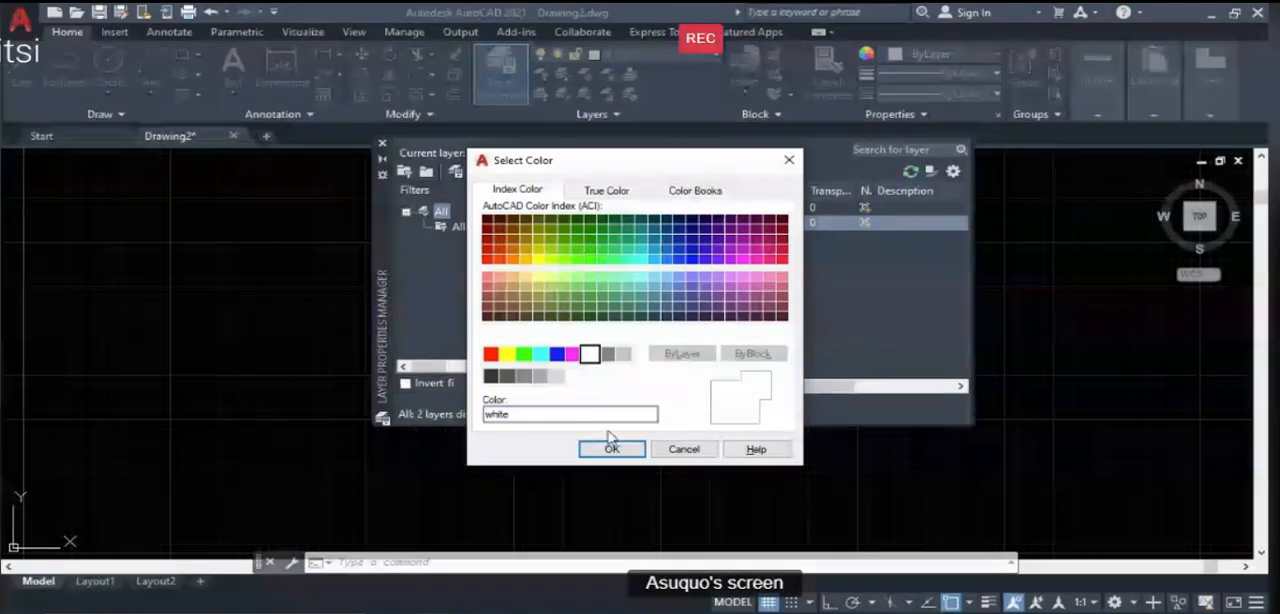
click(612, 450)
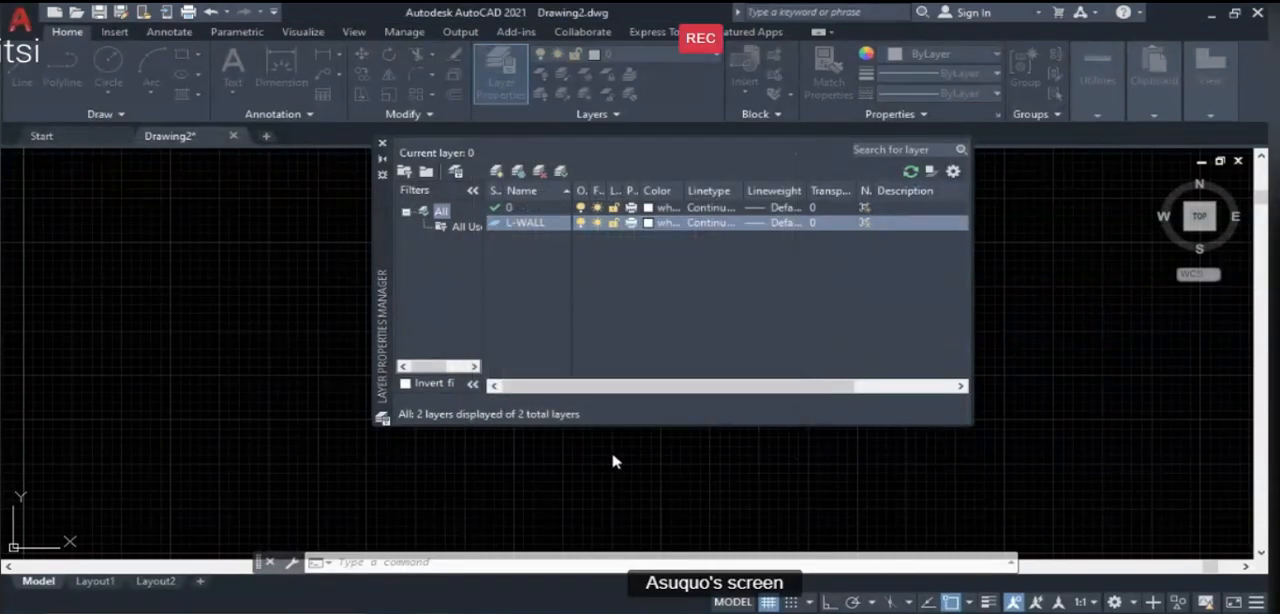
click(716, 223)
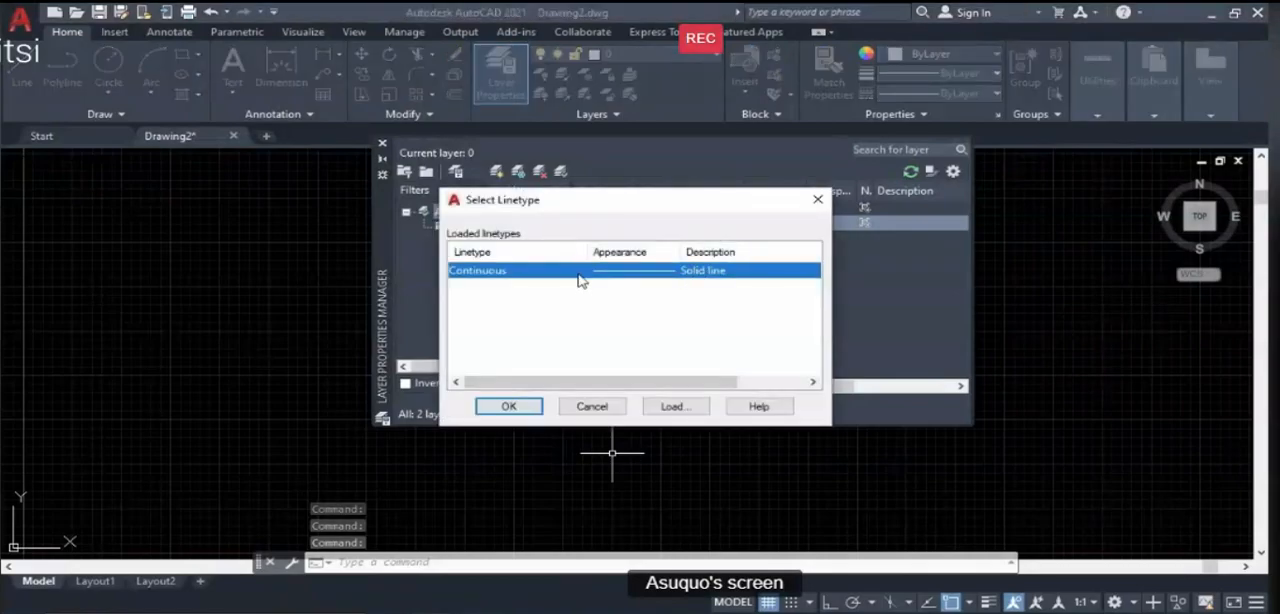
click(509, 408)
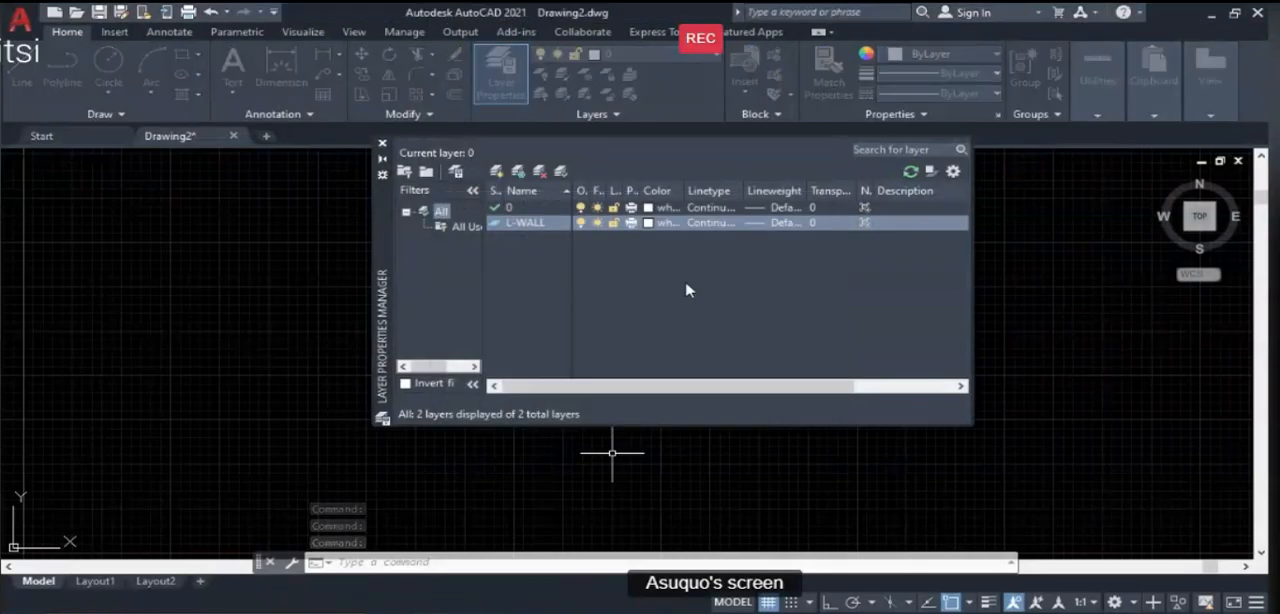
- Set the lineweight of the L-WALL layer to 0.35 mm
click(789, 226)
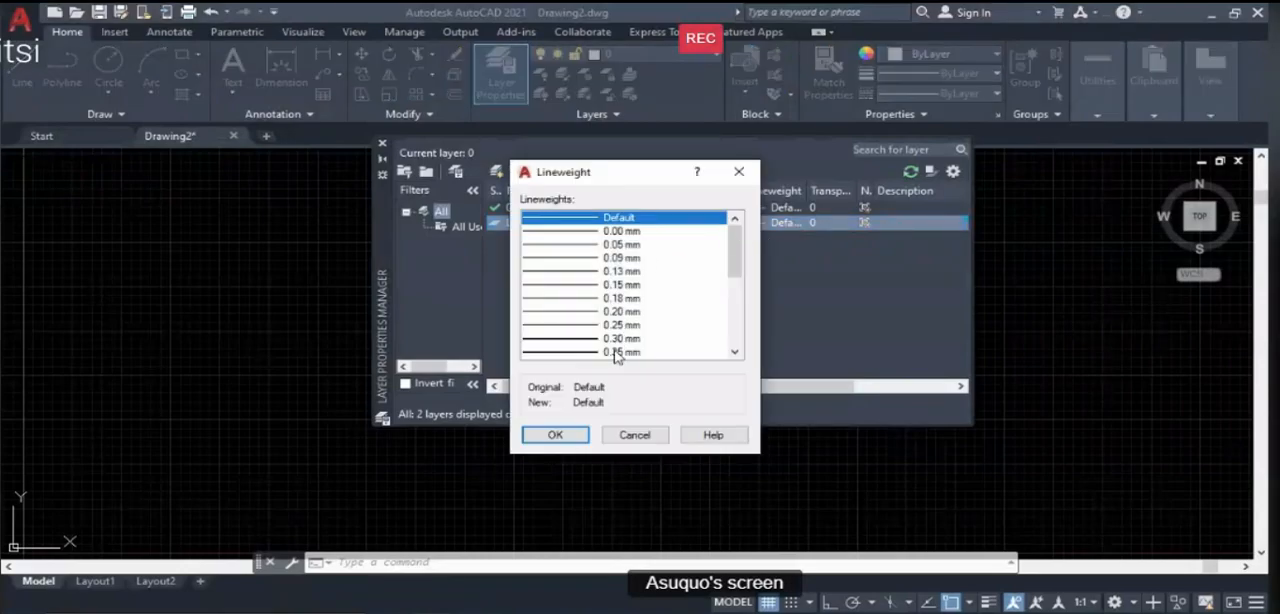
click(616, 353)
click(572, 435)
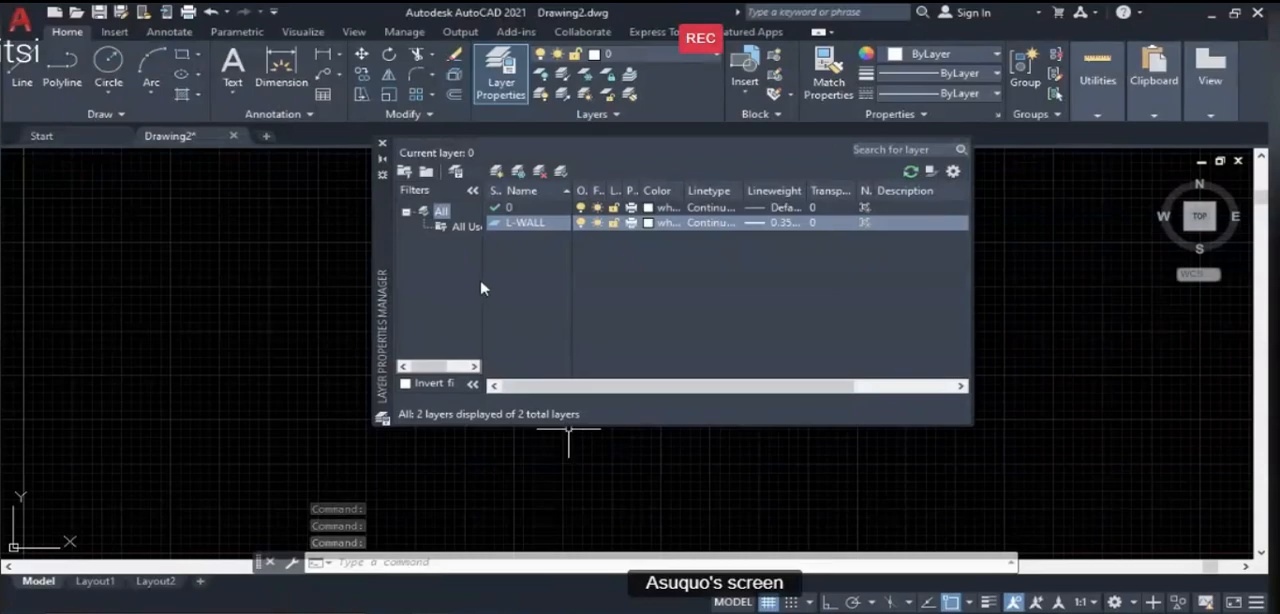
- Add another new layer to the drawing and name it L-WINDOW
click(497, 173)
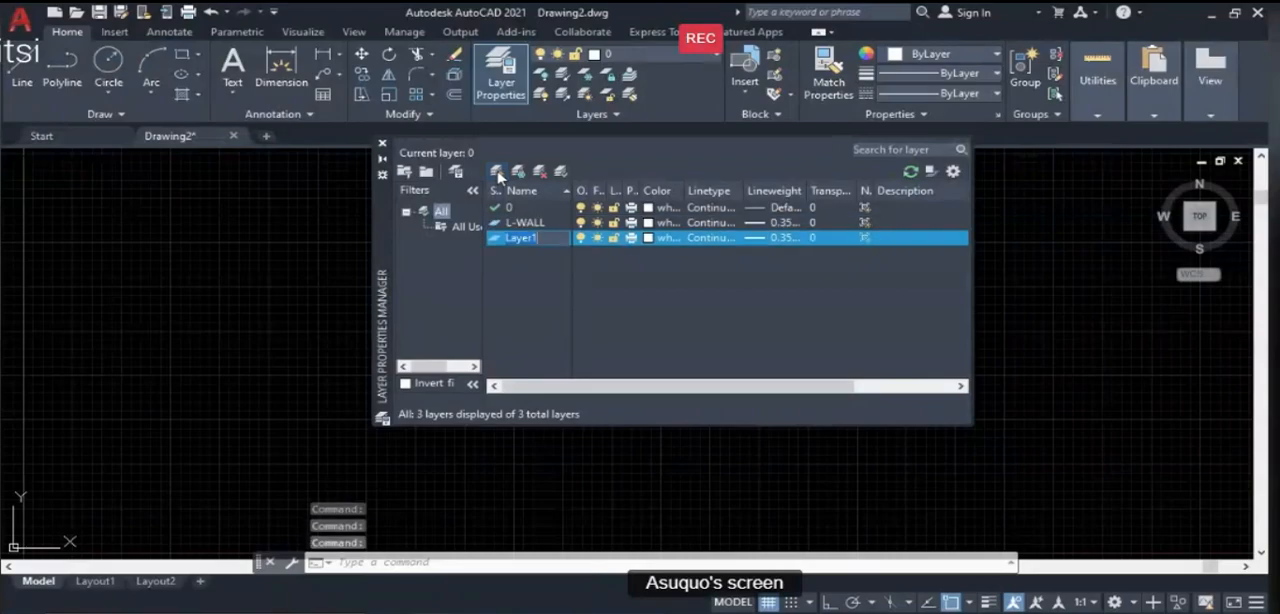
key(BackSpace)
text(L)
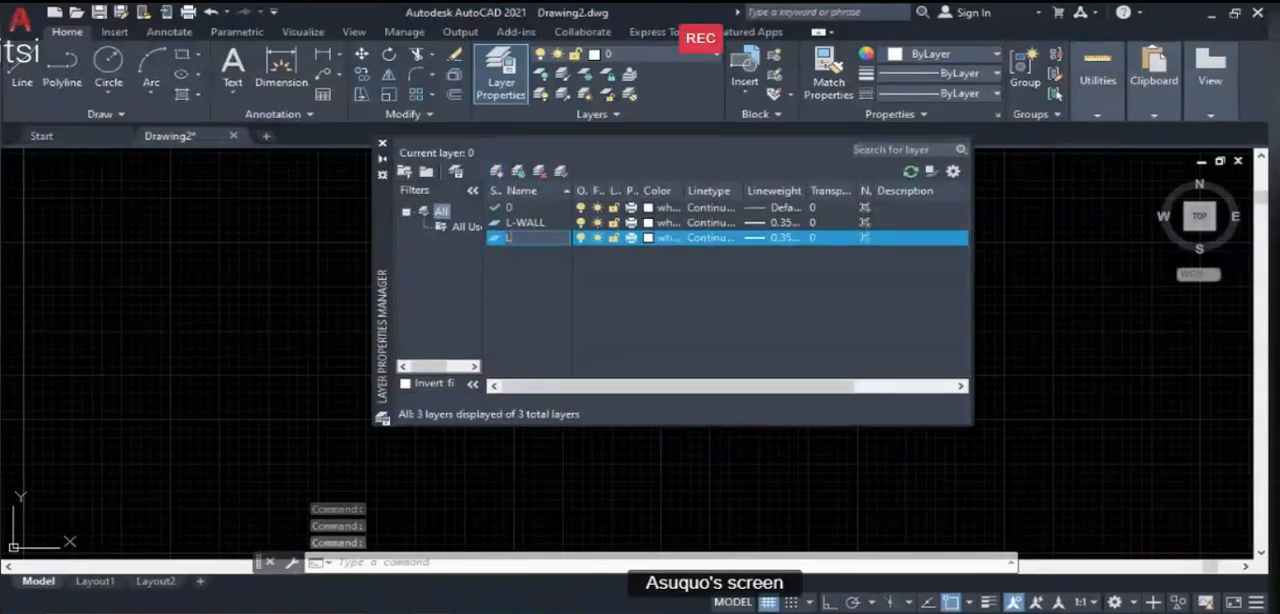
text(-WINDOW)
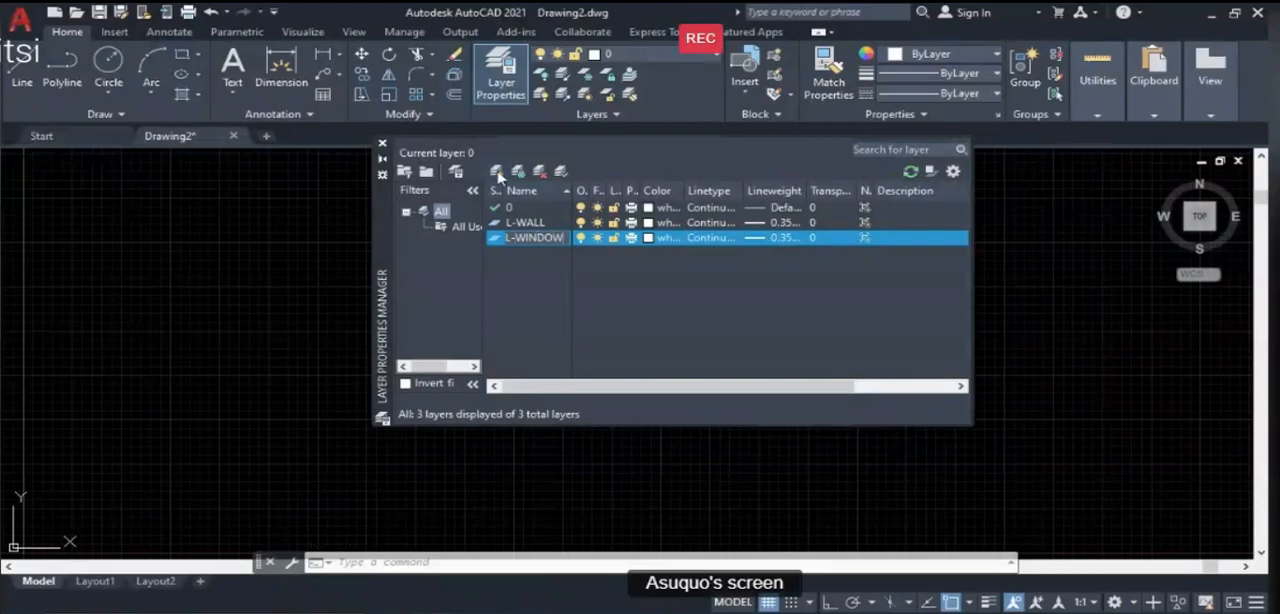
- Change the colour of the L-WINDOW layer to magenta
click(647, 238)
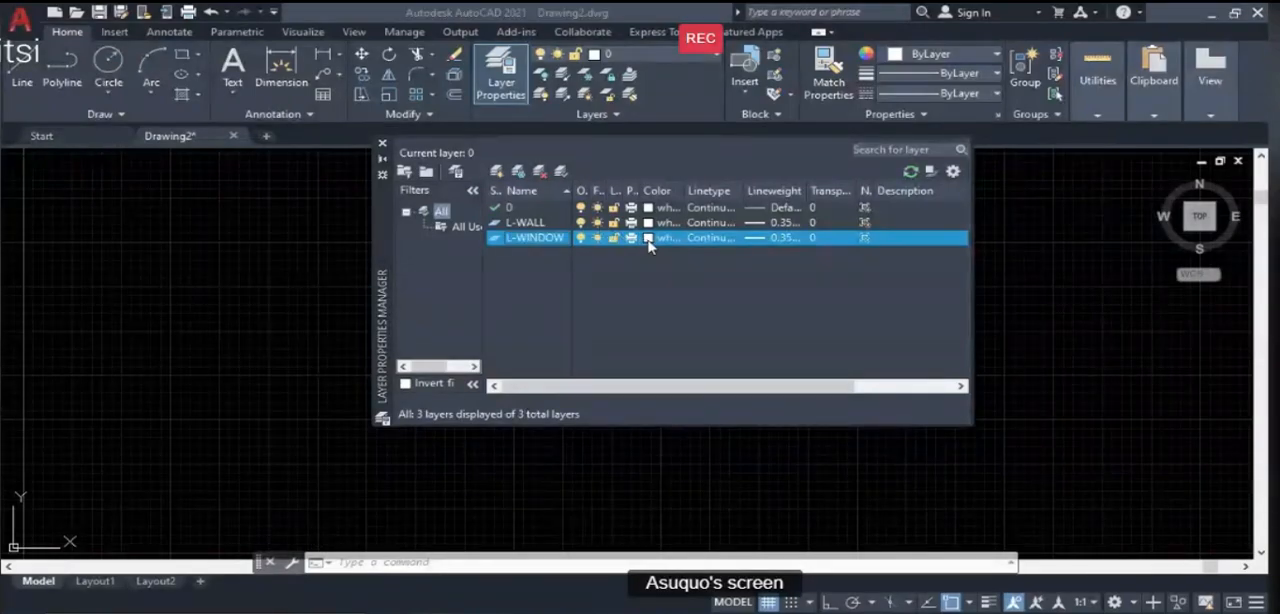
click(647, 238)
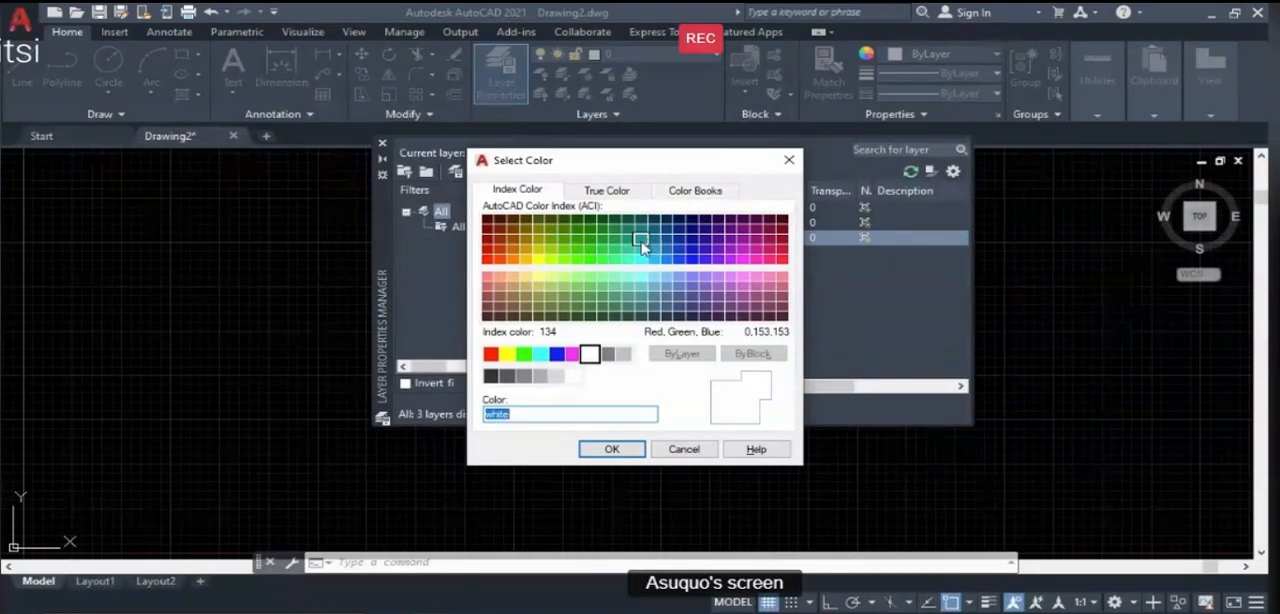
click(574, 354)
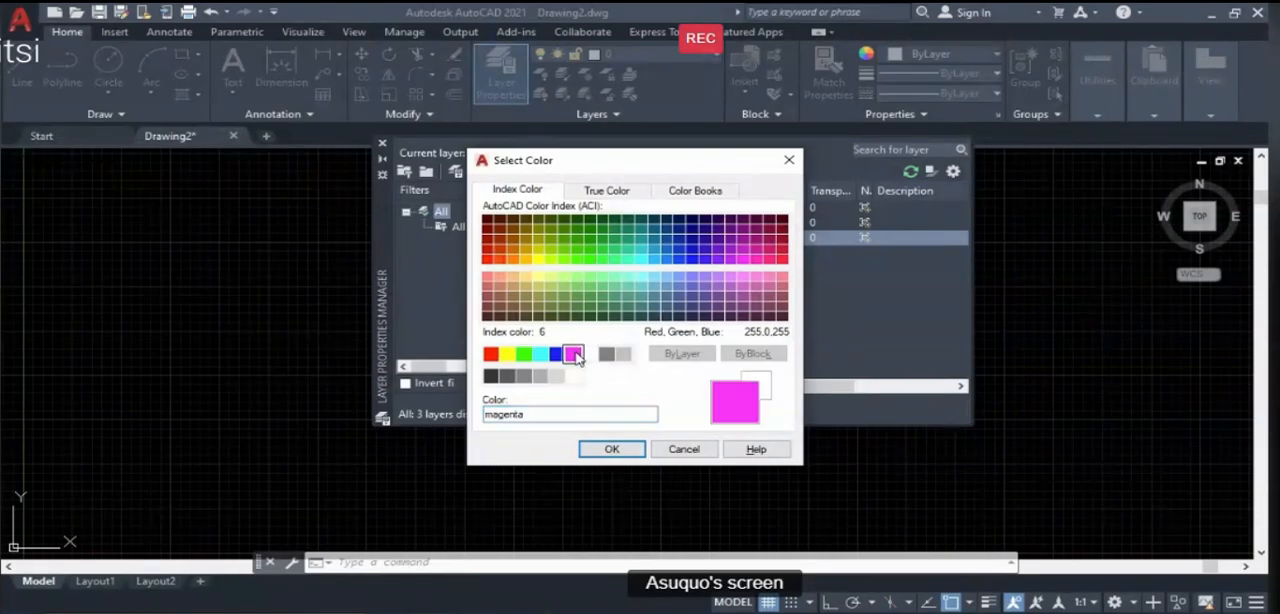
click(612, 449)
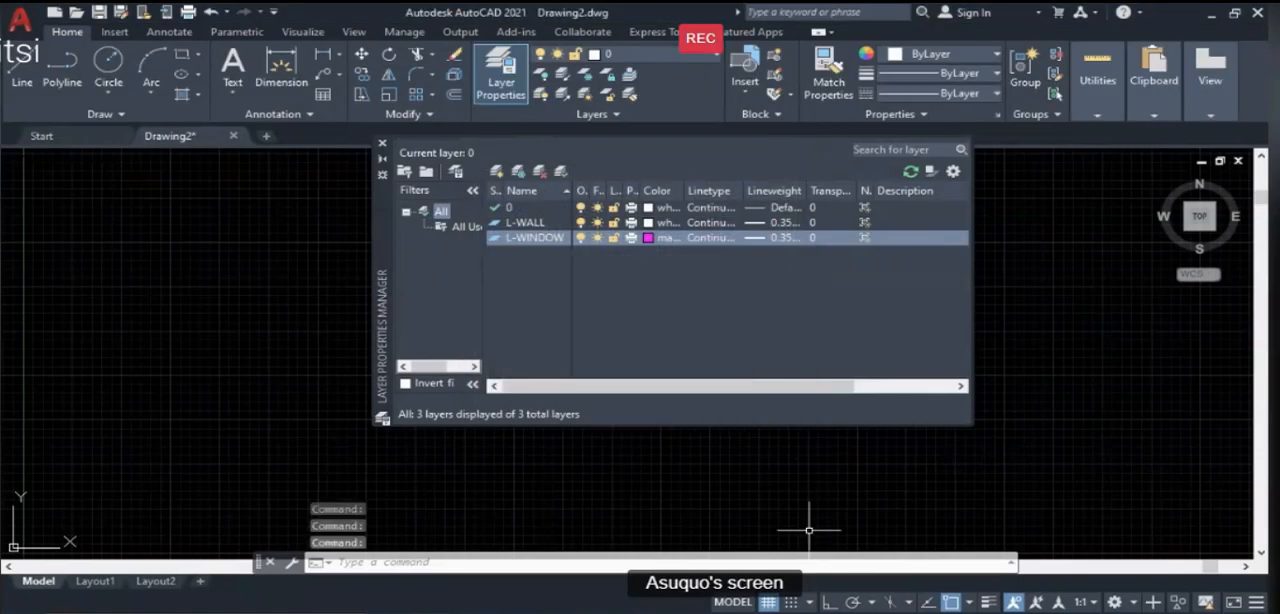
- Check the window layer specification in the PowerPoint lesson, return to AutoCAD and give L-WINDOW the Continuous linetype and a 0.25 mm lineweight
click(850, 565)
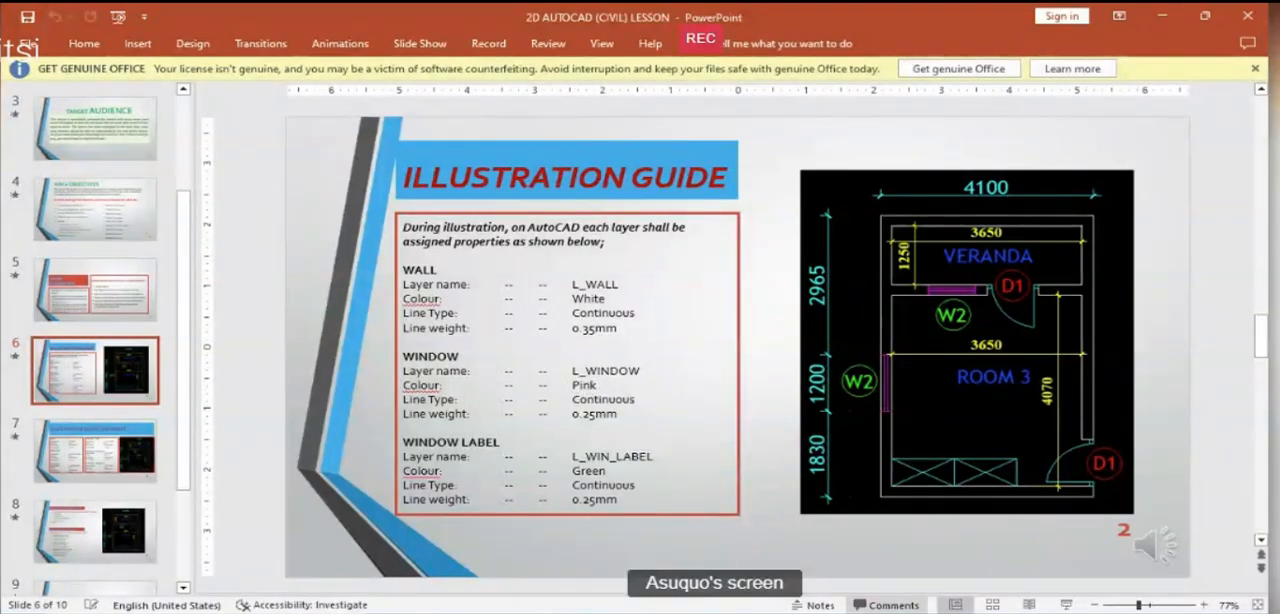
key(alt+Tab)
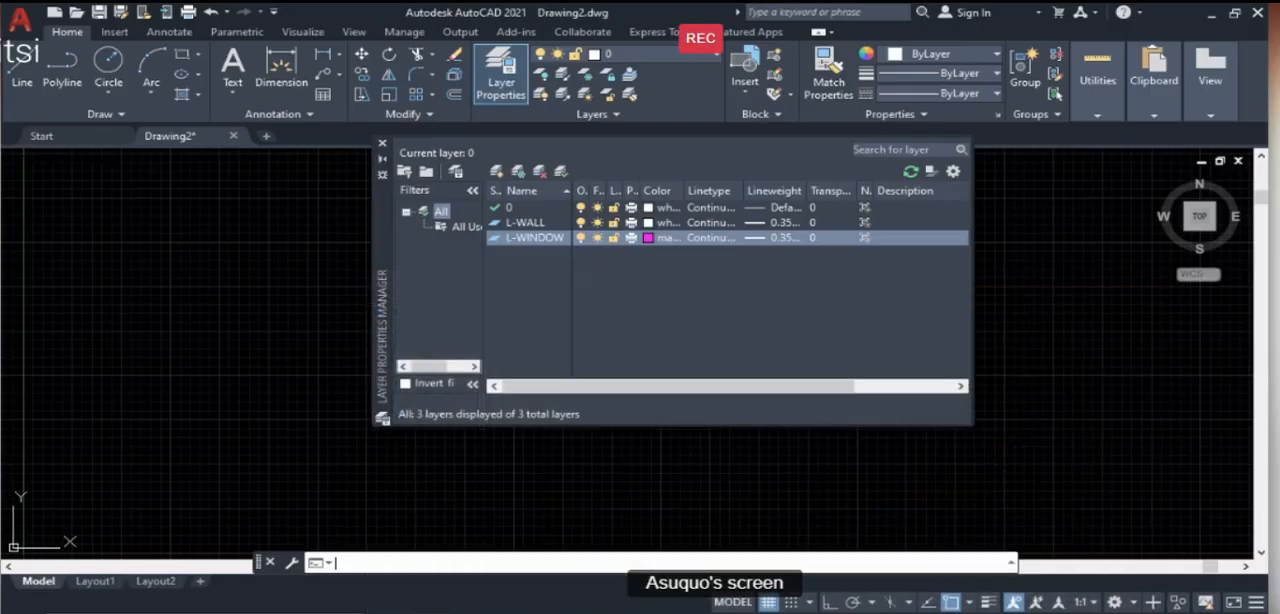
click(709, 238)
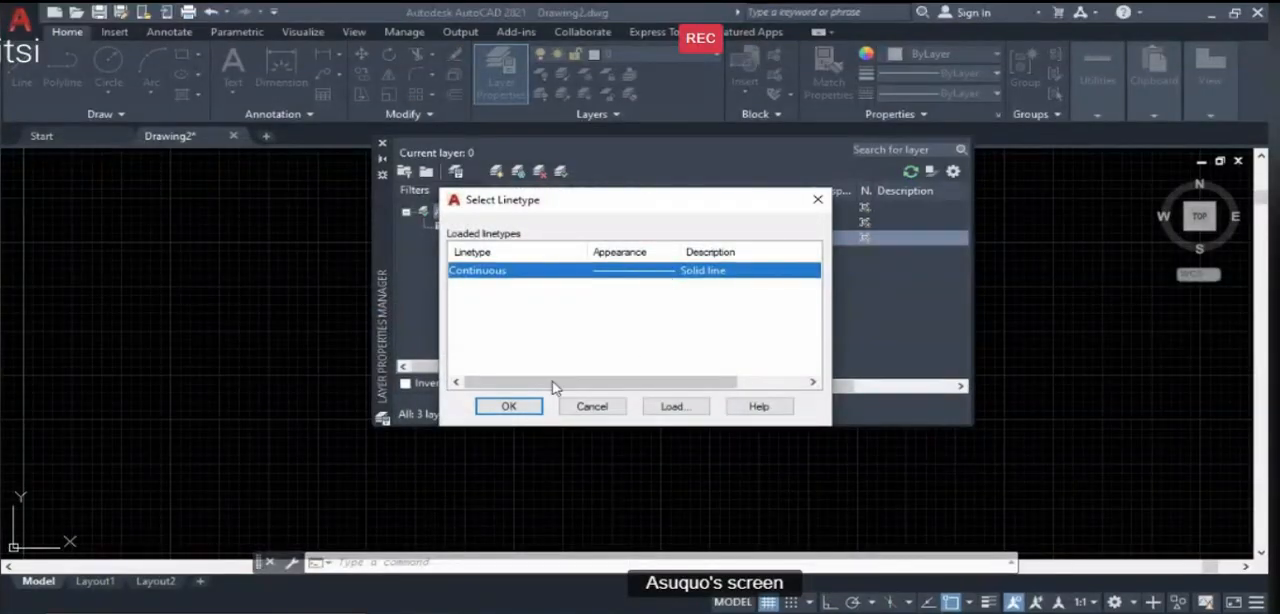
click(509, 407)
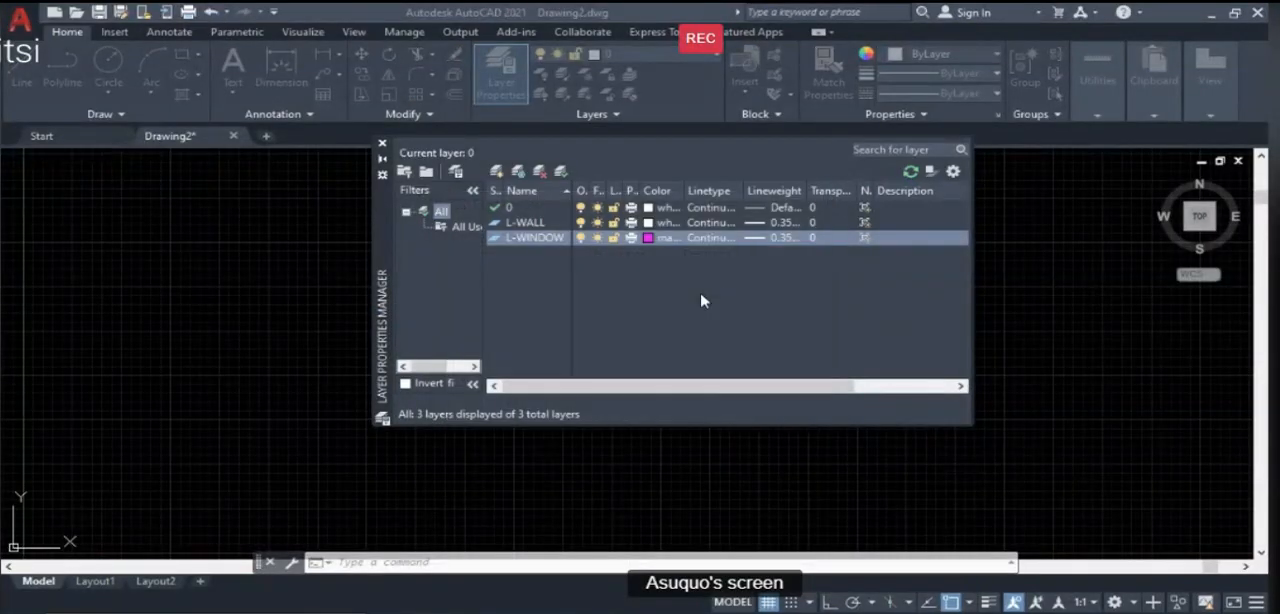
click(786, 240)
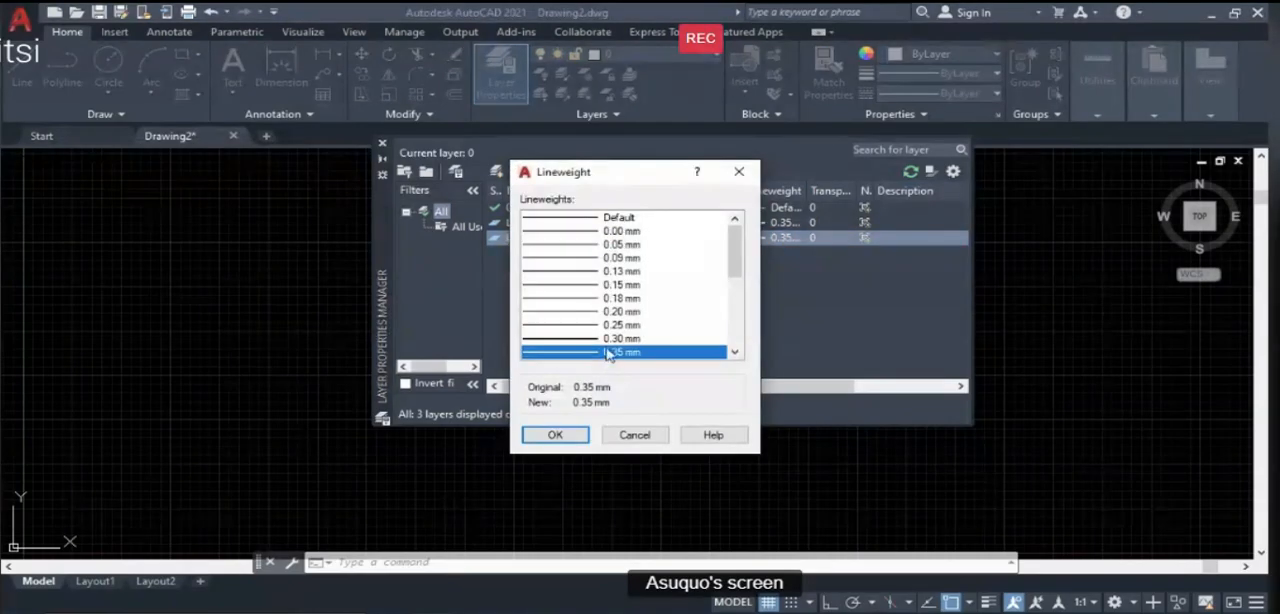
click(619, 325)
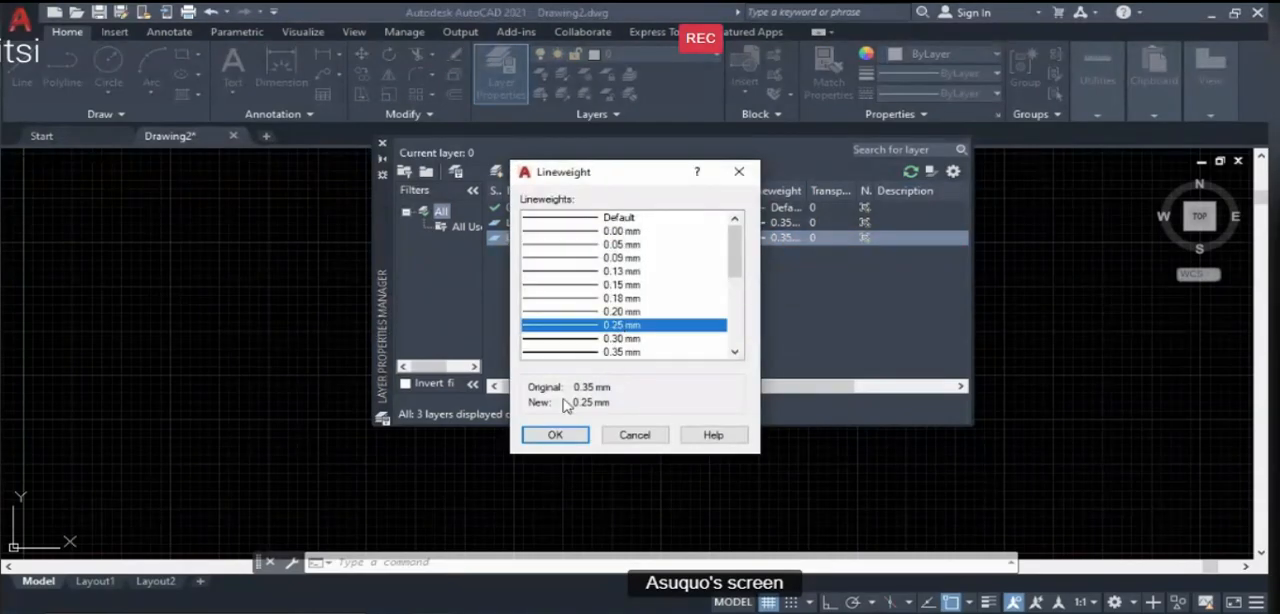
click(556, 436)
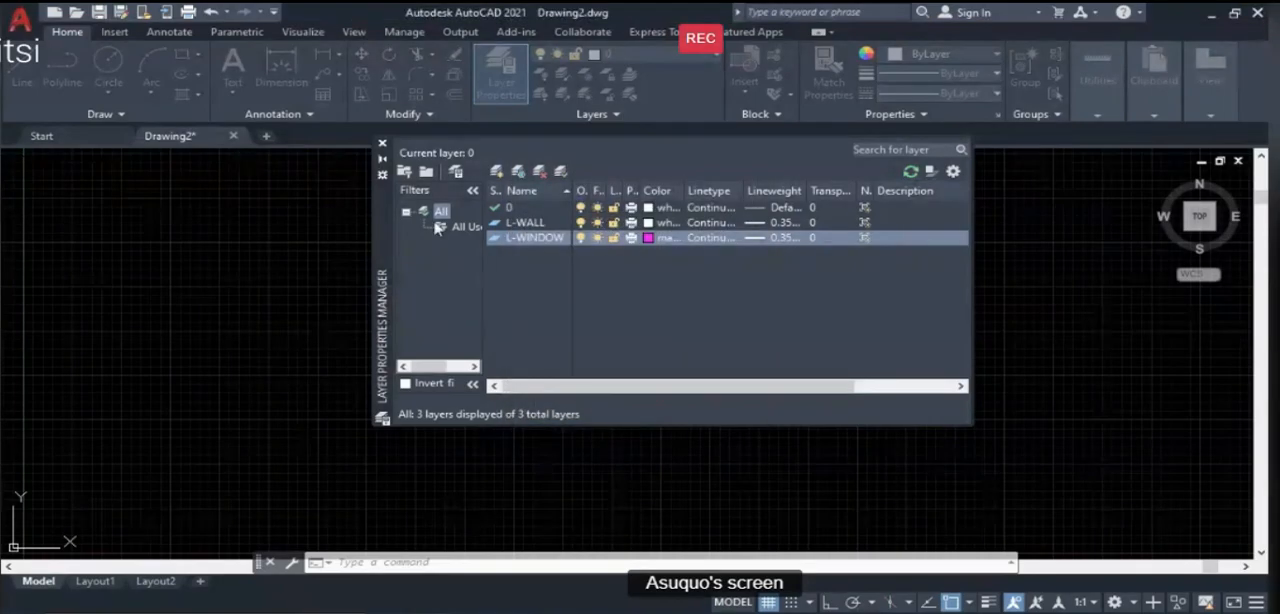
- Add a new layer below L-WINDOW and name it L-DOOR
click(498, 173)
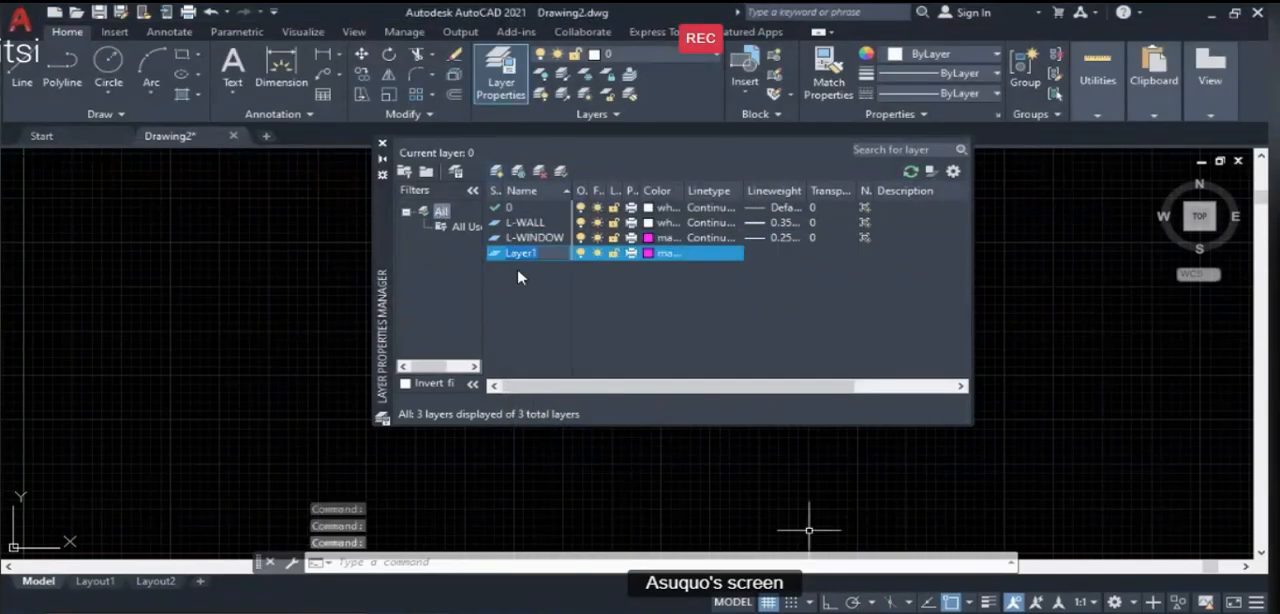
text(L)
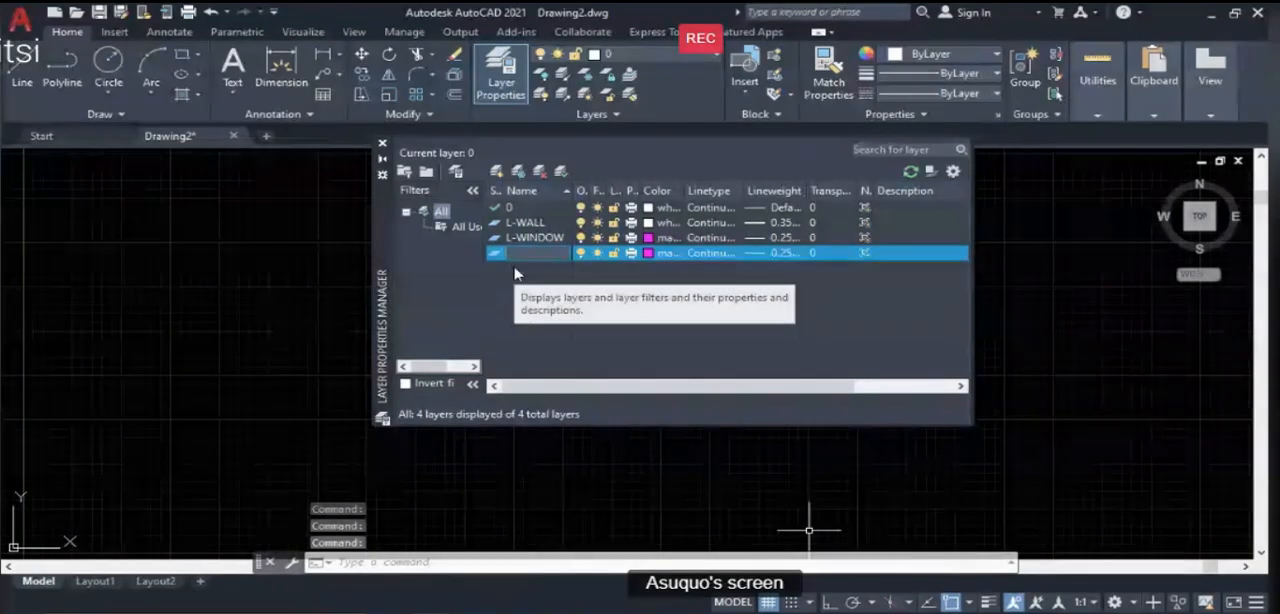
text(-DOO)
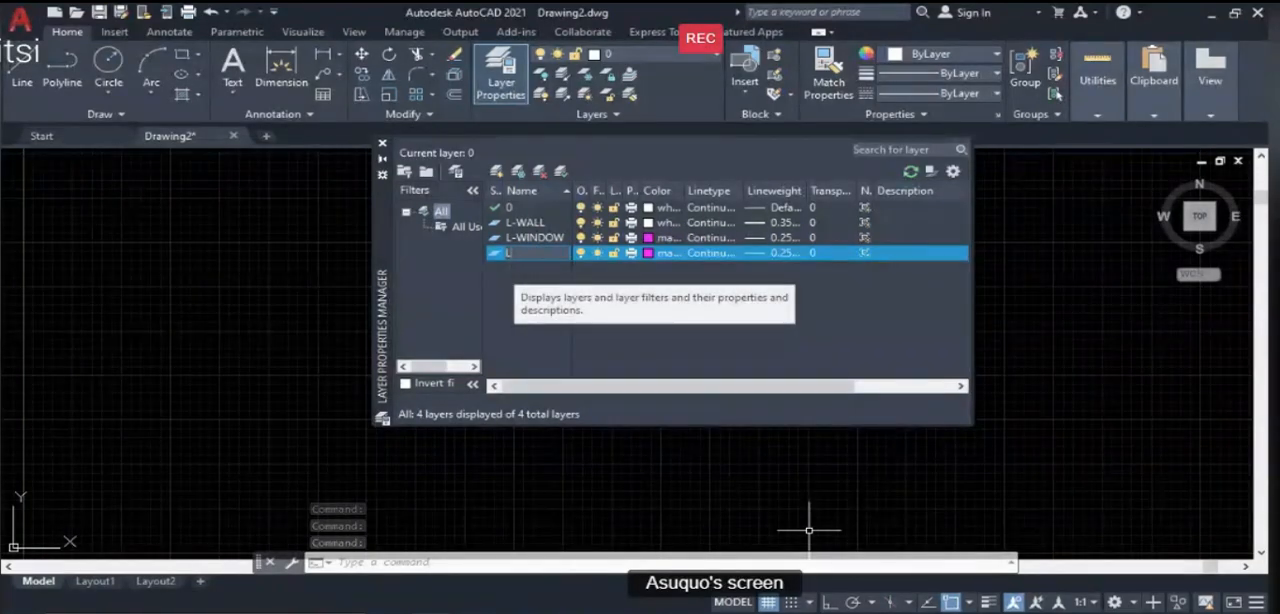
text(R)
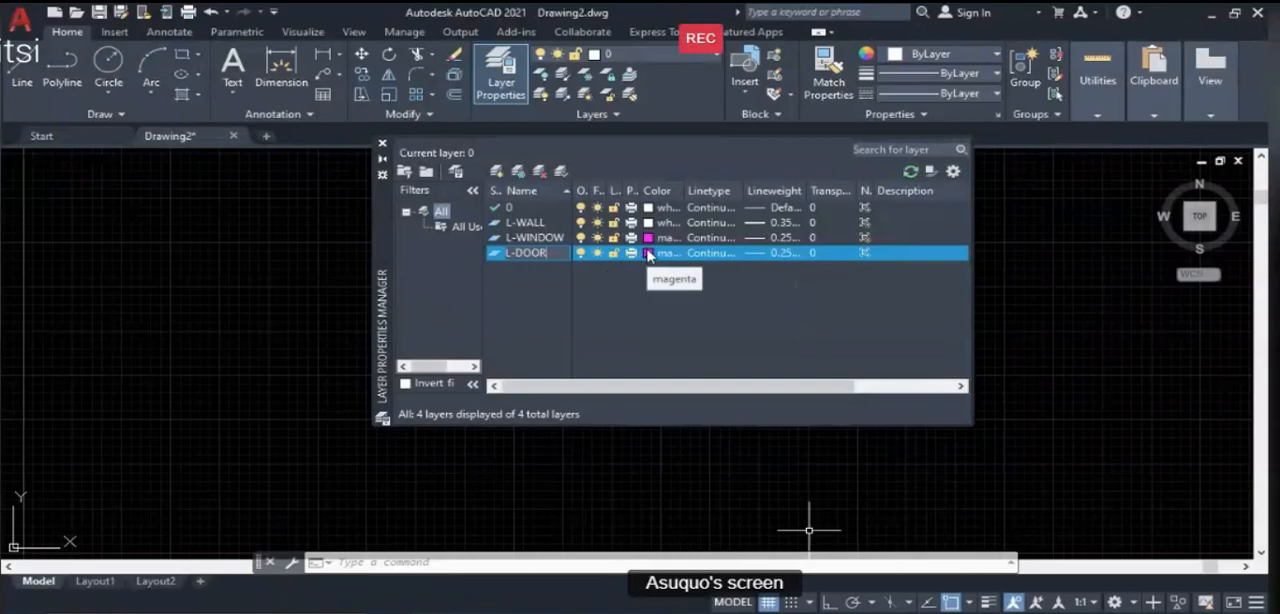
- Look up the door layer's colour on the next PowerPoint lesson slide, return to AutoCAD and set L-DOOR to cyan
click(648, 253)
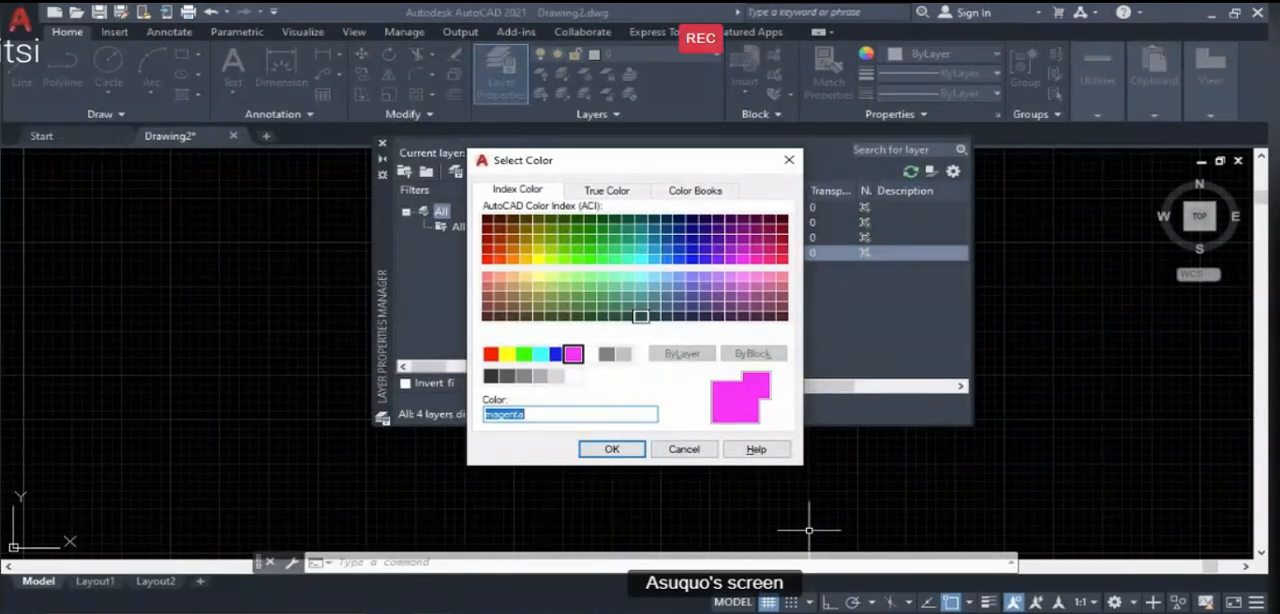
click(840, 612)
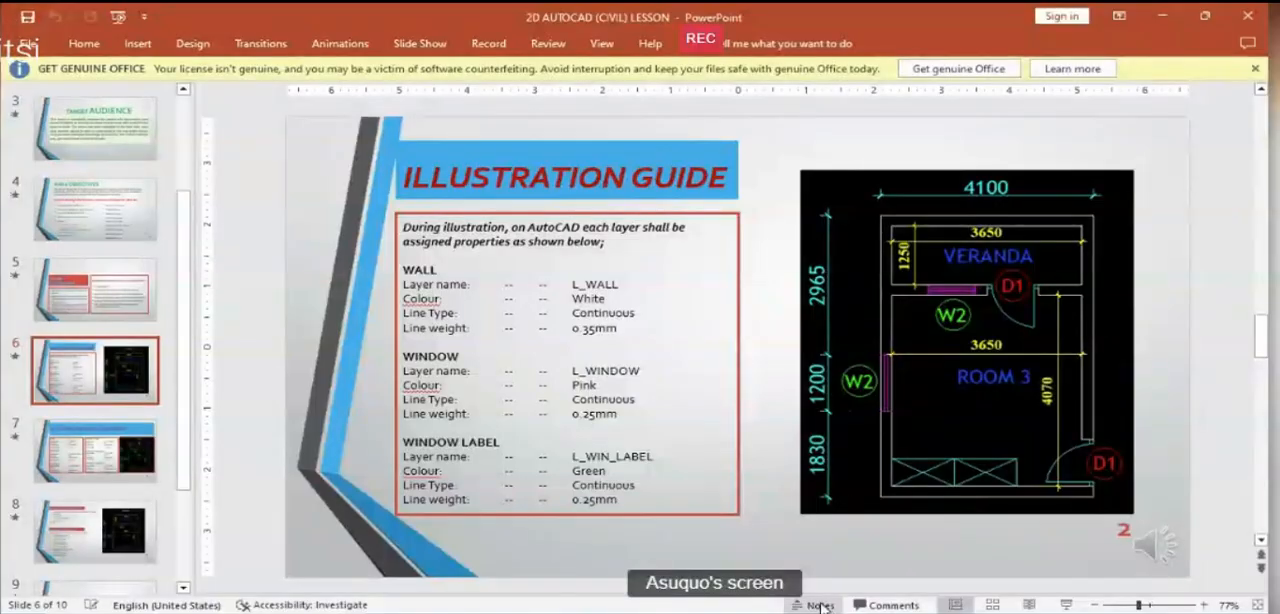
scroll(667, 467, down, 1)
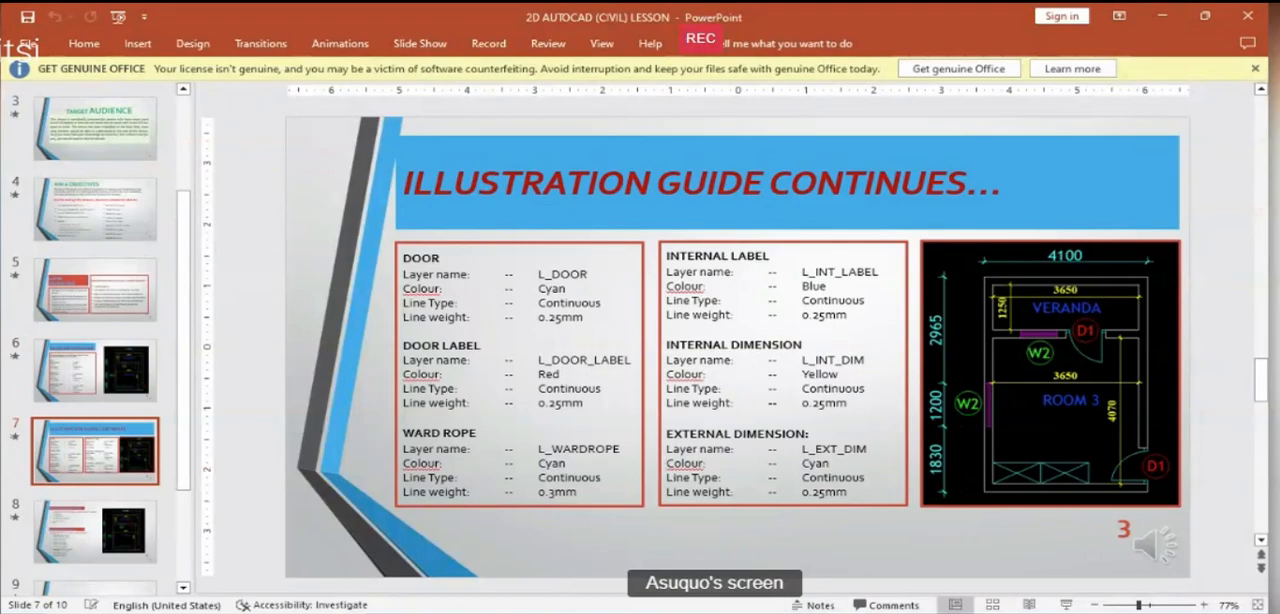
mouse_move(773, 572)
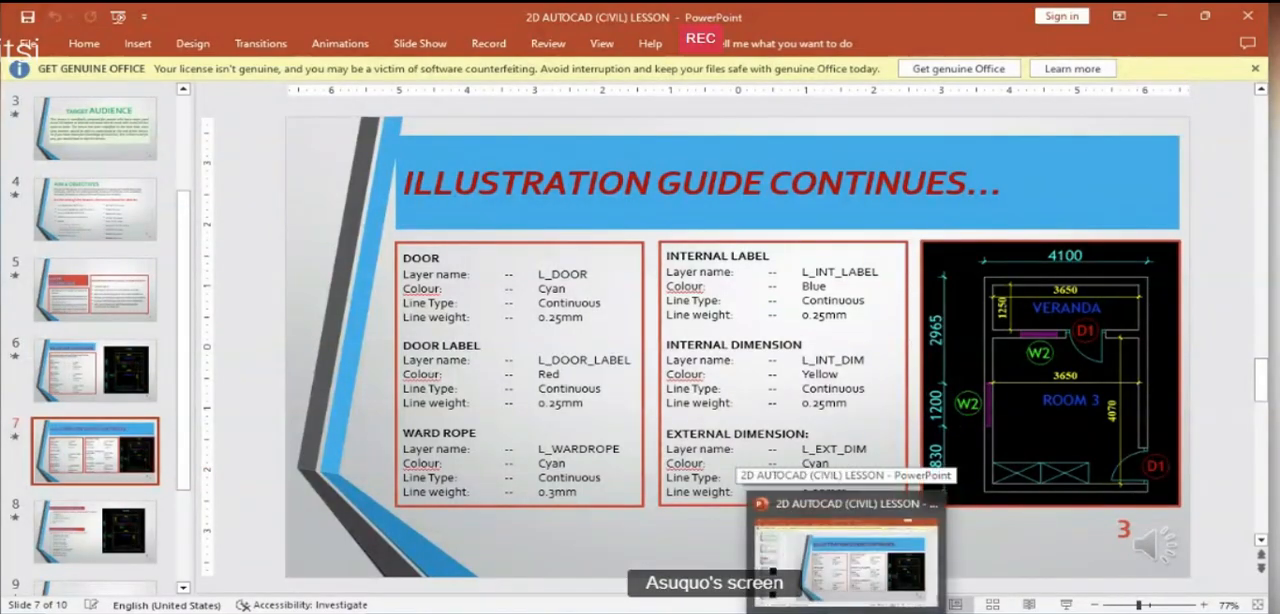
key(alt+Tab)
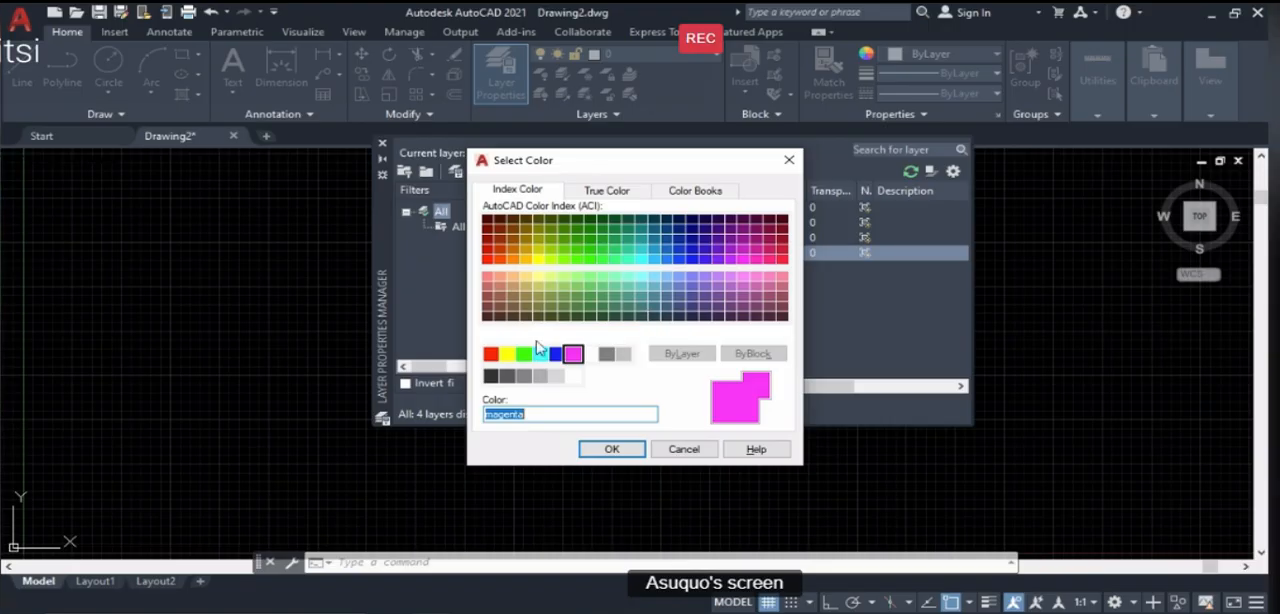
click(540, 356)
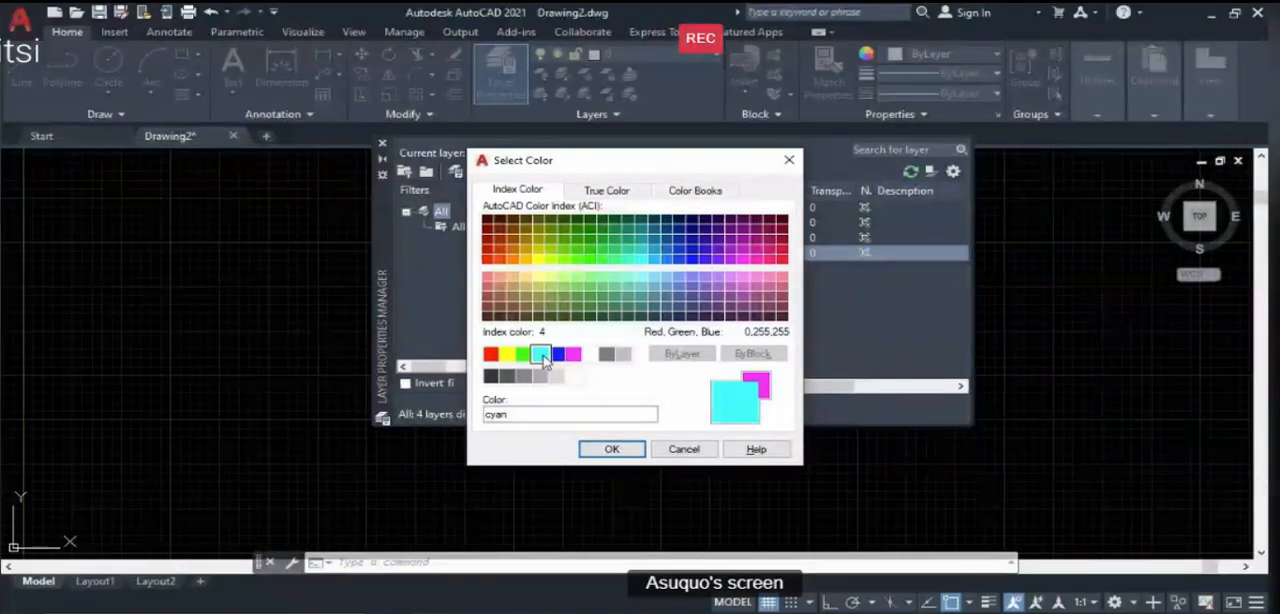
click(598, 452)
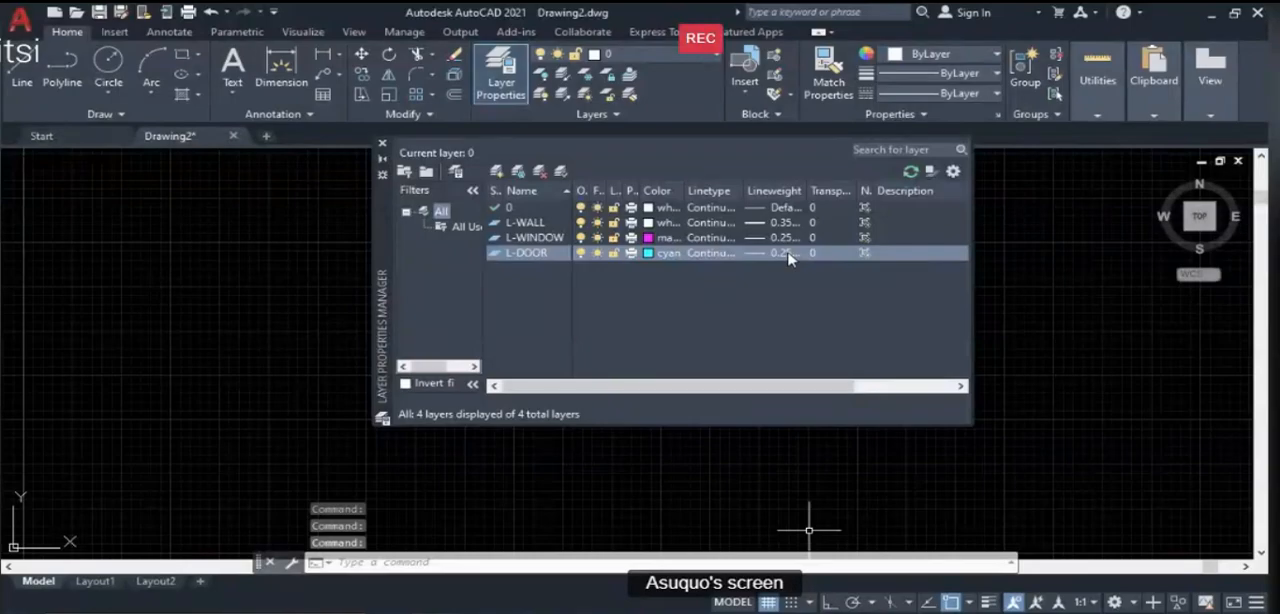
- Keep L-DOOR at a 0.25 mm lineweight and add a new layer below it named L-WIN-DIM
click(788, 253)
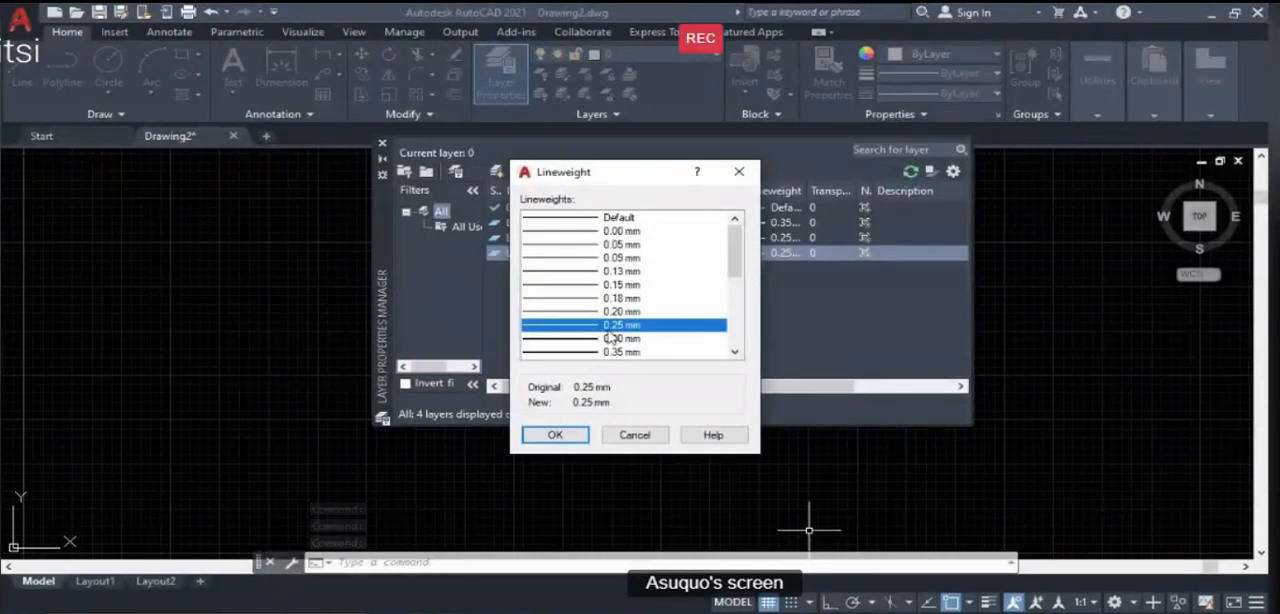
click(562, 434)
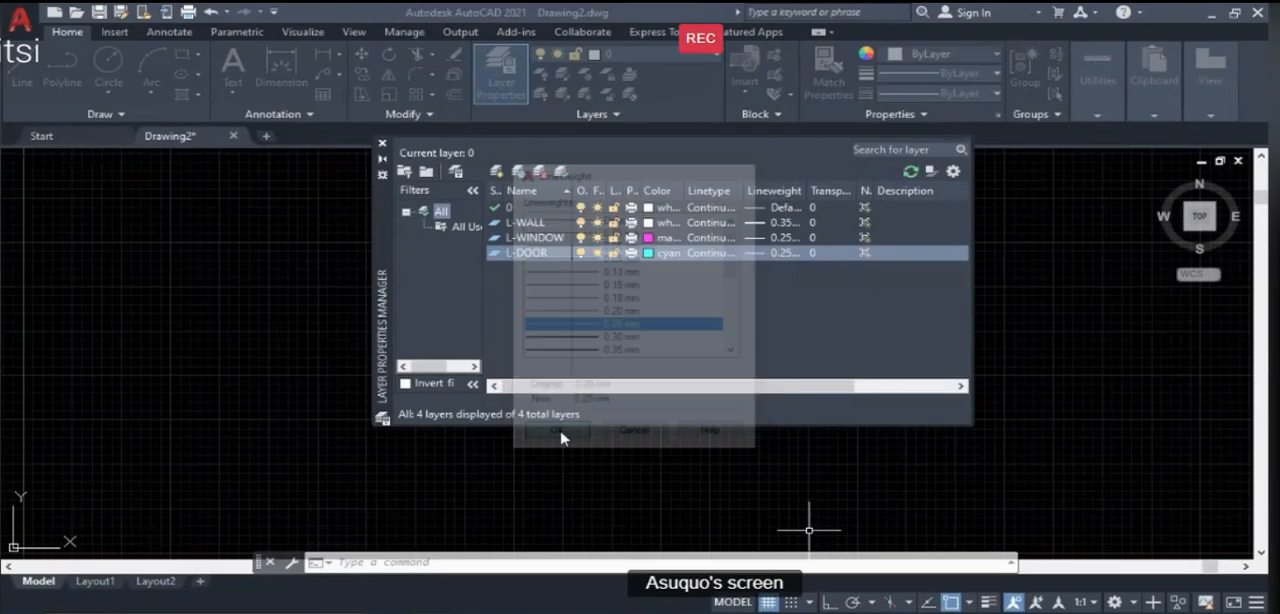
click(497, 172)
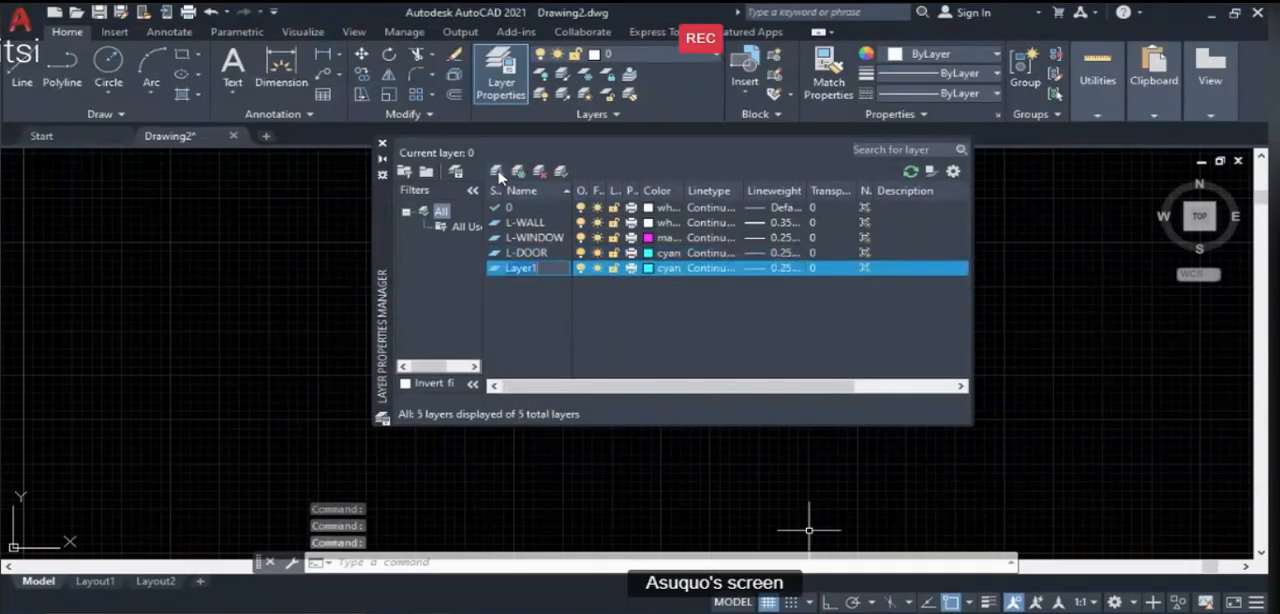
text(L-)
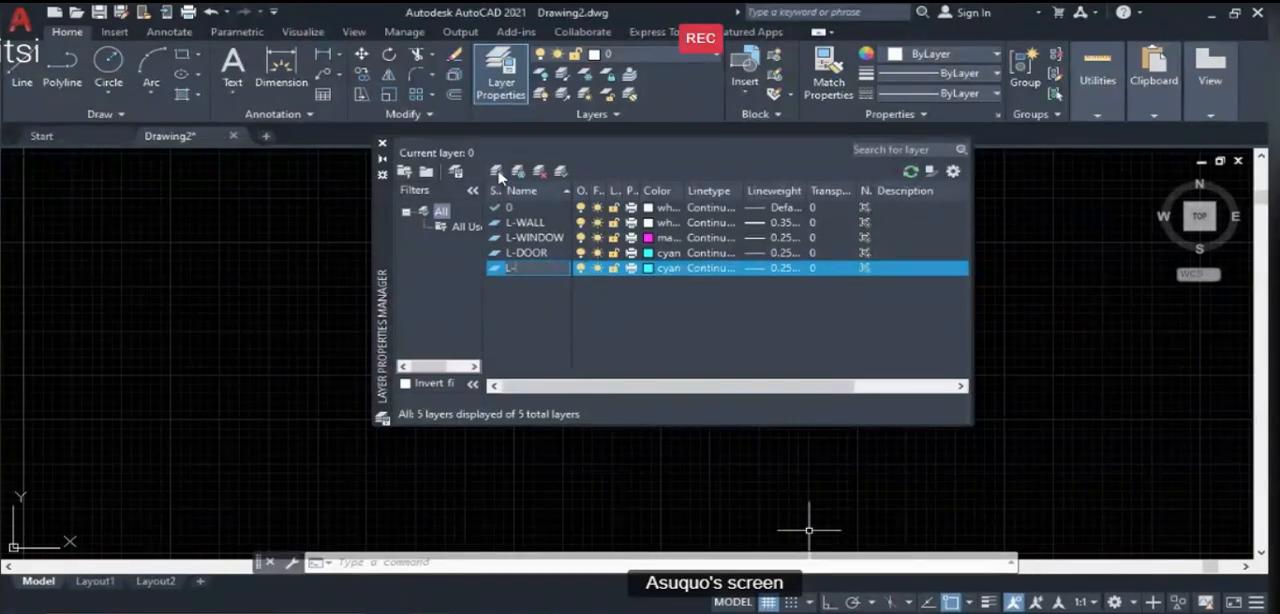
text(WIN-DIM)
- Look up the window label's layer name on the Illustration Guide slide in PowerPoint, return to AutoCAD and rename the new layer L-WIN-LABEL
key(alt+Tab)
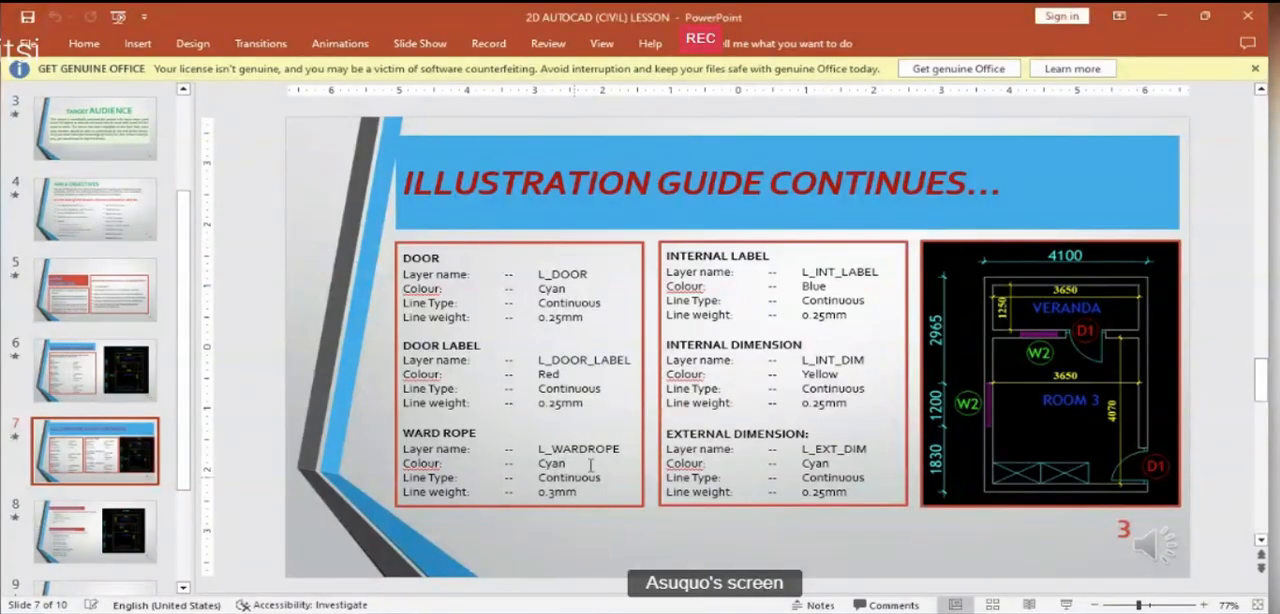
scroll(522, 380, up, 1)
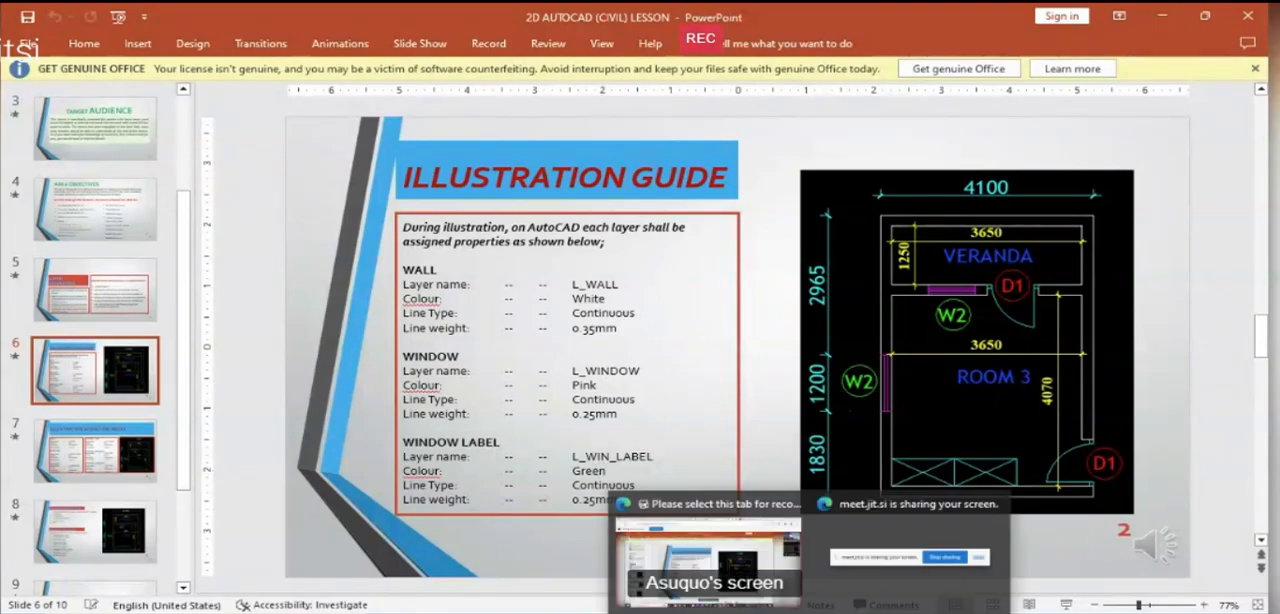
click(500, 612)
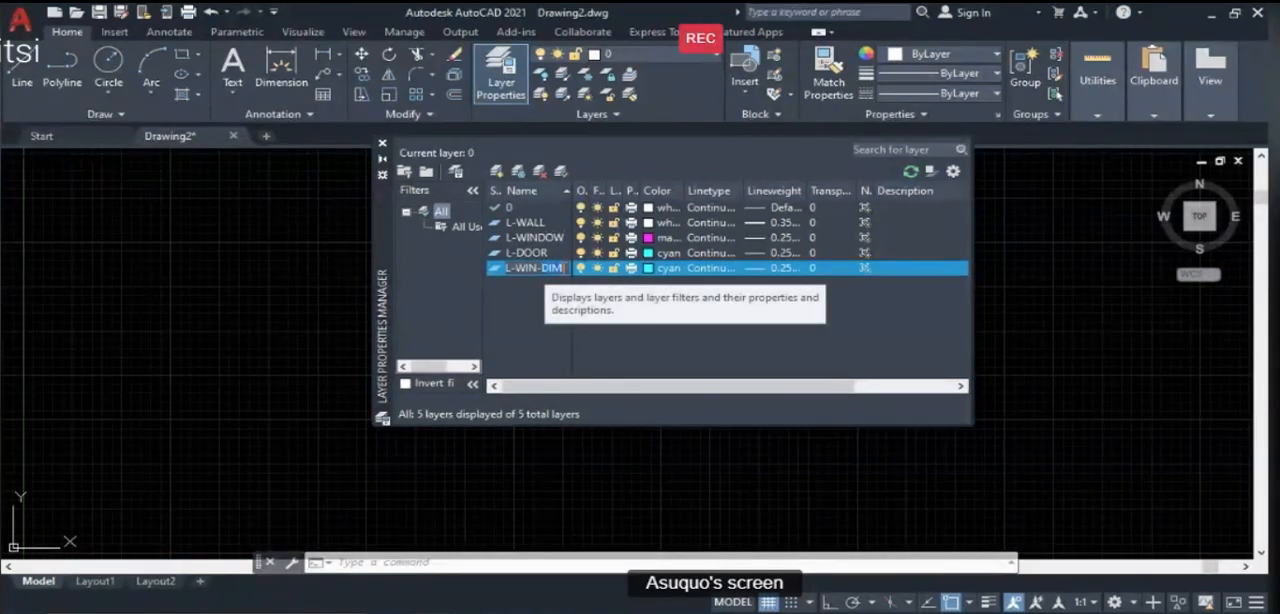
key(BackSpace)
key(BackSpace)
key(BackSpace)
text(LABEL)
- Set the L-WIN-LABEL layer to green with a 0.25 mm lineweight
click(645, 269)
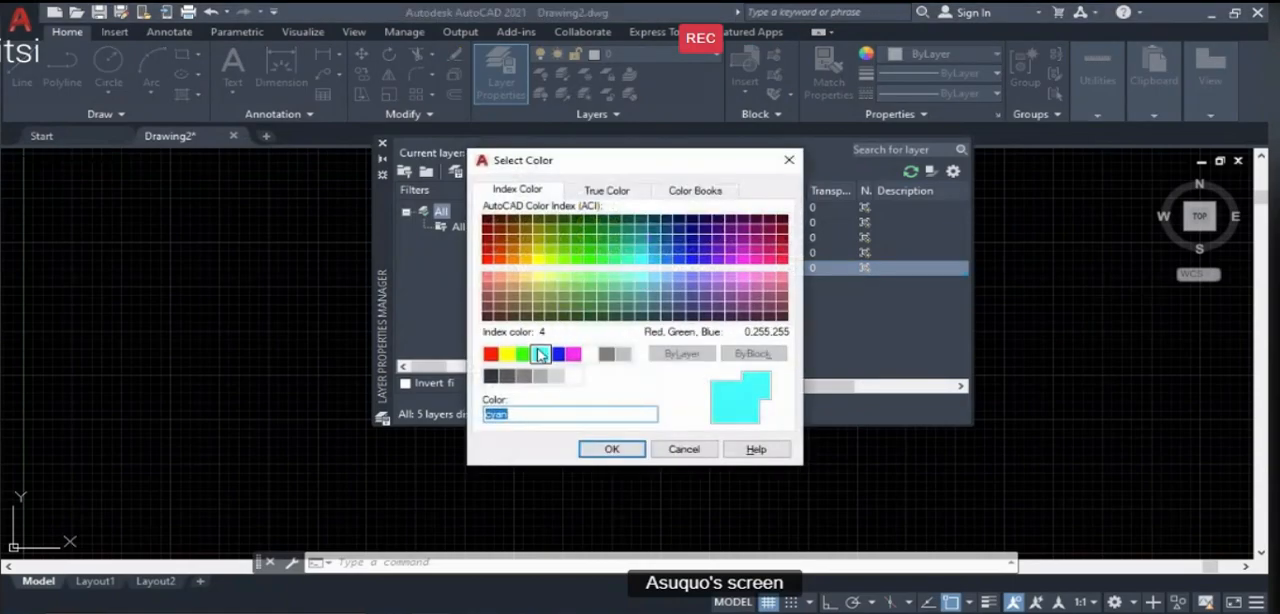
click(523, 354)
click(606, 450)
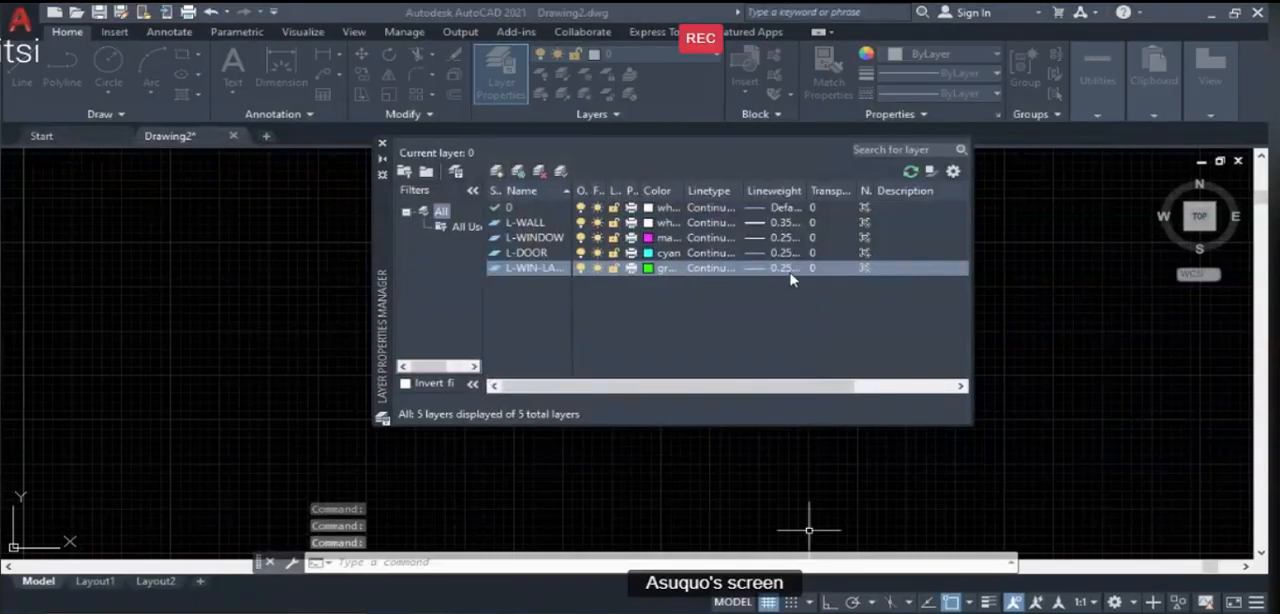
click(790, 270)
click(557, 437)
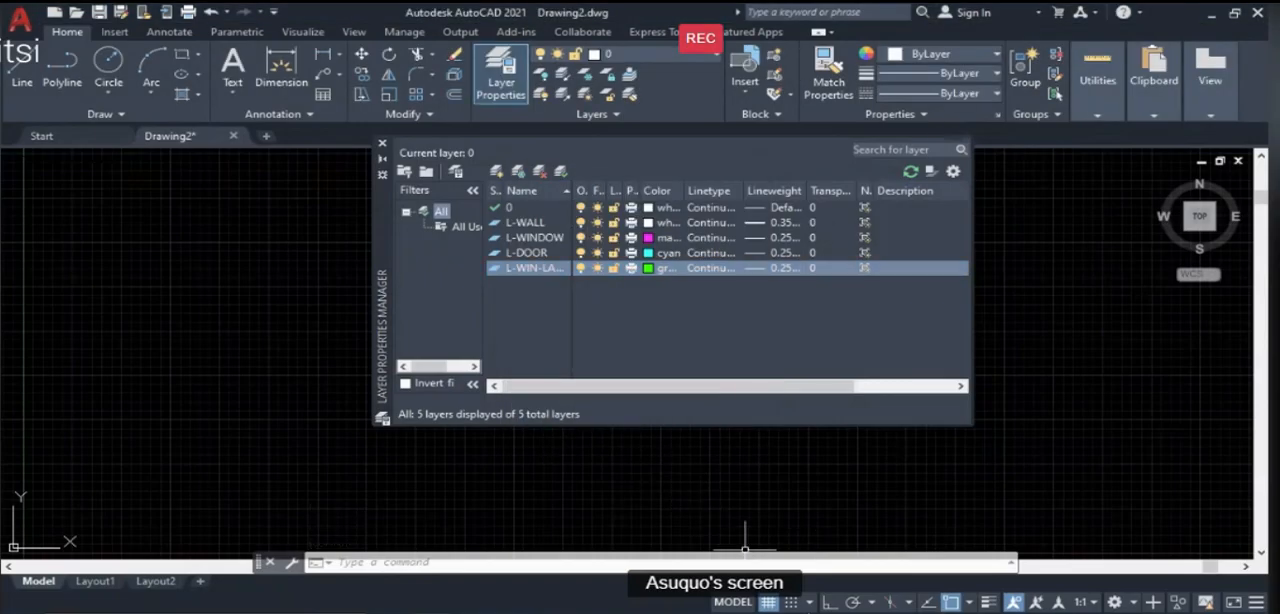
- Add a new layer below L-WIN-LABEL and name it L-DOOR-LABEL
click(498, 173)
text(L)
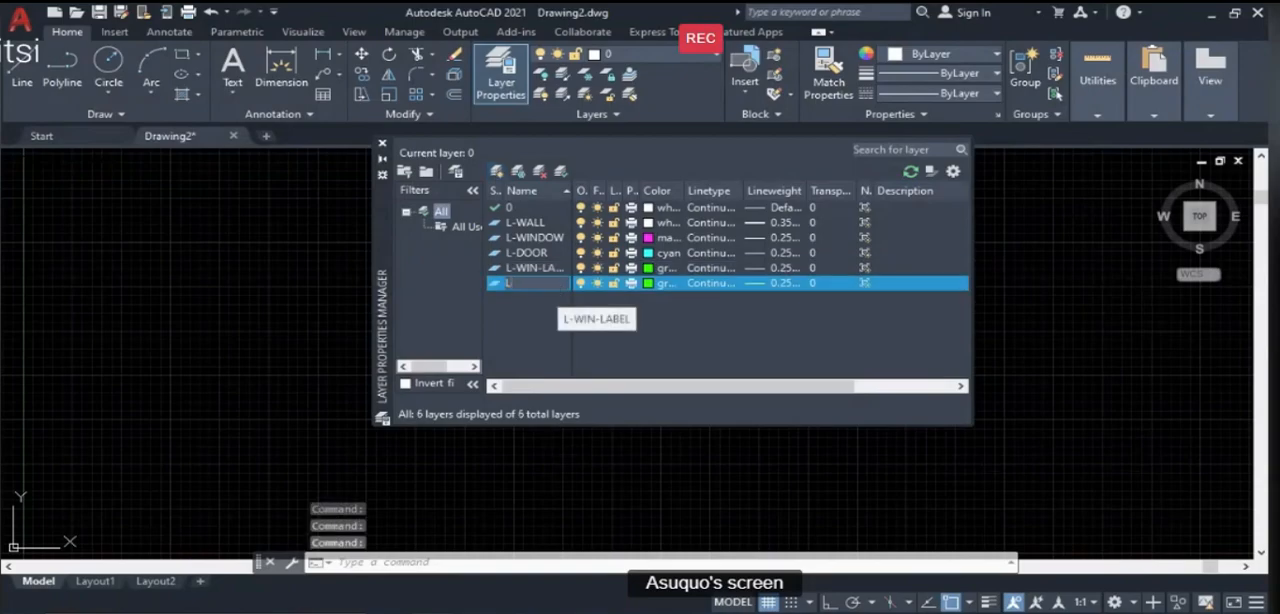
text(-DOR)
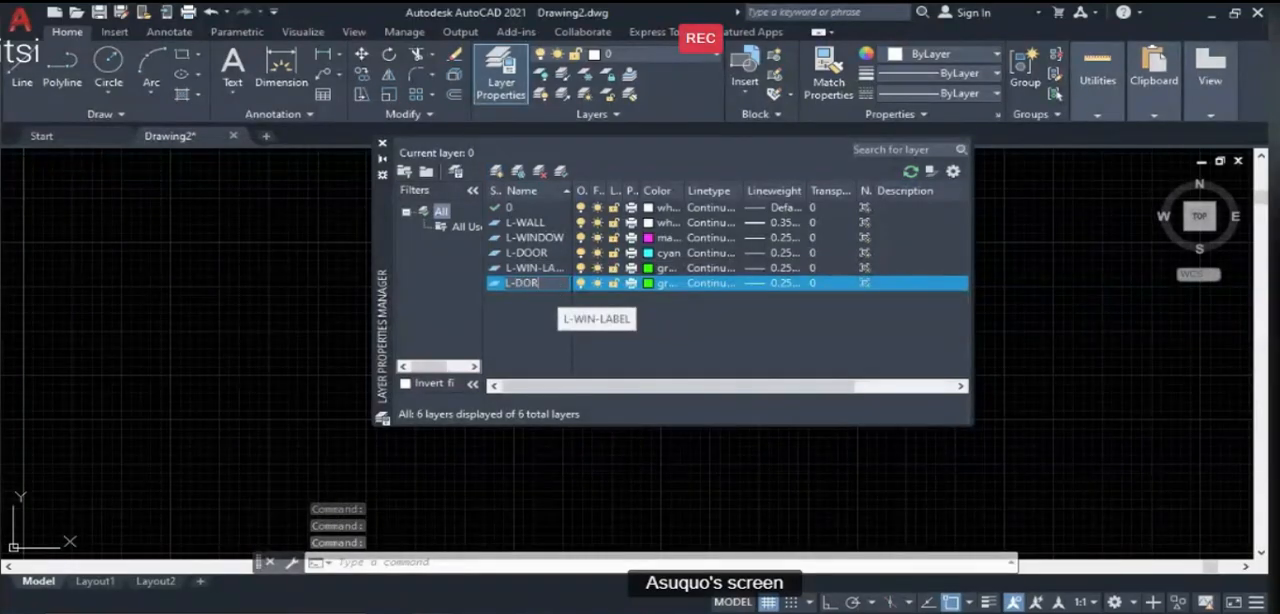
key(BackSpace)
text(OR)
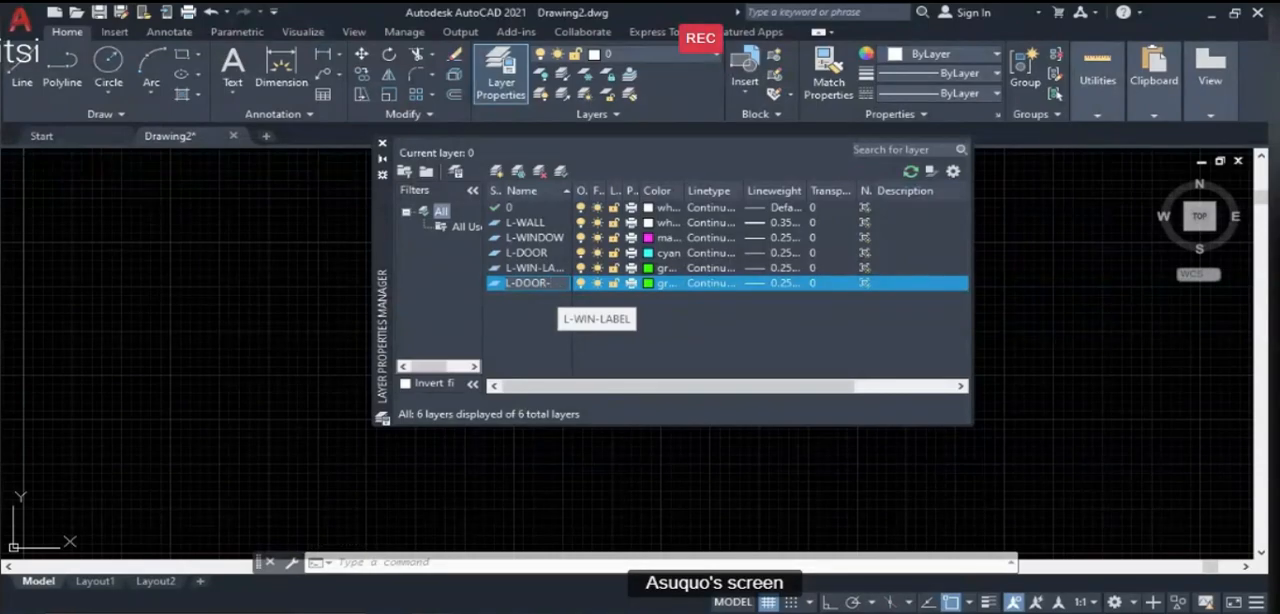
text(-LABEL)
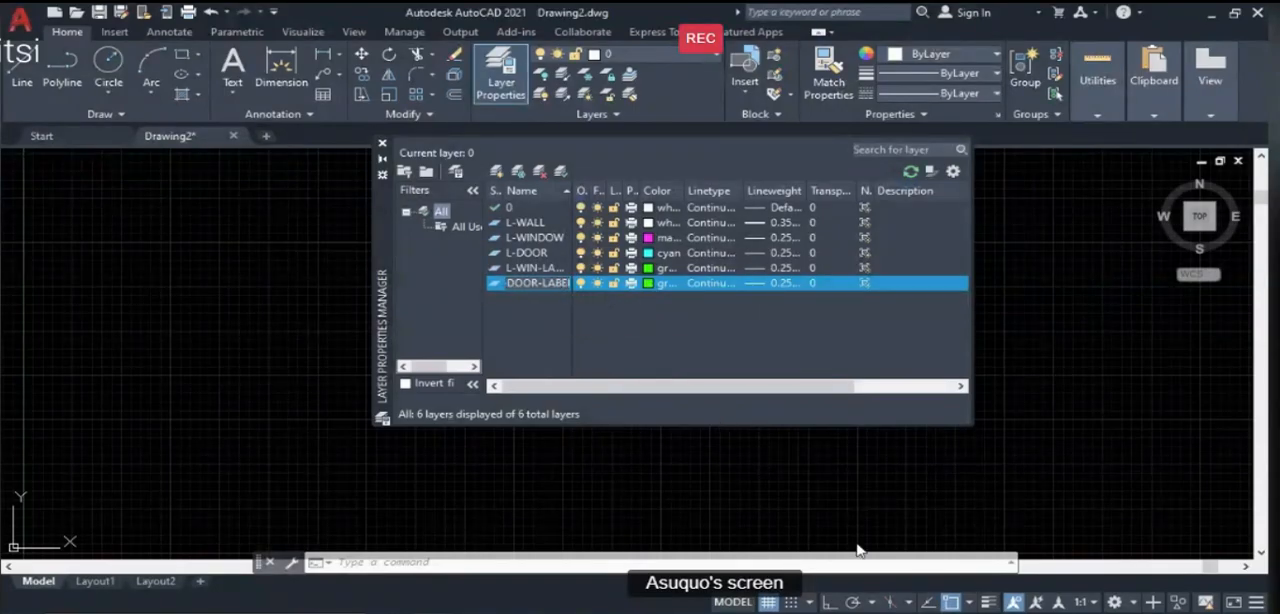
- Look up the door label specification on the next PowerPoint lesson slide, return to AutoCAD and give L-DOOR-LABEL red colour and the Continuous linetype
key(alt+Tab)
key(alt+Tab)
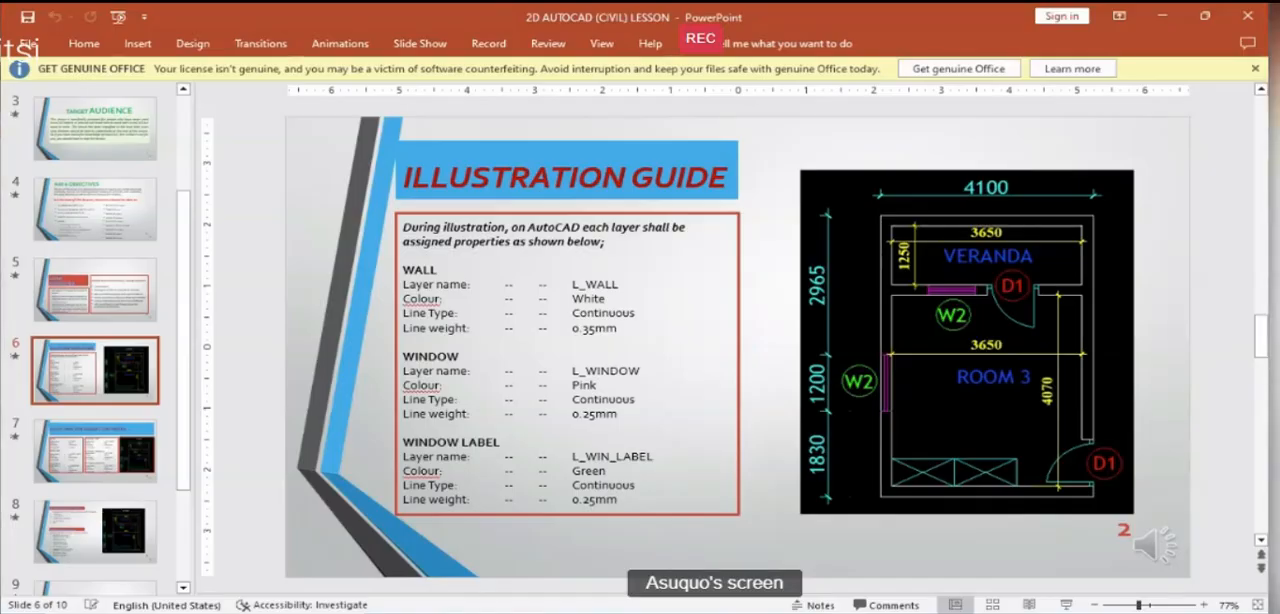
key(Page_Down)
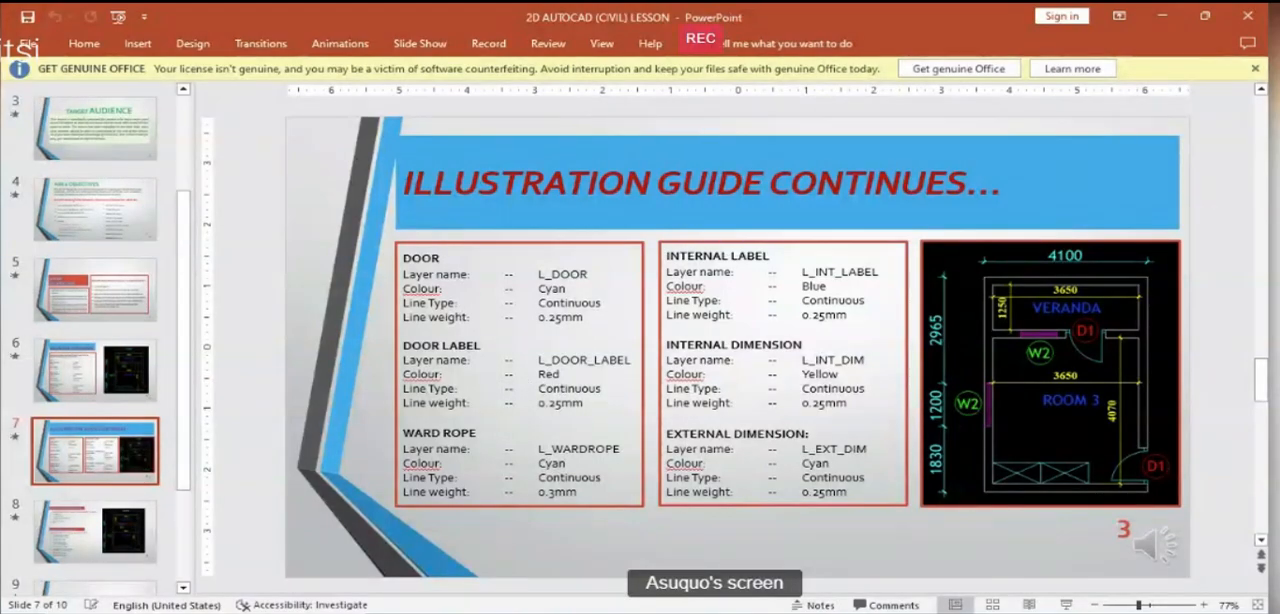
click(431, 611)
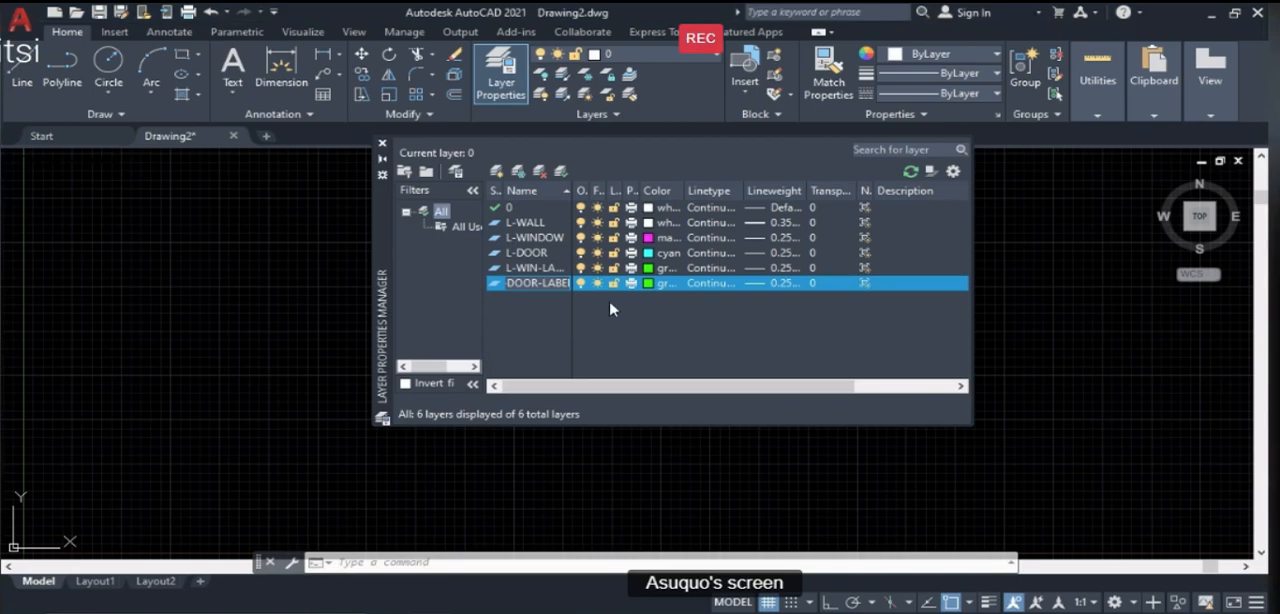
click(651, 285)
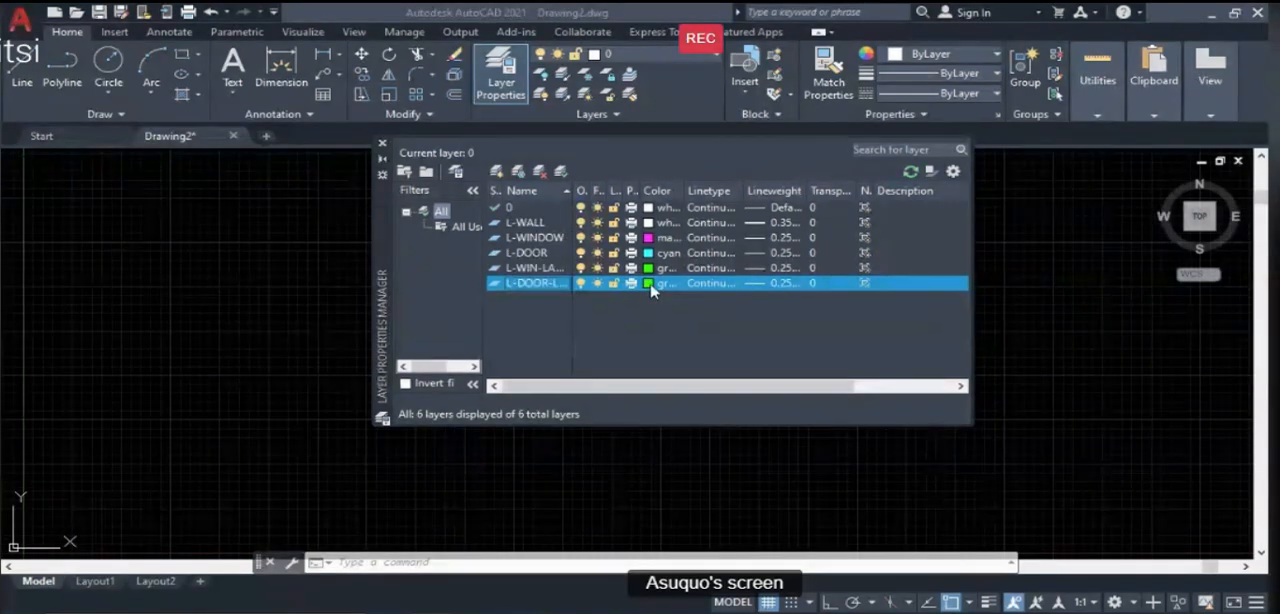
click(491, 354)
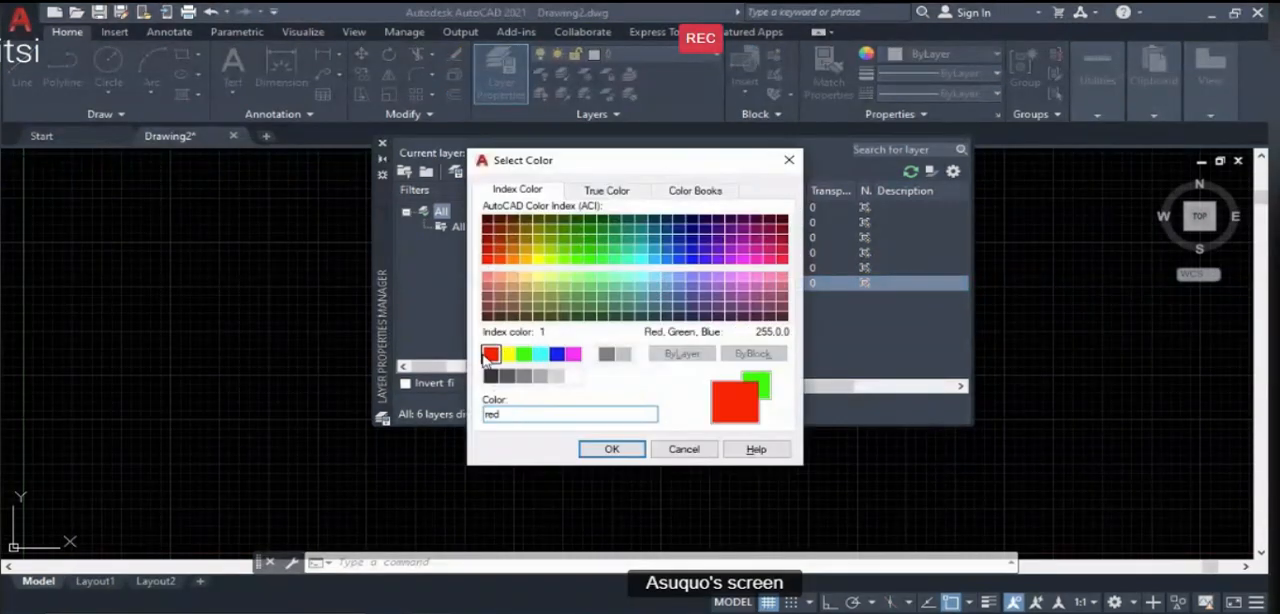
click(609, 450)
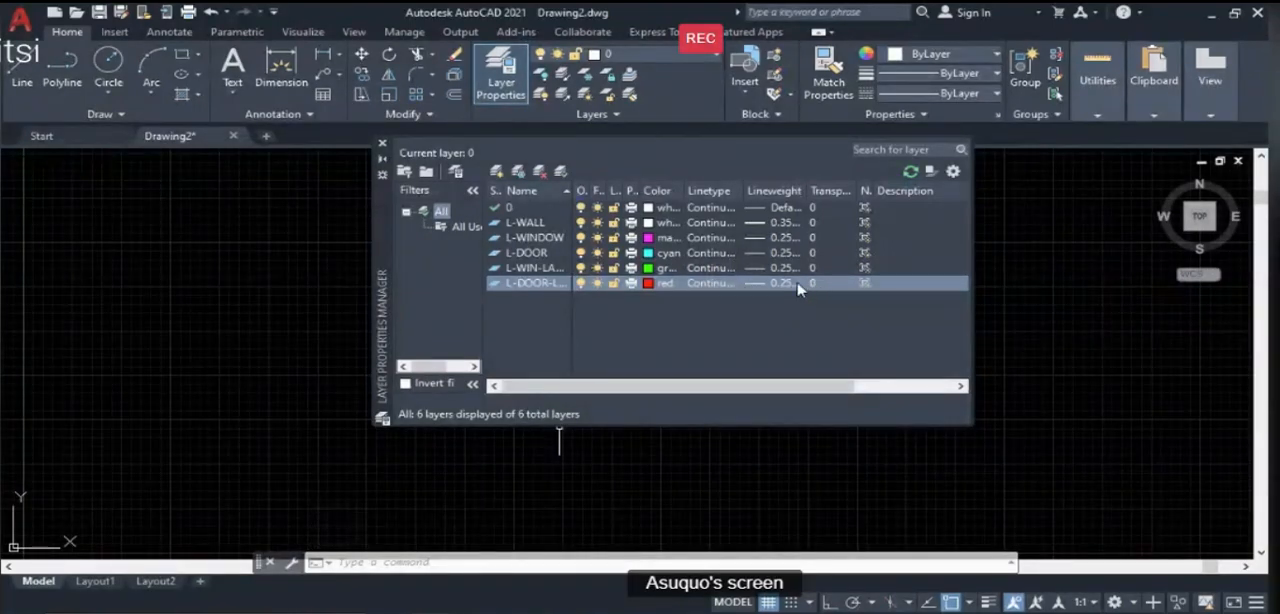
click(714, 285)
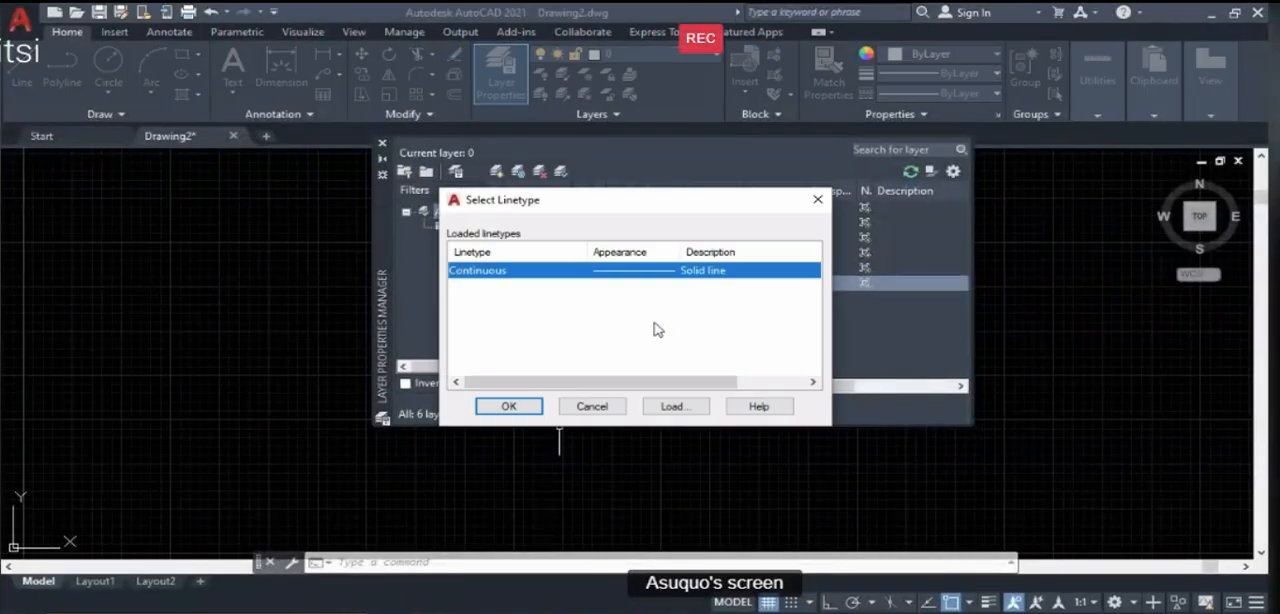
click(509, 406)
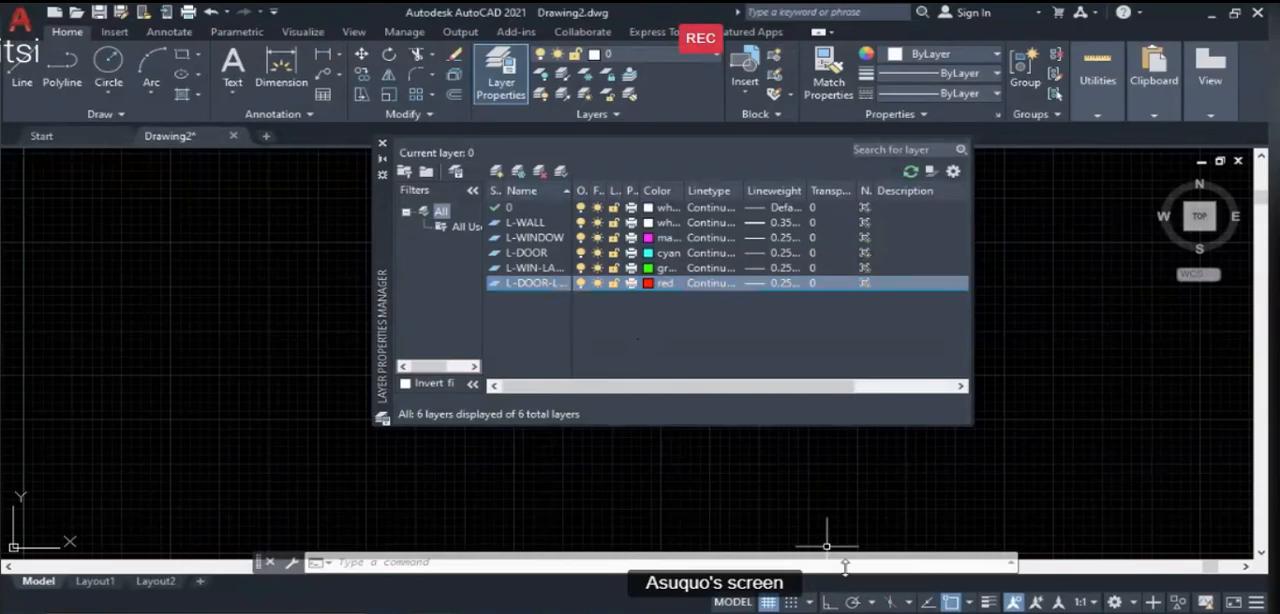
- Check the wardrobe layer specification in the PowerPoint lesson, return to AutoCAD and add a new layer named L-WARDROPE
click(854, 612)
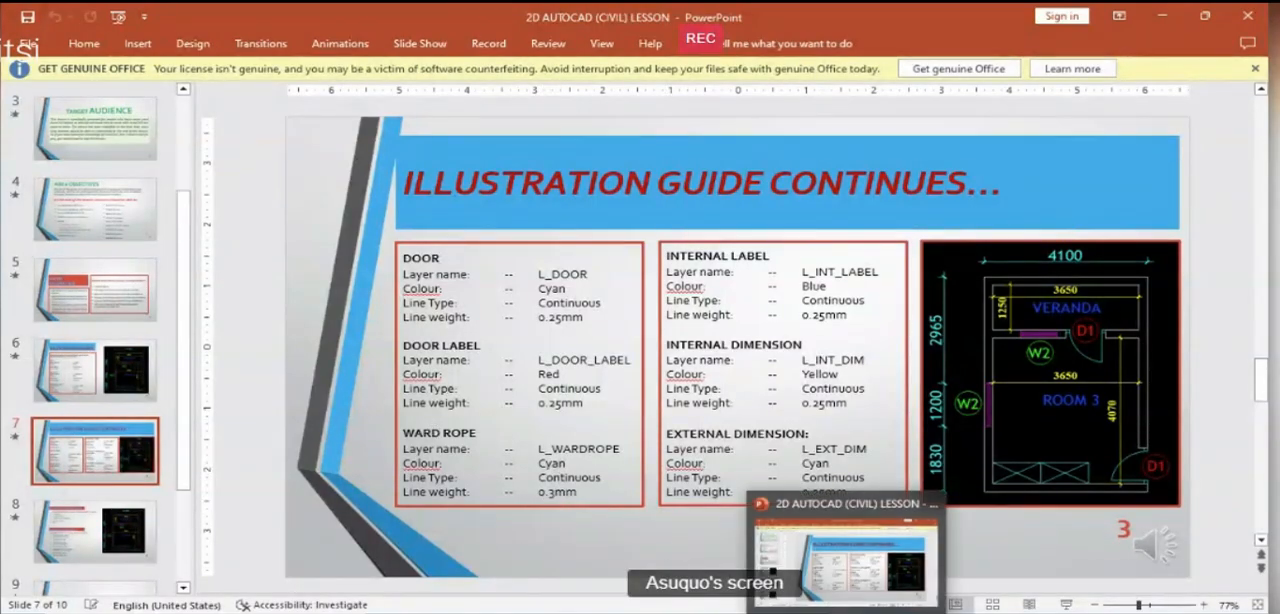
mouse_move(770, 575)
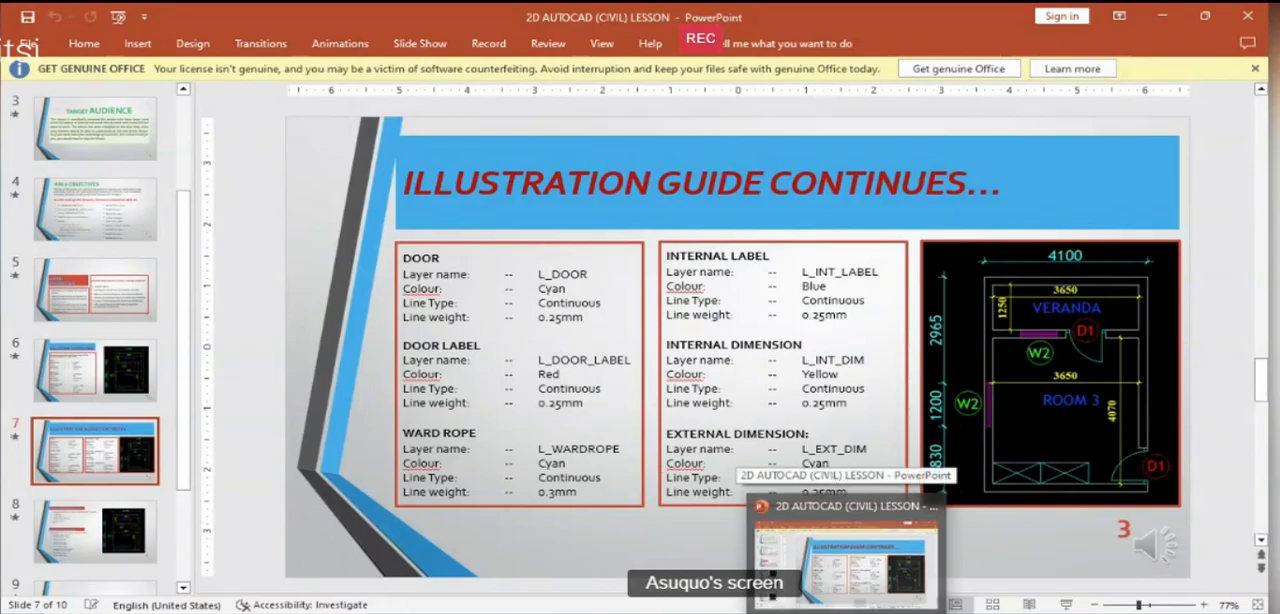
click(433, 608)
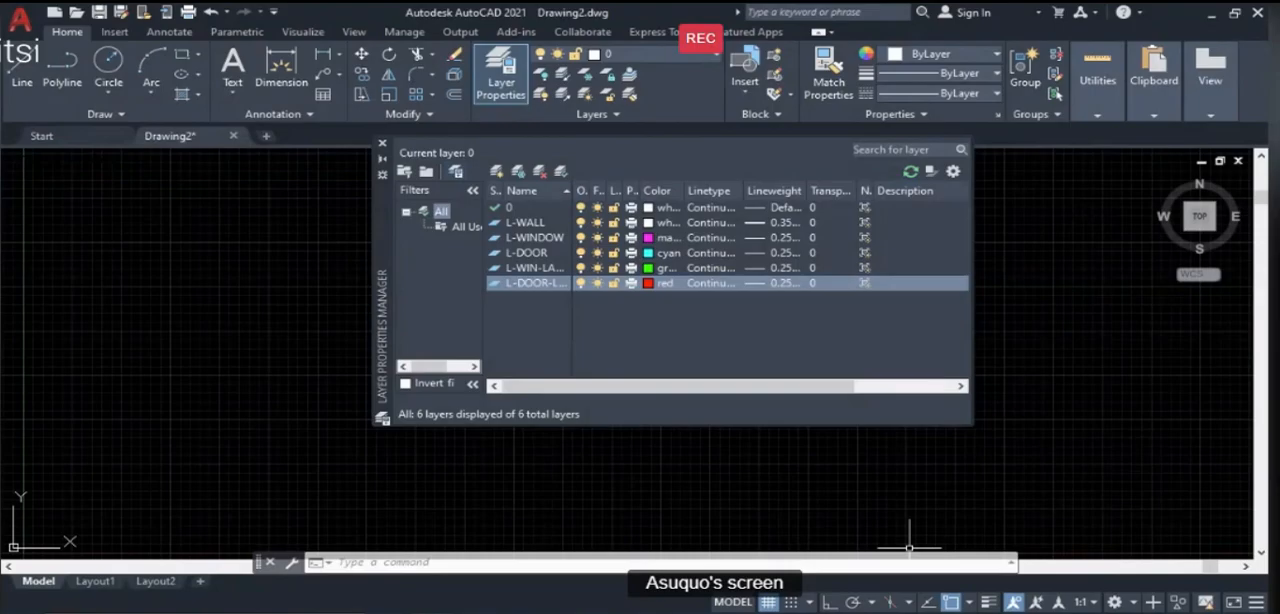
mouse_move(848, 606)
click(826, 580)
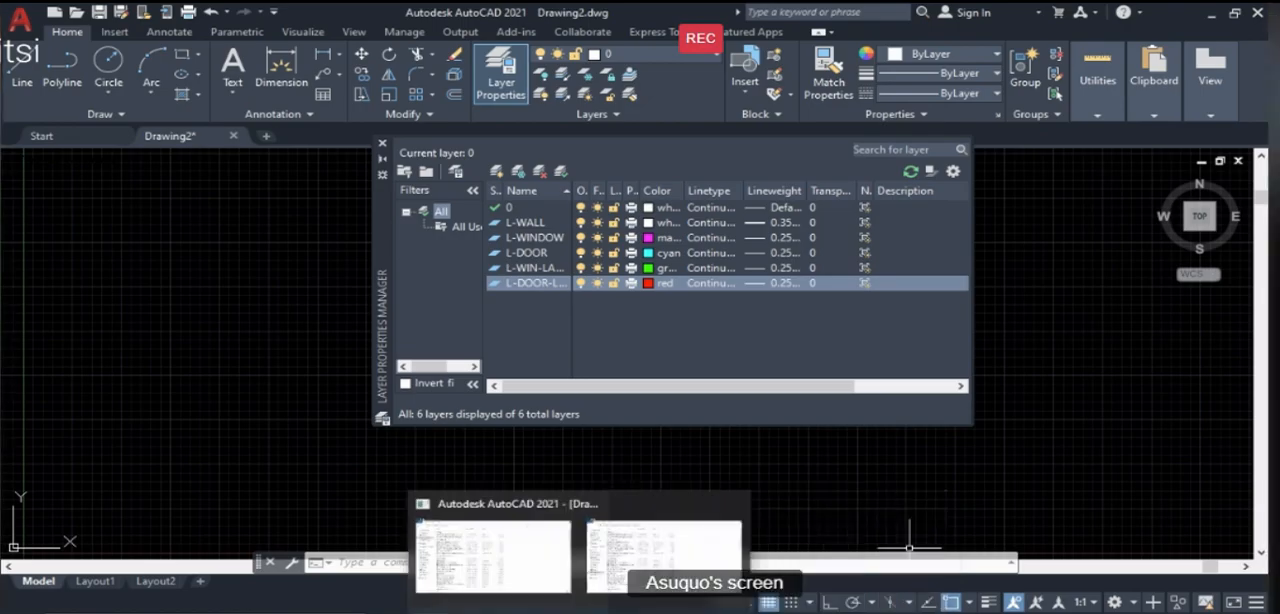
mouse_move(430, 608)
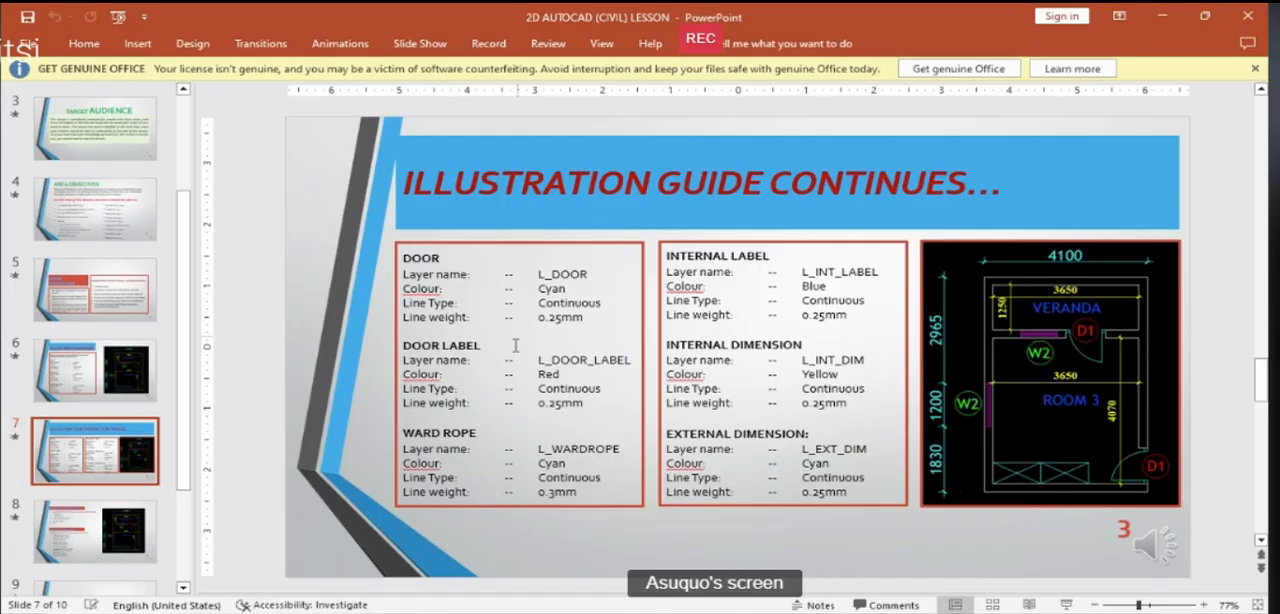
click(430, 608)
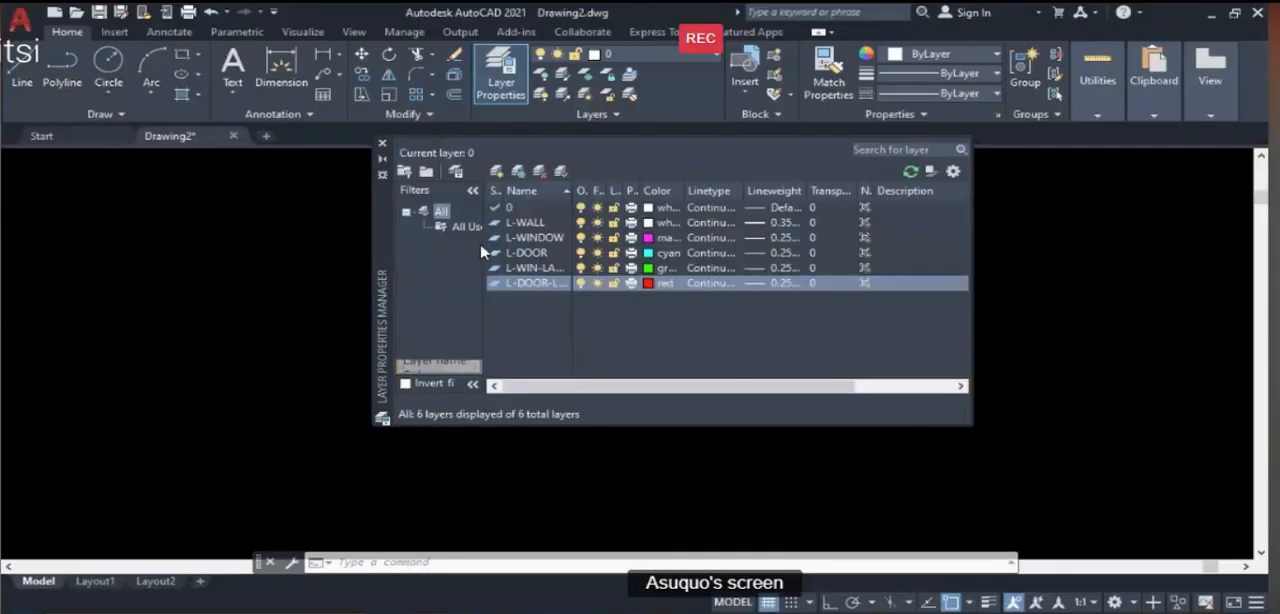
click(497, 172)
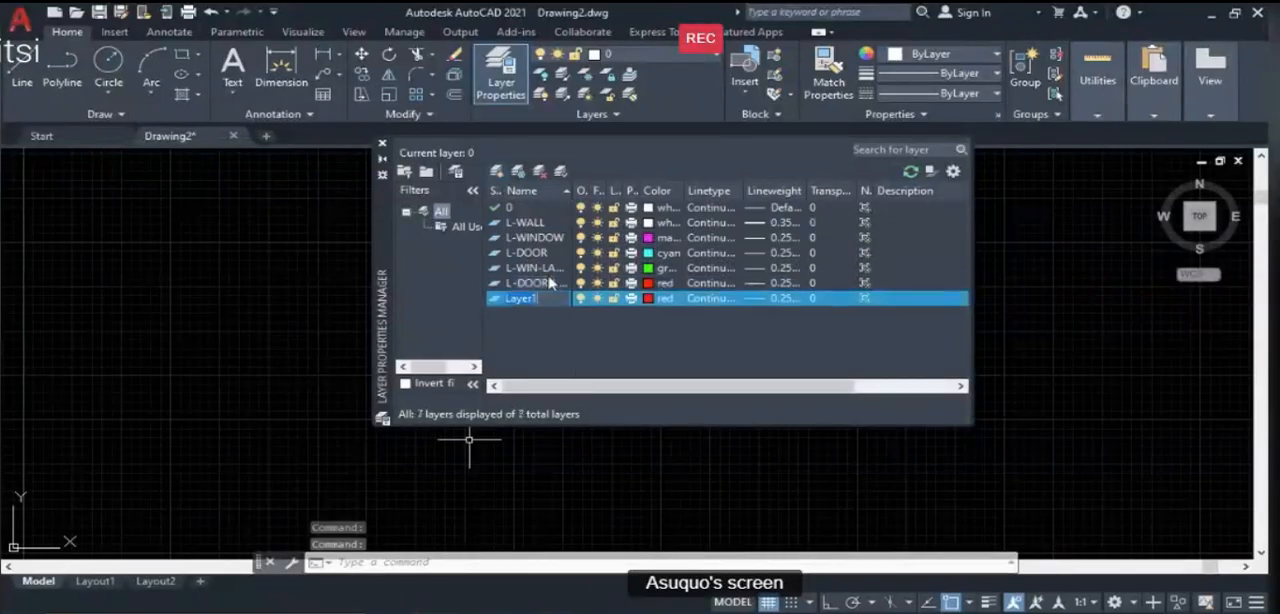
text(L)
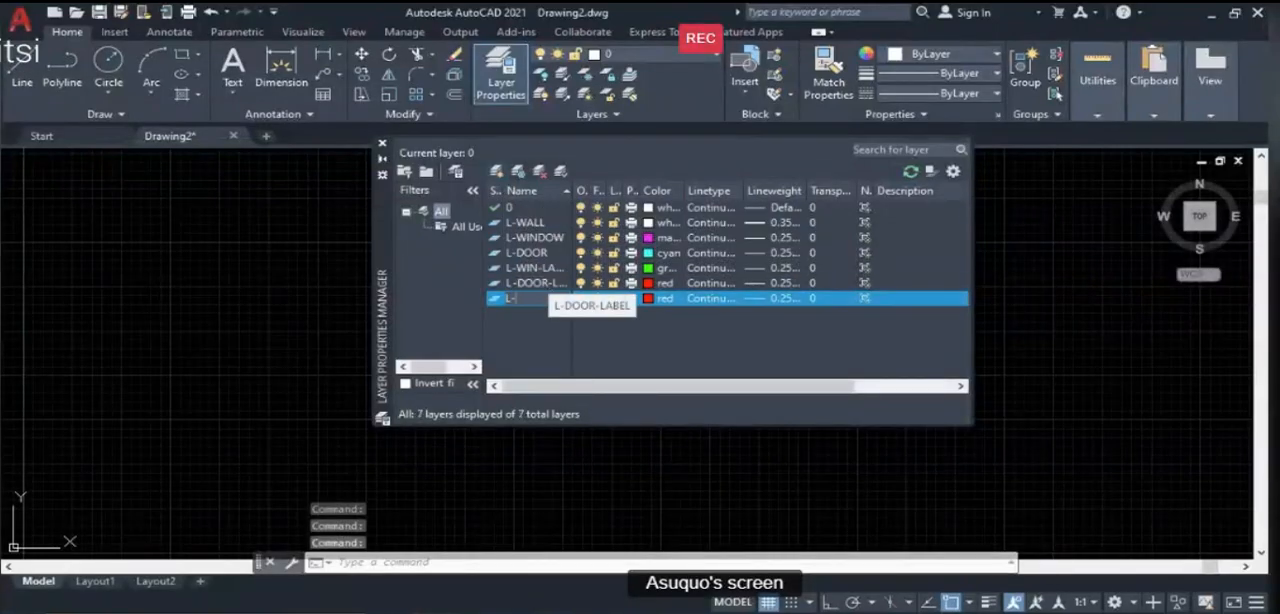
text(-WARD)
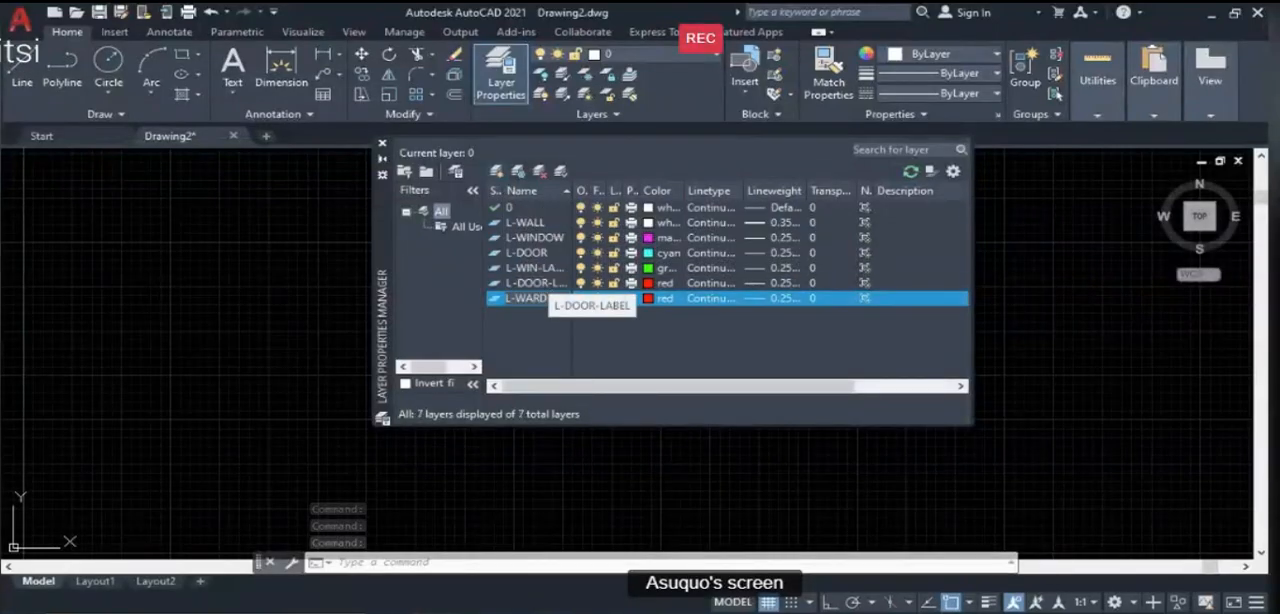
text(ROP)
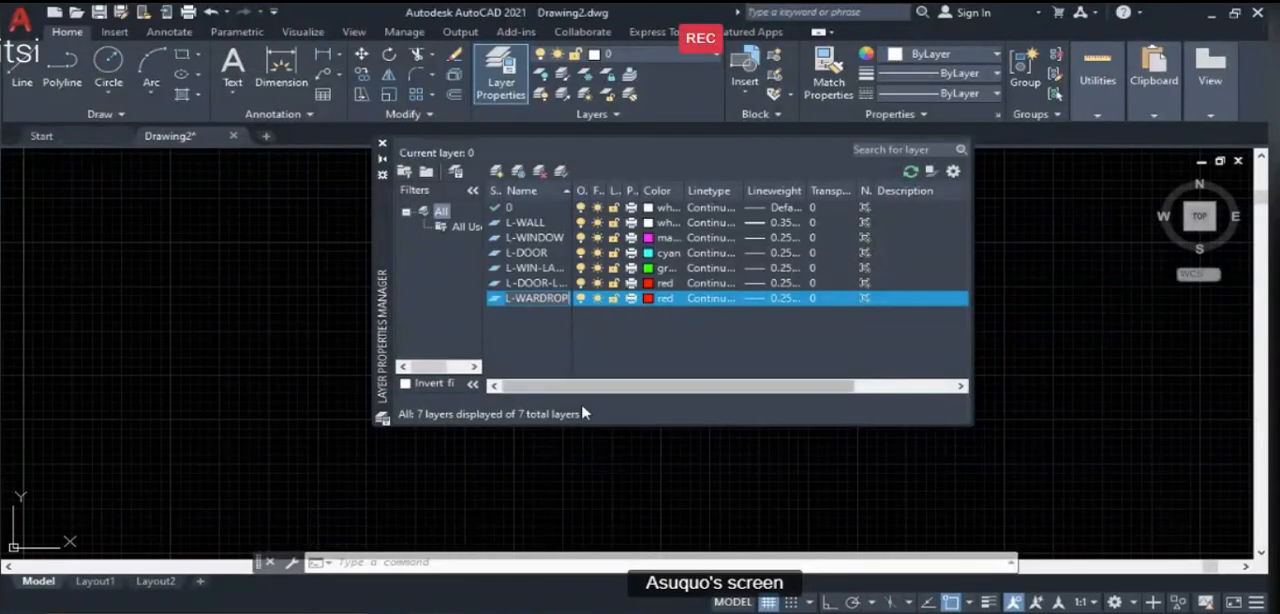
text(E)
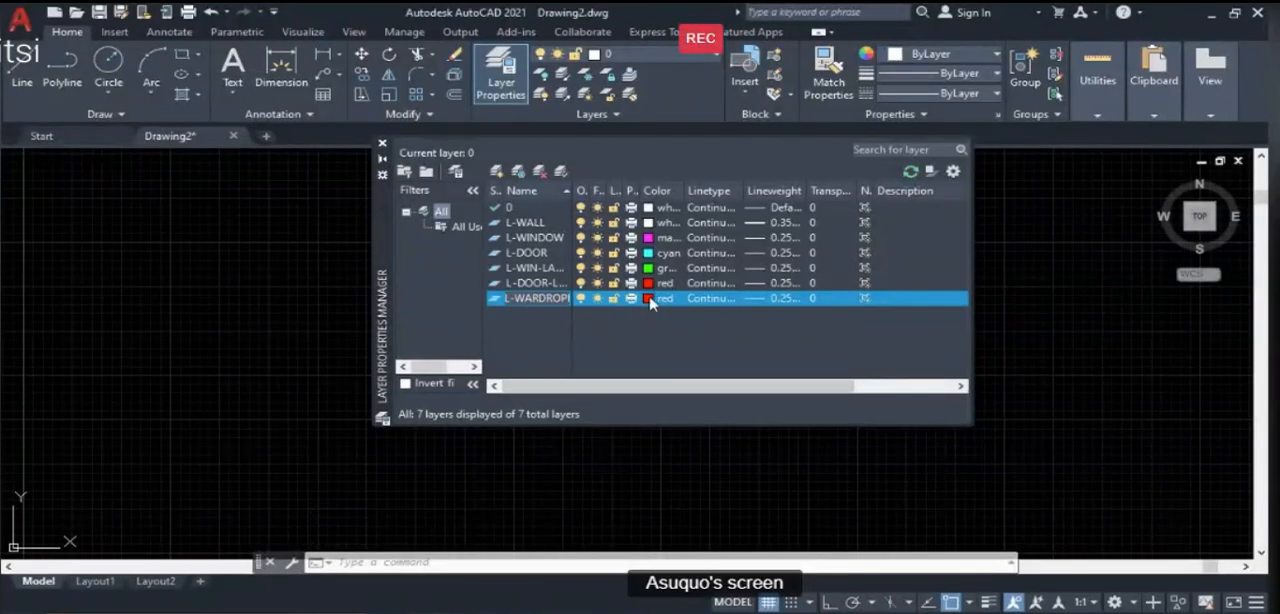
- Set the L-WARDROPE layer to cyan with a 0.30 mm lineweight
click(649, 299)
click(649, 299)
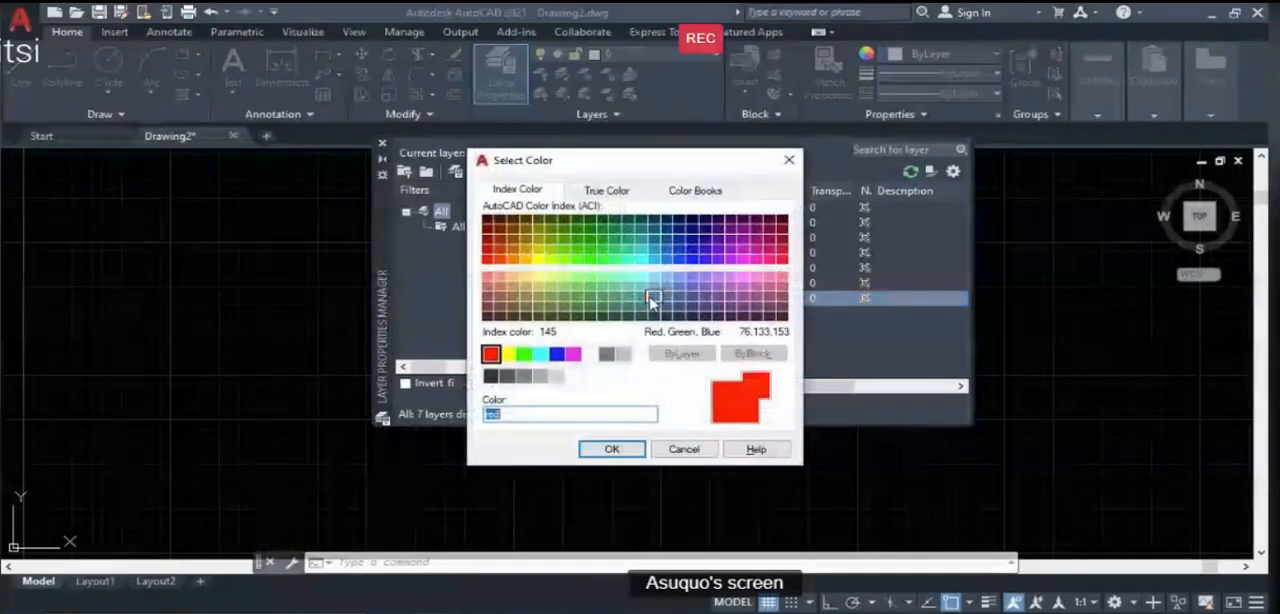
click(540, 354)
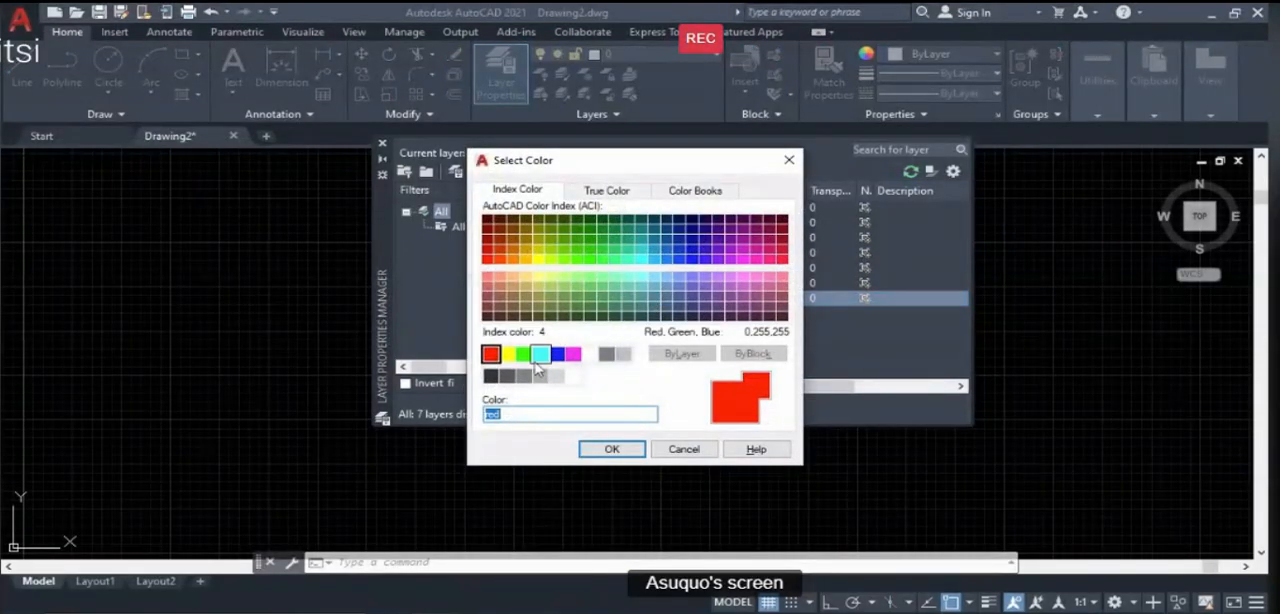
click(612, 449)
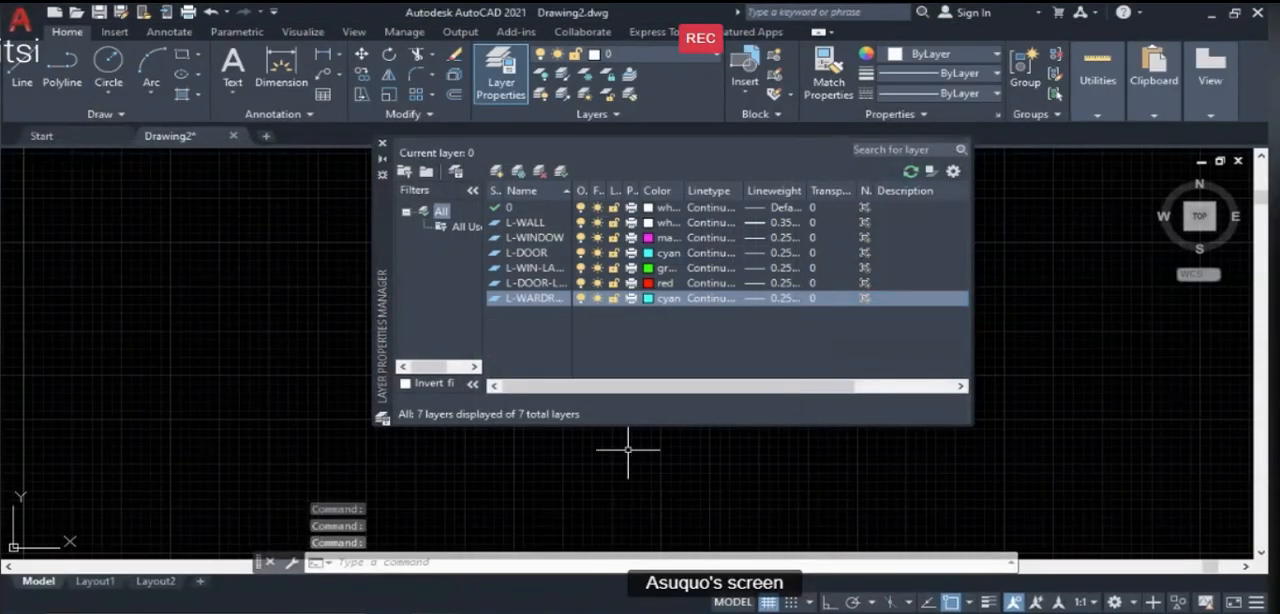
click(786, 299)
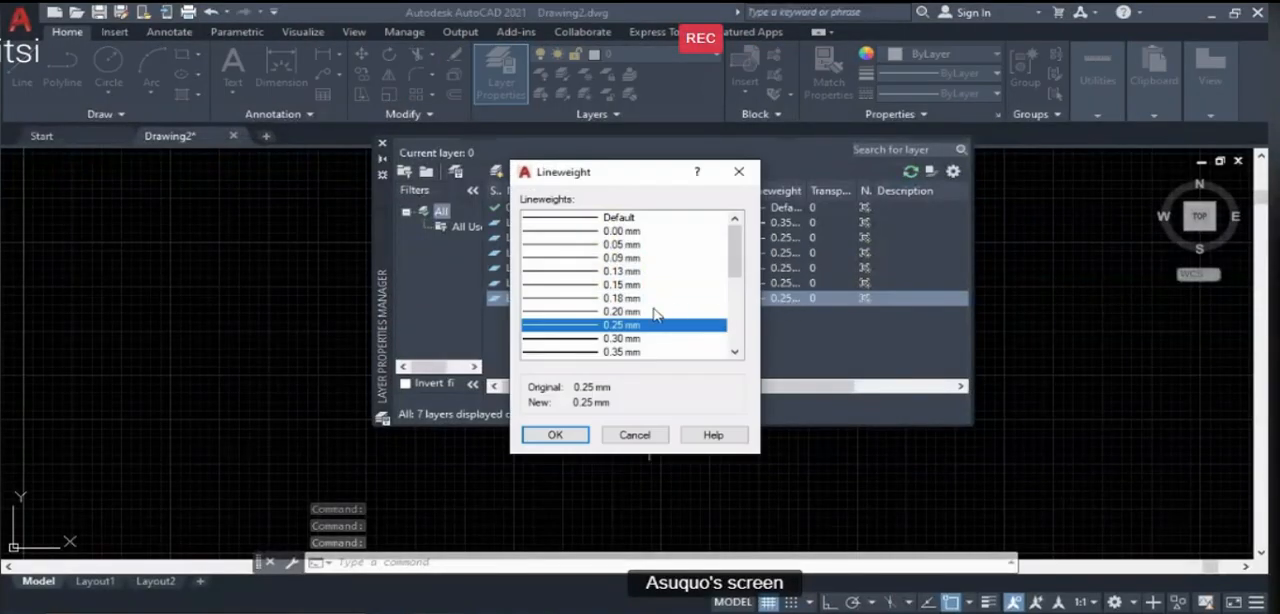
click(598, 339)
click(556, 435)
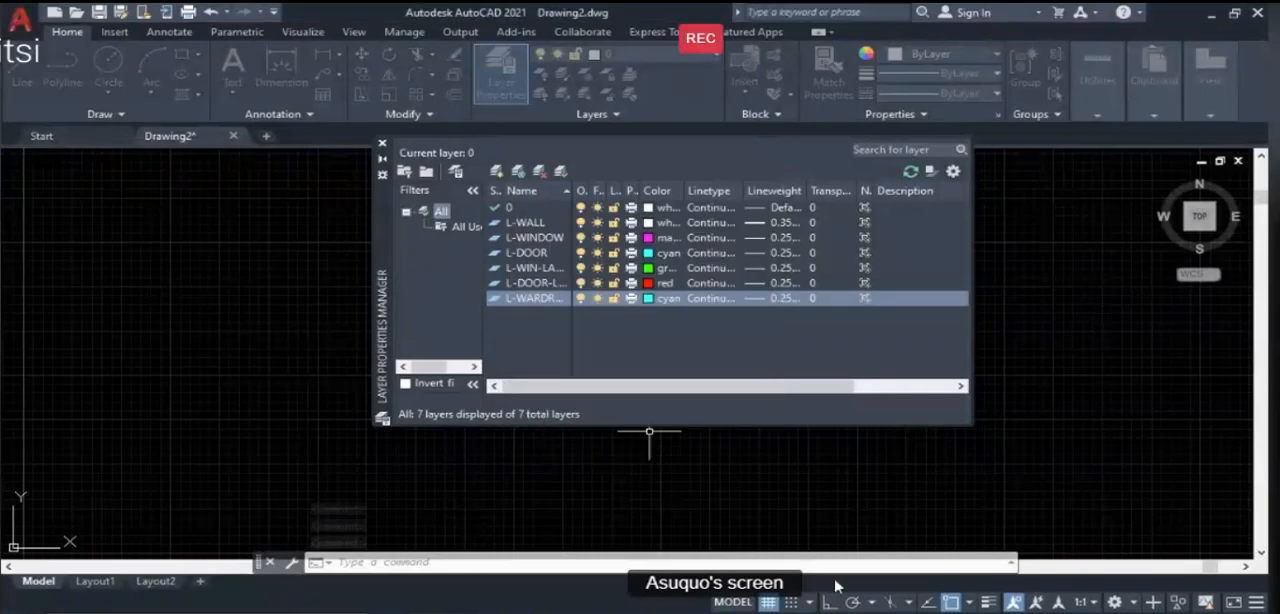
- Switch to the PowerPoint lesson, review the layer specifications on the two illustration guide slides, and return to AutoCAD
mouse_move(849, 612)
click(849, 572)
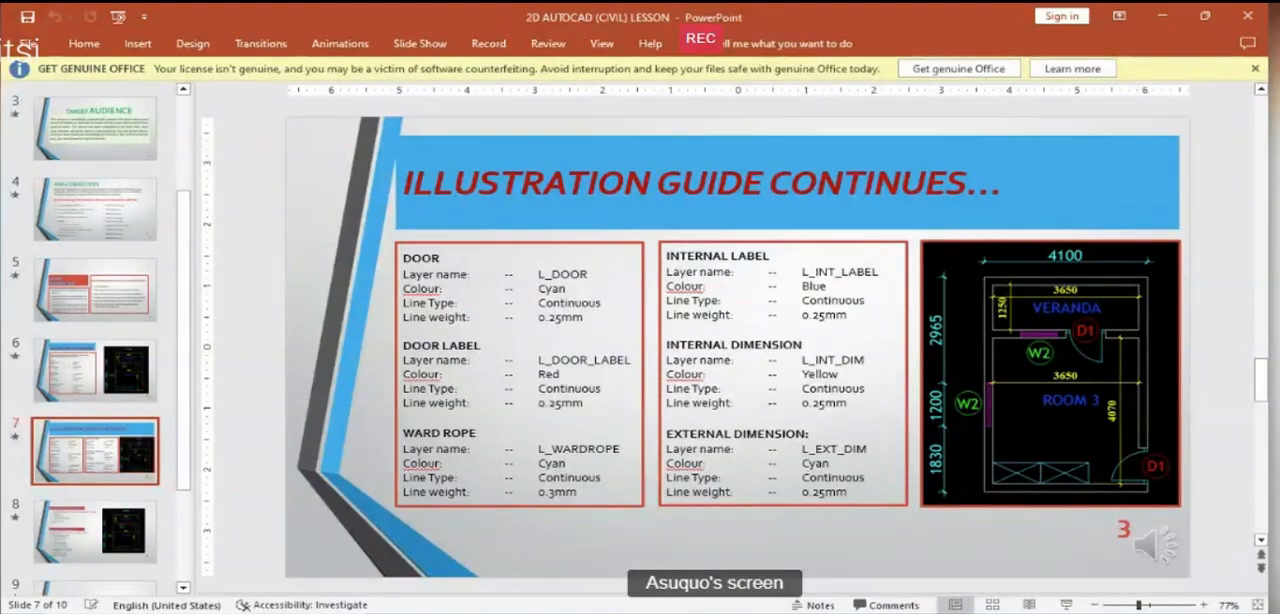
scroll(695, 497, up, 1)
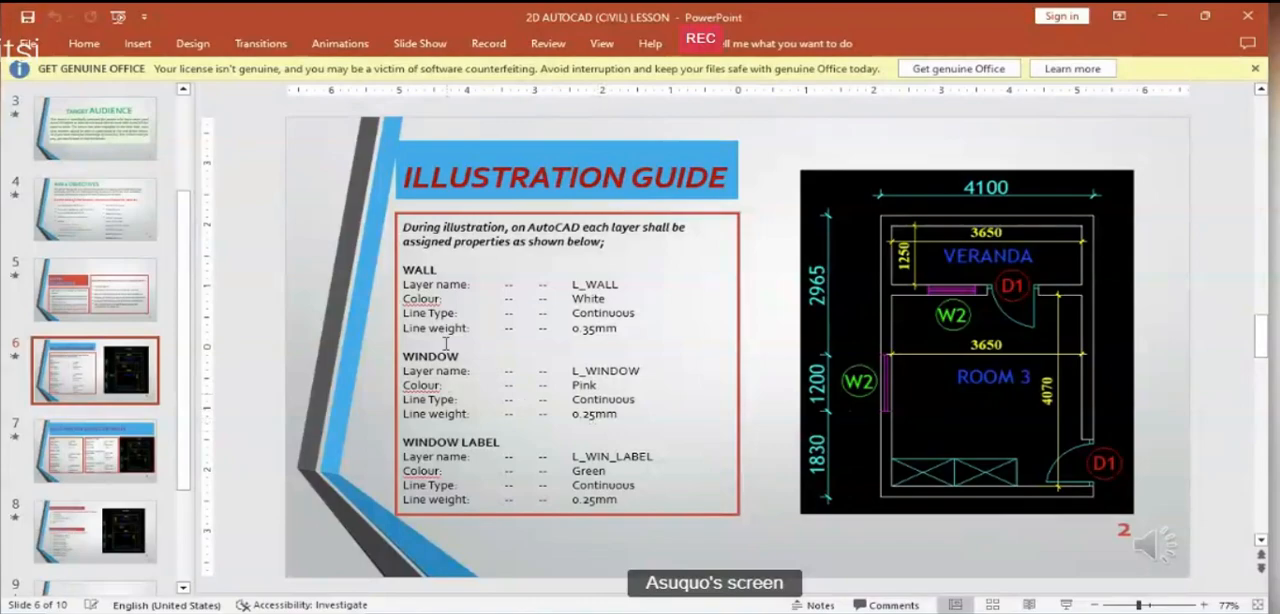
scroll(556, 396, down, 1)
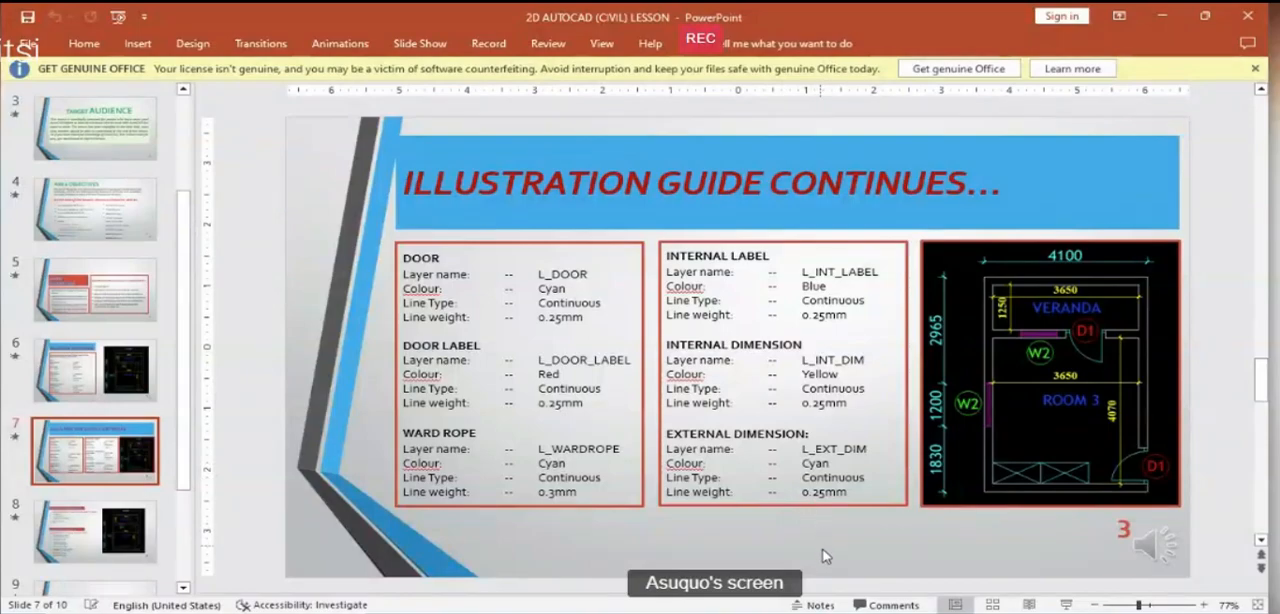
click(500, 612)
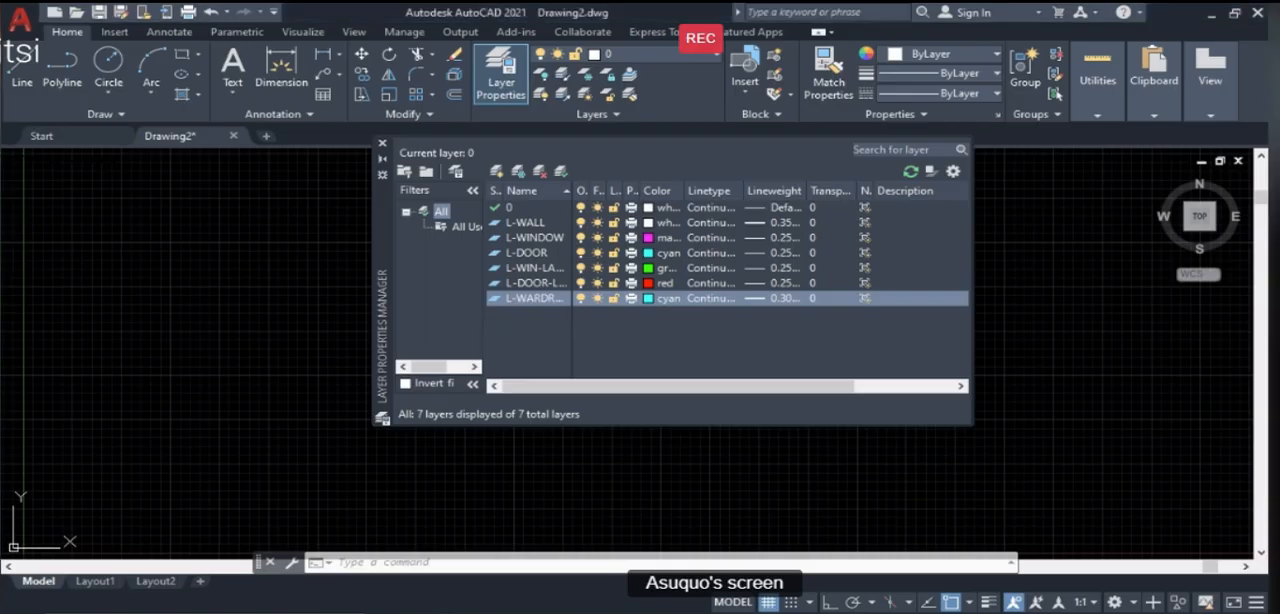
- Add a new layer named L-INT-DIM with yellow colour and a 0.25 mm lineweight
click(496, 171)
text(L)
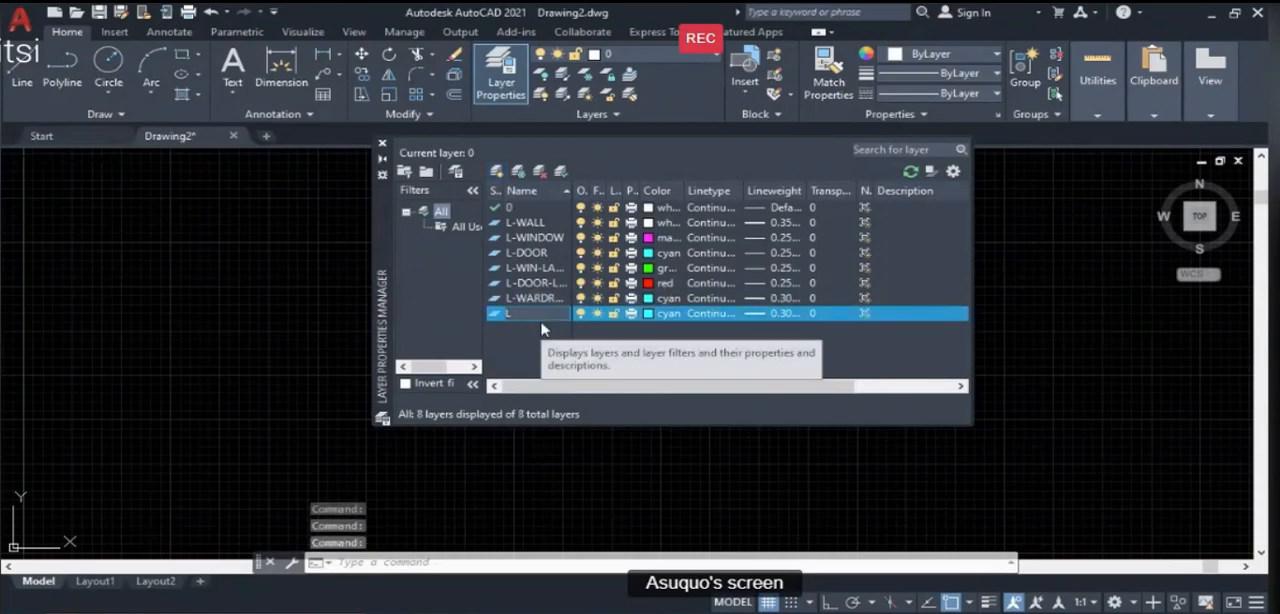
text(-INT-DIM)
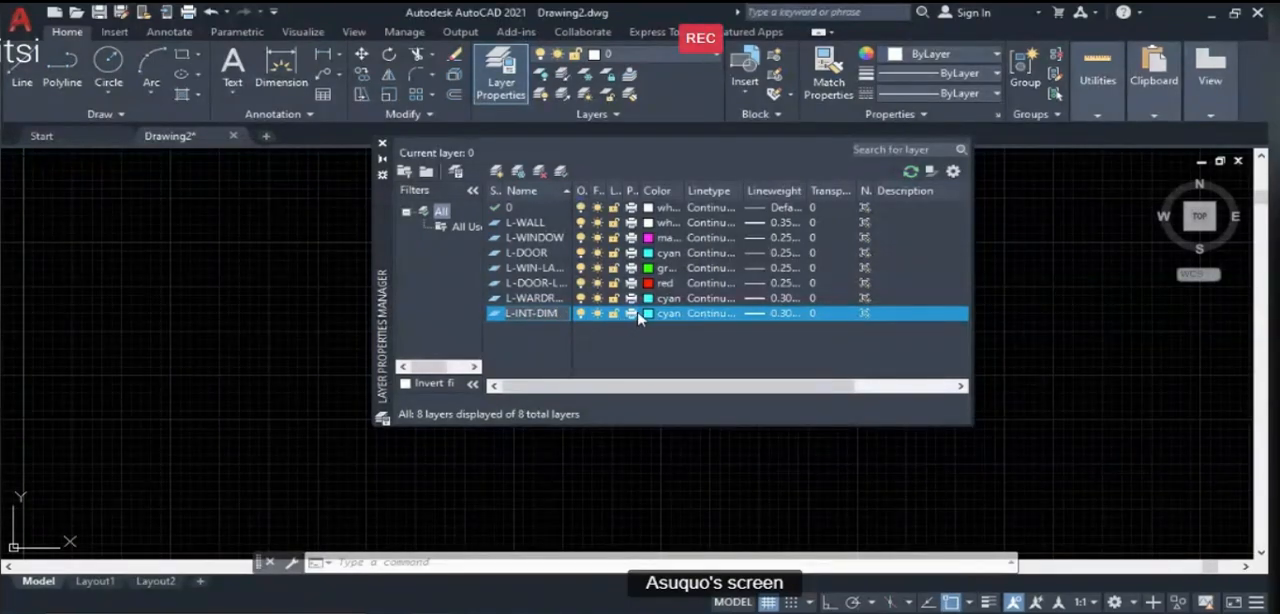
click(650, 313)
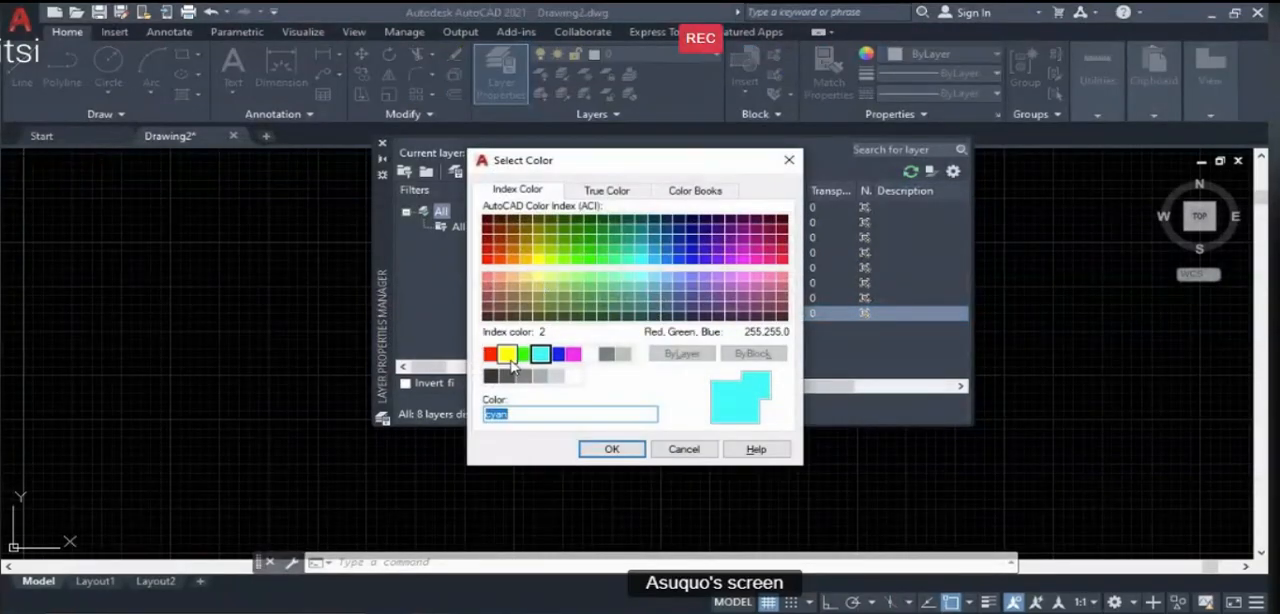
click(509, 358)
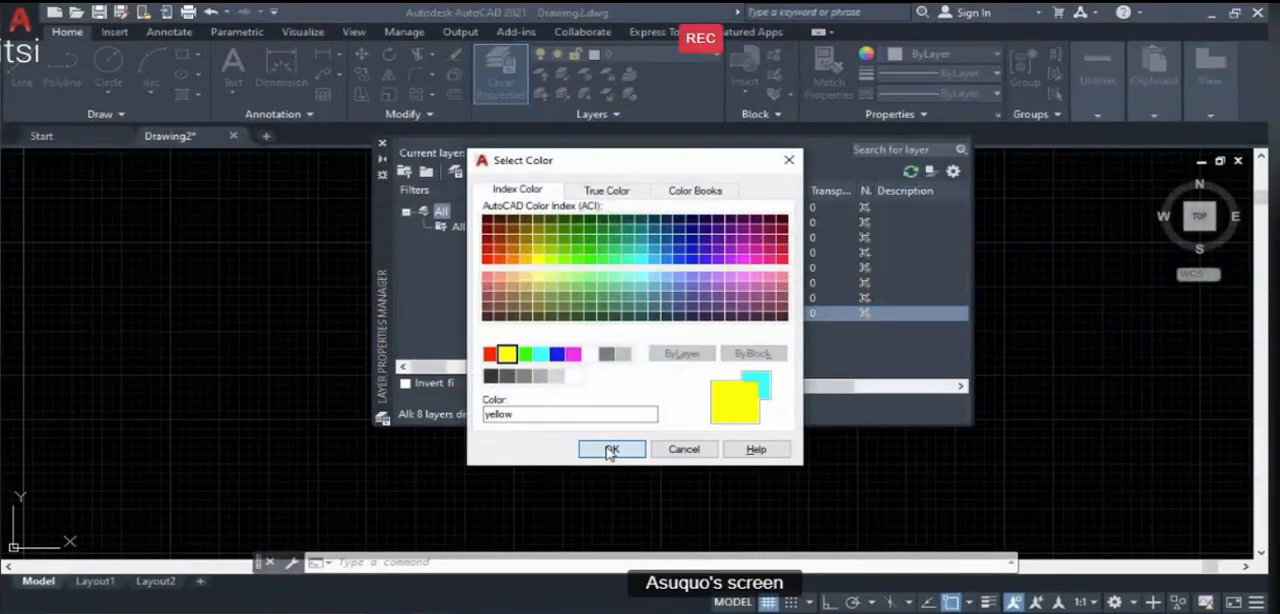
click(611, 450)
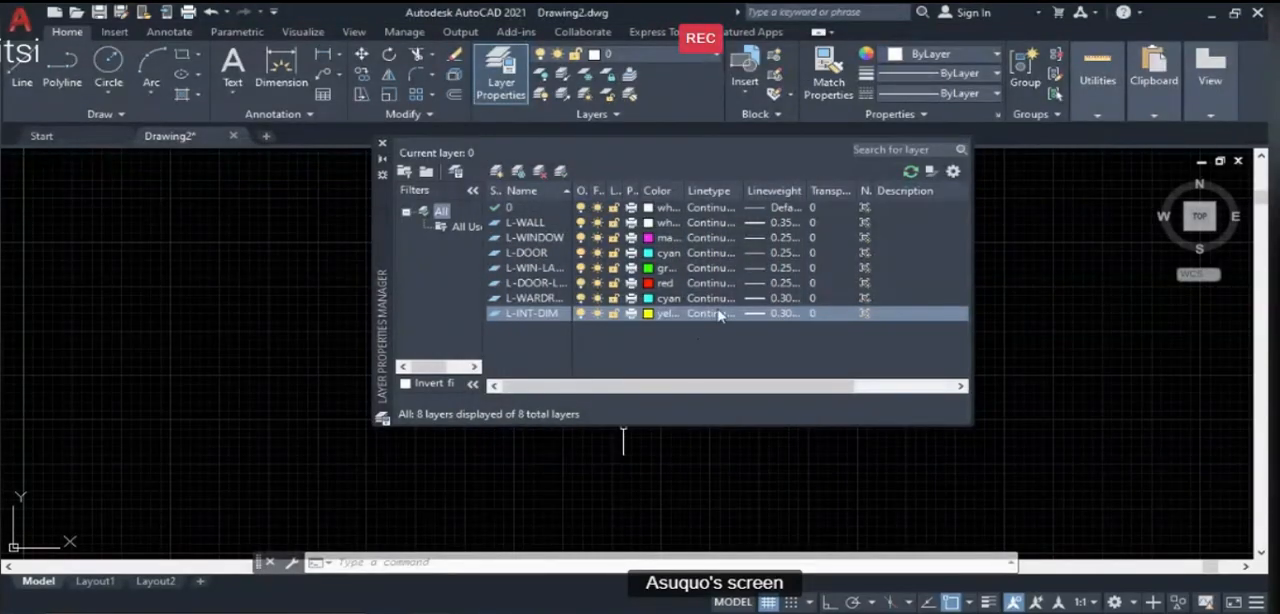
click(785, 314)
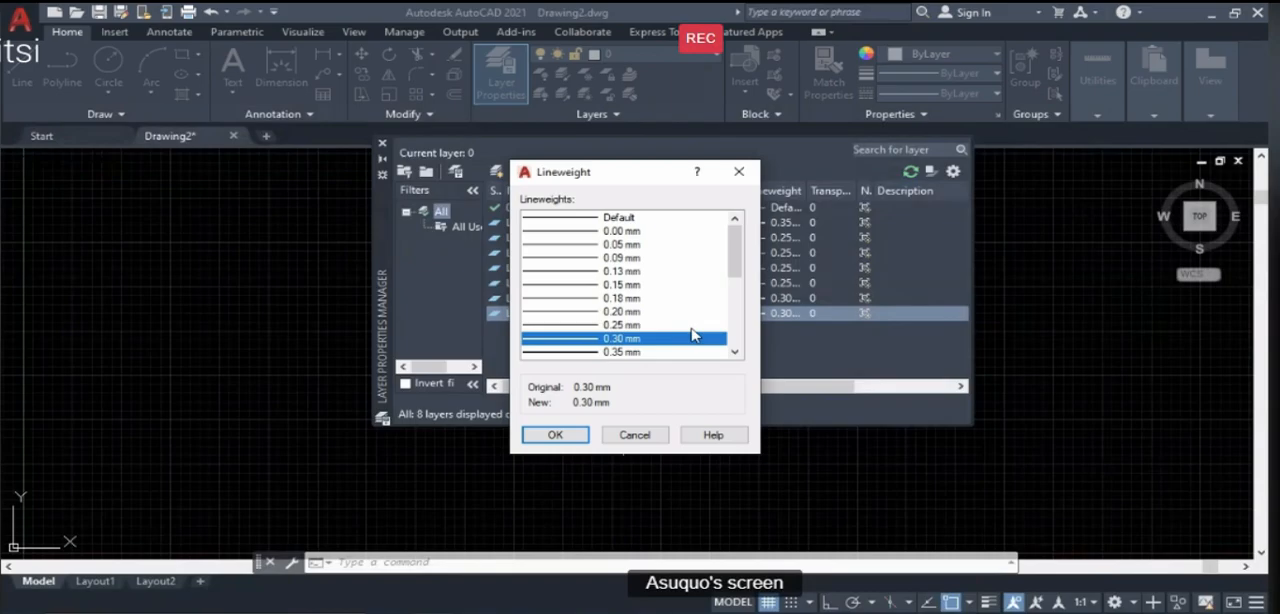
click(555, 434)
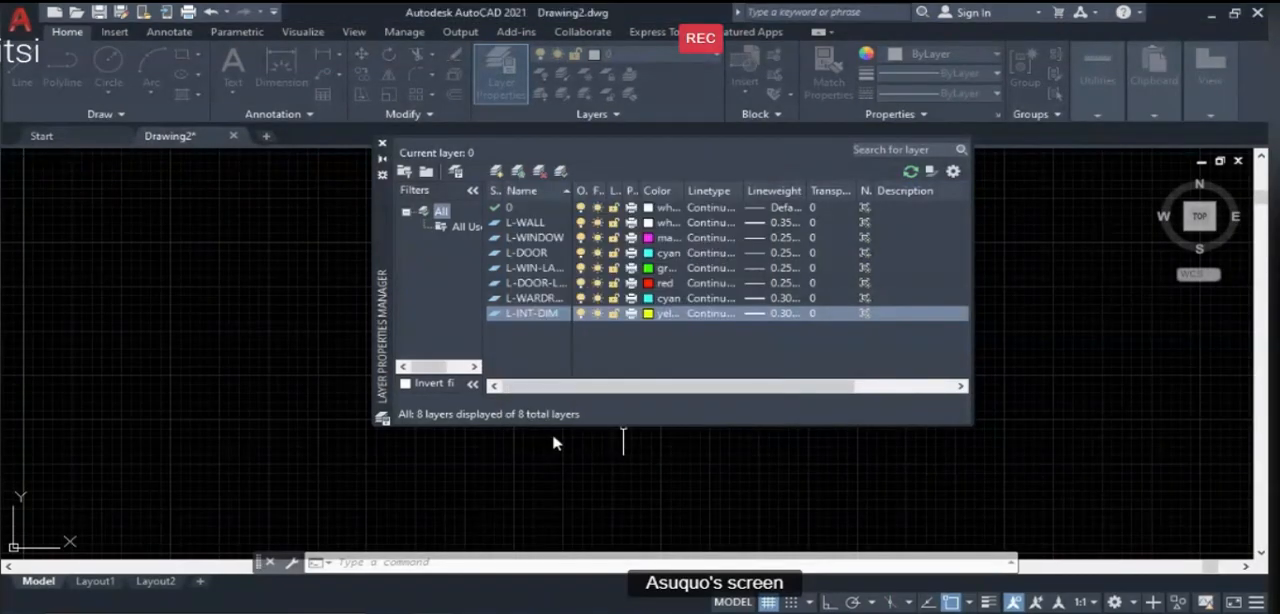
- Add a new layer named L-EXT-DIM and set its colour to cyan
click(497, 171)
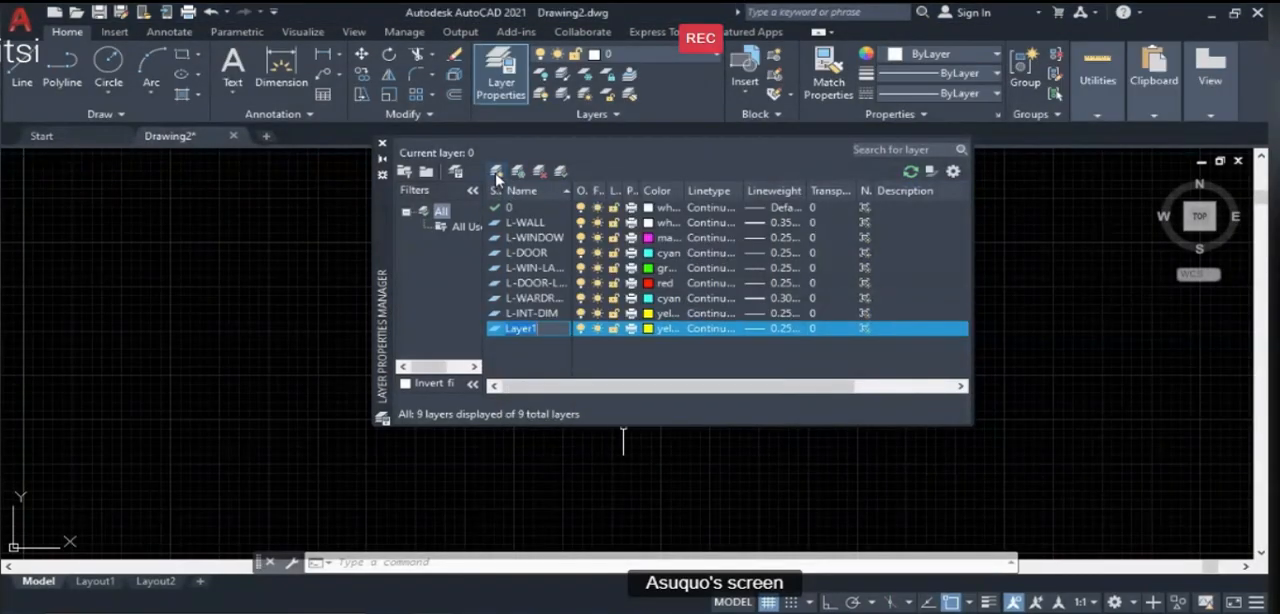
text(L-EXT-DIM)
click(647, 329)
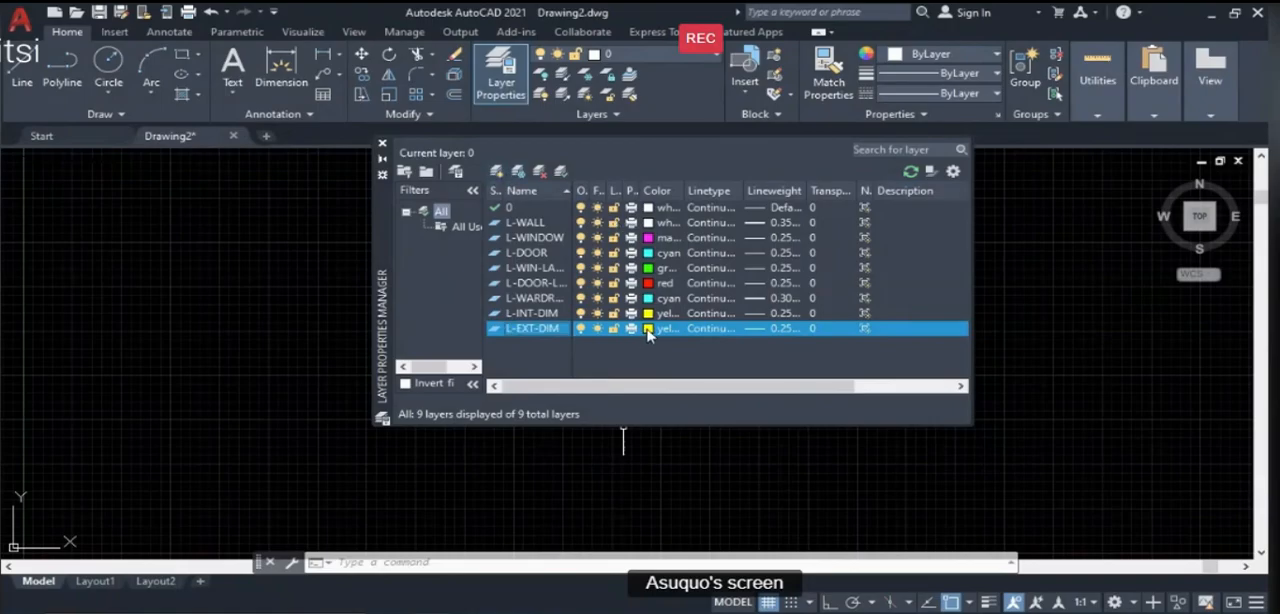
click(647, 330)
click(540, 353)
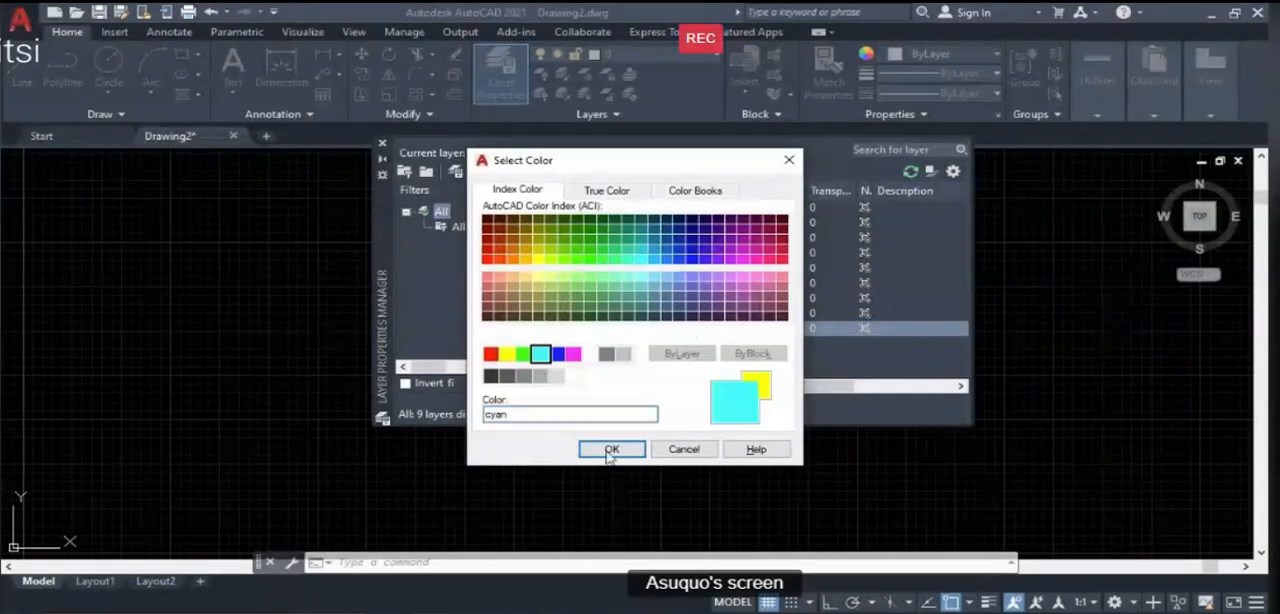
click(611, 450)
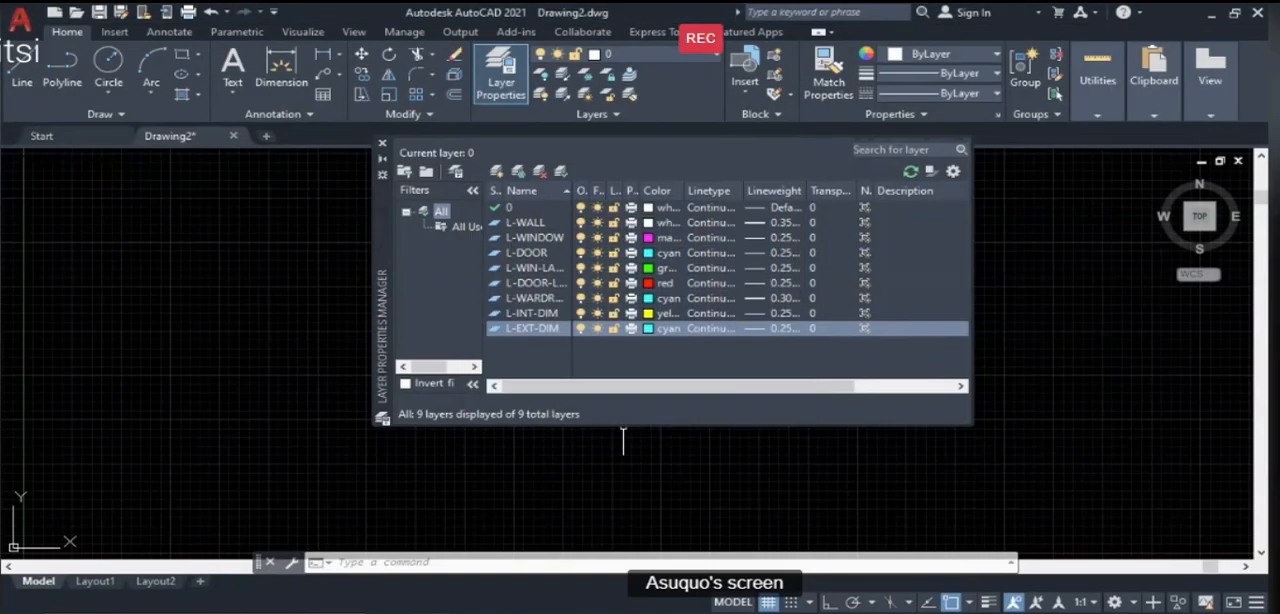
- Add a new layer below L-EXT-DIM and name it L-INT-LABEL
click(499, 172)
text(IN)
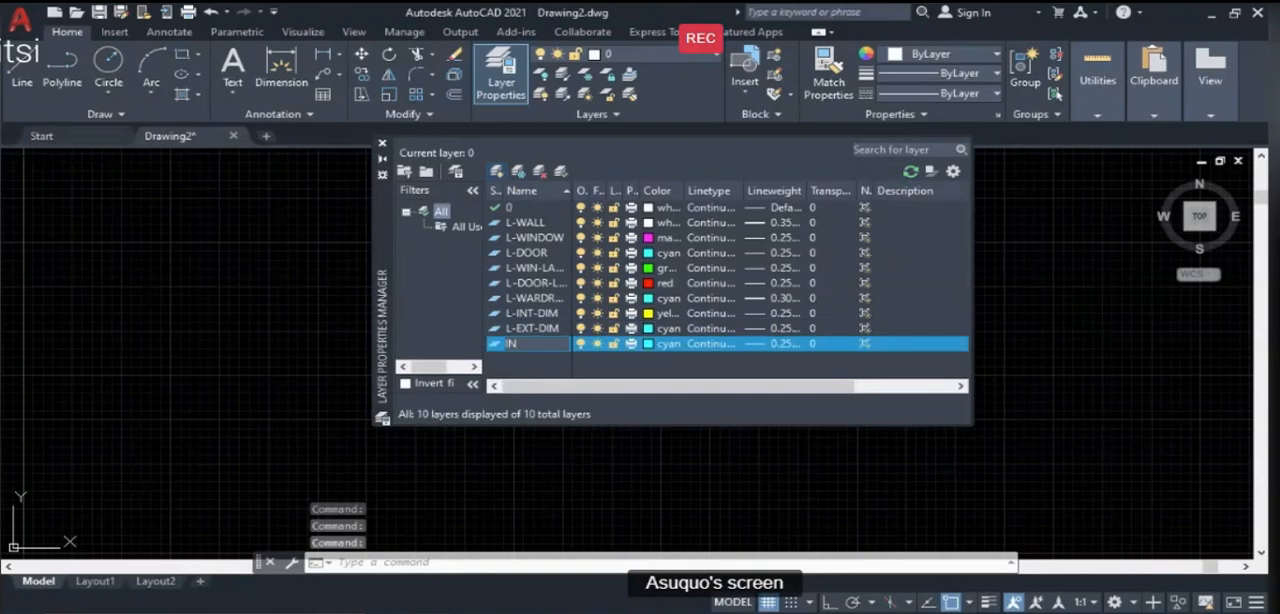
key(BackSpace)
key(BackSpace)
text(L-)
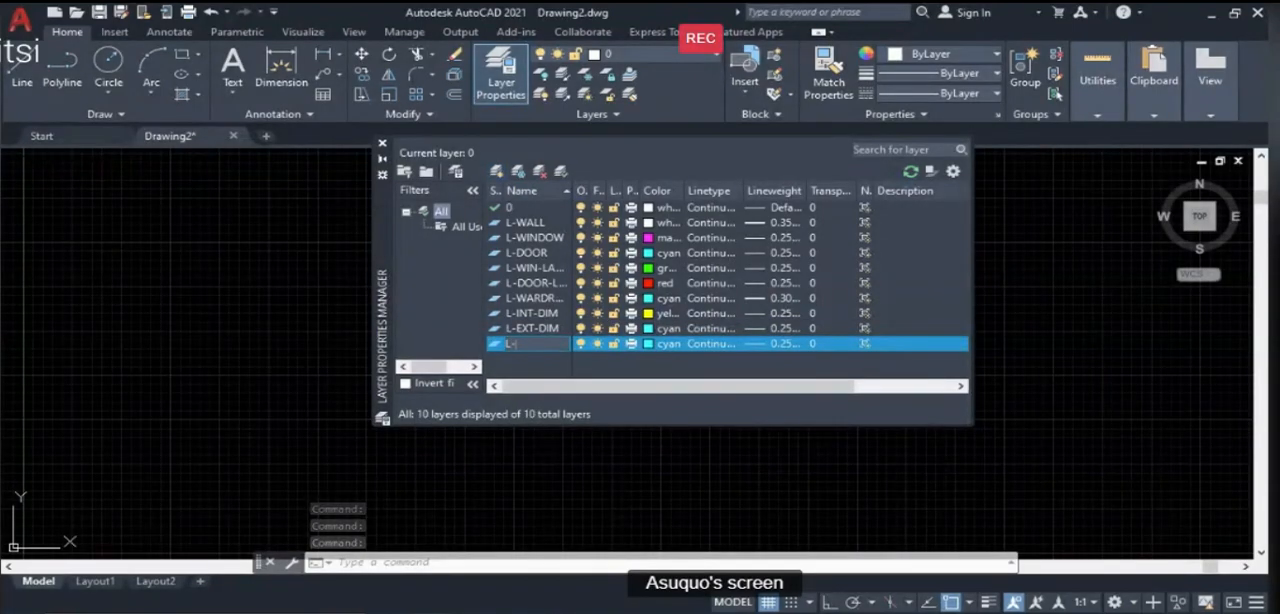
text(INT-L)
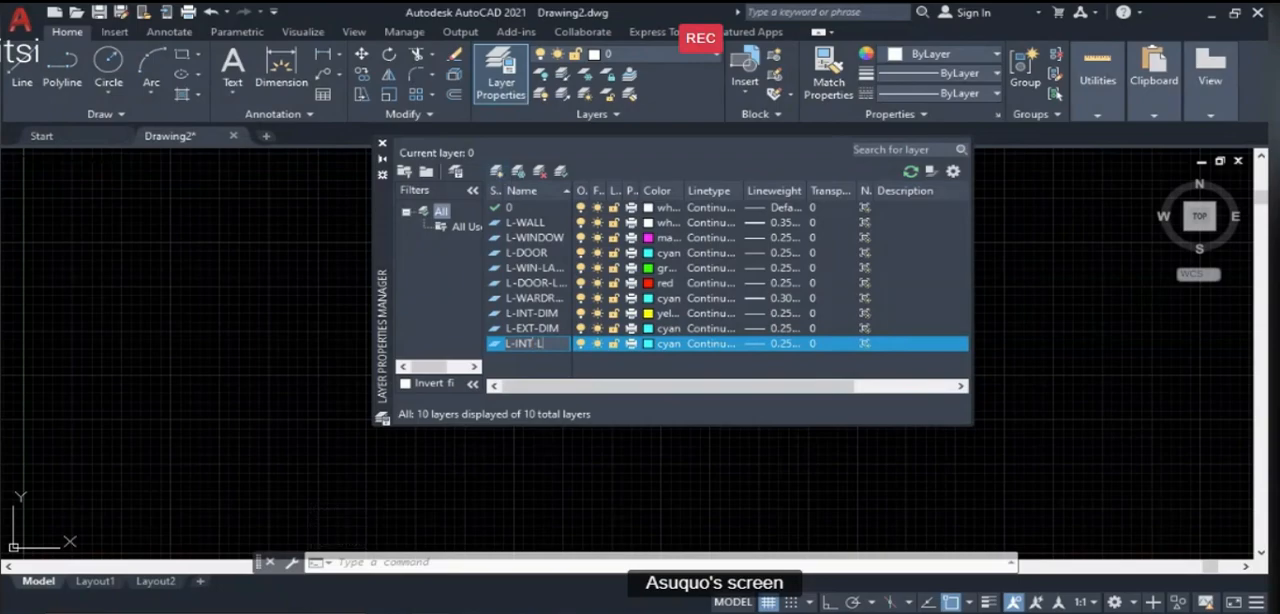
text(ABEL)
key(Return)
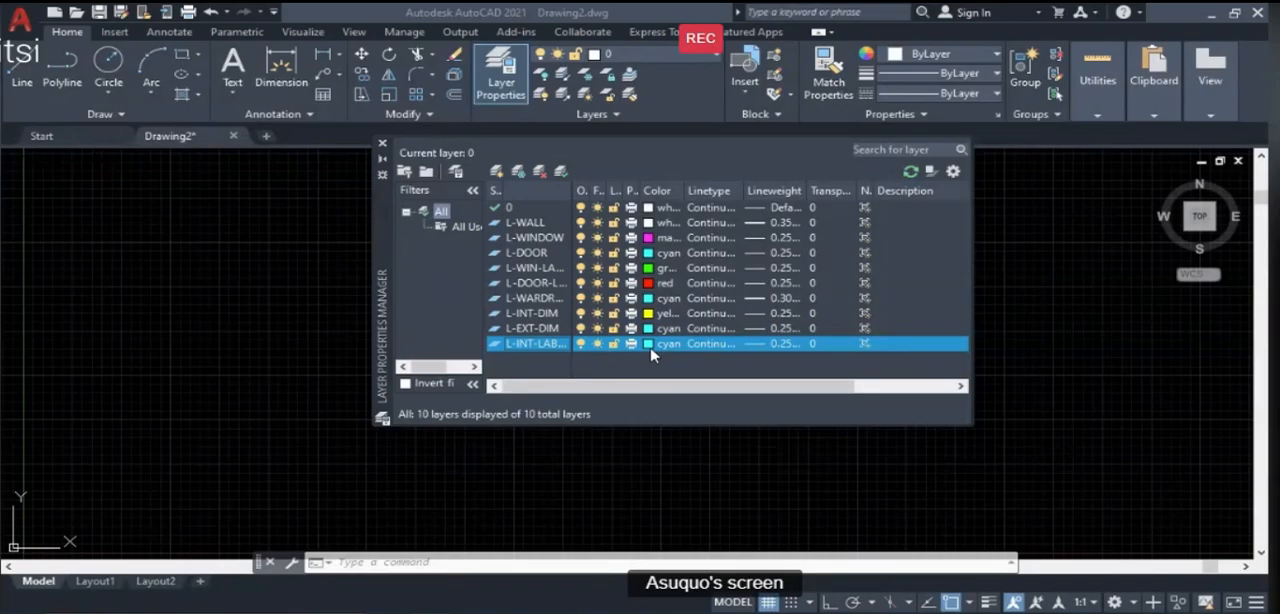
- Set the L-INT-LABEL layer's colour to blue and close the Layer Properties Manager
click(651, 349)
click(557, 354)
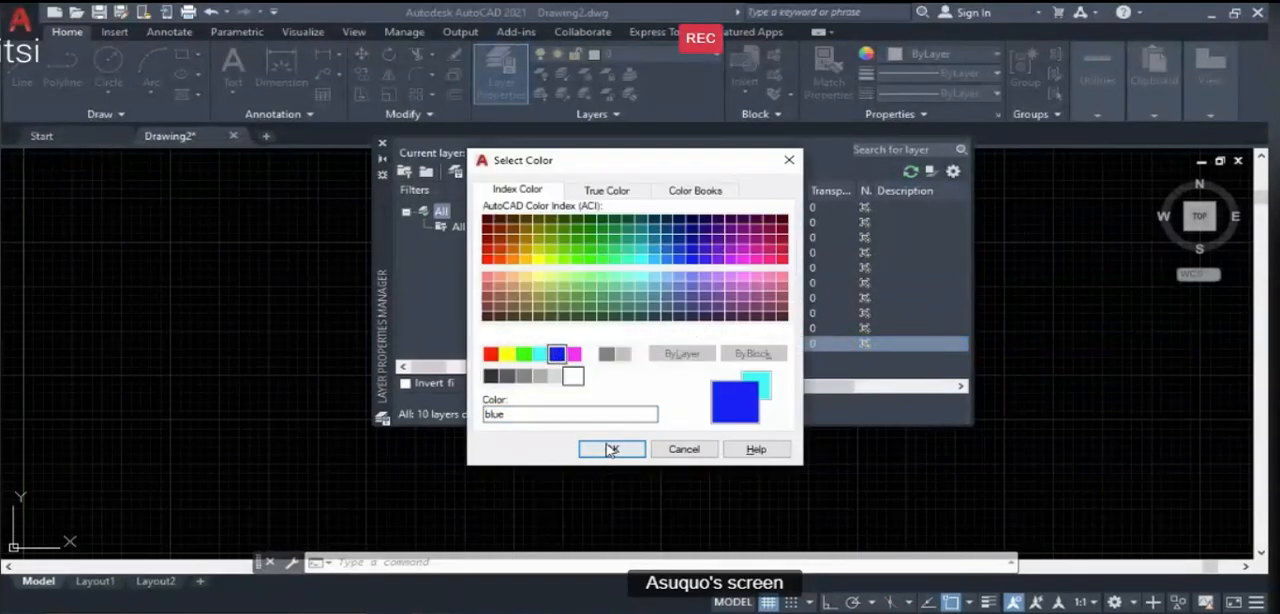
click(611, 450)
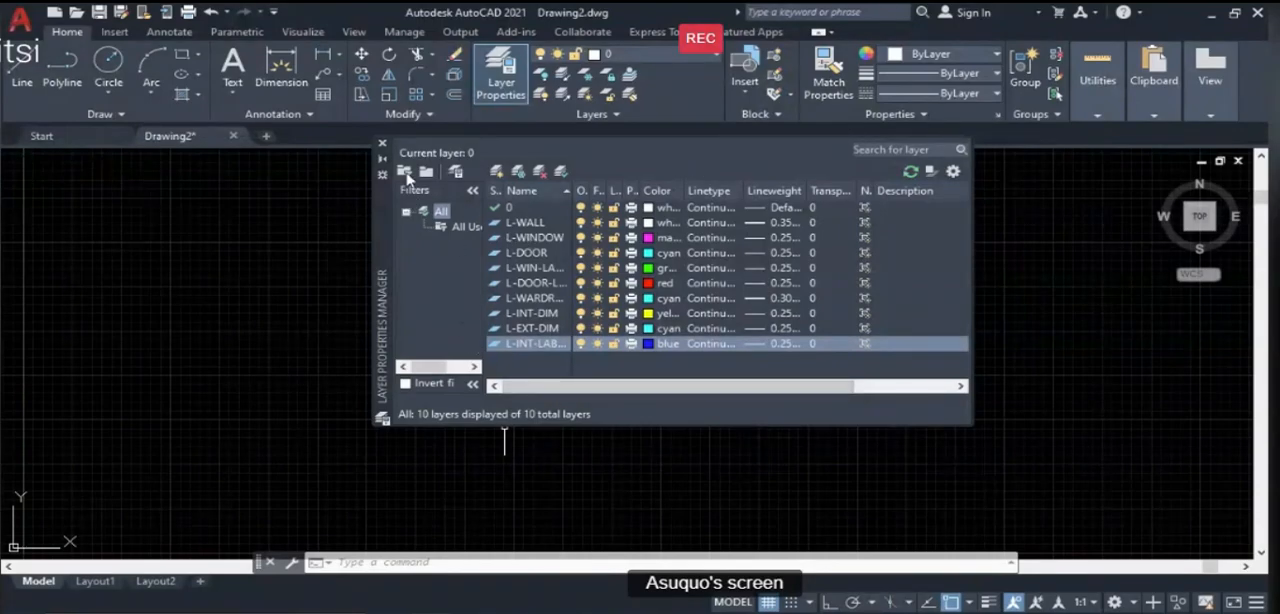
click(382, 144)
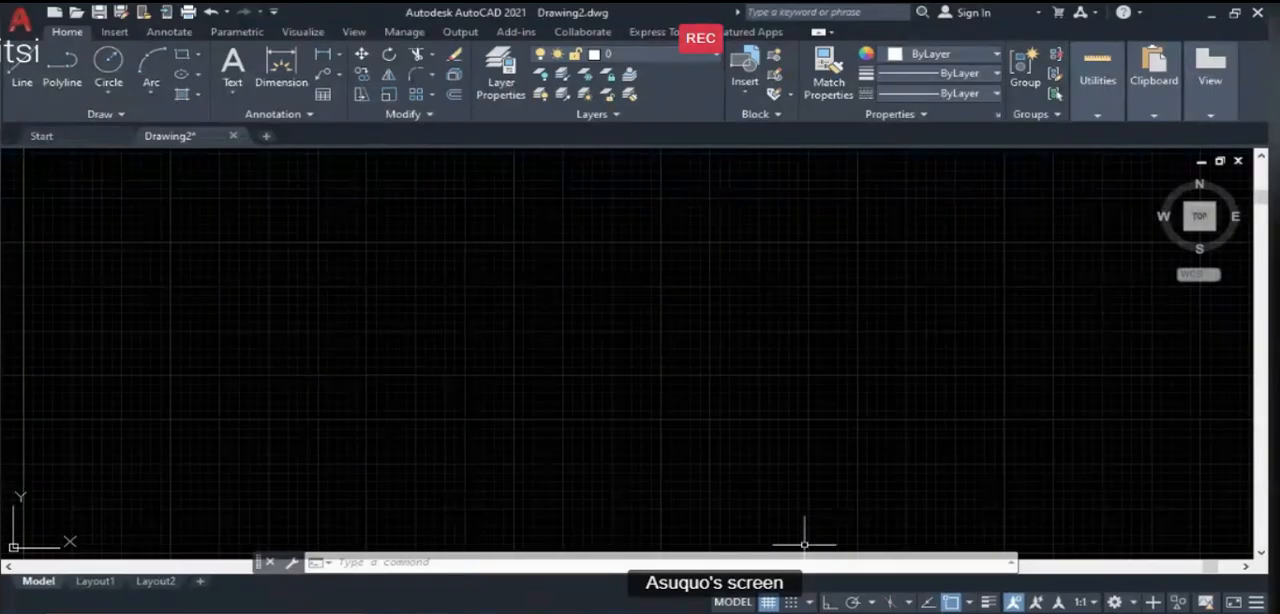
- Switch to the PowerPoint lesson and go back to the Aim & Objectives slide to review the lesson topics
key(alt+Tab)
scroll(623, 428, up, 1)
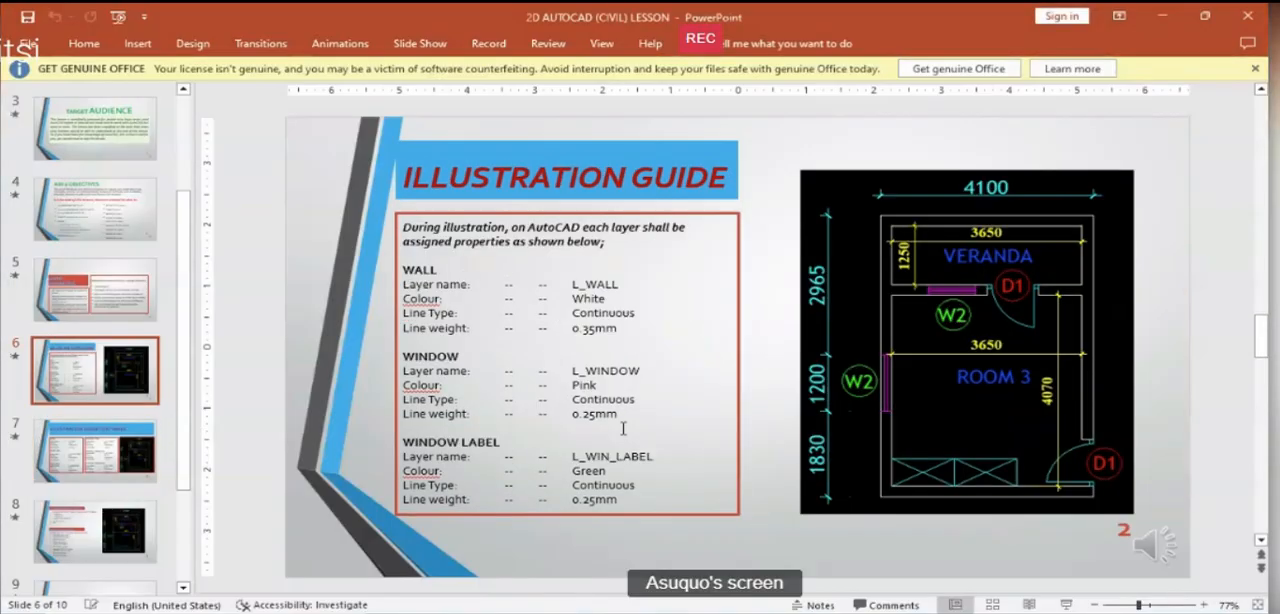
scroll(623, 428, up, 1)
scroll(623, 428, up, 1)
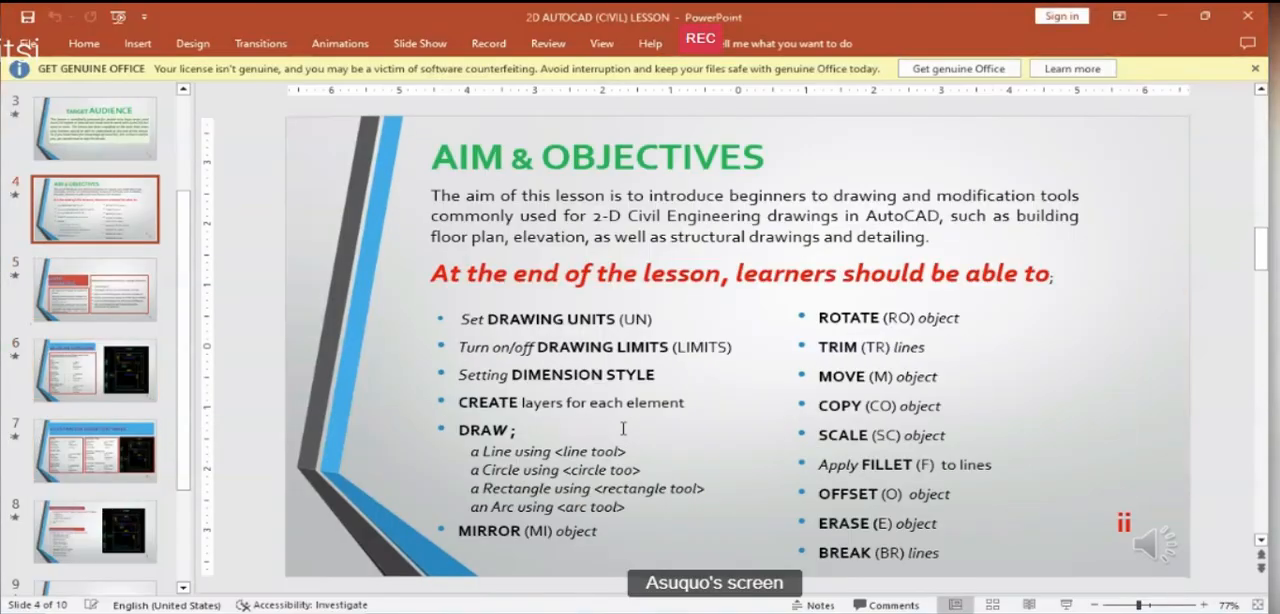
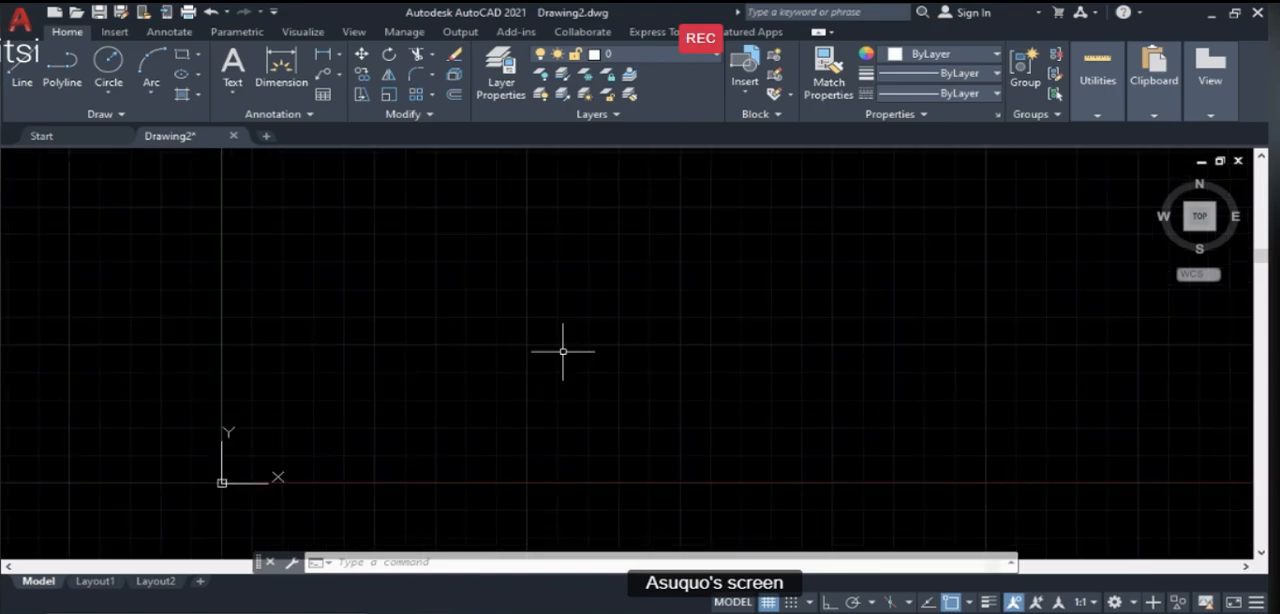
scroll(592, 221, down, 1)
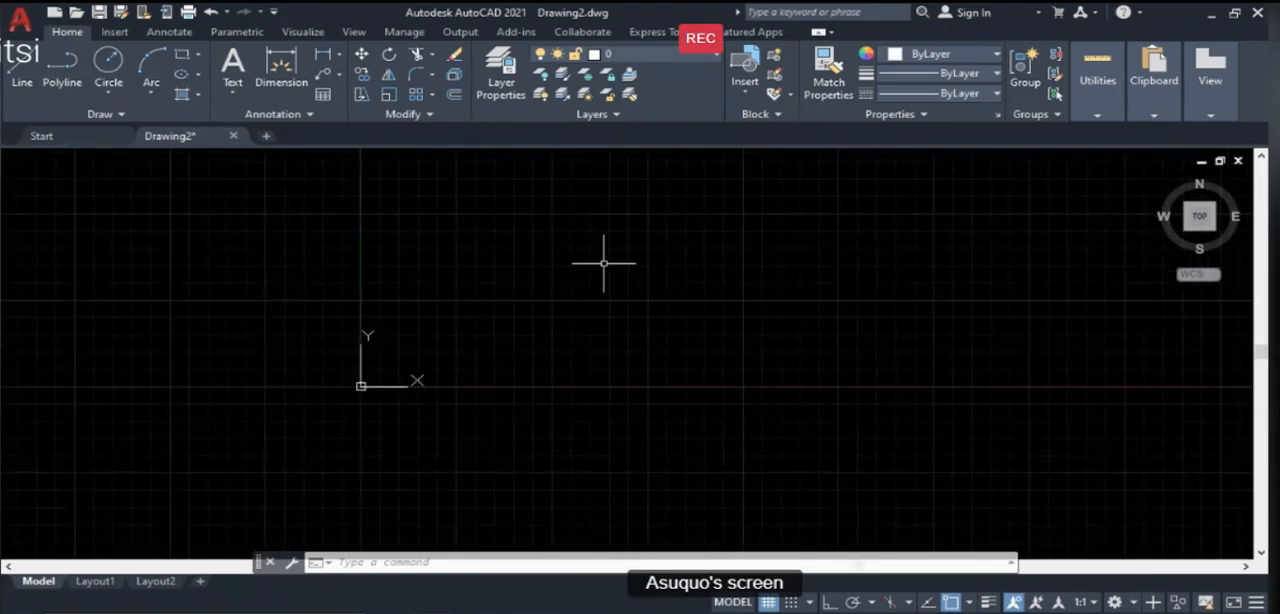
scroll(286, 471, down, 2)
scroll(497, 200, up, 2)
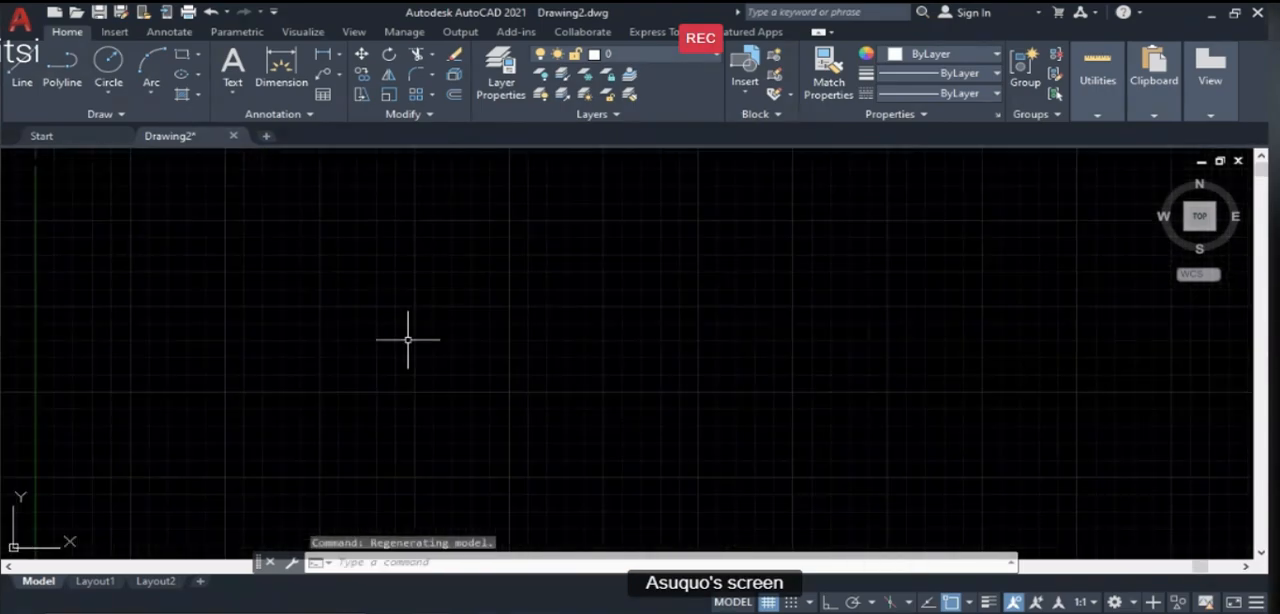
scroll(418, 348, down, 1)
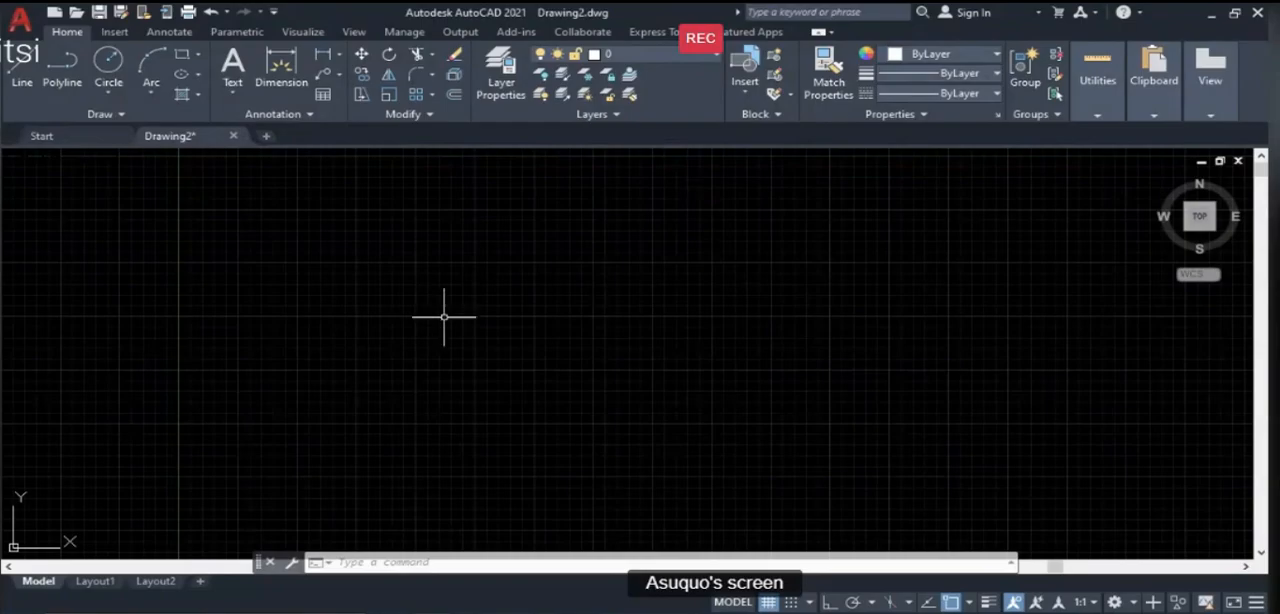
- Switch to the PowerPoint lesson and review the Aim & Objectives and Layer Properties slides
click(828, 612)
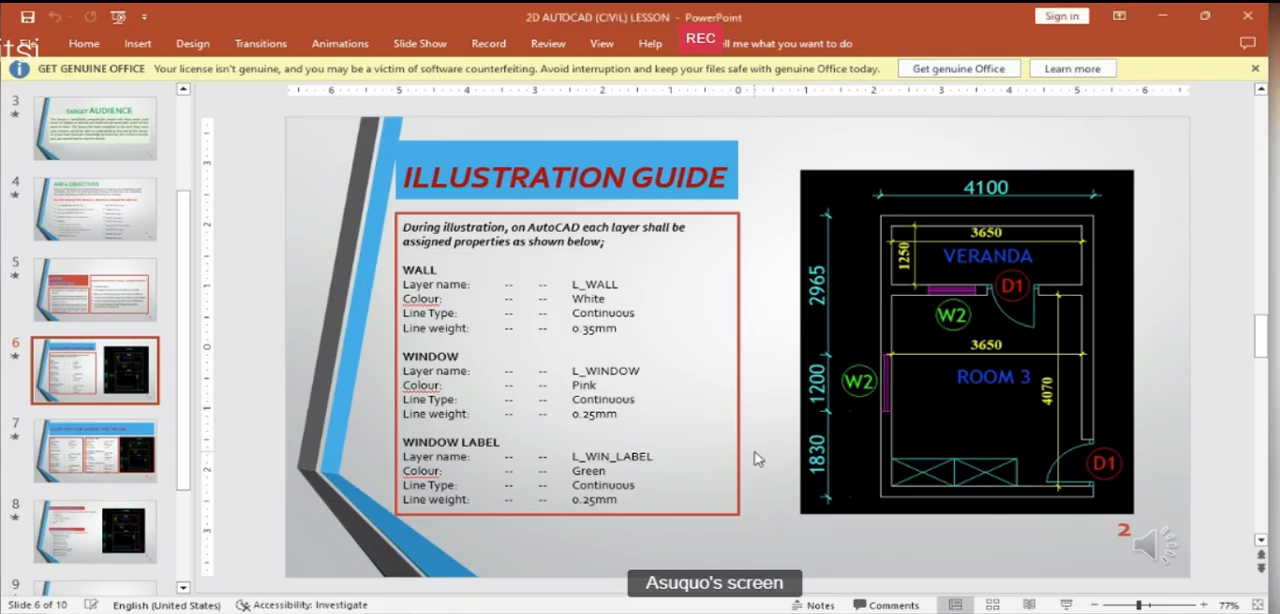
scroll(790, 450, up, 2)
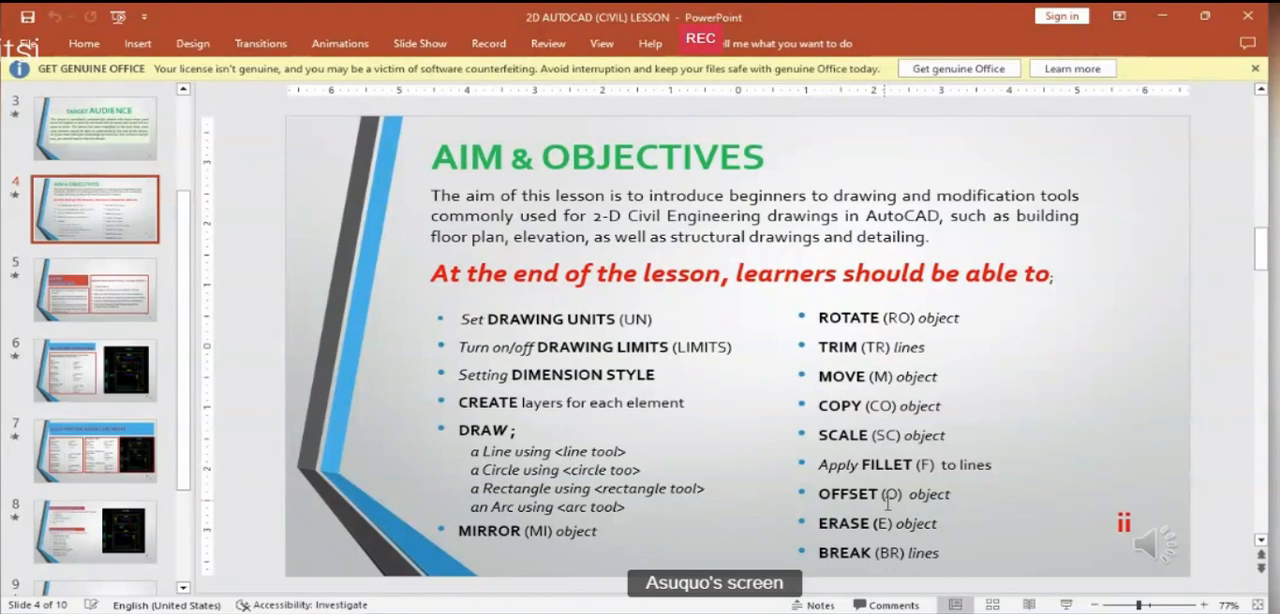
scroll(888, 515, down, 1)
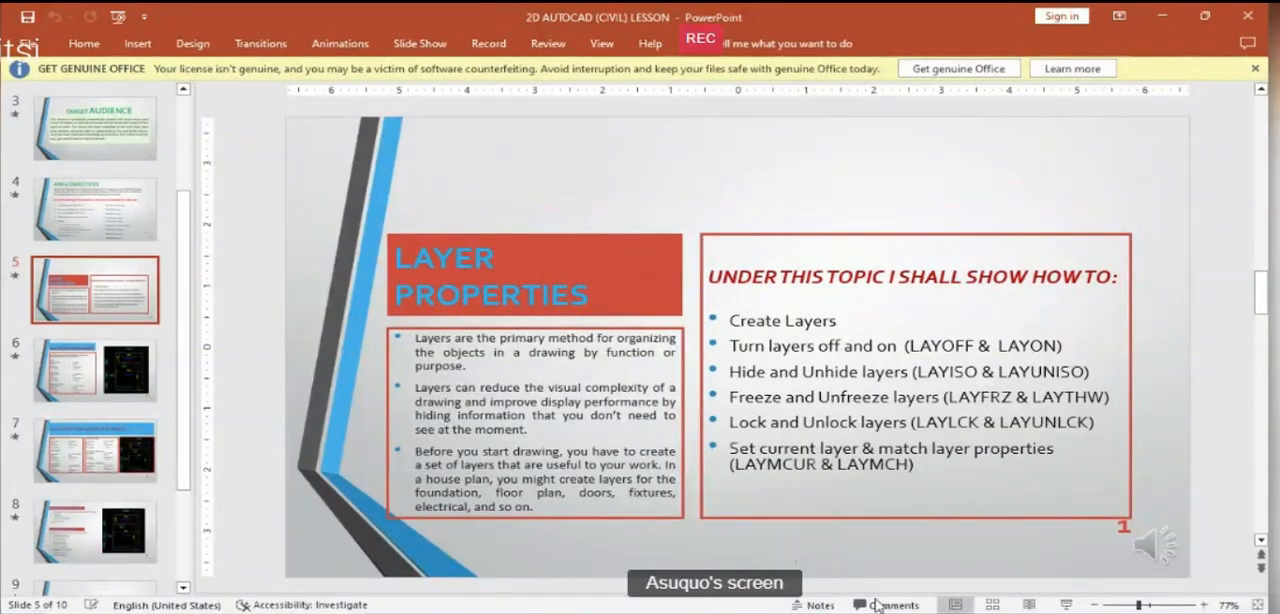
- Switch back to AutoCAD and draw one vertical construction line (XLINE) with Ortho mode on
key(alt+Tab)
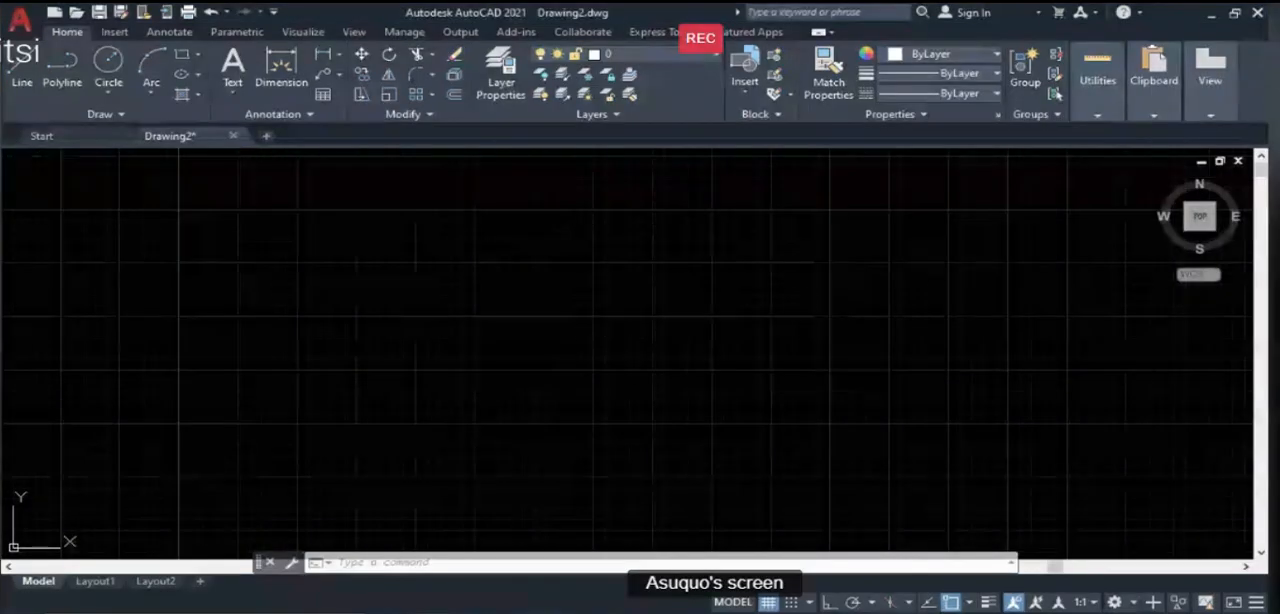
scroll(688, 467, down, 2)
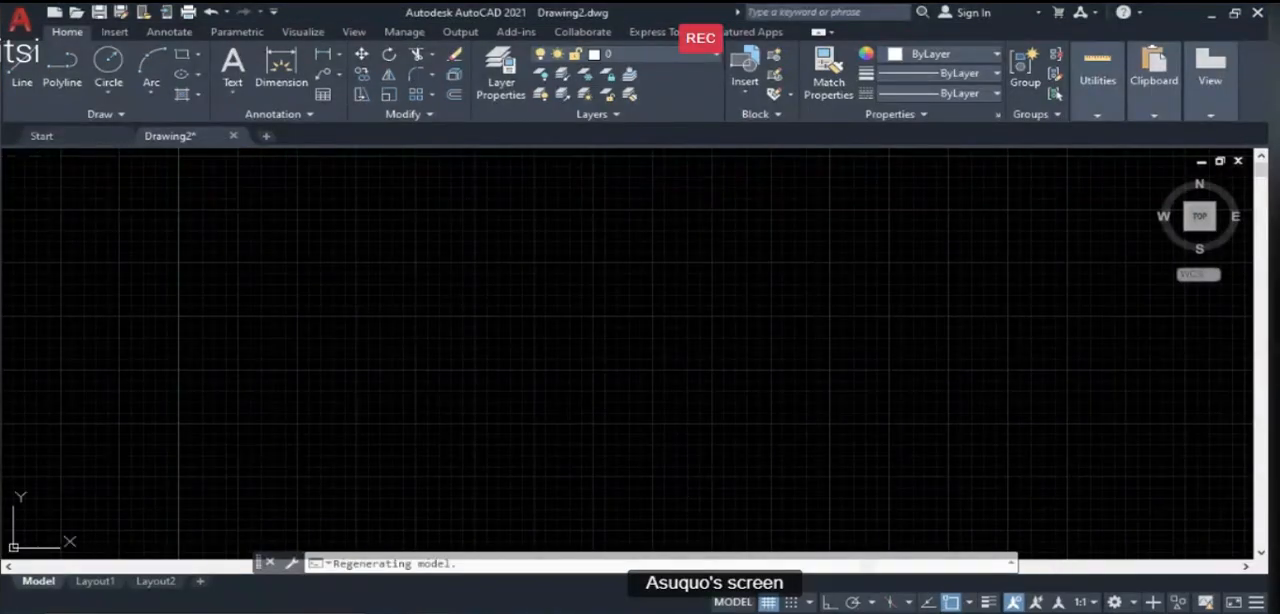
scroll(706, 393, up, 2)
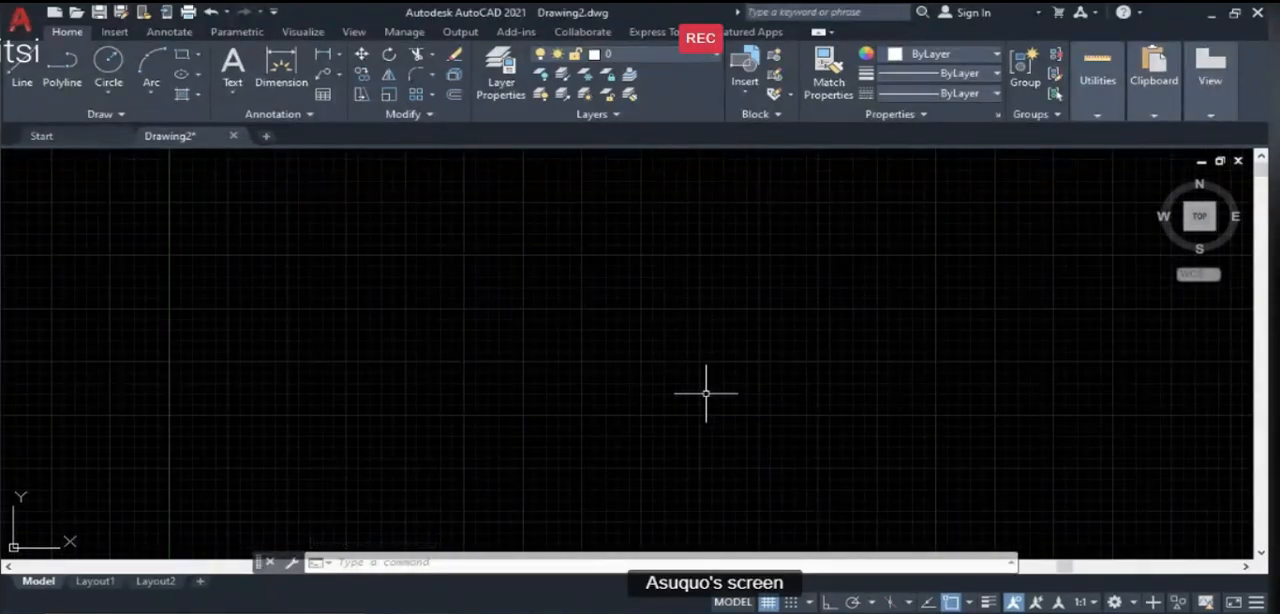
text(xl)
key(Return)
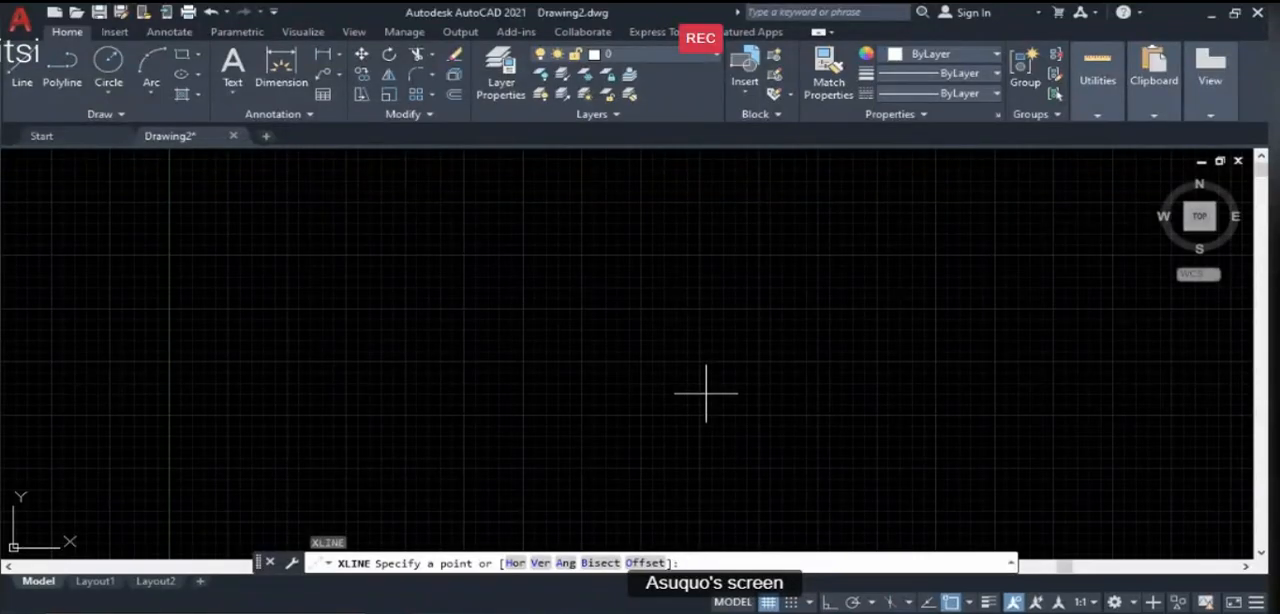
click(502, 276)
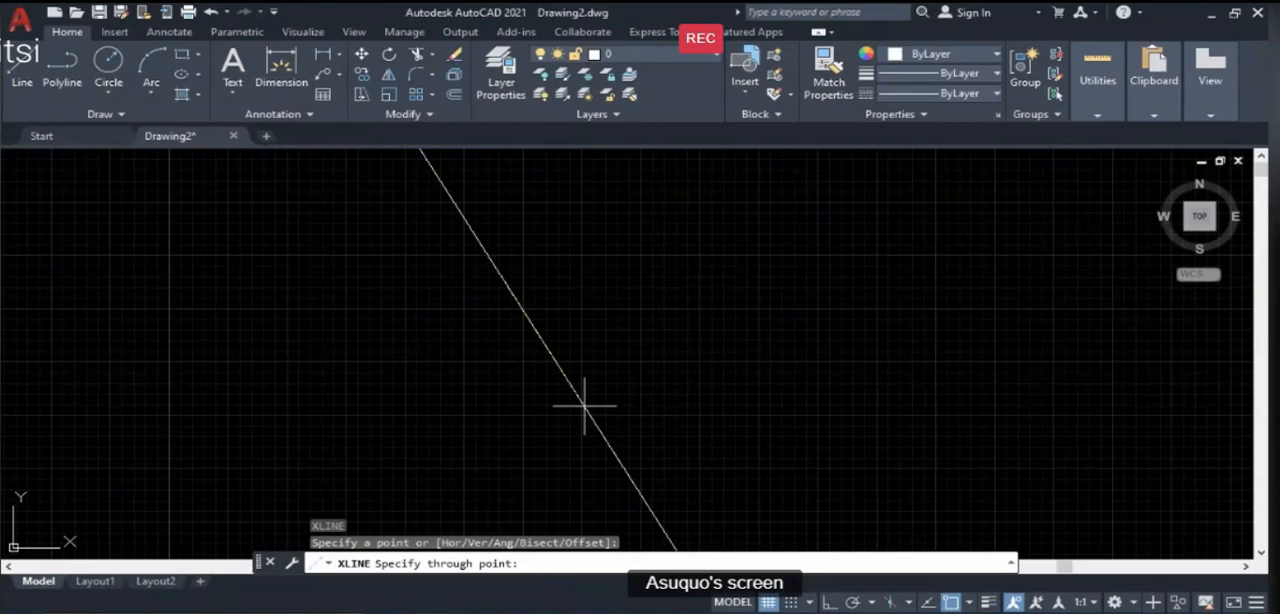
key(F8)
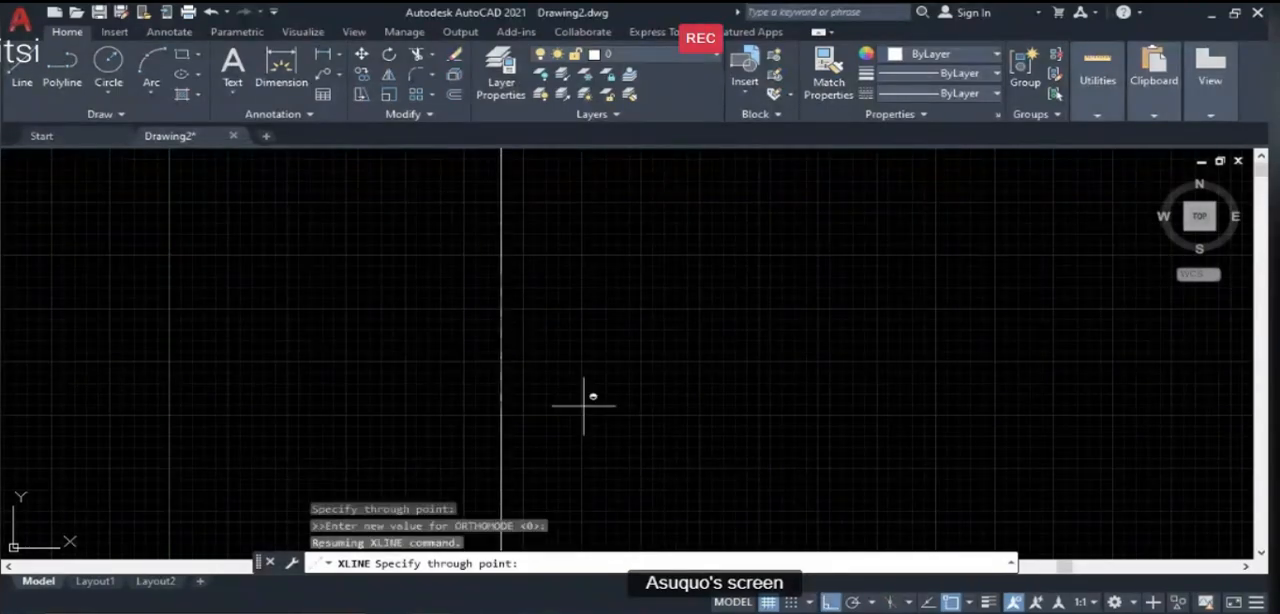
key(F8)
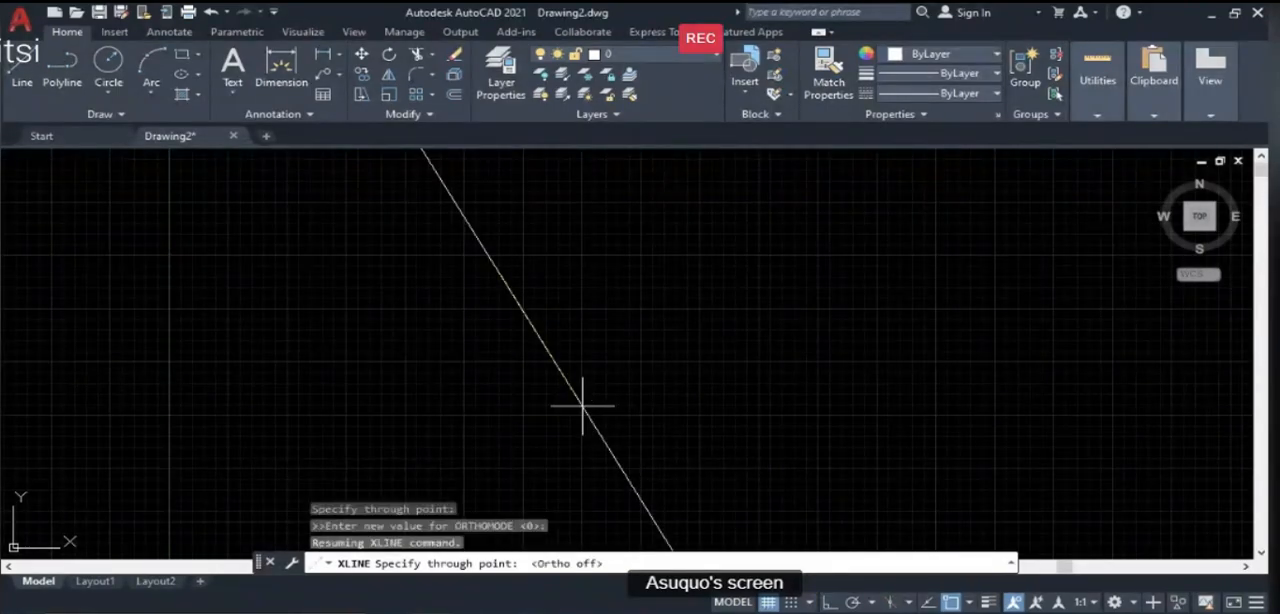
key(F8)
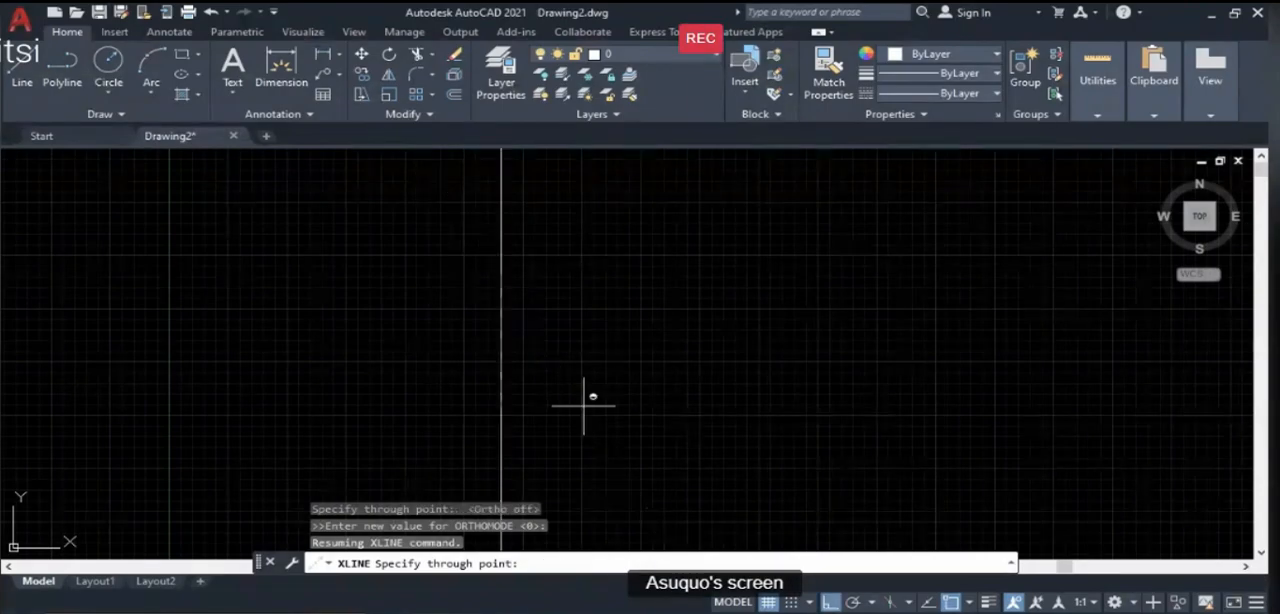
key(F8)
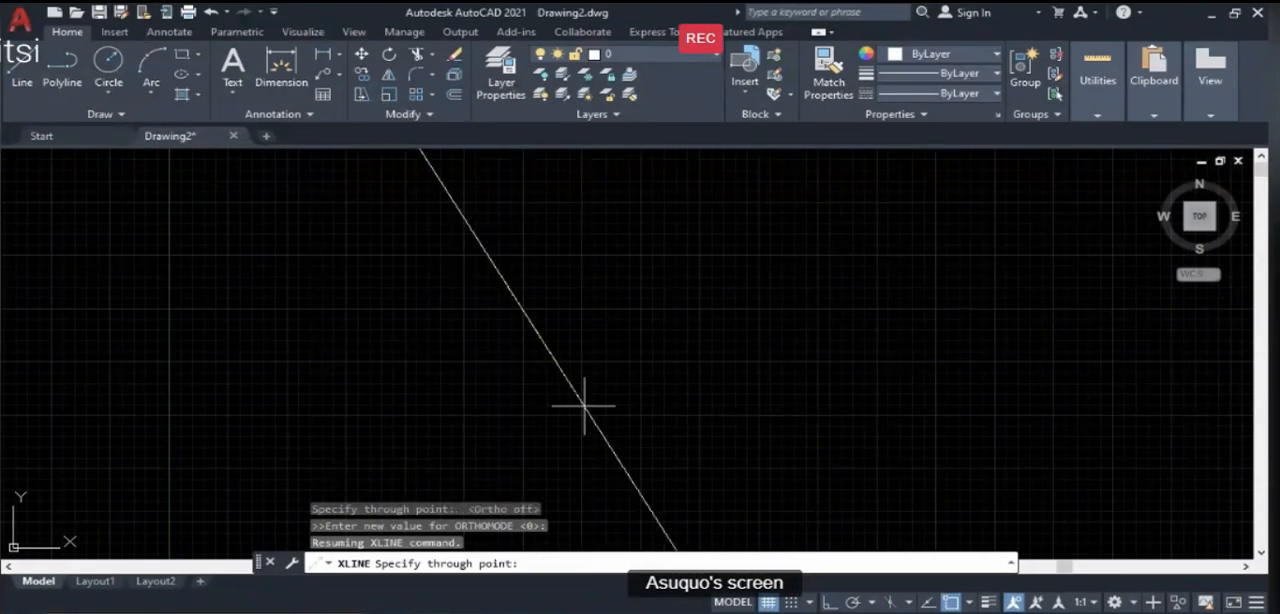
key(F8)
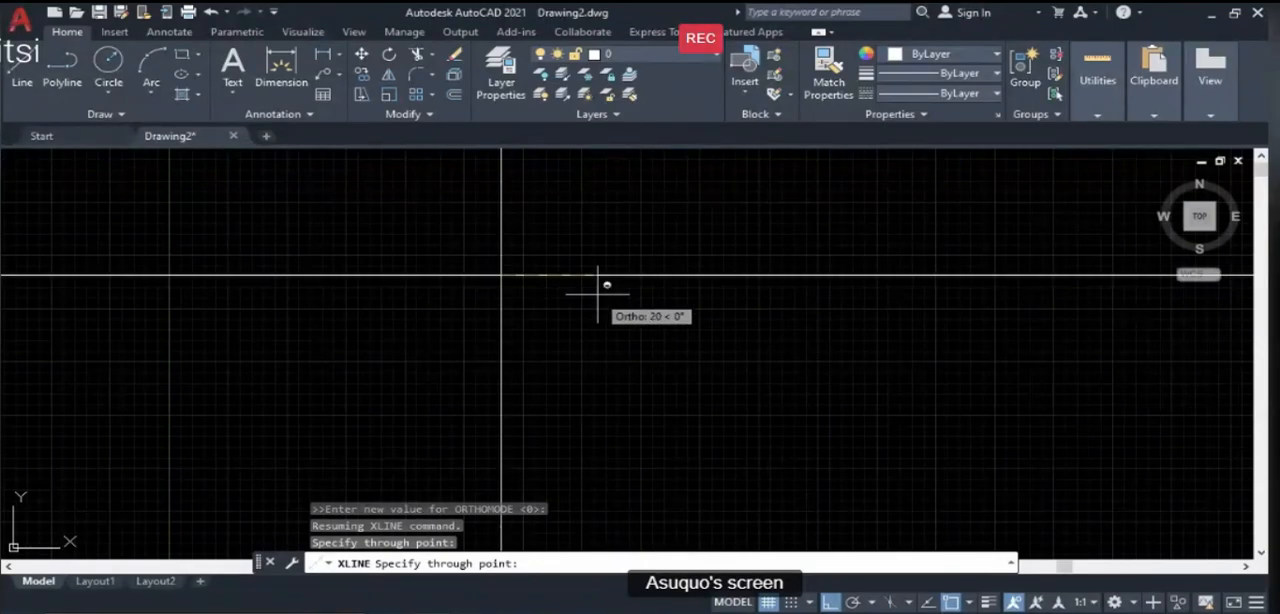
key(Return)
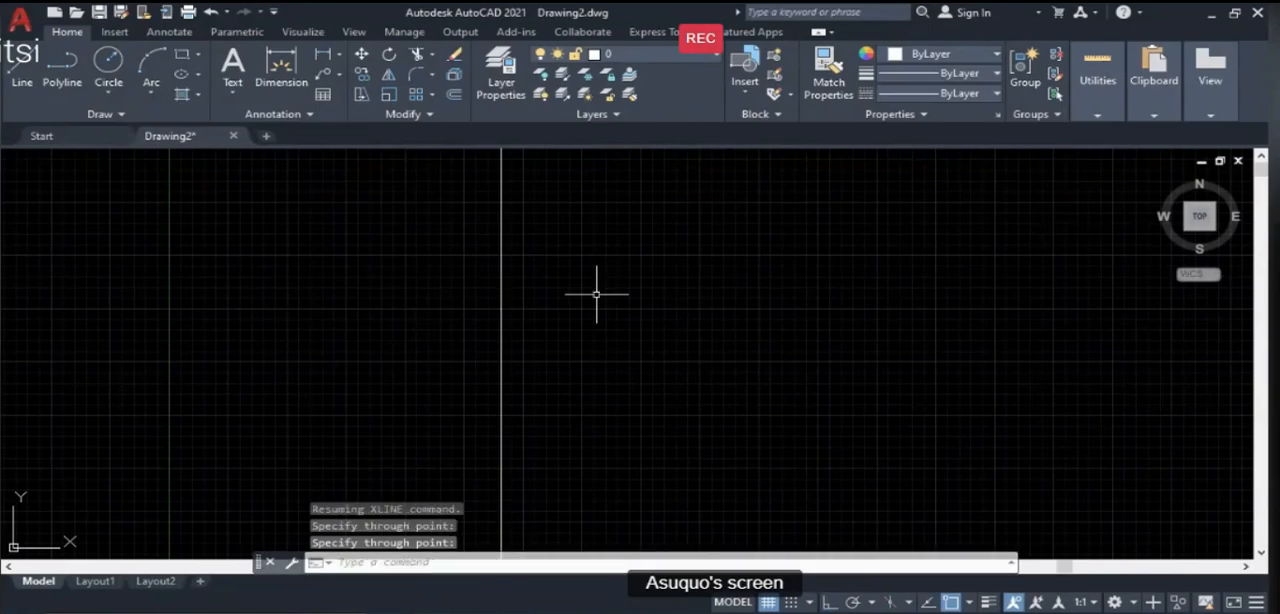
scroll(523, 346, down, 2)
scroll(527, 259, up, 5)
scroll(449, 346, down, 8)
scroll(460, 331, up, 12)
scroll(444, 338, down, 2)
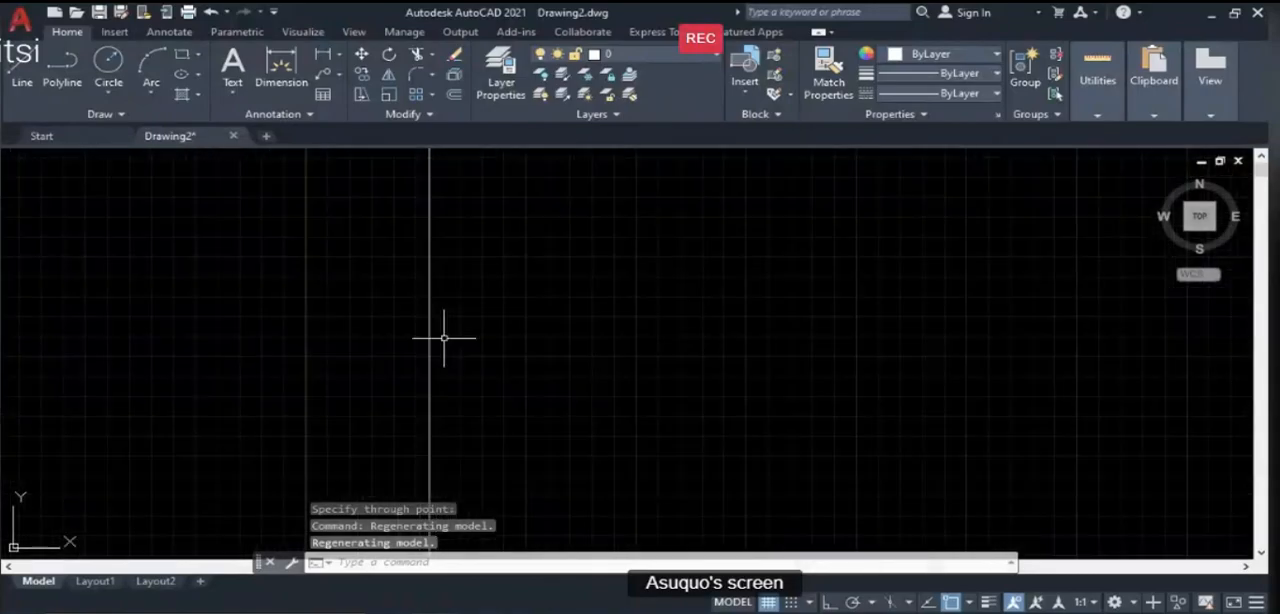
scroll(429, 315, down, 4)
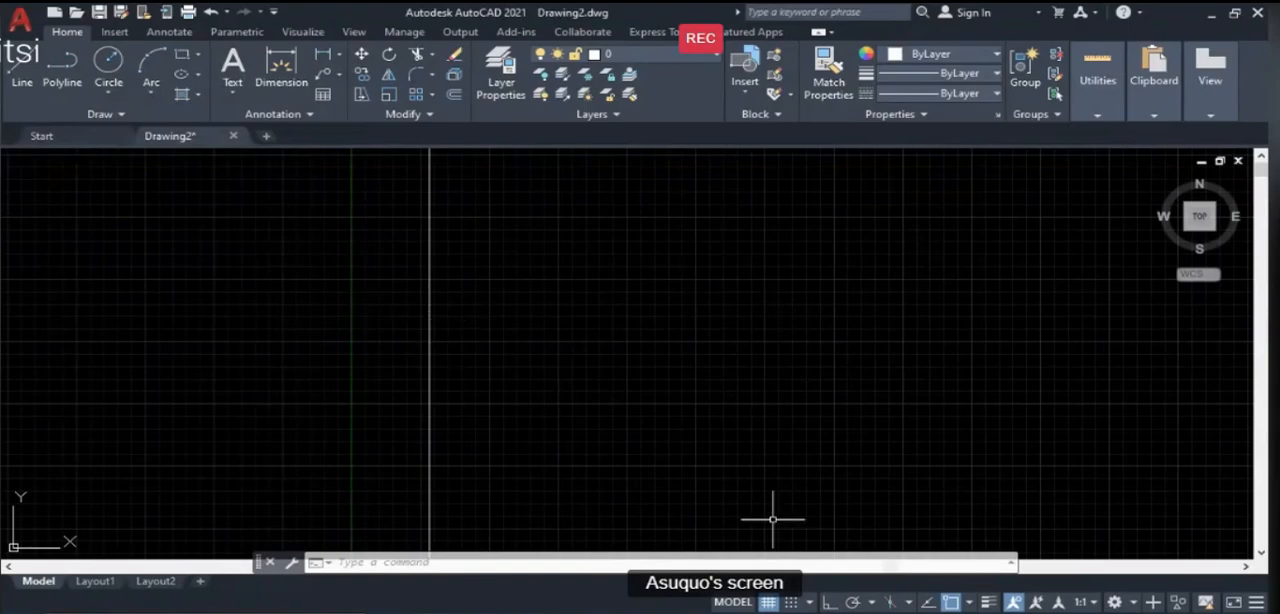
- Review the Common Drawing Tools and Modification Tools slide in the PowerPoint lesson, and return to AutoCAD
click(812, 612)
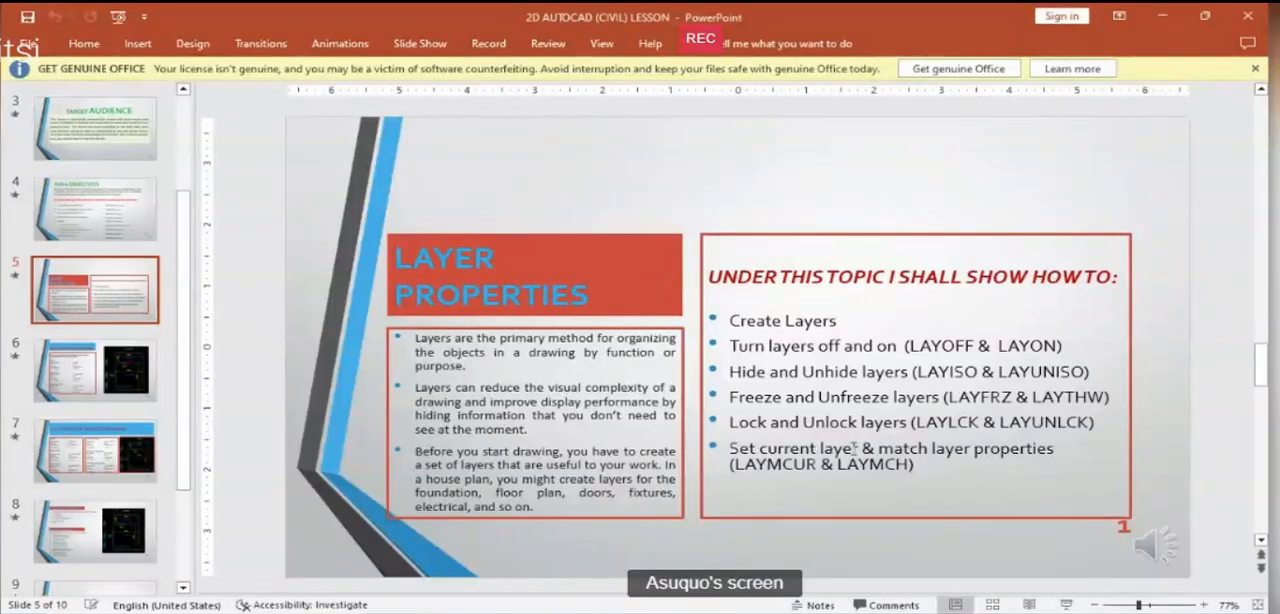
scroll(946, 478, down, 3)
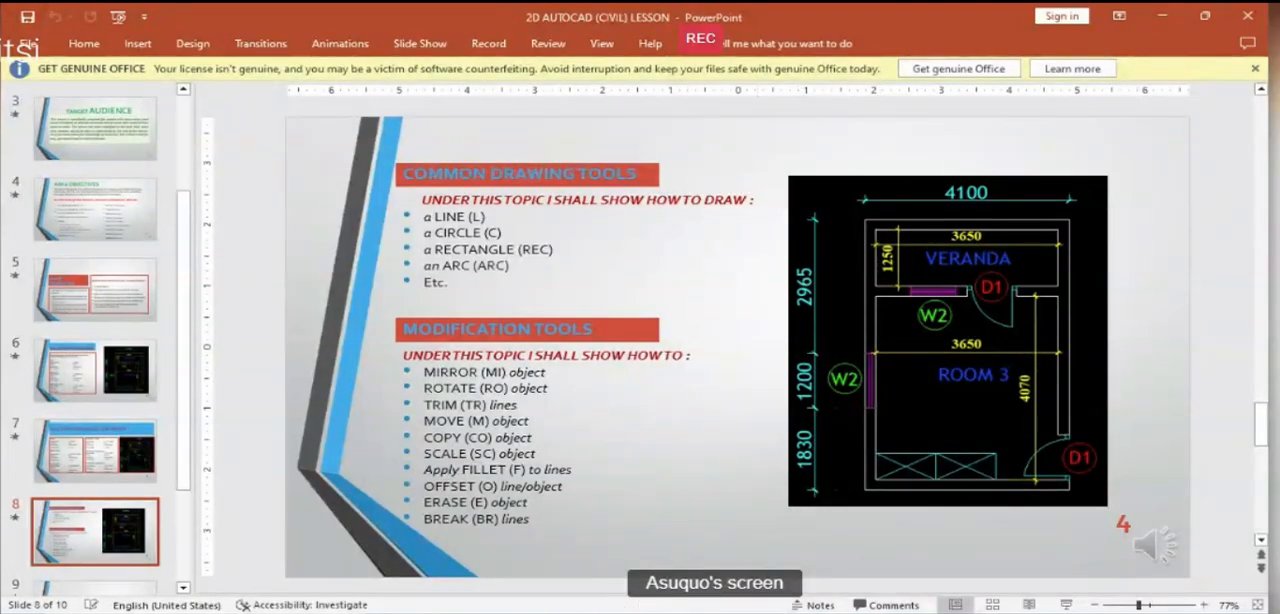
click(454, 608)
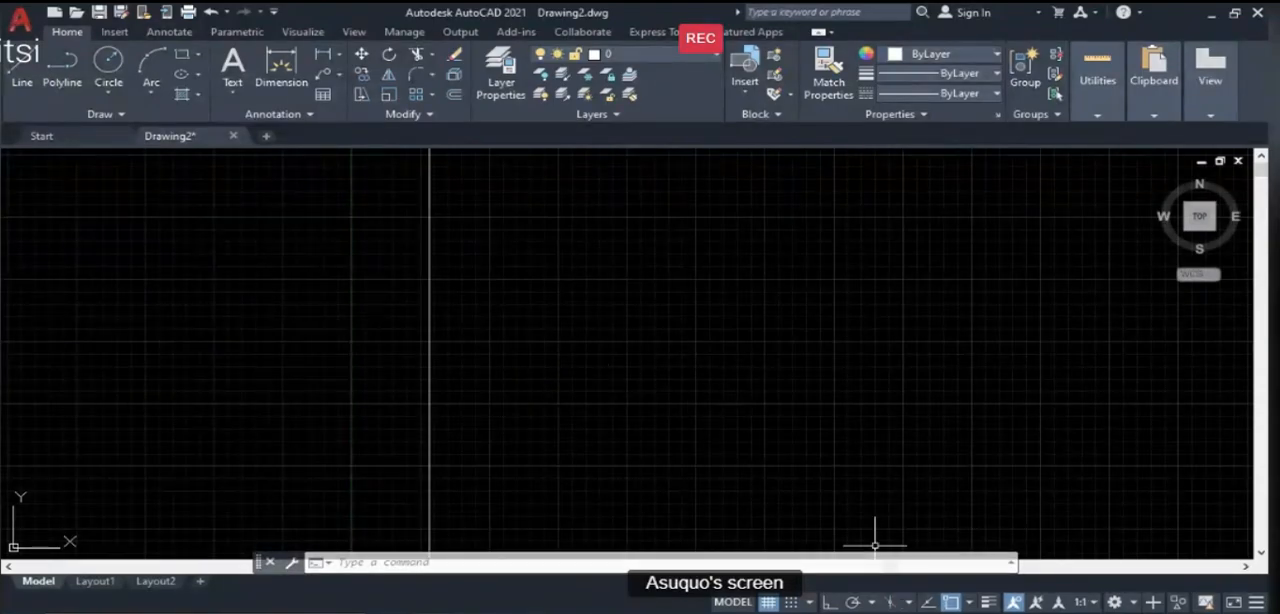
- Go back to the Aim & Objectives slide in PowerPoint and highlight the OFFSET (O) entry
key(alt+Tab)
scroll(832, 348, down, 1)
scroll(832, 348, up, 1)
scroll(833, 347, up, 5)
scroll(833, 347, down, 1)
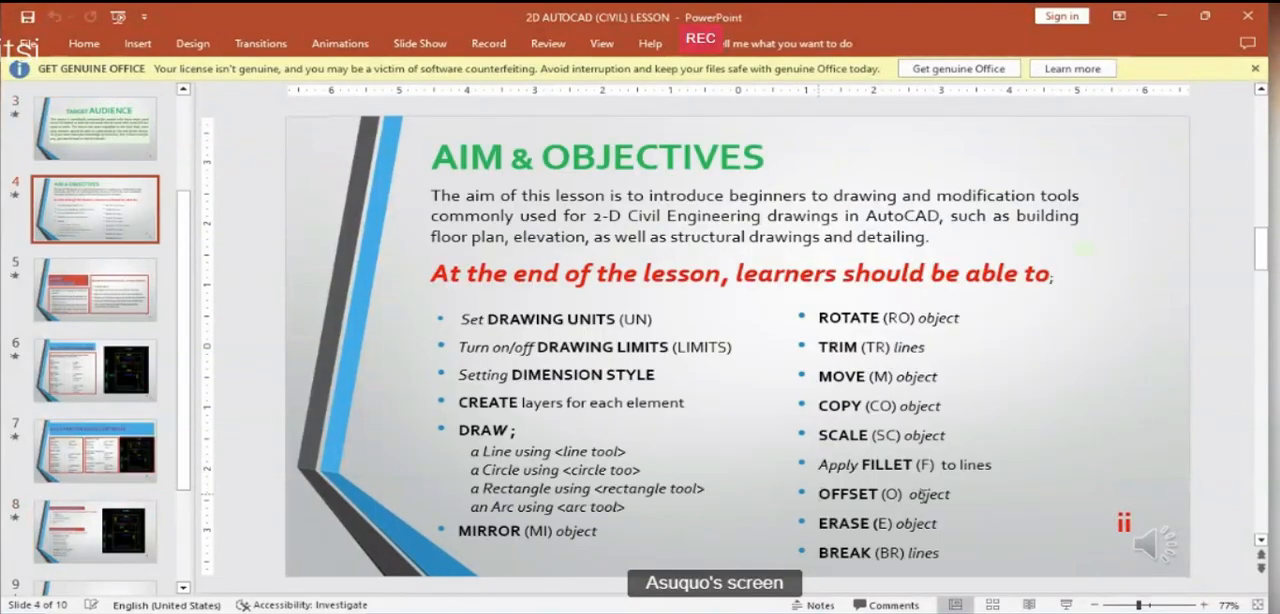
drag(820, 494, 905, 494)
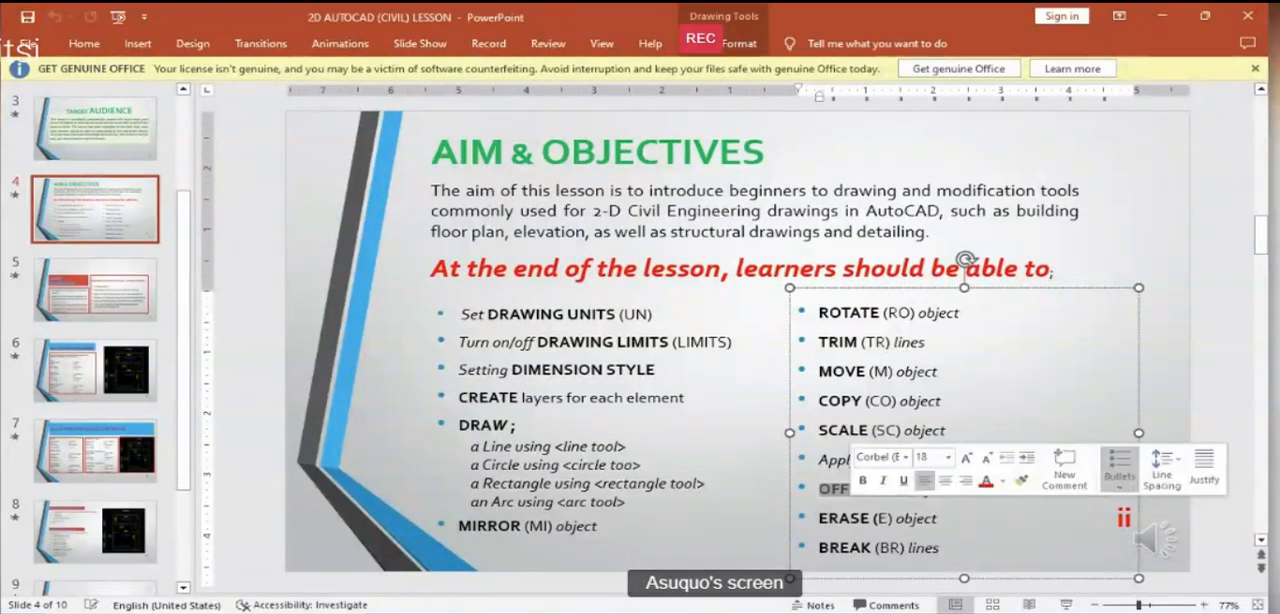
- Switch to AutoCAD and offset the vertical construction line by 225 to its right side
click(532, 612)
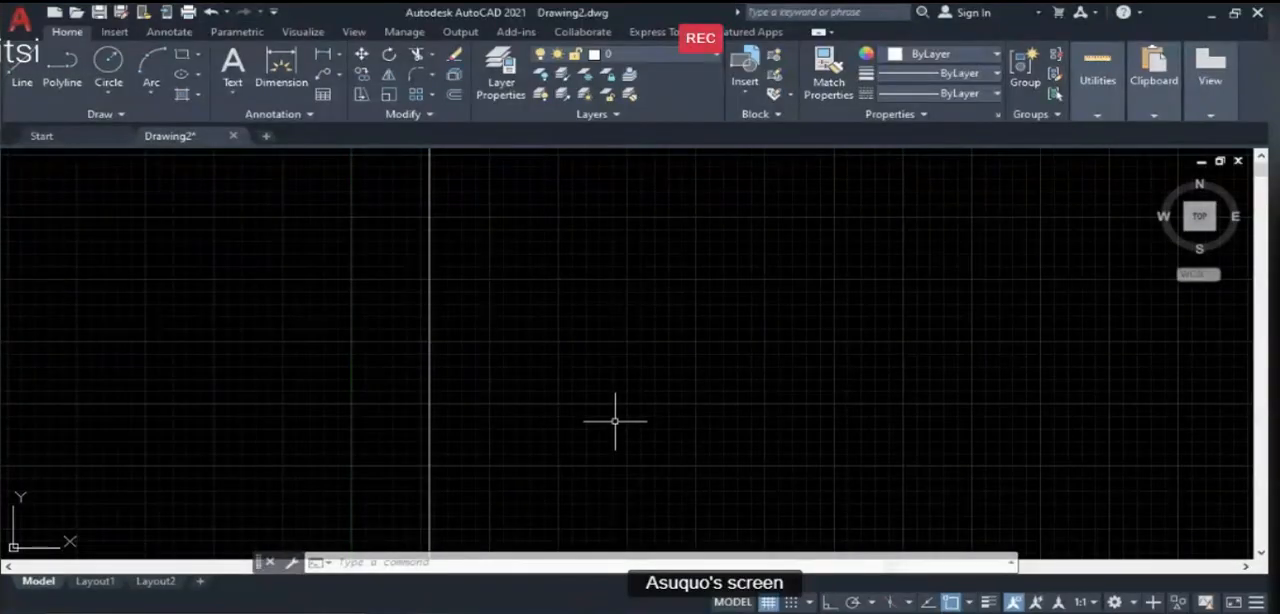
text(o)
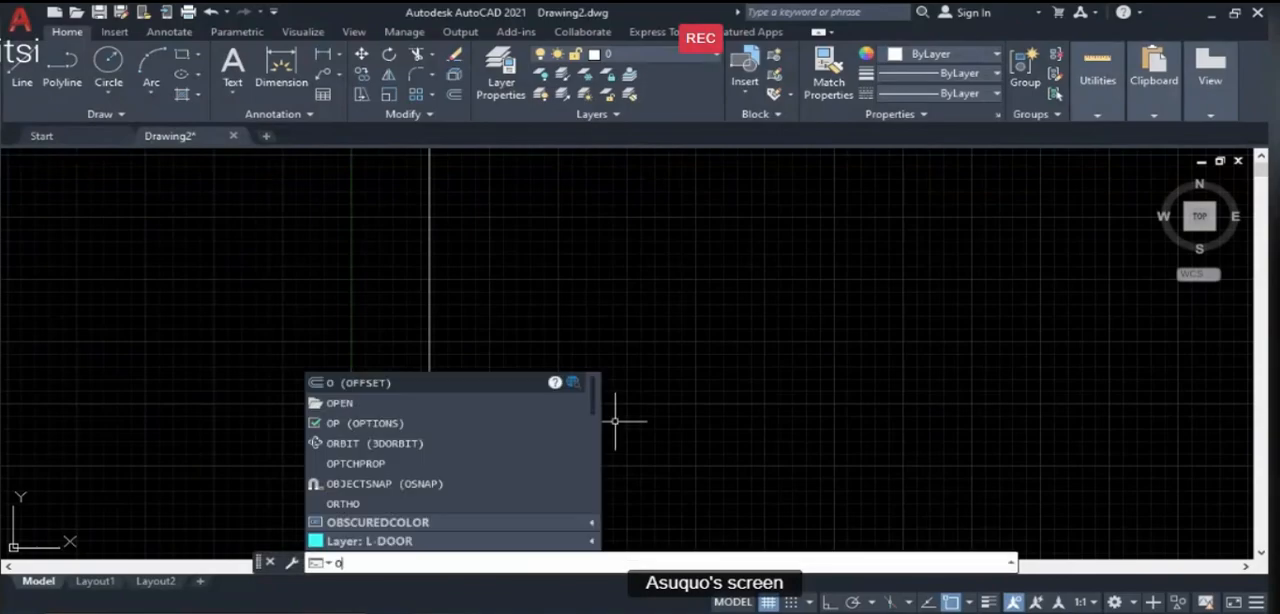
key(Return)
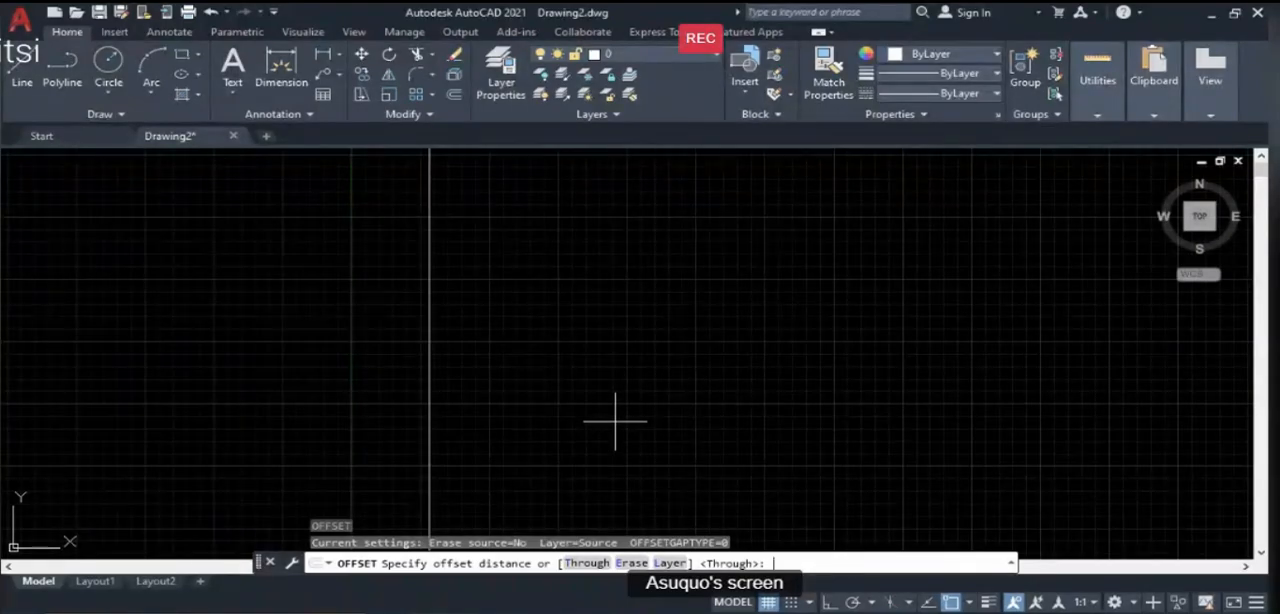
text(225)
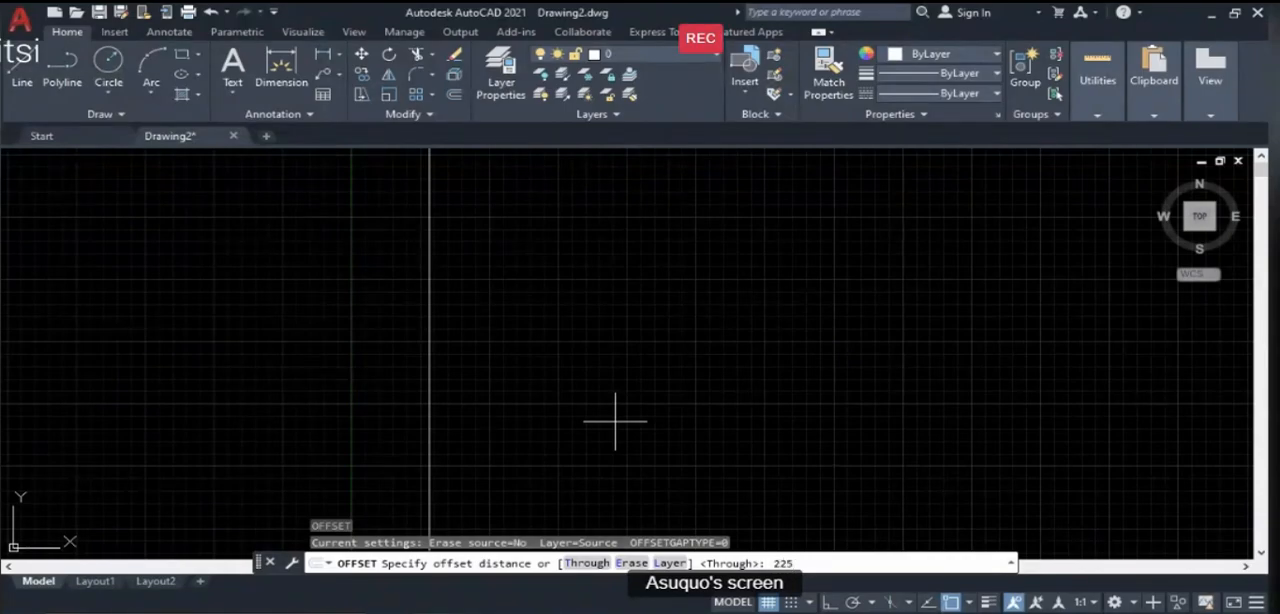
key(Return)
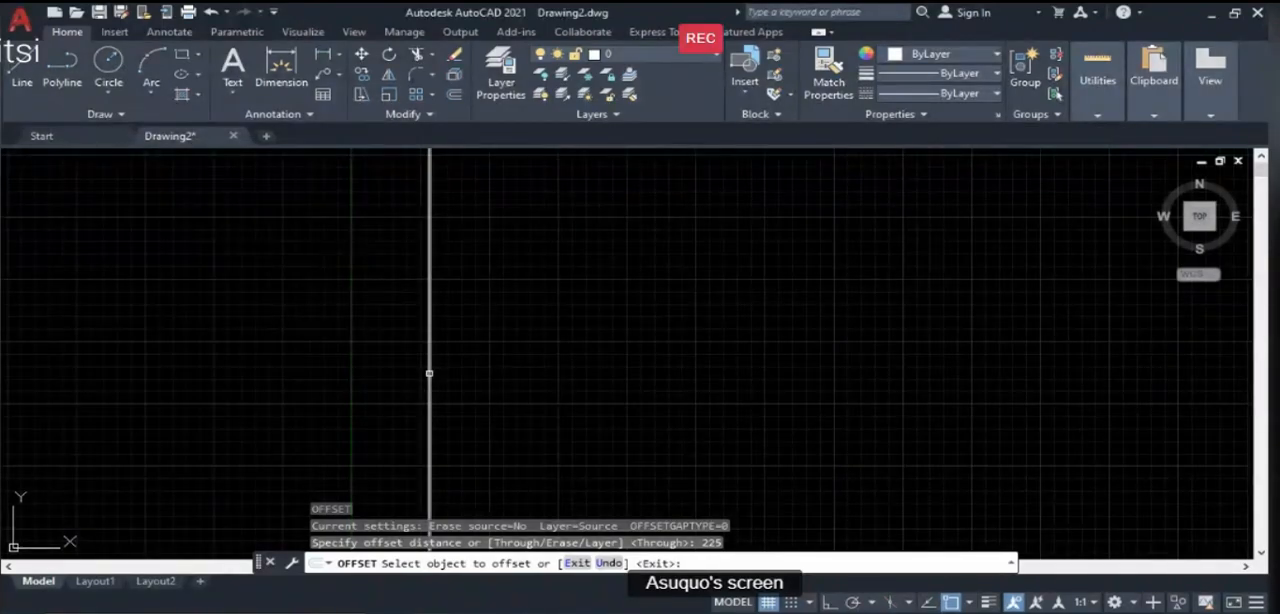
click(429, 373)
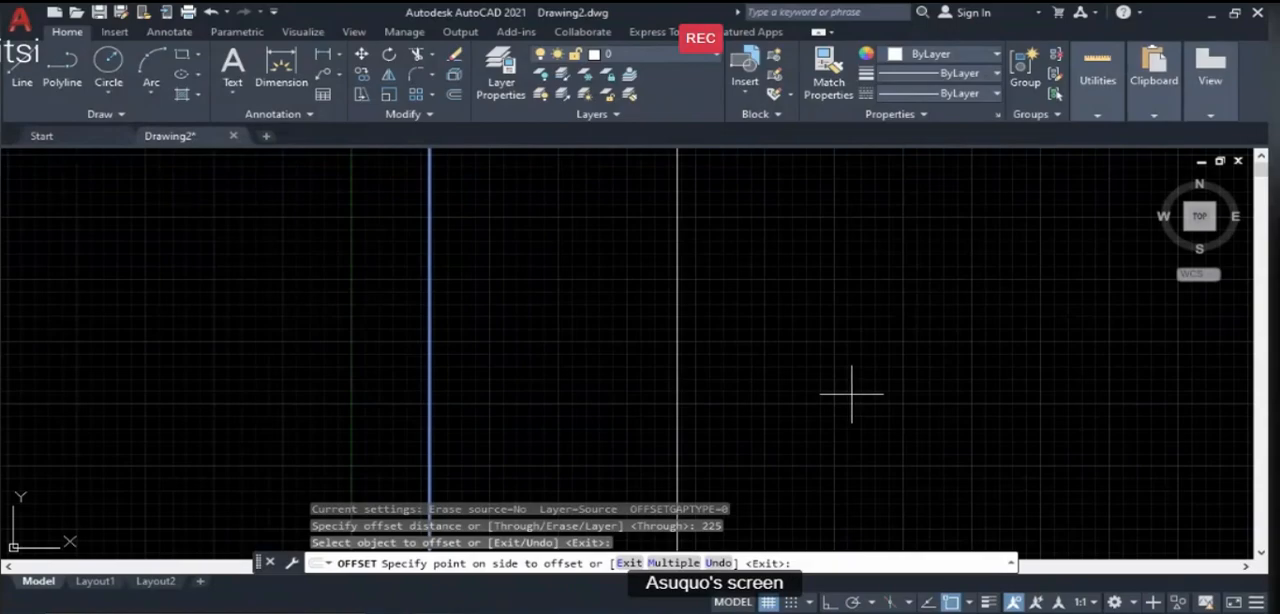
click(889, 395)
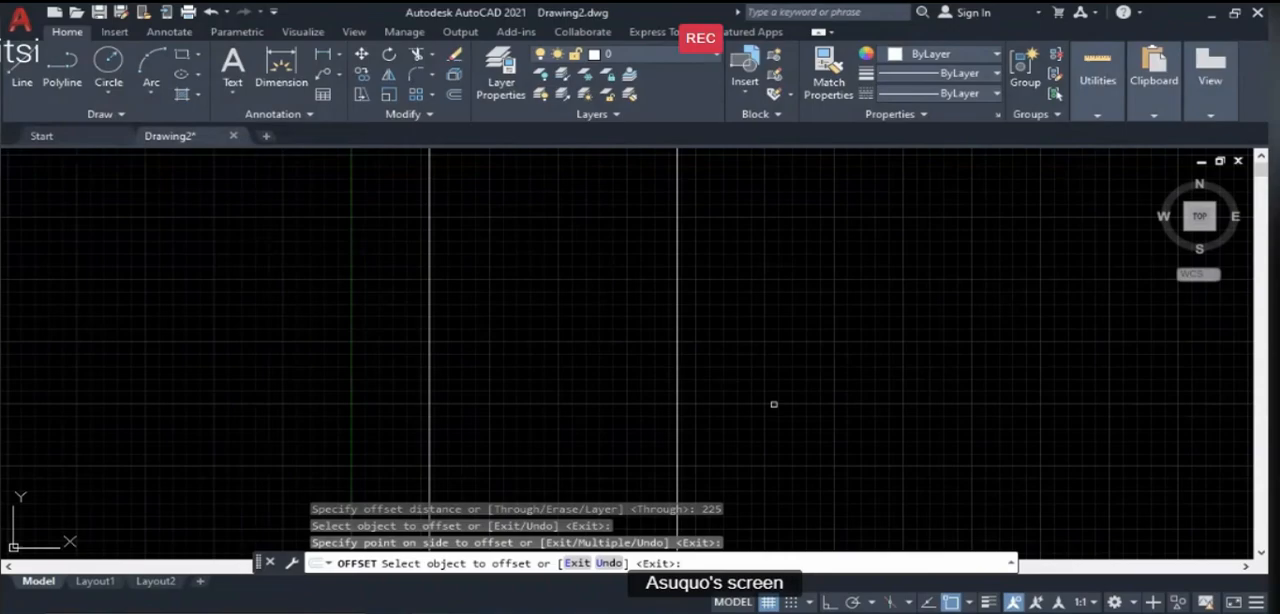
key(Return)
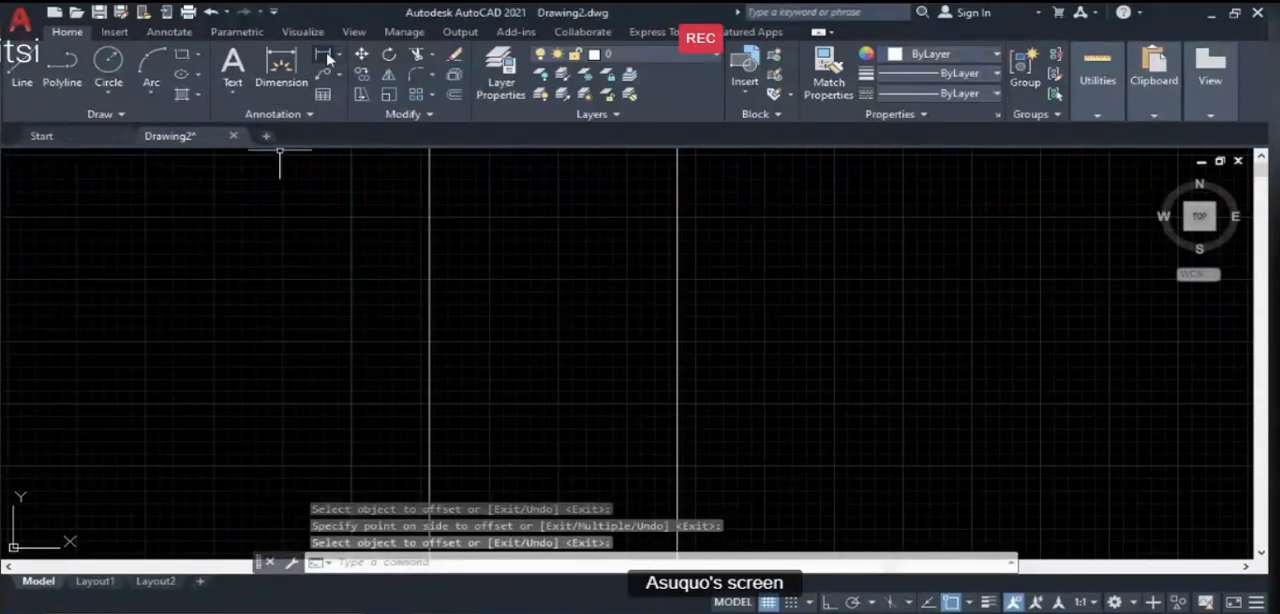
- Try to place a linear dimension between the two vertical construction lines, picking one point on each line
click(326, 56)
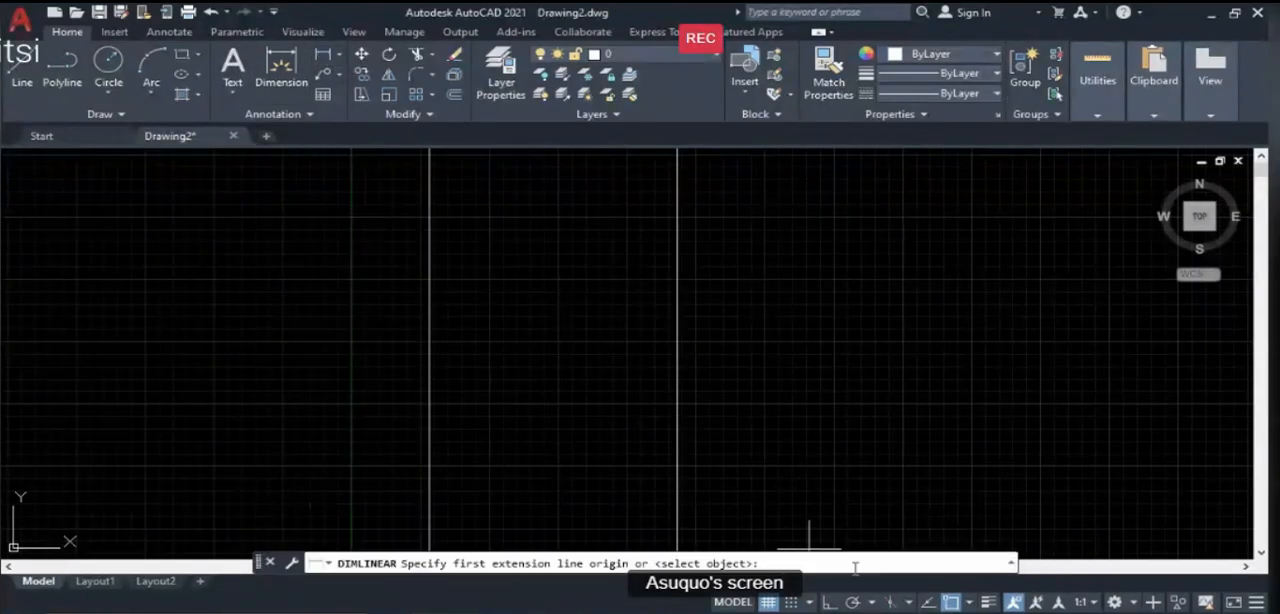
click(326, 62)
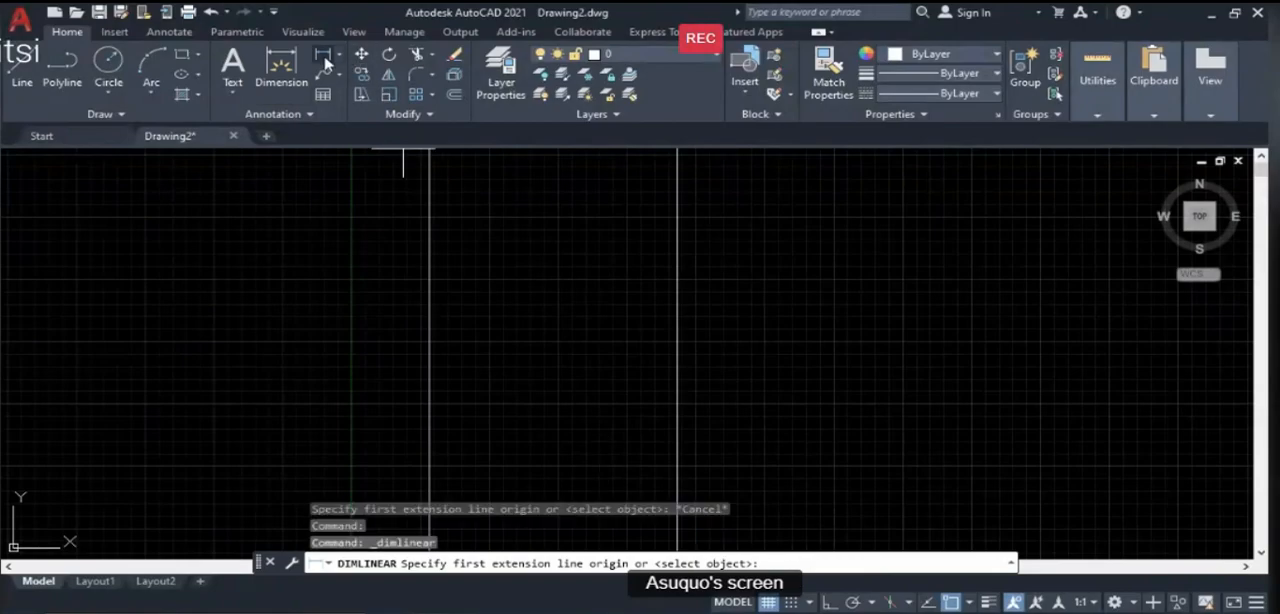
click(430, 404)
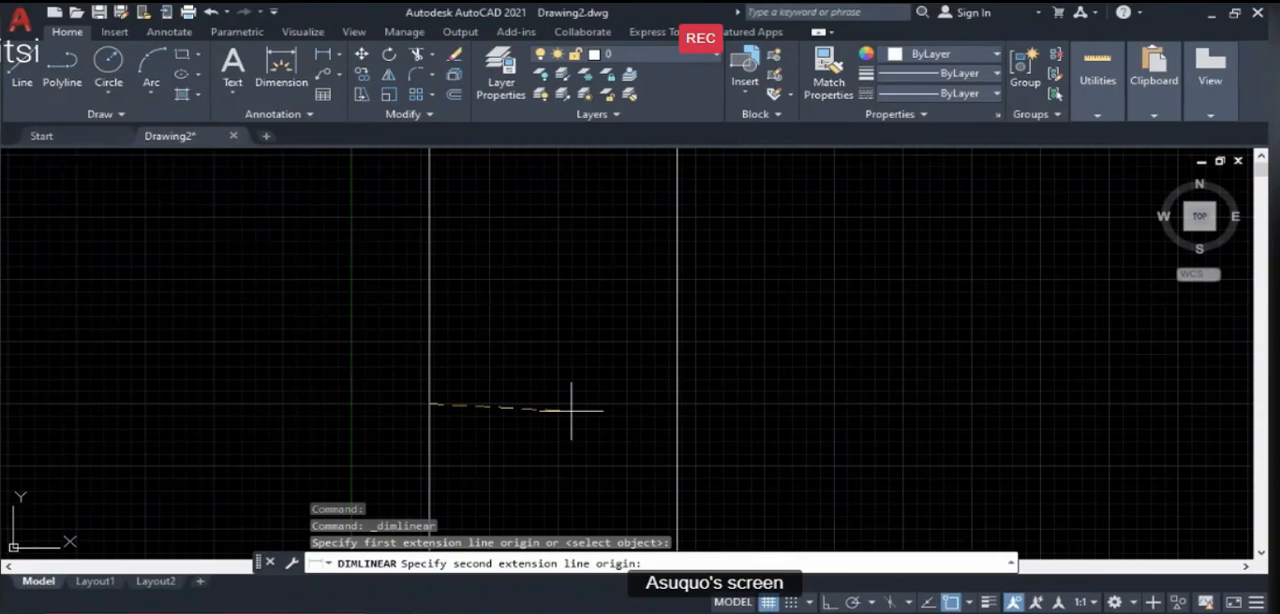
click(678, 404)
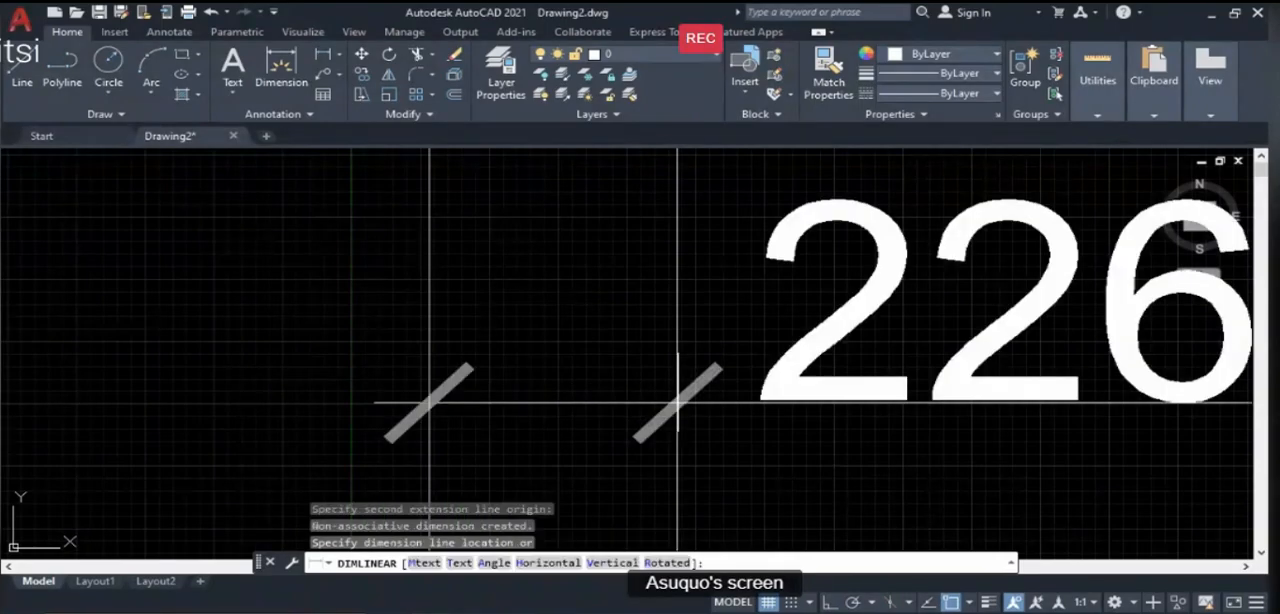
scroll(678, 404, down, 5)
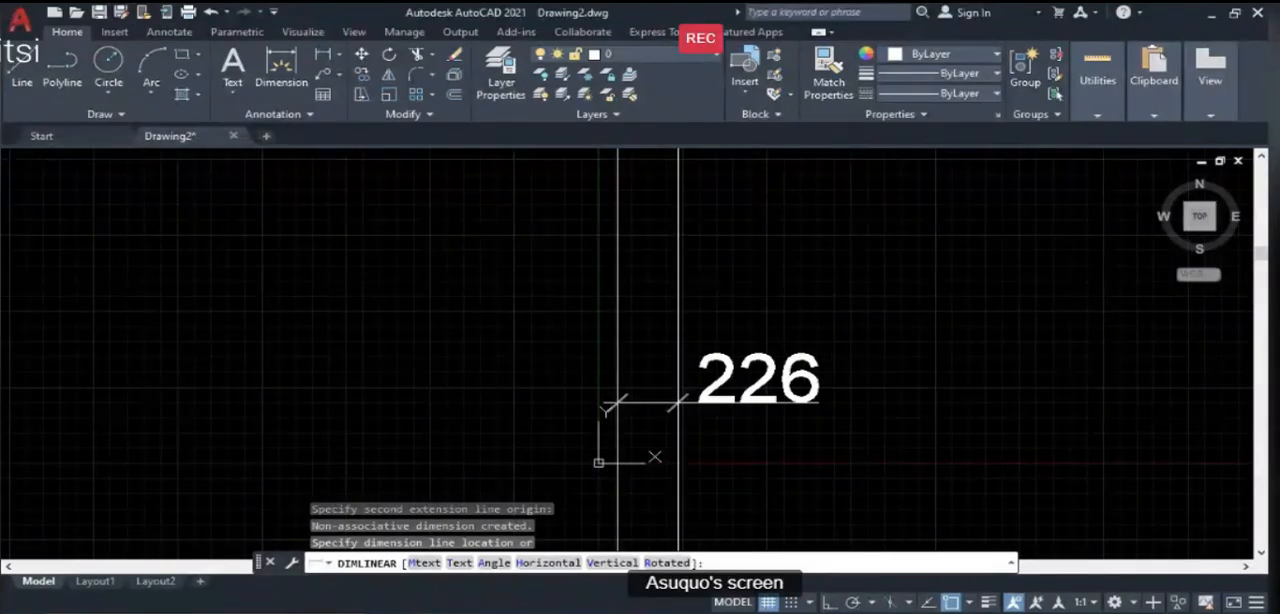
key(Escape)
- Draw a horizontal construction line (XLINE) with Ortho mode on, crossing both vertical construction lines
scroll(704, 406, up, 4)
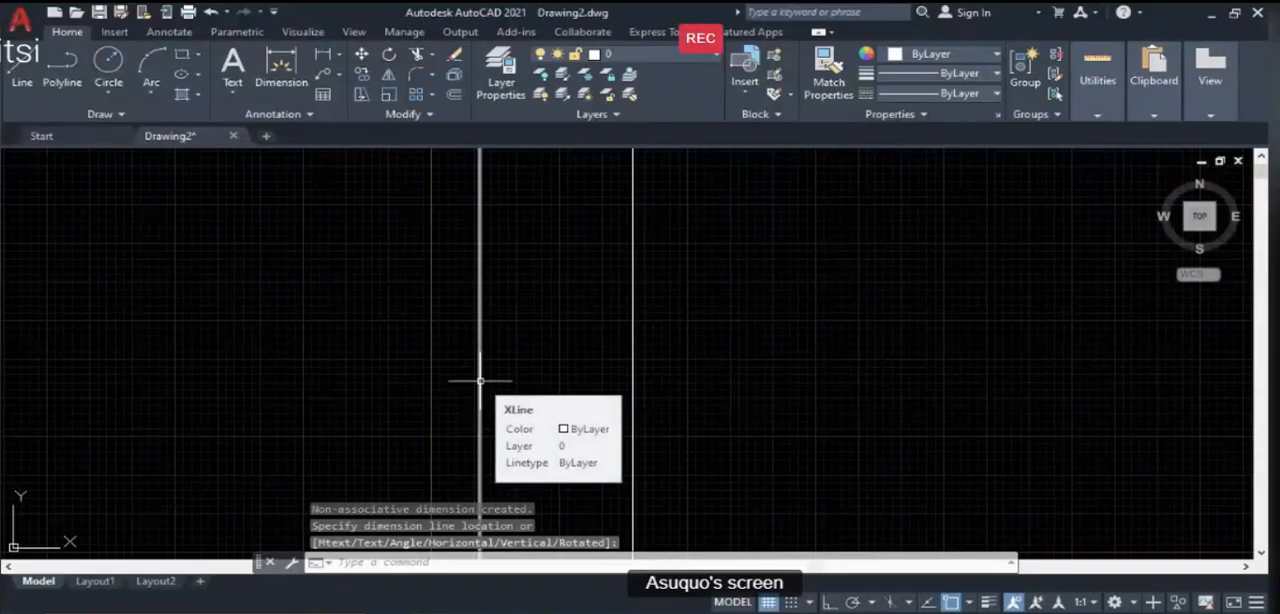
text(x)
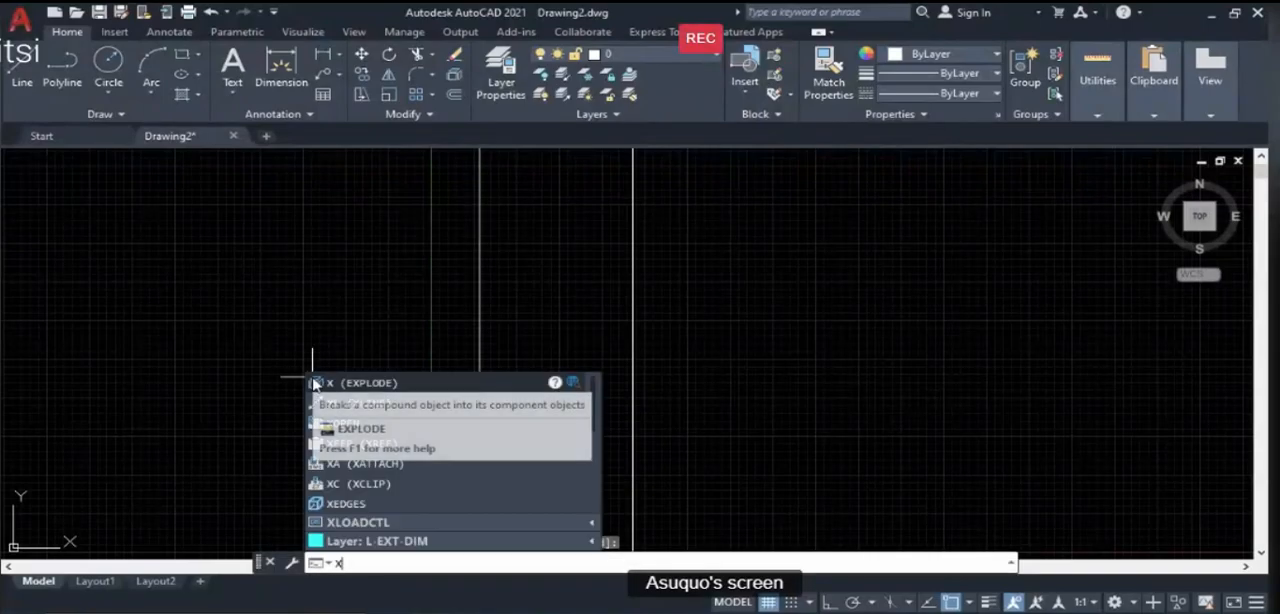
text(l)
key(Return)
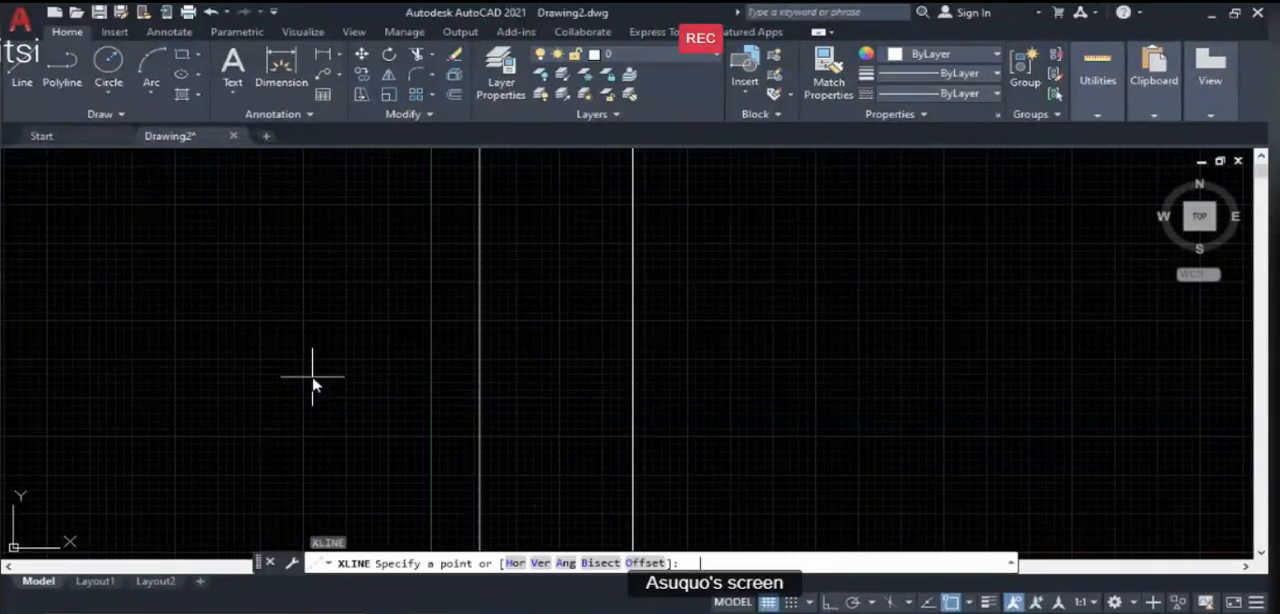
click(424, 426)
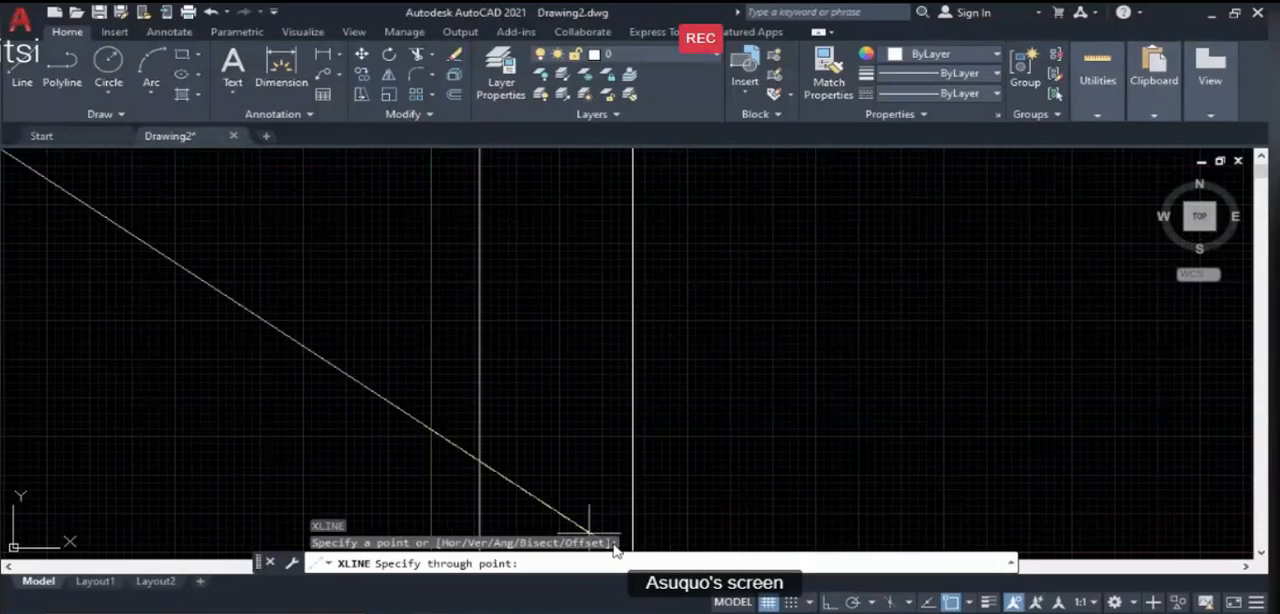
key(F8)
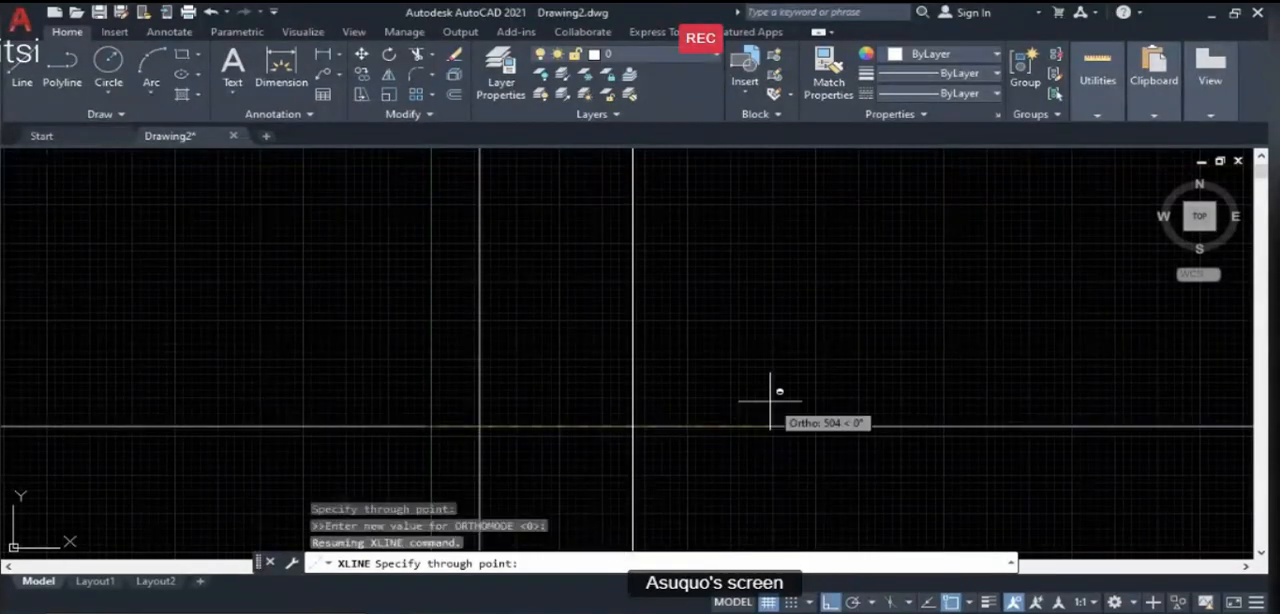
click(770, 402)
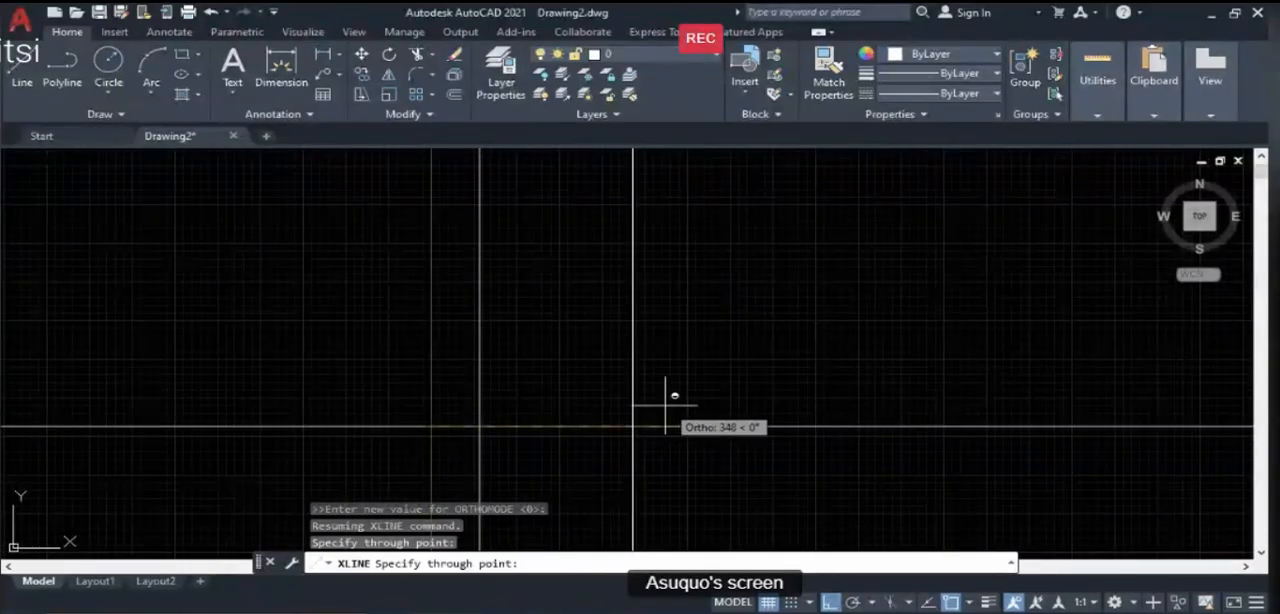
key(Return)
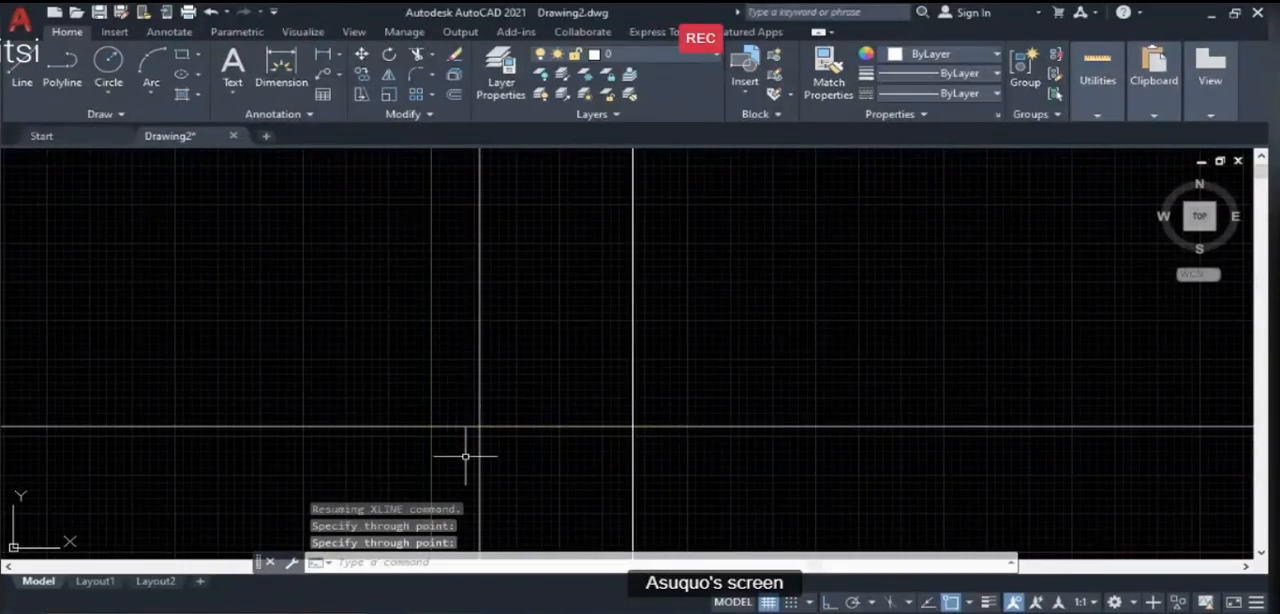
- Add a linear dimension between the two intersections of the vertical lines with the horizontal line, placed just above it
click(323, 56)
click(480, 427)
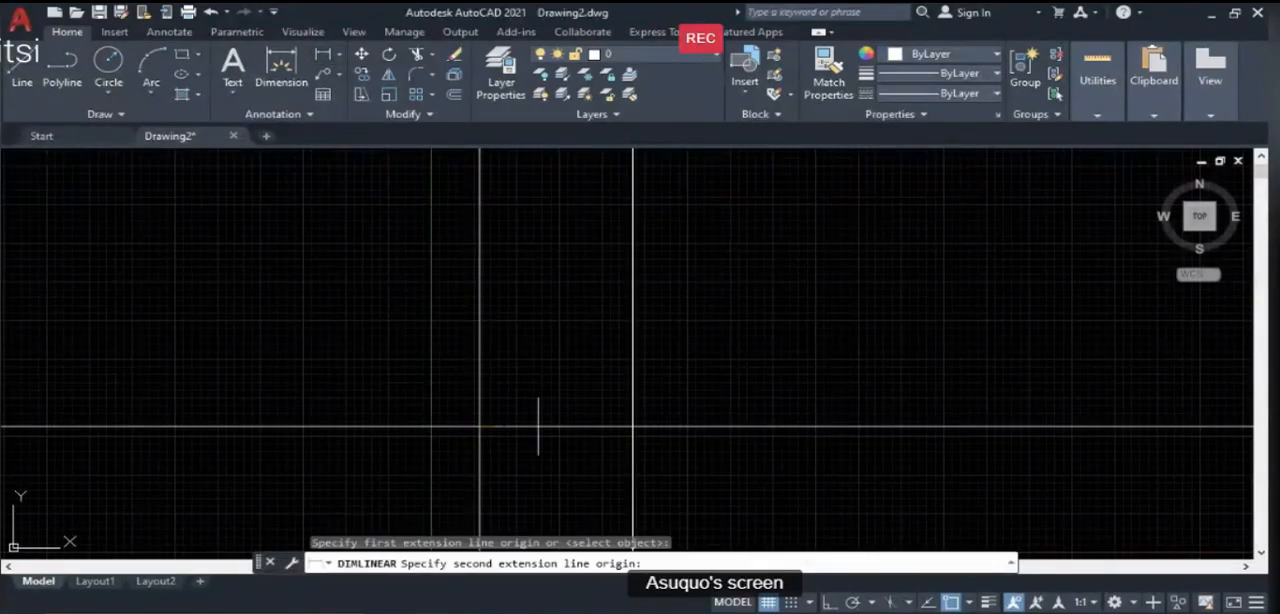
click(632, 427)
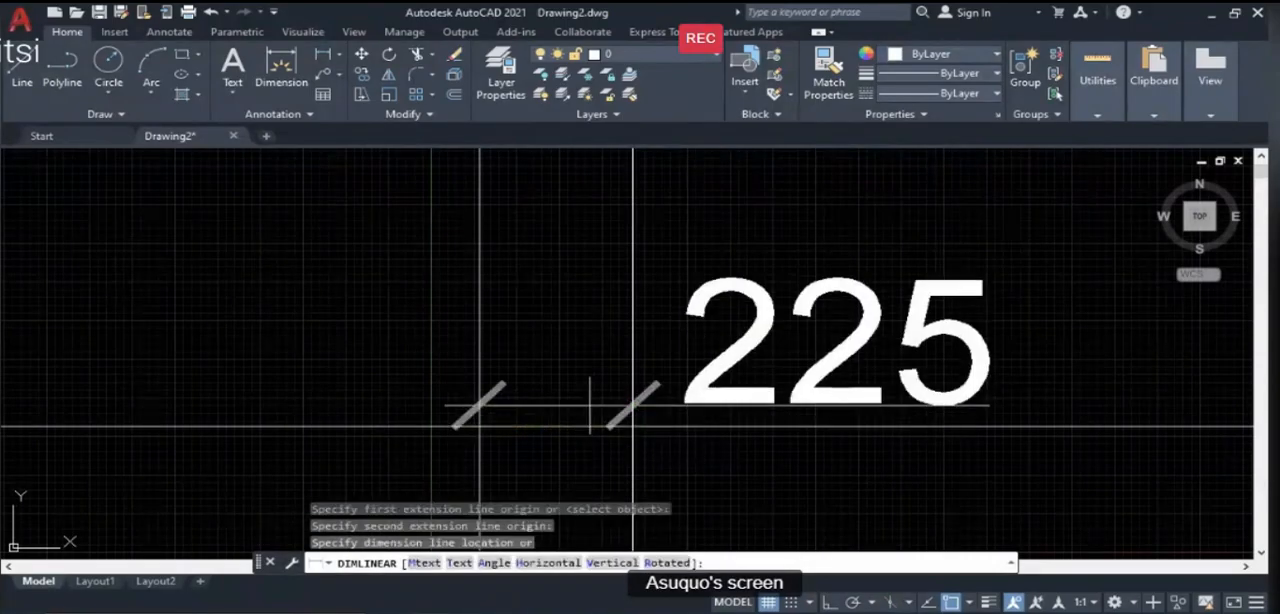
click(585, 395)
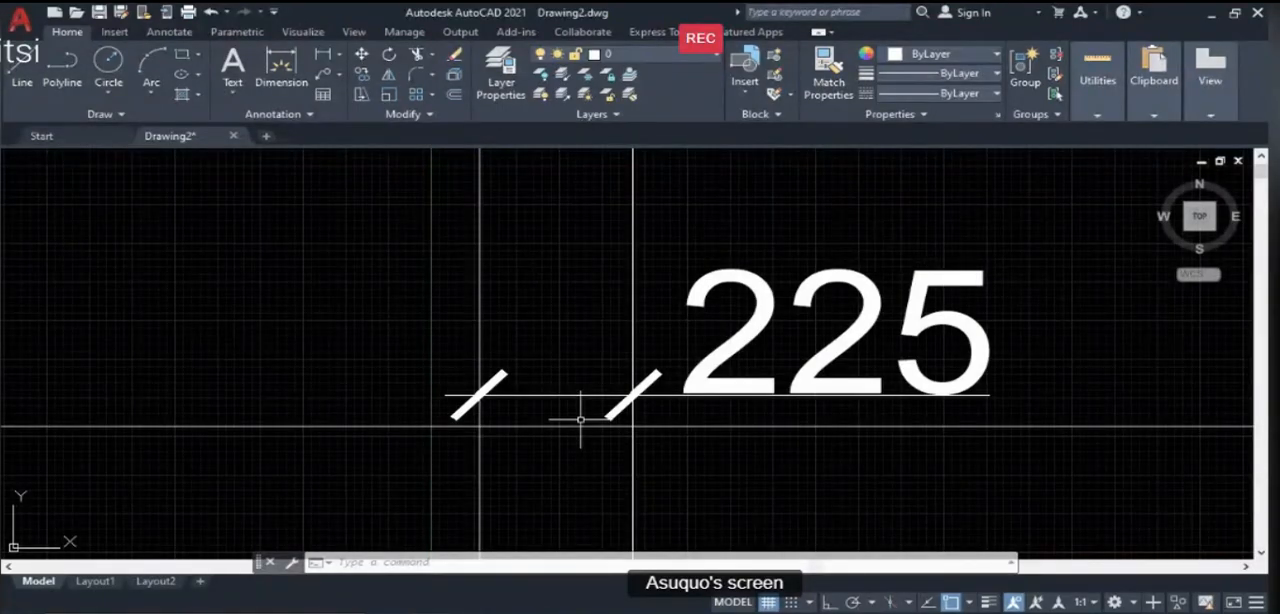
- Erase the linear dimension between the two vertical construction lines
text(e)
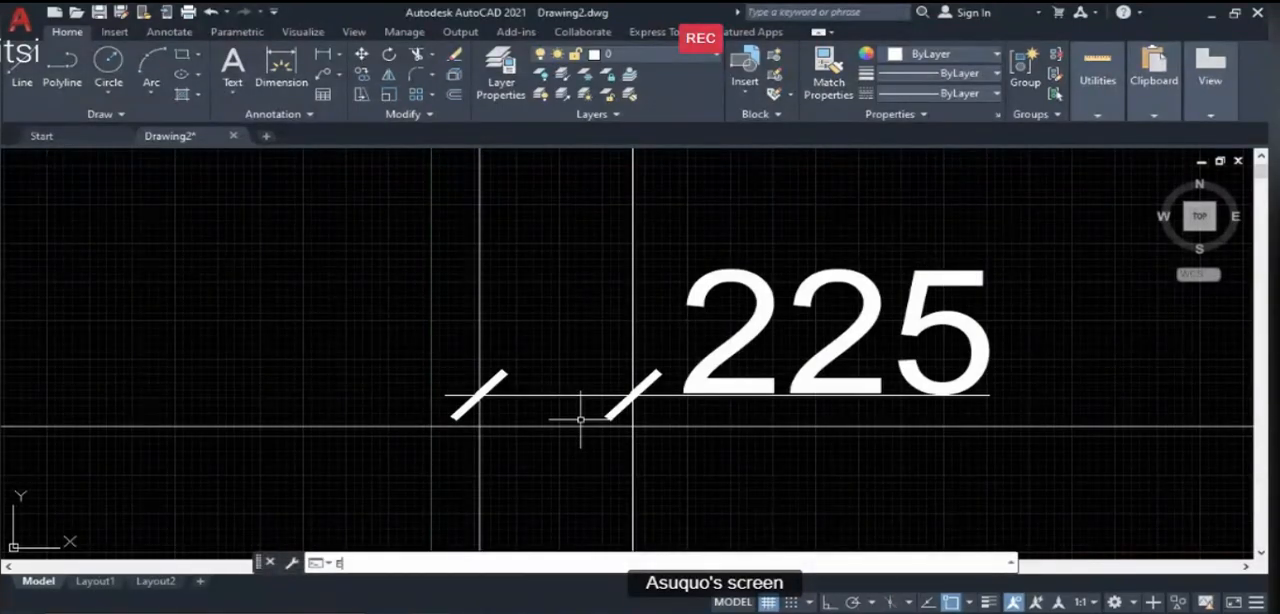
key(Return)
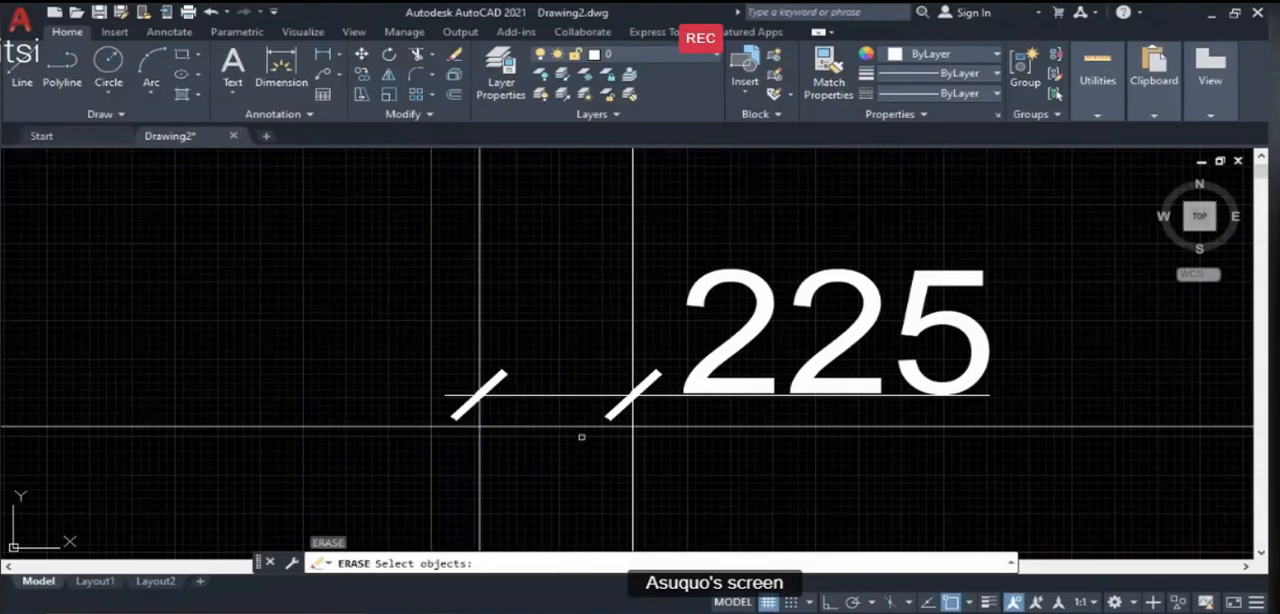
click(694, 393)
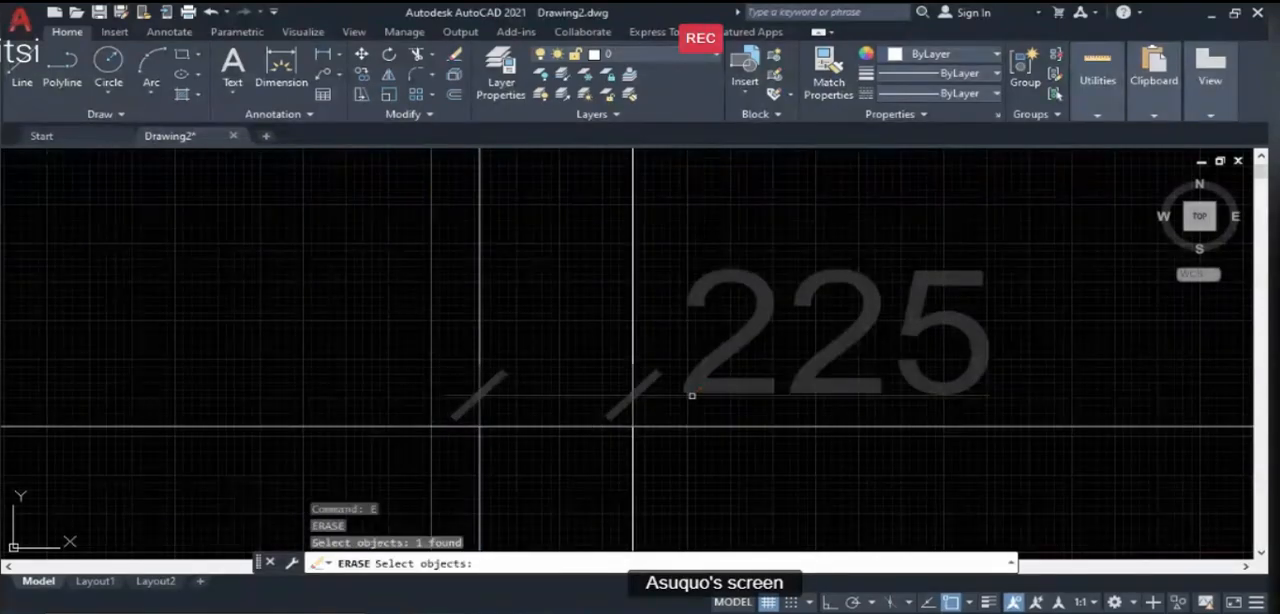
key(Return)
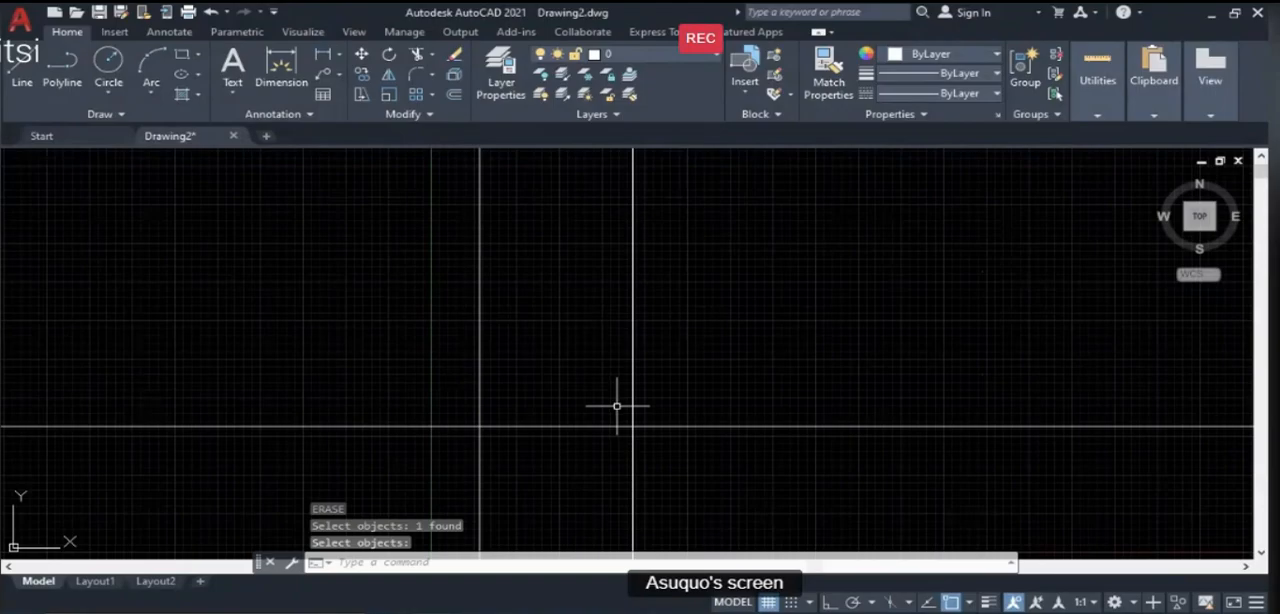
scroll(368, 390, down, 13)
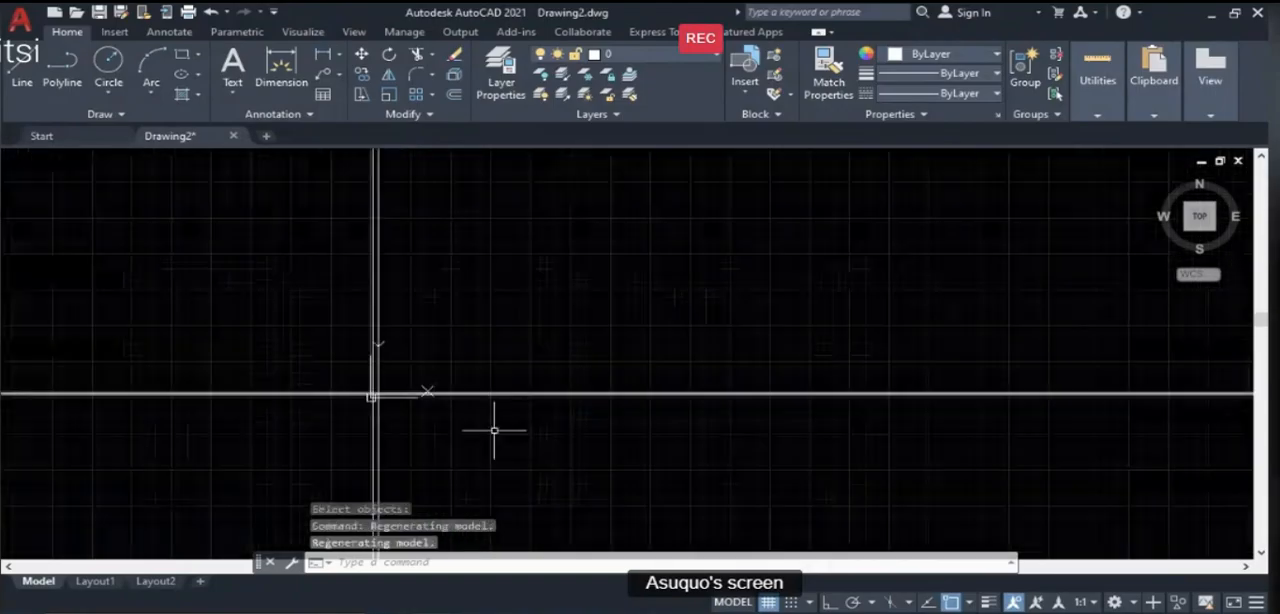
scroll(354, 380, up, 8)
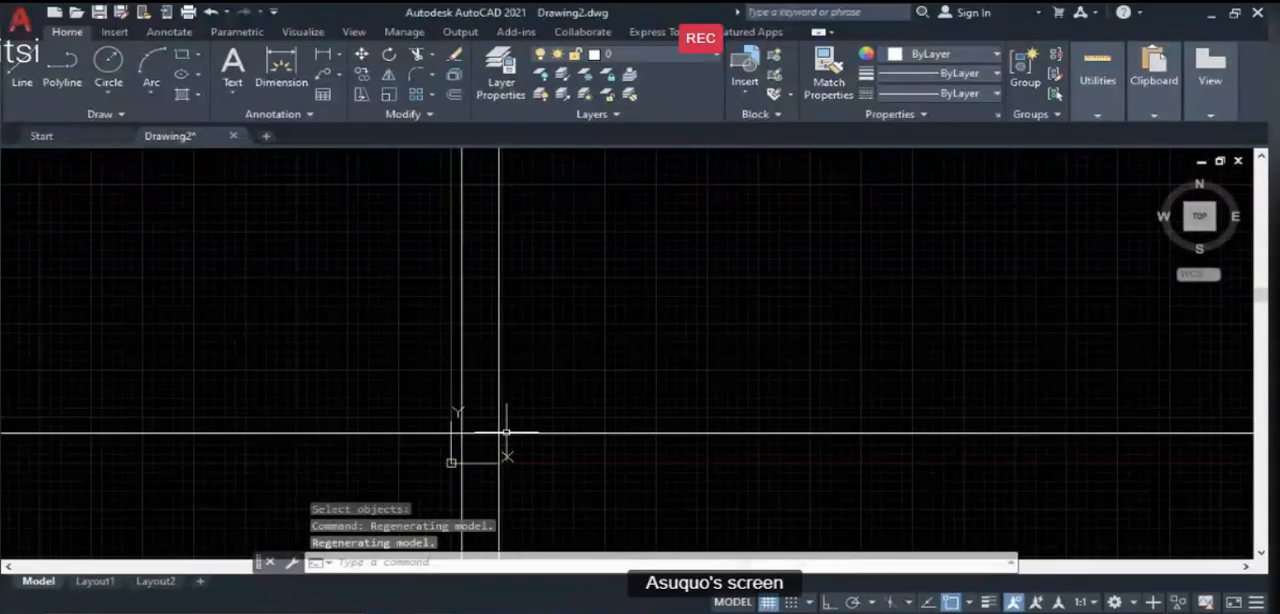
scroll(450, 445, down, 9)
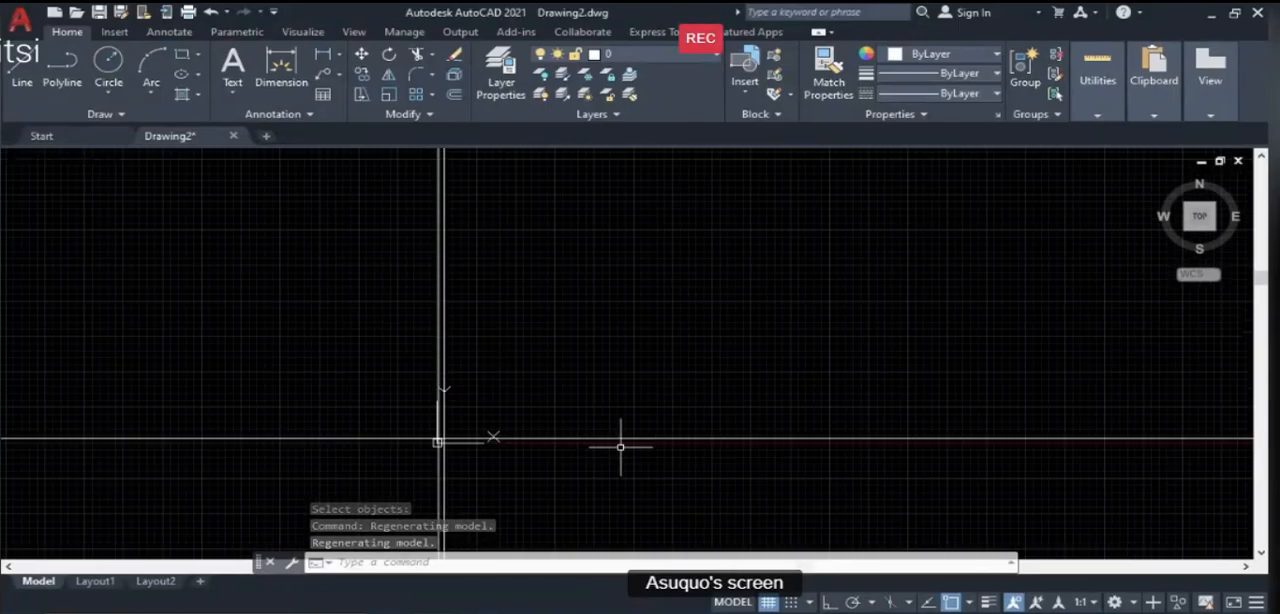
scroll(542, 438, up, 4)
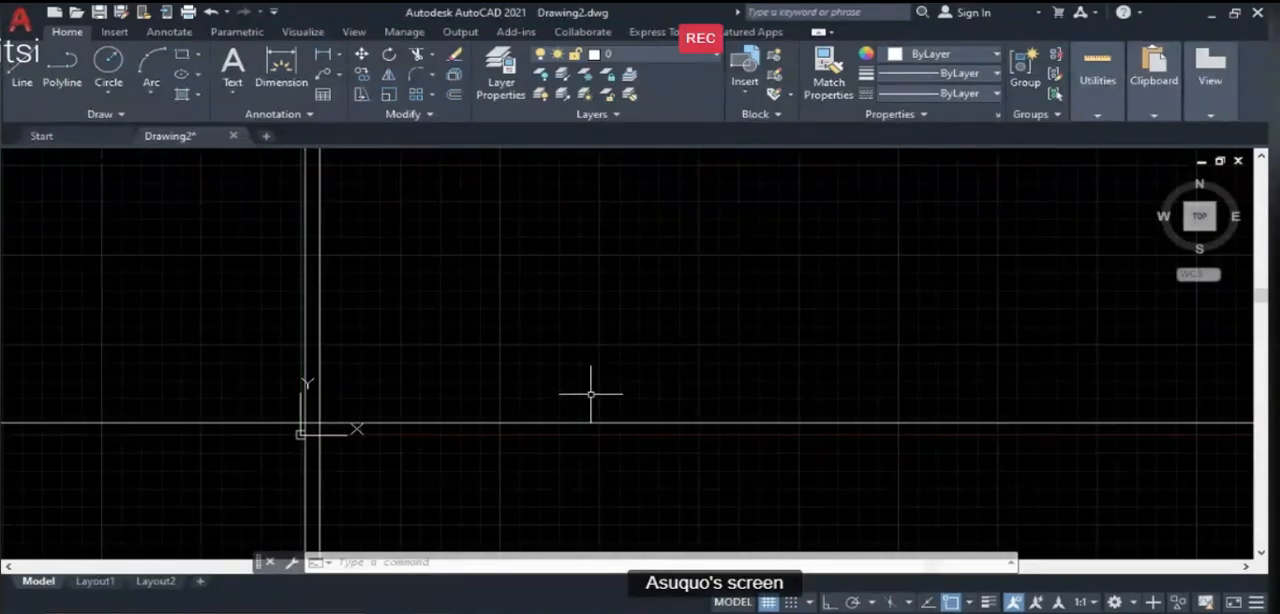
scroll(700, 378, down, 2)
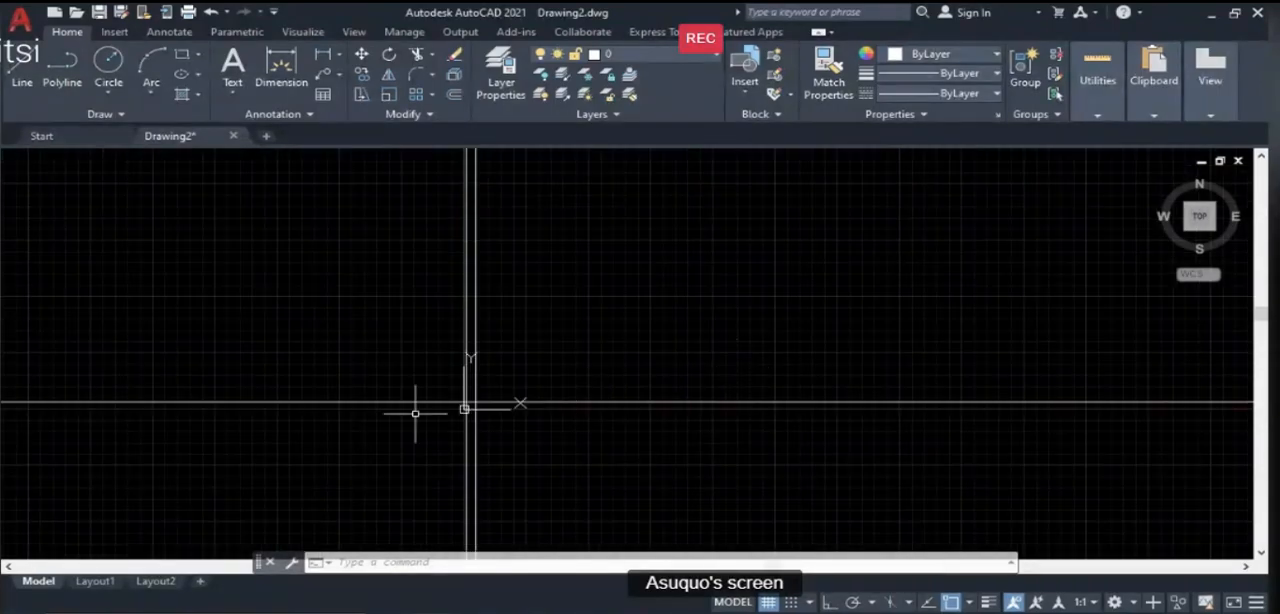
scroll(505, 406, up, 2)
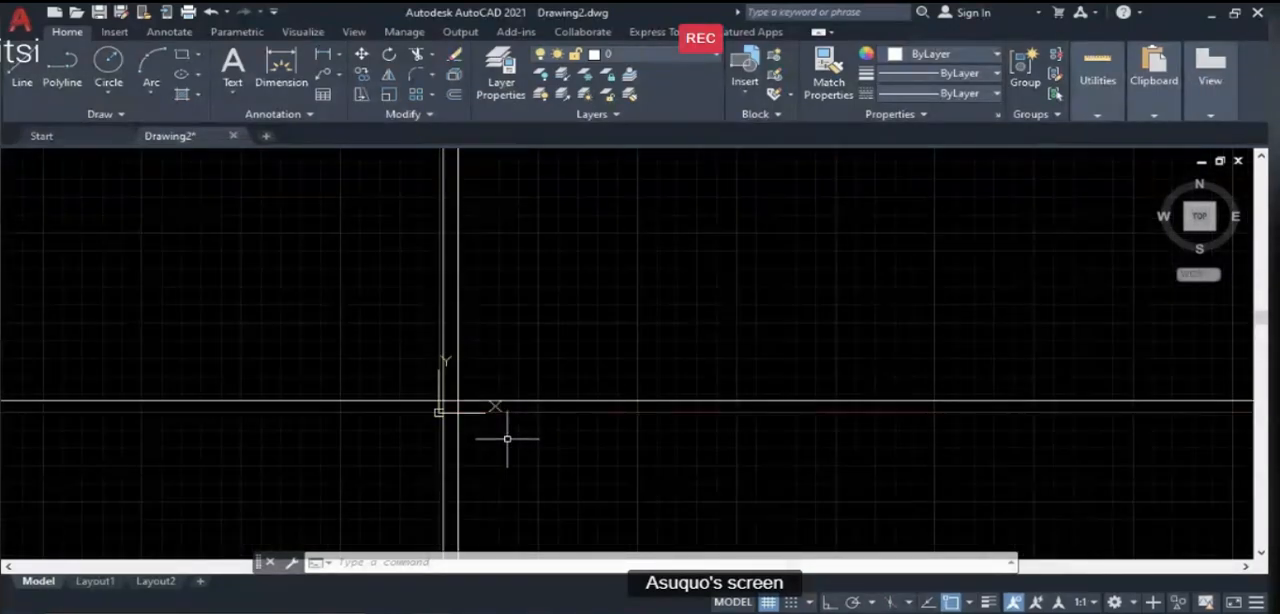
- Offset the horizontal construction line upward by 225 to form the second wall face
text(o)
key(Return)
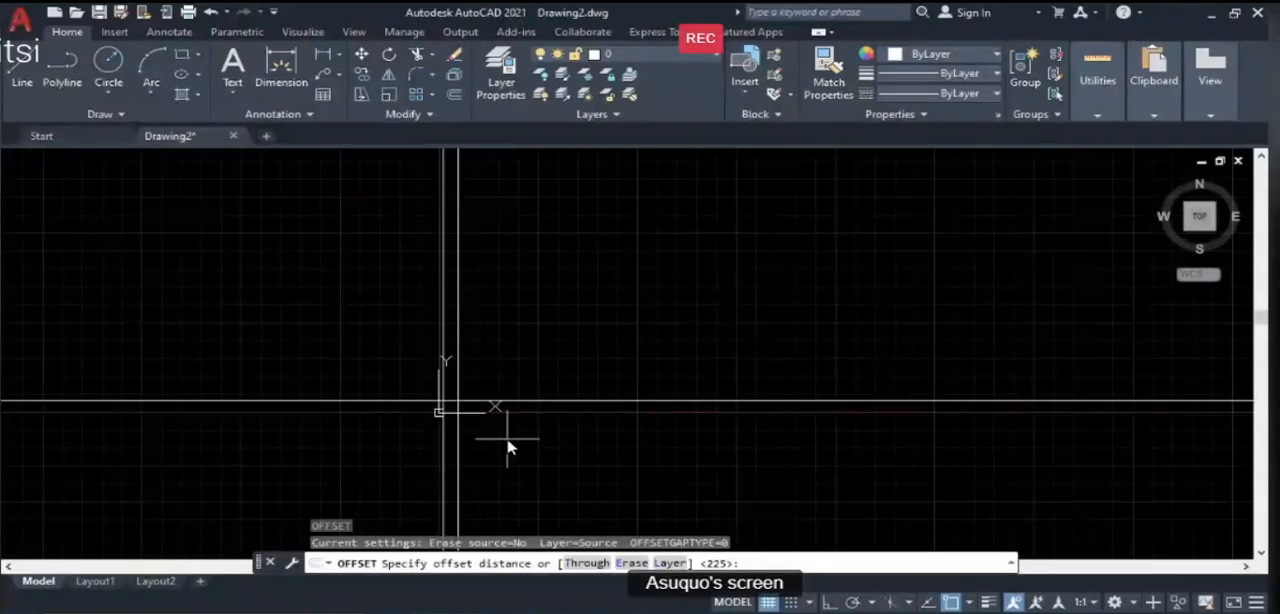
key(Return)
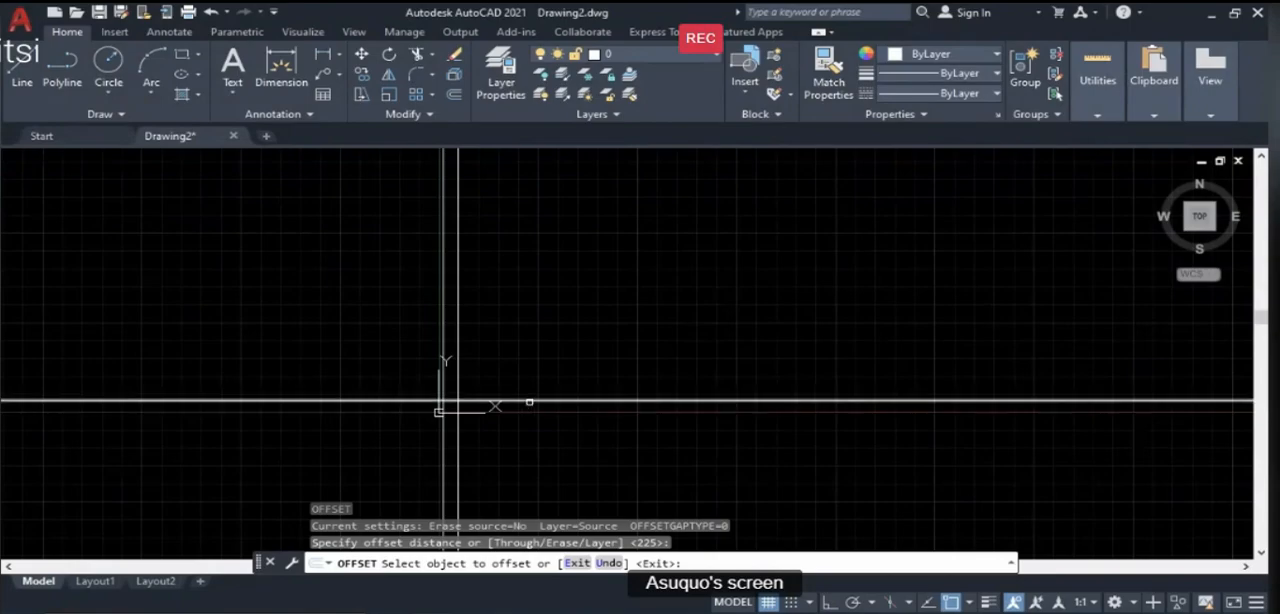
click(529, 402)
click(552, 342)
scroll(447, 437, down, 2)
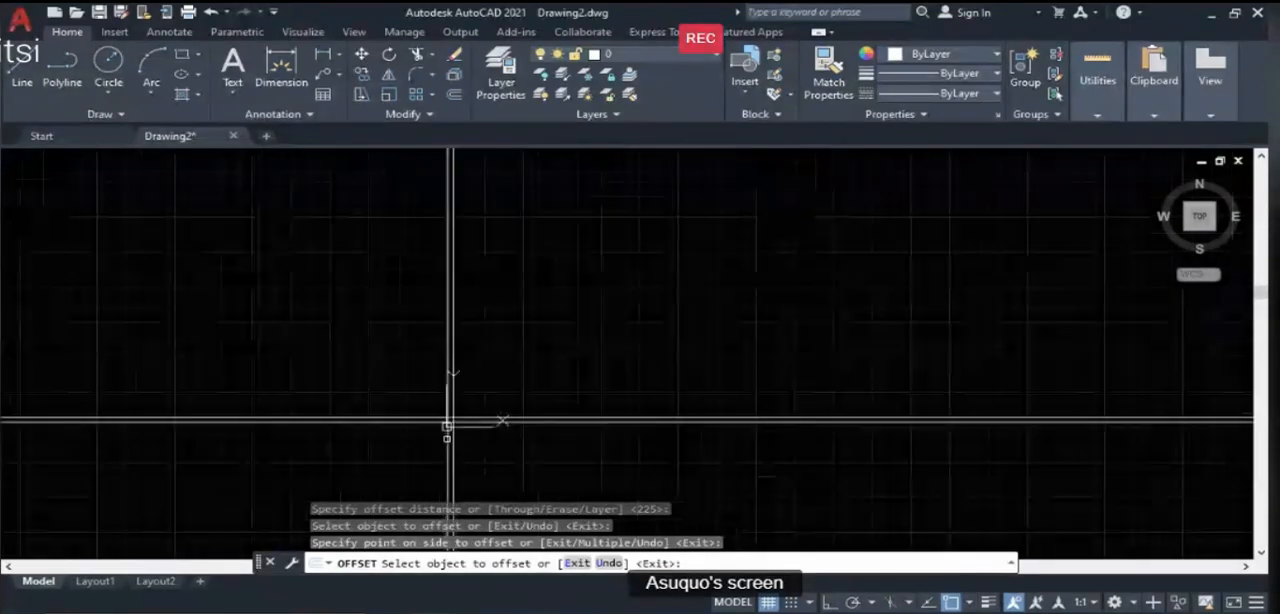
scroll(447, 438, down, 3)
scroll(609, 350, up, 4)
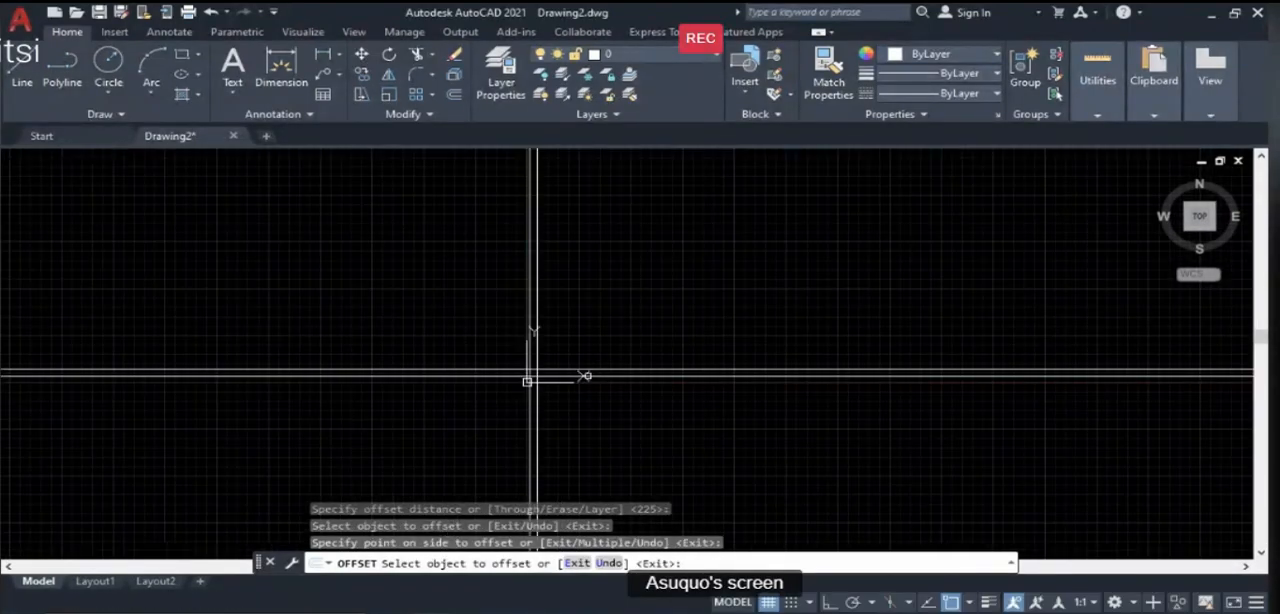
key(Return)
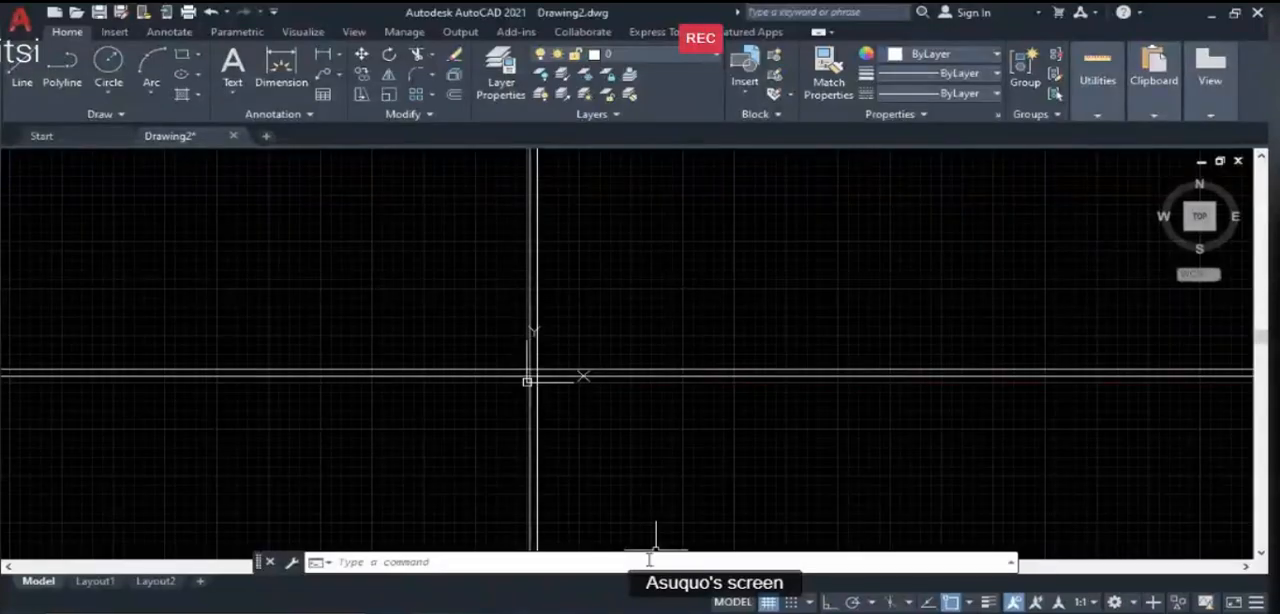
- Try to offset the lower horizontal construction line upward by 5995
text(o)
key(Return)
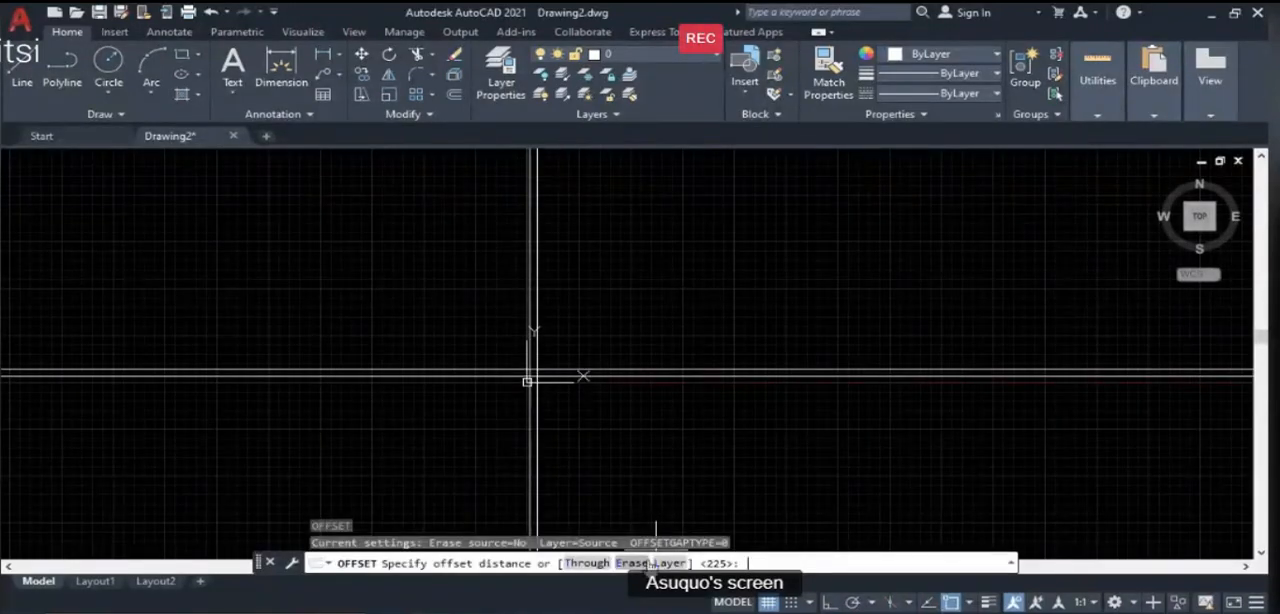
text(5995)
key(Return)
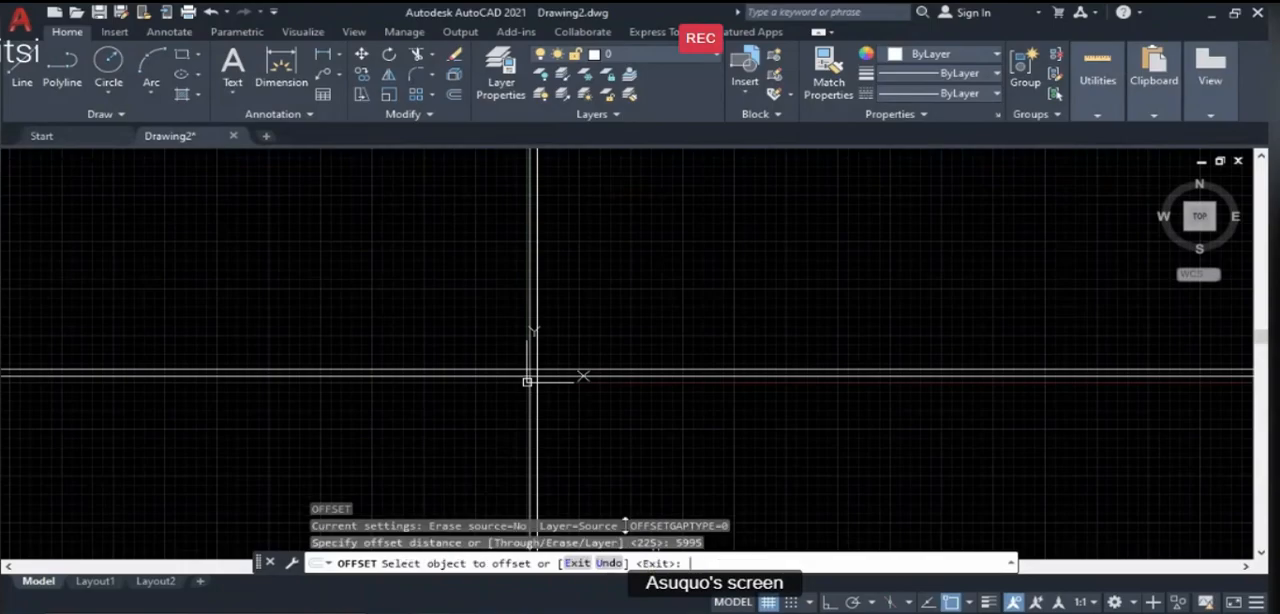
click(527, 380)
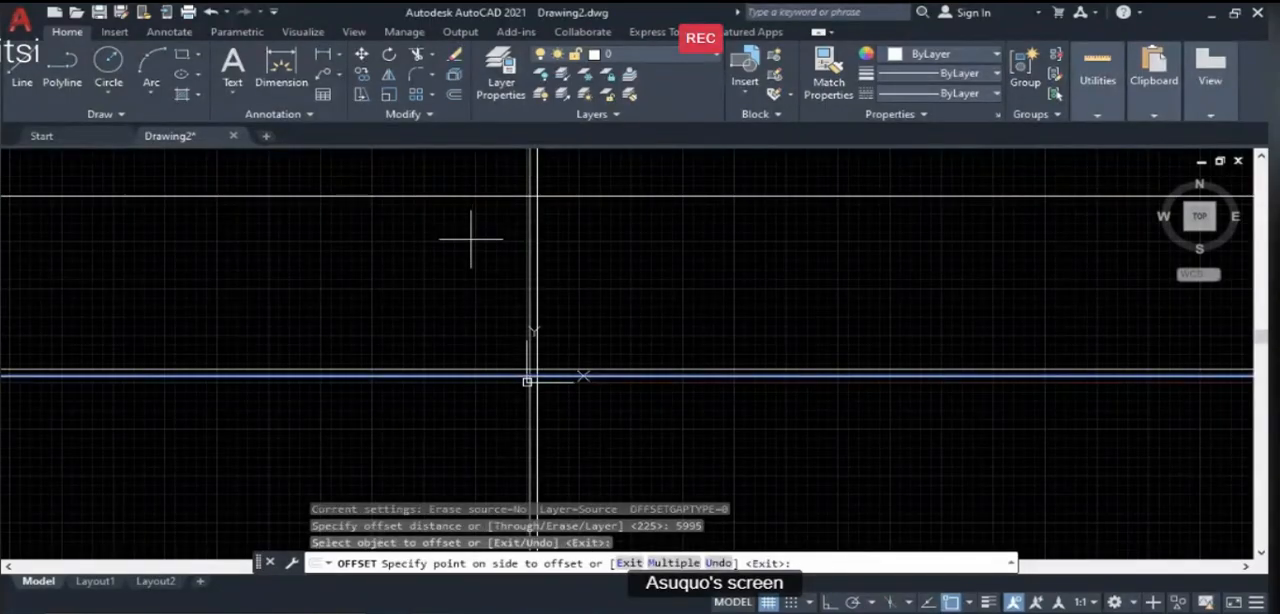
key(Return)
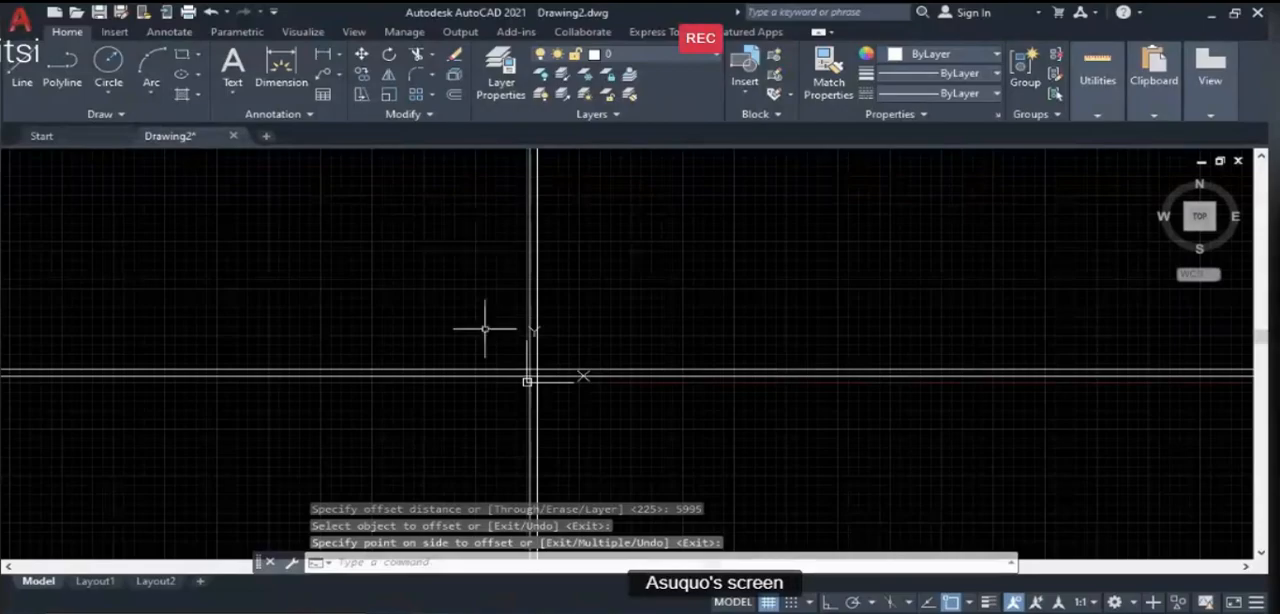
- Offset the lower horizontal construction line upward by 5995
scroll(471, 443, down, 2)
text(o)
key(Return)
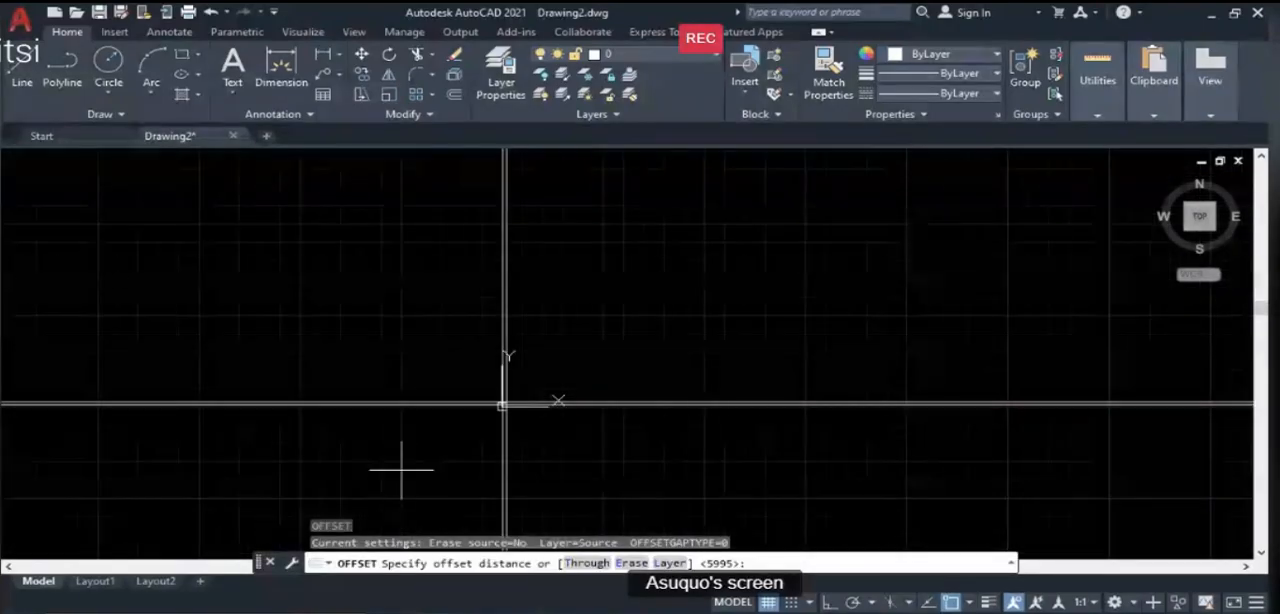
key(Return)
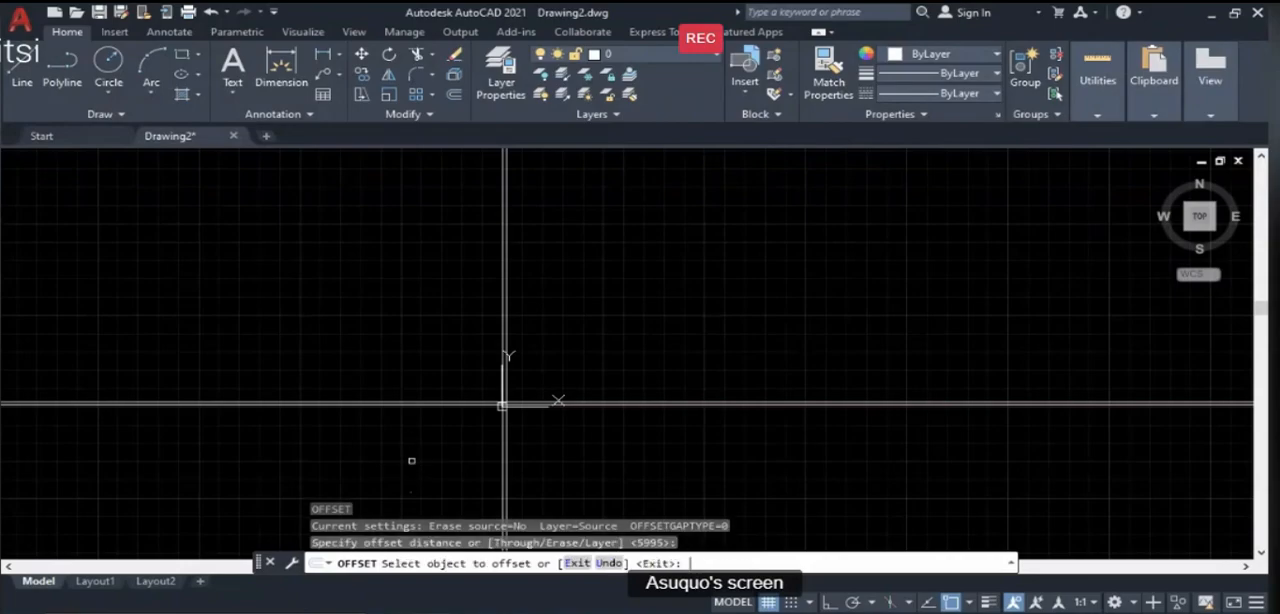
scroll(451, 405, up, 3)
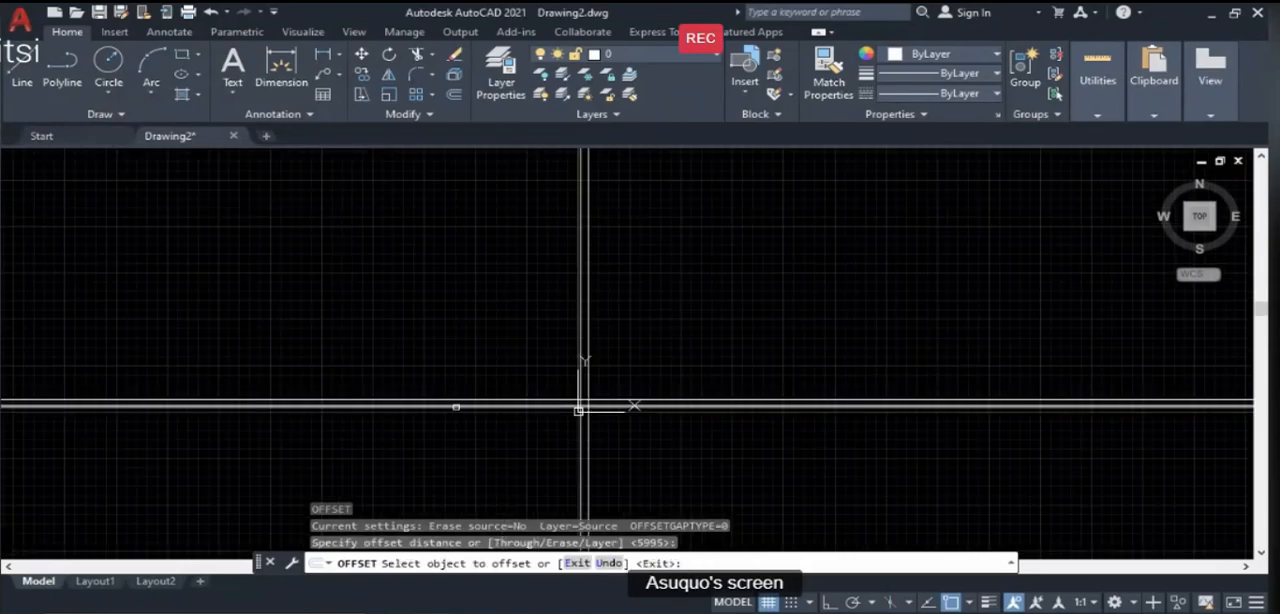
click(454, 408)
click(513, 244)
scroll(492, 300, down, 2)
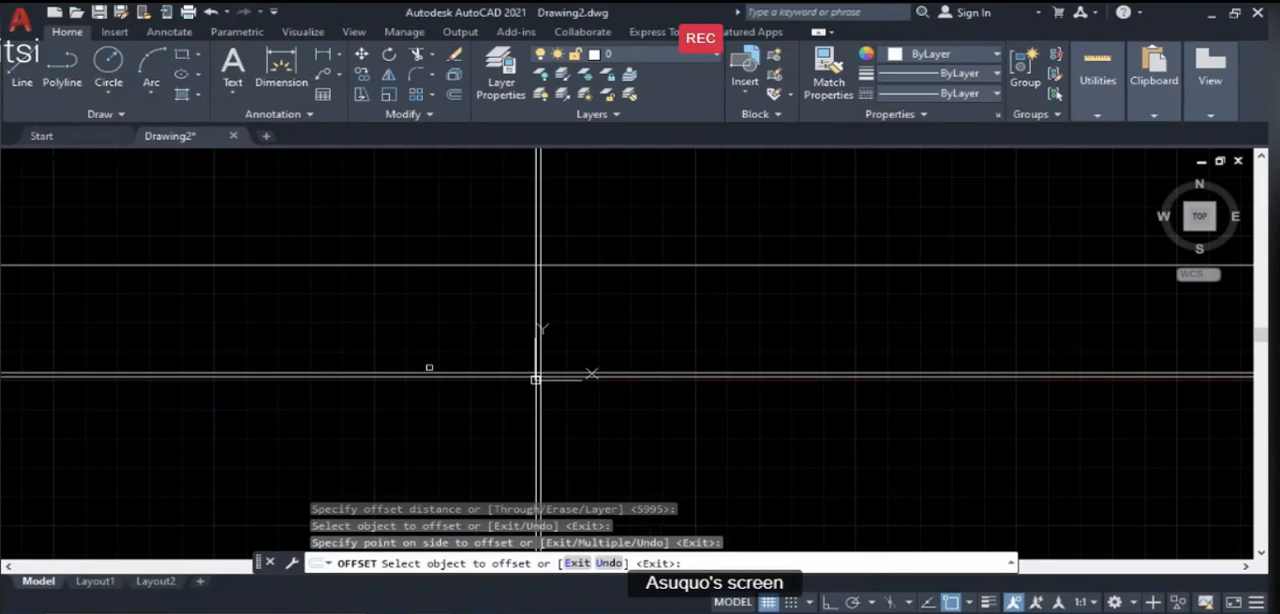
key(Return)
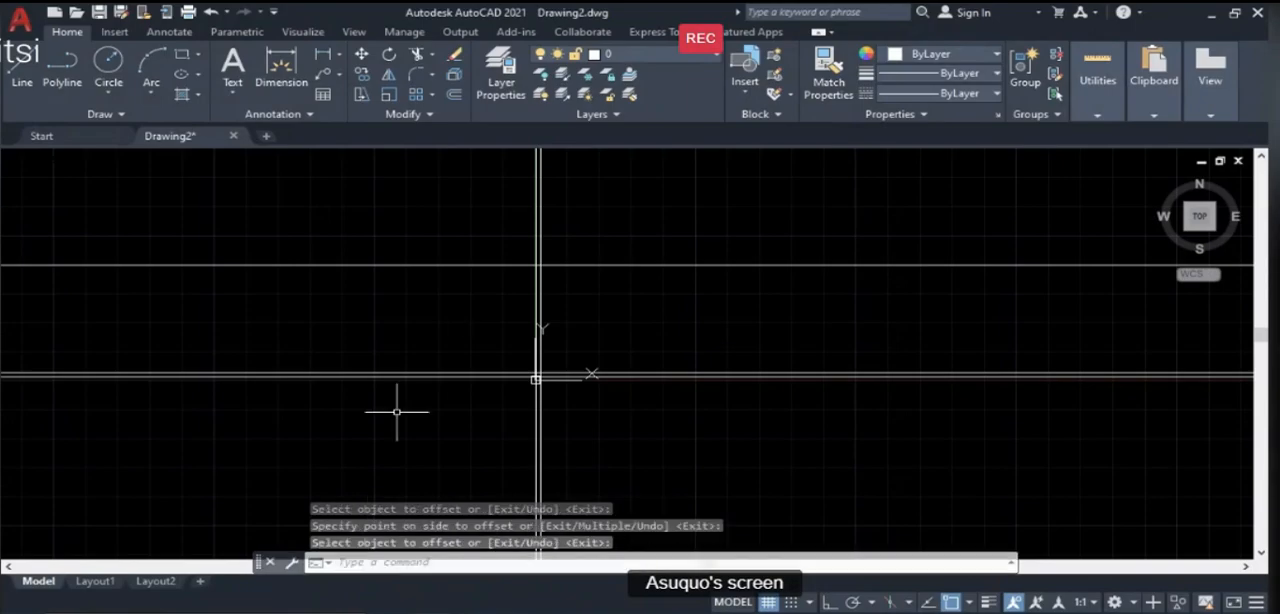
- Offset the left vertical construction line to the right by 4100
scroll(612, 335, up, 2)
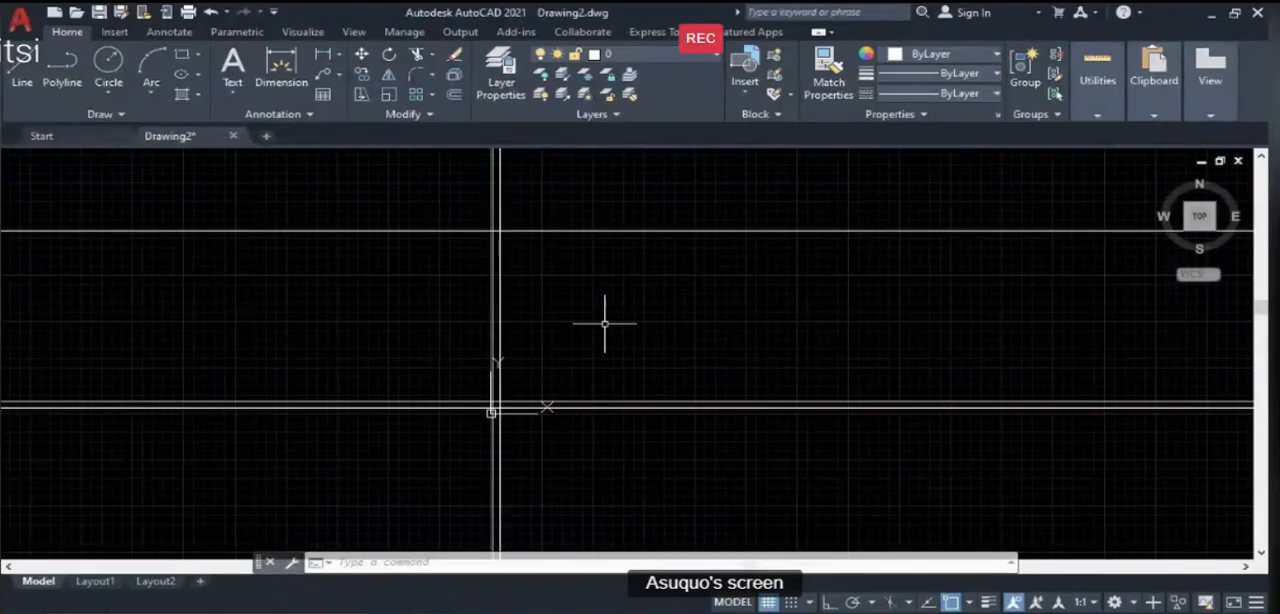
text(o)
key(Return)
text(4100)
key(Return)
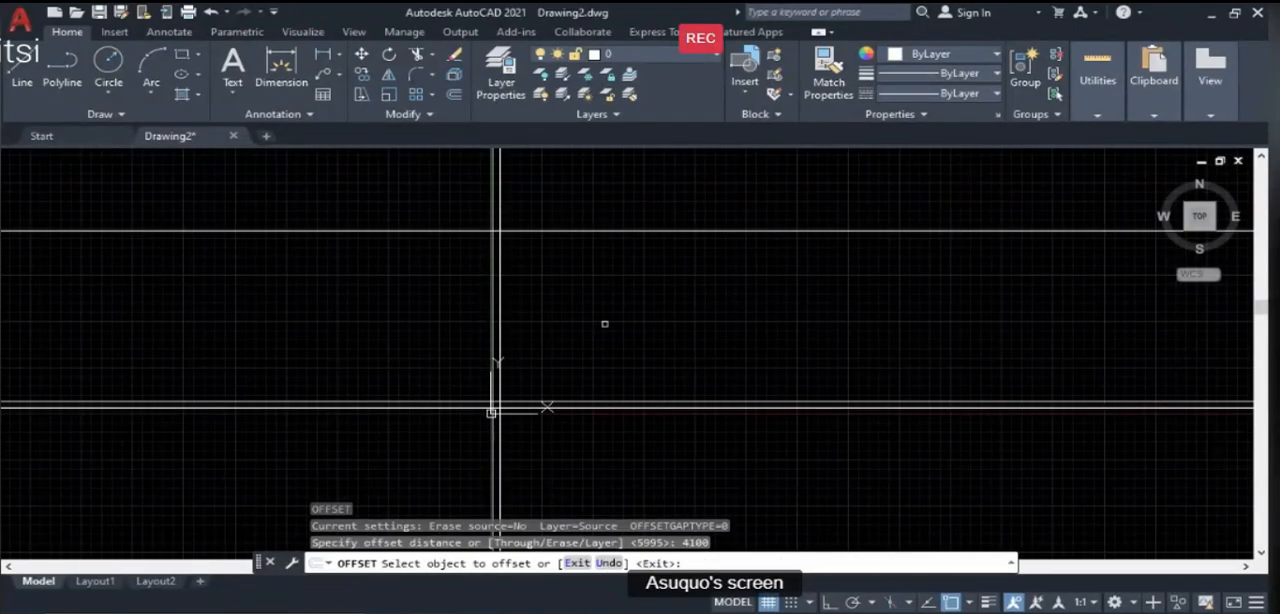
click(491, 222)
click(903, 248)
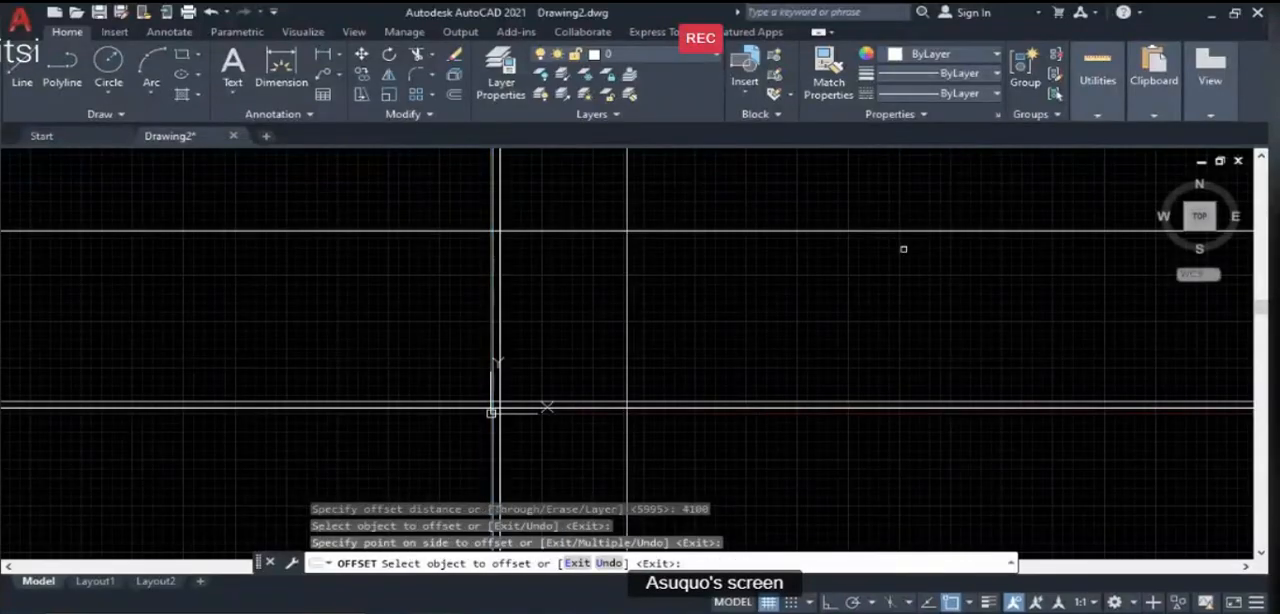
key(Return)
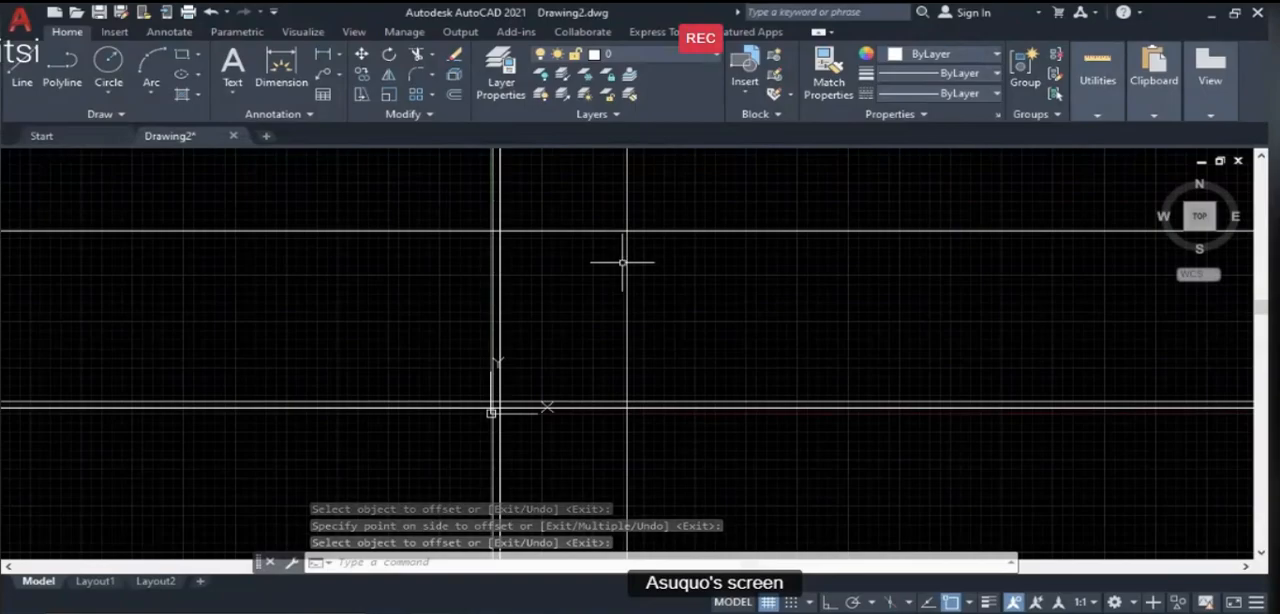
- Offset the uppermost horizontal construction line downward by 225 to form the inner face of the top wall
scroll(543, 396, up, 2)
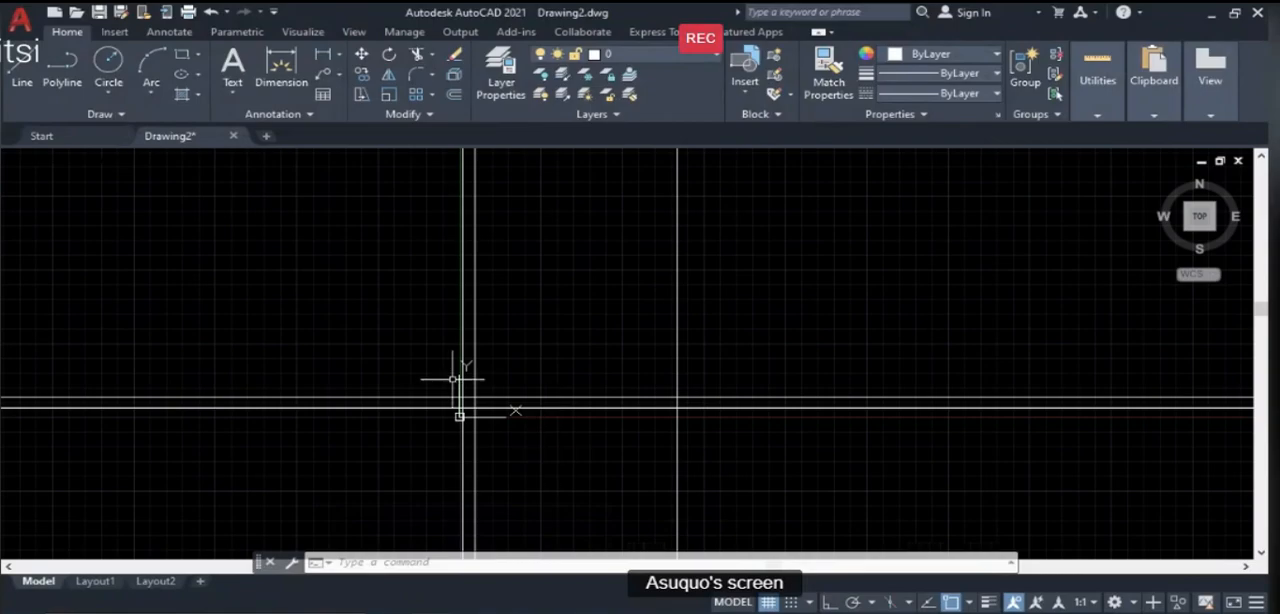
scroll(453, 379, down, 2)
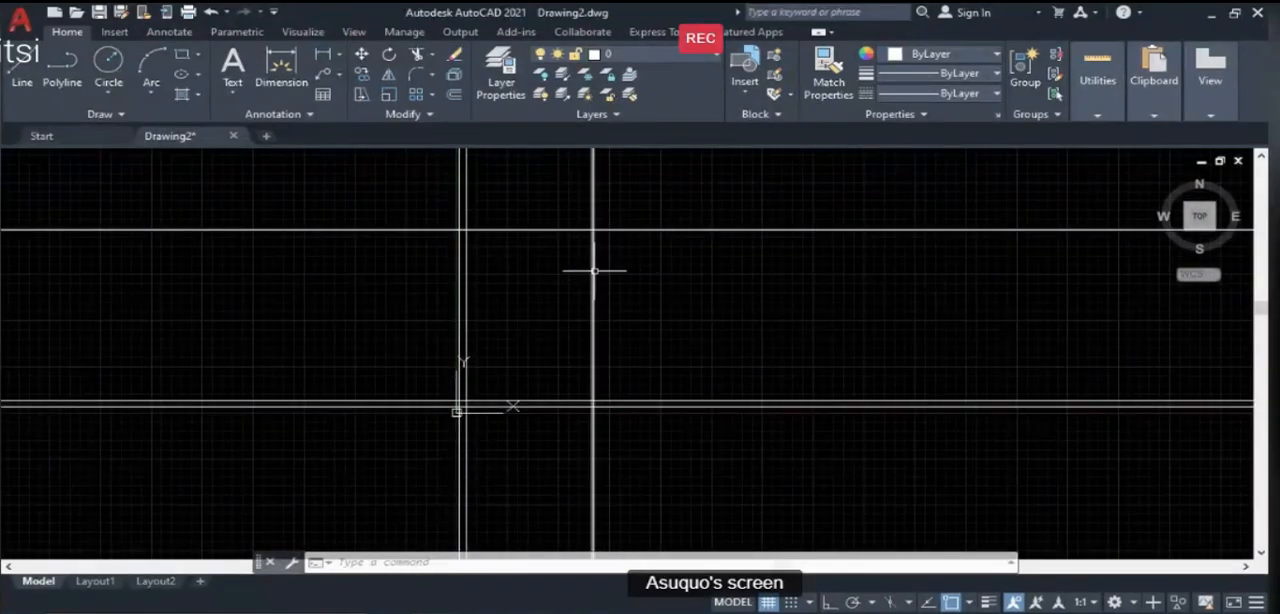
text(o)
key(Return)
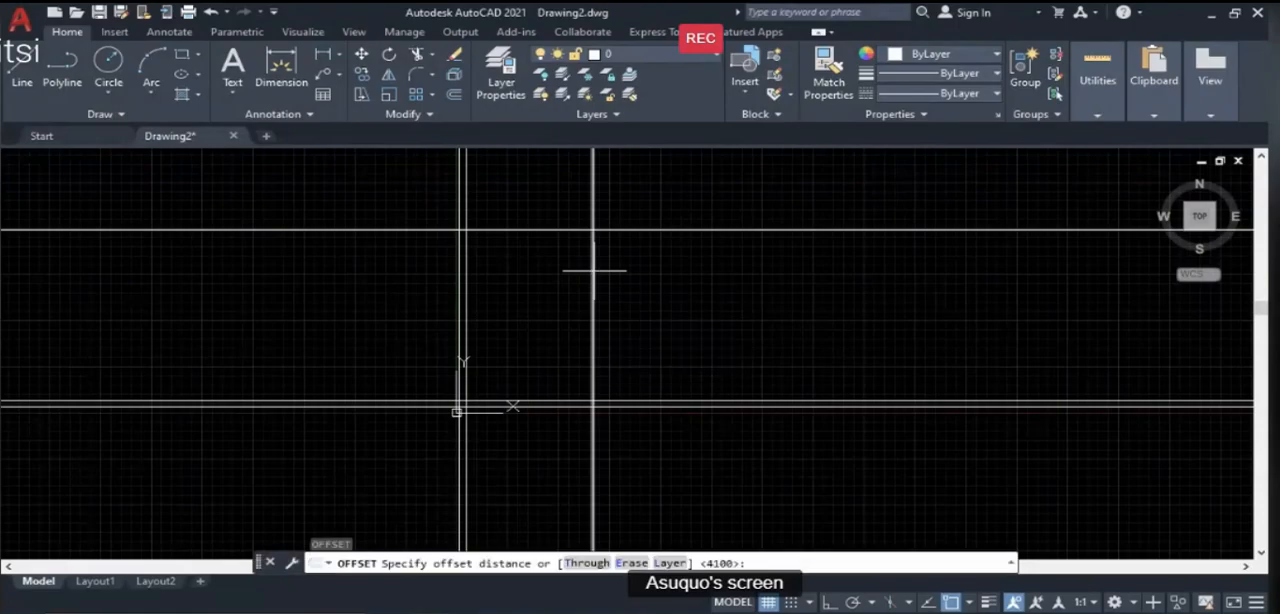
text(2)
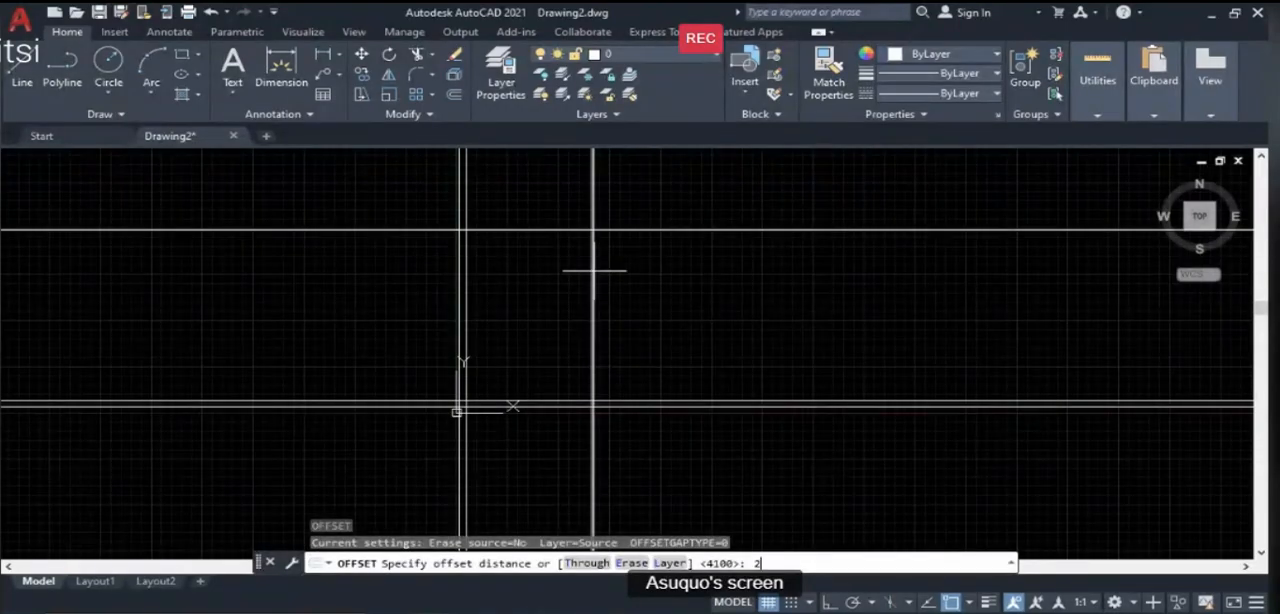
text(25)
key(Return)
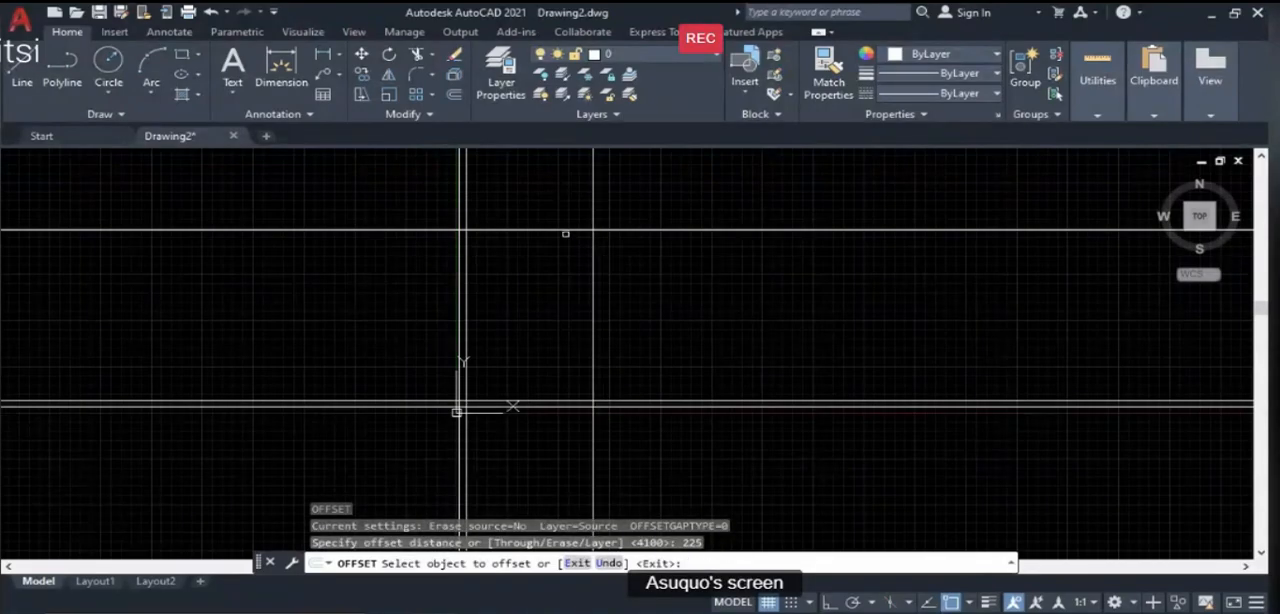
click(564, 231)
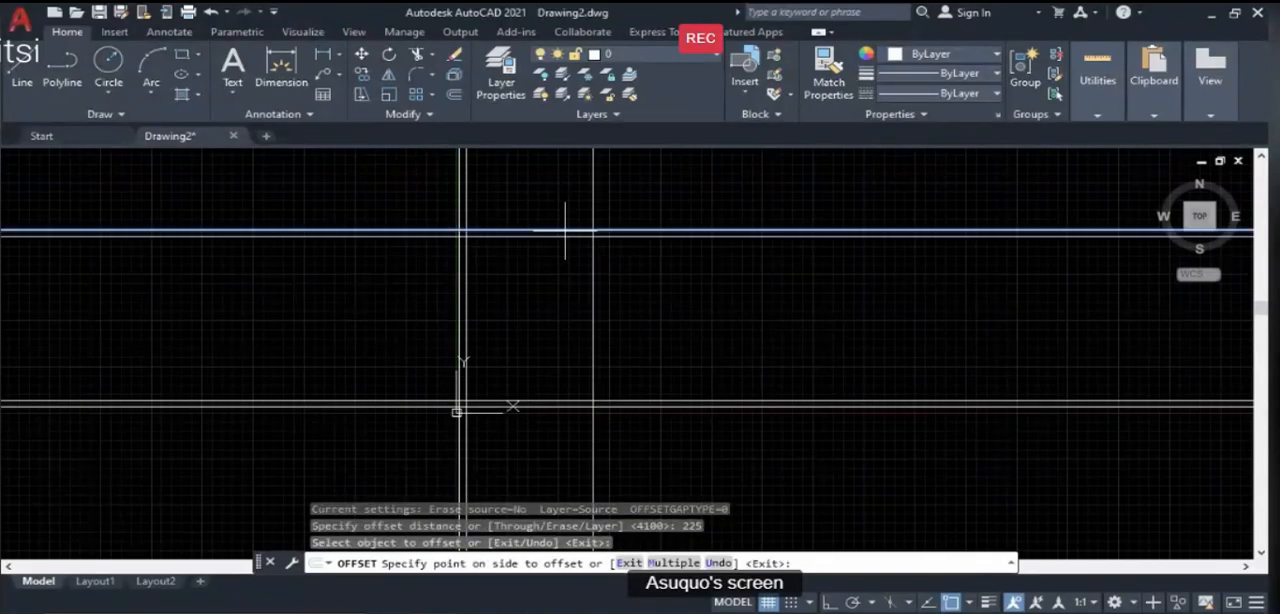
click(557, 285)
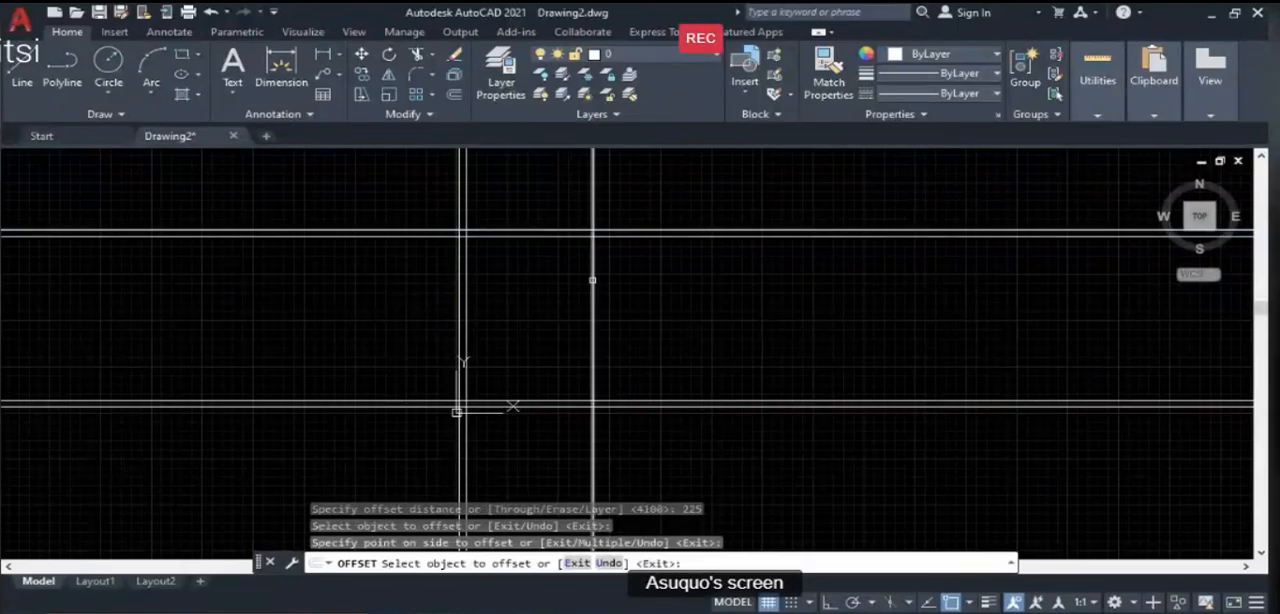
- Offset the rightmost vertical construction line to the left by 225 to form the inner face of the right wall
click(592, 280)
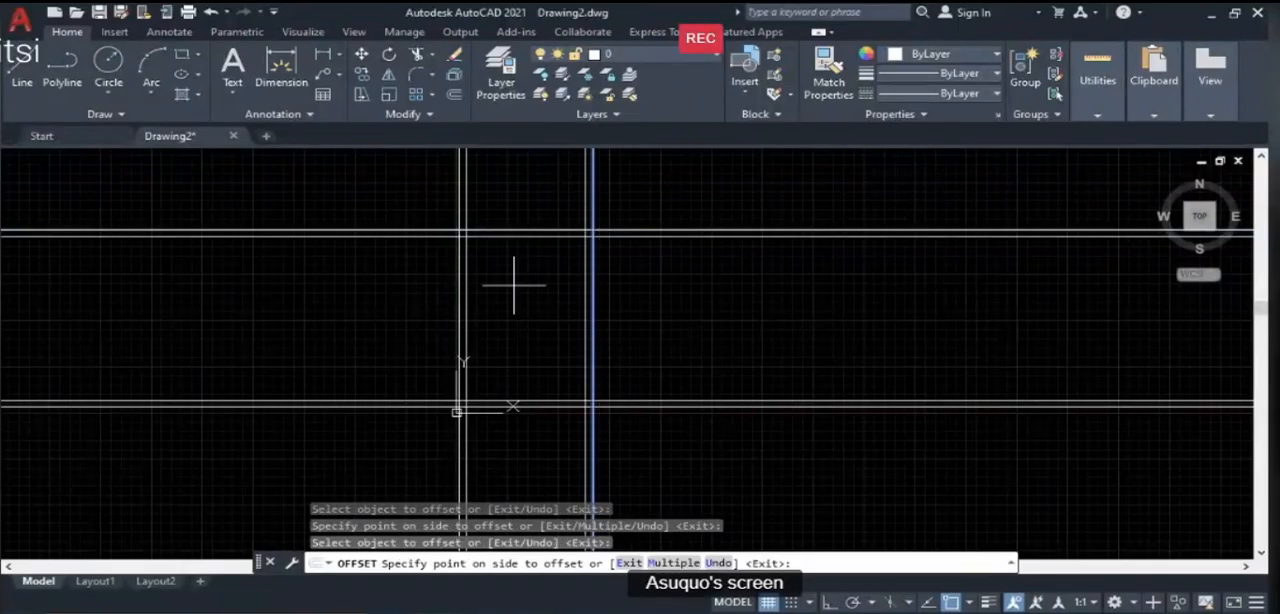
click(514, 285)
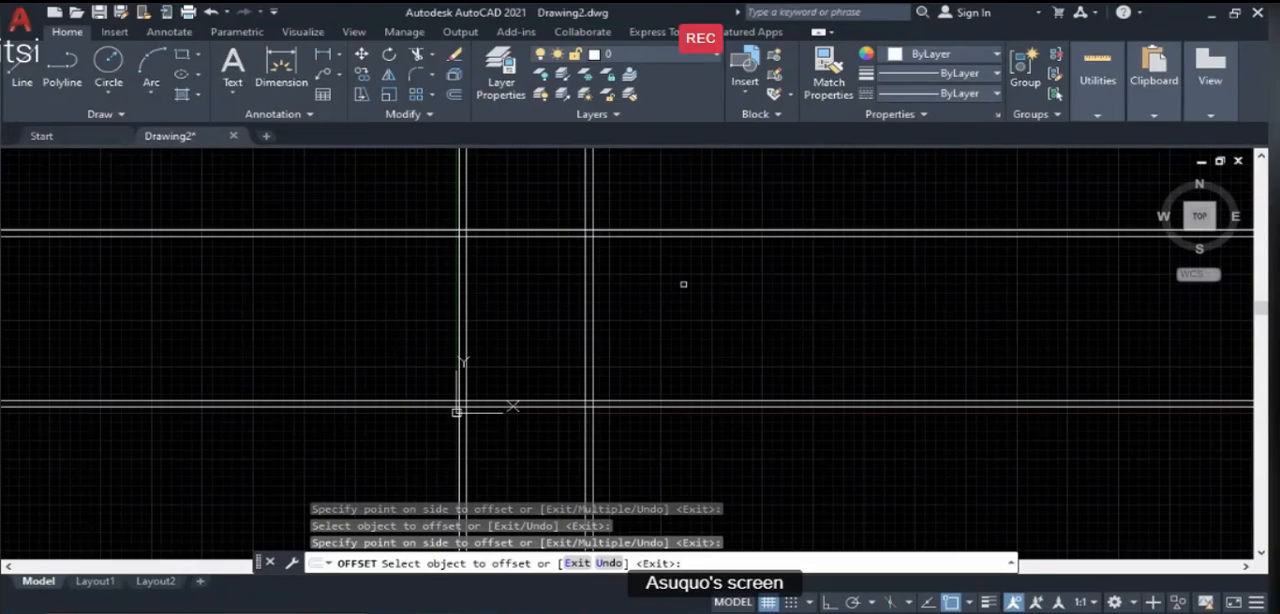
scroll(523, 346, up, 2)
scroll(571, 333, down, 2)
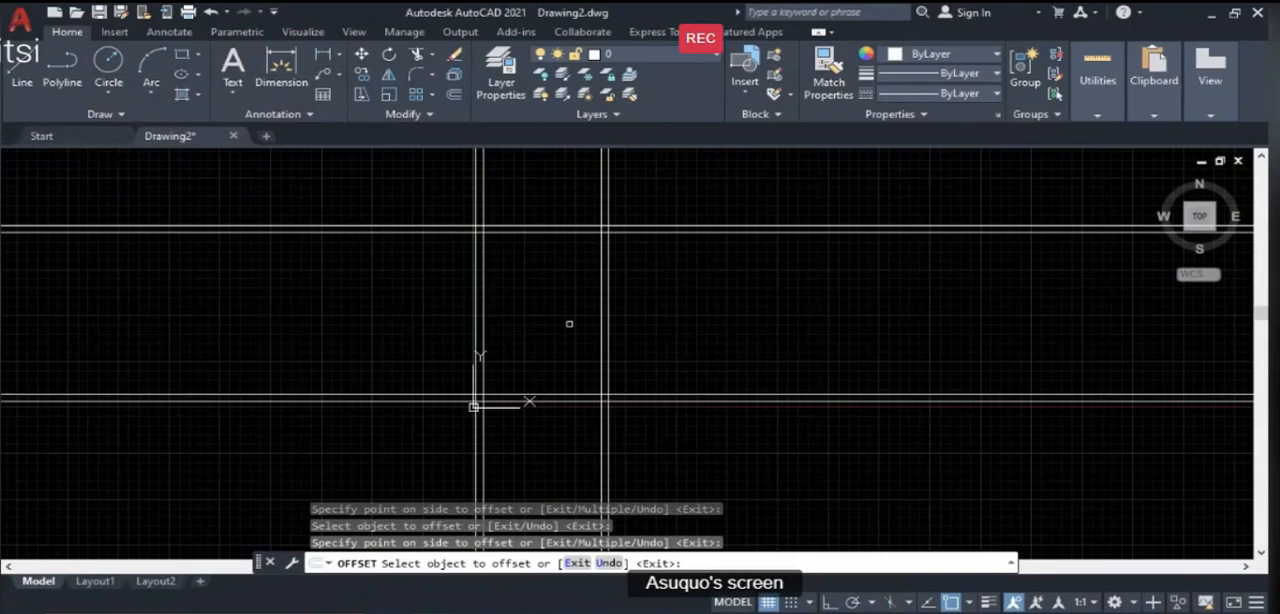
key(Return)
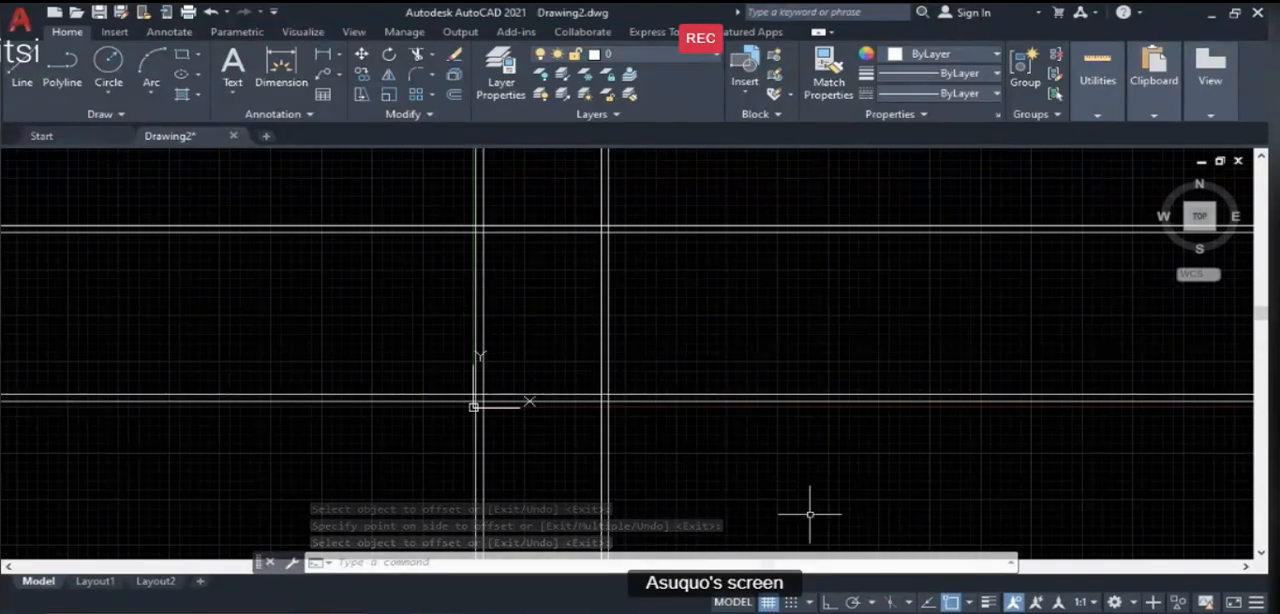
- Switch to PowerPoint to review the Aim & Objectives slide of the lesson, and return to the AutoCAD drawing
click(870, 540)
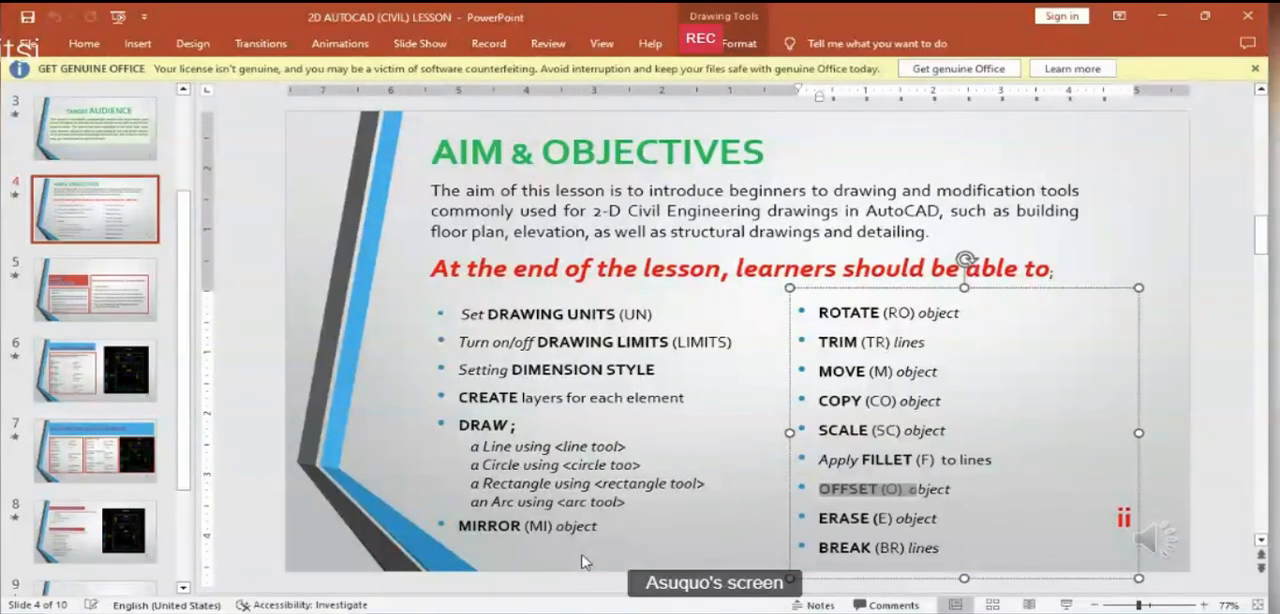
click(444, 609)
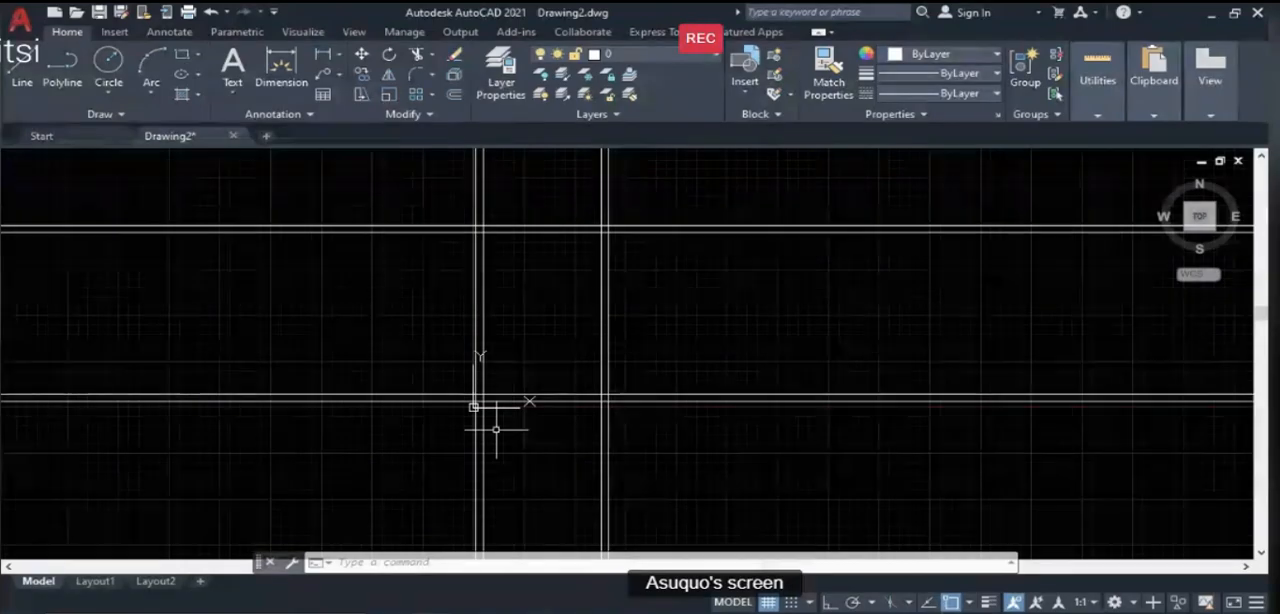
- Trim the construction lines that extend beyond the two left corners of the room's outer wall outline
text(TR)
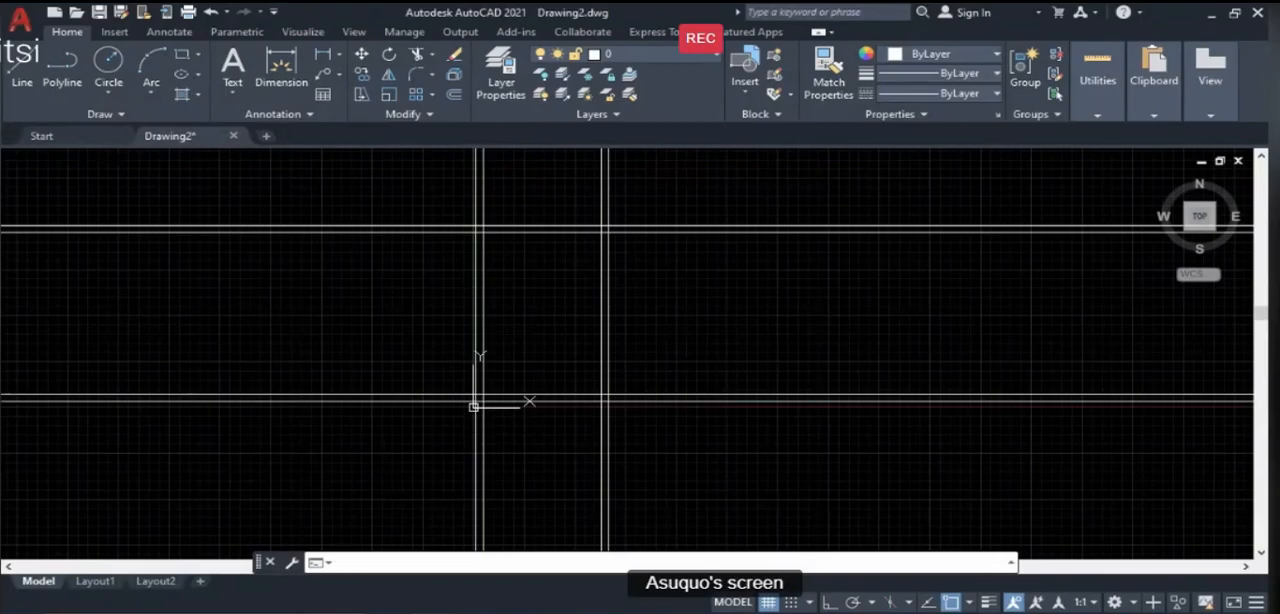
key(Return)
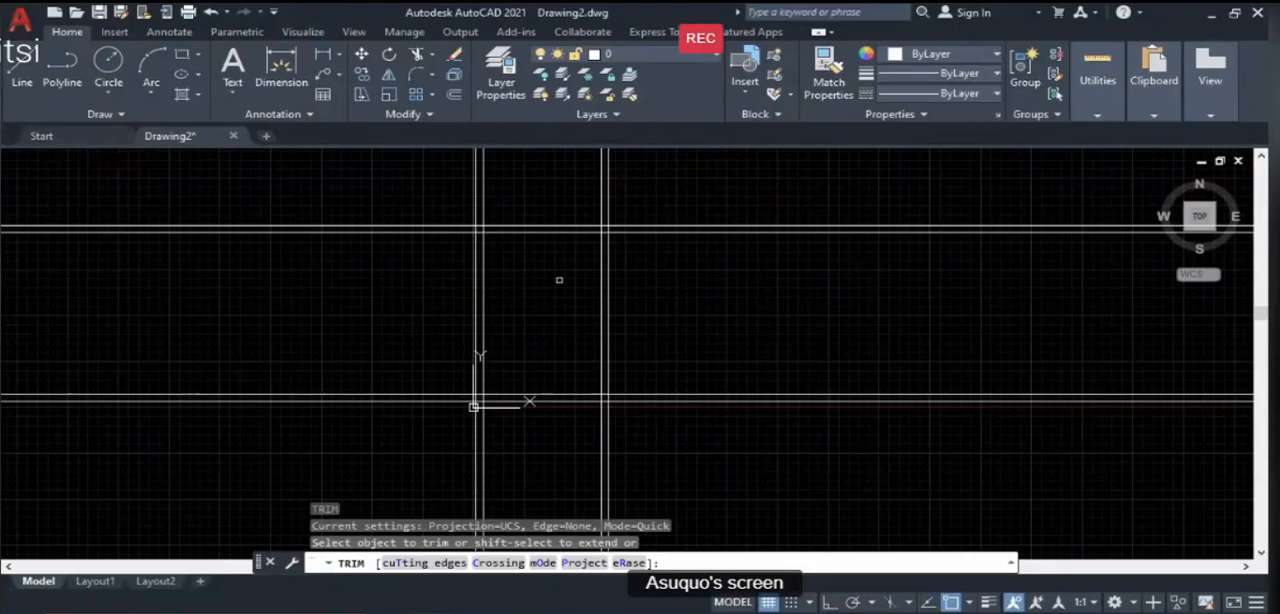
click(485, 201)
click(476, 204)
click(460, 226)
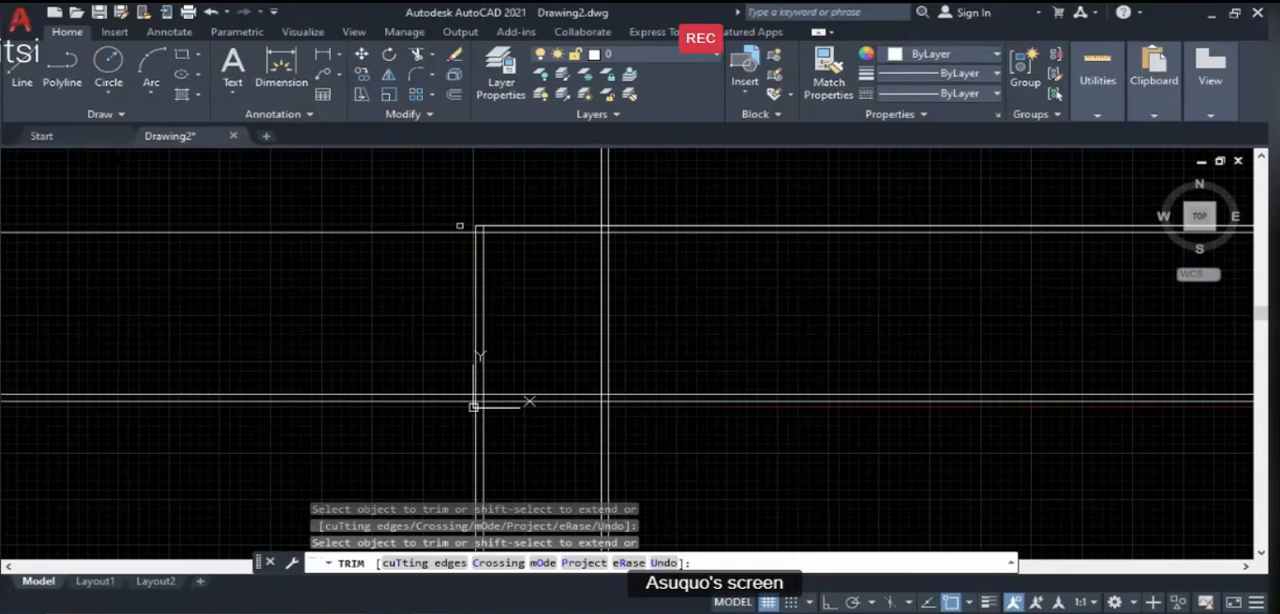
click(460, 231)
click(440, 399)
click(440, 404)
click(475, 421)
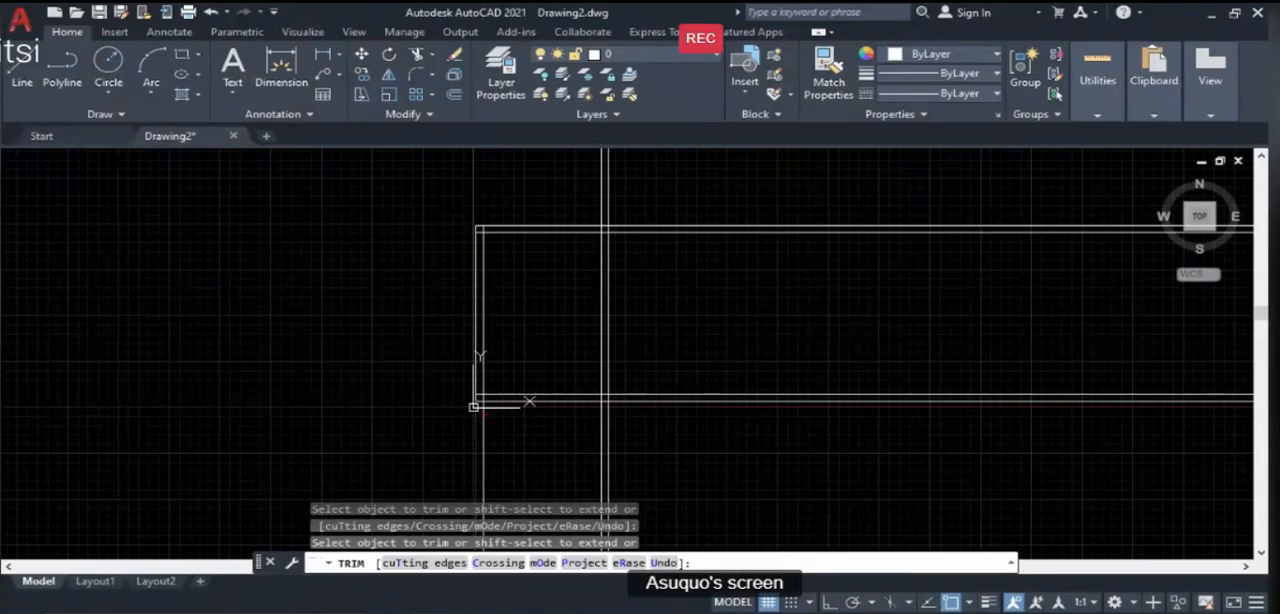
click(482, 418)
- Trim the construction lines that extend beyond the two right corners, leaving a closed rectangular wall outline
click(603, 420)
click(608, 420)
click(615, 402)
click(620, 397)
mouse_move(619, 235)
mouse_down()
mouse_move(611, 214)
mouse_move(580, 200)
mouse_move(566, 209)
mouse_up()
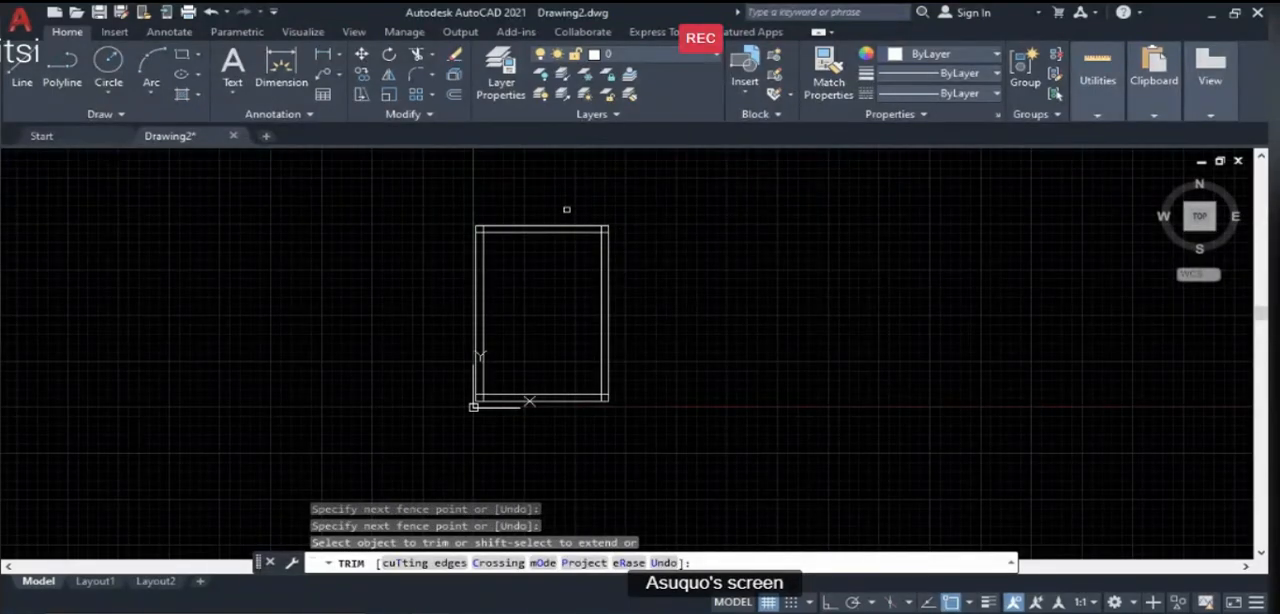
scroll(500, 334, up, 2)
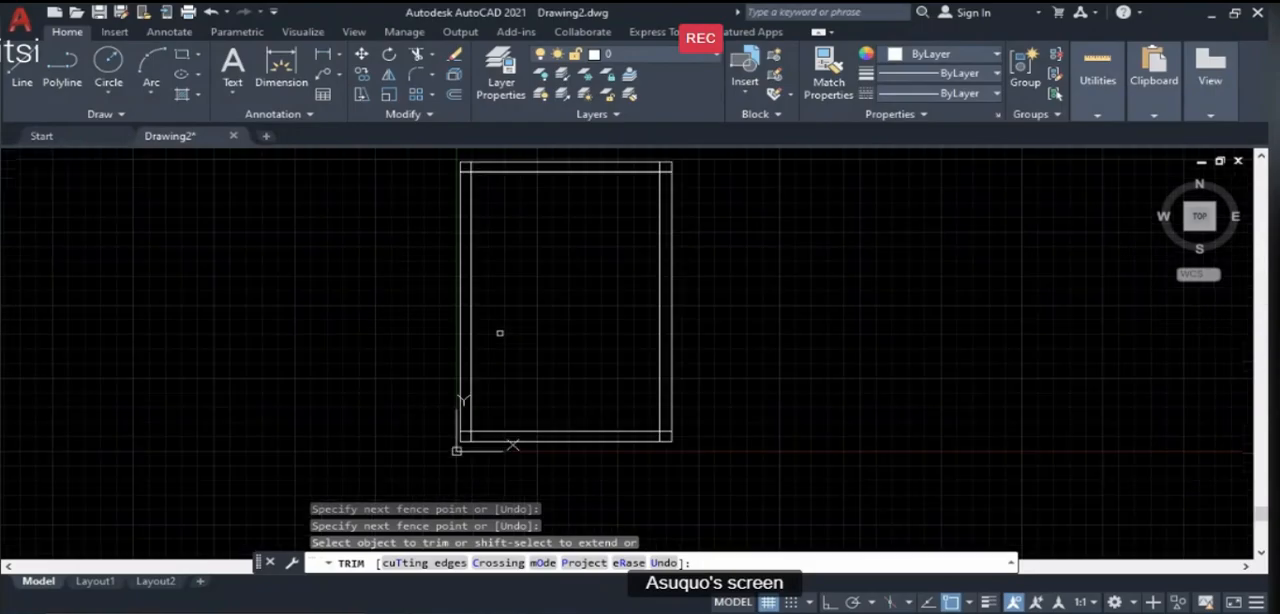
key(Return)
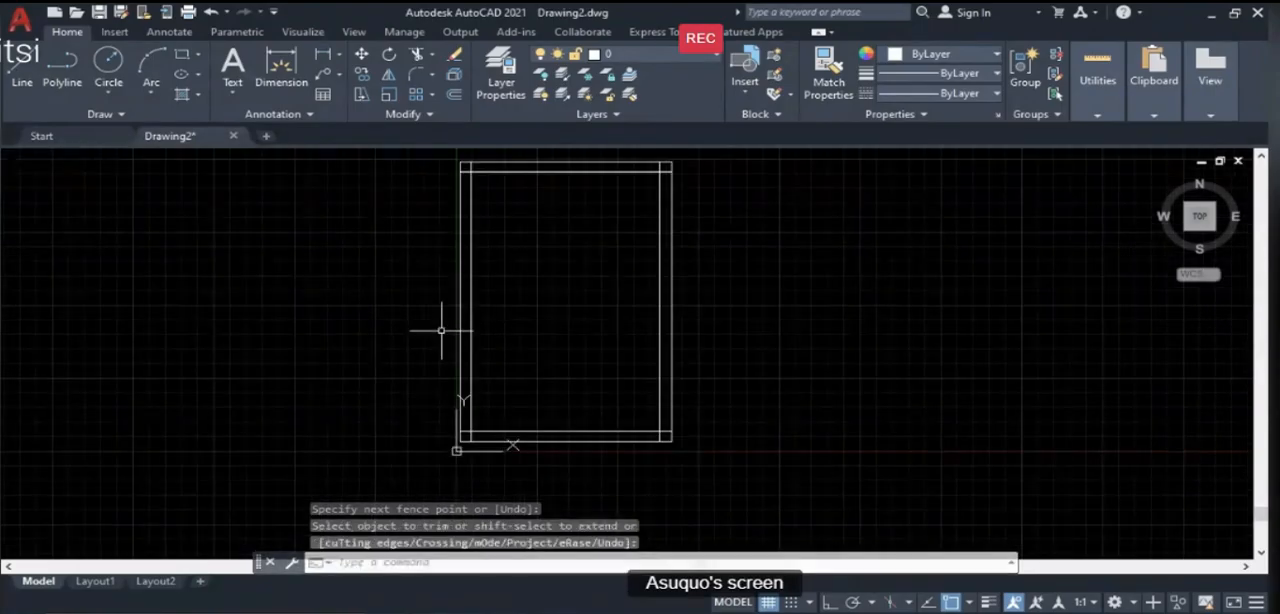
- Add a linear dimension between the two outer top corners of the walls, placed just above the top wall
scroll(443, 329, down, 2)
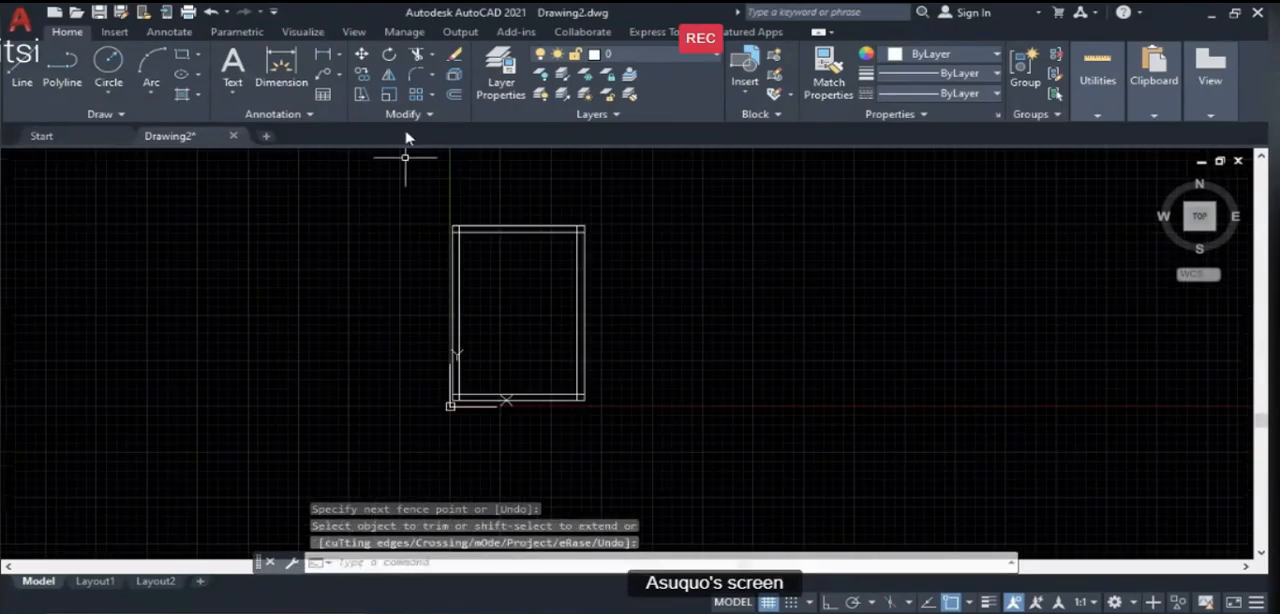
click(322, 53)
click(452, 226)
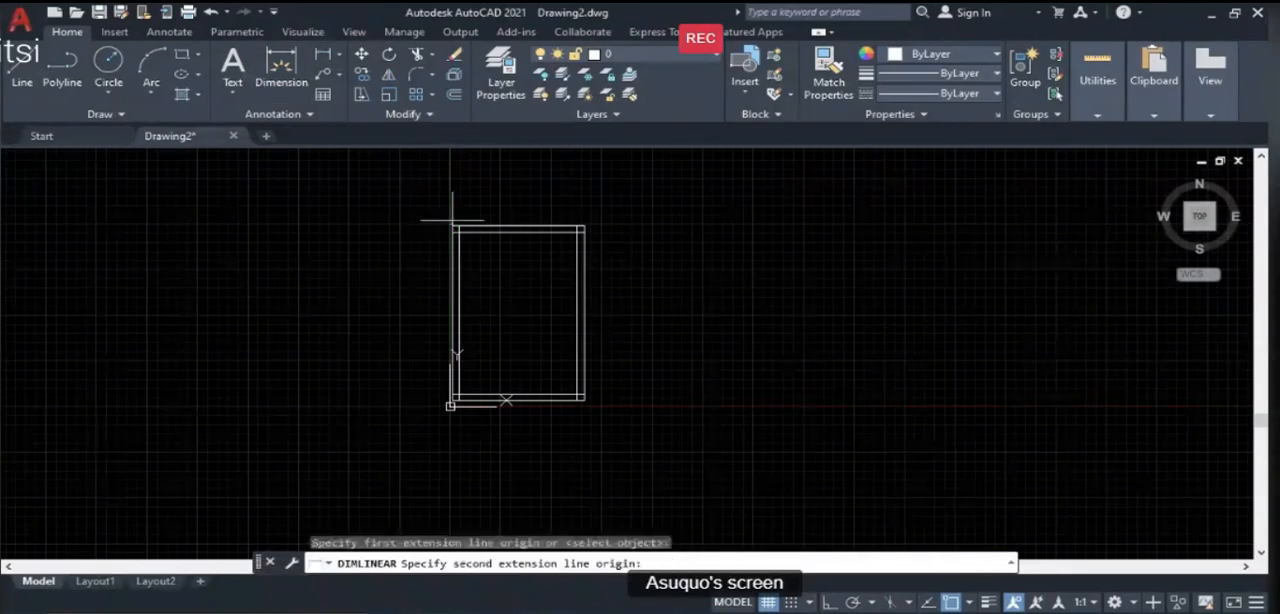
click(585, 226)
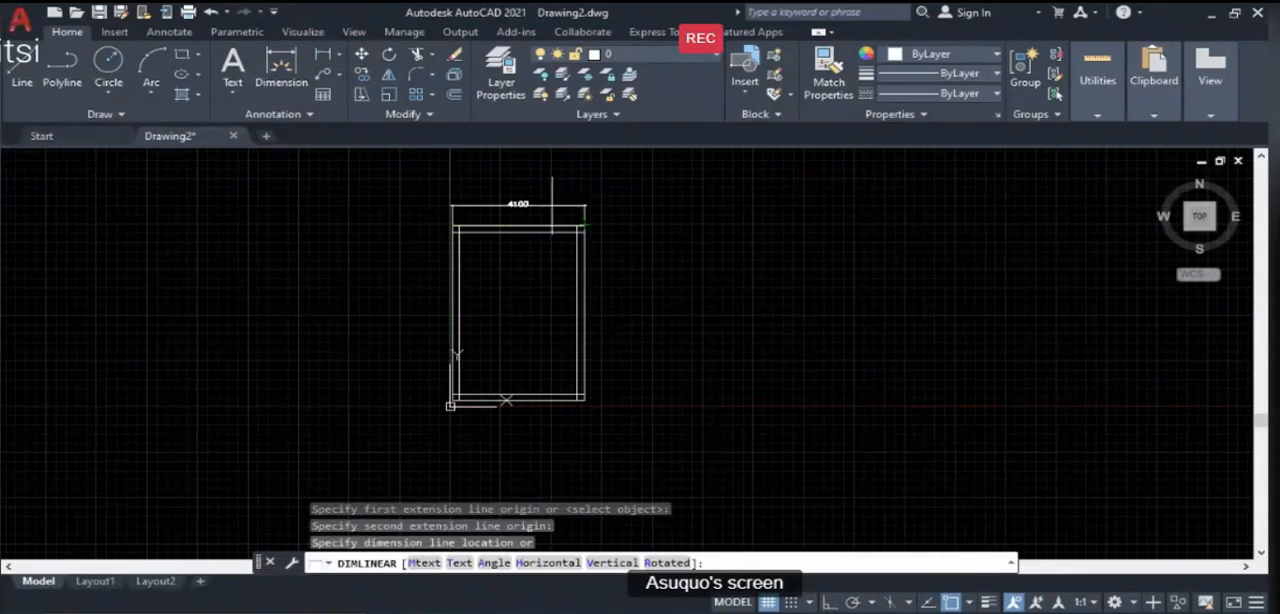
scroll(555, 208, up, 2)
click(540, 206)
scroll(540, 206, down, 2)
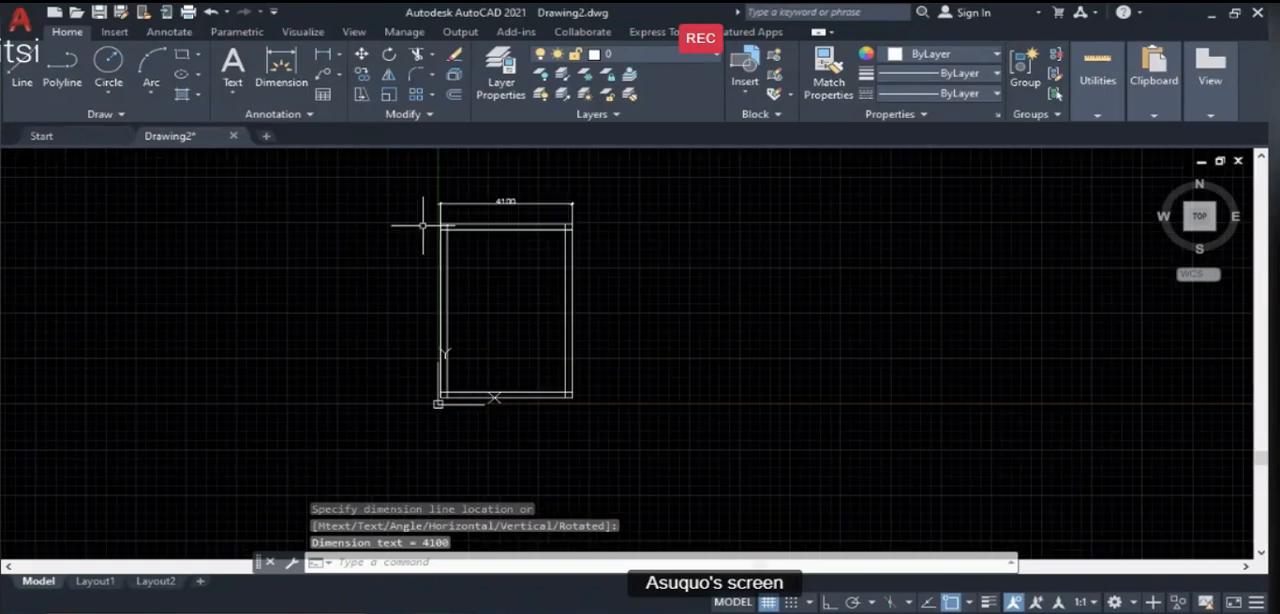
- Add a vertical linear dimension between the two outer right corners of the walls, placed just outside the right wall
key(Return)
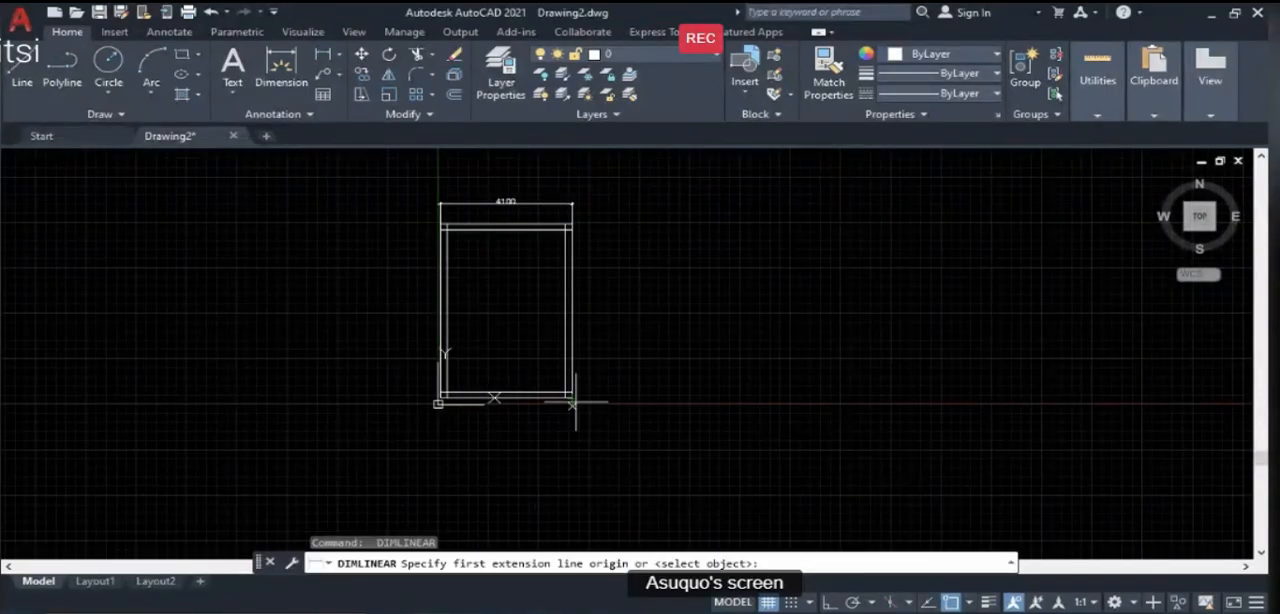
click(571, 397)
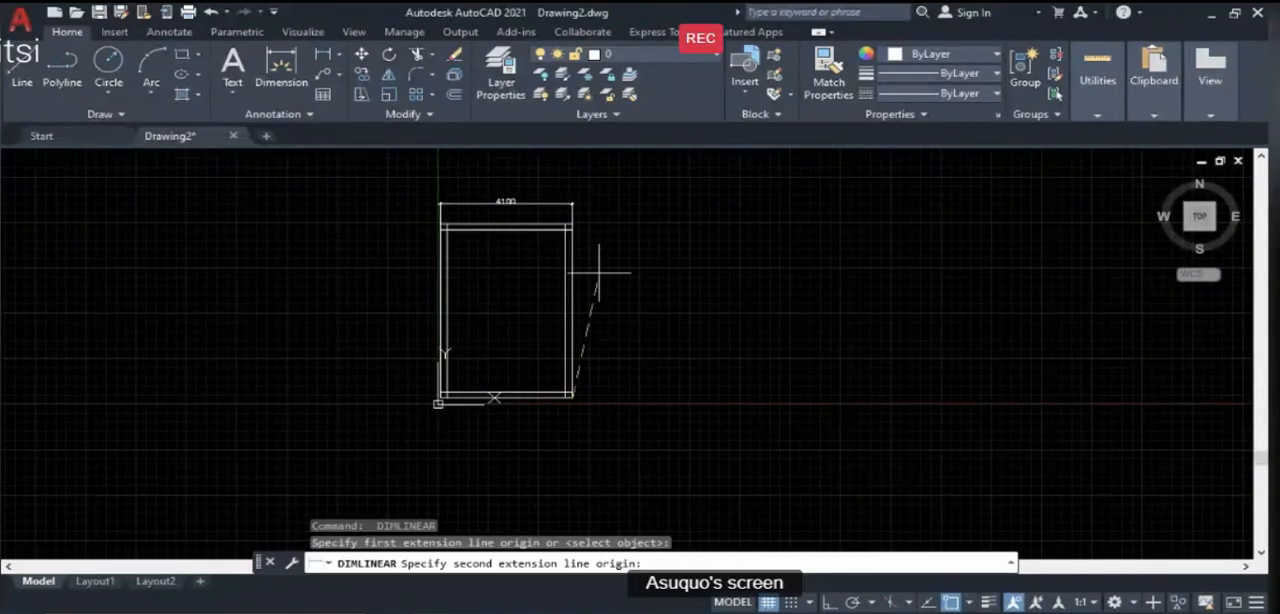
click(573, 223)
click(607, 252)
scroll(646, 354, up, 4)
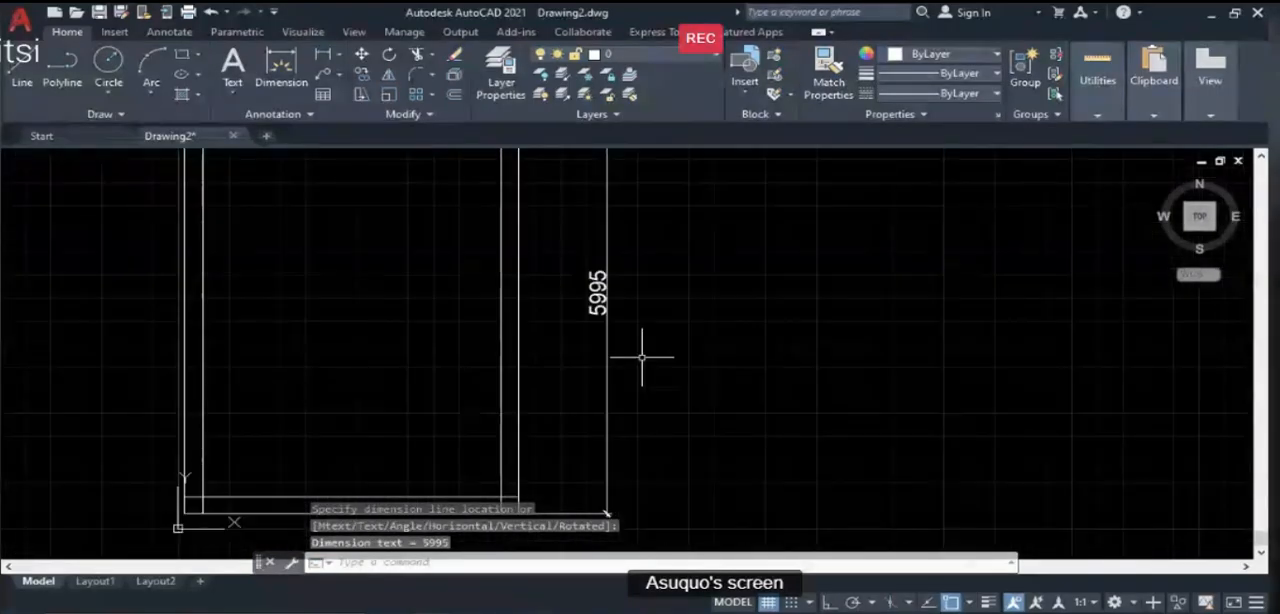
scroll(640, 356, down, 2)
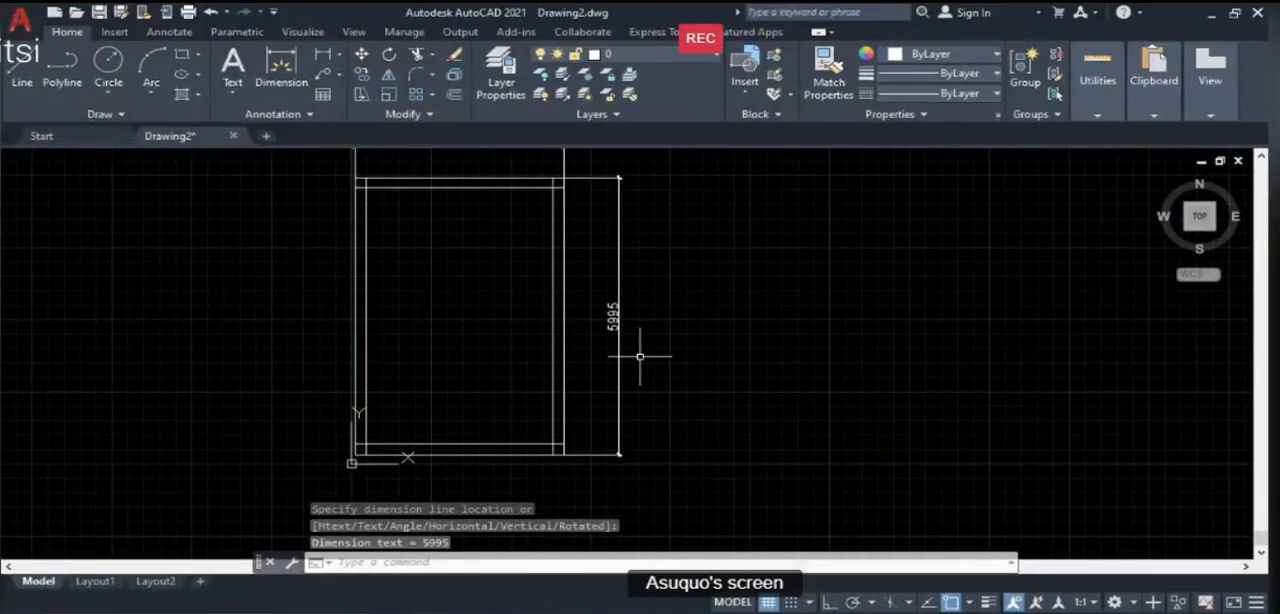
- Erase the vertical dimension beside the right wall and the horizontal dimension above the top wall
text(e)
key(Return)
click(662, 366)
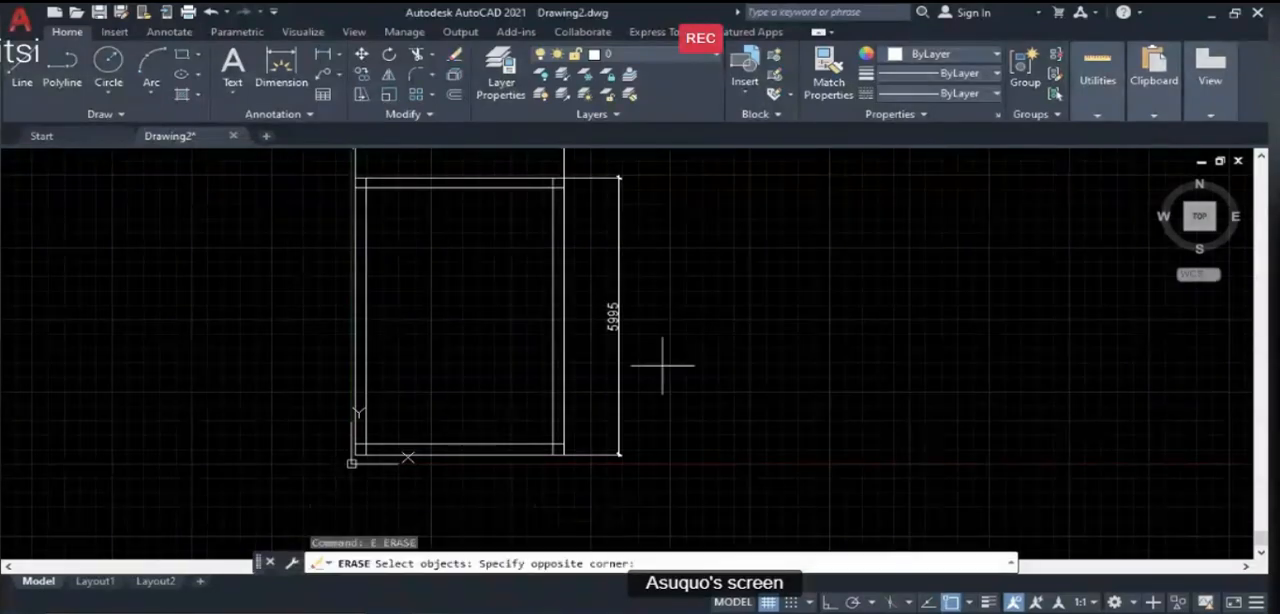
click(585, 156)
scroll(645, 302, down, 2)
click(612, 214)
click(457, 189)
key(Return)
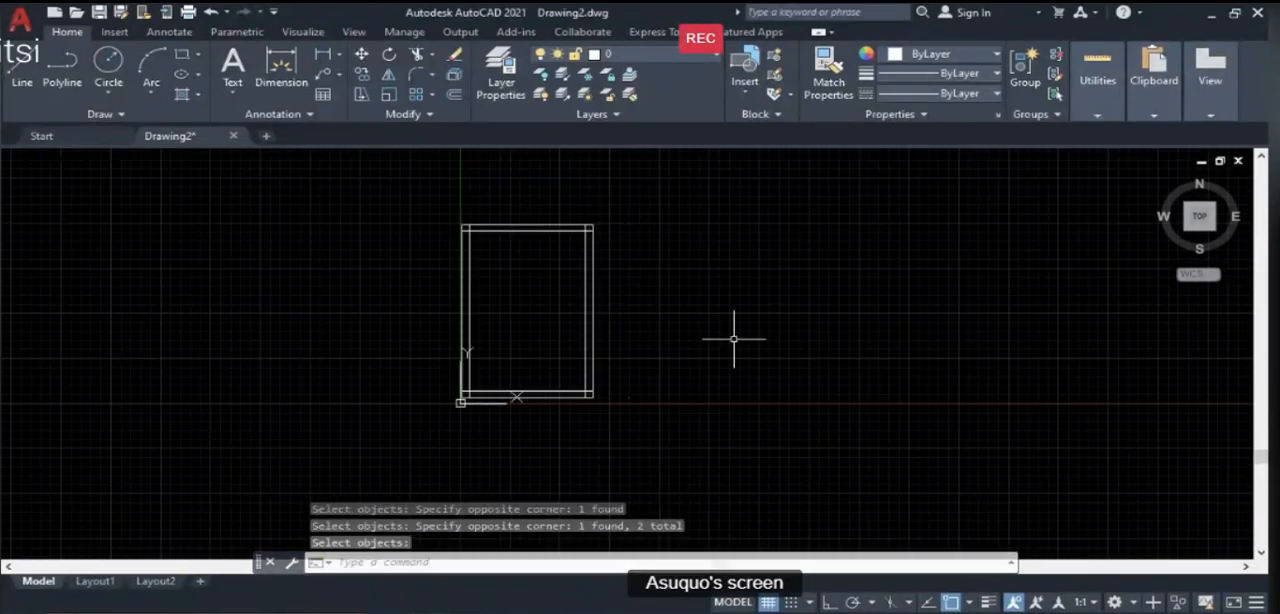
- Make L-WALL the current layer
scroll(538, 337, up, 2)
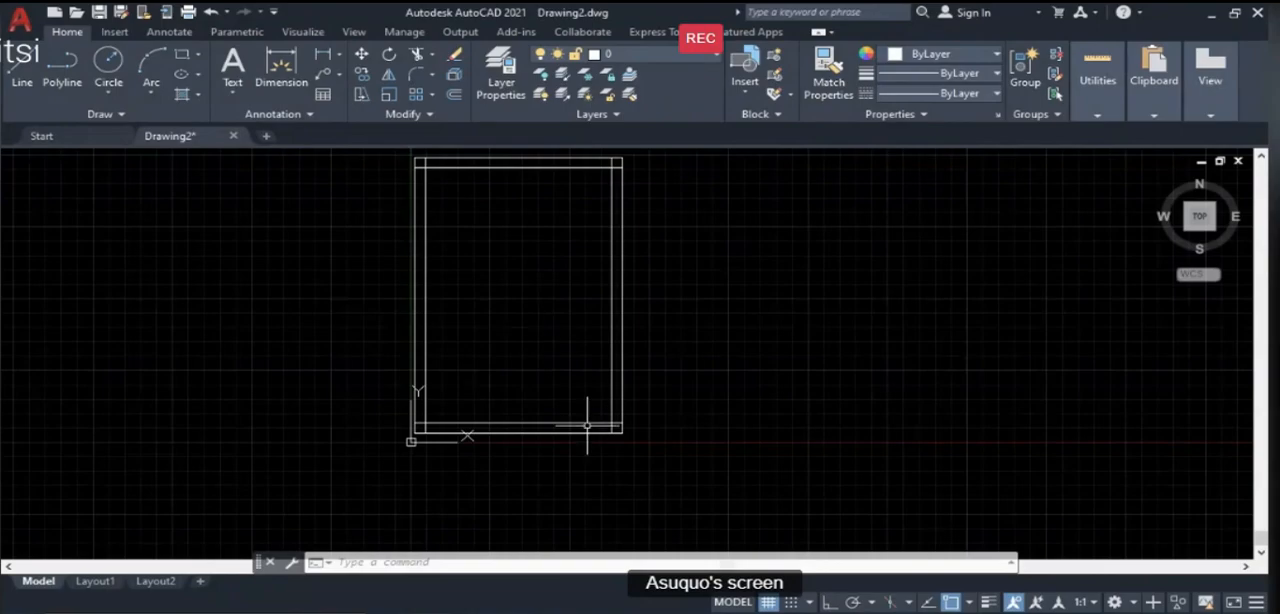
scroll(577, 434, down, 2)
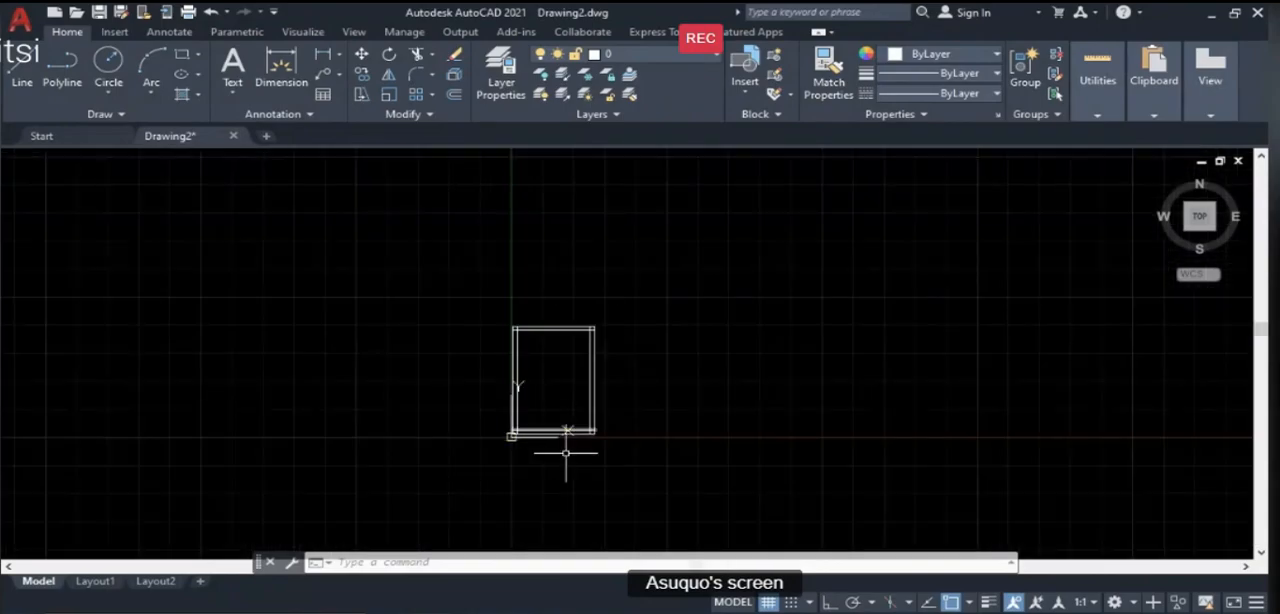
scroll(566, 429, up, 2)
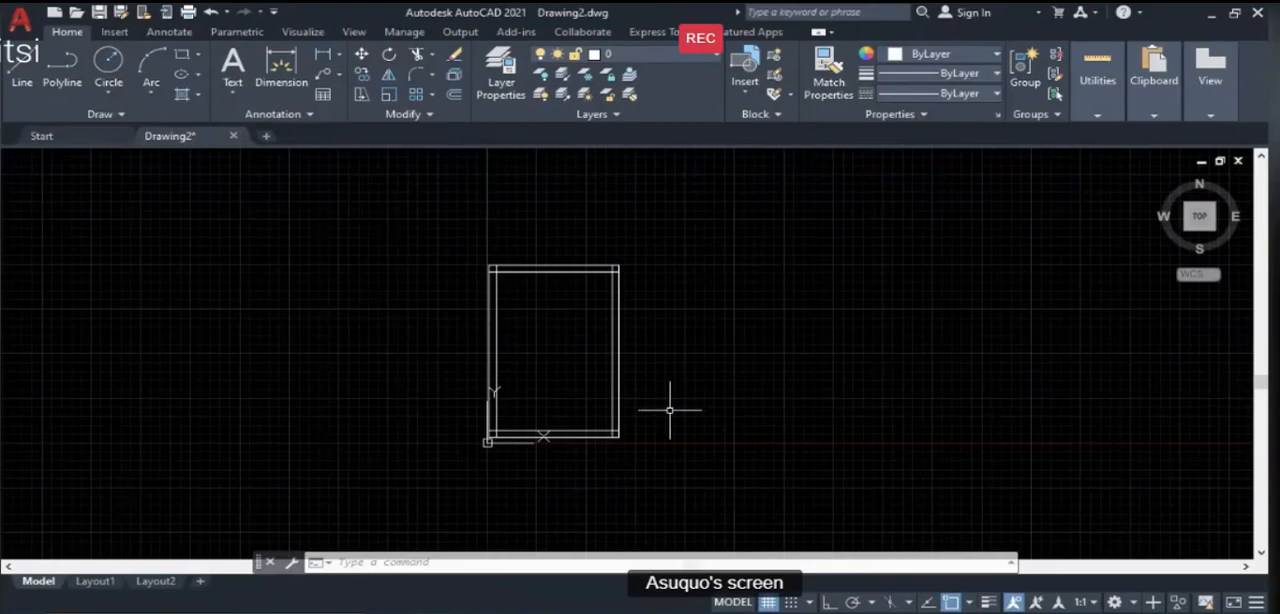
click(684, 60)
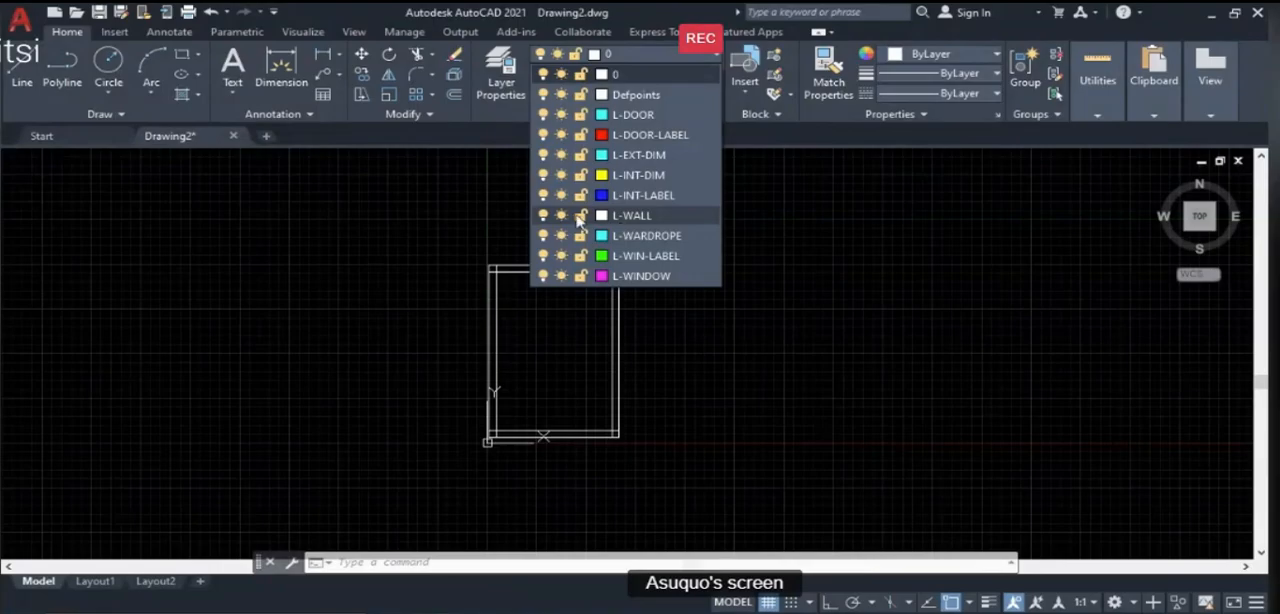
click(646, 221)
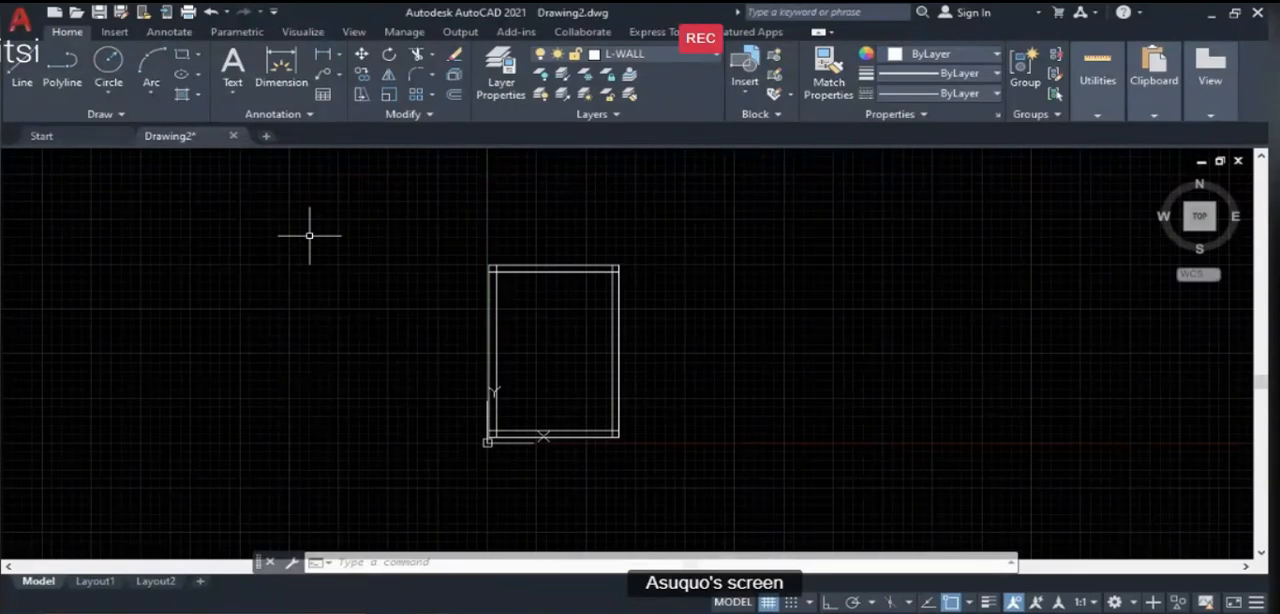
- Turn on ortho while drawing a line chain to the left of the room, shaping a tall narrow rectangle and extending past its upper left corner
text(l)
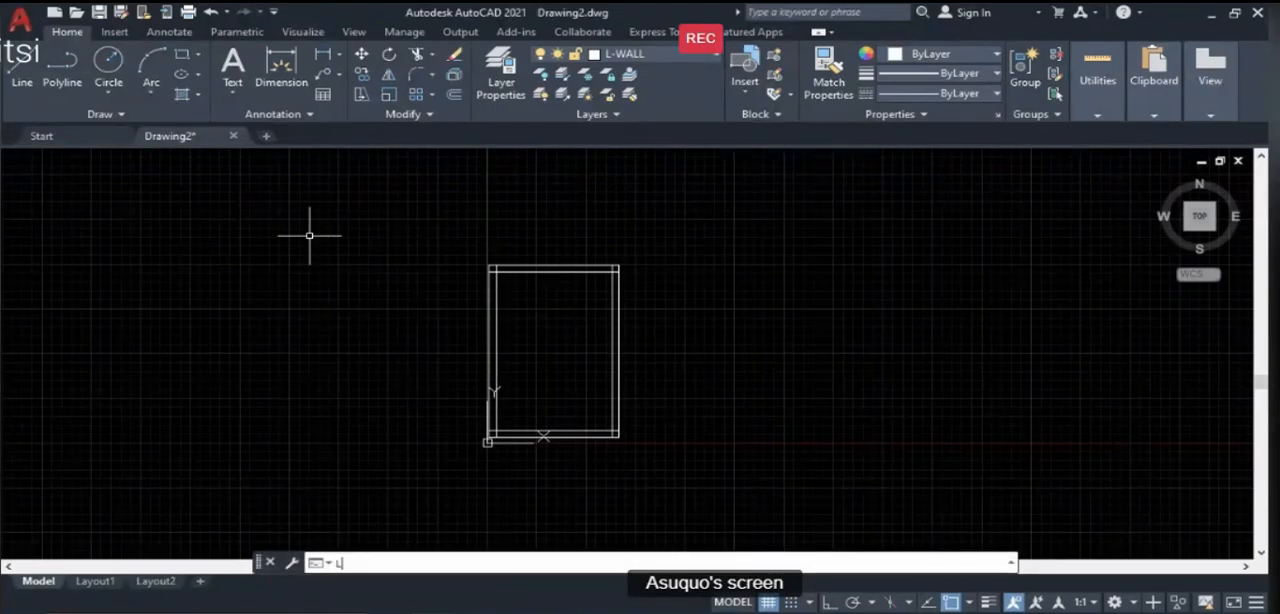
key(Return)
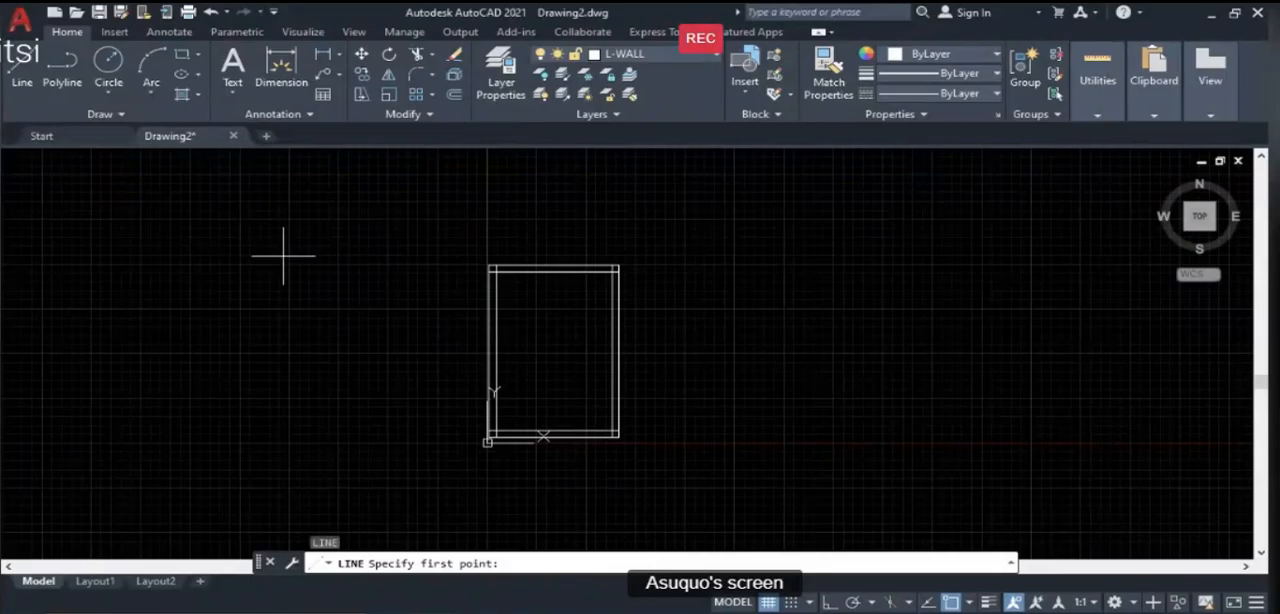
click(340, 264)
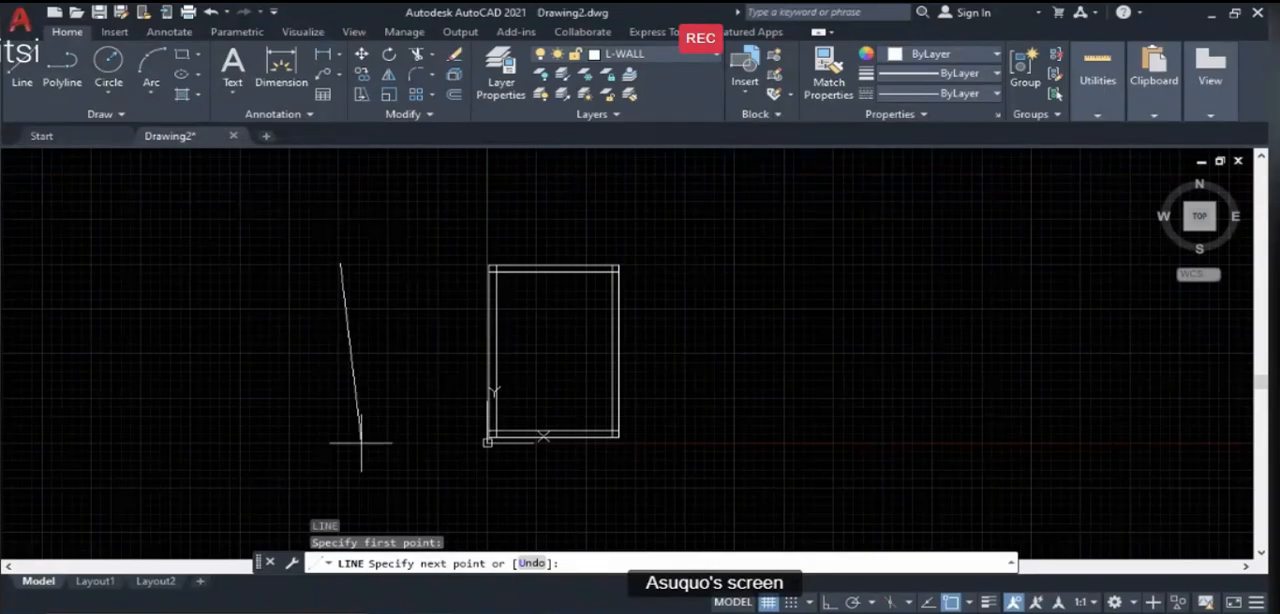
key(F8)
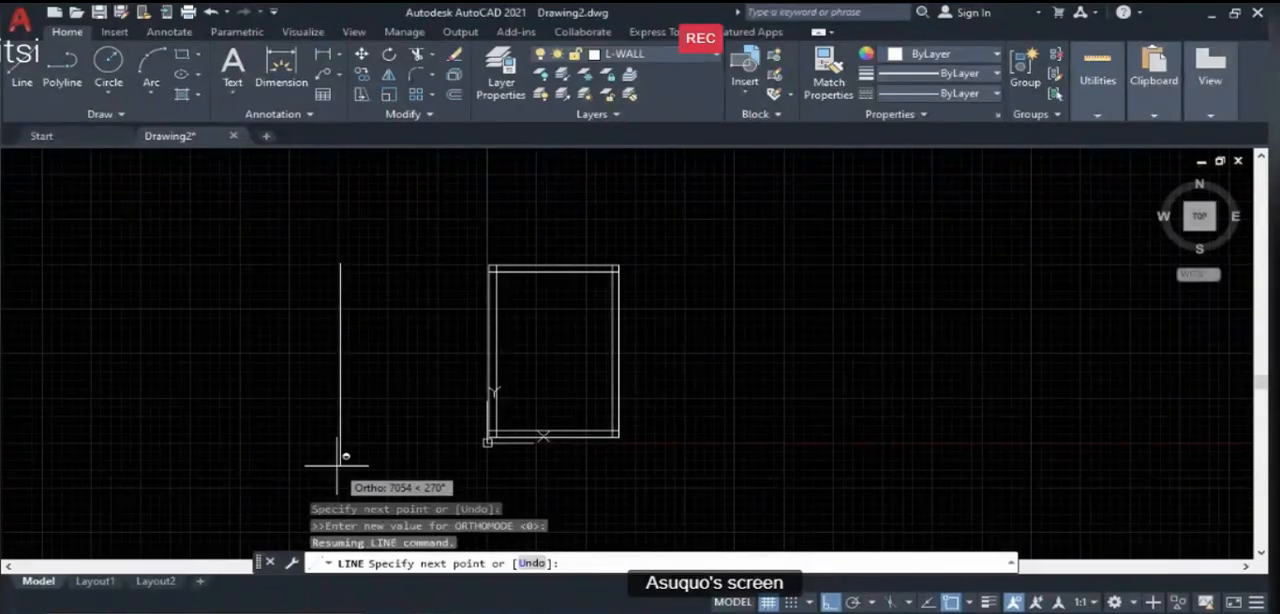
click(340, 464)
click(389, 452)
click(399, 271)
click(296, 271)
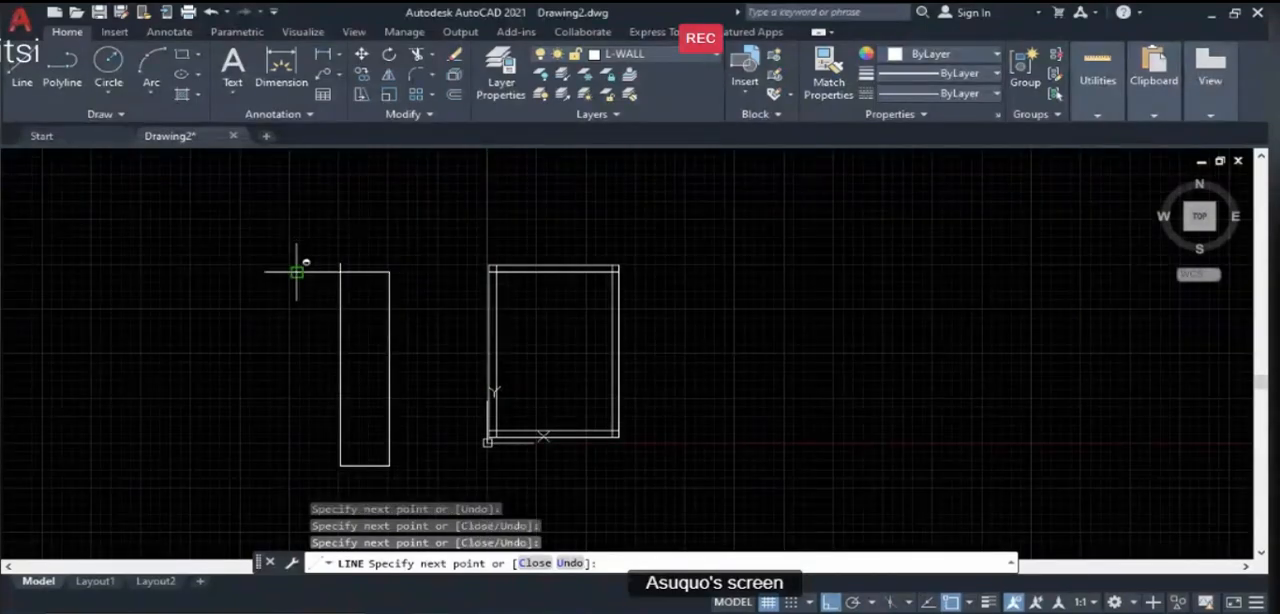
- Continue the orthogonal line chain into a larger stepped outline around the narrow rectangle's upper part, ending with a horizontal segment crossing it
click(250, 365)
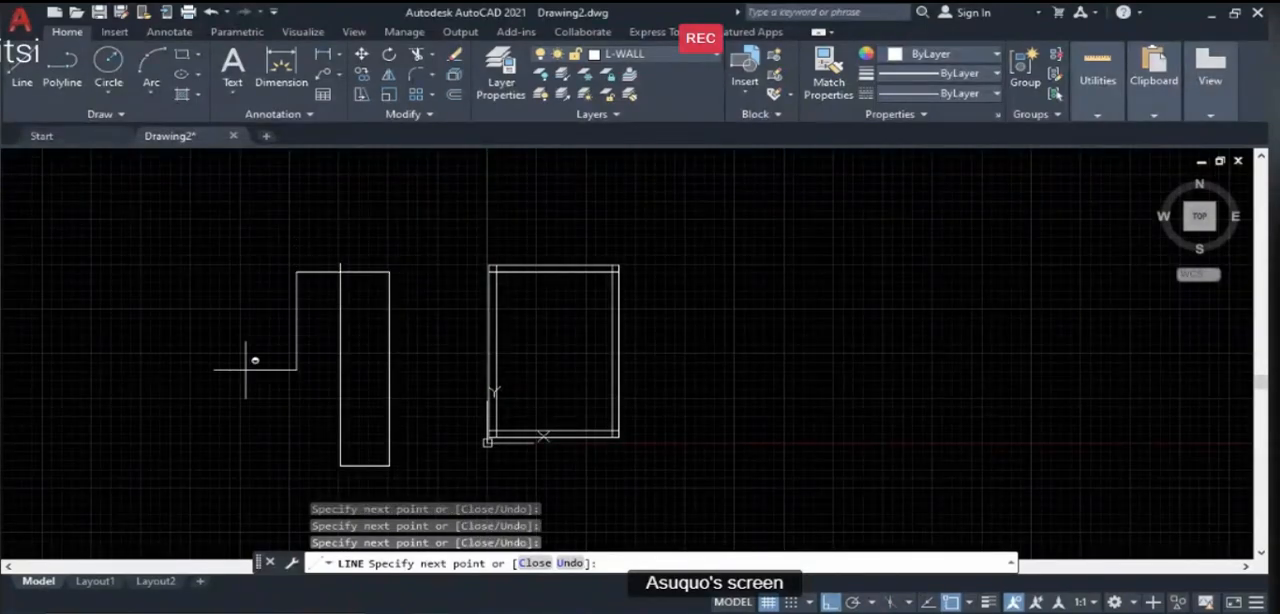
click(146, 355)
key(F8)
click(146, 208)
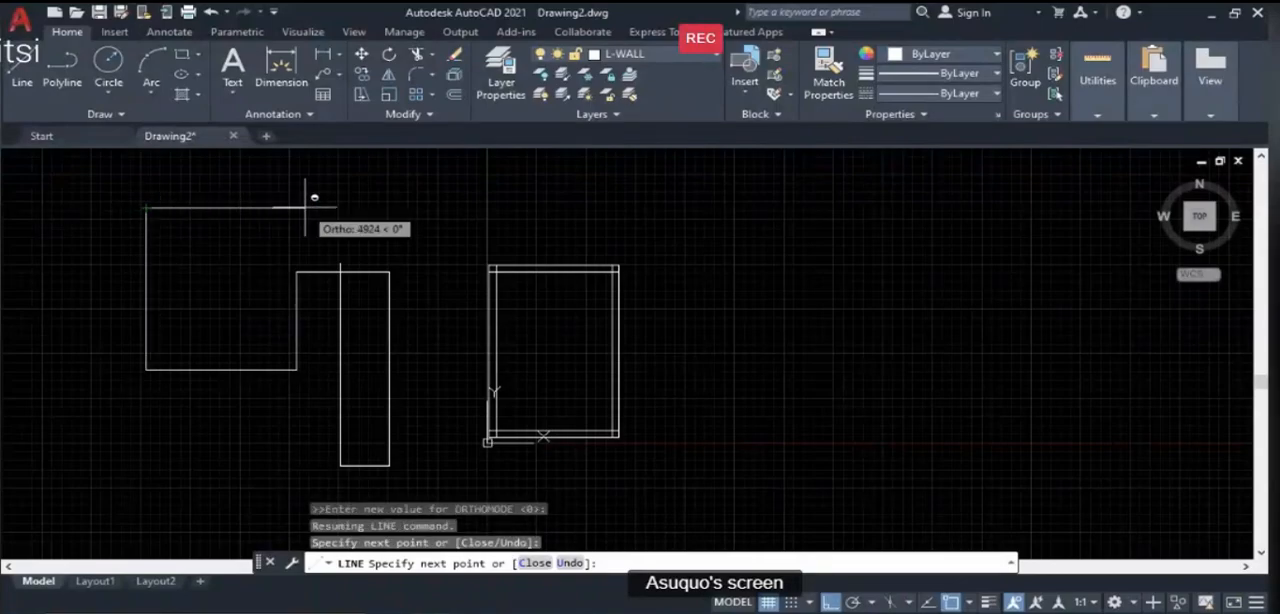
click(330, 208)
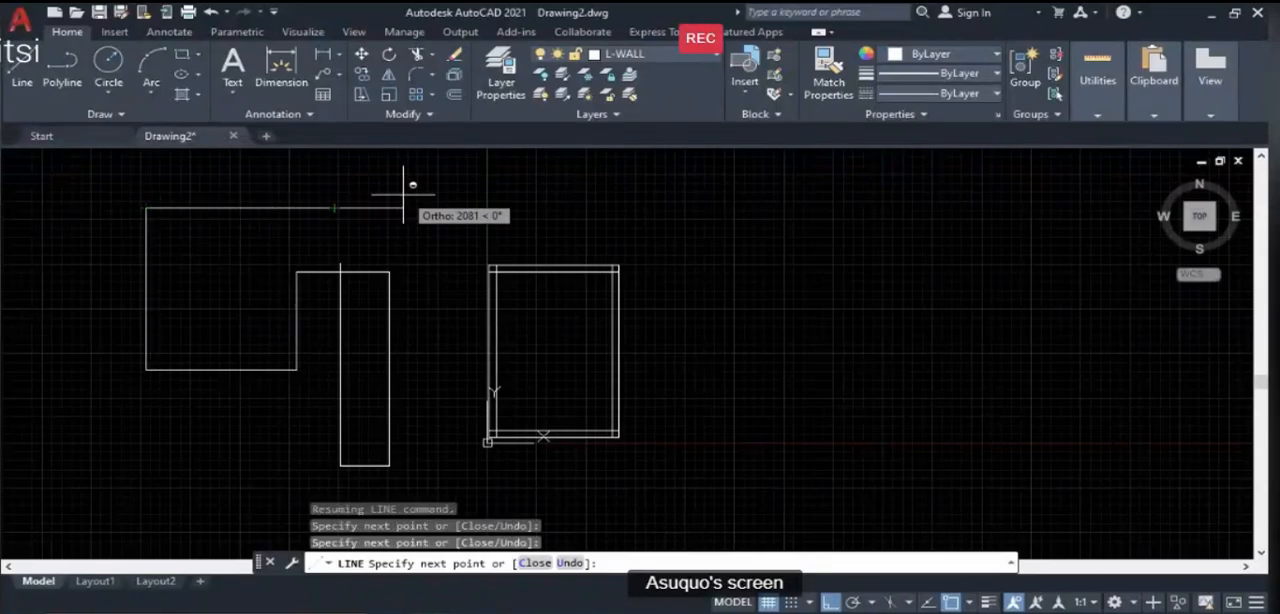
click(464, 208)
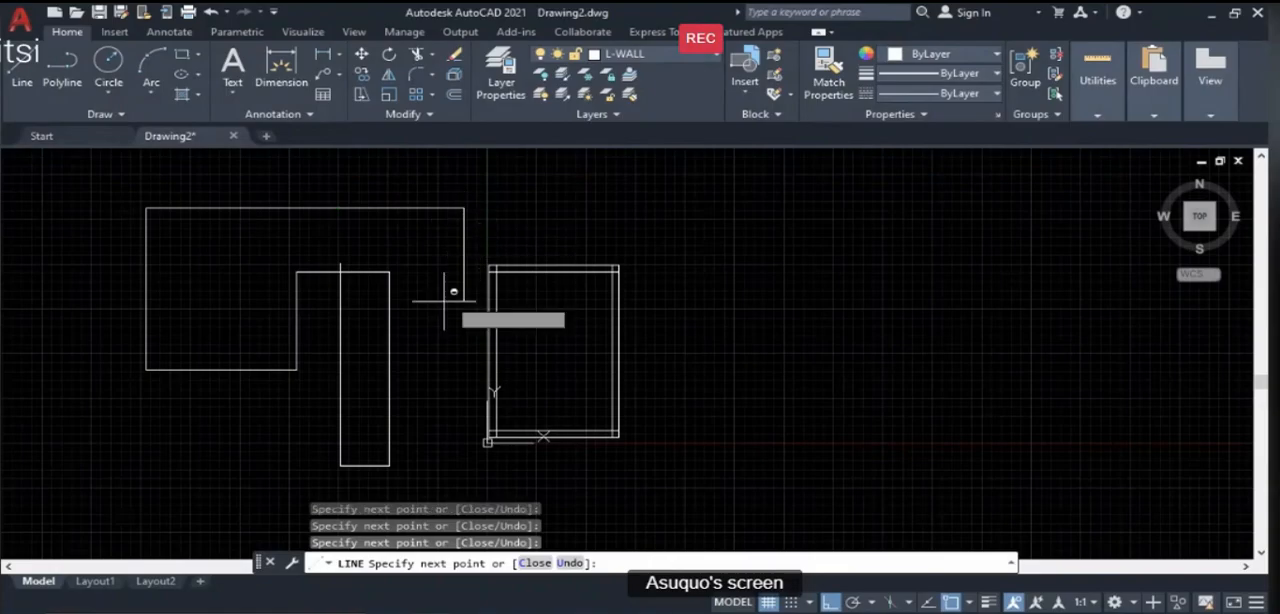
click(420, 351)
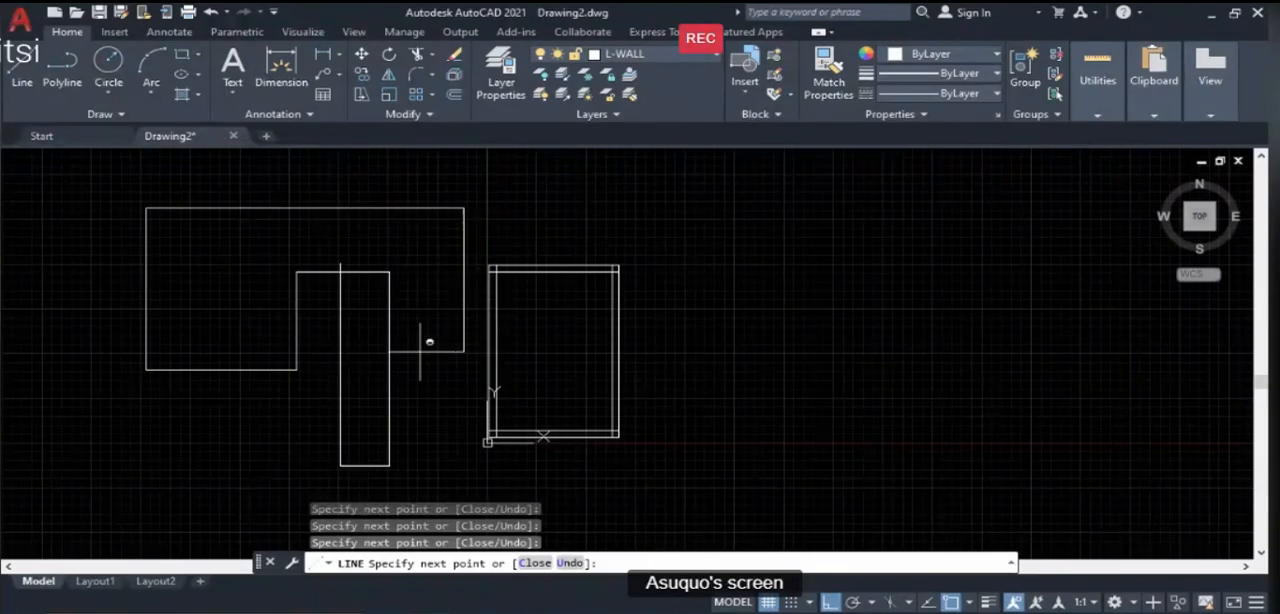
click(186, 351)
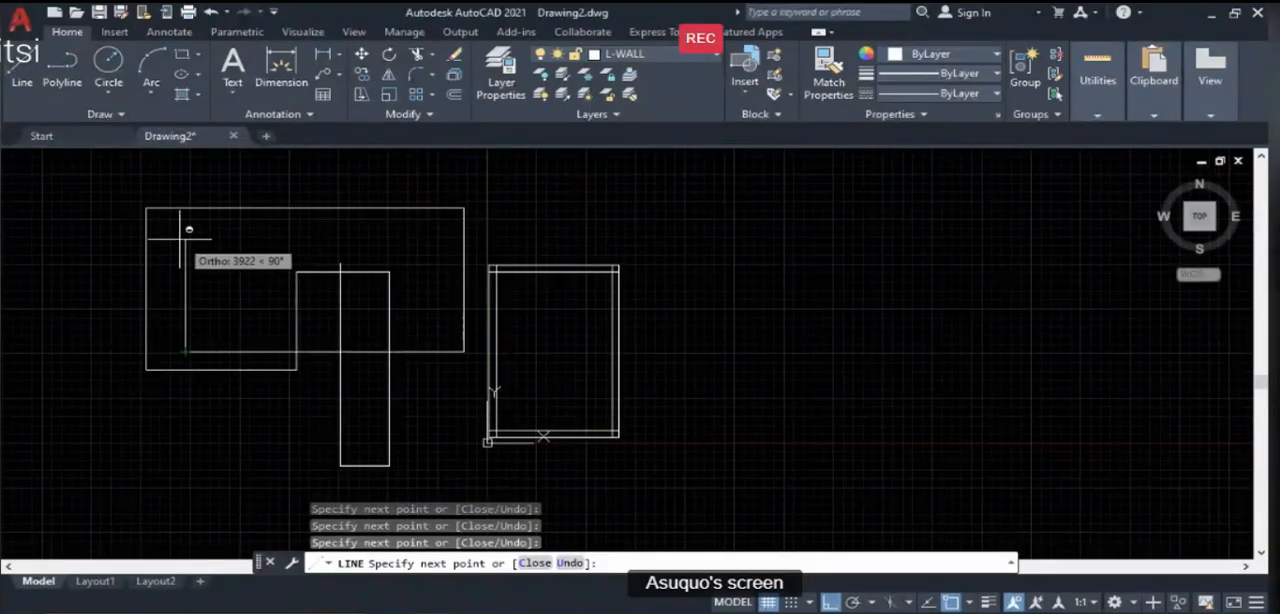
key(Escape)
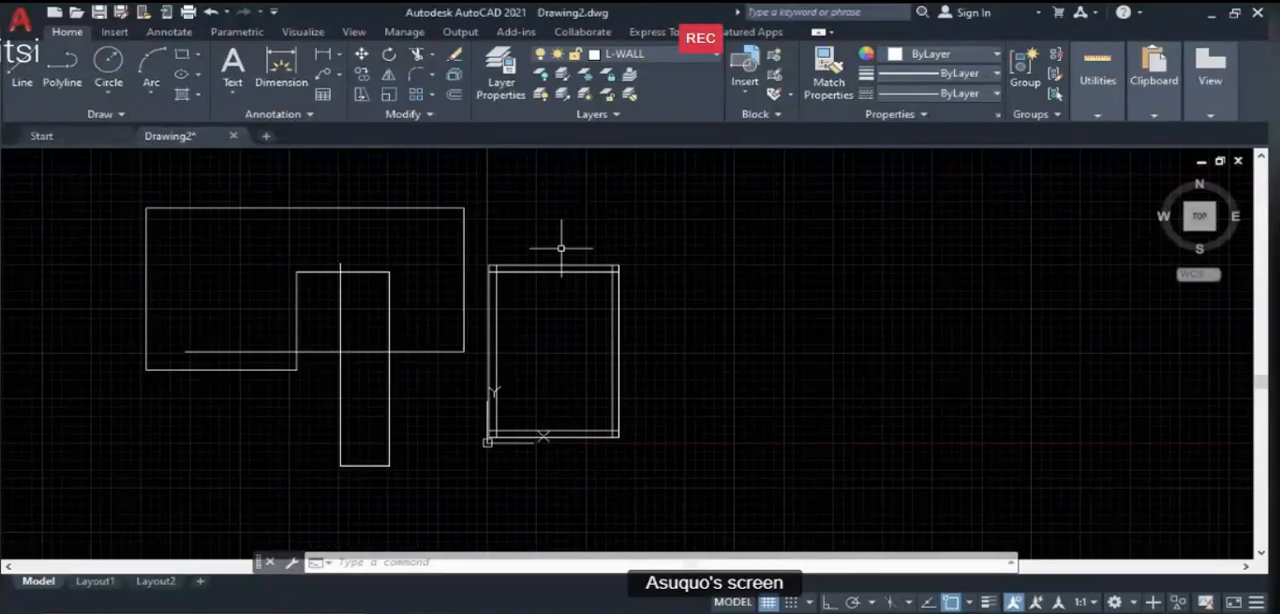
- Select all the room's wall lines to check which layer they are on, and clear the selection
click(477, 248)
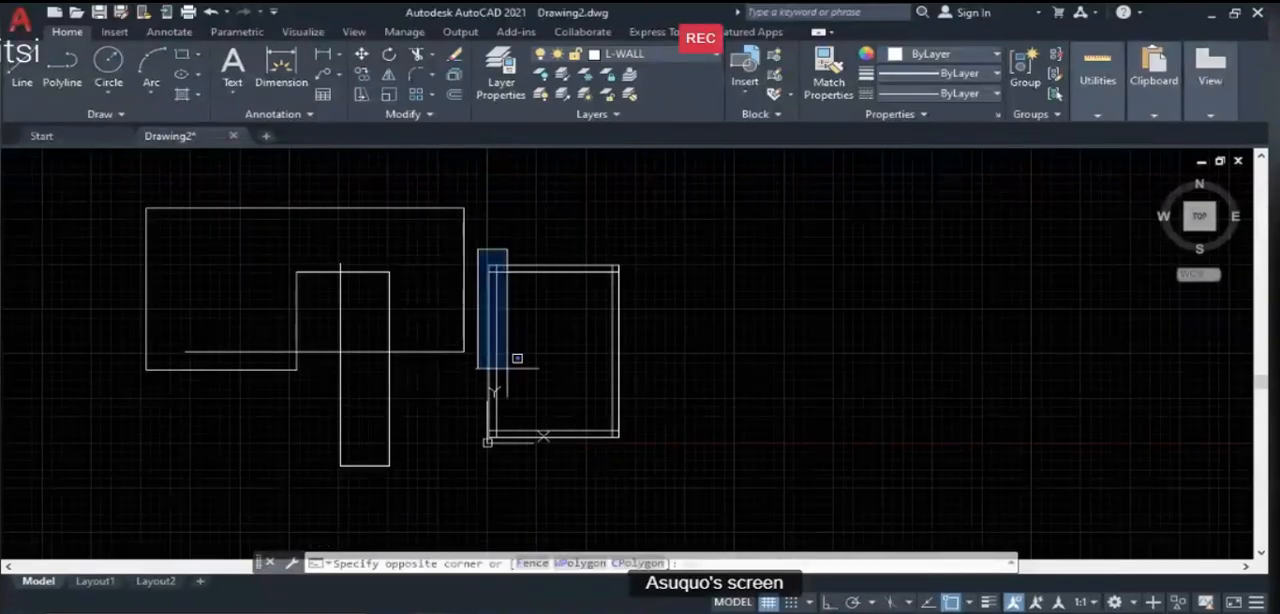
click(646, 449)
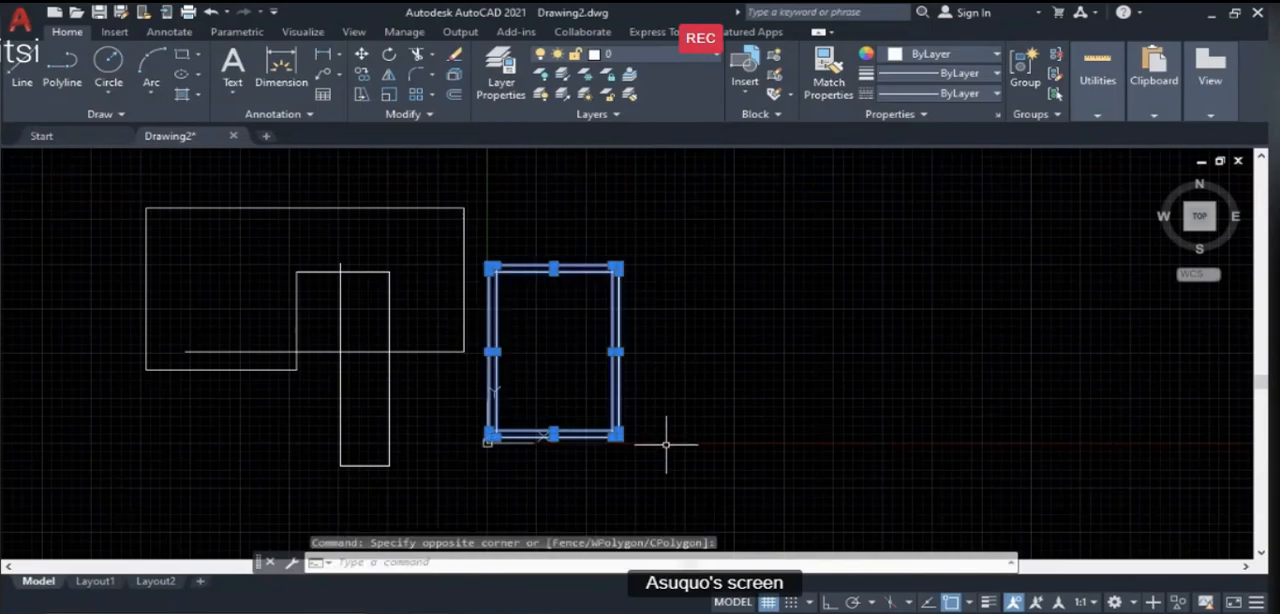
key(Escape)
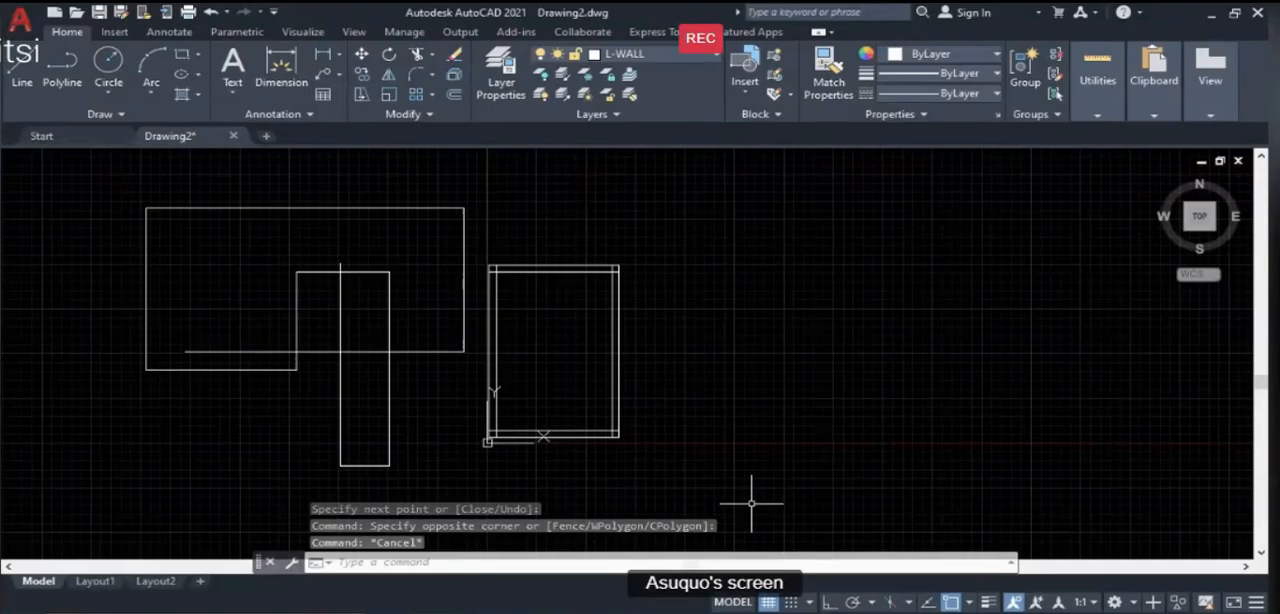
- Switch to PowerPoint to review the Aim & Objectives slide of the lesson
click(858, 612)
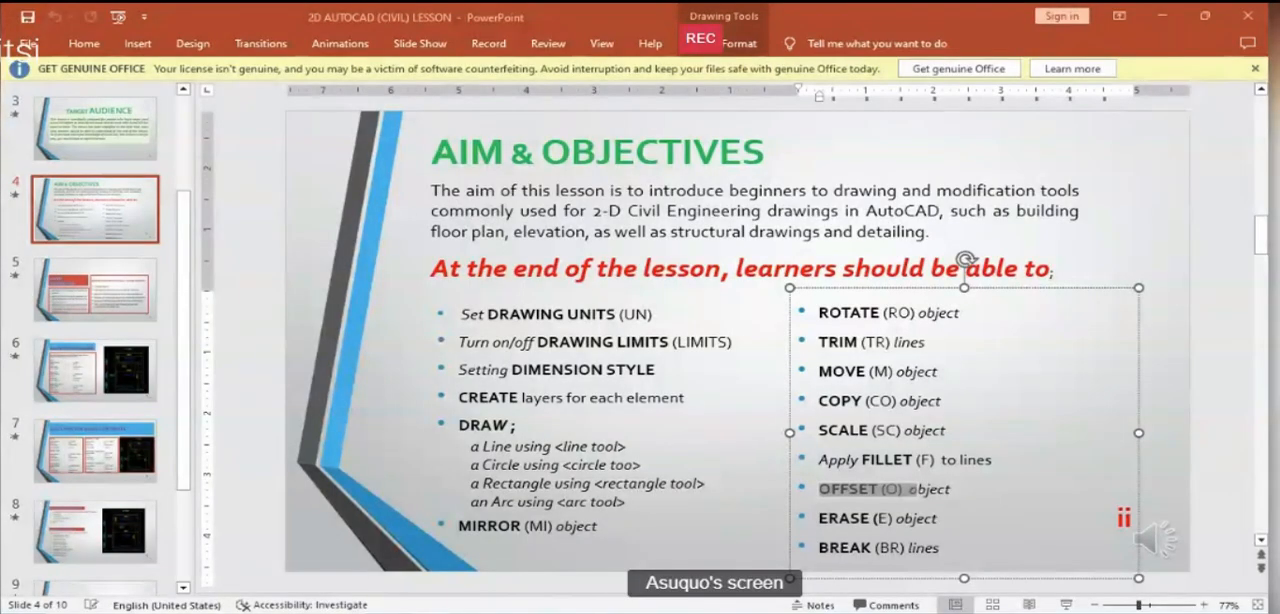
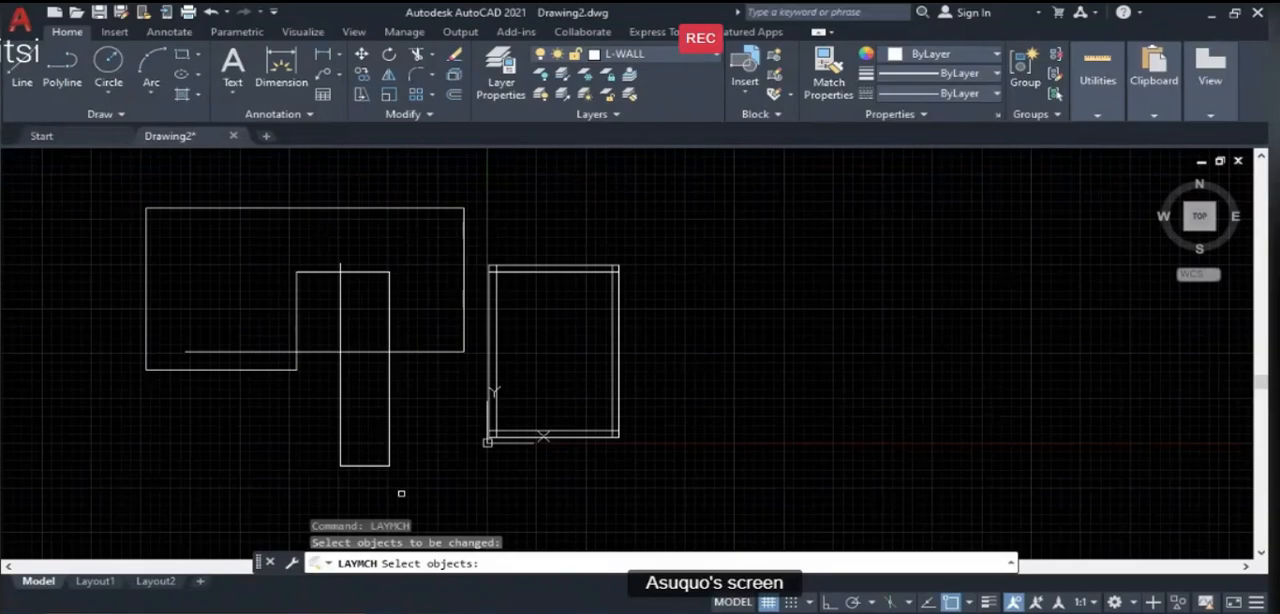
- Change all the room's wall lines to the L-WALL layer with LAYMCH, using the outline's horizontal segment as destination, and check one wall line
click(476, 249)
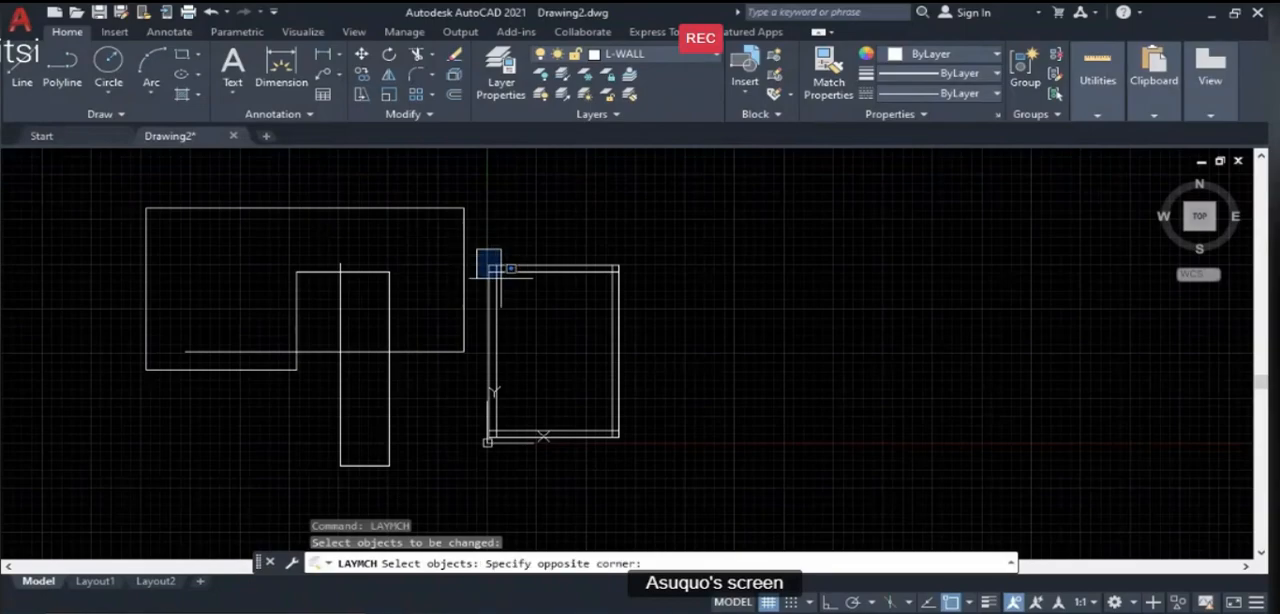
click(667, 474)
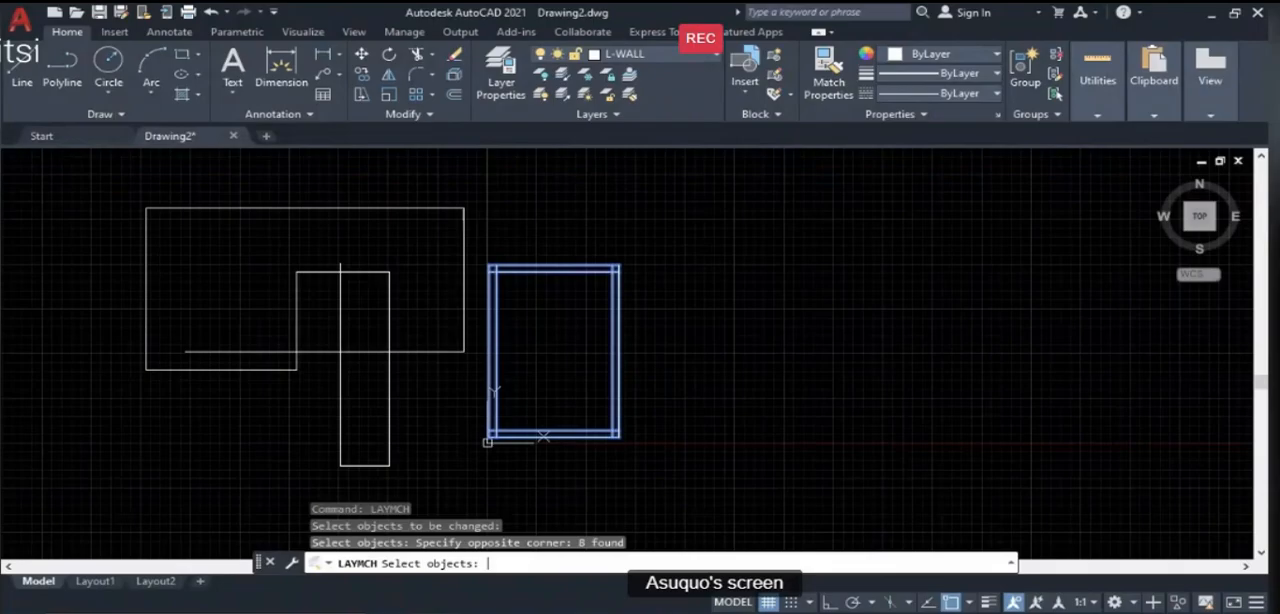
key(Return)
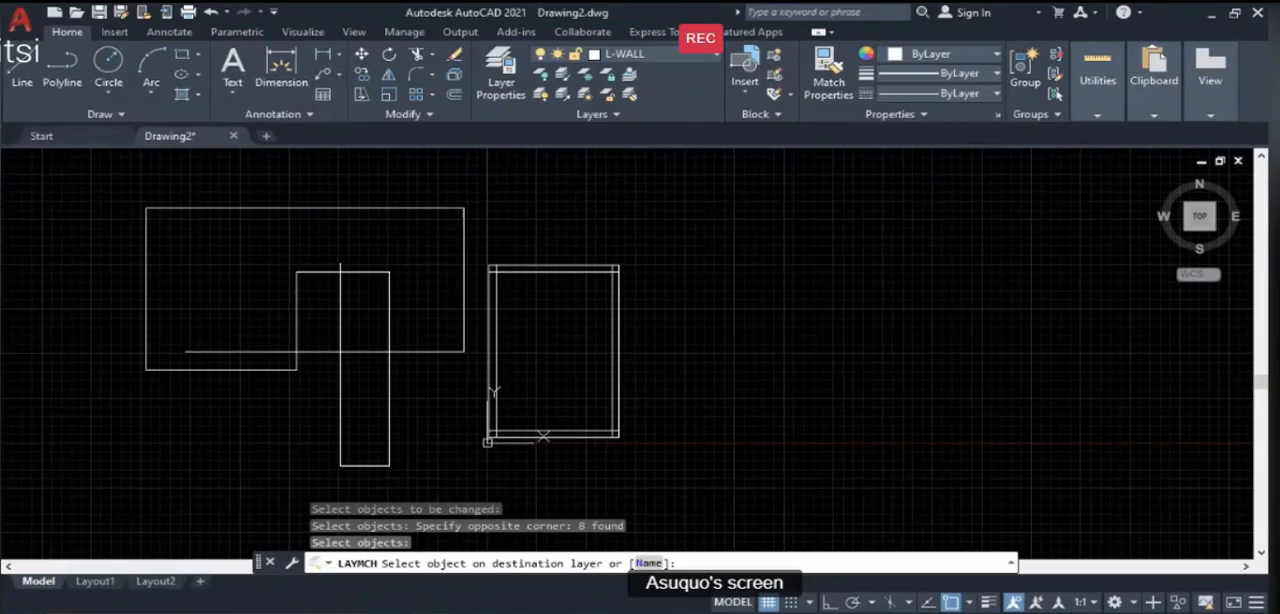
click(368, 352)
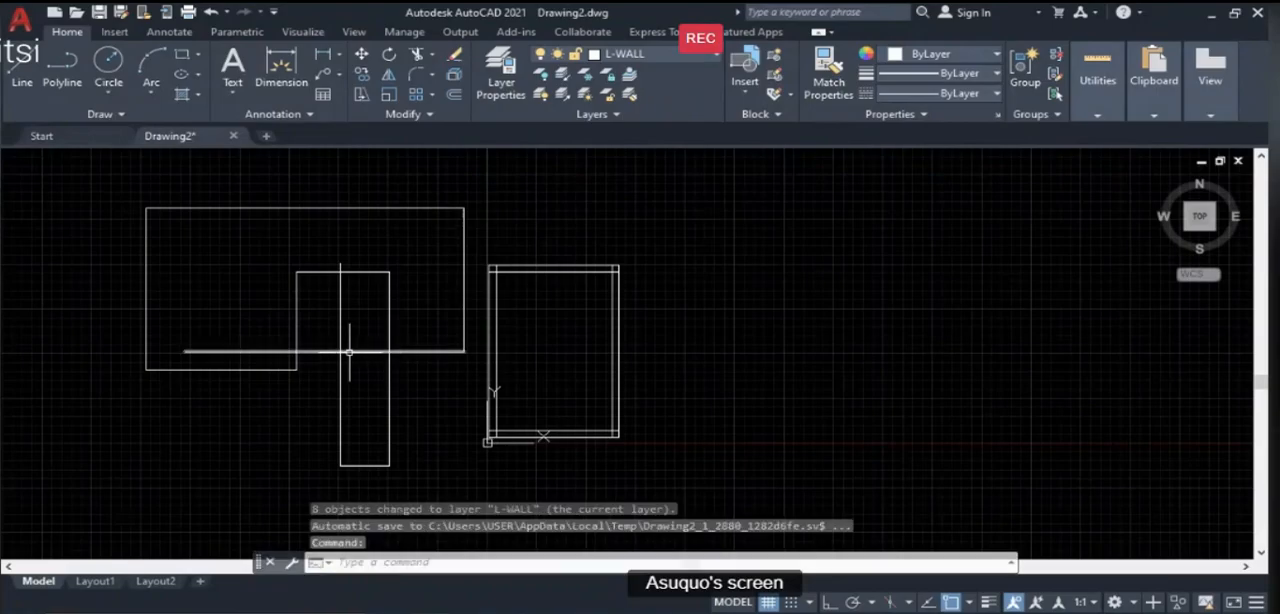
click(612, 385)
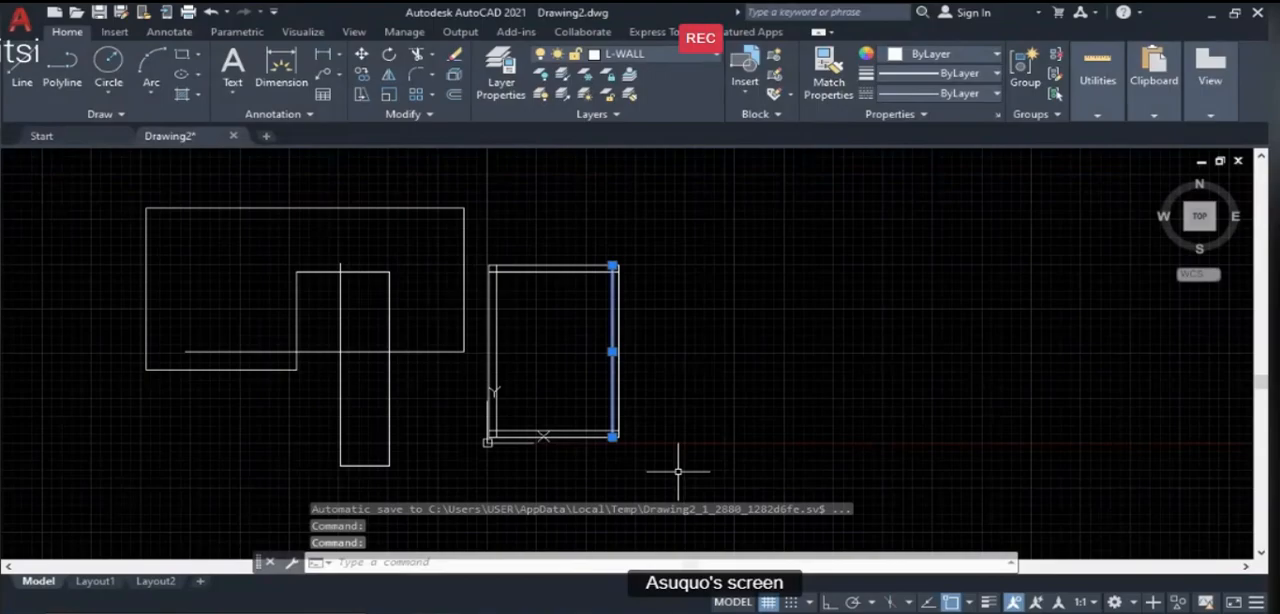
key(Escape)
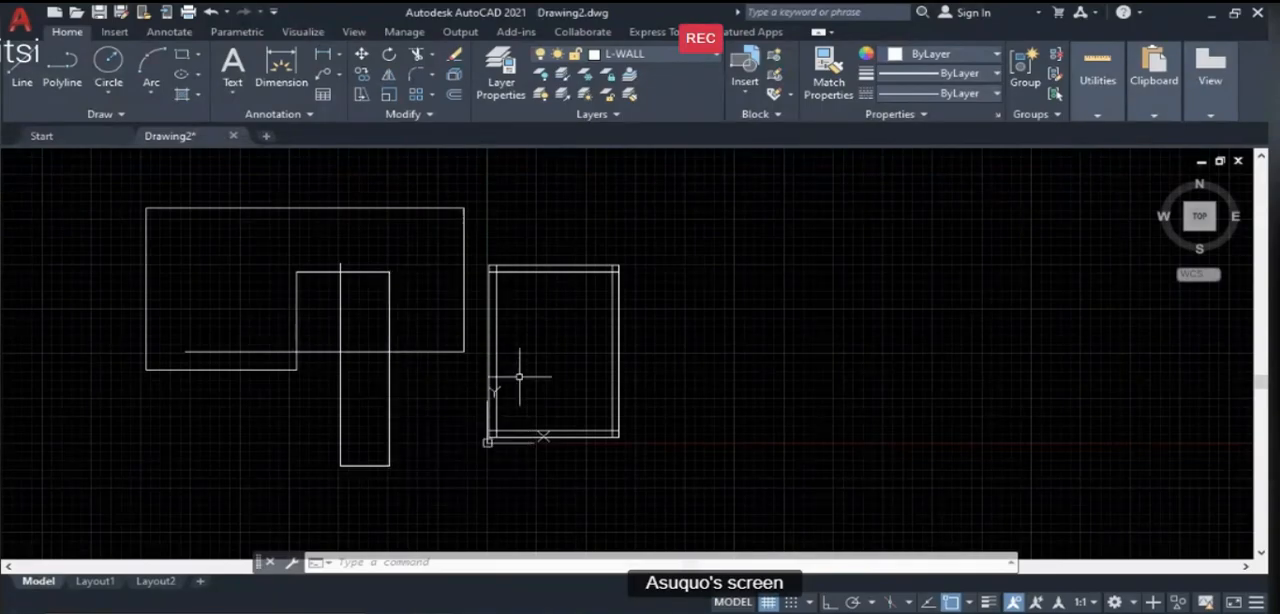
- Select individual wall lines along the room's left and upper sides to examine their layer, clearing the selection each time
scroll(500, 315, up, 4)
click(498, 310)
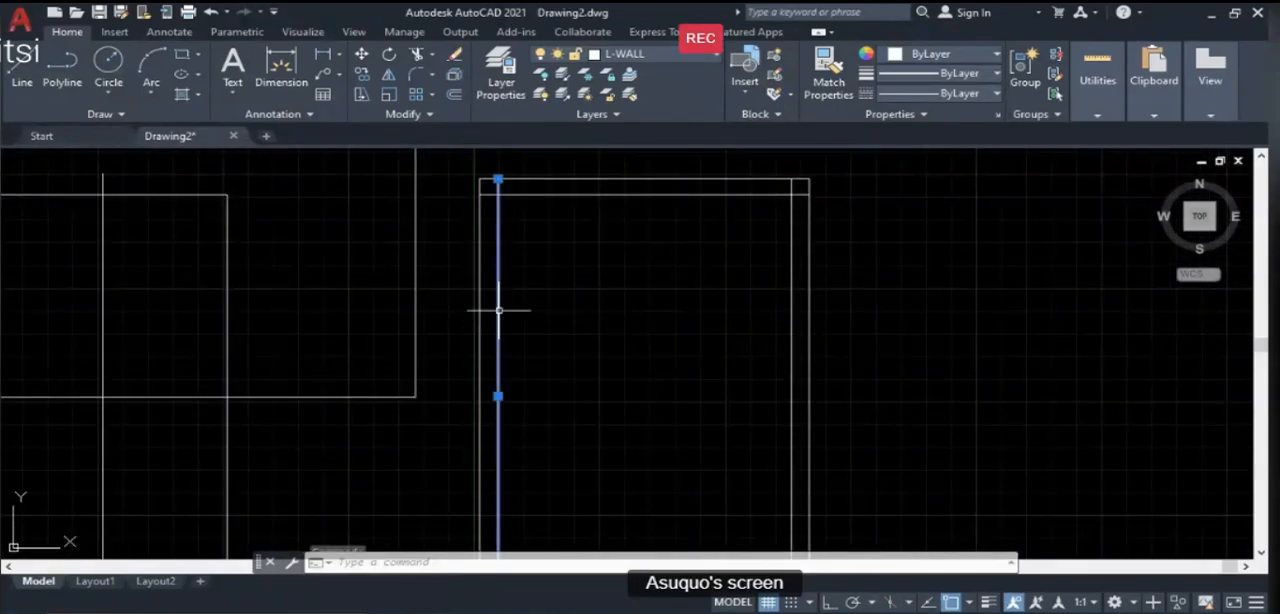
click(552, 180)
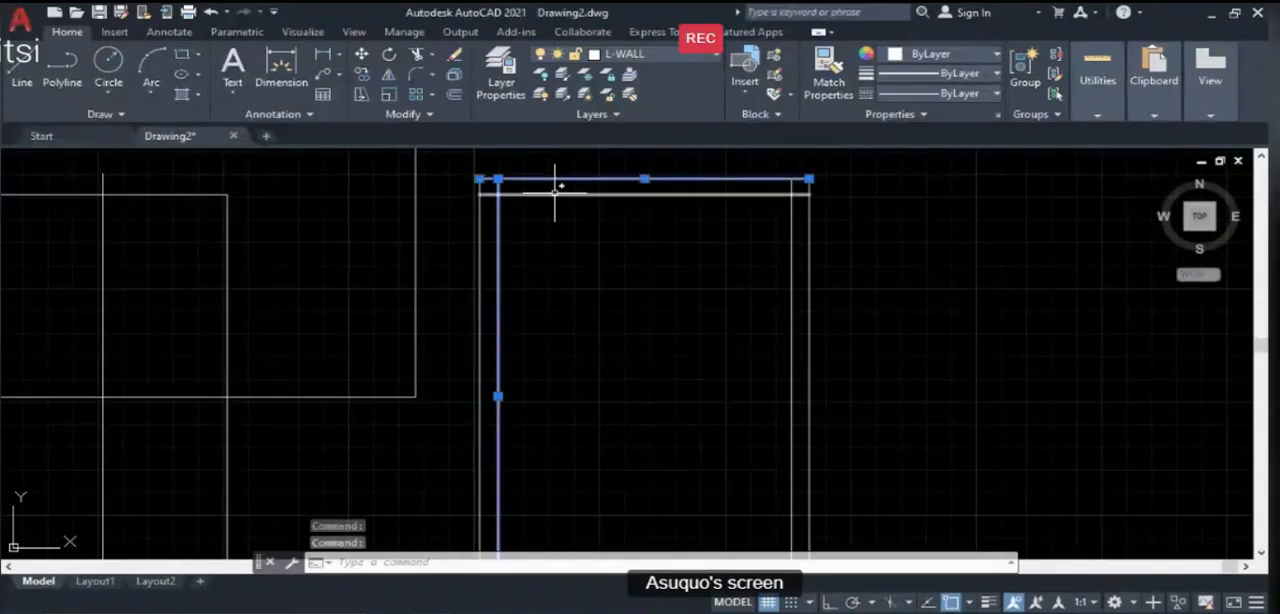
click(555, 193)
scroll(543, 250, down, 2)
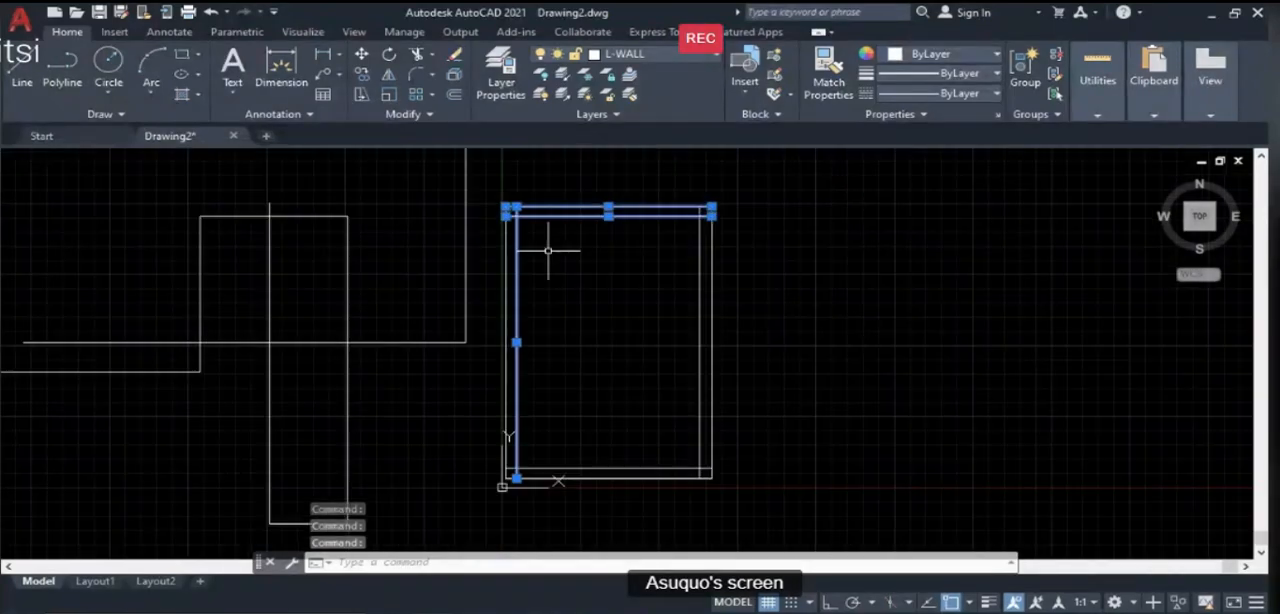
key(Escape)
scroll(585, 191, up, 2)
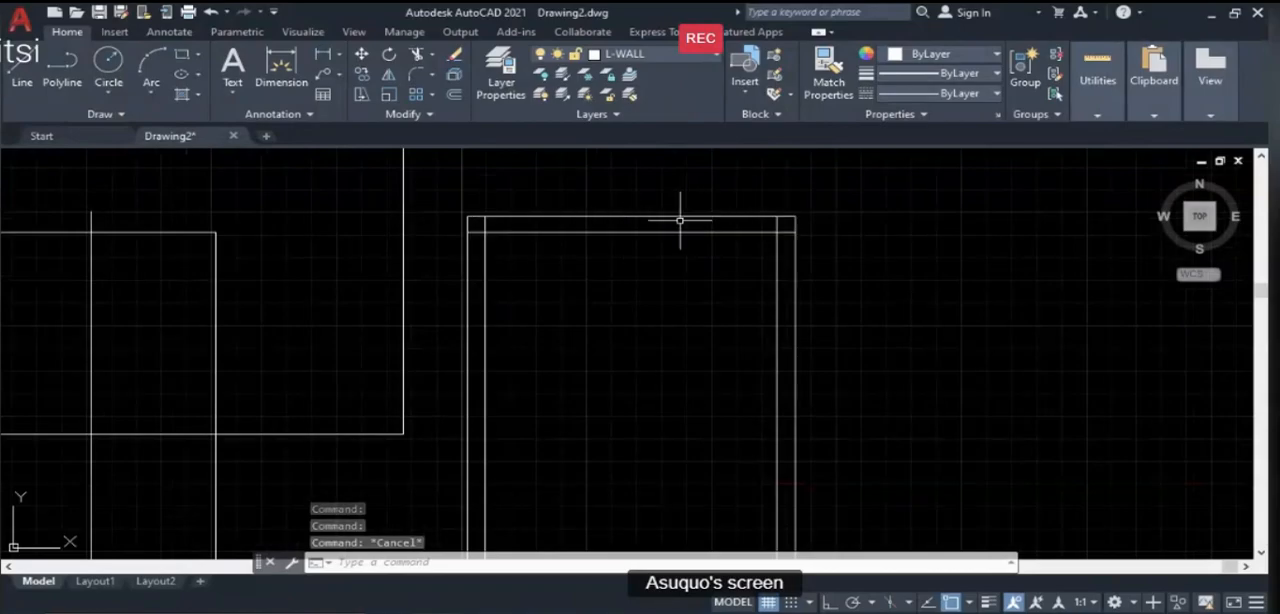
click(717, 230)
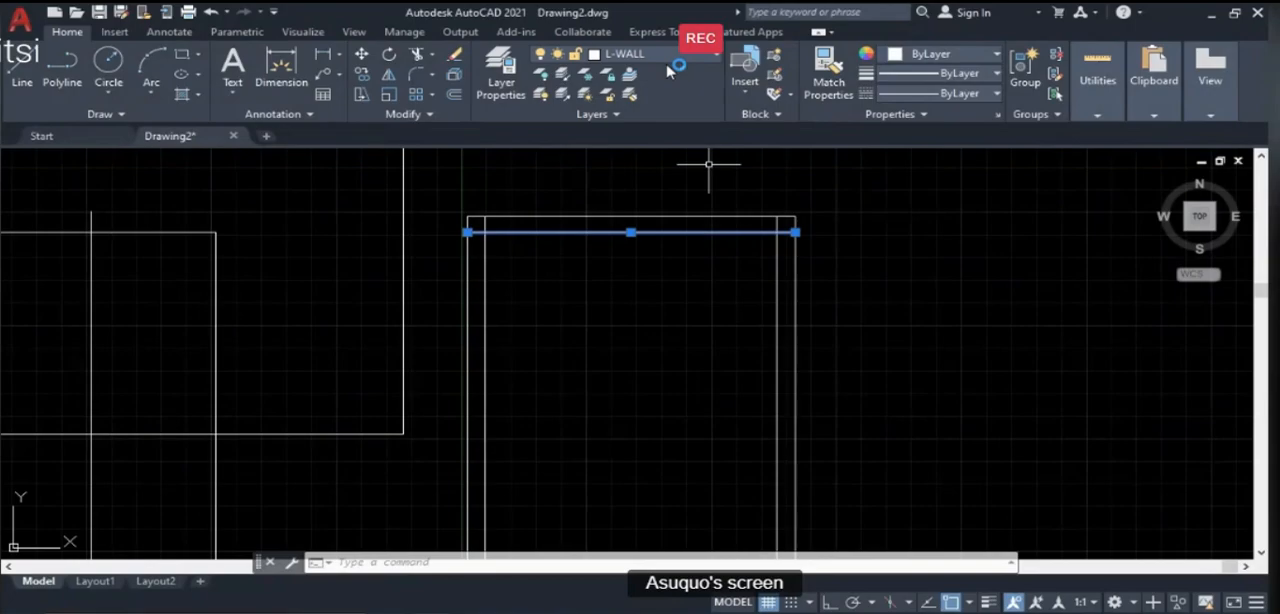
key(Escape)
scroll(665, 234, down, 6)
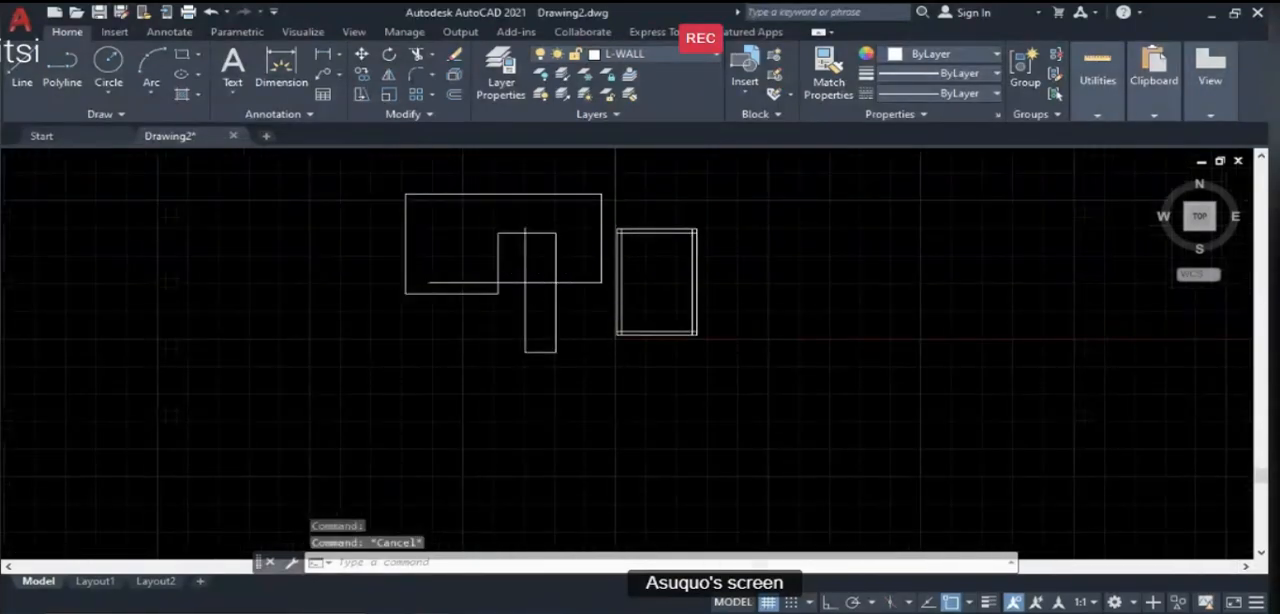
- Erase the whole practice outline and narrow rectangle beside the room, keeping only the room's walls
scroll(586, 290, up, 2)
scroll(531, 376, down, 2)
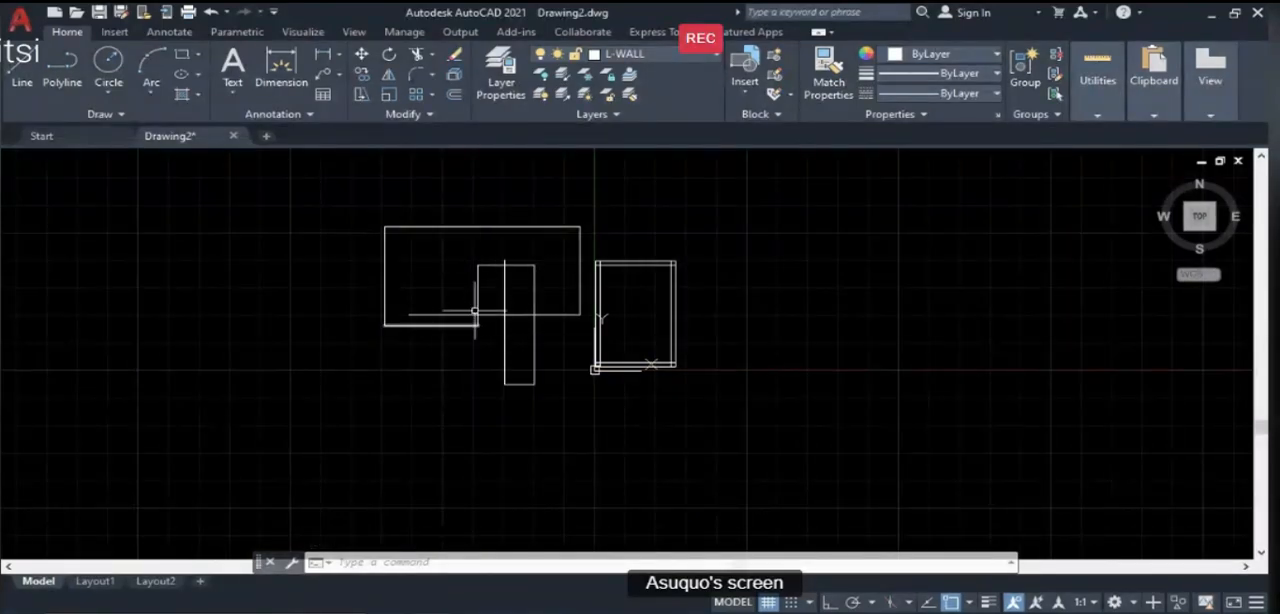
text(e)
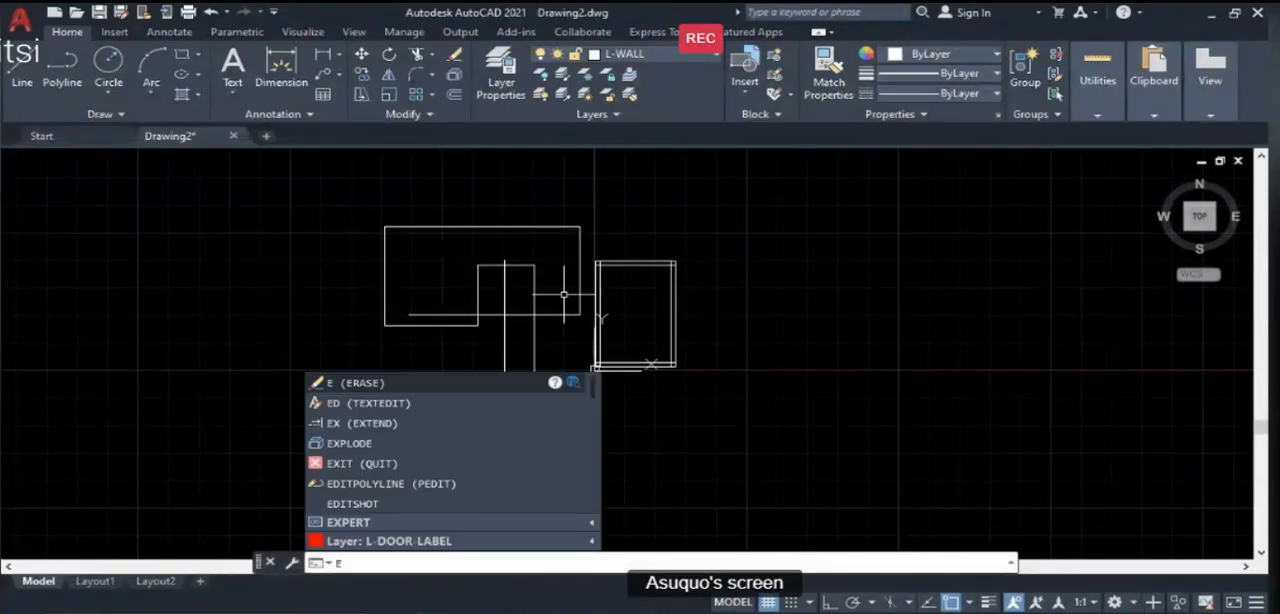
key(Return)
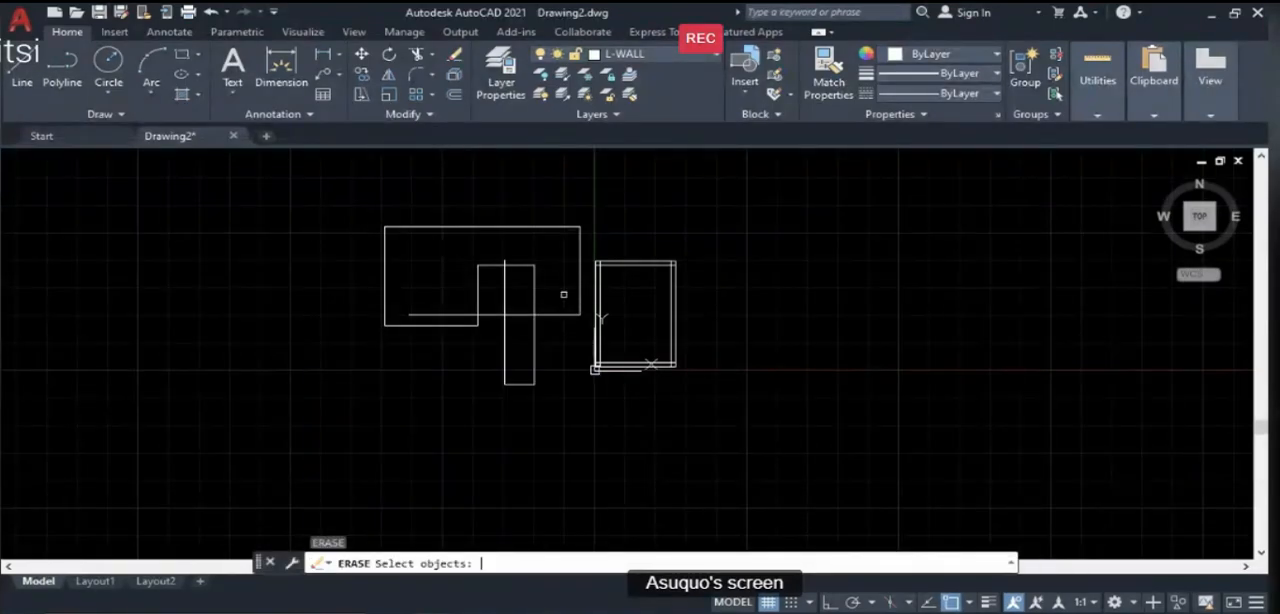
click(352, 199)
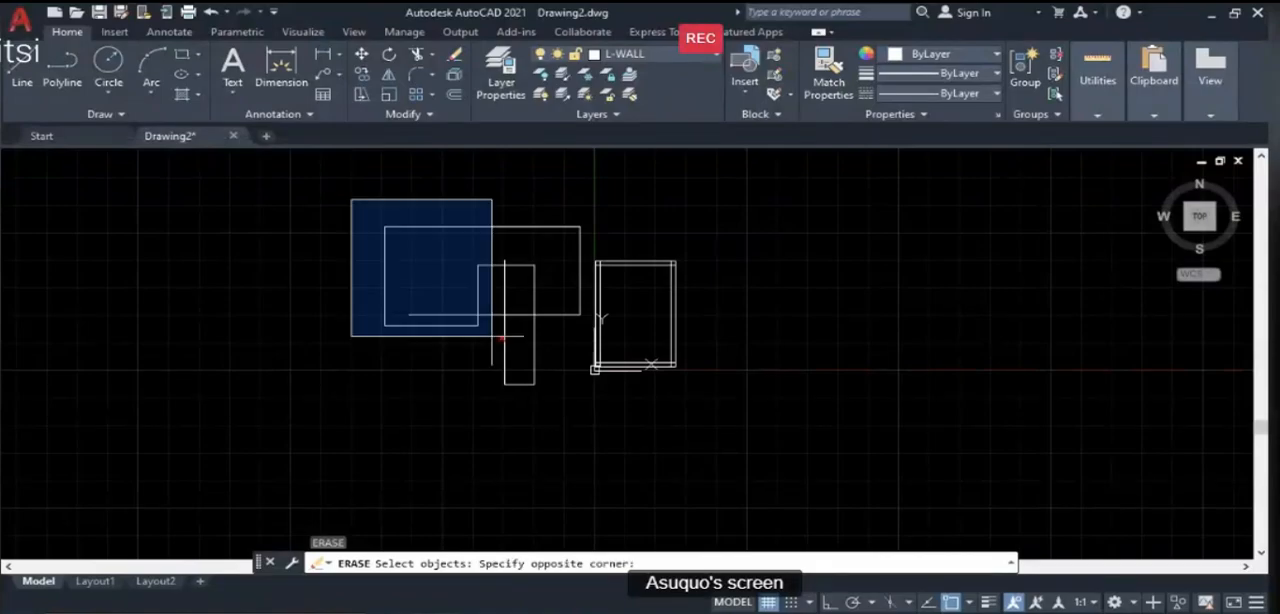
click(584, 428)
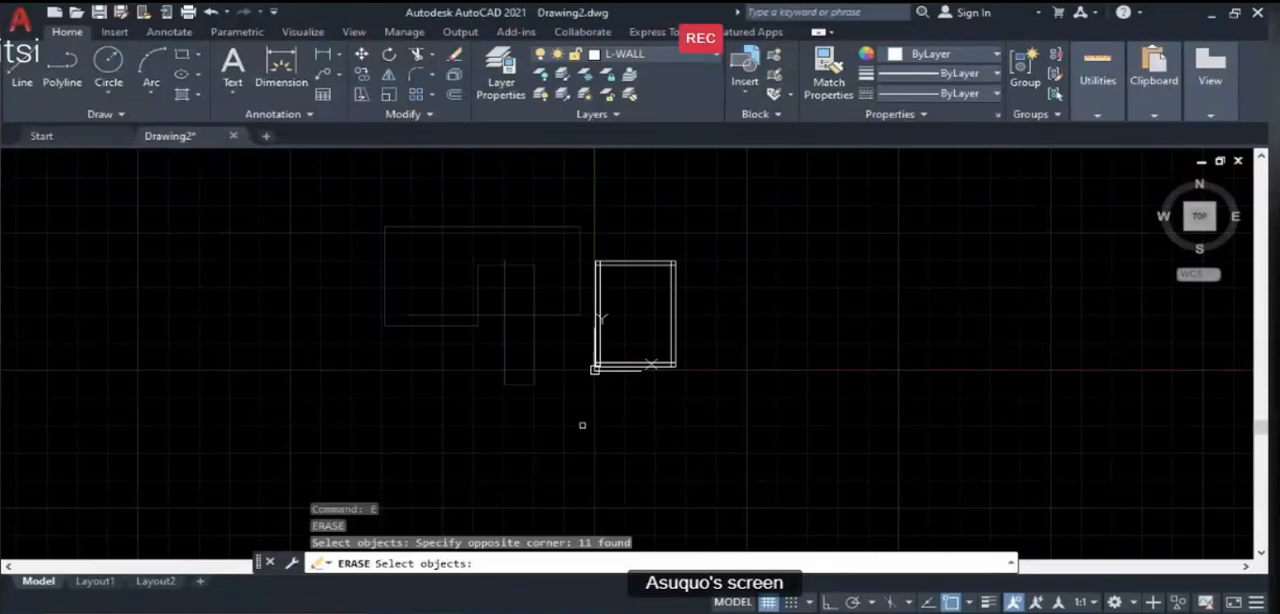
key(Return)
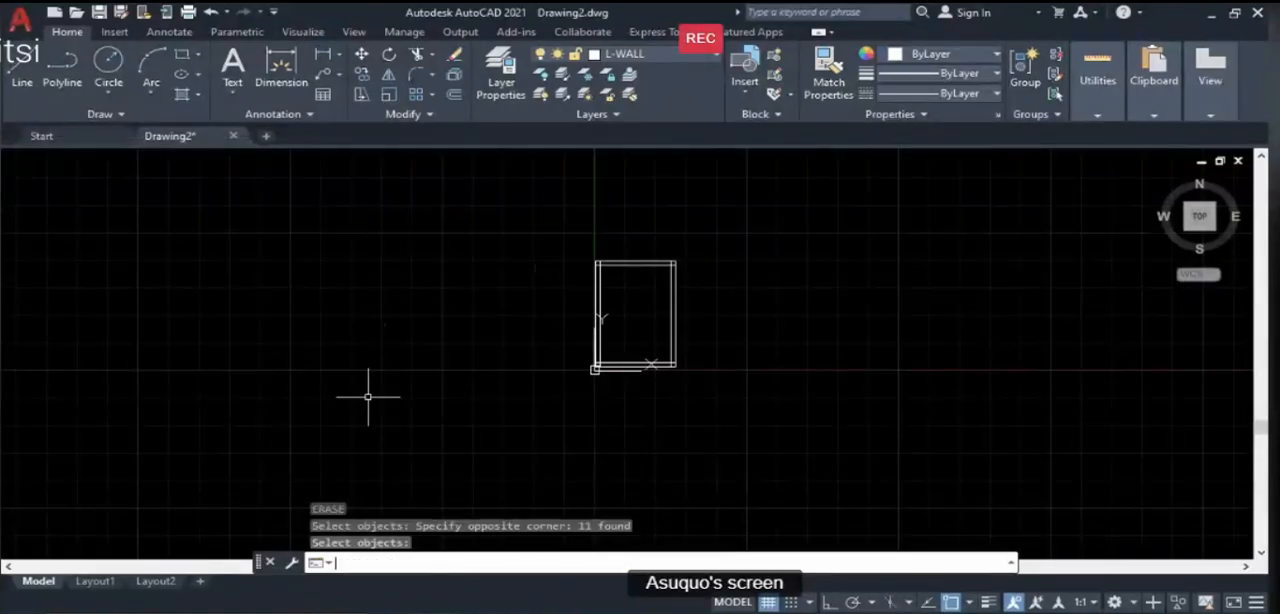
scroll(680, 318, up, 2)
scroll(476, 356, down, 2)
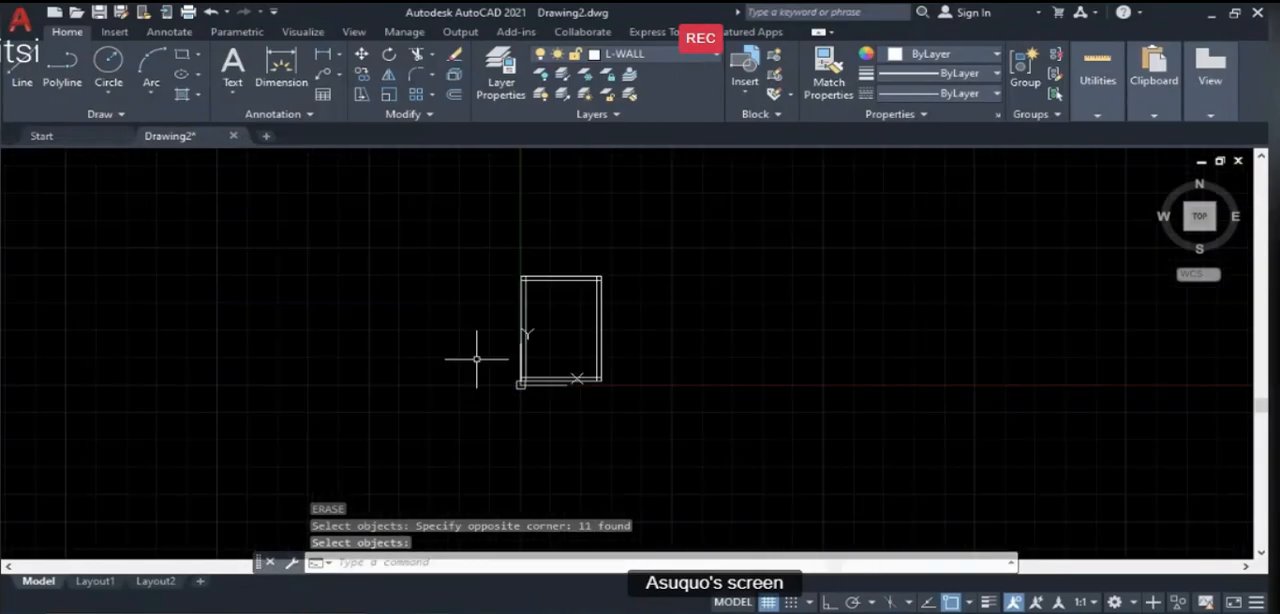
- Switch to PowerPoint to review the Aim & Objectives slide, and return to the AutoCAD drawing
key(alt+Tab)
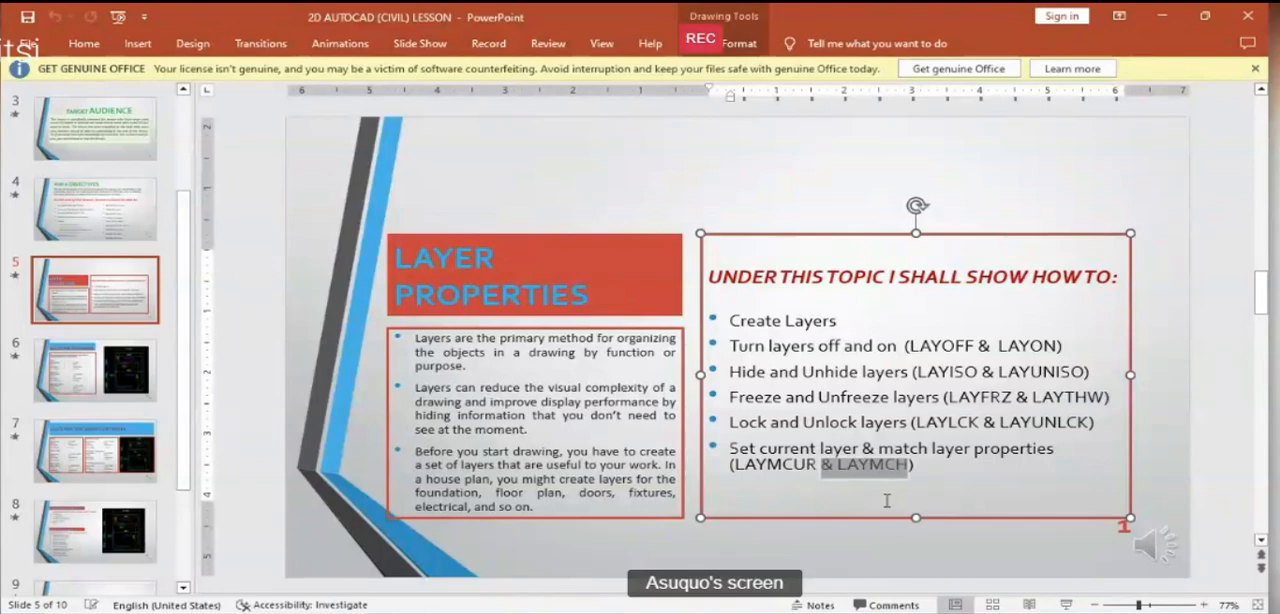
scroll(886, 500, up, 1)
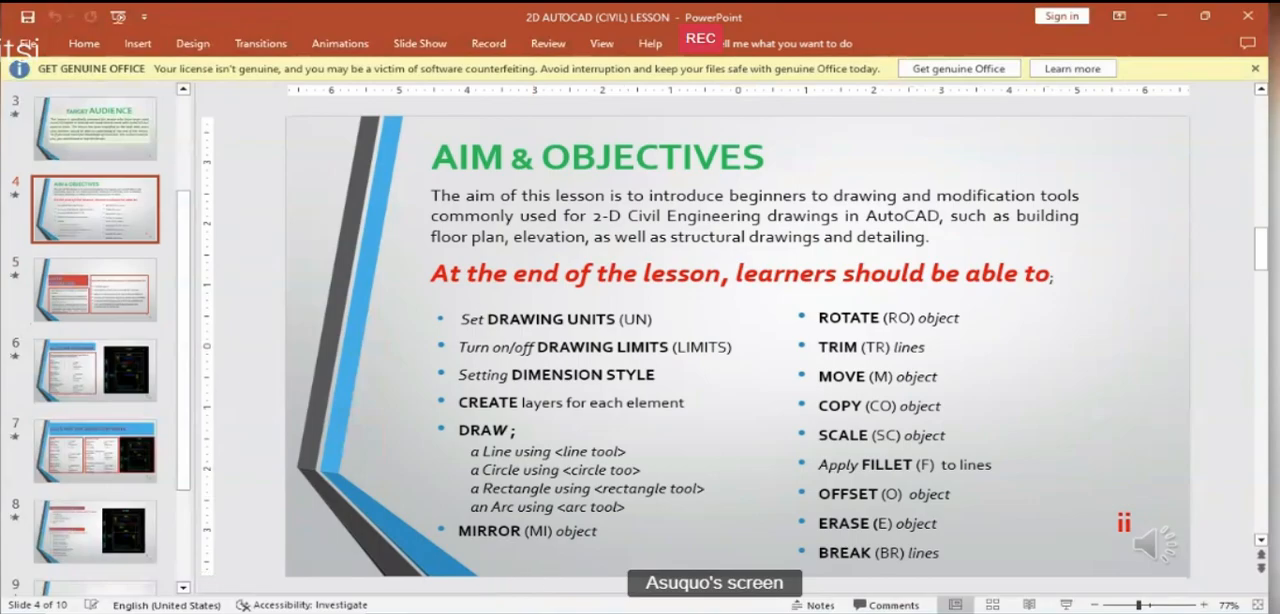
click(440, 611)
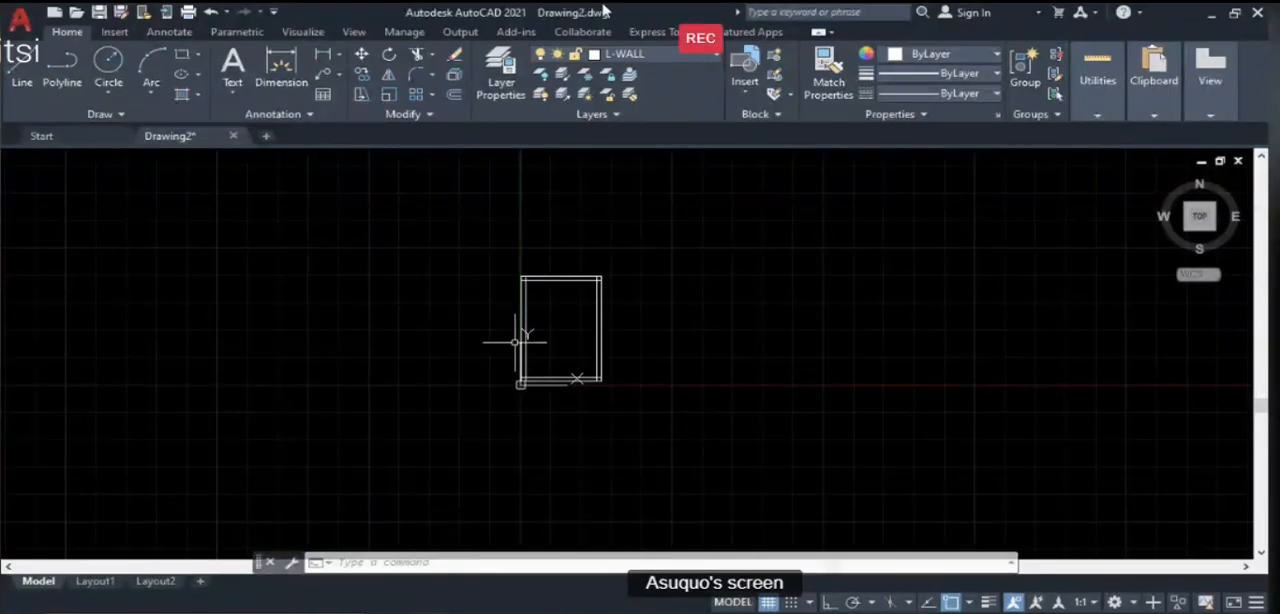
- Move all the room's wall lines from a base point inside the room to a free spot up and right of the origin
text(m)
key(Return)
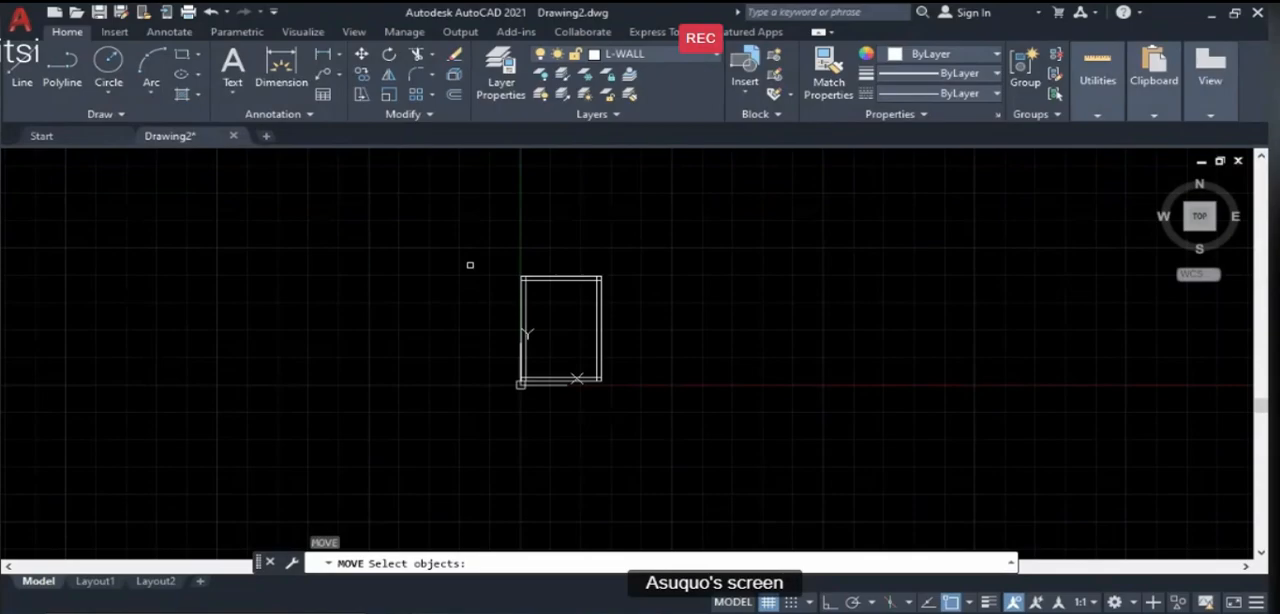
scroll(609, 316, up, 2)
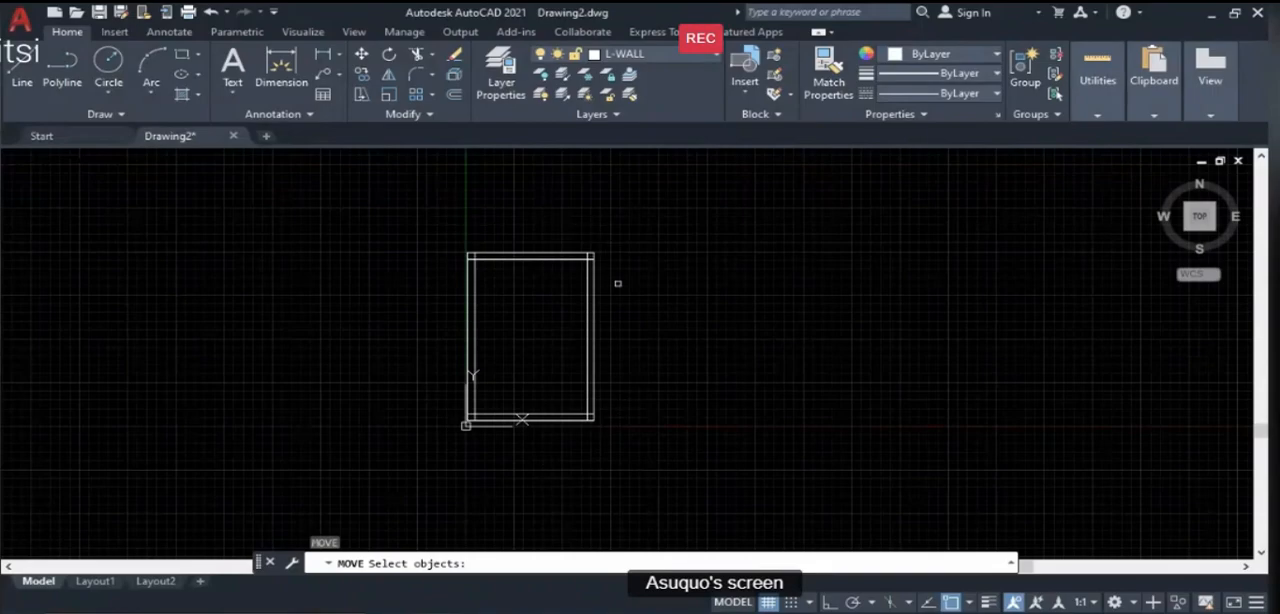
click(435, 194)
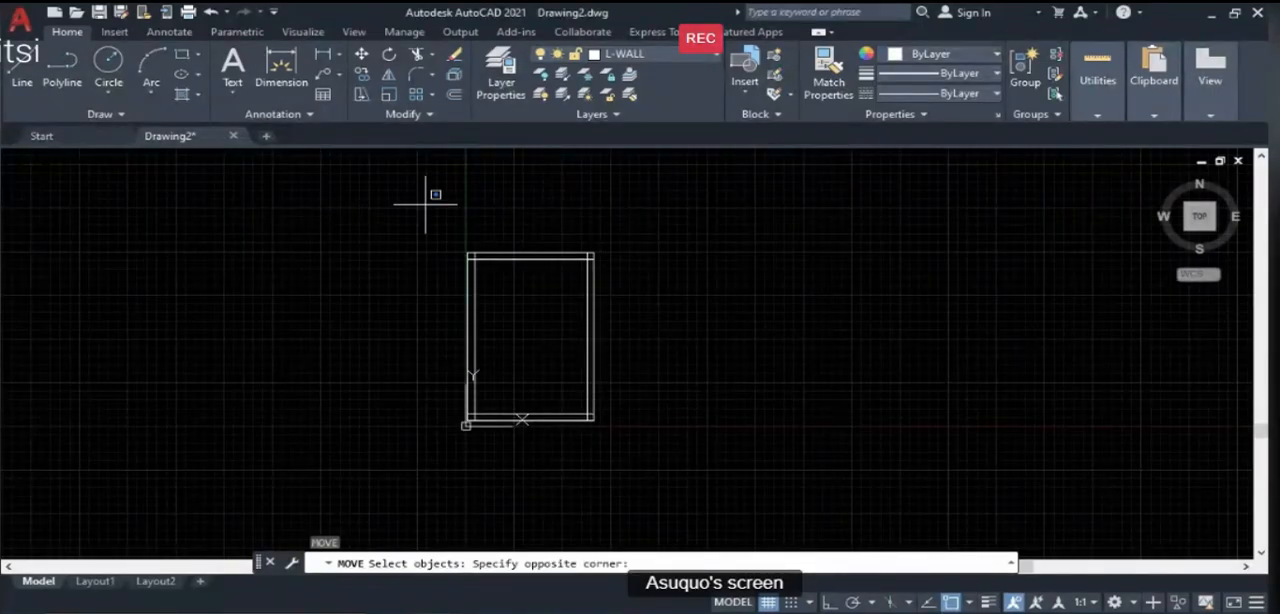
click(644, 480)
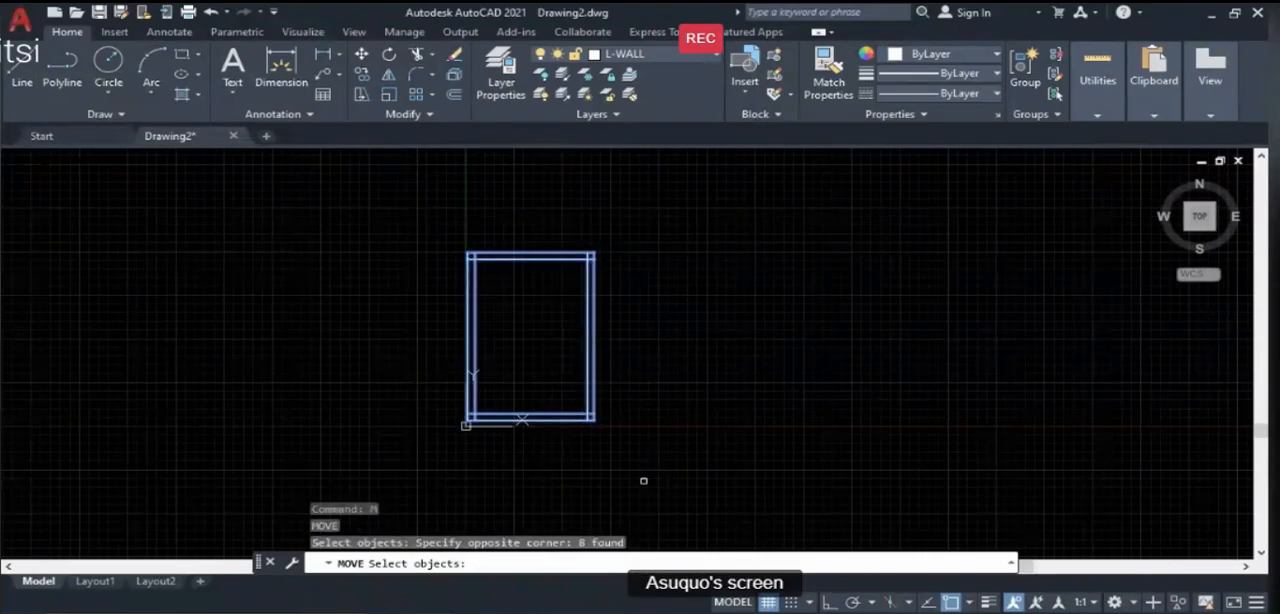
key(Return)
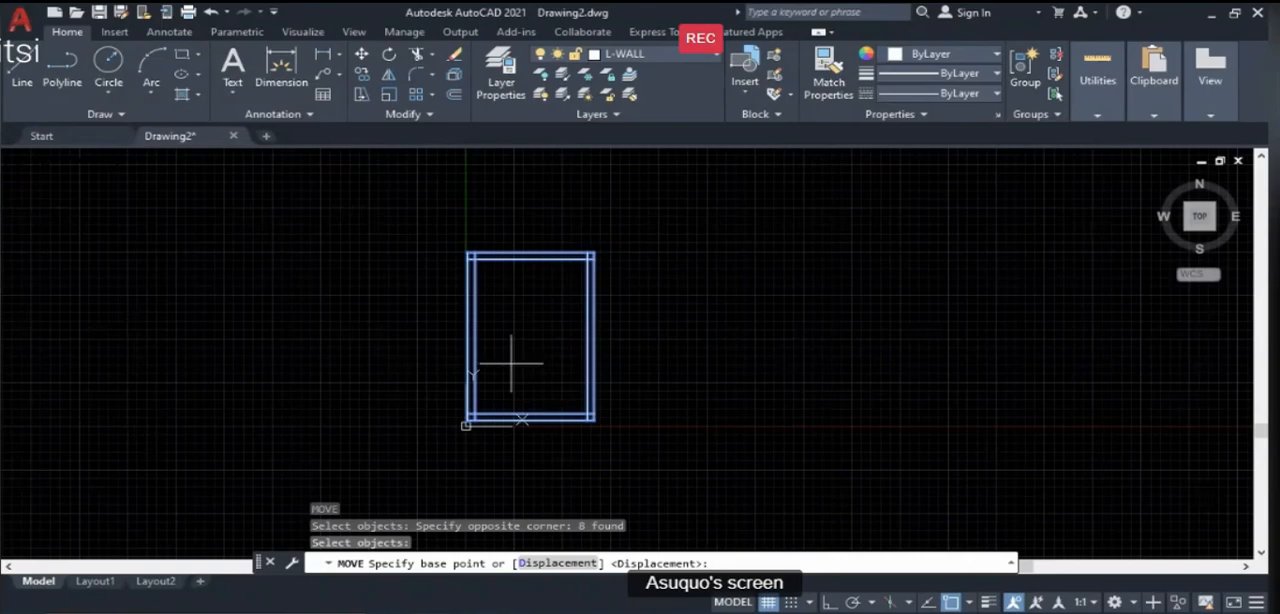
click(511, 363)
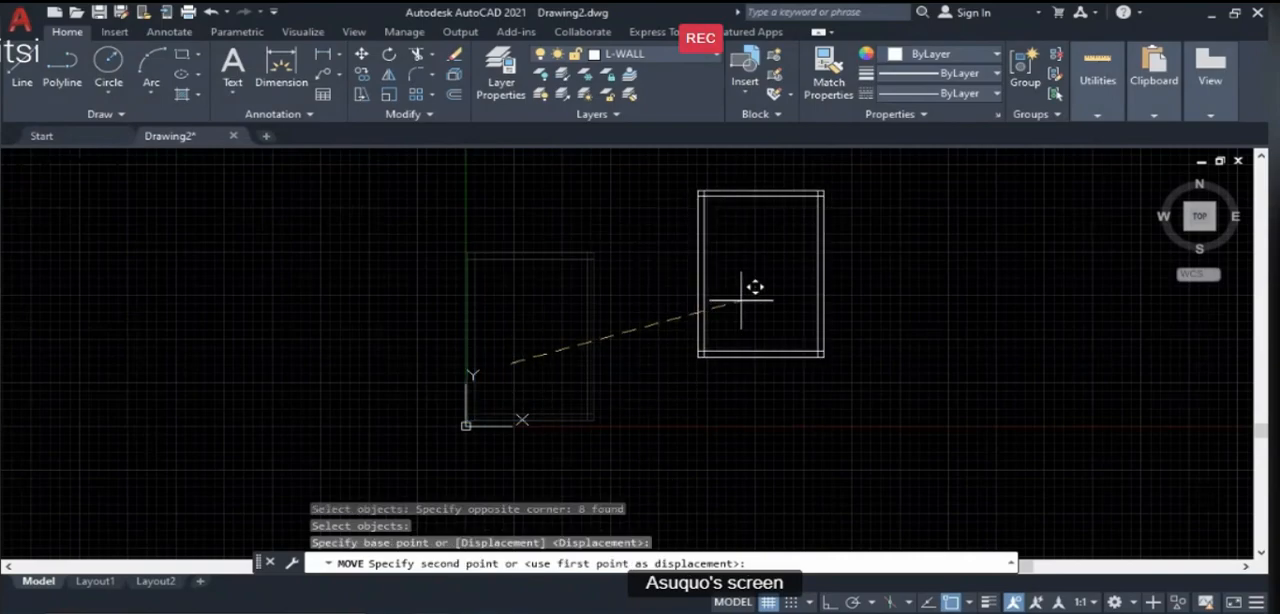
scroll(400, 440, down, 6)
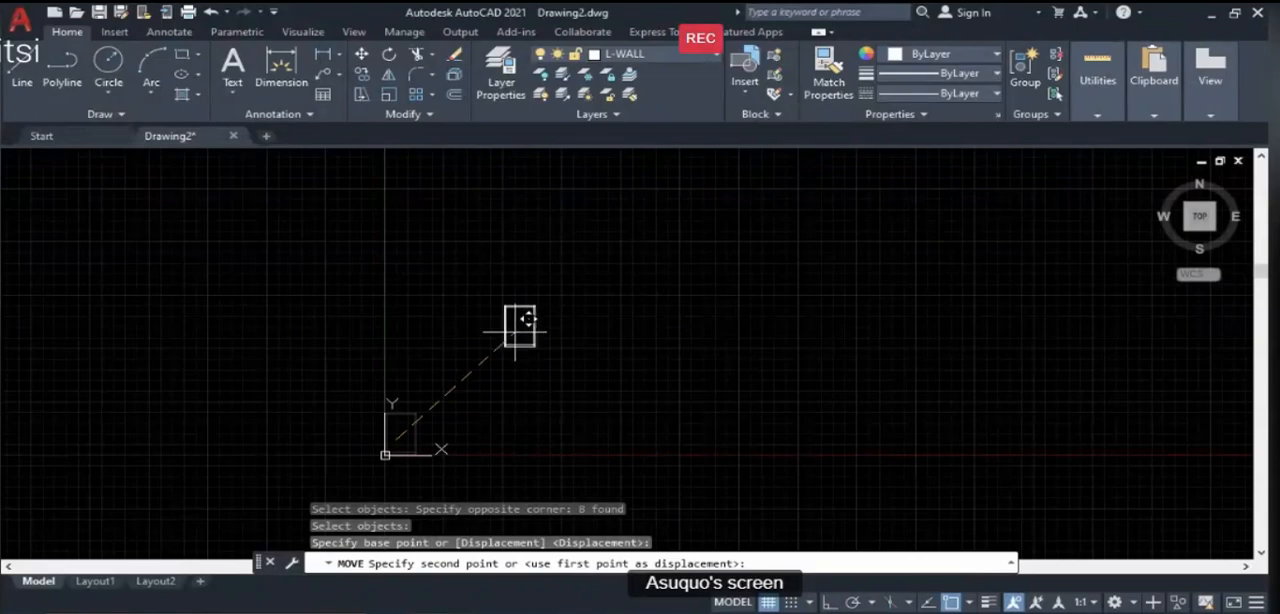
click(516, 331)
scroll(506, 331, up, 8)
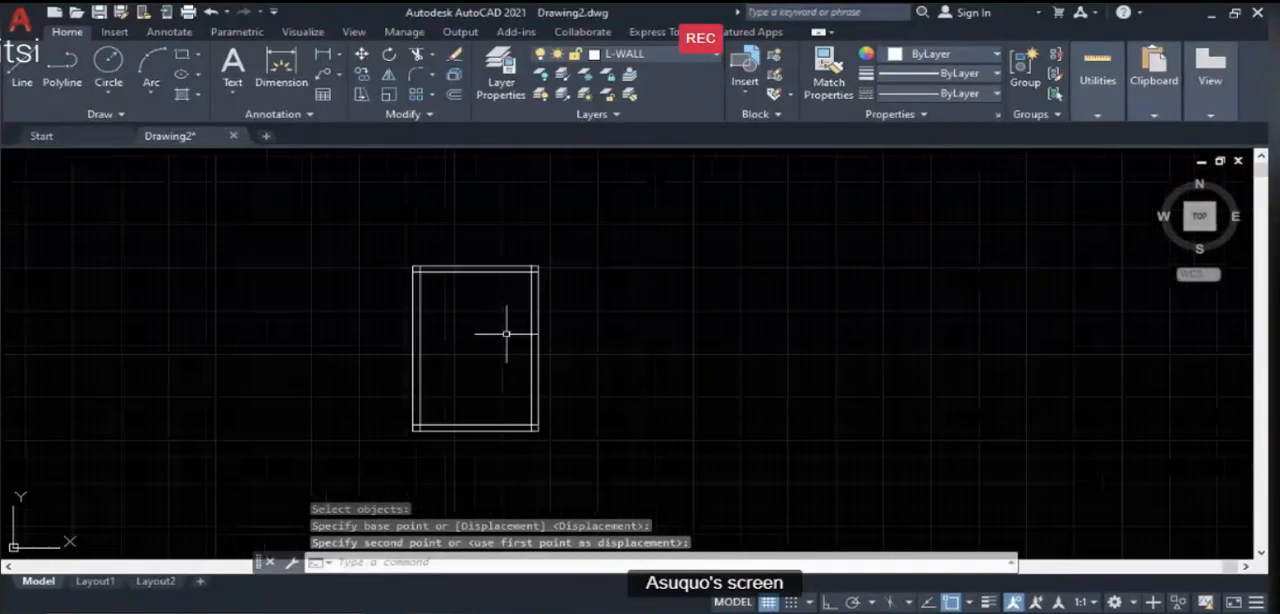
- Turn off the drawing grid display and view the room on the plain background
scroll(449, 400, down, 4)
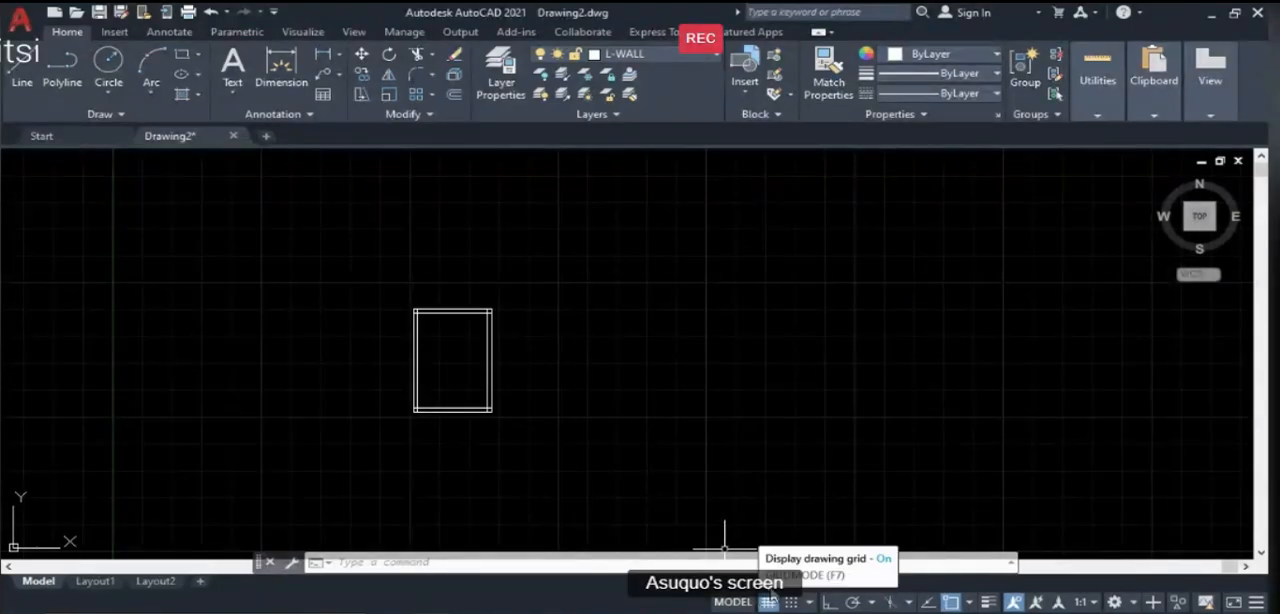
click(767, 602)
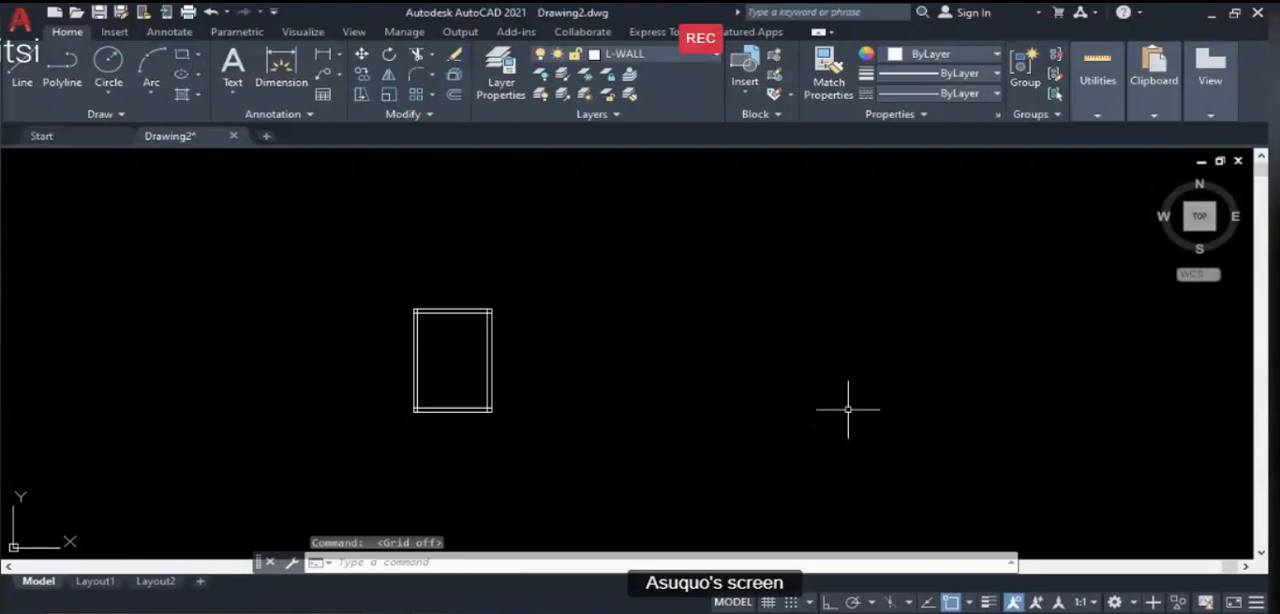
scroll(784, 387, down, 4)
scroll(700, 405, up, 6)
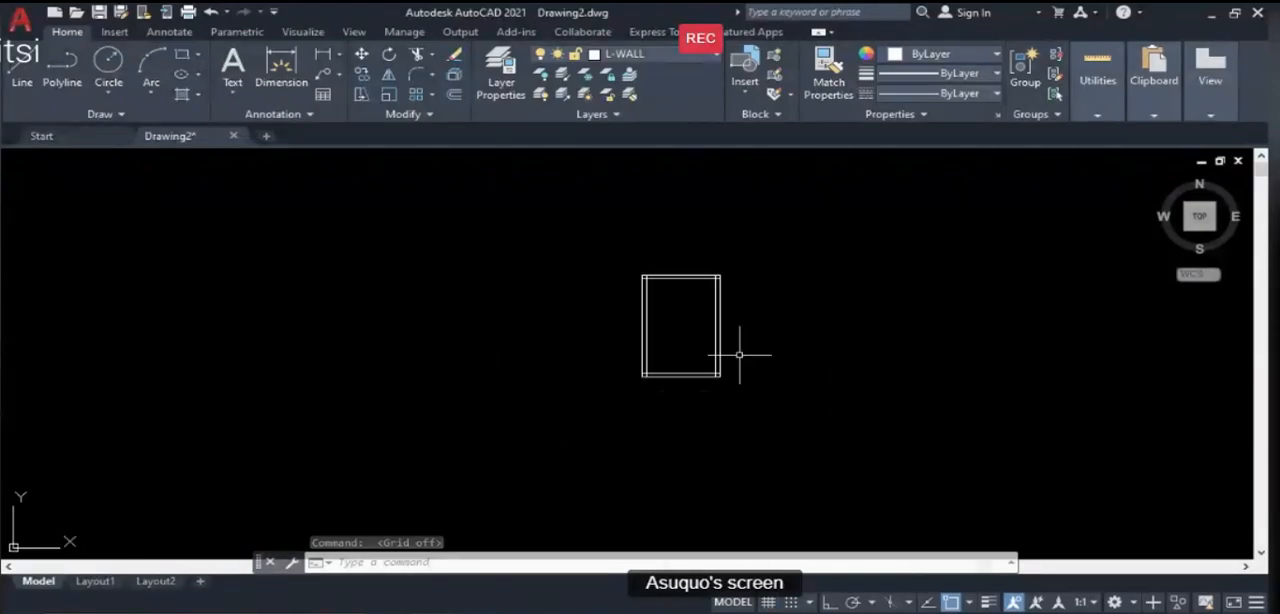
scroll(795, 330, down, 3)
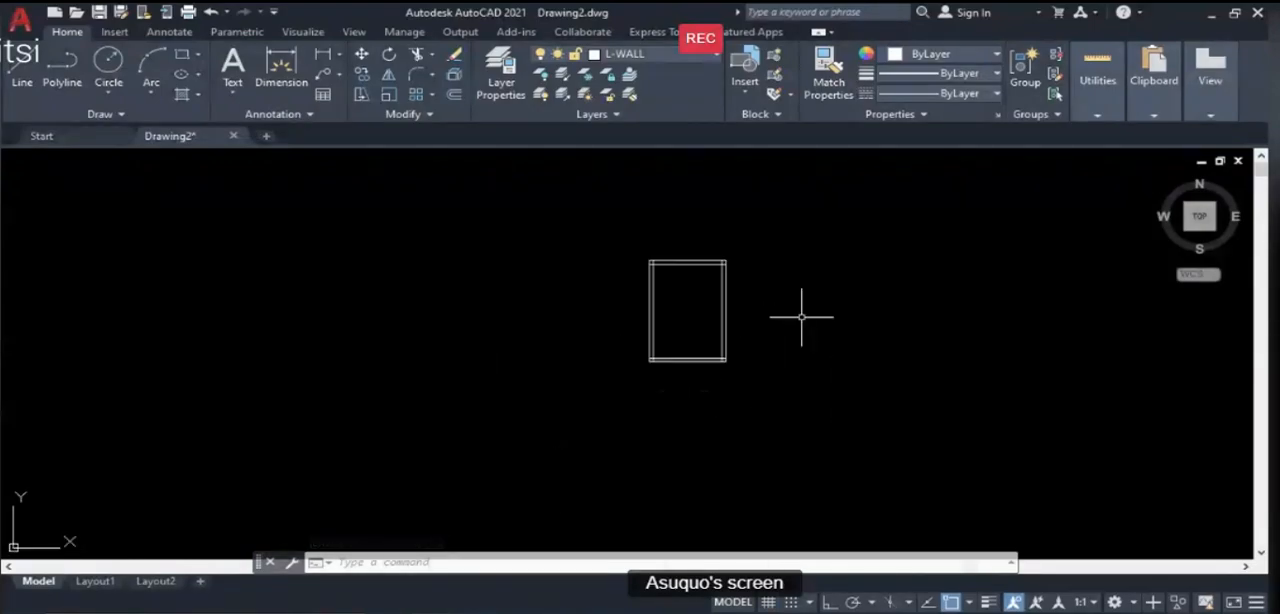
scroll(800, 315, up, 3)
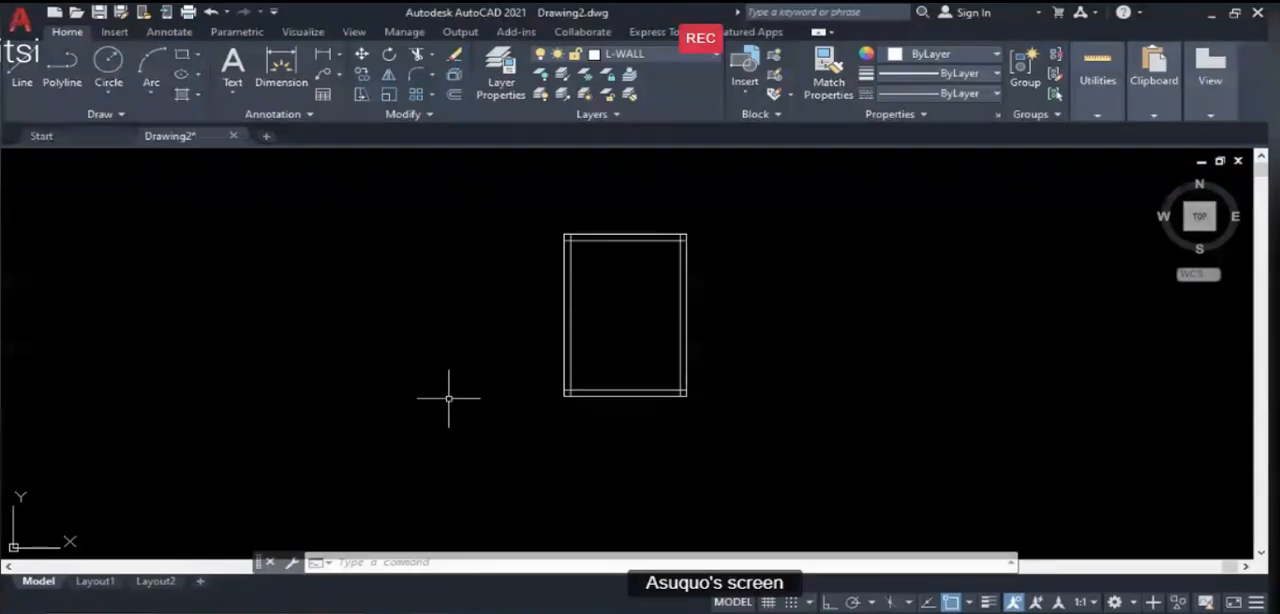
- Switch to PowerPoint to review the Illustration Guide slide's room plan and dimensions, and return to the AutoCAD drawing
scroll(426, 409, down, 2)
scroll(566, 340, up, 2)
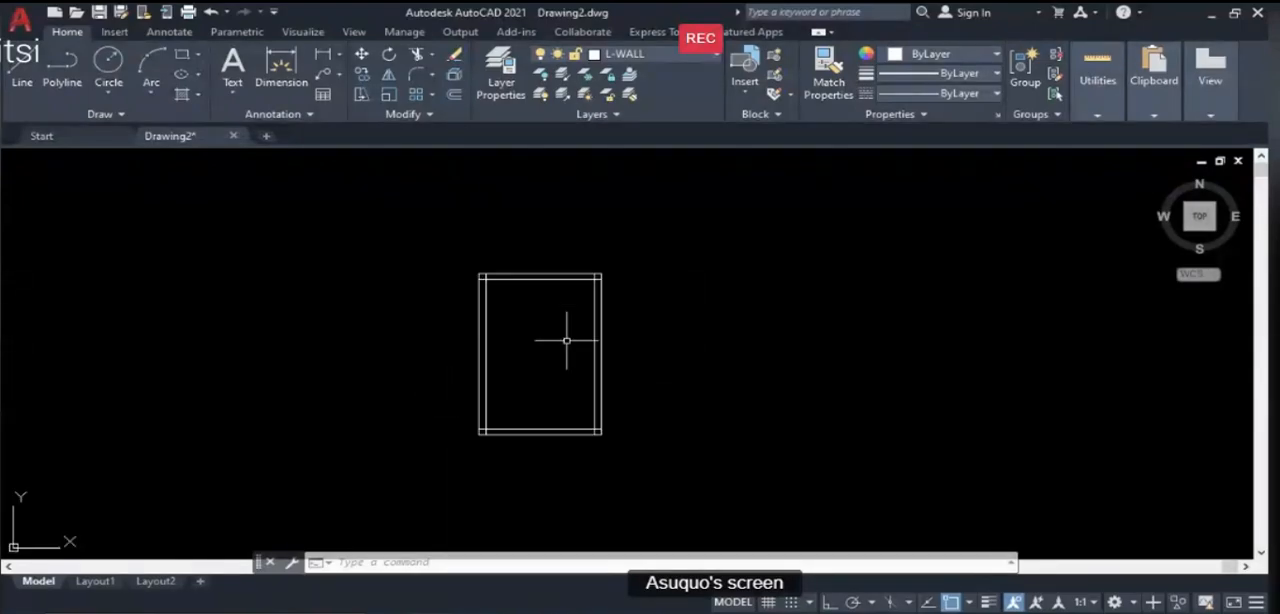
mouse_move(847, 612)
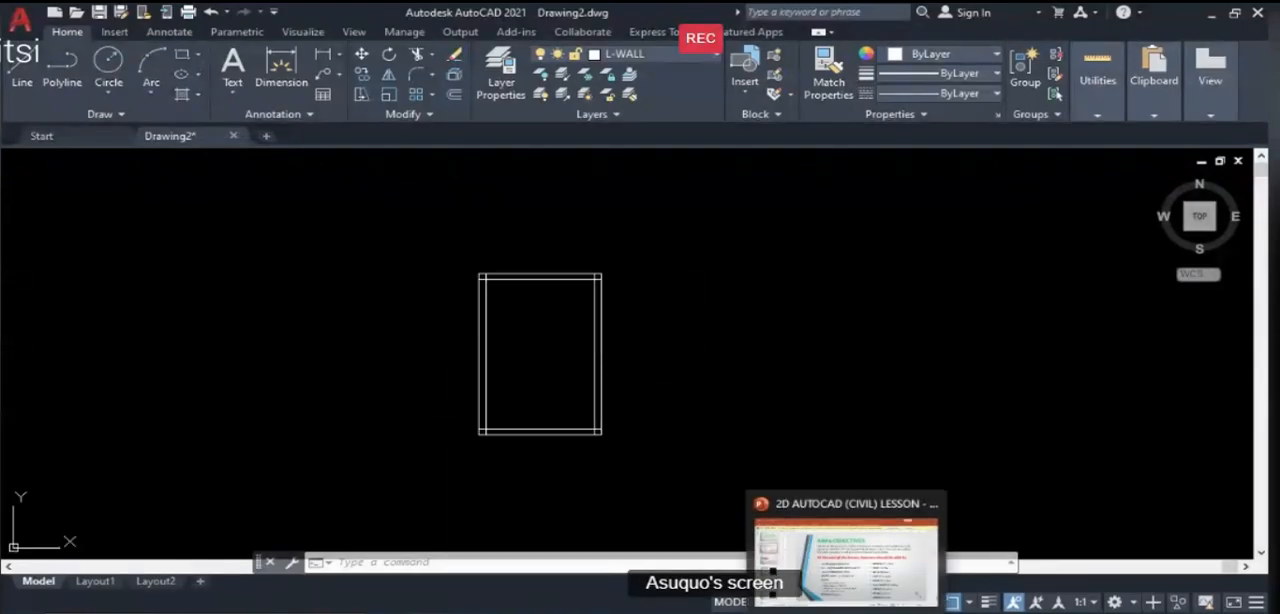
click(773, 571)
scroll(883, 420, down, 2)
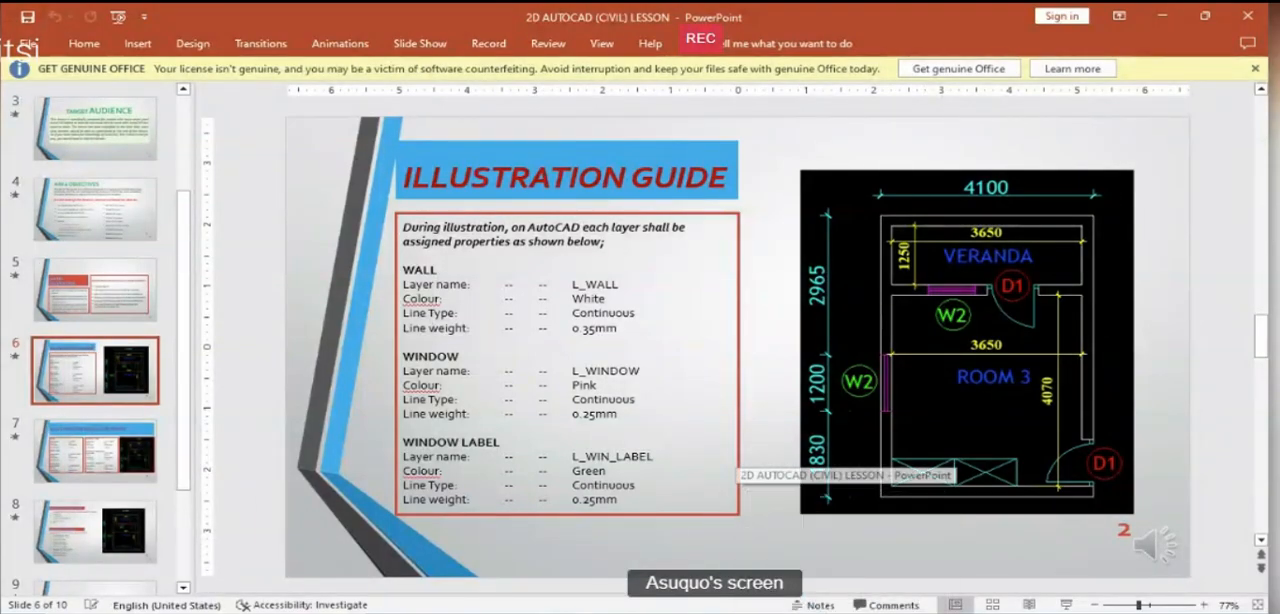
mouse_move(432, 612)
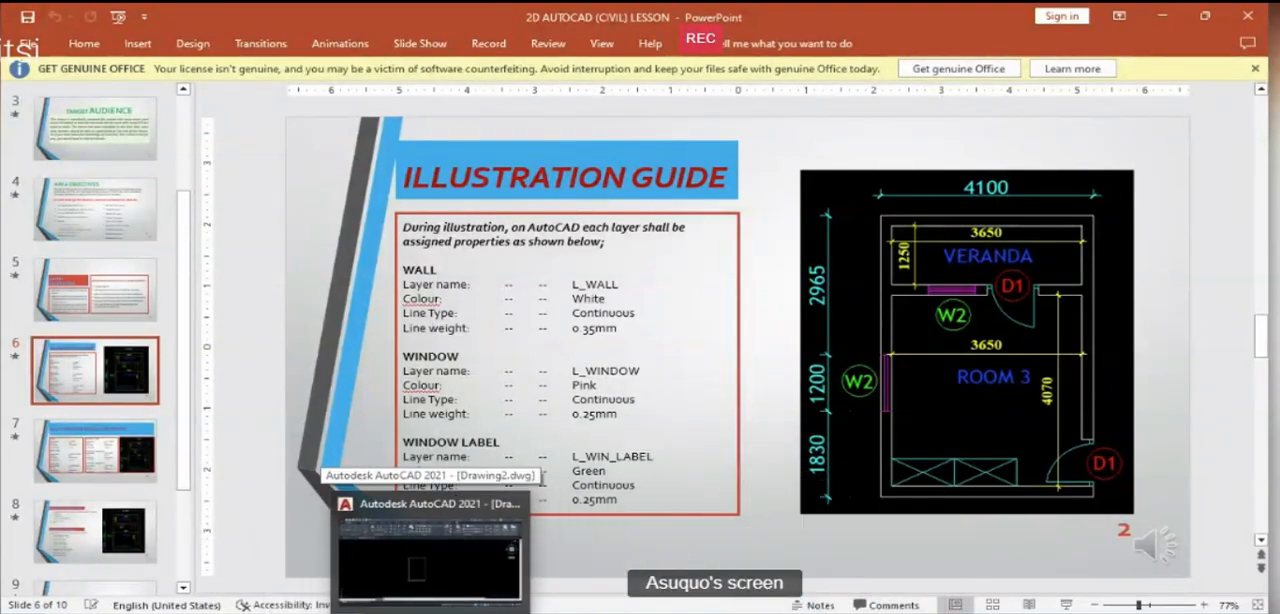
click(487, 575)
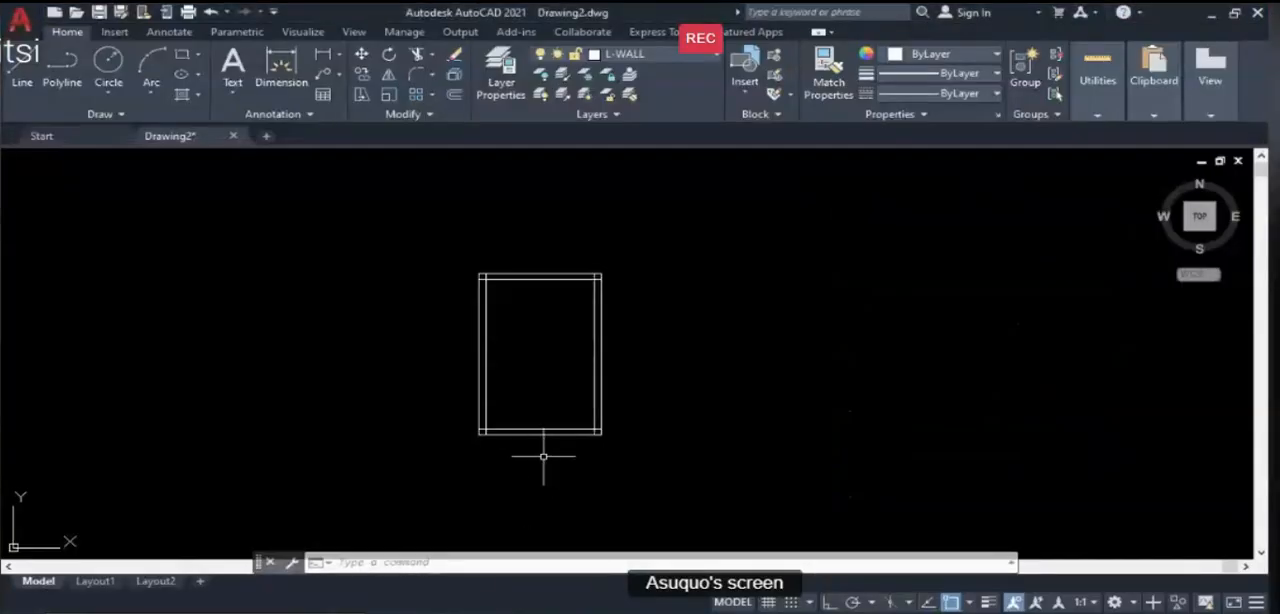
- Offset the inner line of the room's bottom wall upward by 4070 to form the lower face of the veranda partition
text(o)
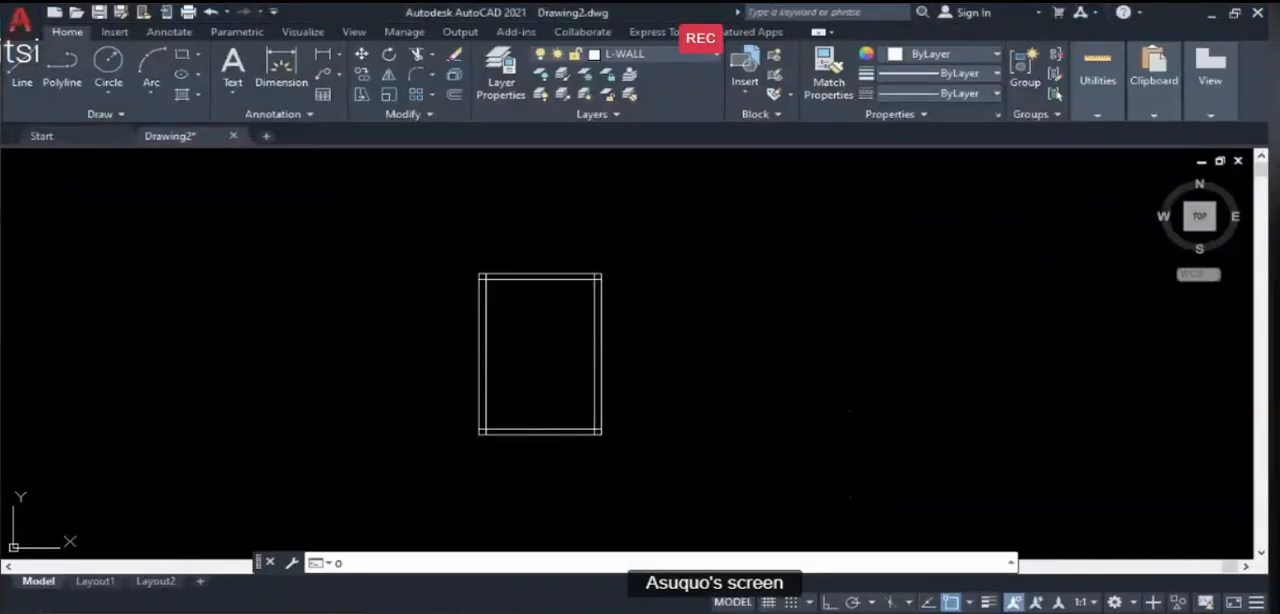
key(Return)
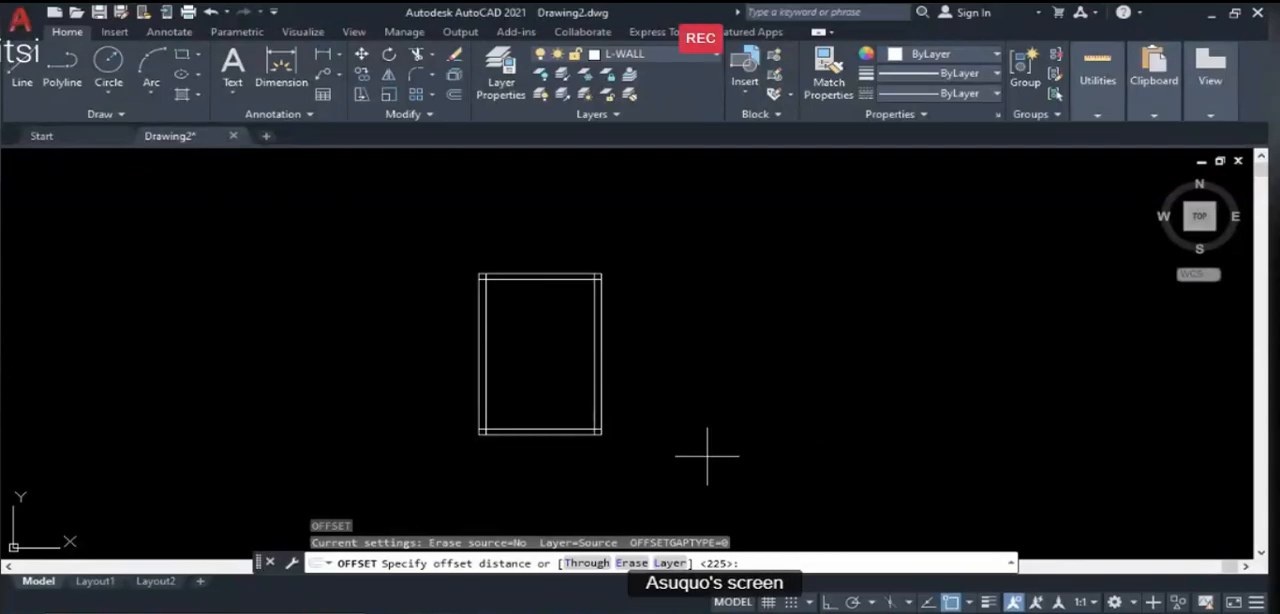
text(4070)
key(Return)
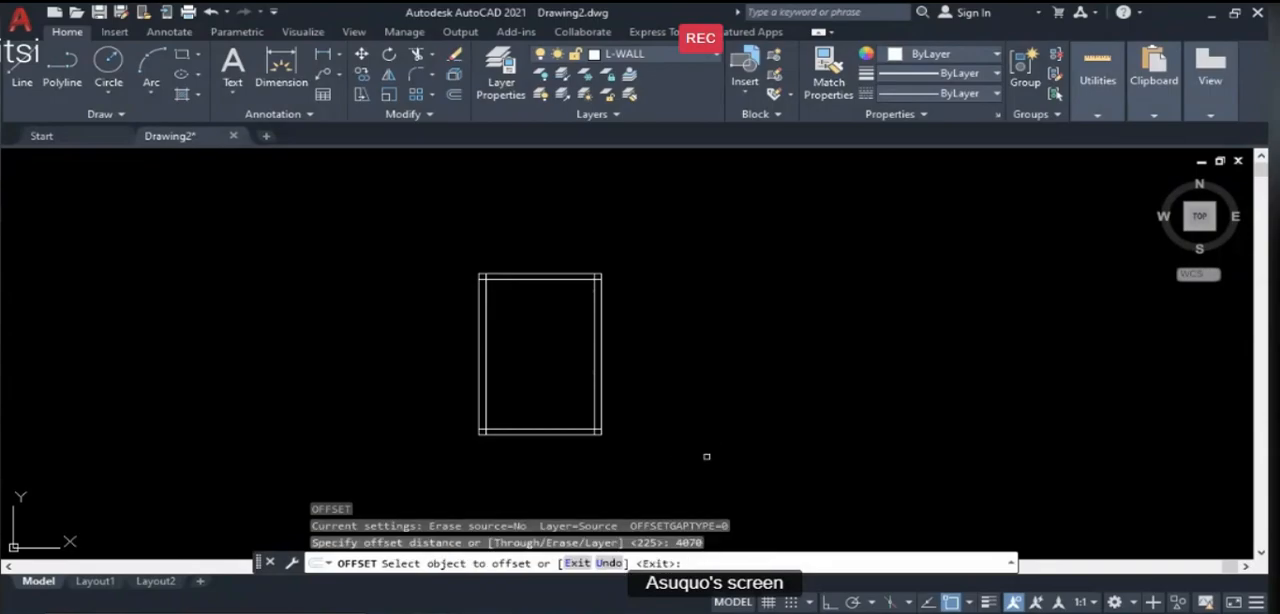
click(594, 432)
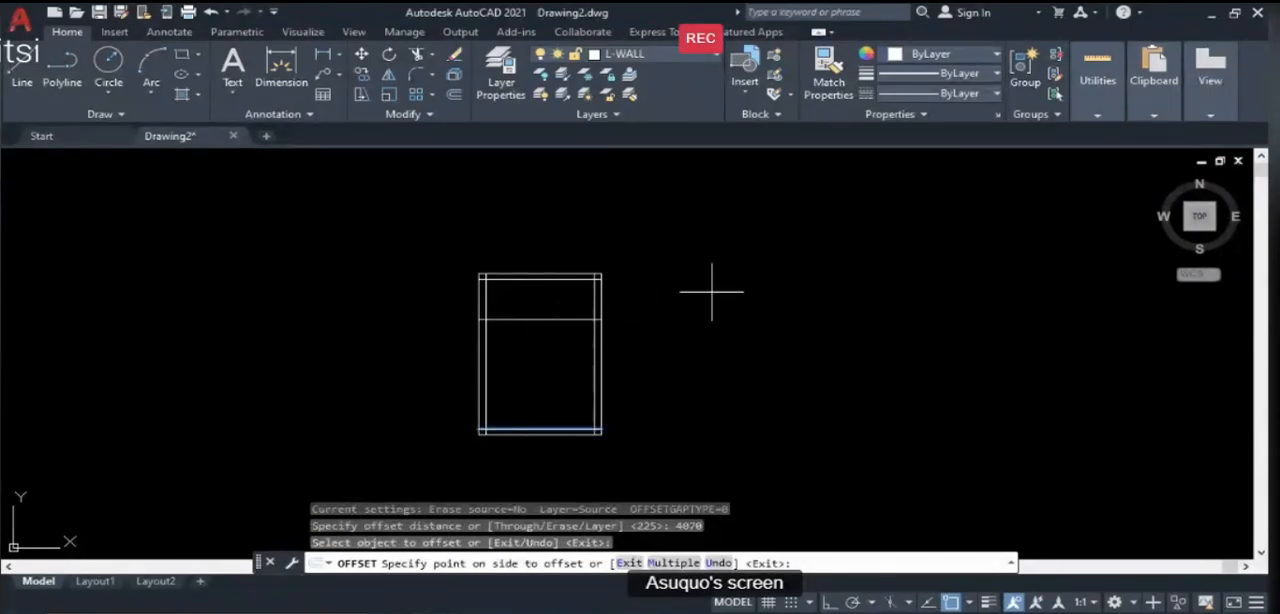
key(Return)
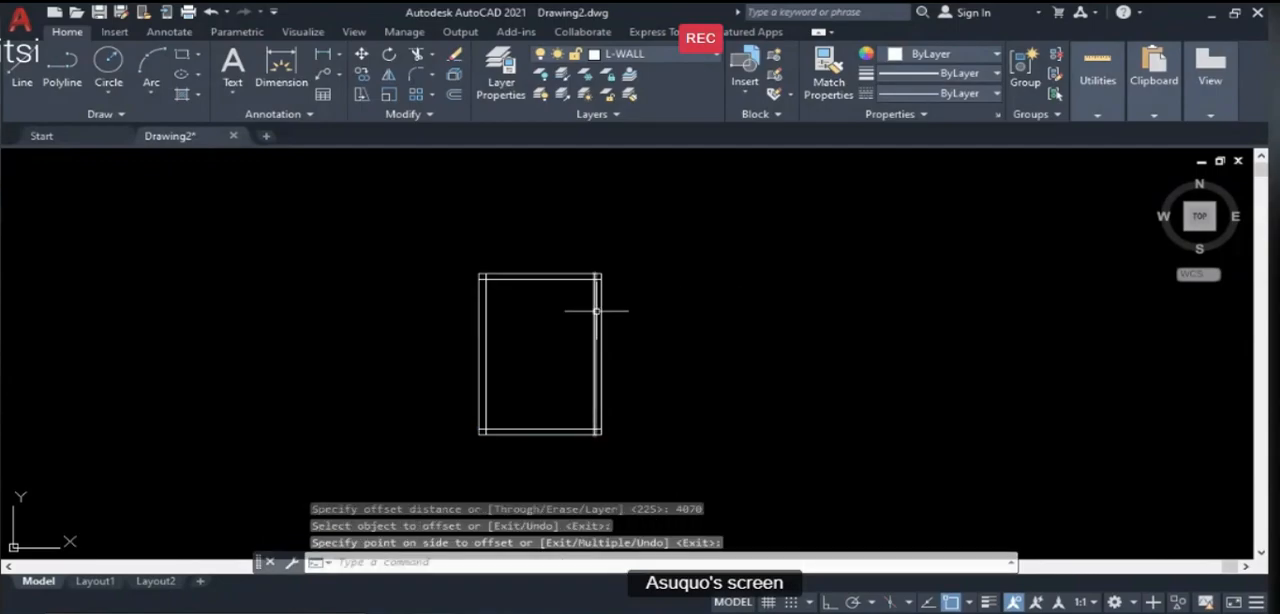
text(o)
key(Return)
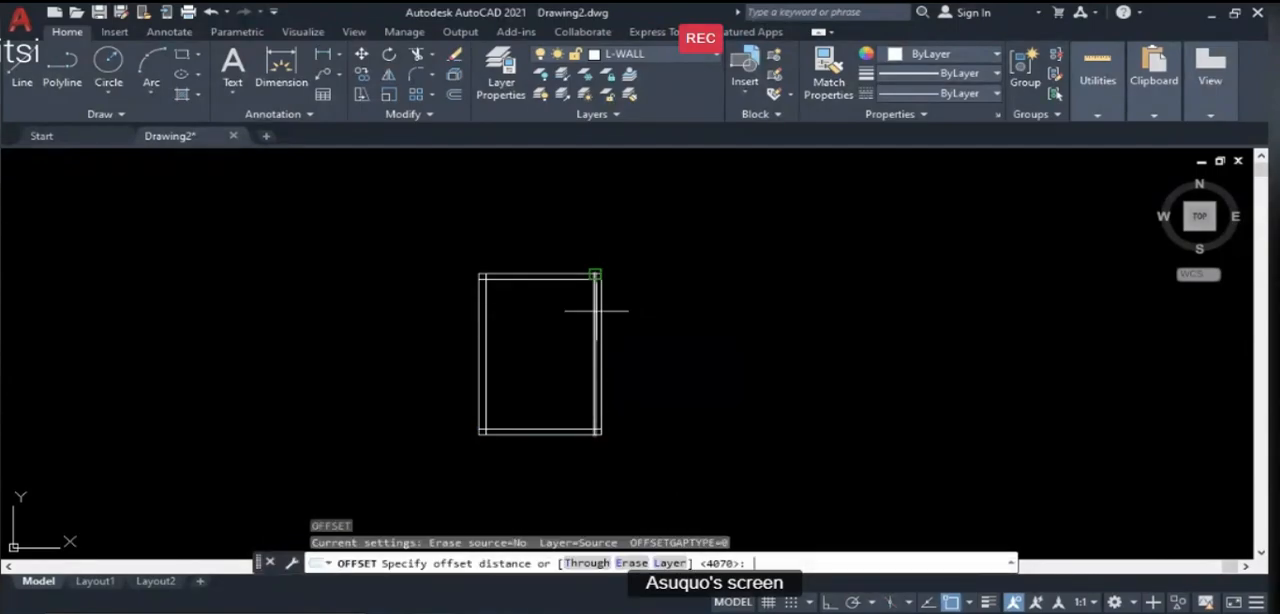
key(Return)
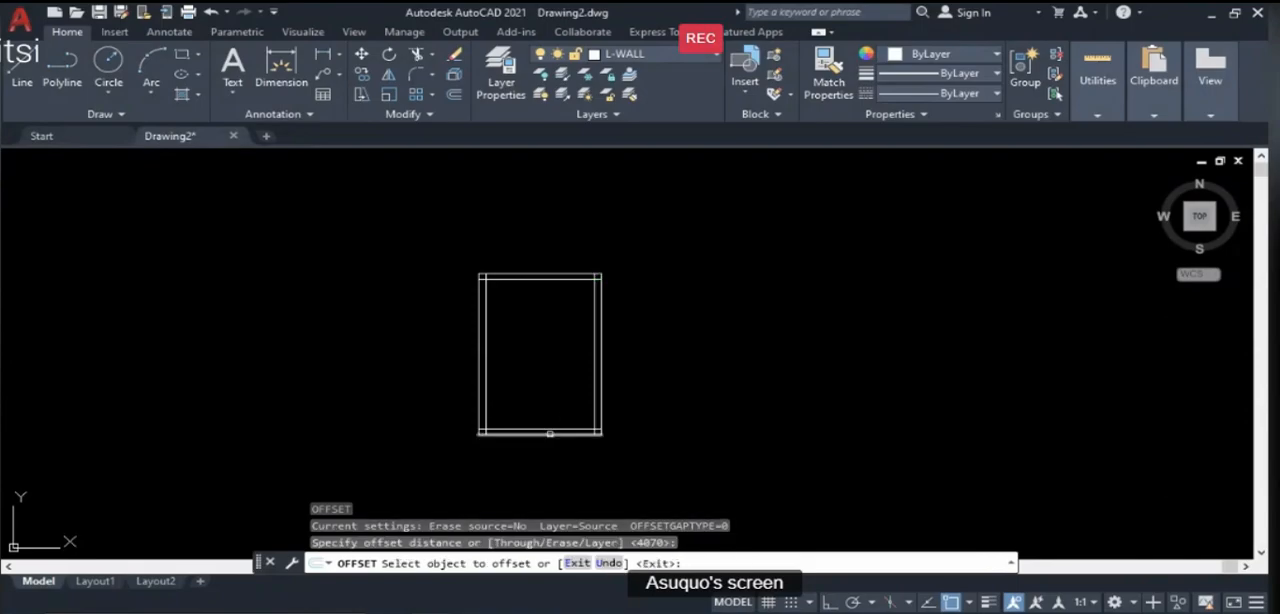
click(550, 430)
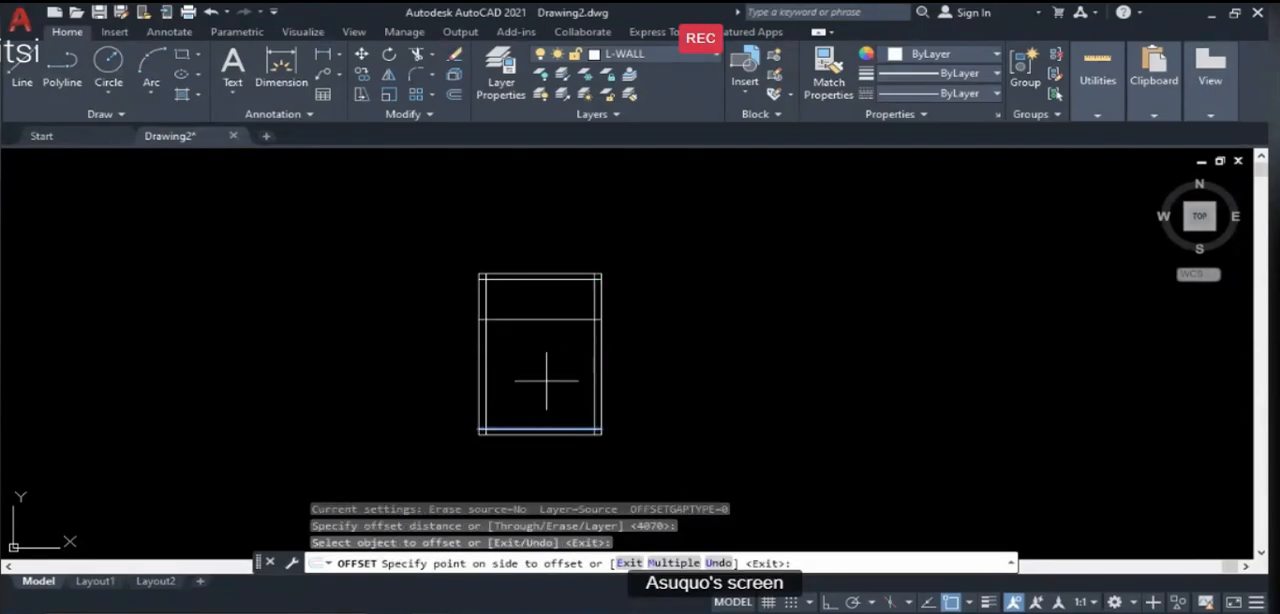
click(552, 292)
scroll(543, 320, up, 2)
scroll(543, 320, up, 2)
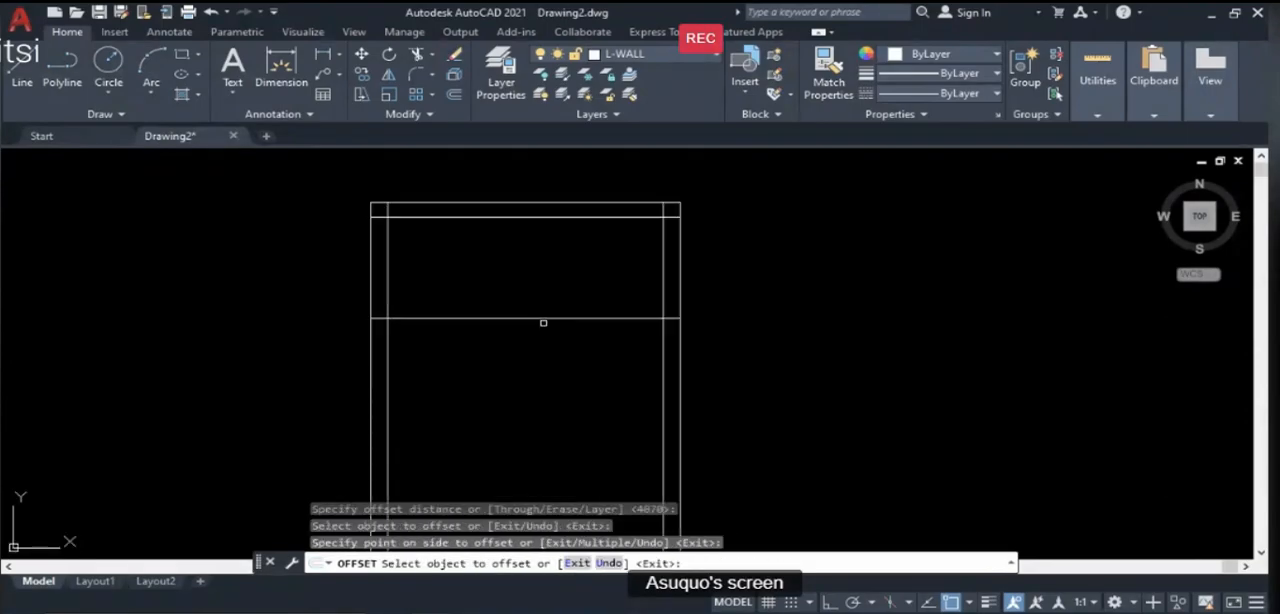
key(Return)
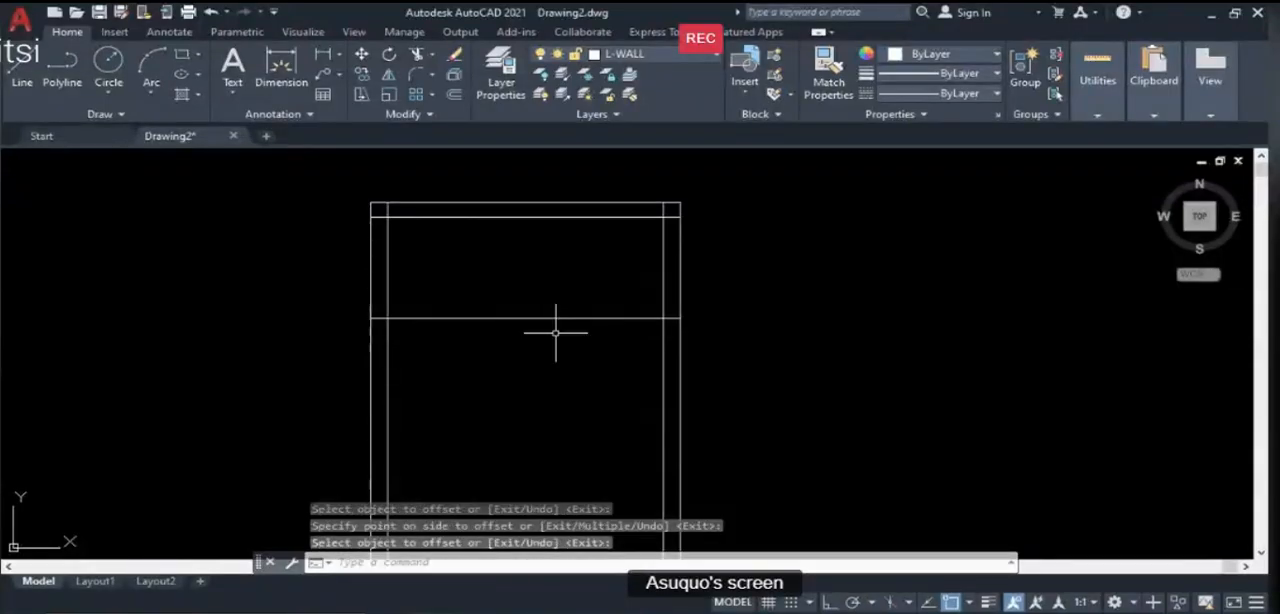
- Offset the partition's lower line upward by 225 to give the wall between room and veranda its thickness
text(o)
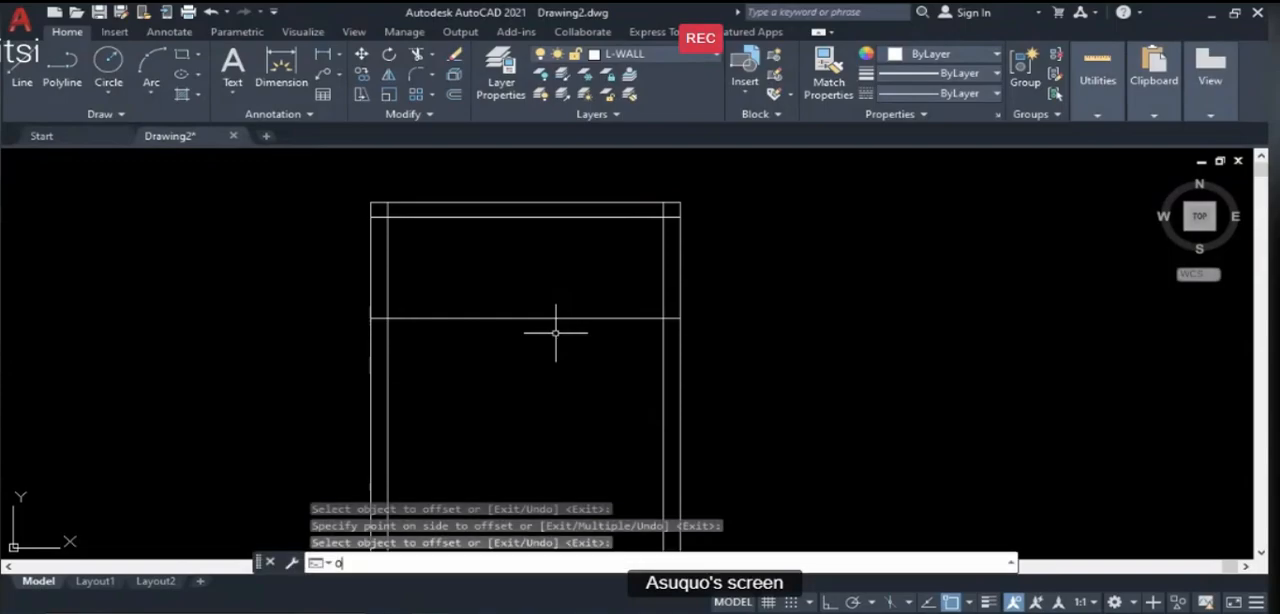
key(Return)
text(225)
key(Return)
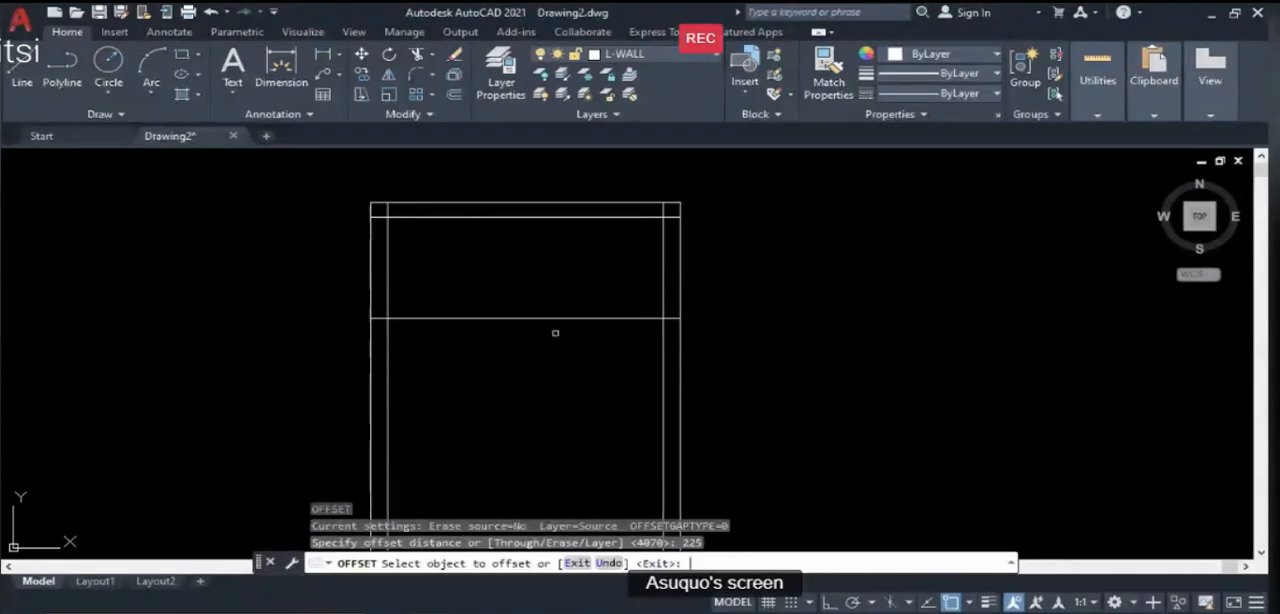
click(563, 318)
click(564, 259)
scroll(767, 276, down, 2)
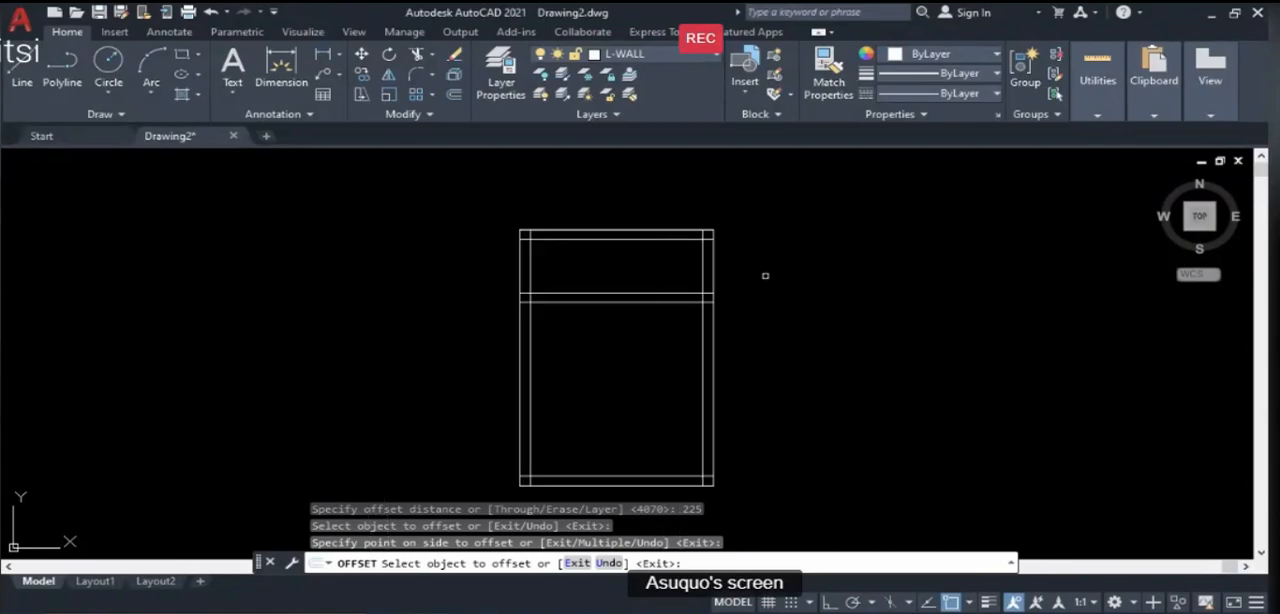
key(Return)
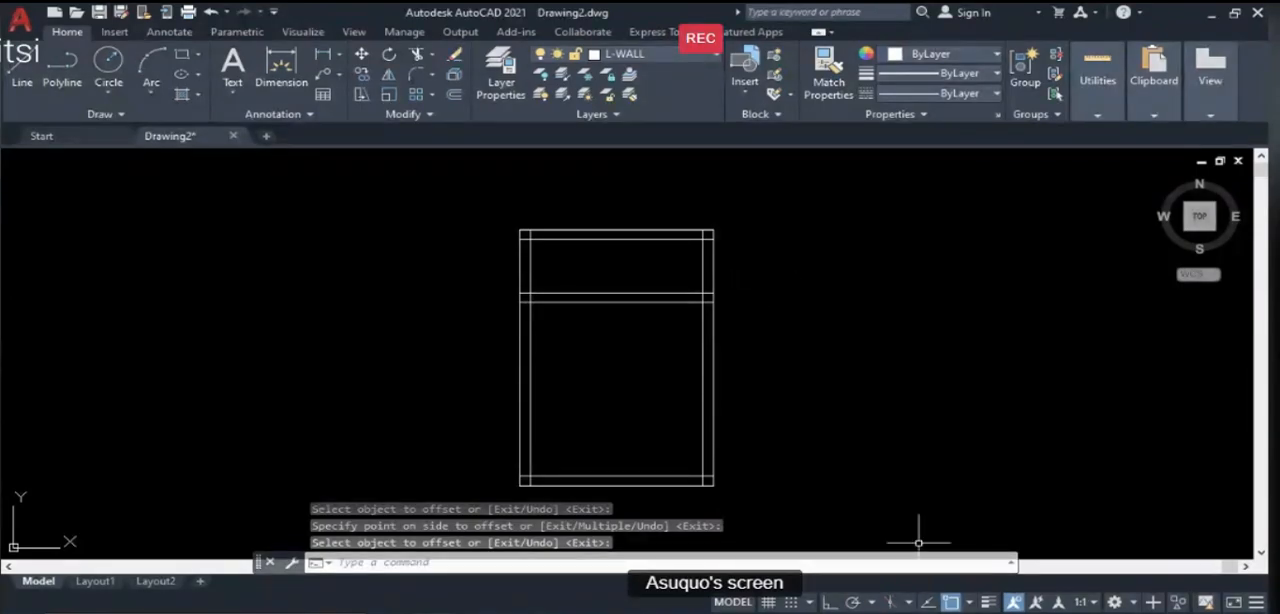
- Check the door and window positions on the Illustration Guide plan in PowerPoint, and return to the AutoCAD drawing
key(alt+Tab)
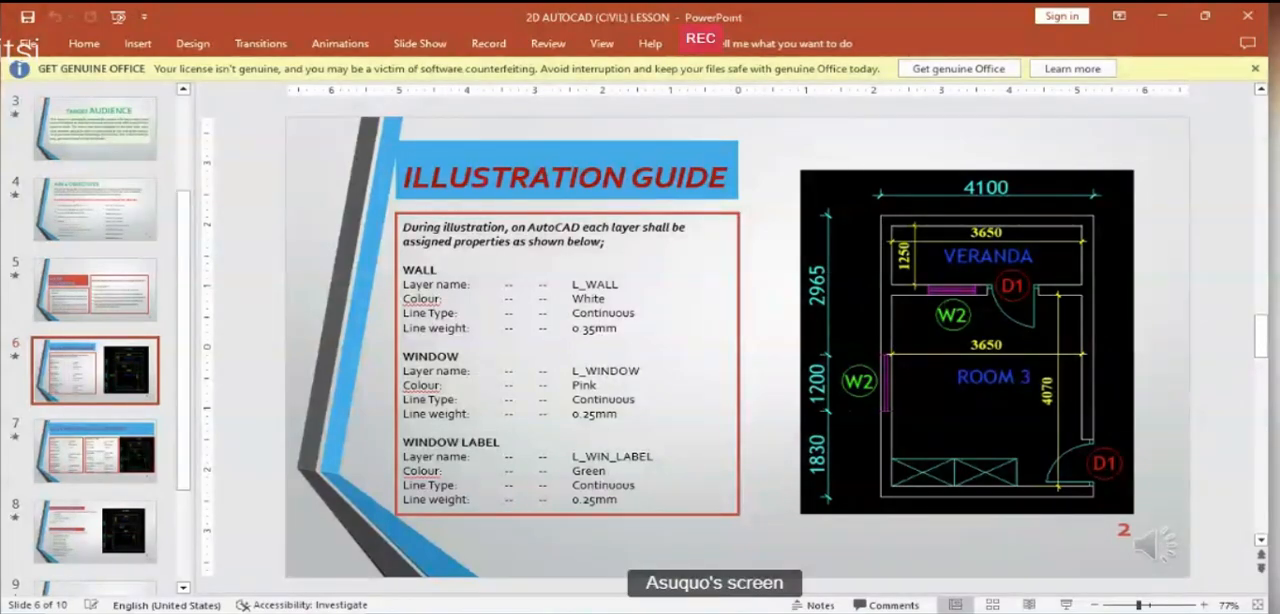
key(alt+Tab)
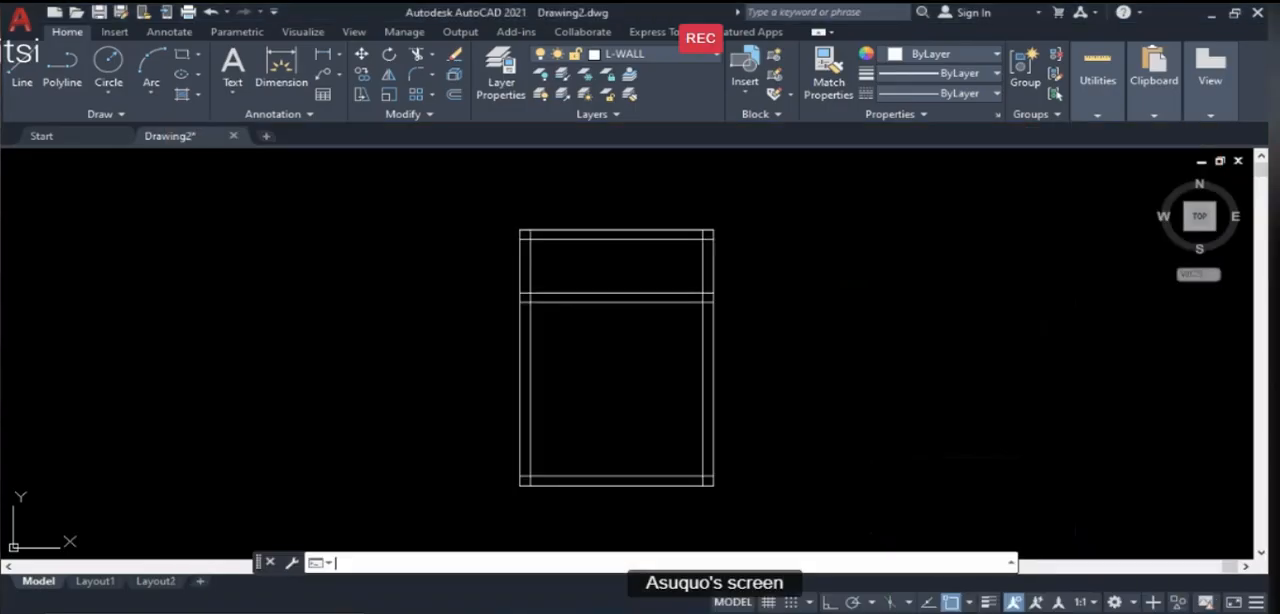
key(alt+Tab)
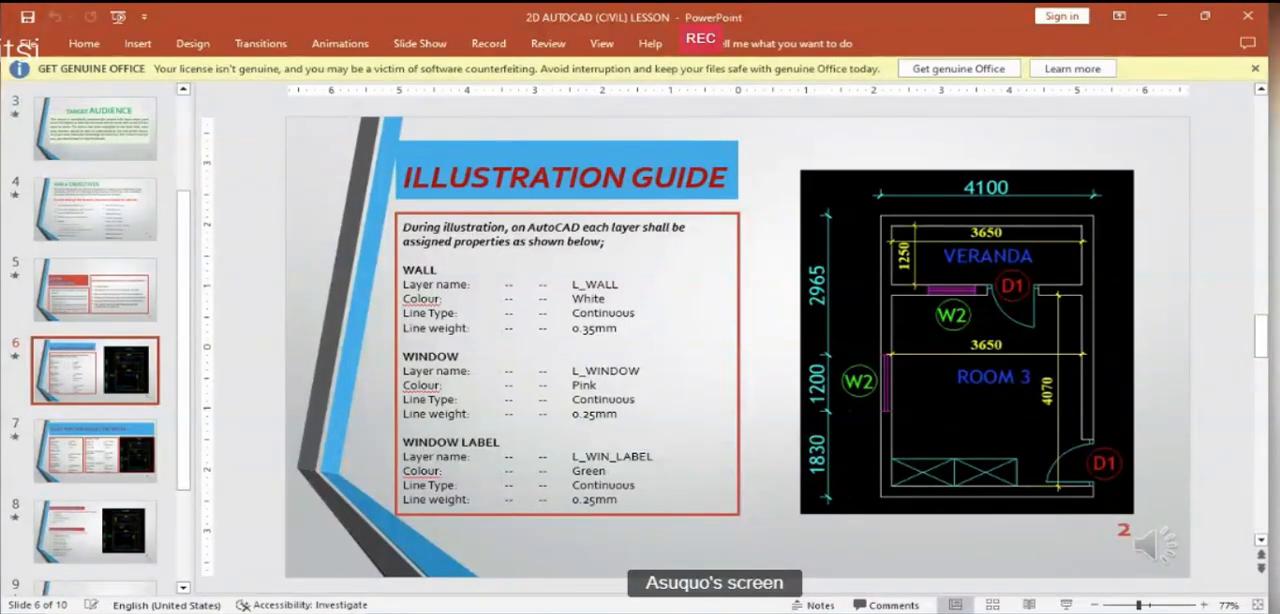
key(alt+Tab)
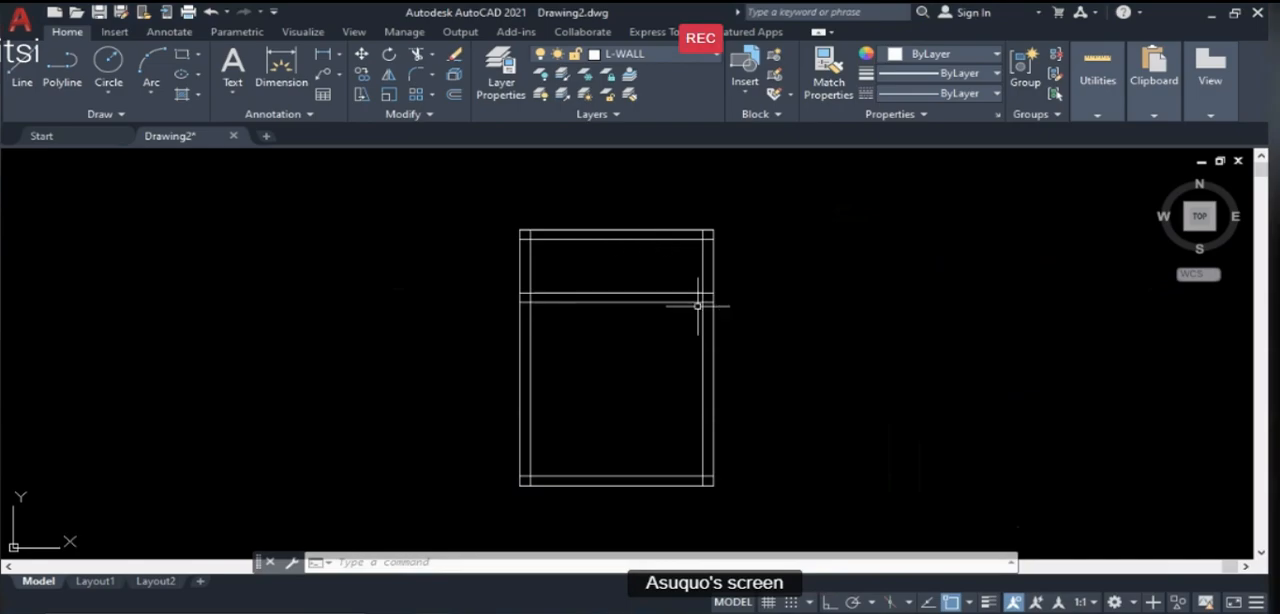
- Offset the inner line of the right wall 450 to the left, into the room, to mark the partition door's near edge
scroll(690, 300, up, 2)
scroll(599, 315, down, 2)
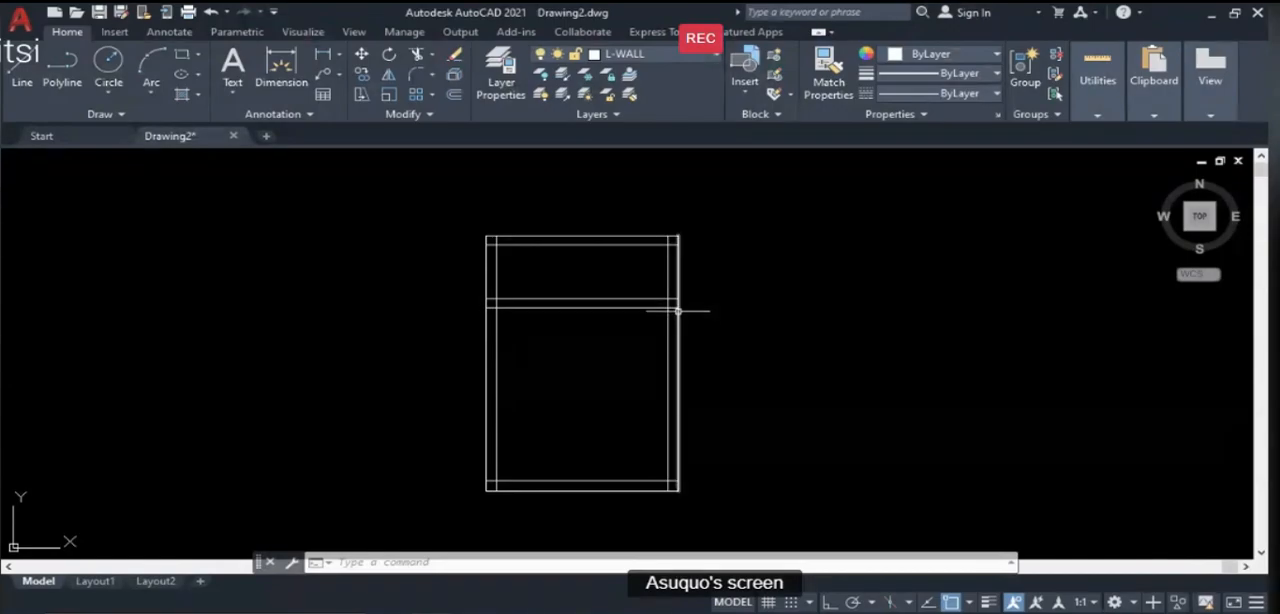
scroll(670, 314, up, 2)
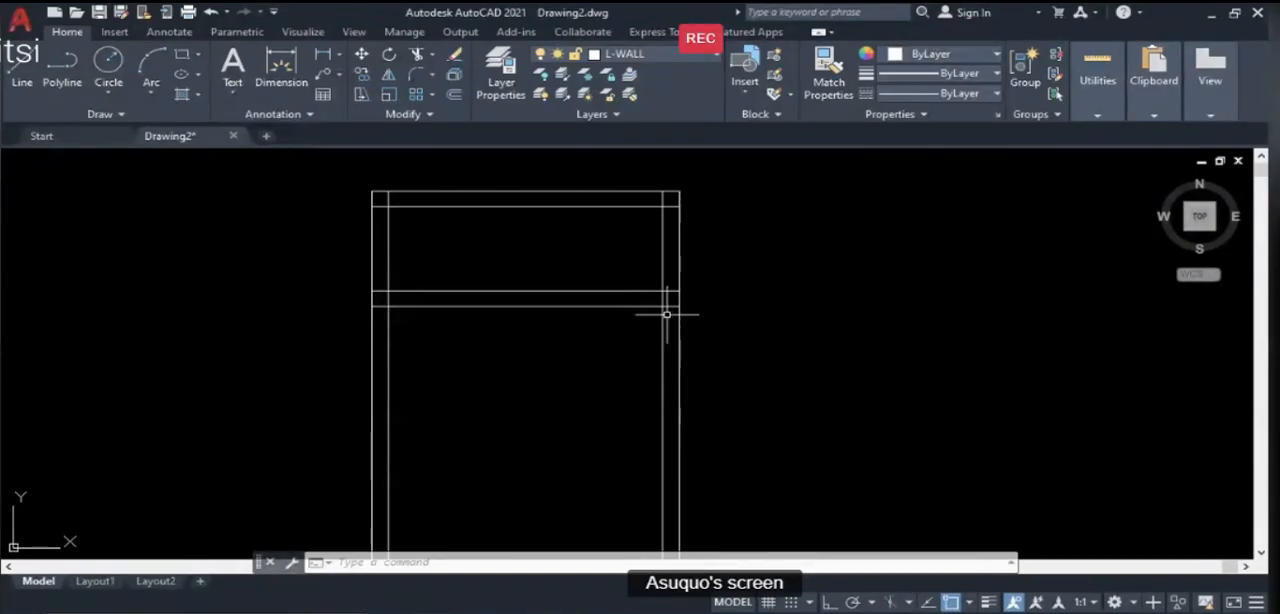
mouse_move(661, 320)
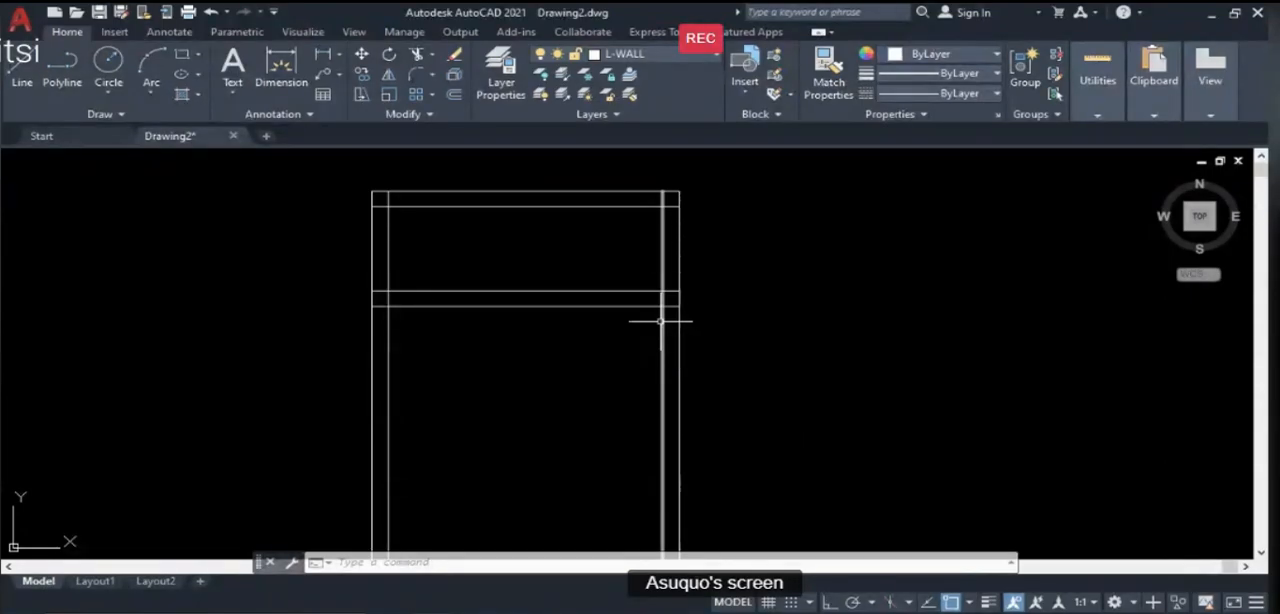
text(o)
key(Return)
text(450)
key(Return)
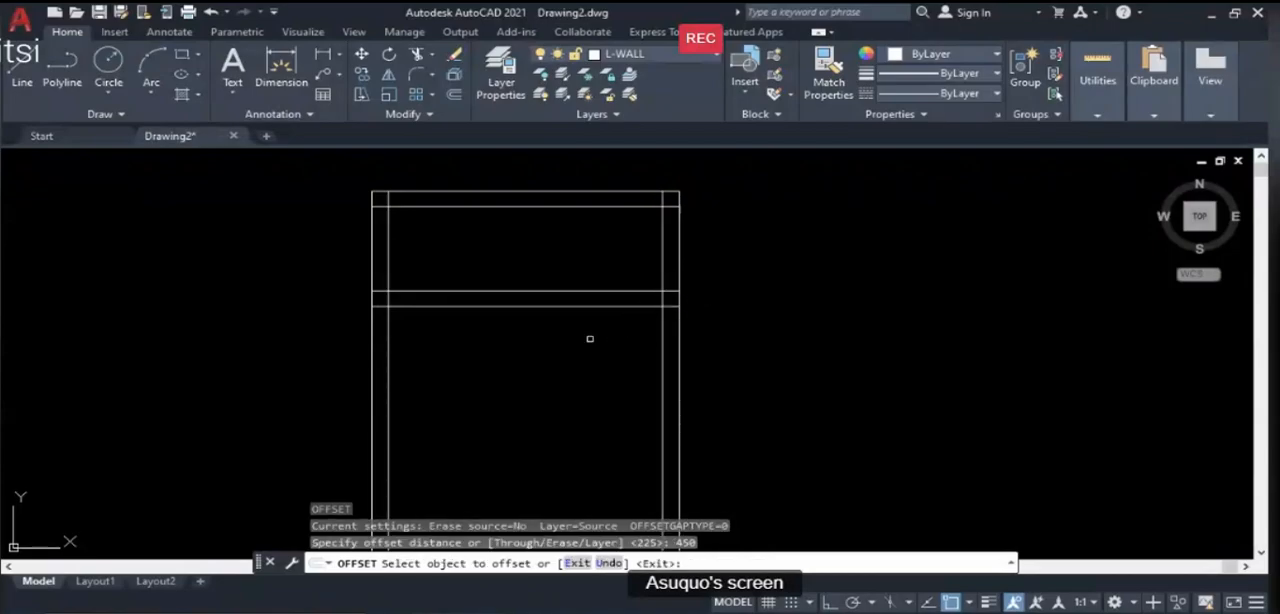
click(660, 325)
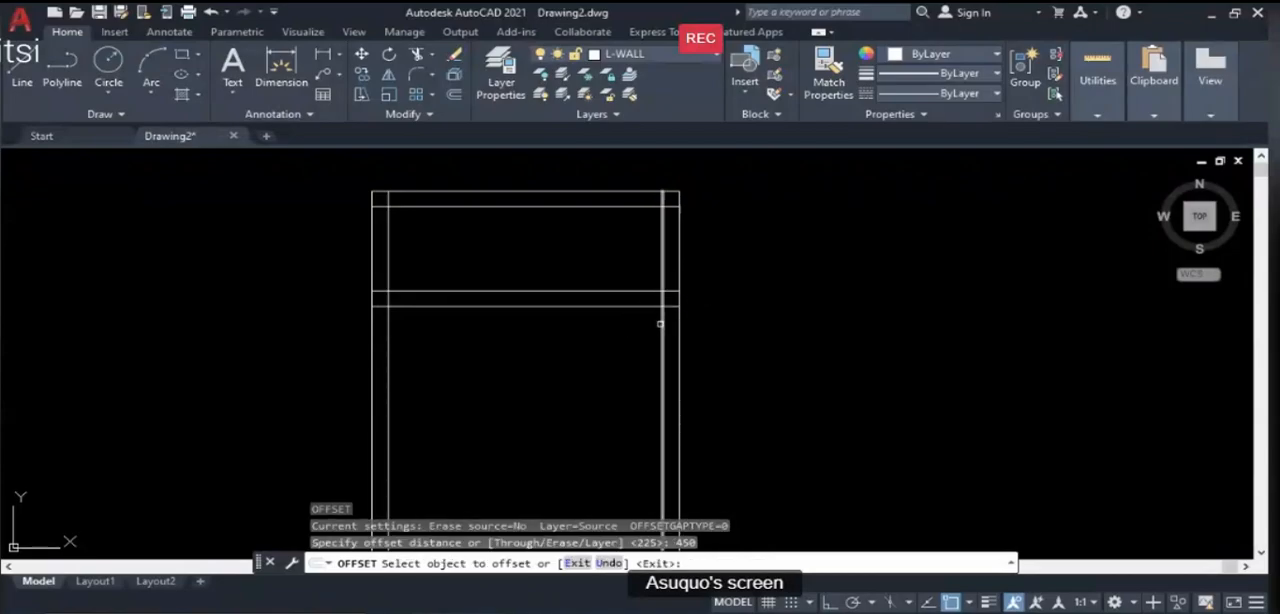
click(590, 335)
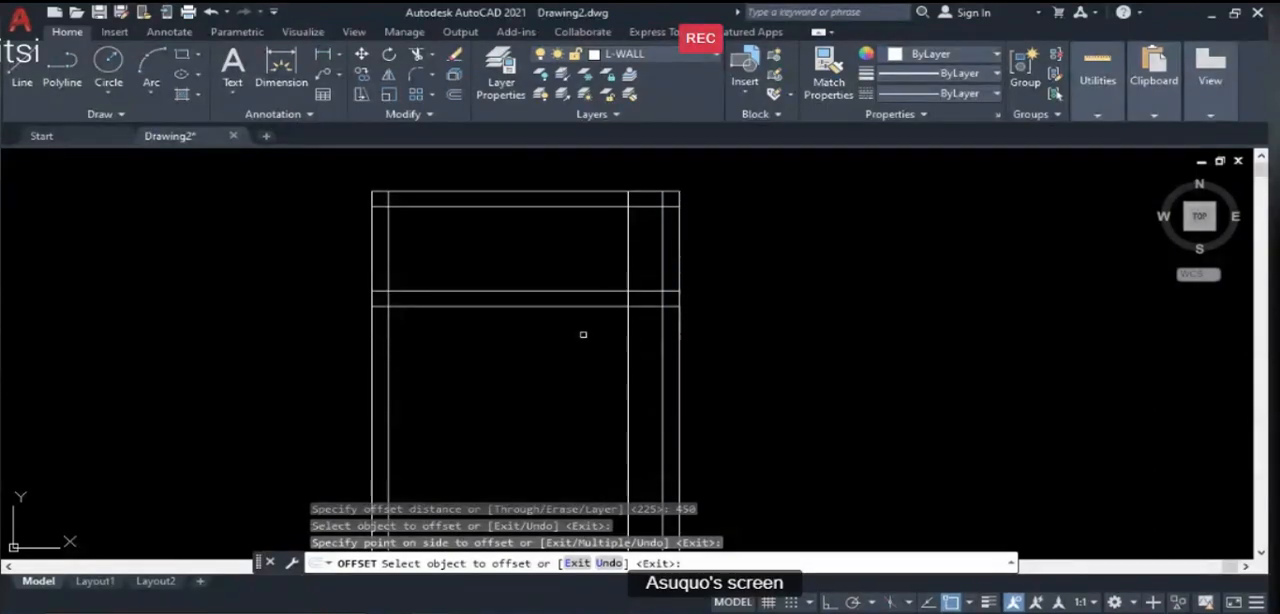
key(Return)
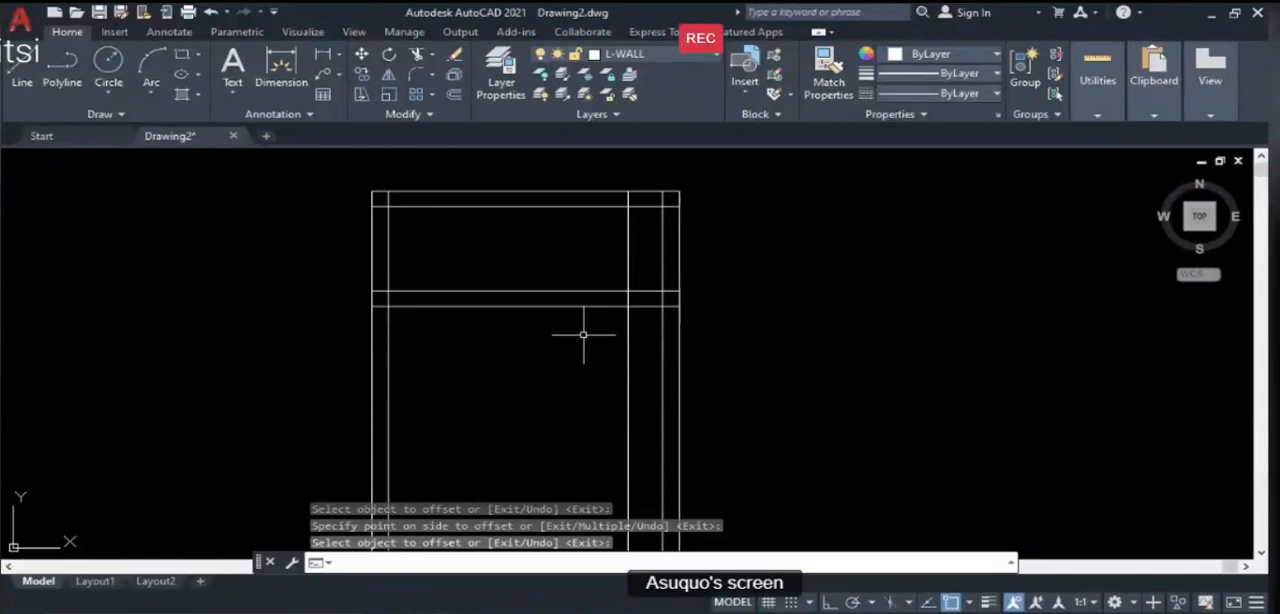
- Offset the door's near-edge line a further 900 to the left to mark the width of the partition door opening
text(o)
key(Return)
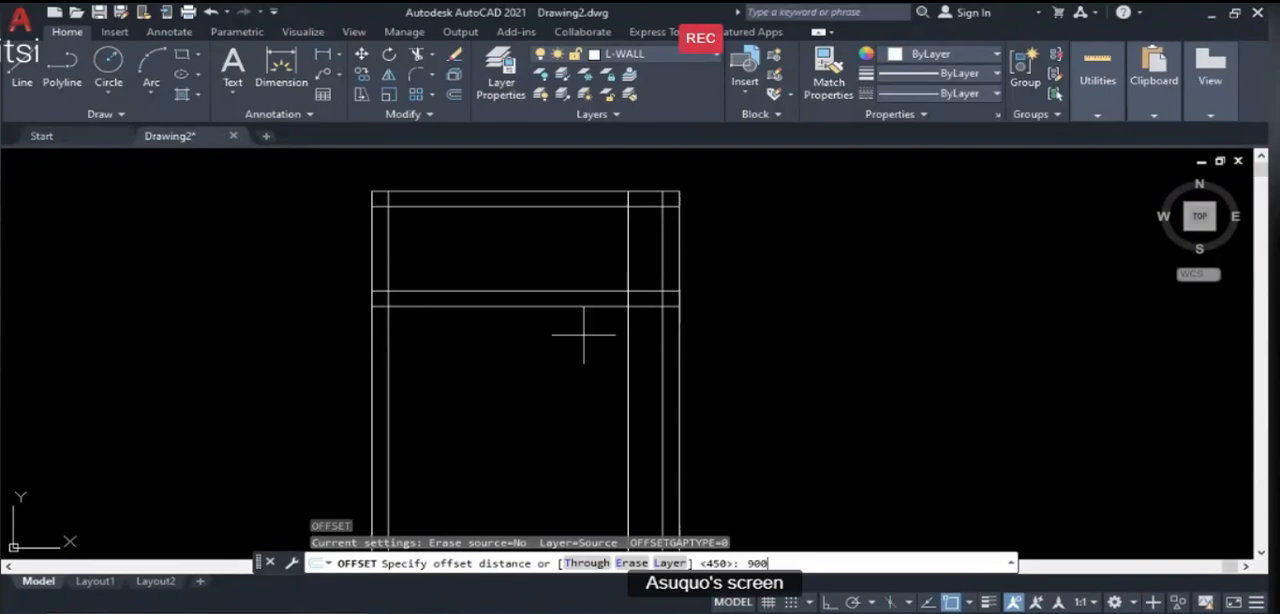
key(Return)
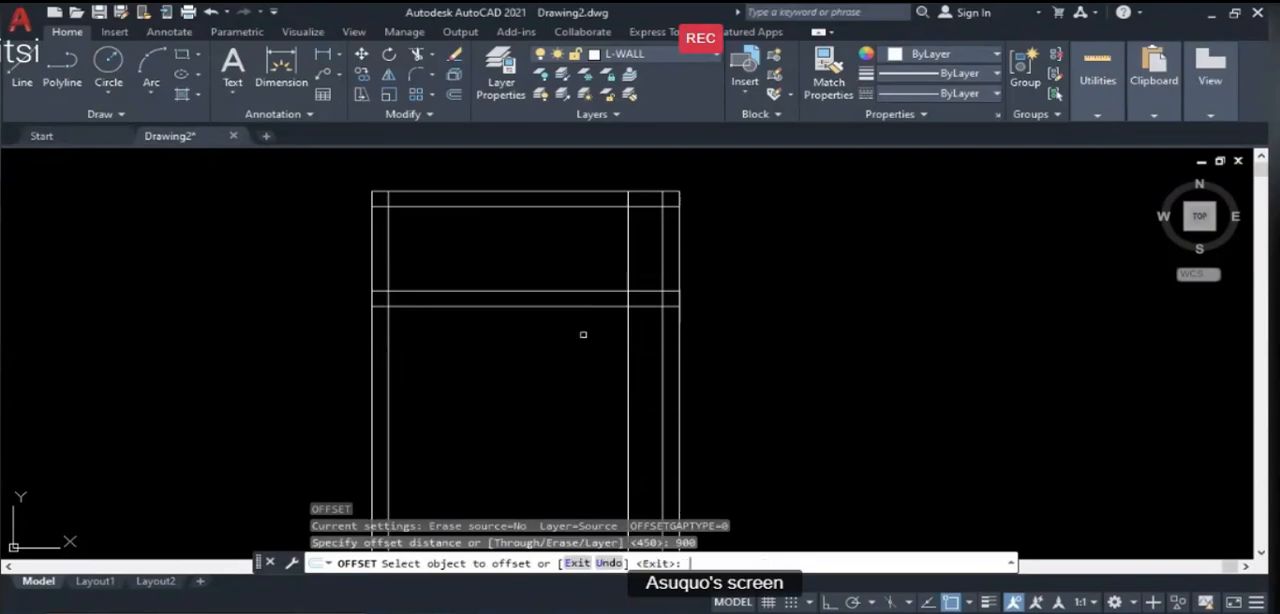
click(628, 335)
click(528, 342)
key(Return)
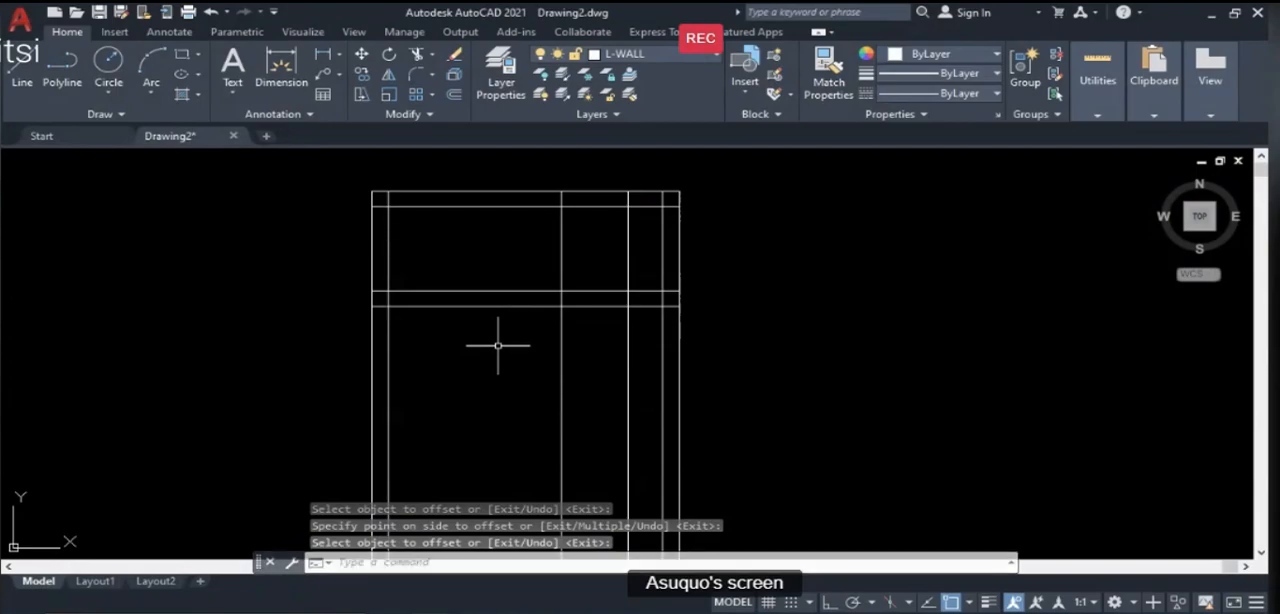
scroll(510, 320, down, 4)
scroll(560, 322, up, 5)
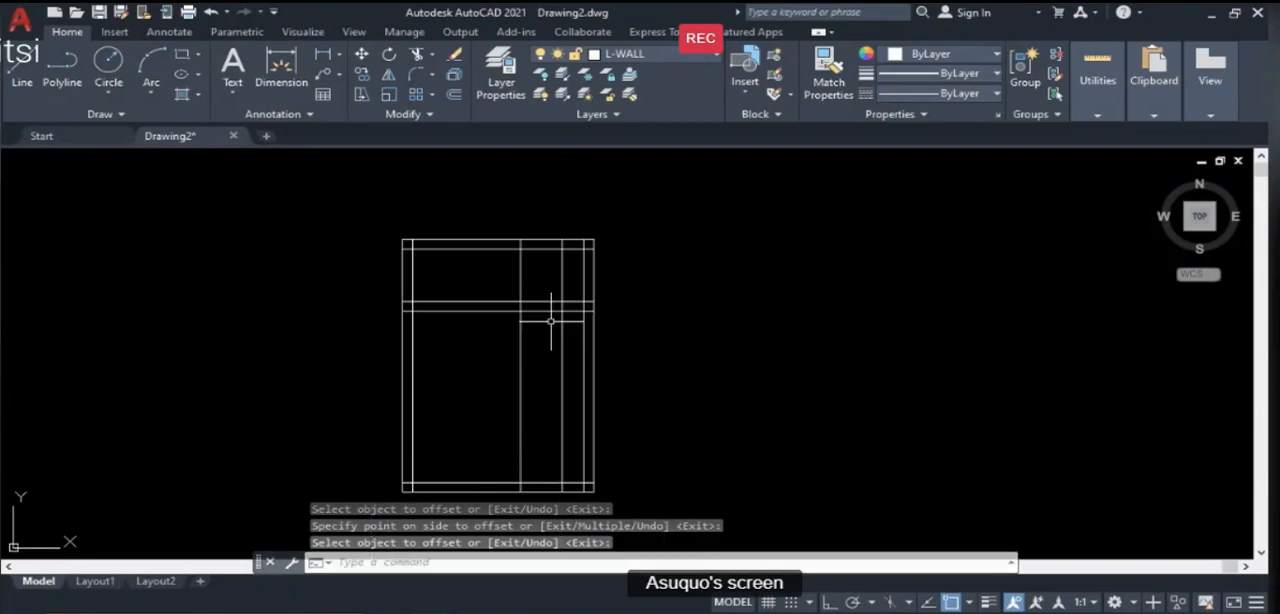
scroll(509, 327, down, 2)
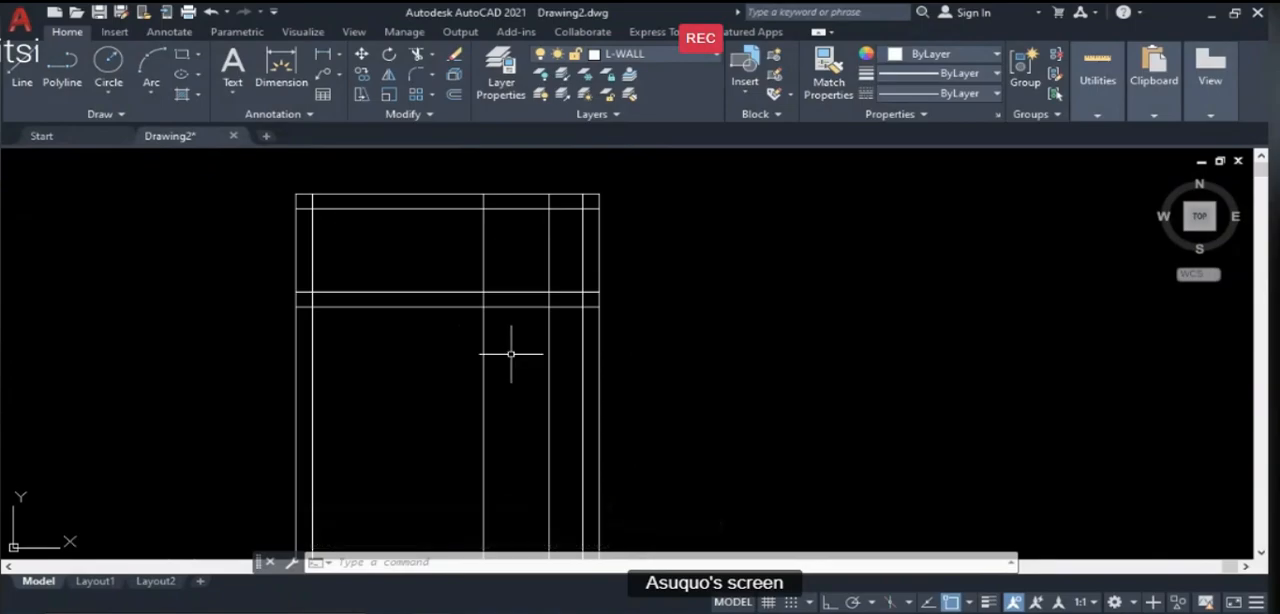
scroll(515, 340, down, 2)
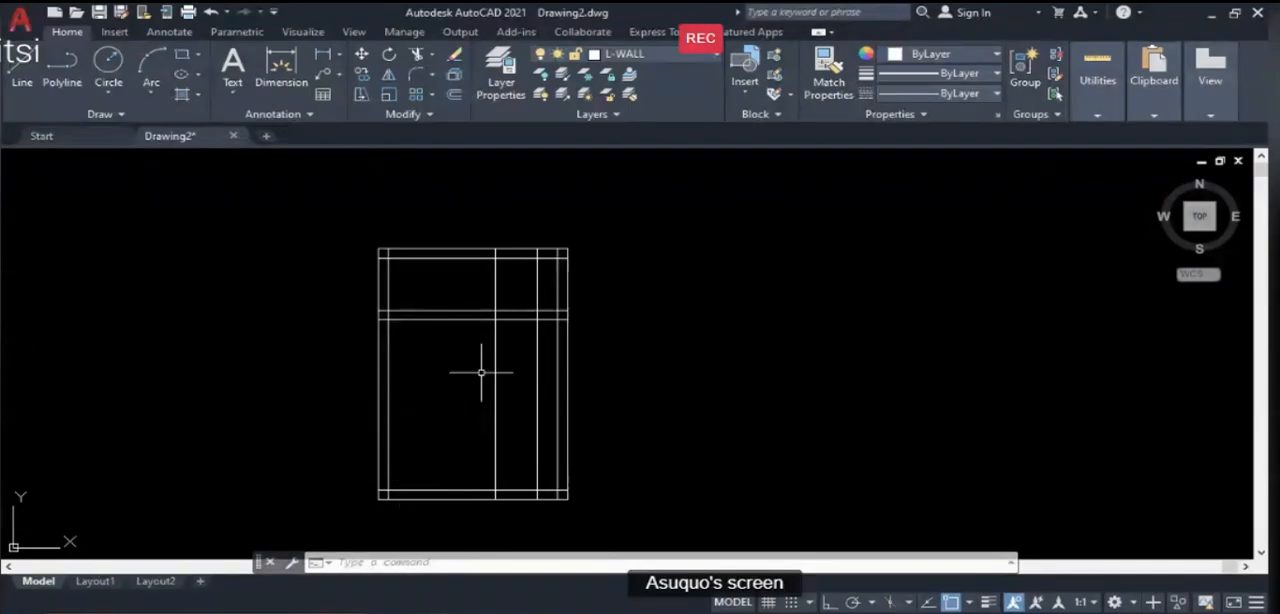
scroll(540, 334, up, 2)
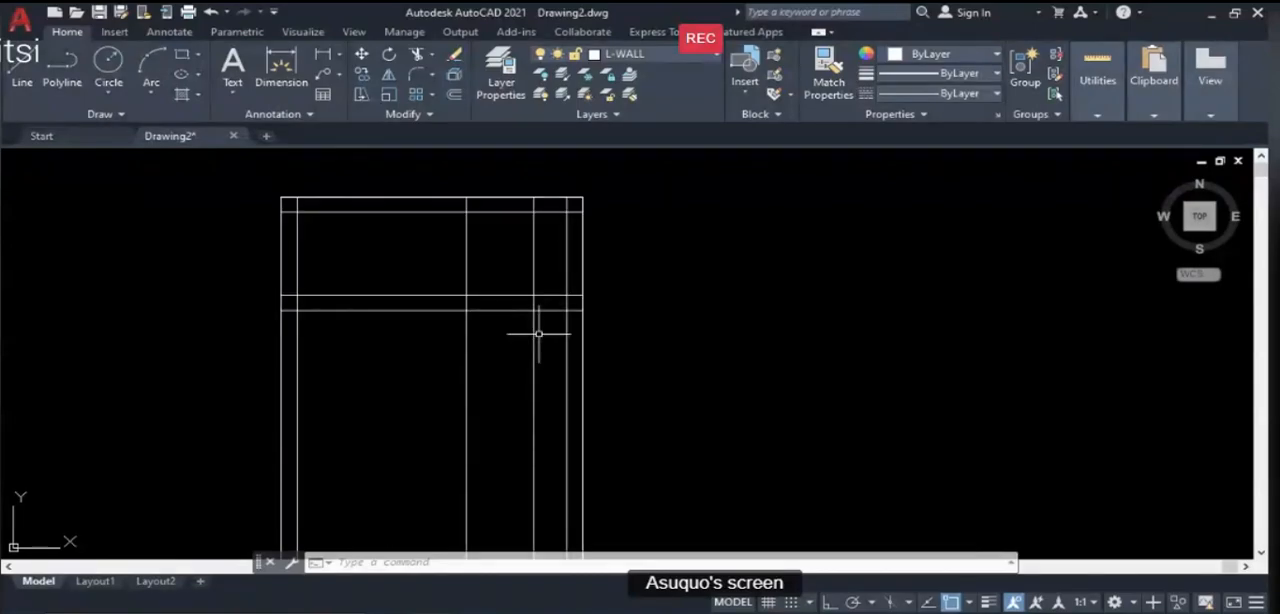
click(466, 318)
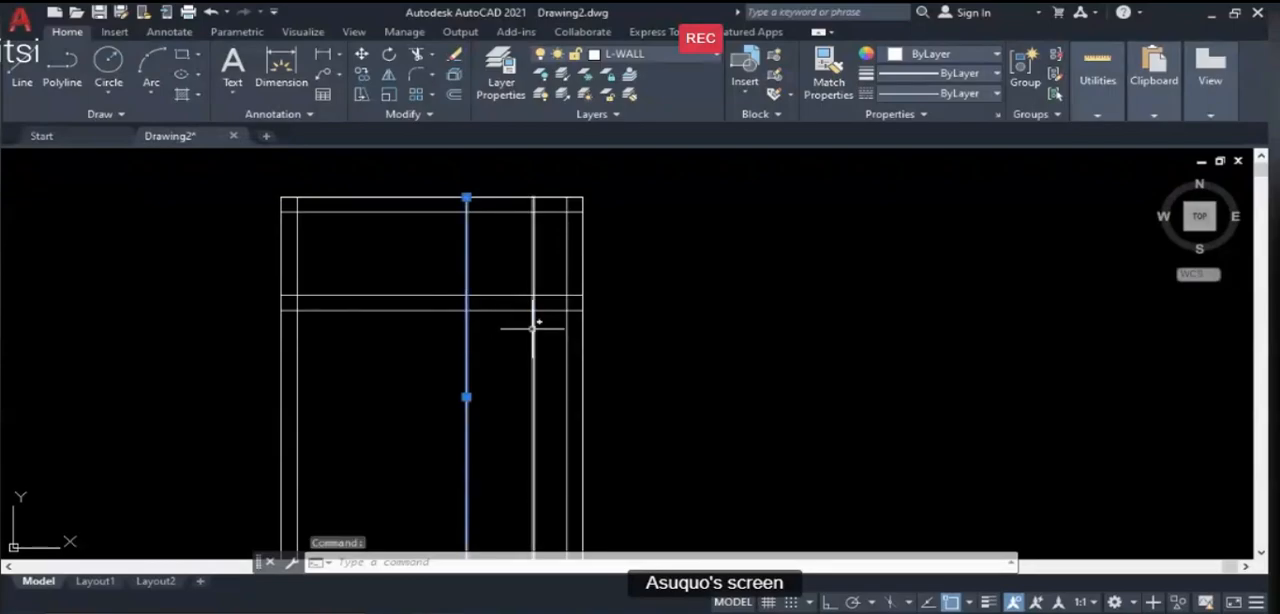
click(533, 328)
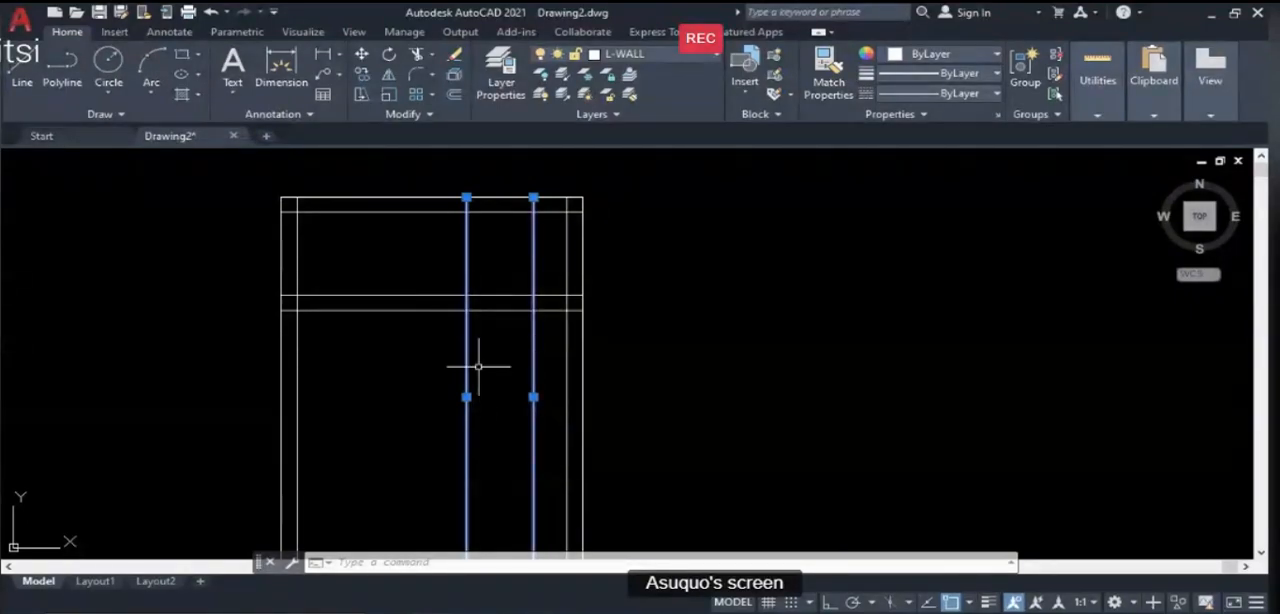
key(Escape)
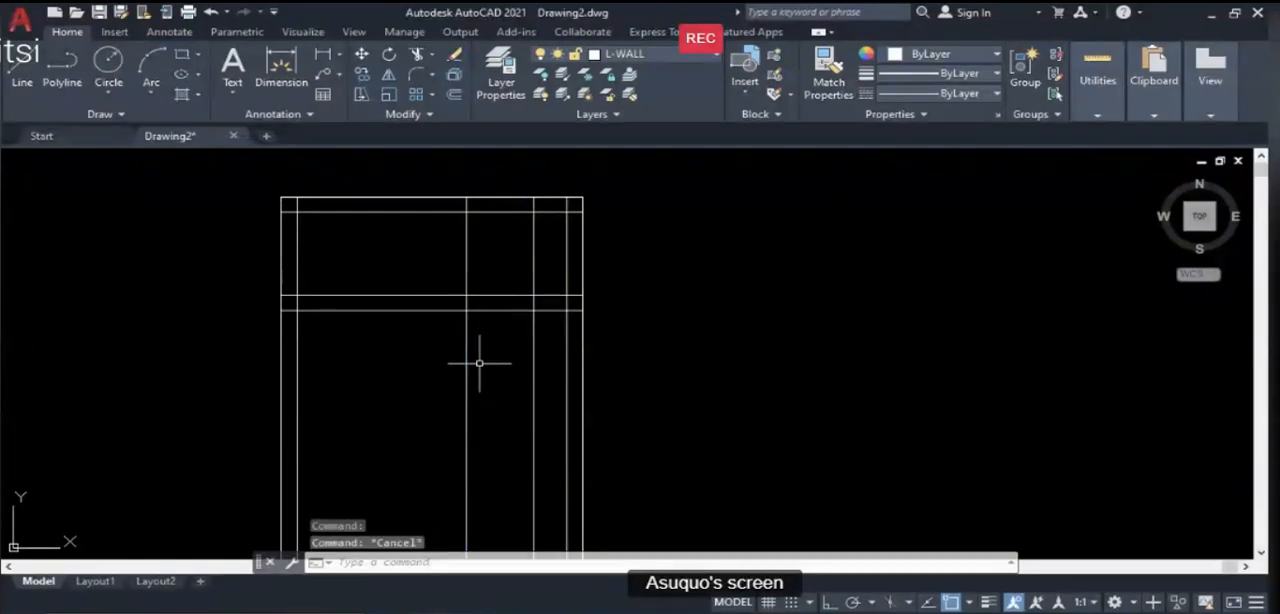
- Trim the two door edge lines above and below the partition, using the partition's two horizontal lines as cutting edges
click(480, 296)
click(486, 310)
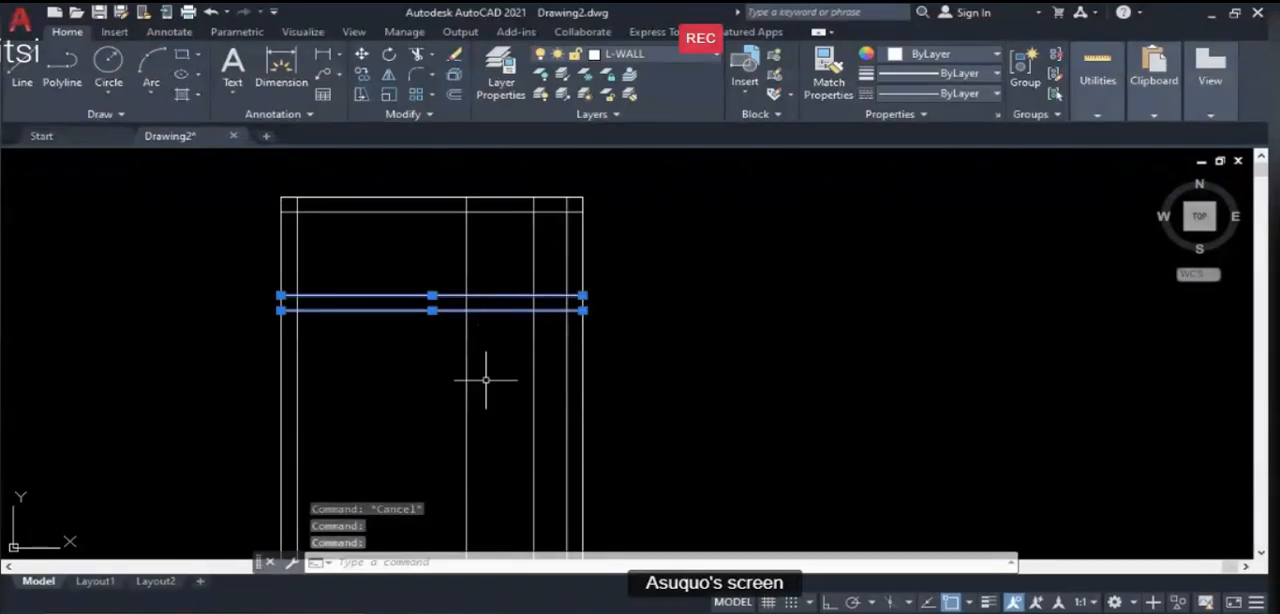
text(TR)
key(Return)
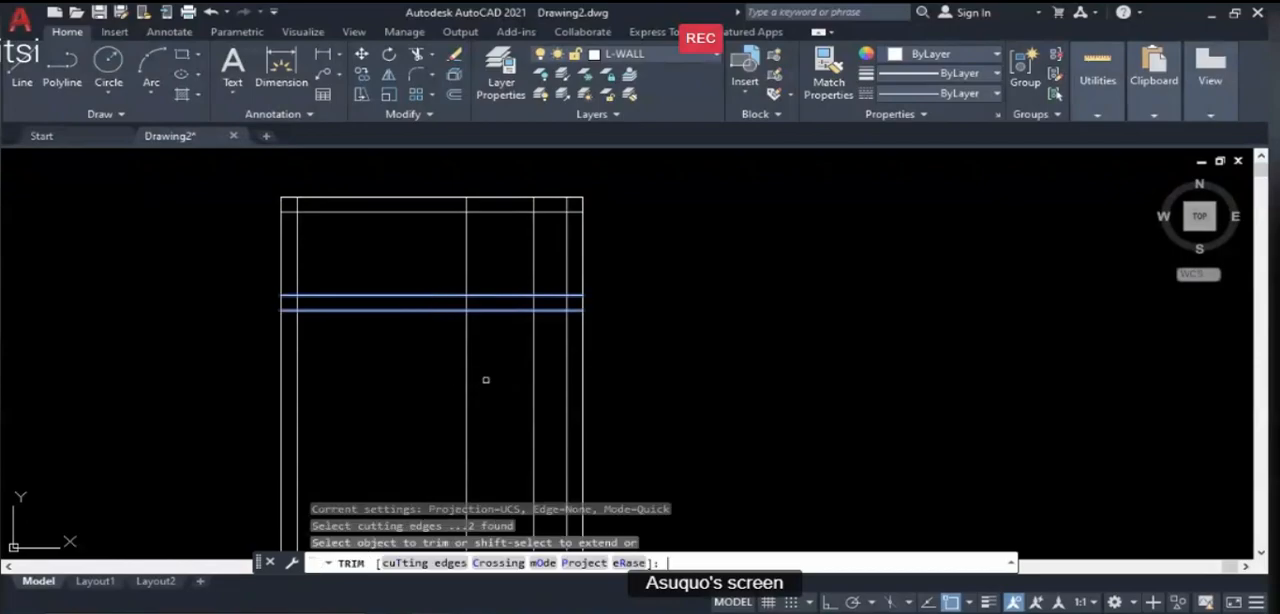
click(466, 292)
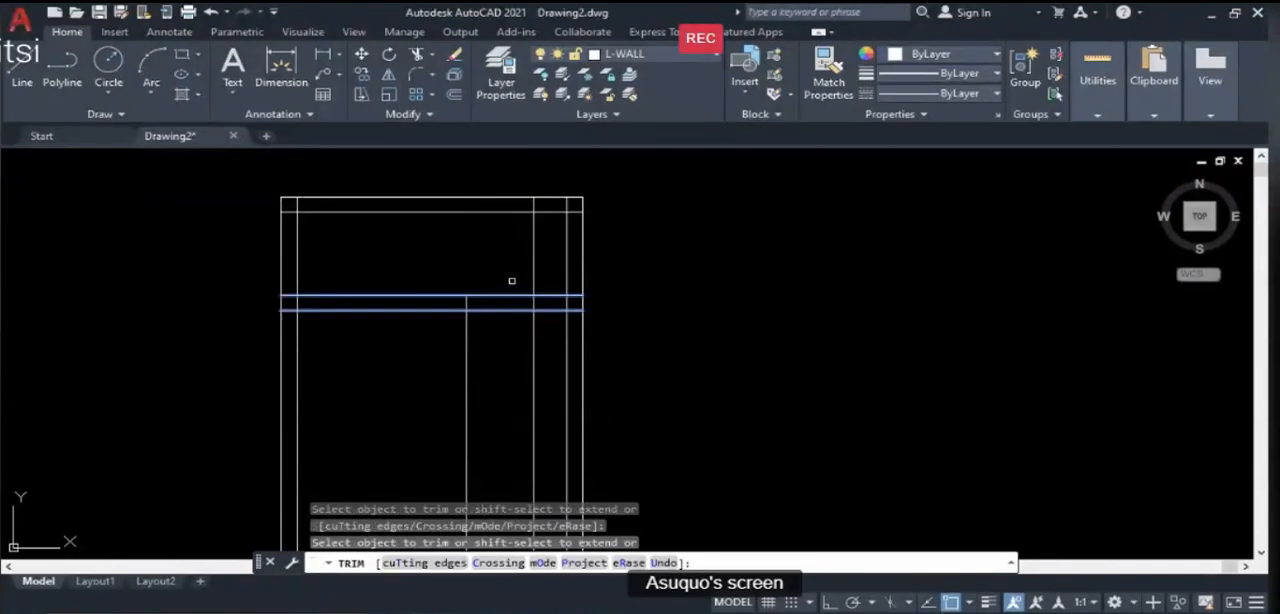
click(533, 278)
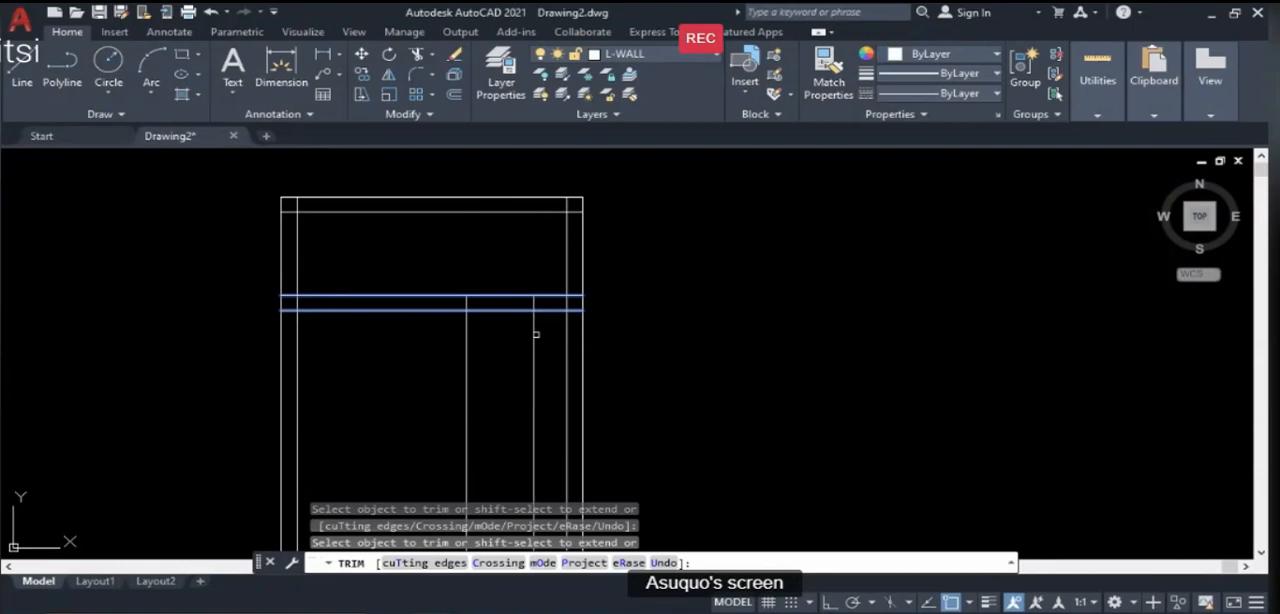
click(466, 324)
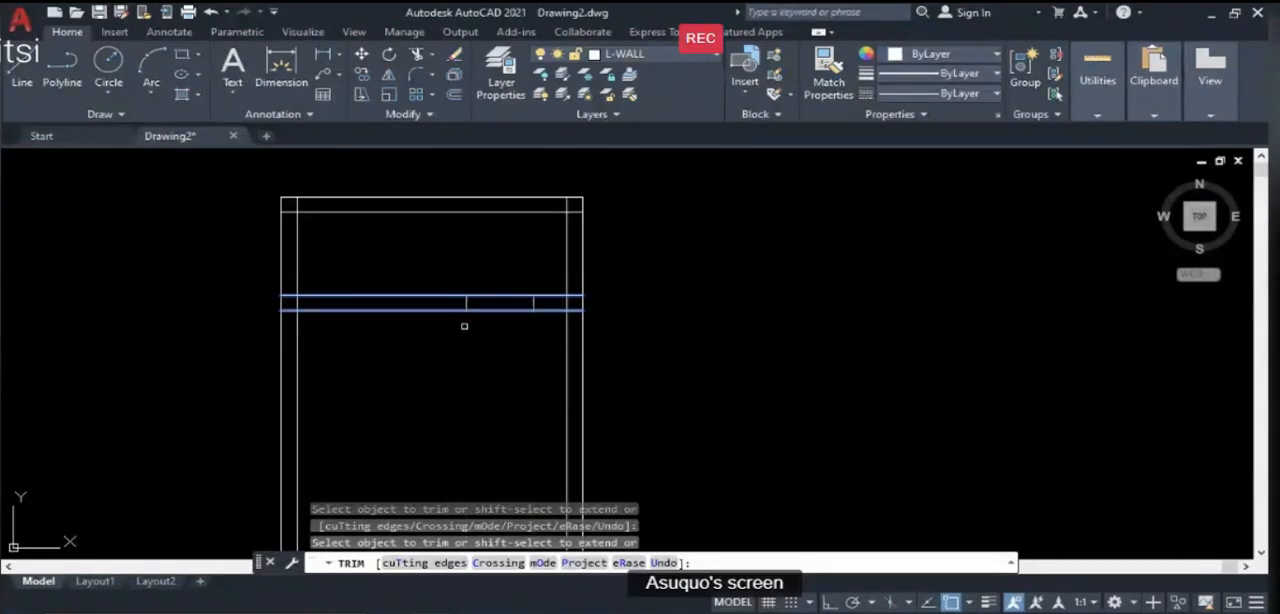
key(Return)
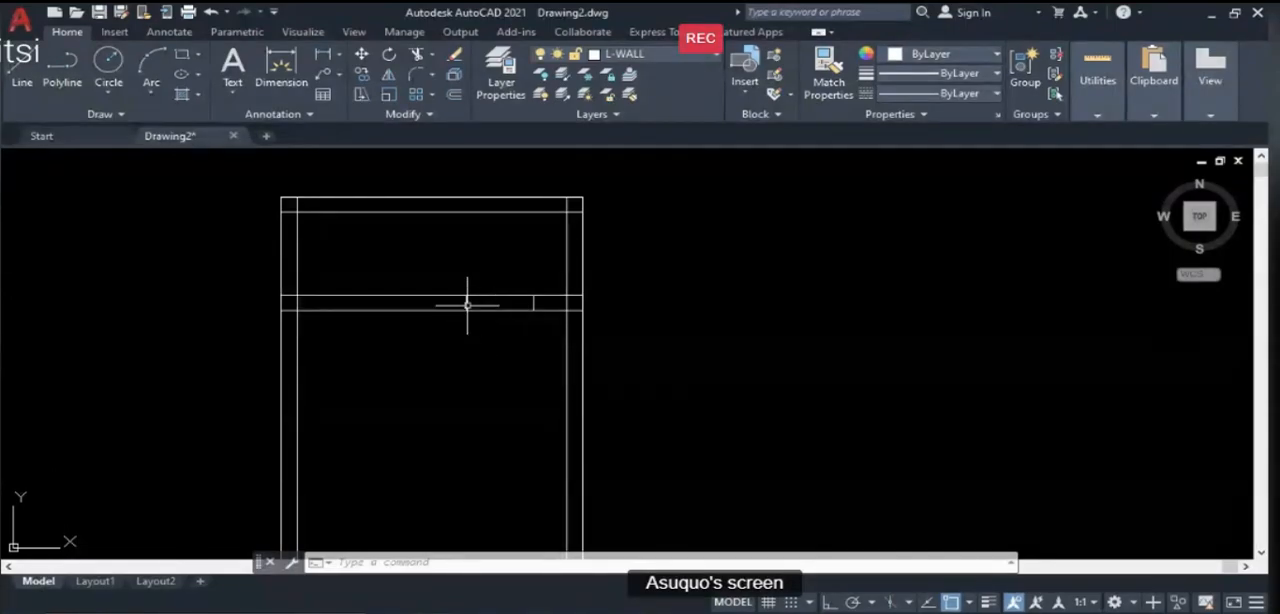
- Trim both partition lines between the two short door edge lines to cut the door opening through the wall
click(467, 303)
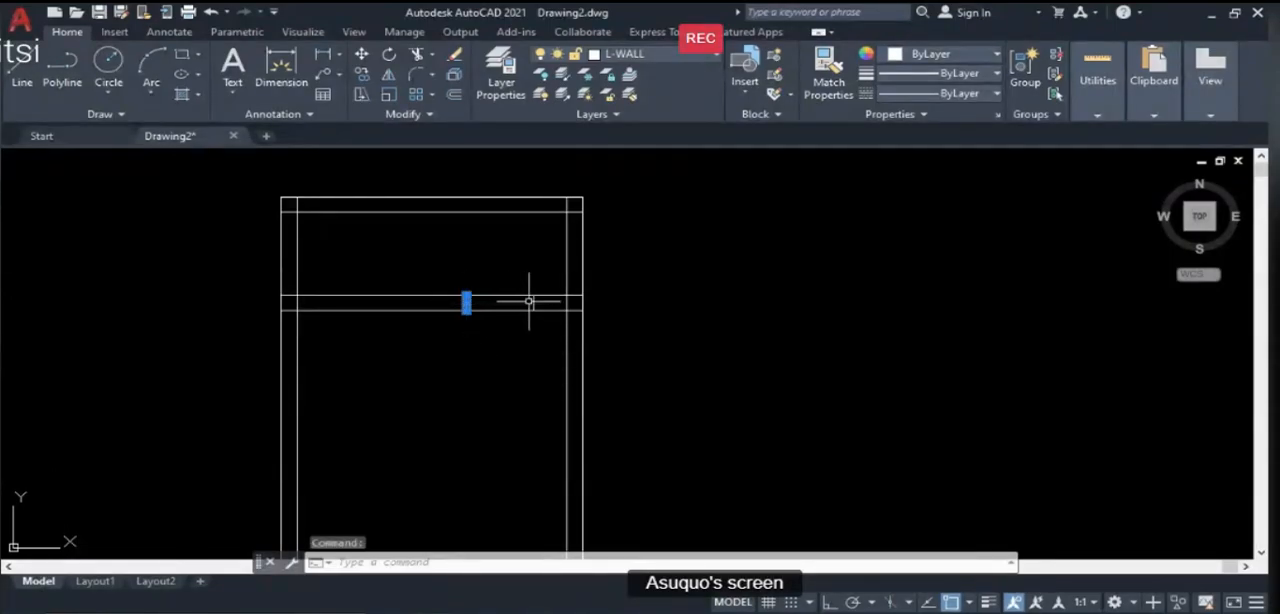
click(531, 301)
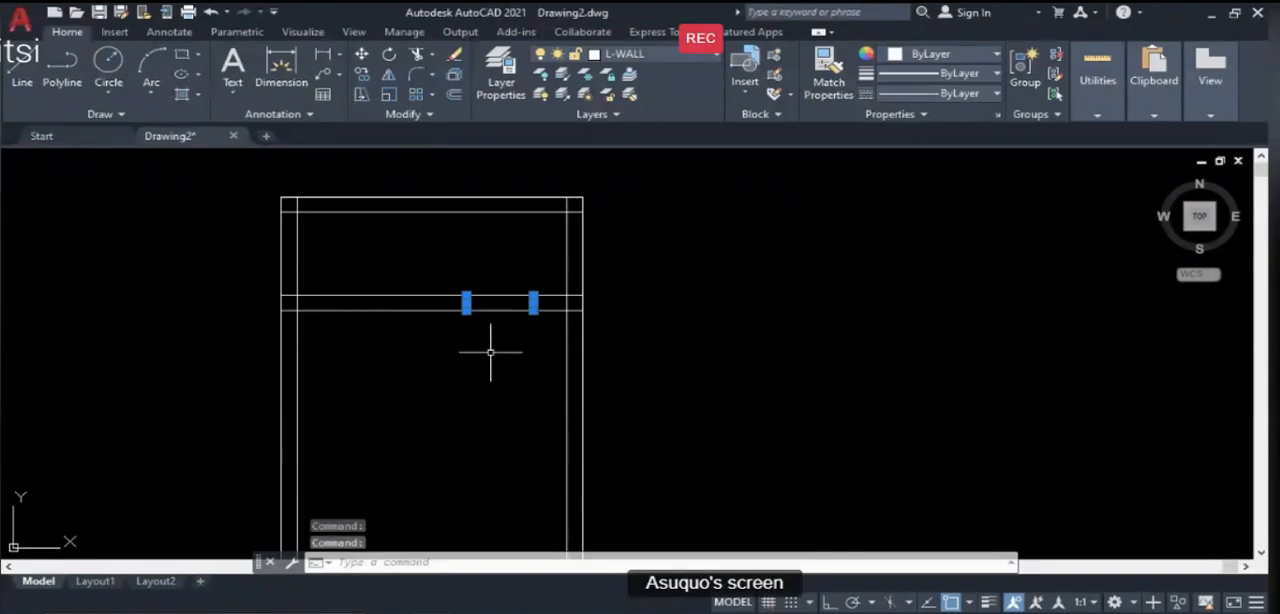
text(tr)
key(Return)
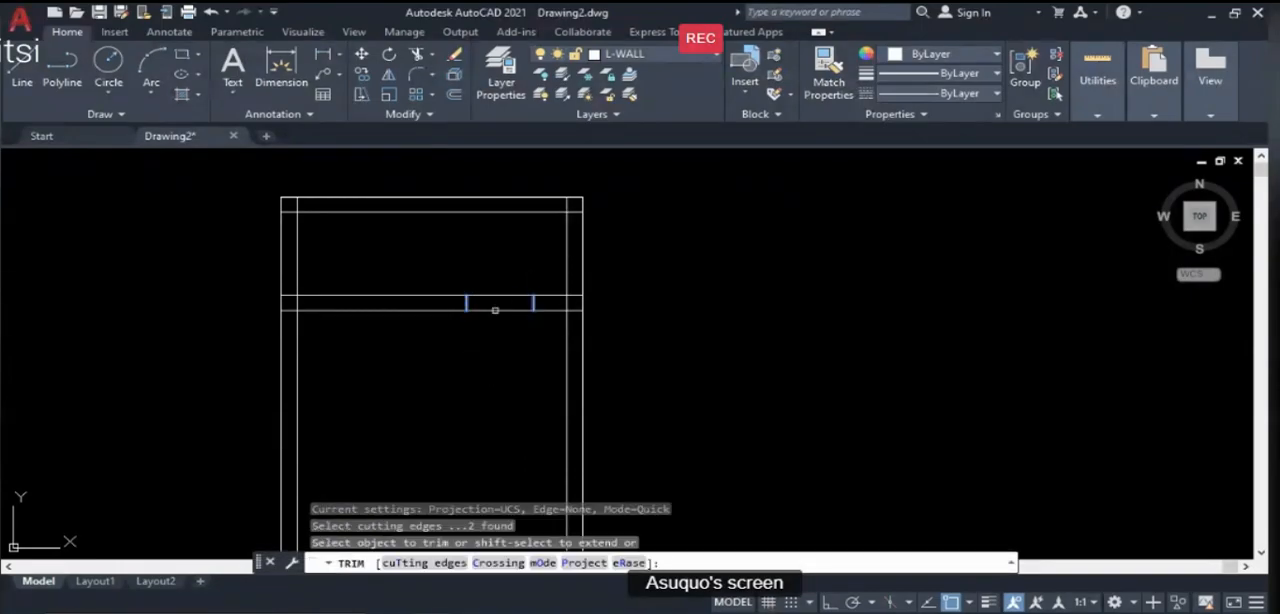
click(496, 309)
click(497, 297)
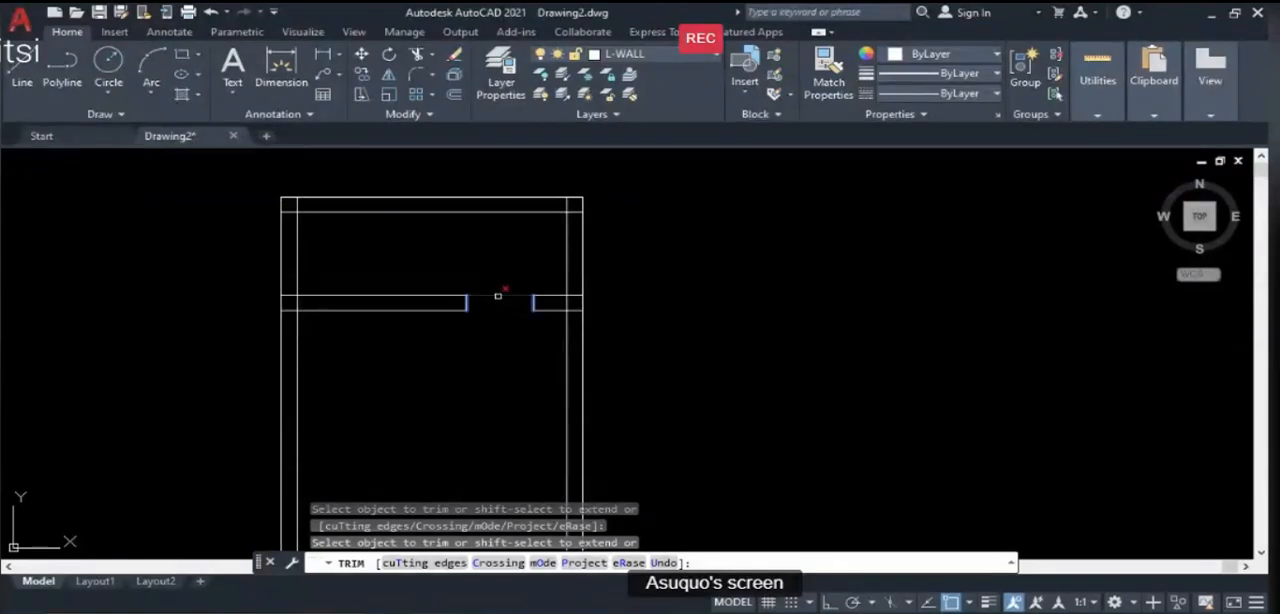
key(Escape)
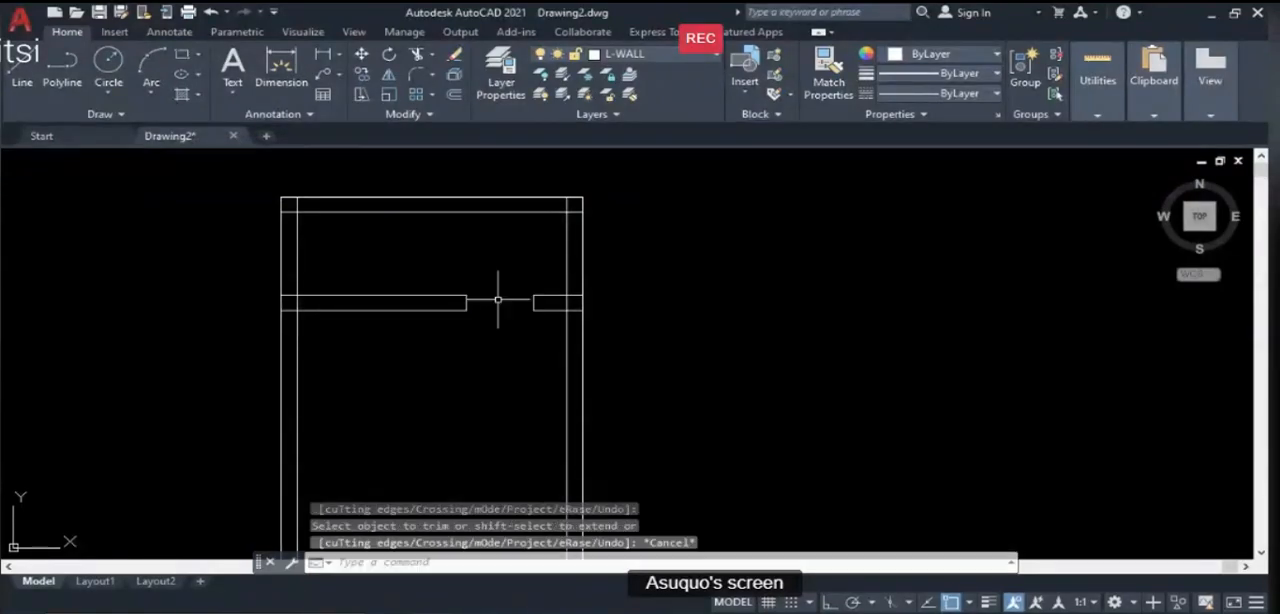
- Offset the inner line of the left wall 550 to the right, into the room, to mark the partition window's near edge
scroll(572, 275, down, 4)
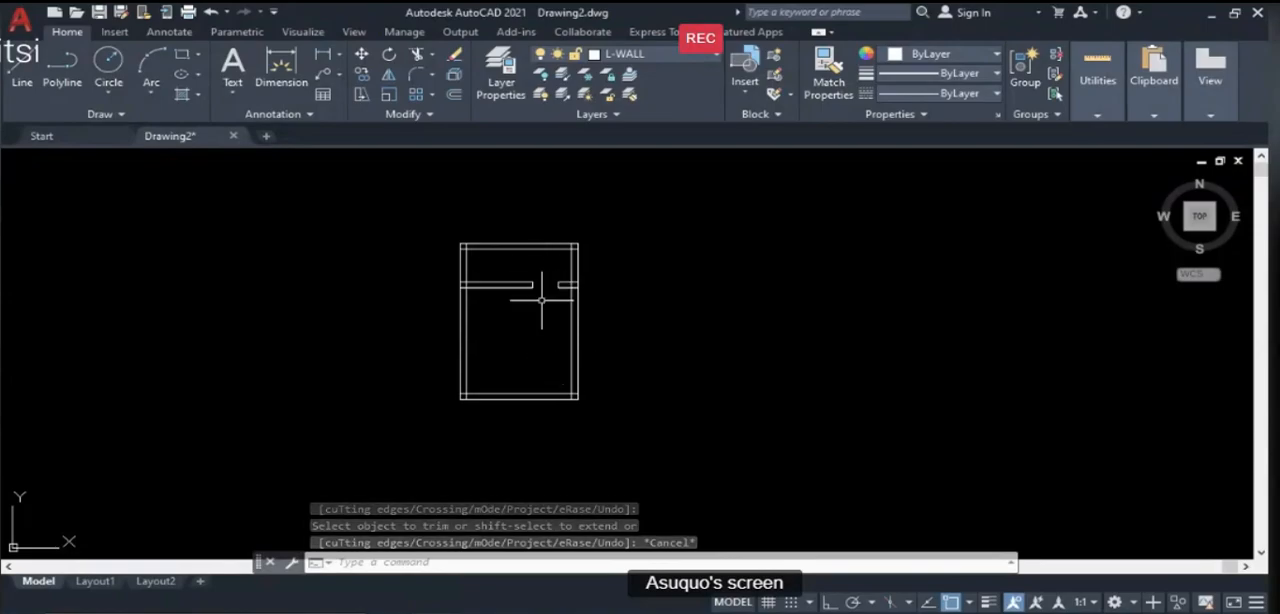
scroll(536, 270, up, 2)
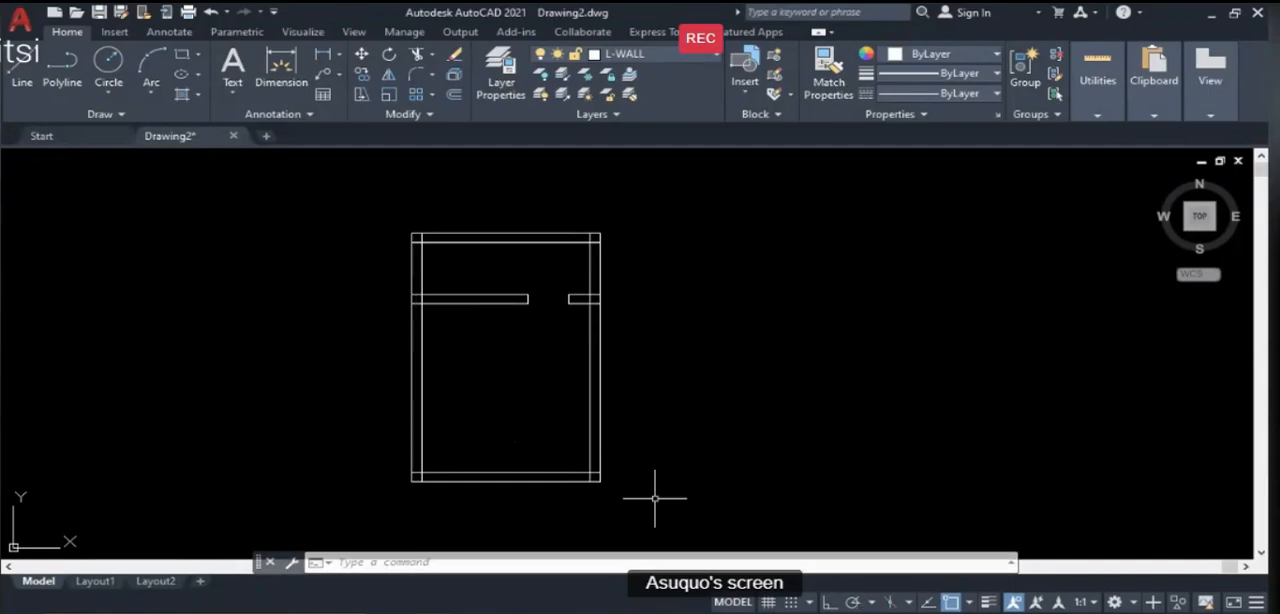
scroll(420, 290, up, 2)
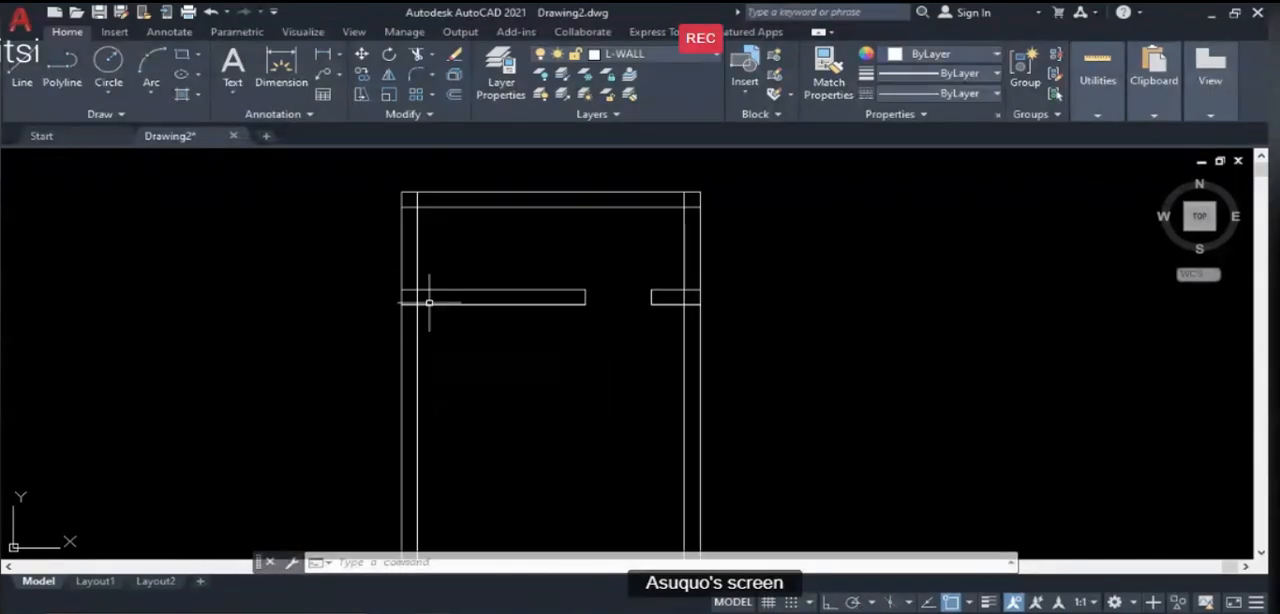
mouse_move(418, 321)
text(o)
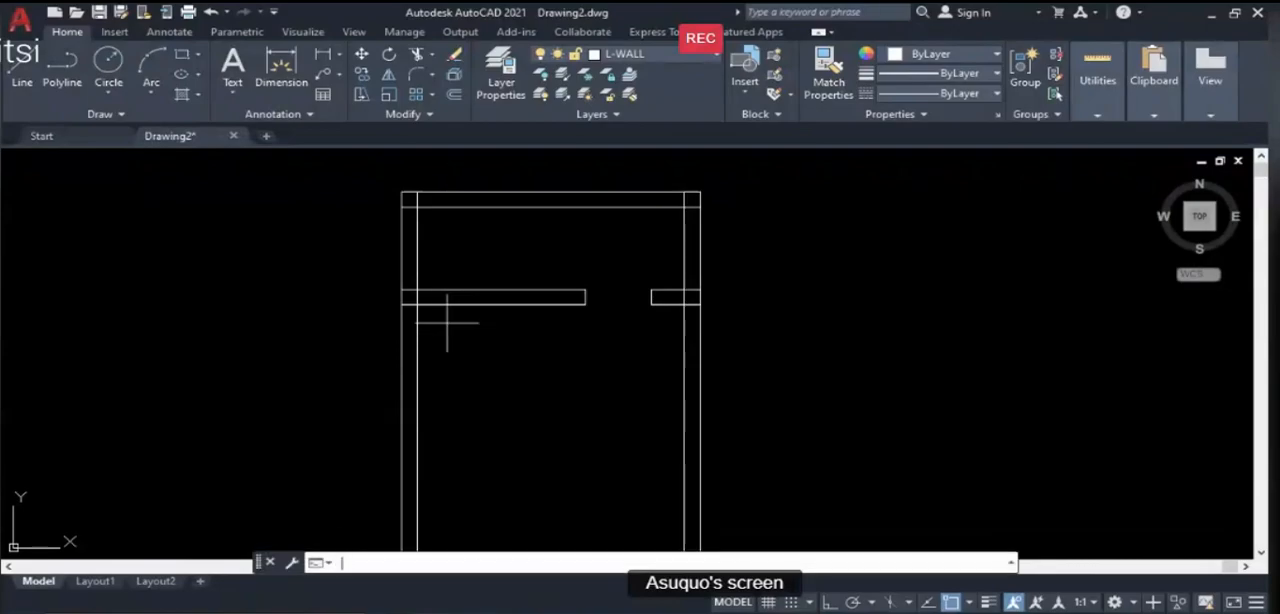
key(Return)
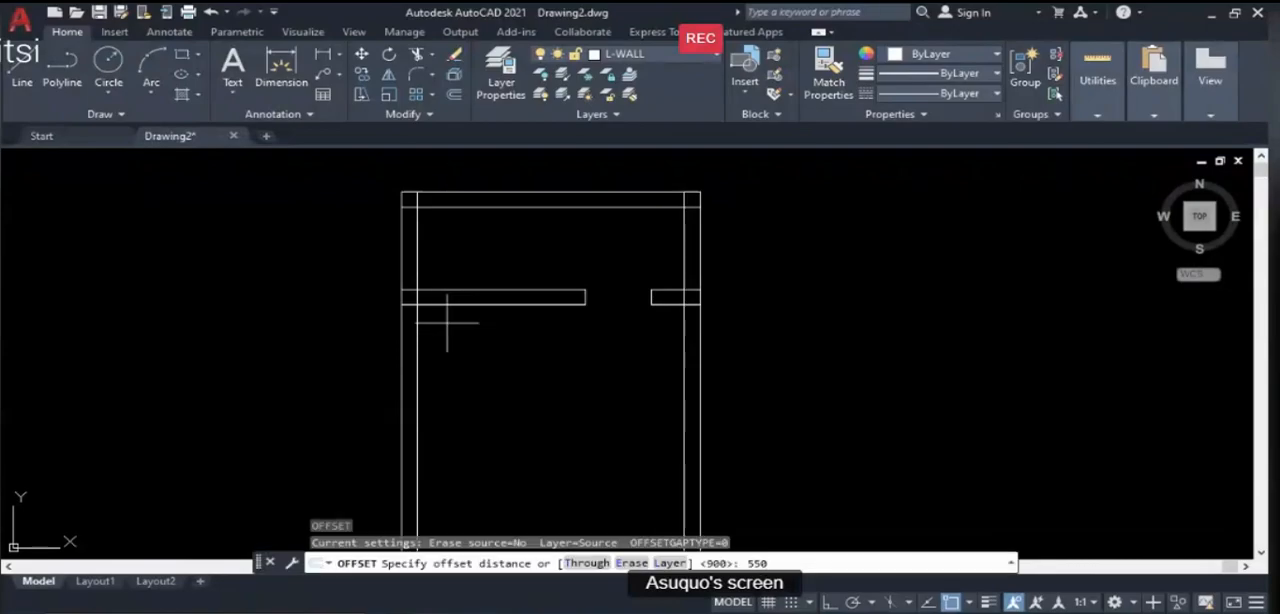
key(Return)
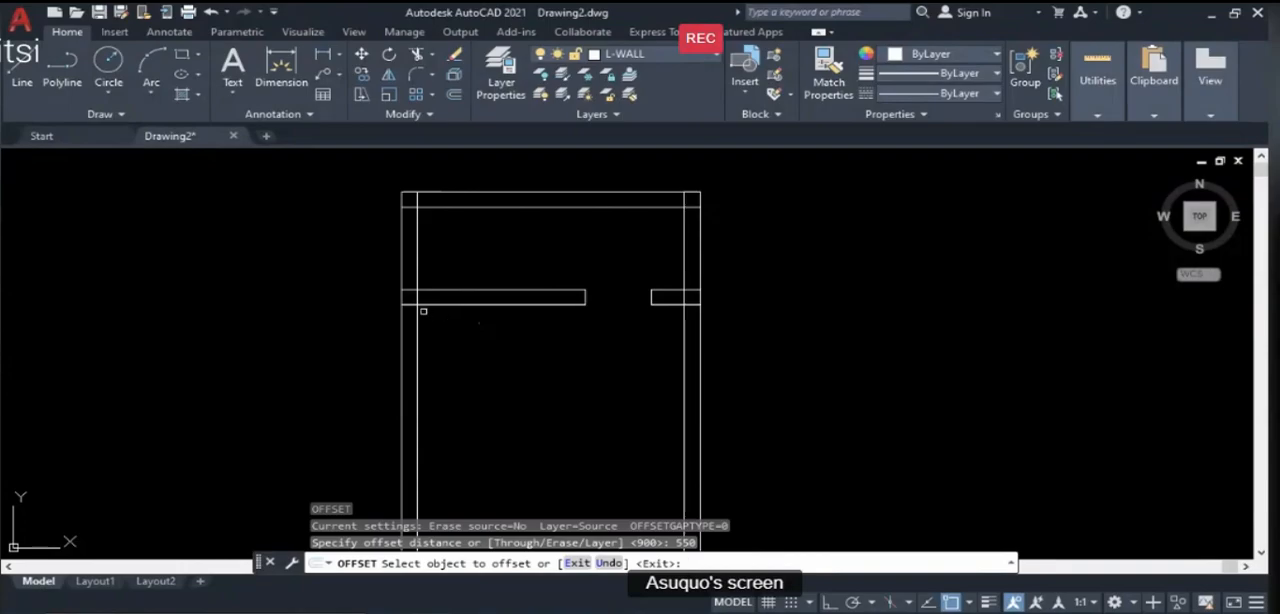
click(418, 312)
click(462, 318)
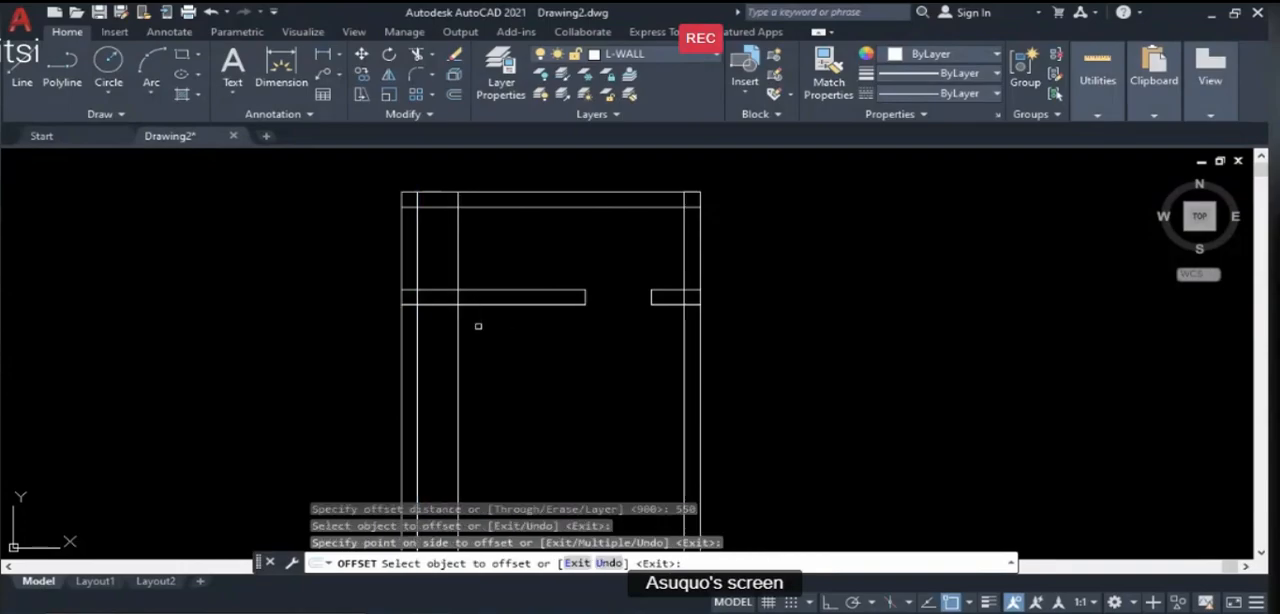
key(Return)
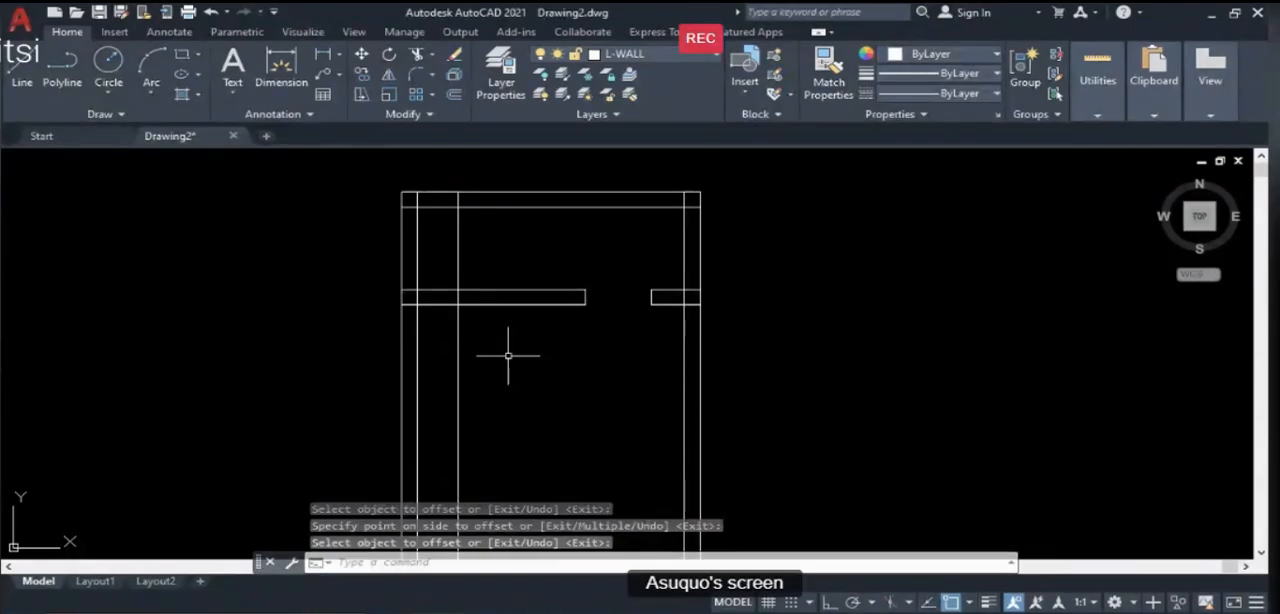
- Check the partition window on PowerPoint's Illustration Guide plan, and in AutoCAD offset the window's near-edge line 1200 to the right
key(alt+Tab)
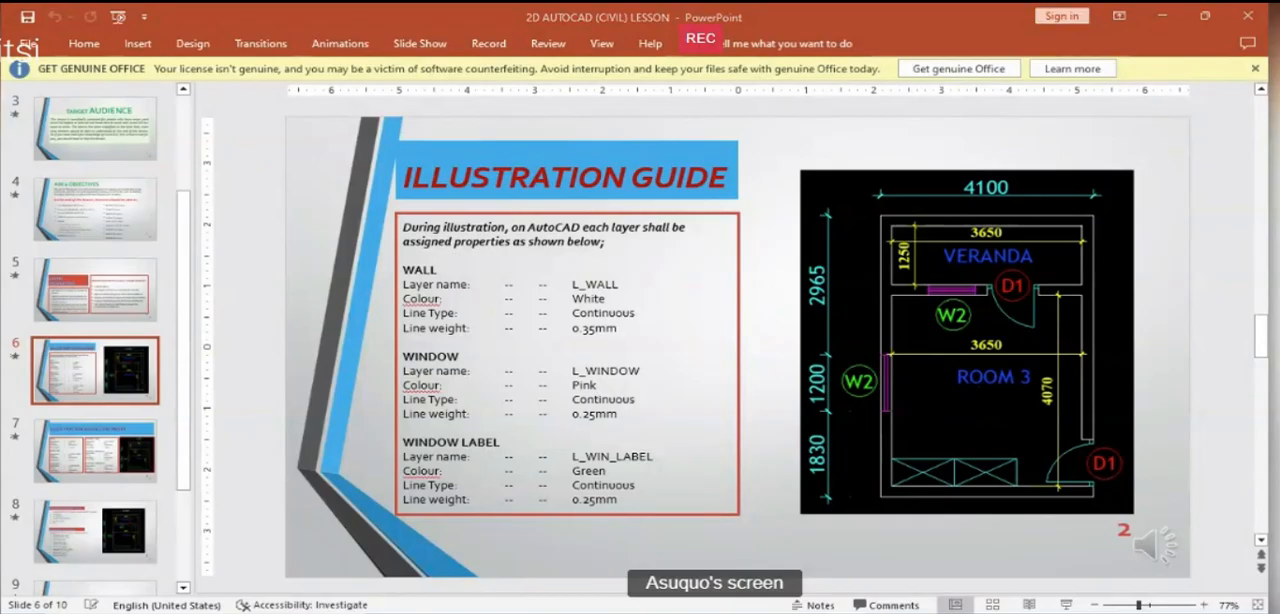
key(alt+Tab)
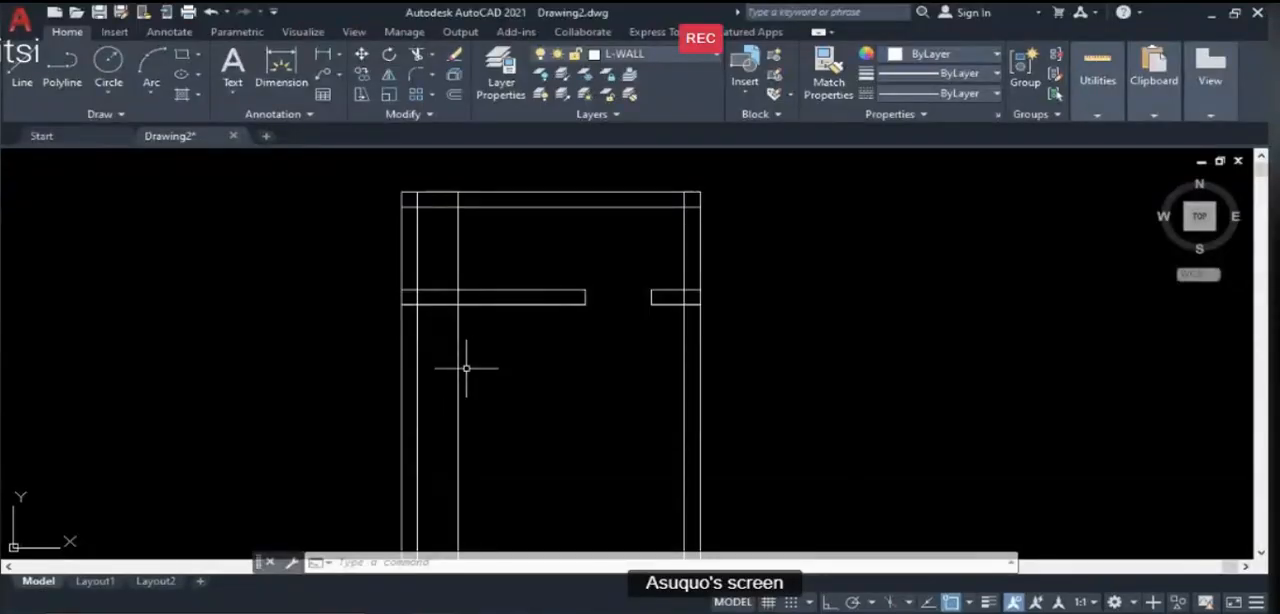
text(o)
key(Return)
text(12)
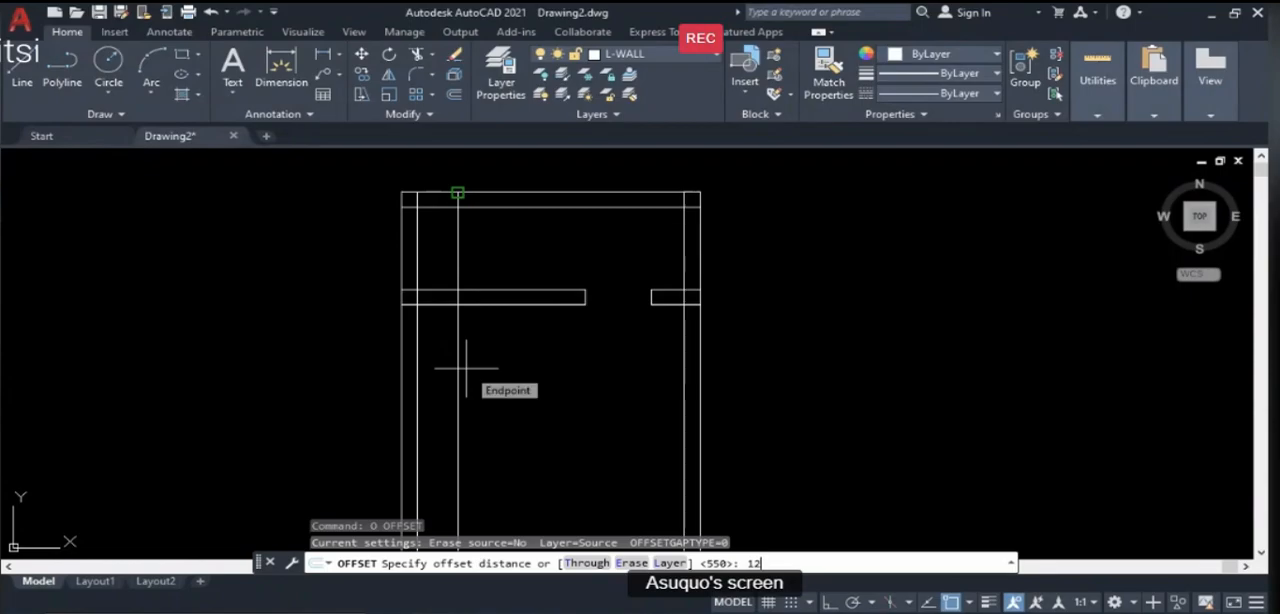
text(00)
key(Return)
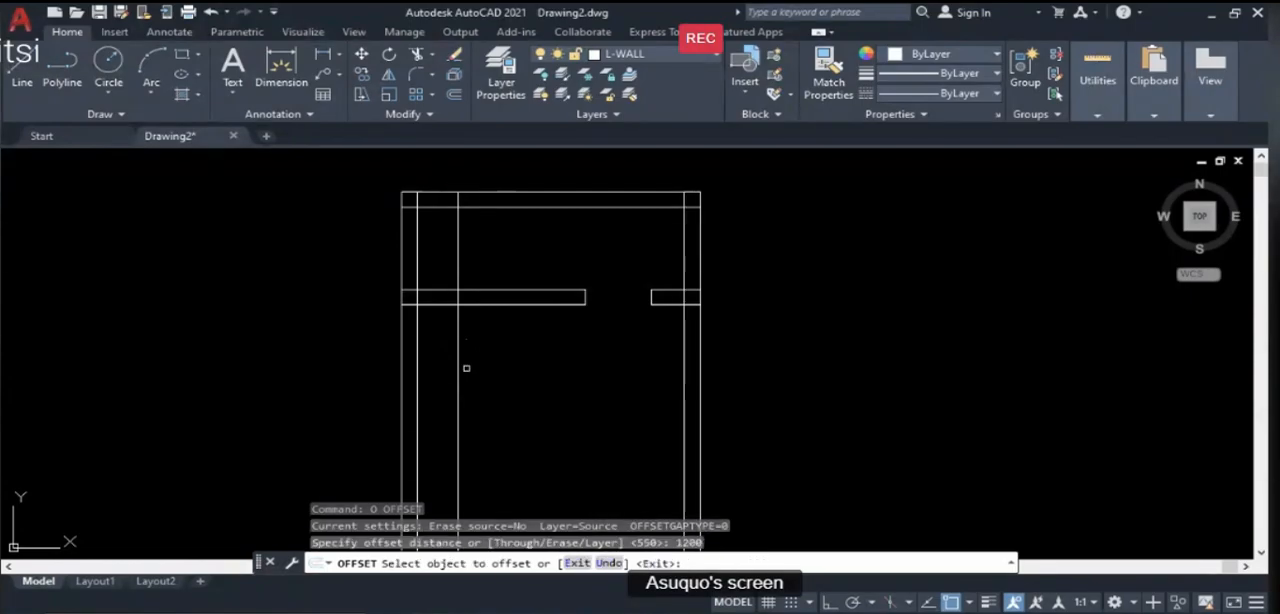
click(455, 338)
click(567, 351)
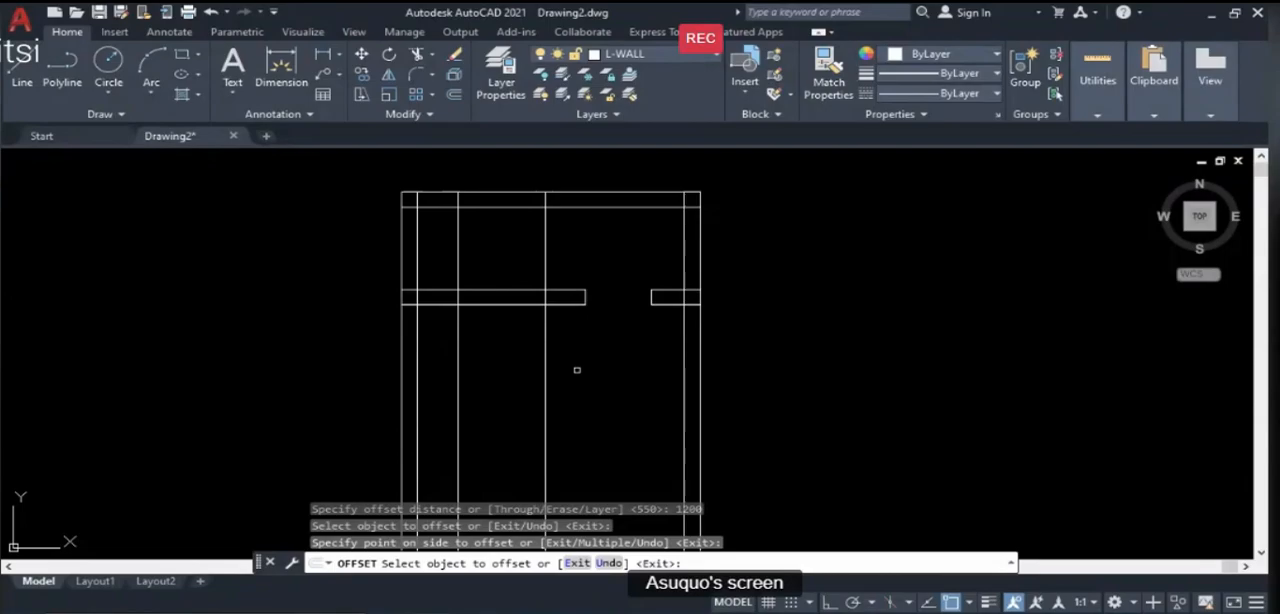
key(Return)
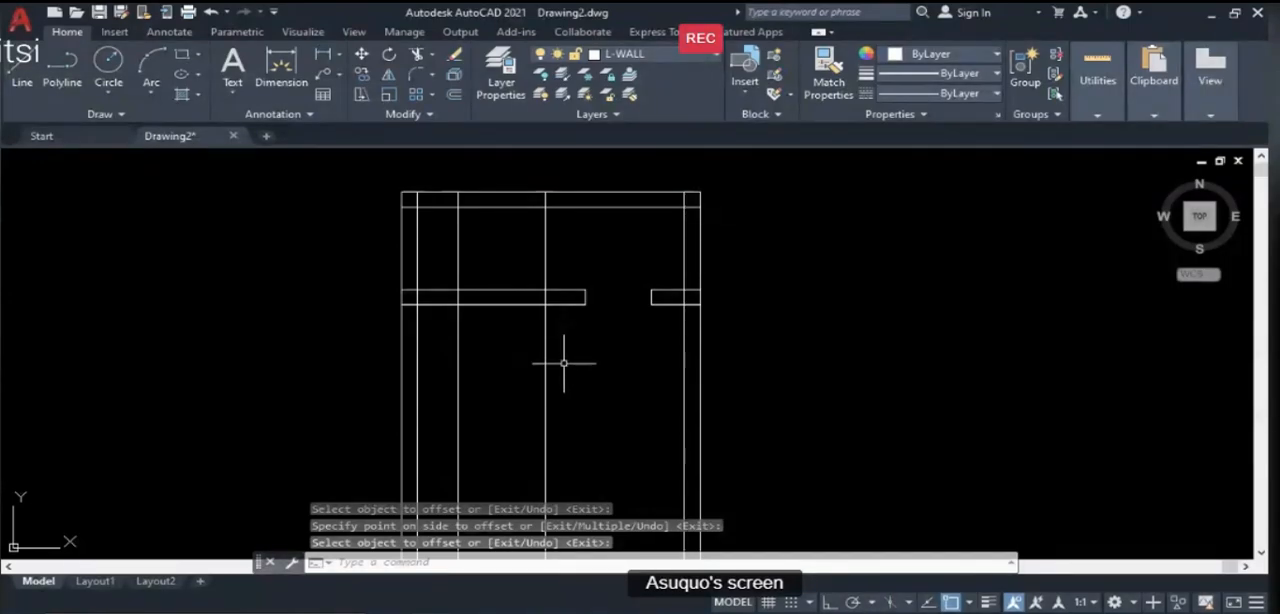
key(Return)
- Trim the two window edge lines above and below the partition, using the partition's two horizontal lines as cutting edges
click(504, 290)
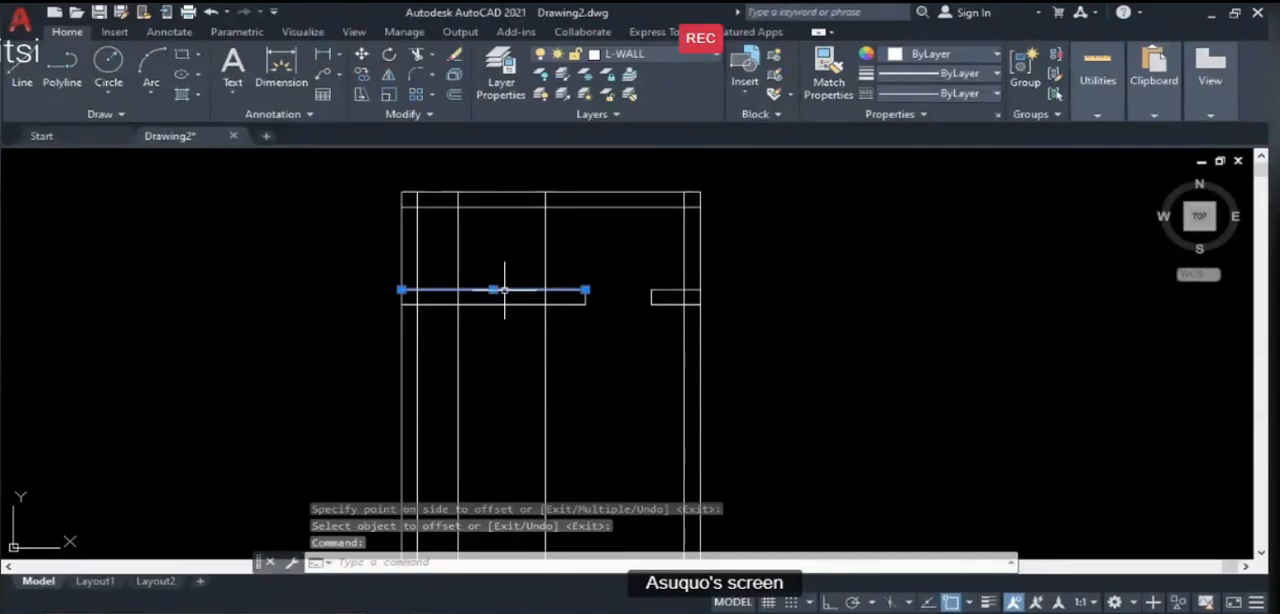
click(505, 302)
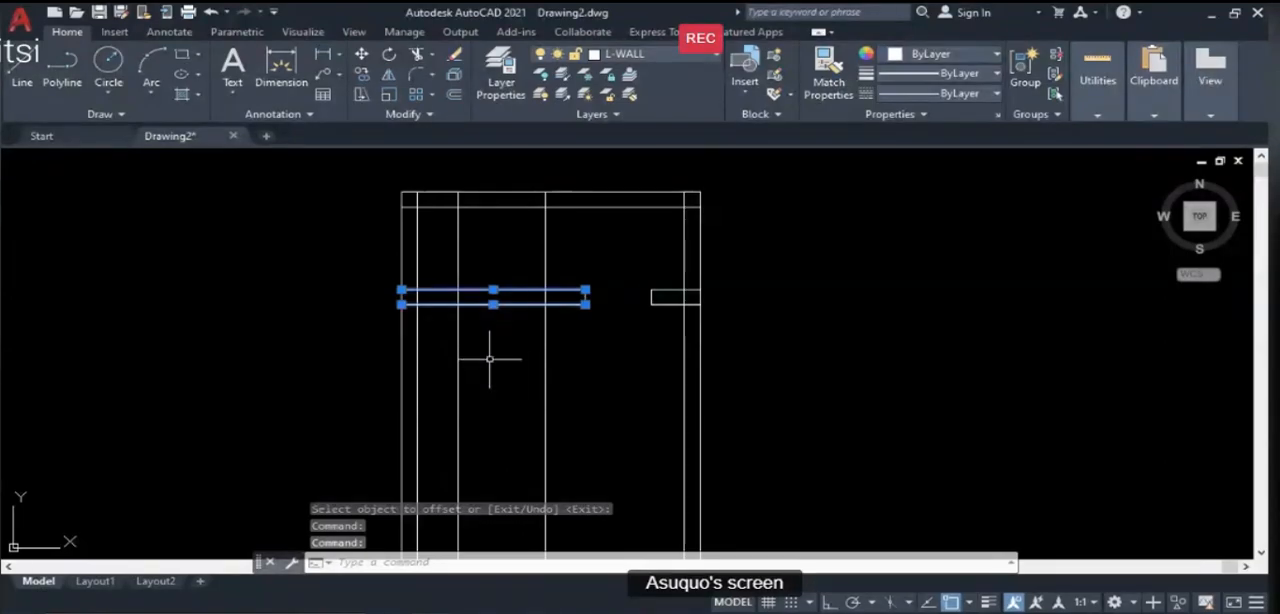
text(TR)
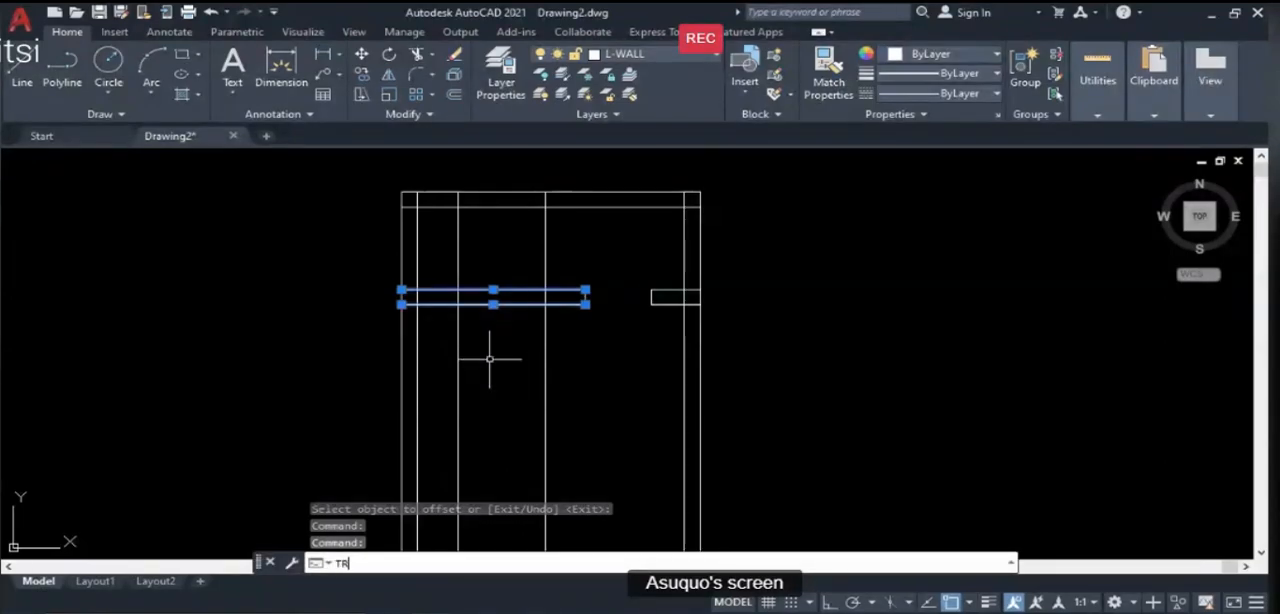
key(Return)
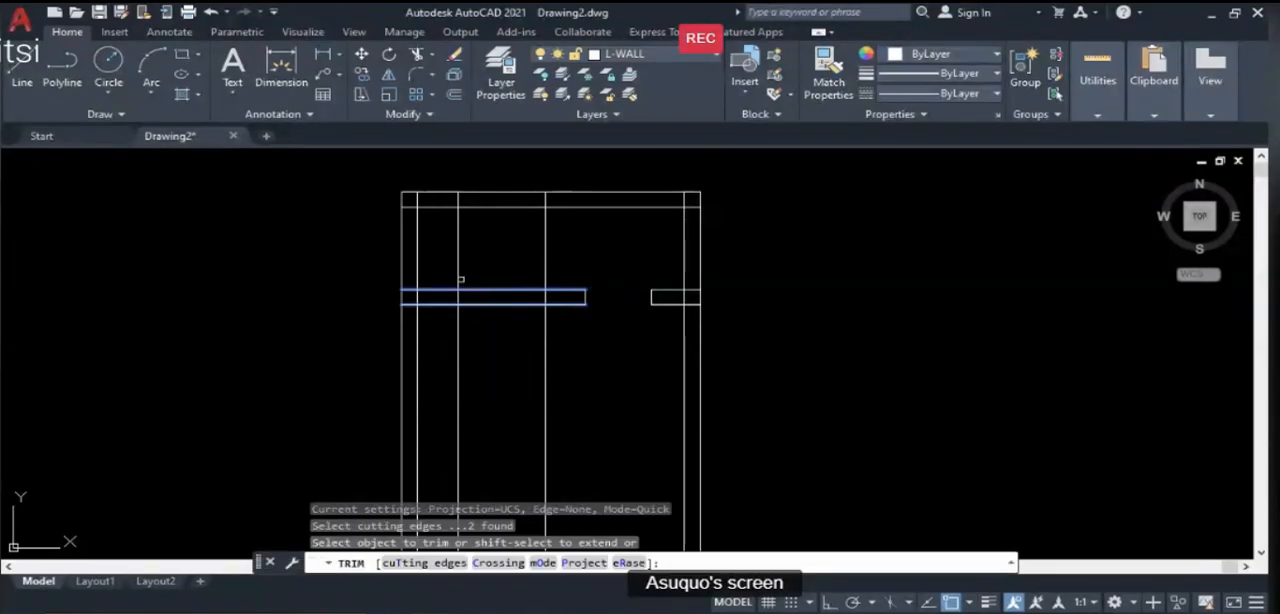
click(461, 279)
click(548, 278)
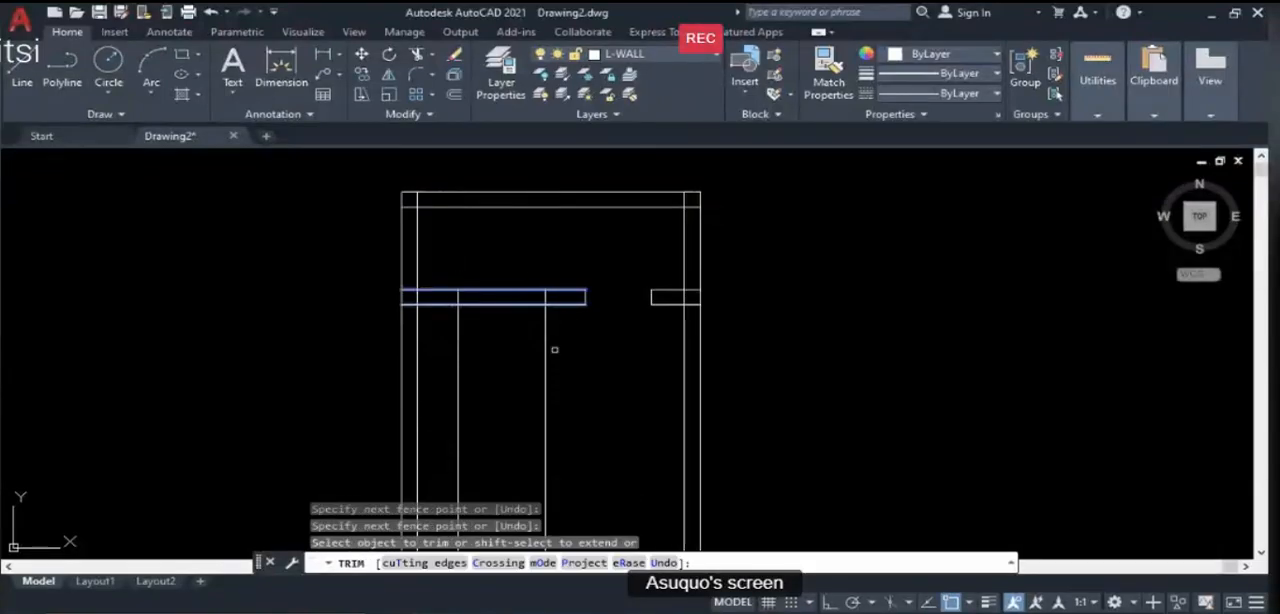
drag(558, 351, 453, 350)
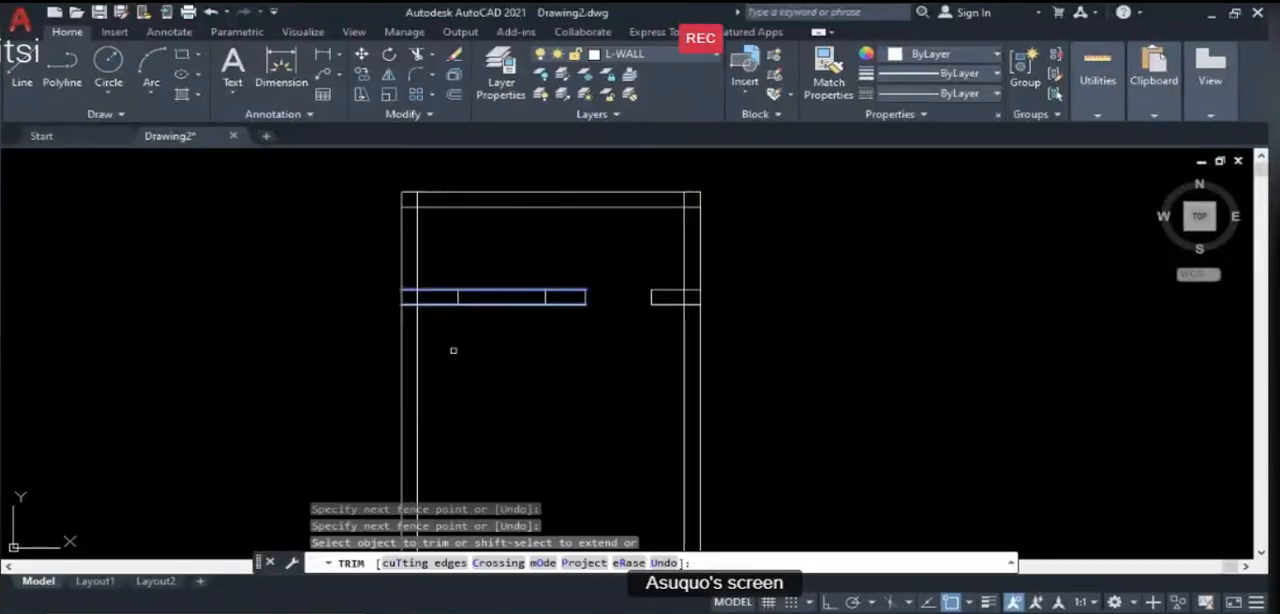
key(Escape)
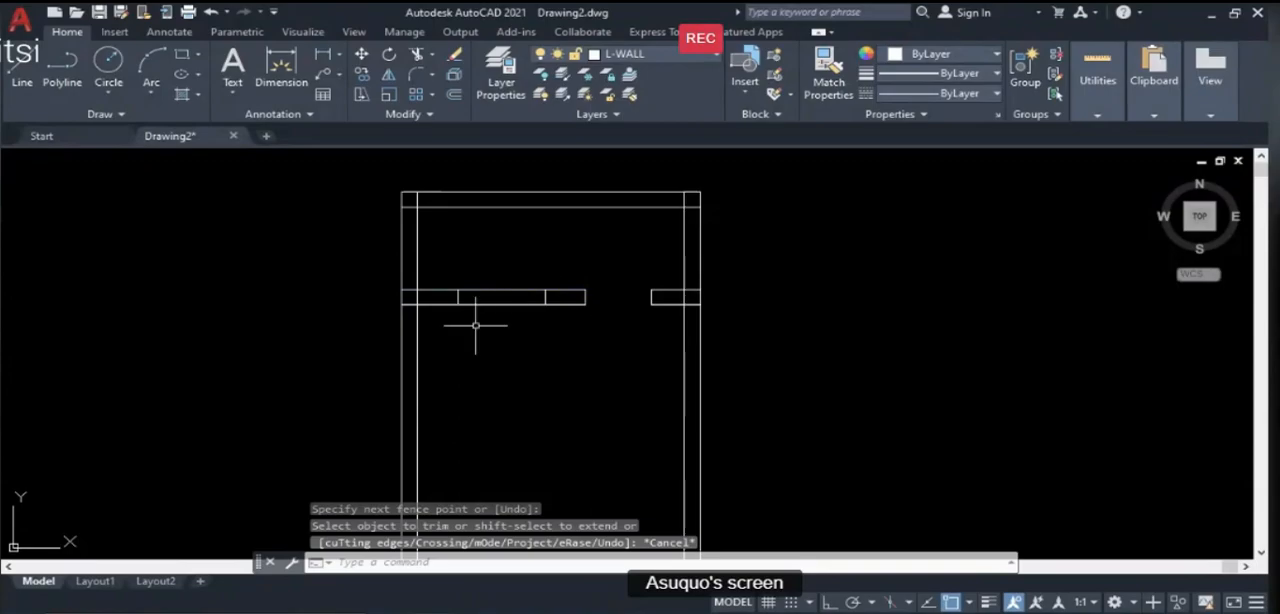
- Offset the partition's upper line 75 downward, and offset the resulting line another 75 downward to form the window's inner lines
scroll(480, 285, up, 1)
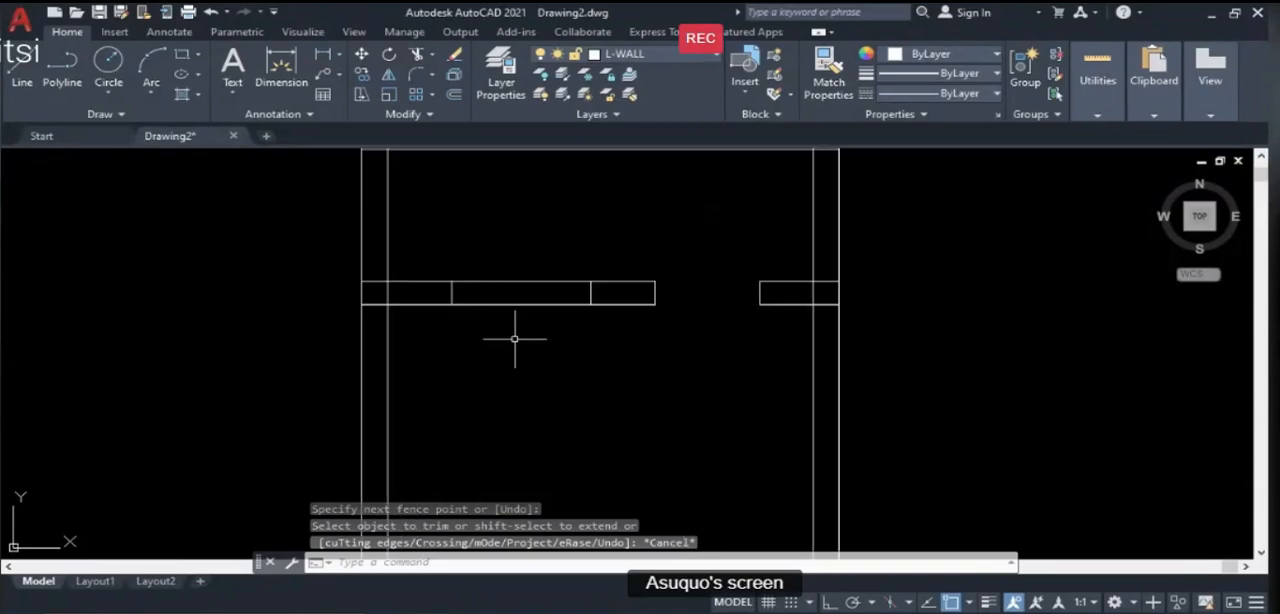
scroll(508, 297, down, 1)
scroll(505, 298, up, 1)
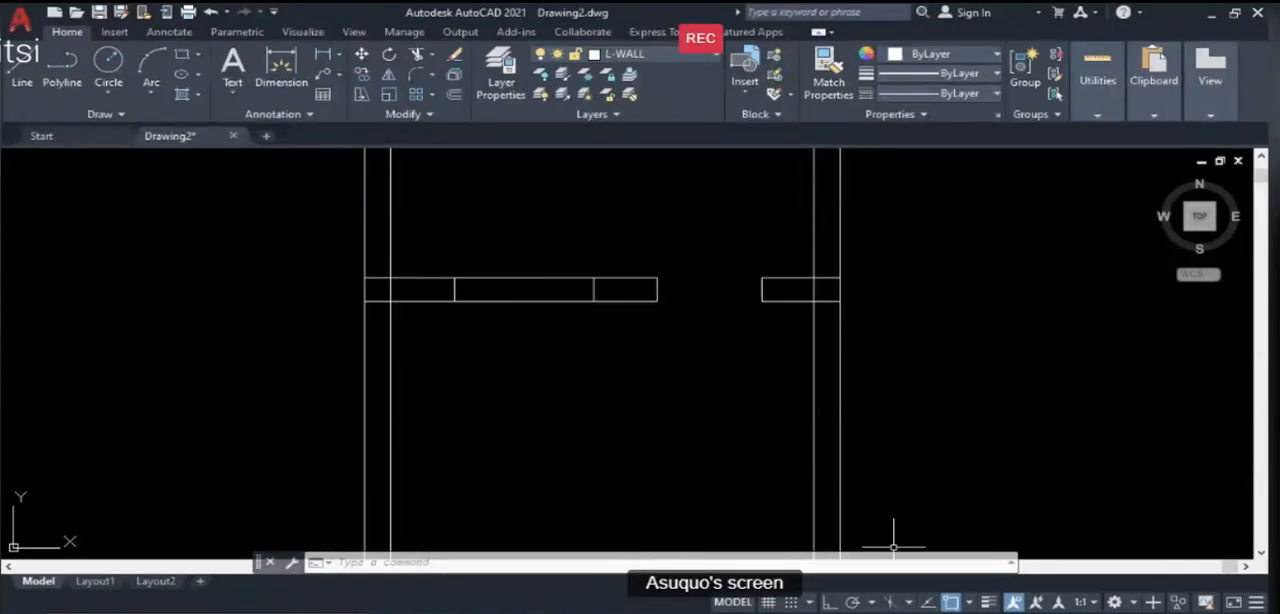
key(alt+Tab)
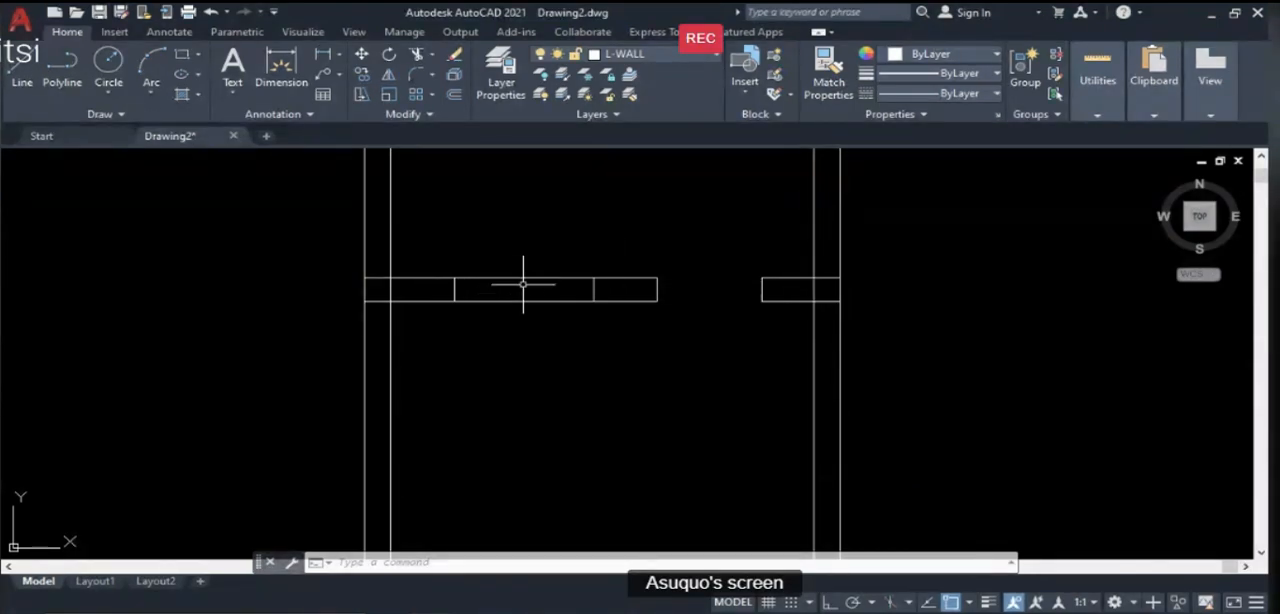
scroll(523, 286, up, 2)
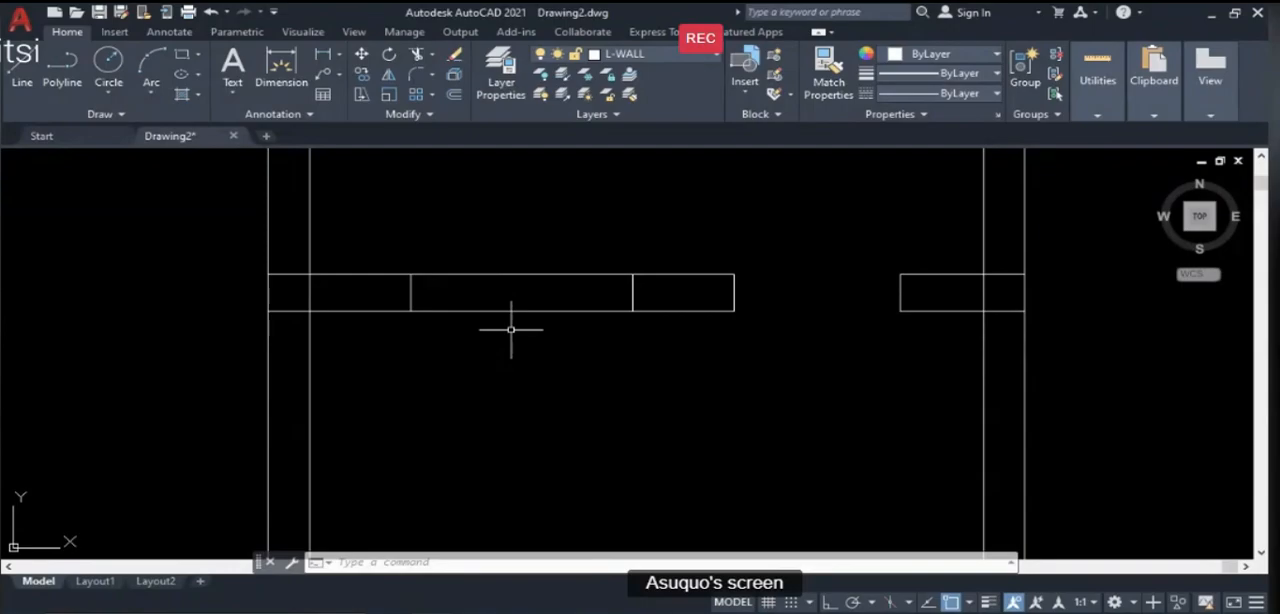
text(o)
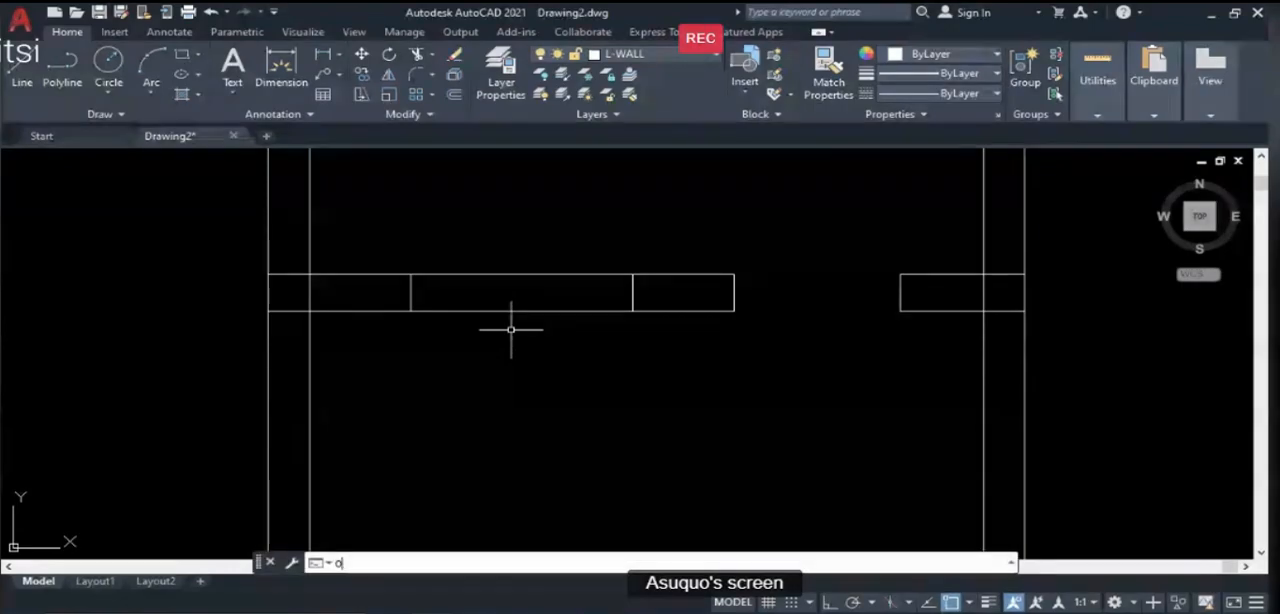
key(Return)
text(75)
key(Return)
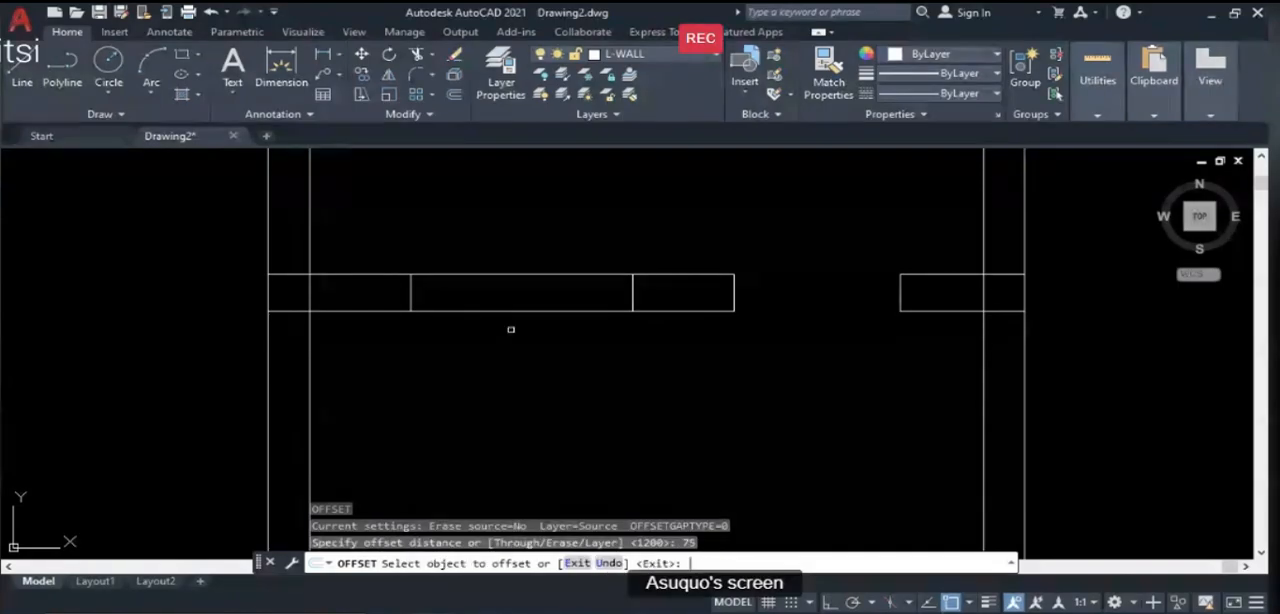
click(507, 278)
click(511, 344)
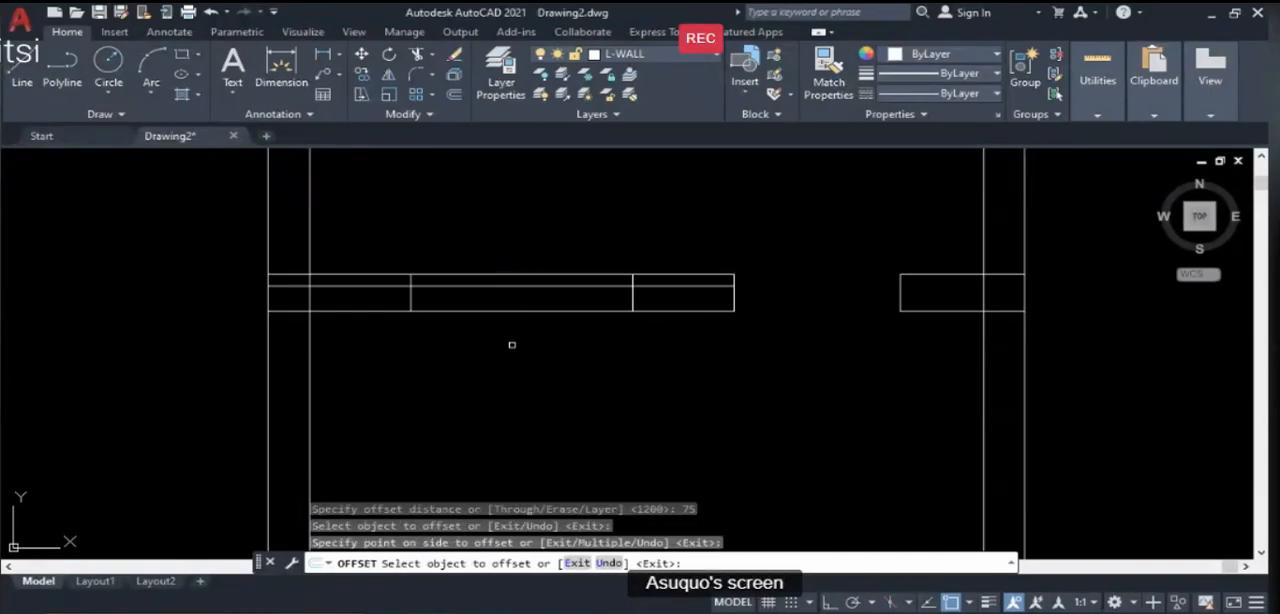
click(507, 287)
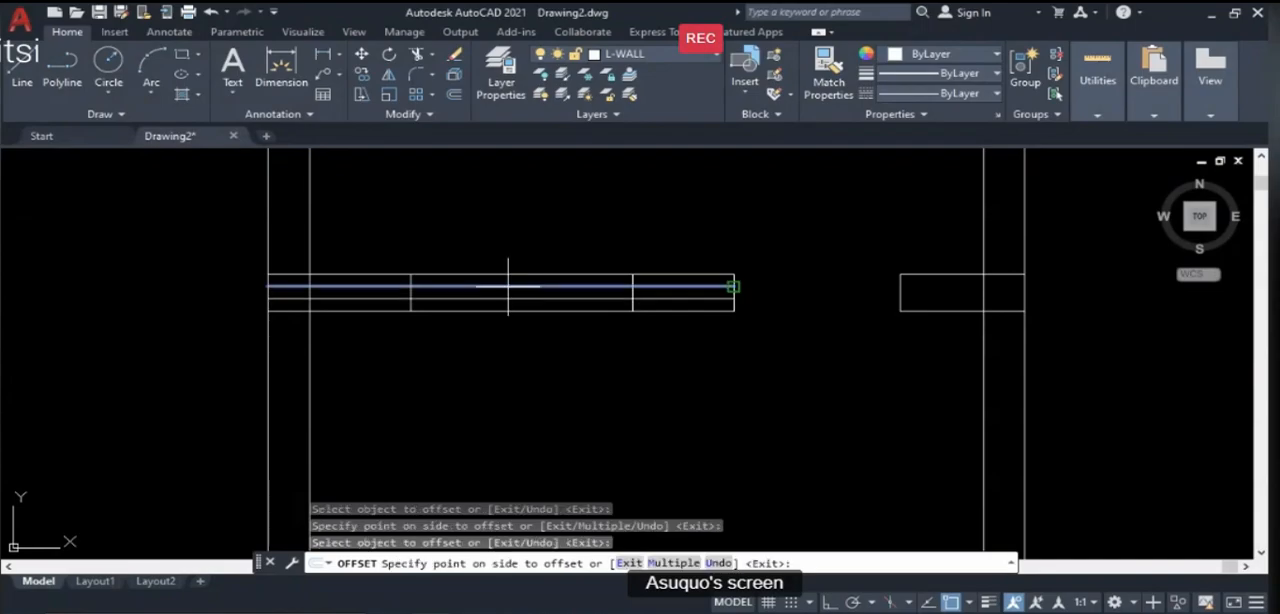
click(508, 315)
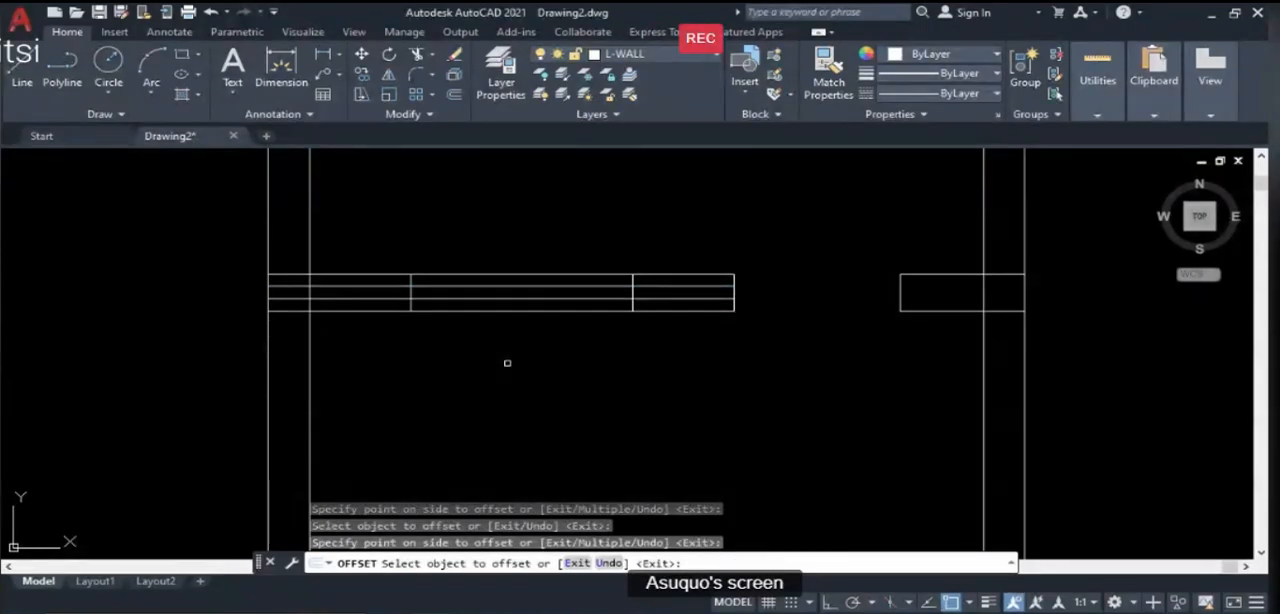
key(Return)
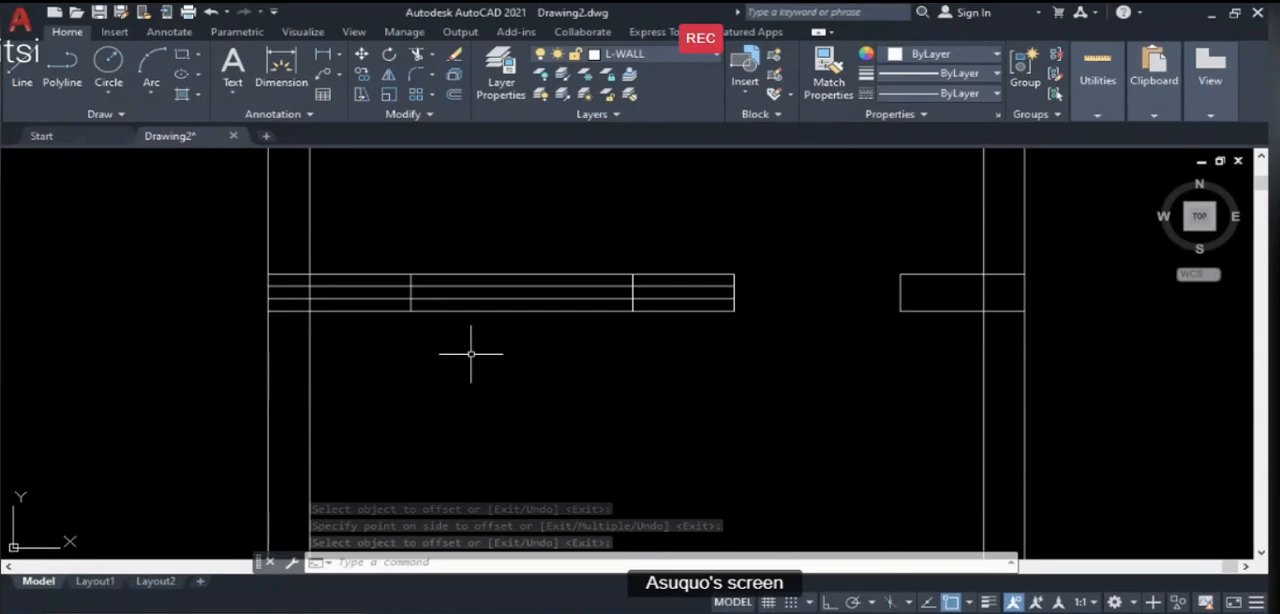
click(410, 295)
click(632, 306)
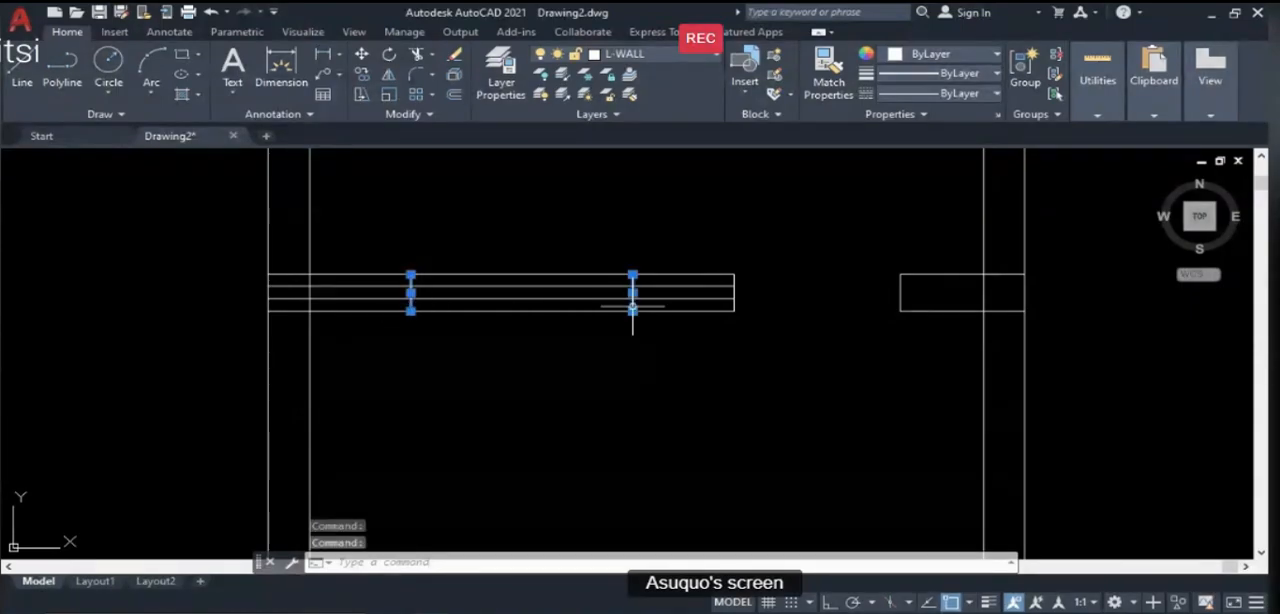
text(o)
key(Return)
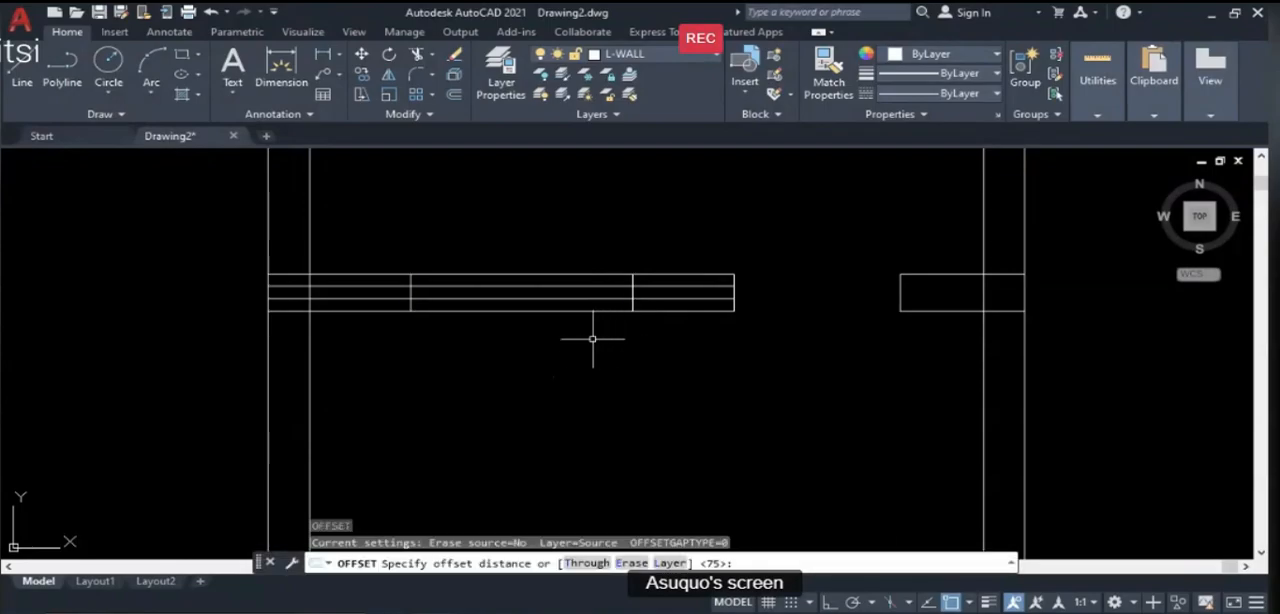
key(Escape)
- Trim the two inner horizontal lines on both sides of the window, using the window's two short edge lines as cutting edges
click(411, 304)
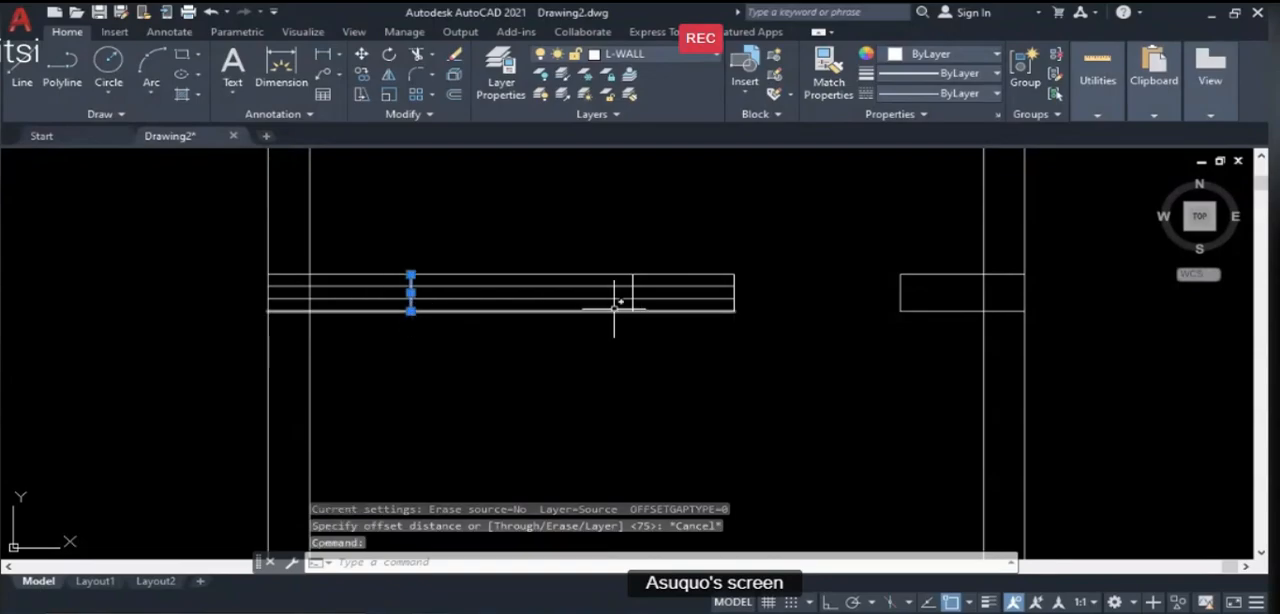
click(632, 300)
text(f)
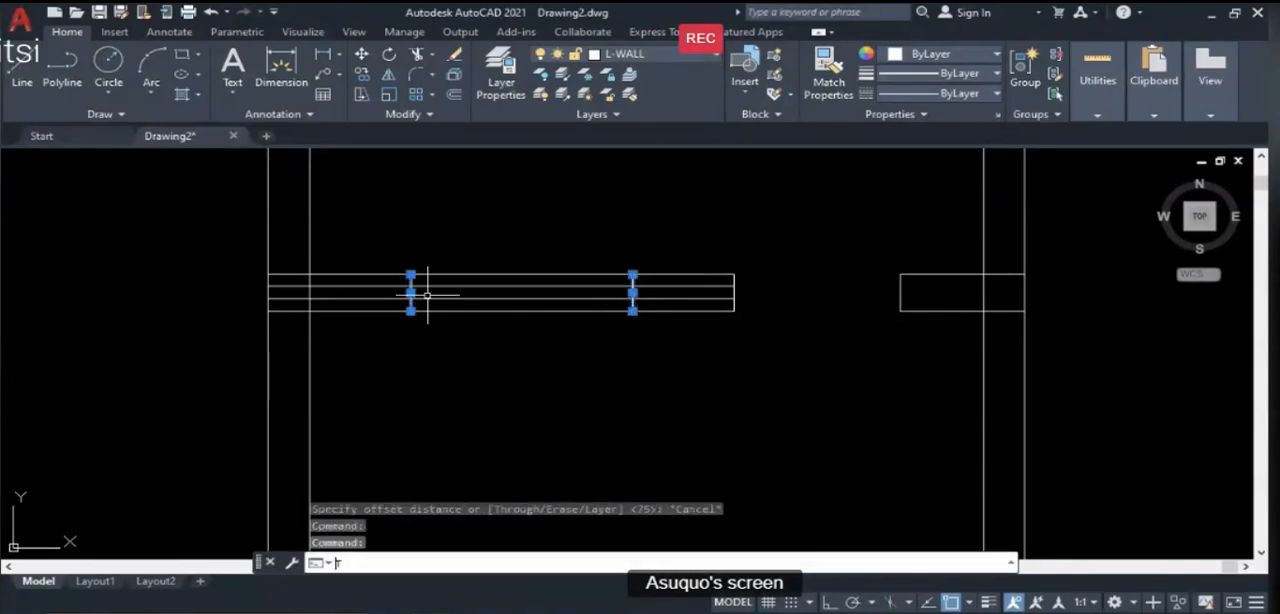
text(R)
key(Return)
click(389, 298)
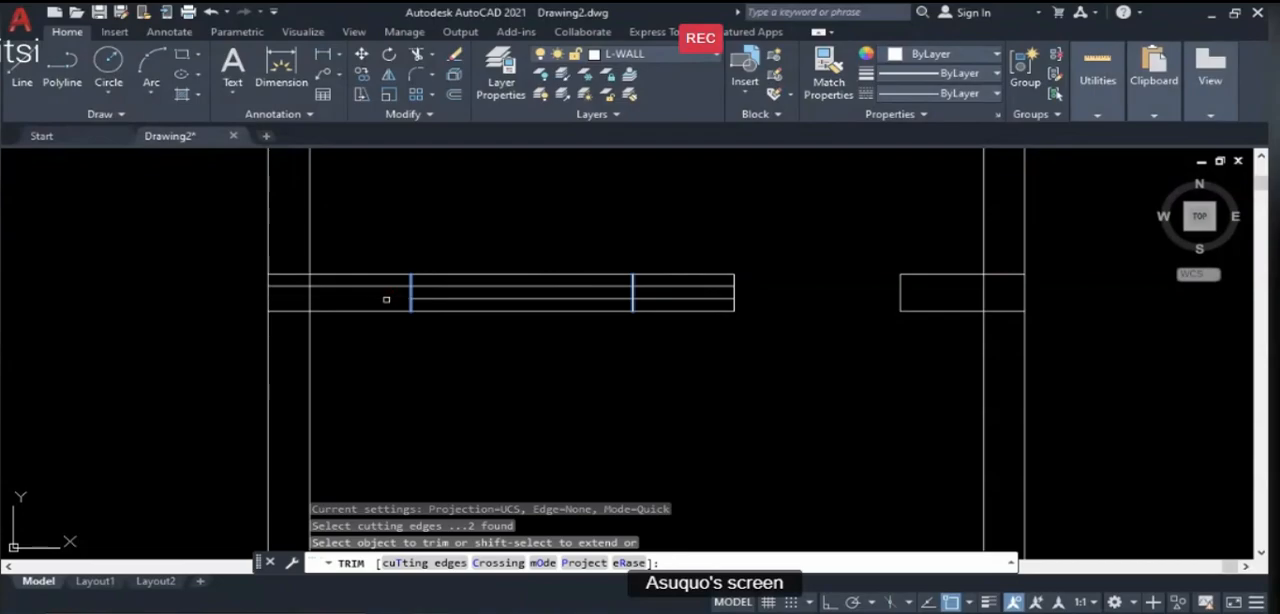
click(384, 288)
click(652, 287)
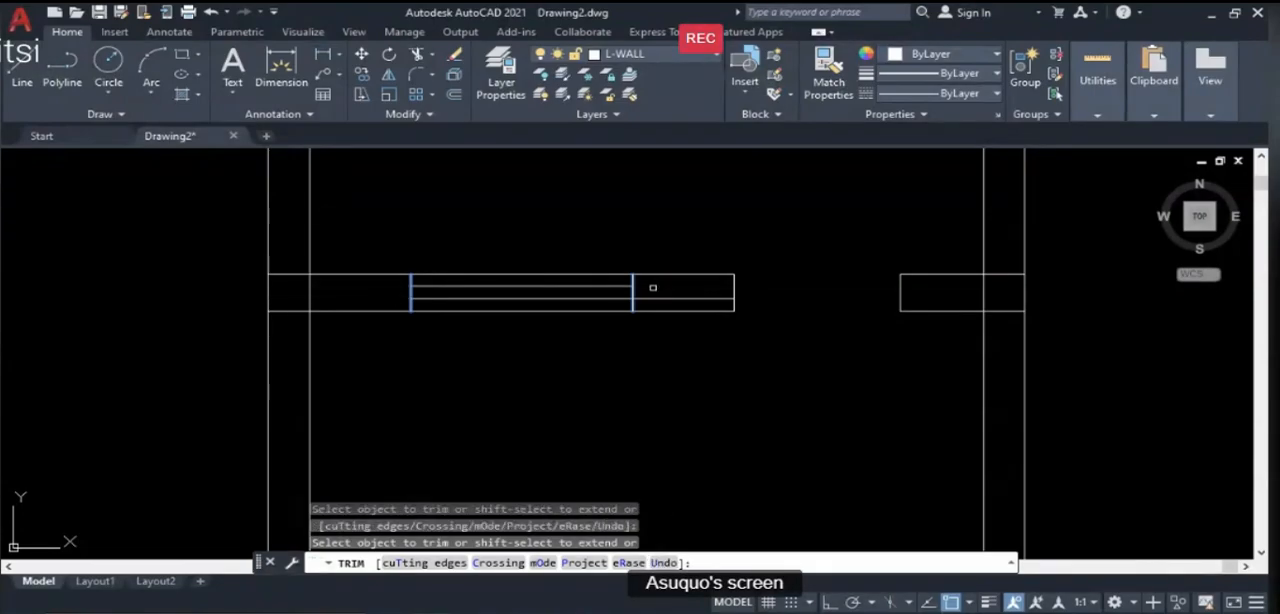
click(653, 297)
scroll(538, 304, down, 4)
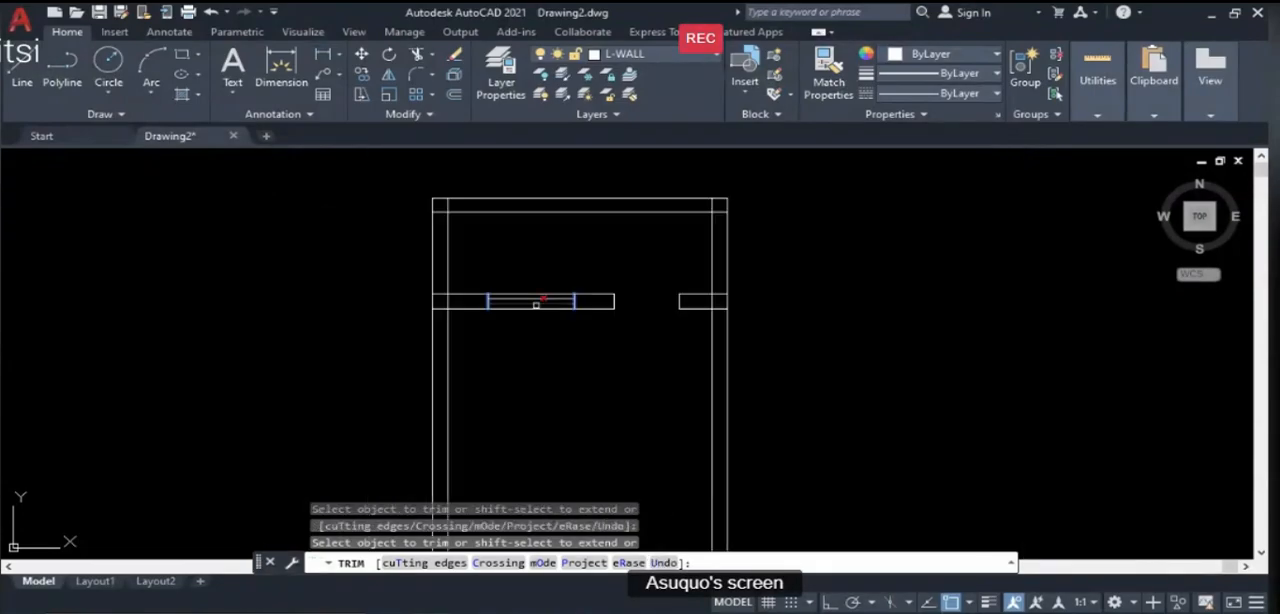
key(Escape)
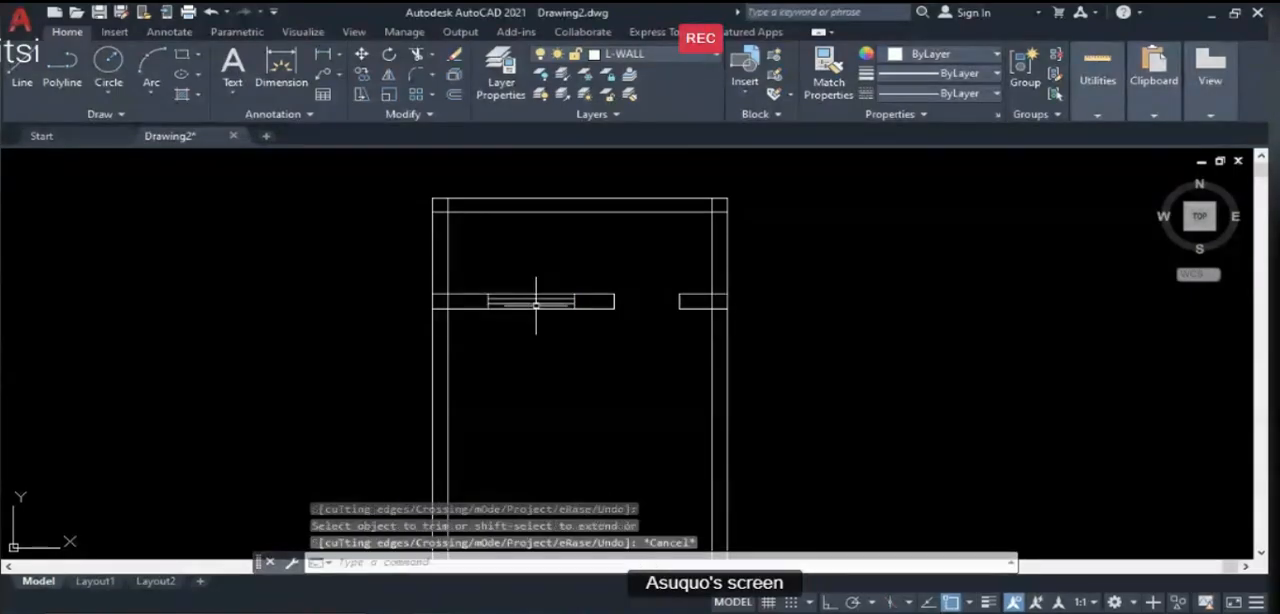
- Inspect the partition window, compare it with the plan on PowerPoint's Illustration Guide slide, and return to AutoCAD
scroll(410, 266, down, 2)
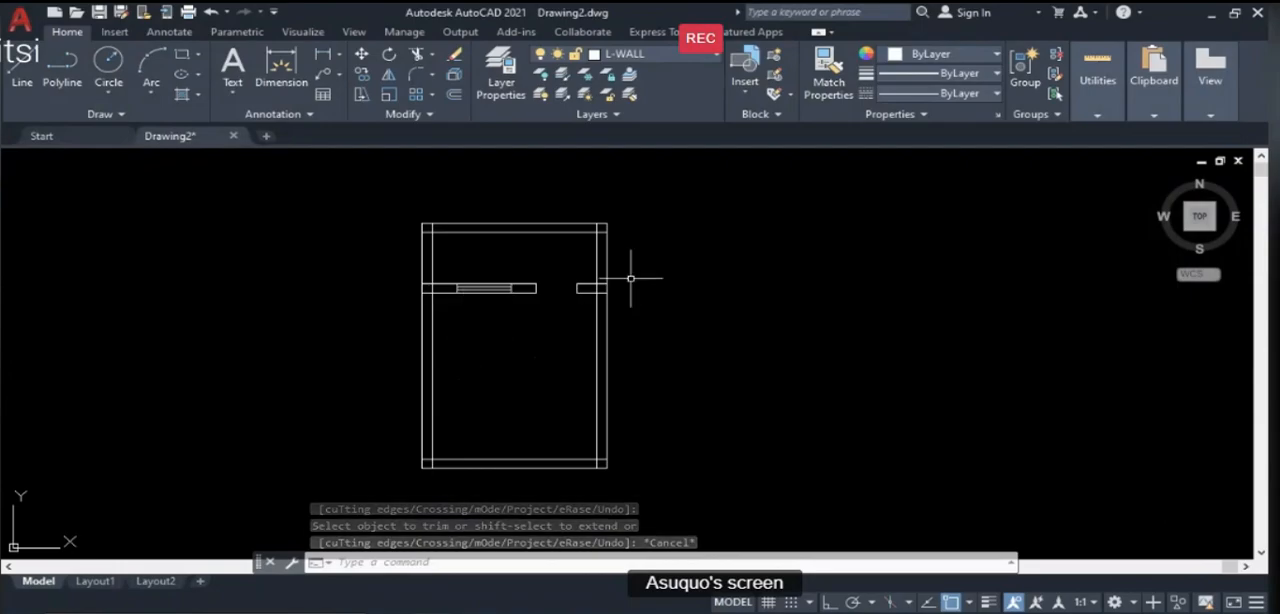
scroll(500, 292, up, 2)
scroll(462, 270, up, 4)
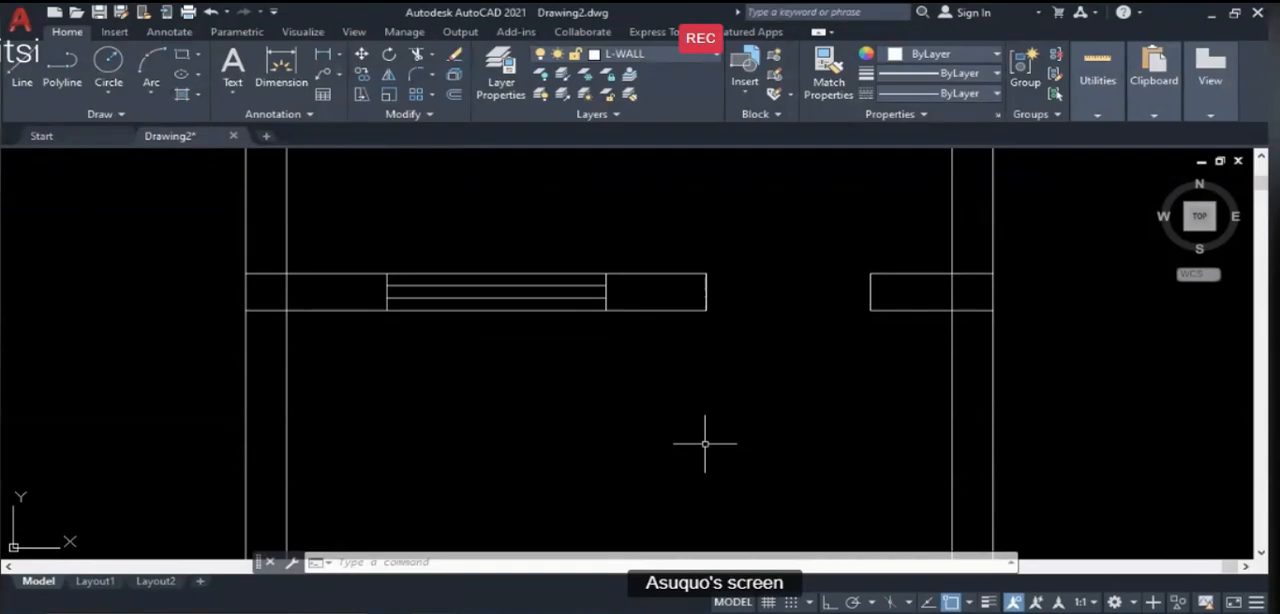
key(alt+Tab)
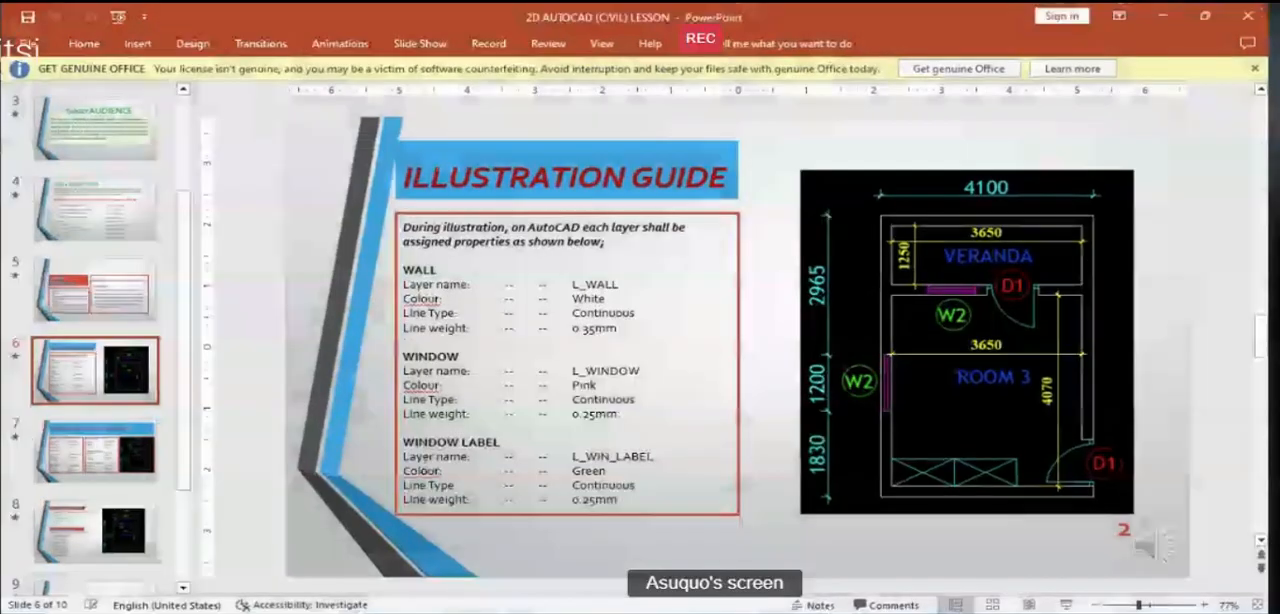
key(alt+Tab)
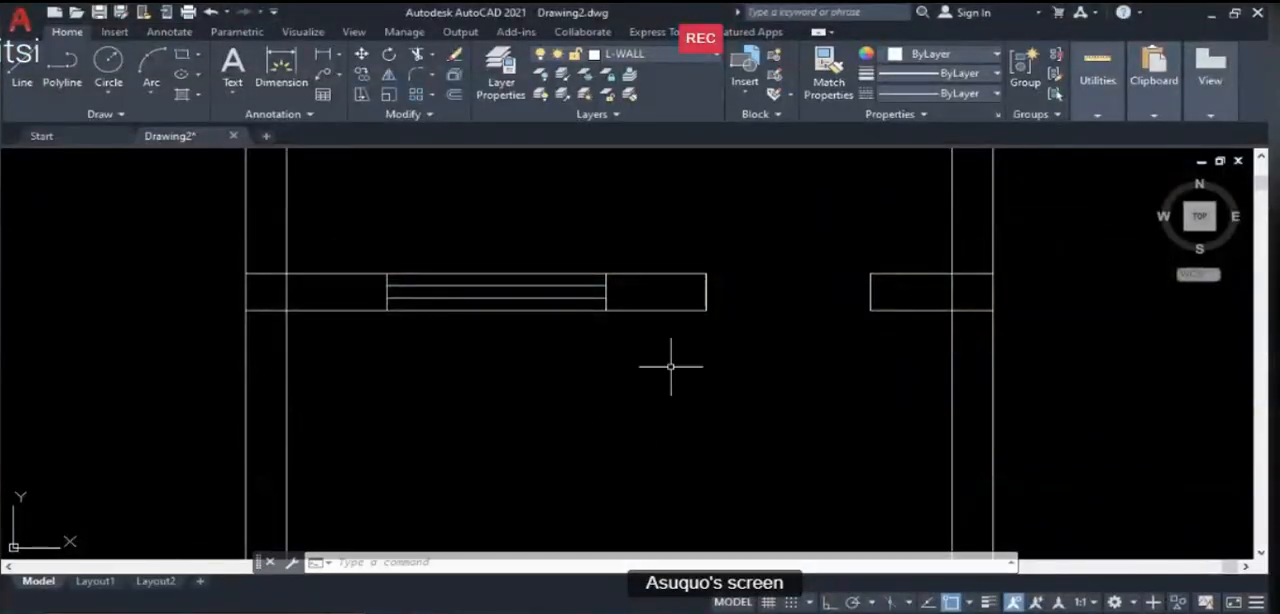
scroll(671, 366, down, 5)
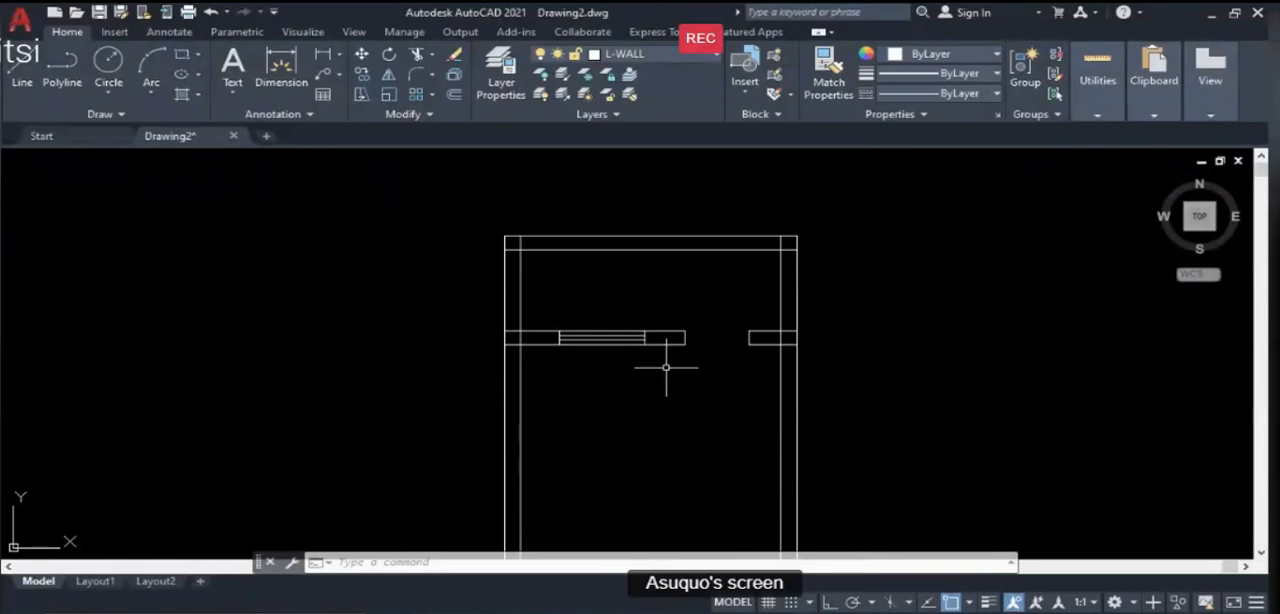
text(l)
key(Return)
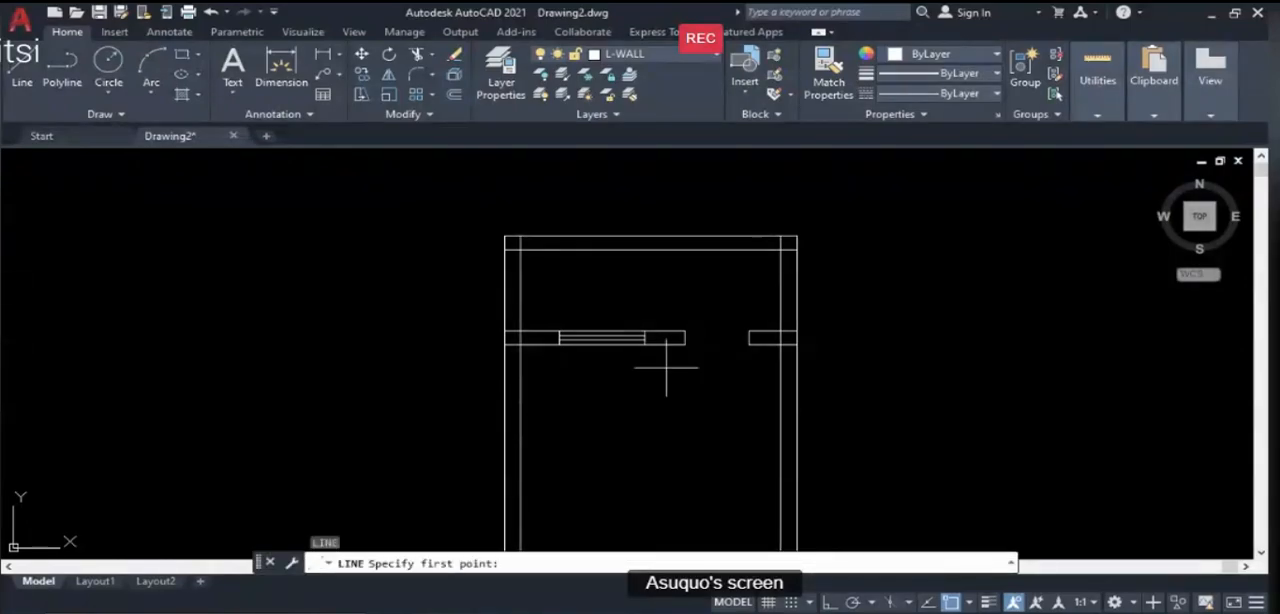
key(Escape)
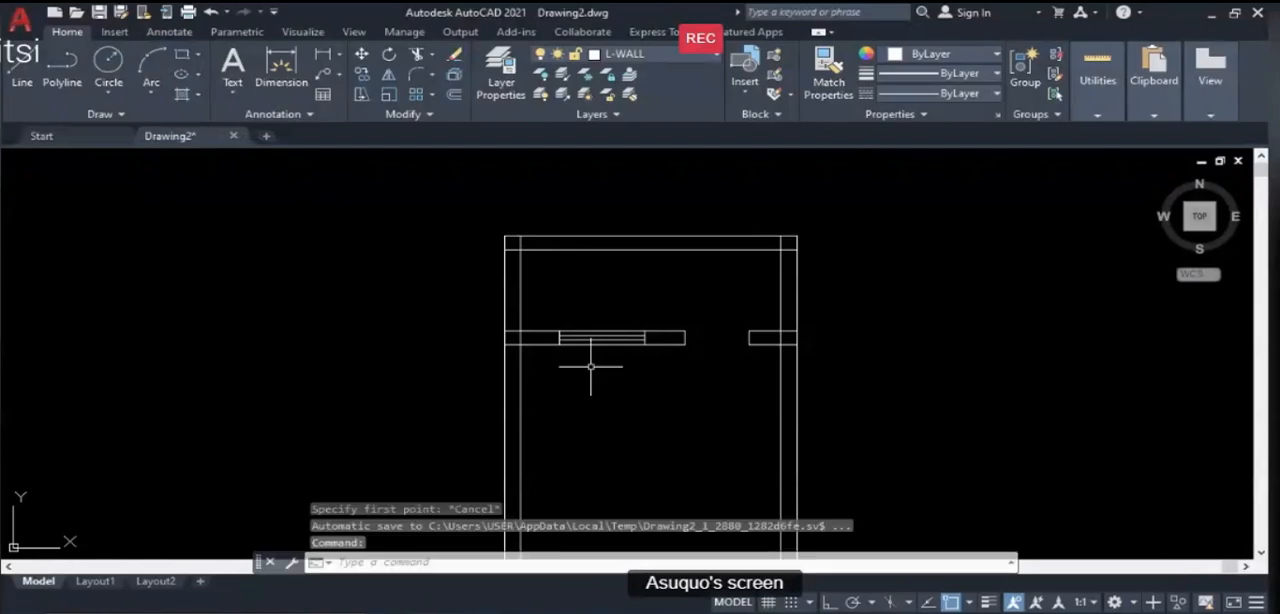
- Make L-WINDOW the current layer and draw connected sample lines in the empty space beside the plan's left wall
click(714, 57)
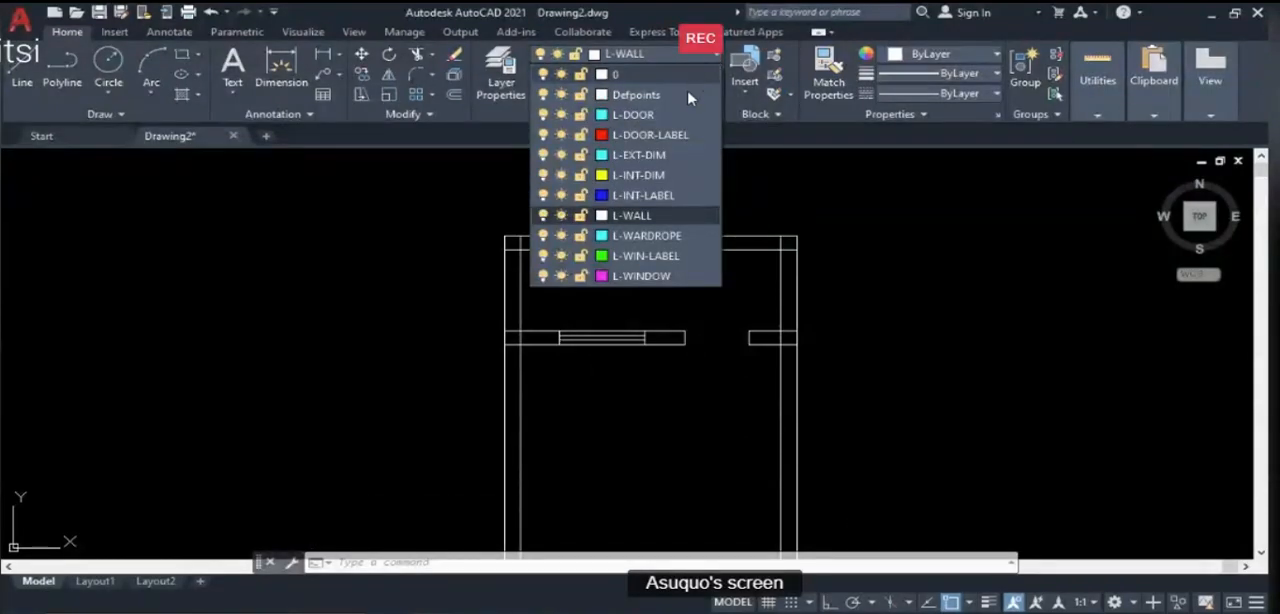
click(648, 276)
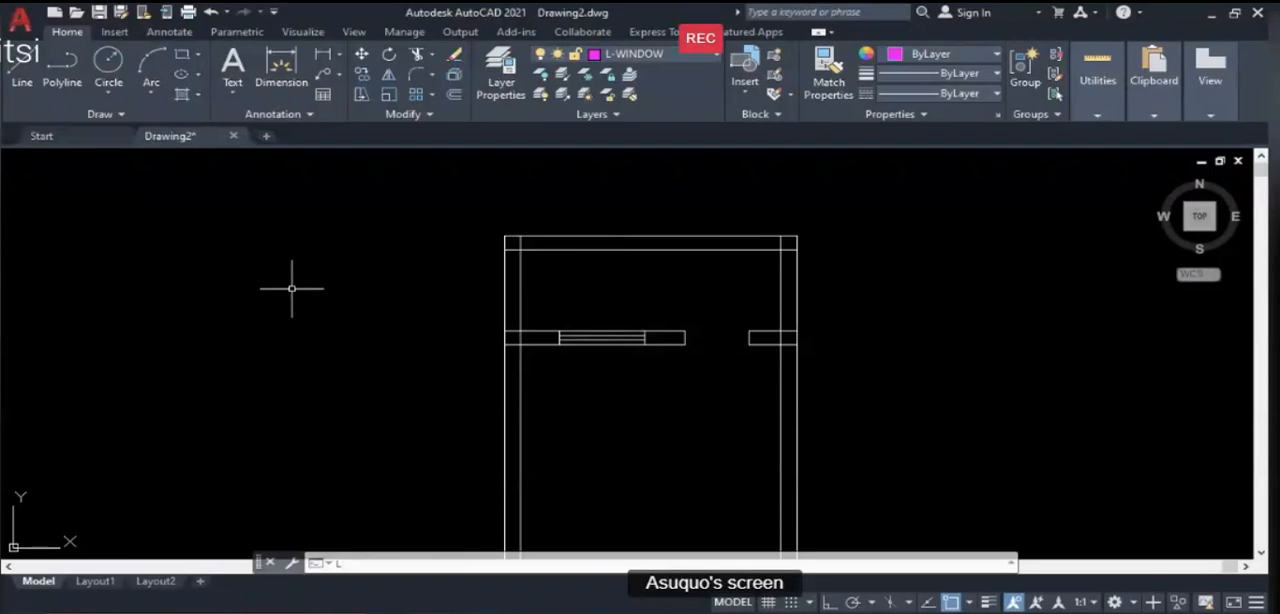
text(l)
key(Return)
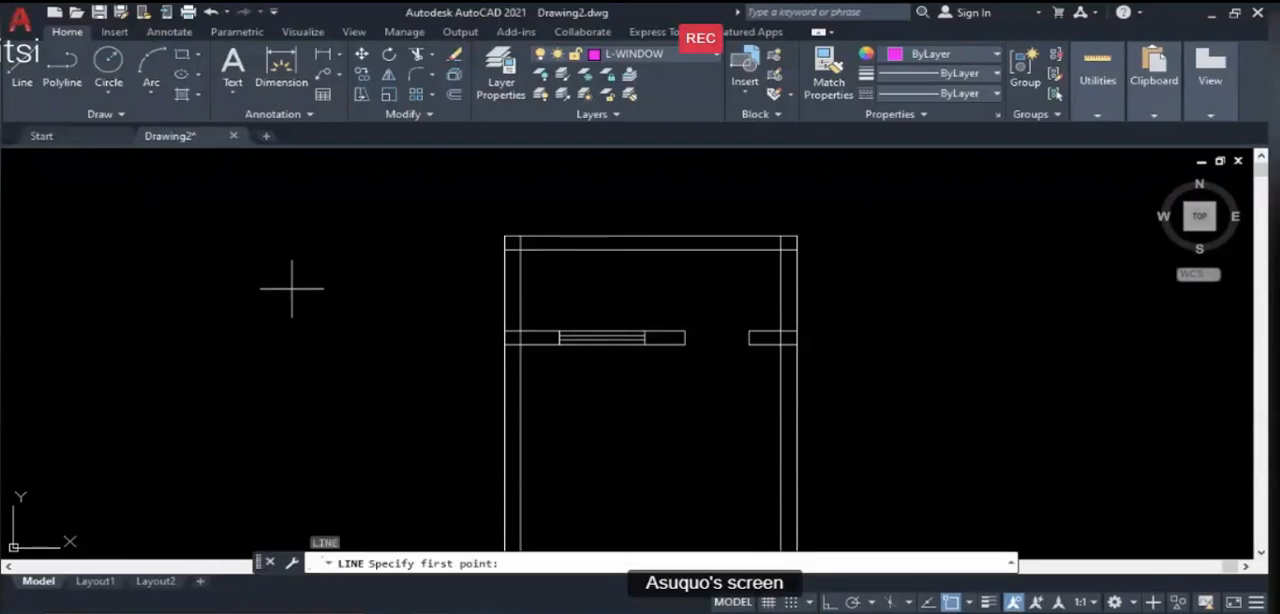
click(401, 259)
click(408, 430)
key(F8)
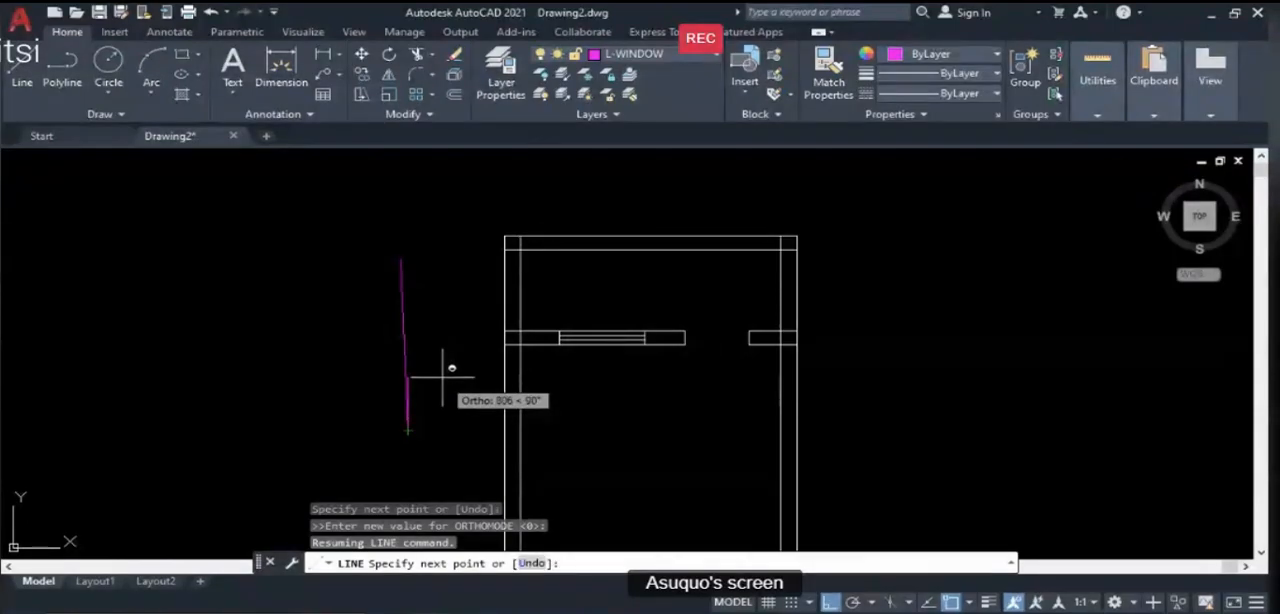
click(456, 376)
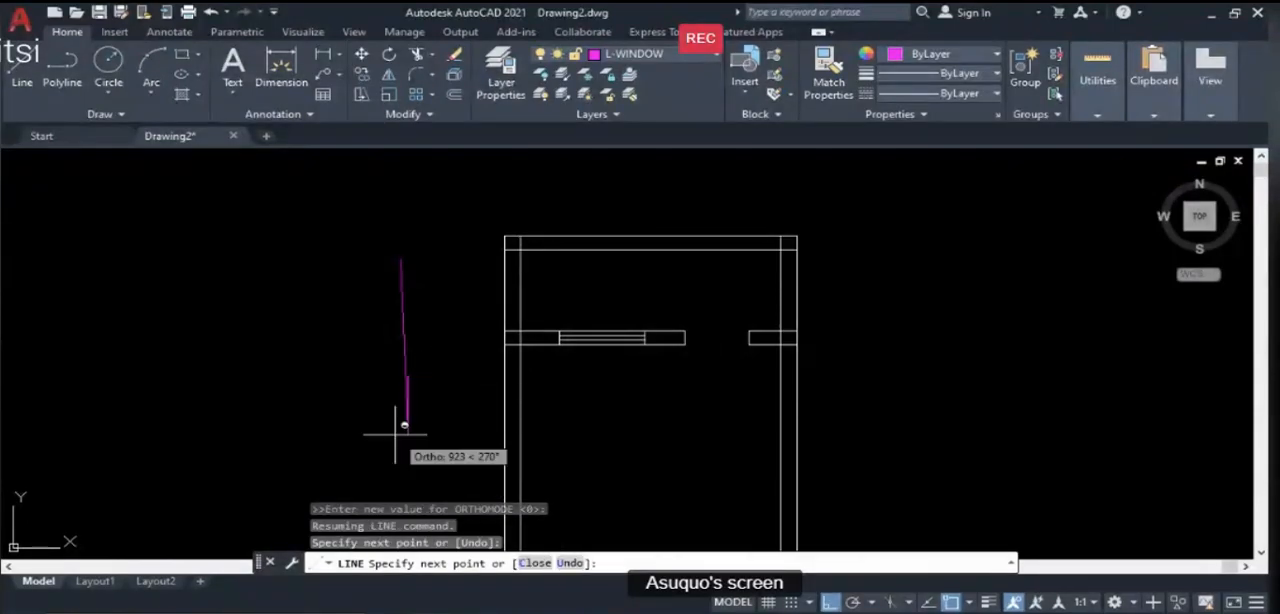
key(Return)
key(Return)
- Draw a short, nearly horizontal line from the sample lines' open end toward the left wall
click(414, 373)
click(452, 377)
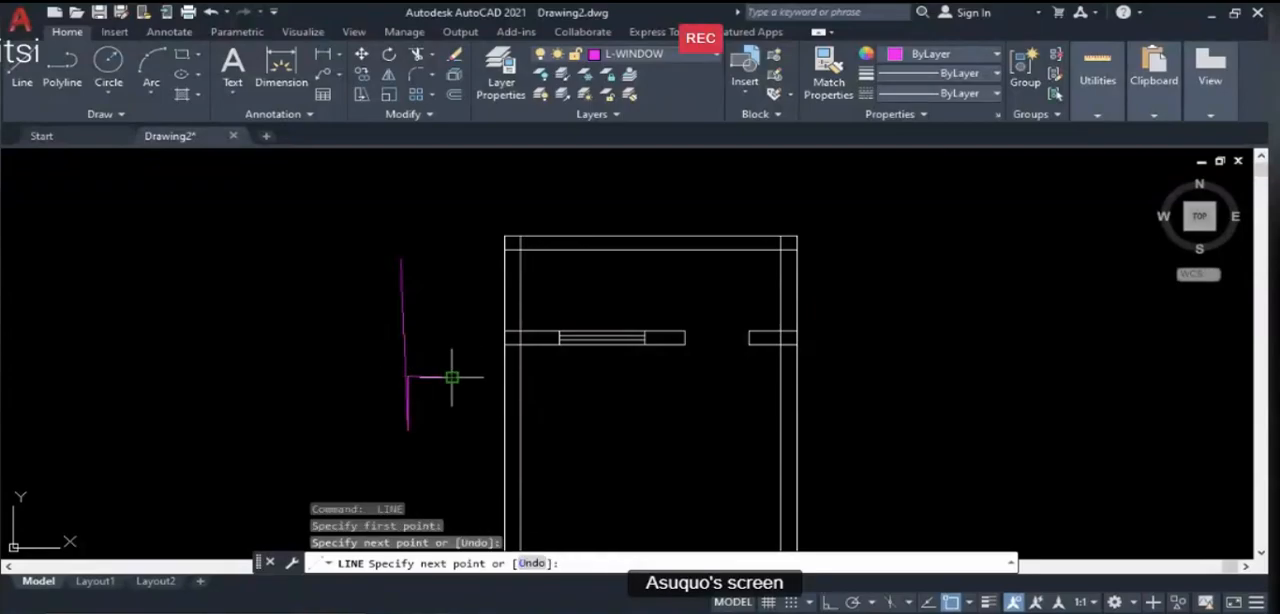
key(Return)
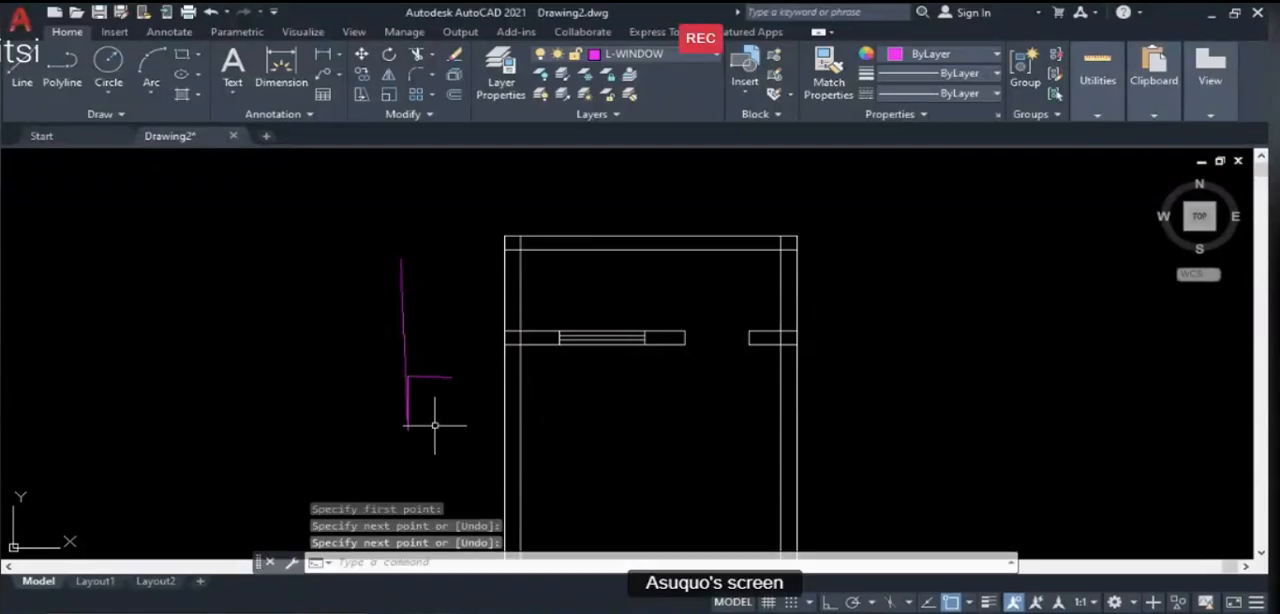
- Move the partition window's two inner horizontal lines to the L-WINDOW layer with LAYMCH, using the long sample line as the destination object
scroll(410, 390, up, 4)
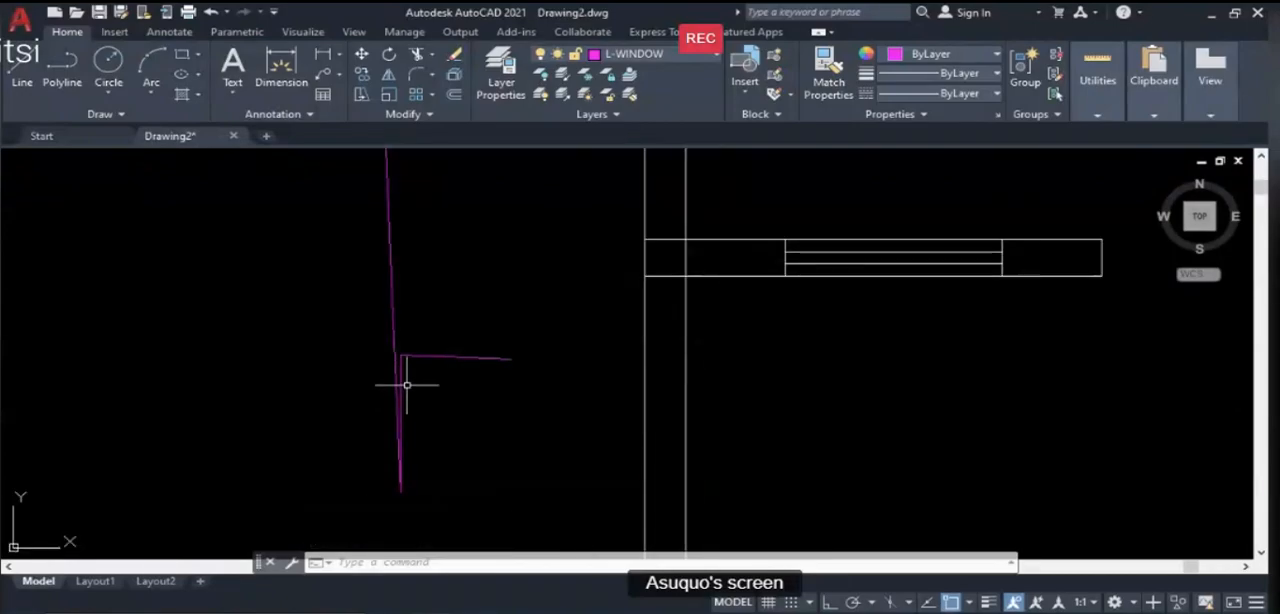
click(714, 60)
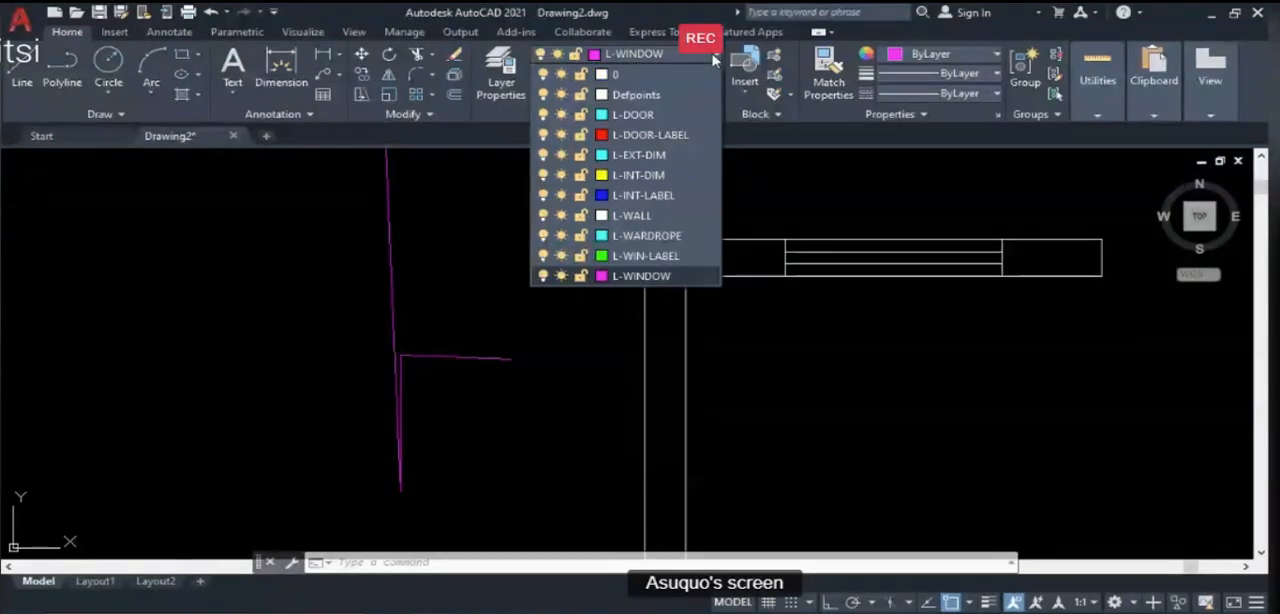
click(714, 60)
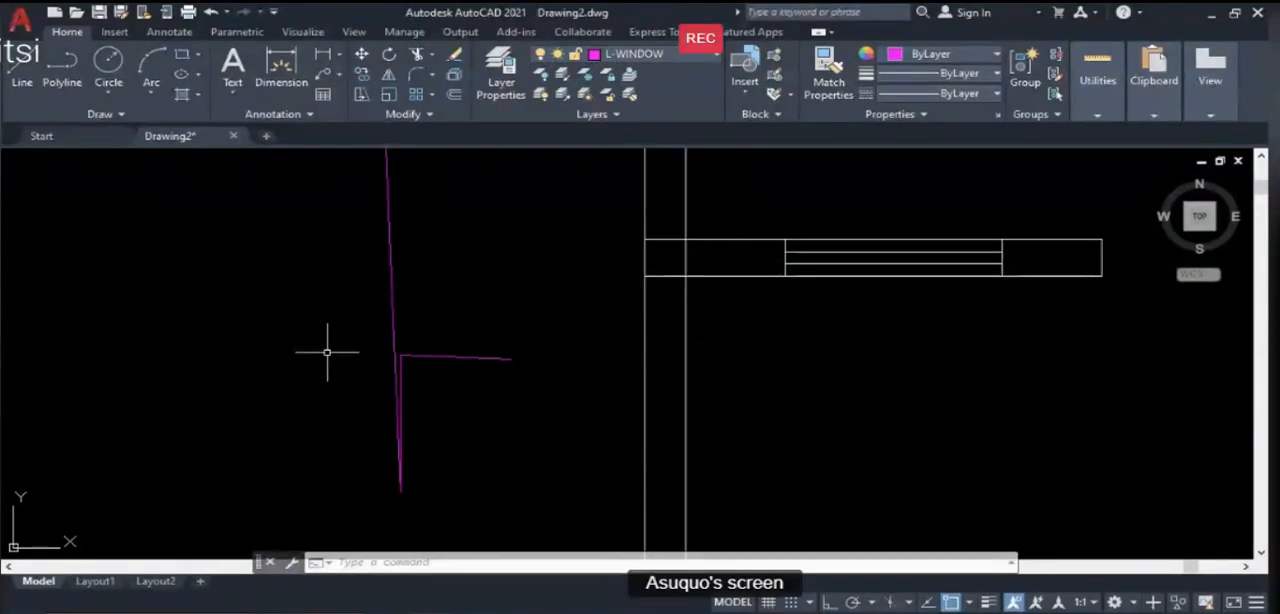
text(LAYMCH)
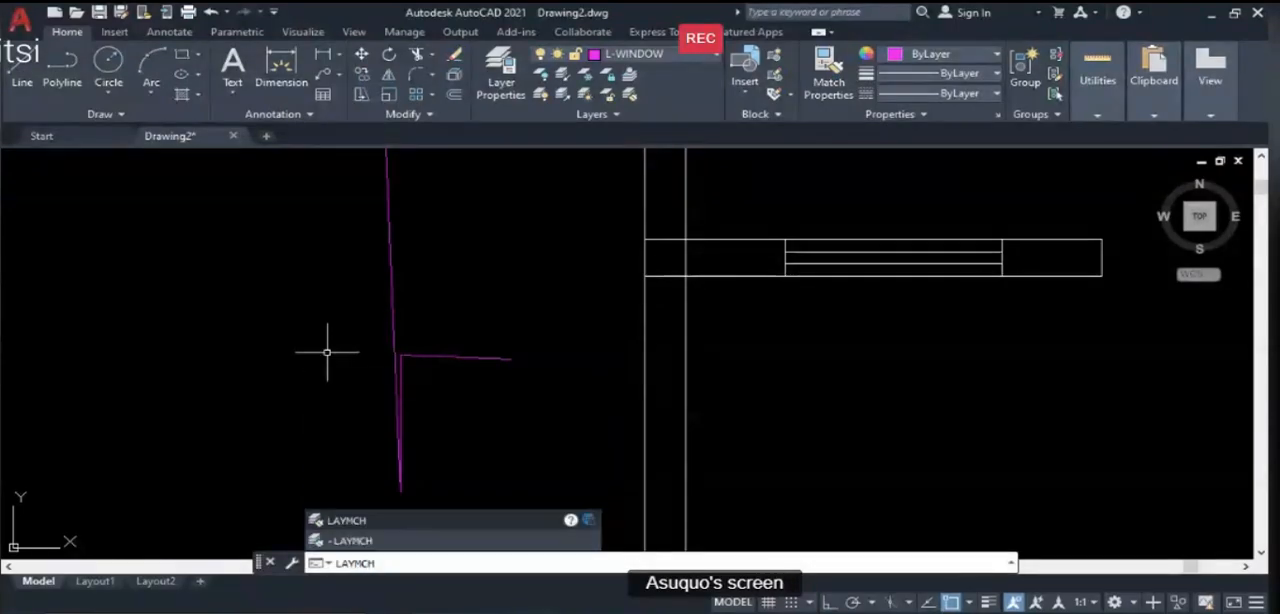
key(Return)
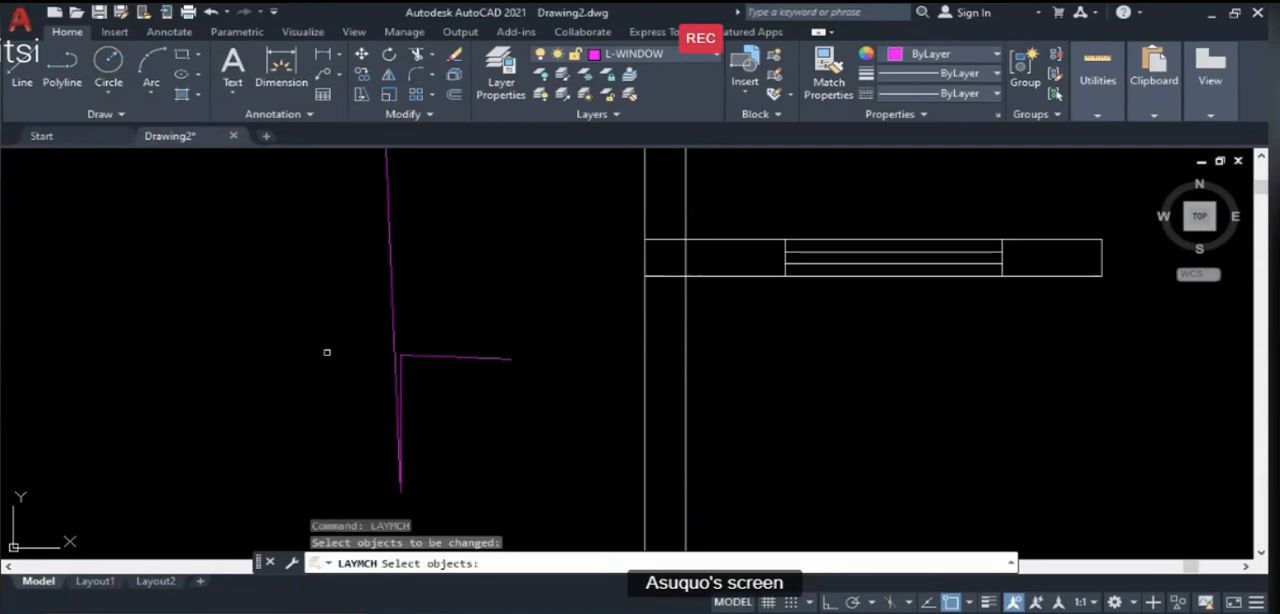
click(802, 265)
click(805, 252)
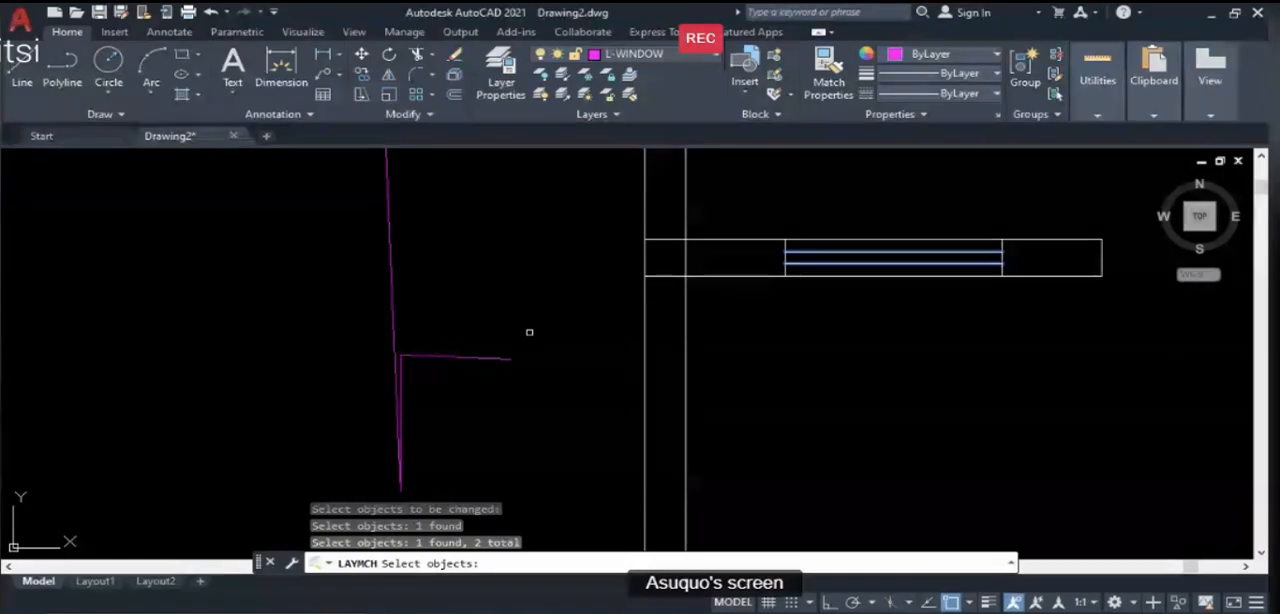
key(Return)
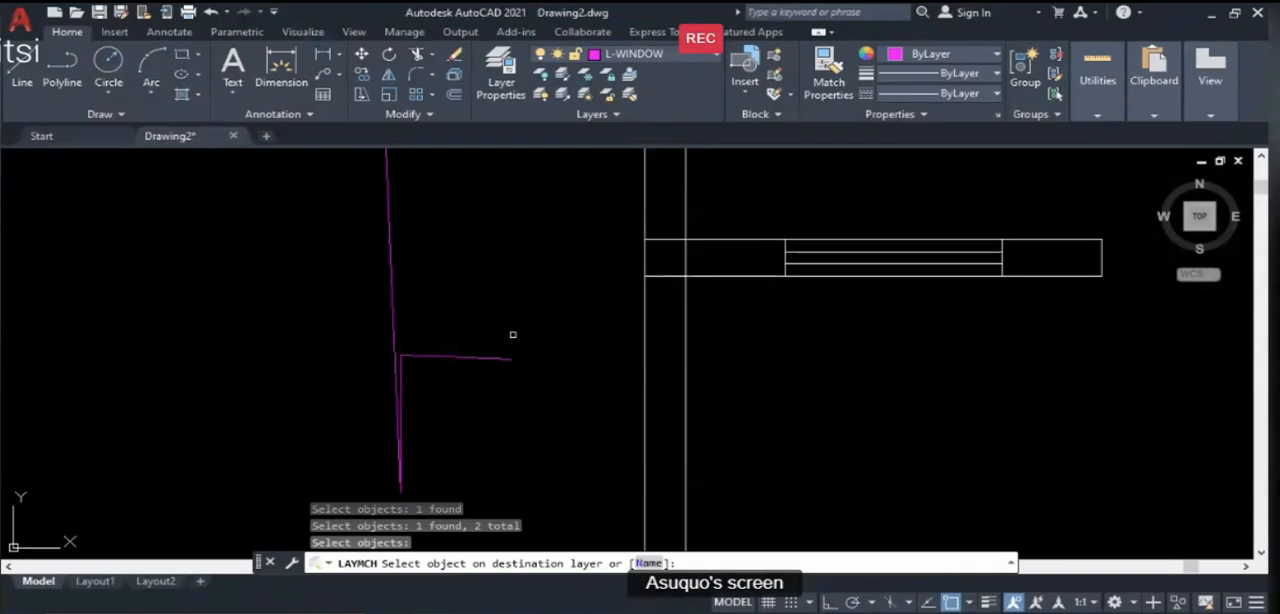
click(393, 296)
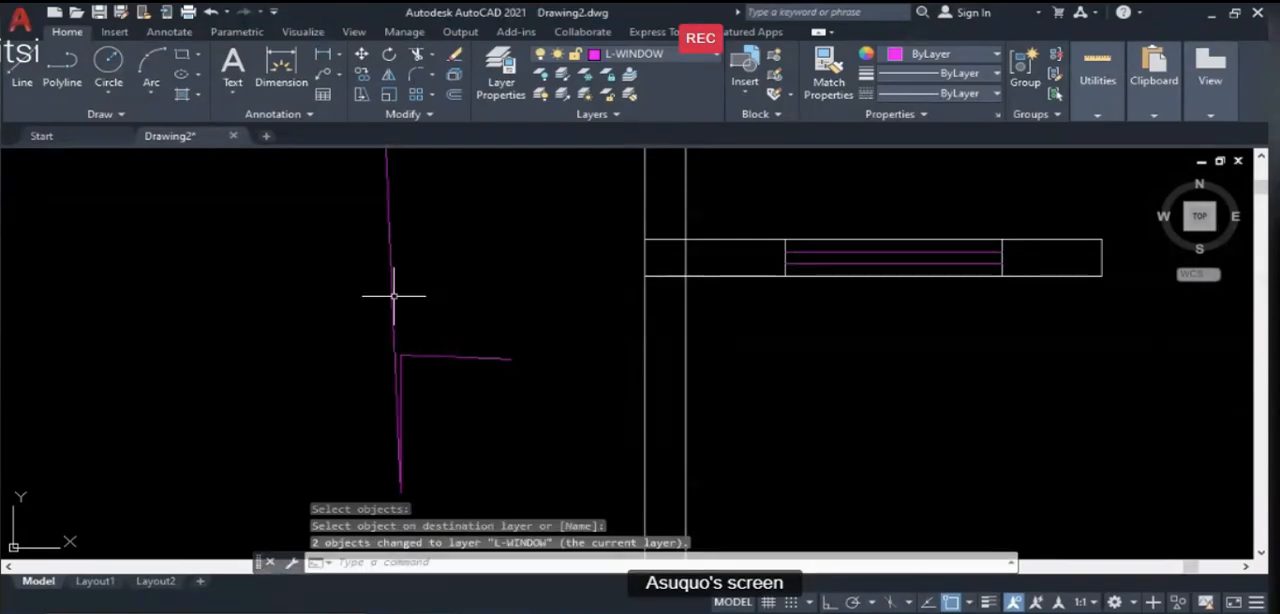
- Erase the three sample lines beside the plan's left wall
scroll(409, 316, down, 6)
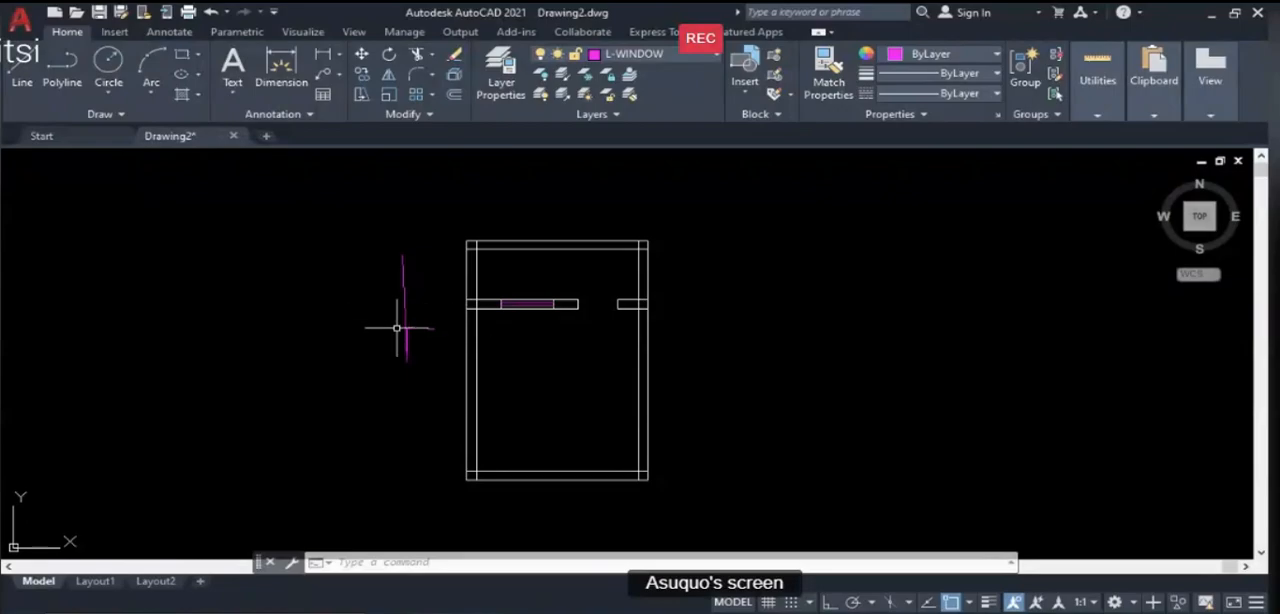
text(E)
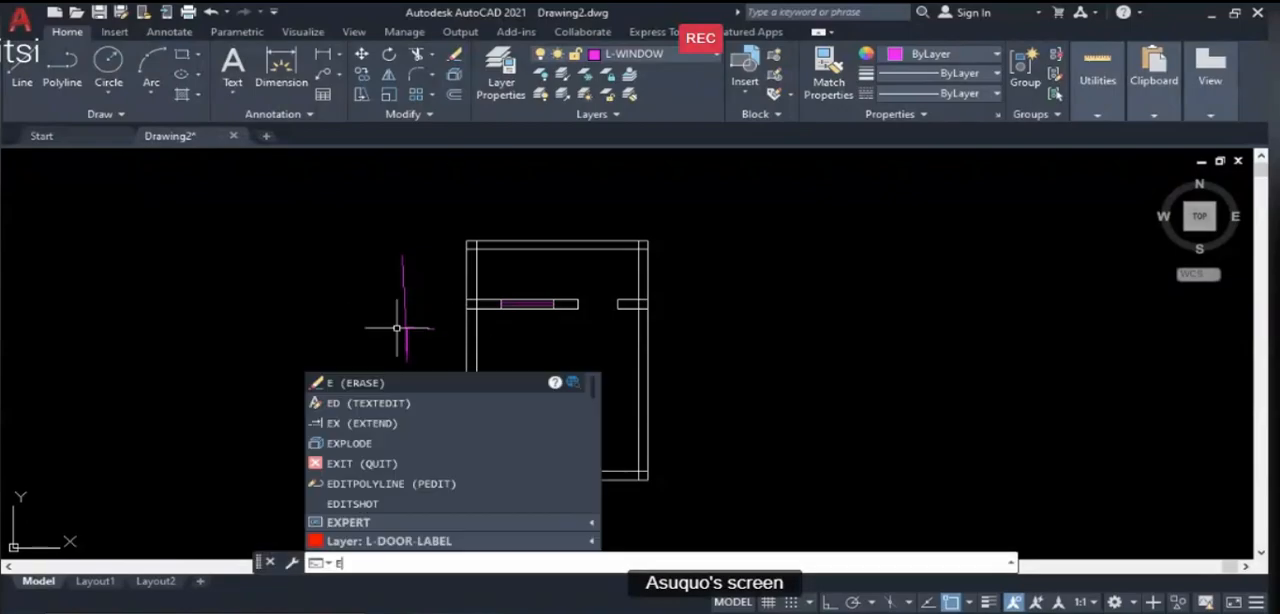
key(Return)
click(451, 394)
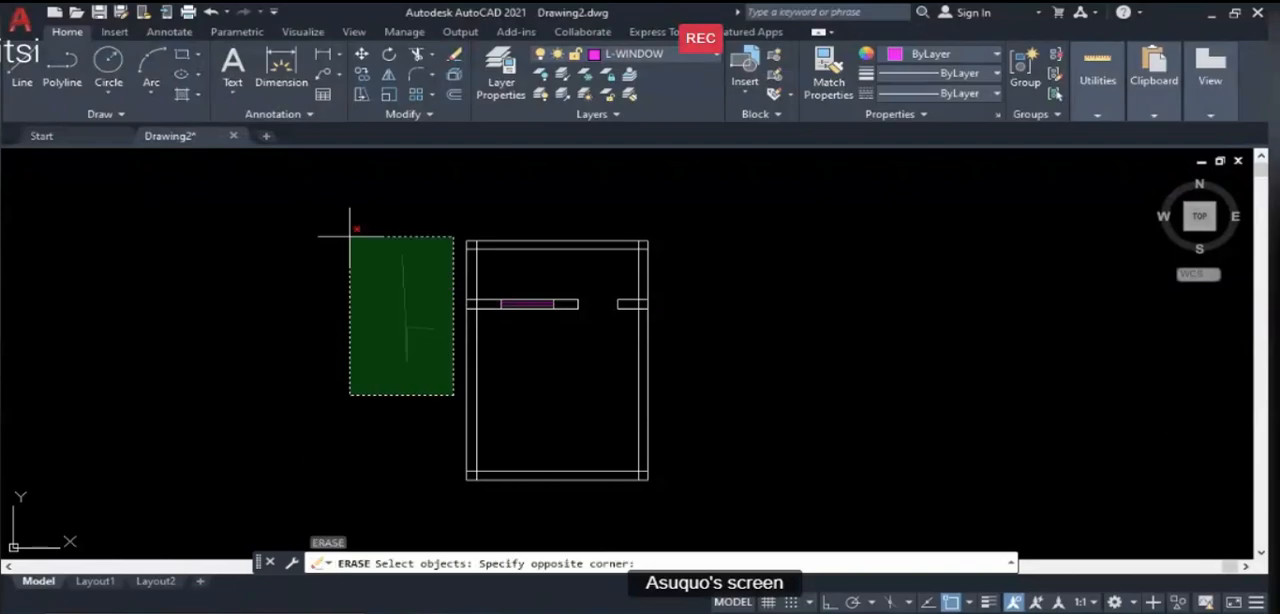
click(349, 235)
key(Return)
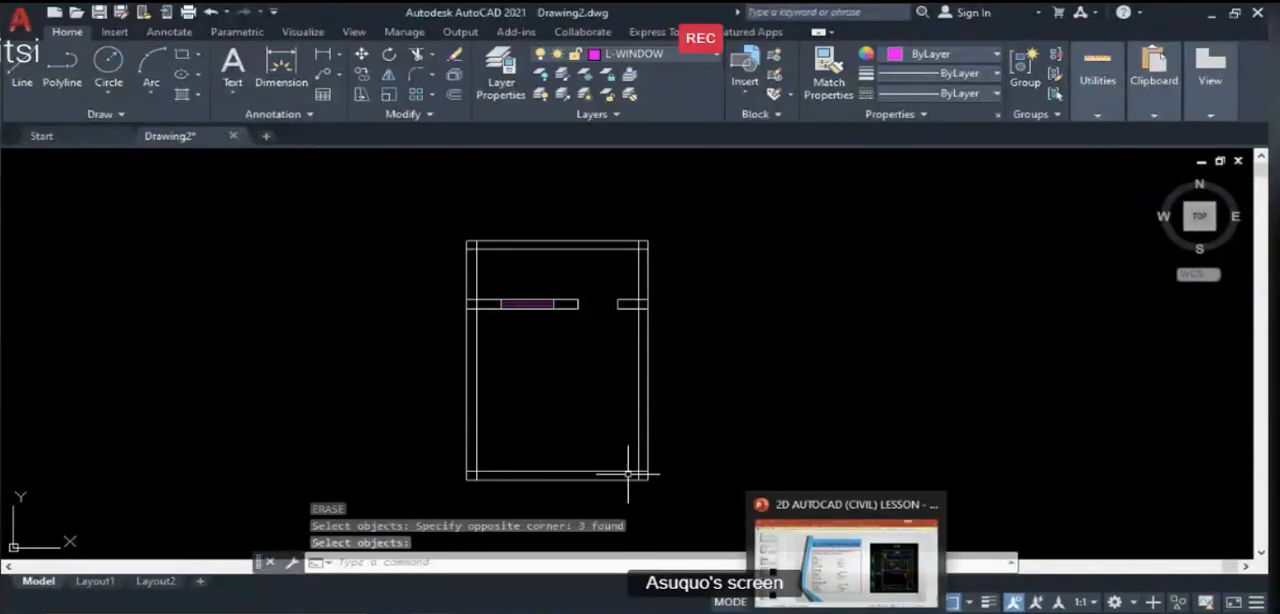
- Examine the Room 3 entrance door on PowerPoint's Illustration Guide slide and return to AutoCAD
scroll(633, 496, up, 2)
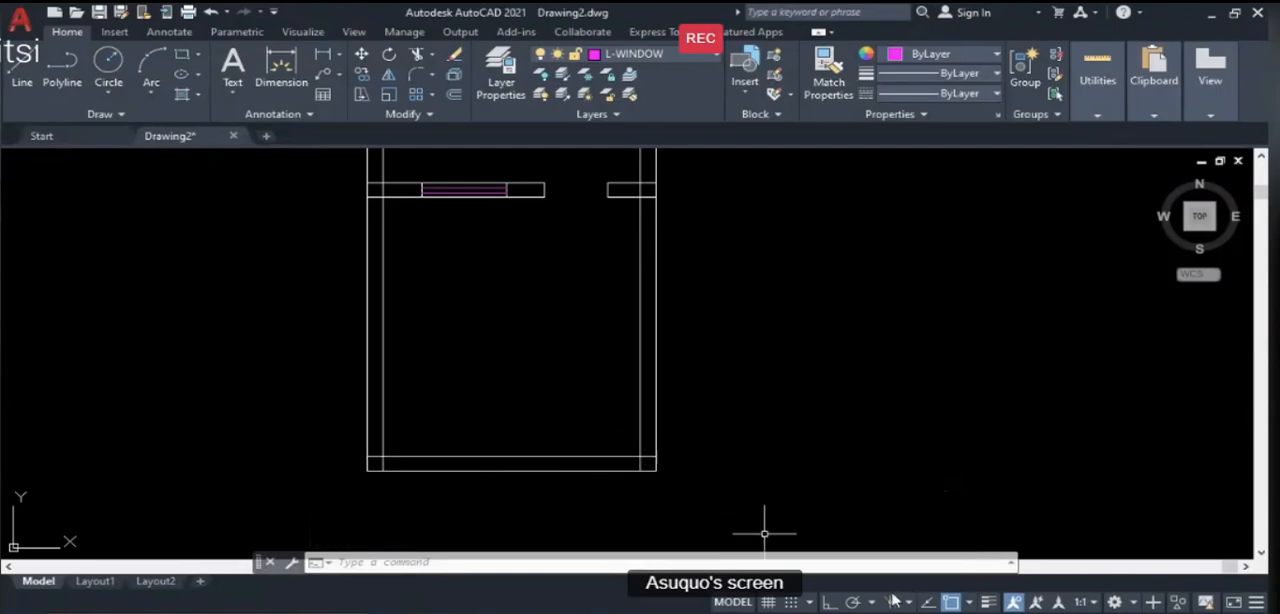
key(alt+Tab)
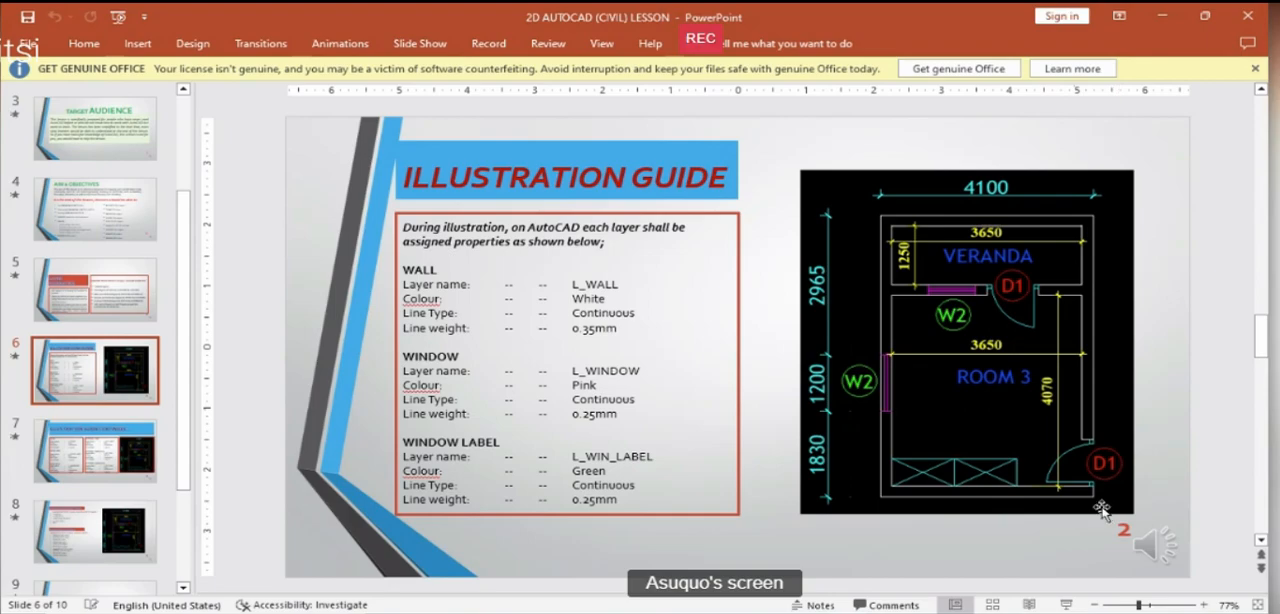
scroll(1100, 508, up, 2)
scroll(1076, 460, down, 2)
click(462, 611)
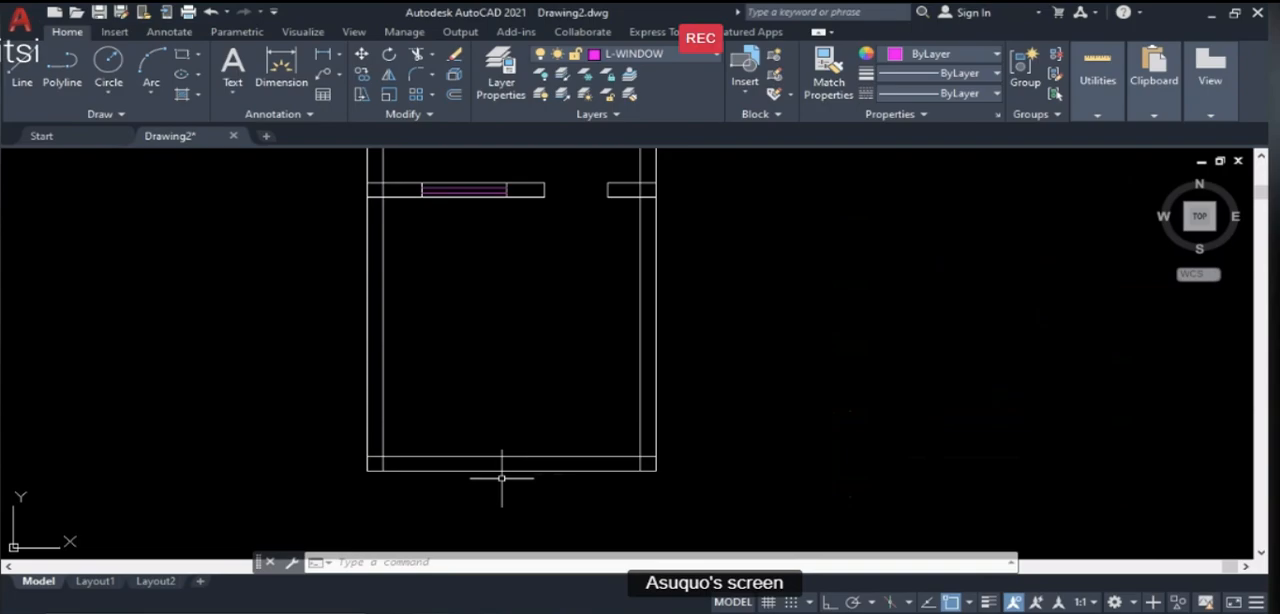
- Offset the bottom wall's inner line 900 upward to mark the edge of the right wall's door opening
text(o)
key(Return)
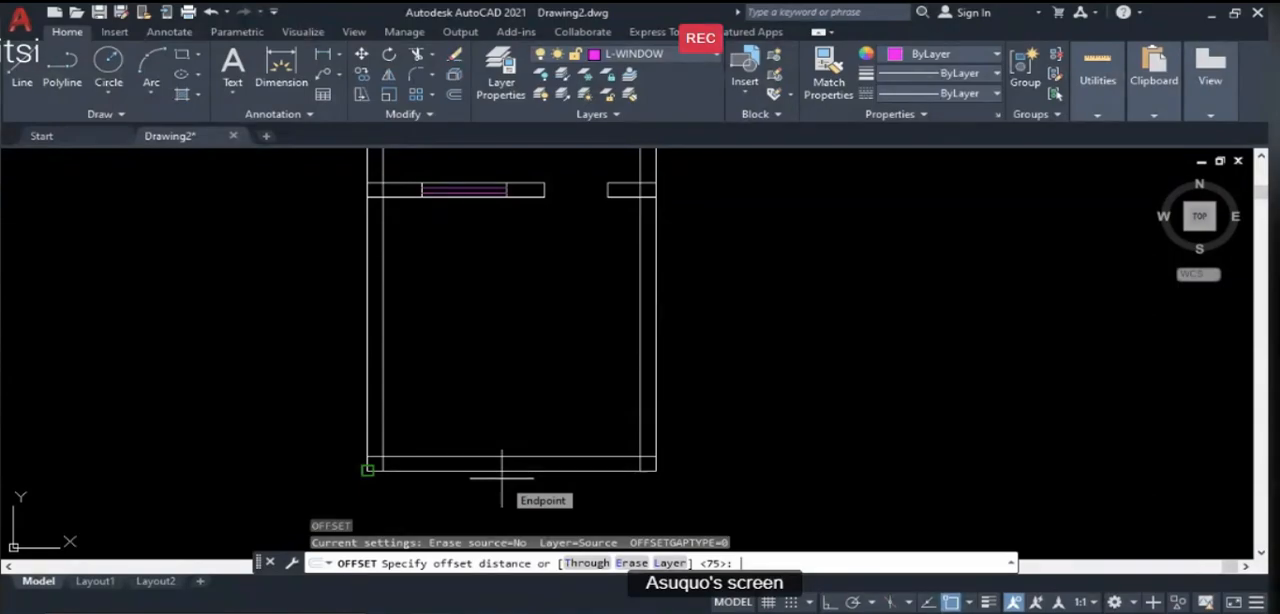
text(900)
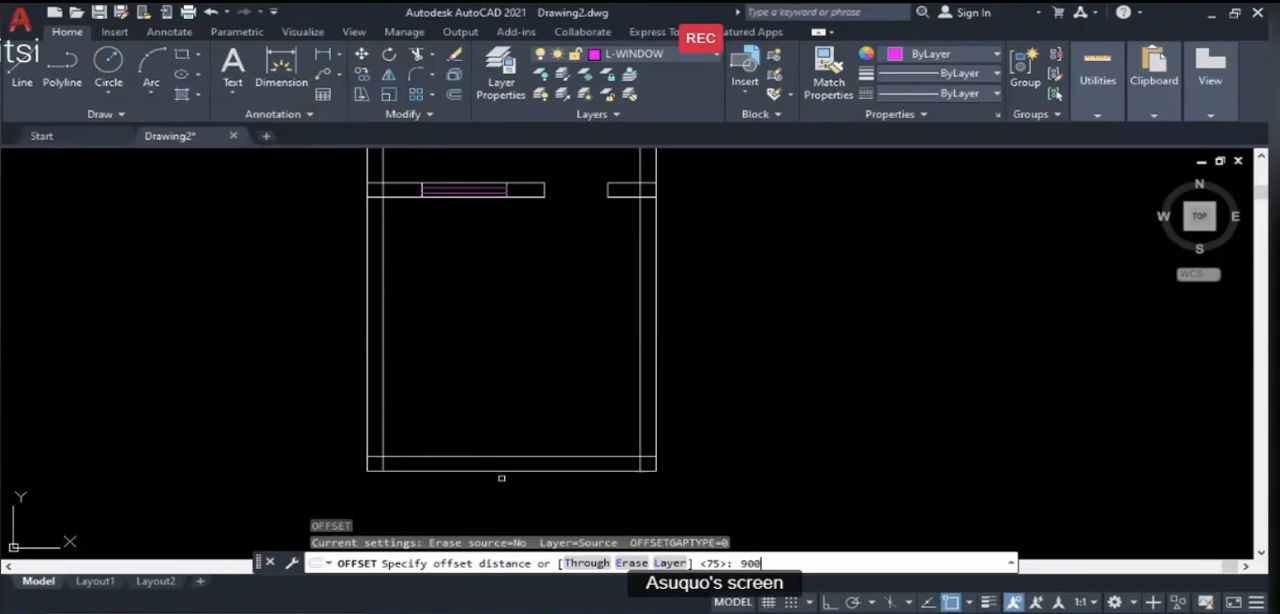
key(Return)
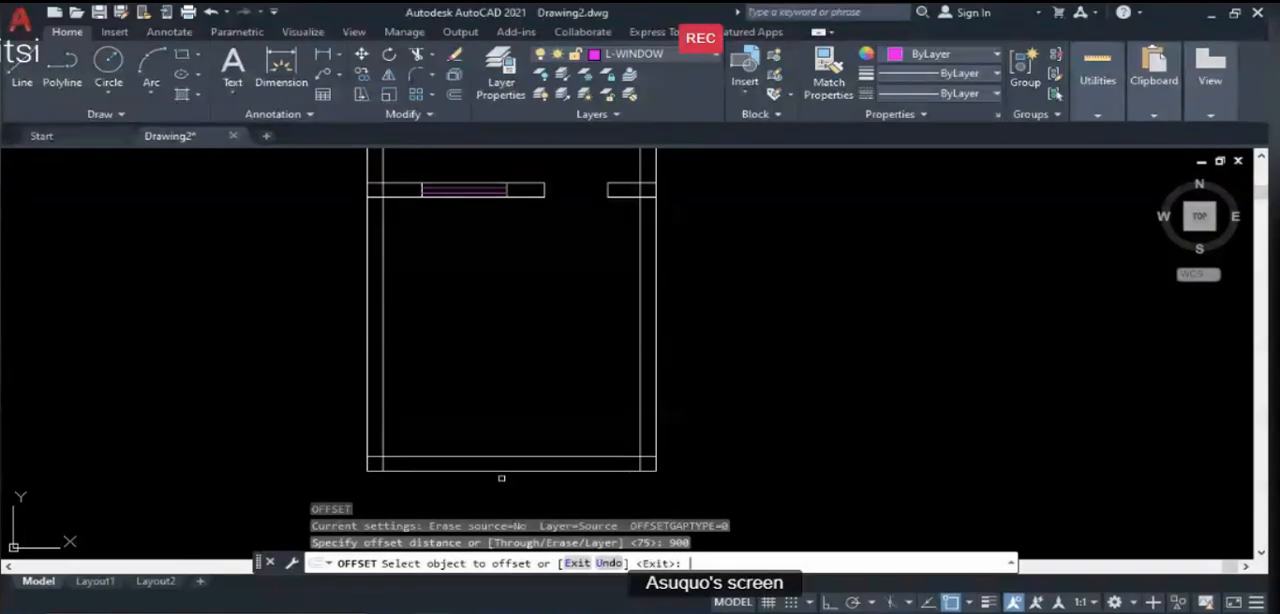
click(597, 463)
click(600, 338)
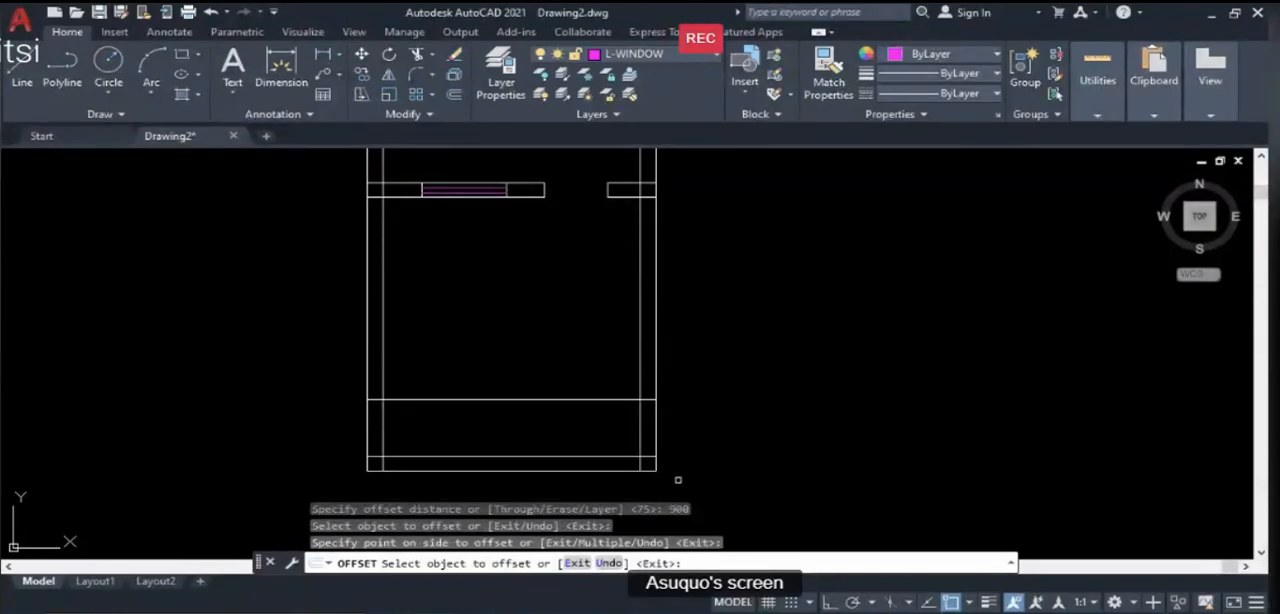
key(Return)
- Trim the part of the offset line inside Room 3 so that only its segment across the right wall is left
click(640, 430)
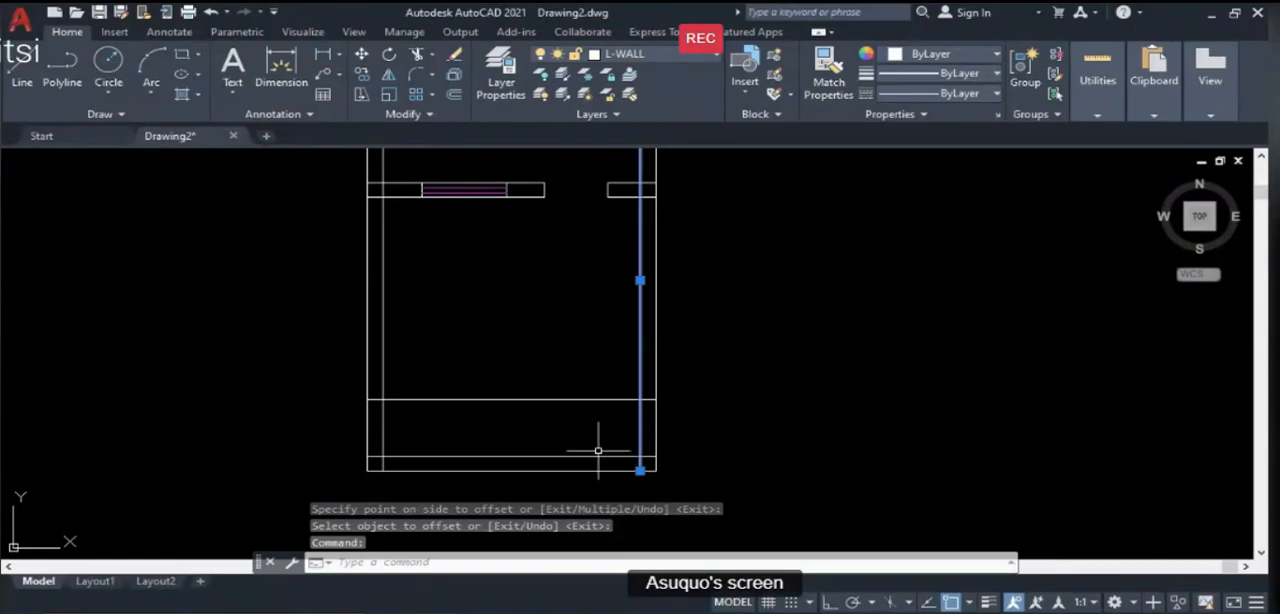
text(T)
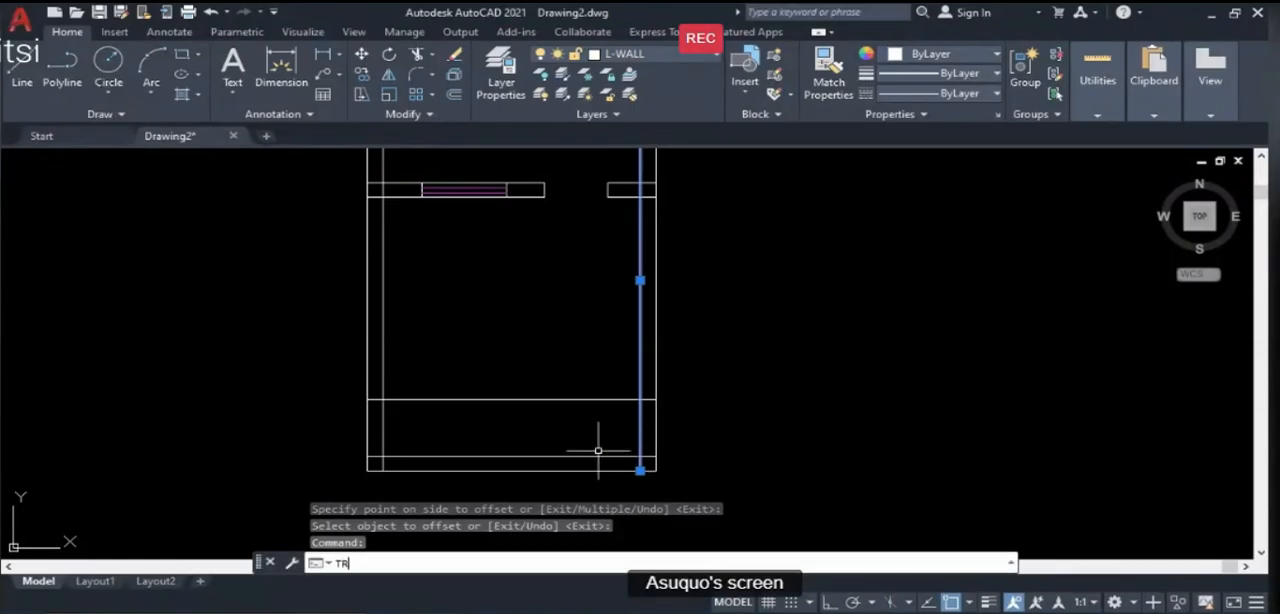
text(R)
key(Return)
click(628, 399)
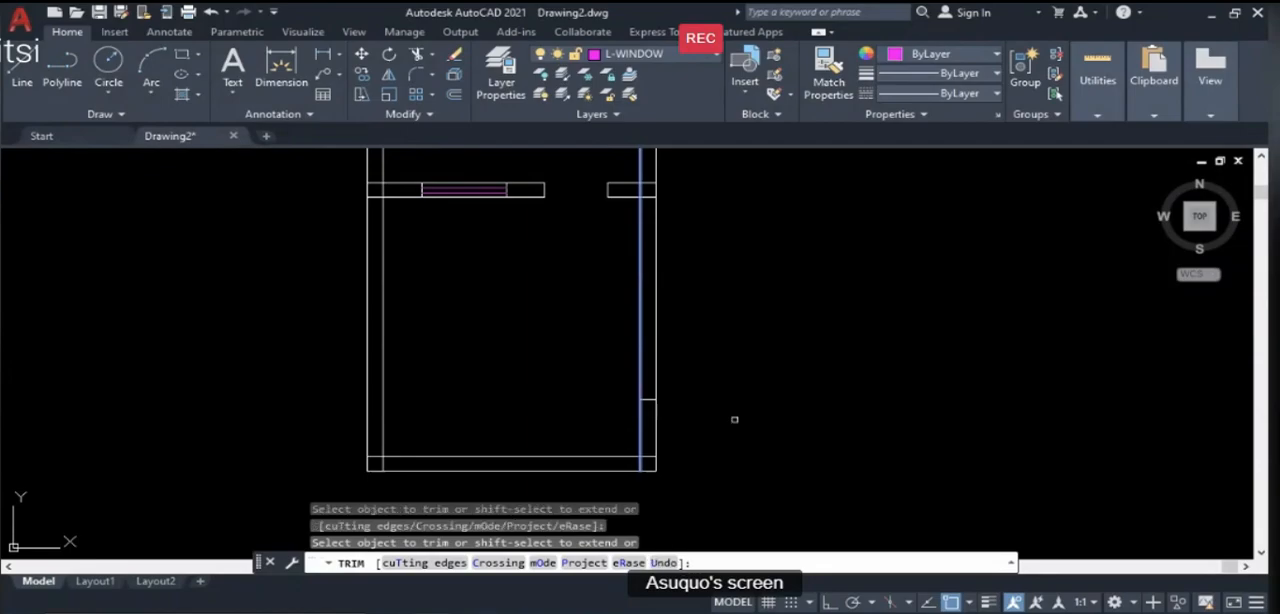
key(Return)
text(TR)
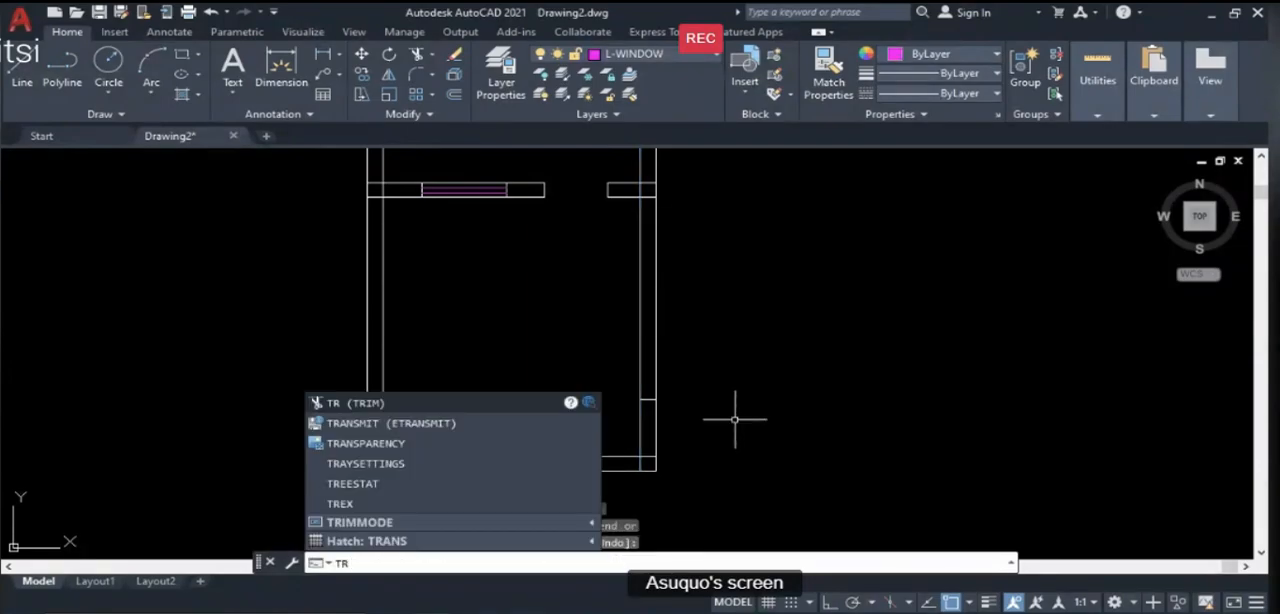
- Trim both right wall lines between the door edge line and the bottom wall to cut the door opening
key(Return)
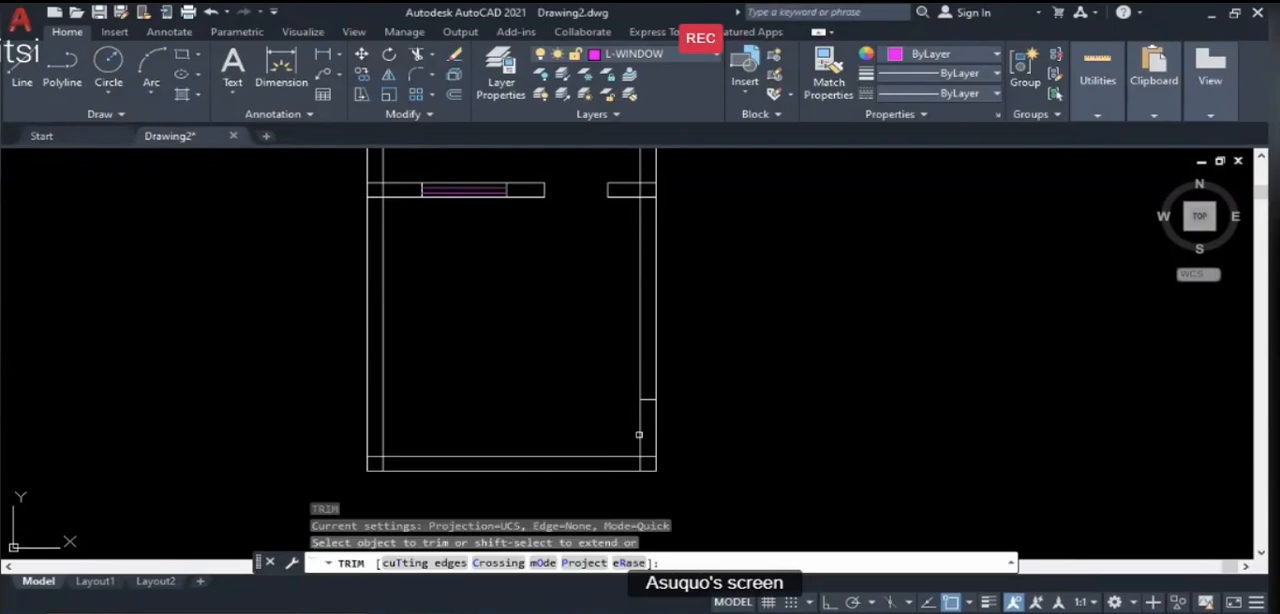
click(640, 428)
click(656, 427)
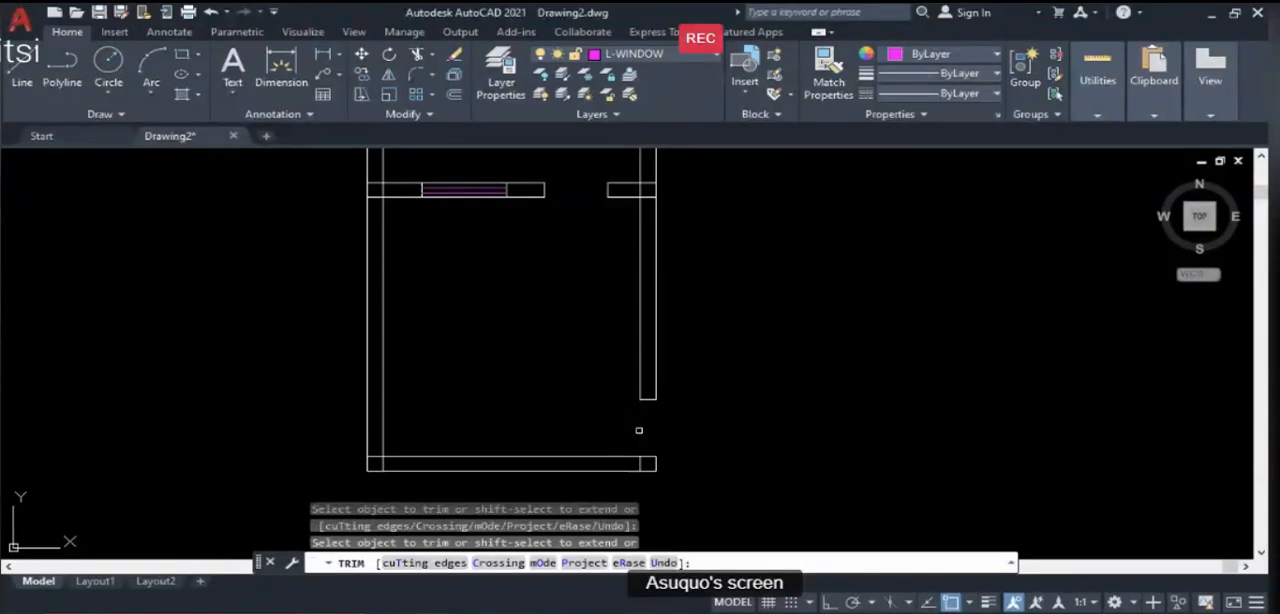
key(Escape)
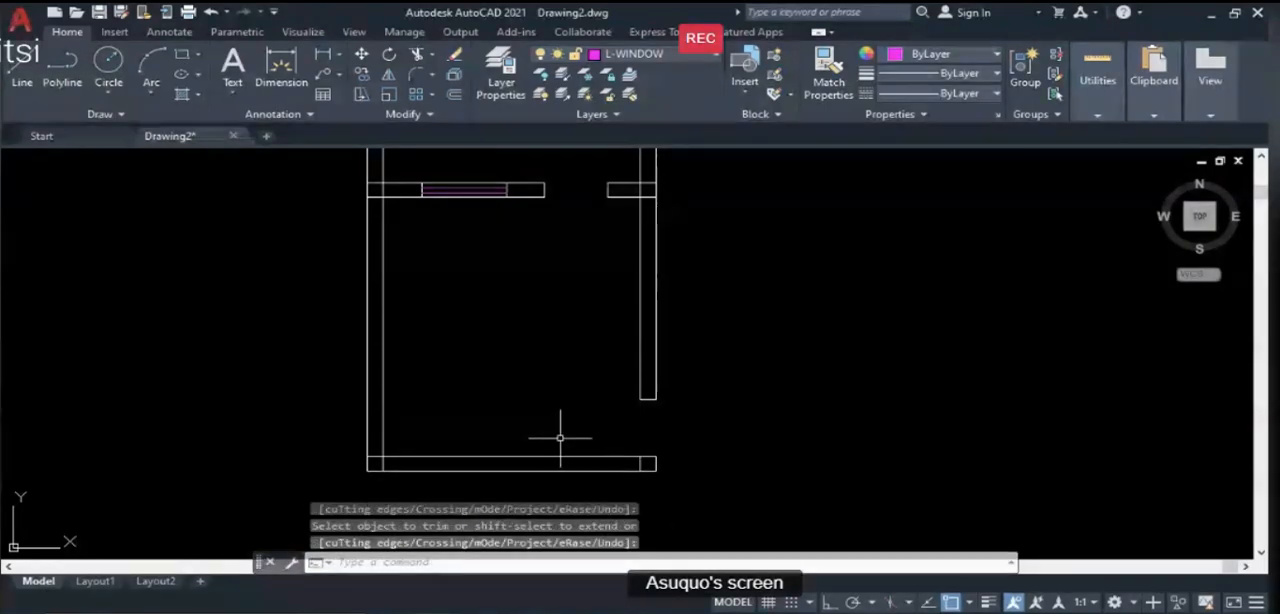
- Check the left wall window's position and size on PowerPoint's Illustration Guide slide and return to AutoCAD
scroll(561, 440, down, 2)
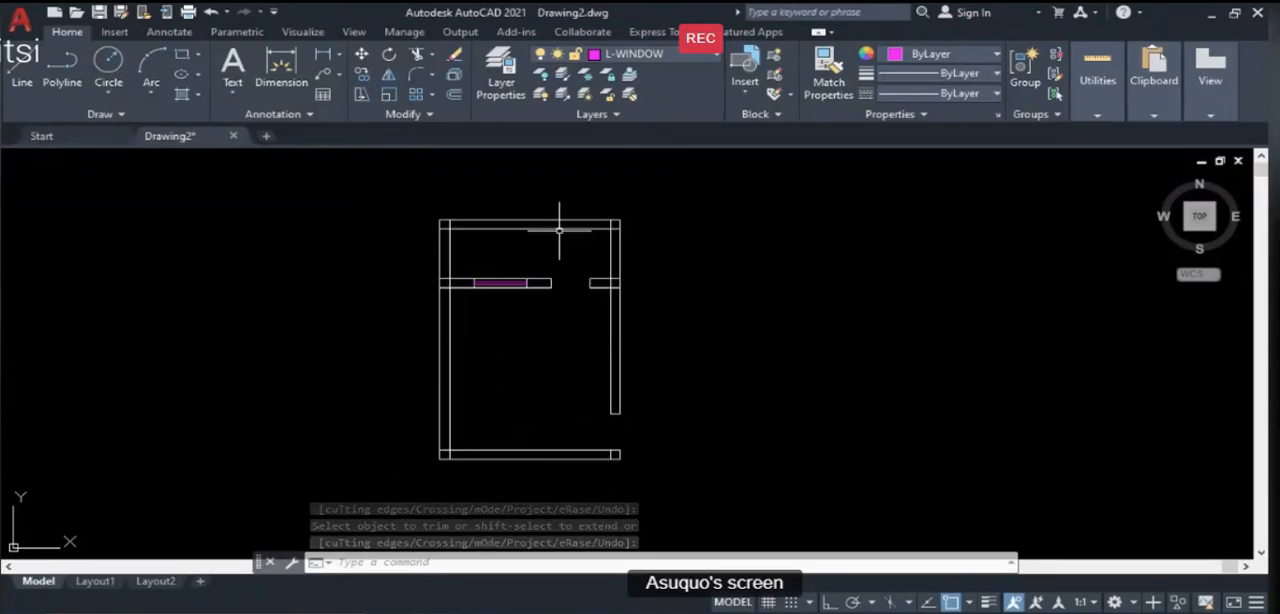
click(800, 612)
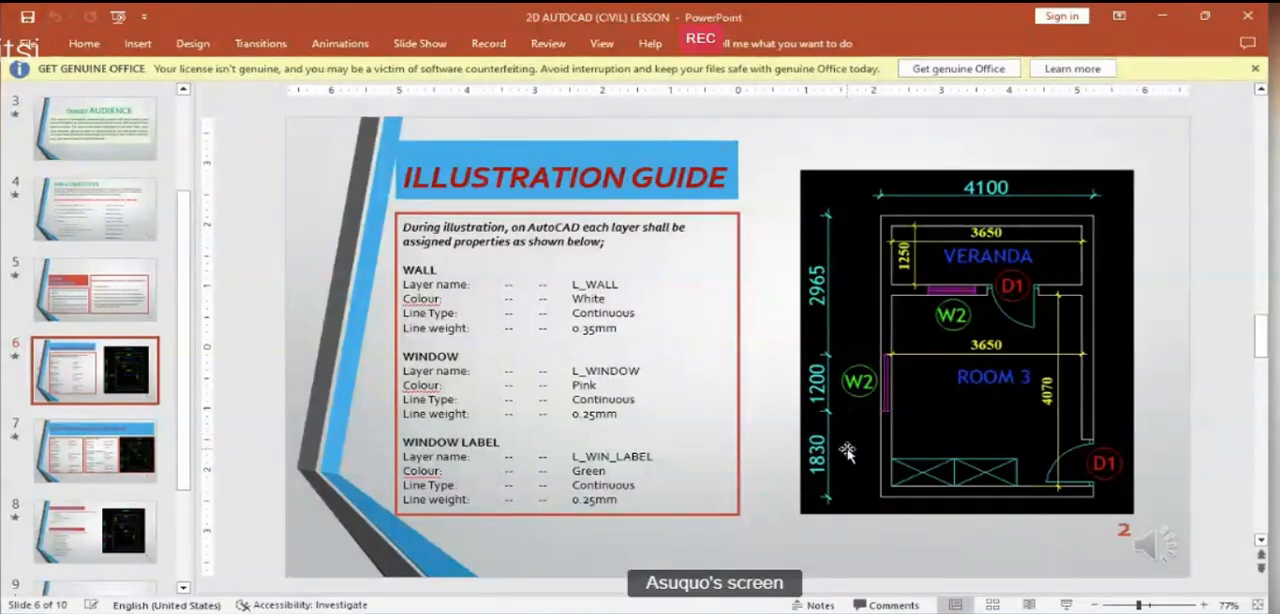
click(800, 612)
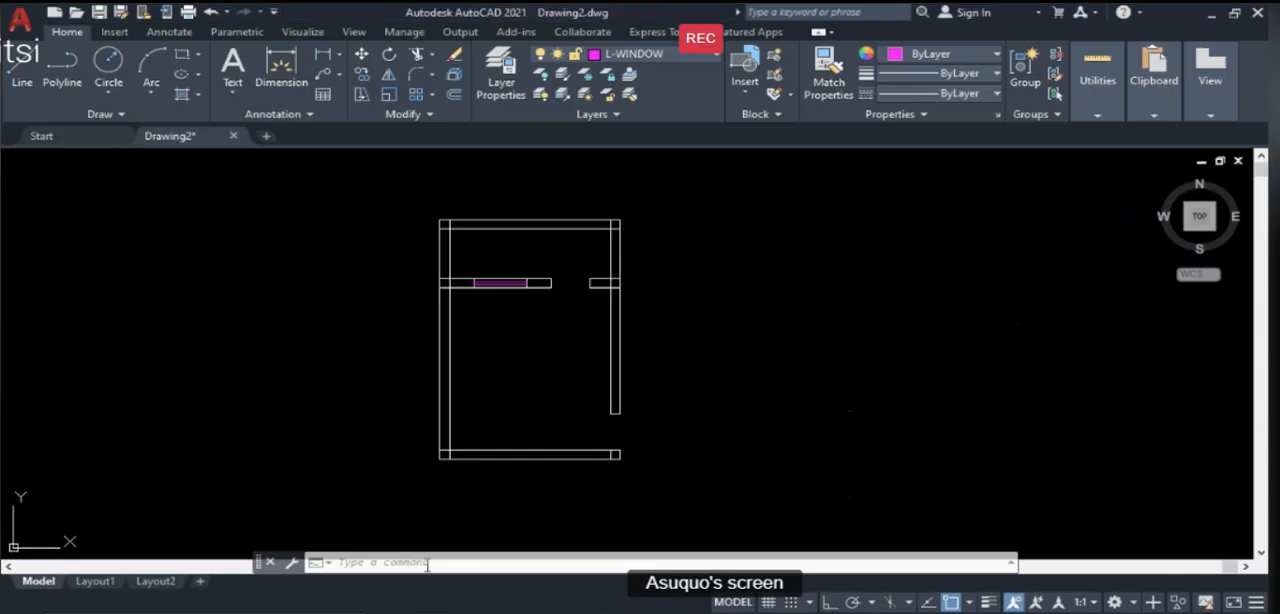
- Offset the bottom wall's outer line 1830 upward to mark the lower edge of the left wall window
text(o)
key(Return)
text(1)
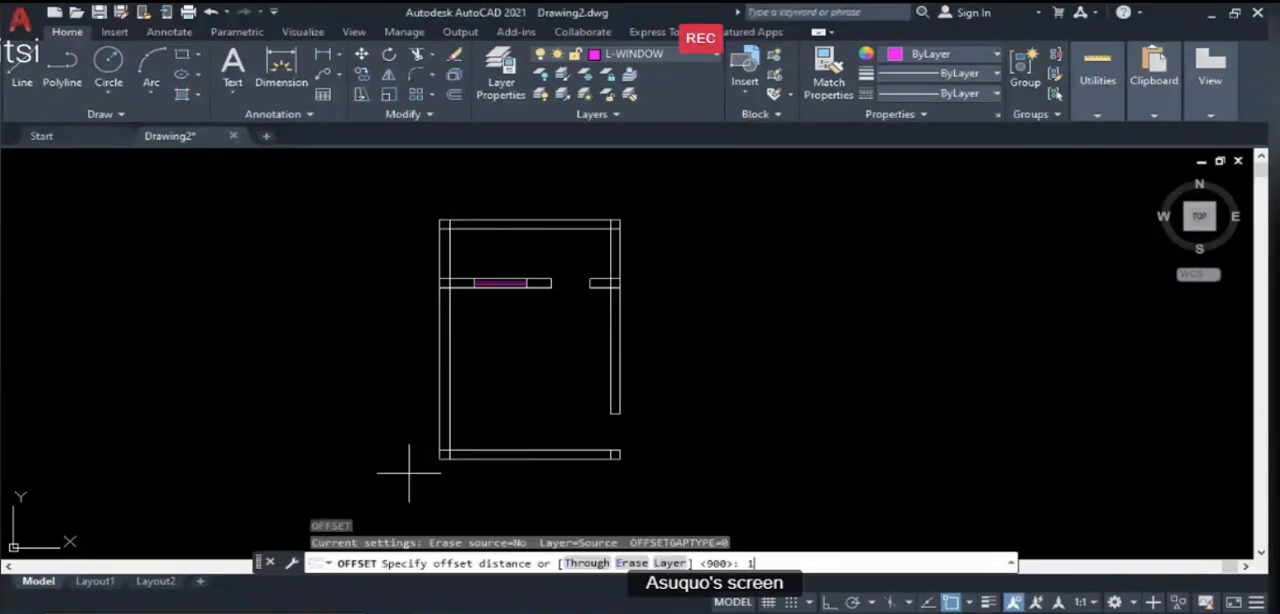
text(830)
key(Return)
click(466, 460)
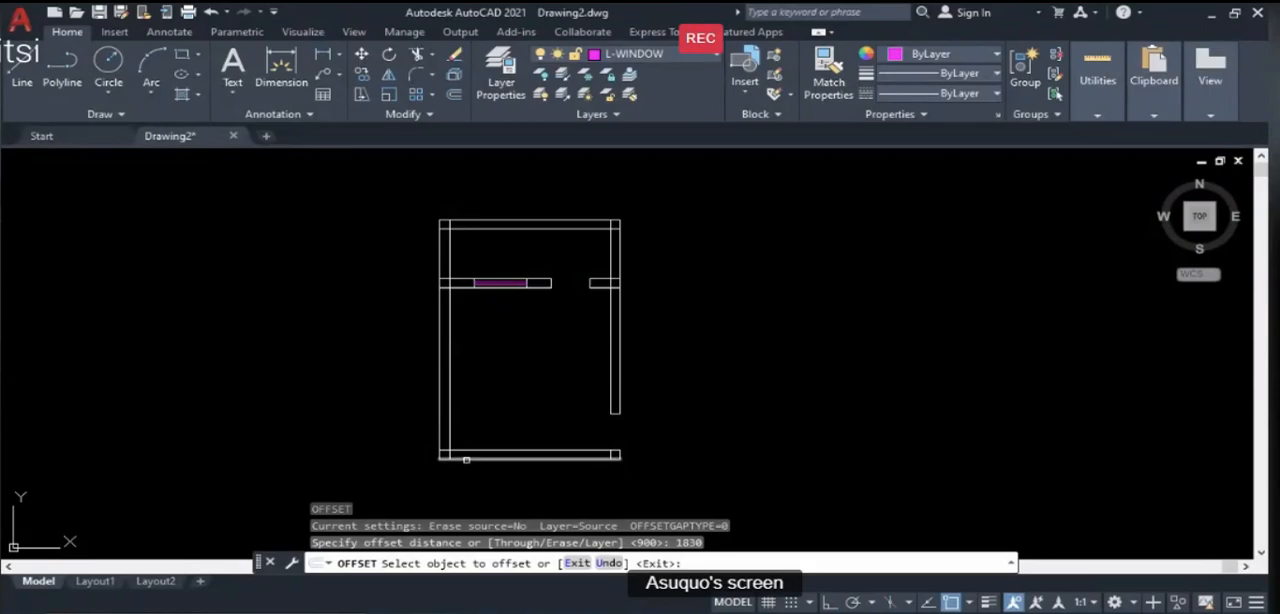
click(499, 354)
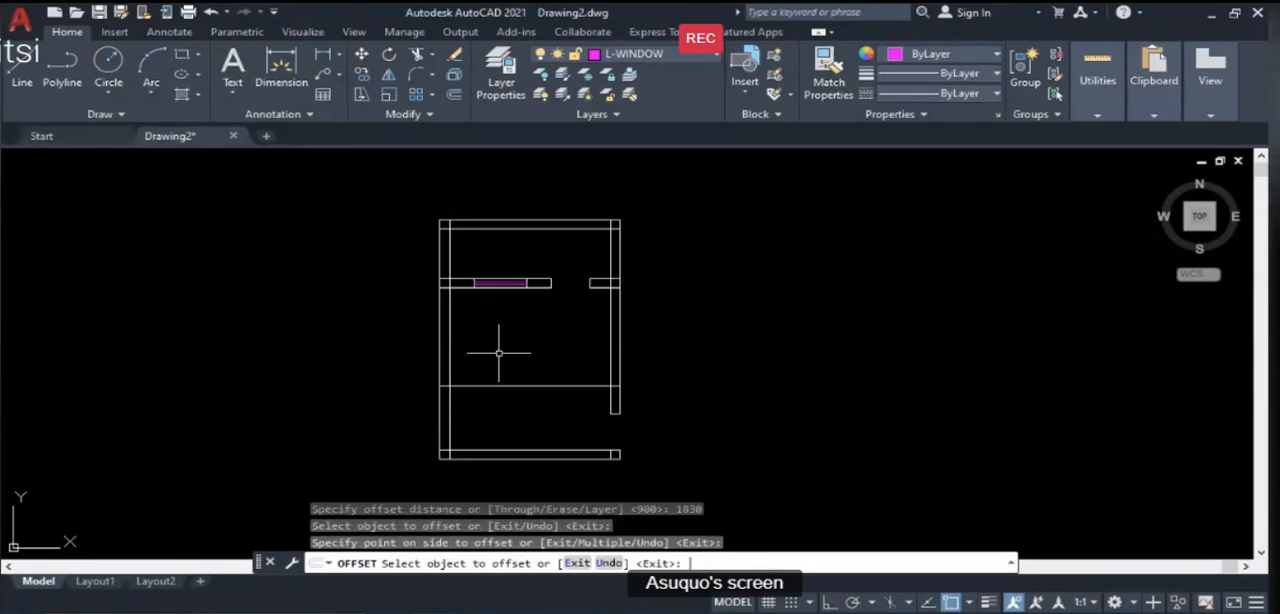
key(Return)
- Offset the window's lower edge line 1200 upward to mark the window's upper edge
text(o)
key(Return)
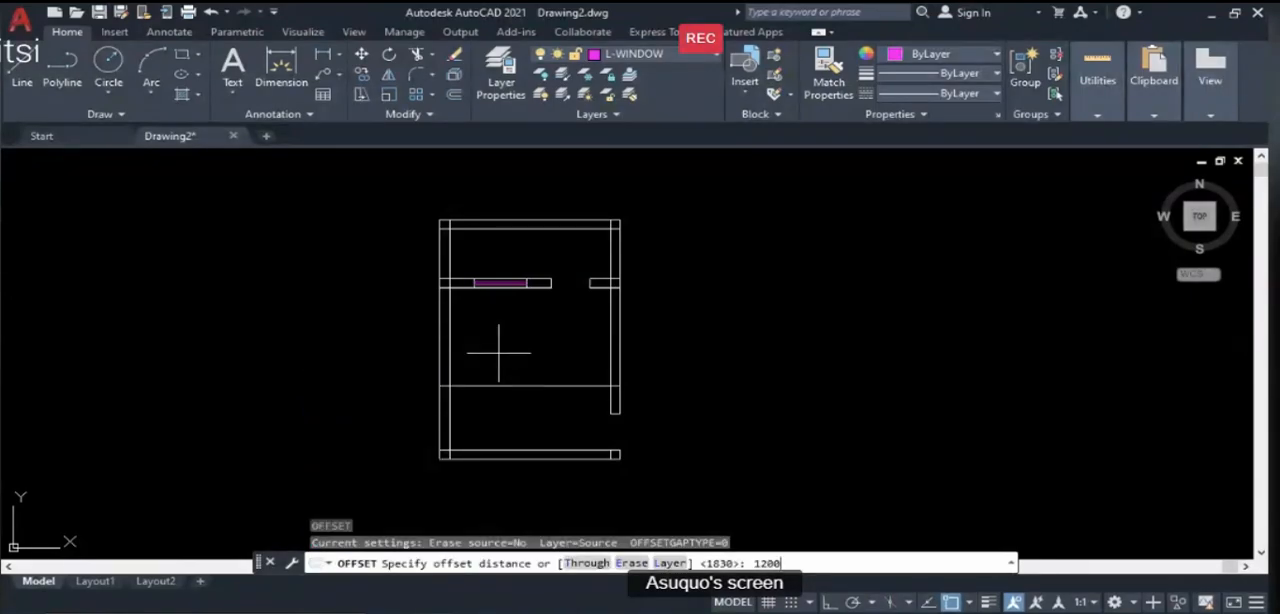
text(1200)
key(Return)
click(489, 385)
click(485, 313)
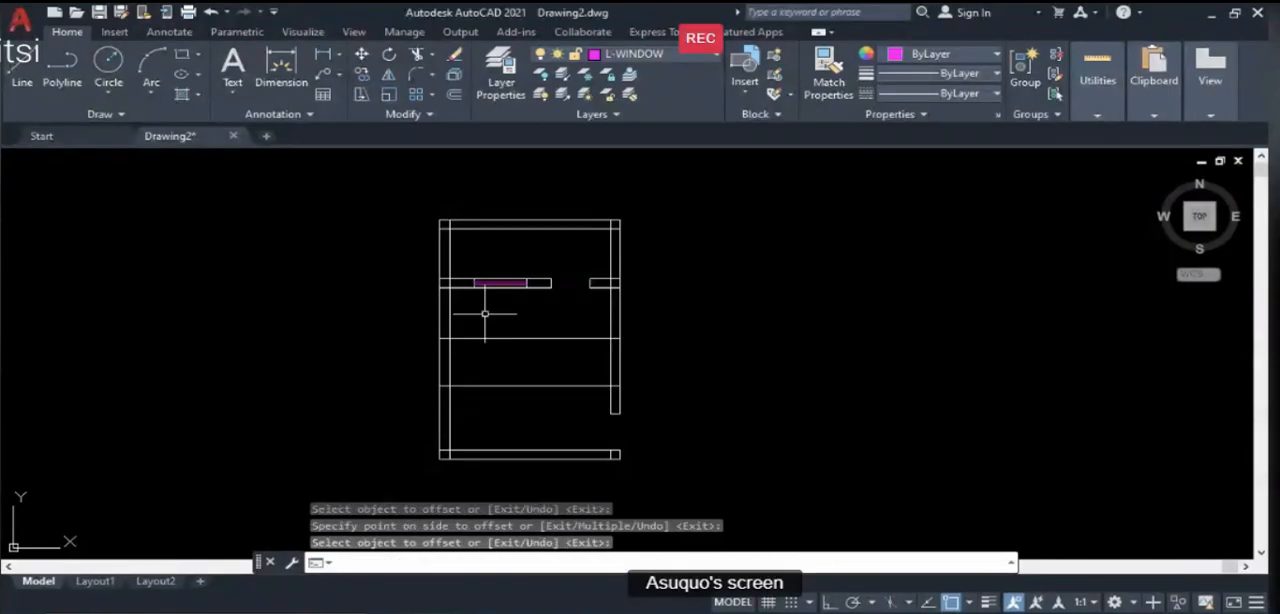
scroll(463, 393, up, 2)
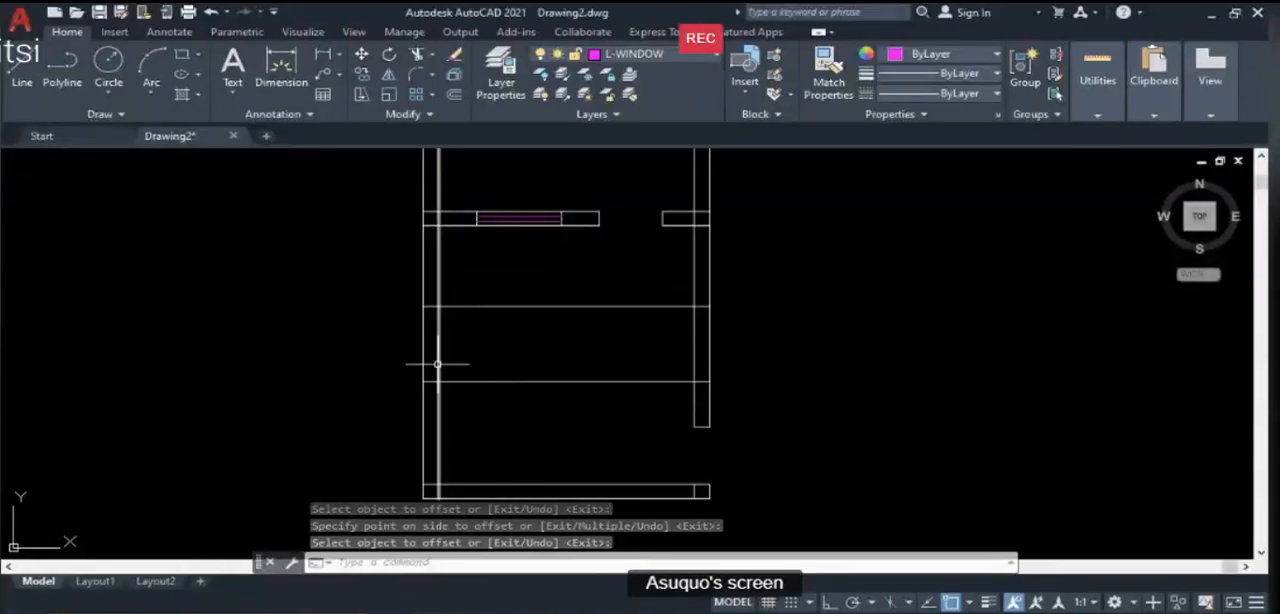
key(Return)
- Trim both window edge lines at the left wall's inner line so that only their segments across the left wall are left
click(437, 364)
text(TR)
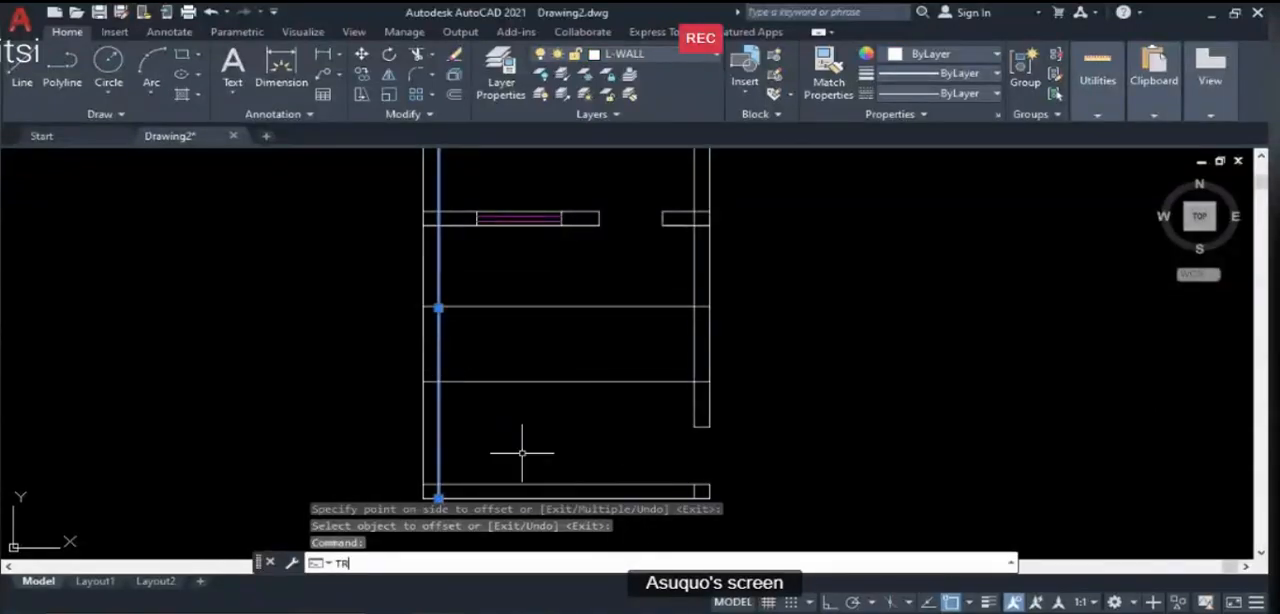
key(Return)
click(472, 381)
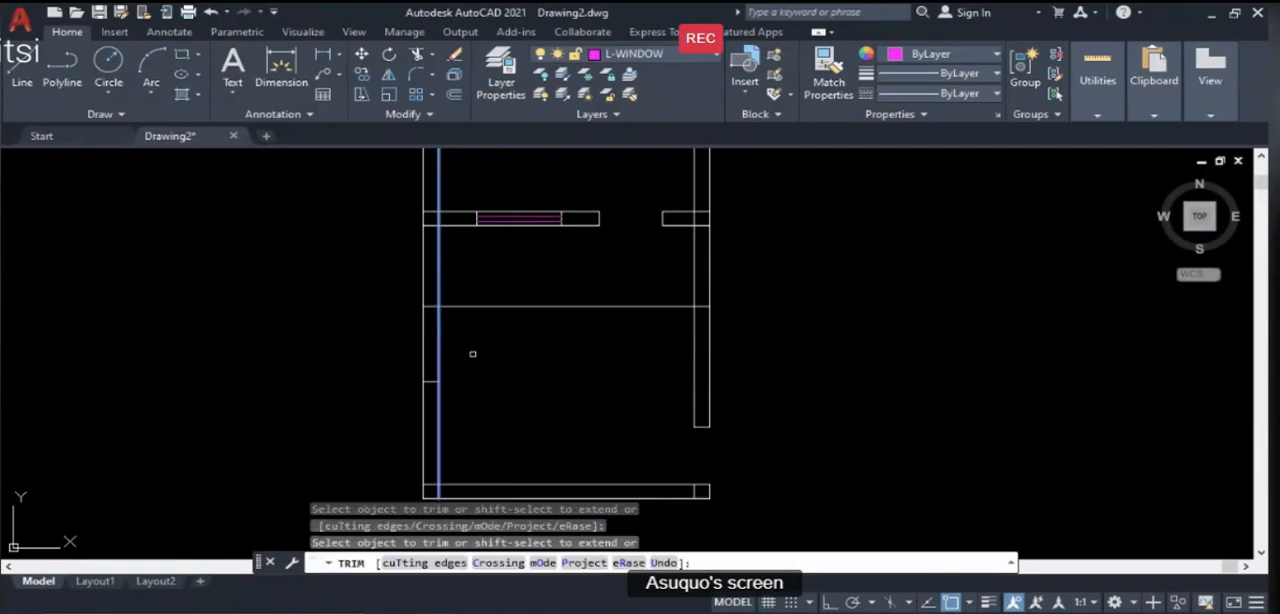
click(464, 308)
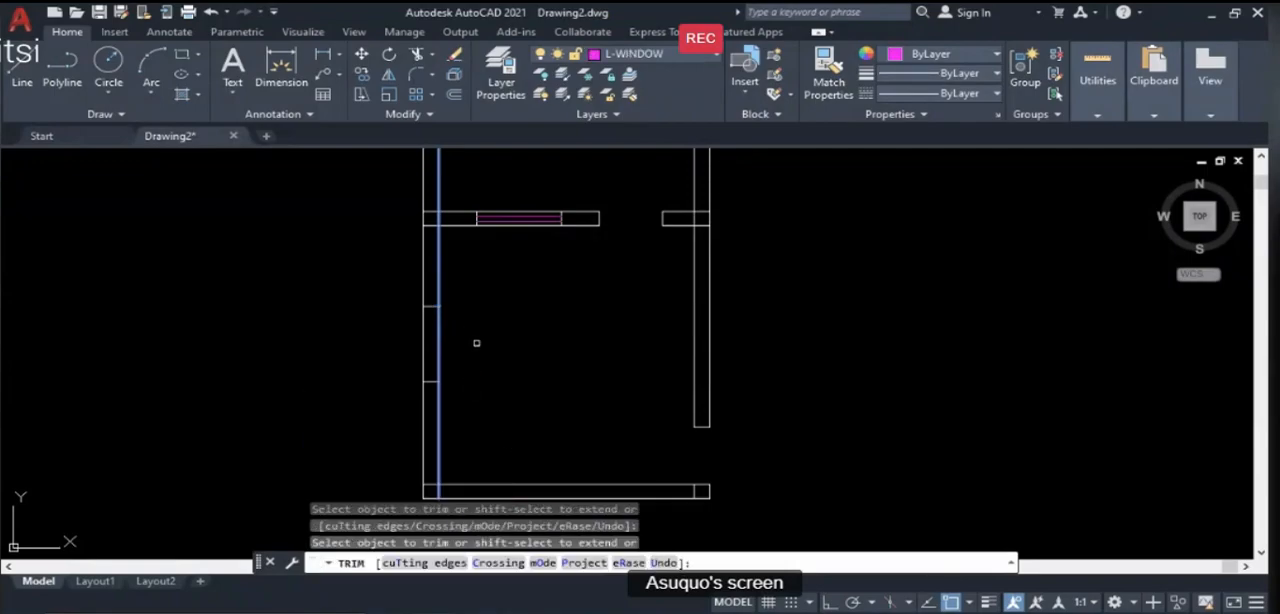
key(Return)
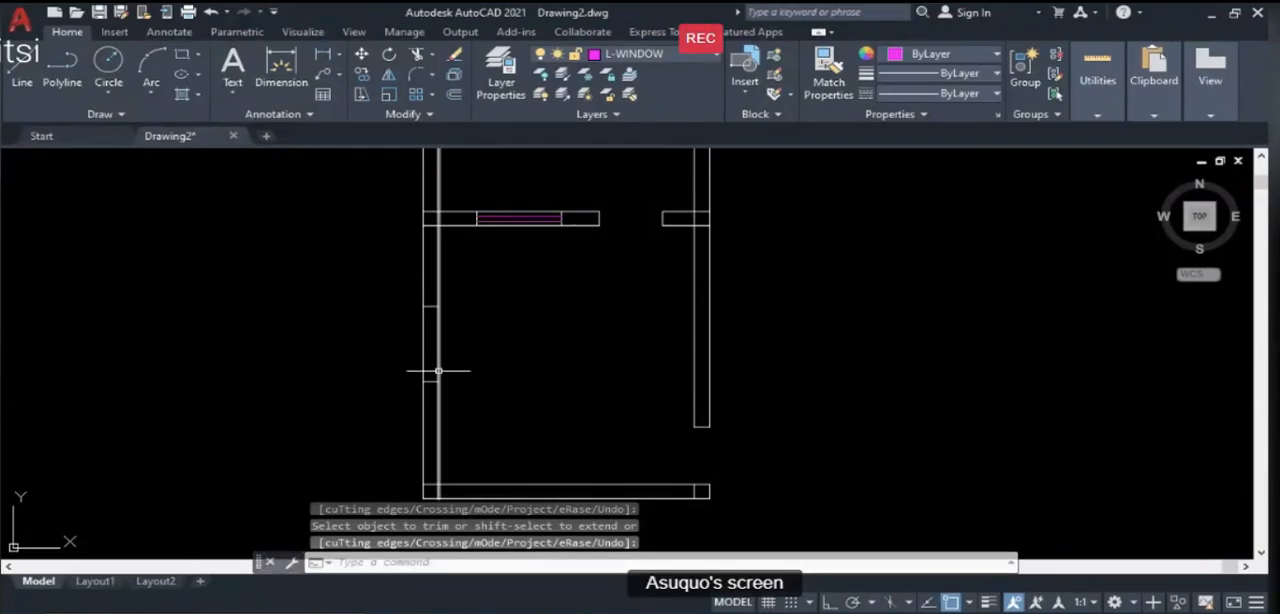
- Offset the left wall's outer line 75 inward and the resulting line another 75 to create the two window pane lines
scroll(430, 370, up, 3)
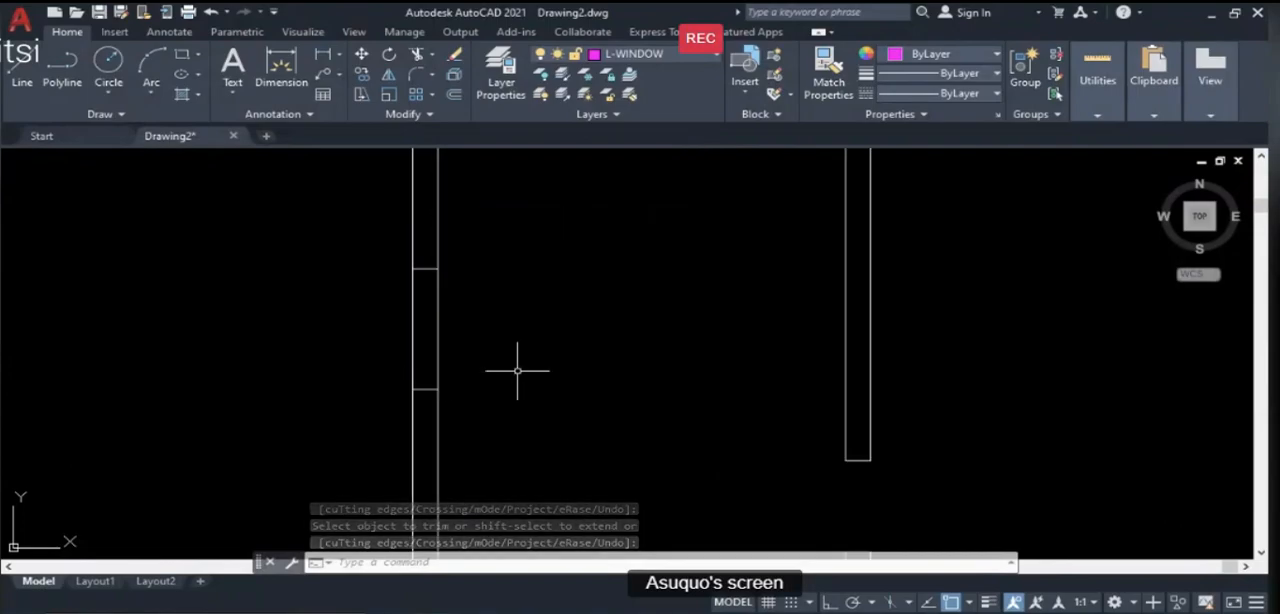
text(o)
key(Return)
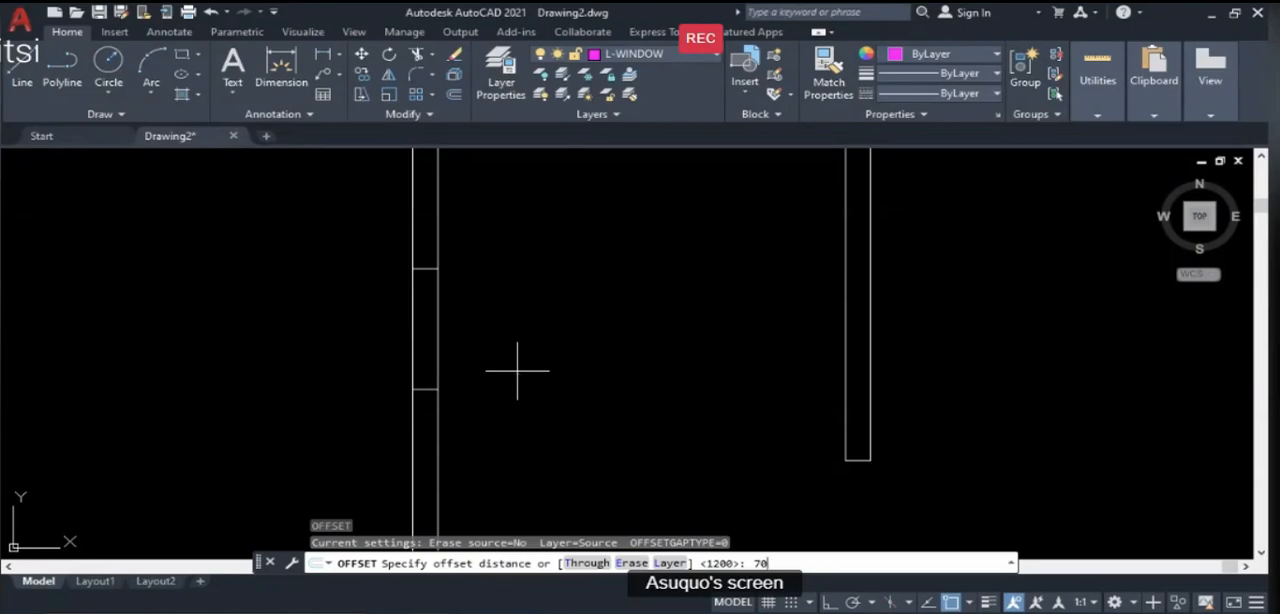
text(75)
key(Return)
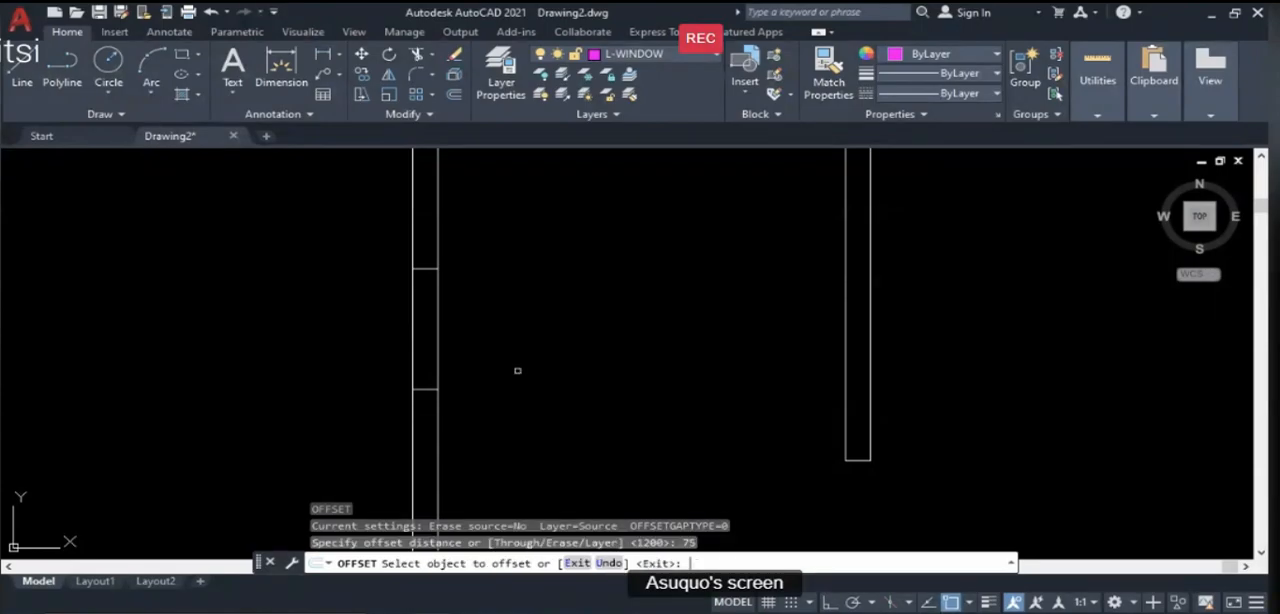
click(416, 346)
click(468, 346)
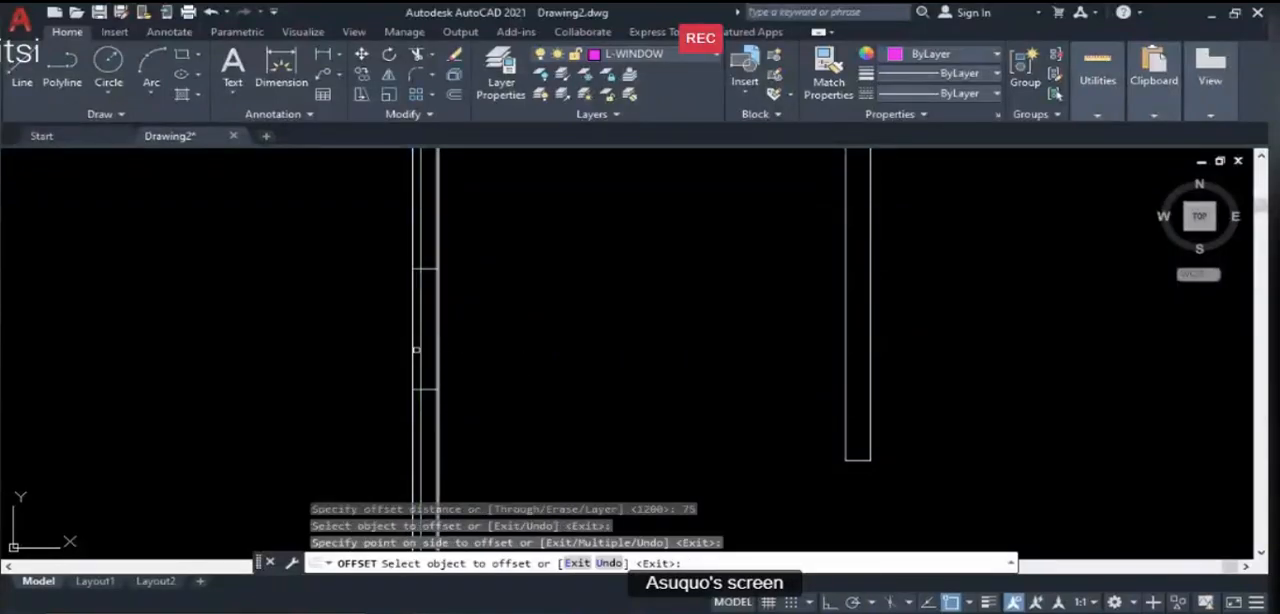
click(420, 347)
click(513, 354)
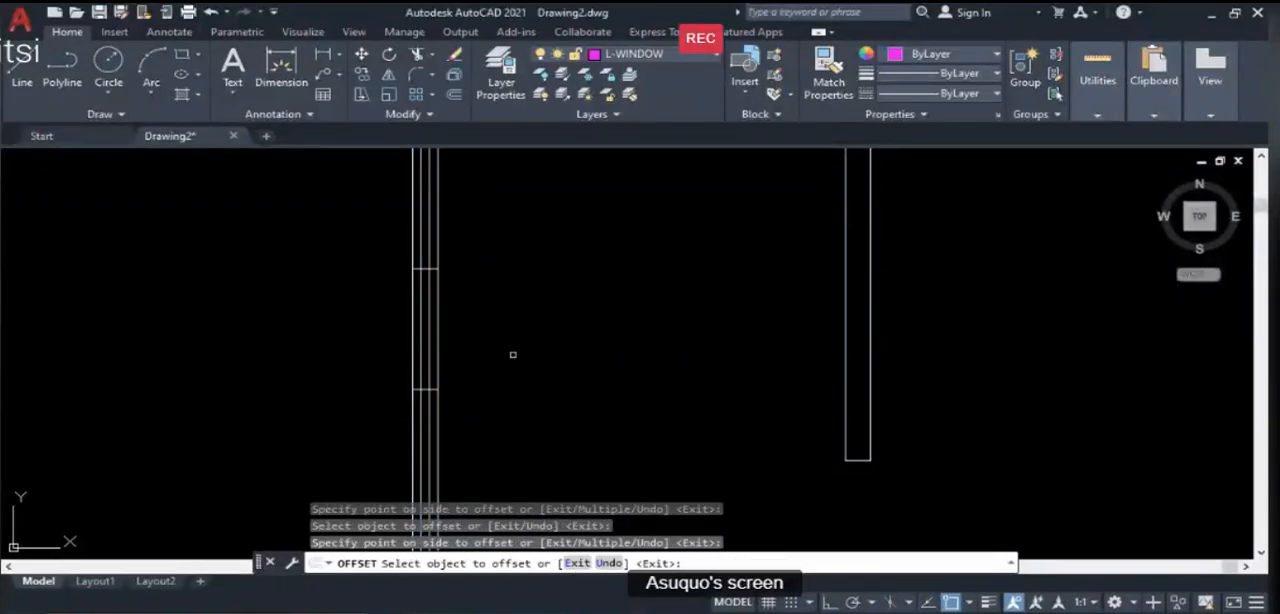
key(Return)
- Trim the two pane lines above and below the left wall window, using its two edge lines as cutting edges
scroll(421, 388, up, 2)
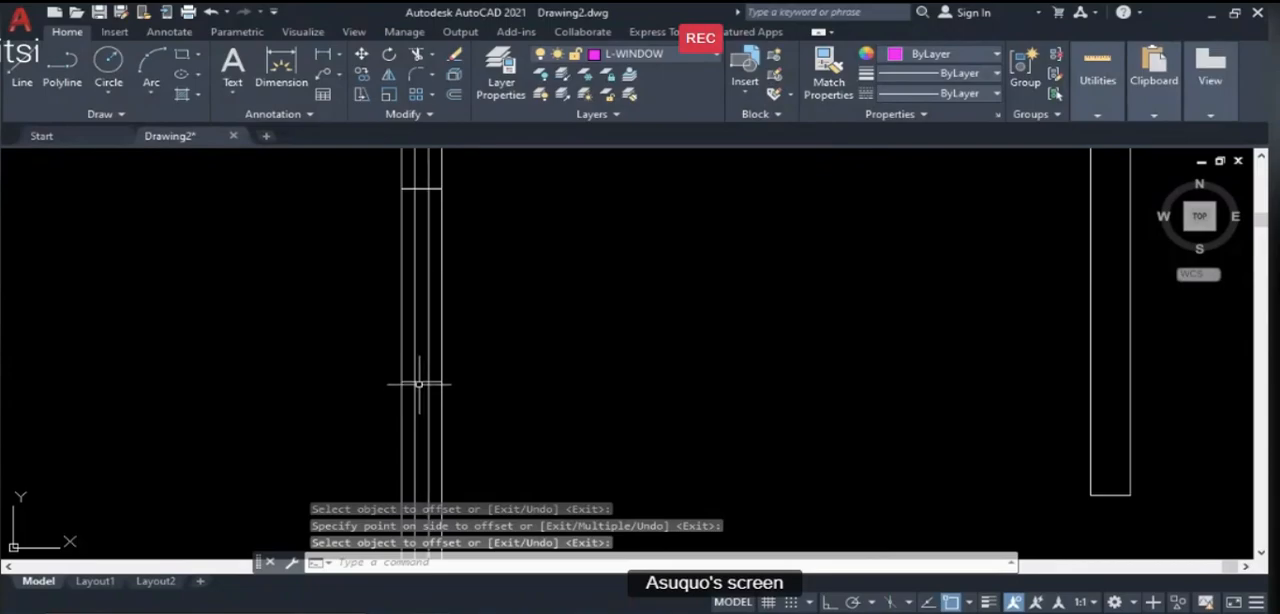
click(420, 382)
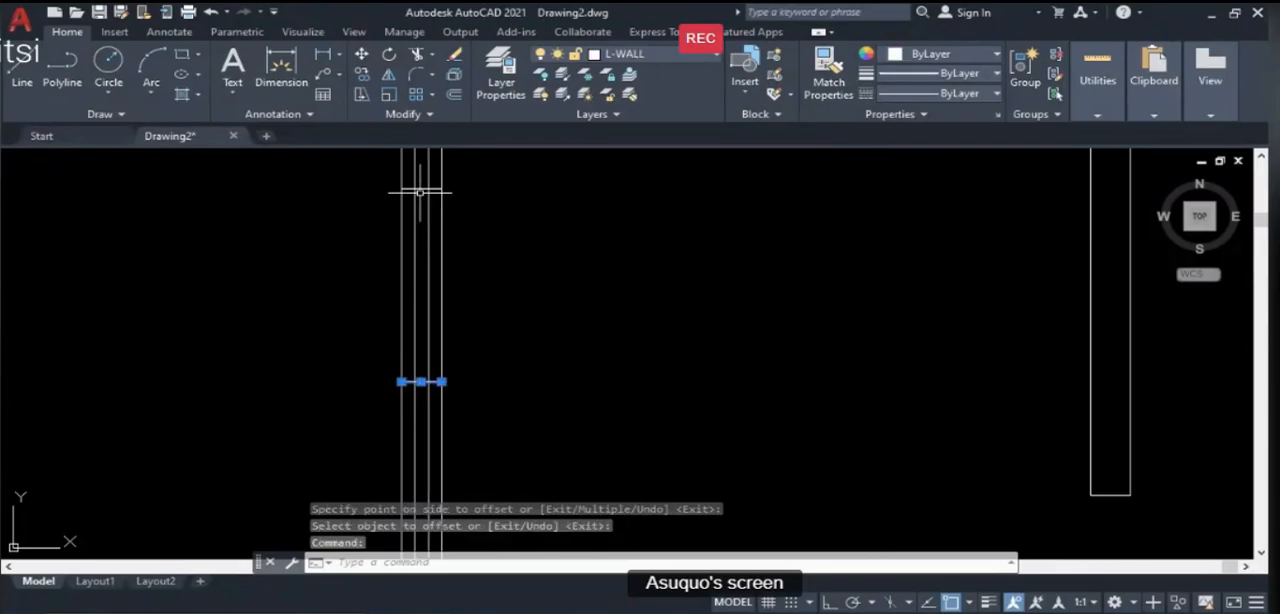
click(421, 188)
scroll(472, 328, down, 4)
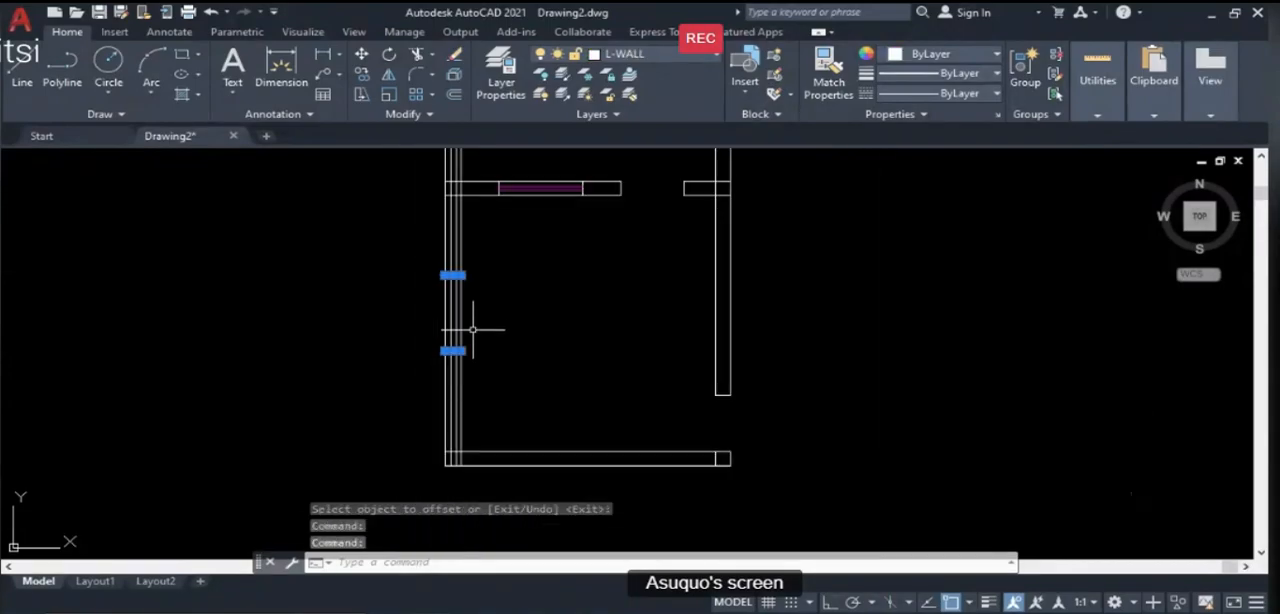
text(tr)
key(Return)
scroll(445, 274, up, 3)
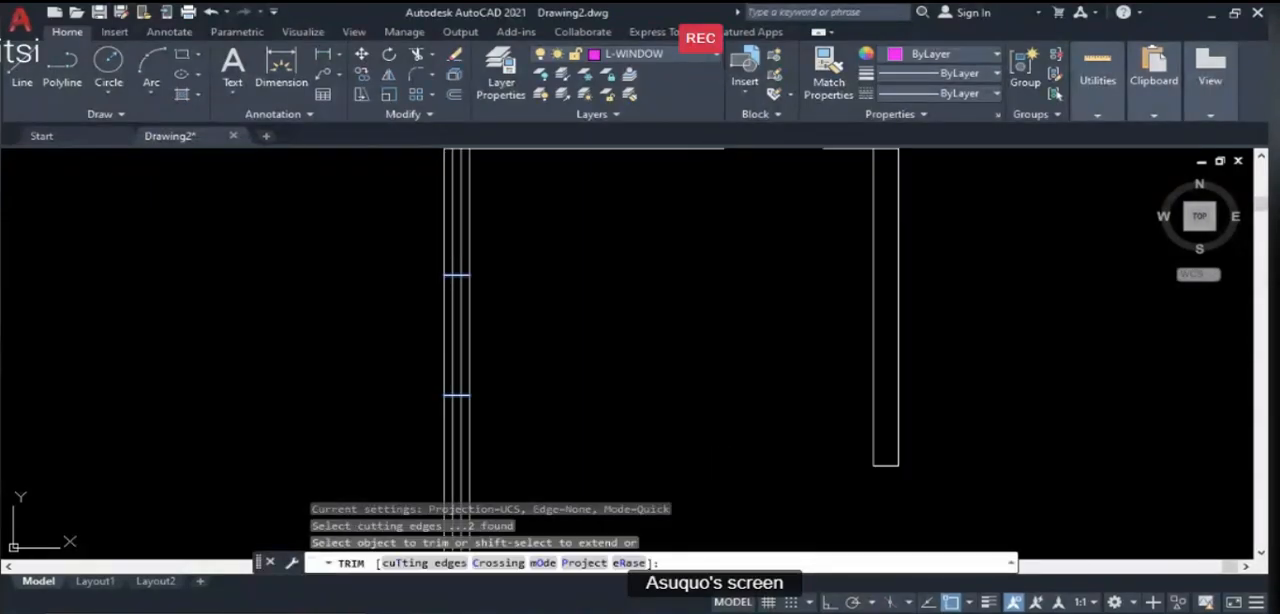
click(452, 266)
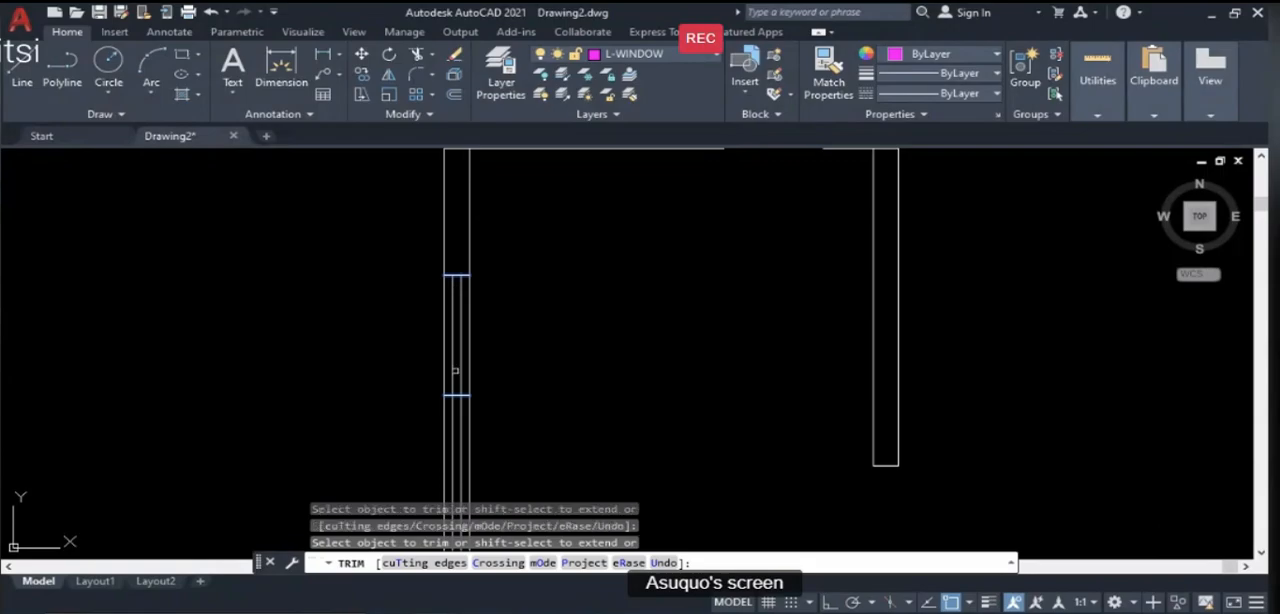
click(452, 404)
click(462, 406)
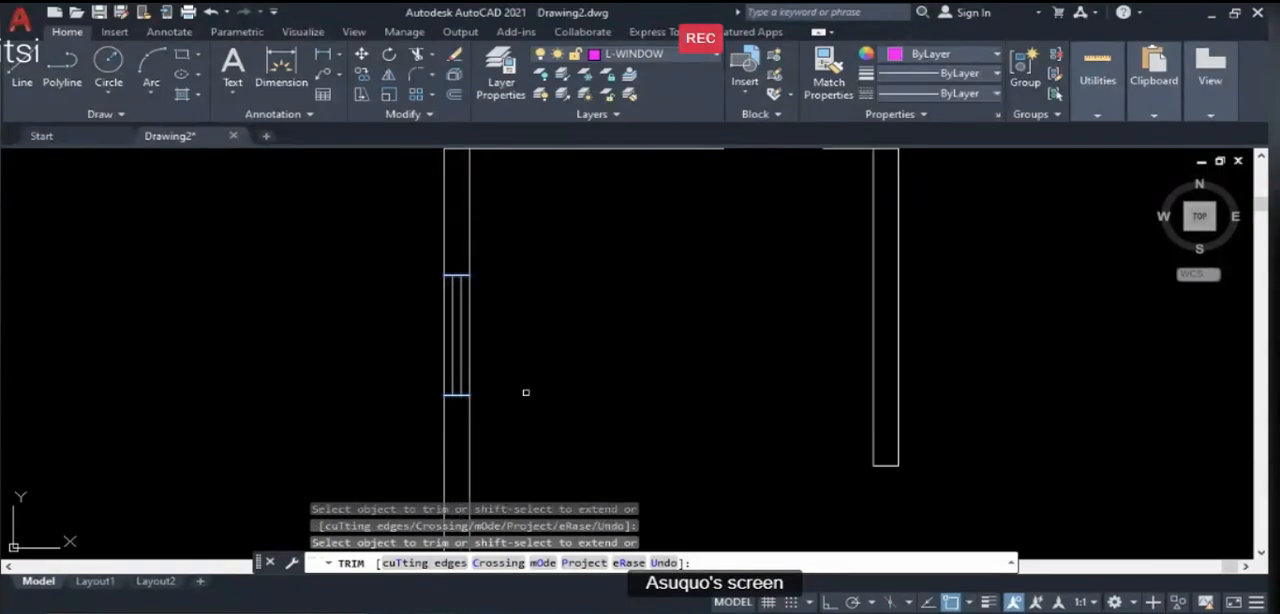
key(Escape)
scroll(506, 383, down, 2)
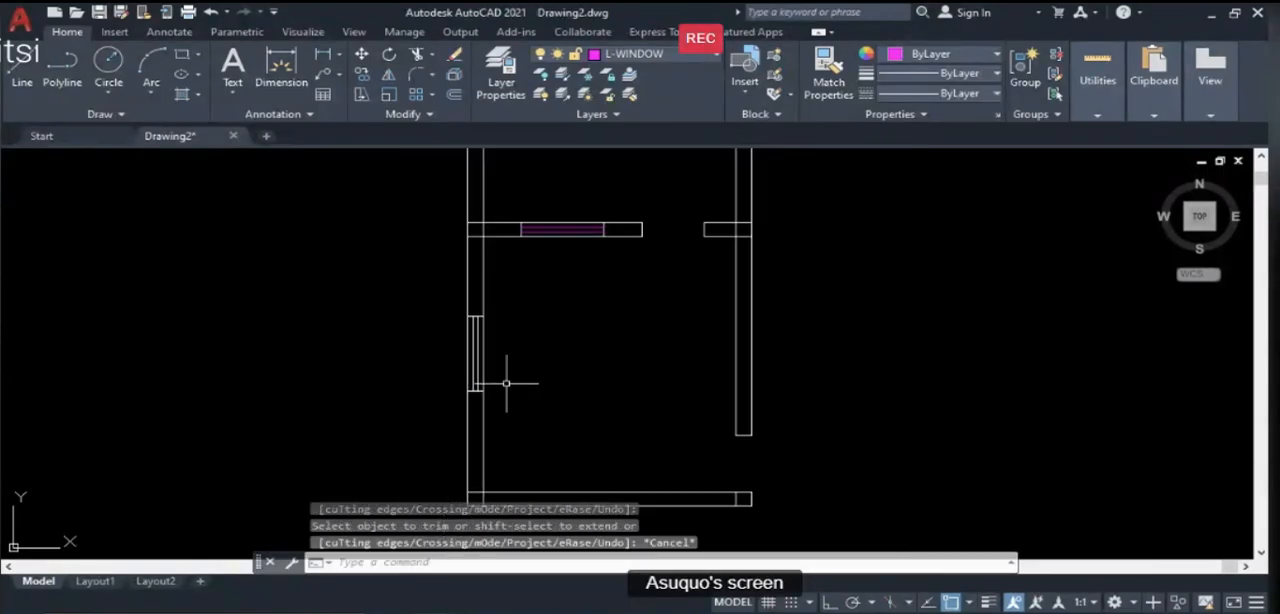
- Move the left window's two pane lines to layer L-WINDOW with LAYMCH, matching a pane line of the veranda wall's window
text(LAYMCH)
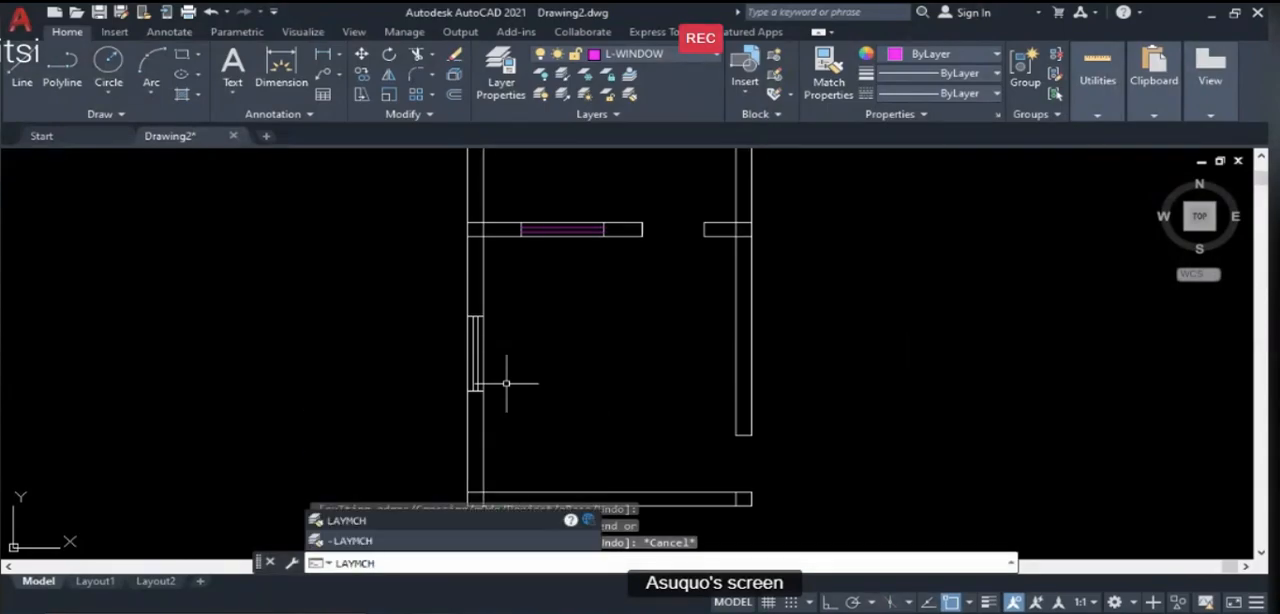
key(Return)
scroll(460, 372, up, 2)
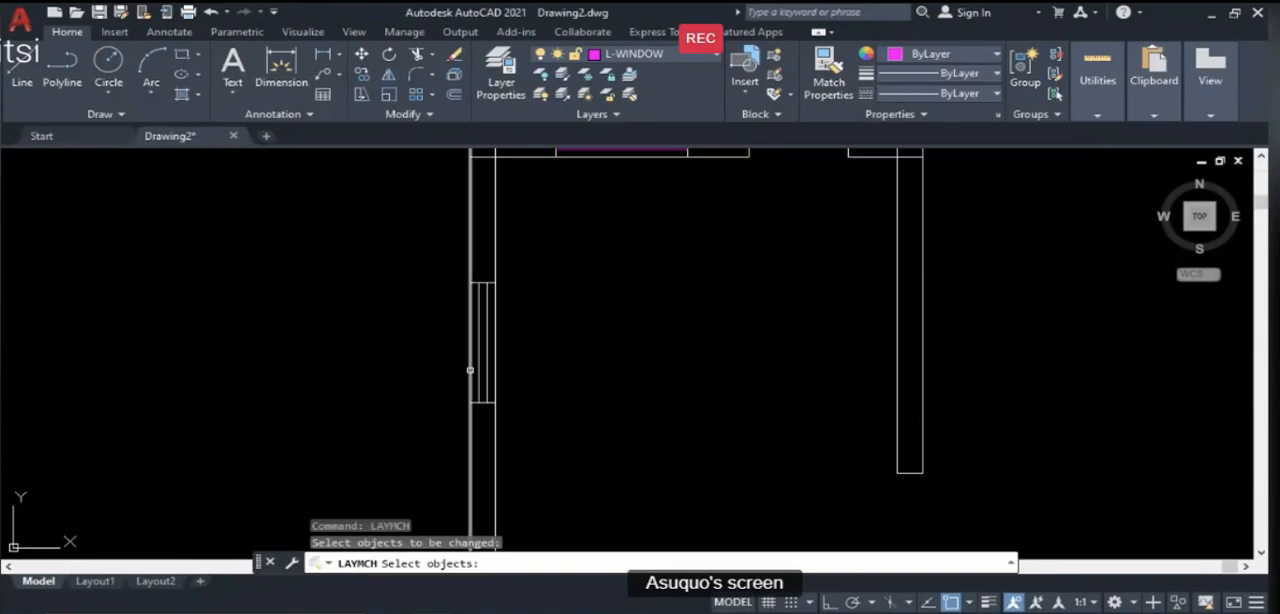
click(478, 368)
click(485, 366)
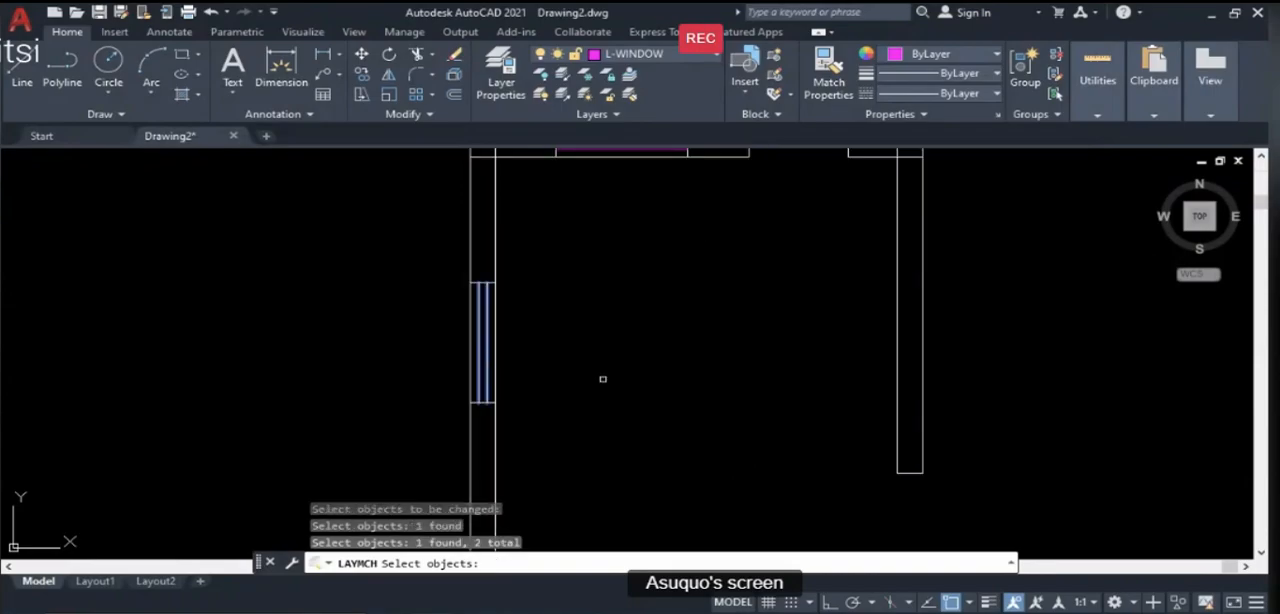
key(Return)
scroll(605, 335, down, 2)
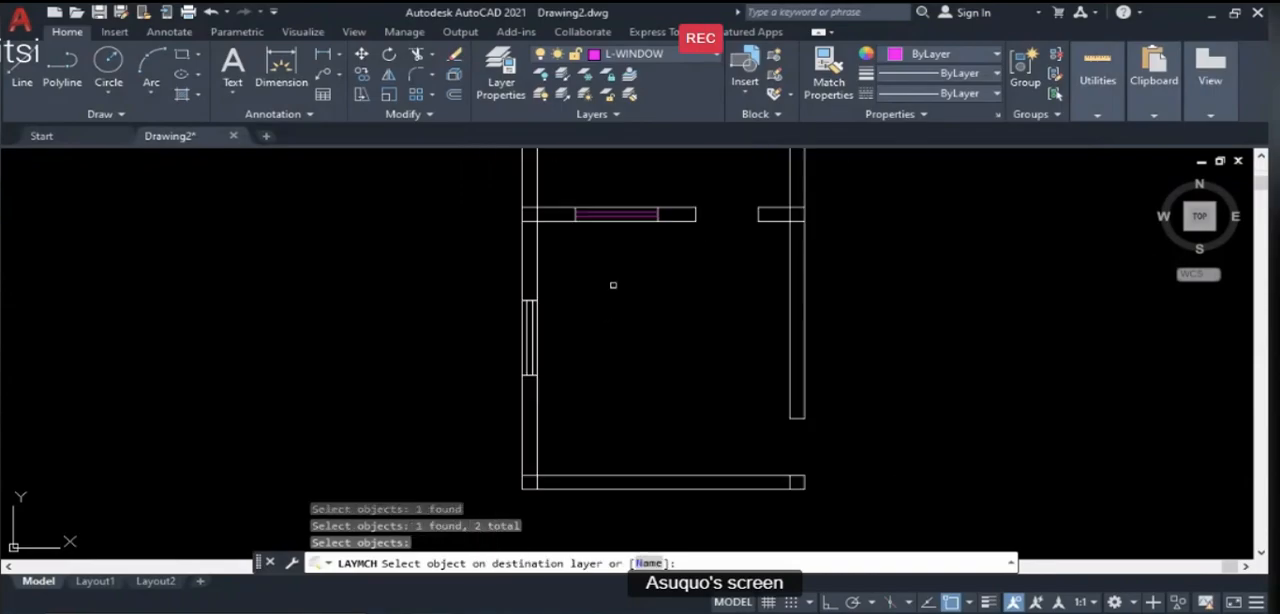
click(613, 217)
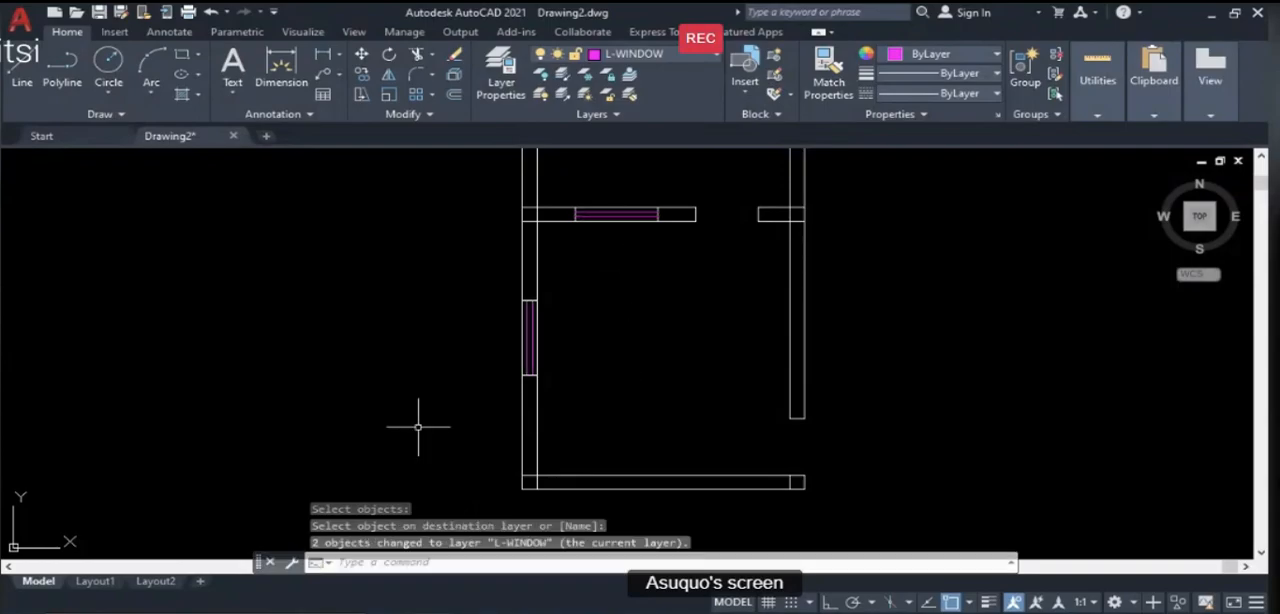
scroll(418, 427, down, 2)
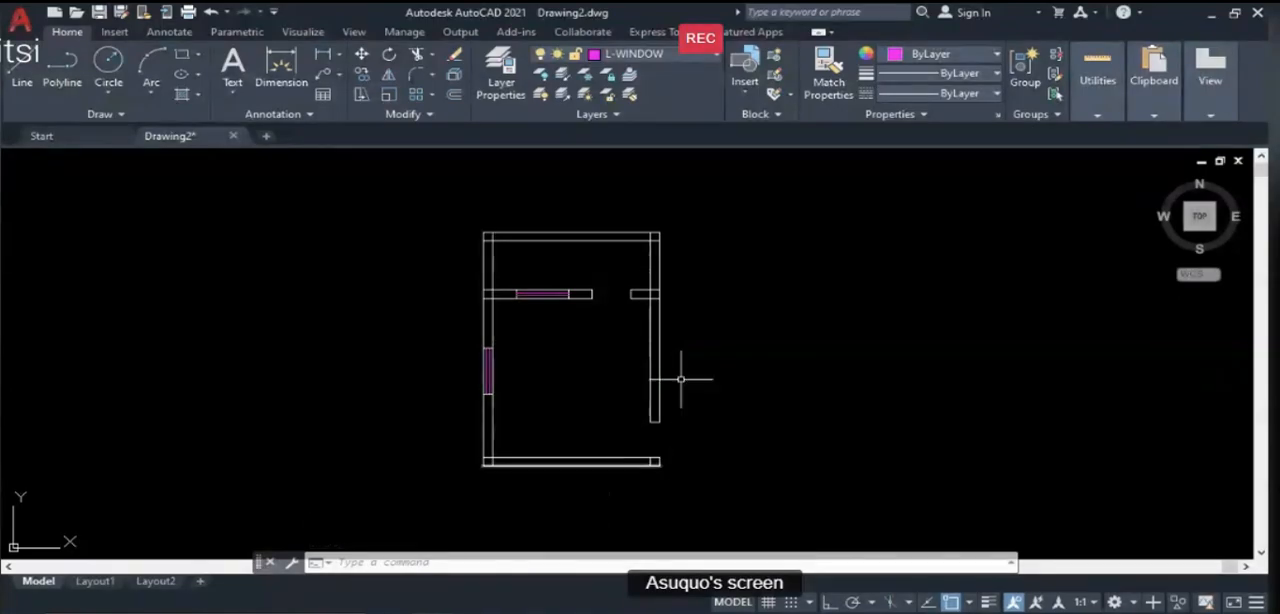
scroll(484, 236, up, 2)
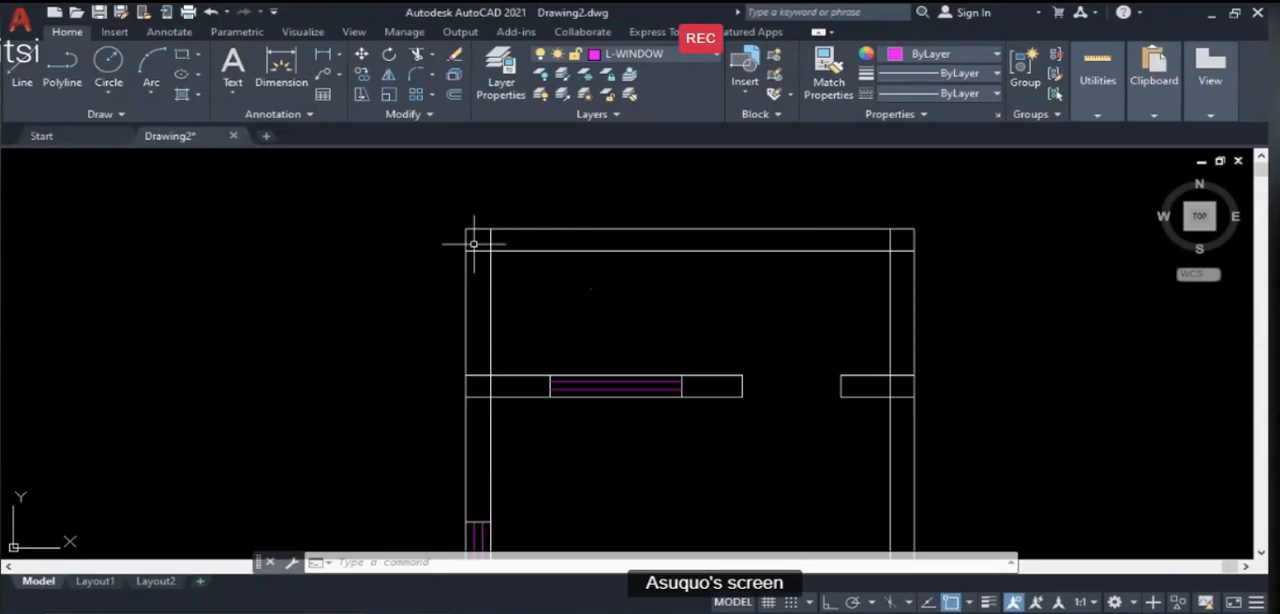
scroll(474, 243, down, 2)
scroll(457, 486, down, 4)
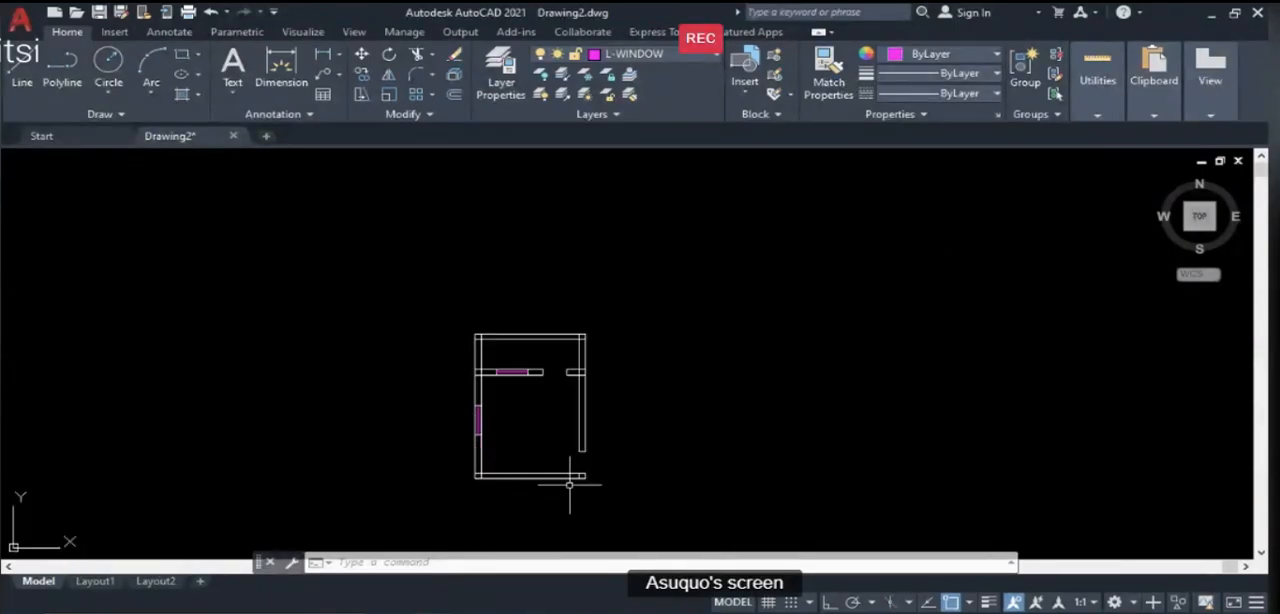
scroll(483, 462, up, 2)
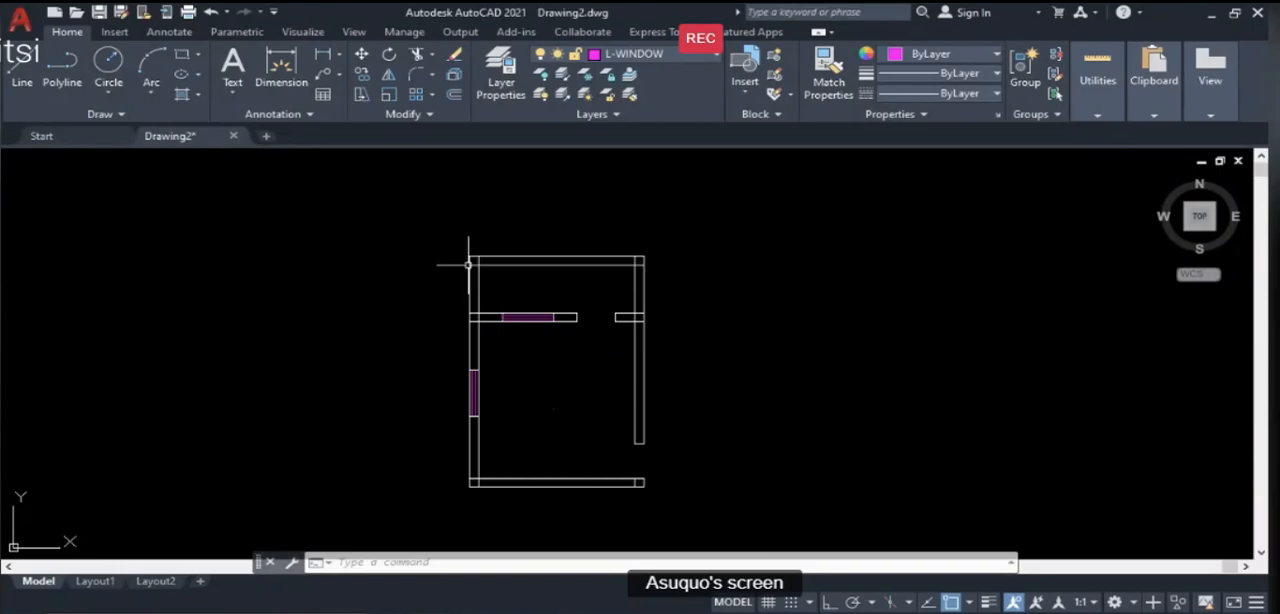
scroll(468, 265, up, 2)
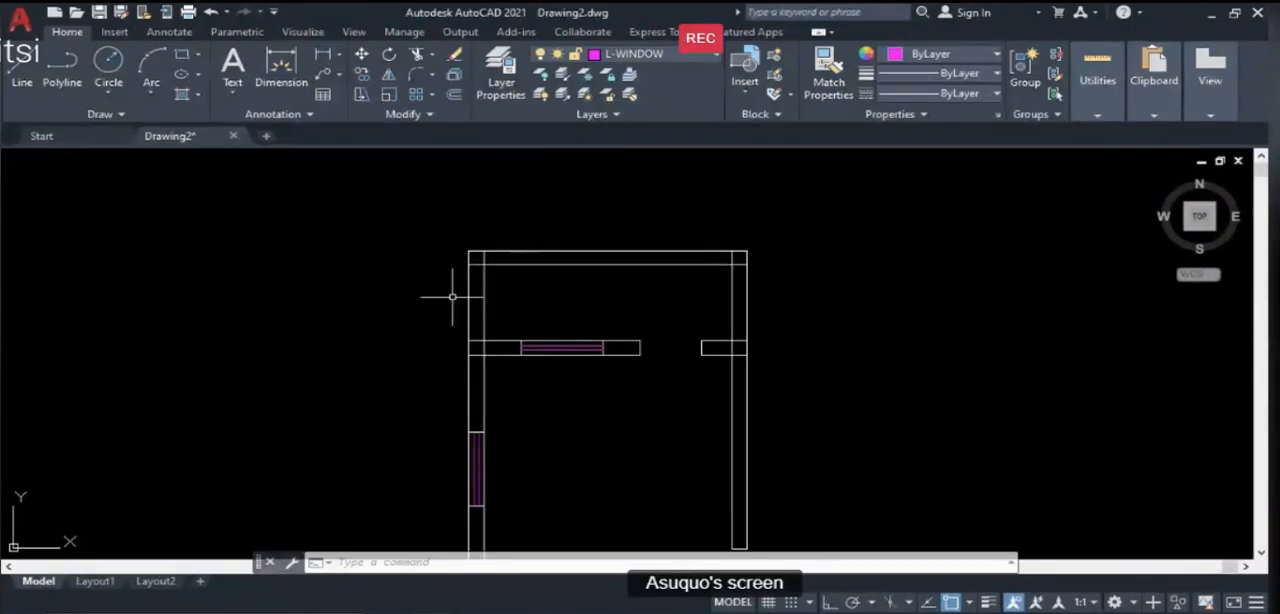
- Trim the overlapping wall line segments at the plan's outer corners and where the veranda wall meets the side walls
text(tr)
key(Return)
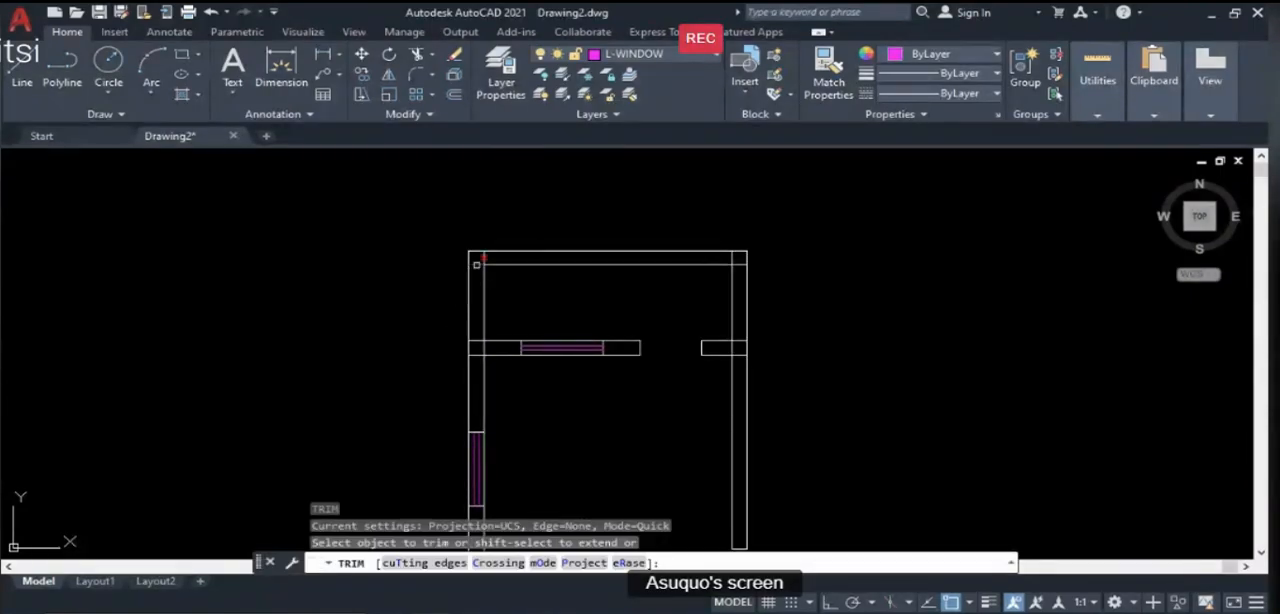
click(484, 257)
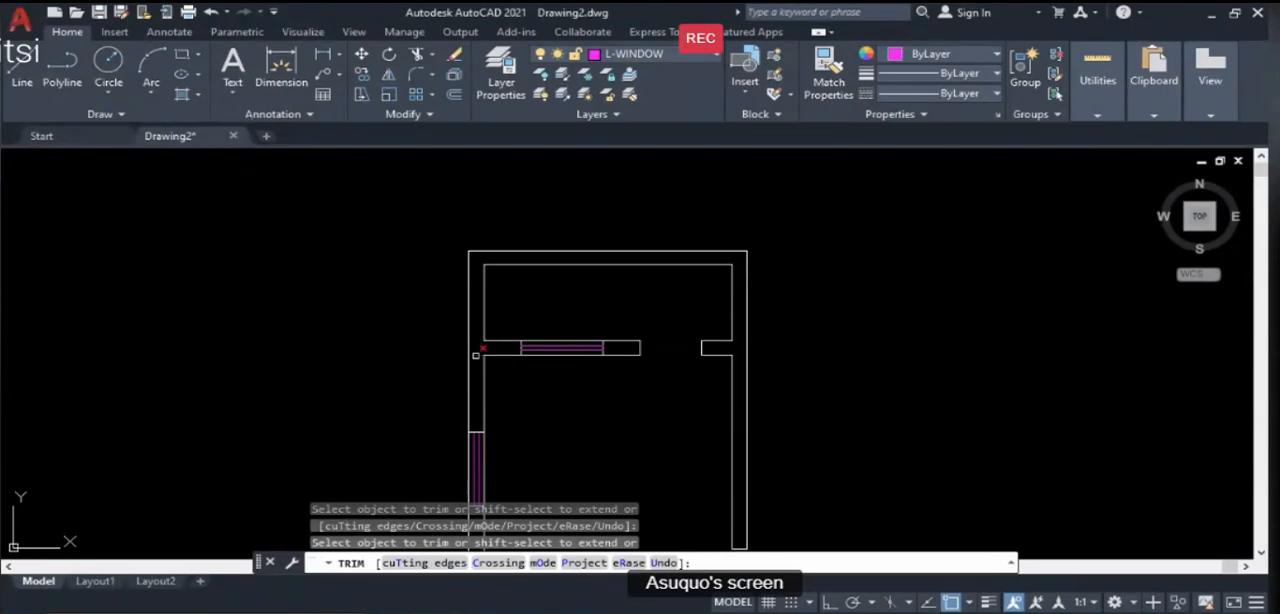
scroll(477, 298, down, 3)
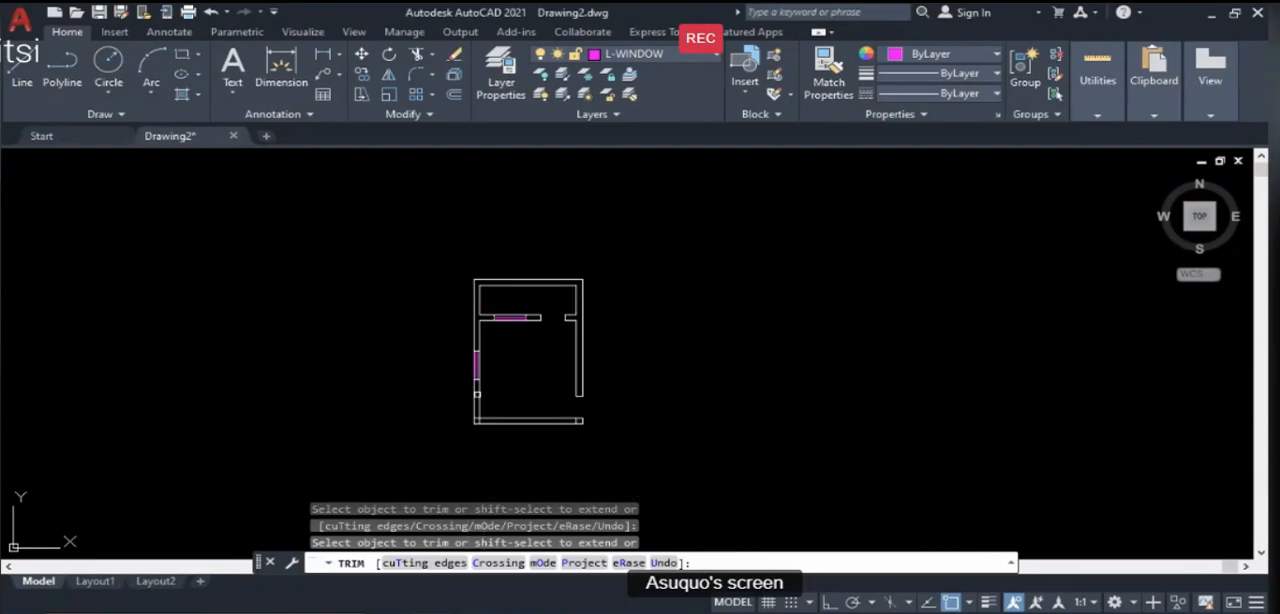
scroll(477, 420, up, 3)
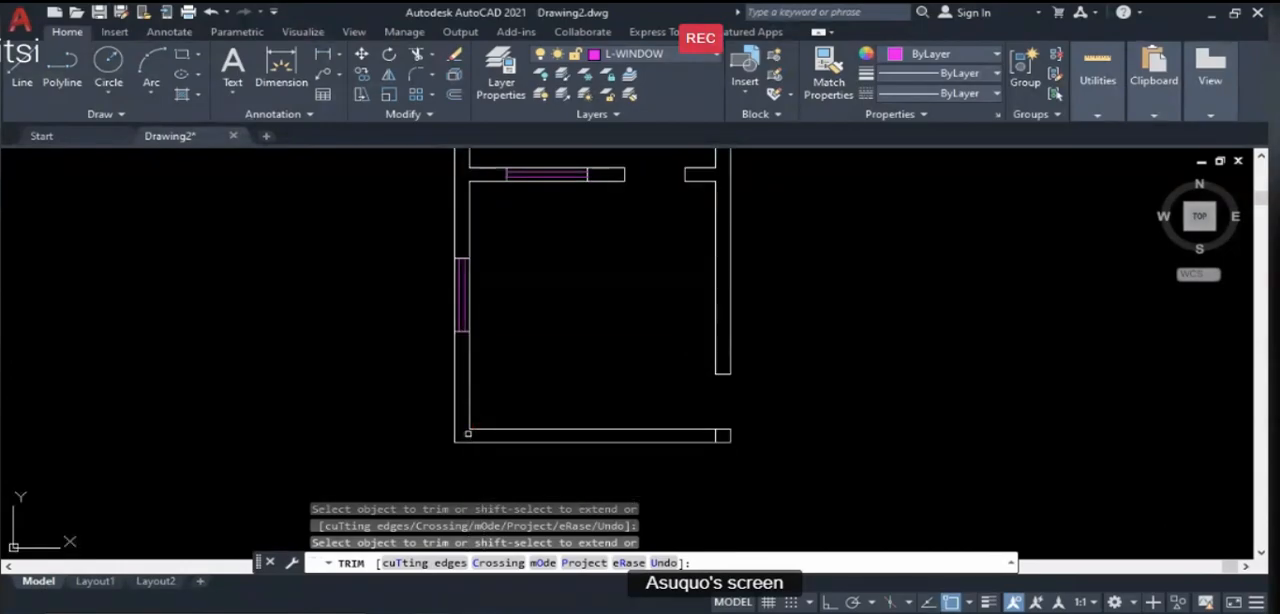
scroll(631, 411, down, 2)
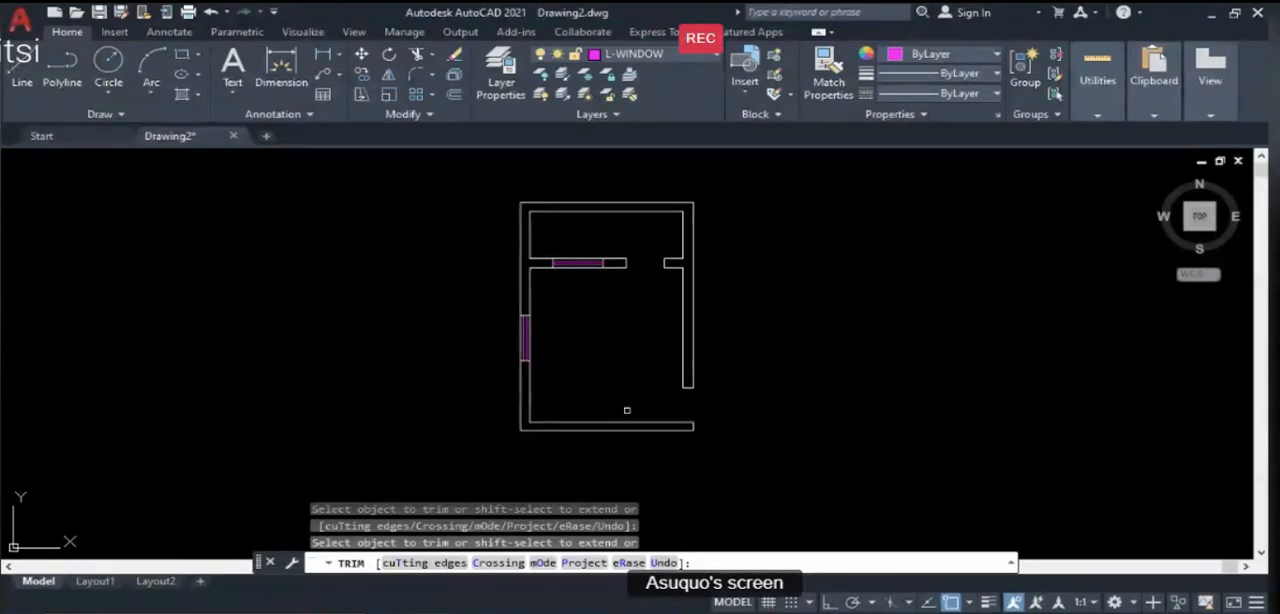
key(Return)
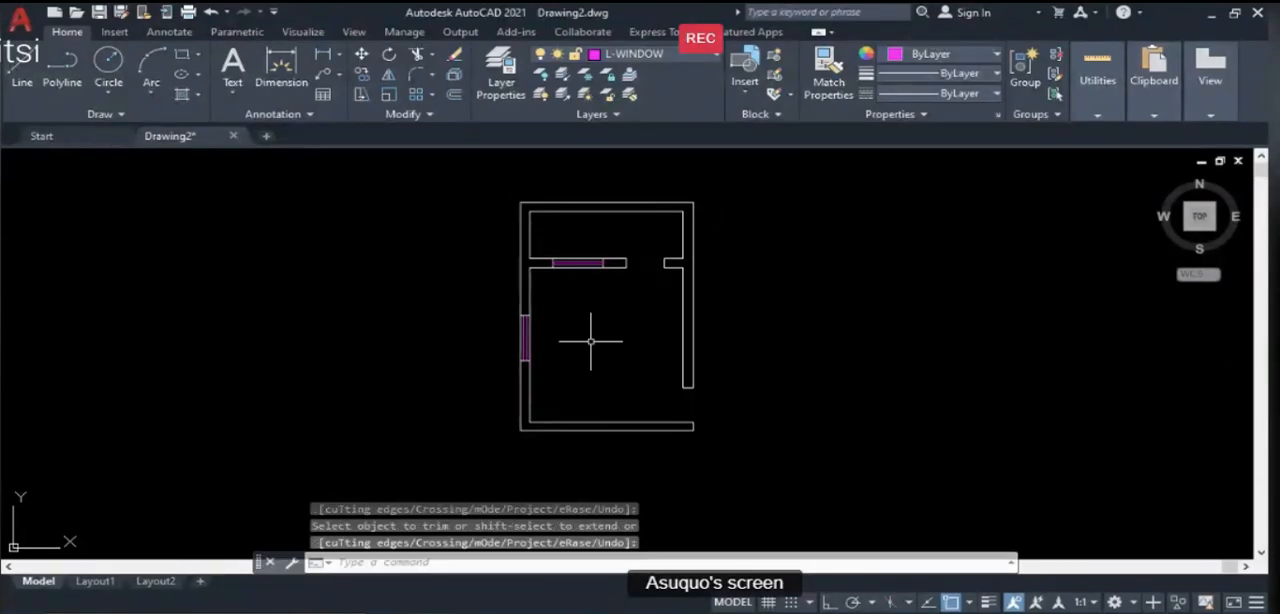
- Switch to the PowerPoint lesson to review the illustration guide and the common drawing tools slide, and return to AutoCAD
scroll(680, 300, up, 2)
scroll(640, 285, down, 2)
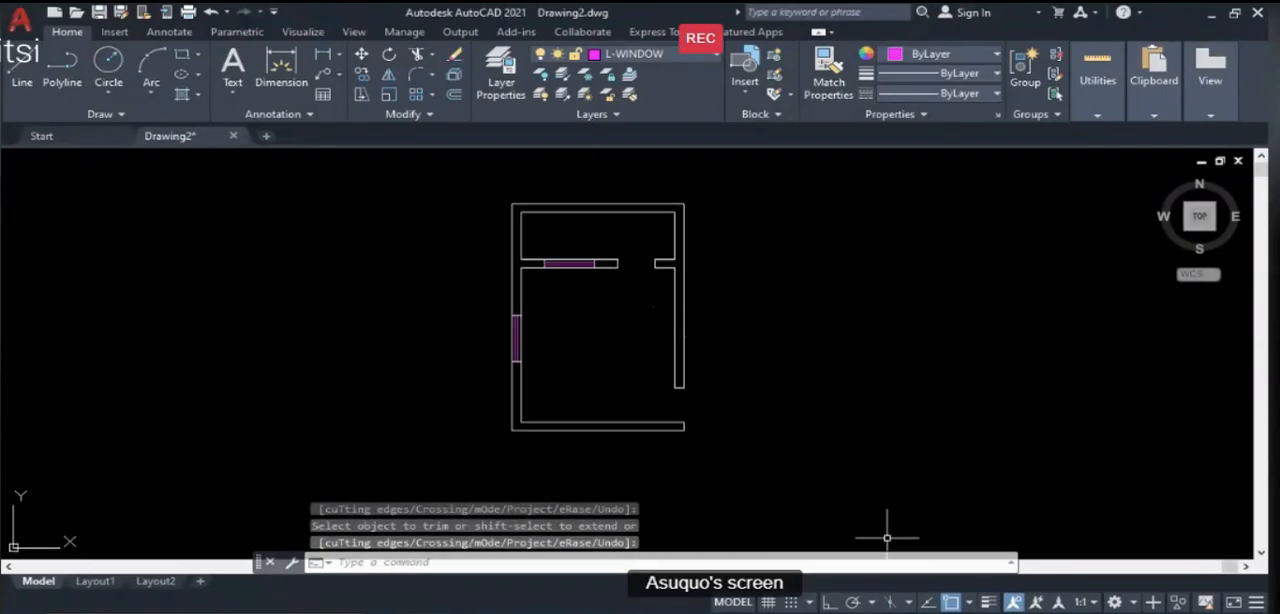
key(alt+Tab)
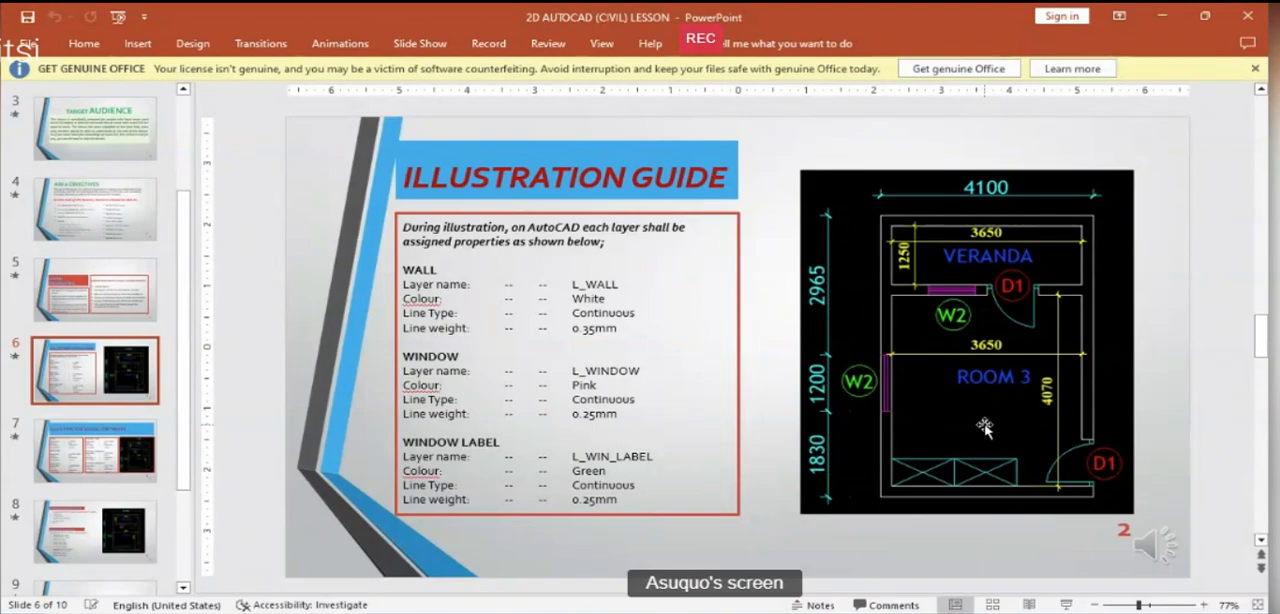
click(480, 612)
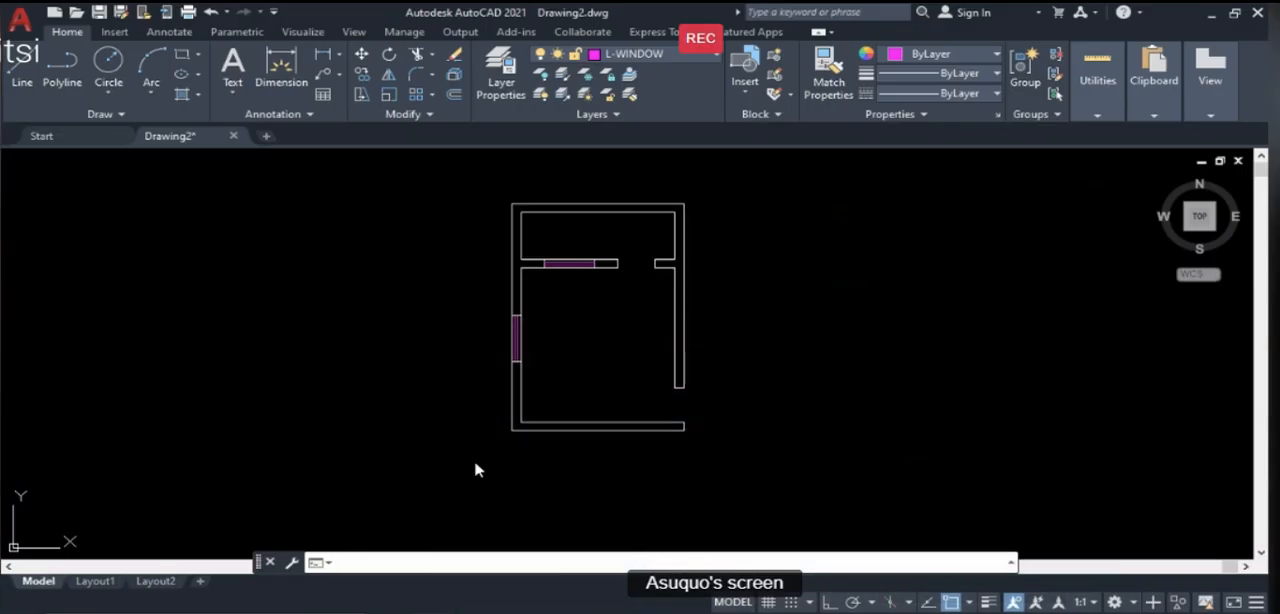
scroll(666, 237, up, 4)
scroll(606, 266, down, 2)
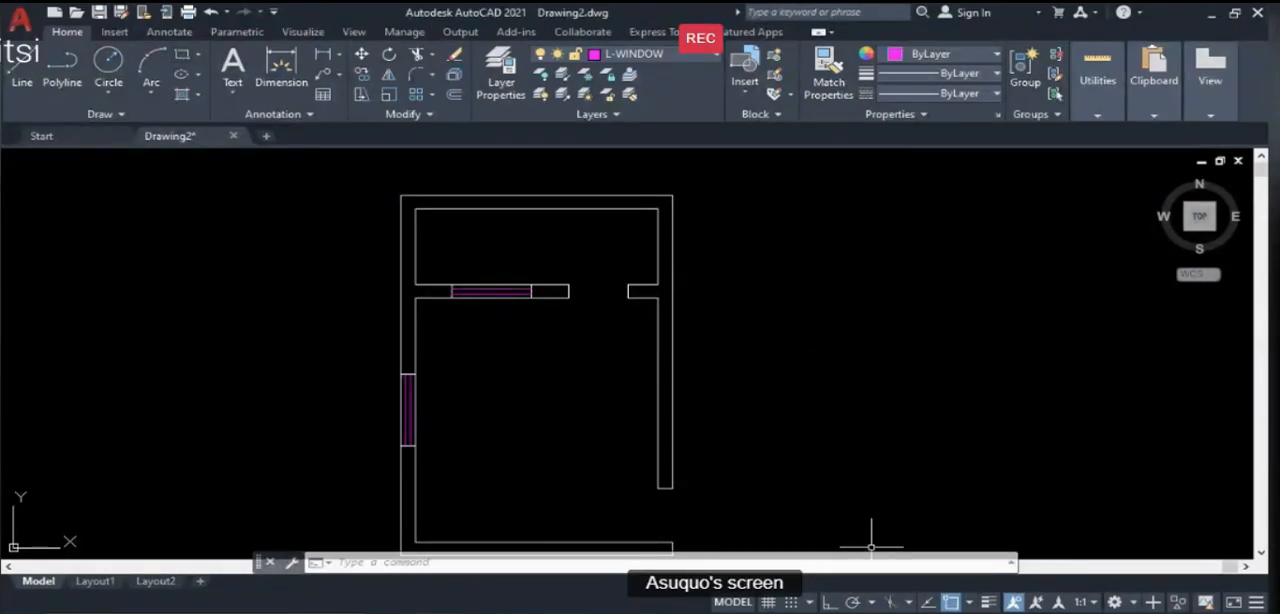
key(alt+Tab)
key(Page_Down)
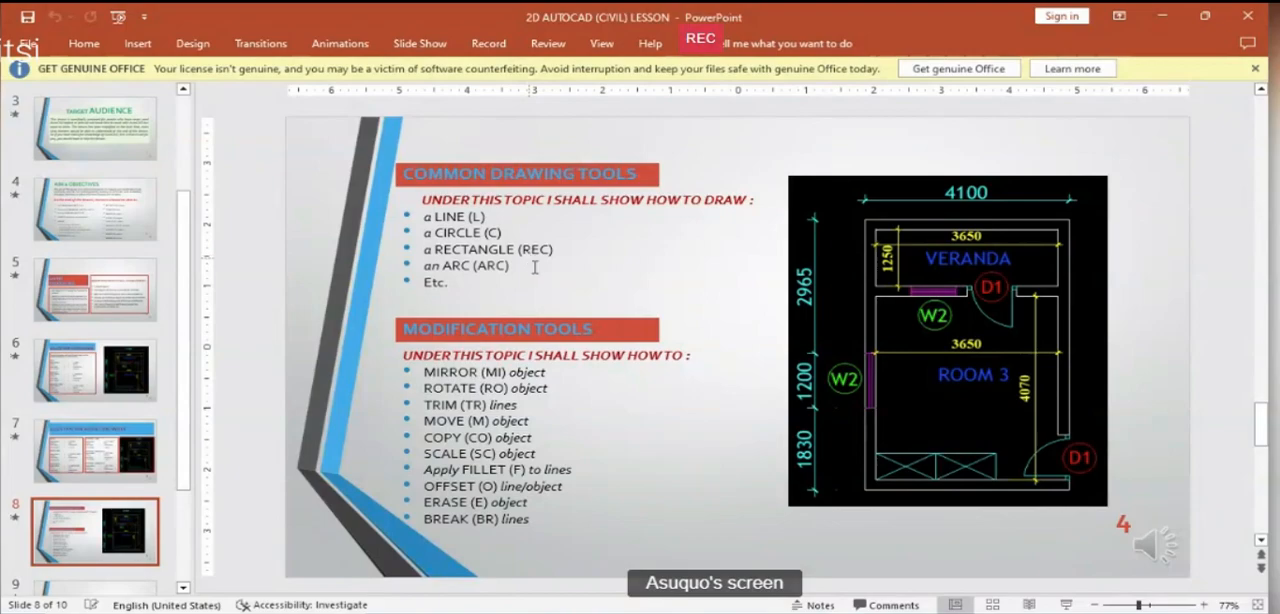
key(alt+Tab)
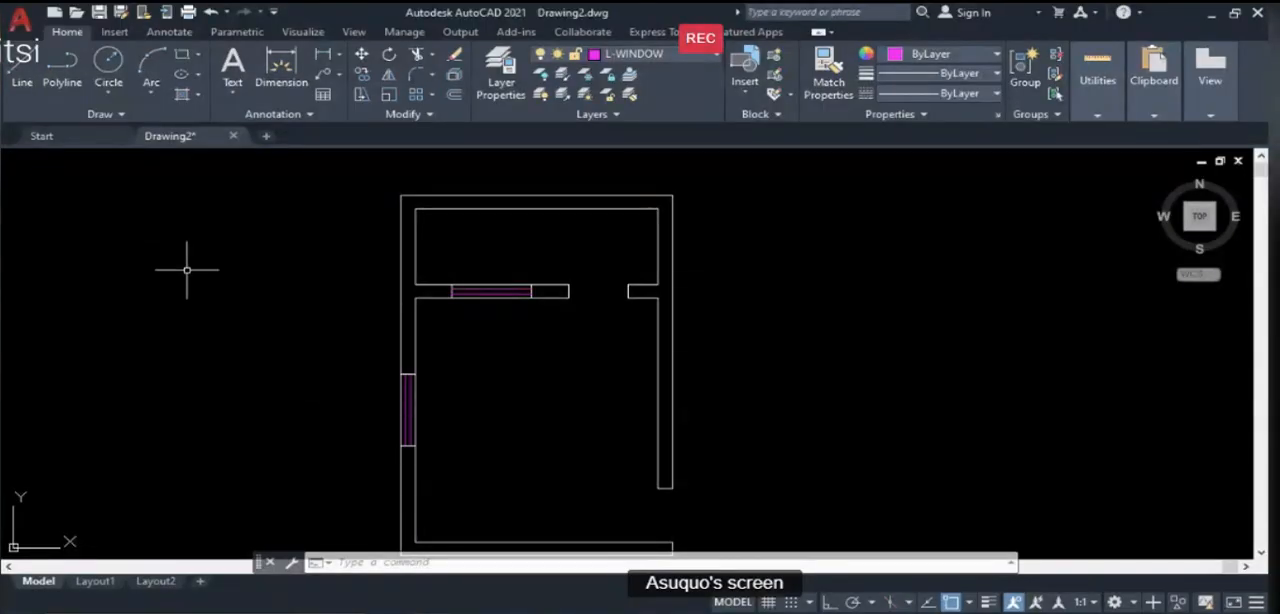
- Try a rectangle beside the plan's right wall with 200 entered for its opposite corner, and undo it
text(REC)
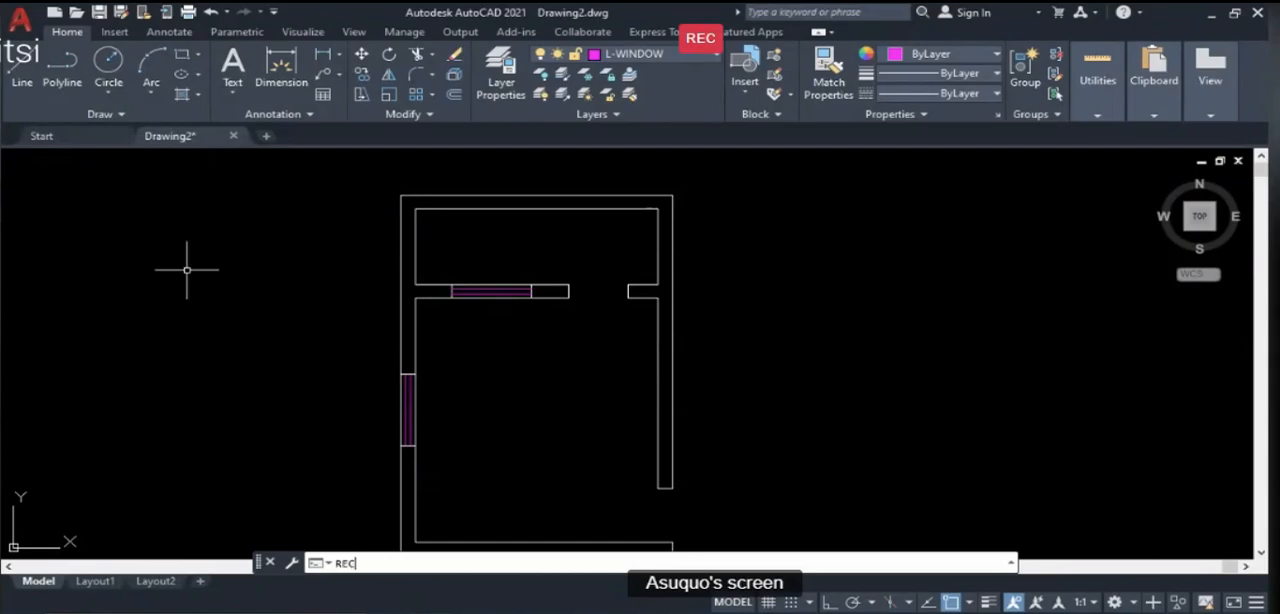
key(Return)
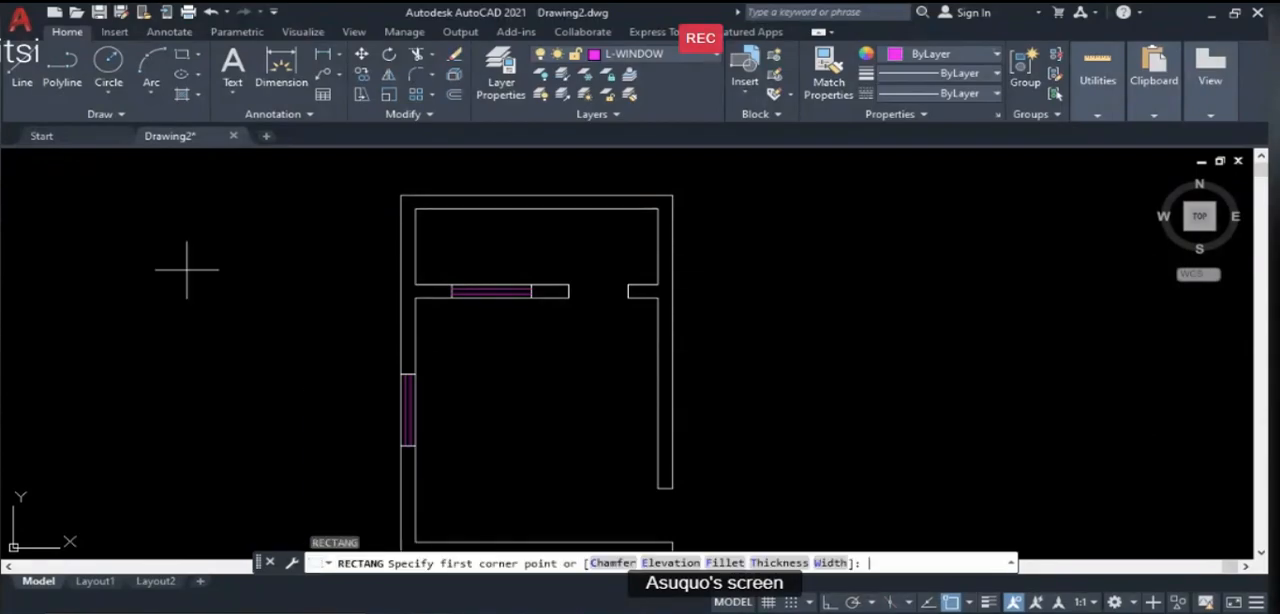
click(748, 260)
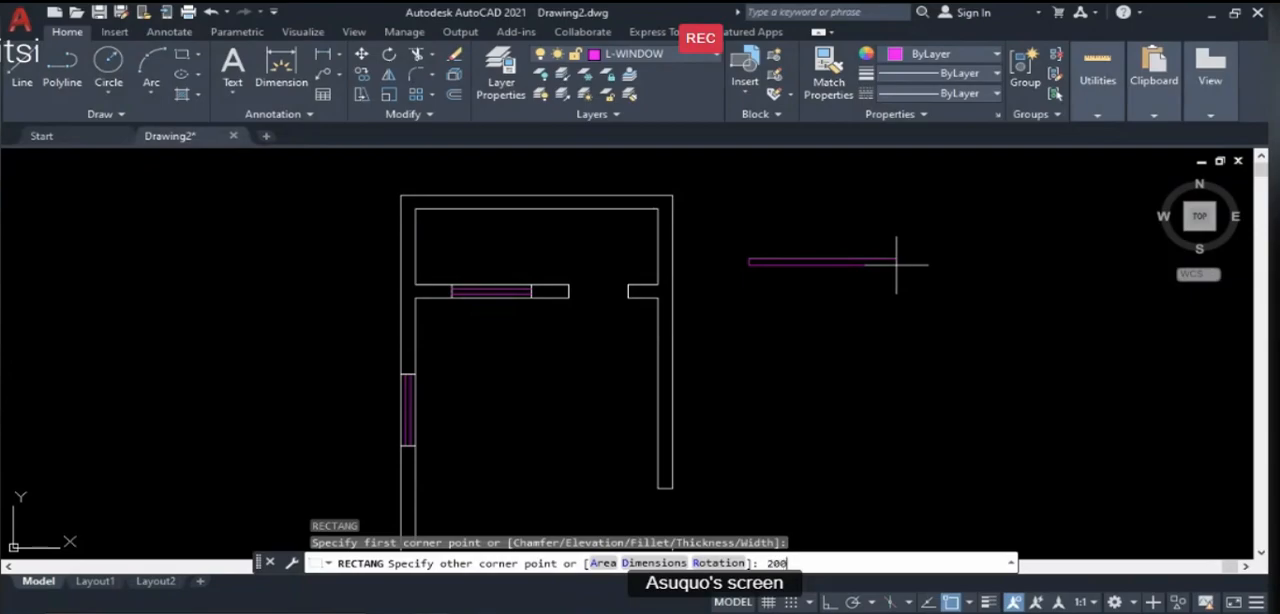
key(Return)
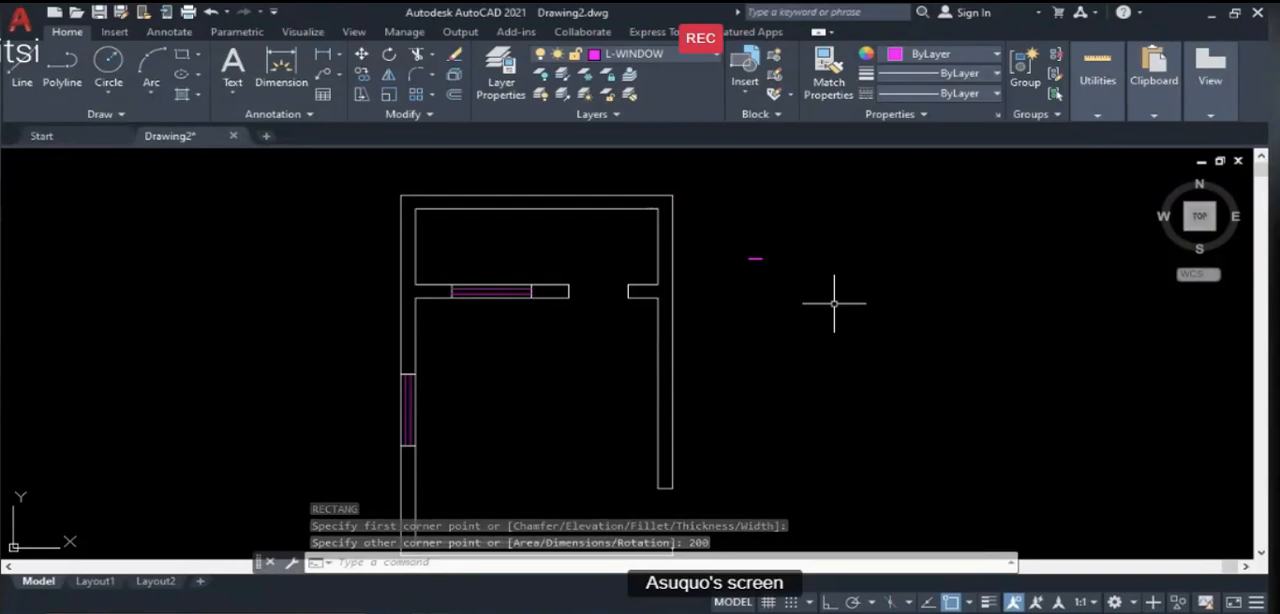
key(ctrl+z)
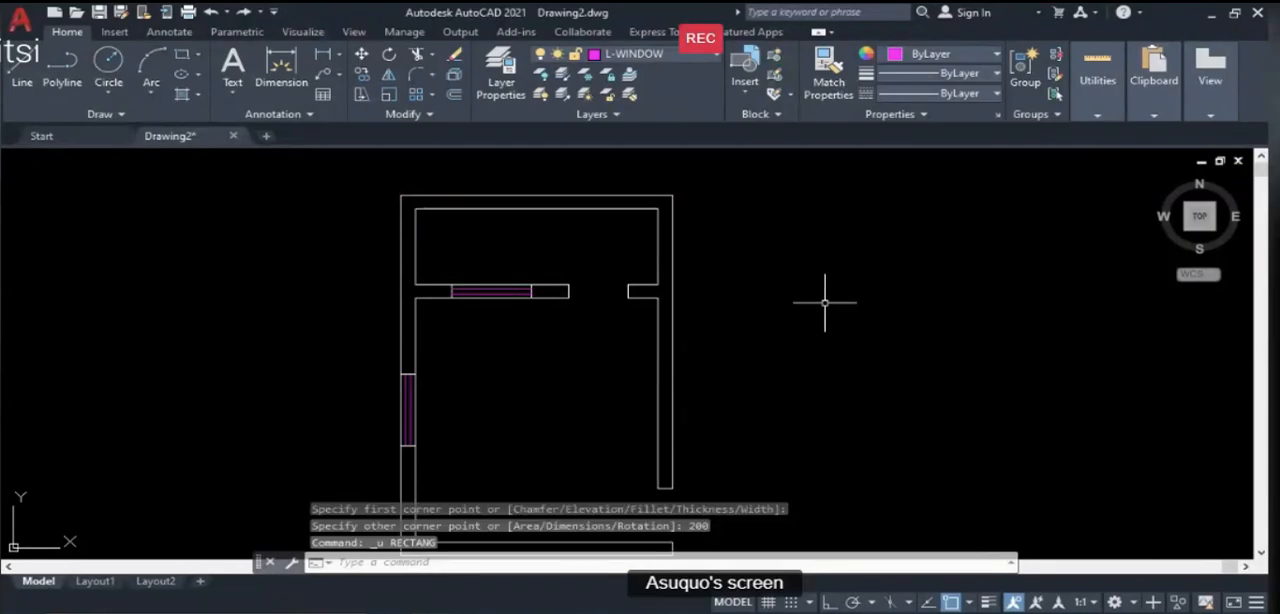
- Draw a rectangle beside the plan's right wall, entering 2000 for its opposite corner
text(REC)
key(Return)
click(763, 258)
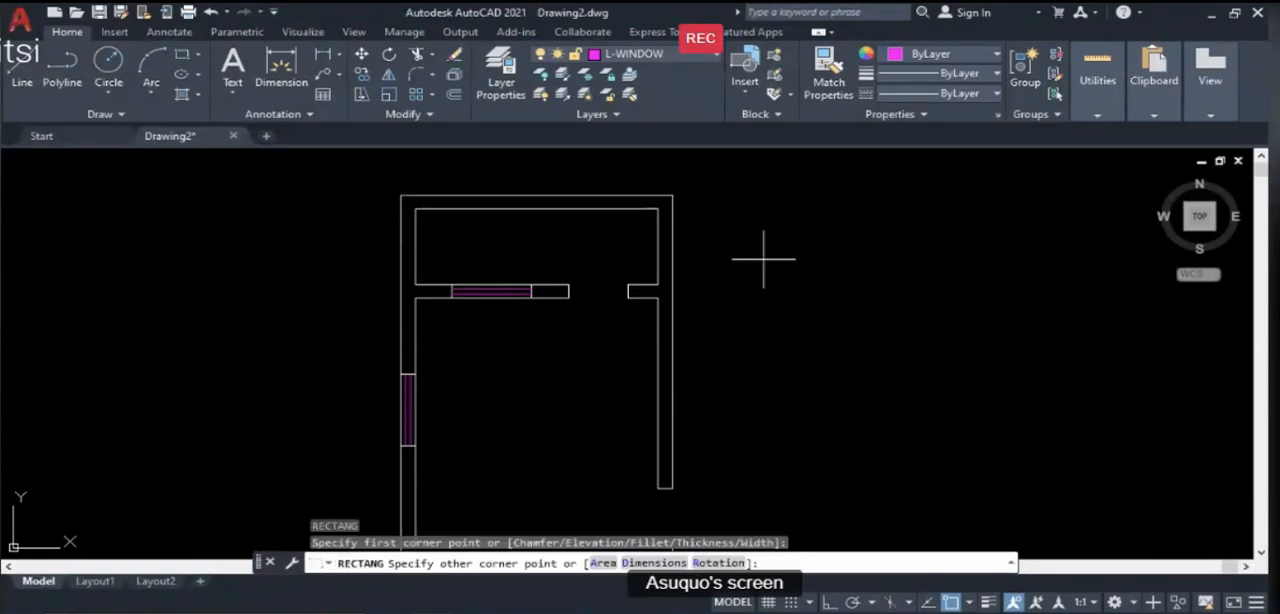
text(2000)
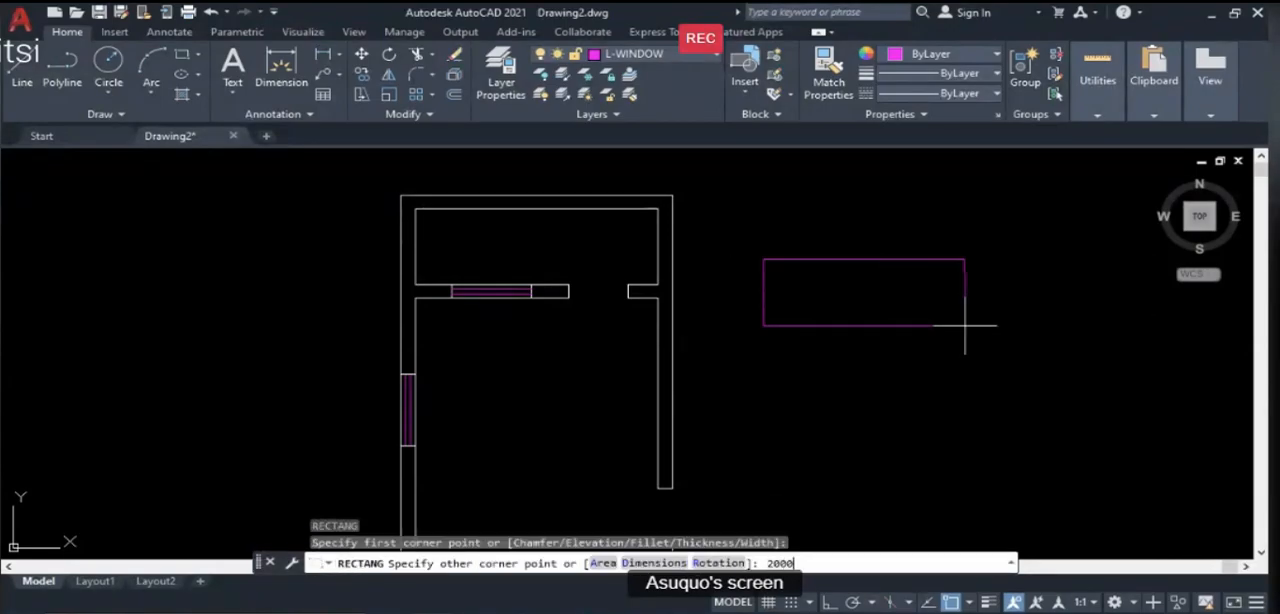
key(Return)
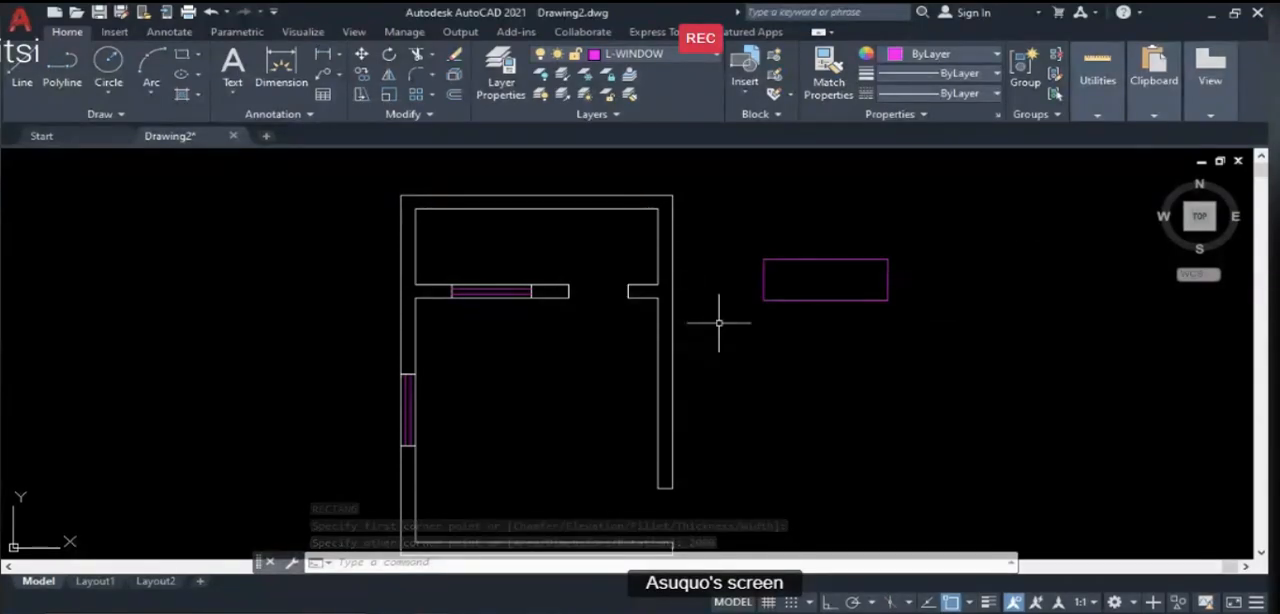
scroll(843, 313, down, 1)
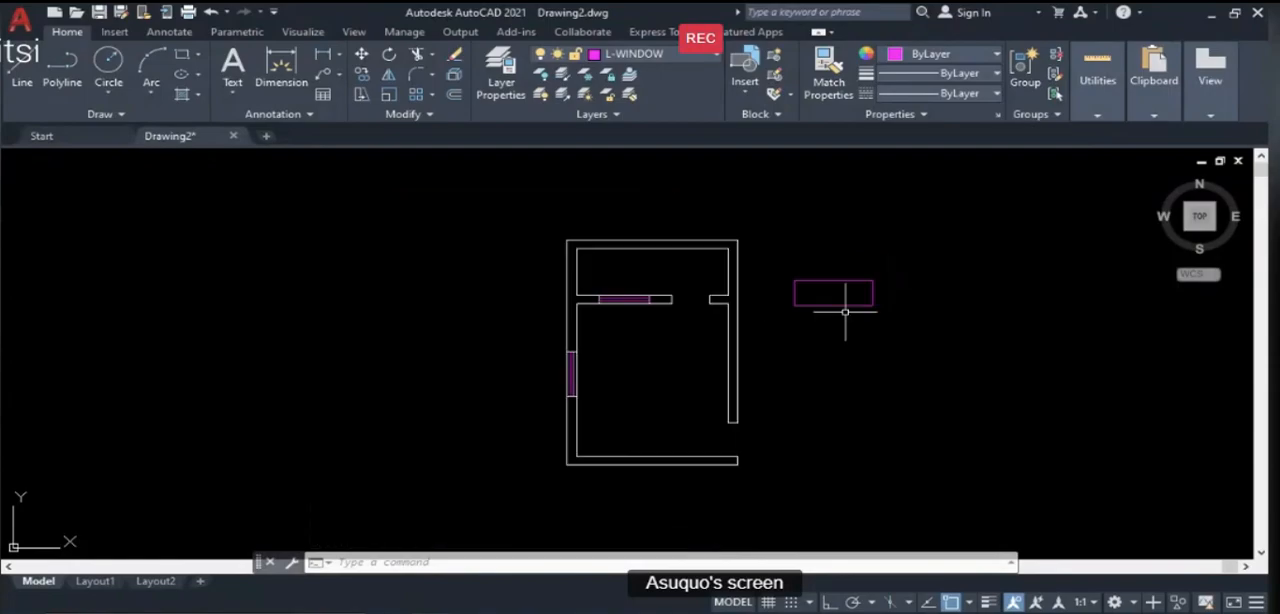
scroll(831, 306, up, 3)
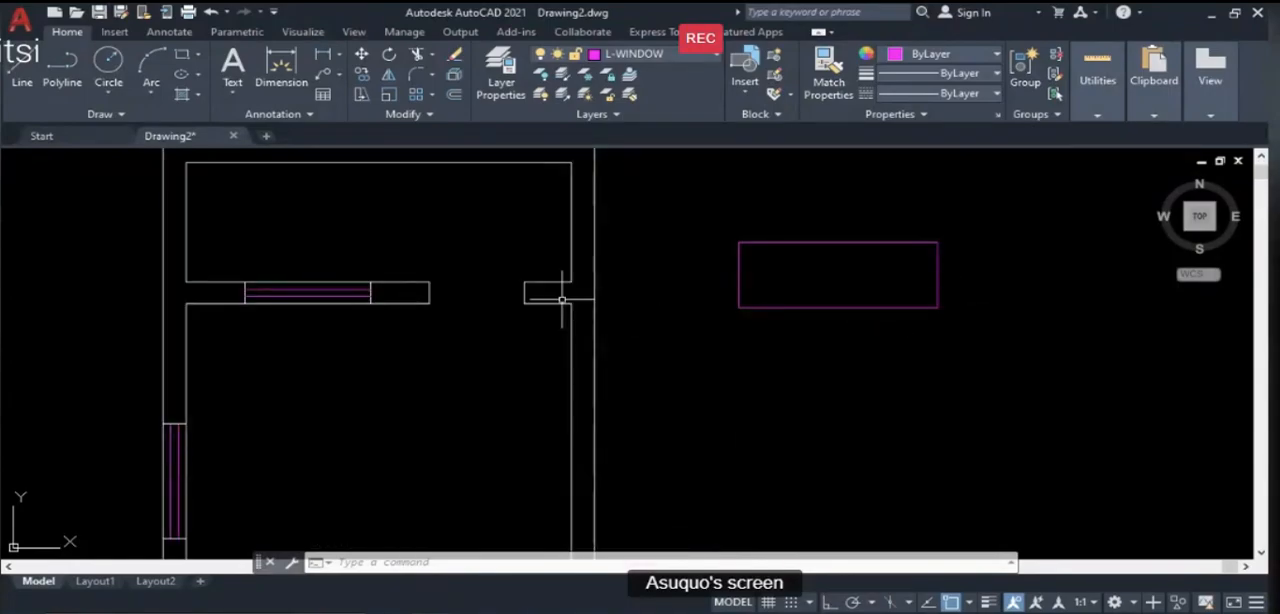
scroll(540, 296, down, 3)
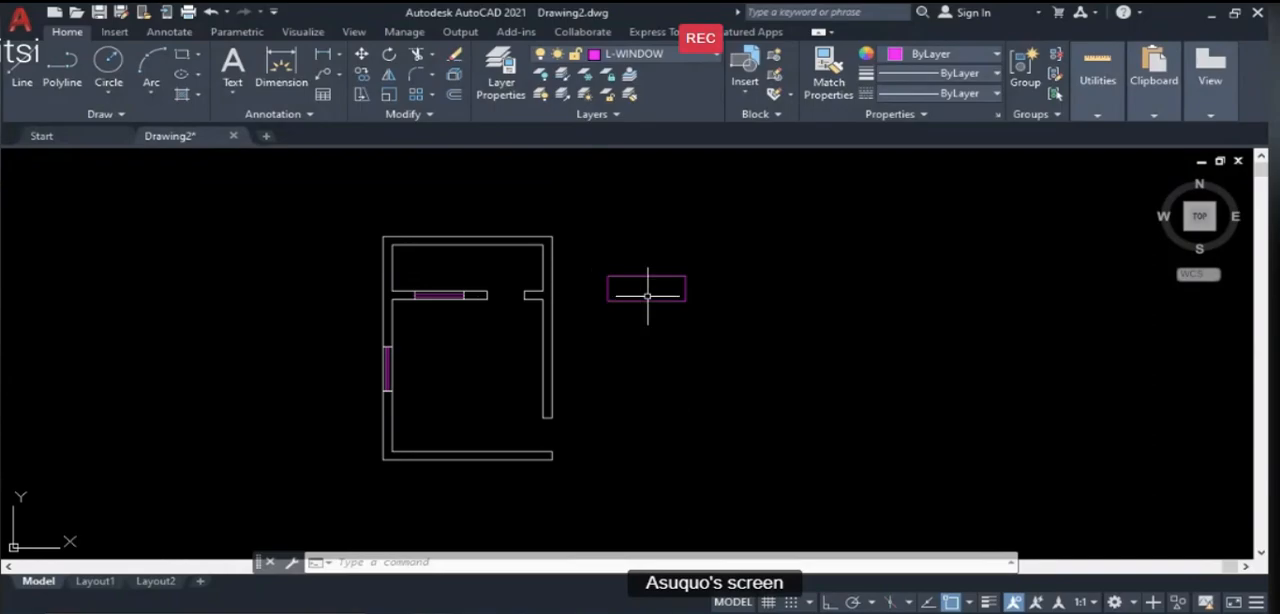
- Try to draw a second rectangle to the right of the first, entering 2000,1000 for its opposite corner
text(bEC)
key(Return)
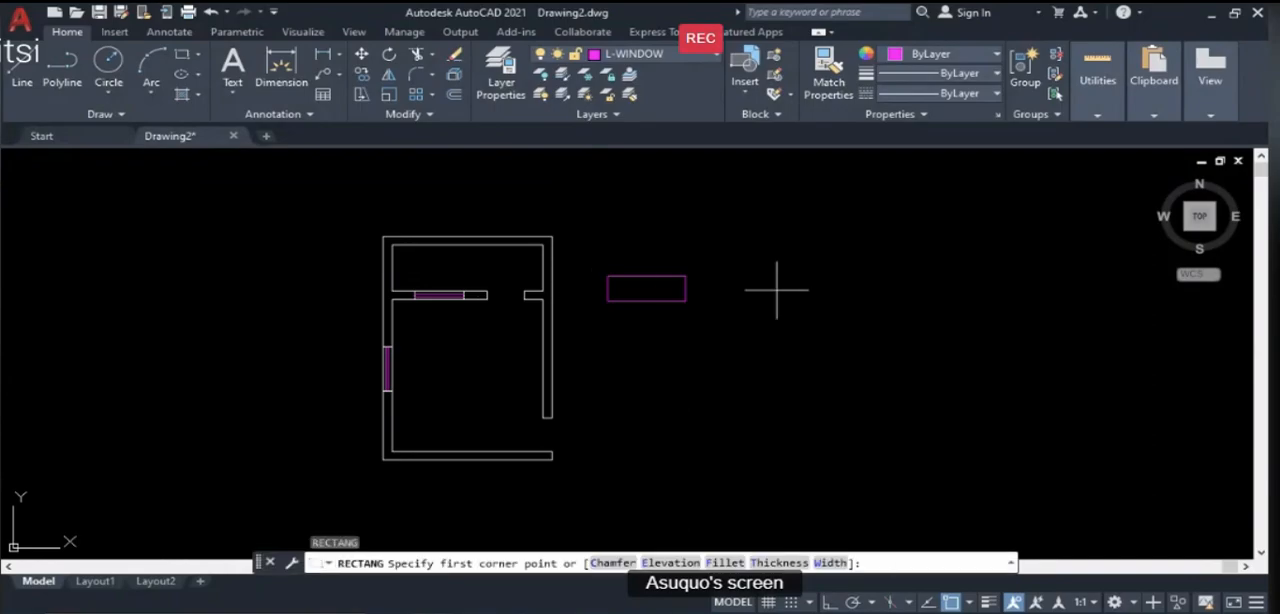
click(765, 282)
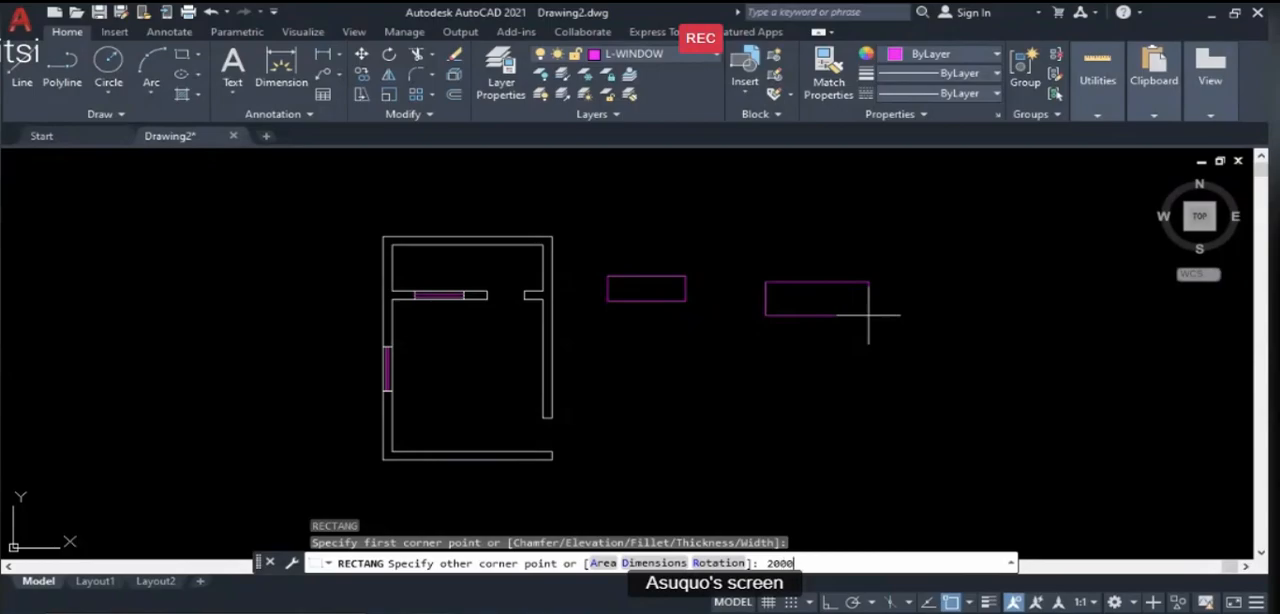
text(2000,1000)
key(Return)
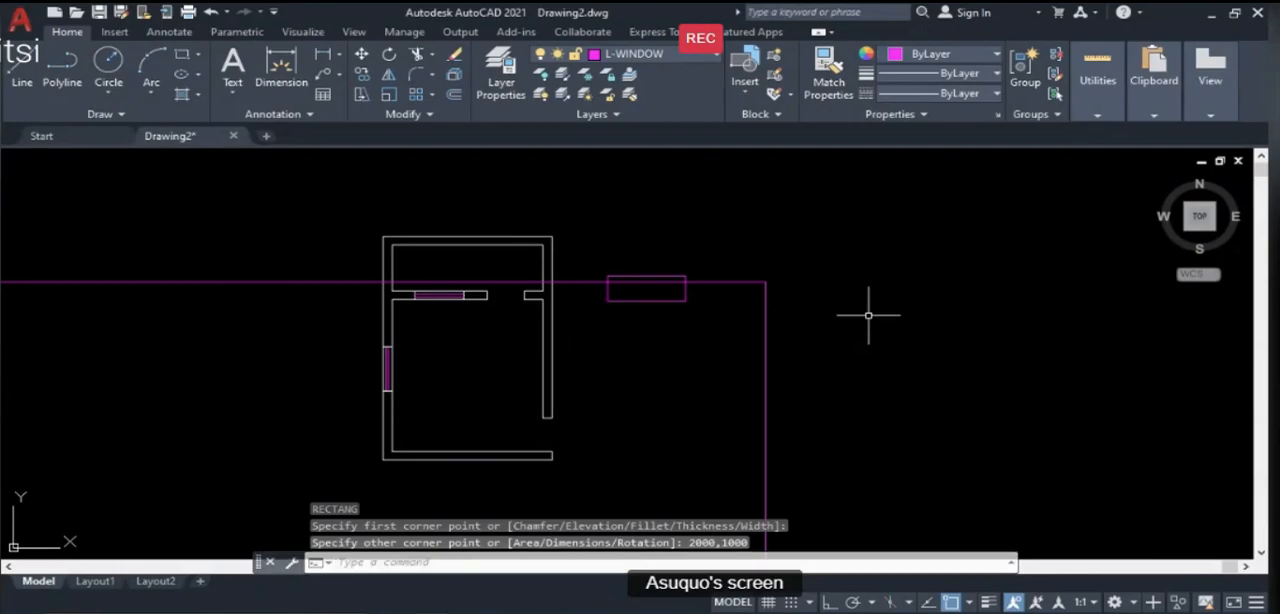
scroll(866, 310, down, 8)
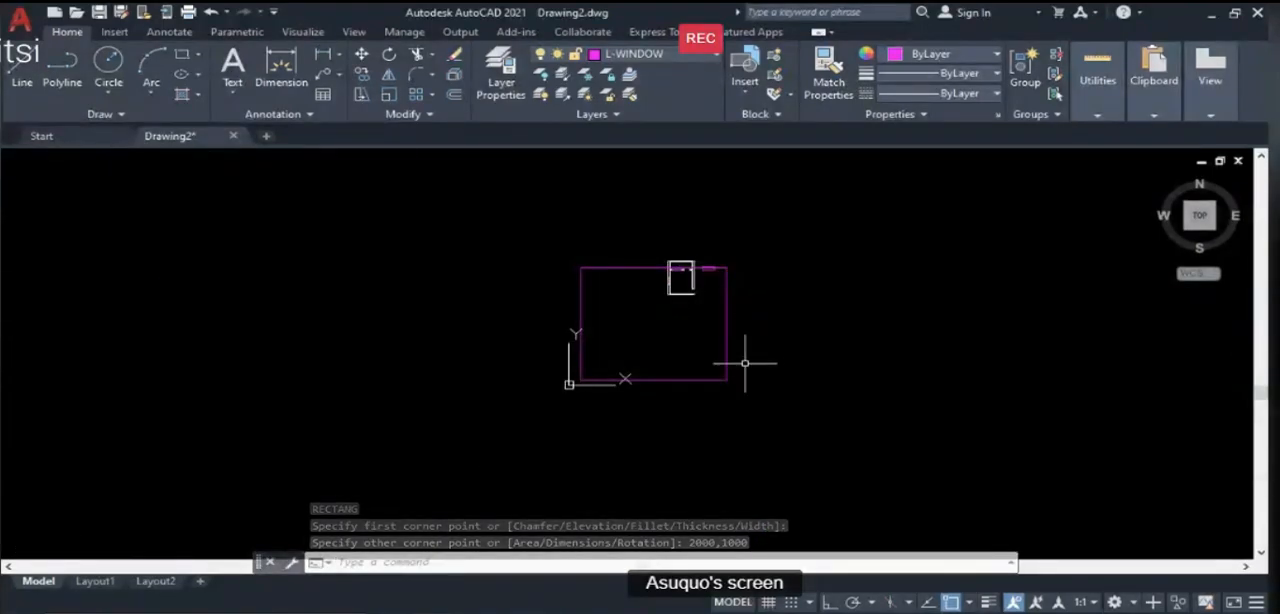
scroll(745, 363, up, 2)
scroll(743, 360, down, 2)
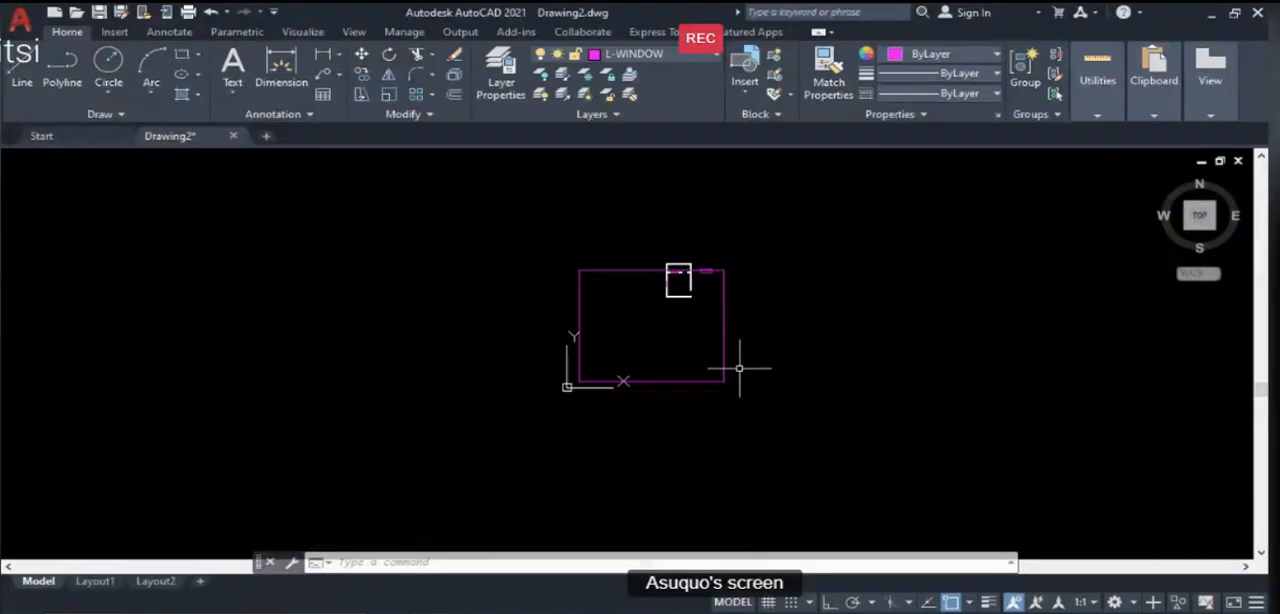
- Erase the large rectangle that crosses the floor plan
text(e)
key(Return)
click(767, 417)
click(686, 366)
scroll(730, 278, up, 7)
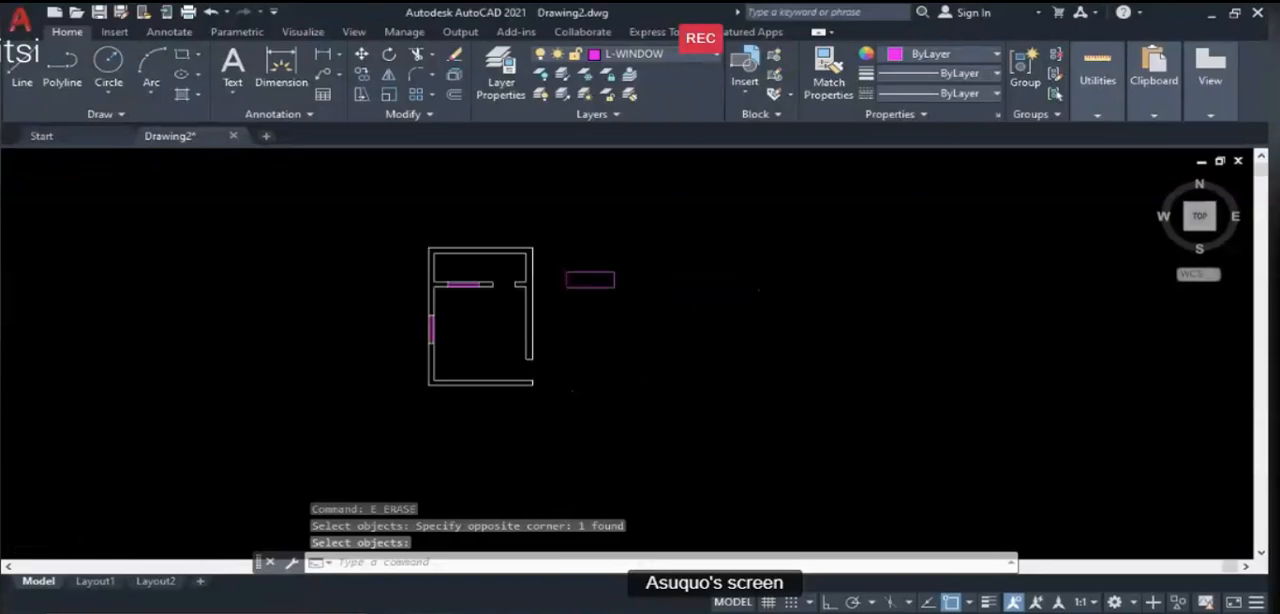
- Start another rectangle to the right of the small one by placing its first corner
text(R)
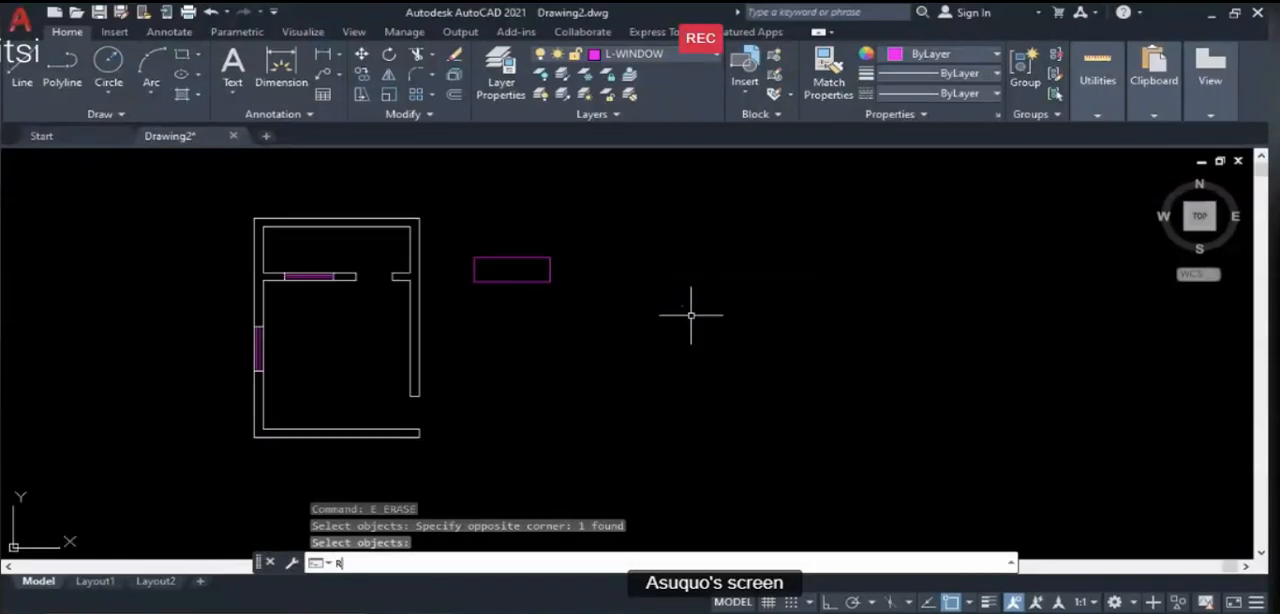
text(EC)
key(Return)
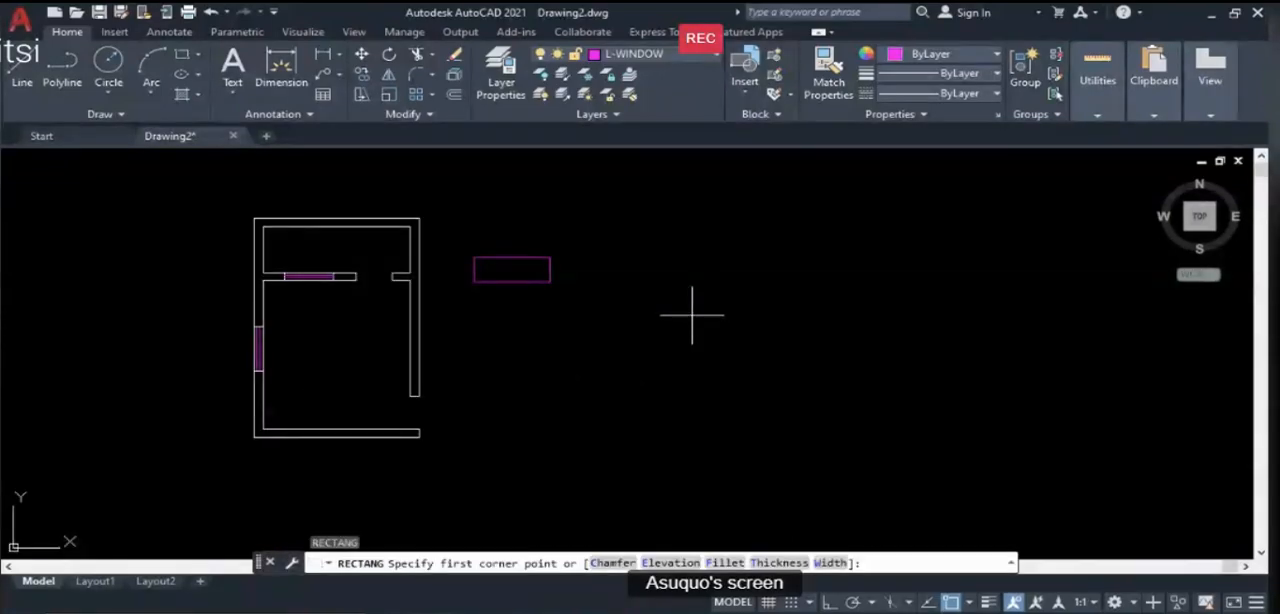
click(635, 293)
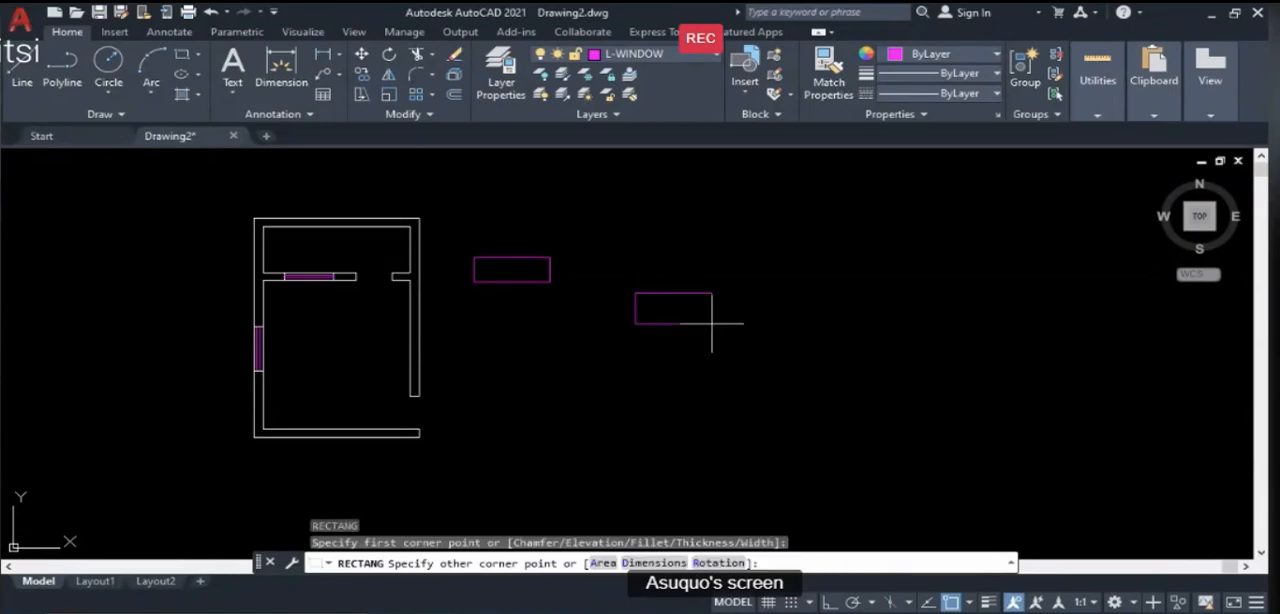
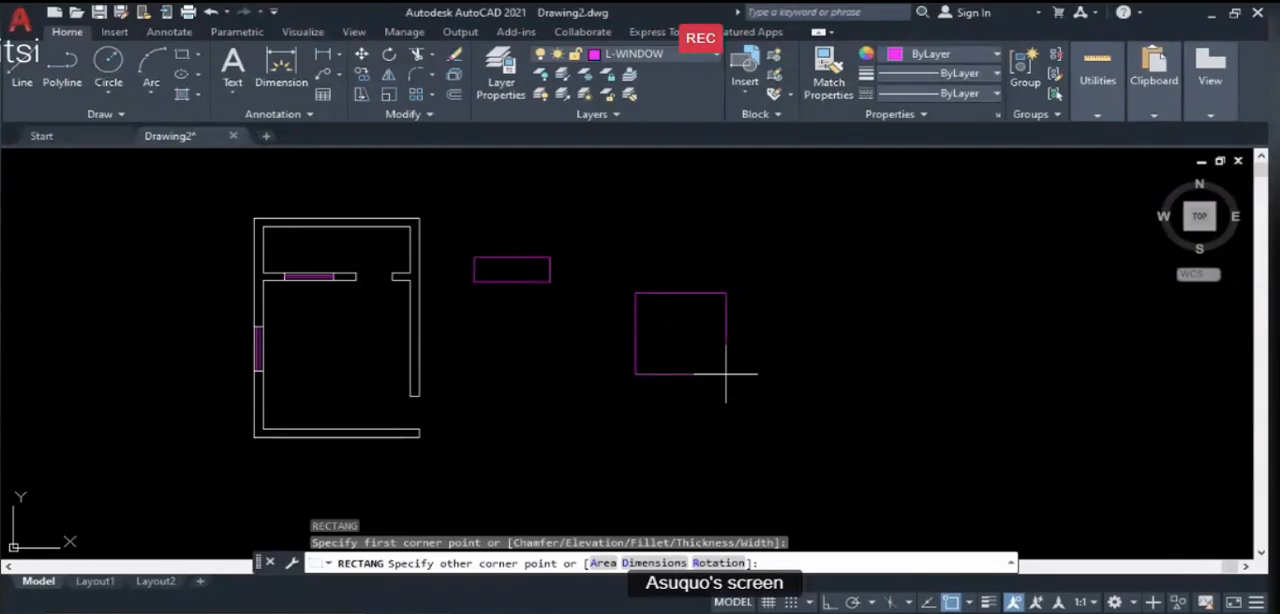
- Abandon the pending rectangle and try to draw a new one, entering 2000,1000 for both its first and opposite corners
key(Escape)
text(REC)
key(Return)
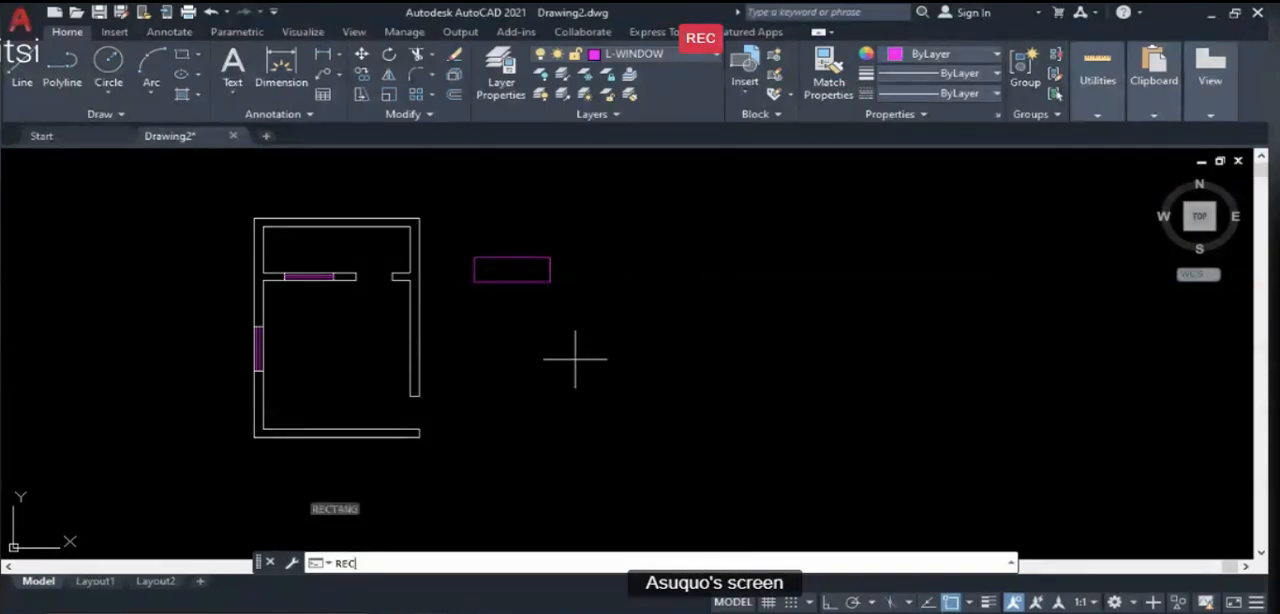
text(200)
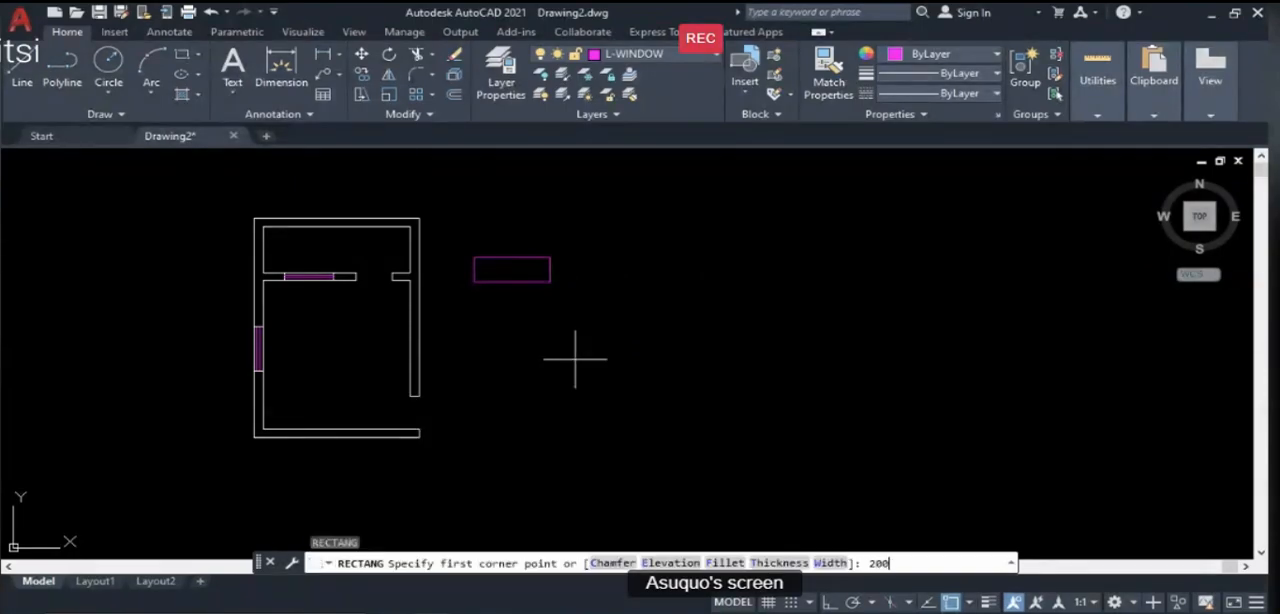
text(0,1000)
key(Return)
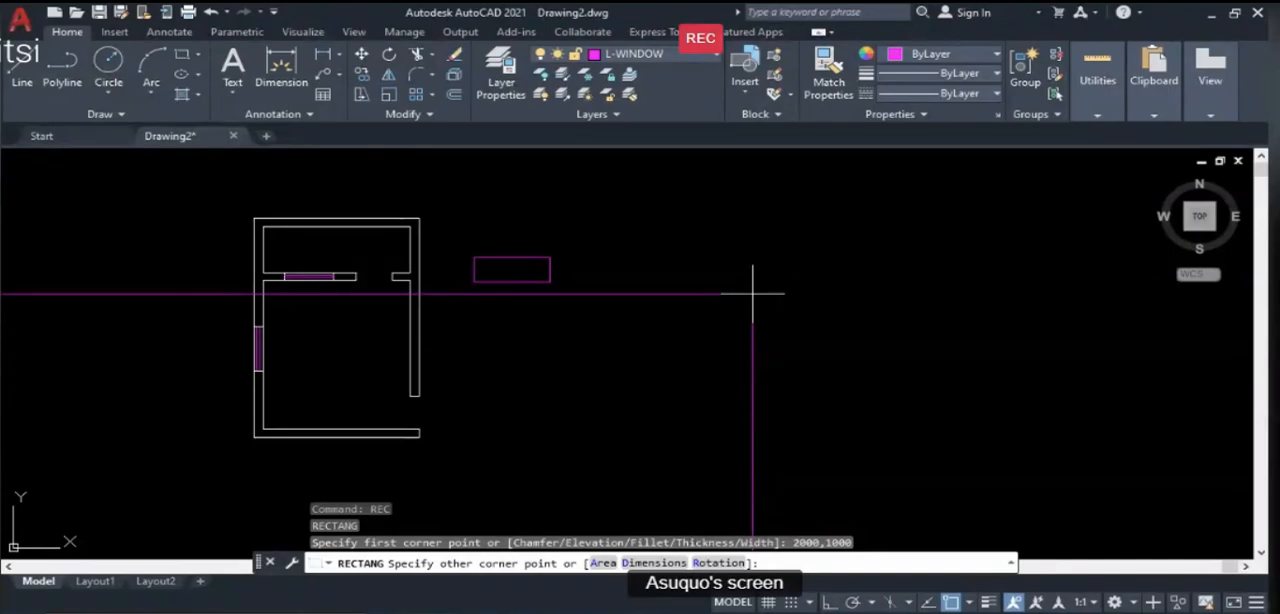
scroll(823, 230, down, 6)
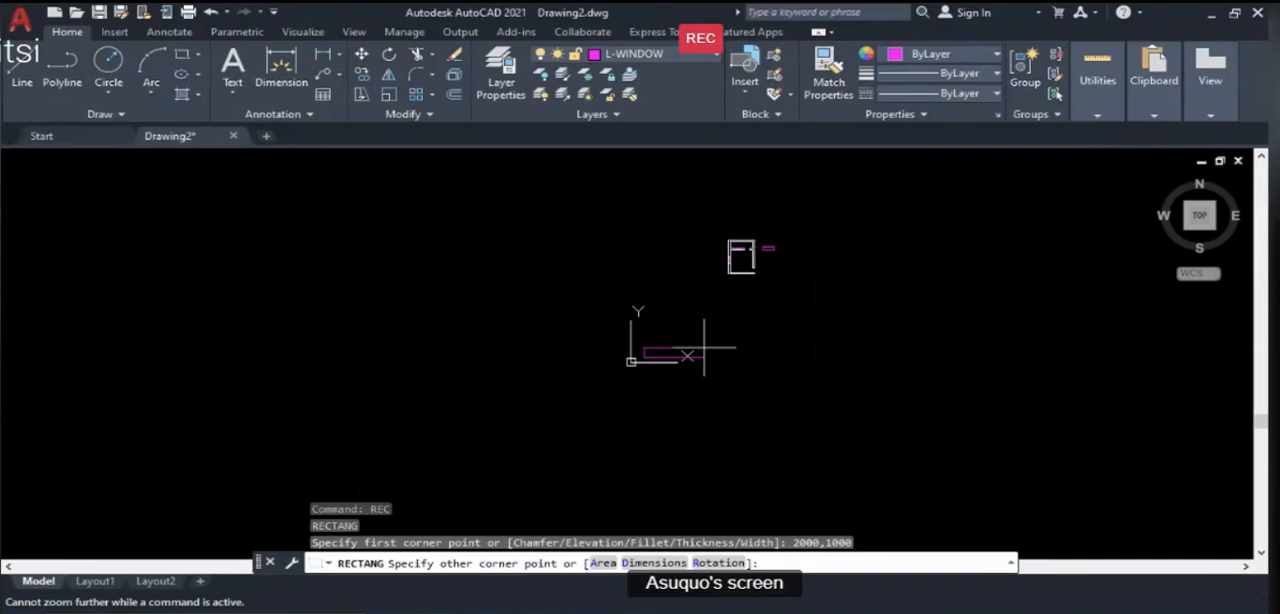
scroll(670, 355, up, 5)
scroll(669, 357, up, 2)
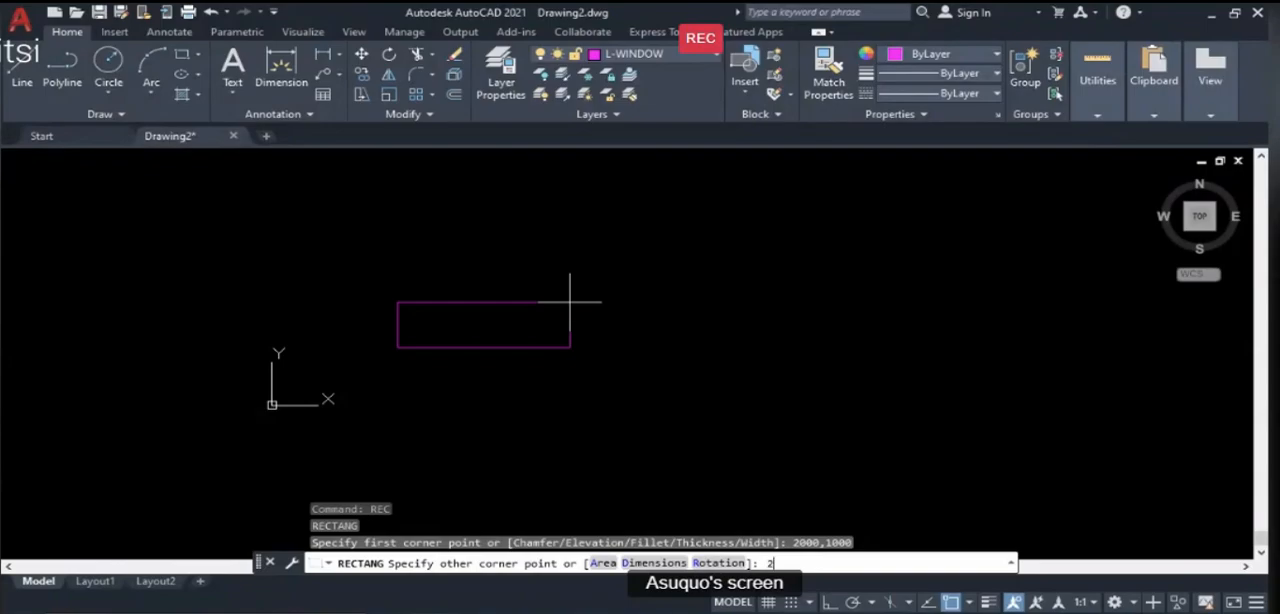
text(00)
text(,1000)
key(Return)
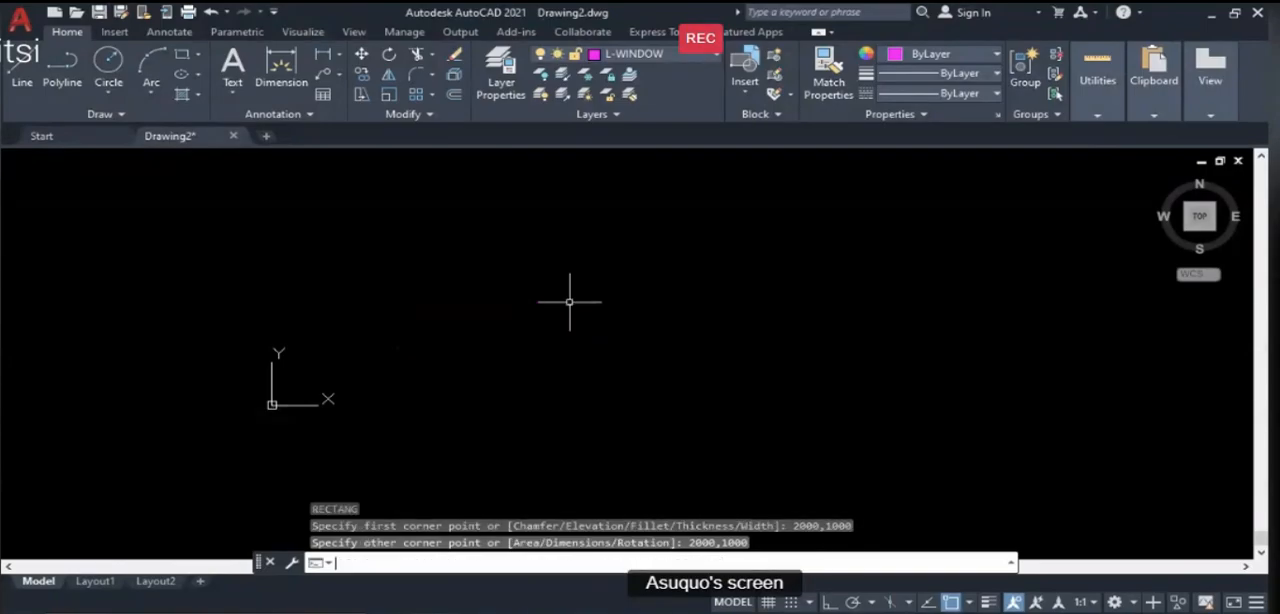
- Erase the rectangle entered with identical 2000,1000 corners near the drawing origin
scroll(564, 337, down, 6)
scroll(553, 336, up, 6)
scroll(397, 363, up, 5)
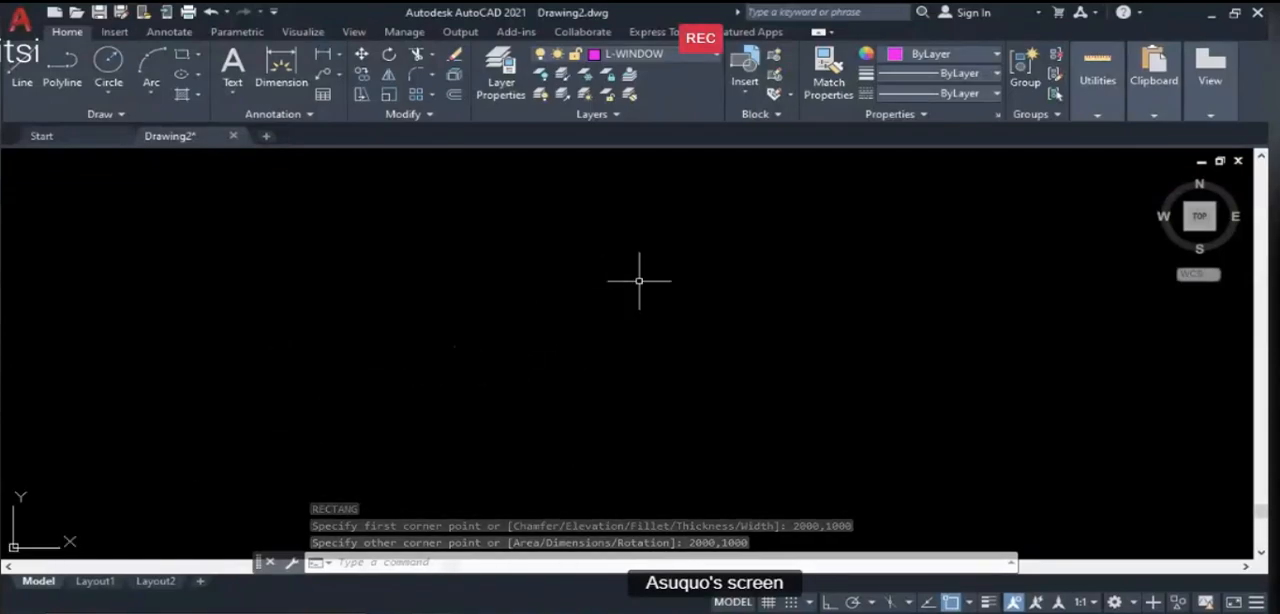
text(e)
key(Return)
click(603, 266)
click(549, 226)
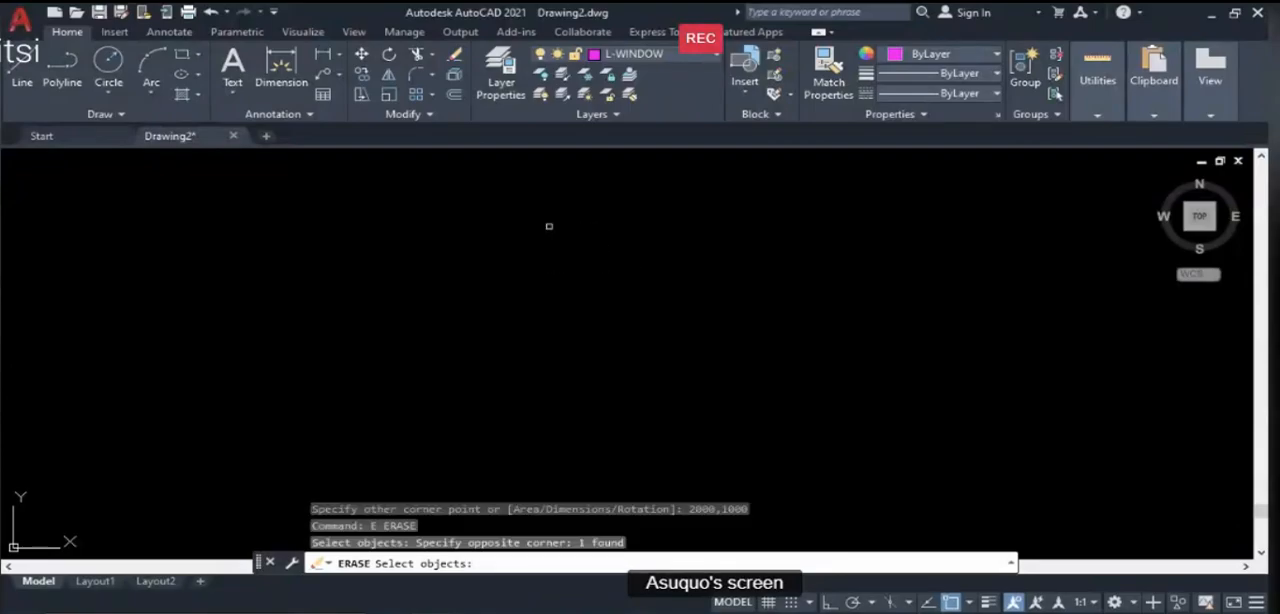
key(Return)
- Erase the magenta practice rectangle beside the floor plan's right wall
scroll(497, 380, down, 8)
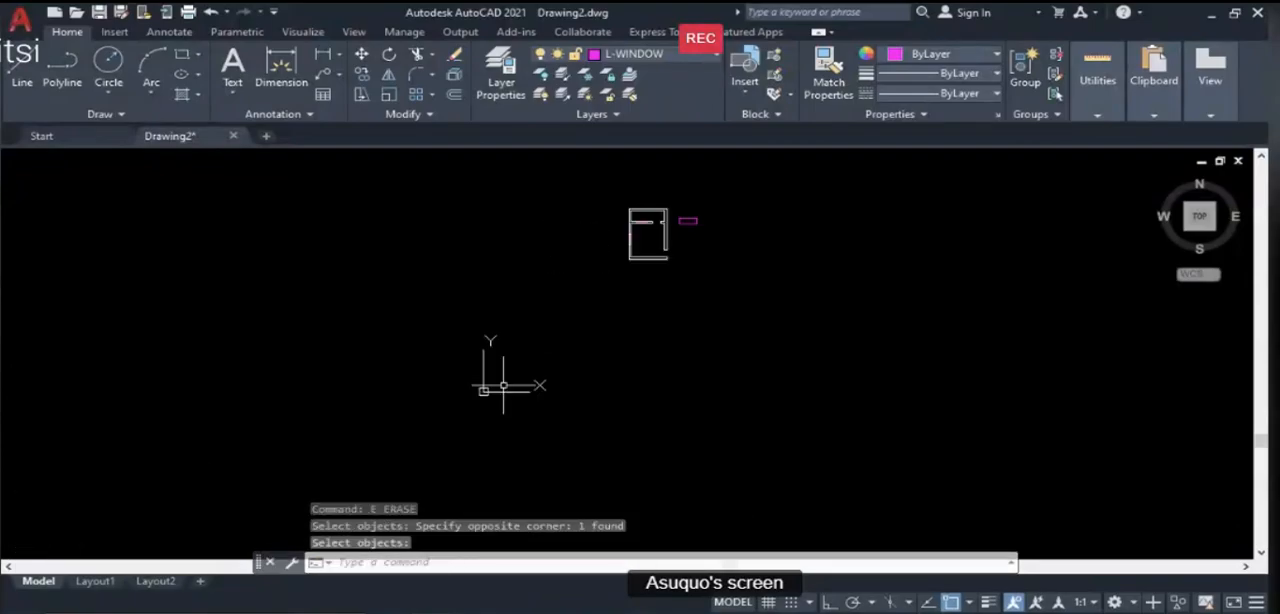
scroll(725, 207, up, 6)
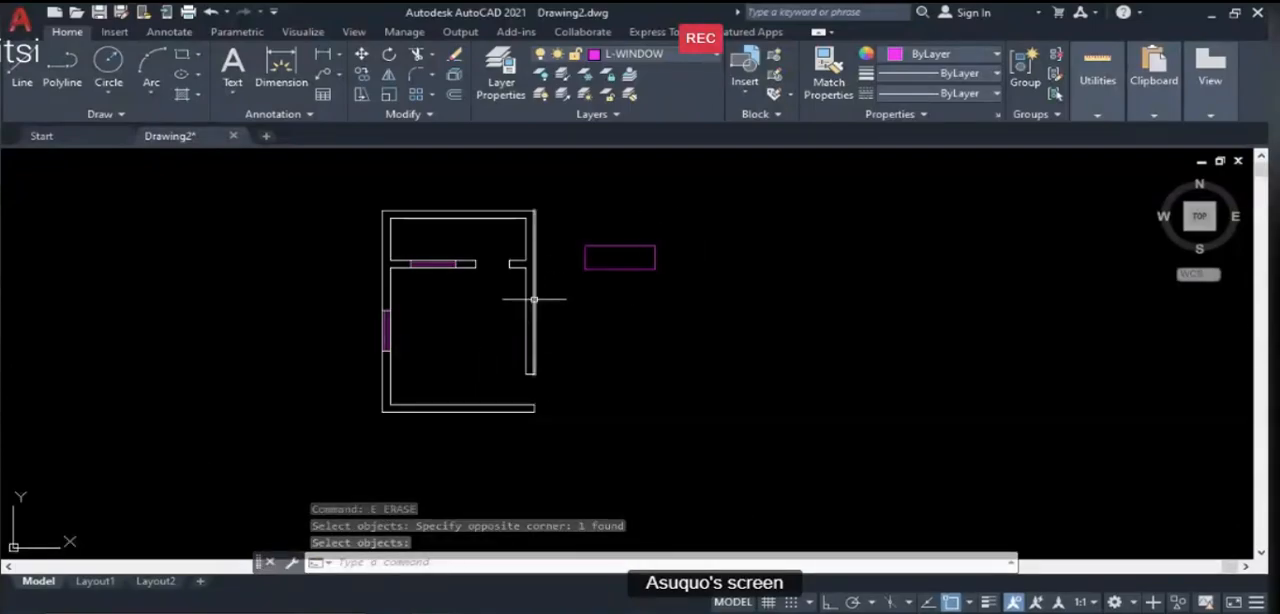
key(Return)
click(714, 300)
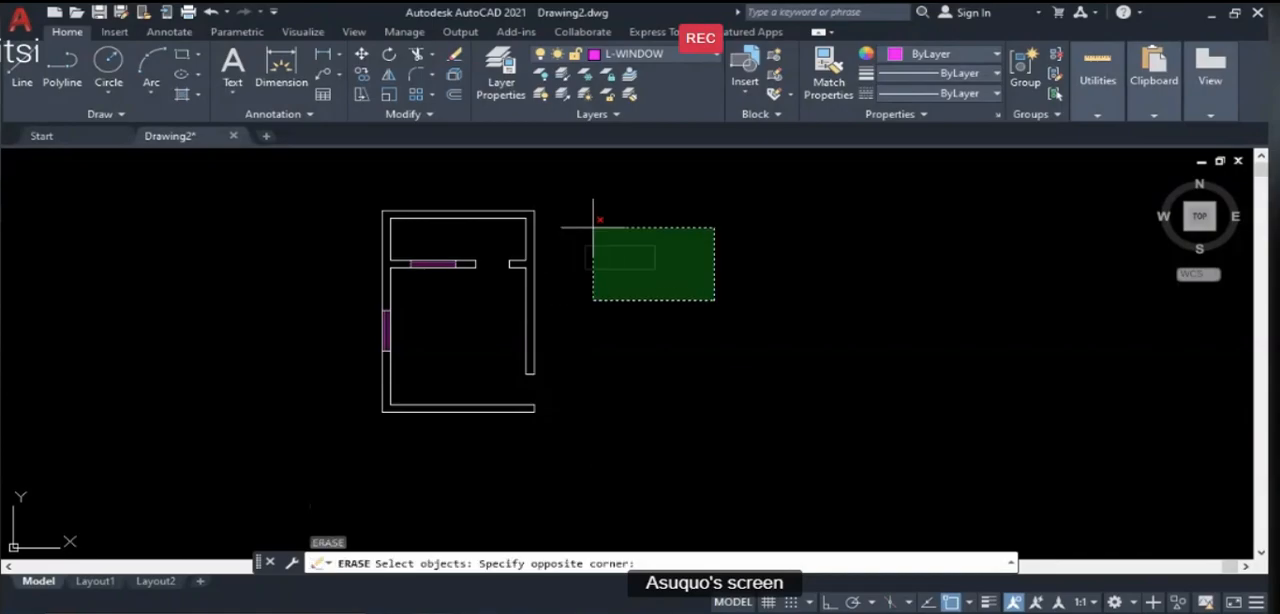
click(593, 228)
key(Return)
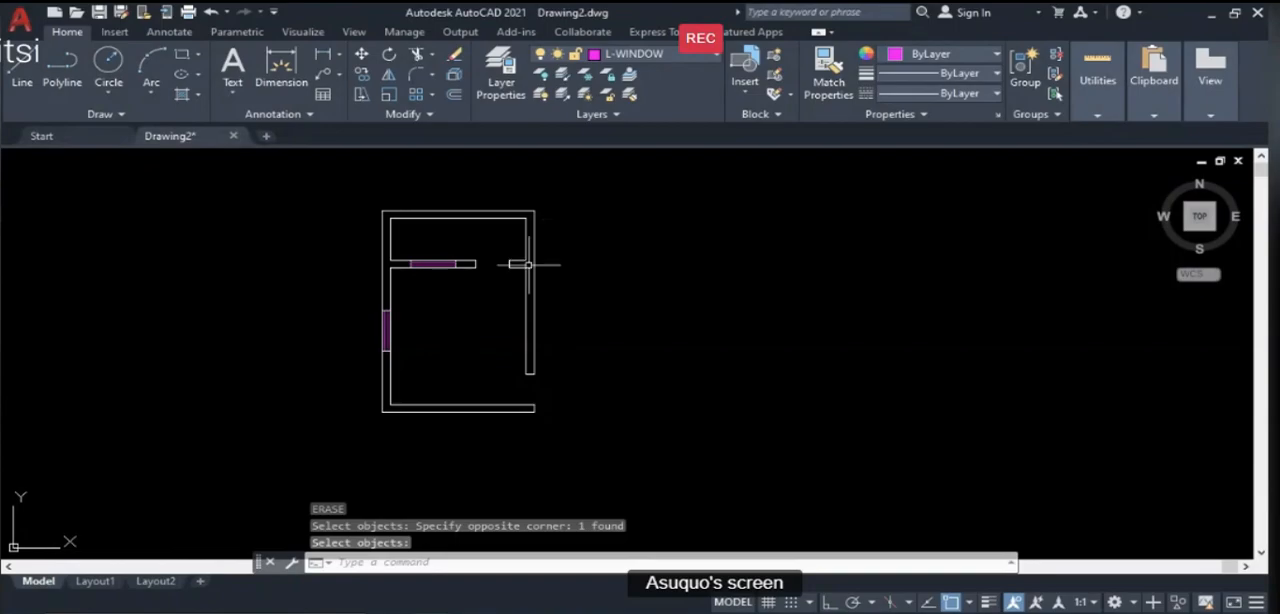
- Review the common drawing tools list and the Room 3 plan on the PowerPoint lesson slide, and return to the AutoCAD drawing
scroll(378, 242, up, 2)
scroll(433, 274, down, 2)
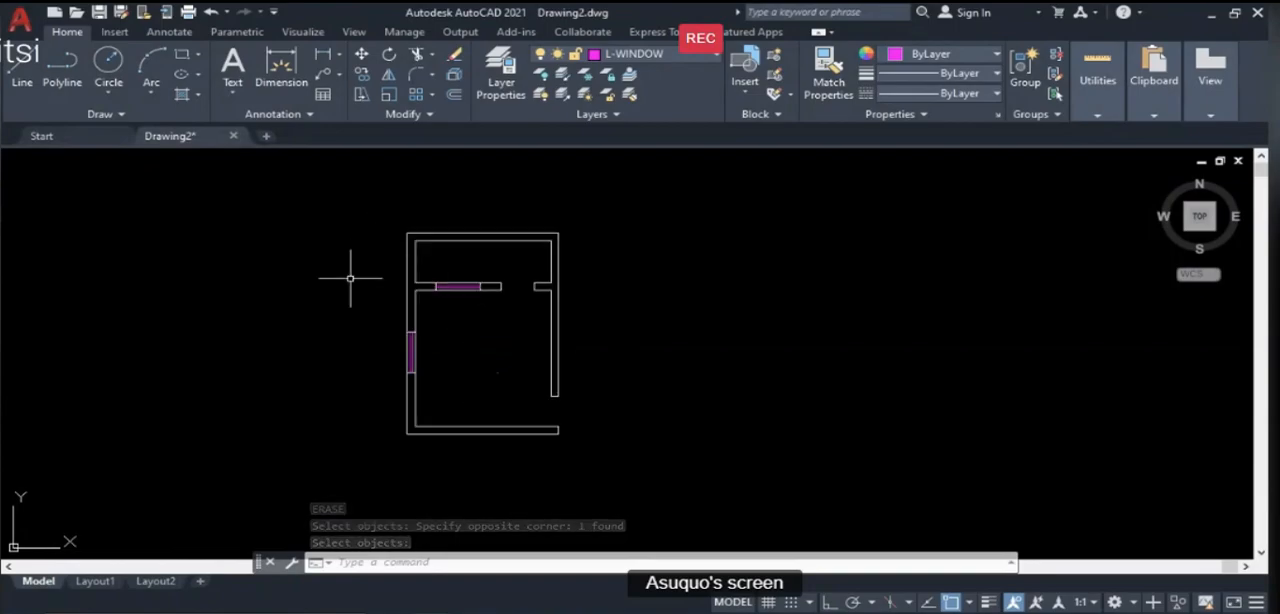
scroll(502, 332, up, 1)
scroll(503, 325, down, 2)
scroll(508, 310, up, 2)
scroll(511, 312, up, 2)
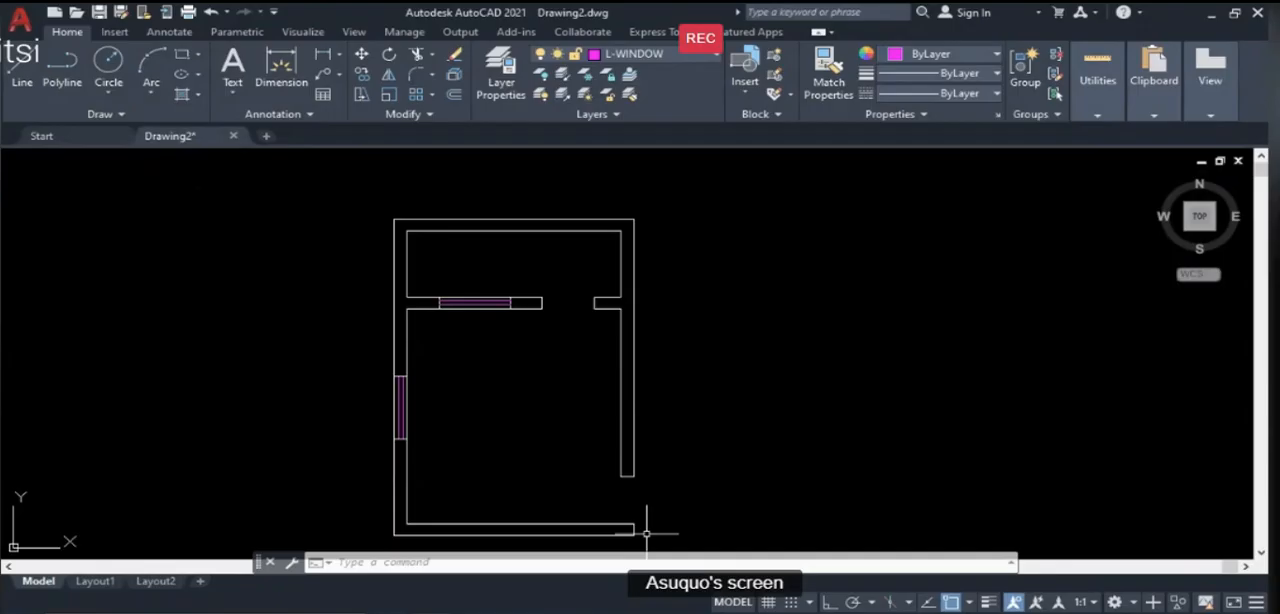
key(alt+Tab)
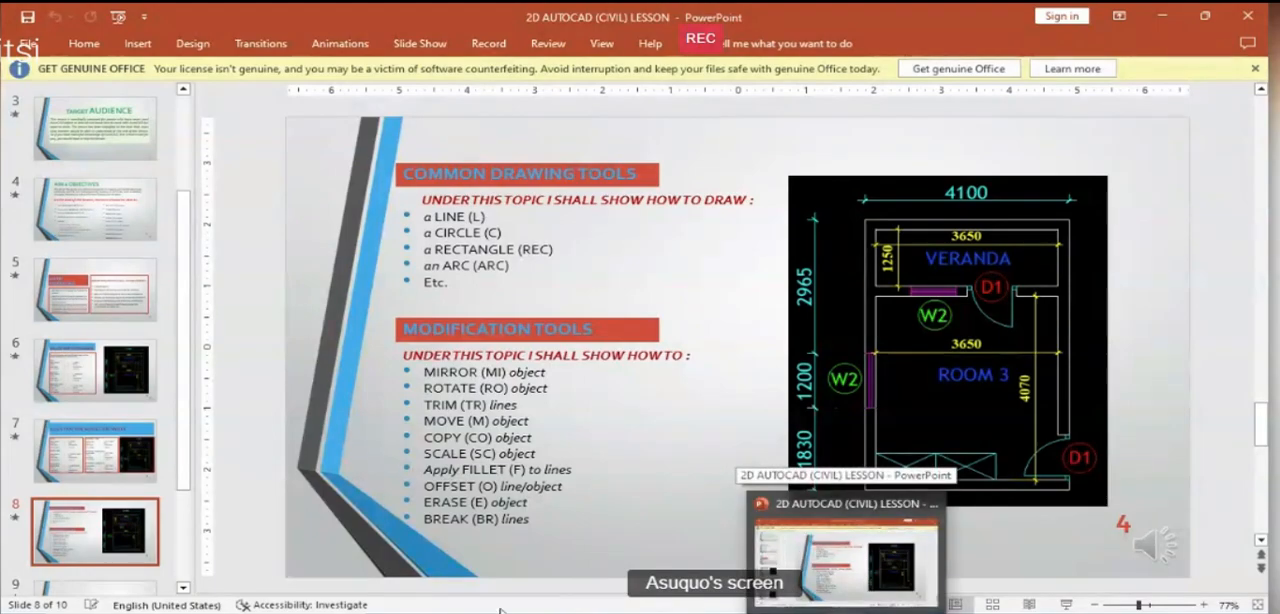
key(alt+Tab)
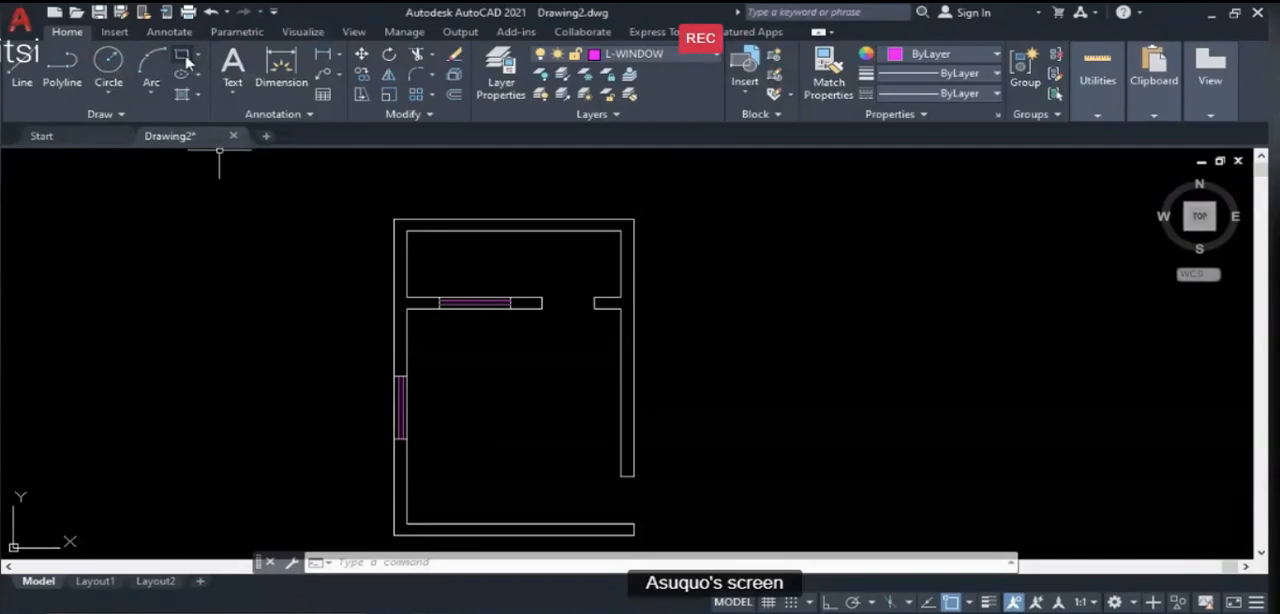
- Draw a tiny freehand rectangle just outside the floor plan's right wall by picking two opposite corners
text(REC)
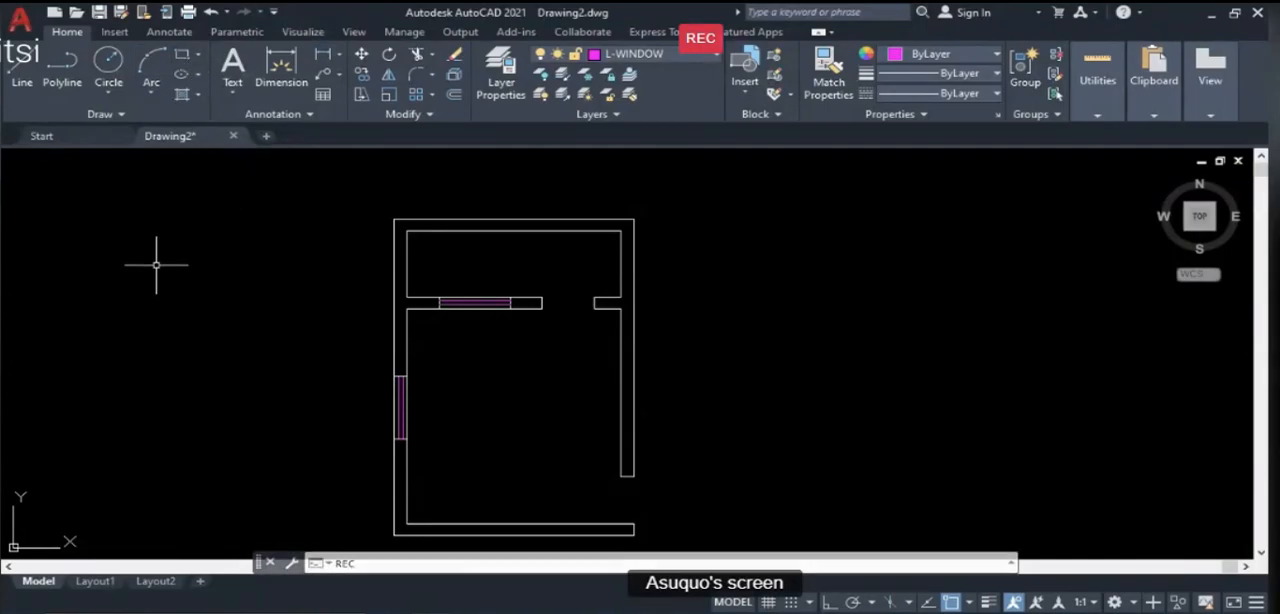
key(Return)
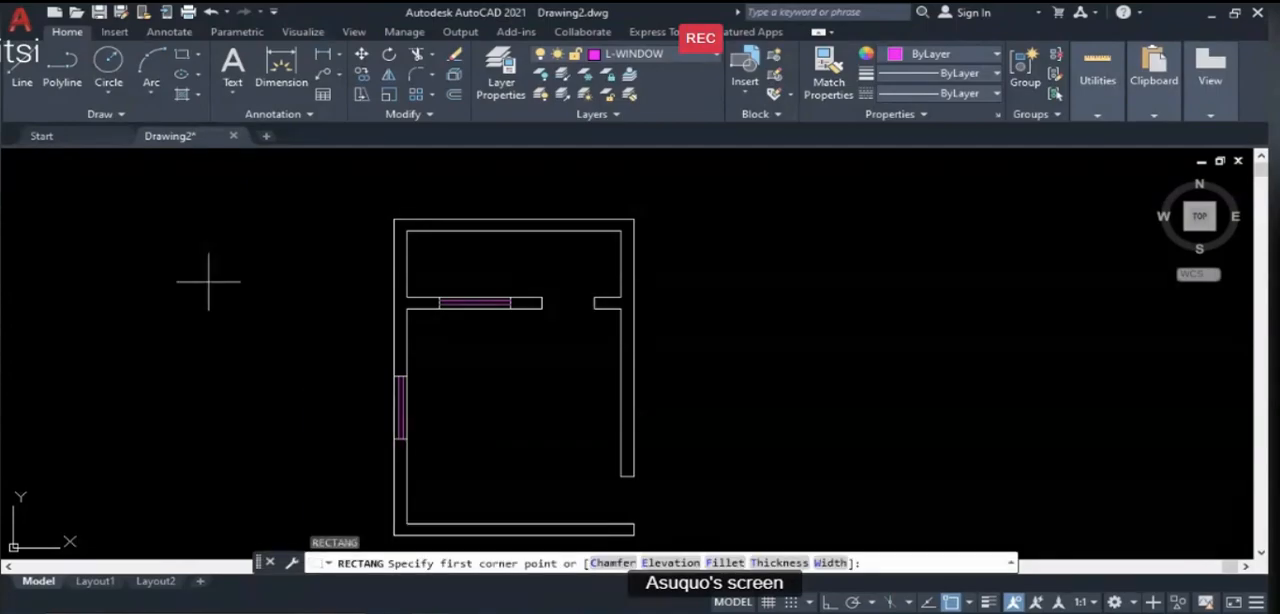
scroll(665, 332, up, 5)
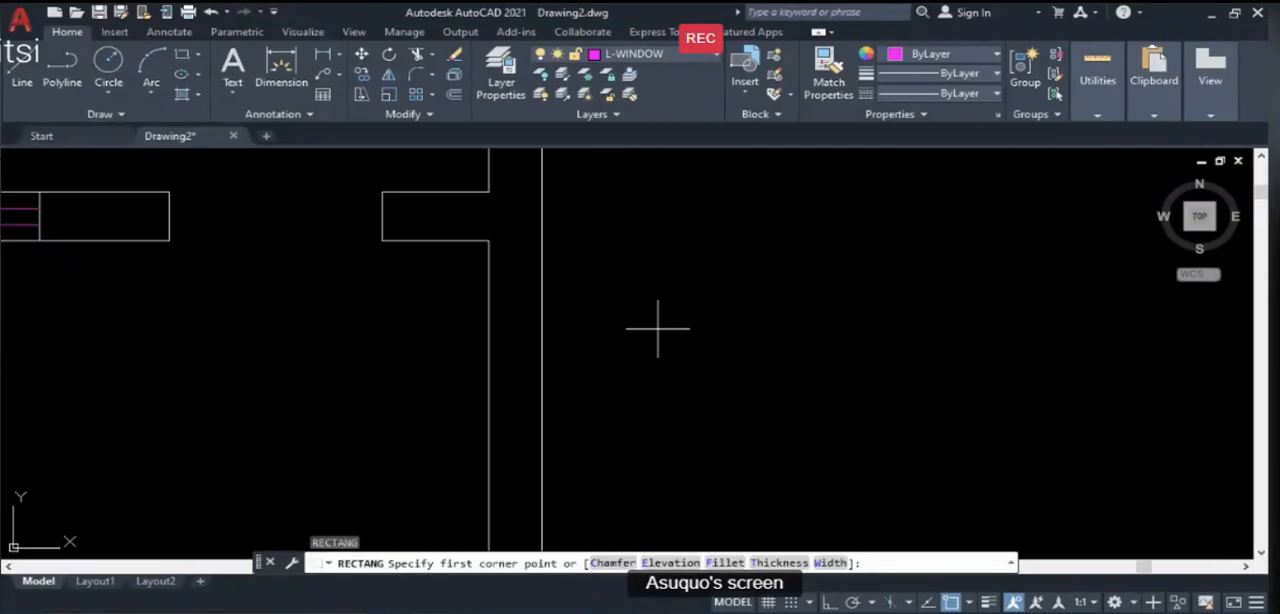
click(625, 294)
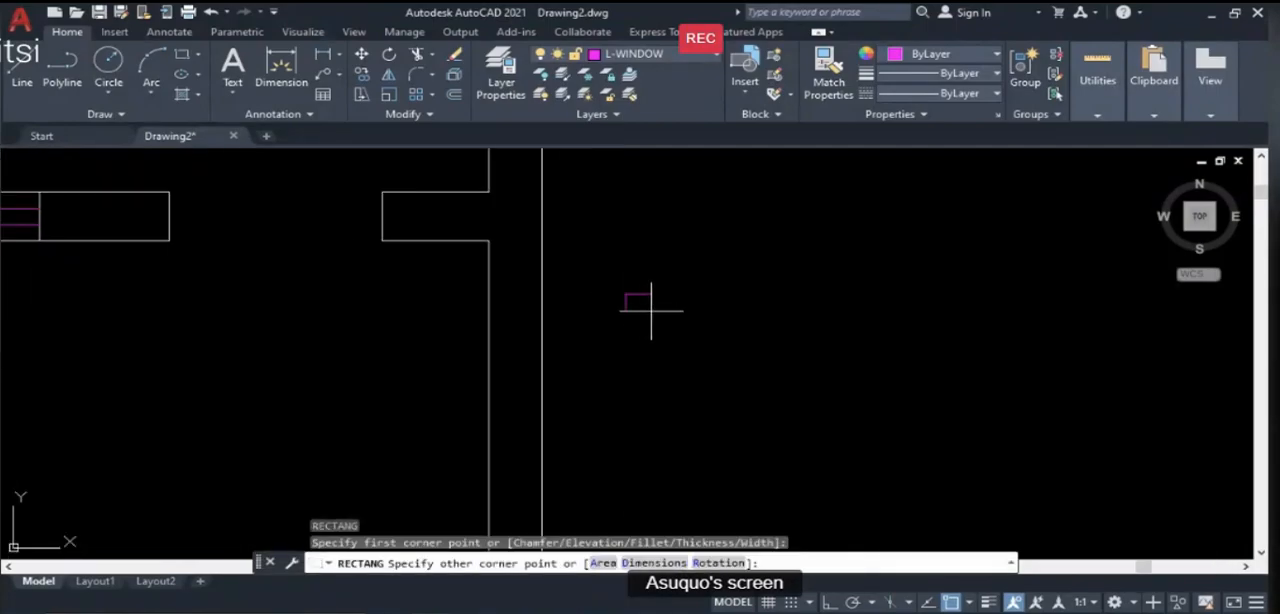
scroll(640, 294, up, 5)
scroll(620, 290, down, 5)
scroll(620, 290, up, 2)
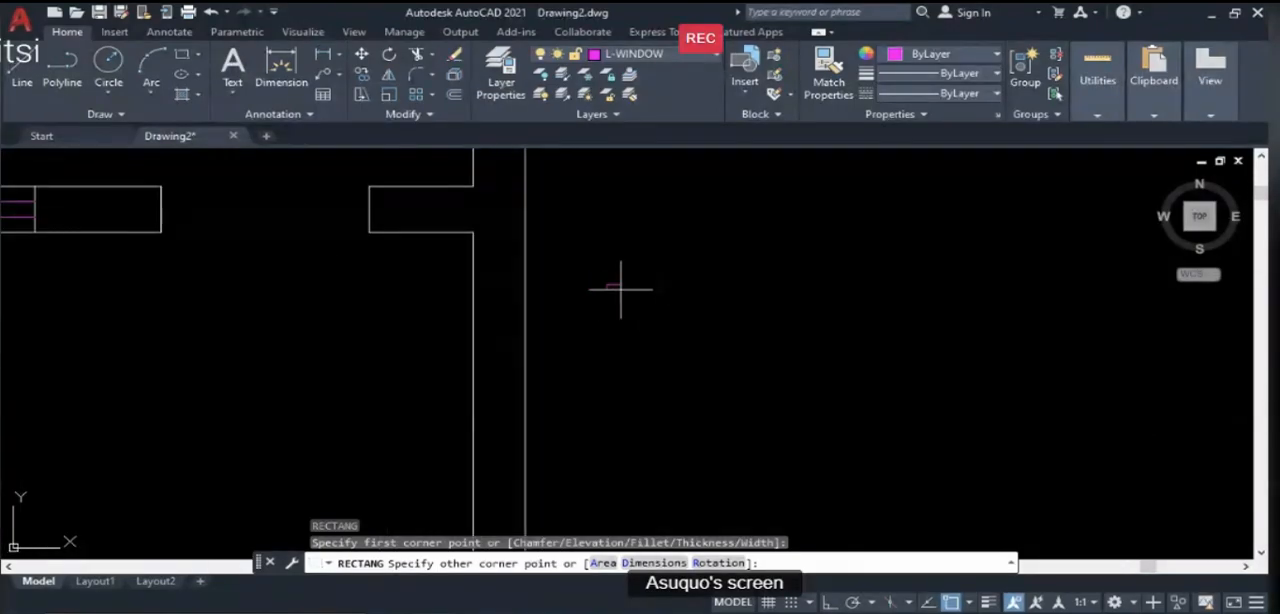
click(620, 289)
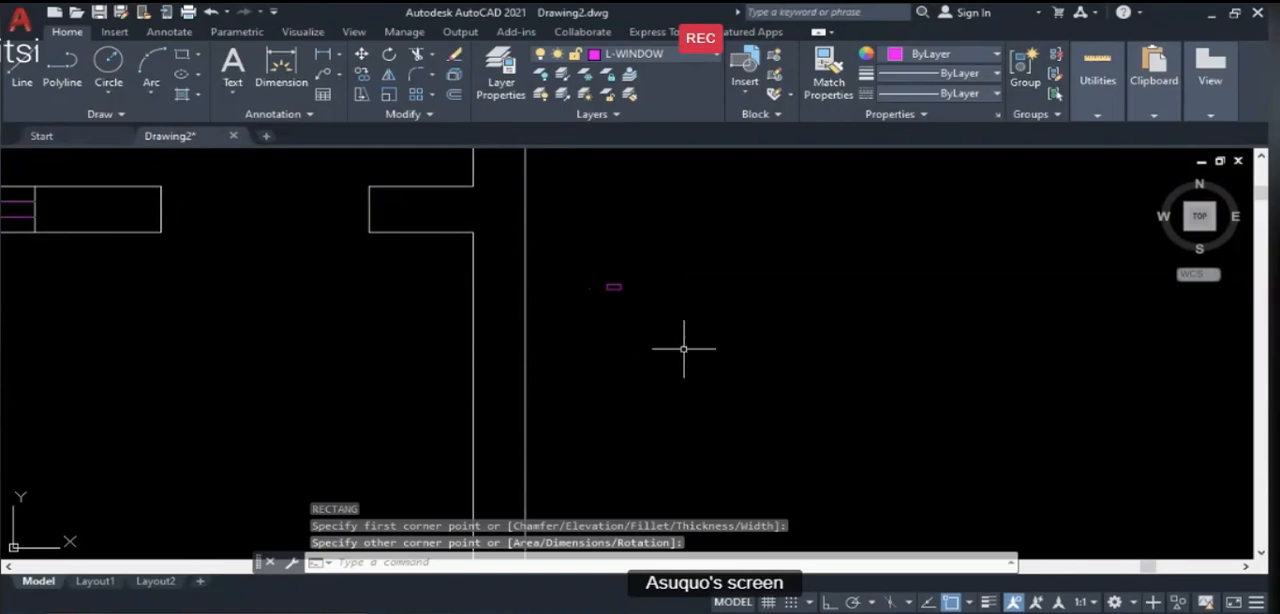
- Stretch the tiny rectangle's top edge upward from its midpoint grip to make the rectangle taller
scroll(623, 294, down, 2)
scroll(626, 292, up, 2)
click(607, 284)
scroll(586, 291, up, 5)
scroll(535, 205, up, 2)
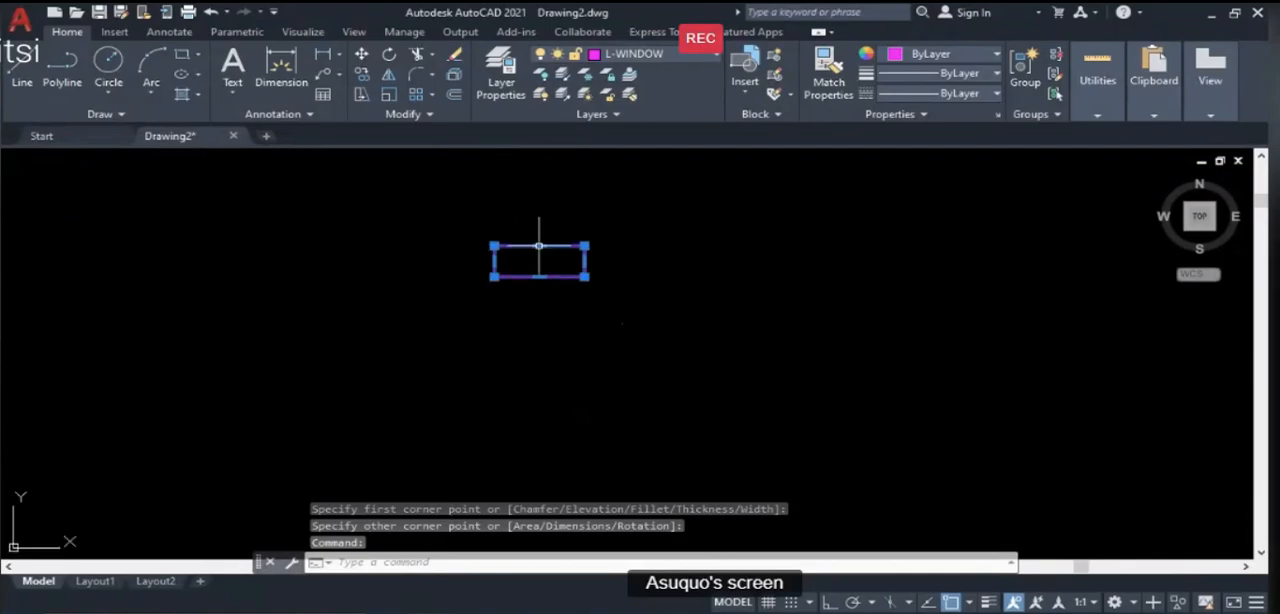
click(538, 245)
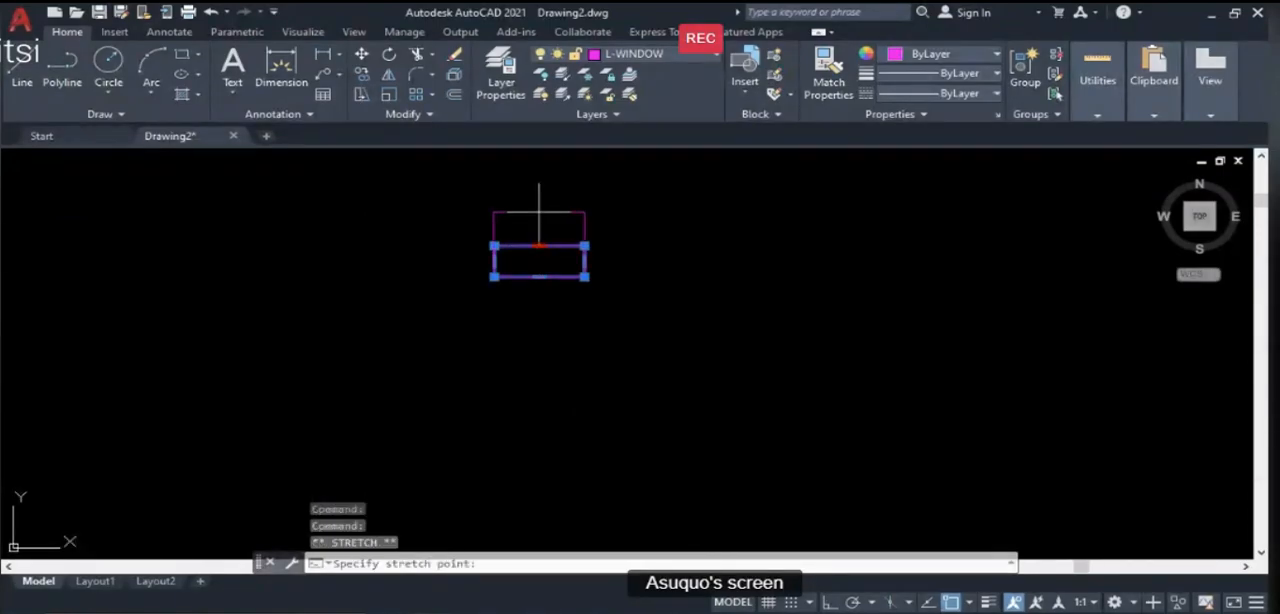
click(539, 212)
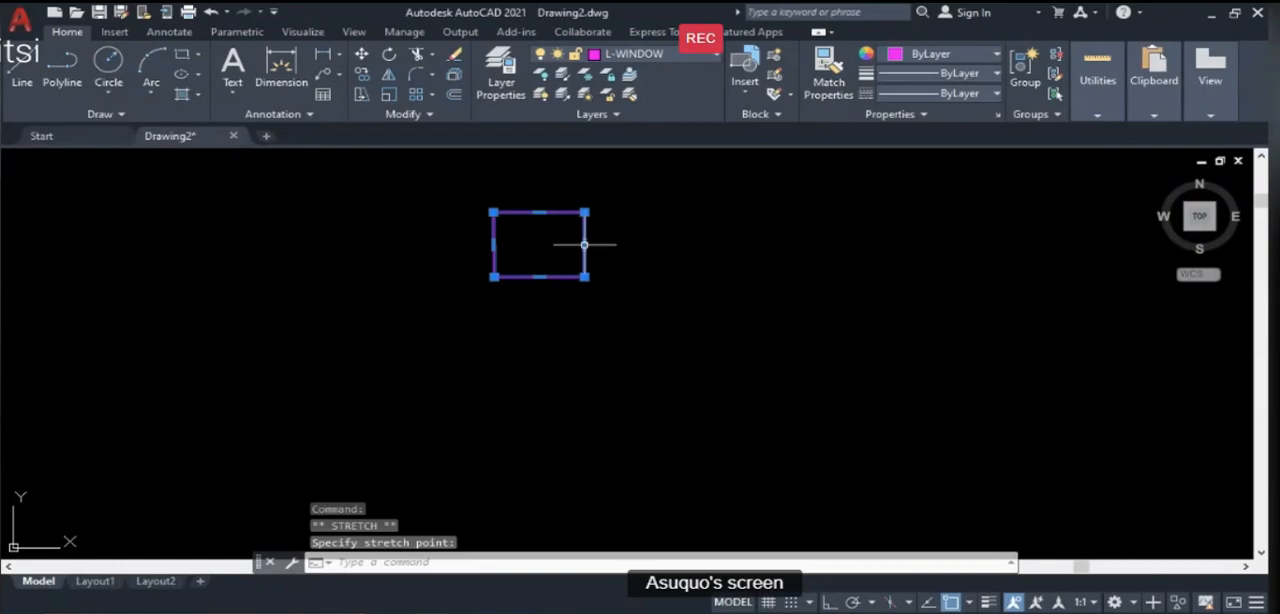
- Try to stretch the tiny rectangle's right edge from its midpoint grip
scroll(509, 250, up, 4)
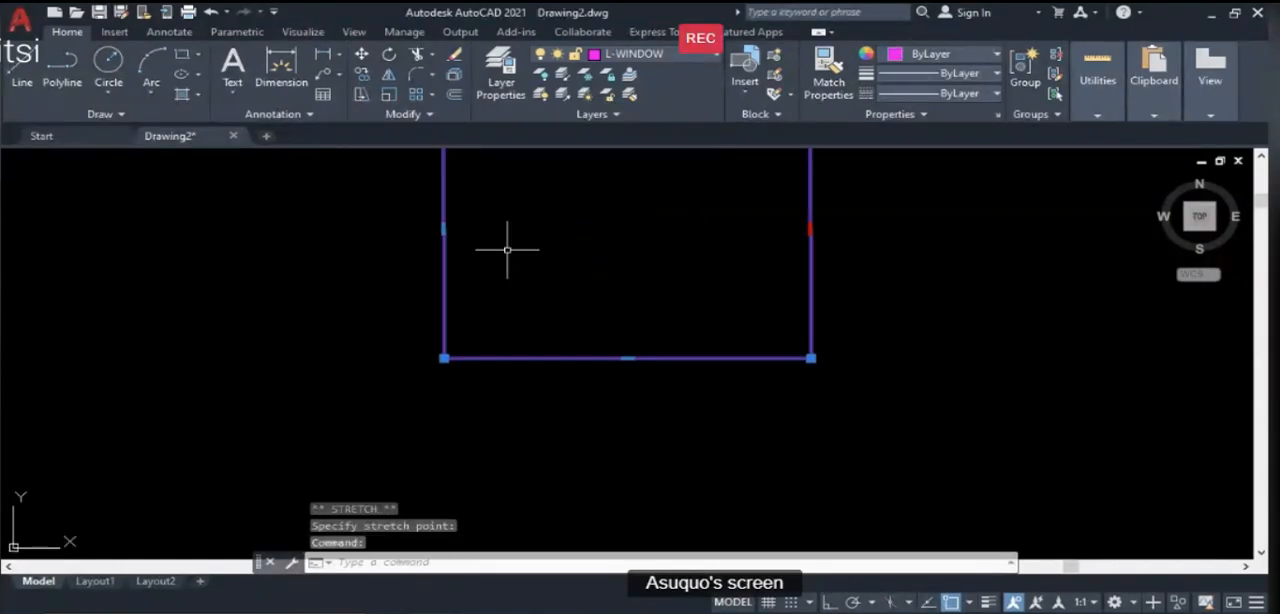
scroll(507, 250, down, 2)
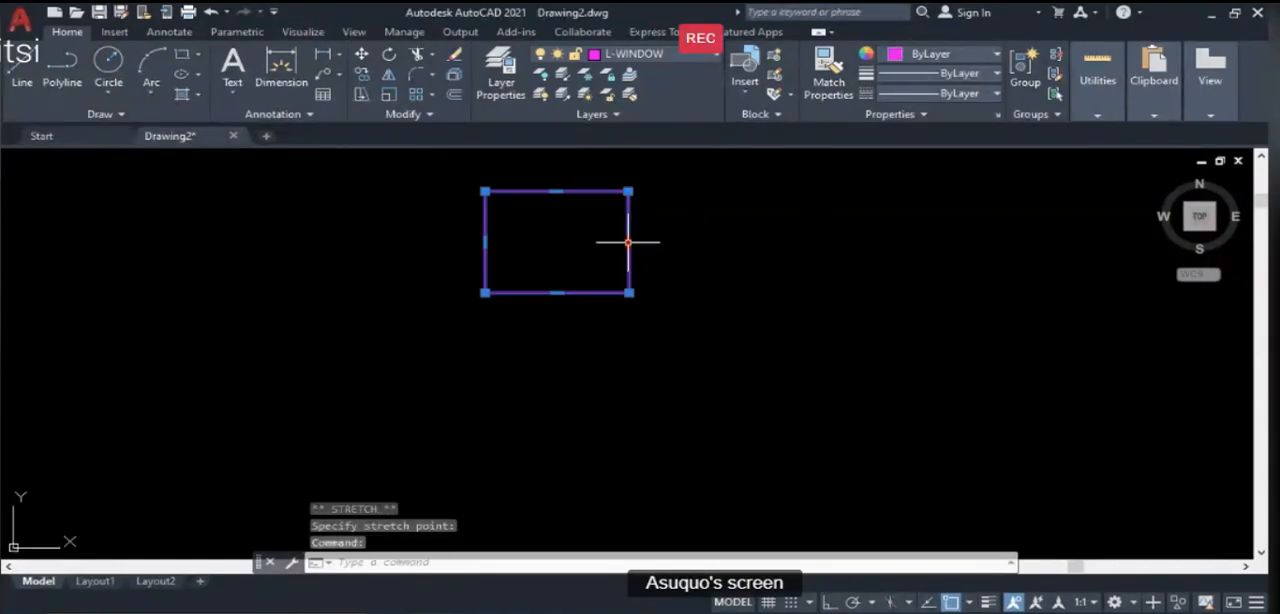
click(628, 243)
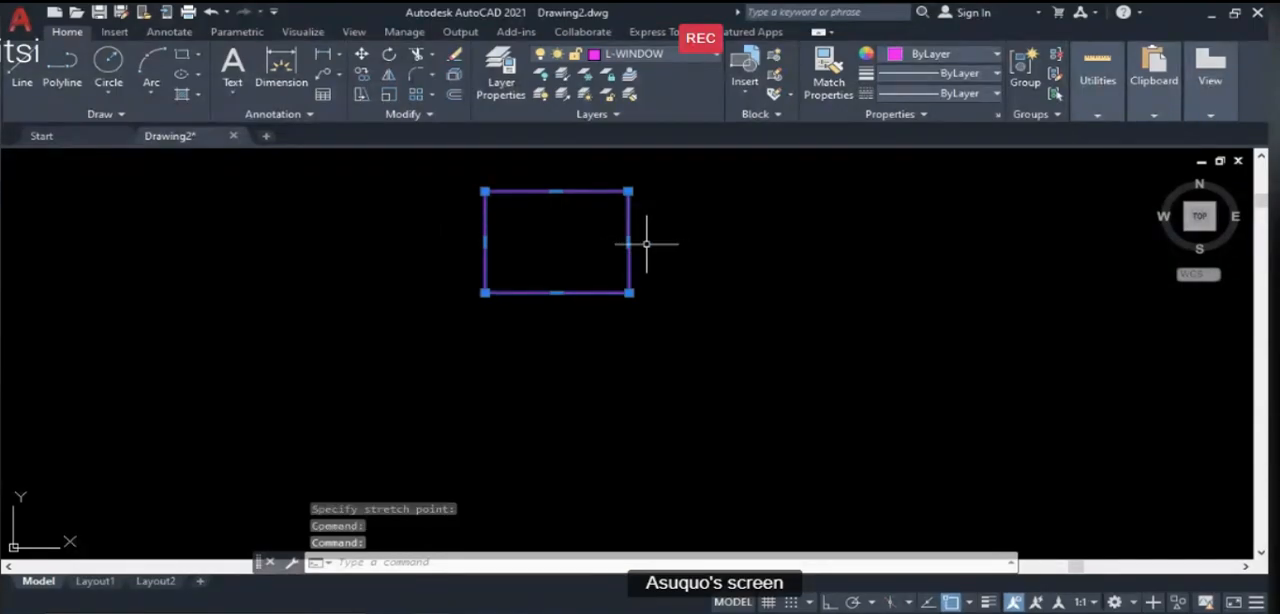
click(628, 243)
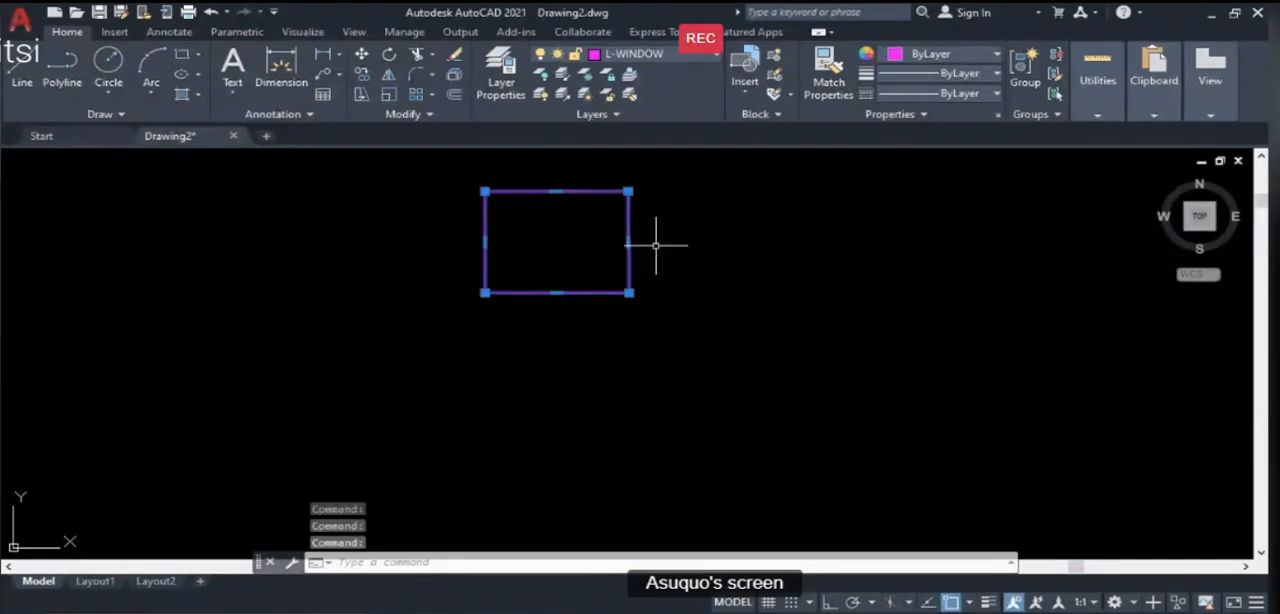
- Stretch the tiny rectangle's top edge slightly downward and undo that stretch
scroll(640, 275, down, 3)
click(600, 238)
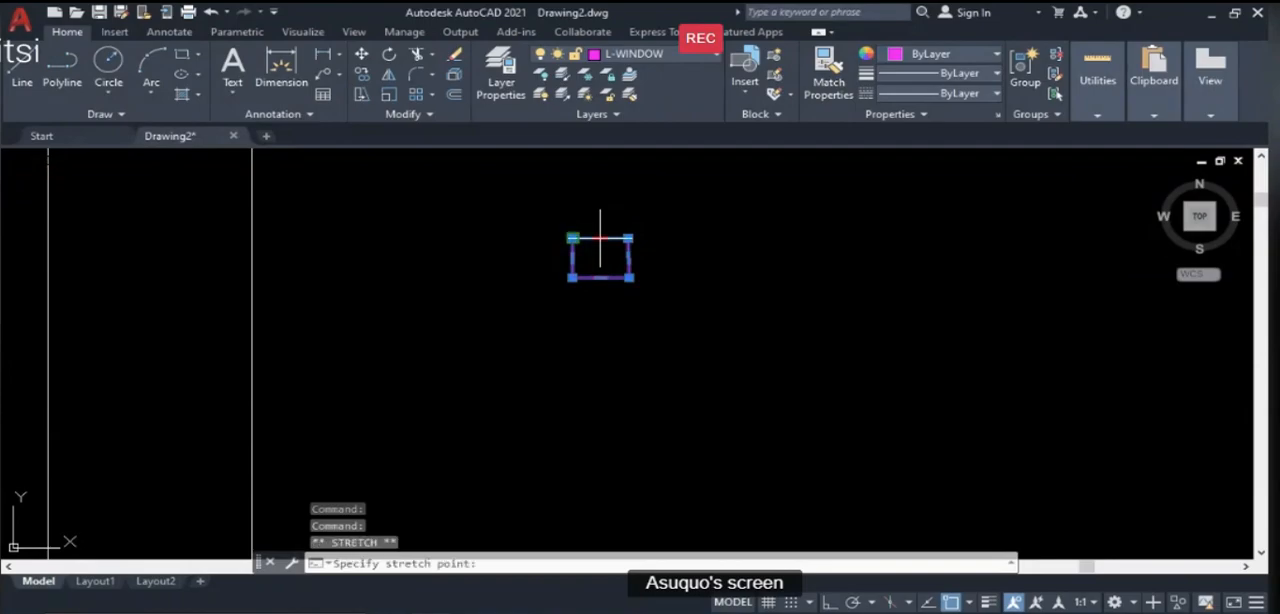
click(600, 248)
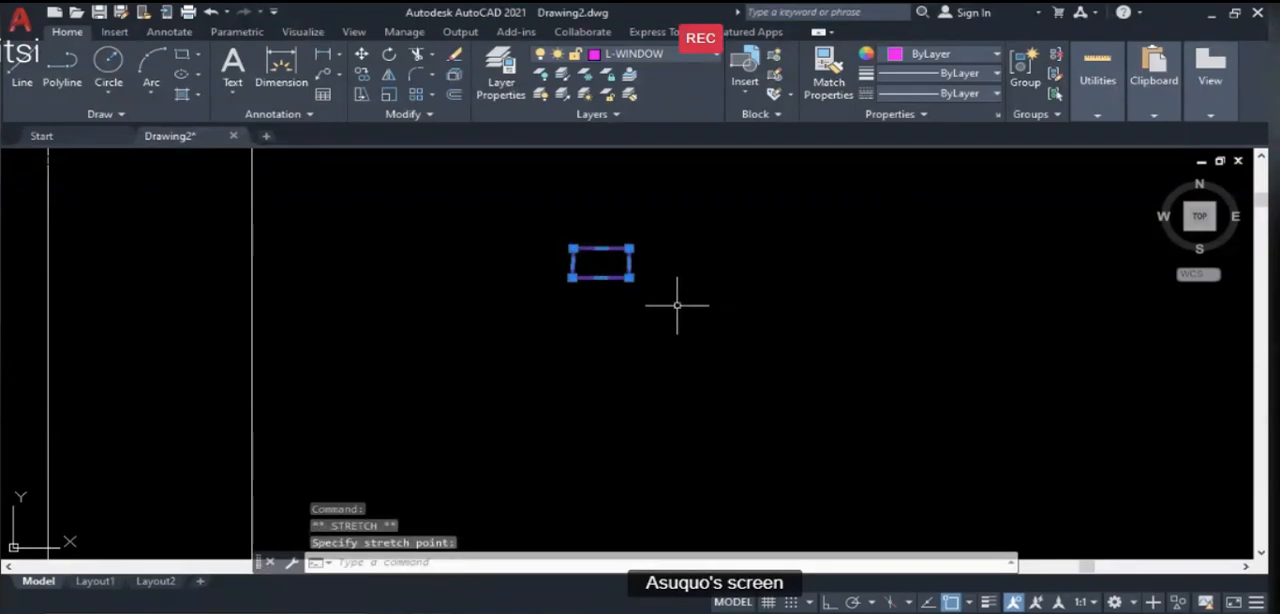
key(ctrl+z)
- Erase the small freehand rectangle outside the floor plan's right wall
text(e)
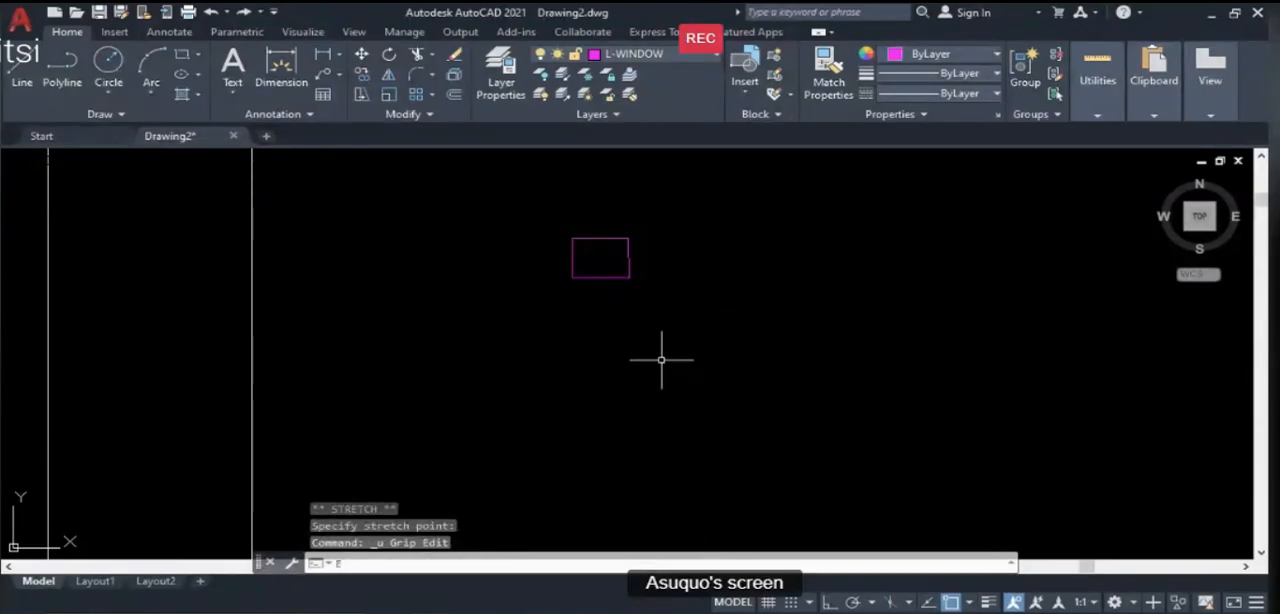
key(Return)
click(674, 336)
click(545, 218)
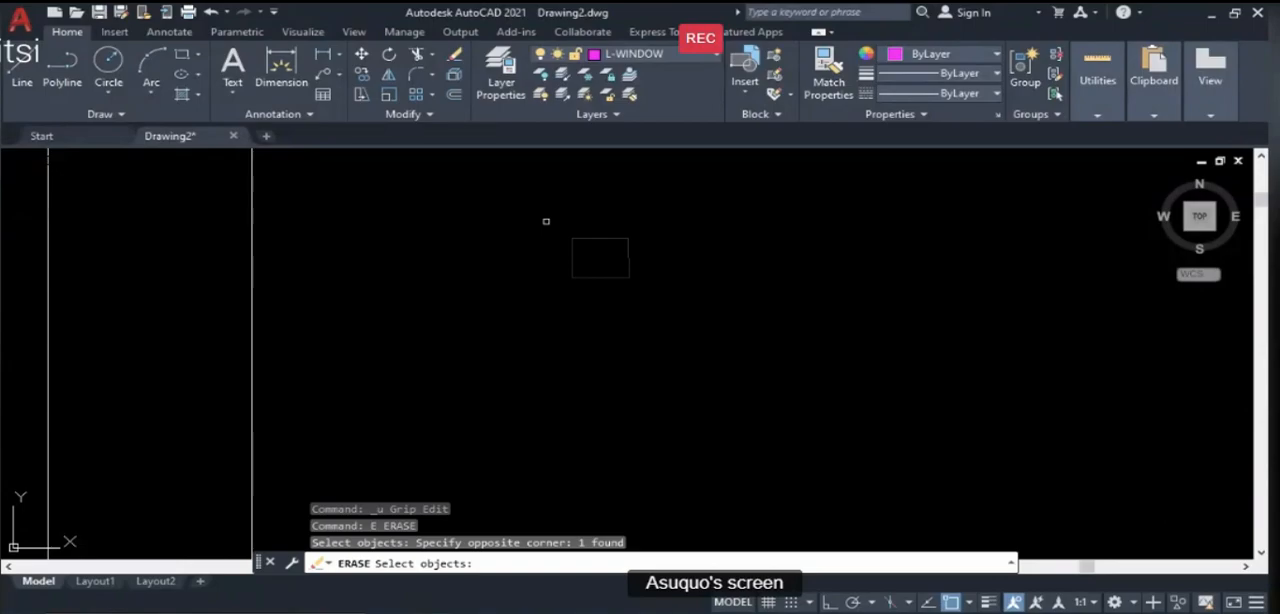
key(Return)
- Turn on Ortho mode and draw a small rectangle outside the floor plan's right wall
key(F8)
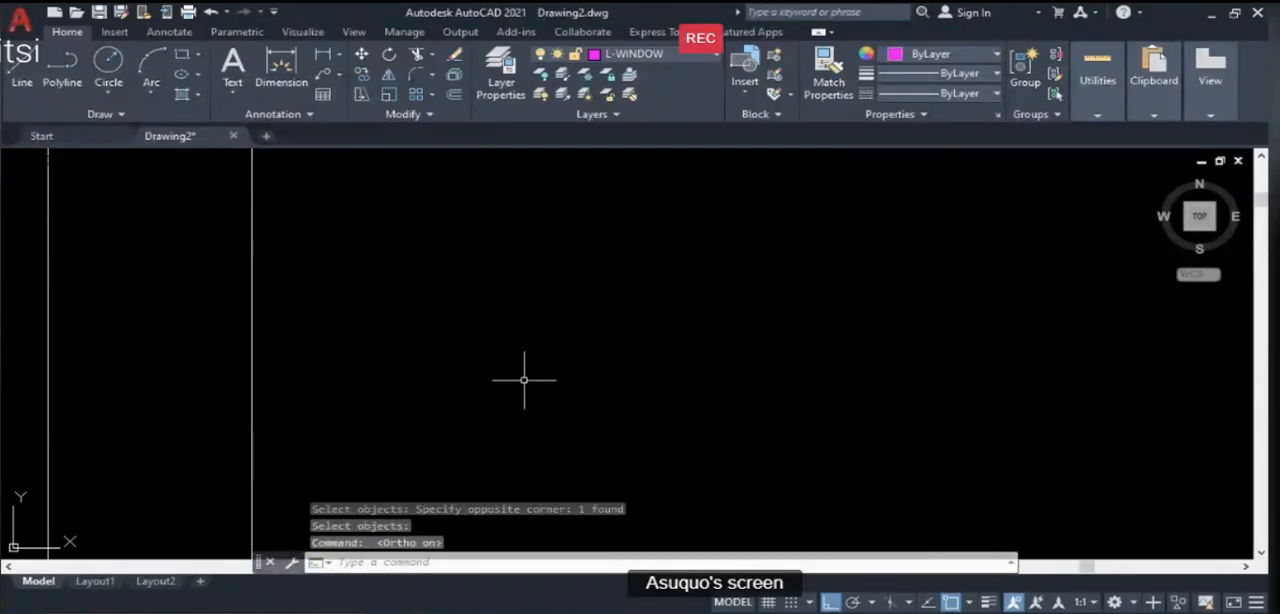
text(REC)
key(Return)
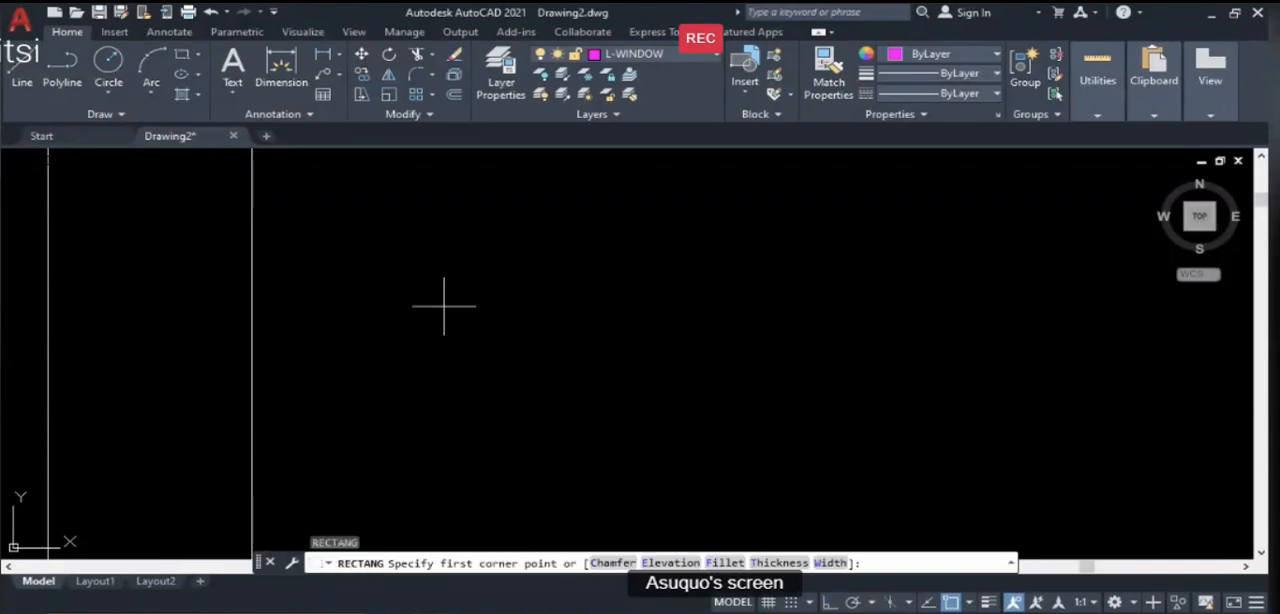
click(427, 295)
click(510, 331)
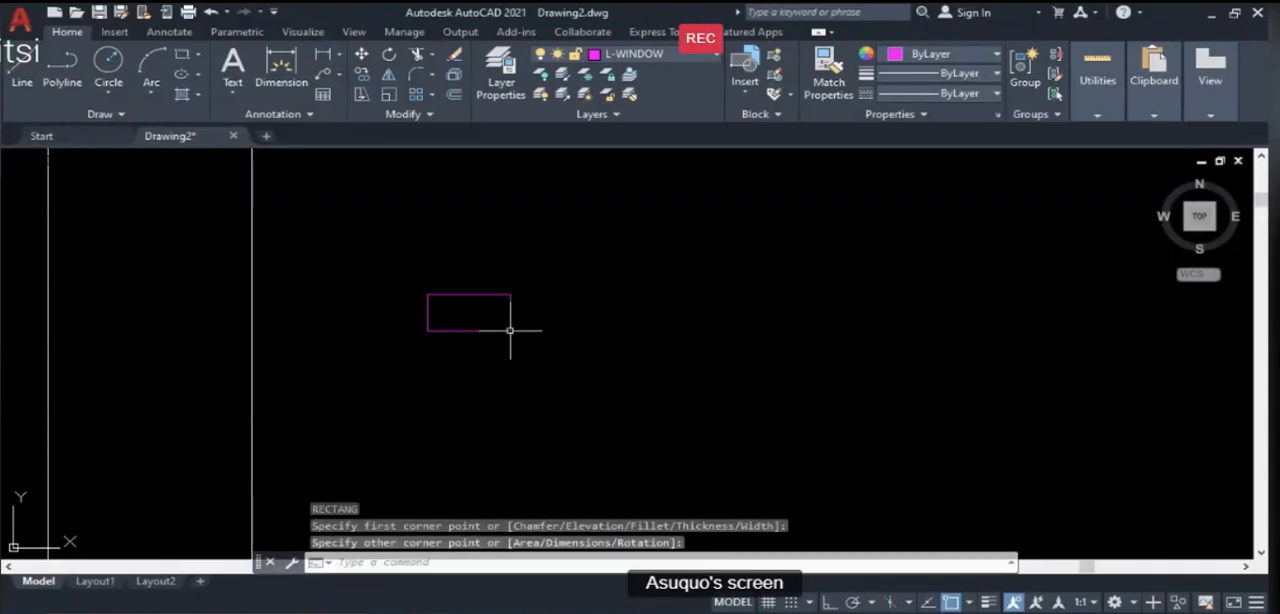
- Move the small rectangle by its lower-left corner to the lower corner of the wall end on the veranda door opening's left side
scroll(671, 366, down, 5)
scroll(676, 388, down, 3)
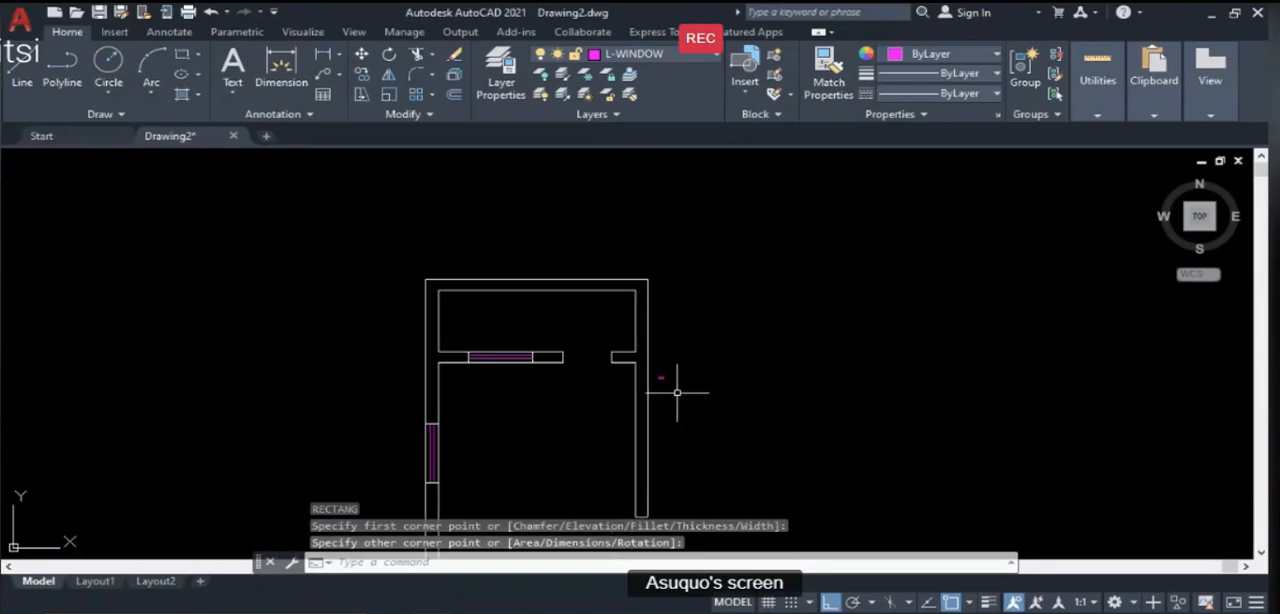
scroll(652, 391, up, 3)
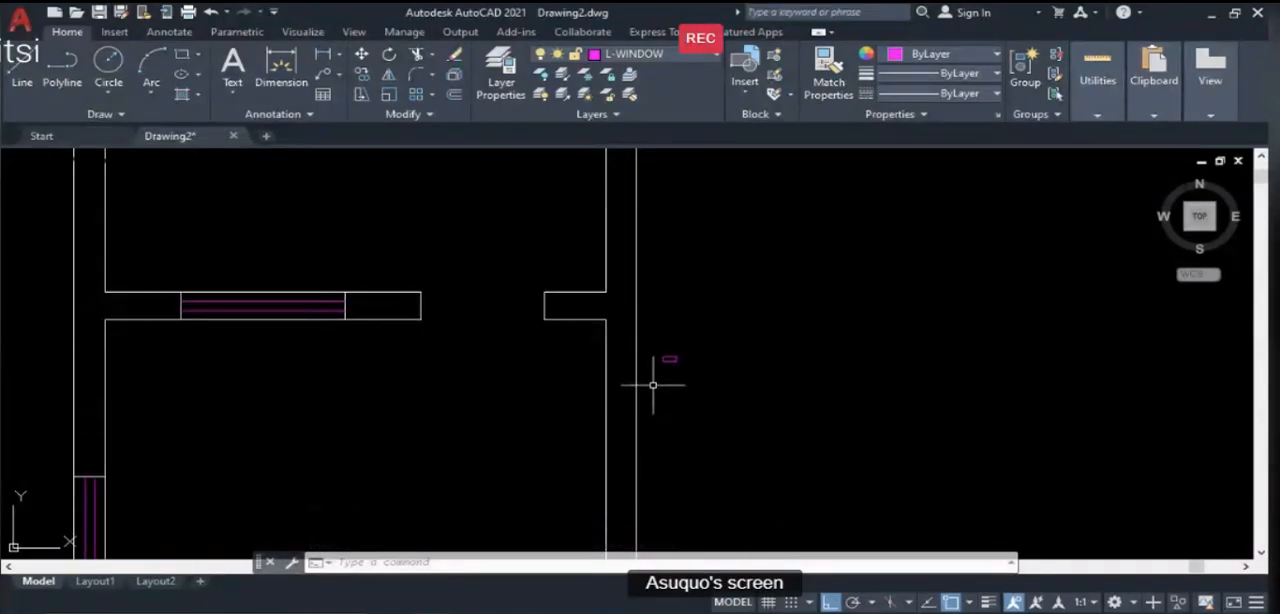
text(m)
key(Return)
click(656, 345)
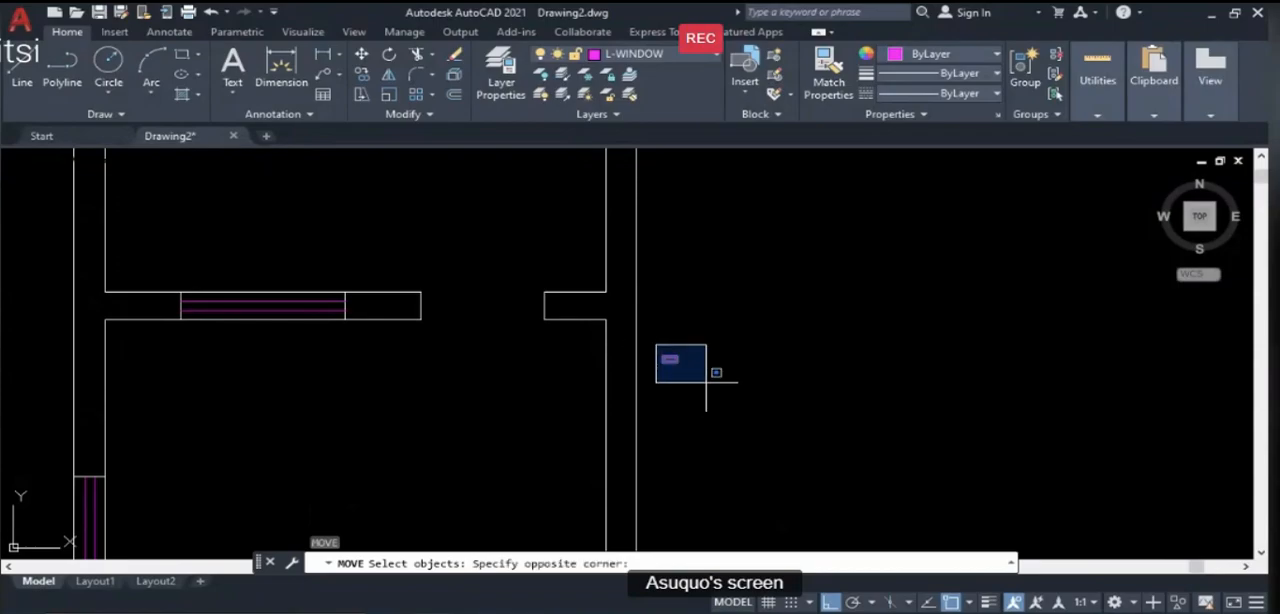
click(703, 381)
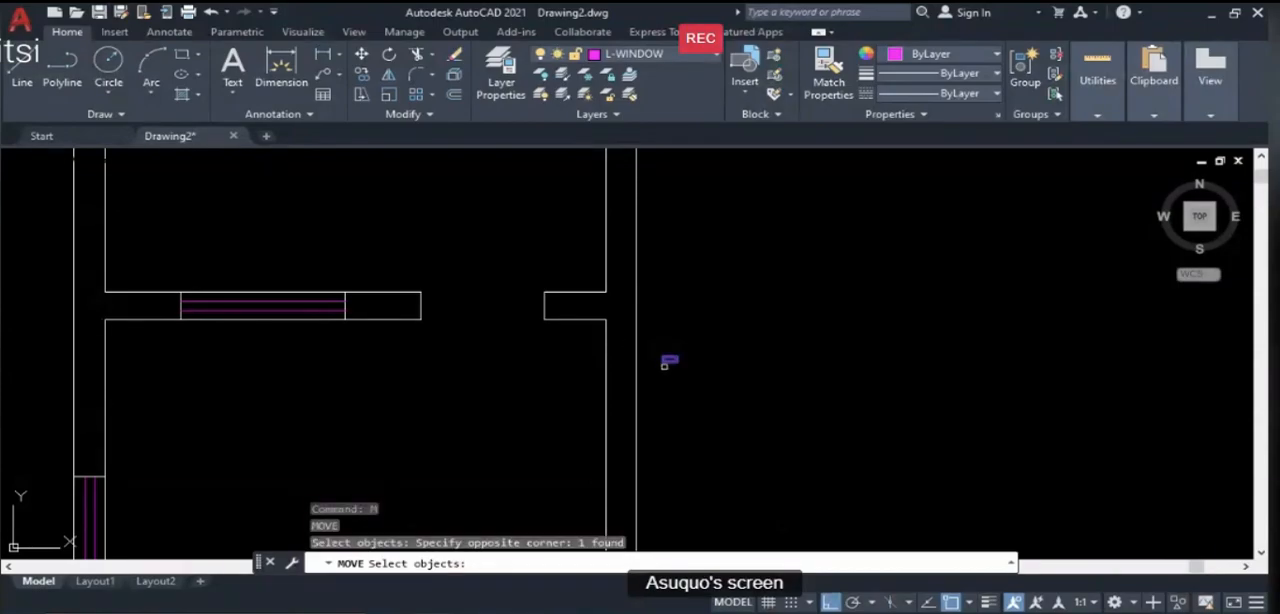
key(Return)
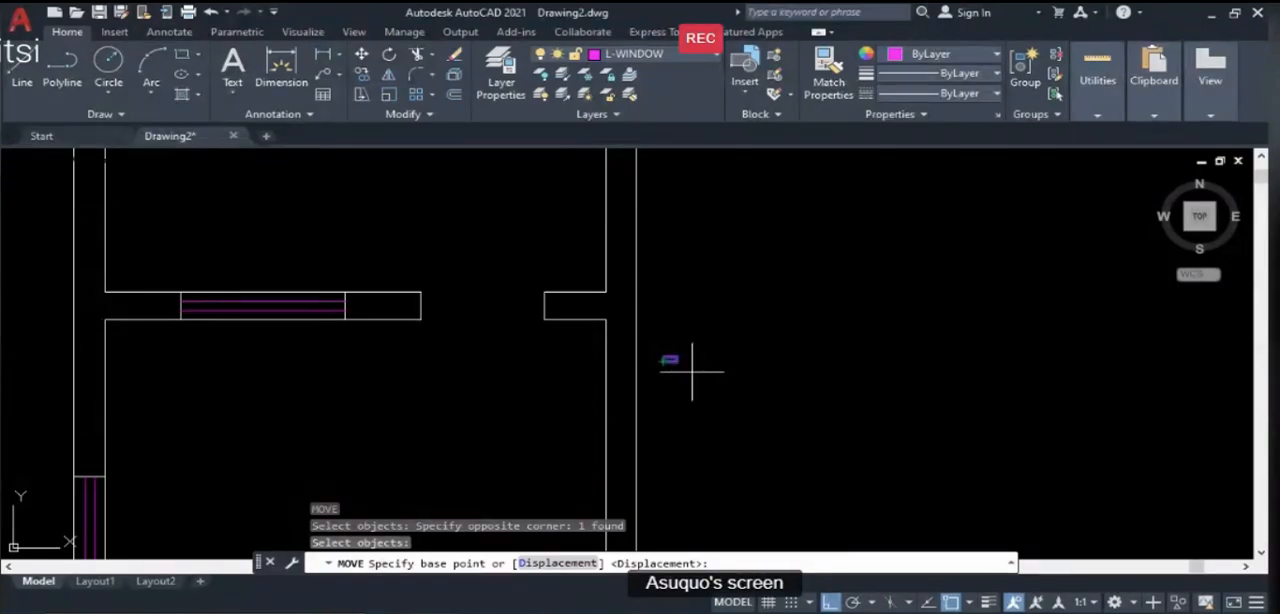
click(668, 358)
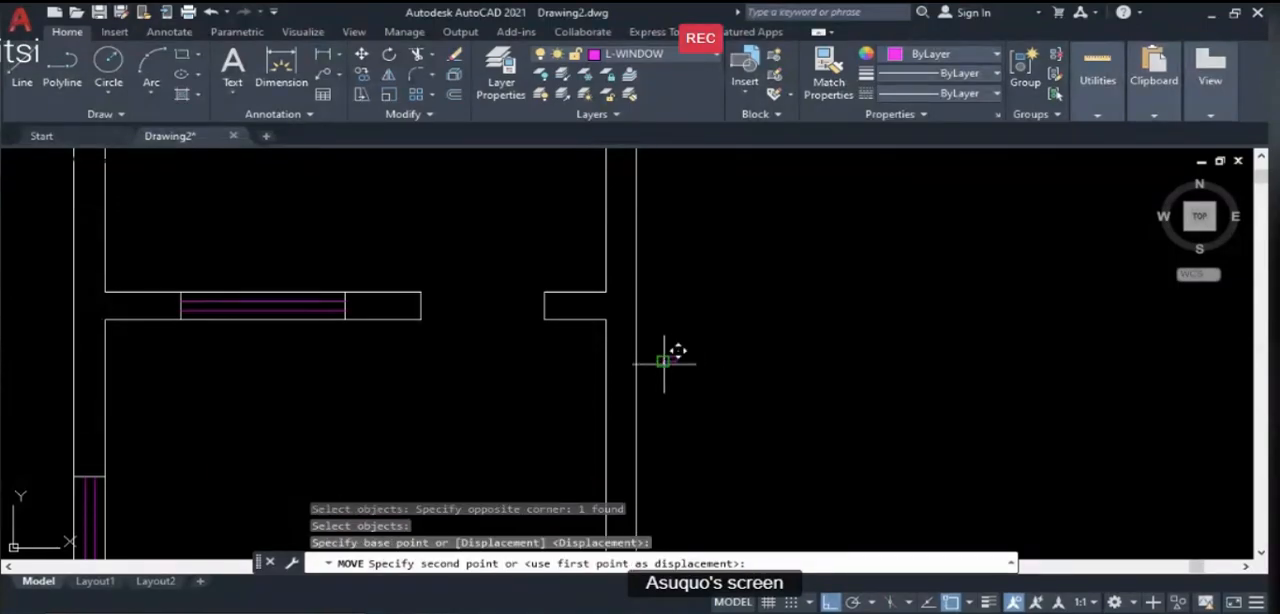
click(421, 320)
scroll(792, 448, down, 2)
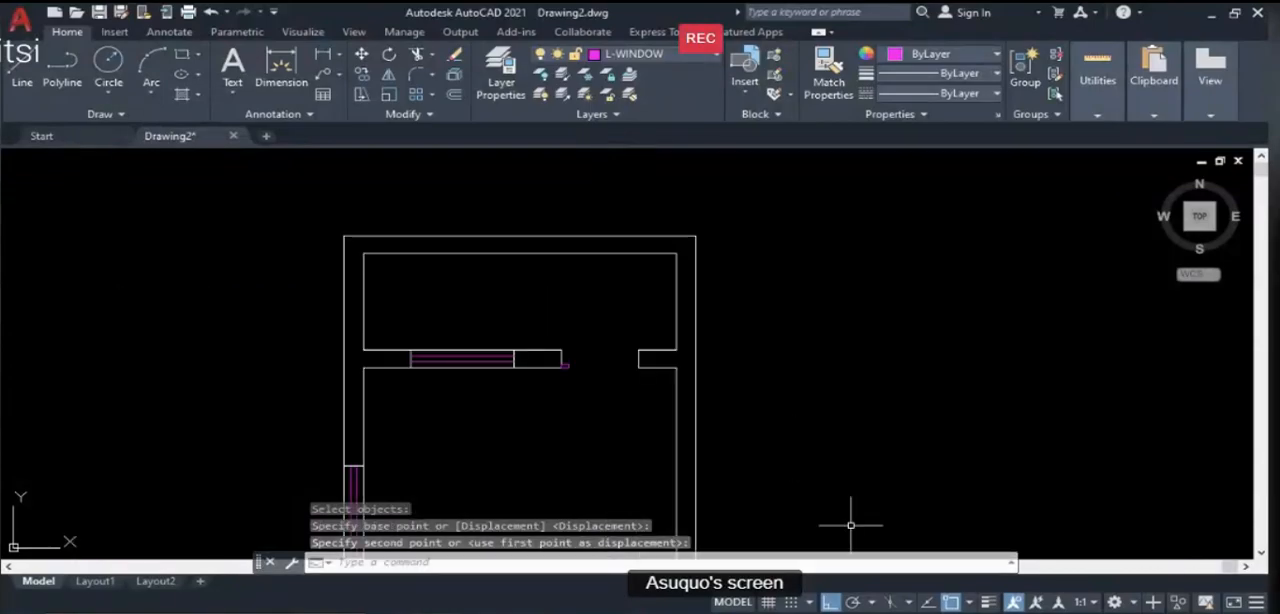
- Check the D1 door in the PowerPoint lesson slide, and move the rectangle up to the same wall end's upper corner in the drawing
key(alt+Tab)
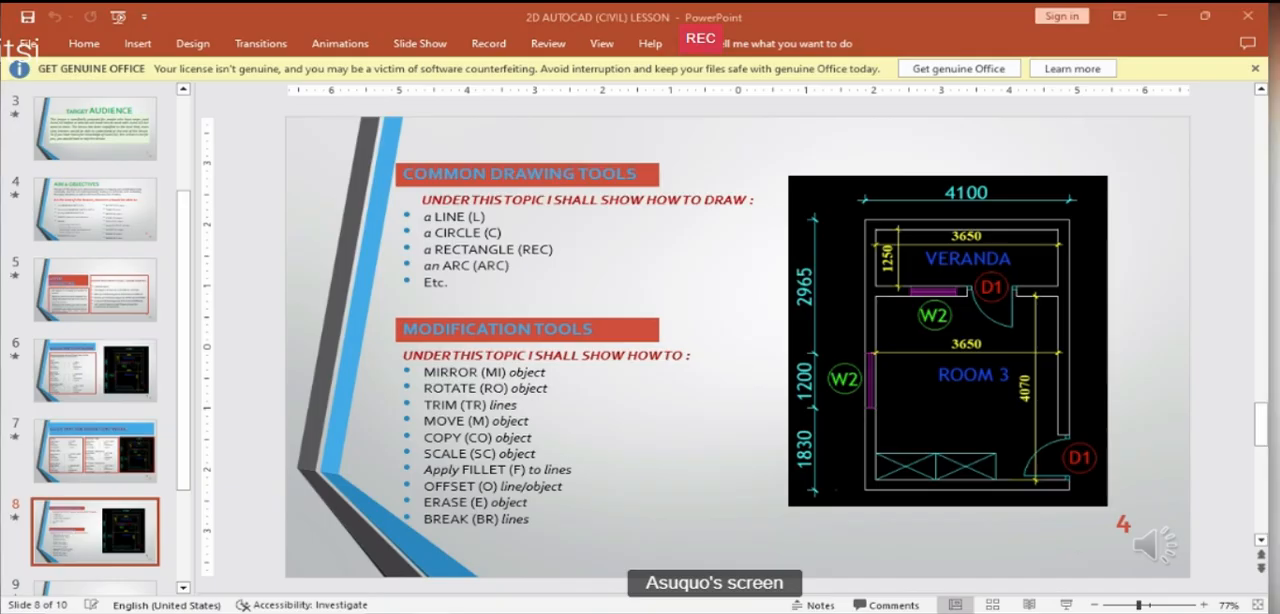
key(alt+Tab)
scroll(555, 365, up, 4)
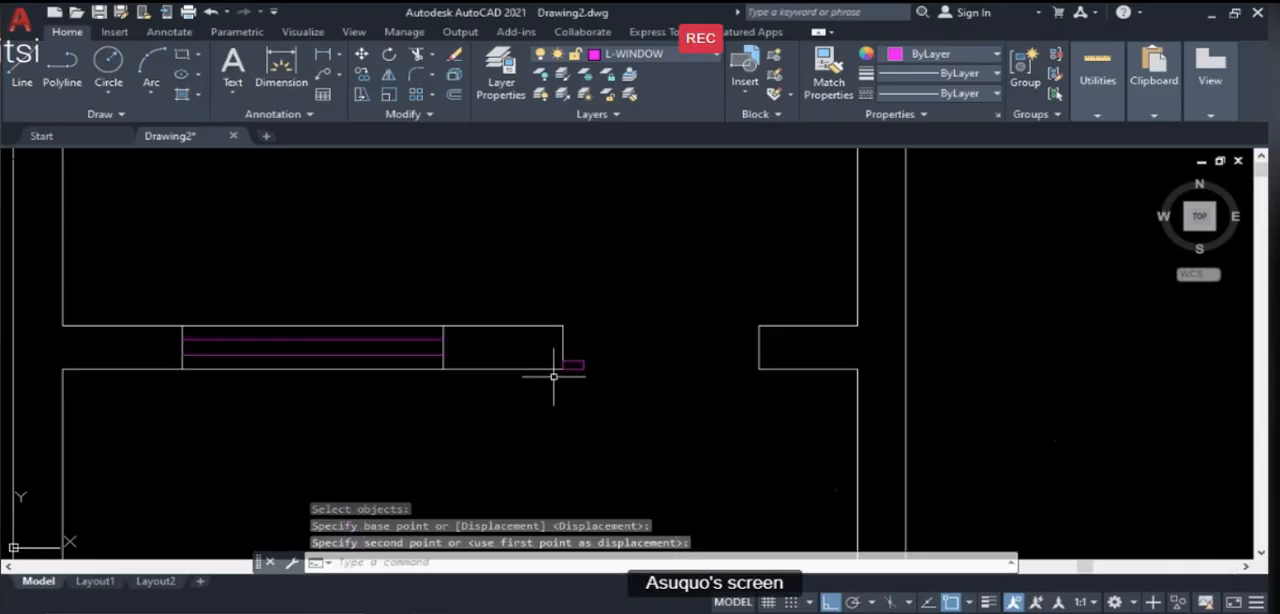
text(m)
key(Return)
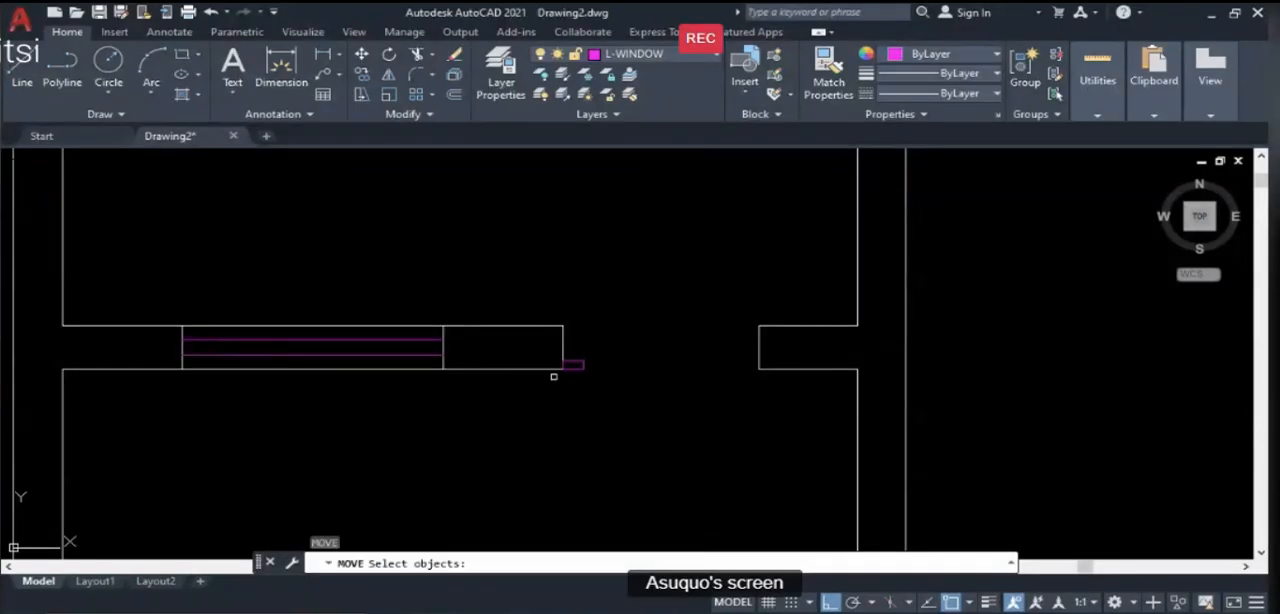
click(573, 367)
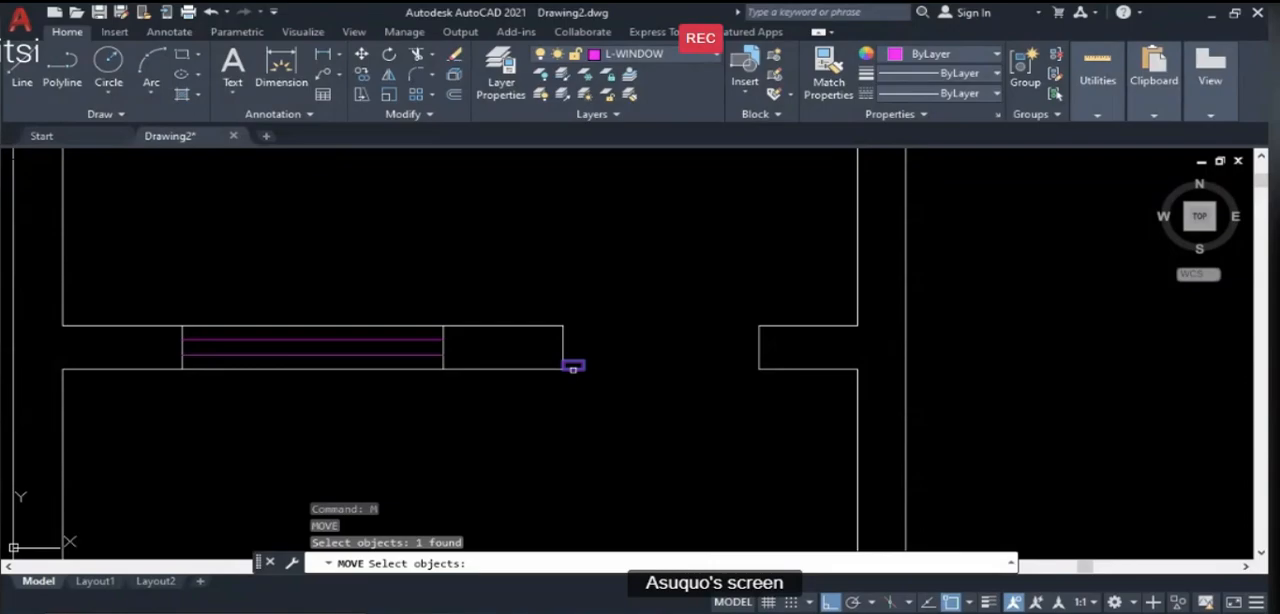
key(Return)
scroll(568, 364, up, 2)
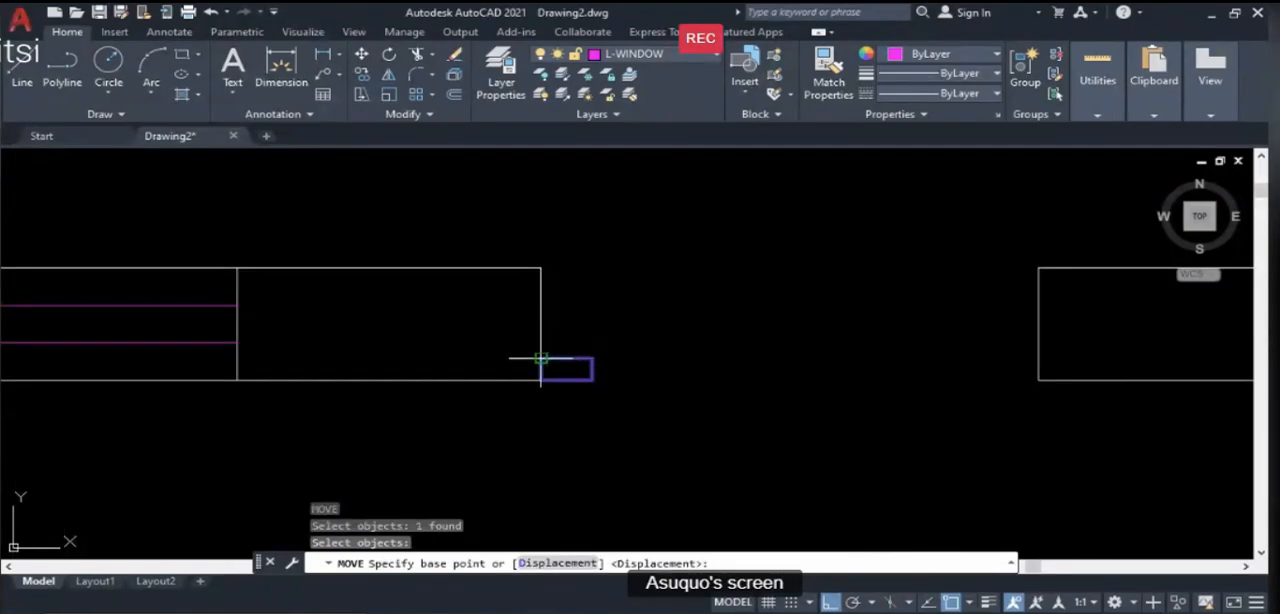
click(543, 358)
click(541, 268)
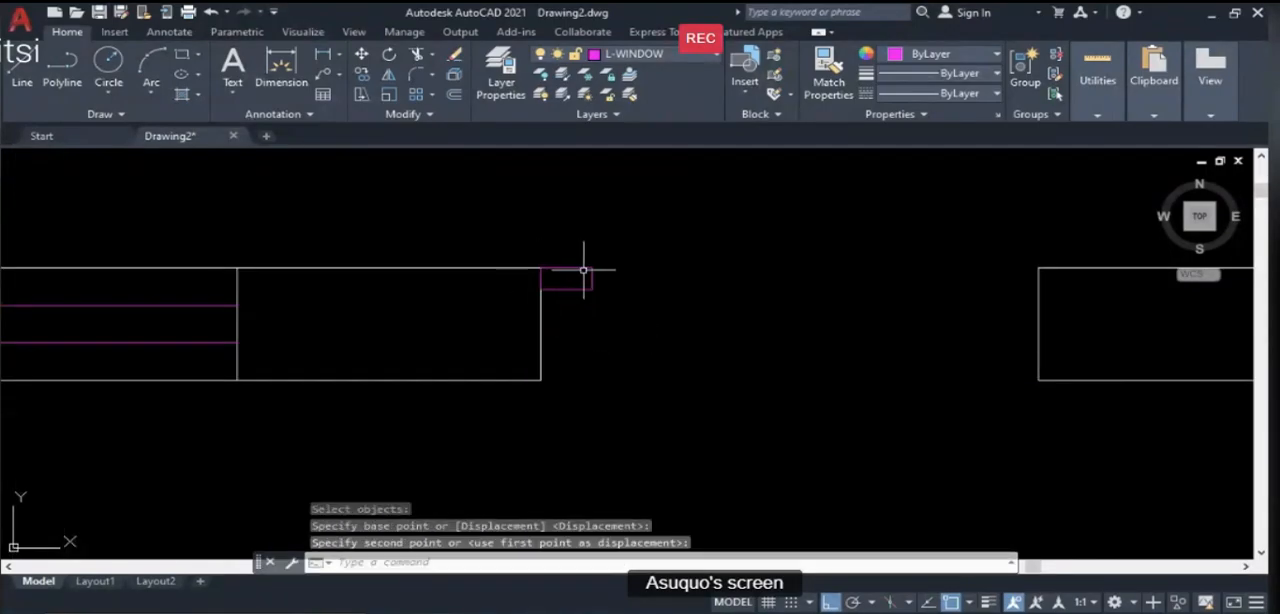
- Stretch the door frame rectangle's right edge slightly inward from its midpoint grip and clear the selection
click(583, 268)
scroll(571, 277, up, 8)
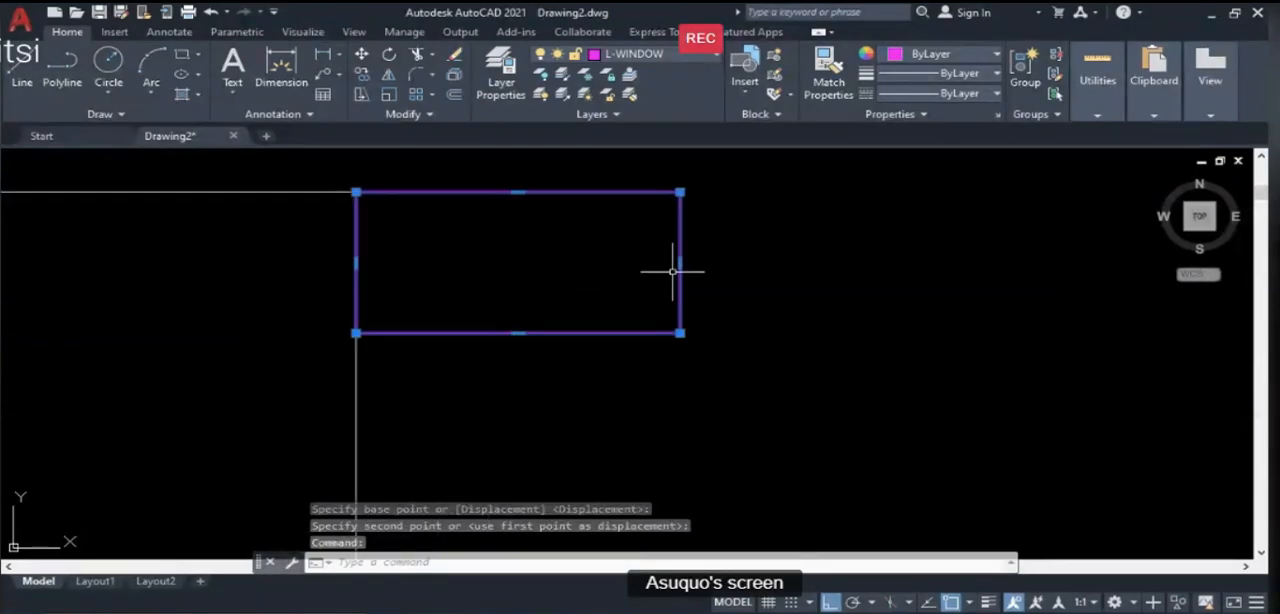
click(680, 262)
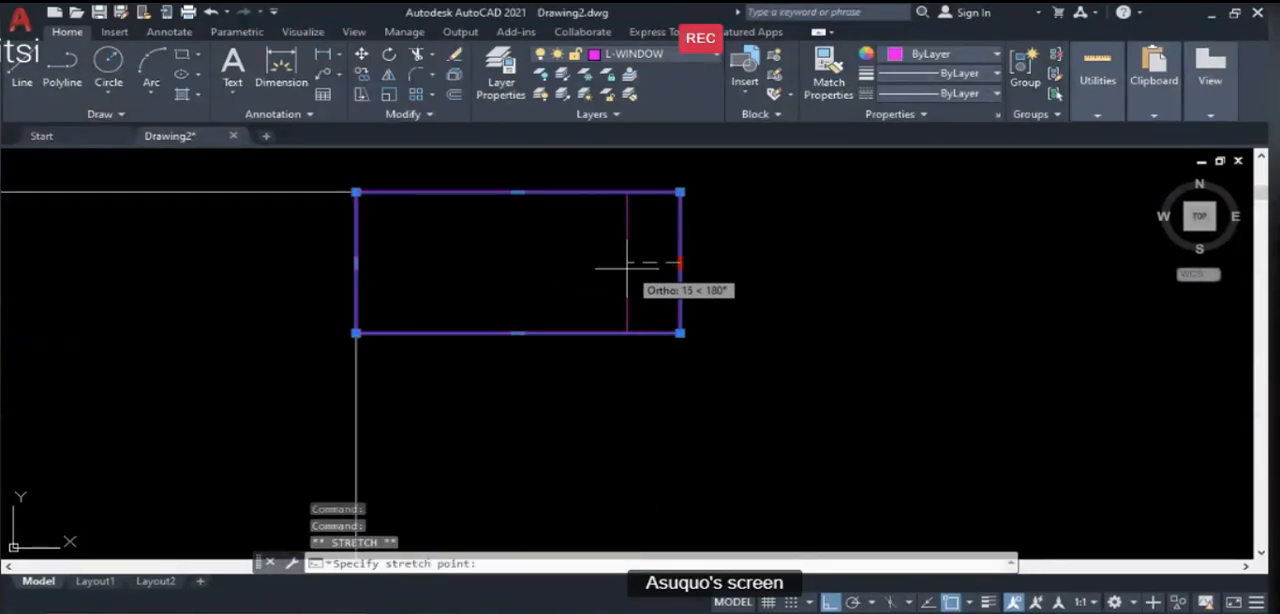
click(609, 266)
scroll(420, 290, down, 8)
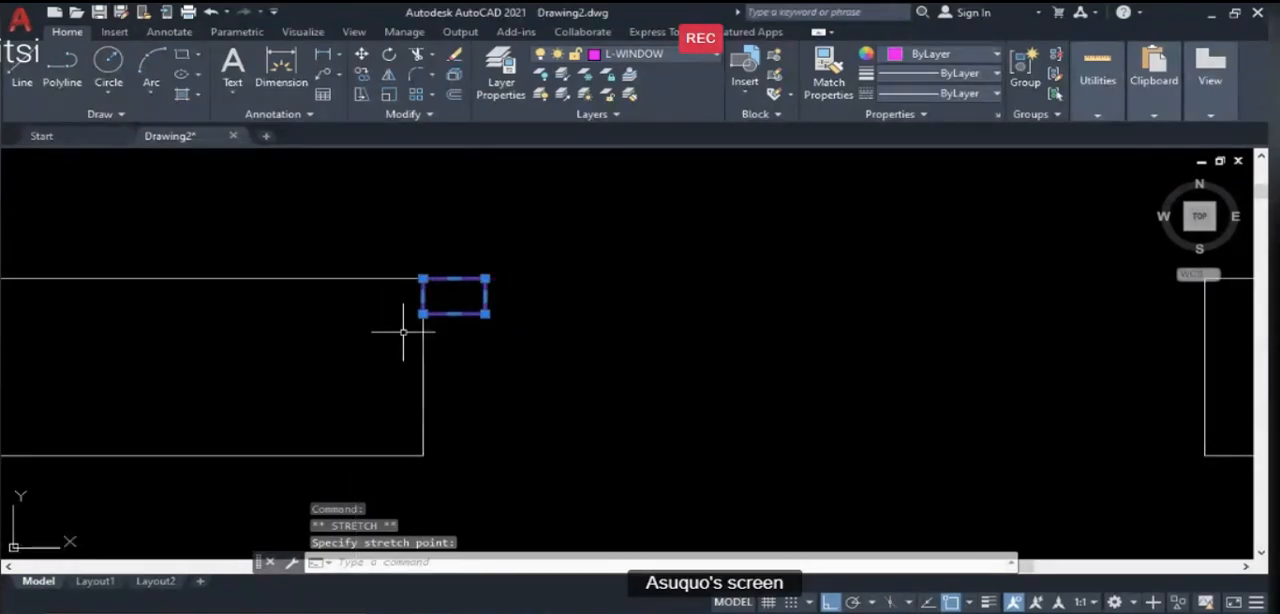
key(Escape)
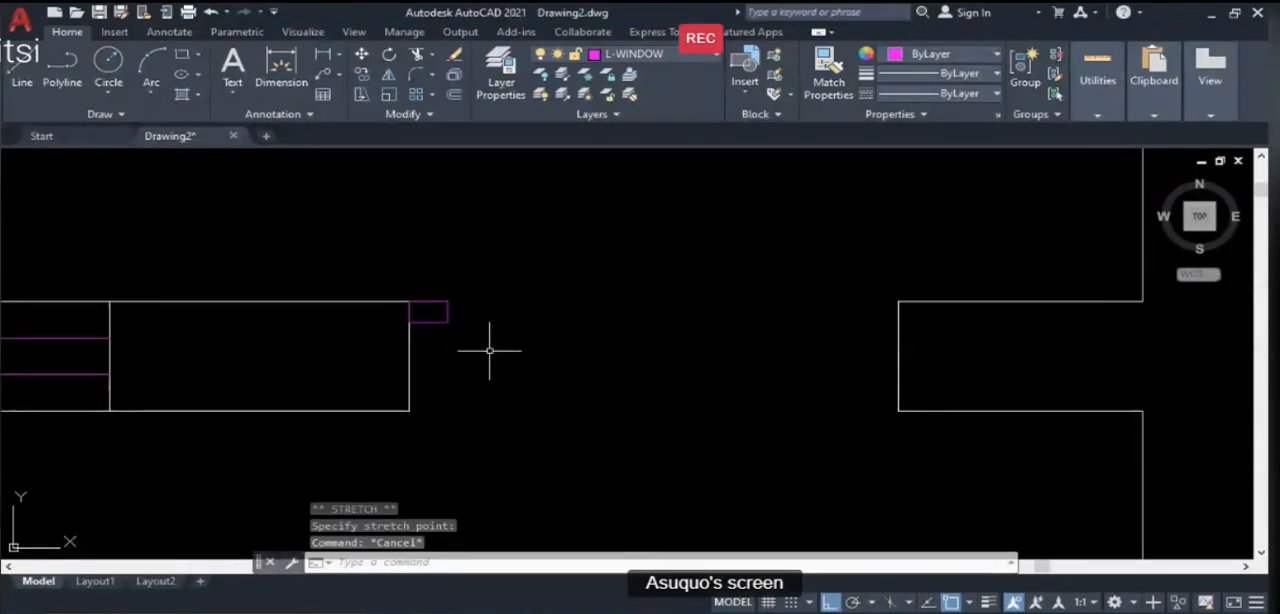
- Copy the door frame rectangle by its top-right corner to the upper corner of the opposite wall end
text(co)
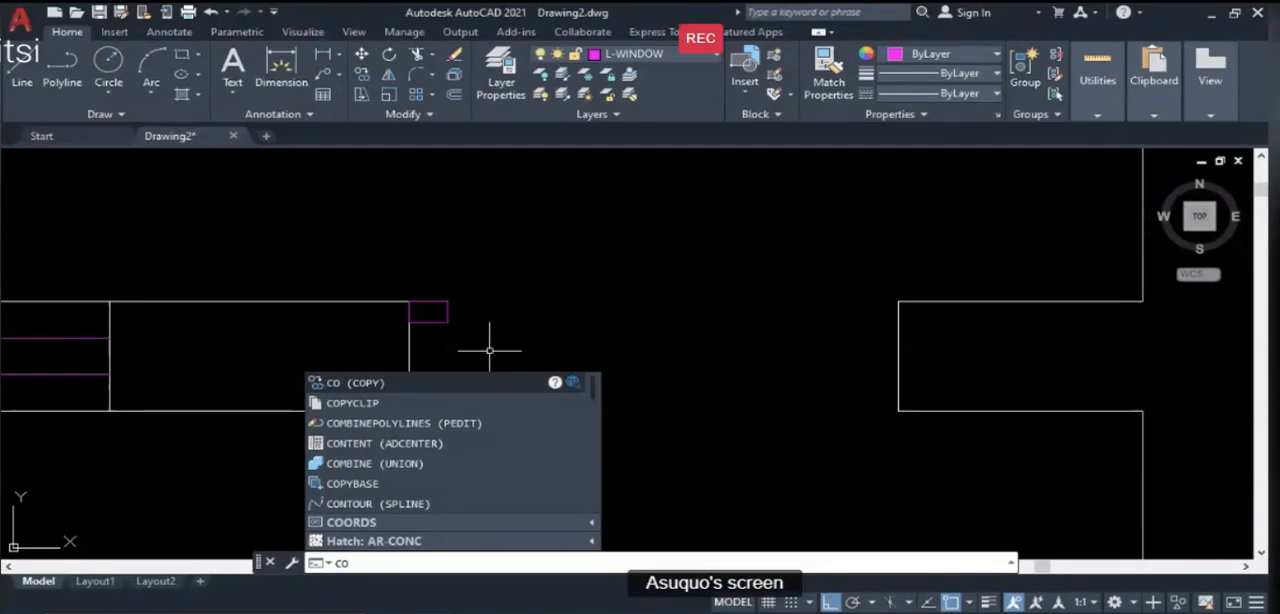
key(Return)
click(427, 322)
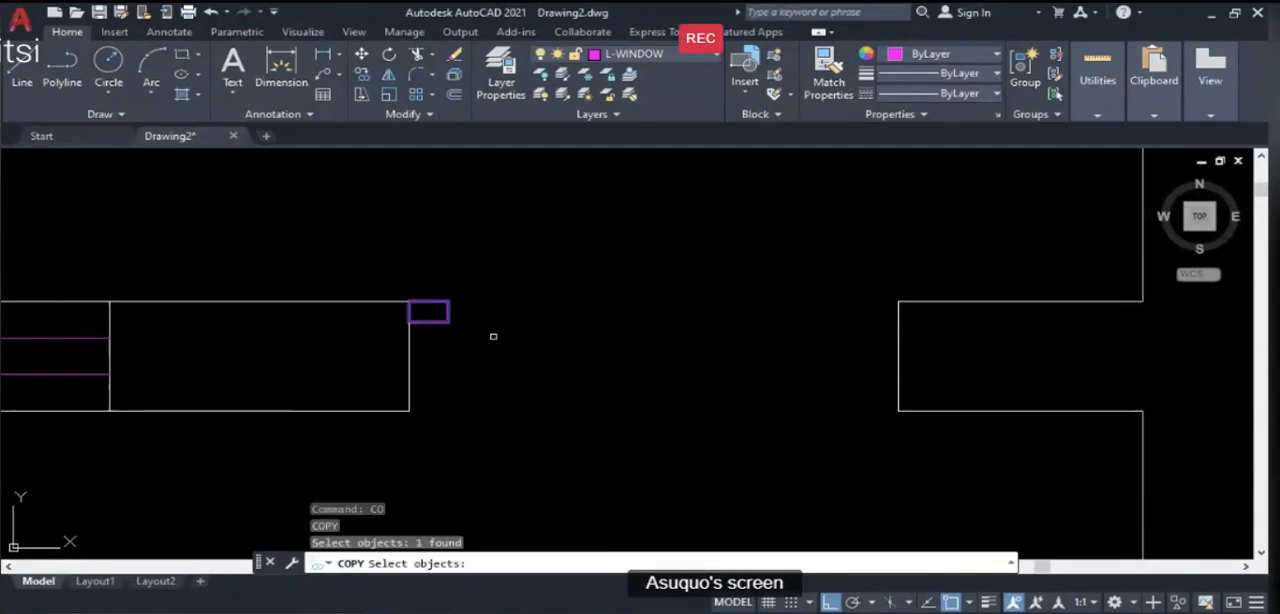
key(Return)
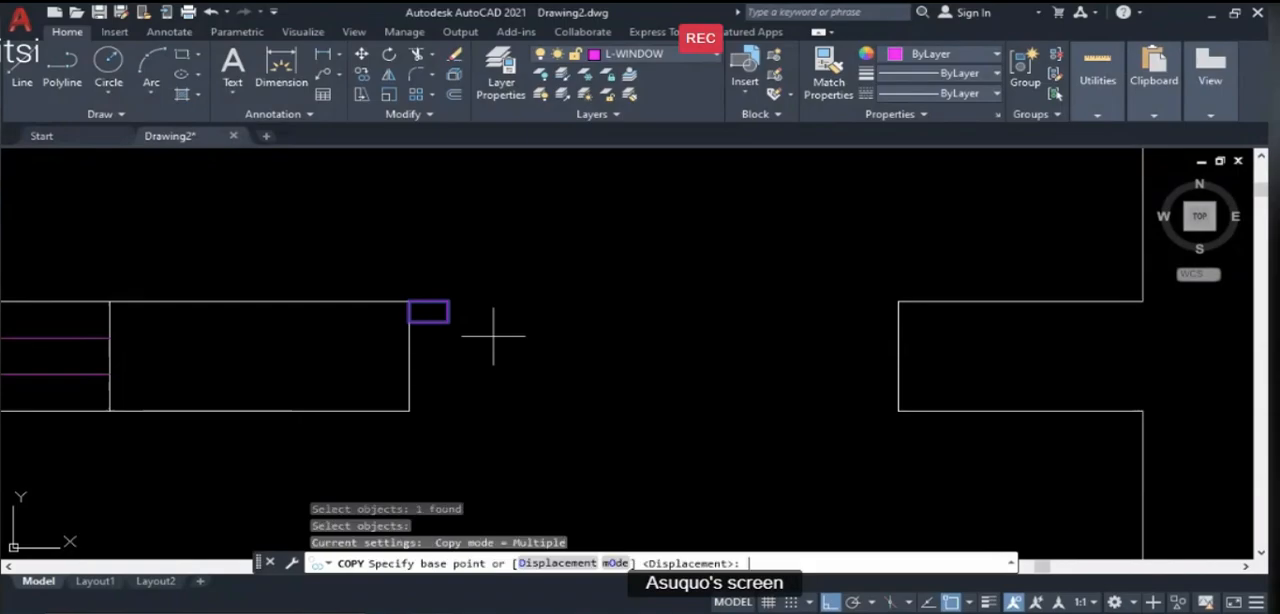
click(445, 300)
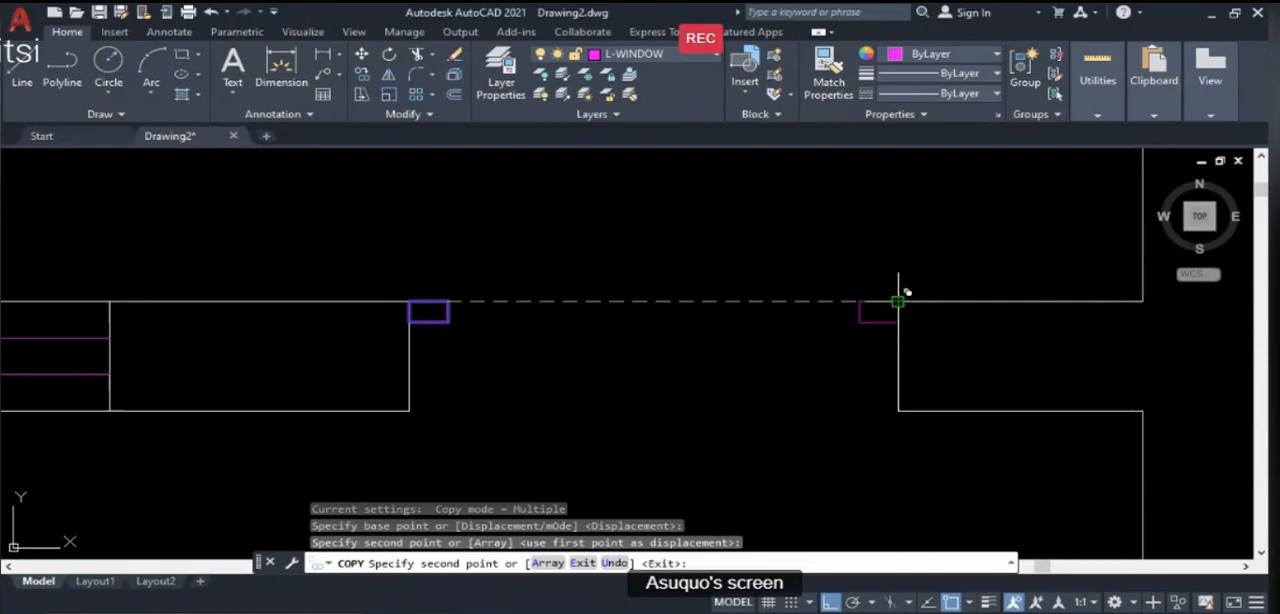
click(898, 300)
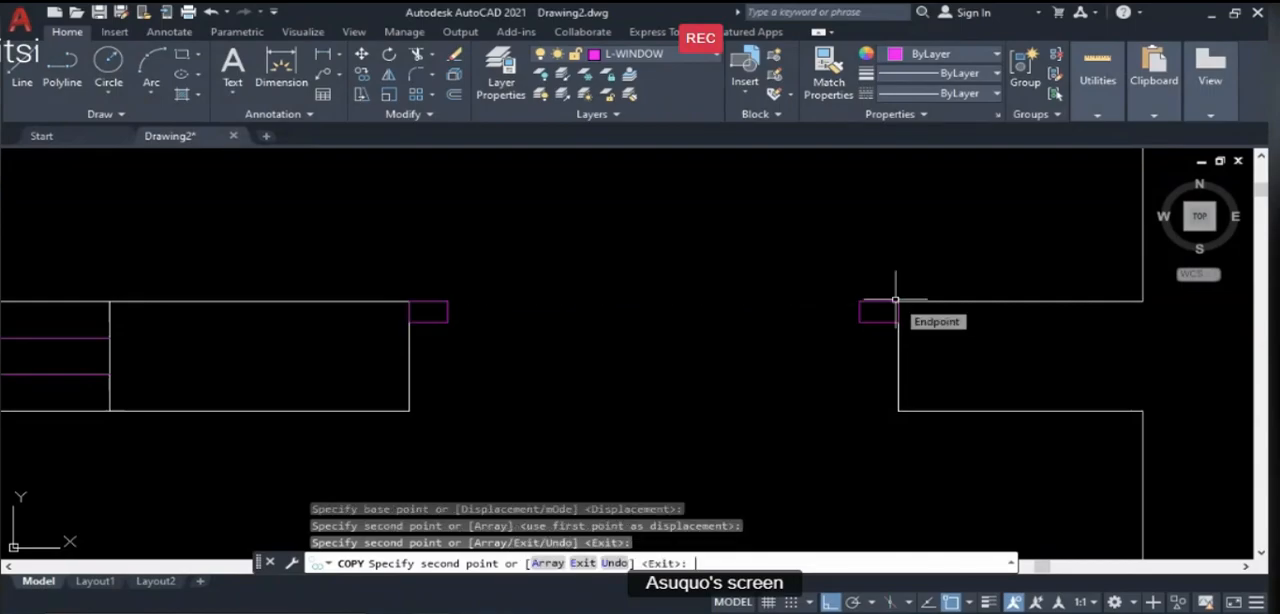
key(Return)
scroll(735, 348, down, 2)
scroll(732, 352, down, 2)
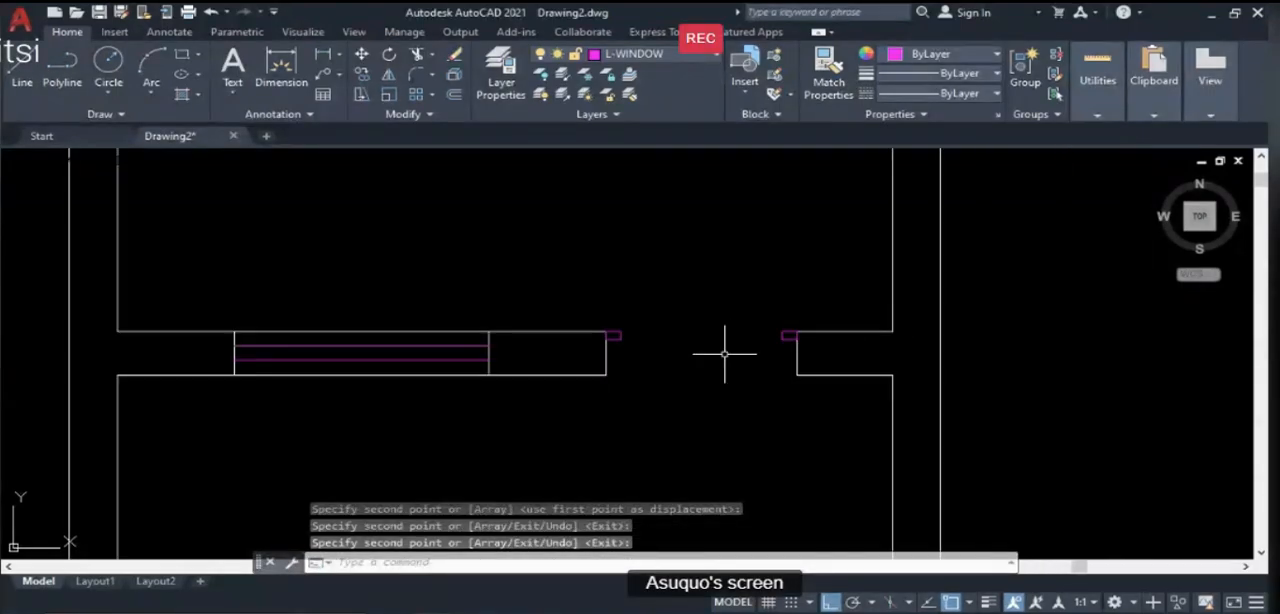
- Draw a vertical door leaf line down into the room from the upper-left corner of the right-hand door frame rectangle
scroll(627, 344, up, 2)
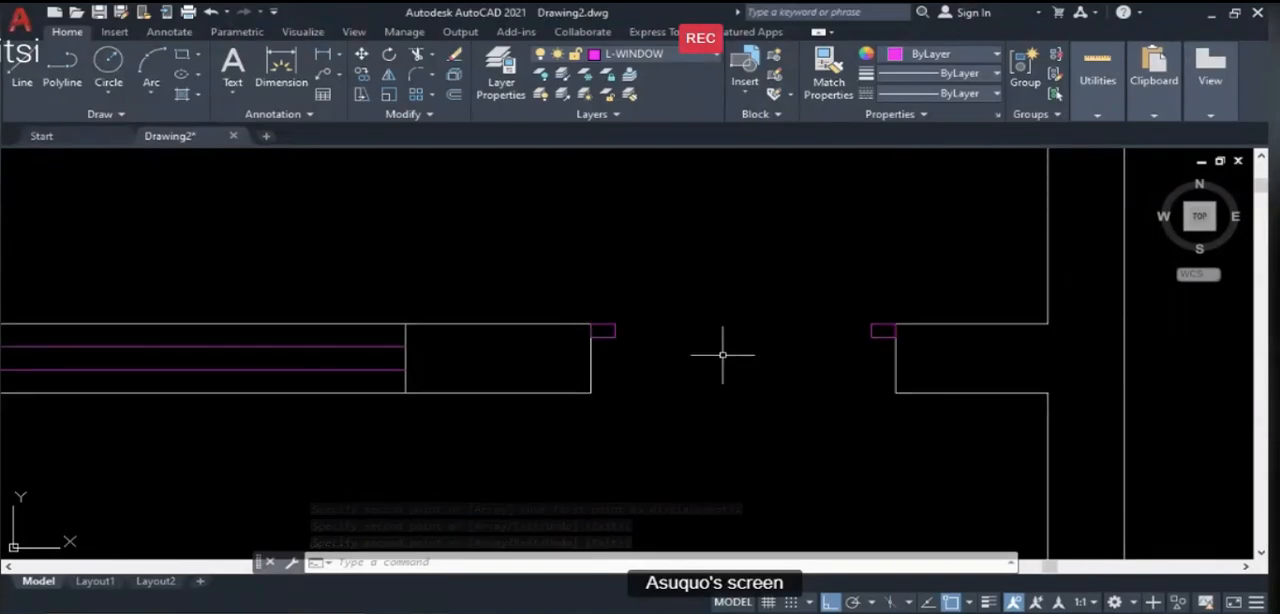
scroll(545, 309, down, 2)
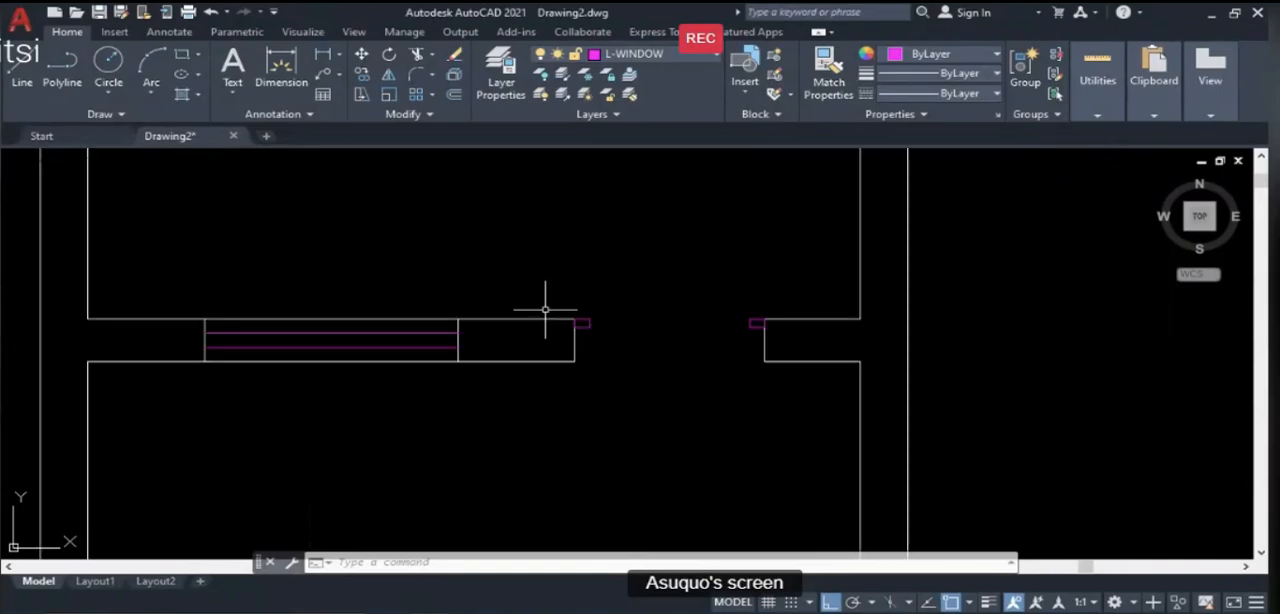
scroll(545, 309, down, 2)
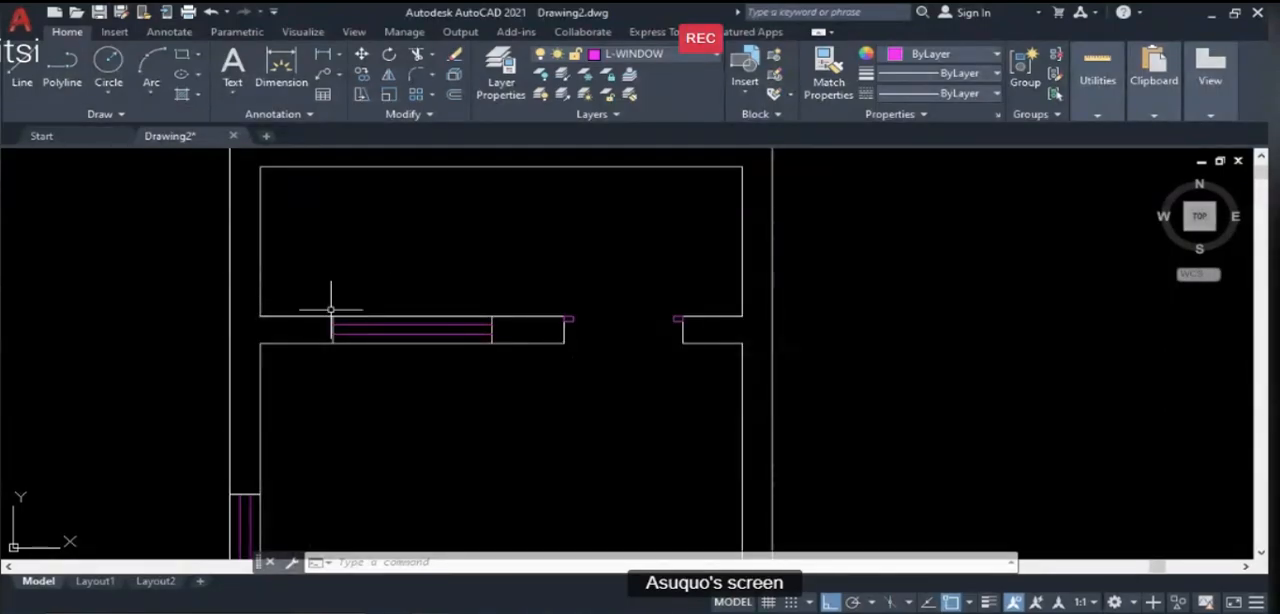
text(l)
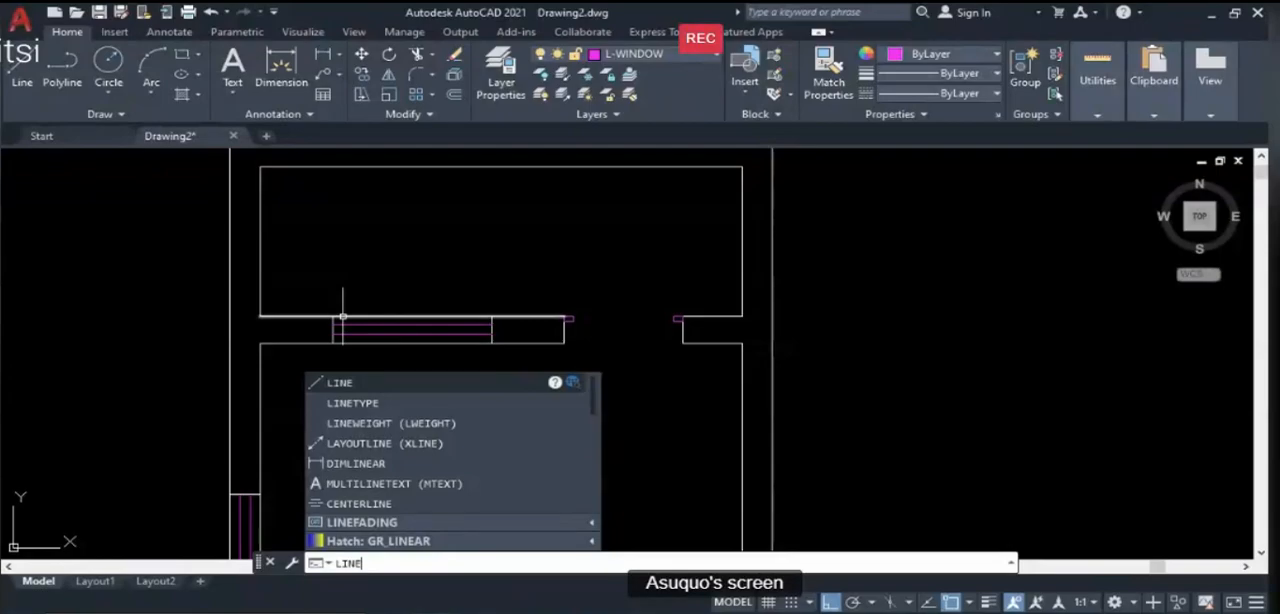
key(Return)
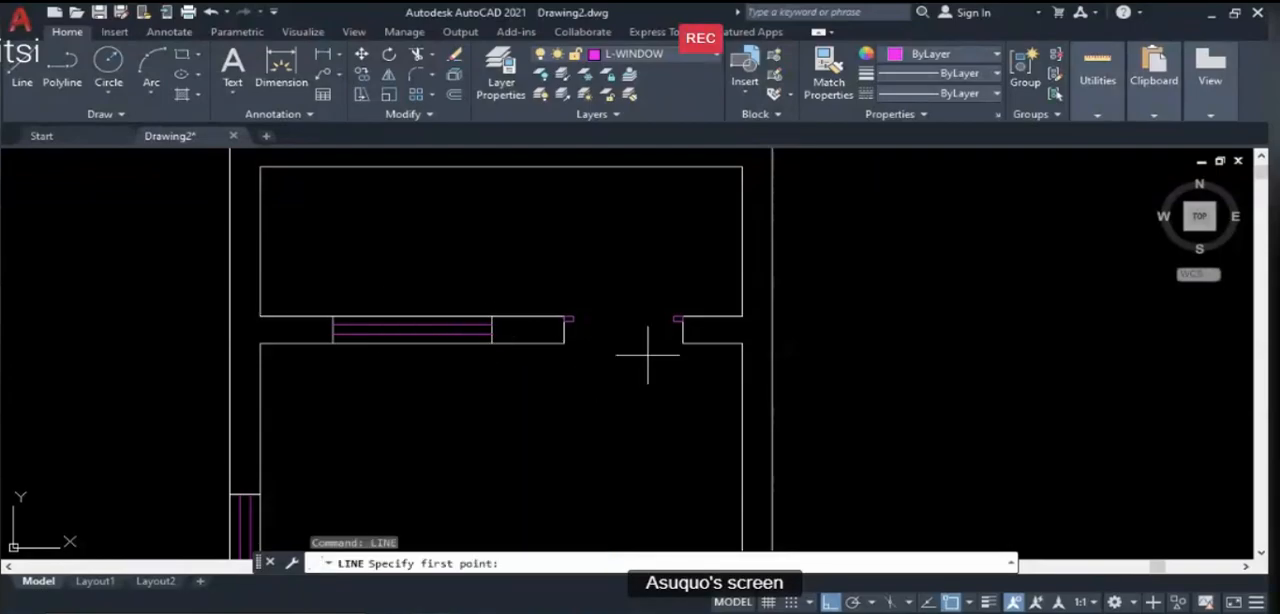
scroll(648, 354, up, 2)
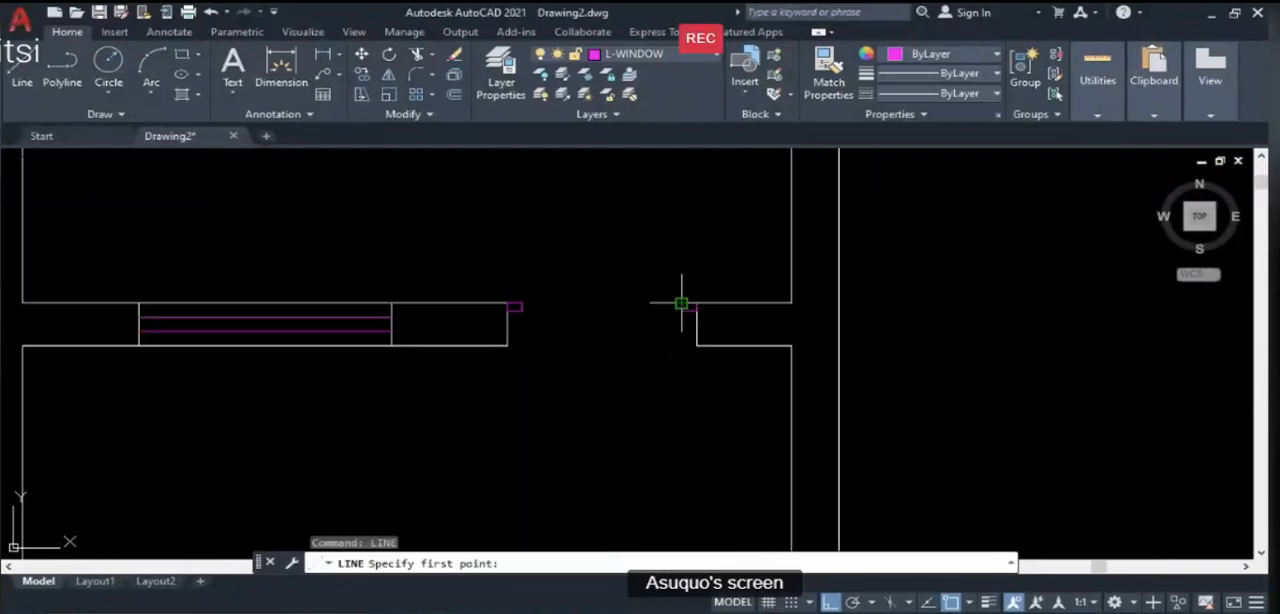
scroll(662, 310, up, 3)
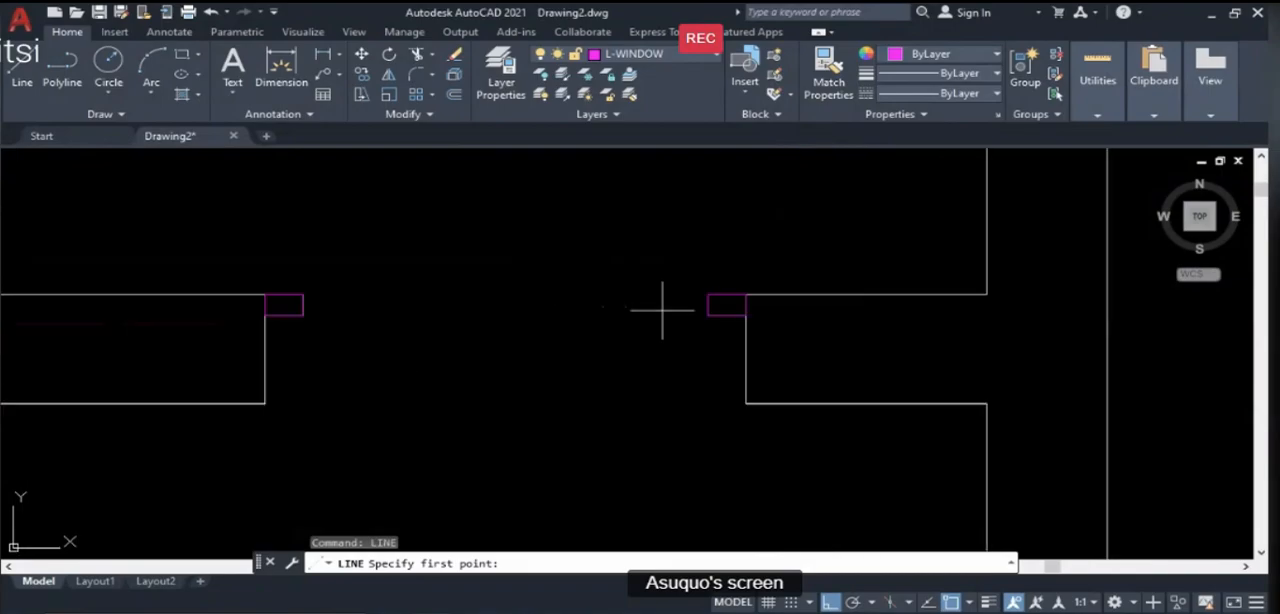
scroll(706, 294, down, 4)
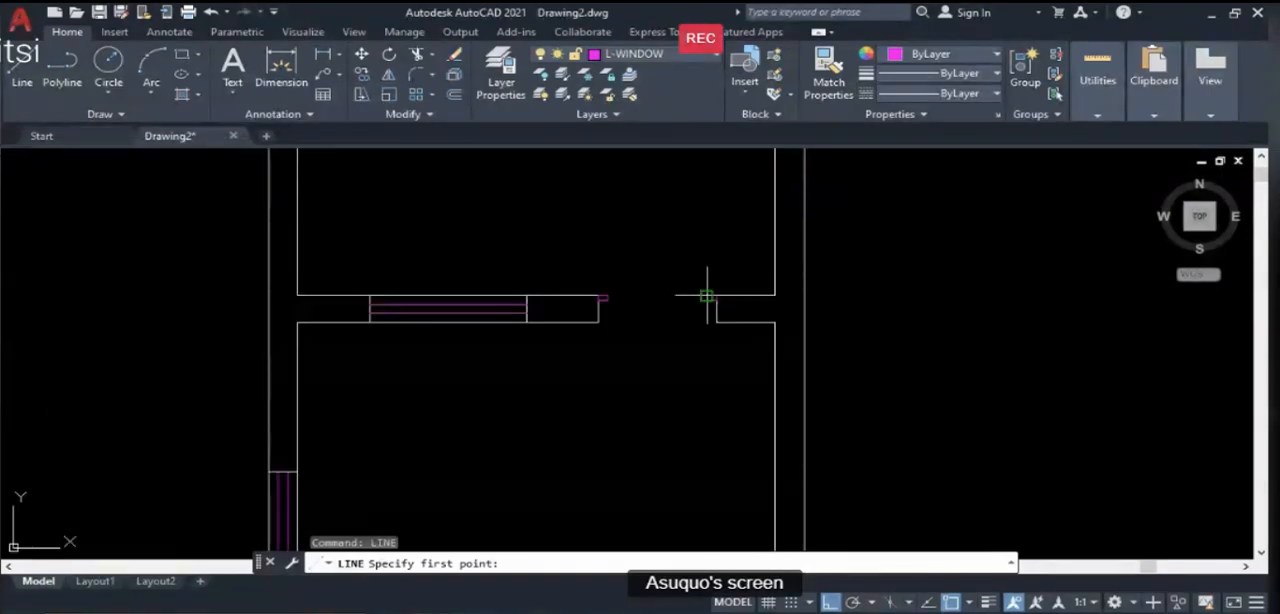
click(704, 294)
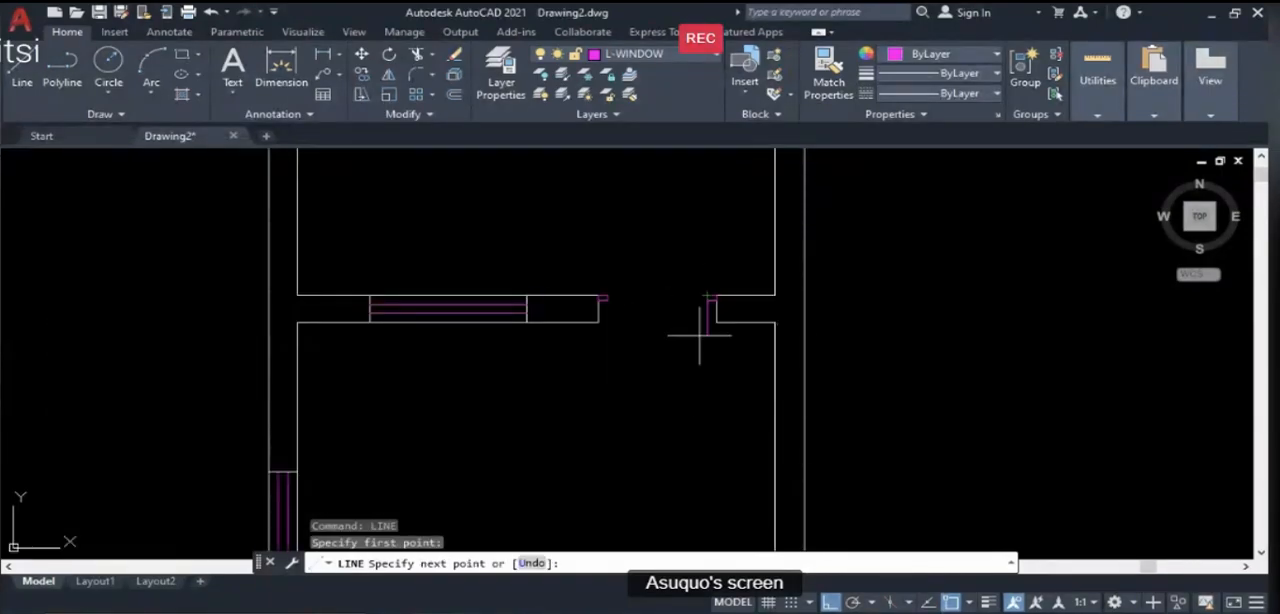
click(698, 396)
key(Return)
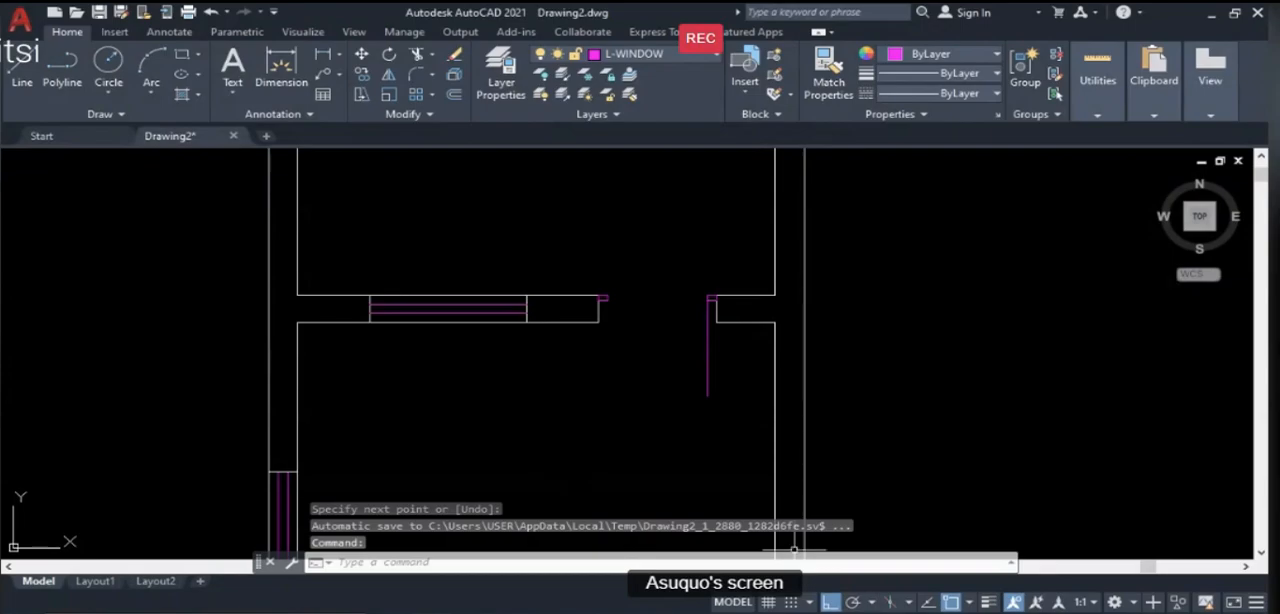
- Highlight the ARC (ARC) and RECTANGLE (REC) entries on the PowerPoint lesson slide and return to the AutoCAD drawing
key(alt+Tab)
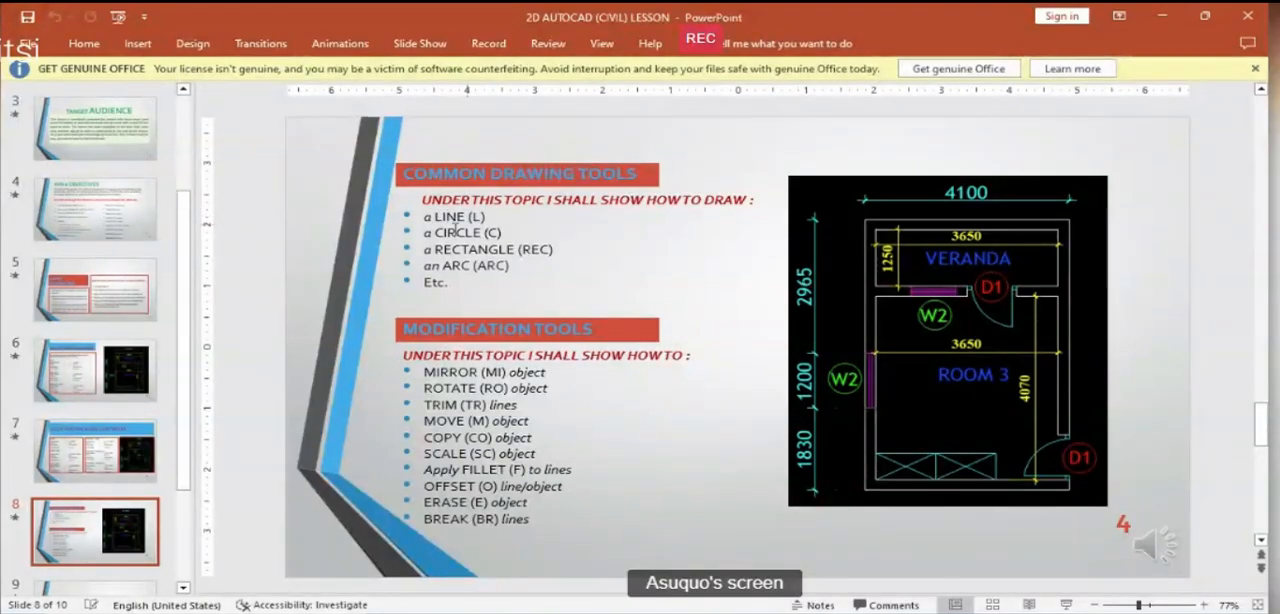
drag(443, 265, 522, 268)
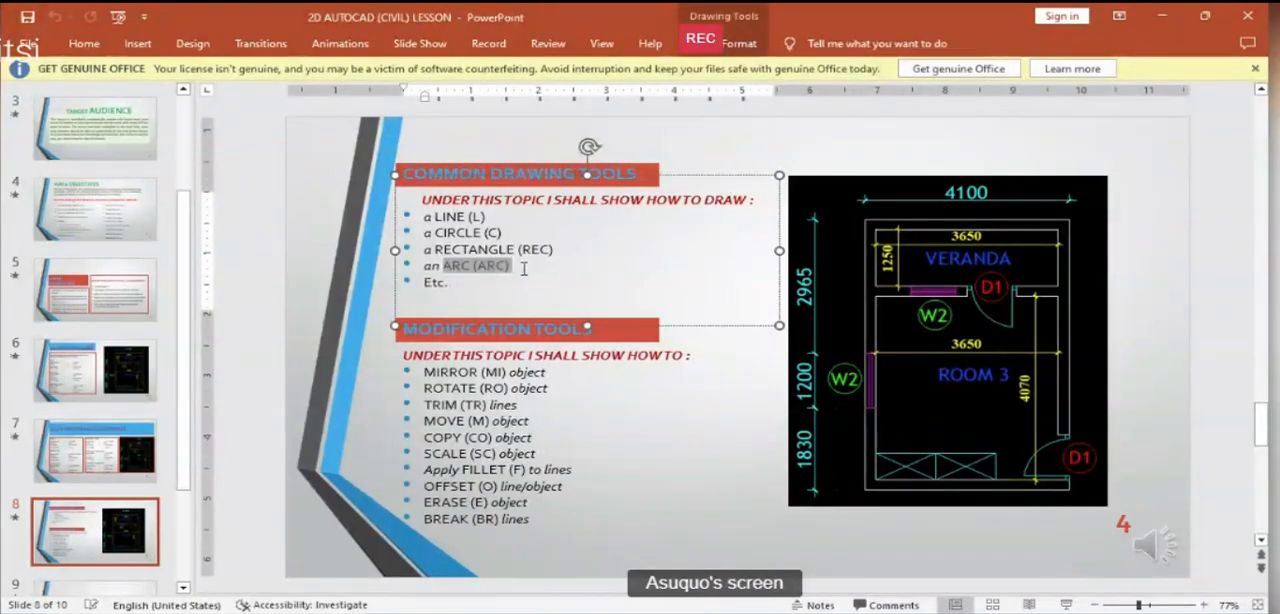
drag(434, 249, 577, 250)
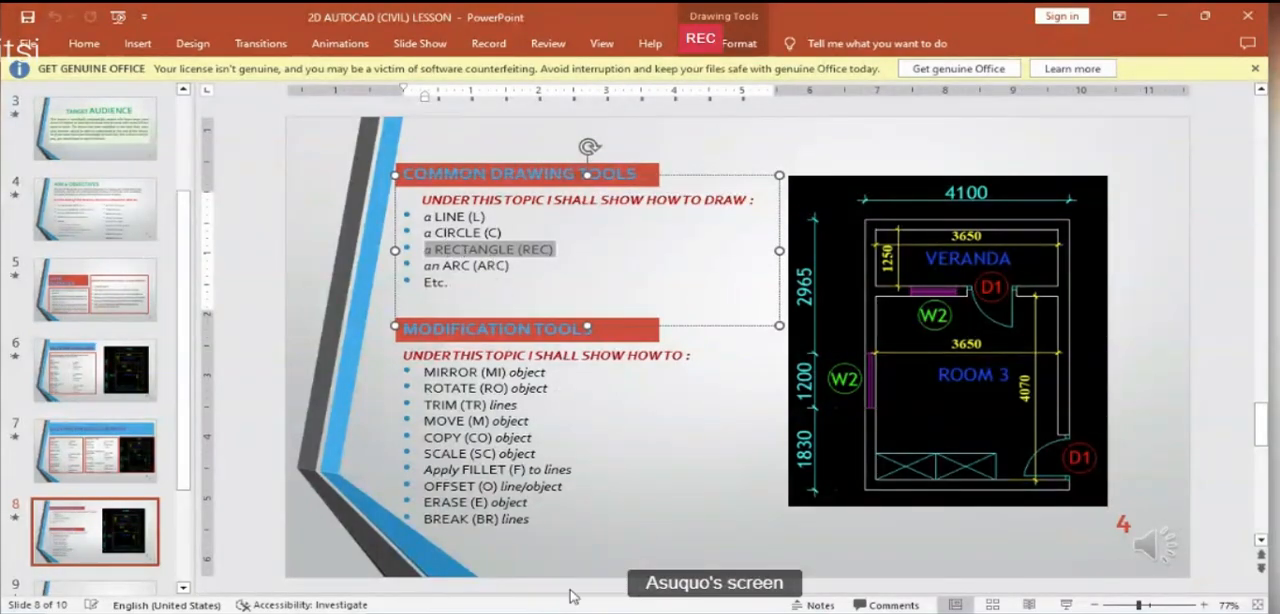
click(795, 612)
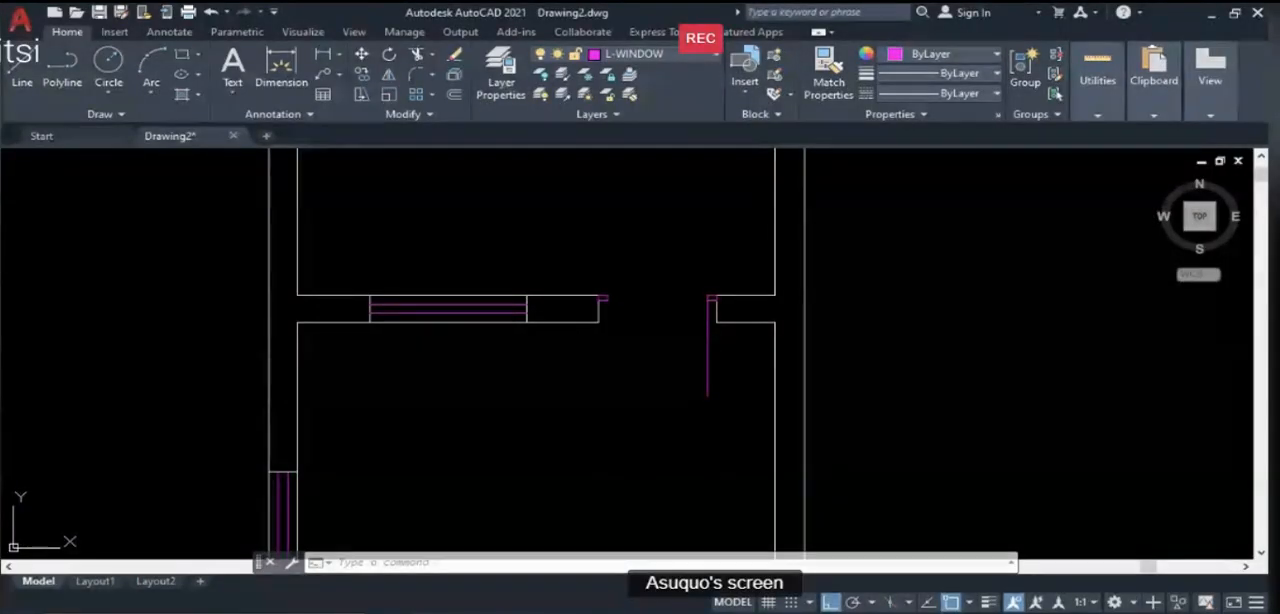
click(775, 612)
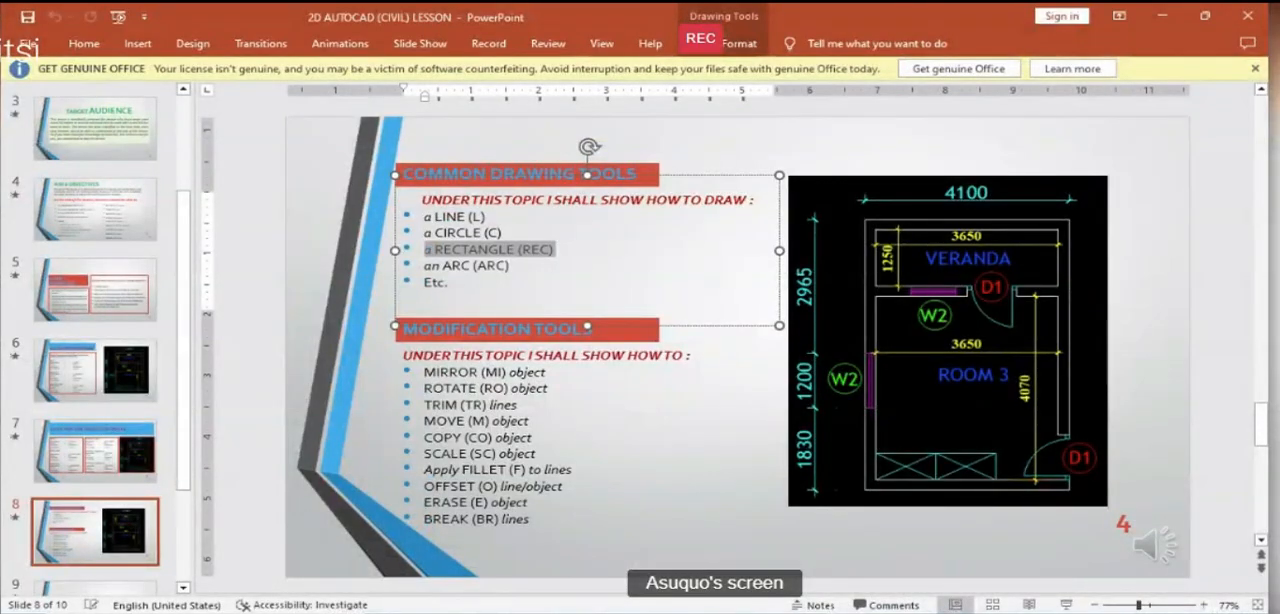
click(775, 612)
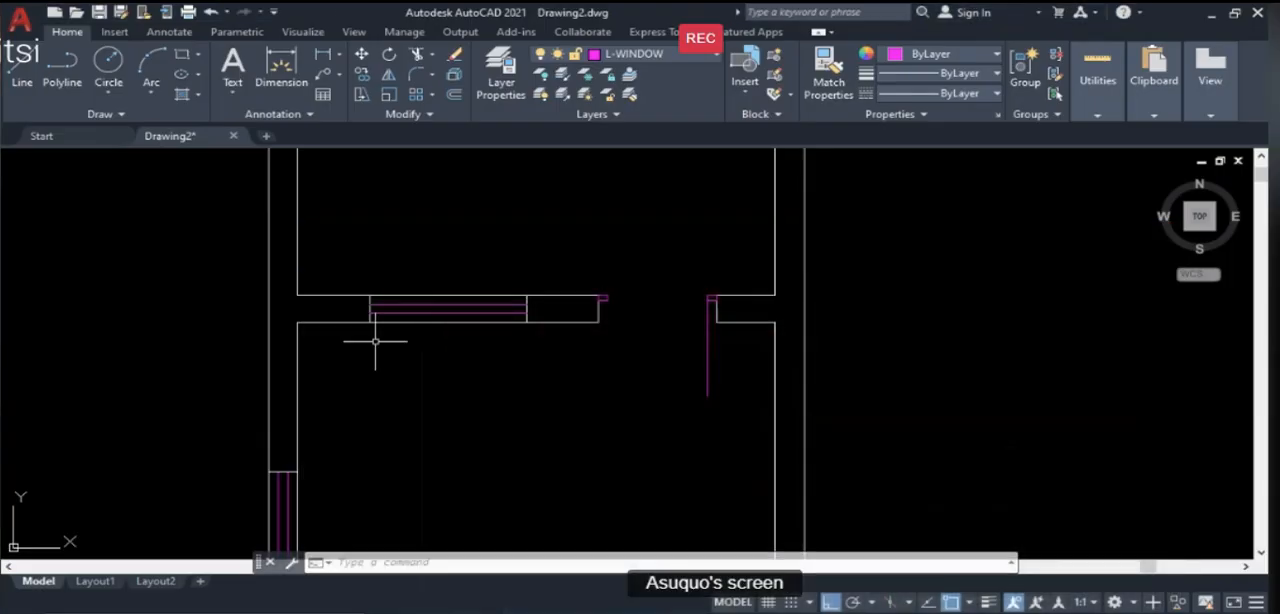
- Draw a three-point door swing arc from the left frame rectangle's upper-right corner to the lower end of the leaf line
text(AR)
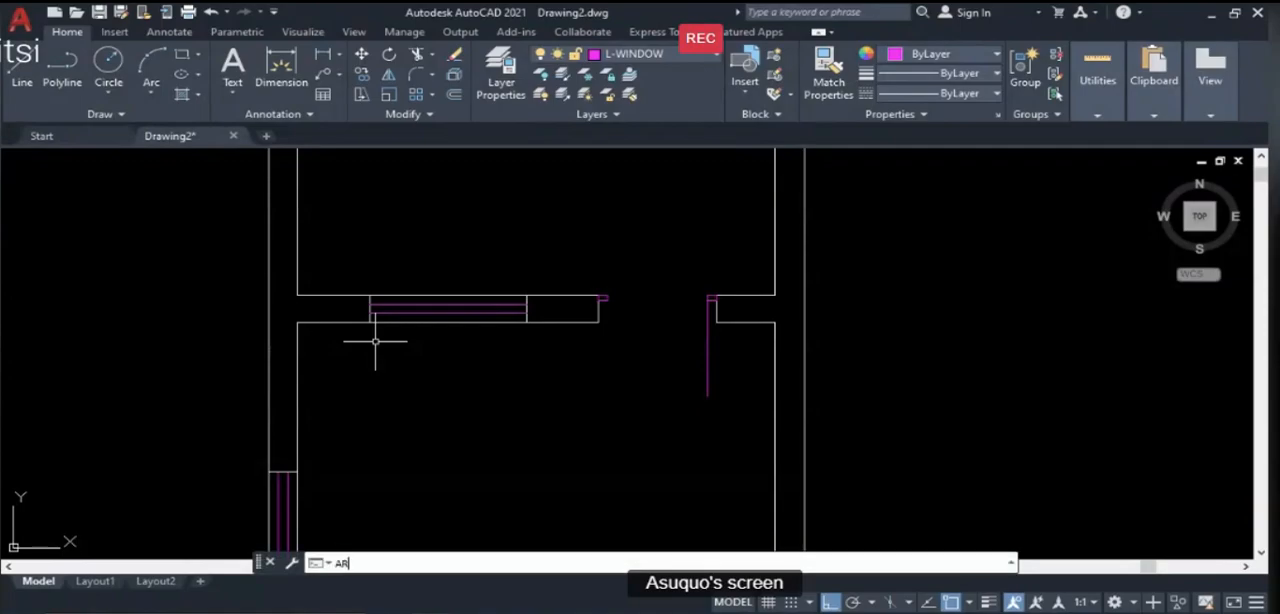
text(C)
key(Return)
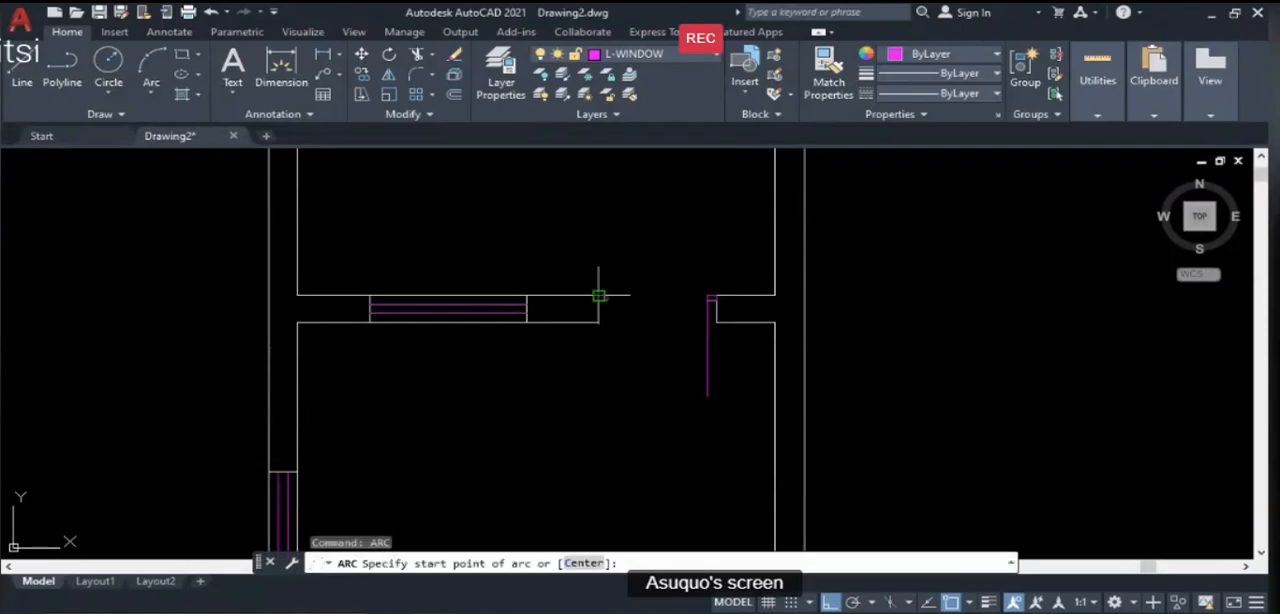
scroll(622, 291, up, 3)
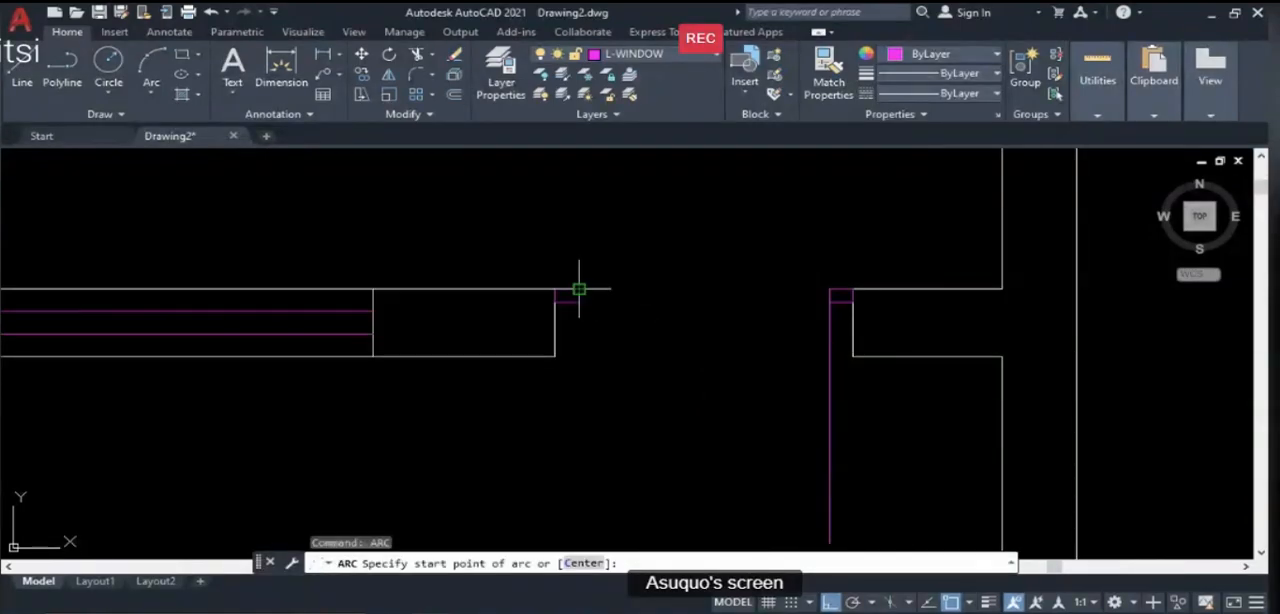
click(579, 289)
scroll(580, 287, down, 2)
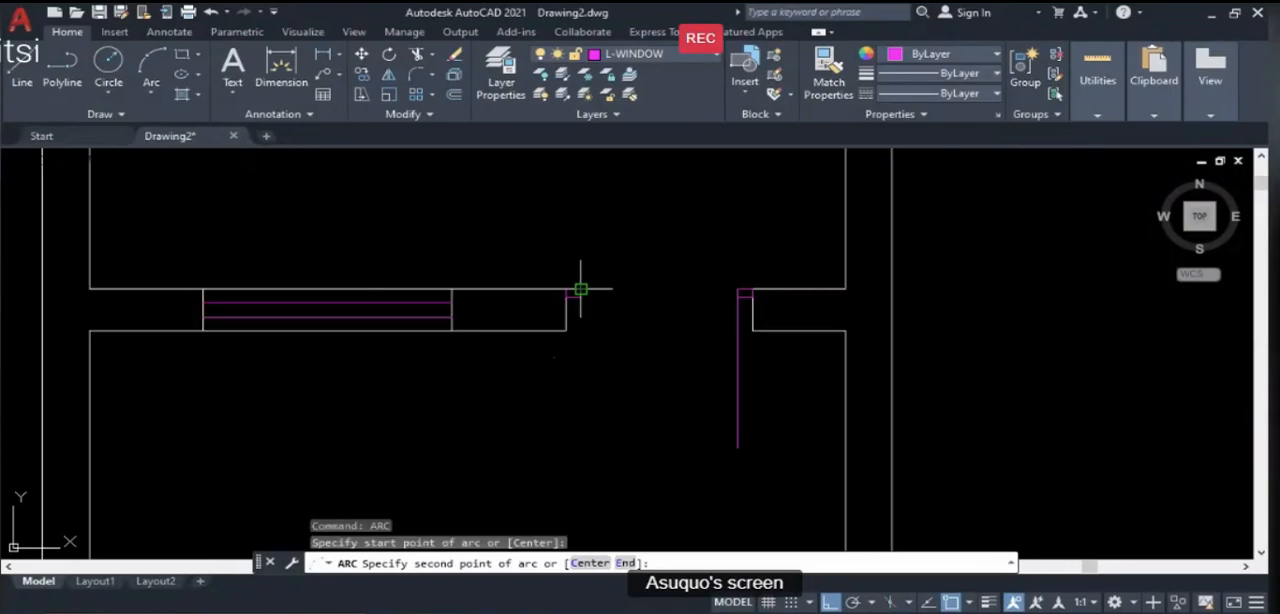
click(605, 378)
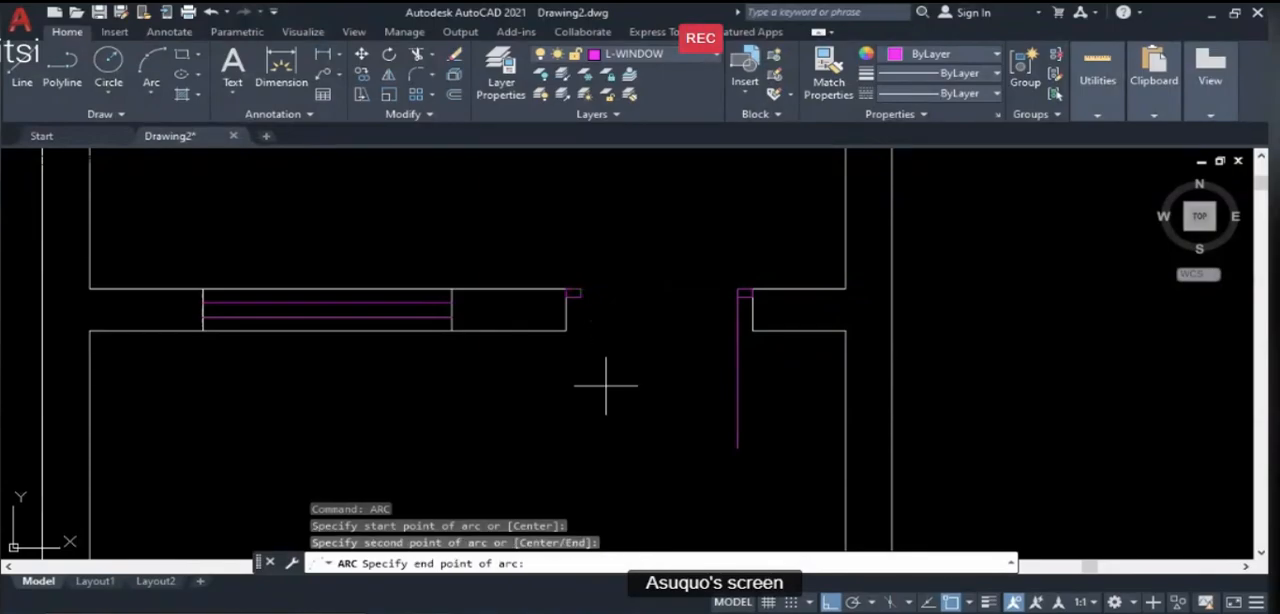
click(737, 448)
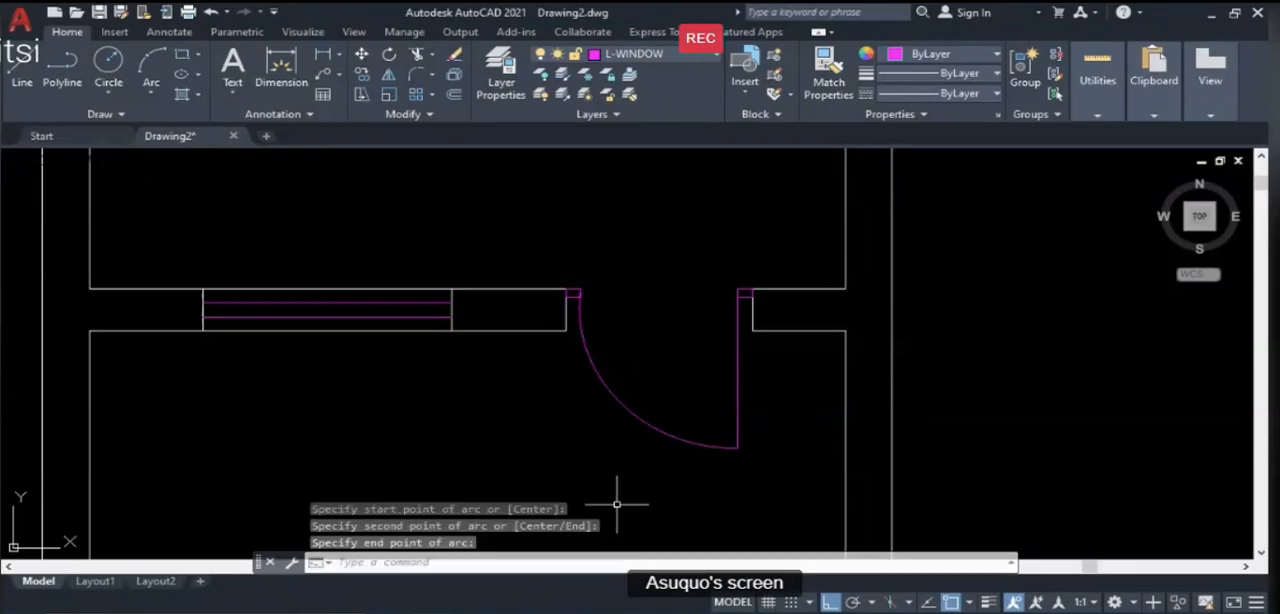
- Erase the door swing arc and the vertical door leaf line, keeping both frame rectangles
scroll(617, 408, down, 5)
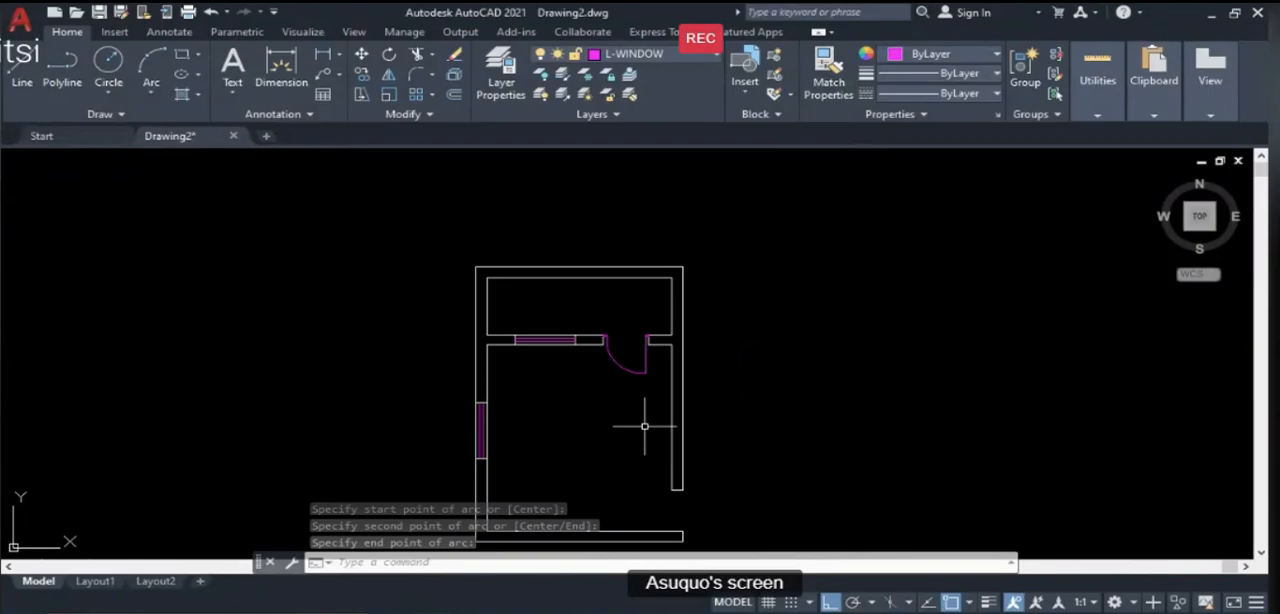
scroll(624, 382, up, 2)
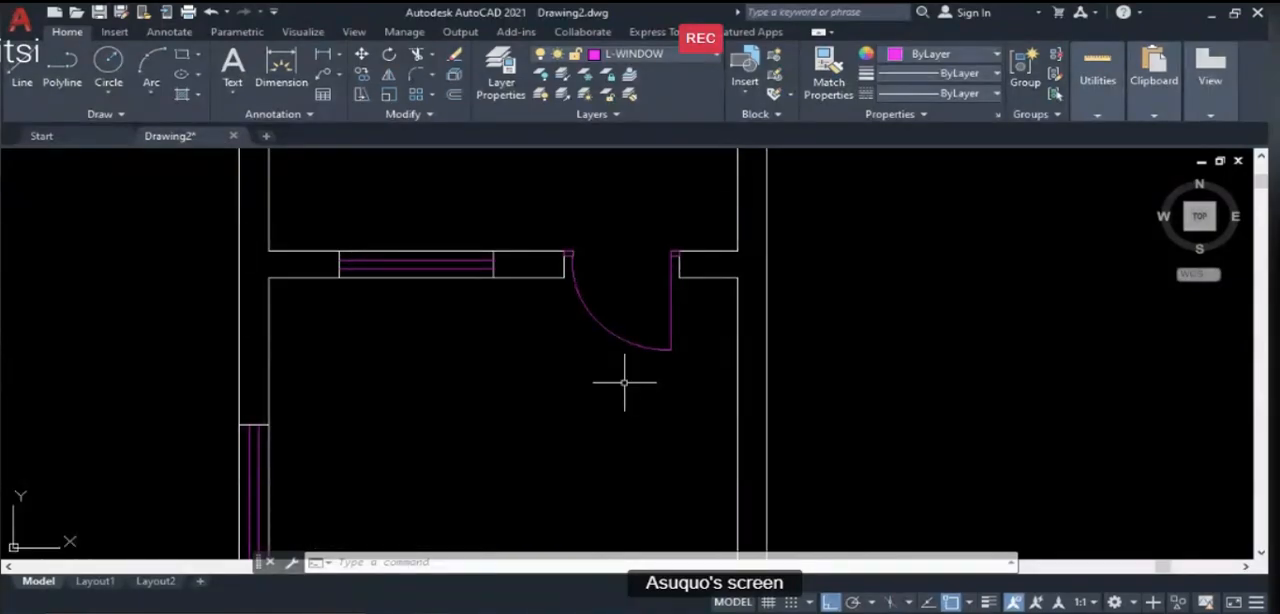
text(e)
key(Return)
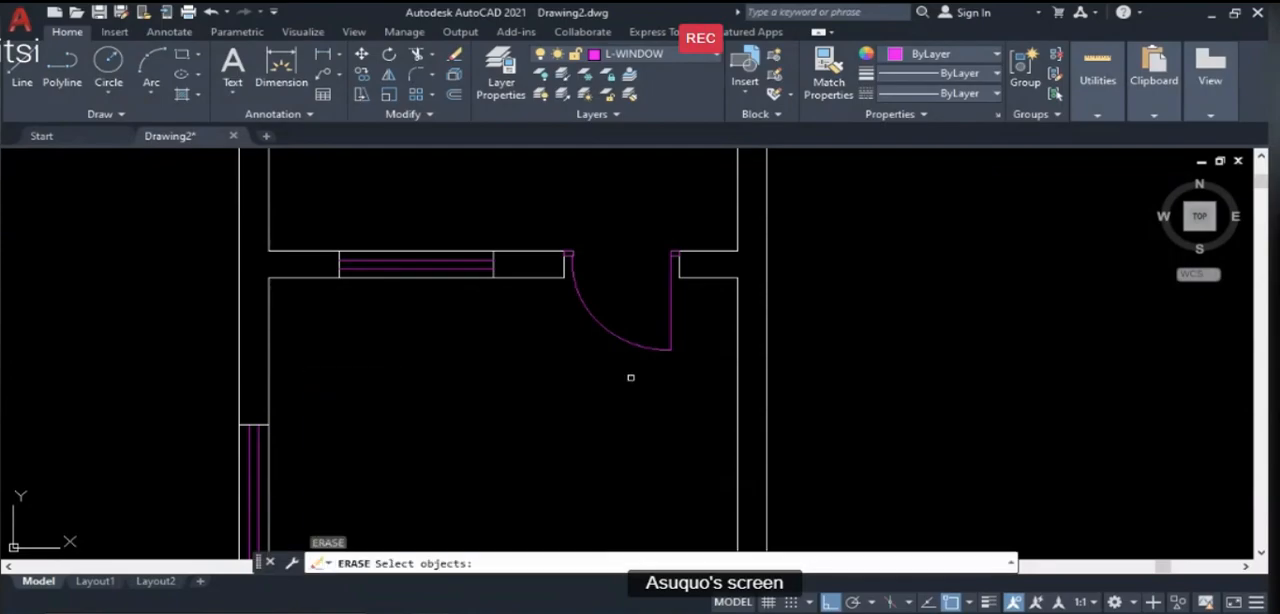
click(629, 377)
click(612, 335)
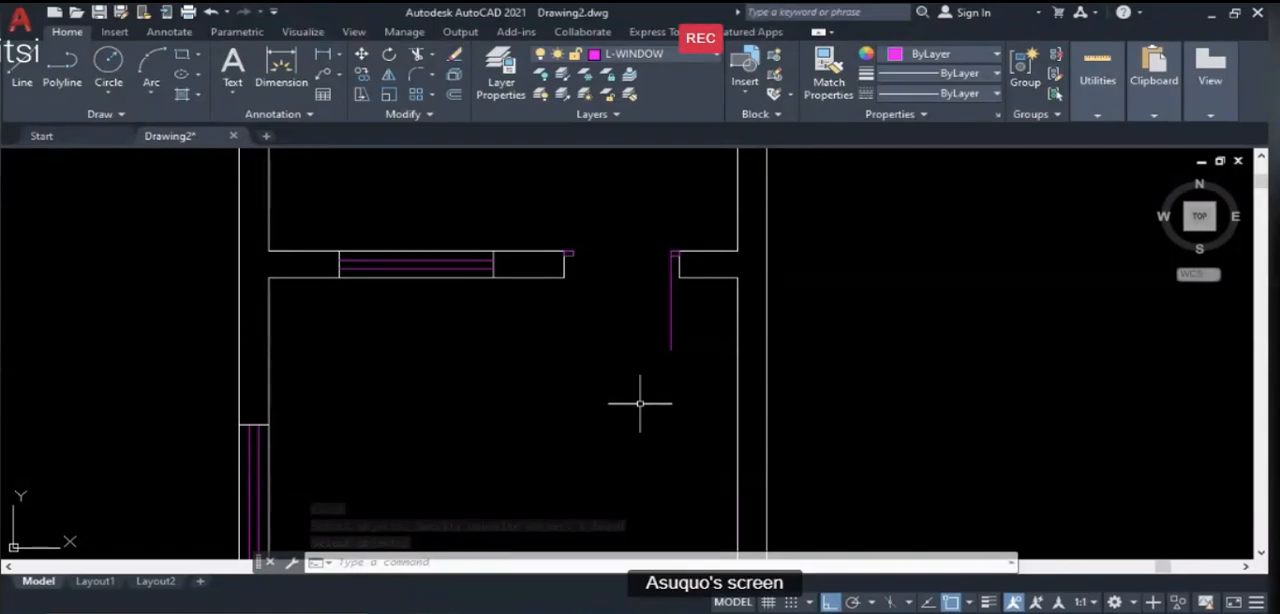
text(E)
key(Return)
click(682, 380)
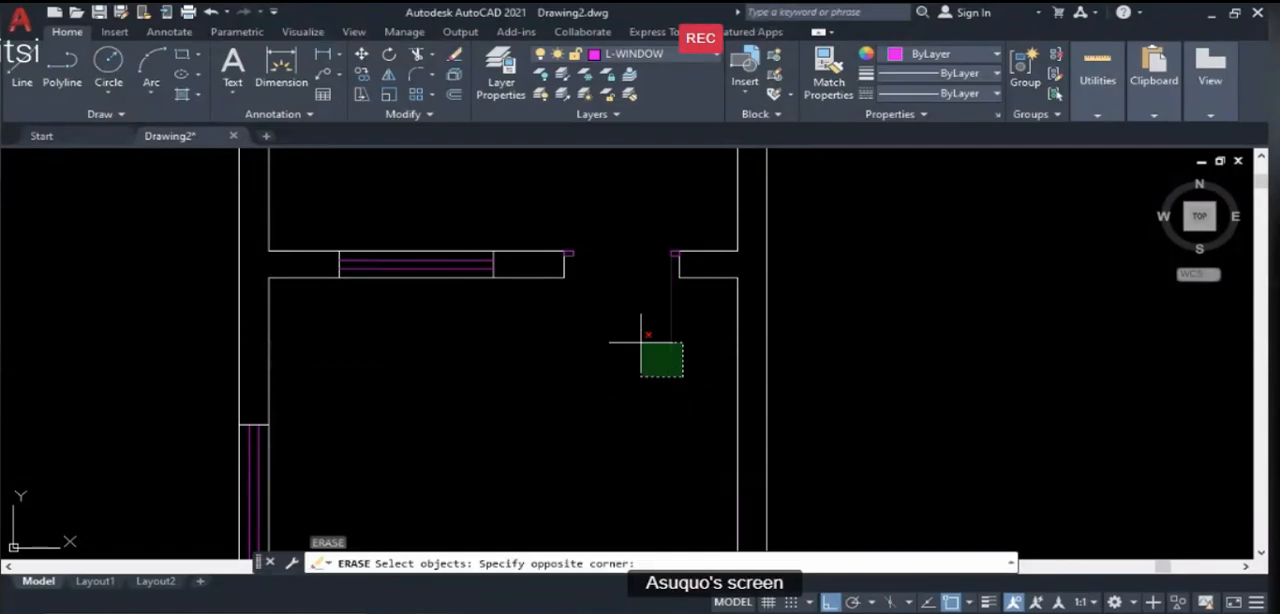
click(635, 336)
key(Return)
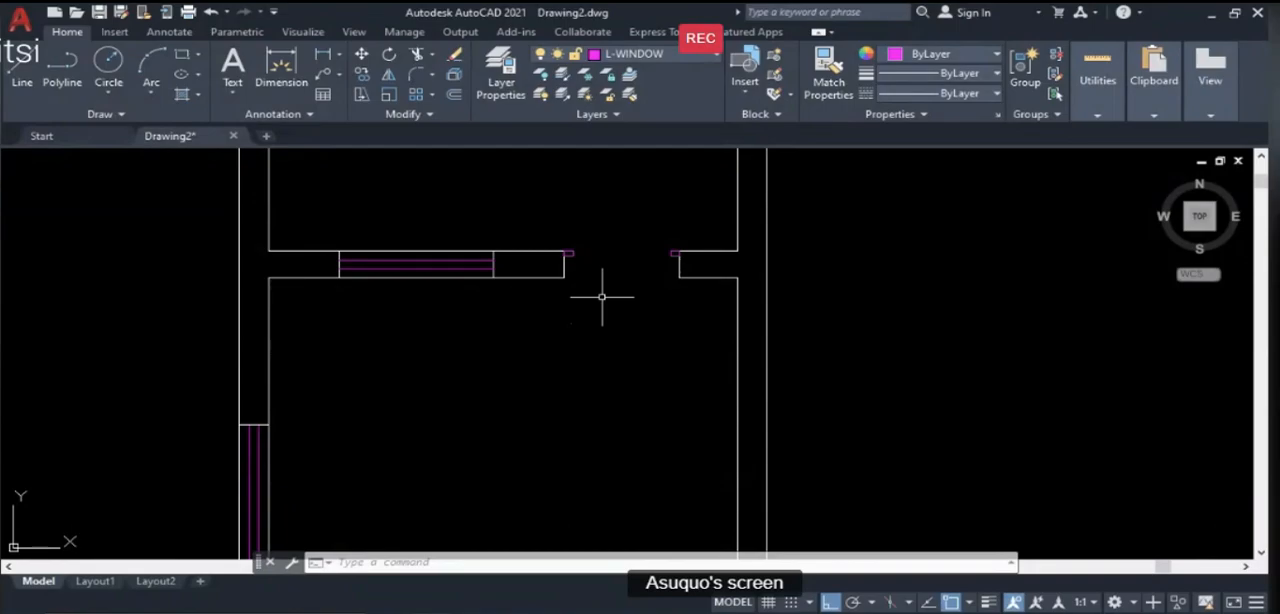
- Draw a 900 mm vertical door leaf line downward from the right frame rectangle's upper-left corner
text(l)
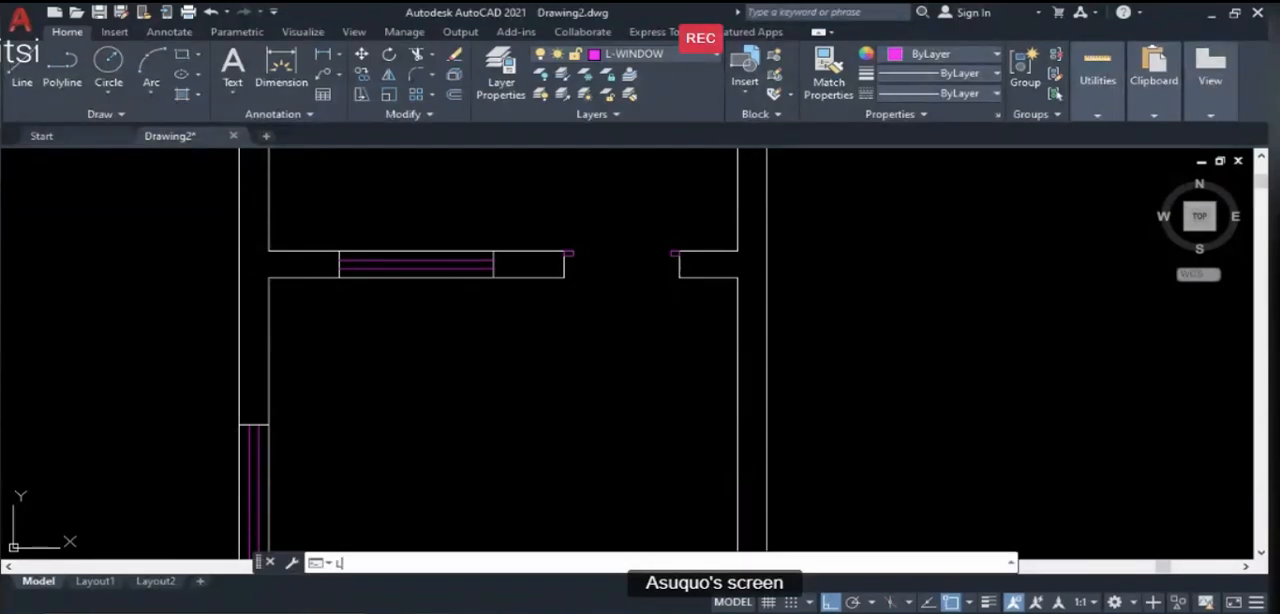
key(Return)
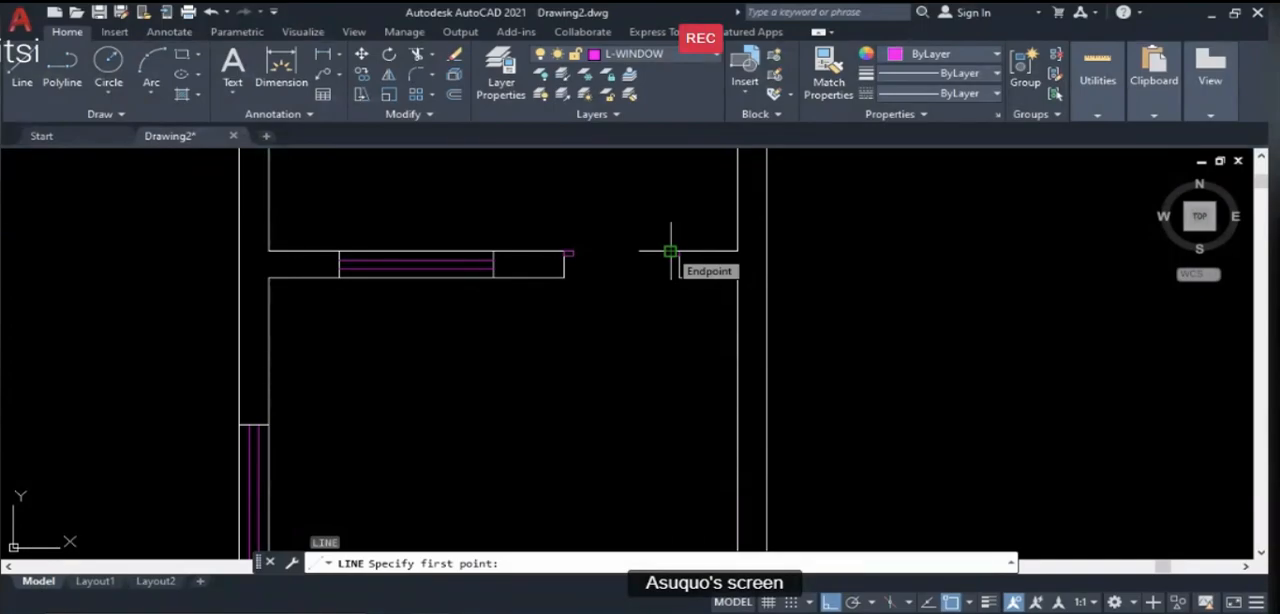
click(670, 251)
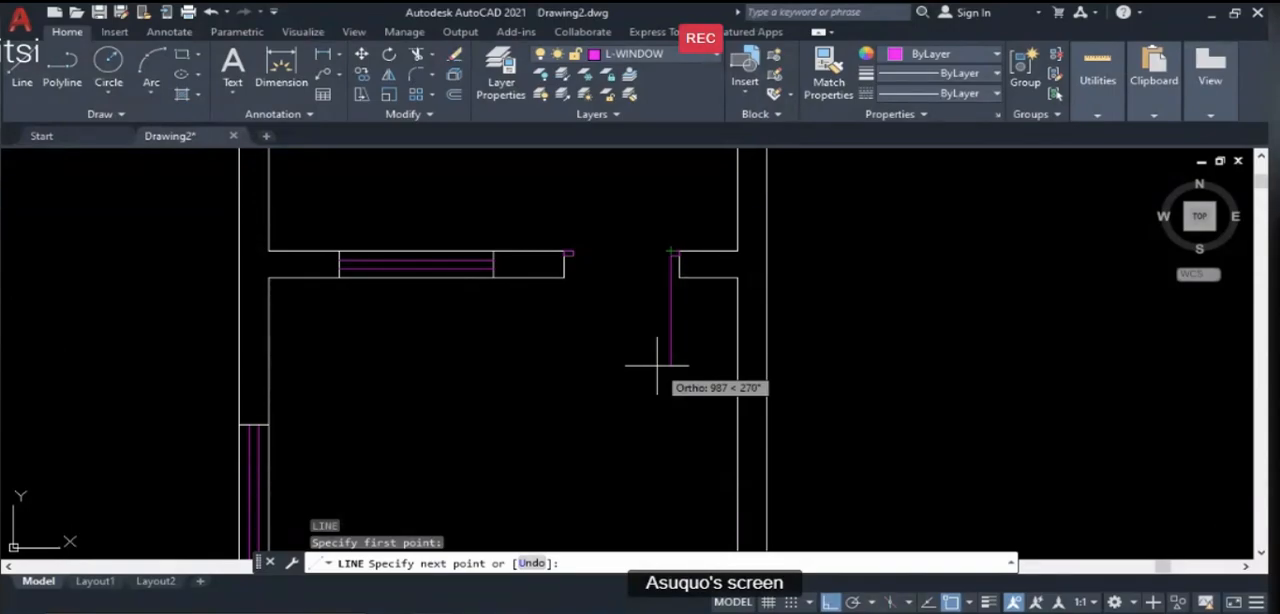
key(Return)
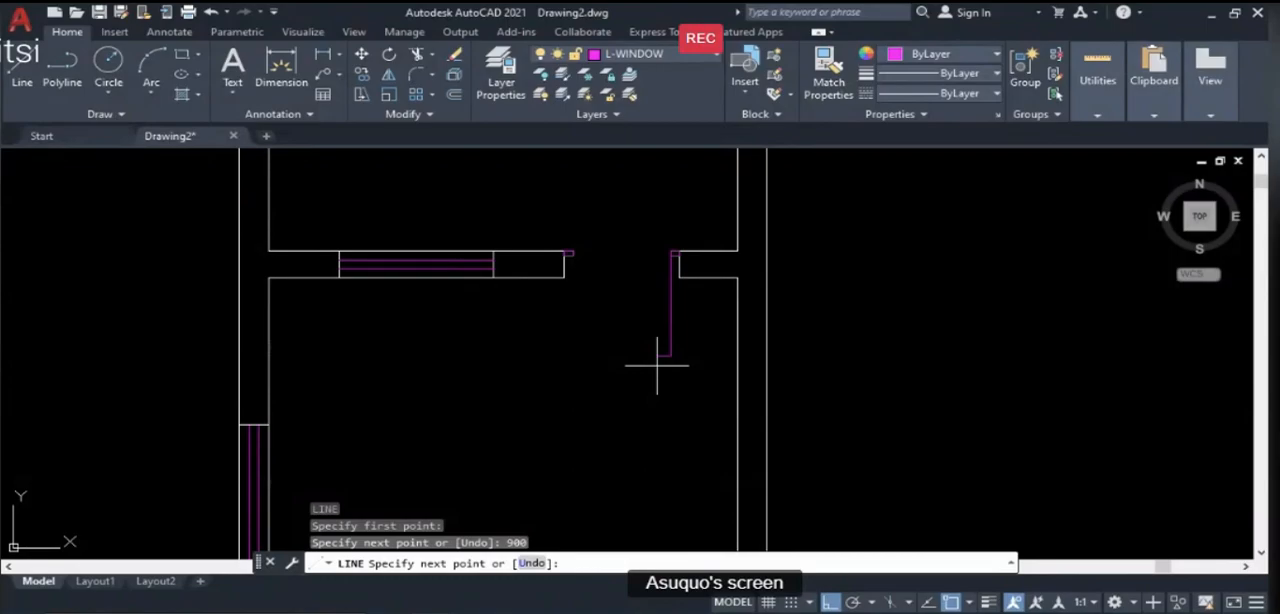
key(Return)
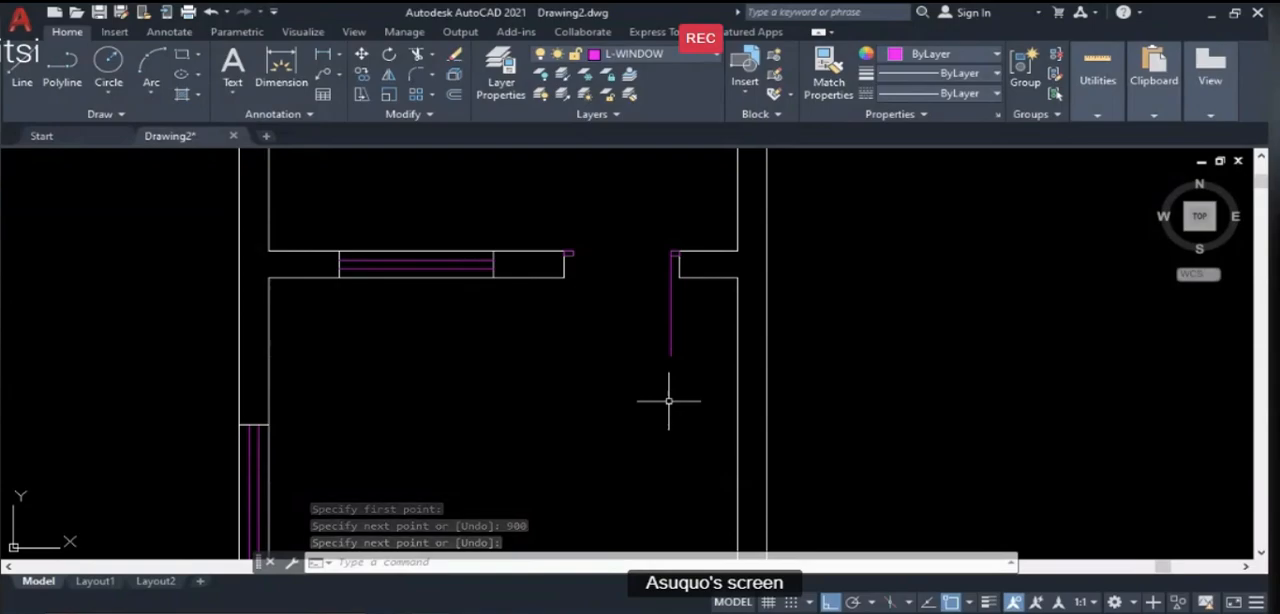
- Draw a three-point door swing arc from the left frame rectangle's upper-right corner to the lower end of the new leaf line
text(arc)
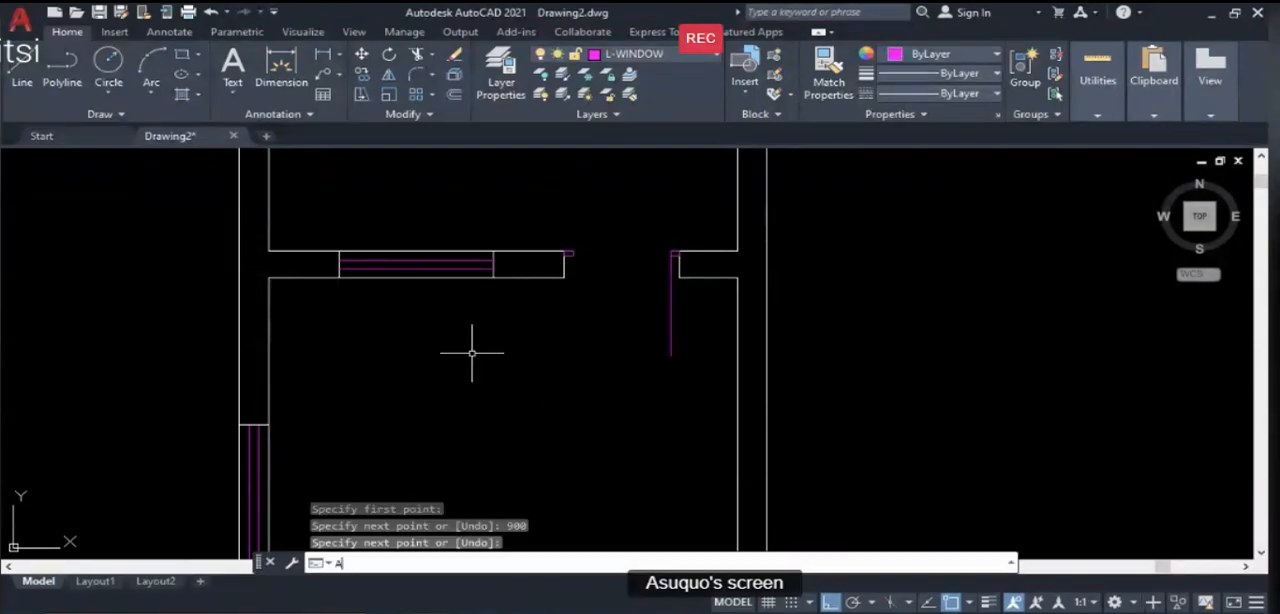
key(Return)
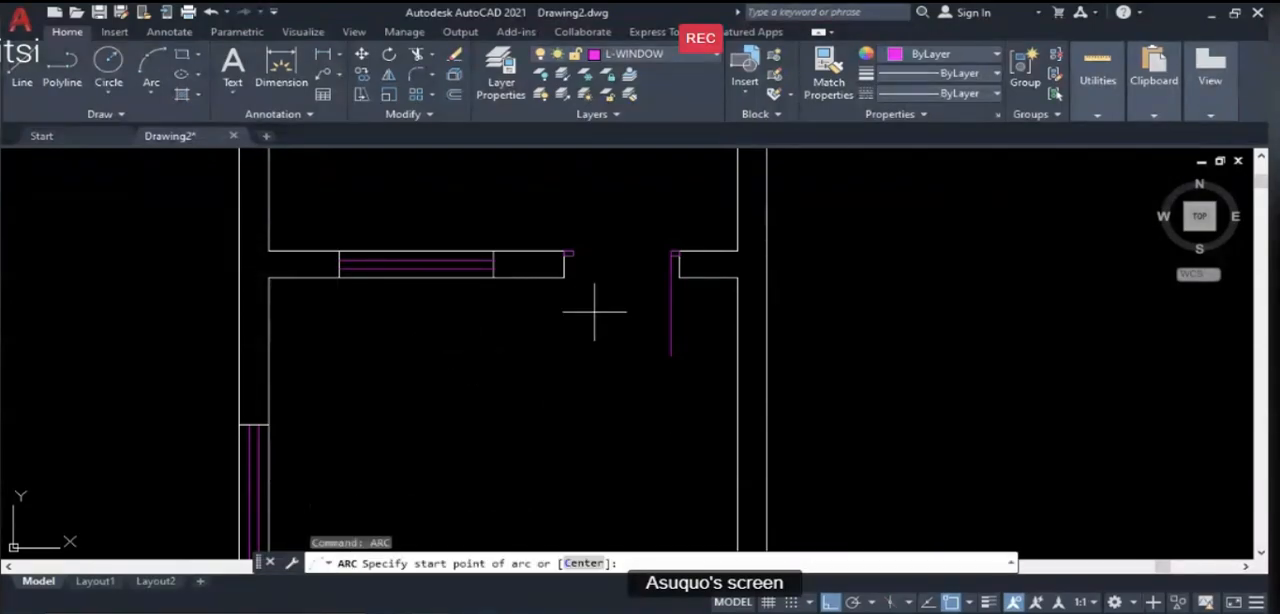
click(571, 252)
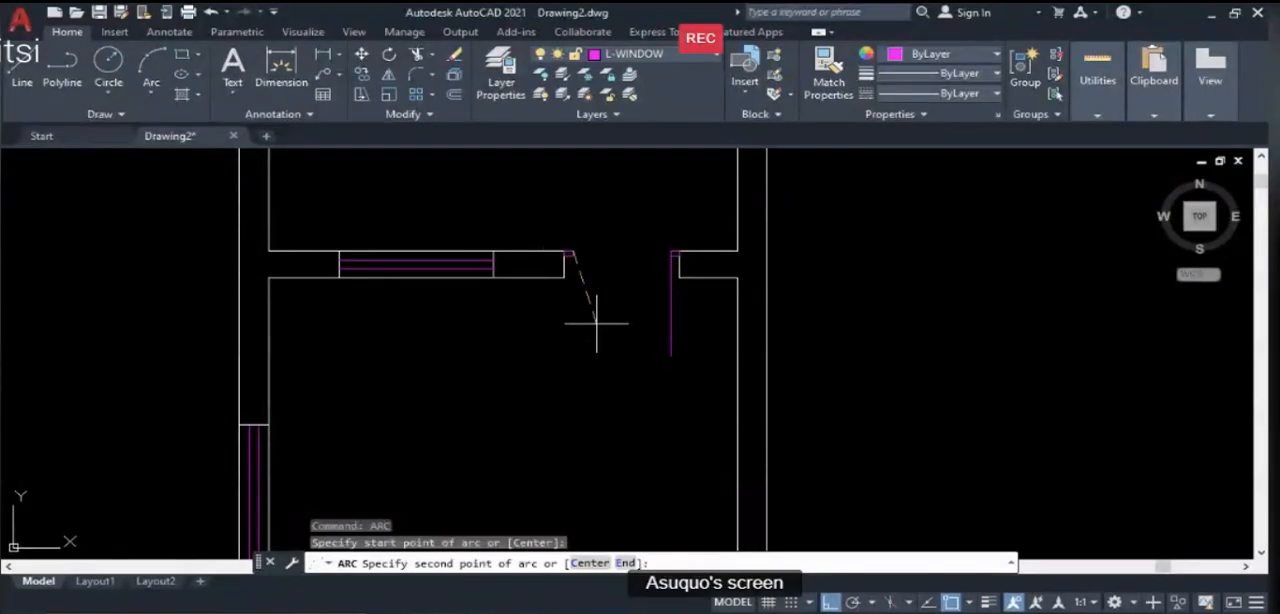
click(600, 319)
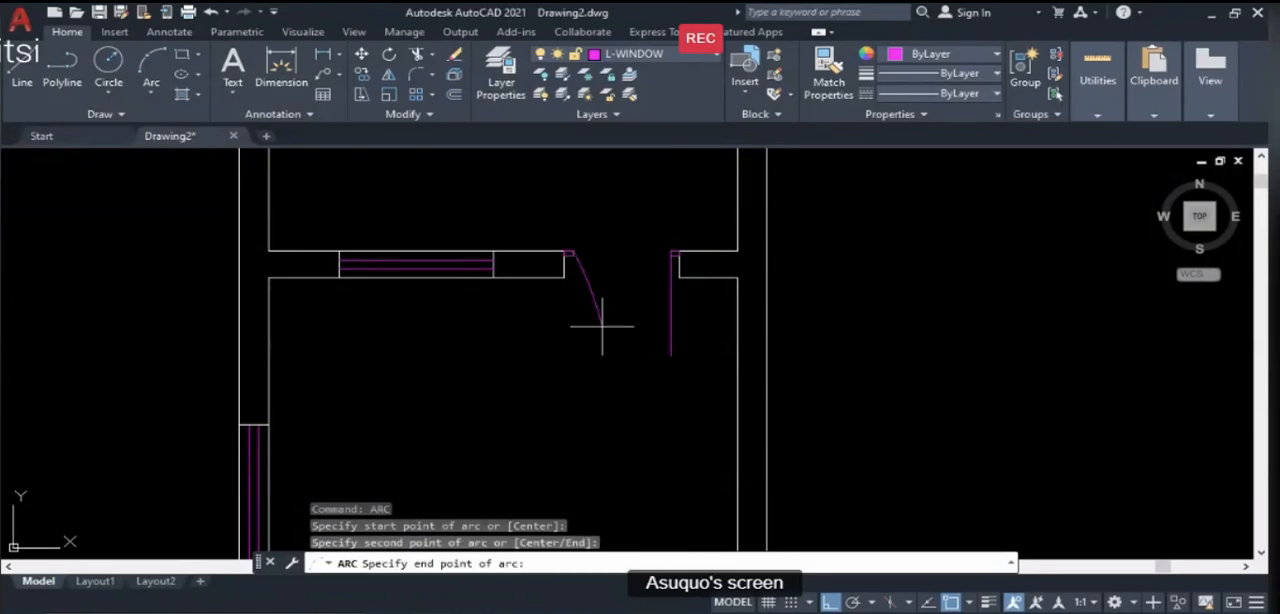
click(670, 355)
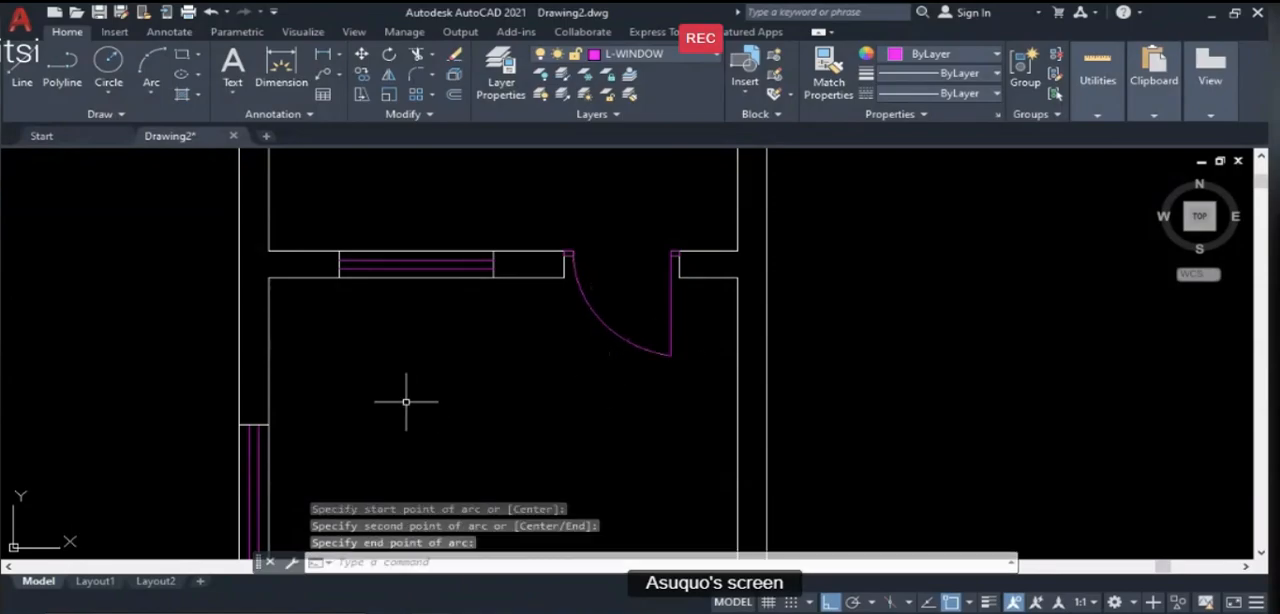
scroll(563, 255, down, 2)
scroll(540, 294, up, 5)
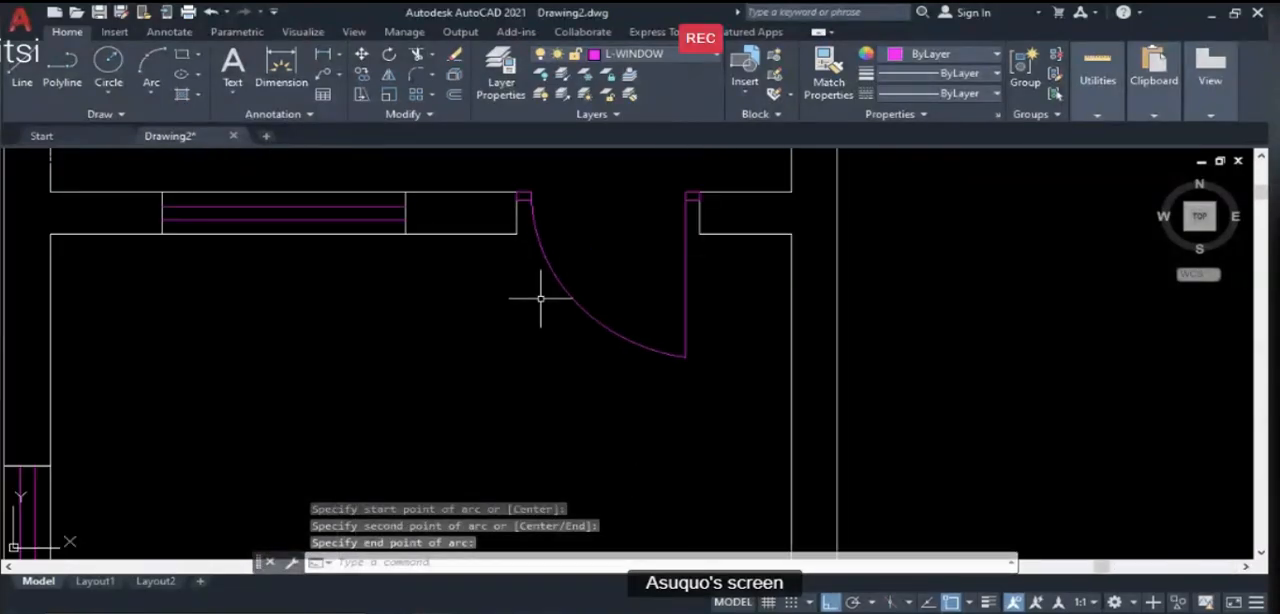
scroll(544, 301, down, 5)
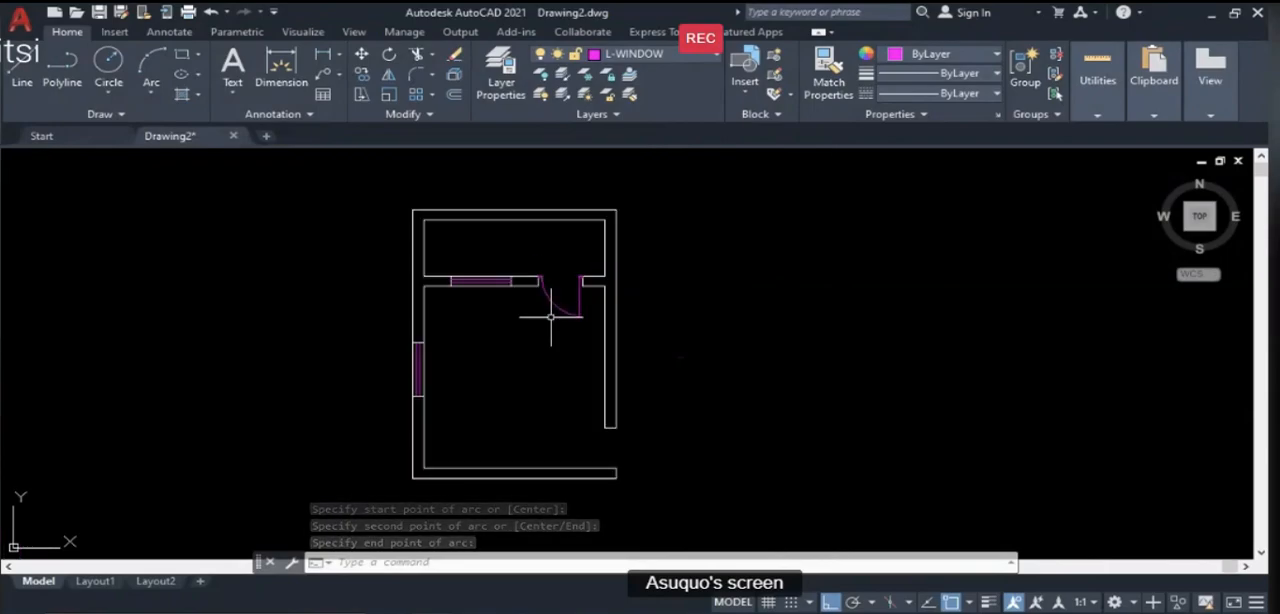
- Check the door layer properties on the PowerPoint illustration guide slides, return to AutoCAD and make L-DOOR the current layer
key(alt+Tab)
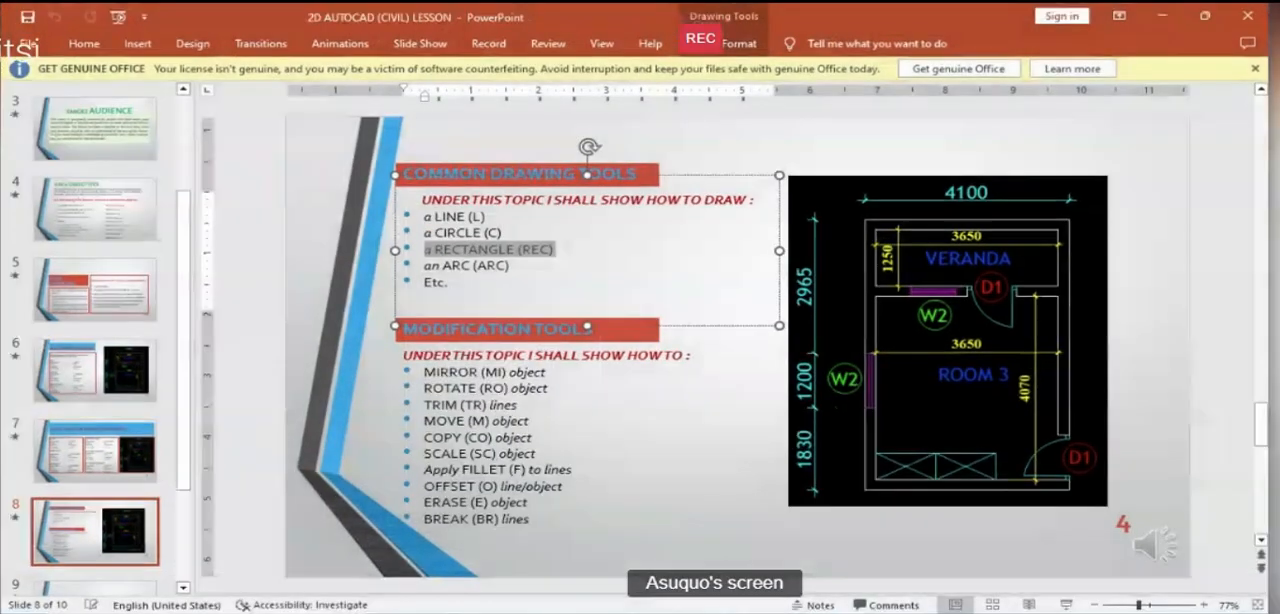
scroll(612, 444, up, 2)
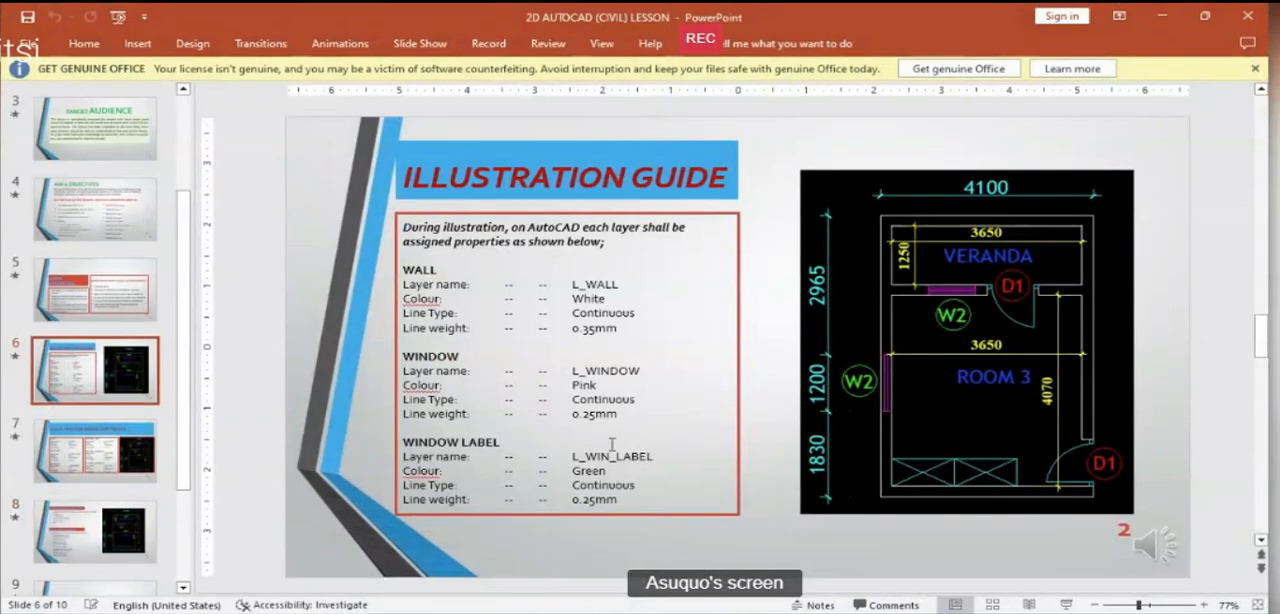
scroll(438, 424, down, 1)
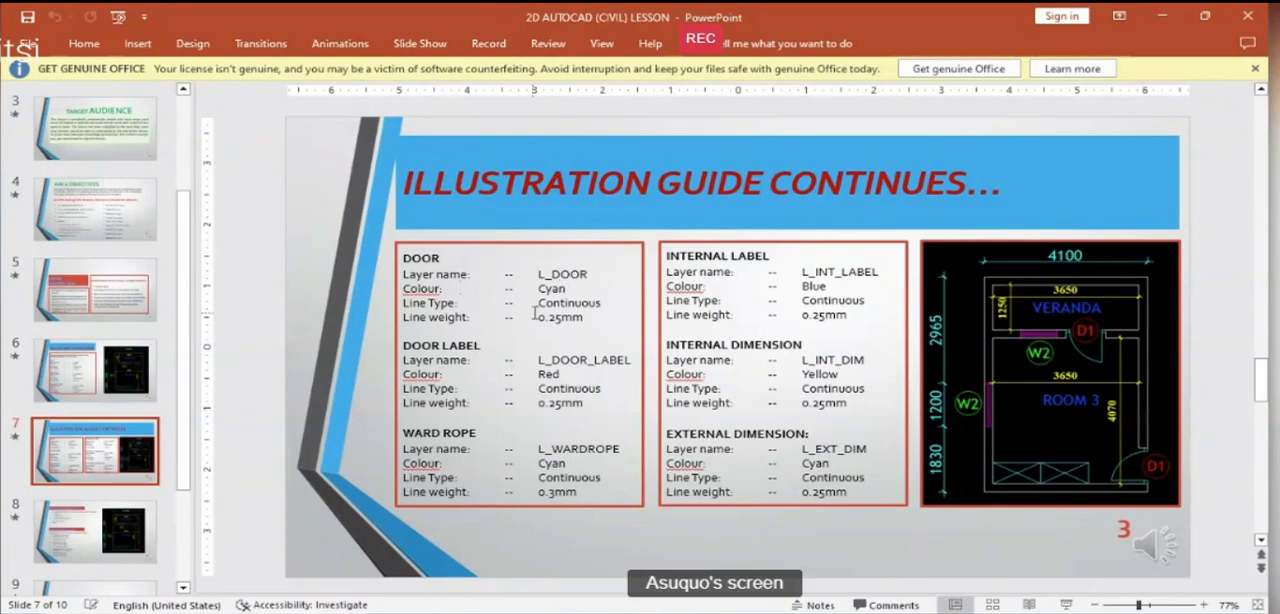
key(alt+Tab)
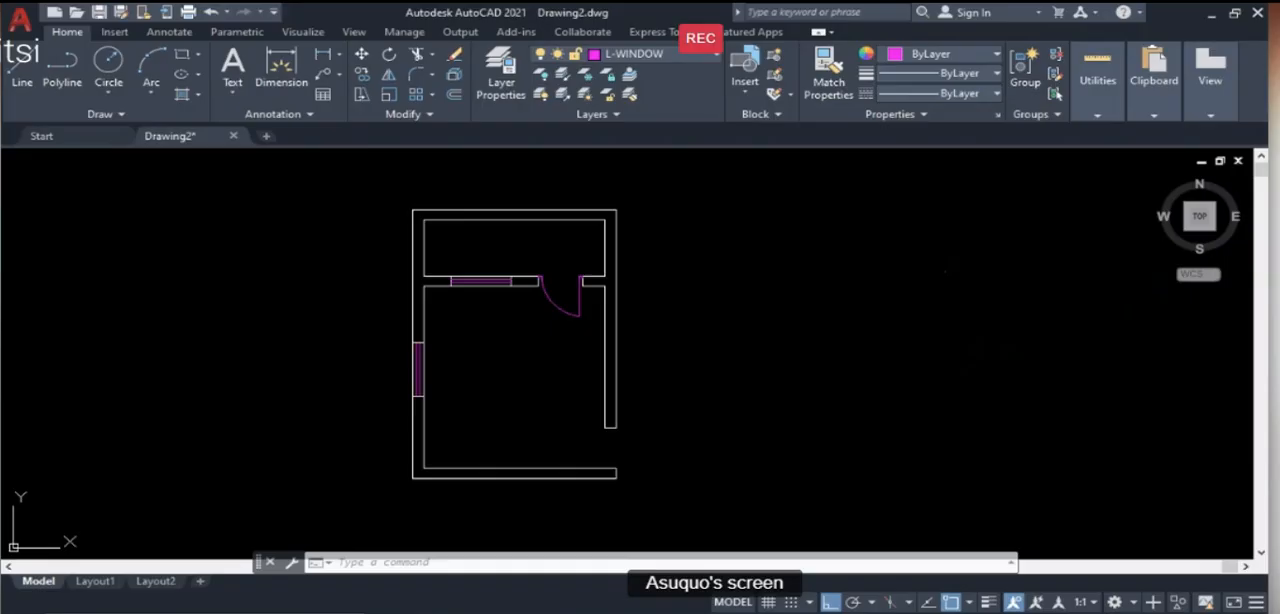
click(632, 58)
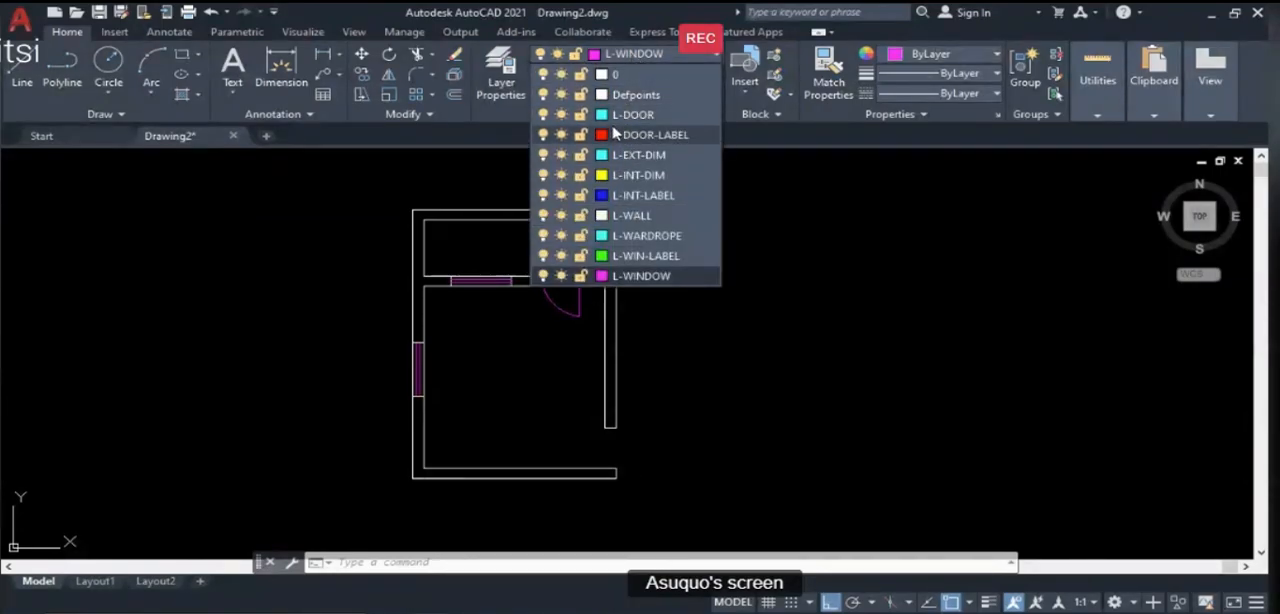
click(613, 118)
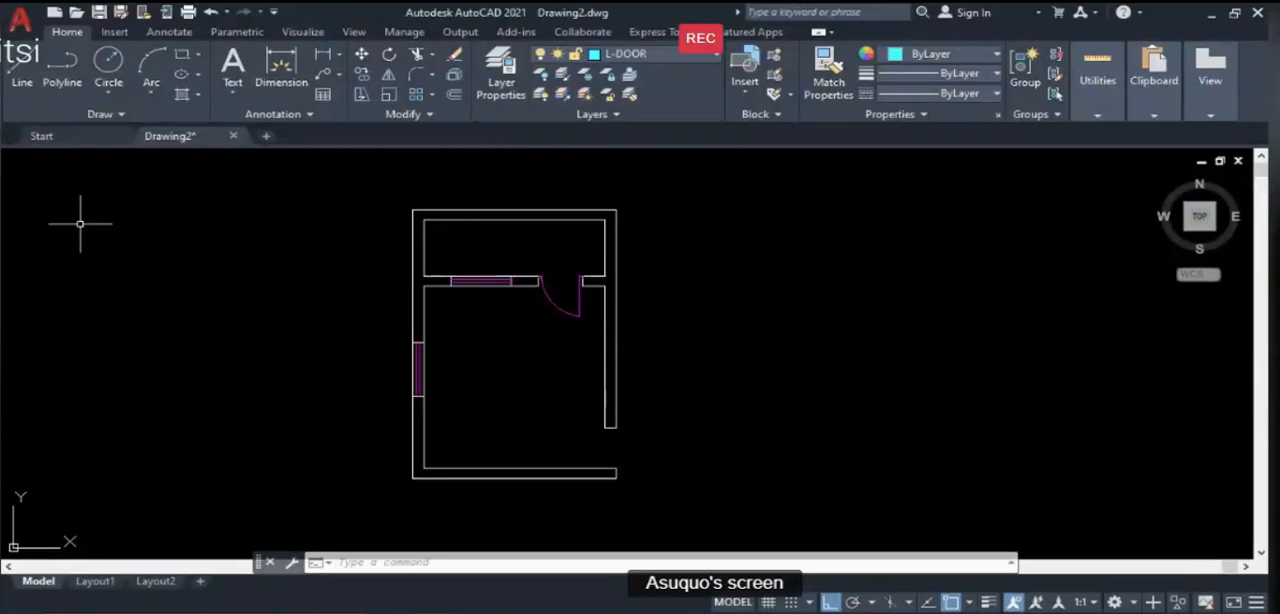
- Draw a vertical reference line on the L-DOOR layer in the empty space west of the plan
text(l)
key(Return)
click(255, 242)
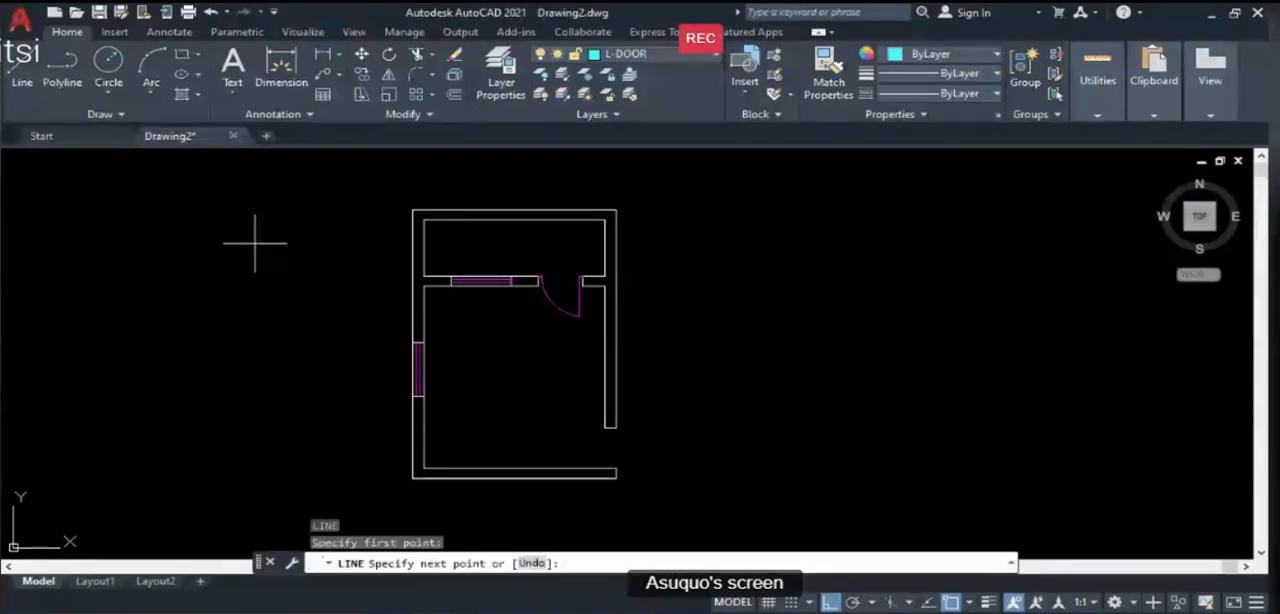
click(255, 350)
key(Return)
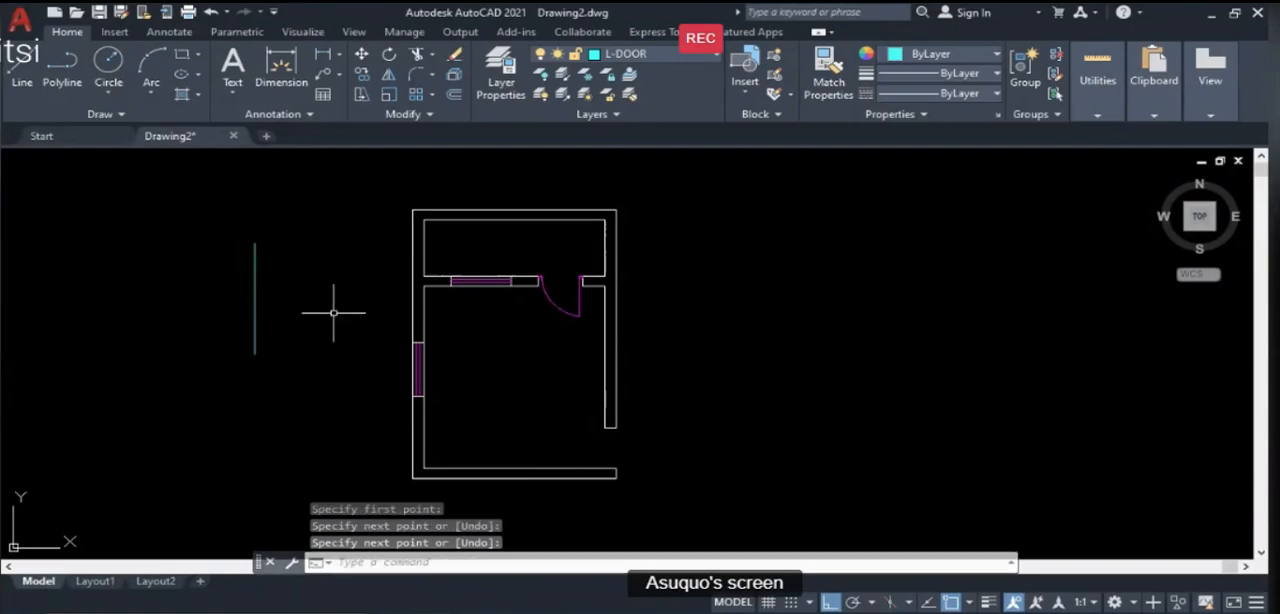
- Match the door's swing arc, leaf line and both frame rectangles to the reference line's L-DOOR layer with LAYMCH
text(LAY)
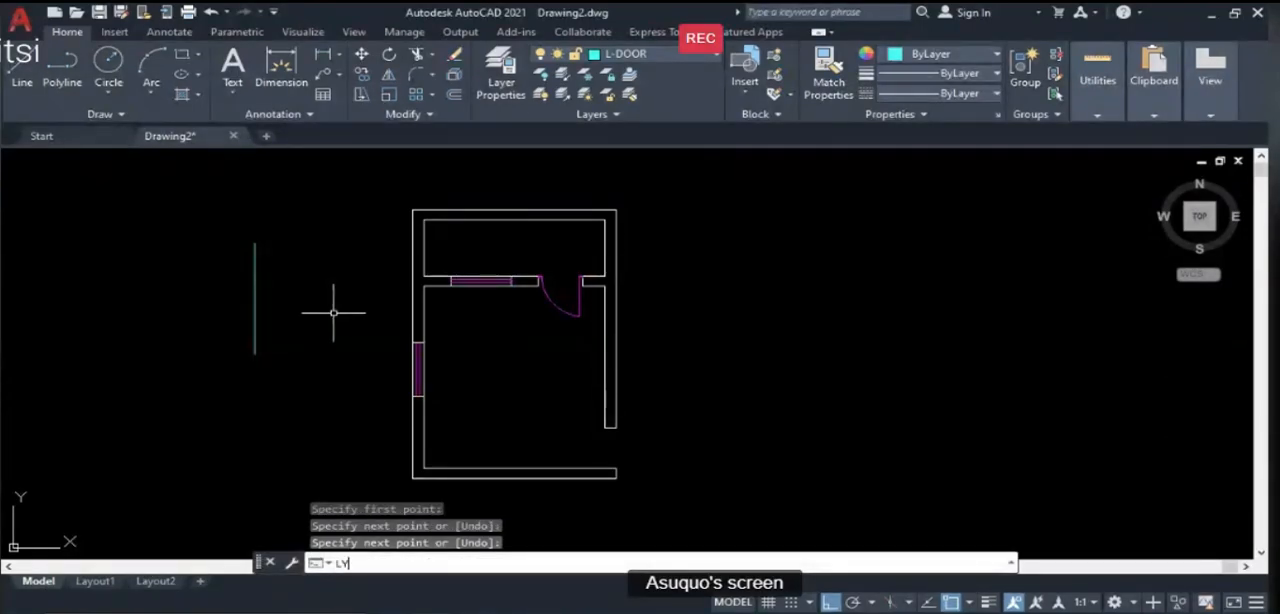
text(MCH)
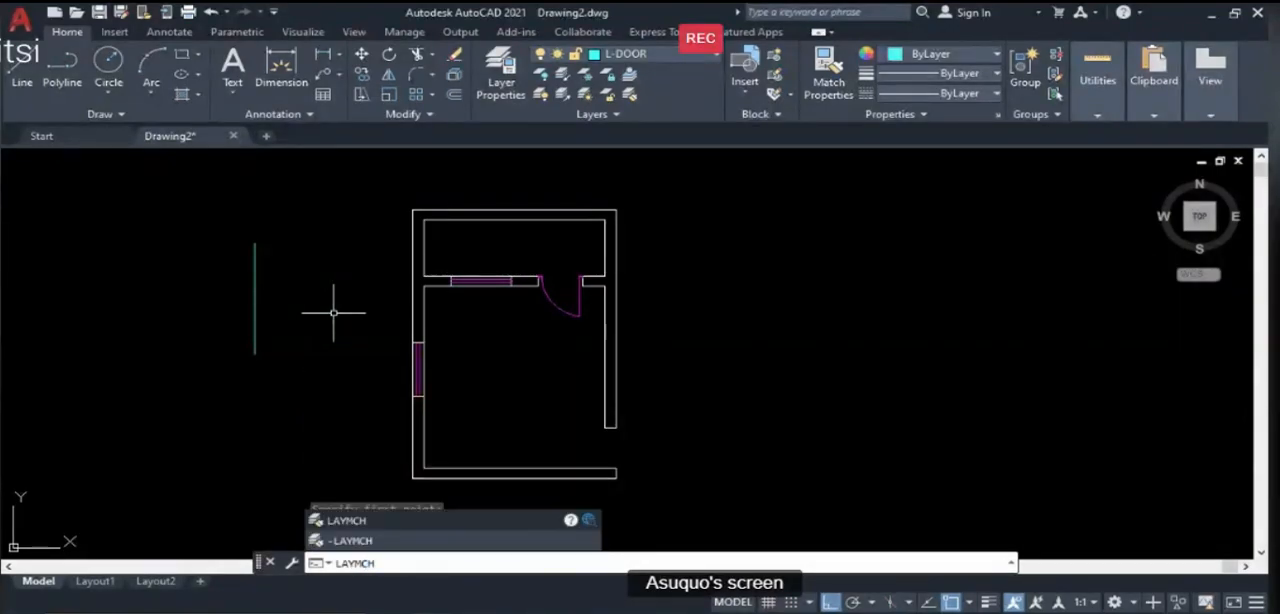
key(Return)
scroll(554, 308, up, 2)
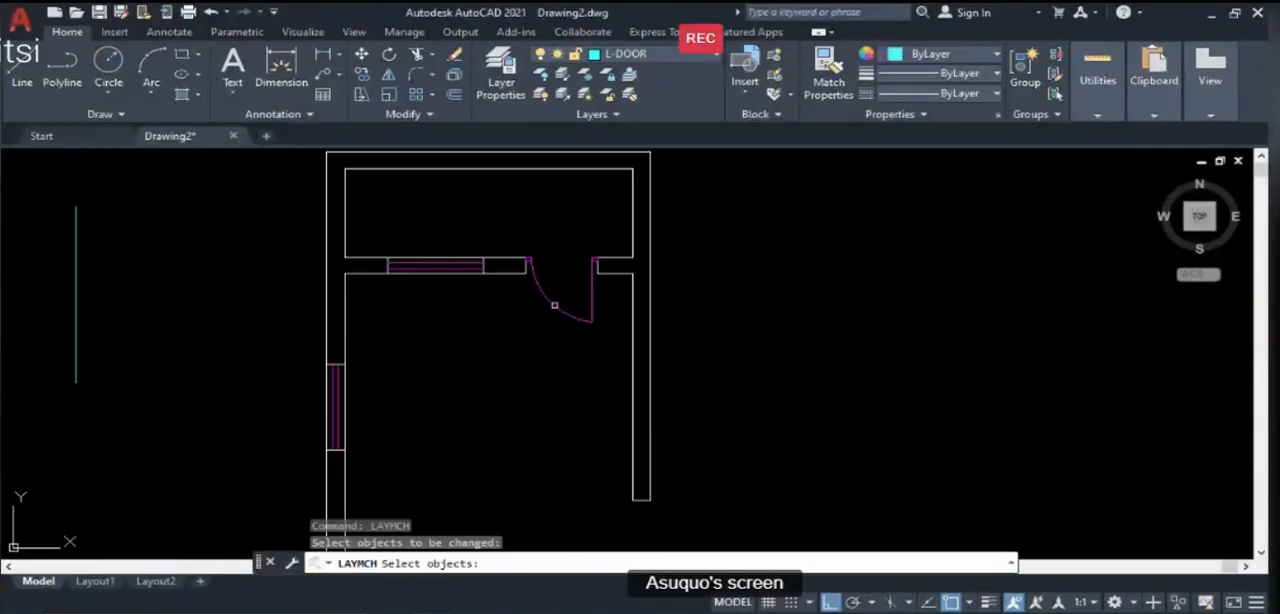
click(554, 305)
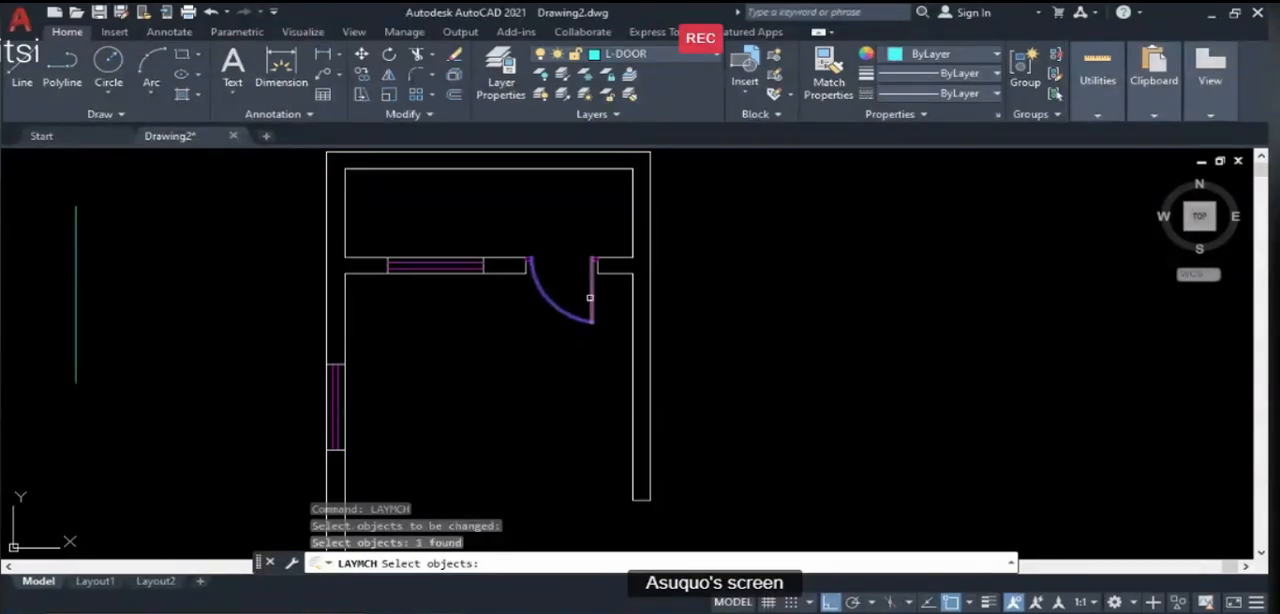
click(591, 296)
scroll(591, 296, up, 5)
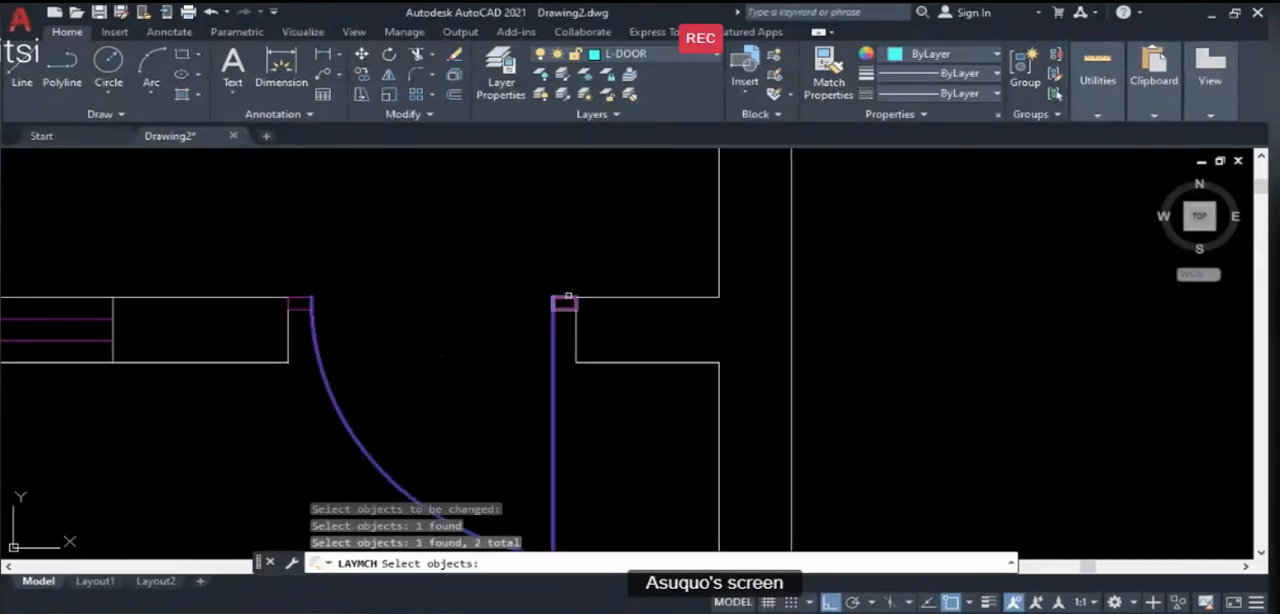
click(568, 297)
click(305, 297)
scroll(525, 241, down, 8)
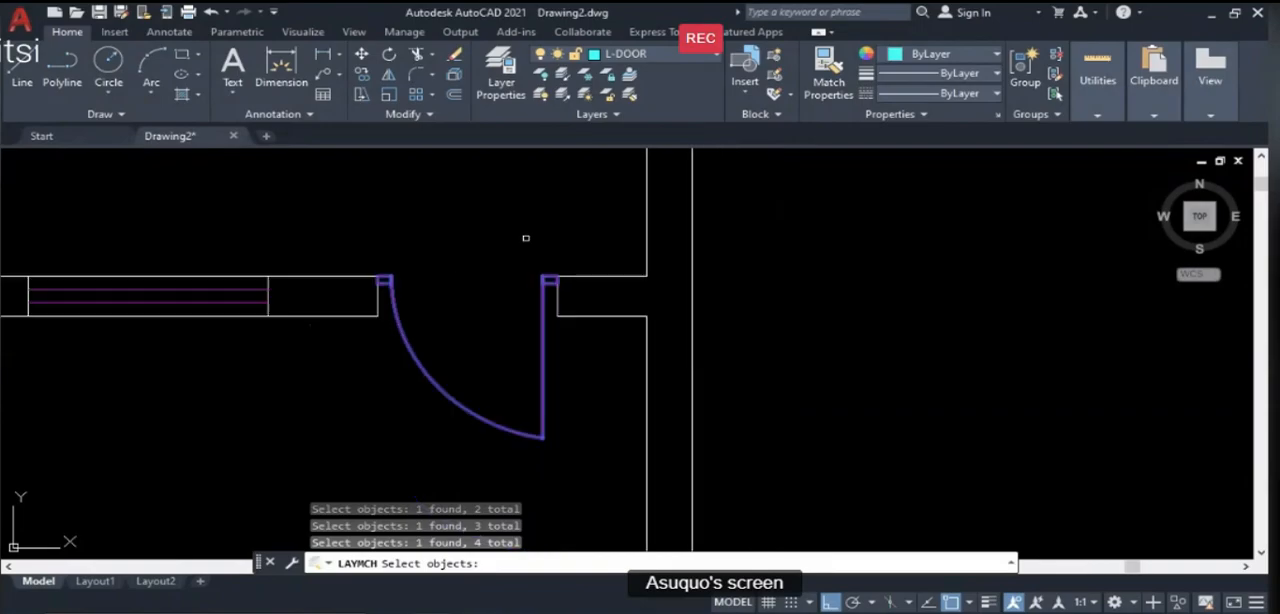
scroll(524, 242, down, 3)
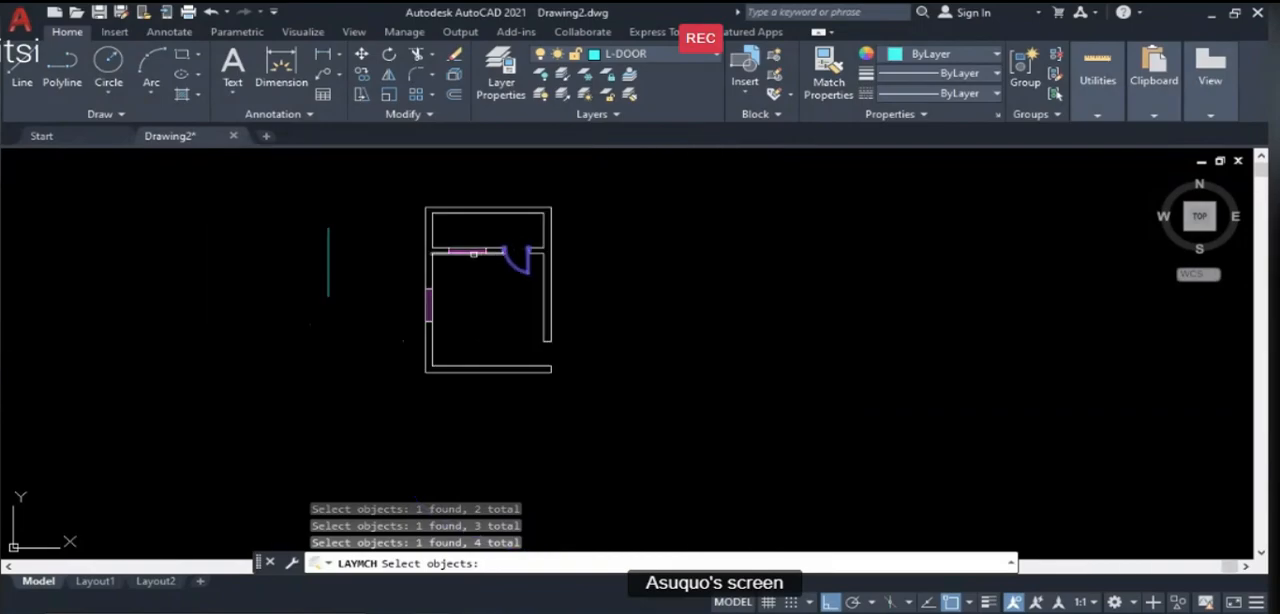
key(Return)
click(325, 250)
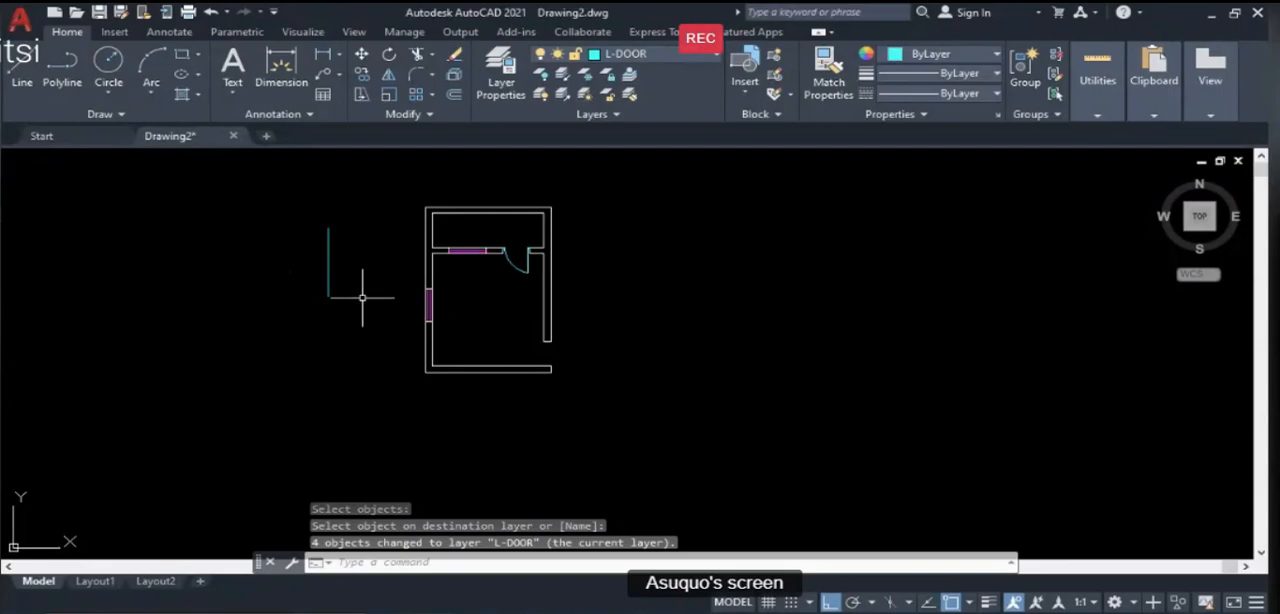
- Erase the vertical reference line west of the plan
text(e)
key(Return)
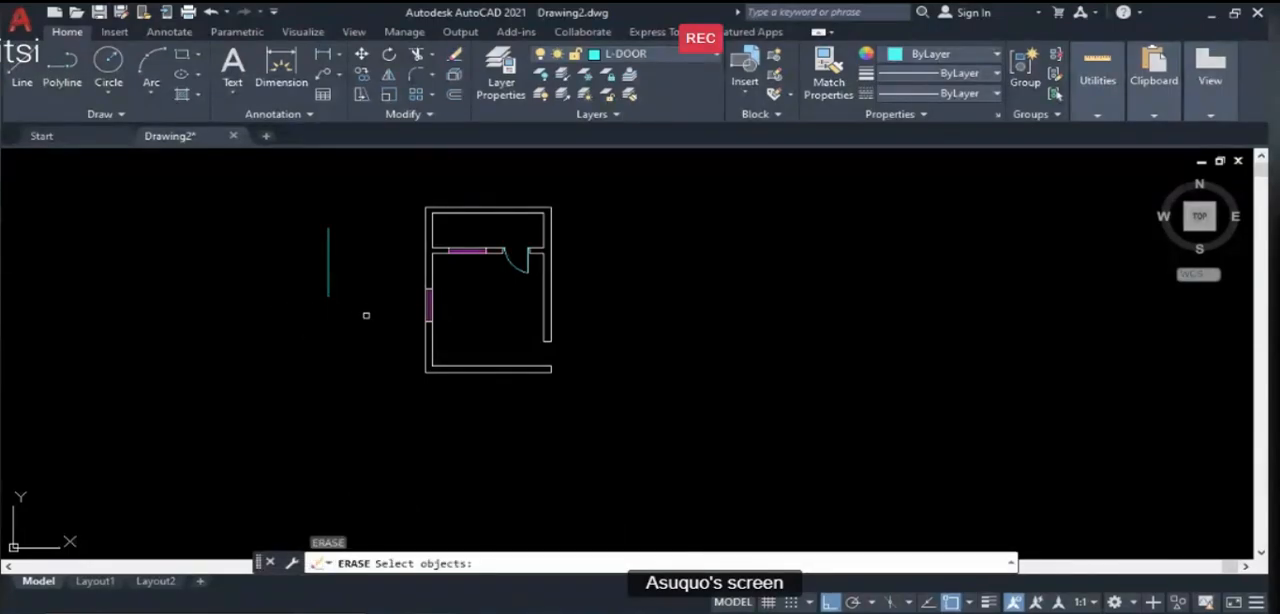
click(366, 315)
click(278, 230)
key(Return)
scroll(488, 280, up, 4)
scroll(571, 257, up, 2)
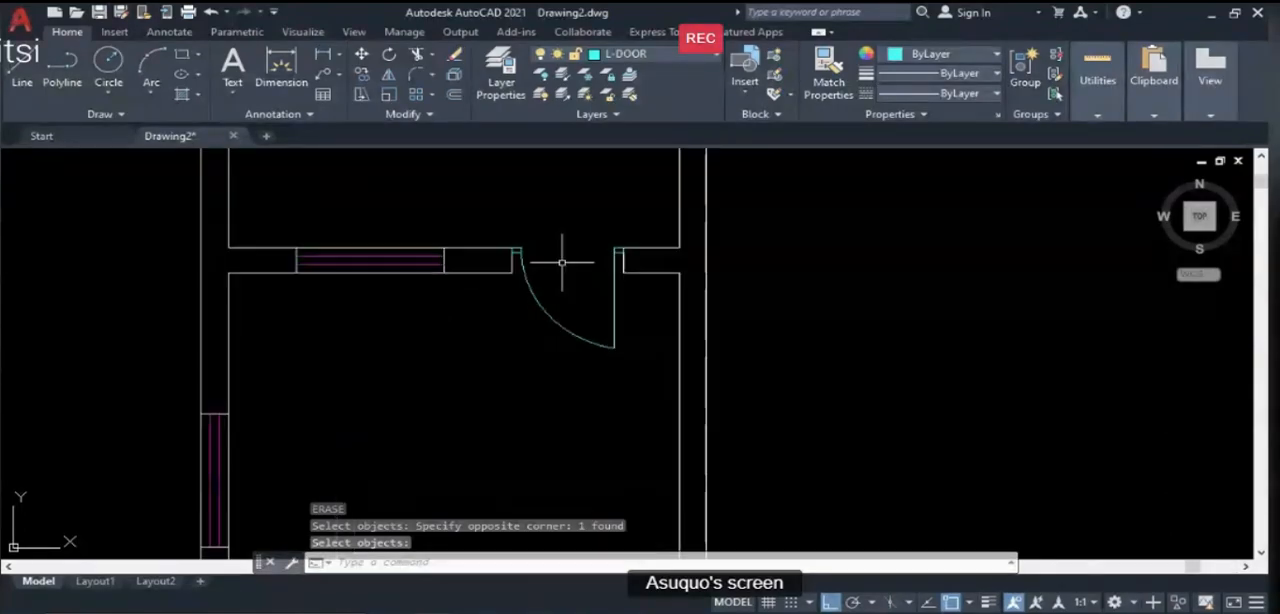
scroll(528, 314, down, 2)
scroll(495, 235, down, 2)
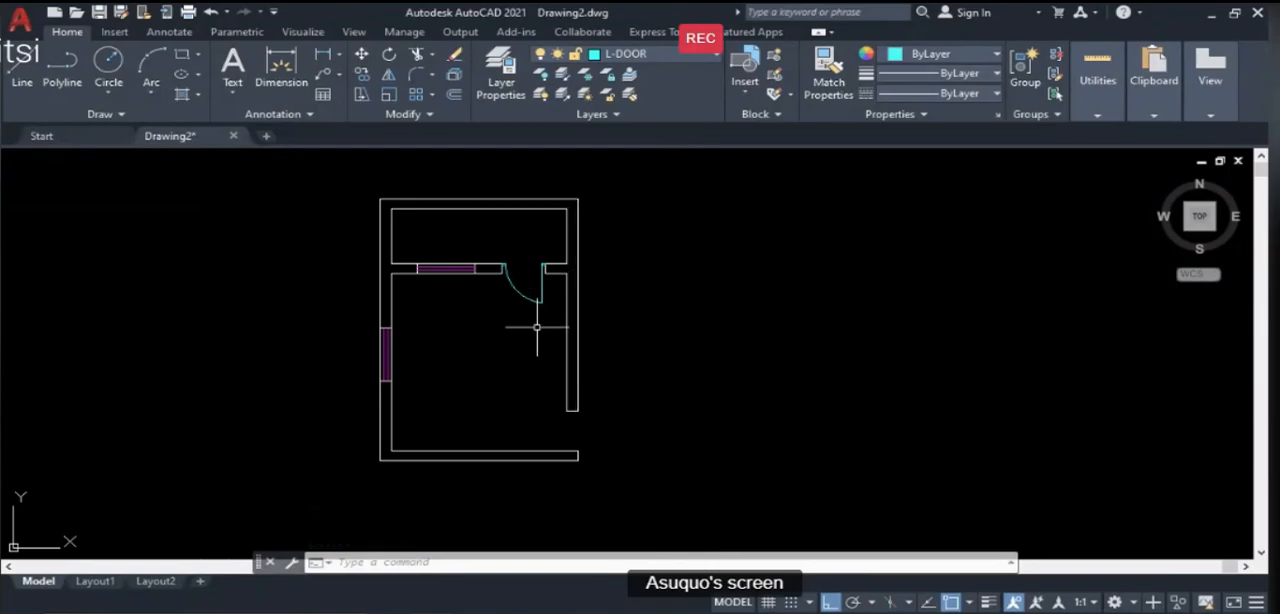
scroll(524, 322, up, 2)
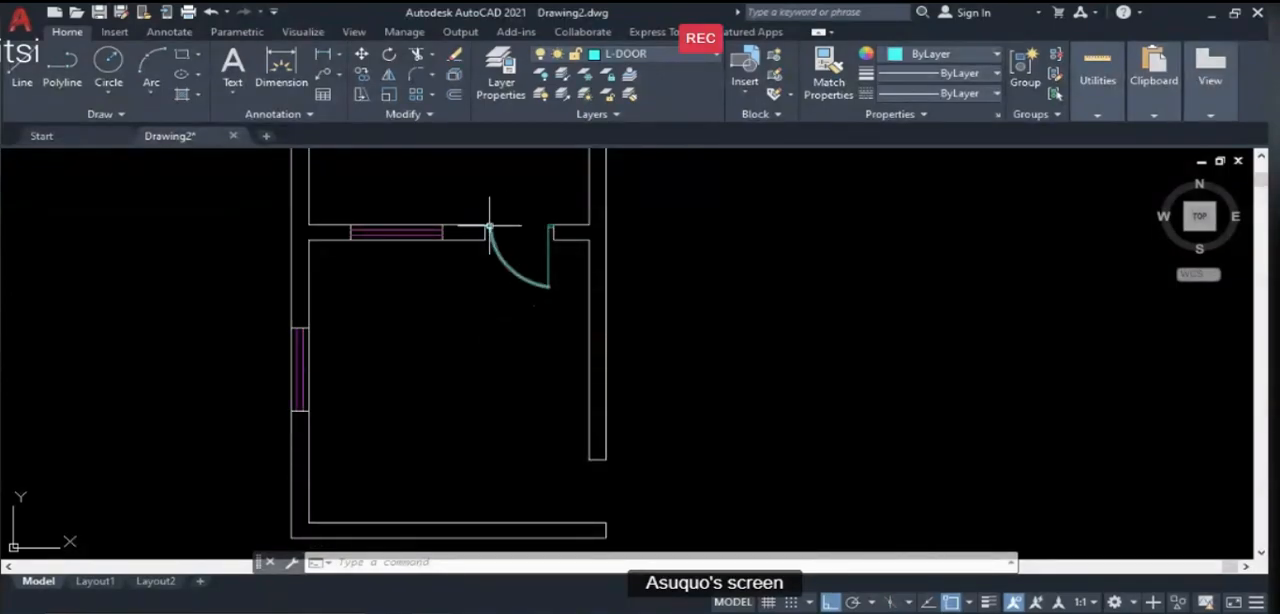
scroll(490, 222, up, 2)
scroll(543, 277, down, 4)
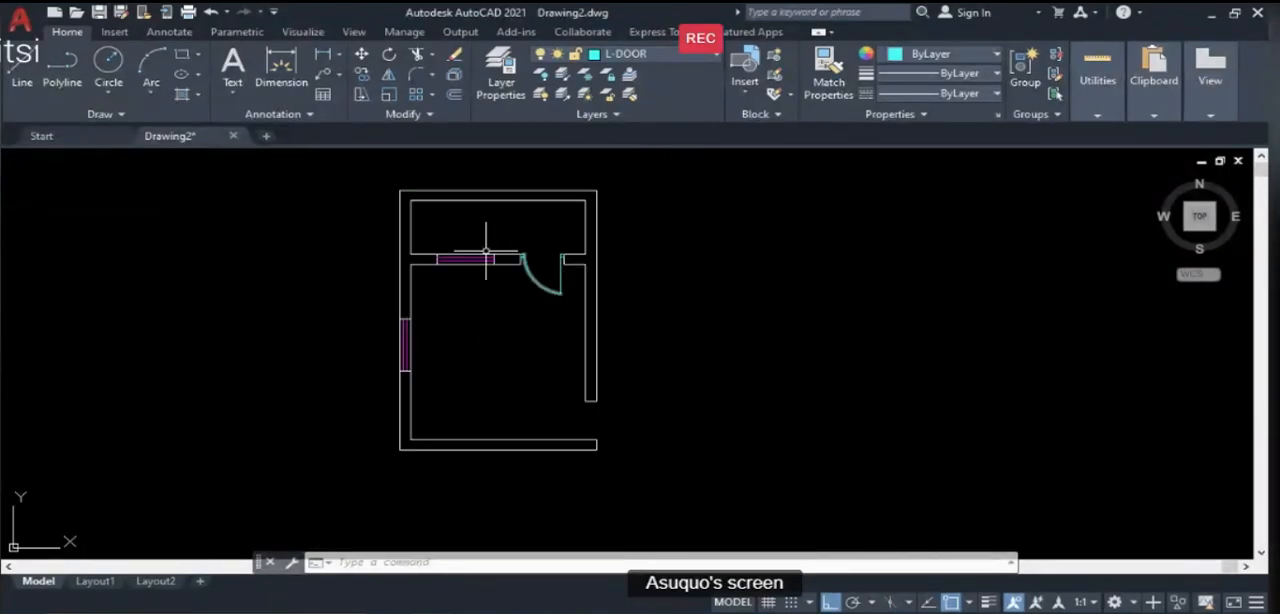
scroll(490, 265, up, 2)
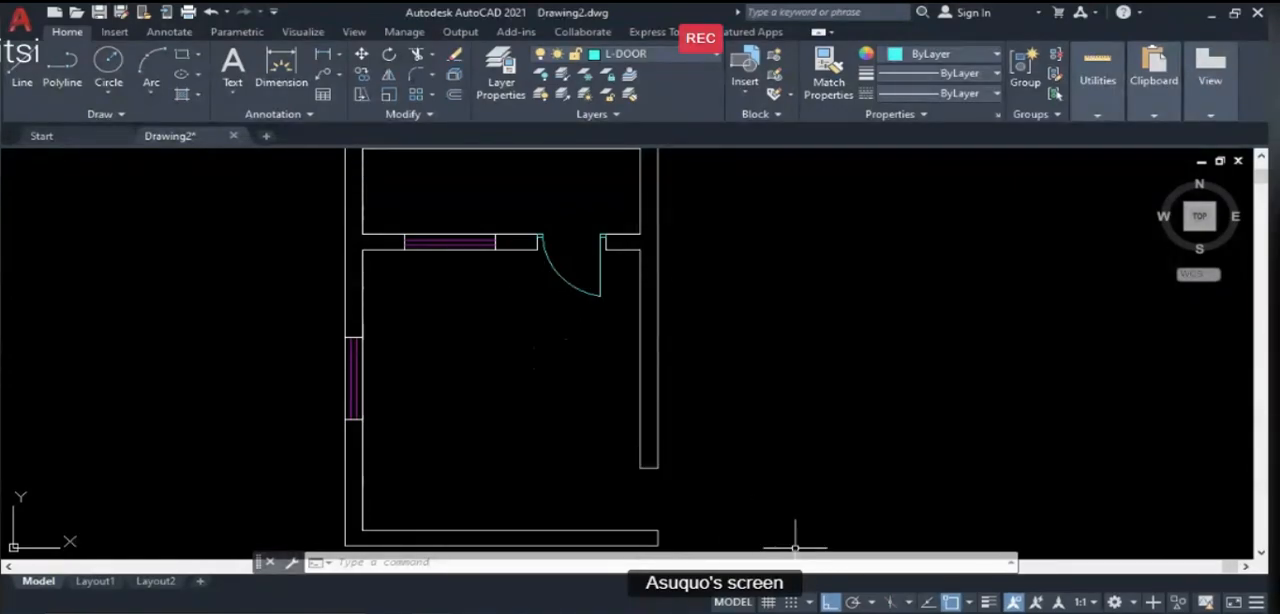
- Review the reference floor plan and the Aim & Objectives tool list on the PowerPoint slides, and return to AutoCAD
key(alt+Tab)
key(Page_Up)
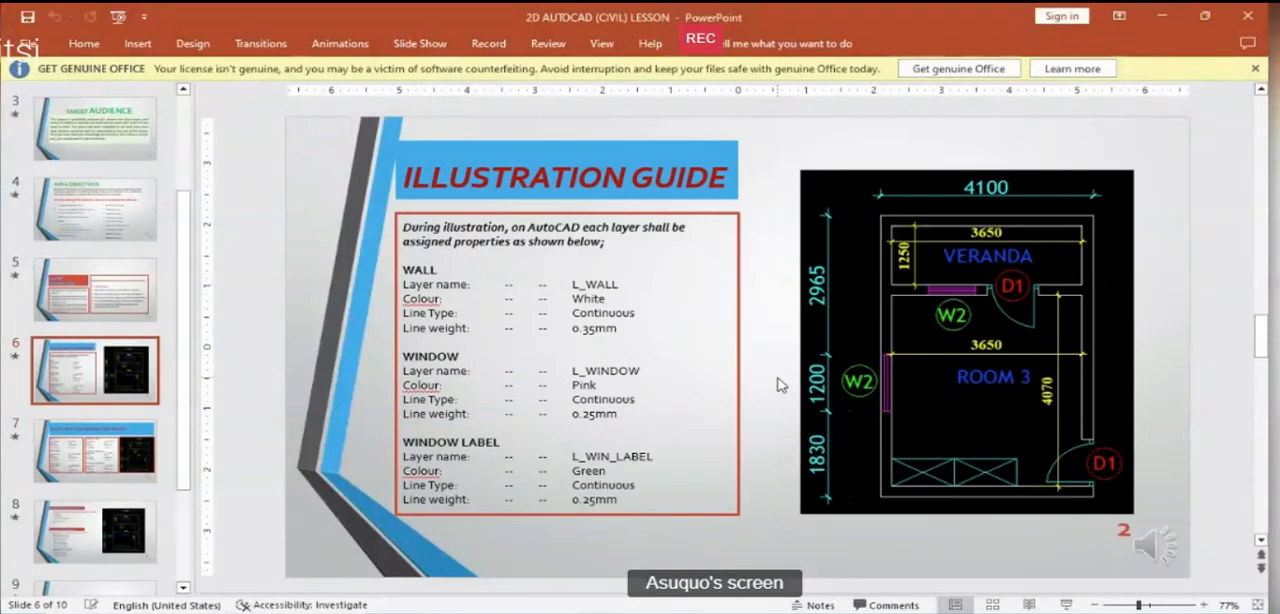
key(Page_Up)
key(Page_Up)
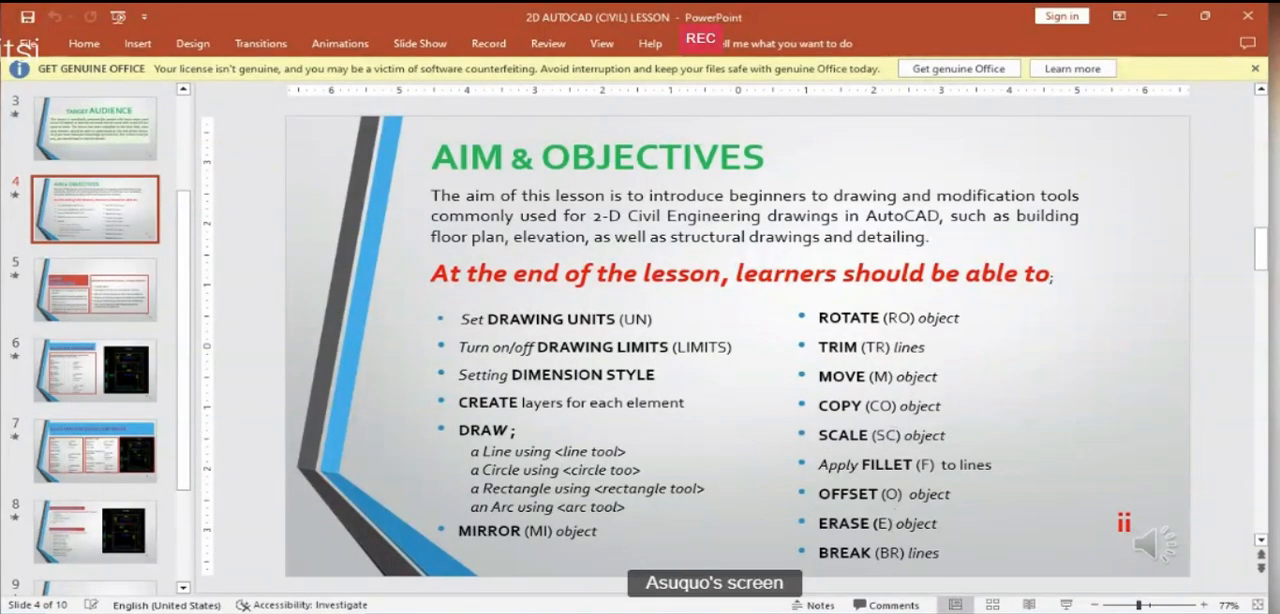
key(alt+Tab)
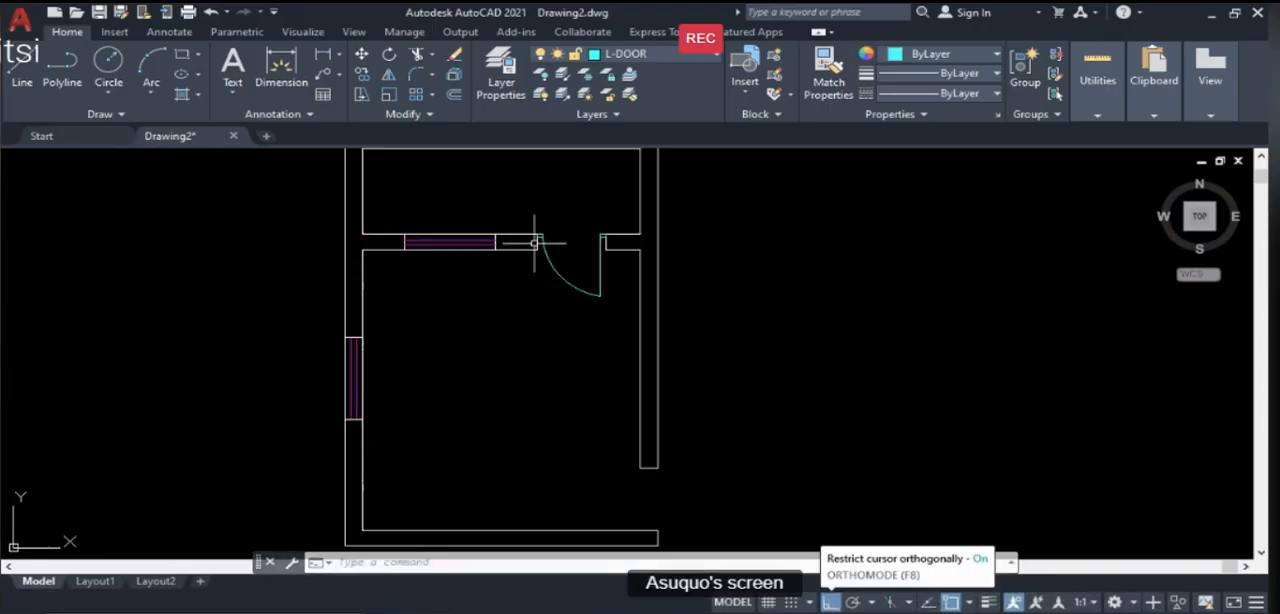
- Copy the finished door's swing arc, leaf and both frame rectangles into the empty space east of the second opening, with Ortho off
scroll(535, 242, up, 2)
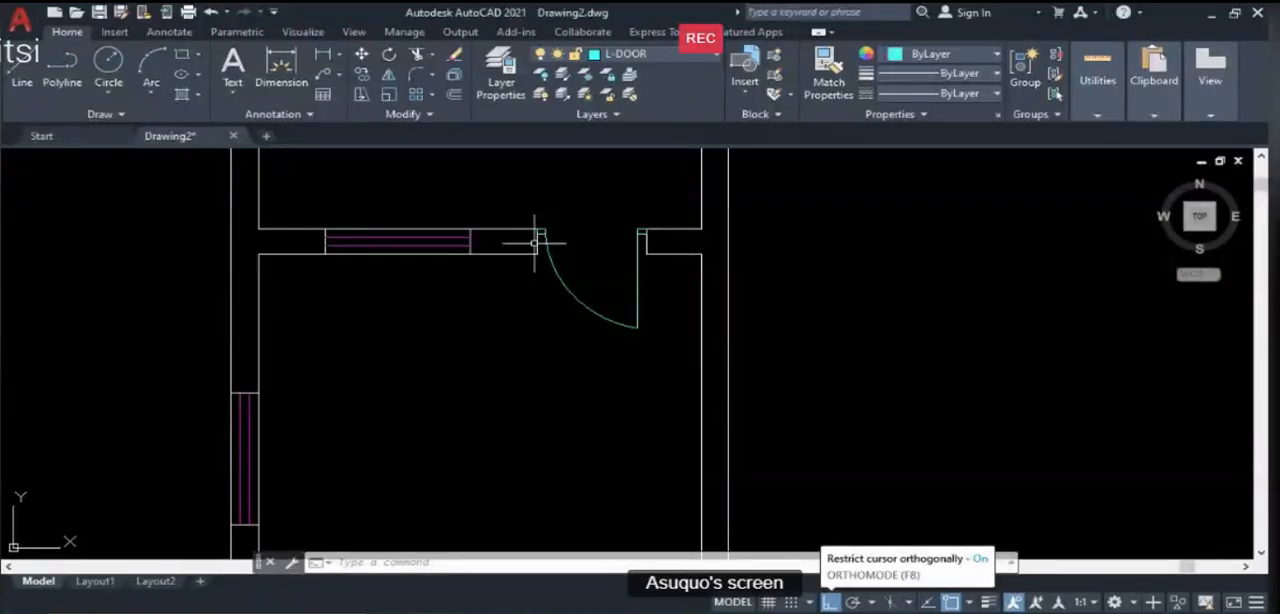
text(co)
key(Return)
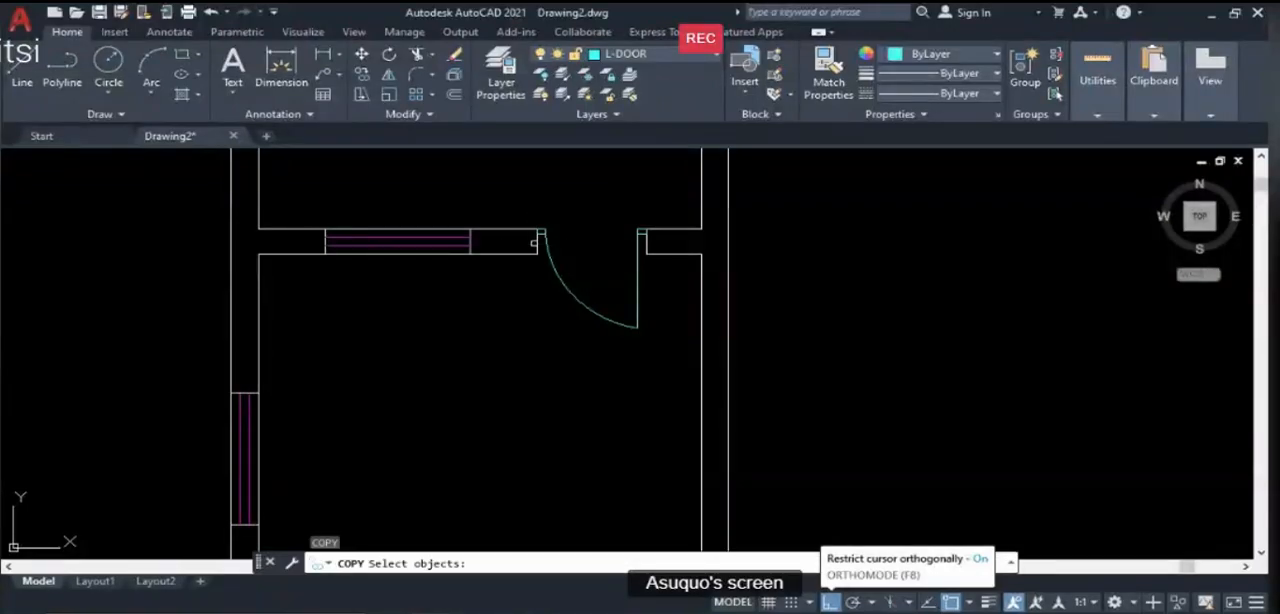
click(573, 252)
click(544, 225)
click(657, 328)
click(629, 318)
scroll(629, 224, up, 2)
scroll(629, 224, up, 2)
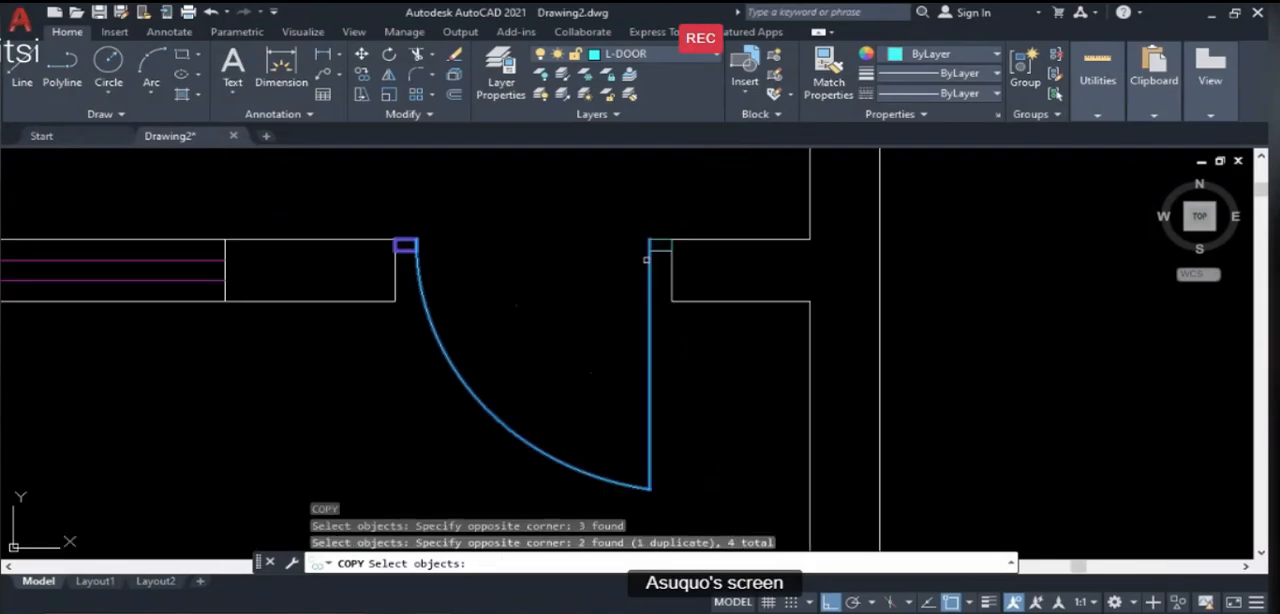
click(684, 291)
click(588, 200)
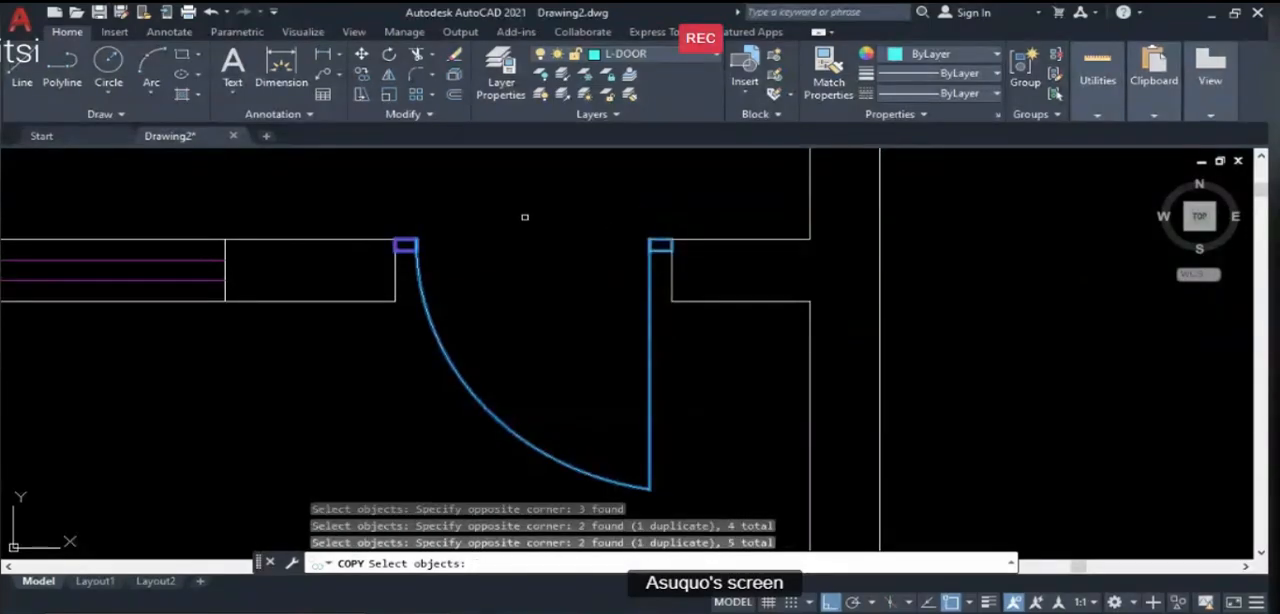
scroll(524, 216, down, 4)
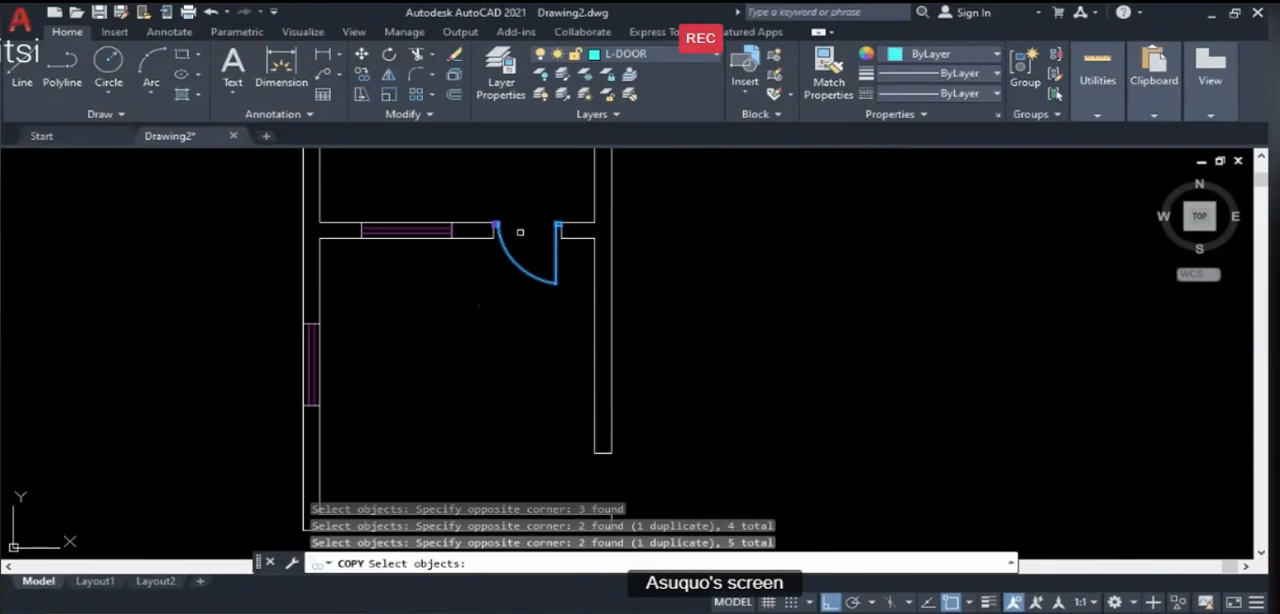
key(Return)
click(521, 241)
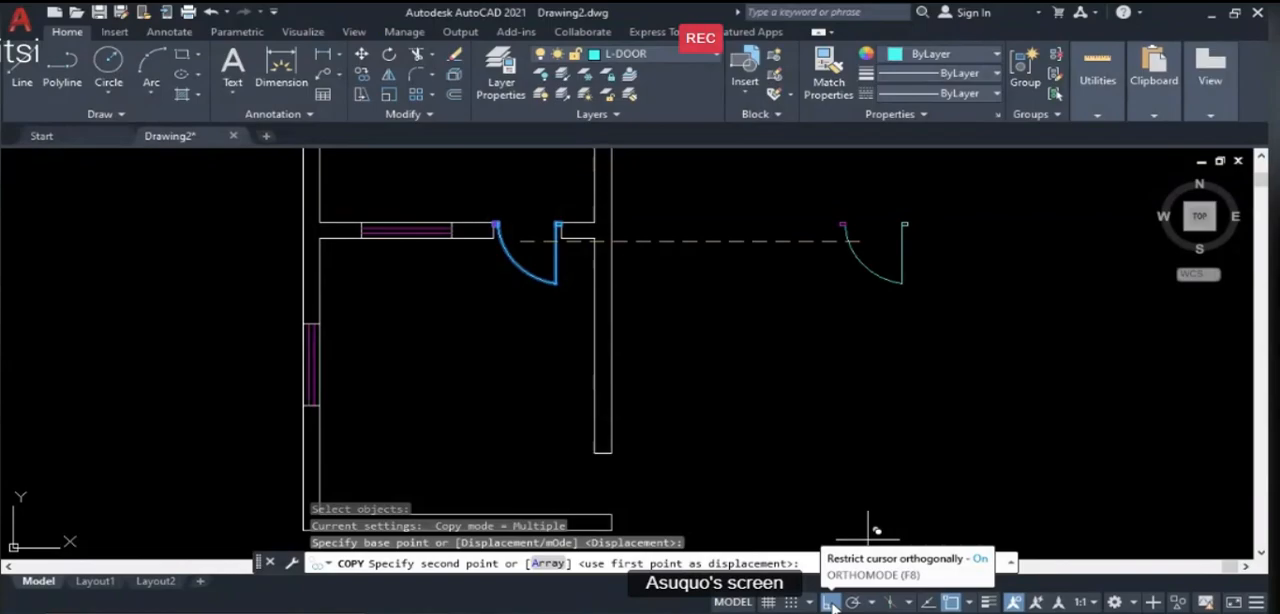
click(831, 603)
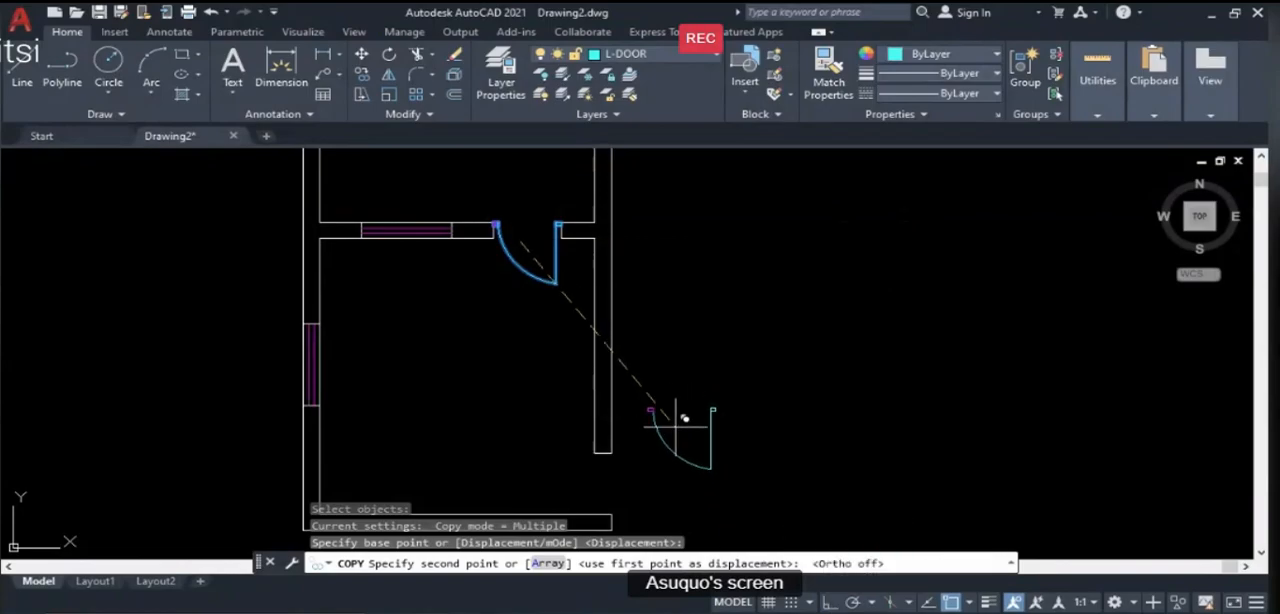
scroll(678, 352, down, 2)
scroll(685, 339, up, 3)
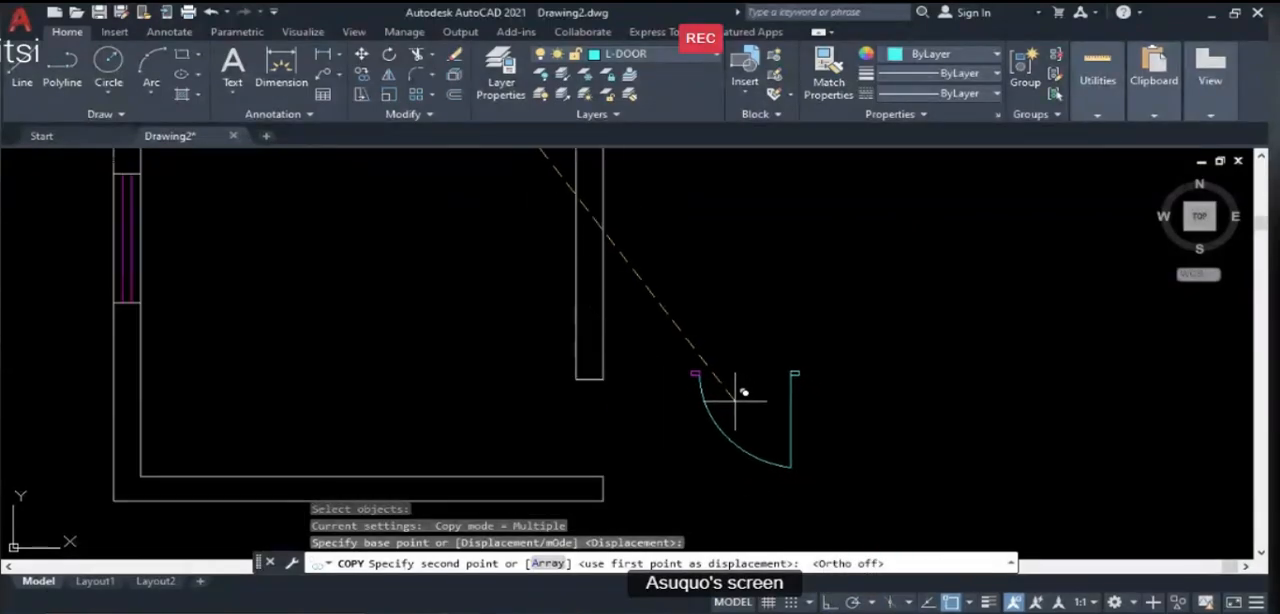
click(735, 398)
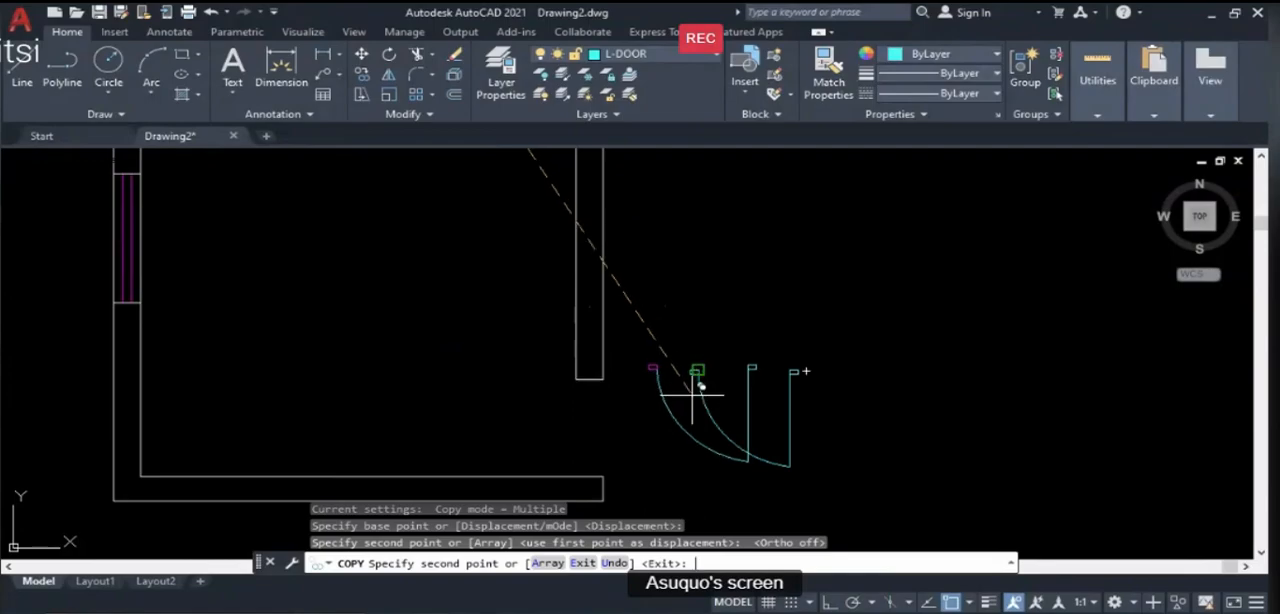
key(Return)
scroll(654, 374, down, 5)
scroll(640, 411, up, 3)
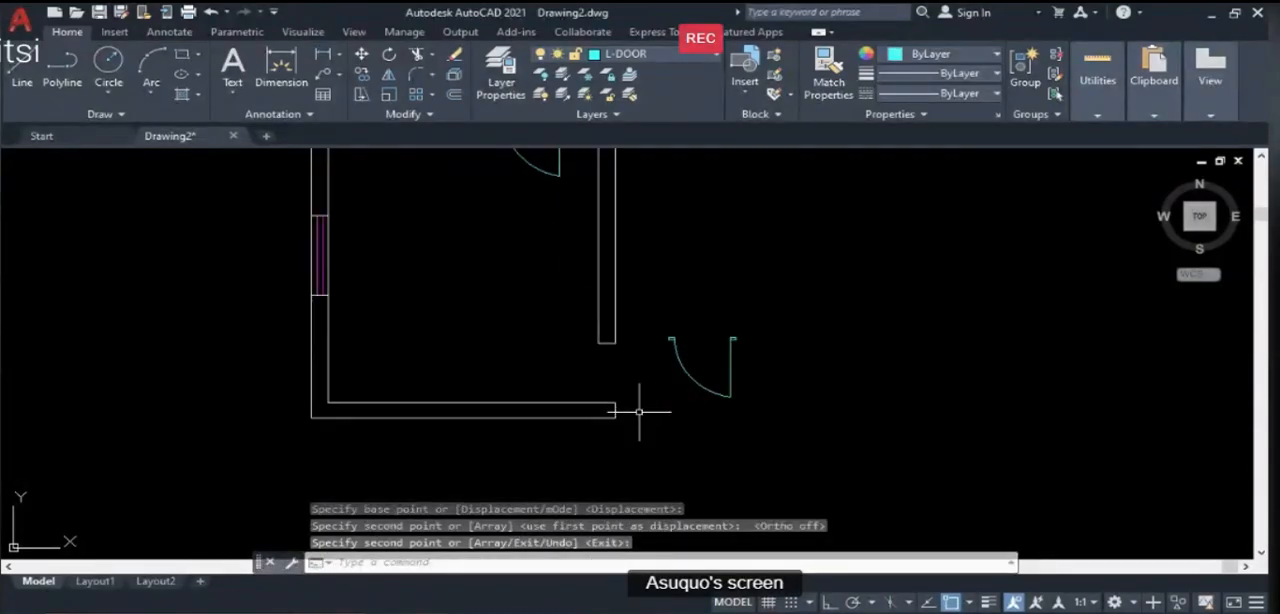
- Check the second D1 door's orientation in the reference floor plan on the PowerPoint slide, and return to AutoCAD
scroll(725, 419, down, 2)
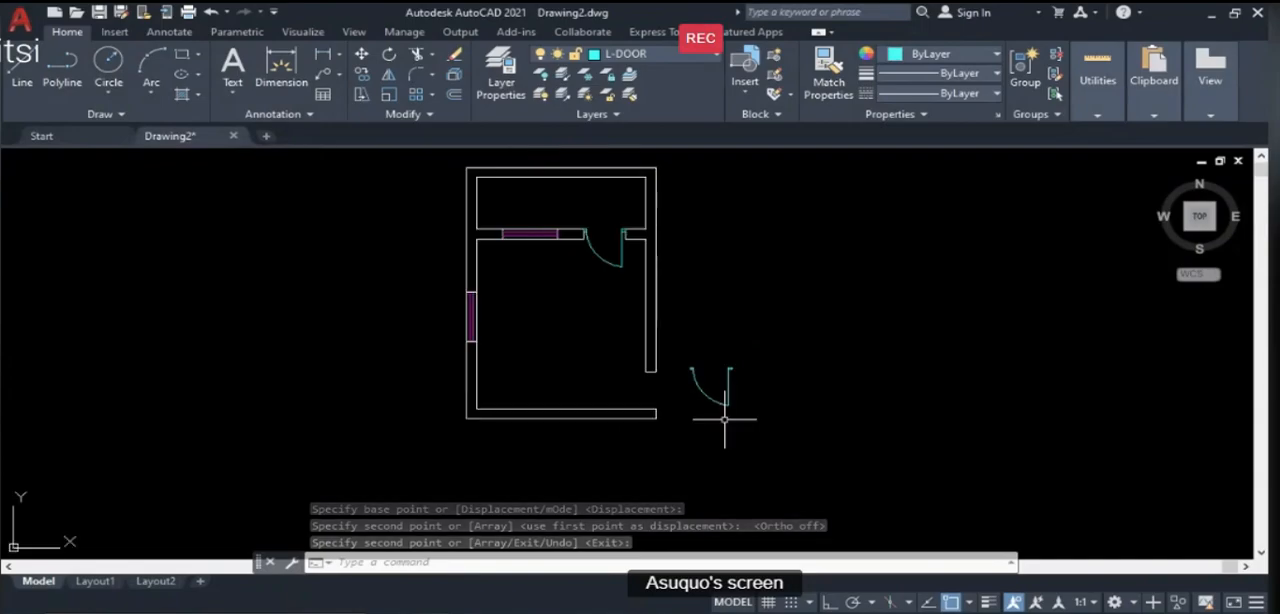
key(alt+Tab)
scroll(786, 400, down, 2)
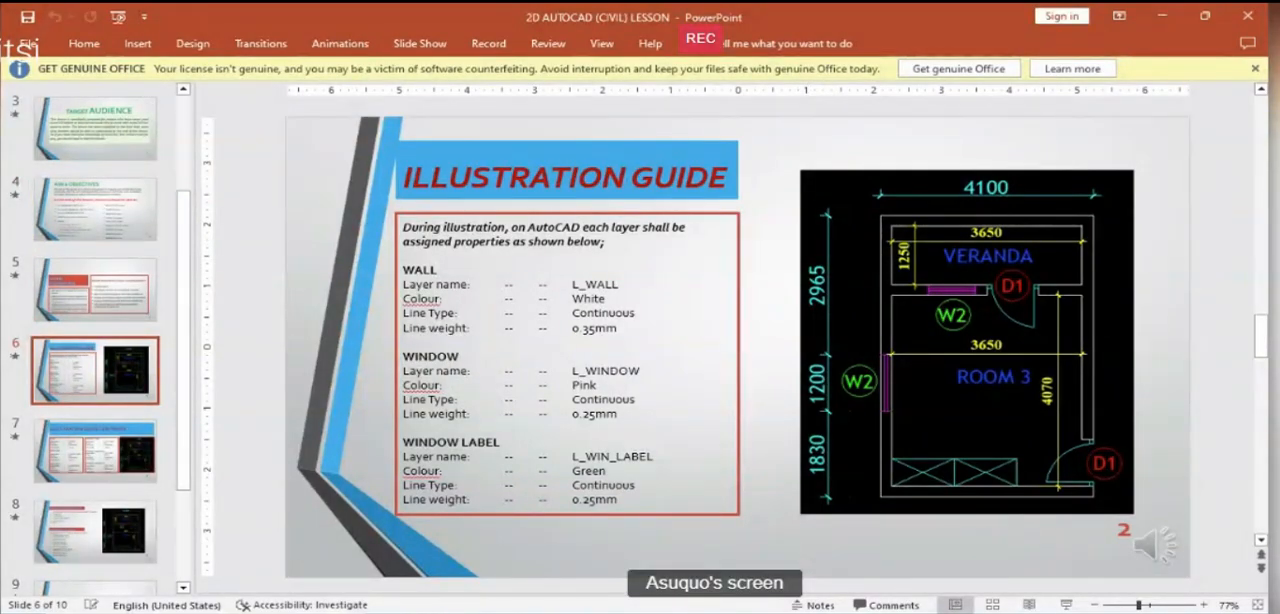
key(alt+Tab)
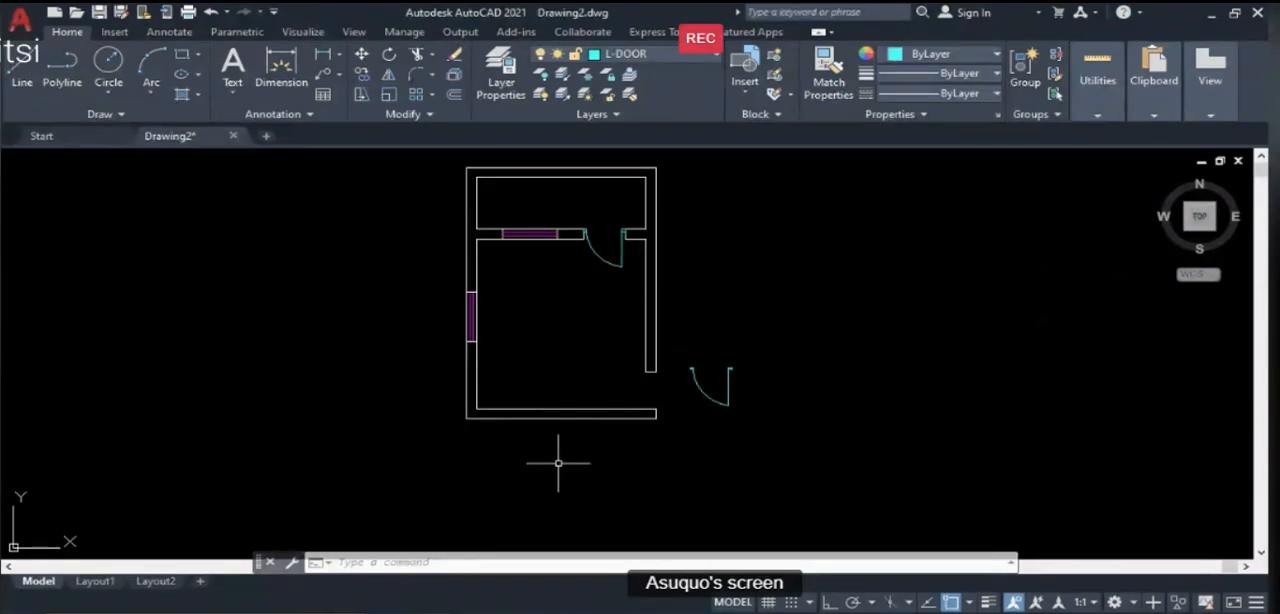
- Rotate the copied door to 270° about the free end of its leaf, with Ortho on
text(ro)
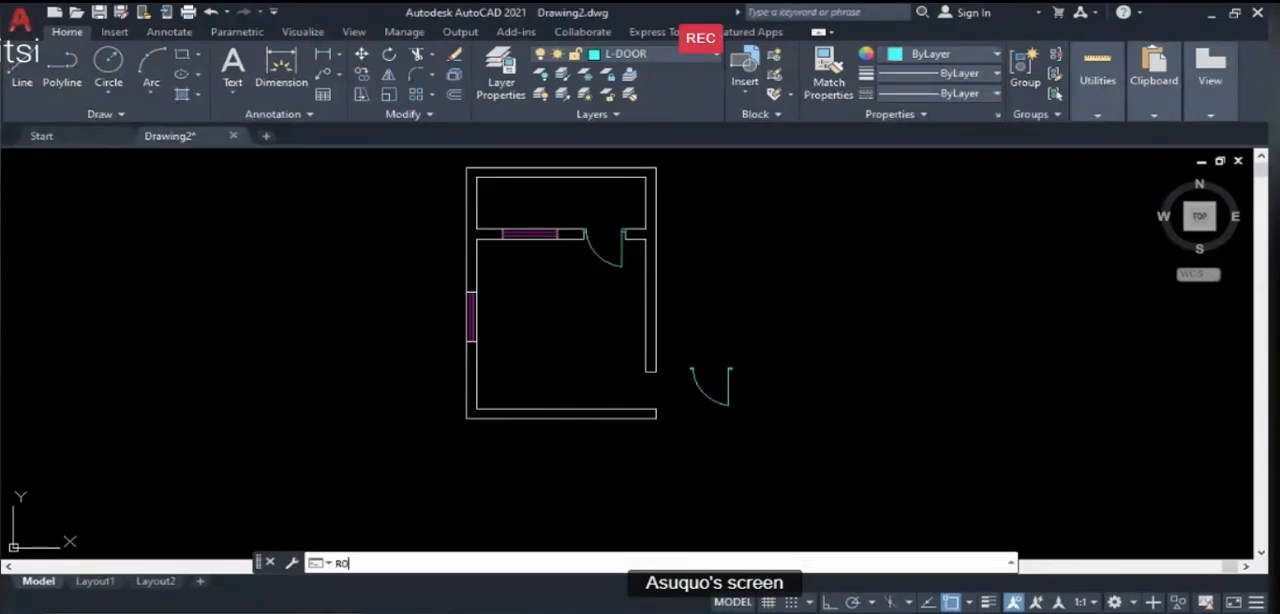
key(Return)
click(690, 356)
click(772, 440)
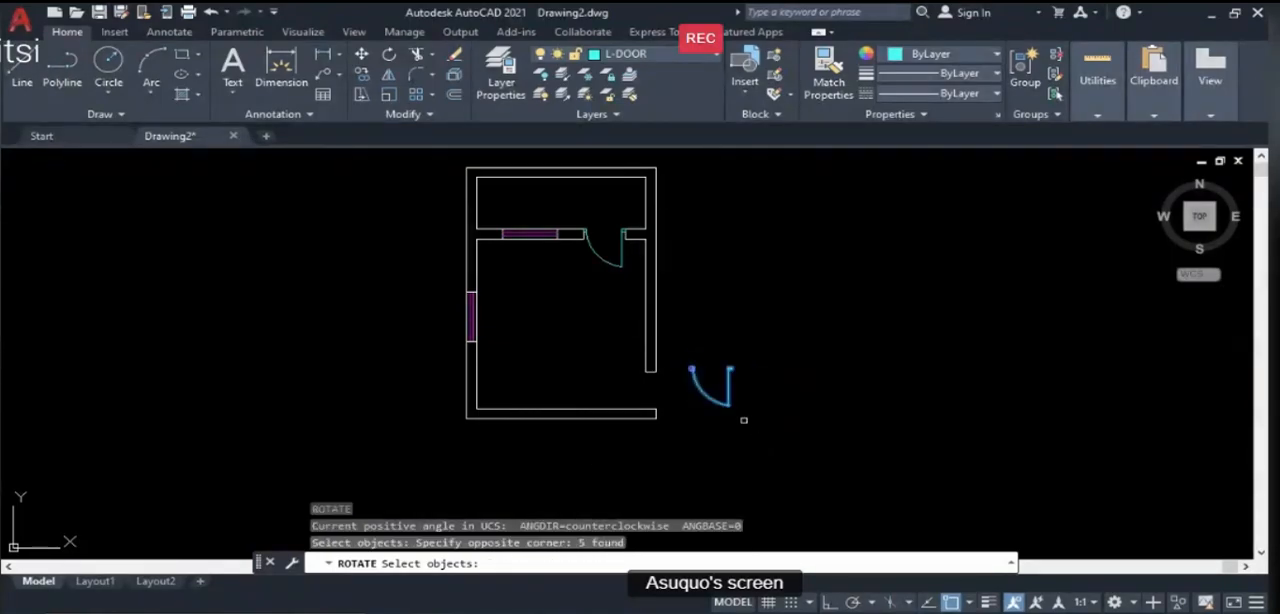
key(Return)
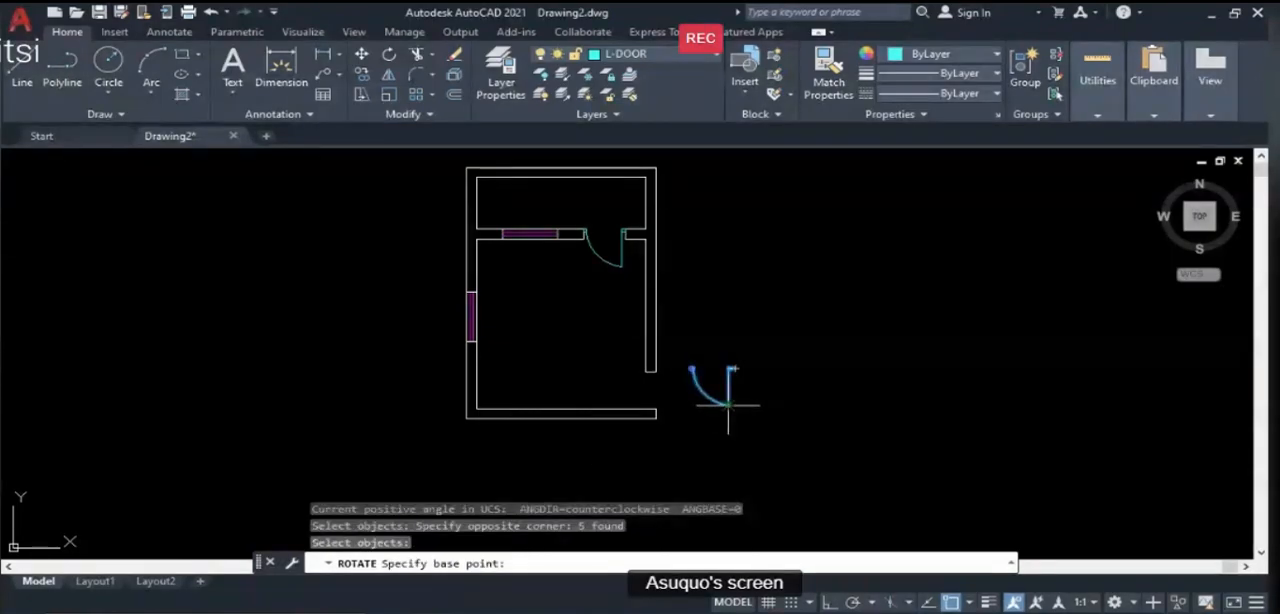
click(728, 404)
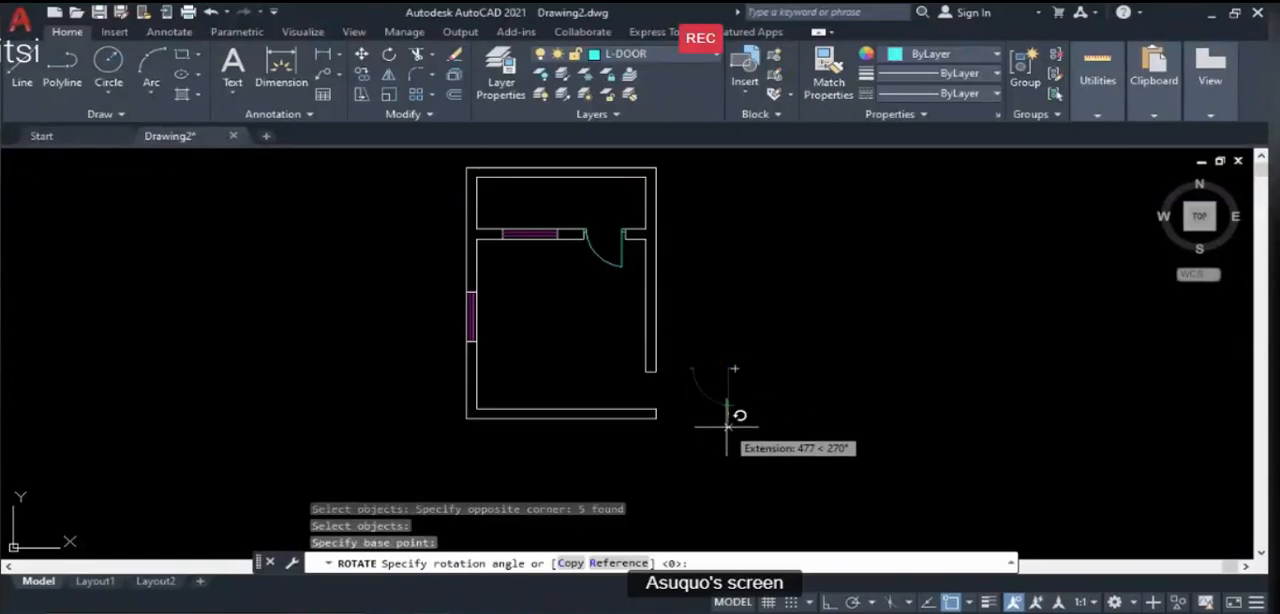
click(830, 601)
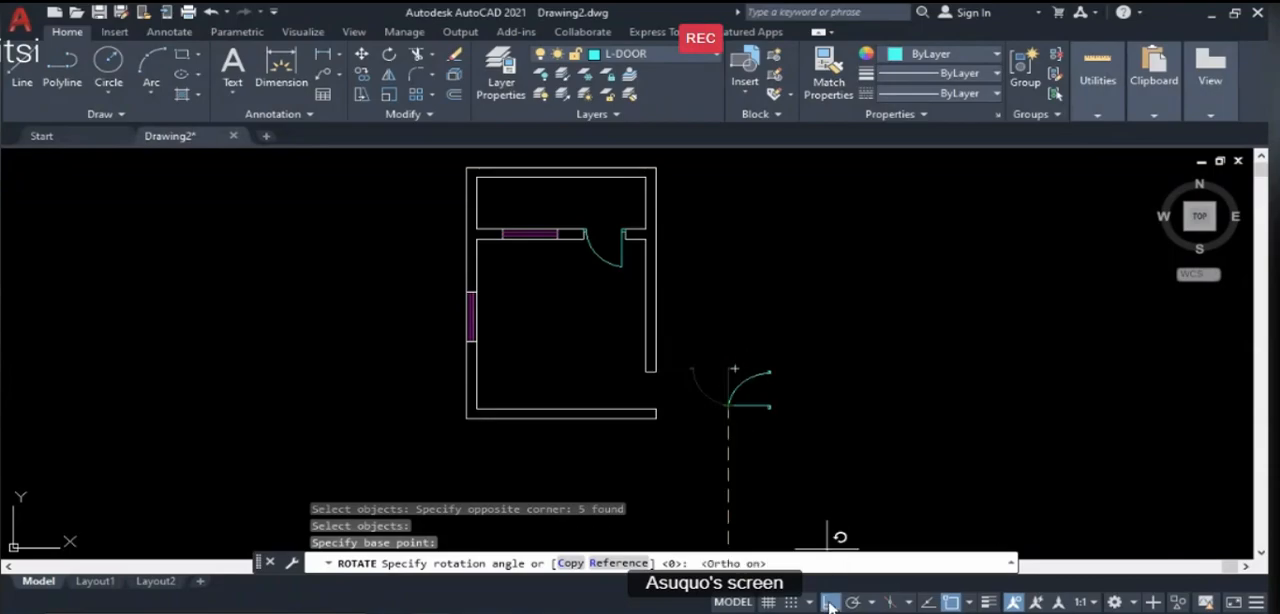
click(708, 430)
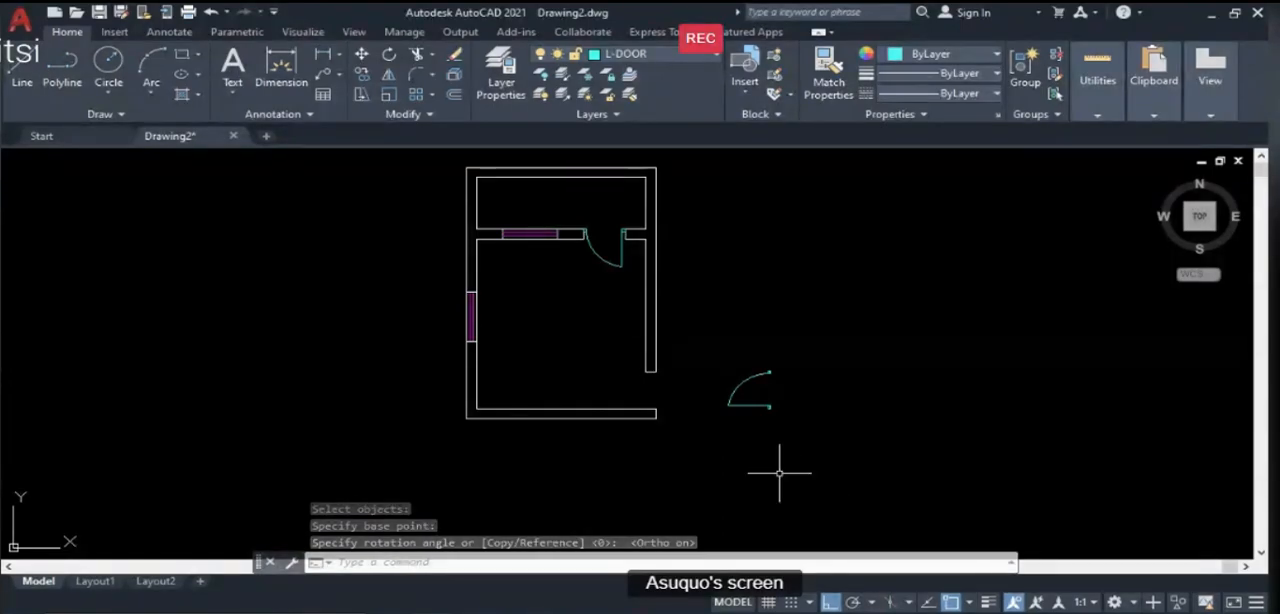
- Move the rotated door by its upper frame's outer corner to the inner corner of the east wall's lower end
scroll(774, 472, up, 4)
scroll(774, 472, down, 2)
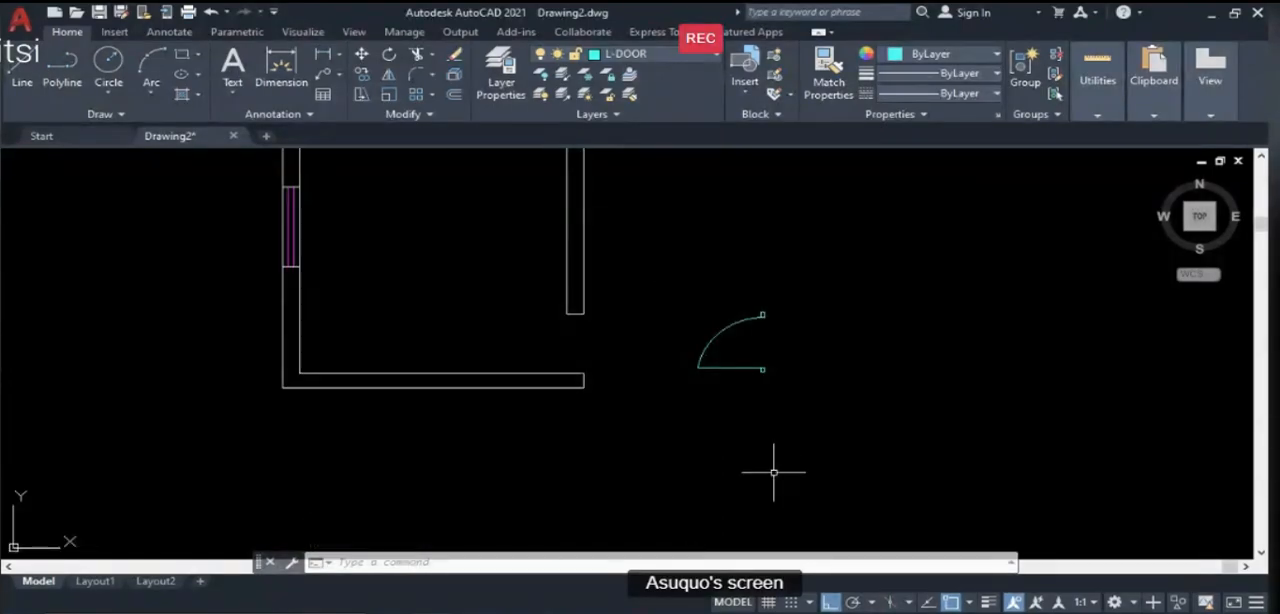
text(M)
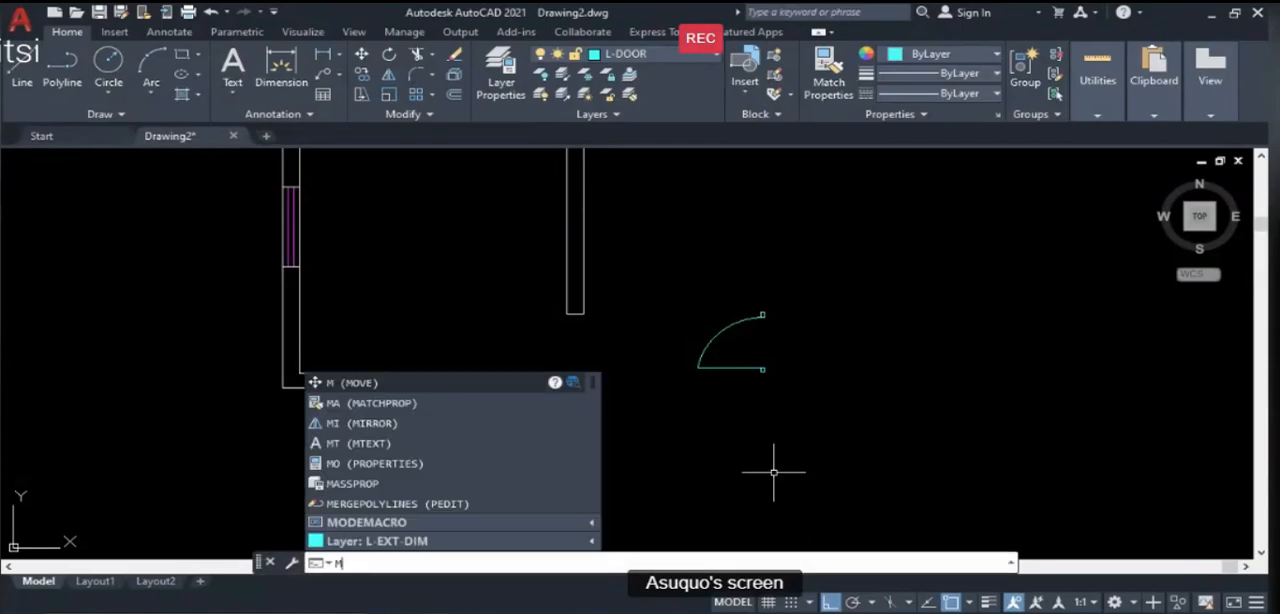
key(Return)
click(675, 298)
click(812, 398)
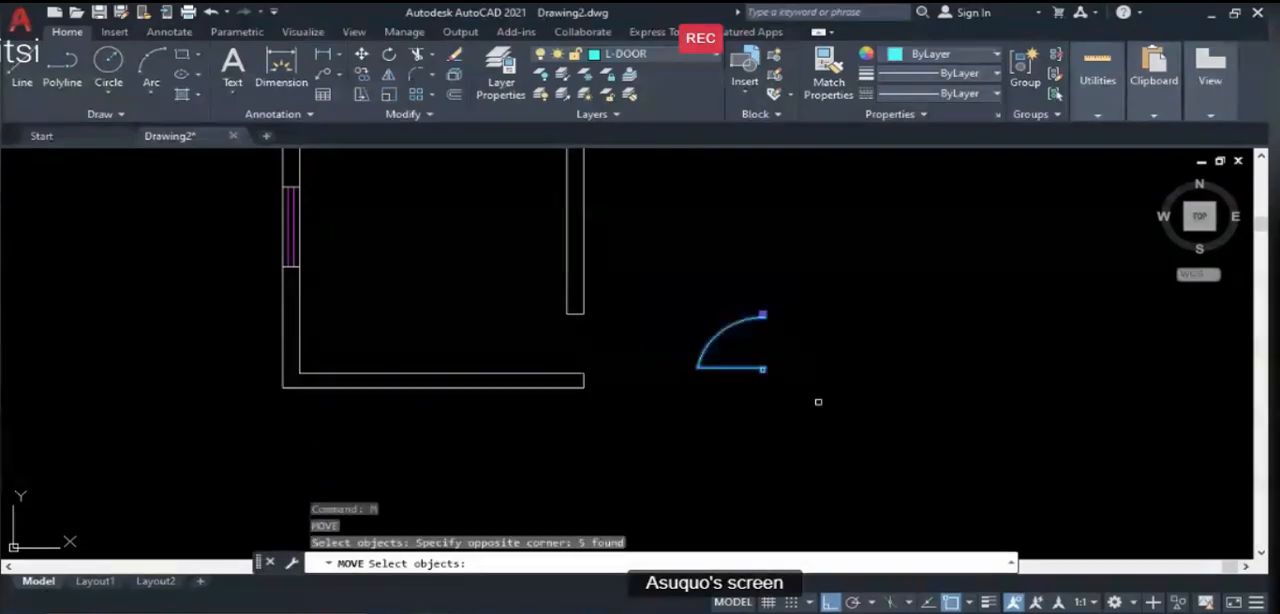
key(Return)
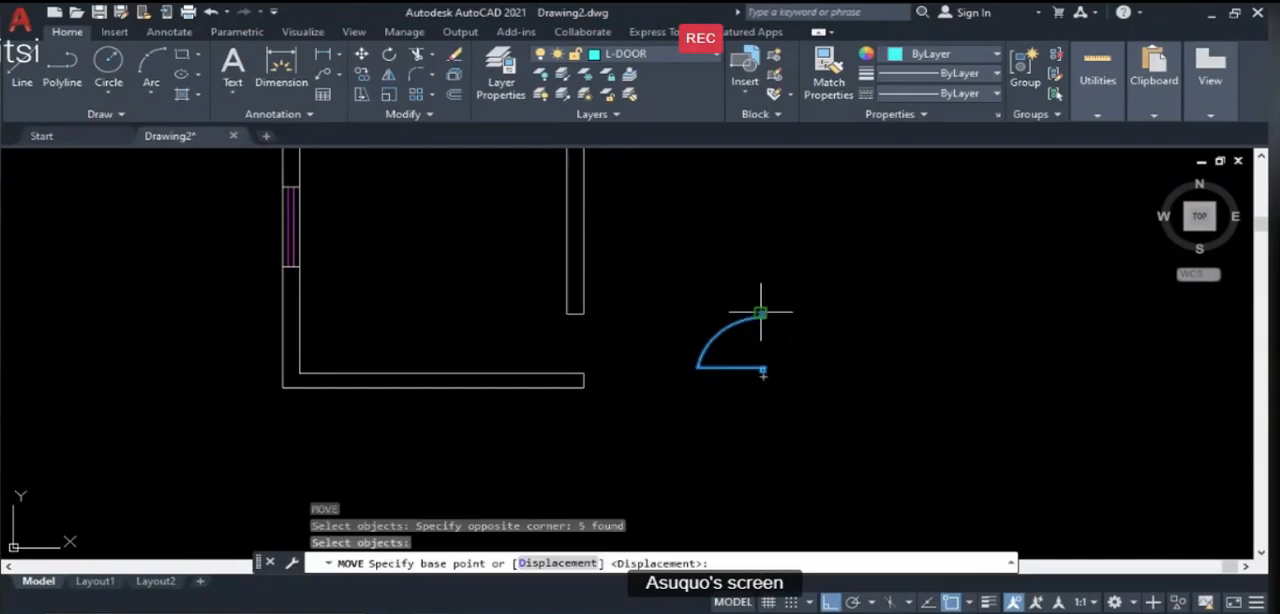
scroll(758, 305, up, 4)
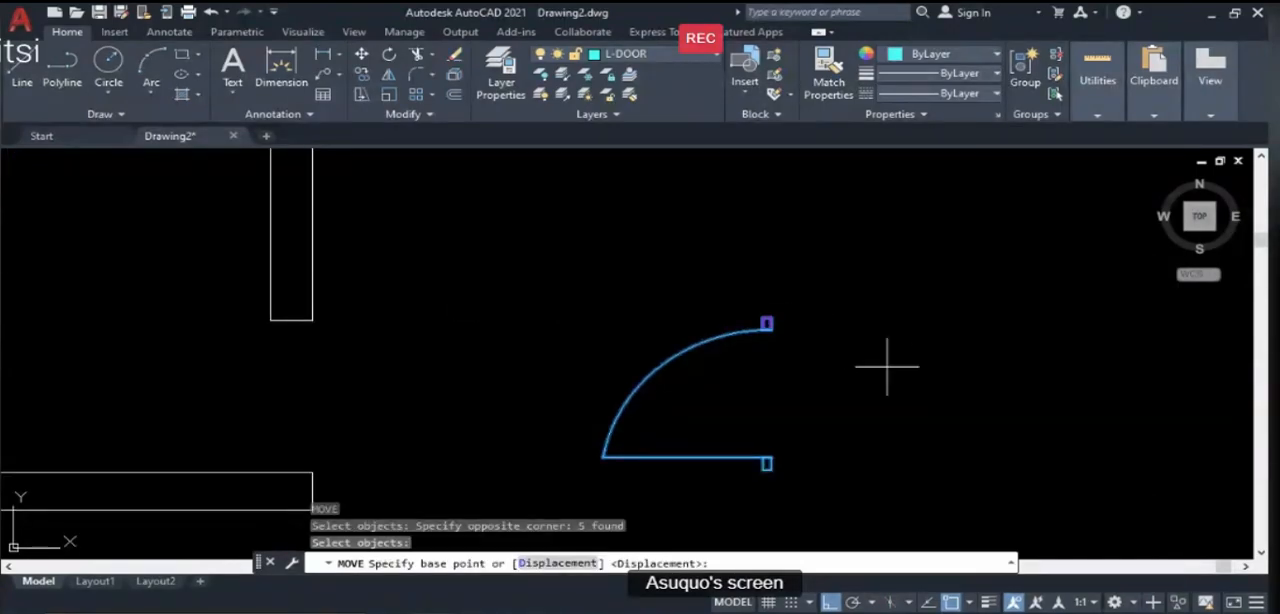
click(762, 321)
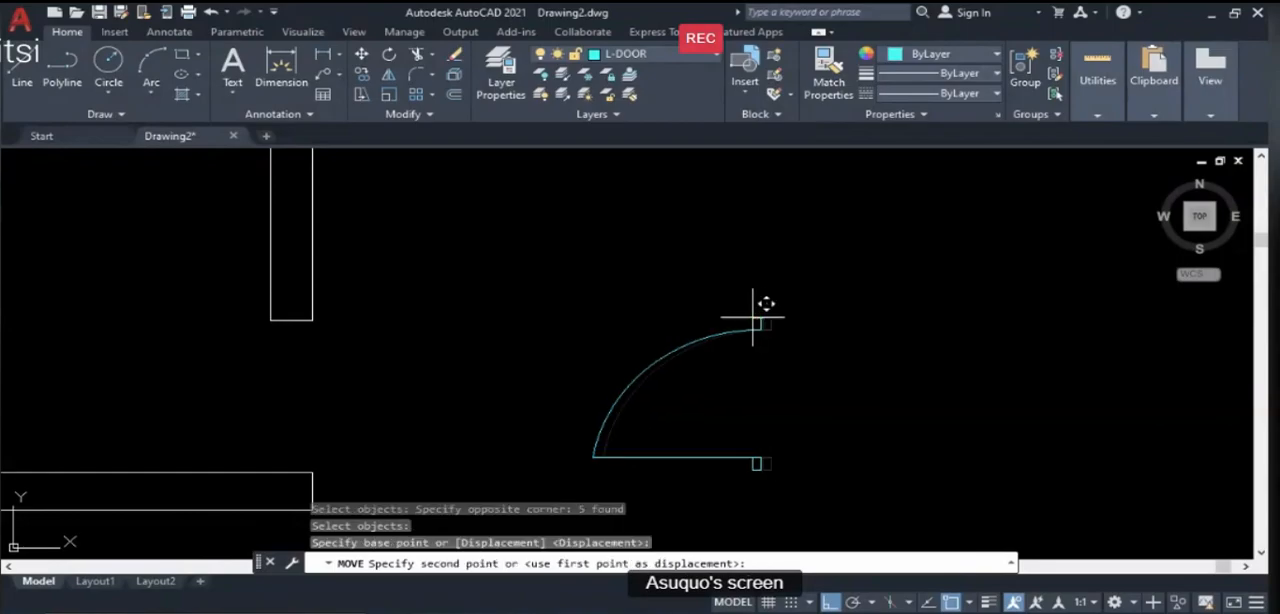
click(271, 322)
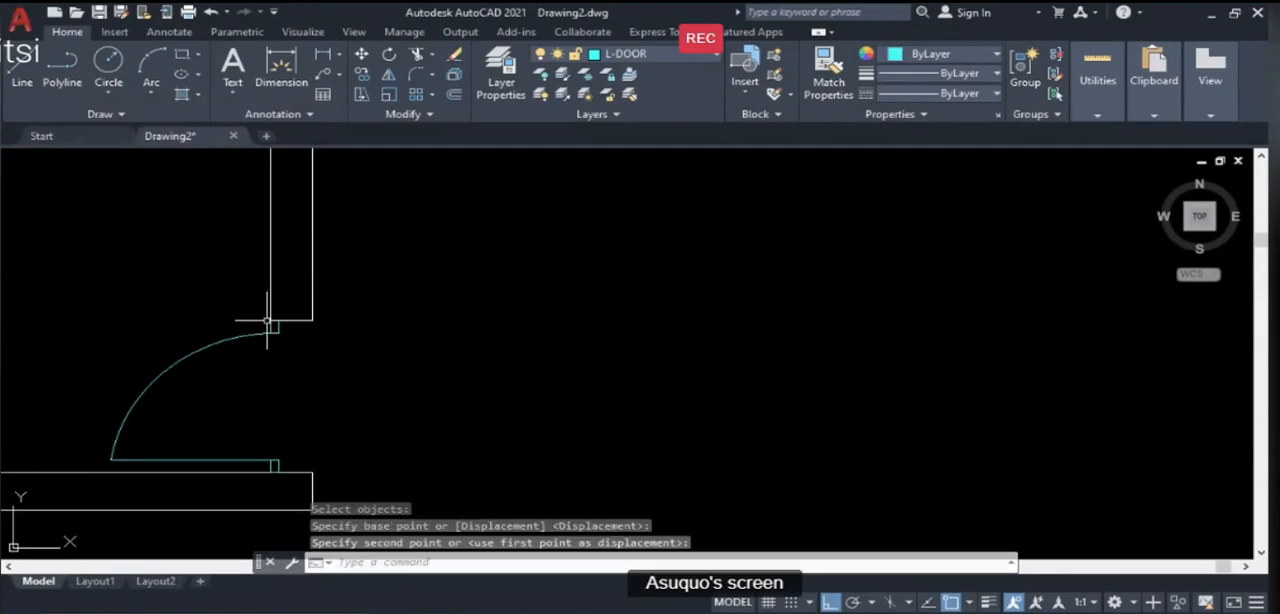
- Move the second door east so its upper frame's east corner meets the outer corner of the east wall's end
scroll(666, 263, down, 4)
scroll(654, 312, down, 3)
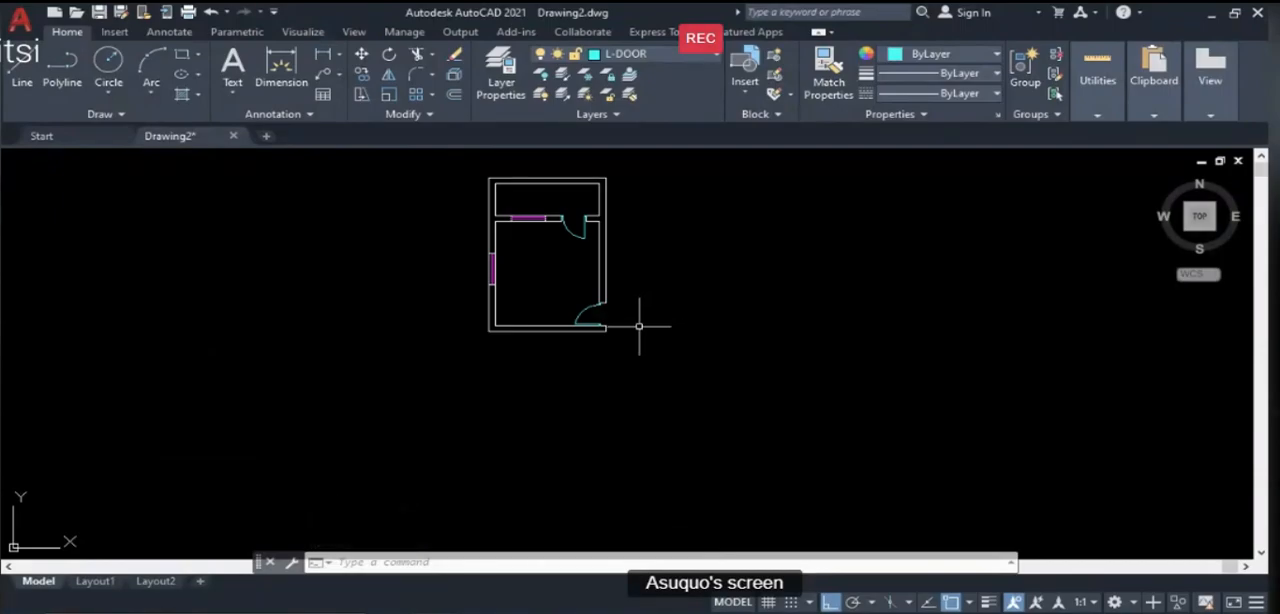
scroll(632, 331, up, 4)
scroll(560, 283, up, 4)
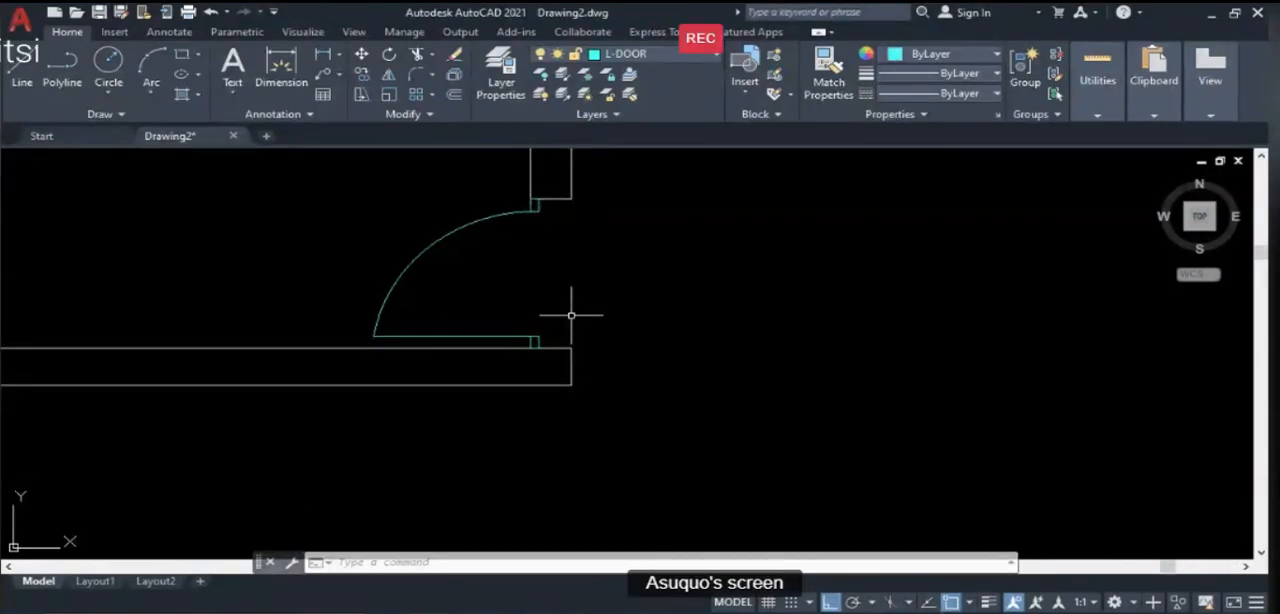
text(m)
key(Return)
click(568, 343)
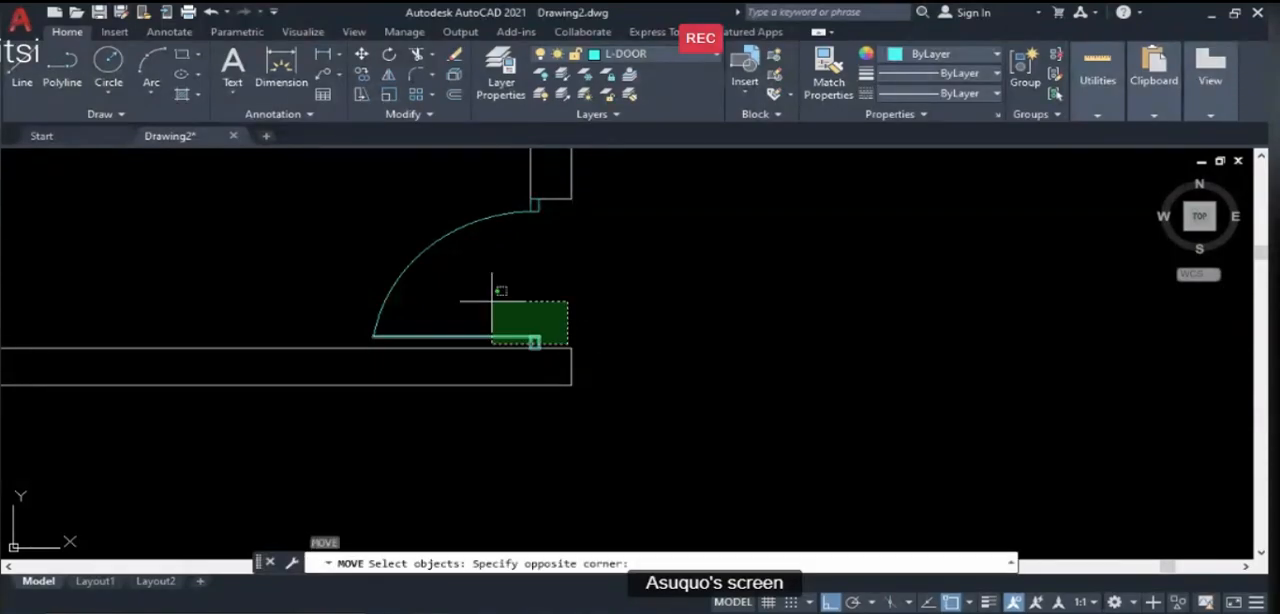
click(371, 213)
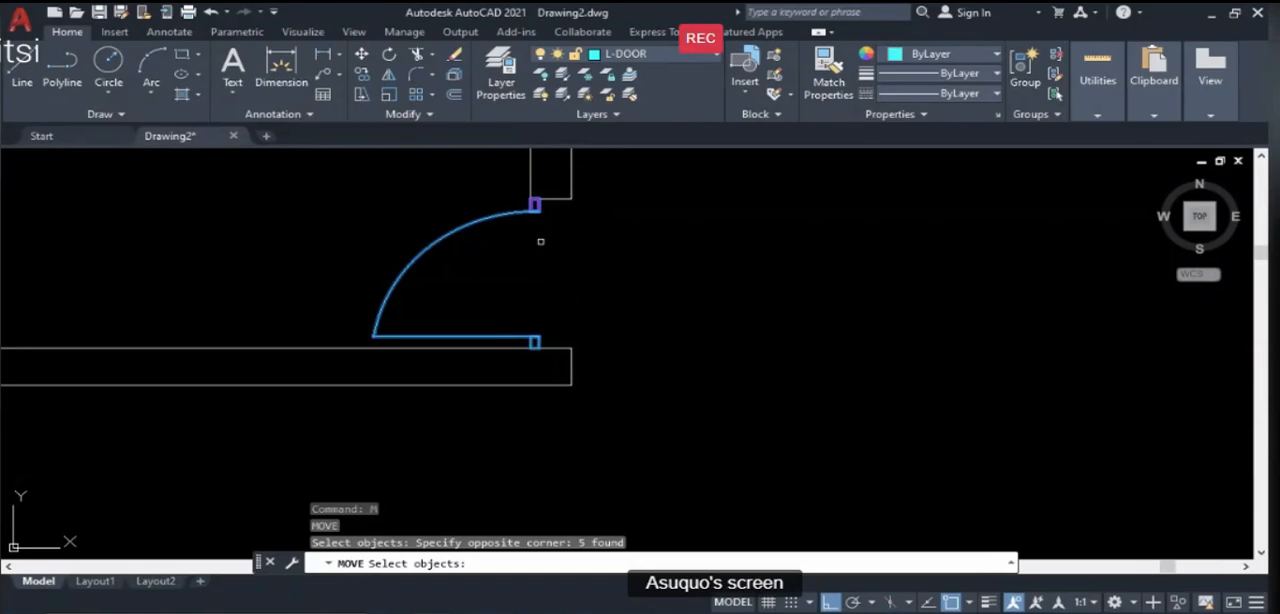
key(Return)
click(538, 201)
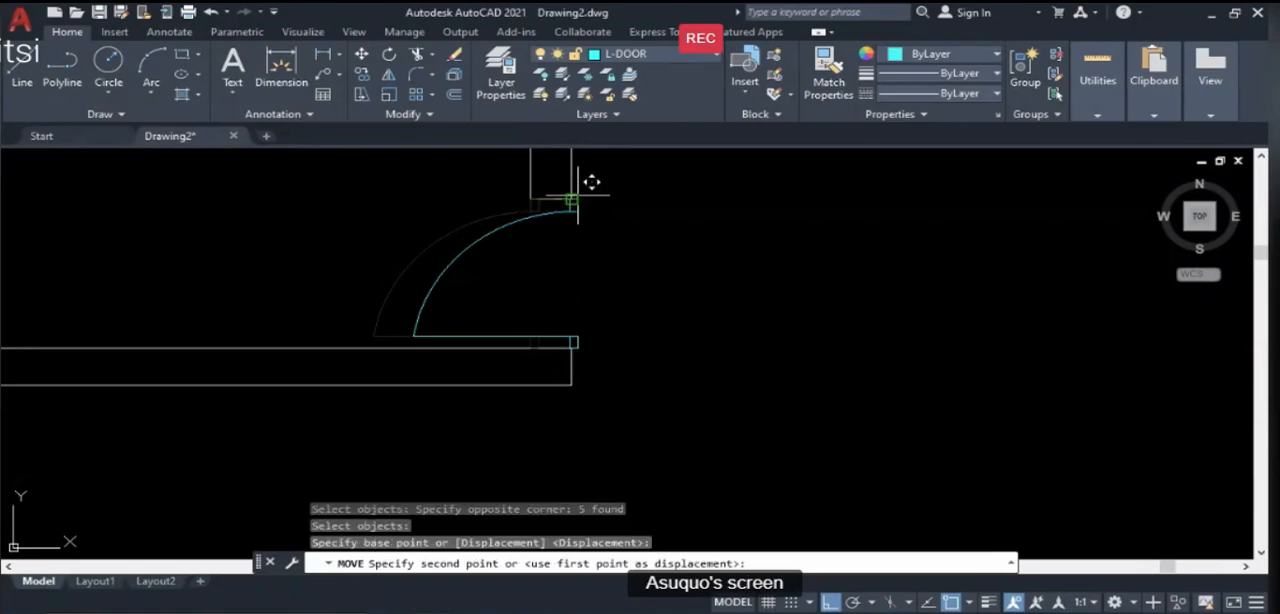
click(570, 201)
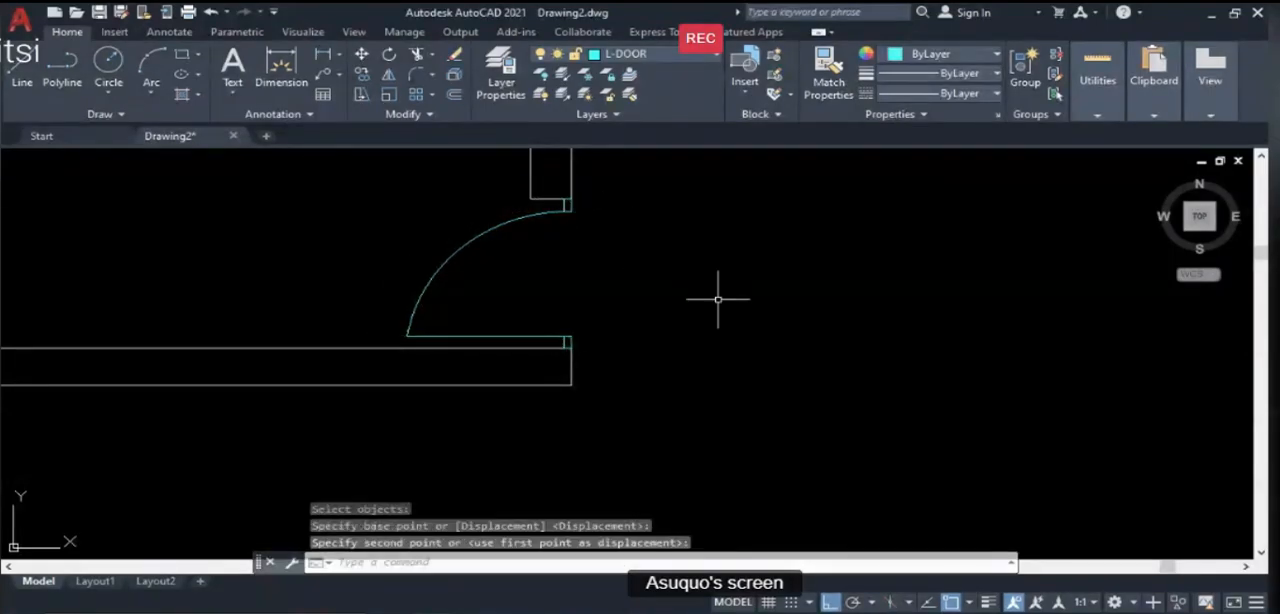
- Look over the plan with both doors, and switch to PowerPoint to compare it with the Illustration Guide floor plan
scroll(720, 300, down, 3)
scroll(726, 385, down, 2)
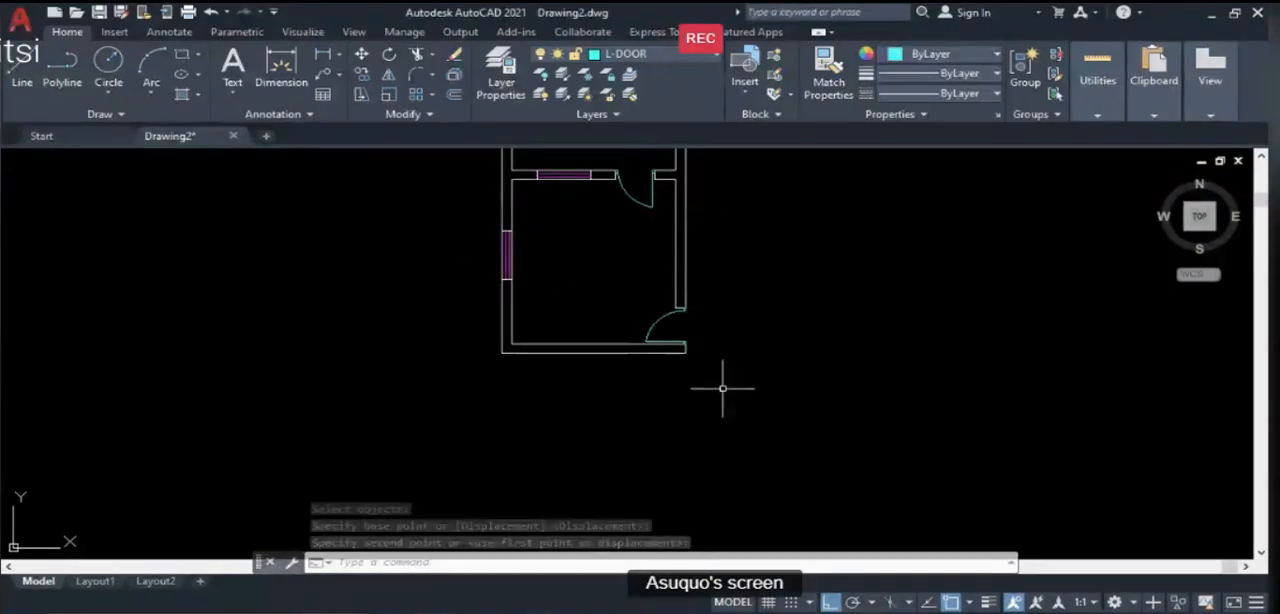
scroll(651, 391, down, 2)
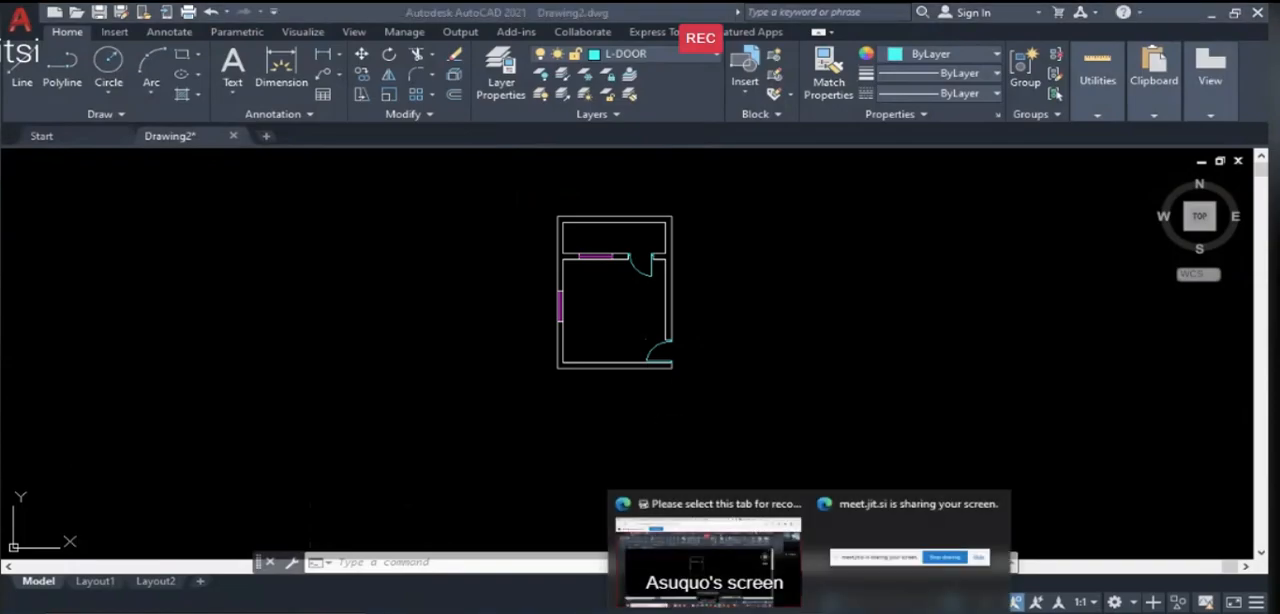
click(818, 612)
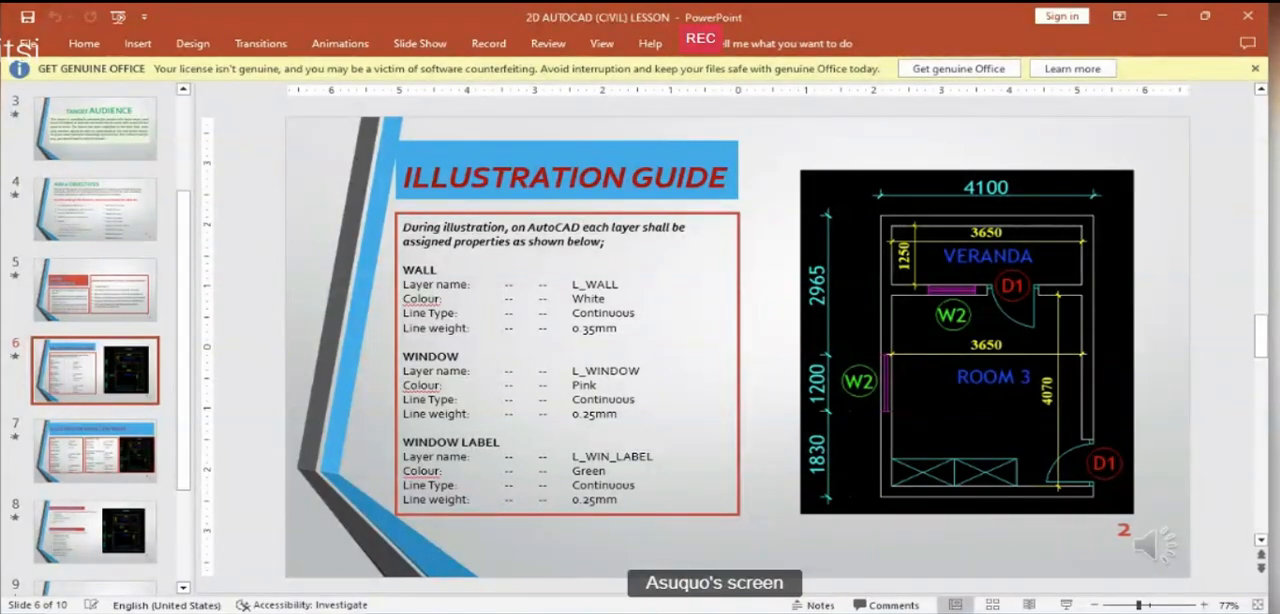
- Switch between AutoCAD and PowerPoint to compare Room 3's south end with the wardrobe area in the Illustration Guide floor plan
click(889, 612)
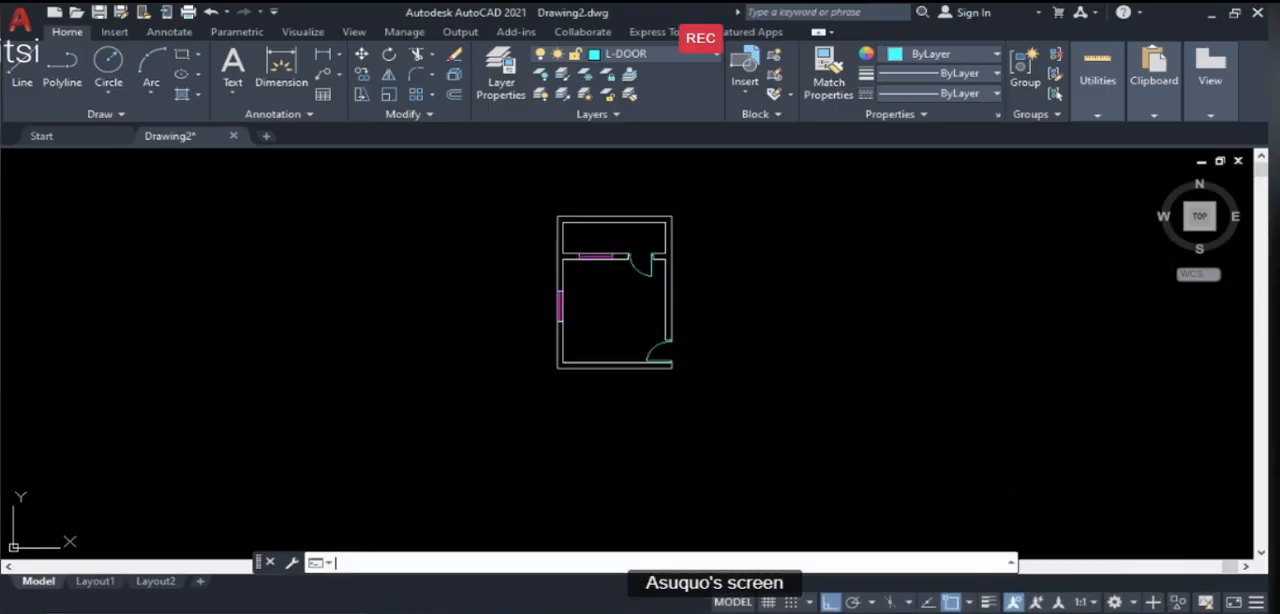
scroll(574, 380, up, 4)
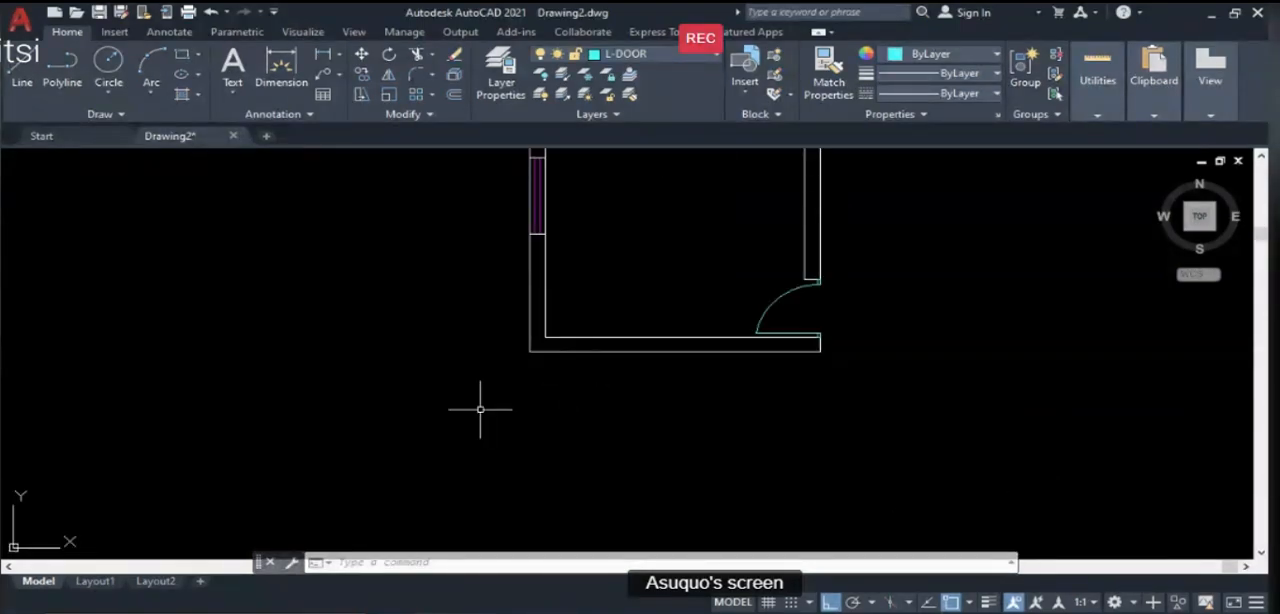
scroll(364, 443, down, 2)
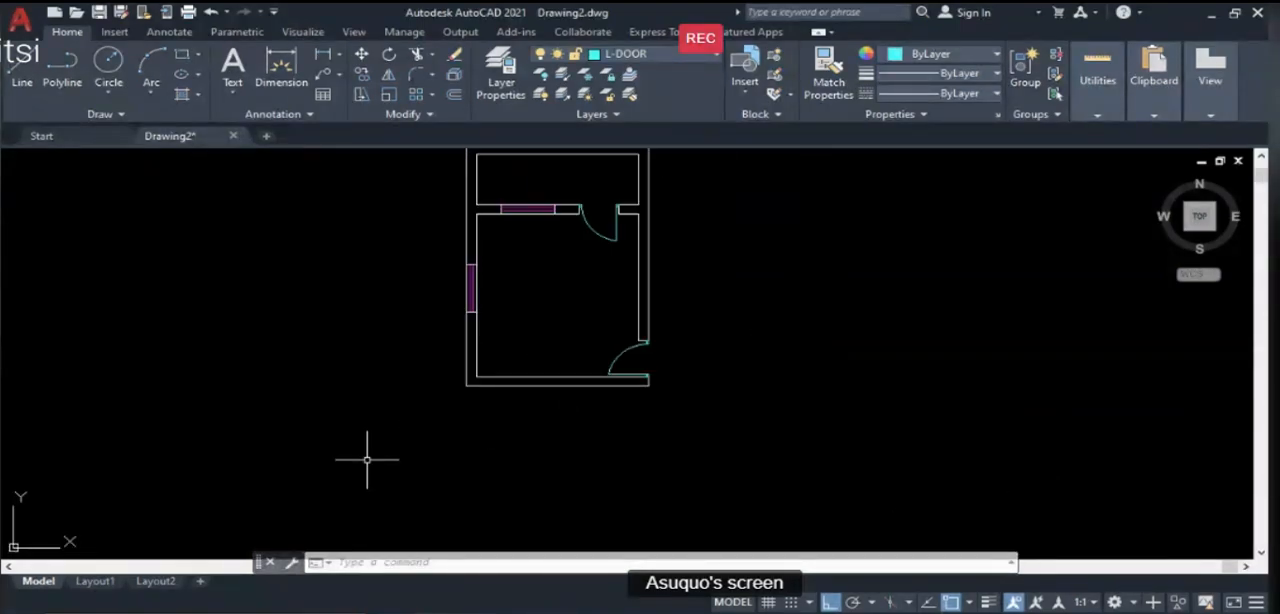
key(alt+Tab)
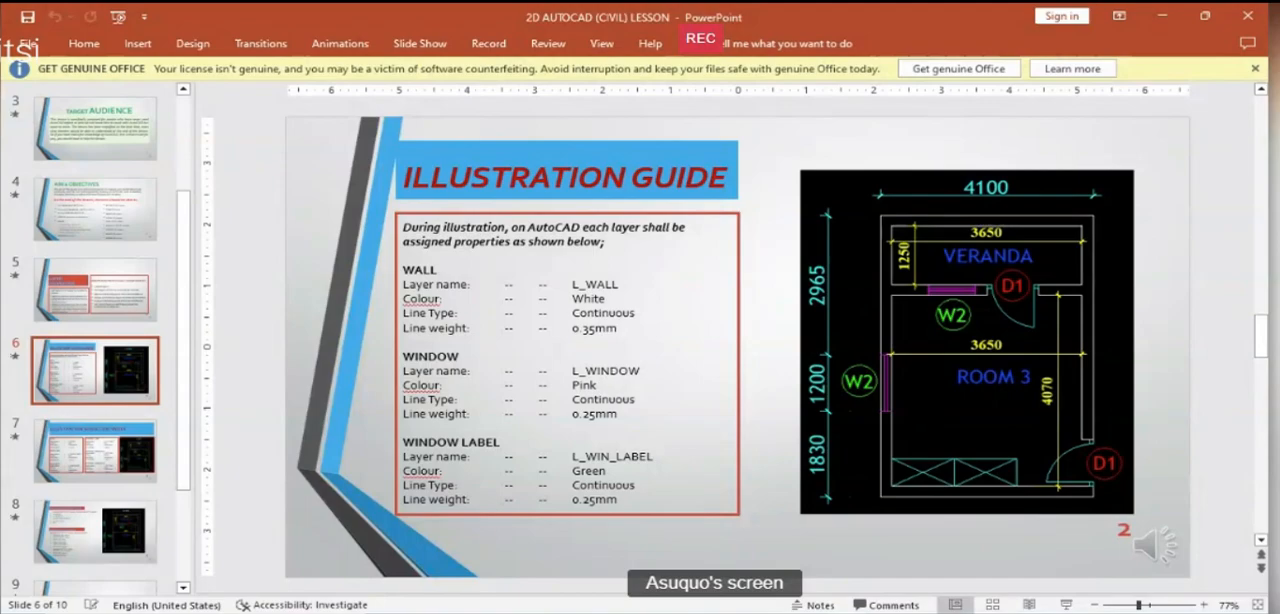
click(1162, 16)
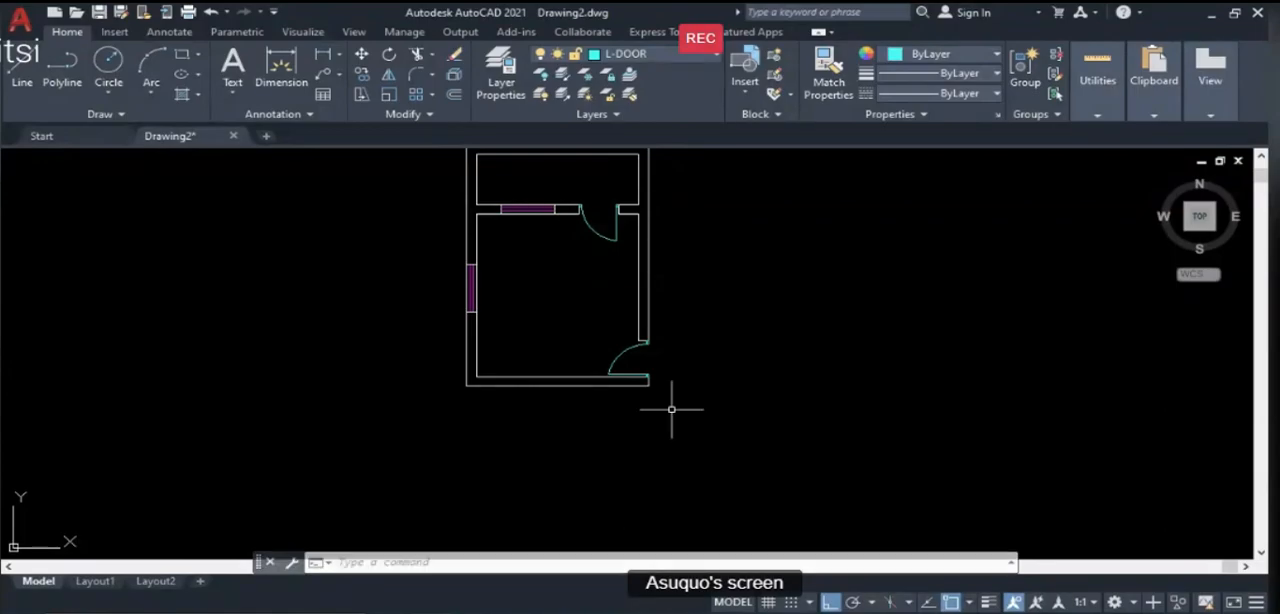
- Offset Room 3's inner west wall line 1200 to the east, and offset the resulting line another 1200 east
scroll(501, 373, up, 2)
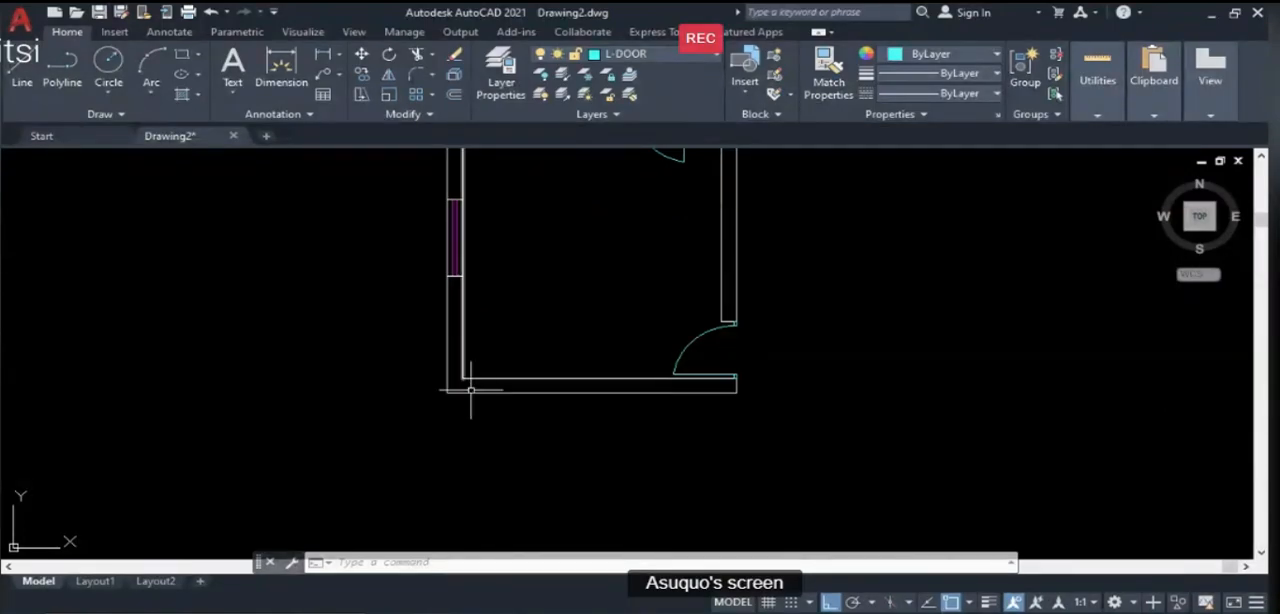
text(o)
key(Return)
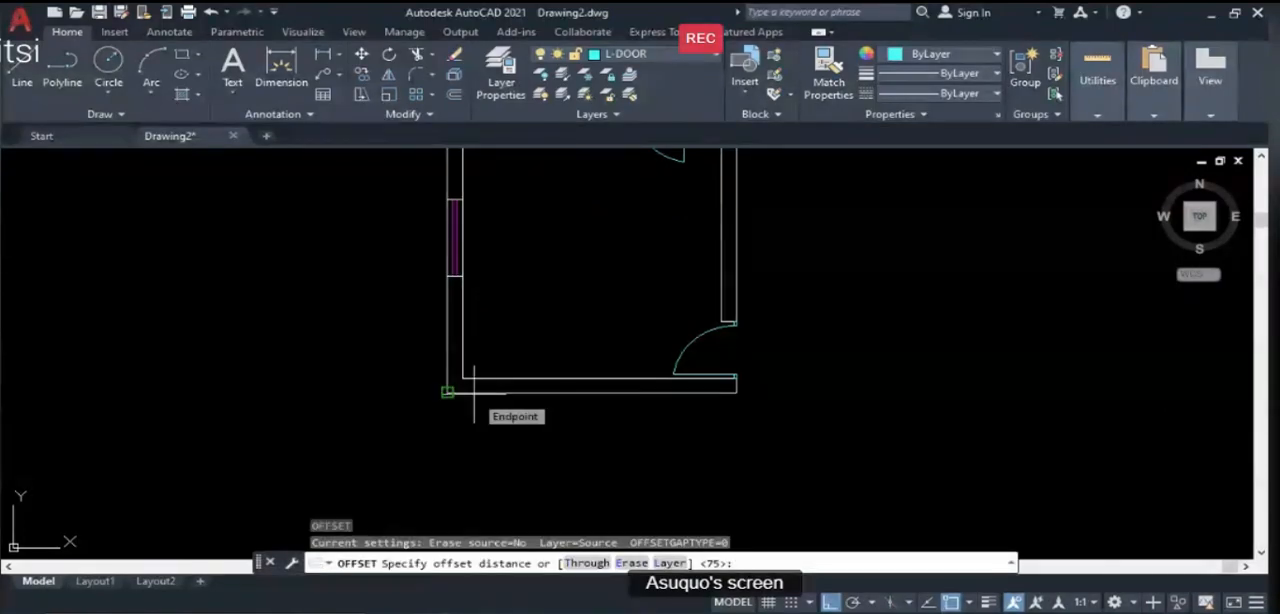
text(1200)
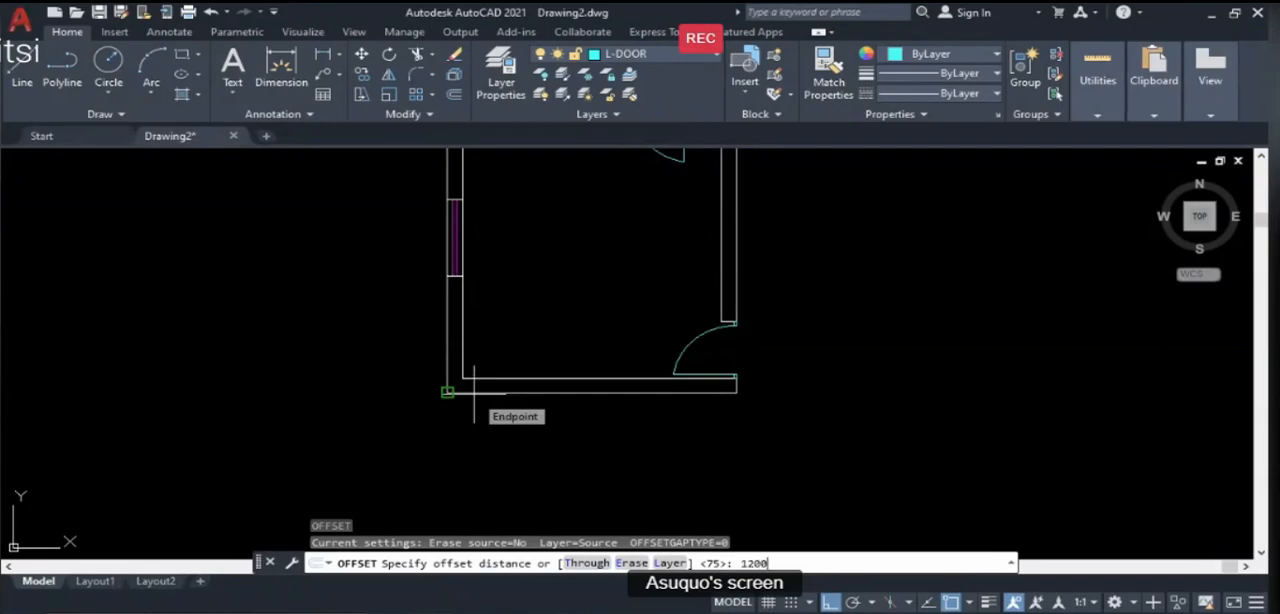
key(Return)
click(463, 362)
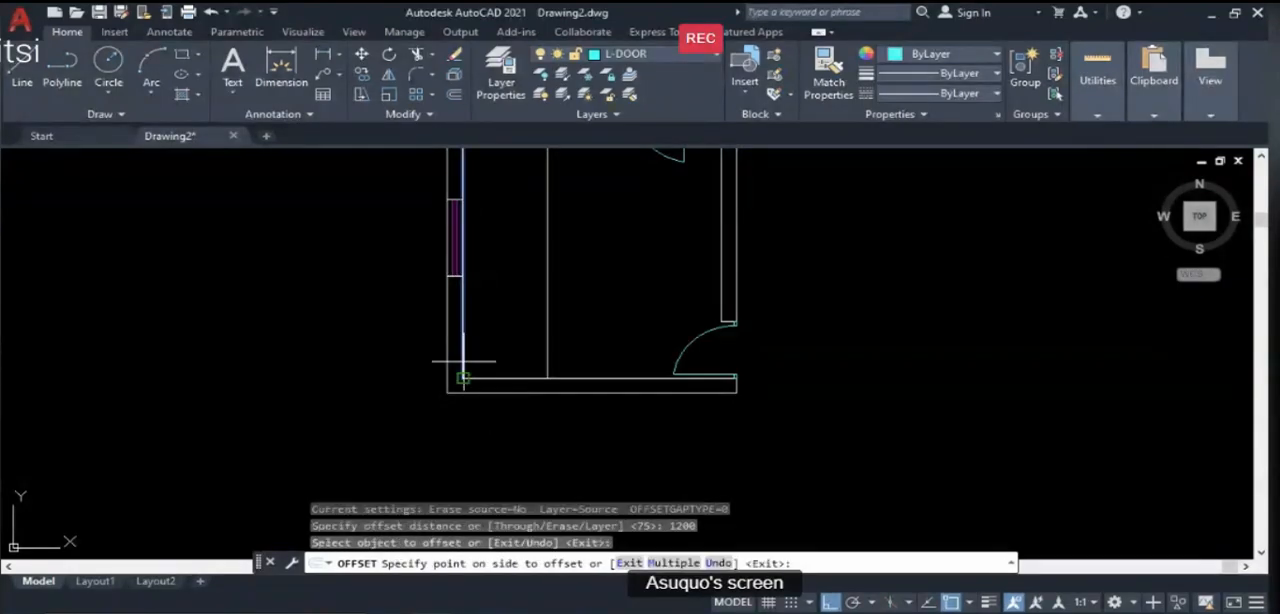
click(584, 363)
click(549, 362)
click(602, 360)
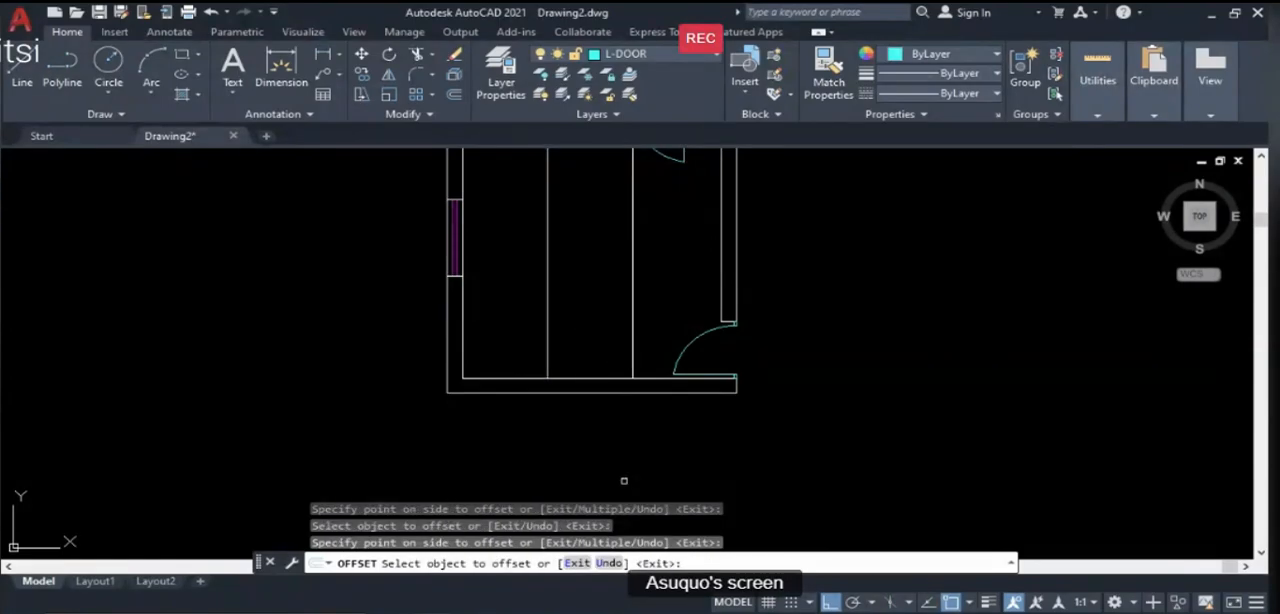
key(Return)
- Check the wardrobes in the PowerPoint guide, return to AutoCAD and offset Room 3's inner south wall line 600 north
key(alt+Tab)
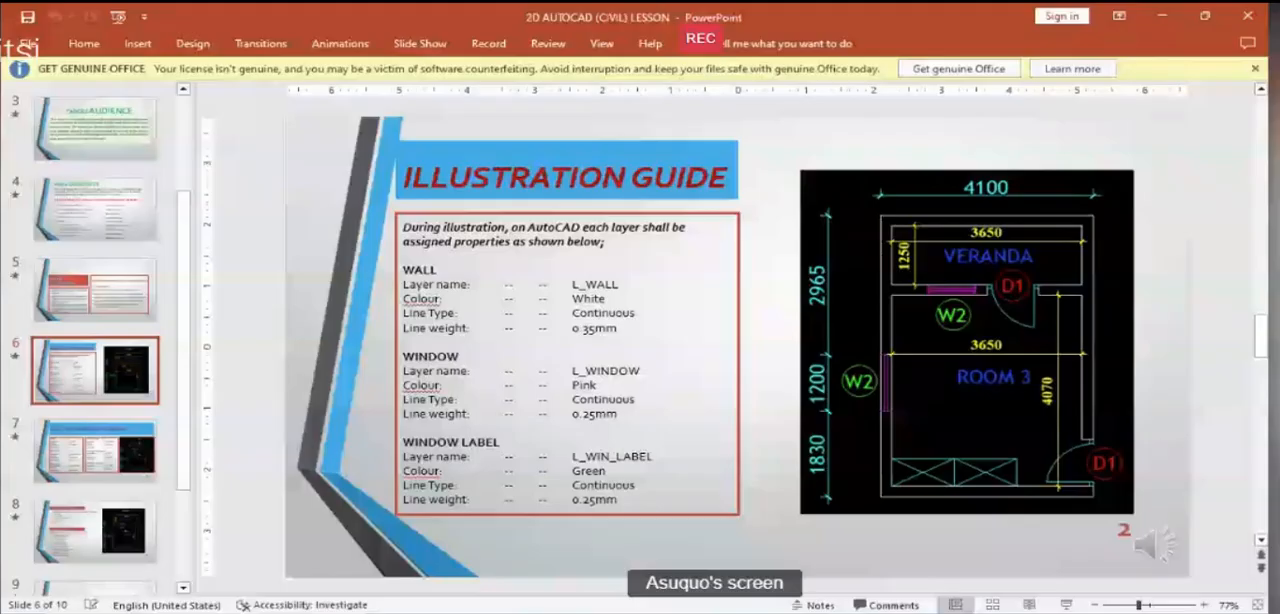
key(alt+Tab)
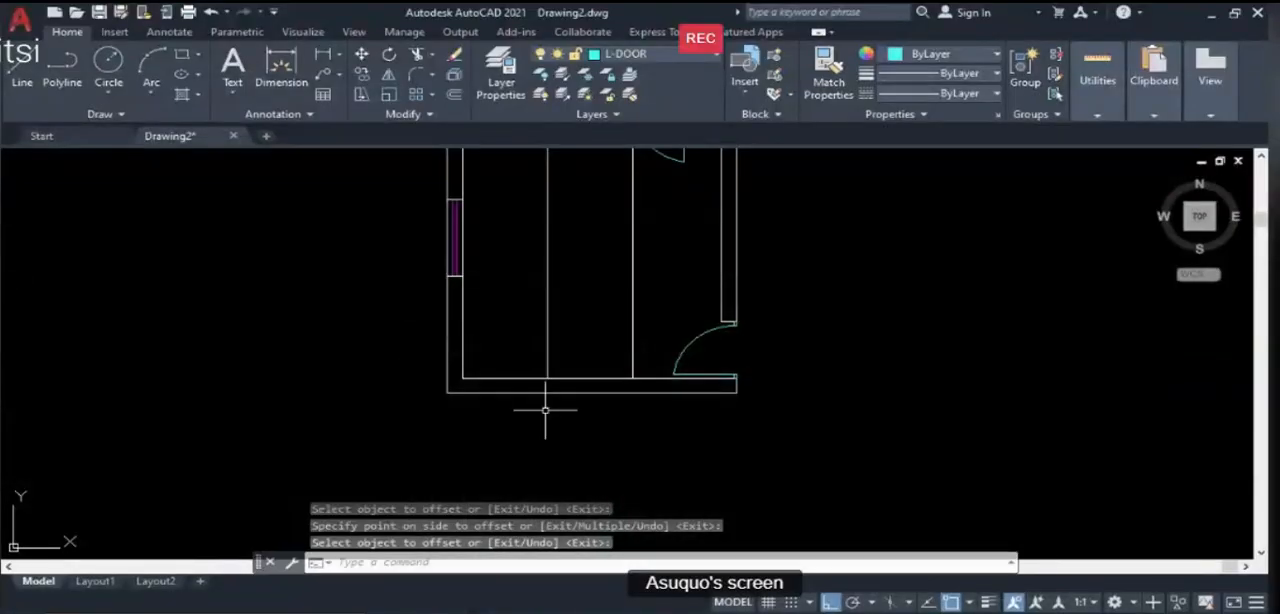
text(o)
key(Return)
text(600)
key(Return)
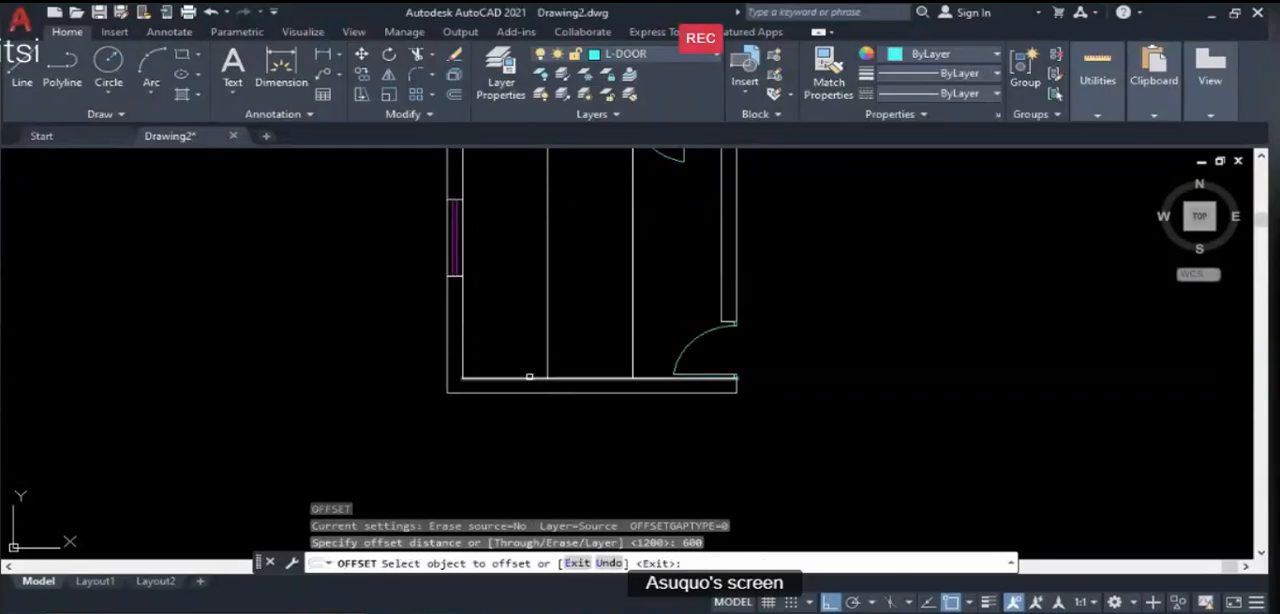
click(530, 378)
click(523, 327)
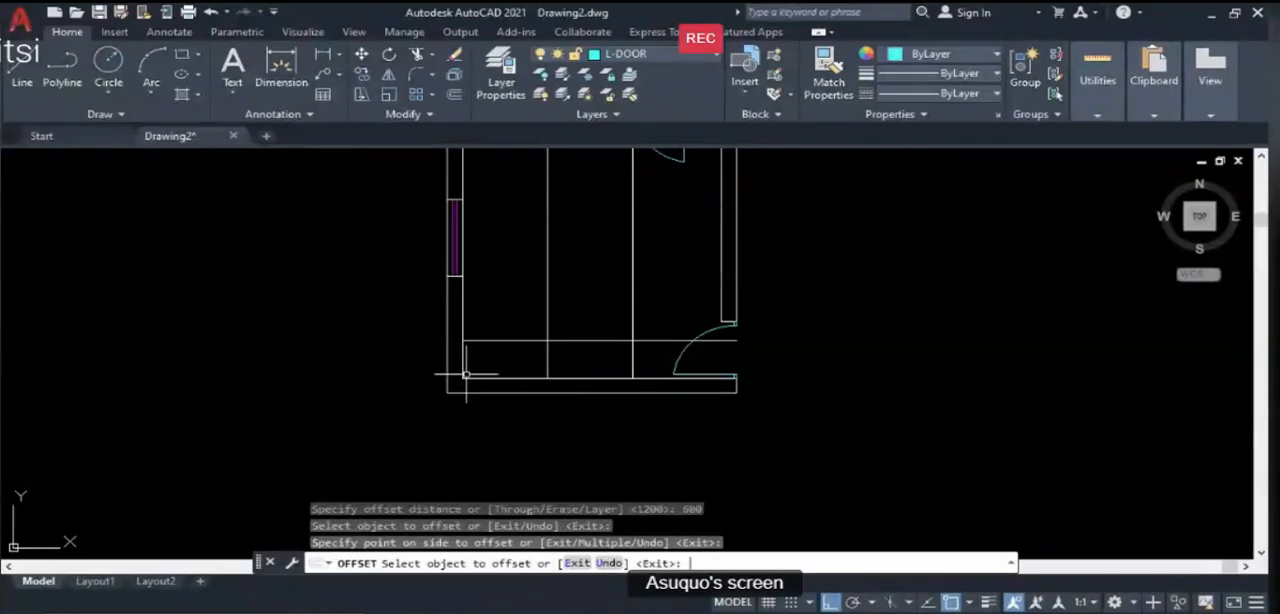
key(Return)
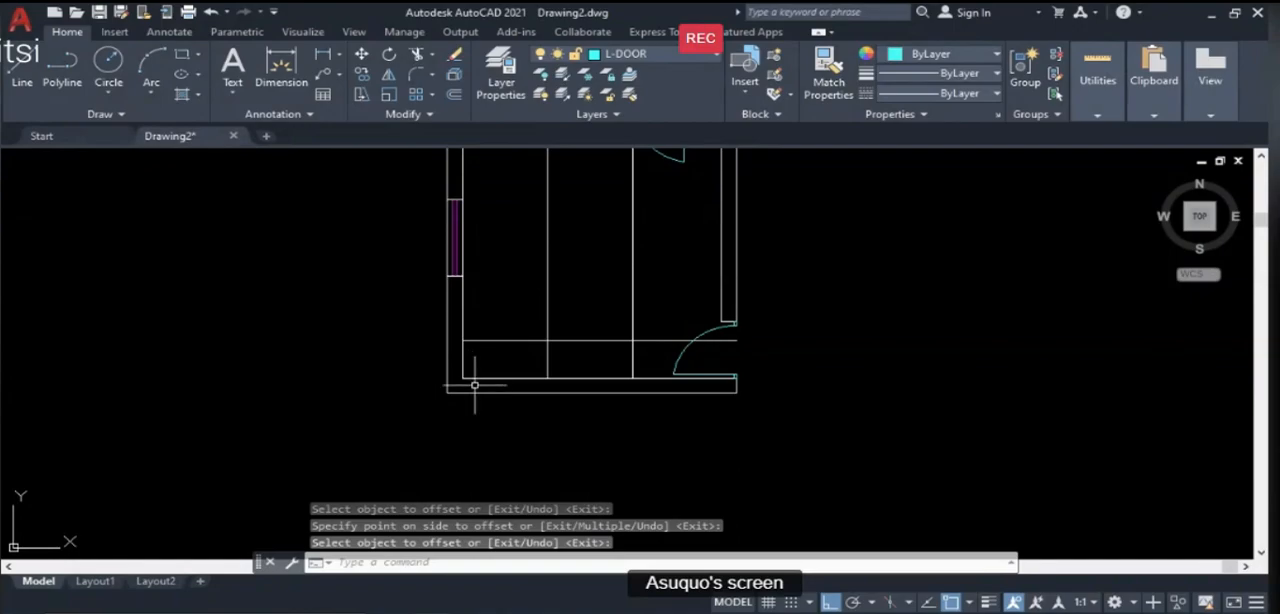
key(Return)
- Trim both vertical offset lines above the horizontal wardrobe front line, using that line as the cutting edge
click(490, 341)
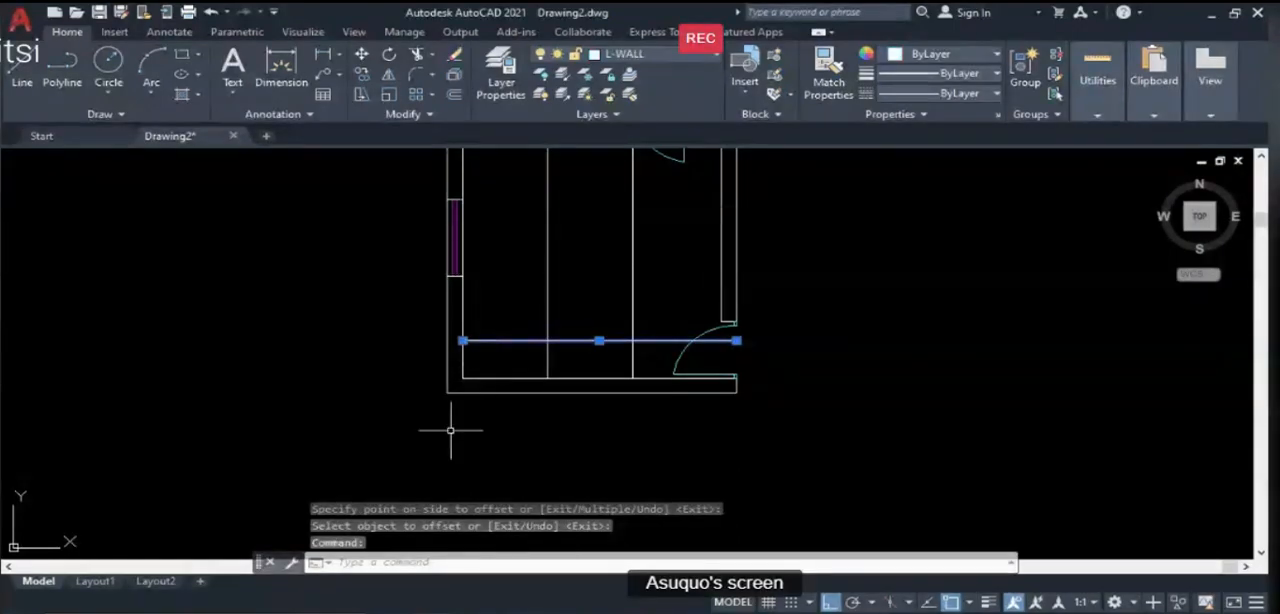
text(TR)
key(Return)
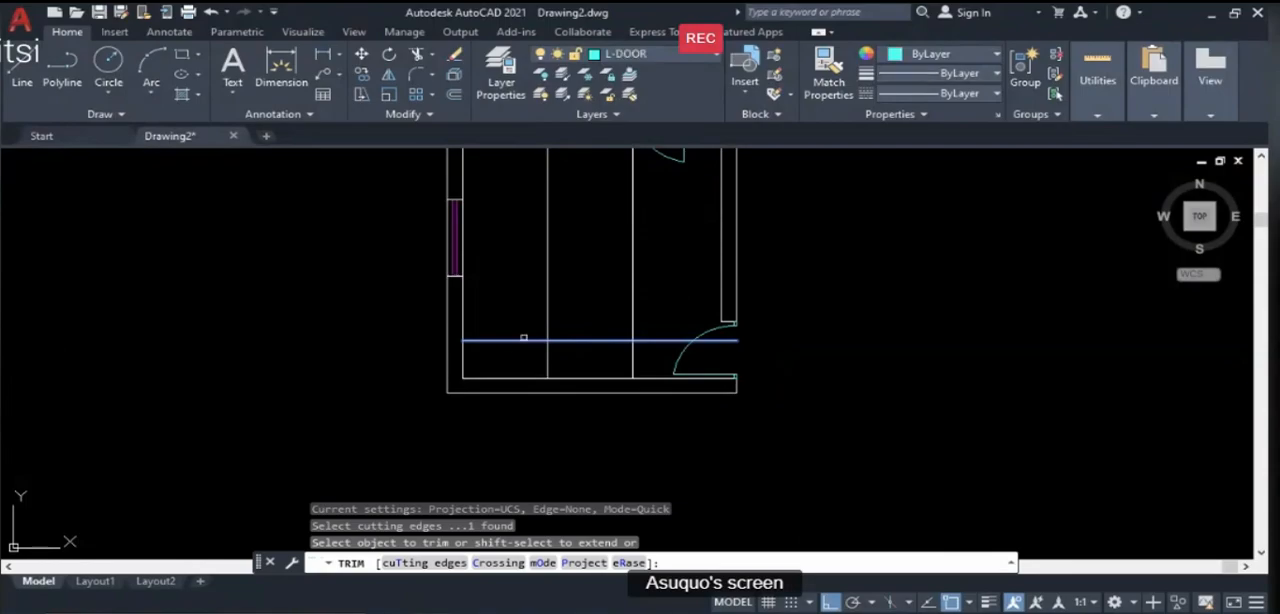
click(545, 329)
click(635, 319)
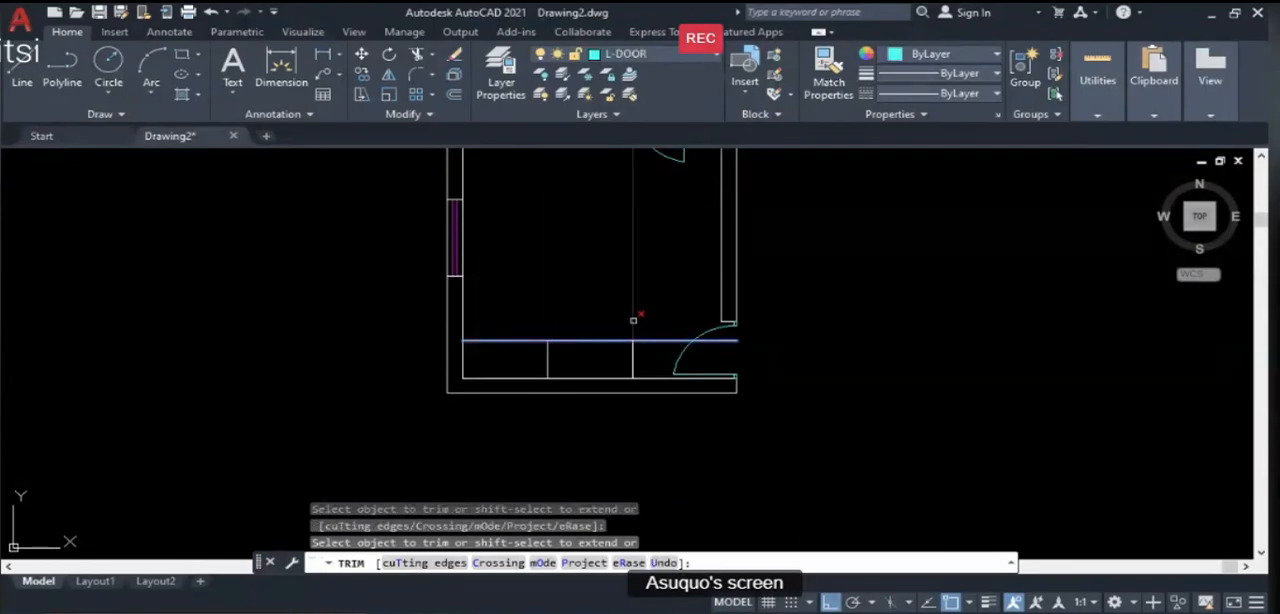
key(Return)
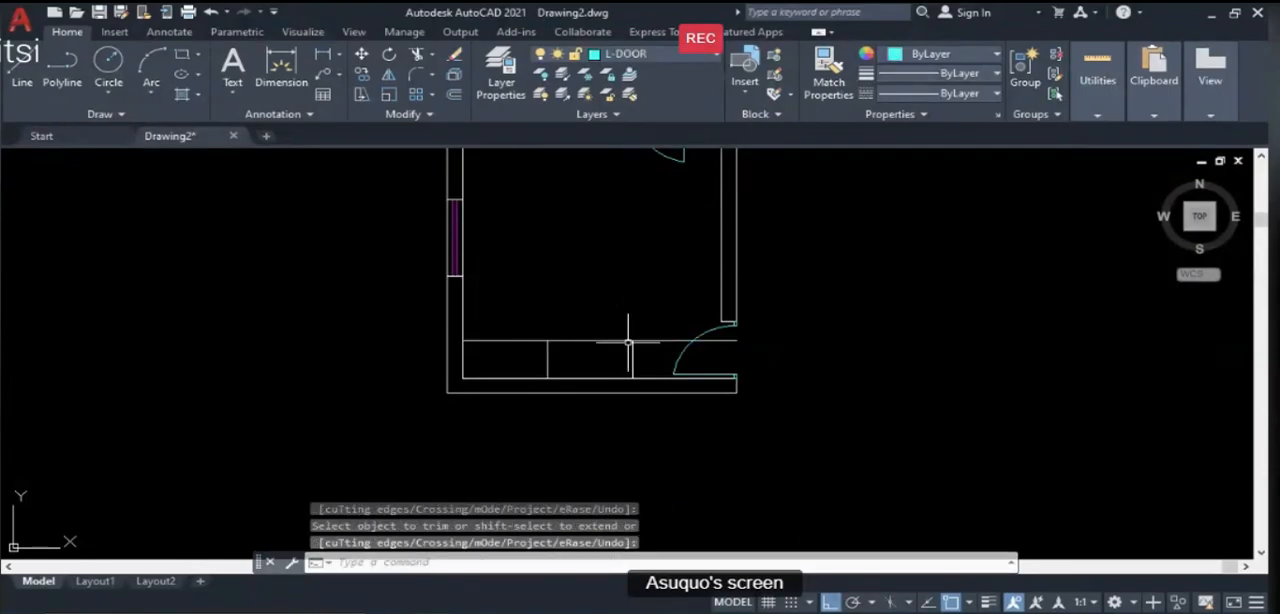
- Trim the wardrobe front line east of the second vertical line, using that vertical line as the cutting edge
click(631, 360)
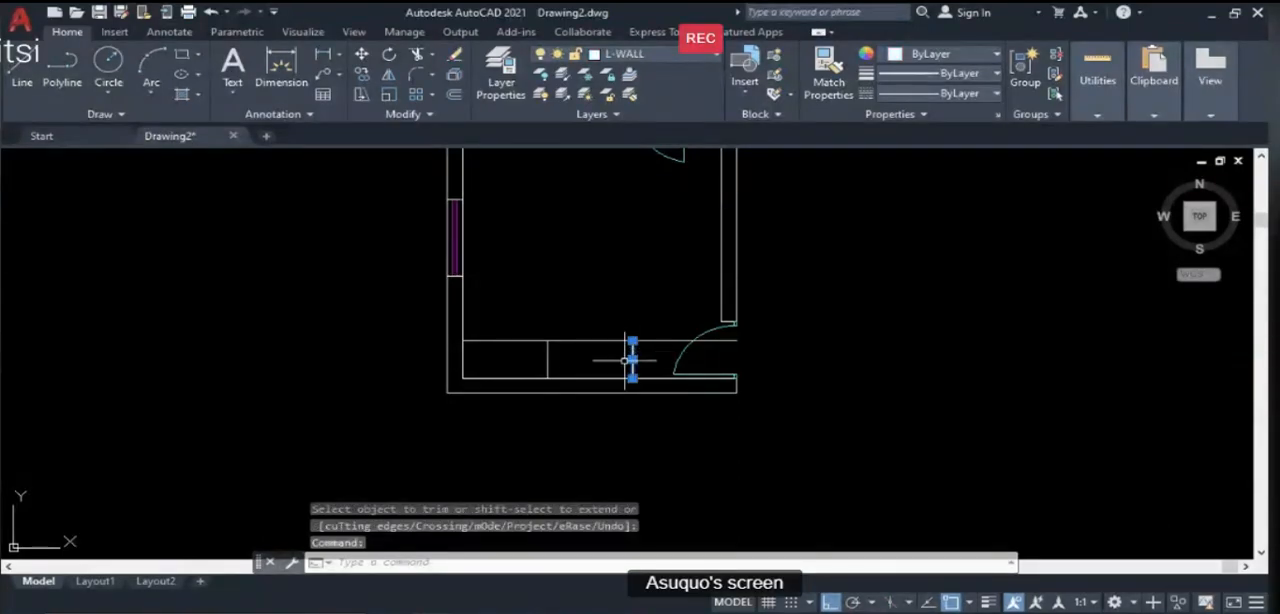
text(TR)
key(Return)
click(651, 340)
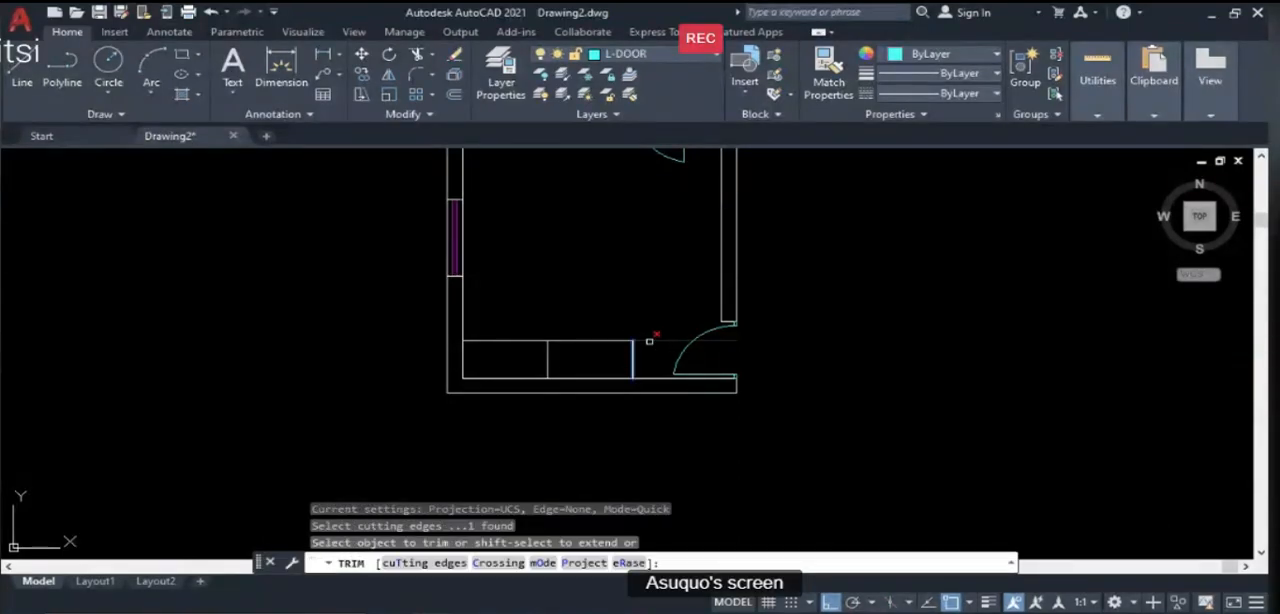
key(Escape)
scroll(499, 412, down, 3)
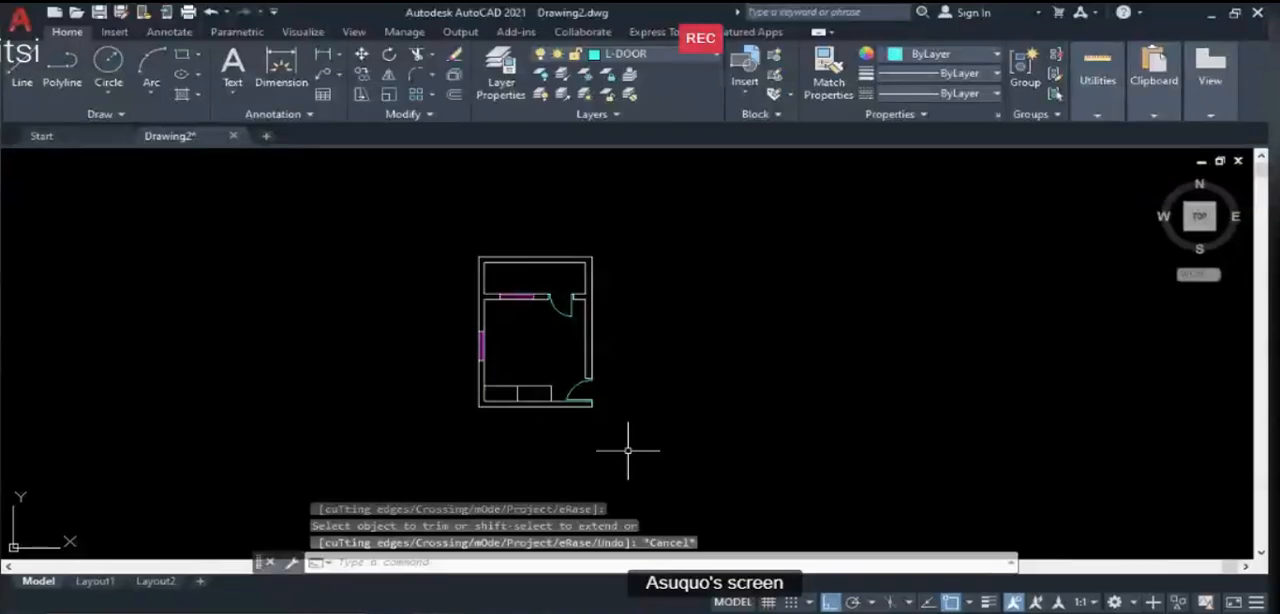
- Draw wardrobe diagonals from the northwest corner to the divider's lower end and up to the northeast corner
scroll(515, 417, up, 4)
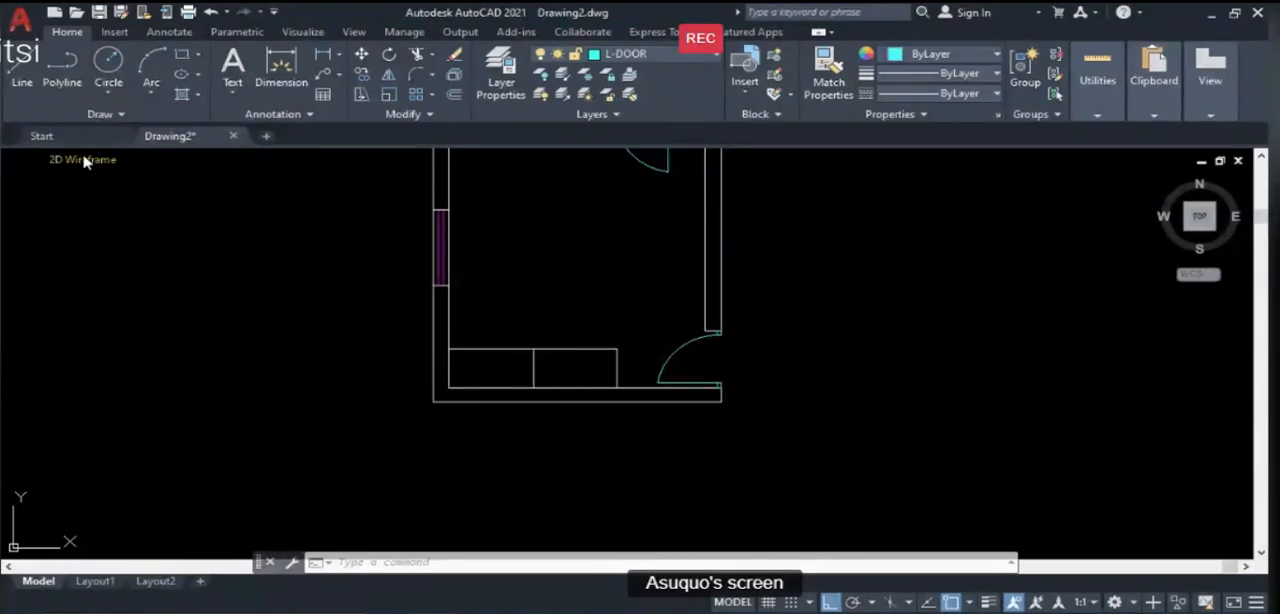
text(l)
key(Return)
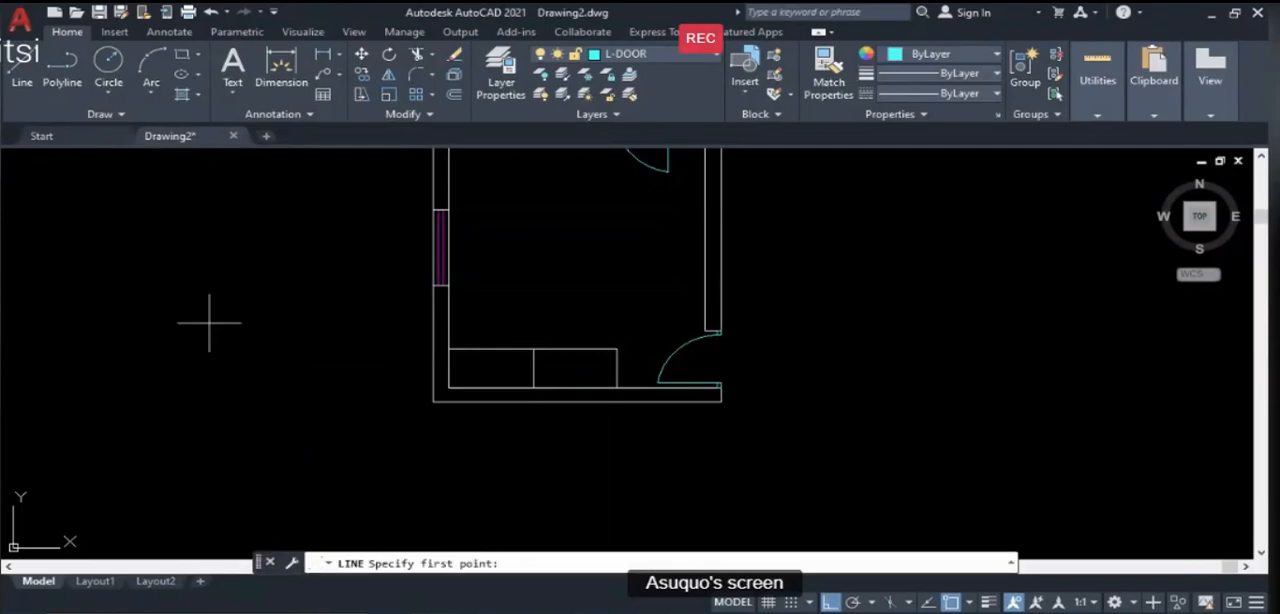
click(448, 349)
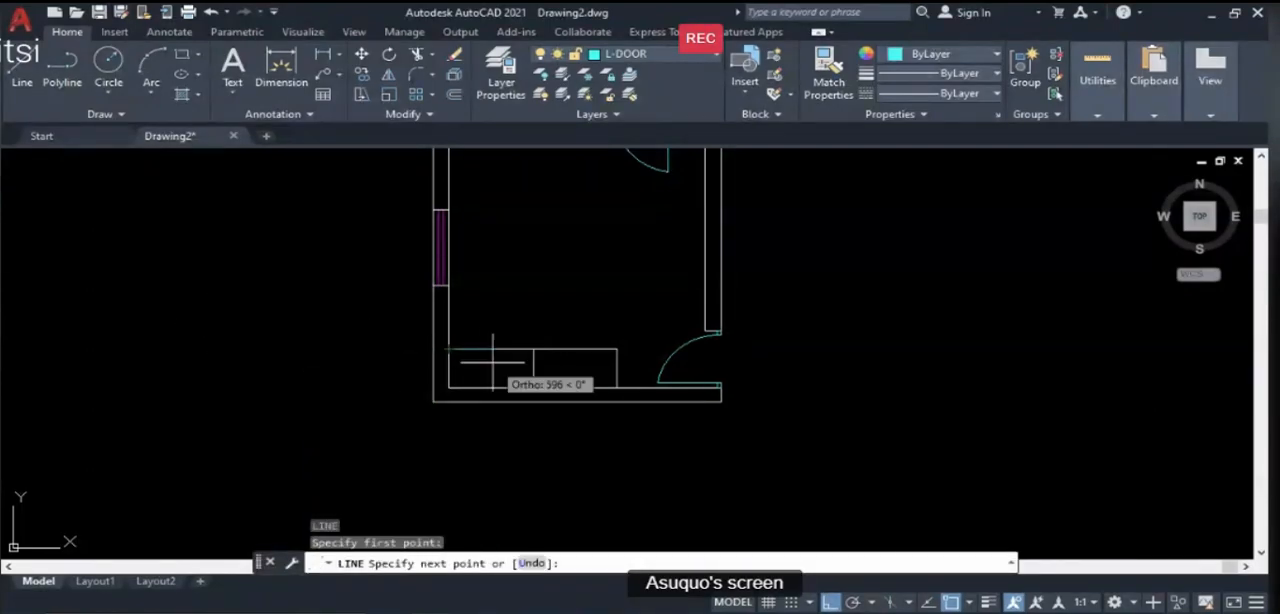
click(533, 387)
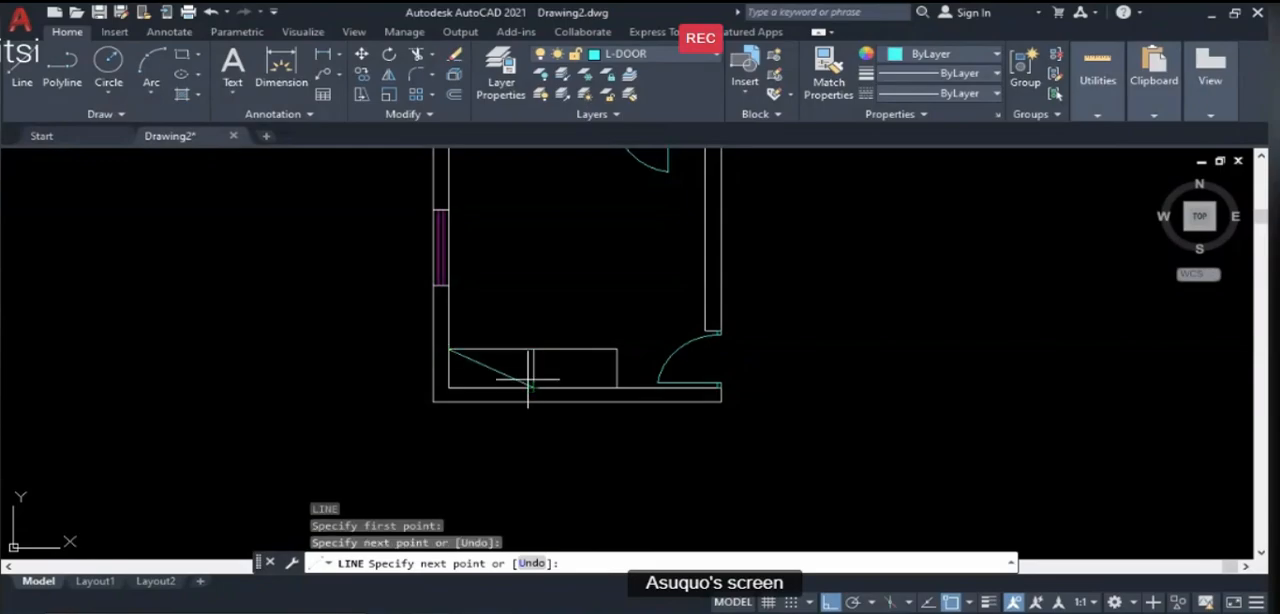
click(533, 349)
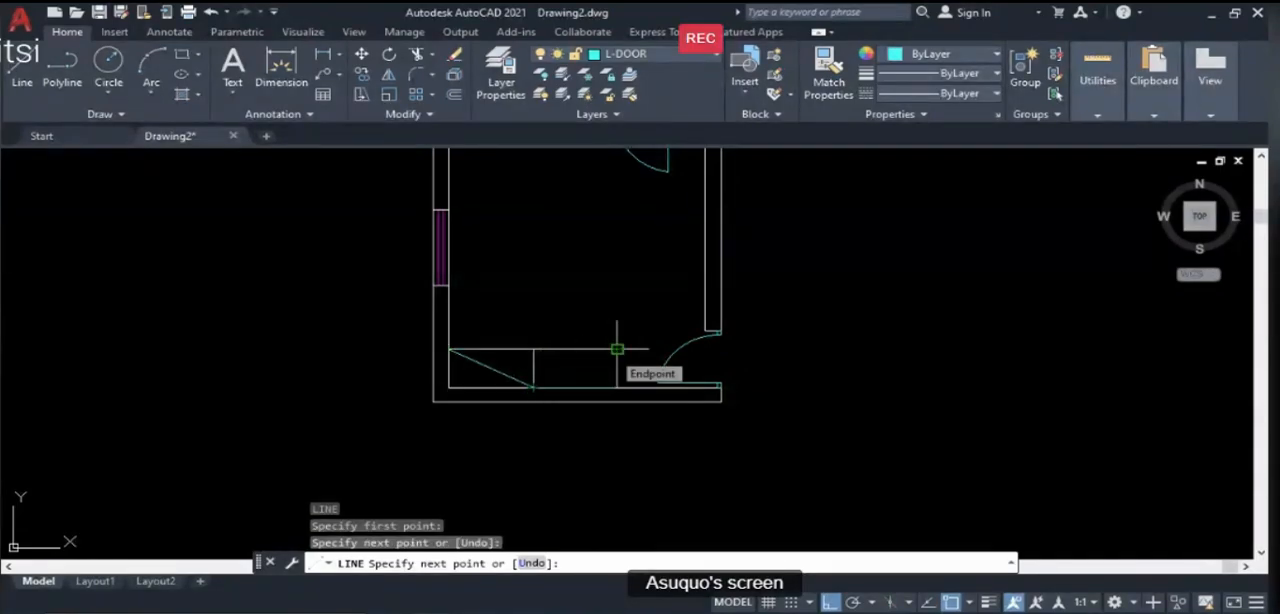
click(617, 349)
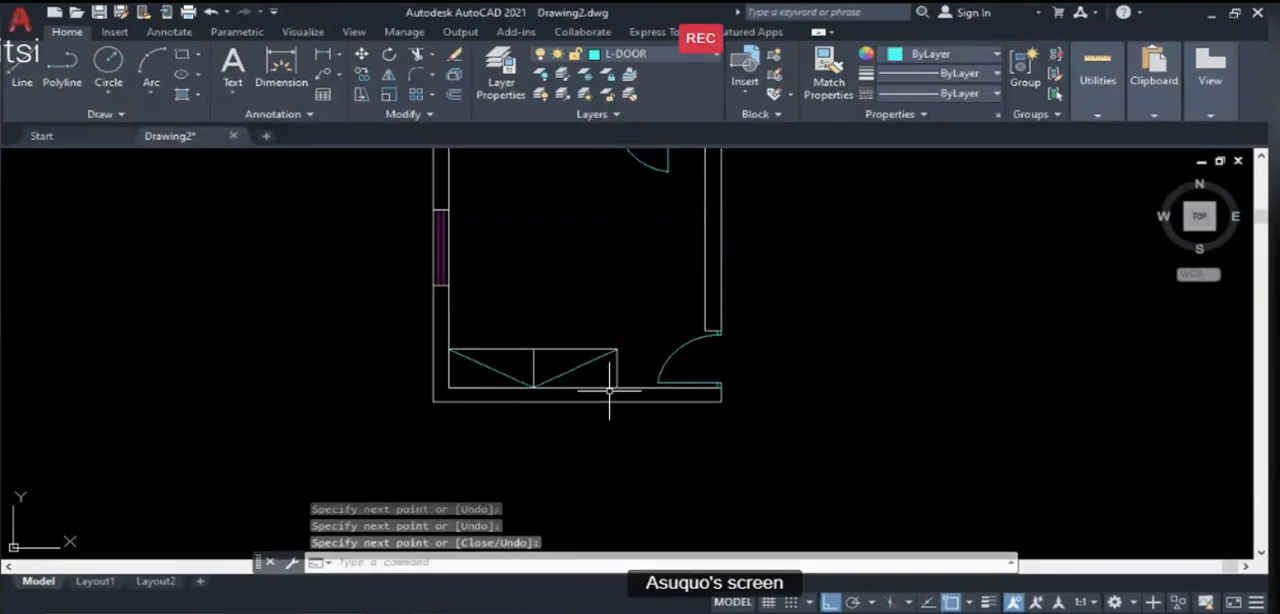
key(Return)
key(Return)
- Draw the opposite wardrobe diagonals from the southeast corner to the divider's upper end and down to the southwest corner
click(614, 387)
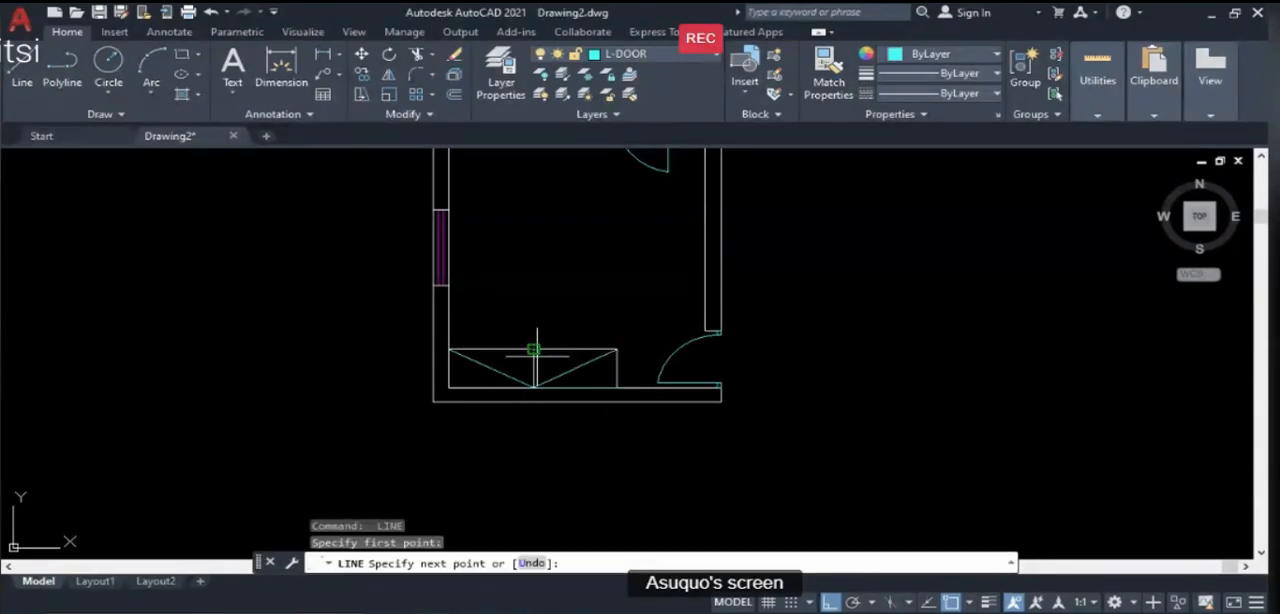
click(533, 349)
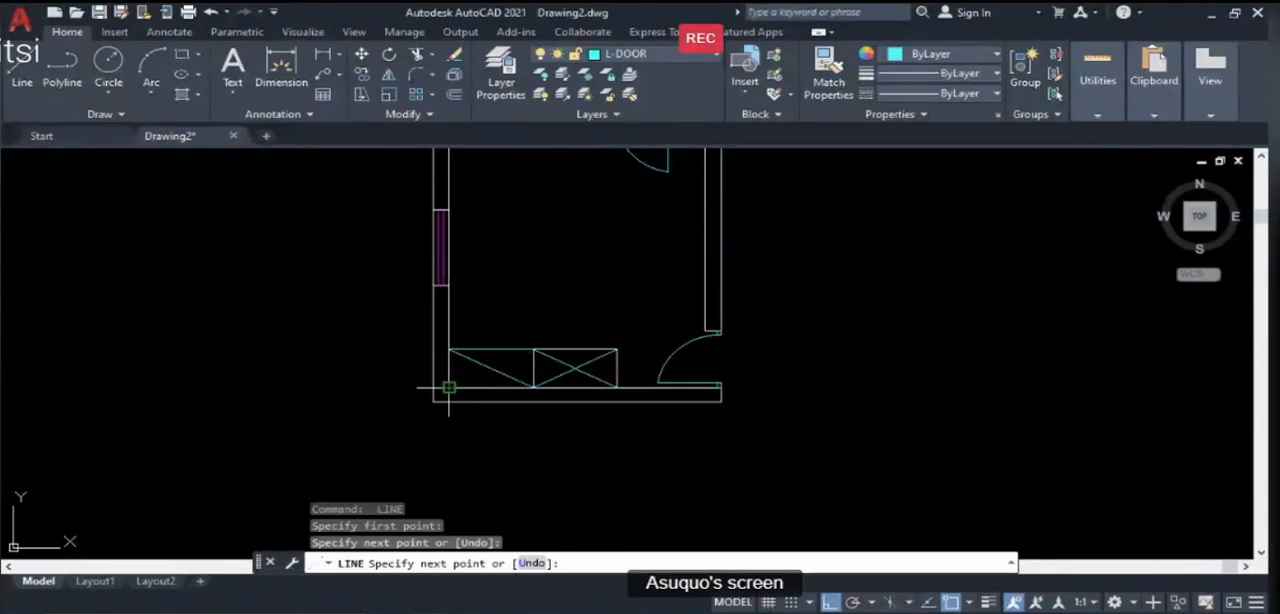
click(449, 388)
key(Return)
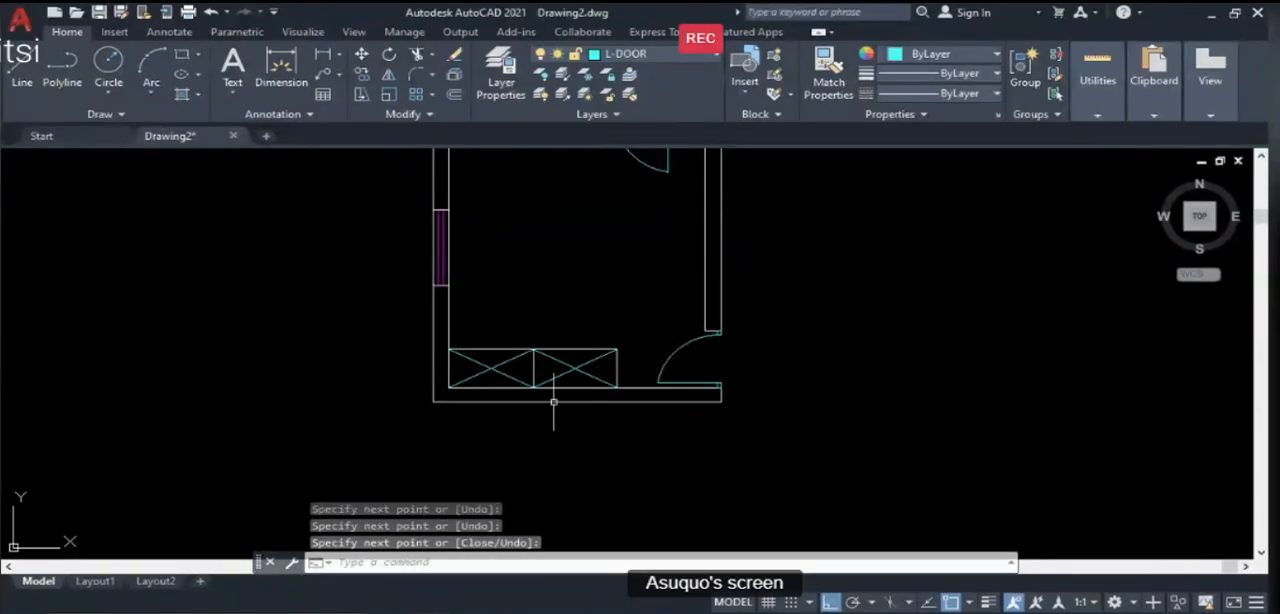
scroll(504, 388, down, 2)
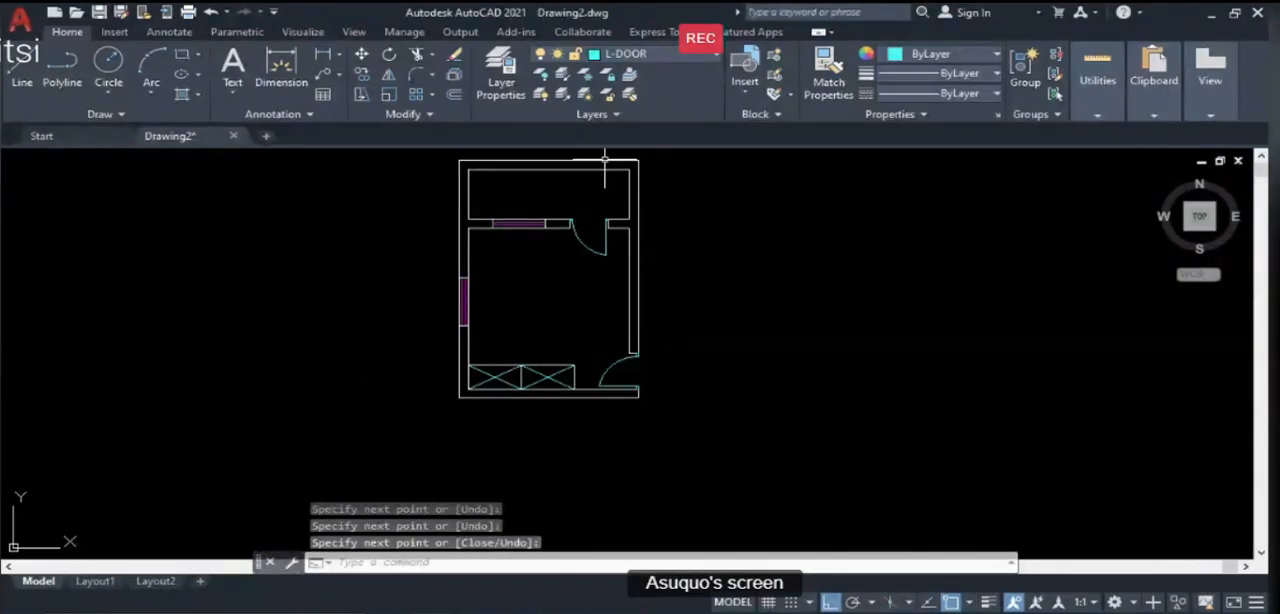
- Make L-WARDROPE the current layer and draw a vertical reference line about 3300 units long in the empty space west of the plan
click(641, 57)
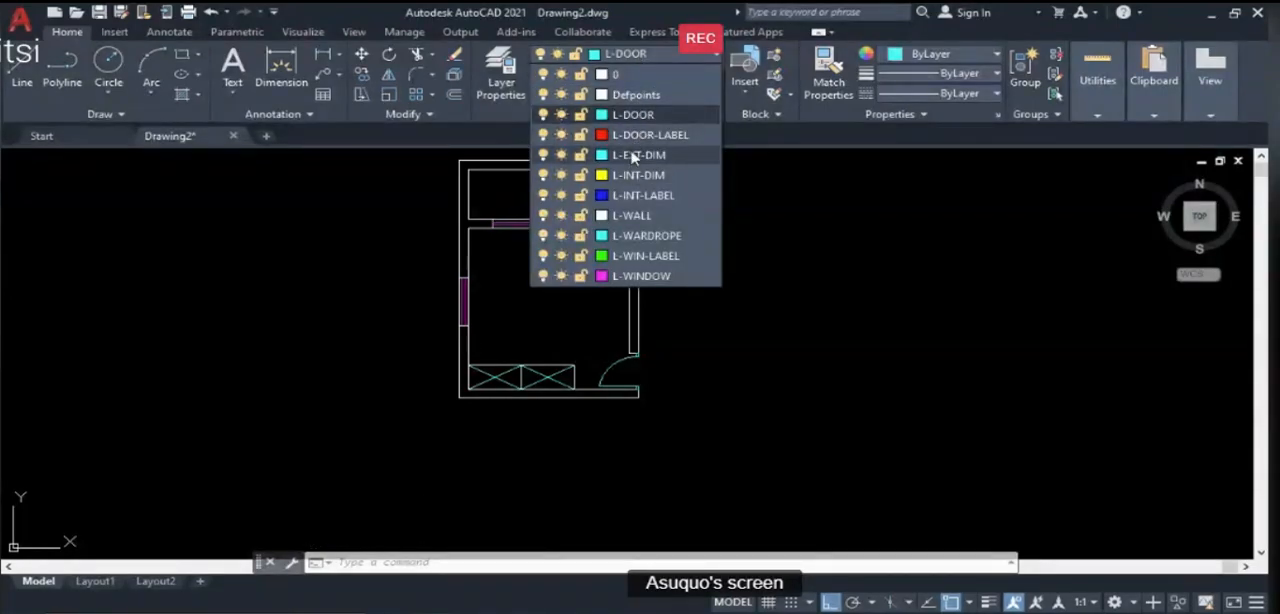
click(630, 237)
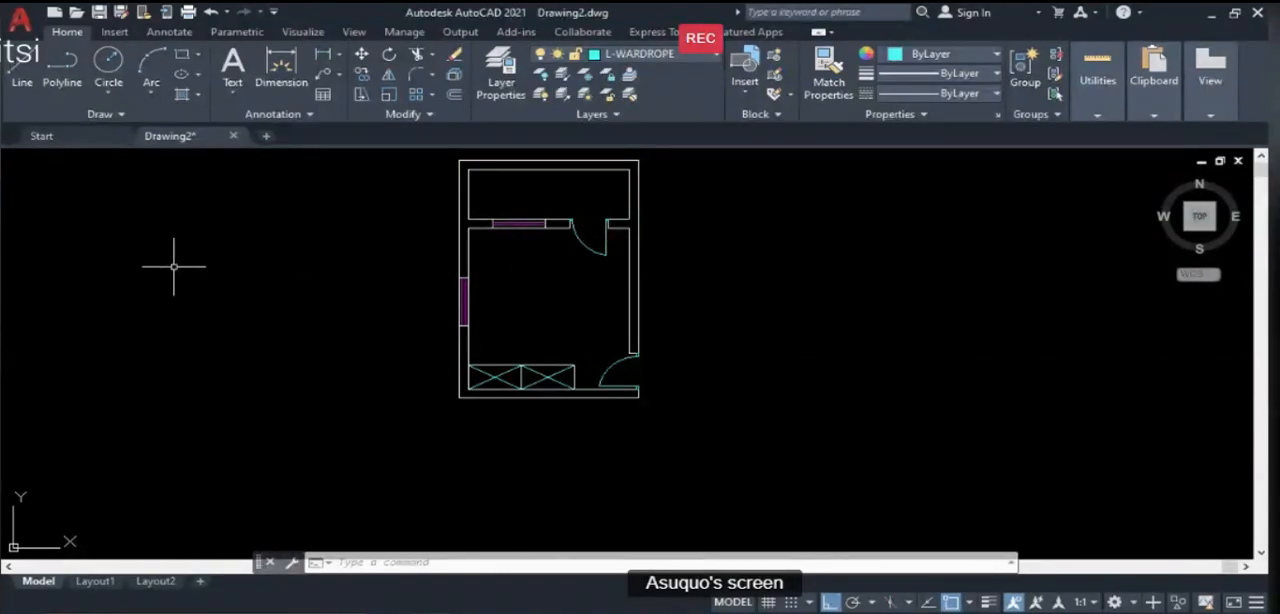
text(l)
key(Return)
click(353, 234)
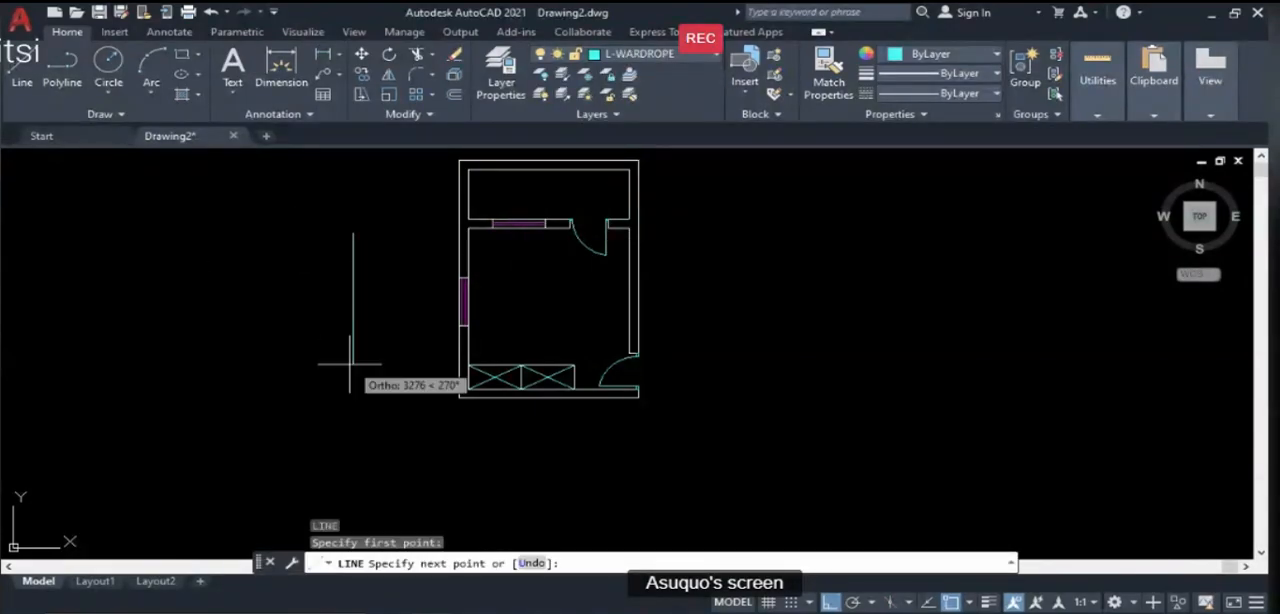
click(352, 356)
key(Return)
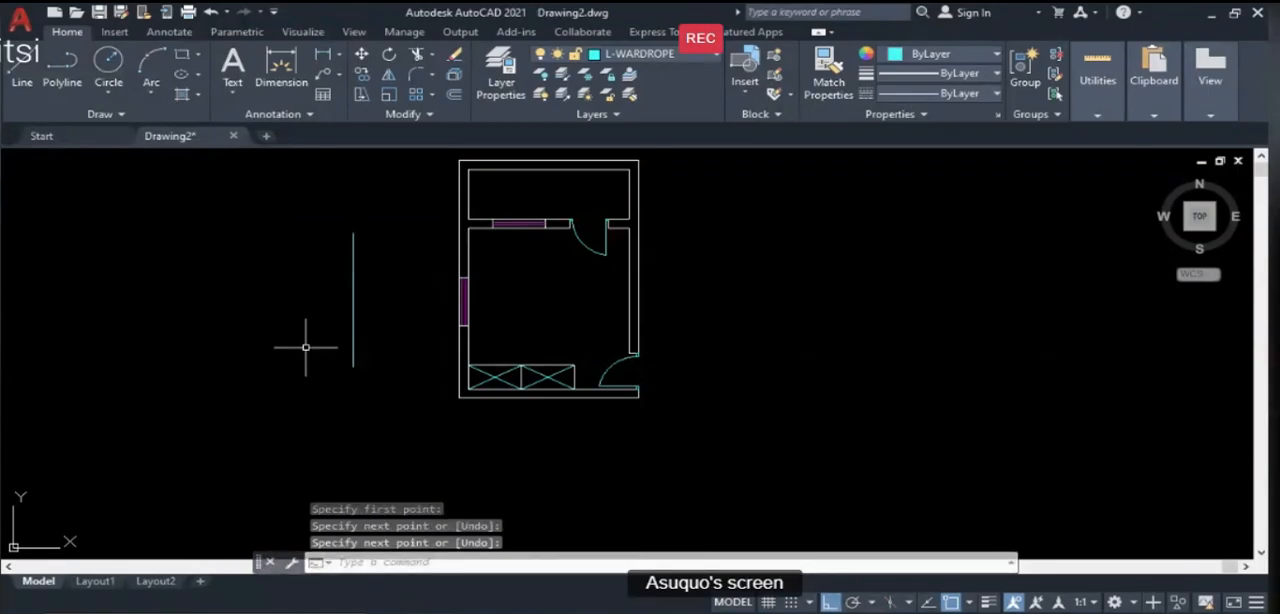
- Match the seven wardrobe outline, divider and diagonal lines to the L-WARDROPE layer with LAYMCH, using the vertical reference line as the destination object
text(LAYMCH)
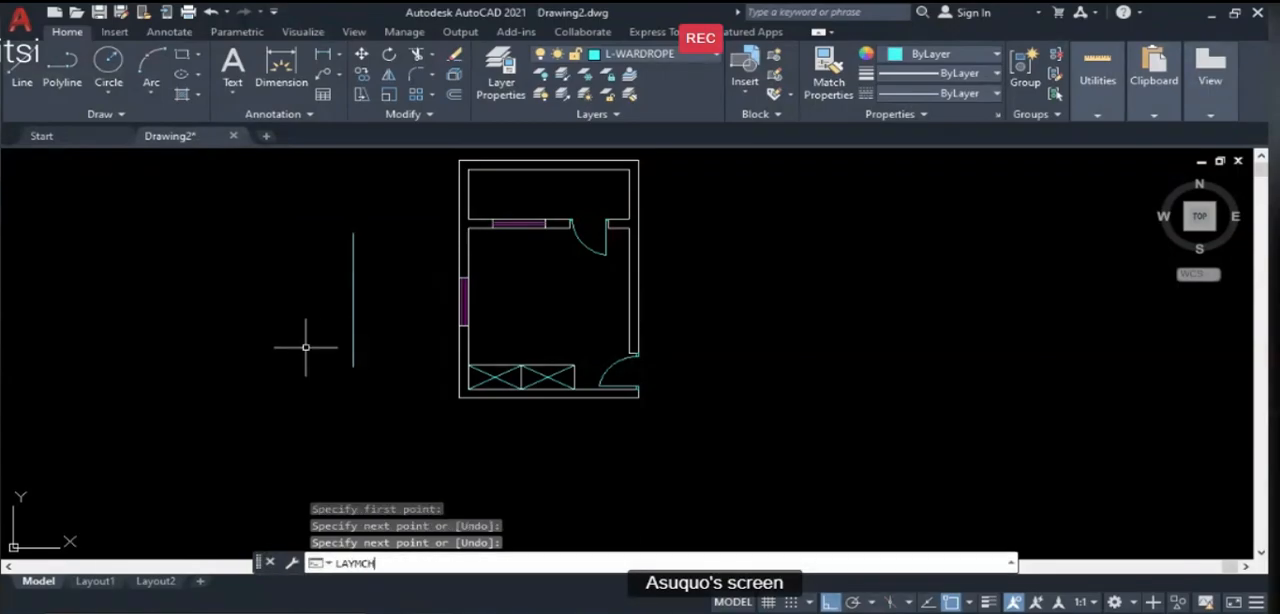
key(Return)
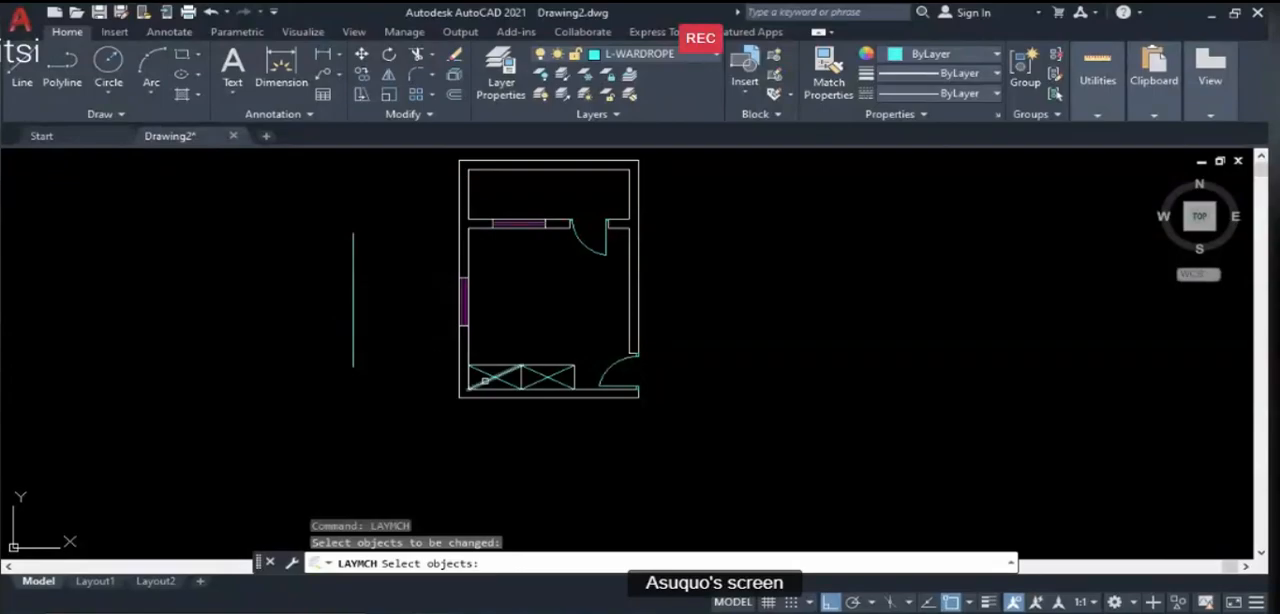
click(485, 380)
click(490, 370)
click(492, 366)
click(519, 377)
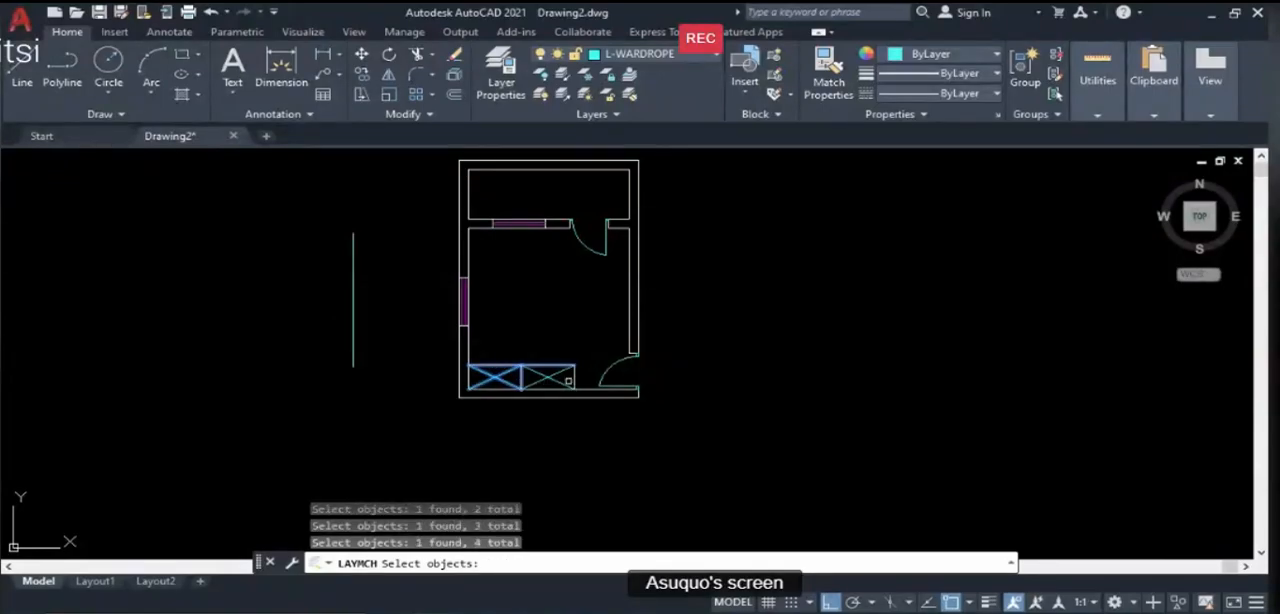
click(574, 379)
click(559, 381)
click(558, 374)
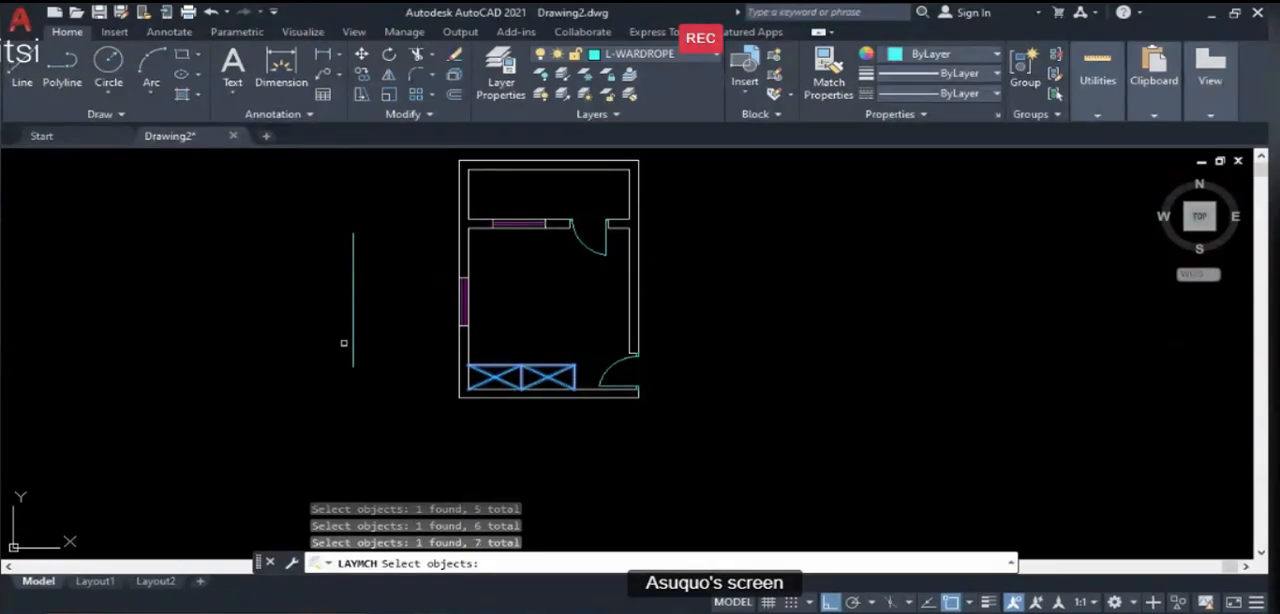
key(Return)
click(352, 345)
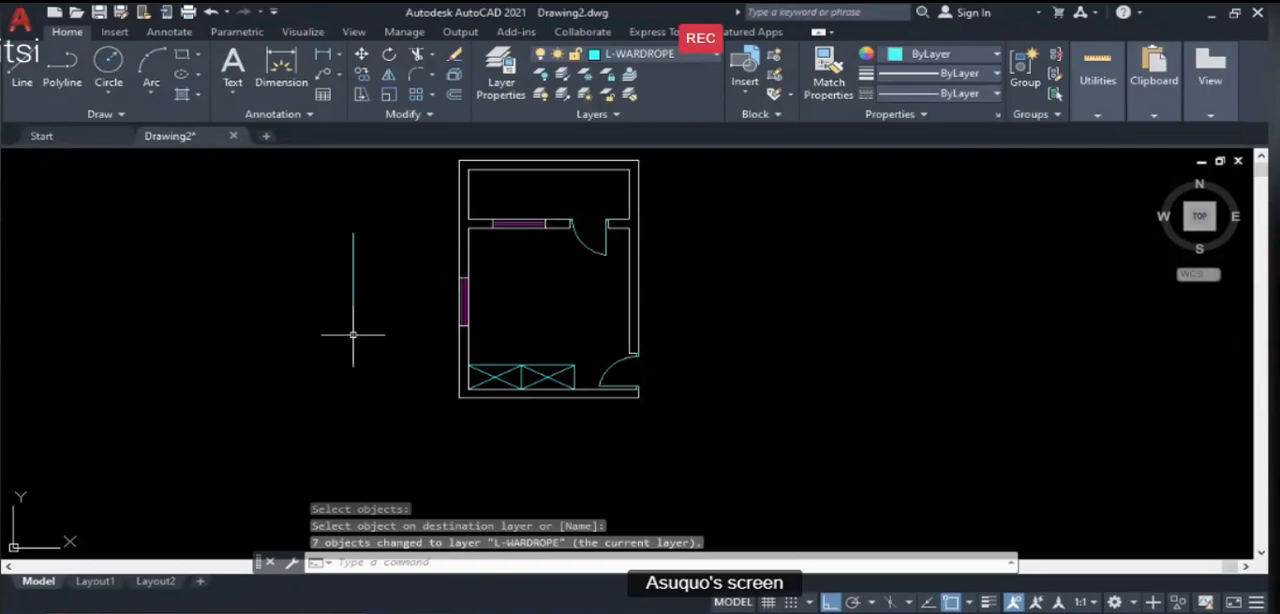
- Erase the vertical reference line west of the plan
text(E)
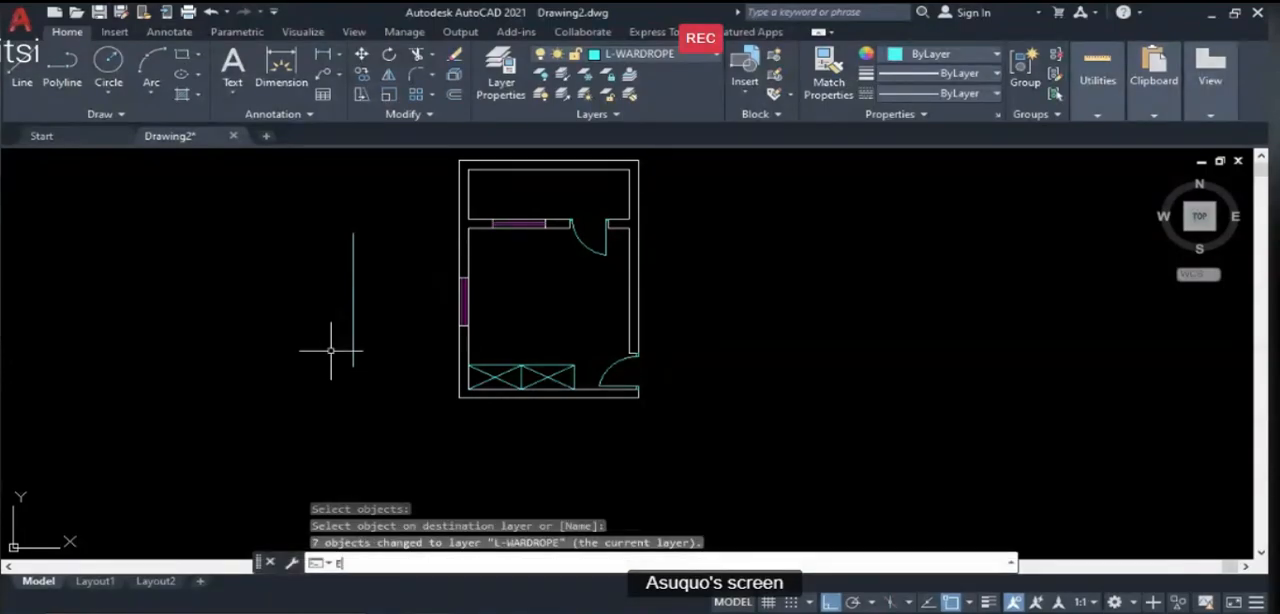
key(Return)
click(363, 386)
click(264, 303)
key(Return)
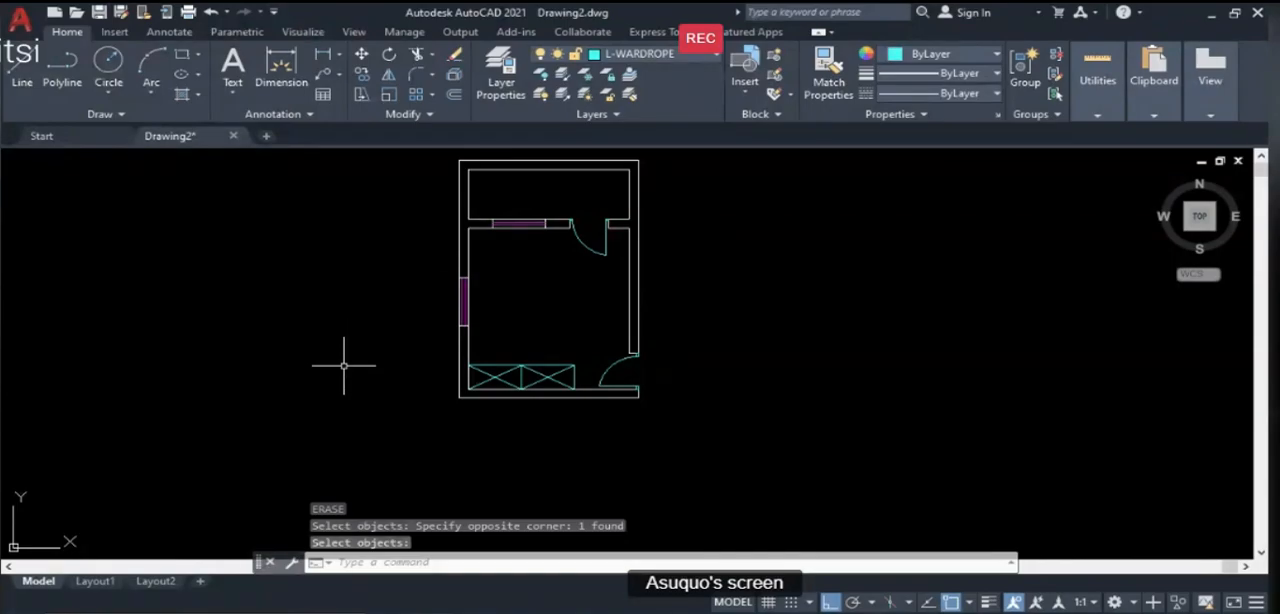
- Make L-DOOR-LABEL the current layer and draw a circle with a radius of about 240 west of the plan
scroll(420, 420, down, 2)
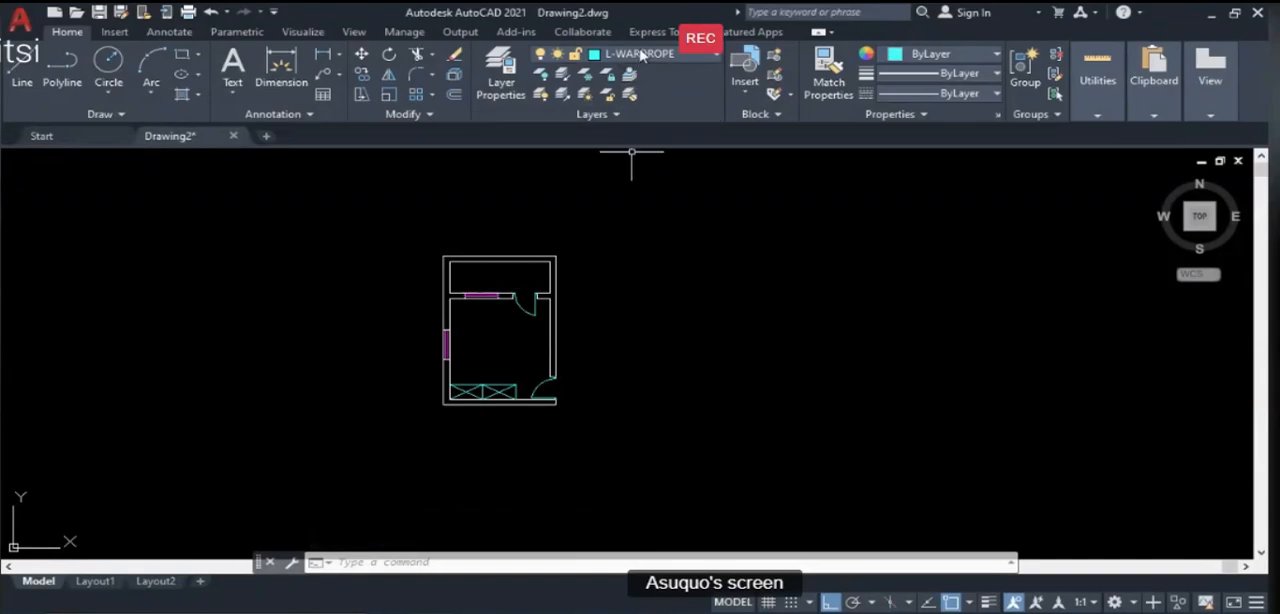
click(641, 55)
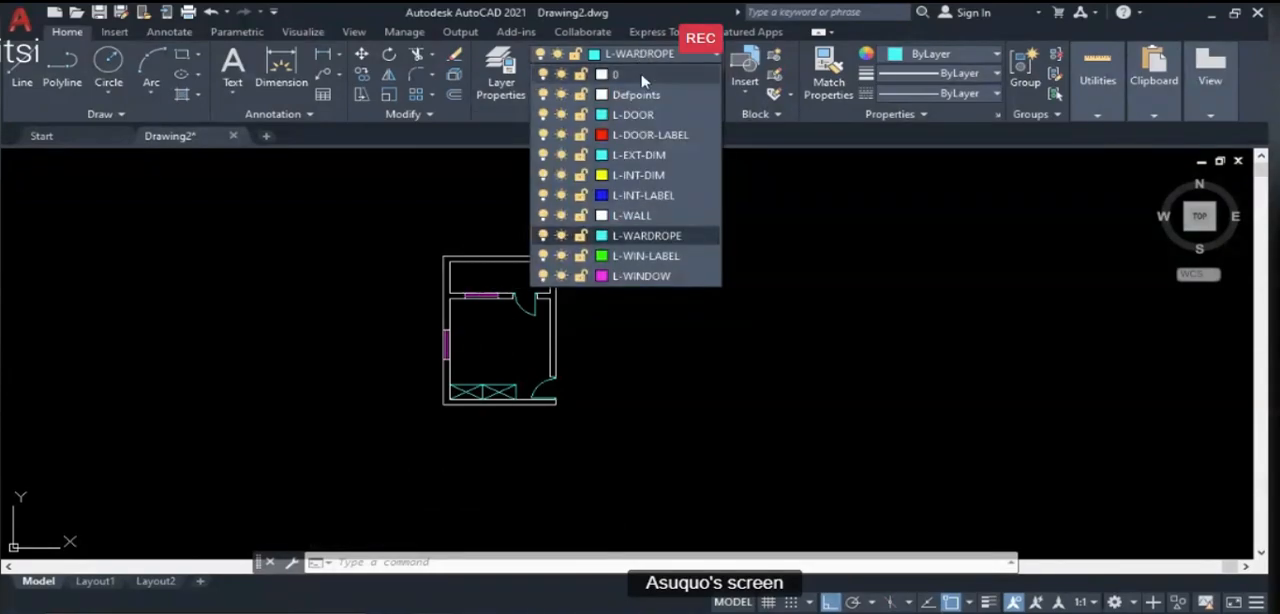
click(650, 136)
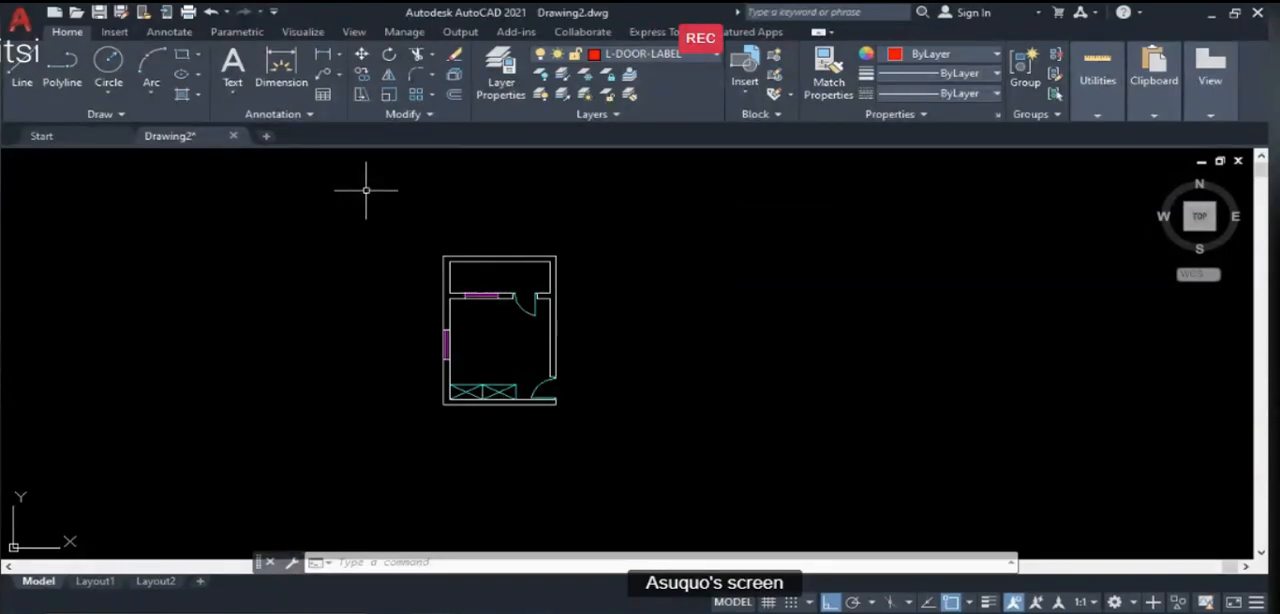
text(c)
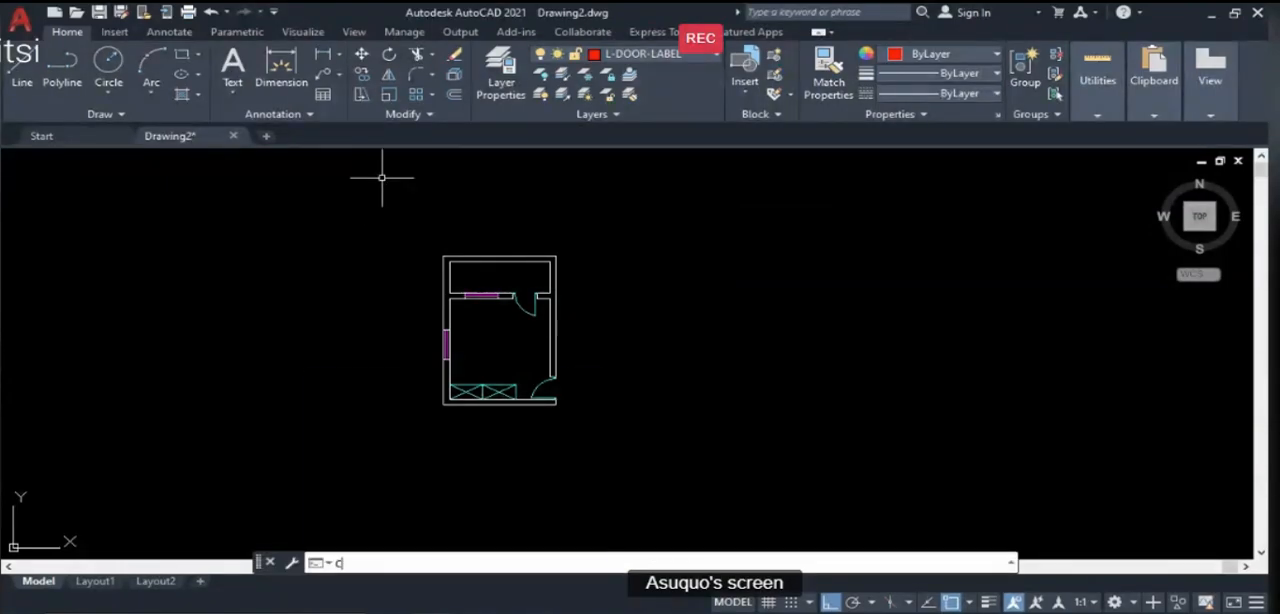
key(Return)
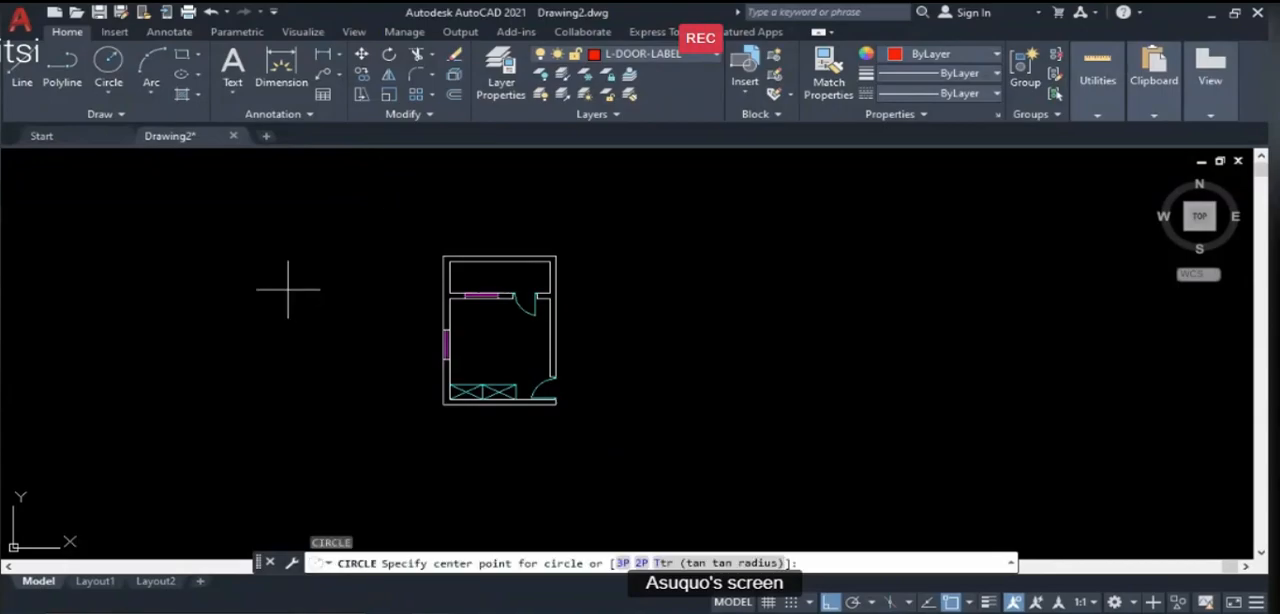
scroll(366, 329, up, 2)
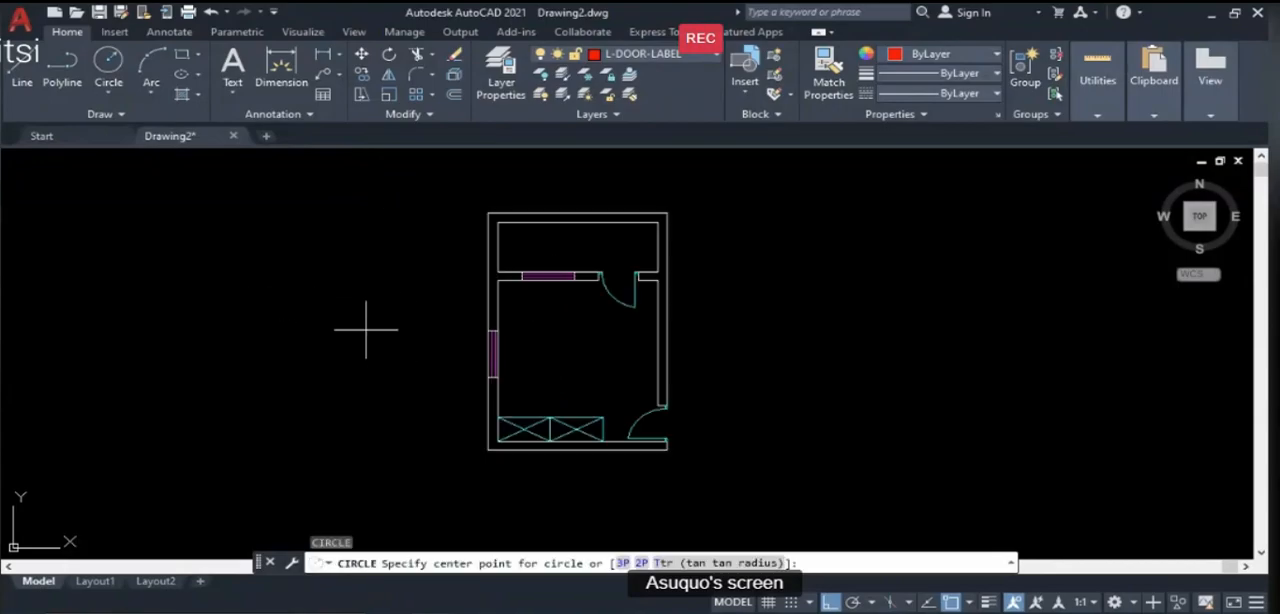
scroll(410, 301, up, 2)
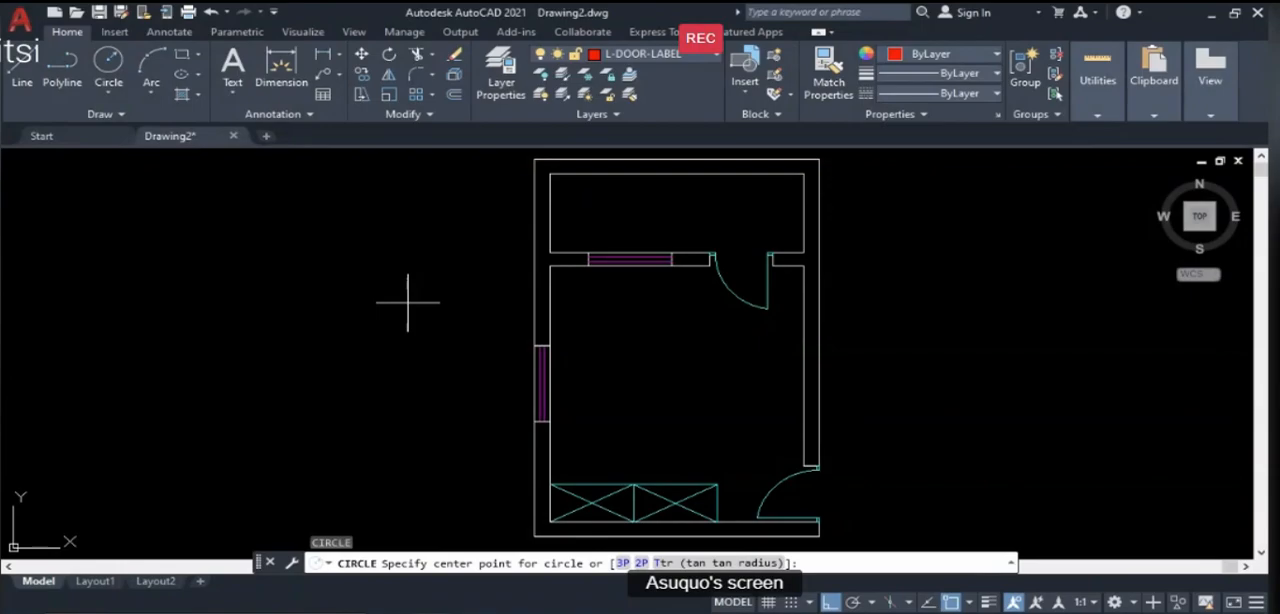
click(349, 286)
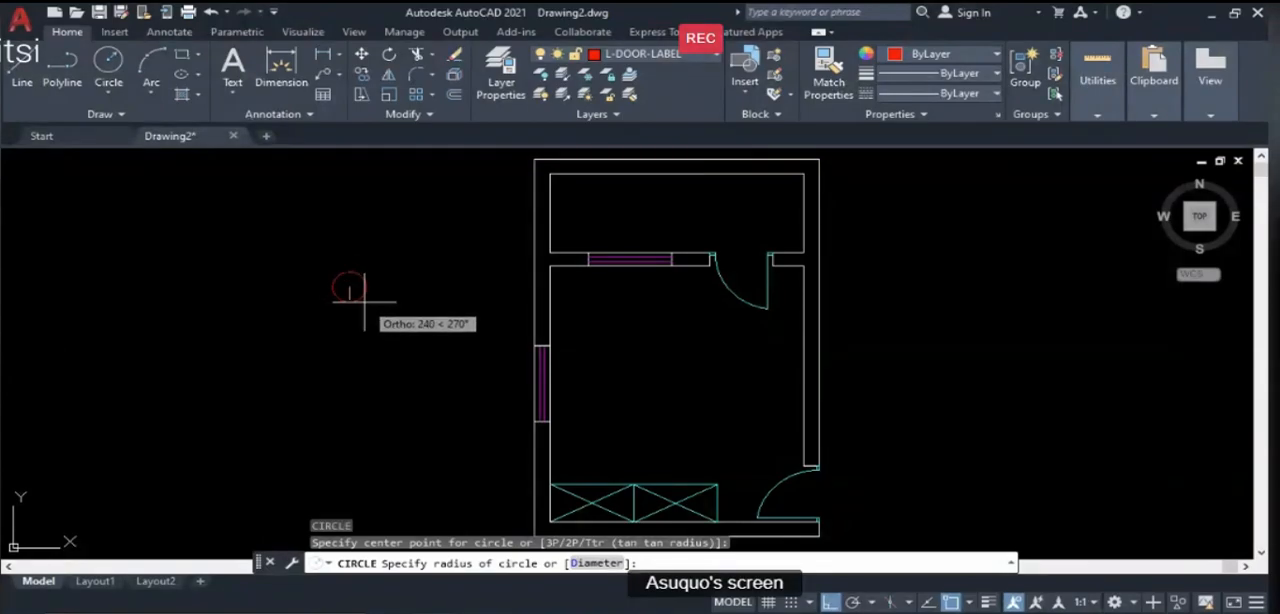
click(364, 300)
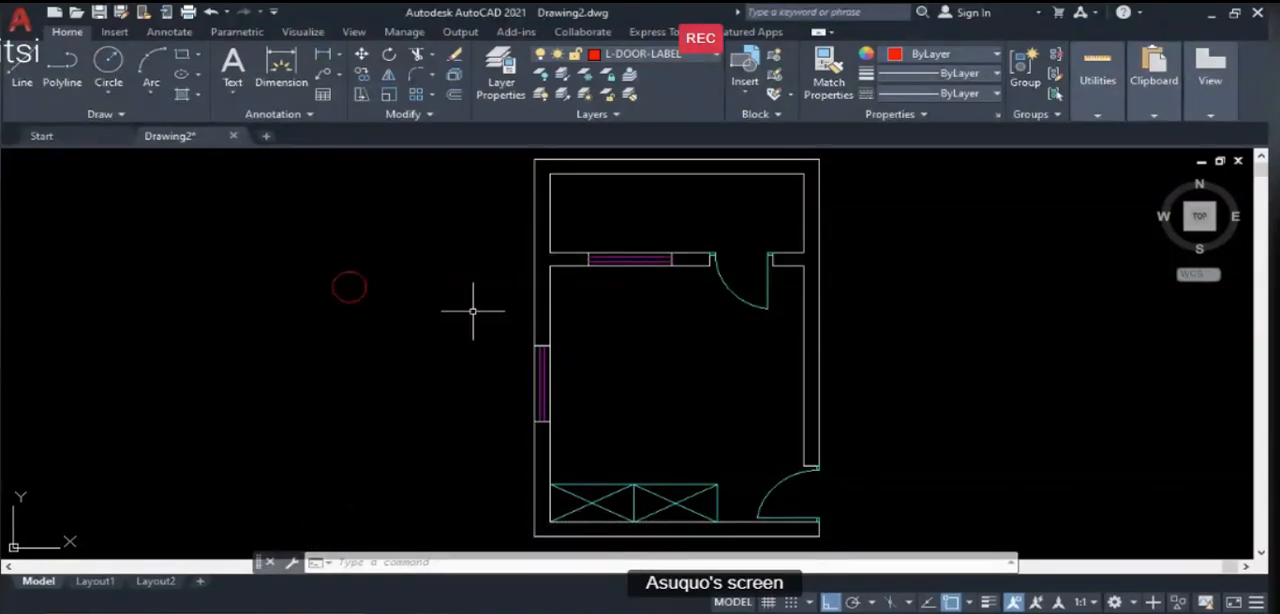
text(TEXT)
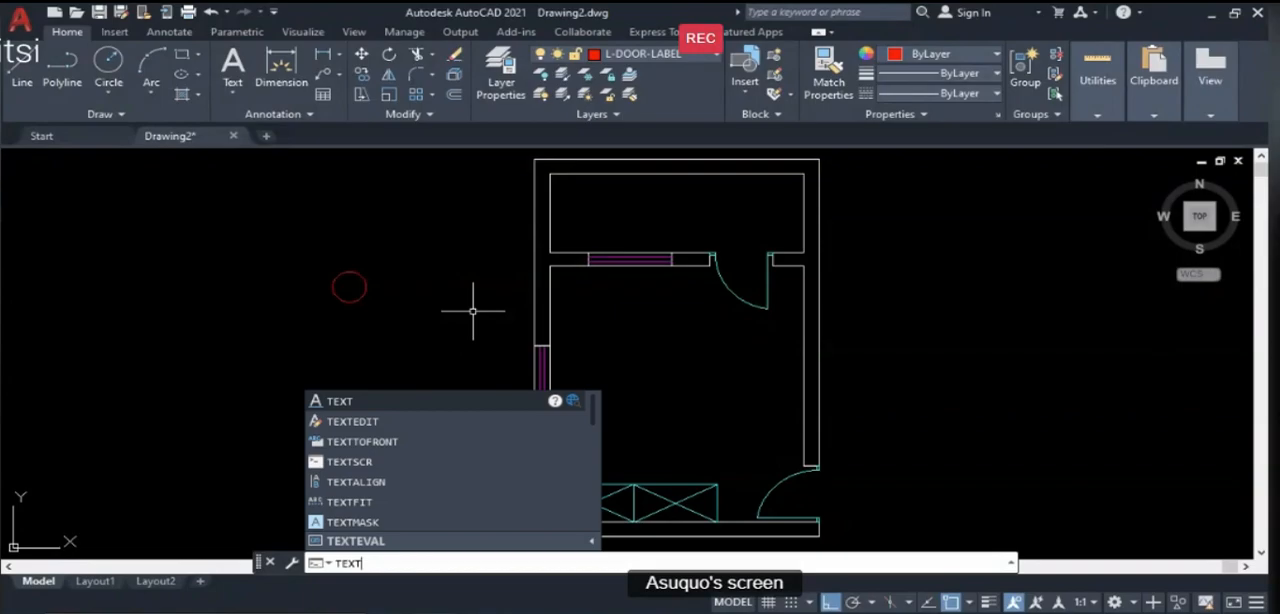
key(Return)
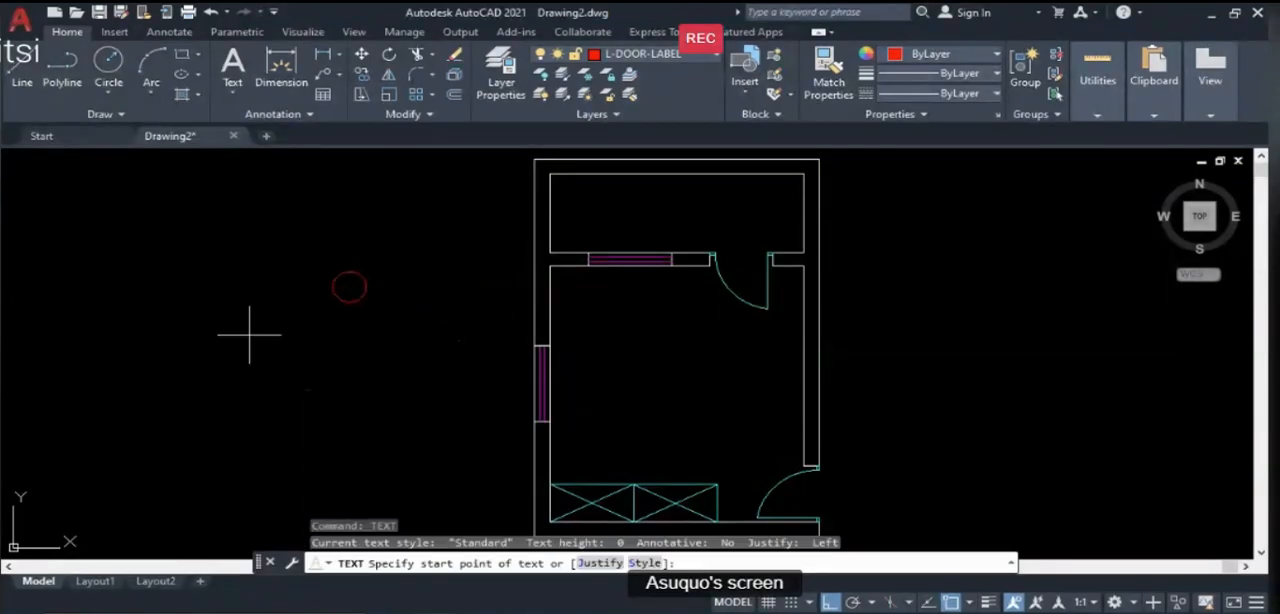
click(244, 333)
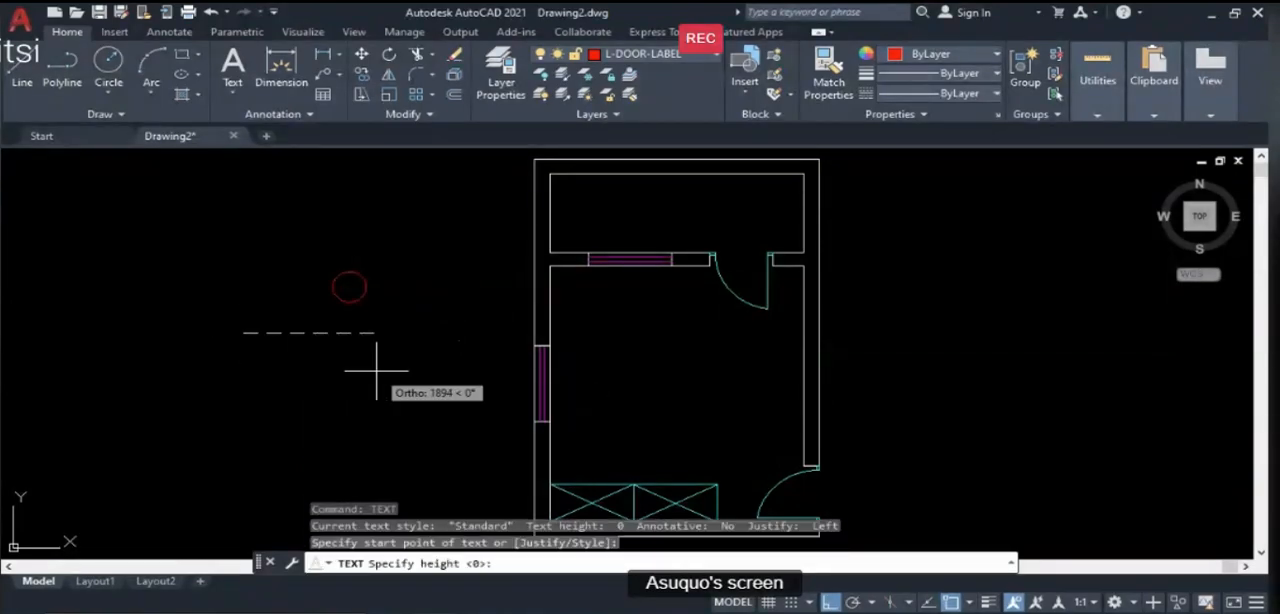
click(415, 340)
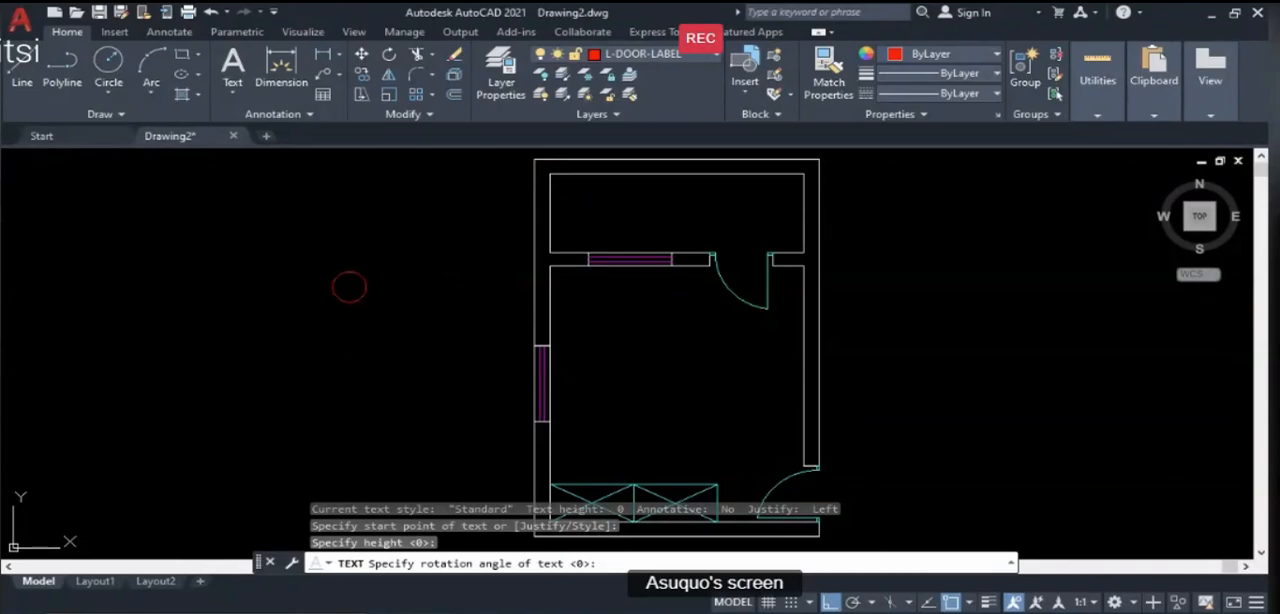
key(Return)
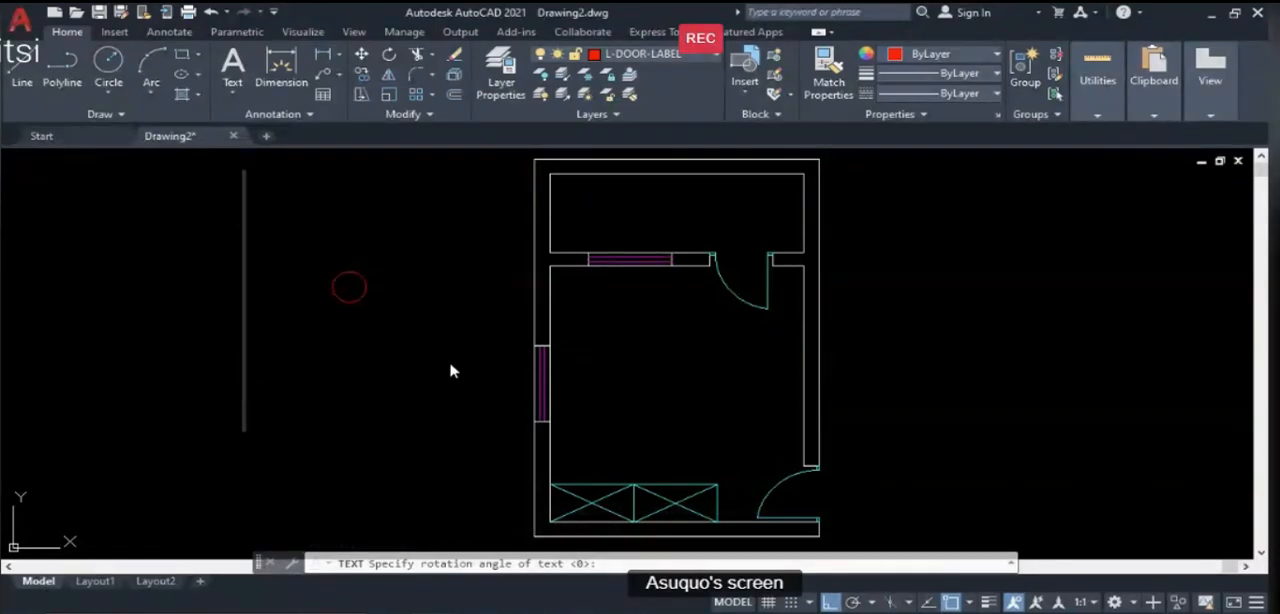
text(S)
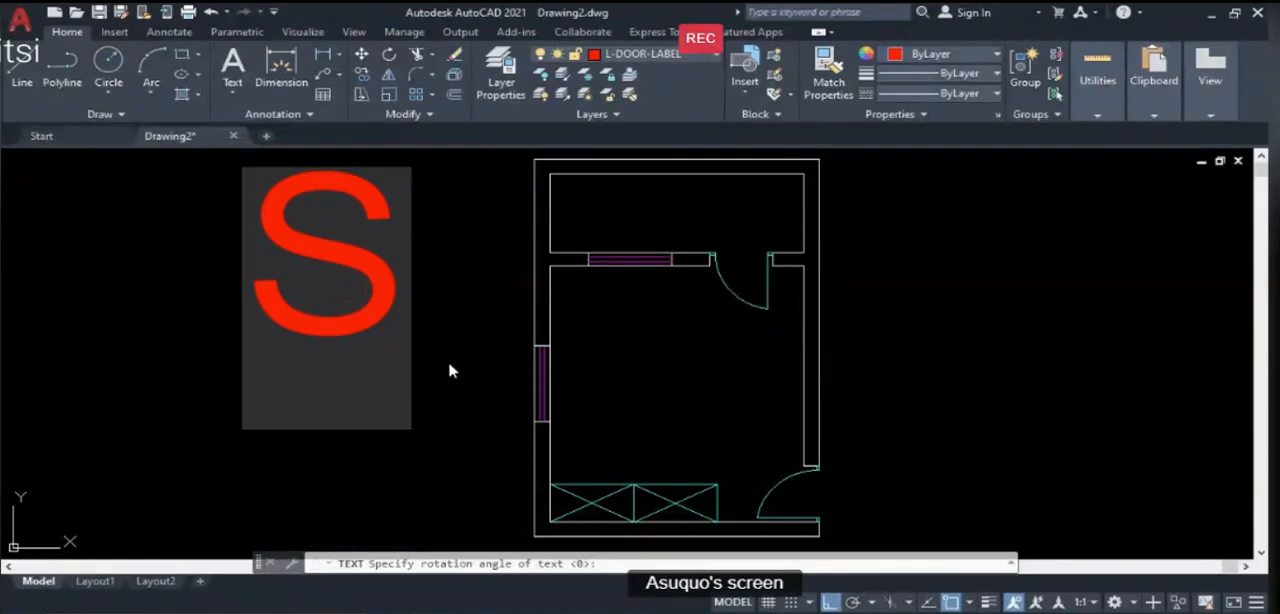
key(Escape)
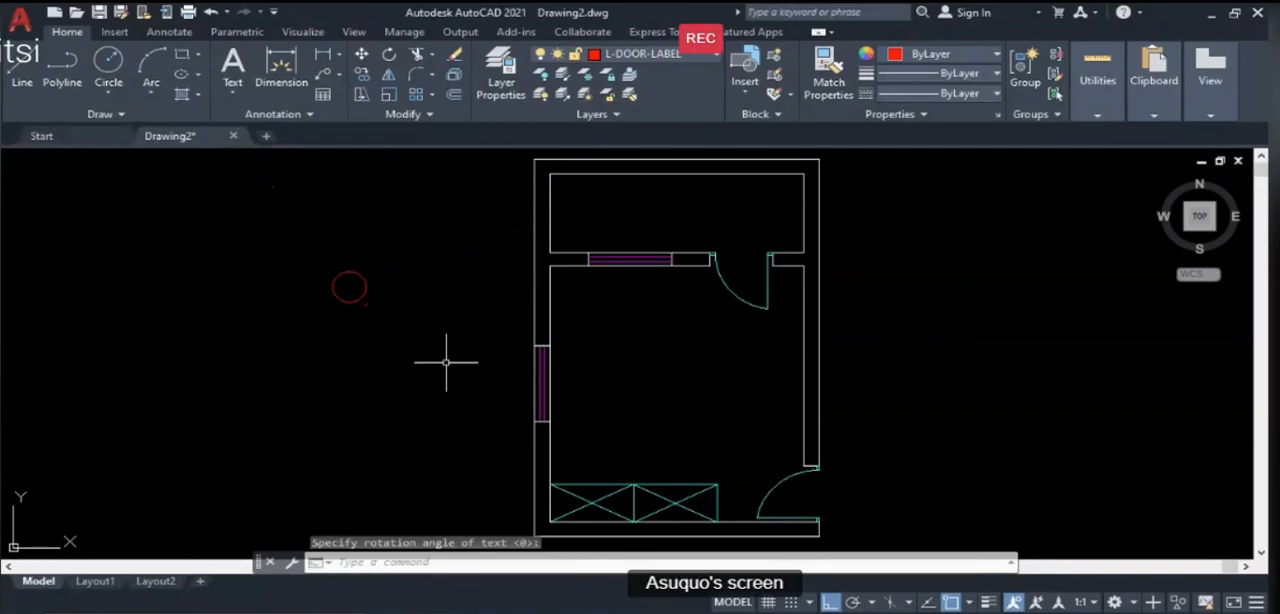
- Create a multiline text box just below the door-label circle and enter D1 in it
click(229, 86)
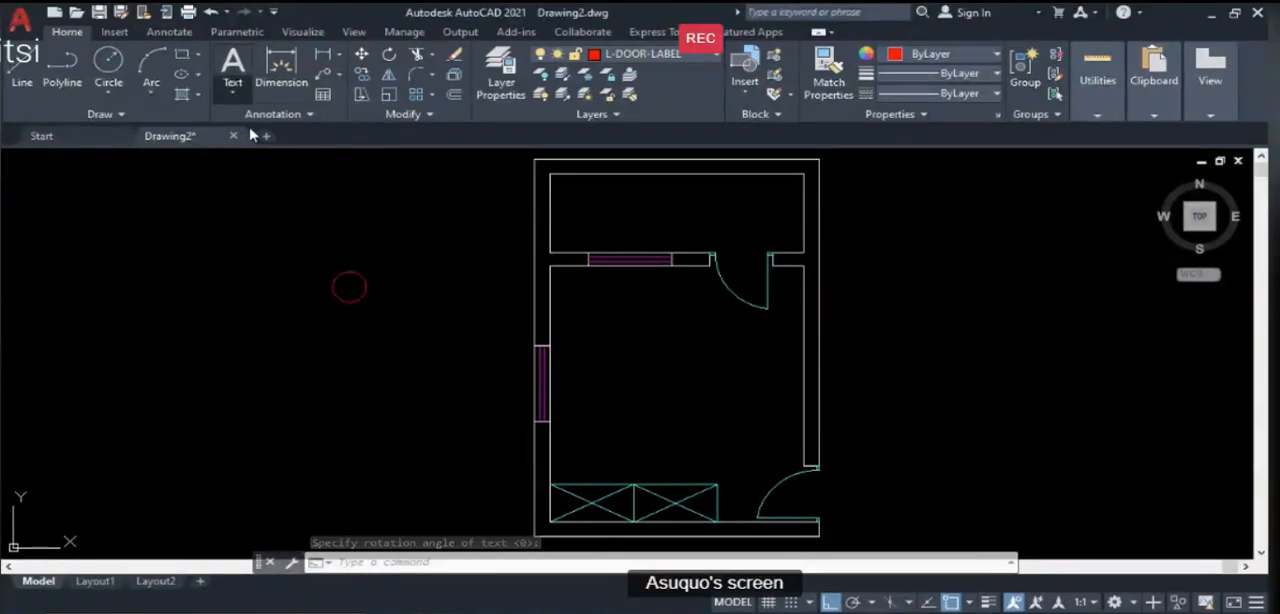
click(268, 335)
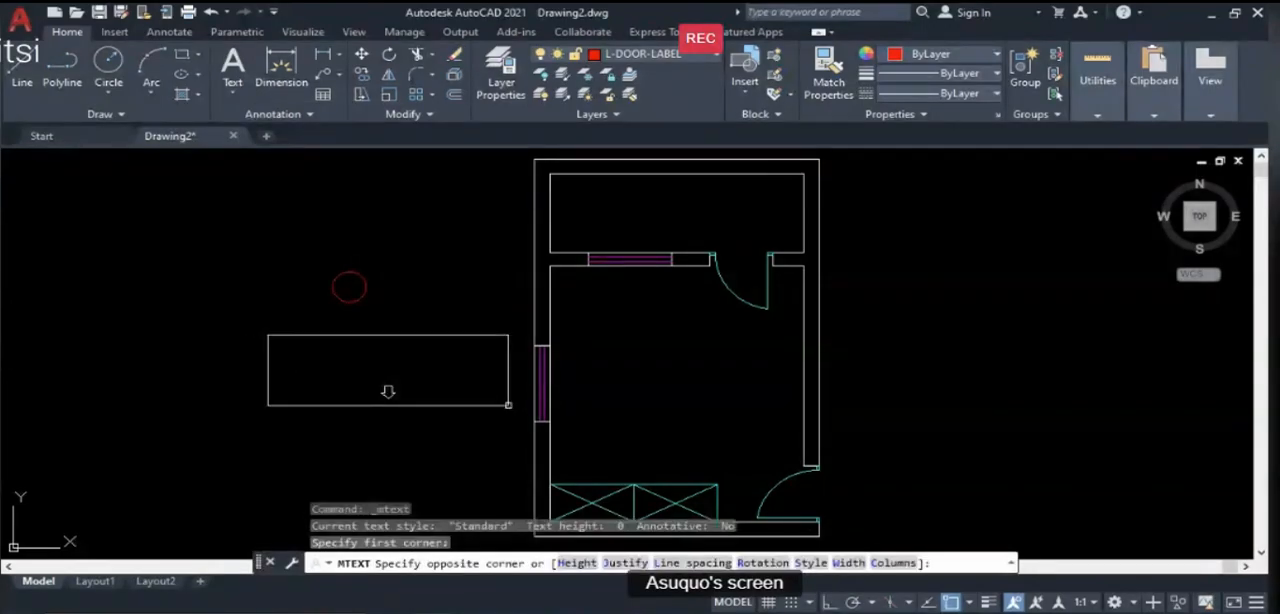
click(508, 405)
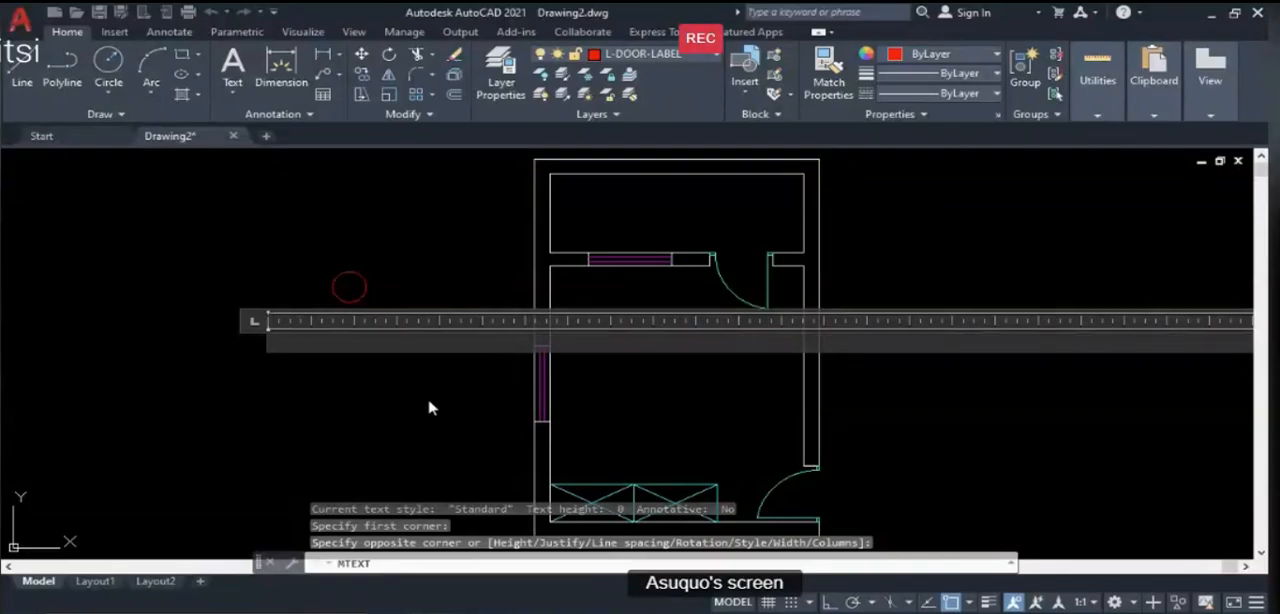
scroll(430, 407, down, 2)
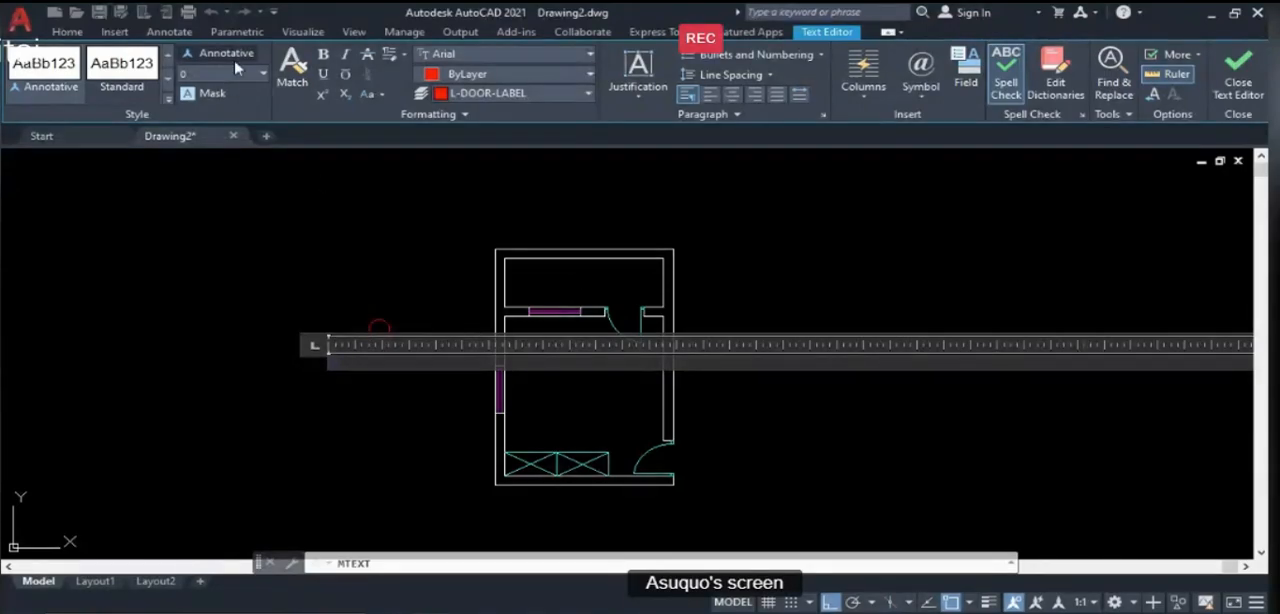
- Set the D1 label's text colour to ByBlock
click(263, 74)
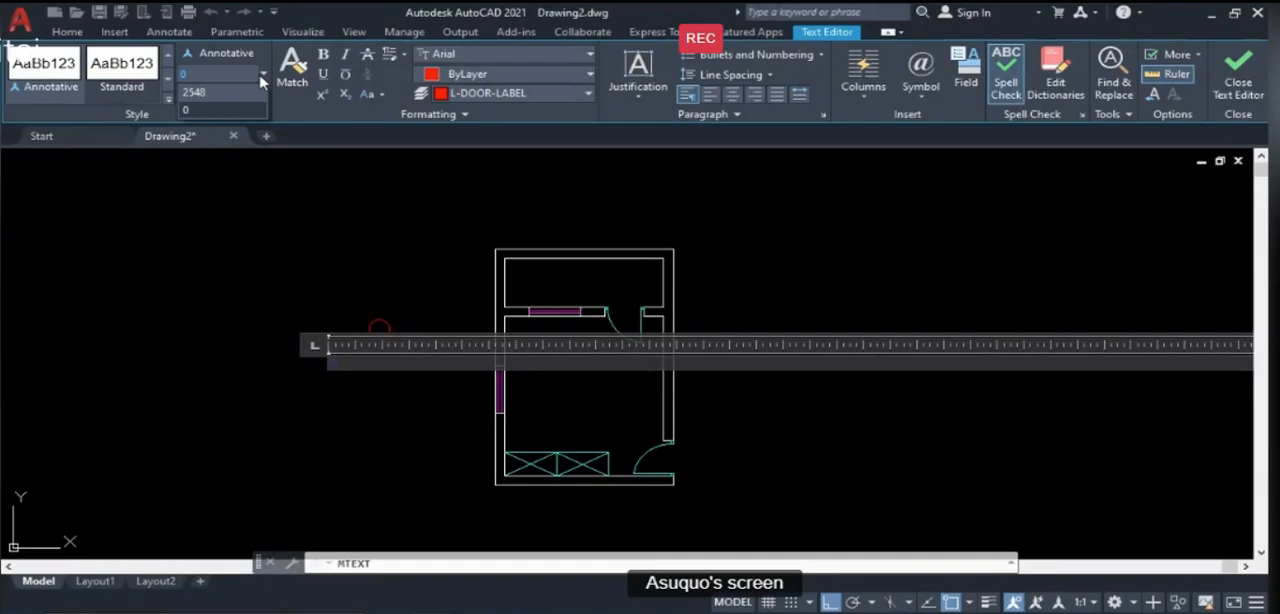
click(261, 78)
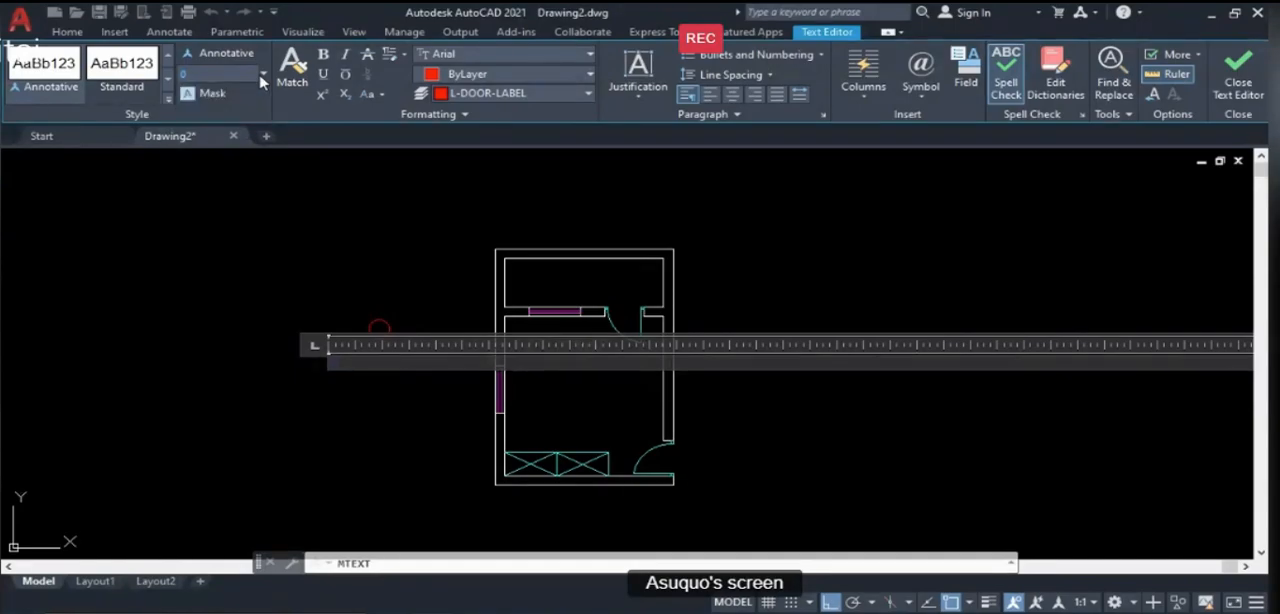
click(527, 82)
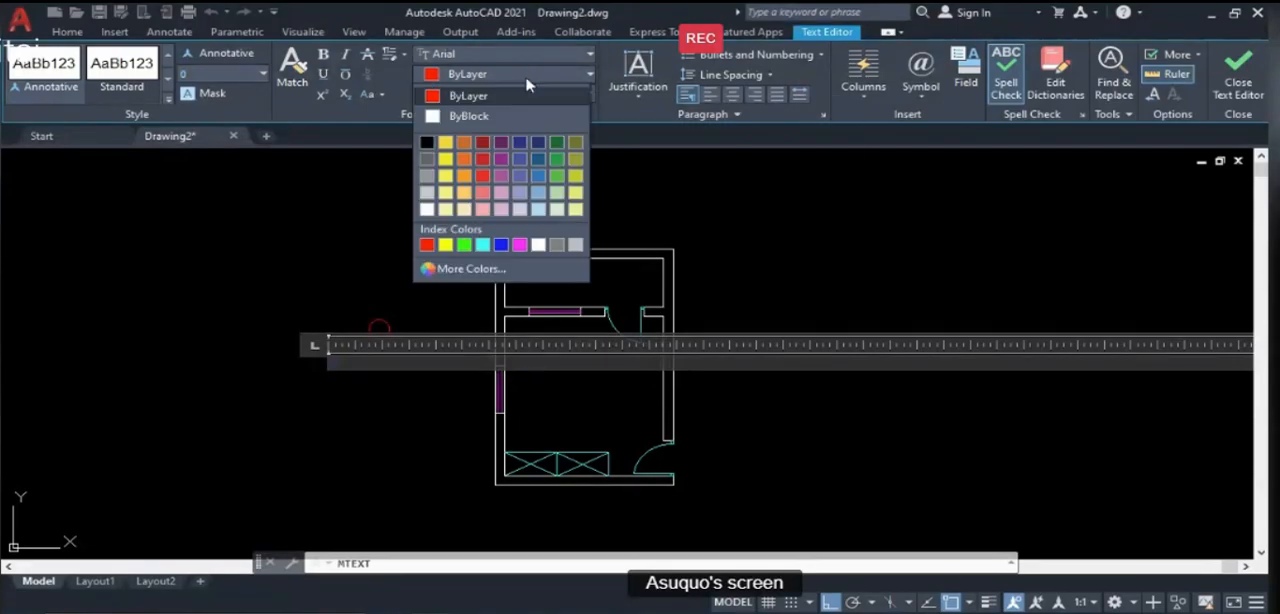
click(474, 118)
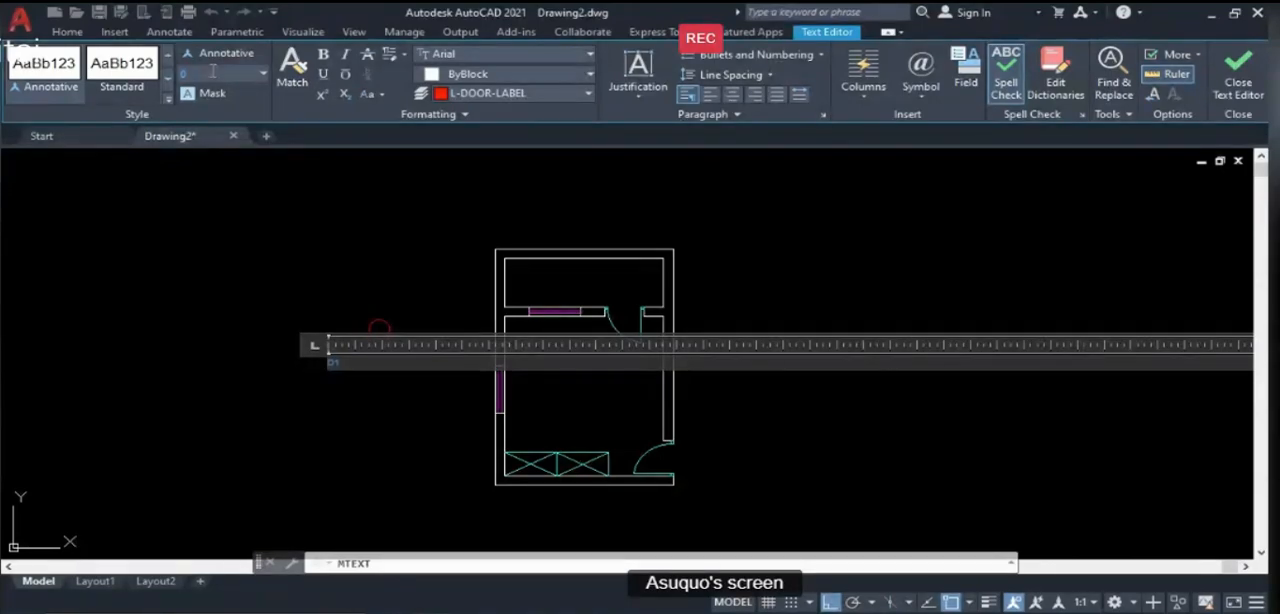
- Replace the label text with W, set its text height to 300 and finish editing
text(30P00)
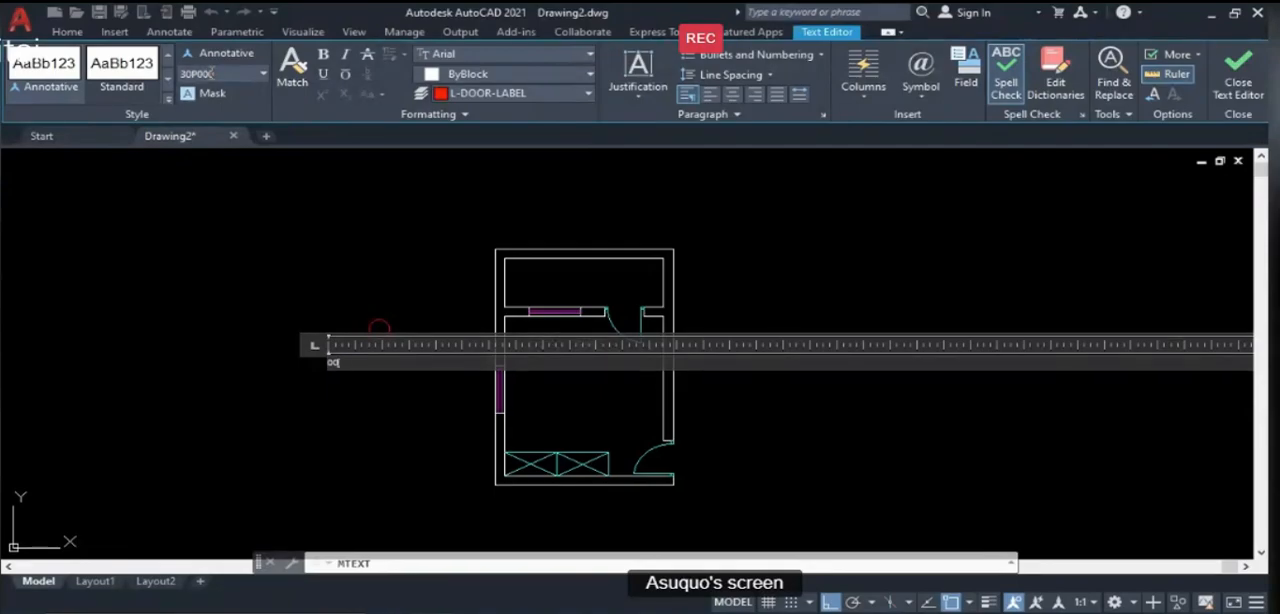
key(BackSpace)
drag(348, 363, 316, 364)
text(W)
click(262, 76)
click(262, 76)
click(262, 76)
click(204, 128)
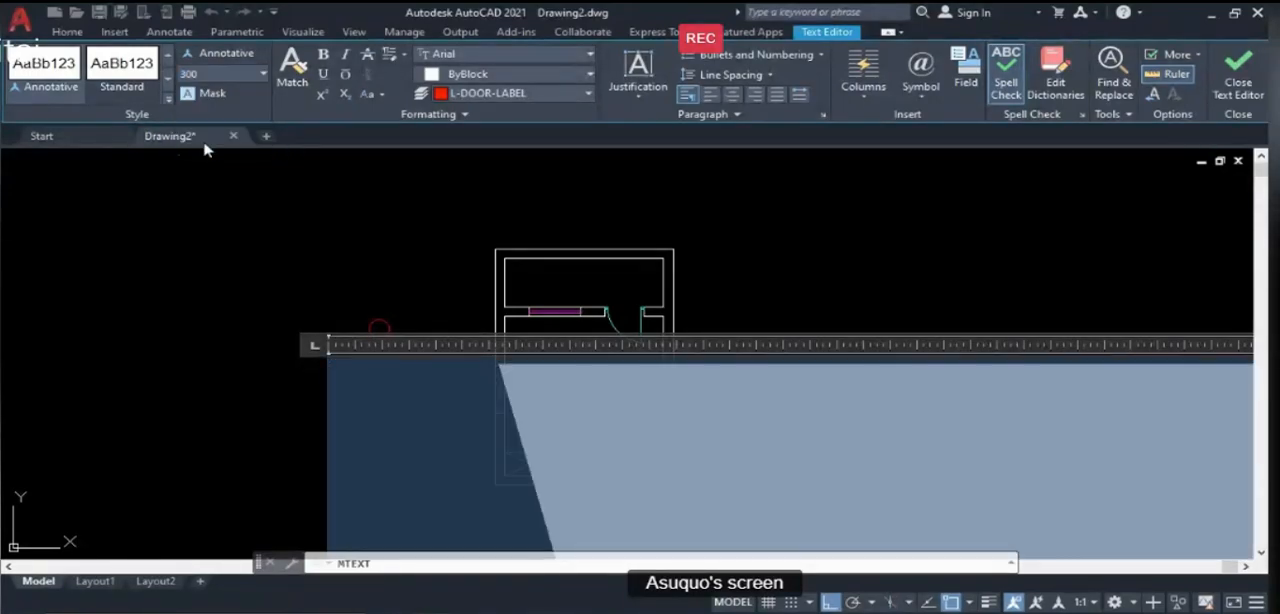
scroll(312, 257, up, 5)
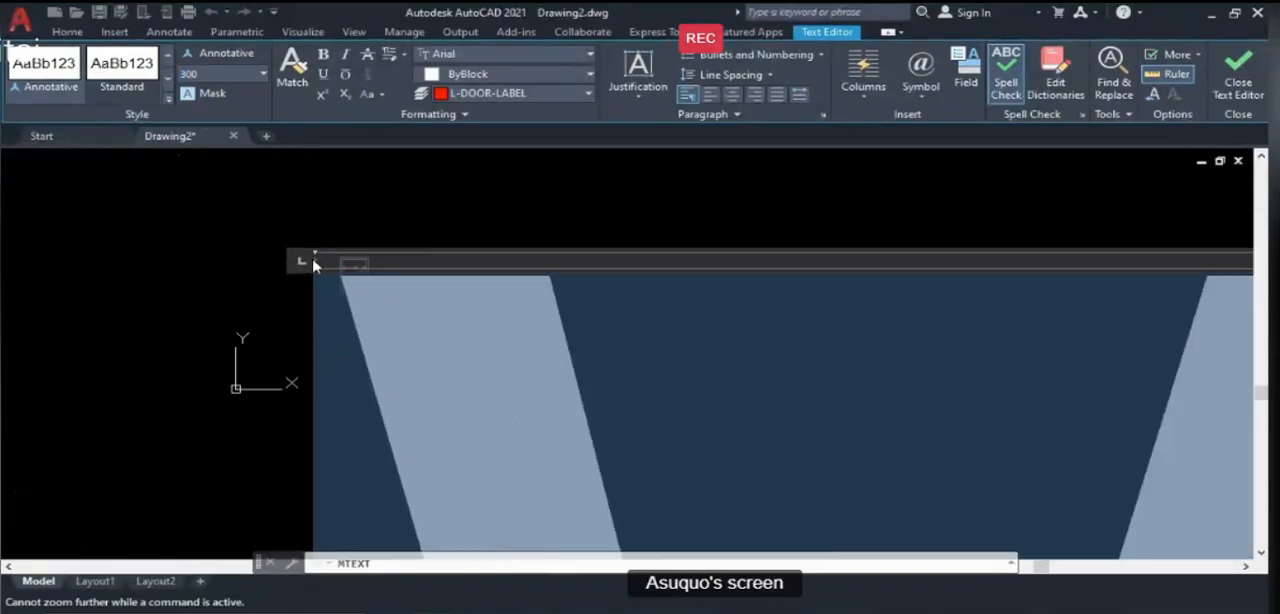
click(1244, 83)
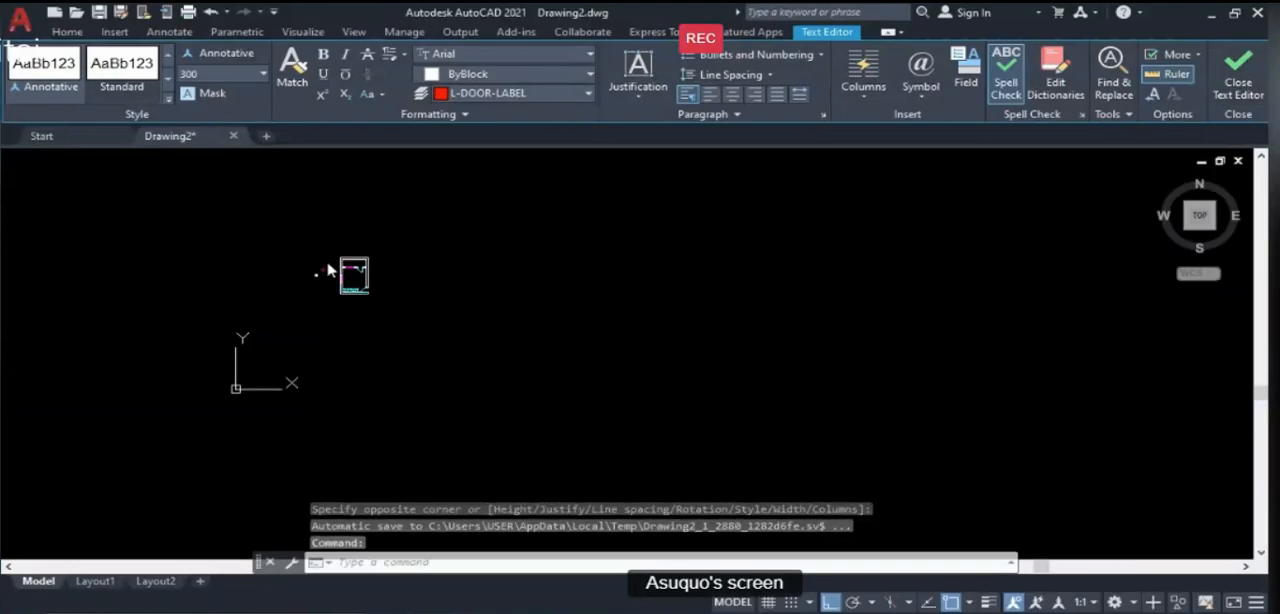
- Erase the white W text below the door-label circle
scroll(300, 278, up, 3)
scroll(300, 285, up, 3)
scroll(310, 265, up, 3)
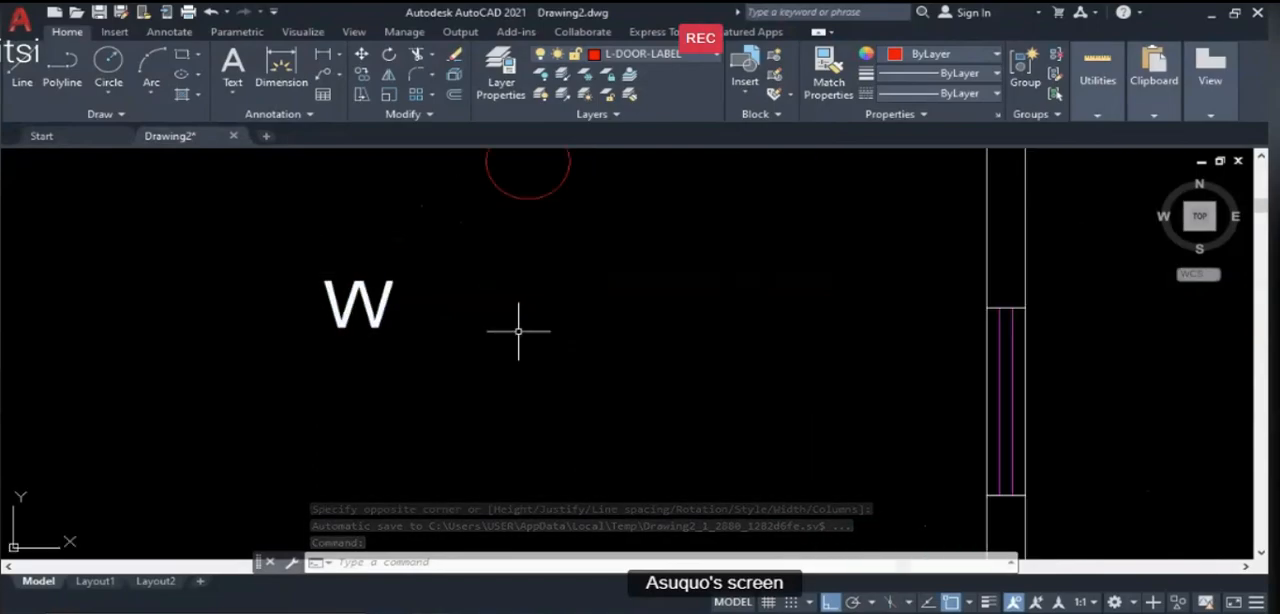
scroll(518, 331, down, 4)
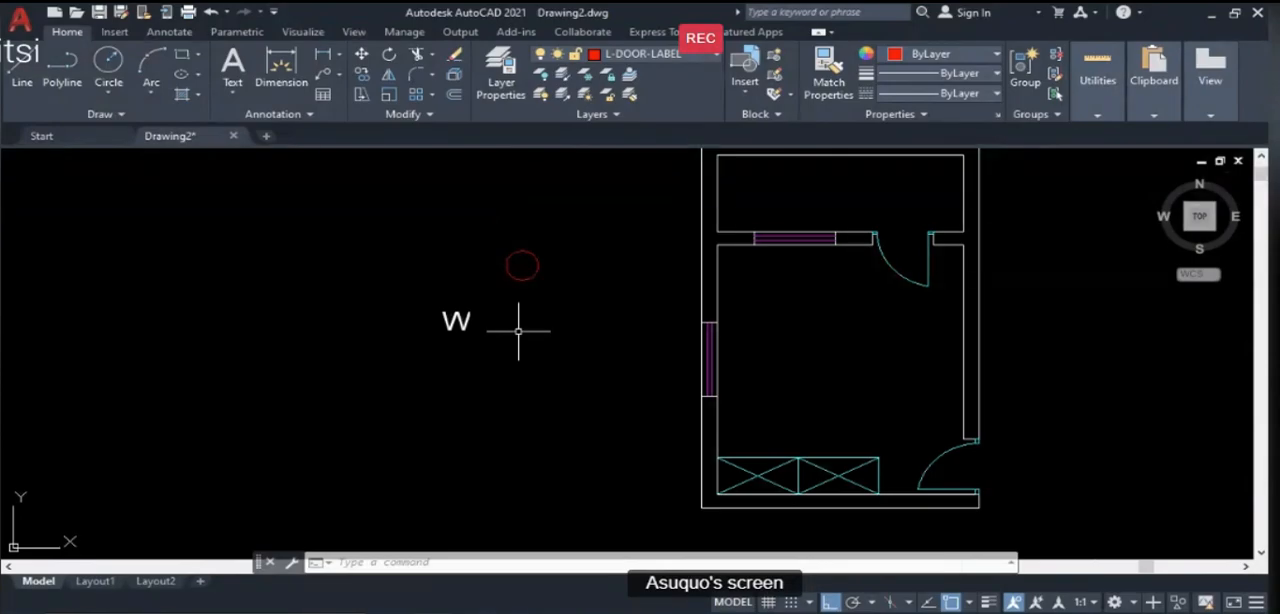
text(e)
key(Return)
click(481, 333)
click(417, 307)
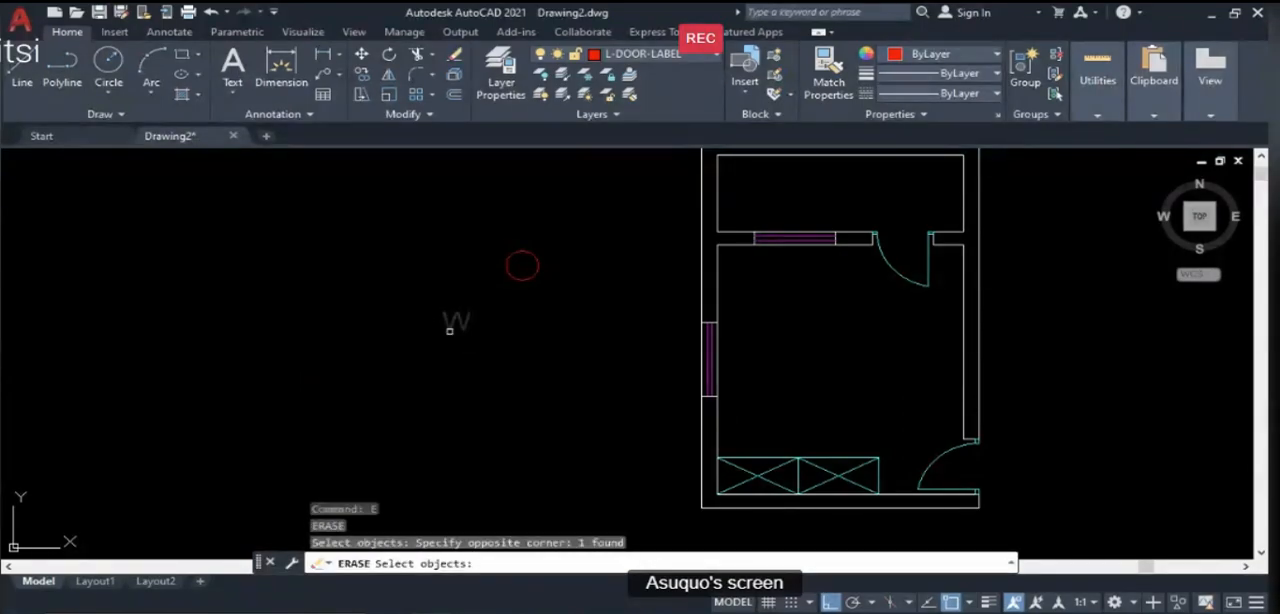
key(Return)
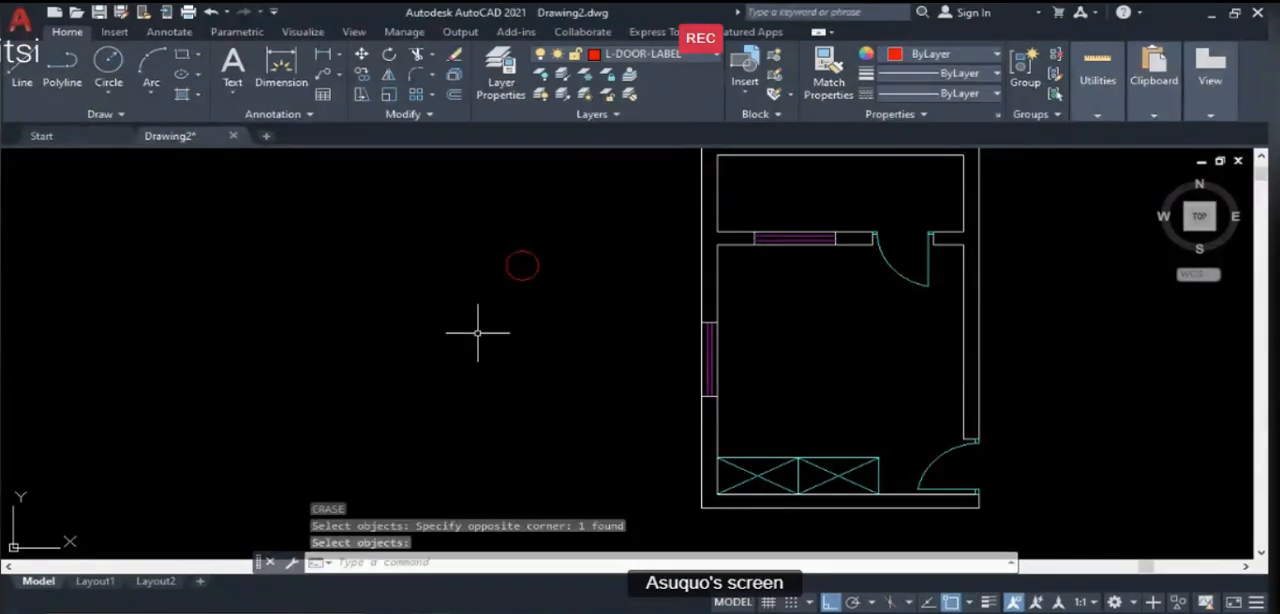
- Create a multiline text W southwest of the door-label circle with a text height of 300
click(235, 92)
click(252, 123)
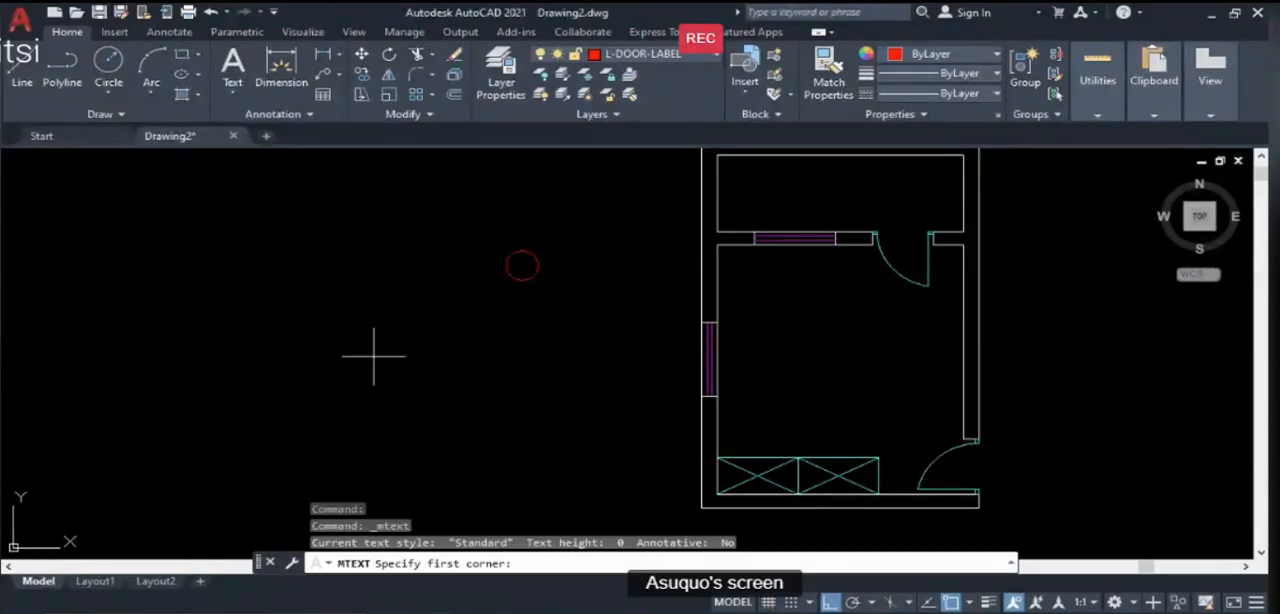
click(300, 317)
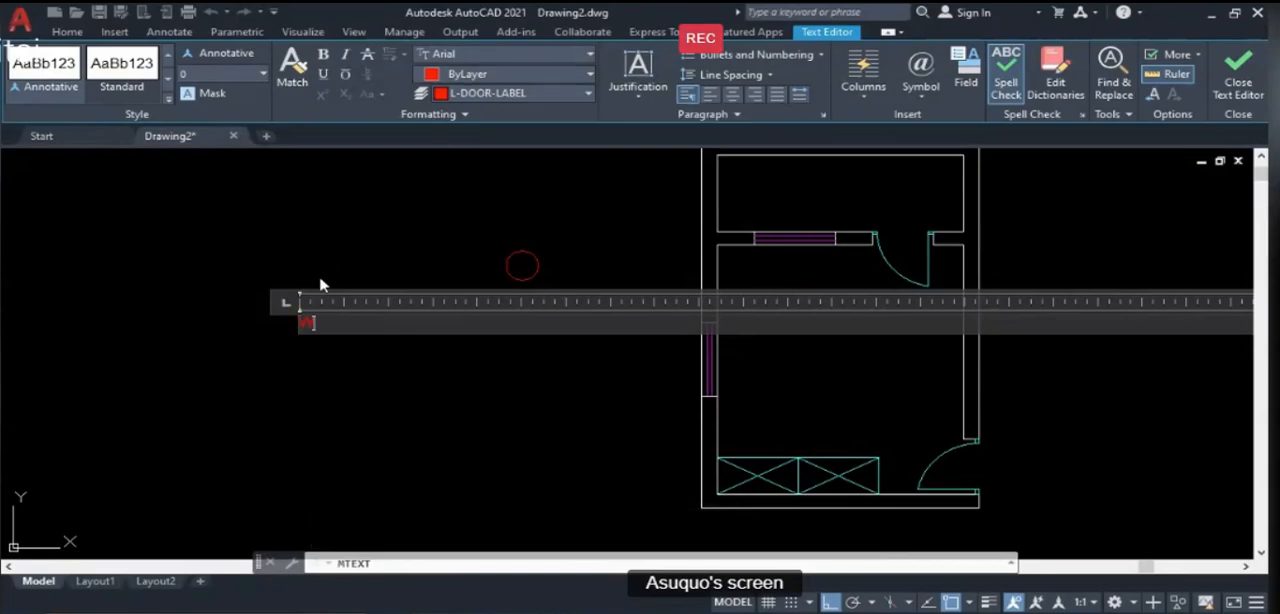
click(263, 74)
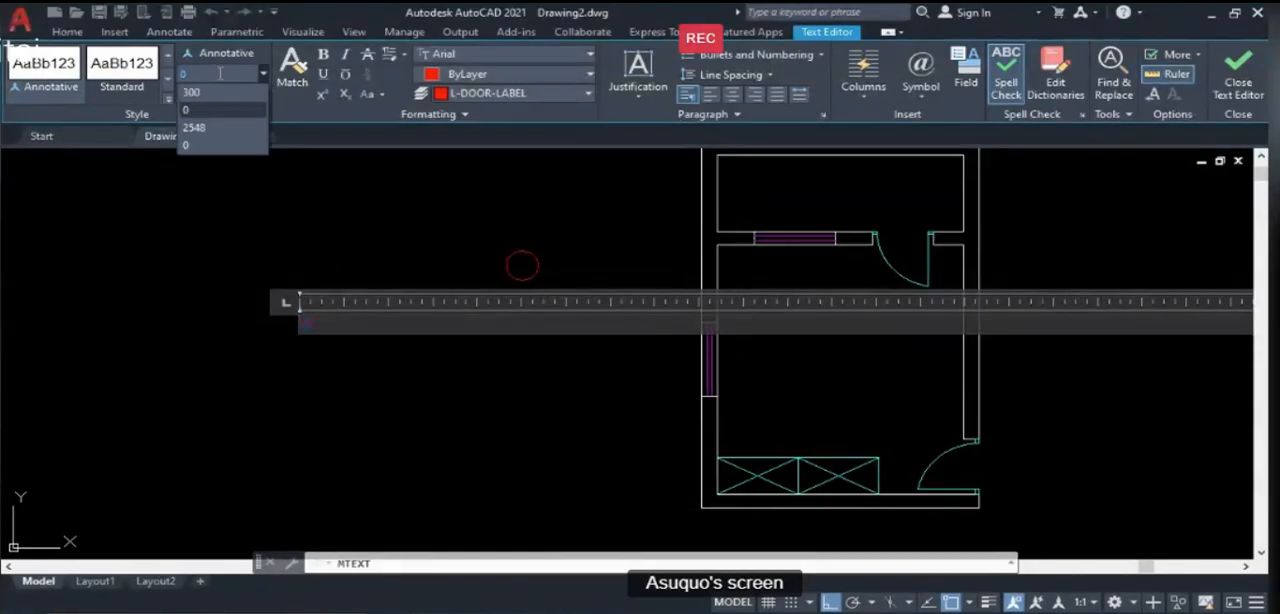
click(191, 92)
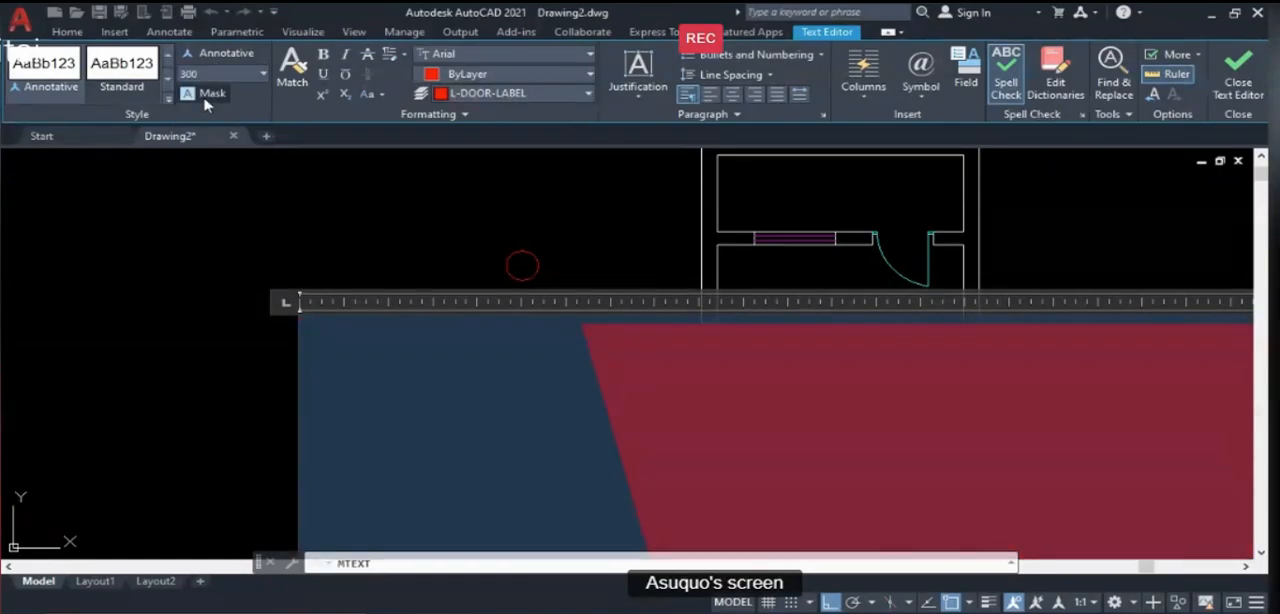
click(1238, 72)
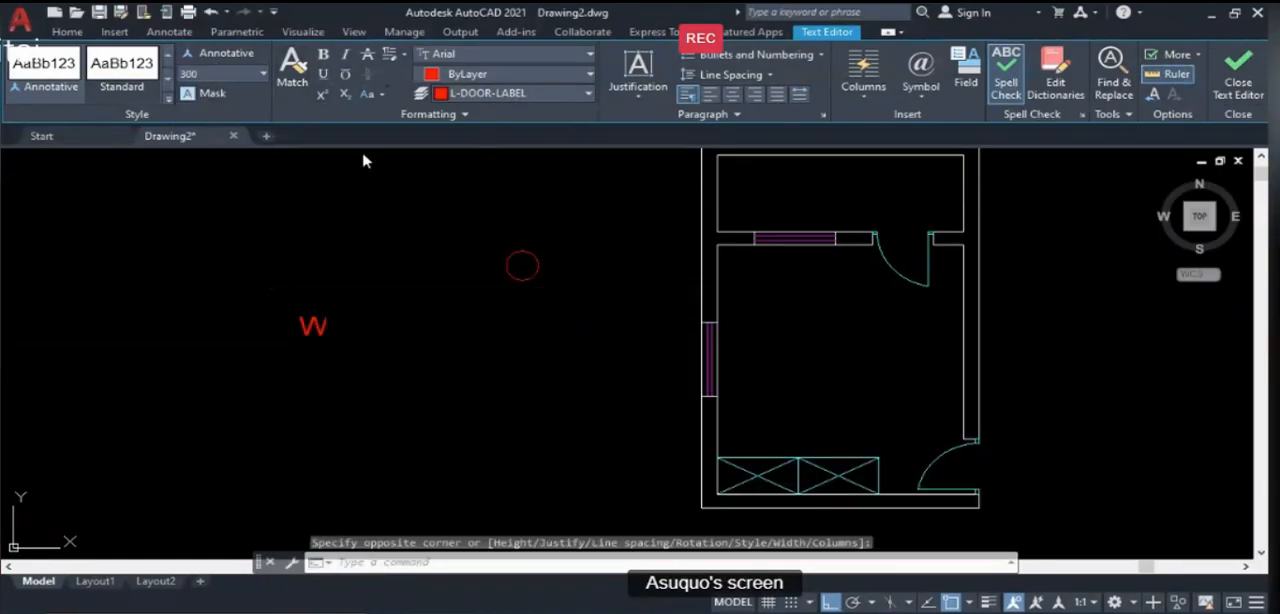
- Move the red W text to the centre of the door-label circle
scroll(326, 186, down, 2)
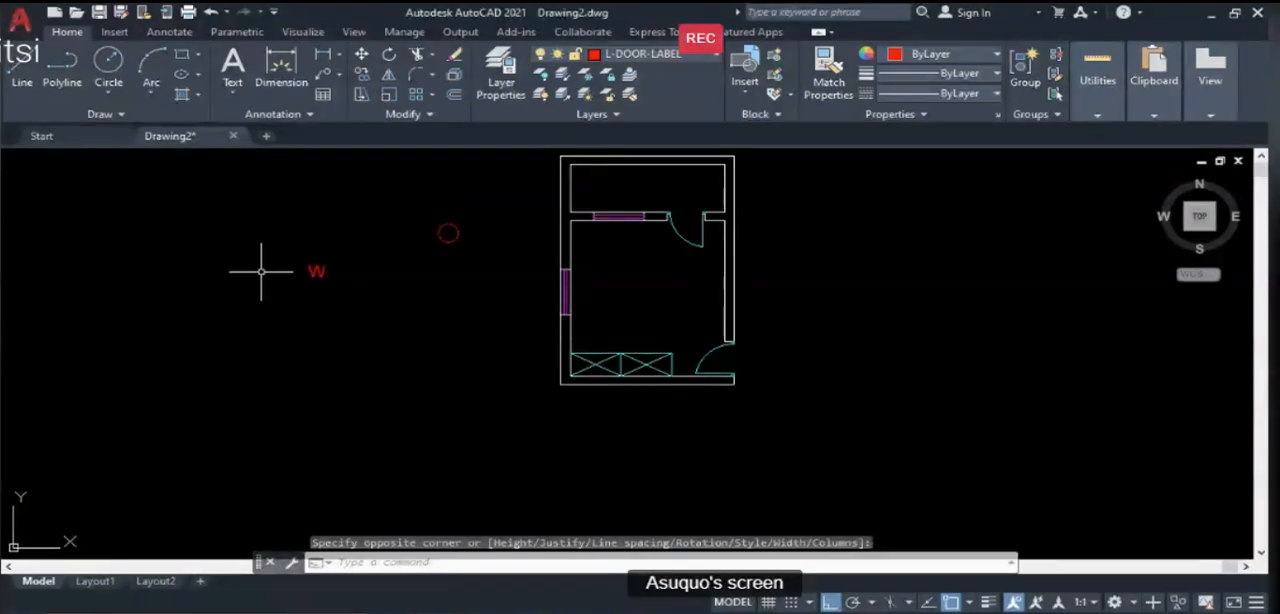
text(M)
key(Return)
click(271, 250)
click(343, 297)
key(Return)
scroll(305, 276, up, 3)
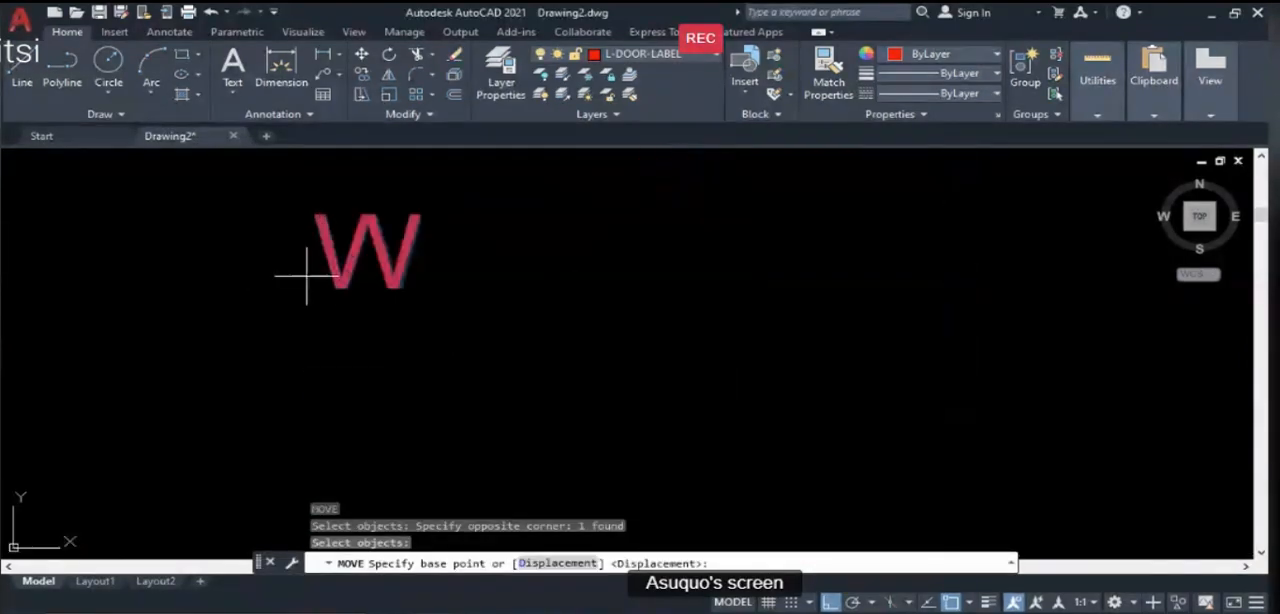
scroll(350, 280, down, 2)
click(348, 280)
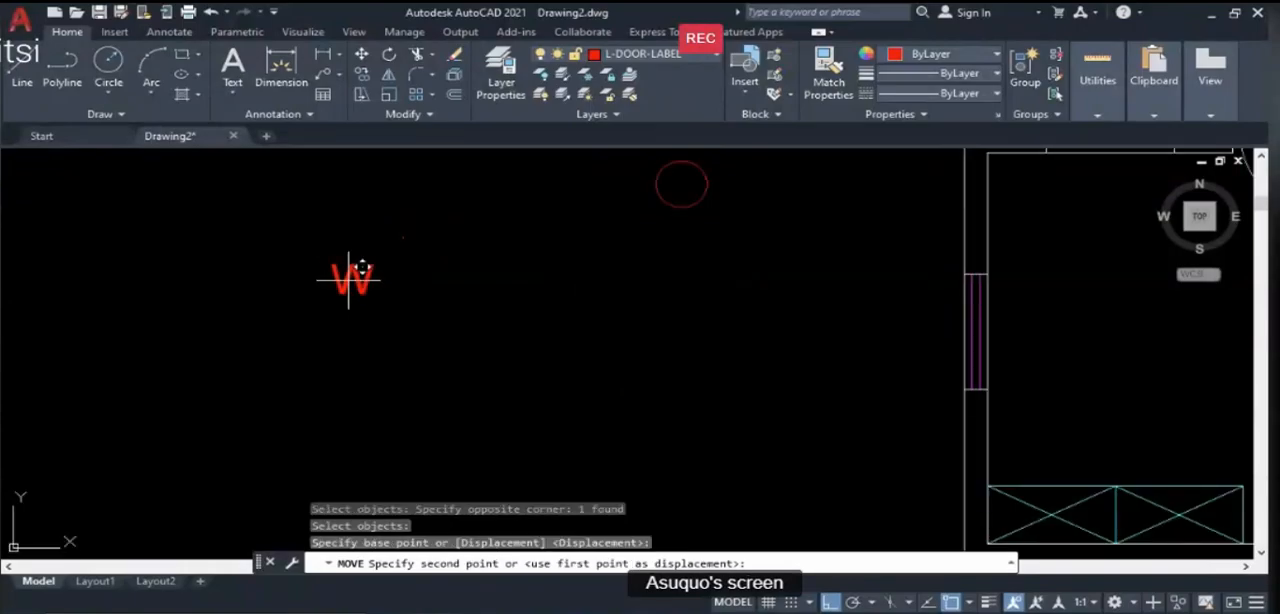
click(680, 183)
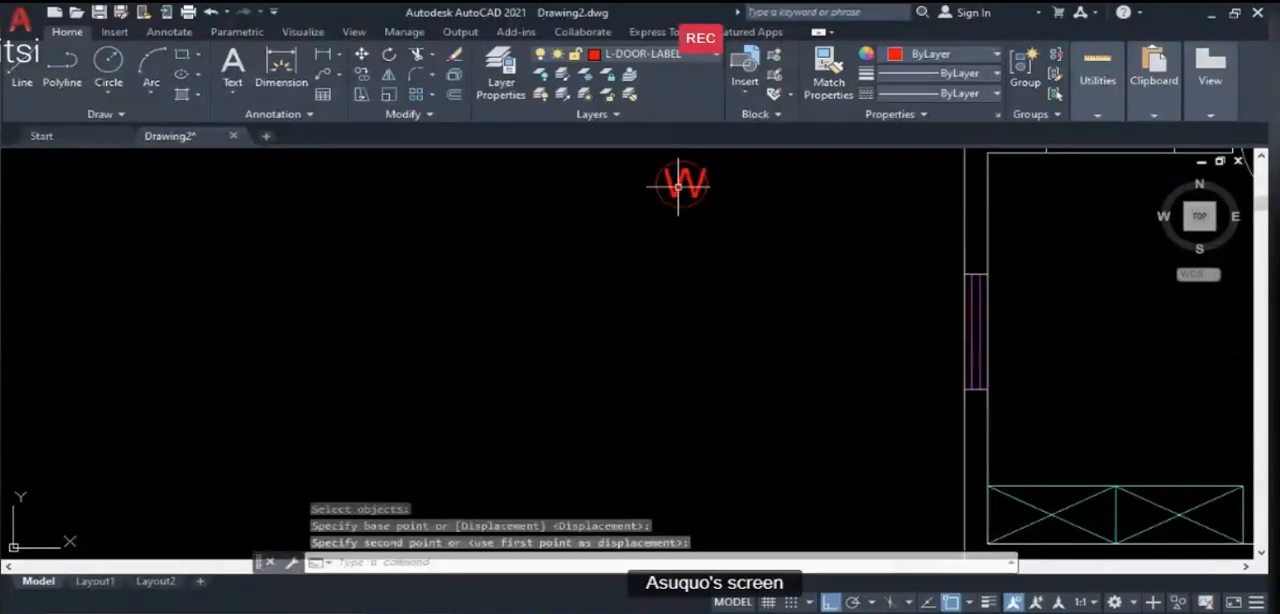
- Enlarge the door-label circle from its top quadrant so it encloses the W with some clearance
scroll(698, 160, up, 1)
scroll(693, 200, up, 1)
scroll(606, 345, down, 2)
scroll(655, 263, up, 4)
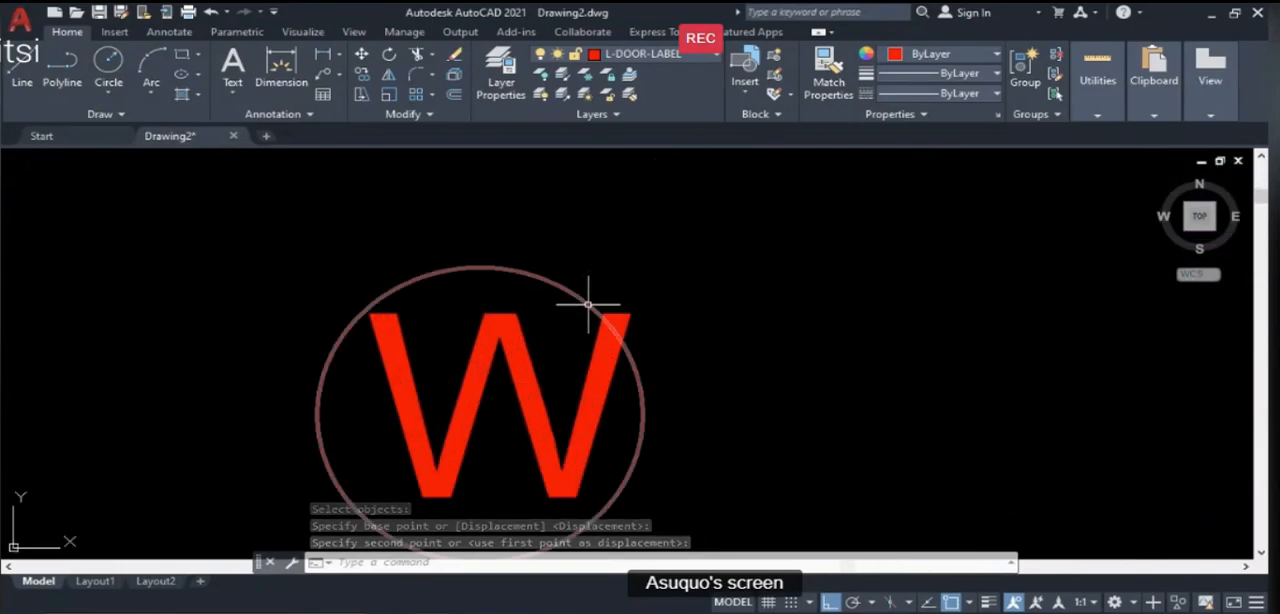
click(592, 304)
click(480, 268)
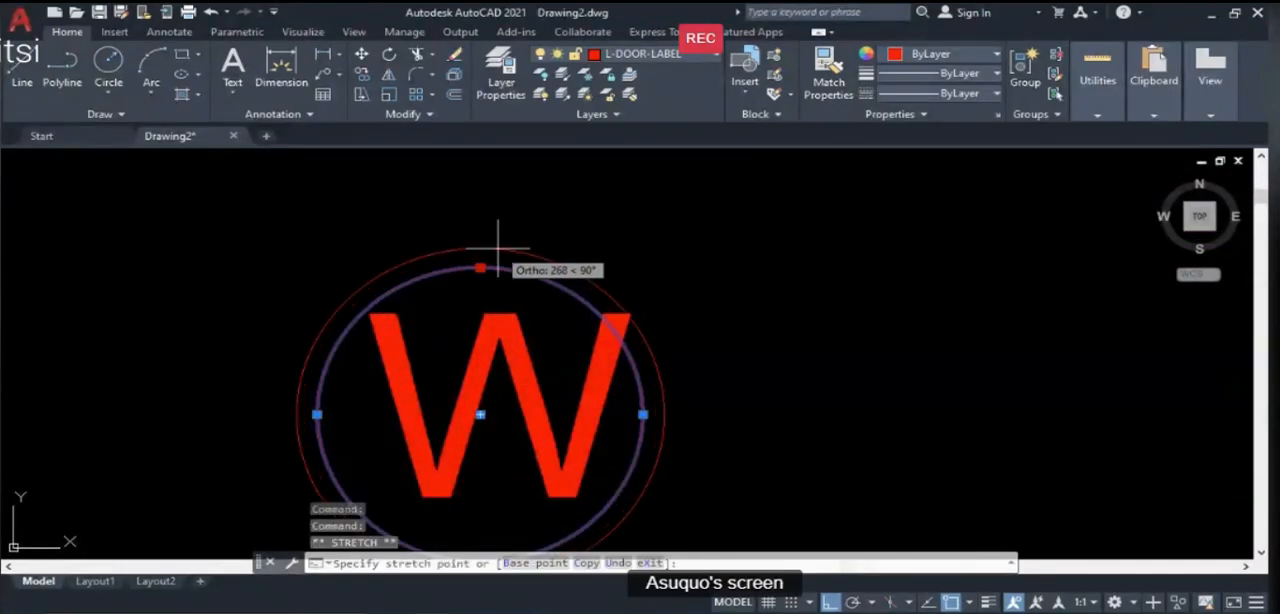
click(545, 250)
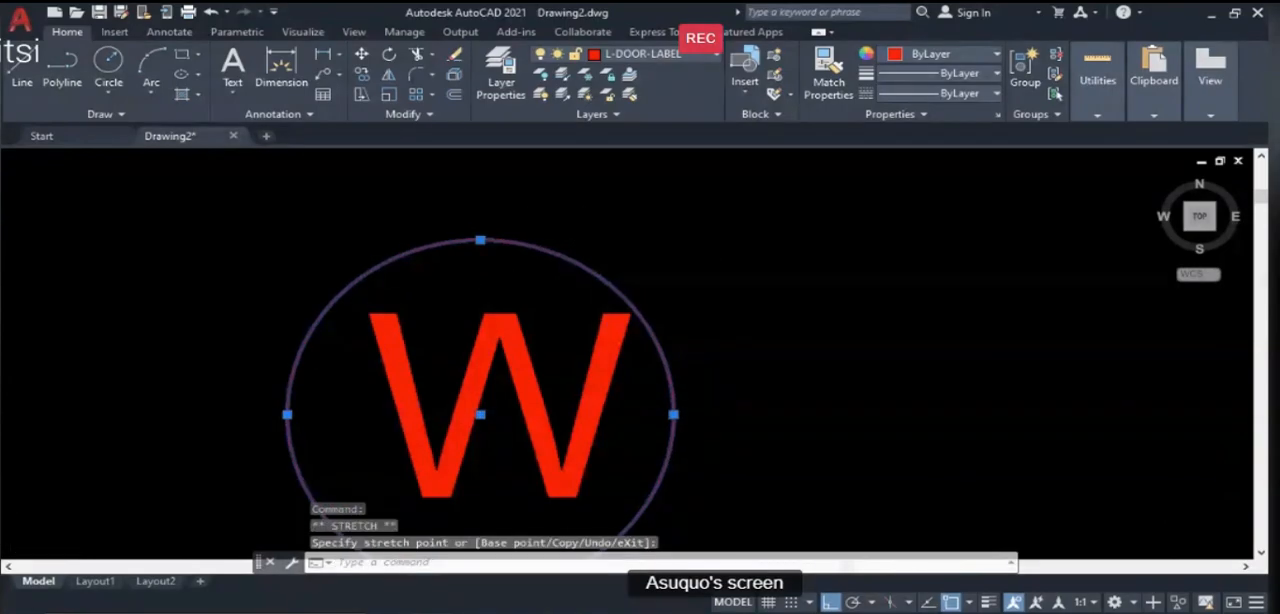
scroll(700, 232, down, 3)
key(Escape)
- Move the W slightly west to centre it horizontally within the circle
text(M)
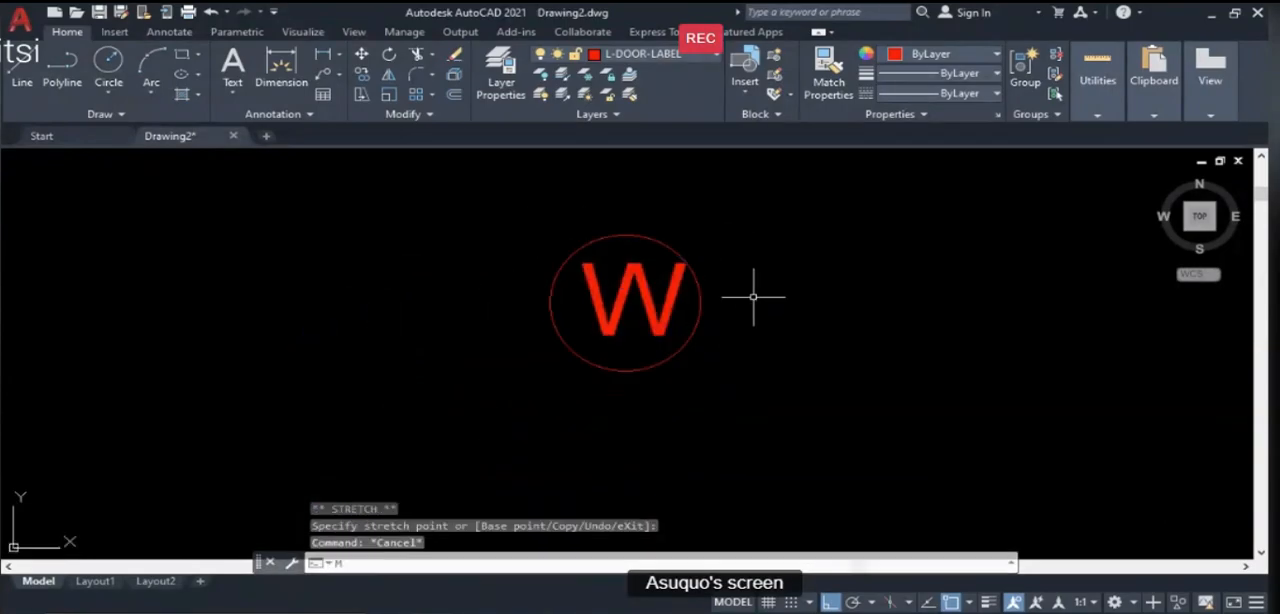
key(Return)
click(659, 309)
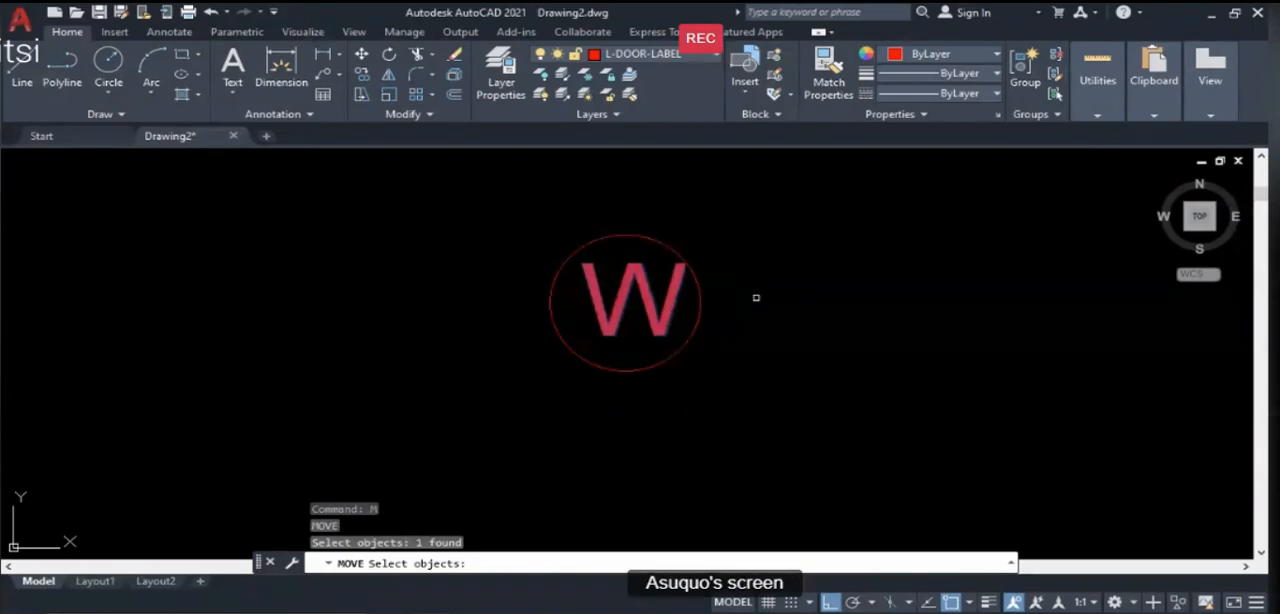
key(Return)
scroll(654, 296, up, 4)
click(632, 286)
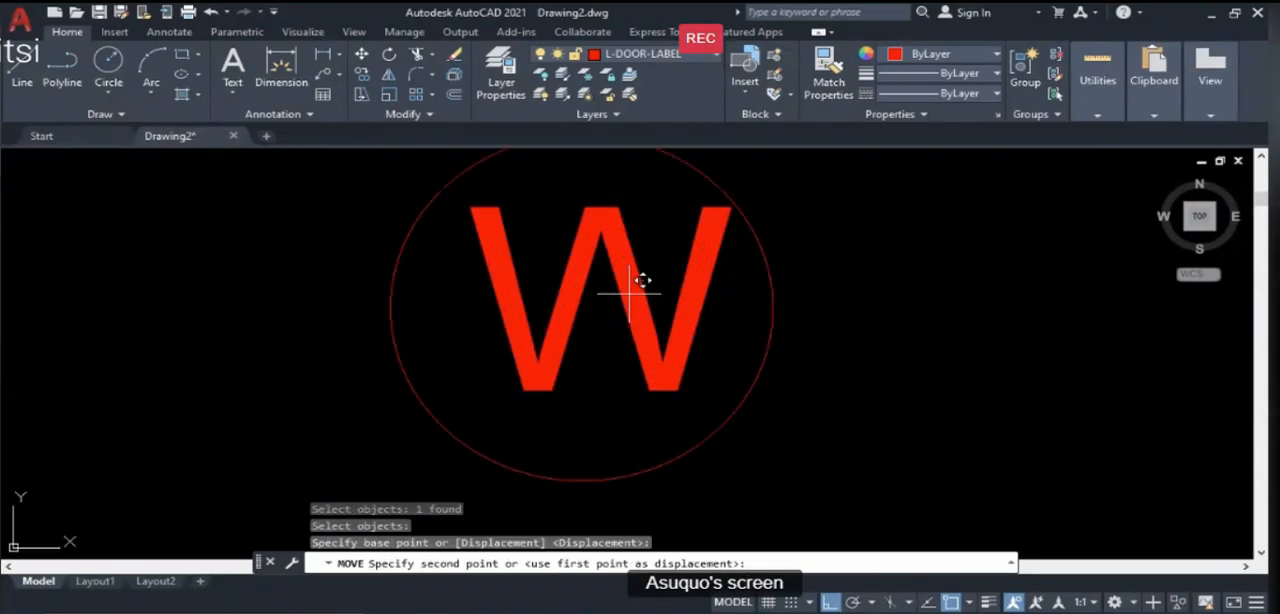
click(609, 311)
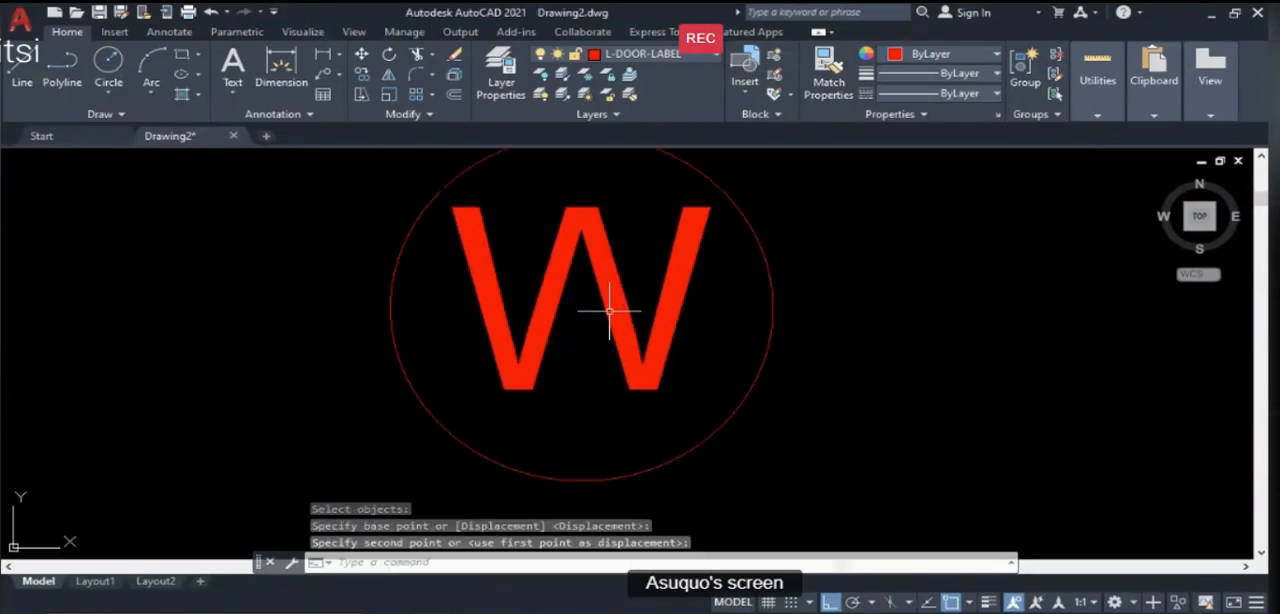
- Move the W slightly down to centre it vertically within the circle
key(Return)
click(602, 272)
click(585, 287)
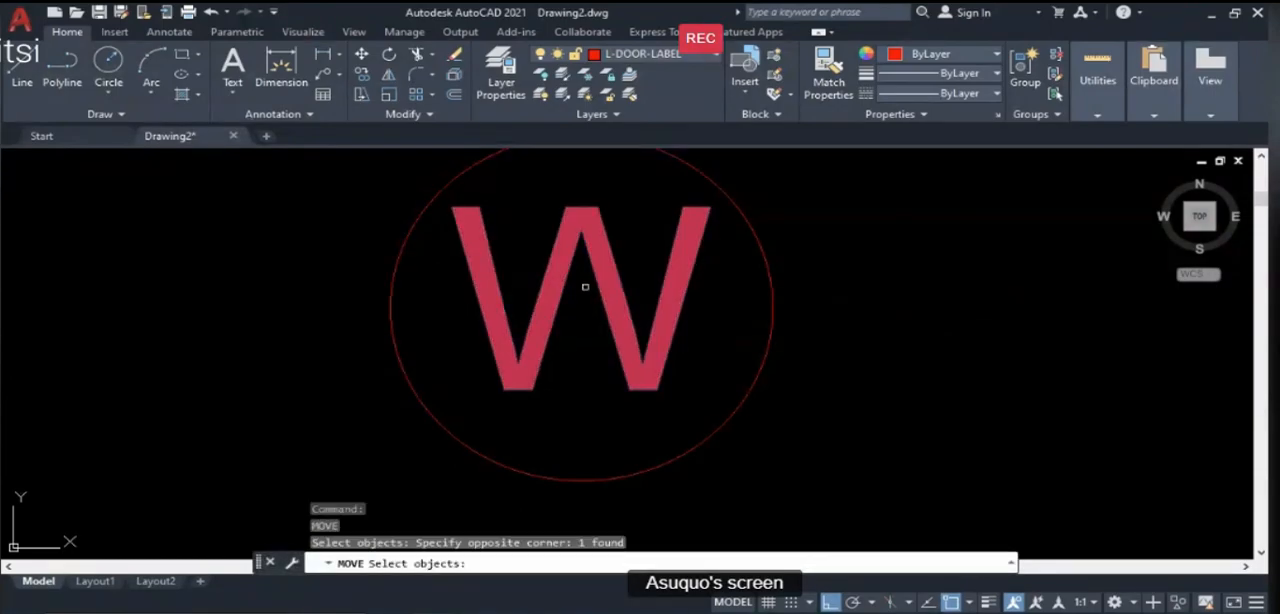
key(Return)
click(583, 306)
click(578, 322)
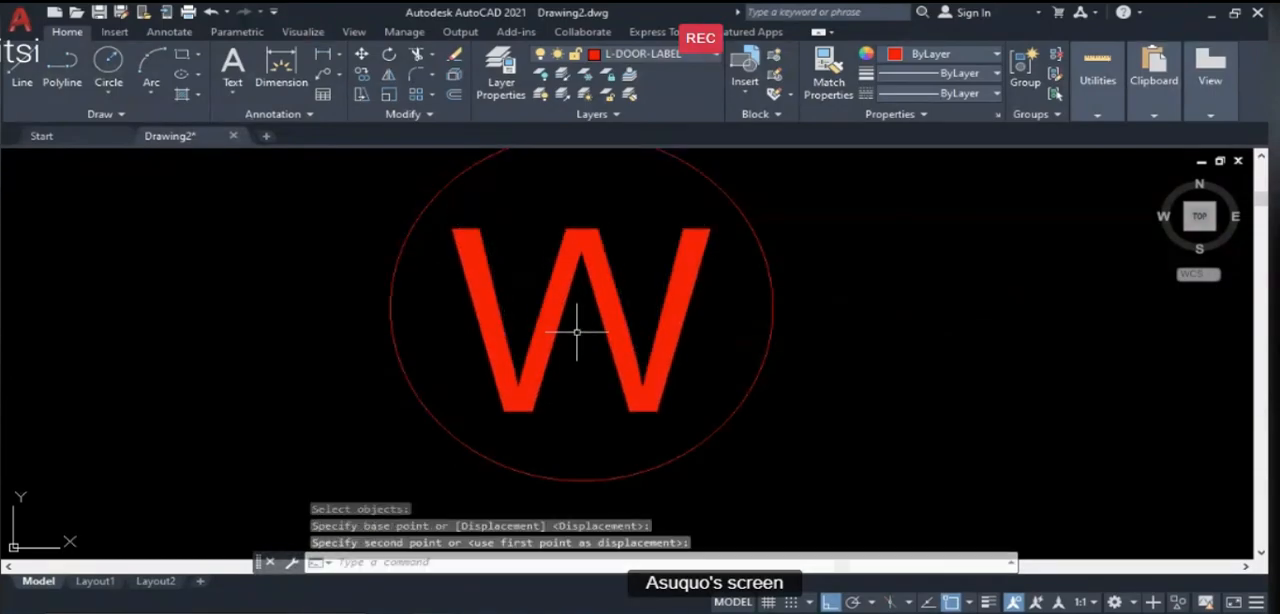
- Edit the text inside the circle to read D1 and end the text editing command
scroll(681, 331, down, 3)
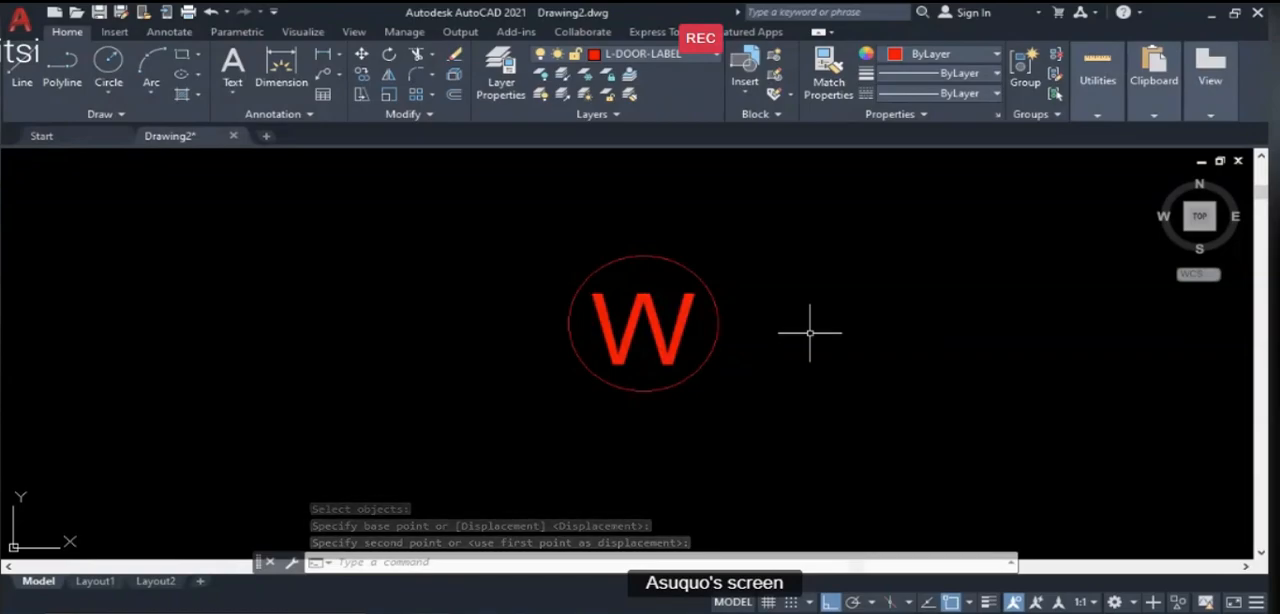
text(ED)
key(Return)
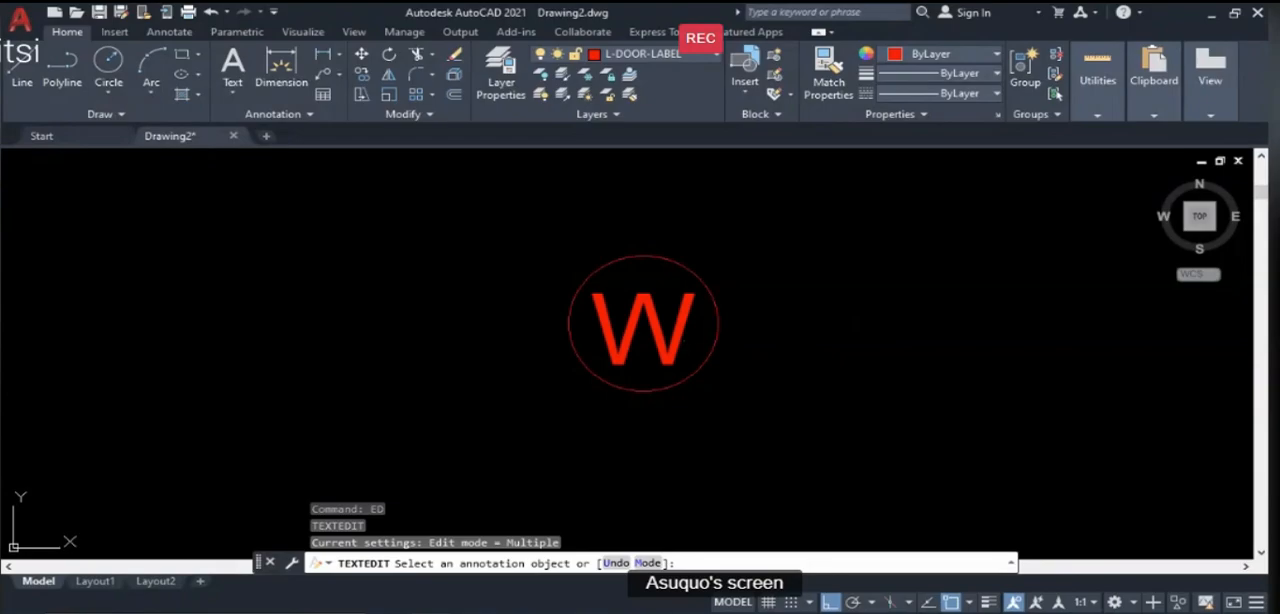
click(640, 335)
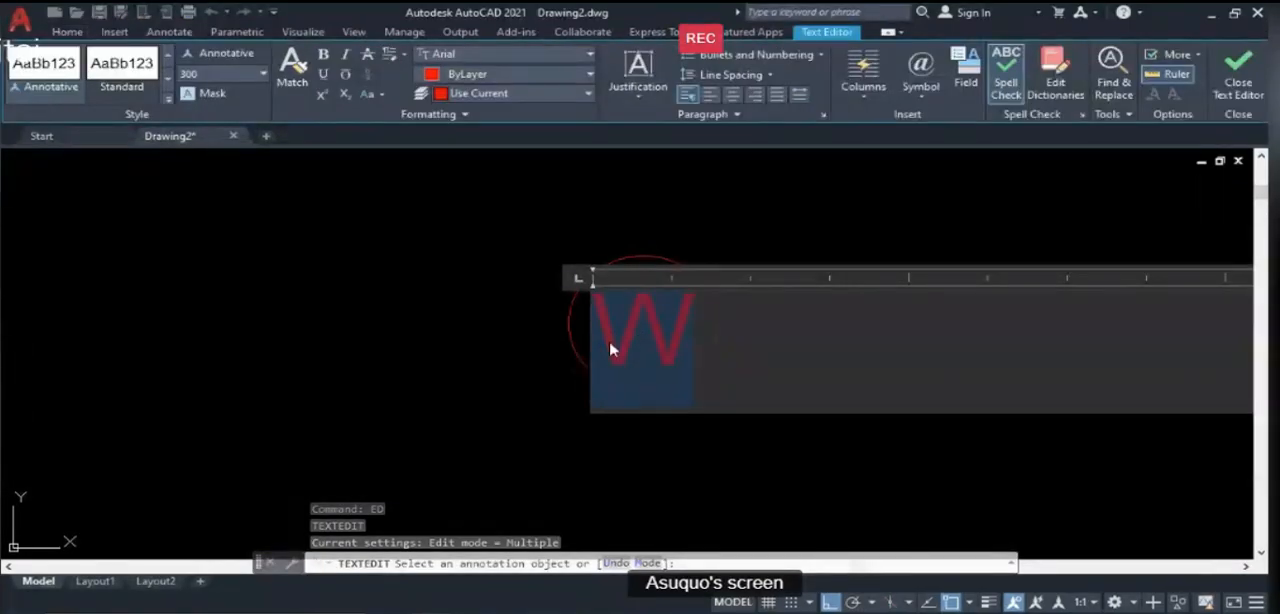
text(D1)
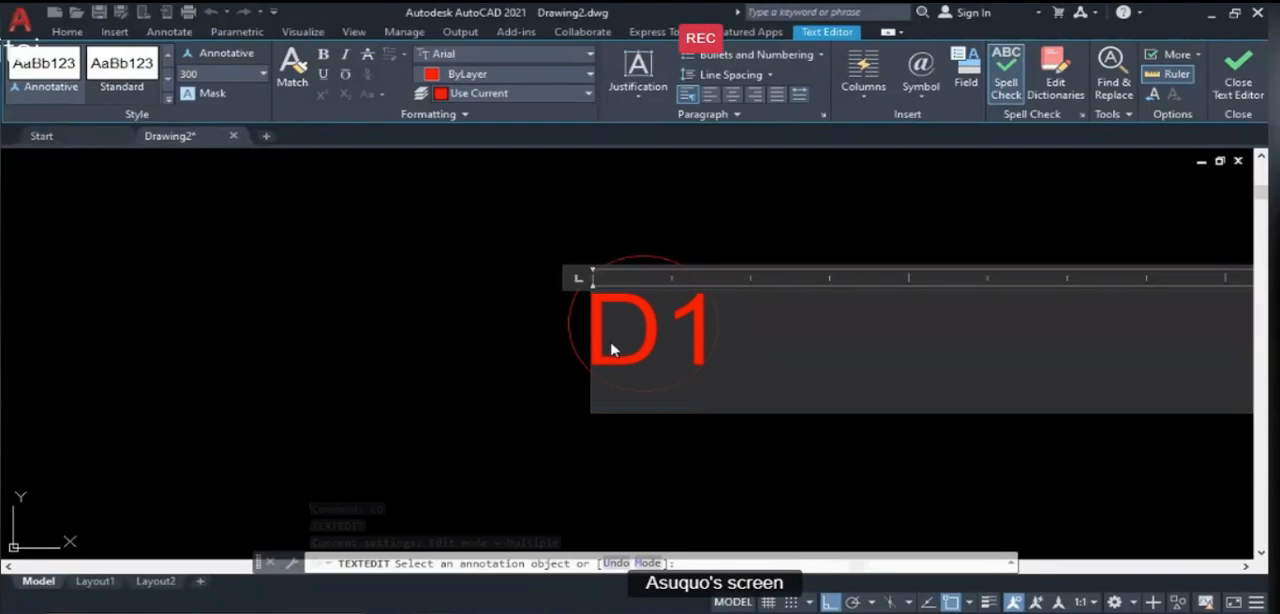
click(502, 354)
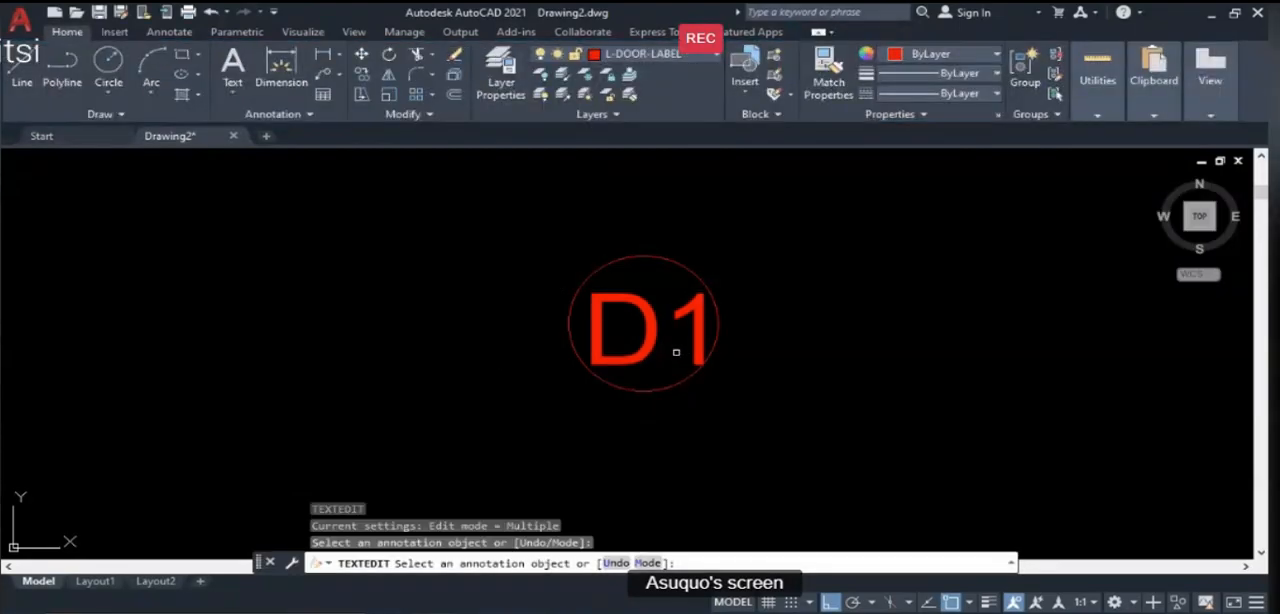
key(Return)
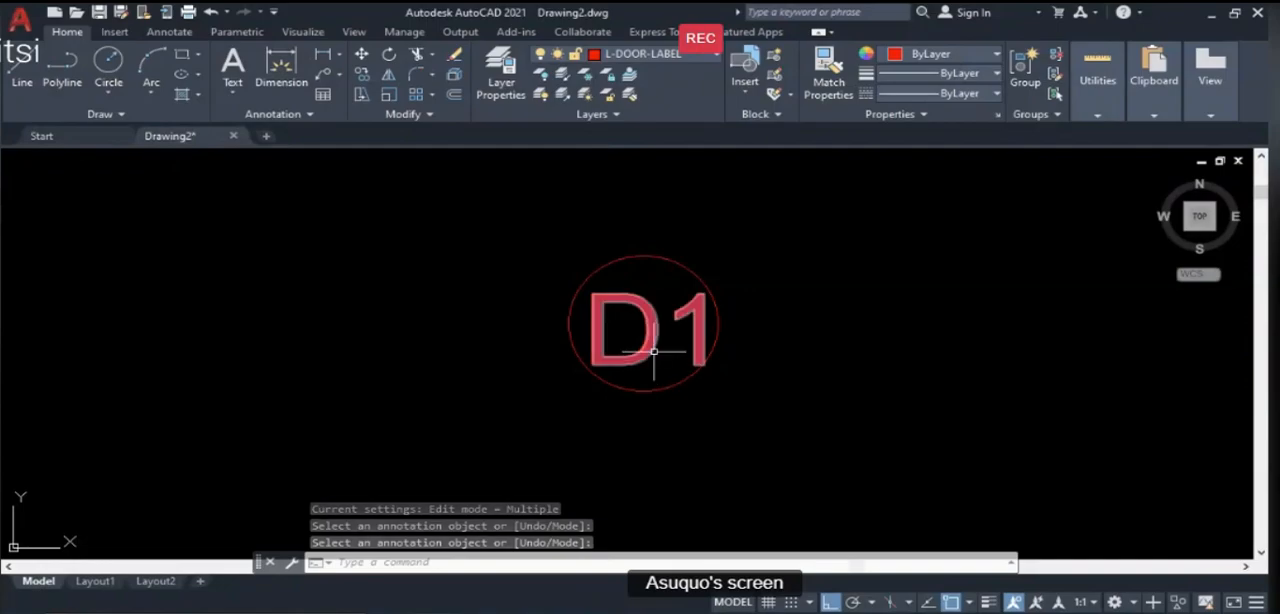
- Stretch the circle around the D1 text slightly outward from its east quadrant and clear the selection
click(654, 382)
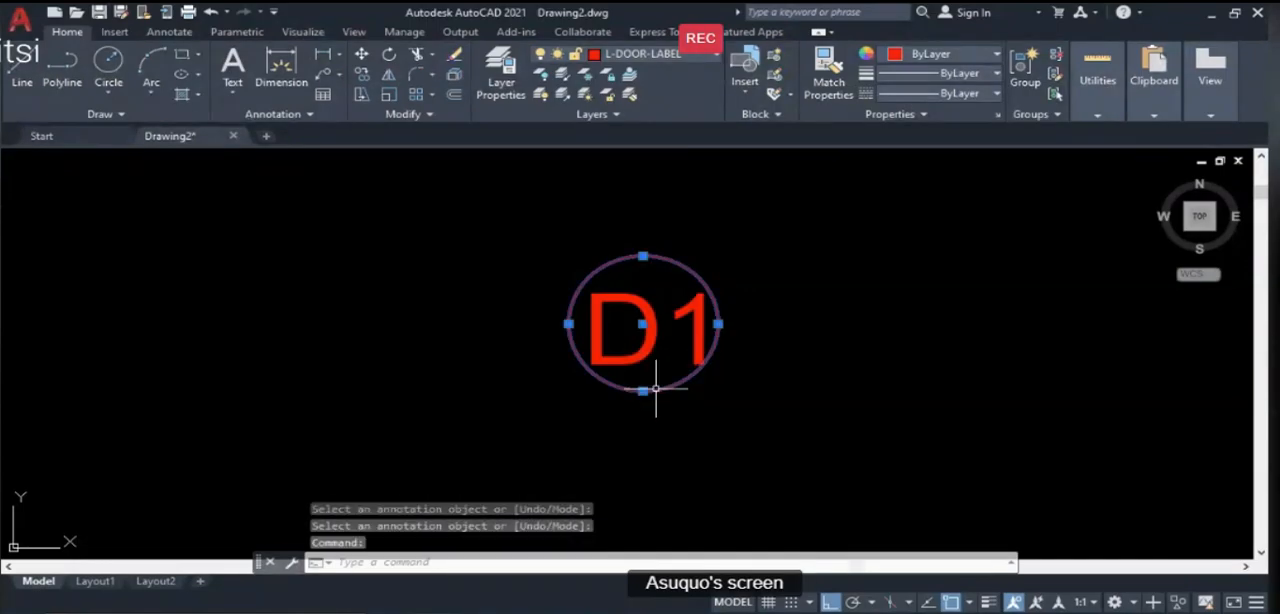
click(718, 324)
scroll(735, 330, down, 6)
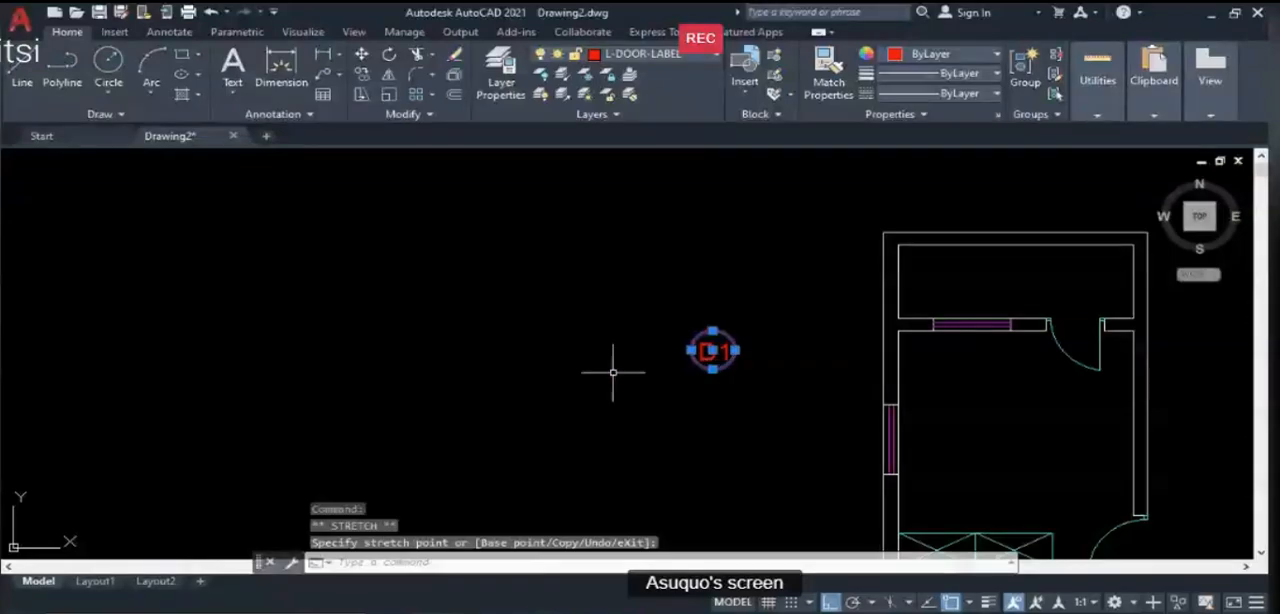
key(Escape)
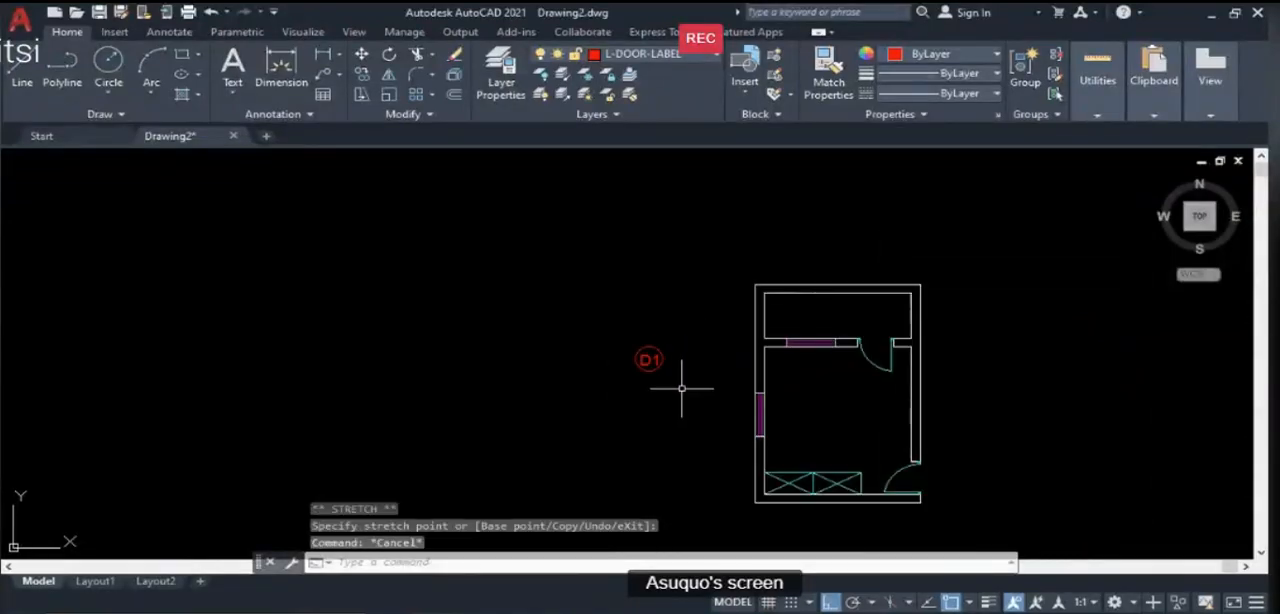
- Move the D1 text and circle, with Ortho off, to just above the door between the veranda and the room
scroll(676, 386, up, 2)
text(m)
key(Return)
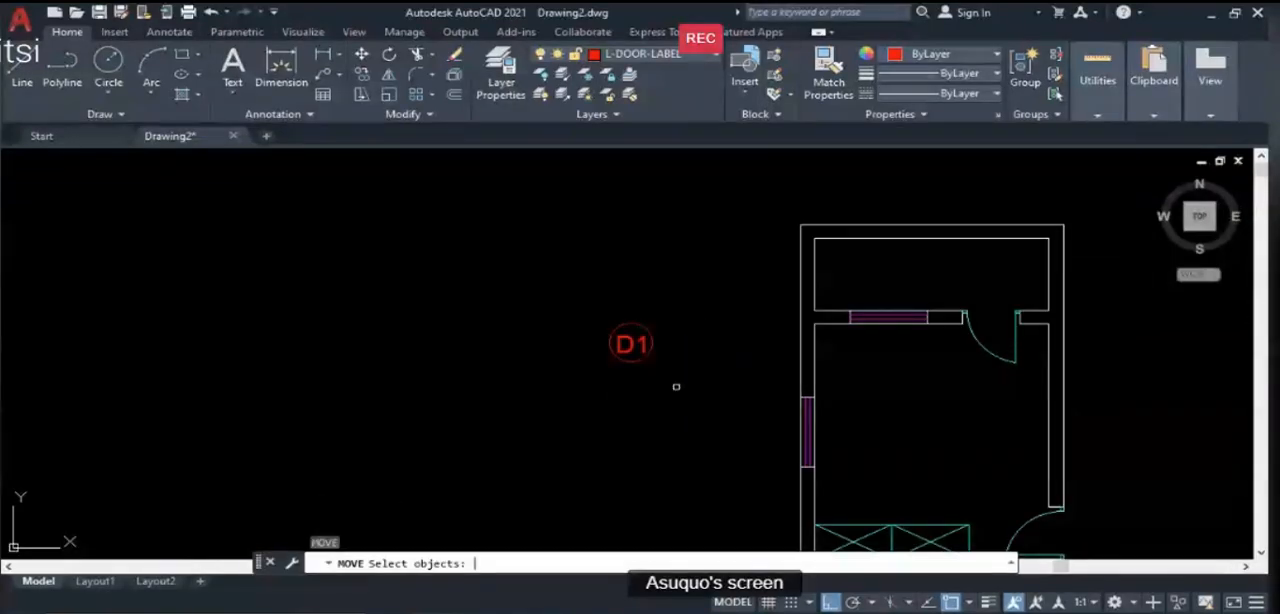
click(570, 297)
click(679, 388)
key(Return)
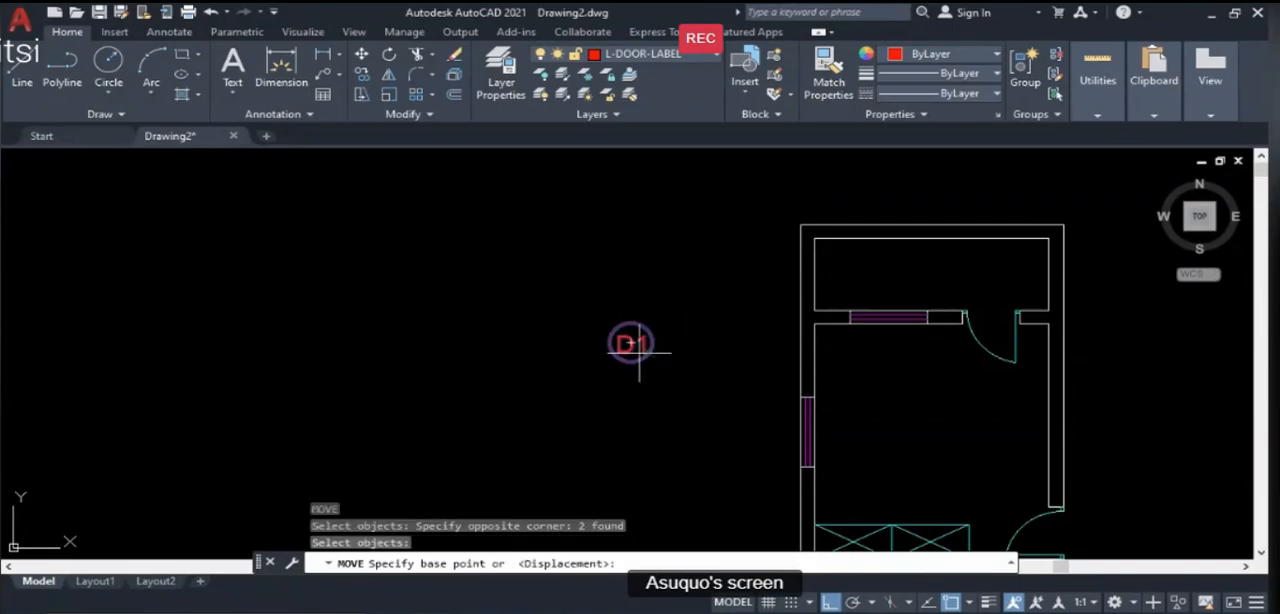
click(629, 344)
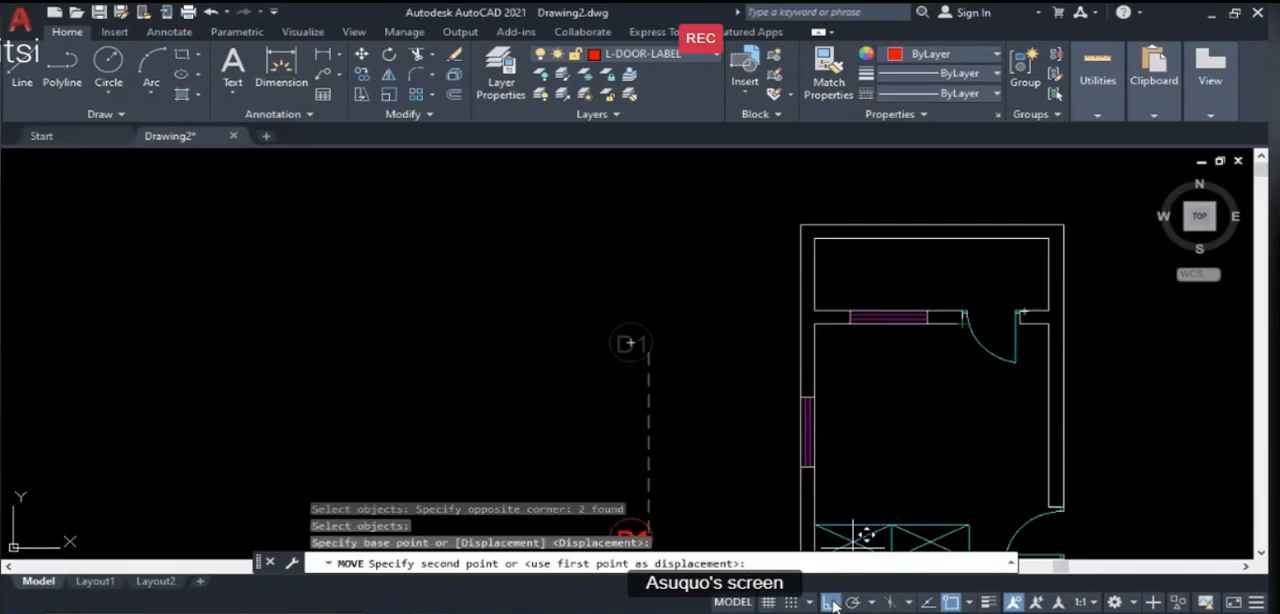
click(831, 602)
scroll(1000, 322, up, 5)
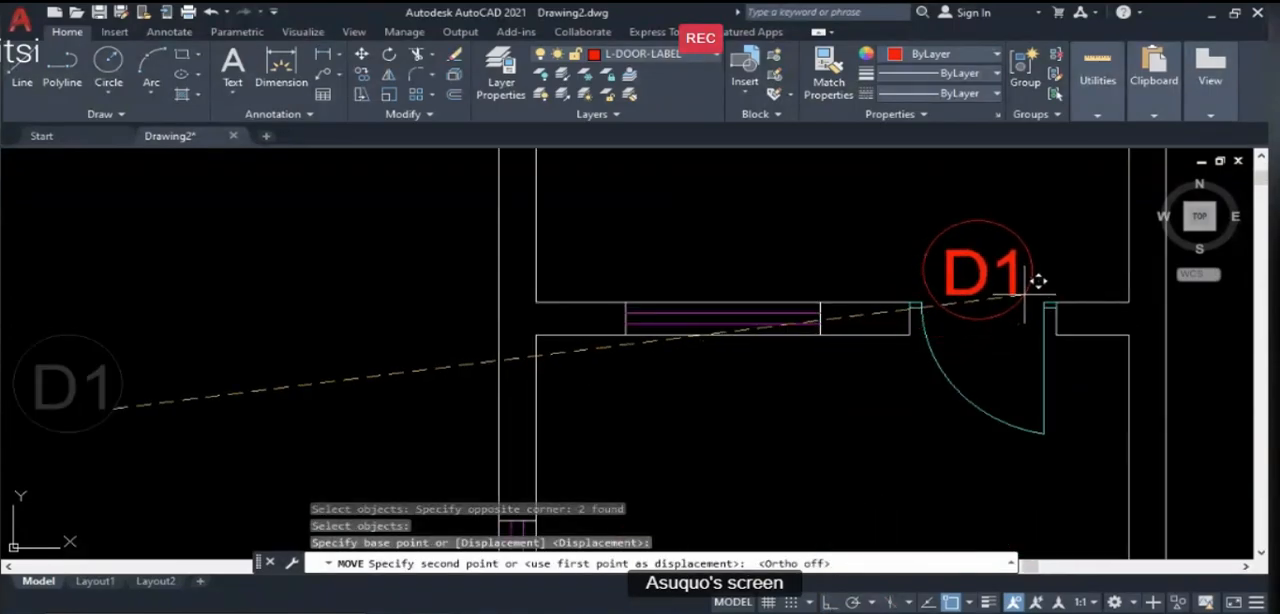
click(1034, 280)
- Copy the circled D1 label from the veranda door to the door at the room's southeast corner
scroll(840, 238, down, 5)
scroll(894, 251, up, 4)
scroll(681, 362, down, 2)
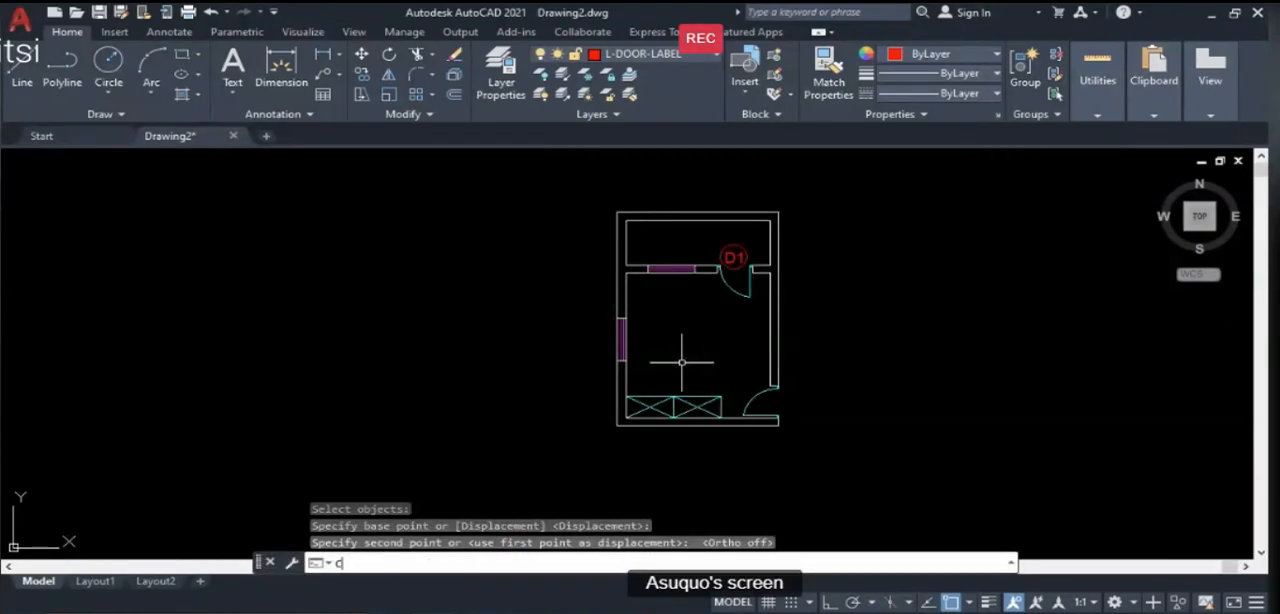
text(co)
key(Return)
scroll(752, 262, up, 4)
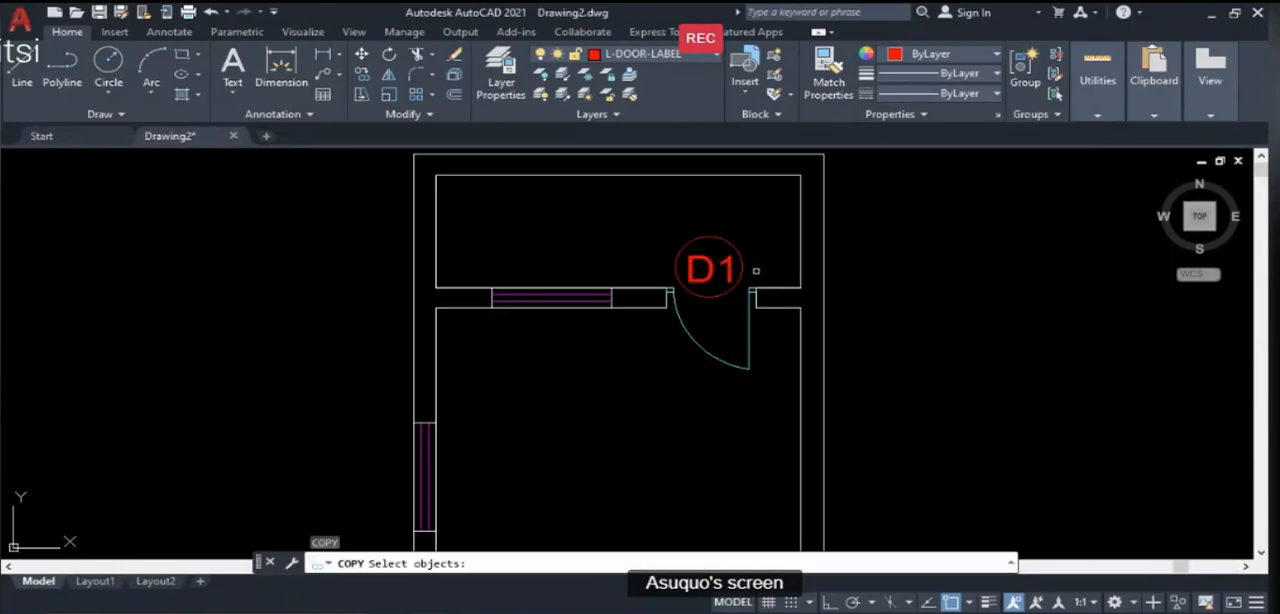
drag(756, 270, 662, 238)
key(Return)
click(712, 264)
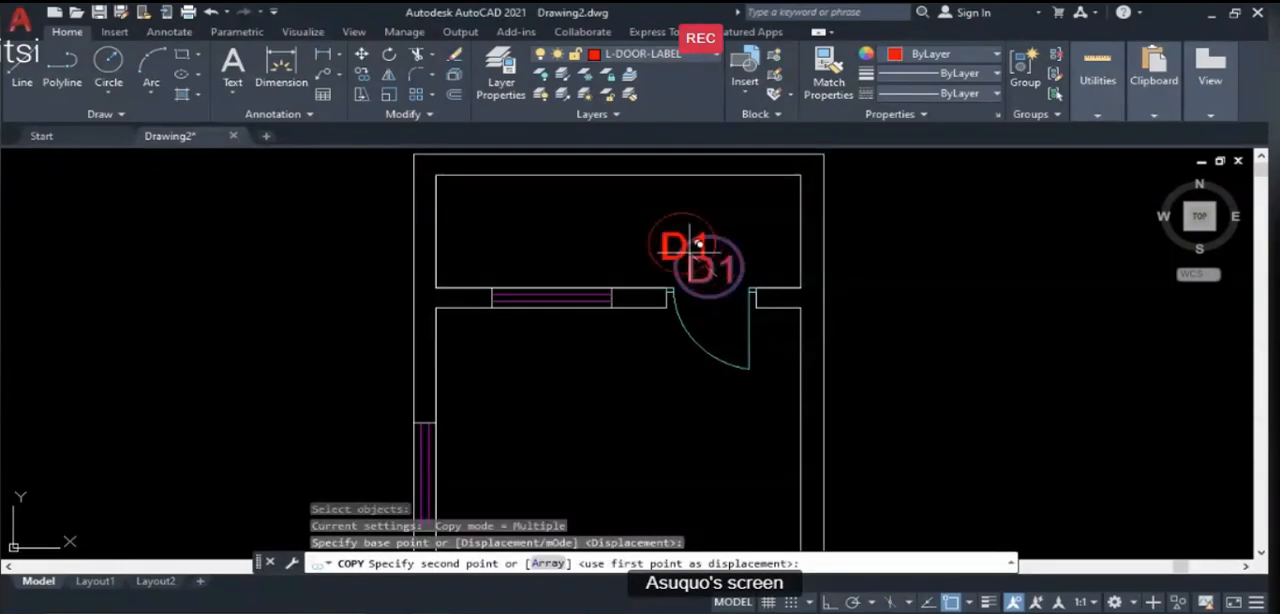
scroll(694, 277, down, 3)
scroll(694, 360, up, 5)
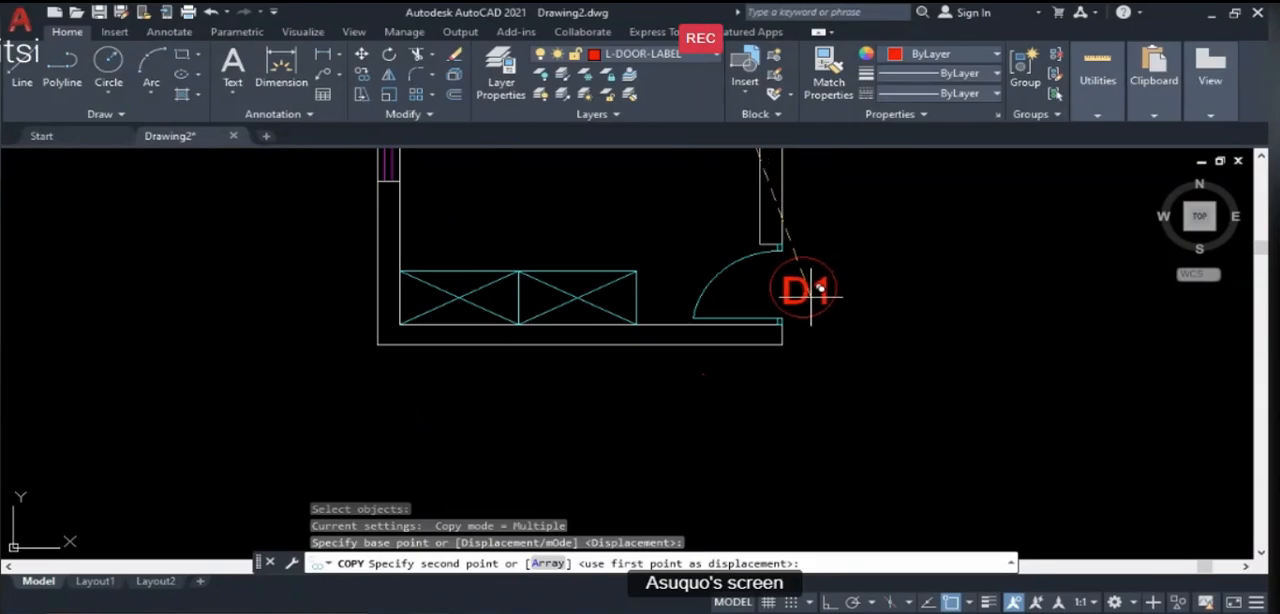
click(808, 288)
- Place another copy of the circled D1 label just outside the west wall window and end the copying
scroll(795, 300, down, 3)
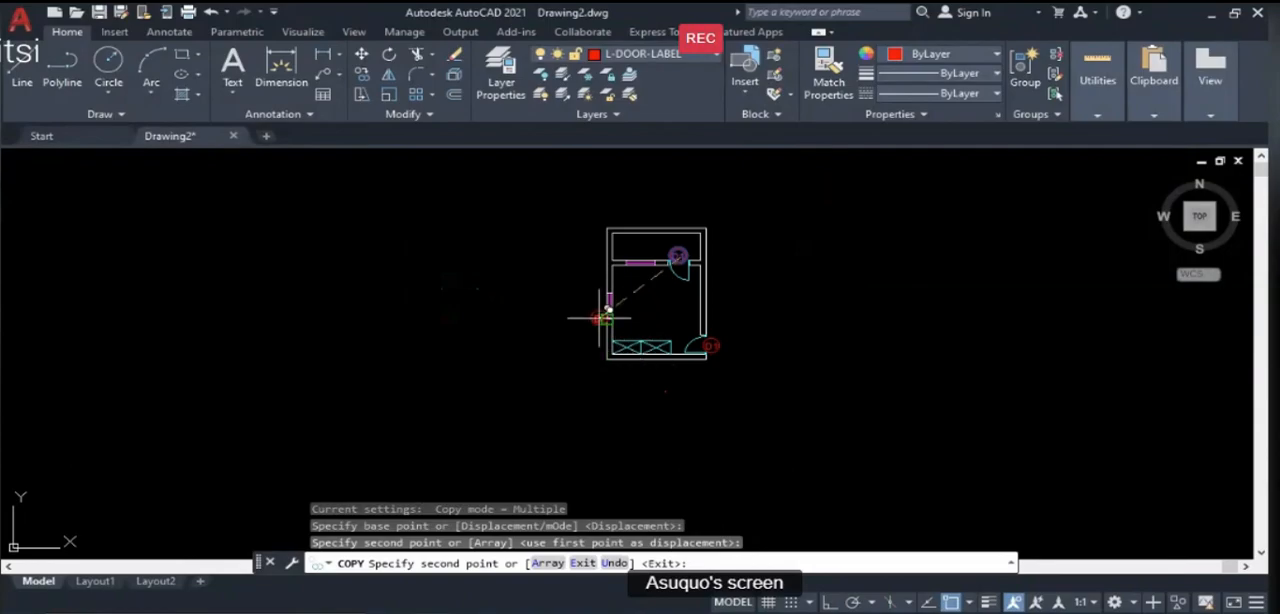
scroll(600, 286, up, 5)
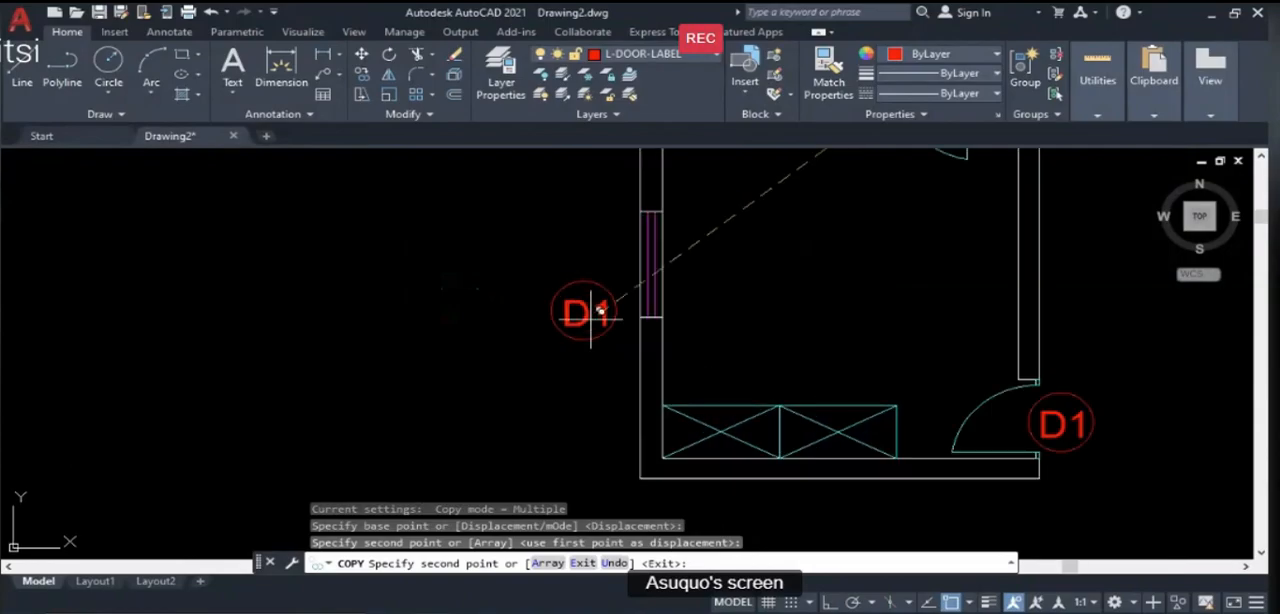
click(596, 264)
key(Return)
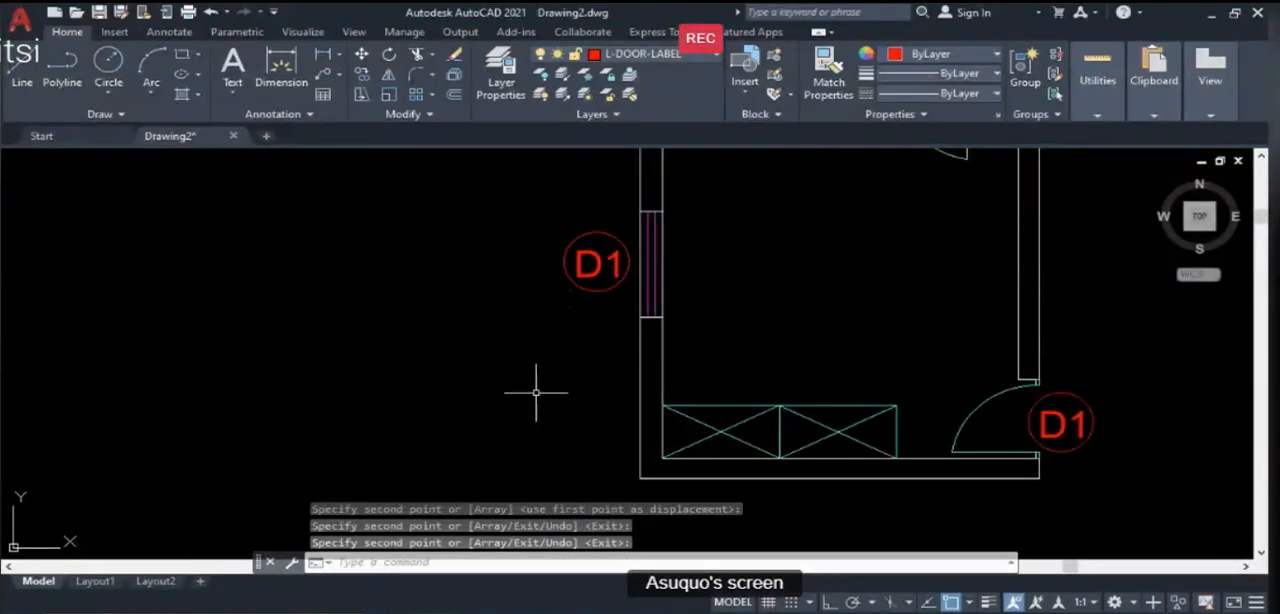
- Edit the label text beside the west wall window to read W1 and end the text editing command
scroll(536, 393, down, 5)
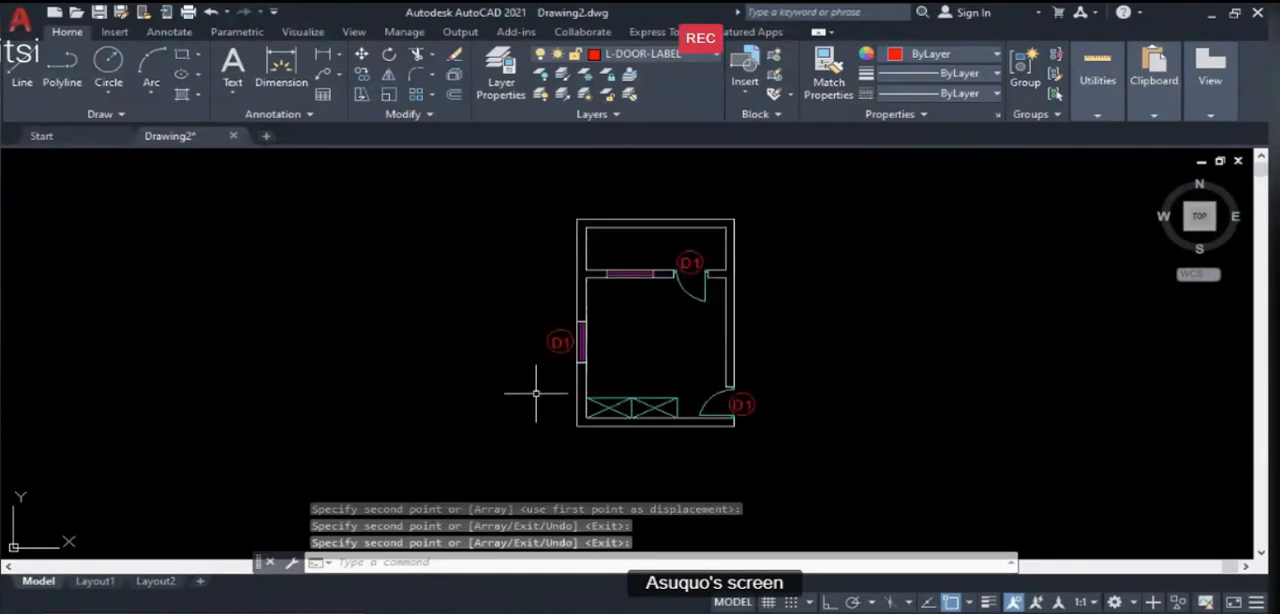
text(ed)
key(Return)
scroll(551, 360, up, 4)
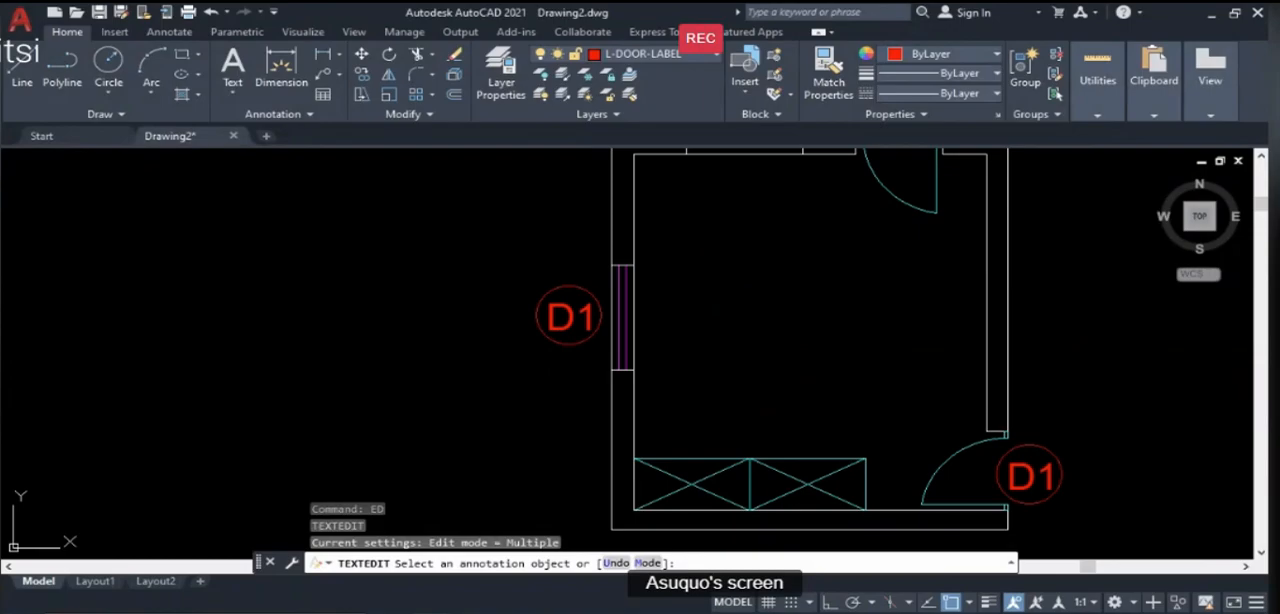
click(566, 320)
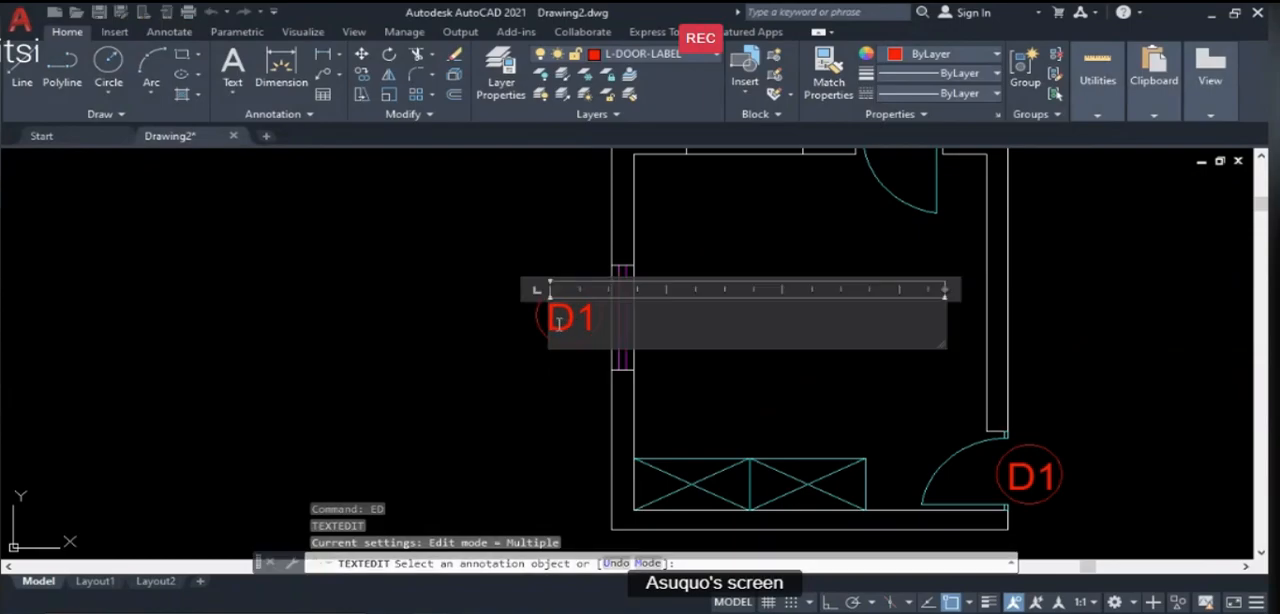
text(W1)
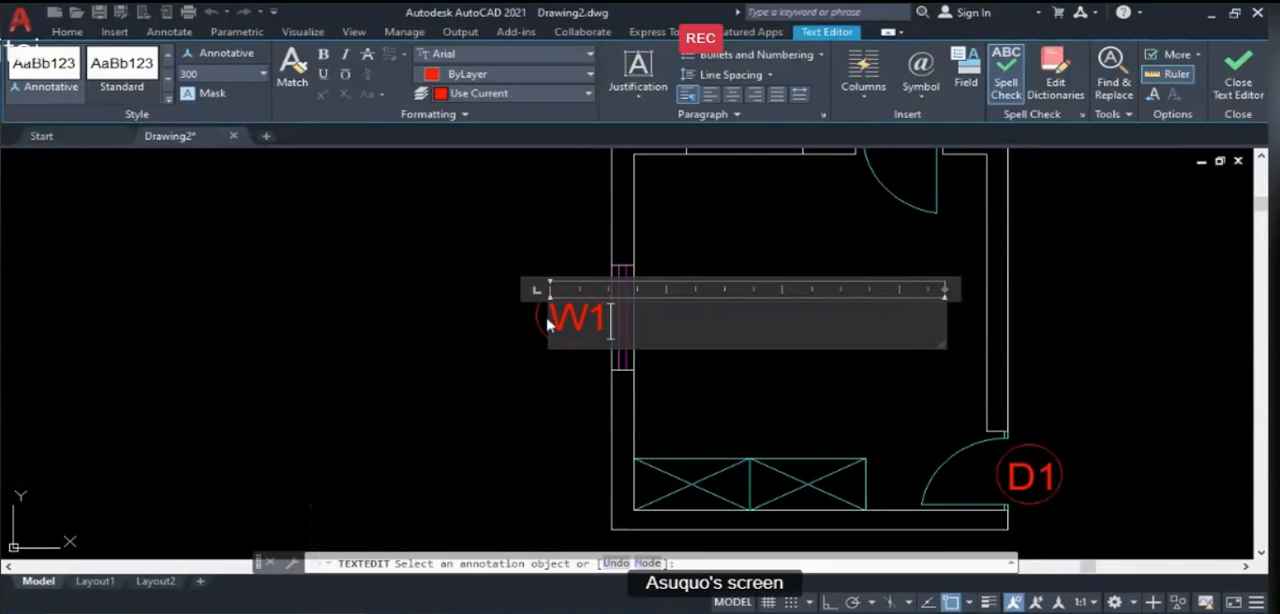
click(507, 367)
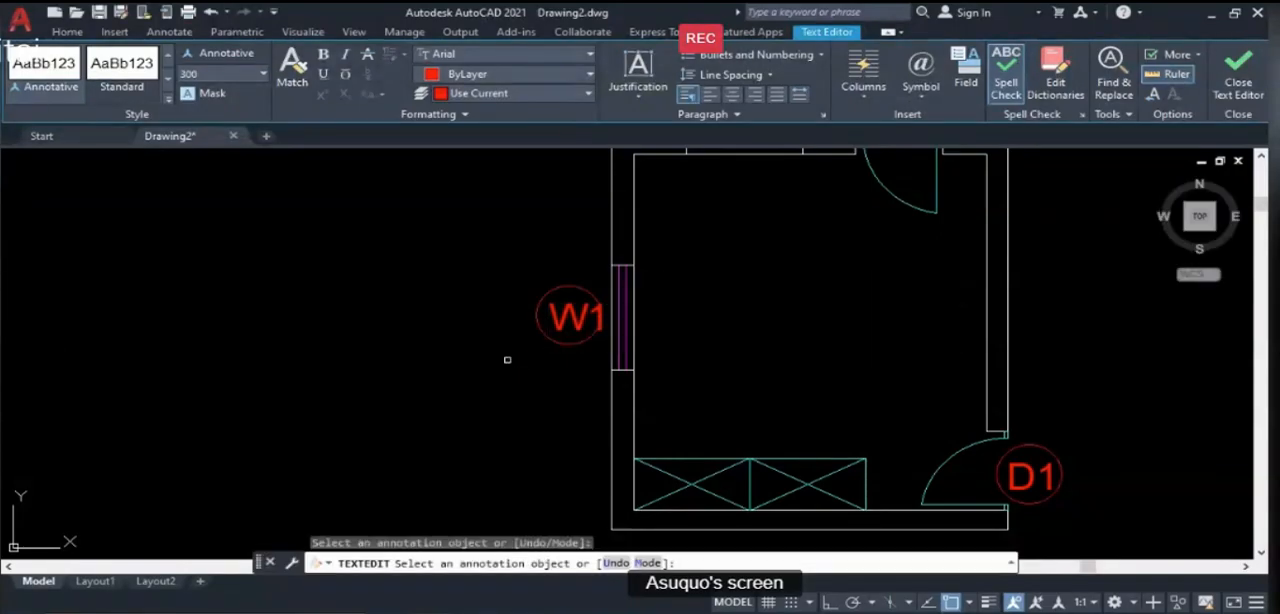
key(Return)
- Move the W1 text slightly west so that it sits centred inside its circle
scroll(580, 332, up, 5)
text(m)
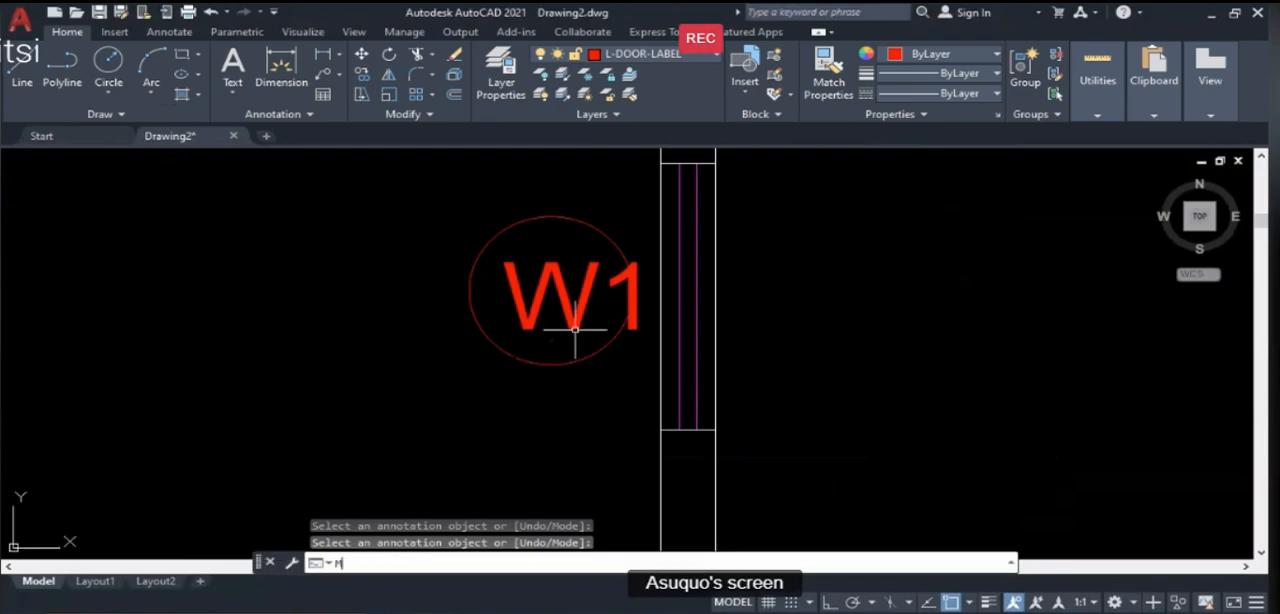
key(Return)
click(575, 328)
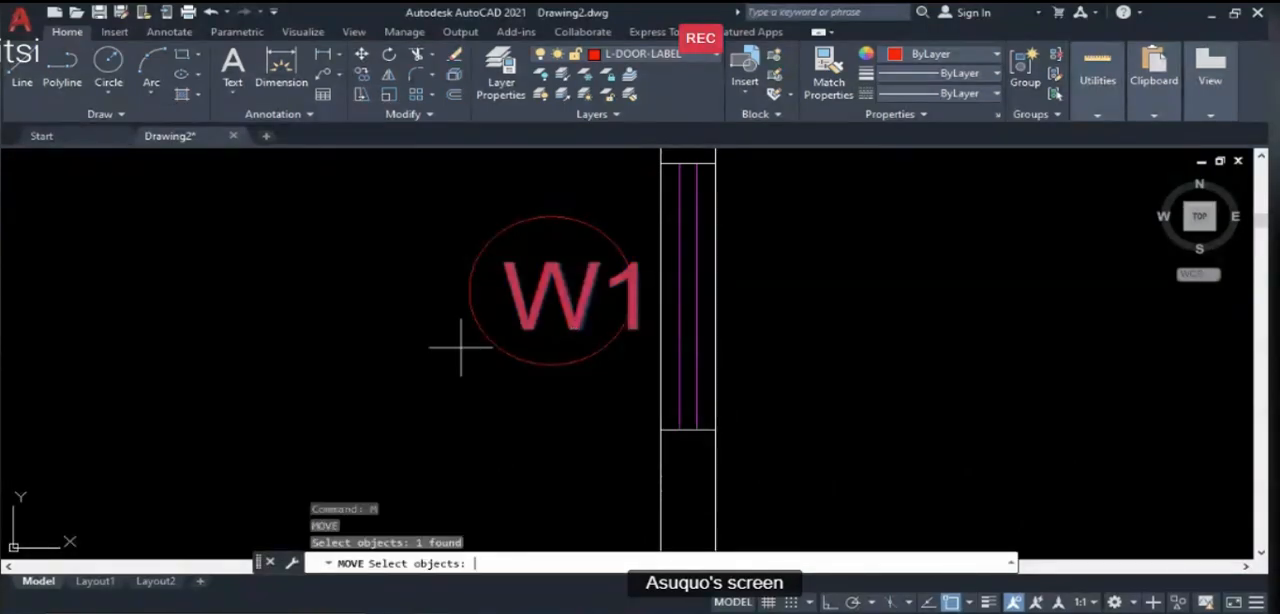
key(Return)
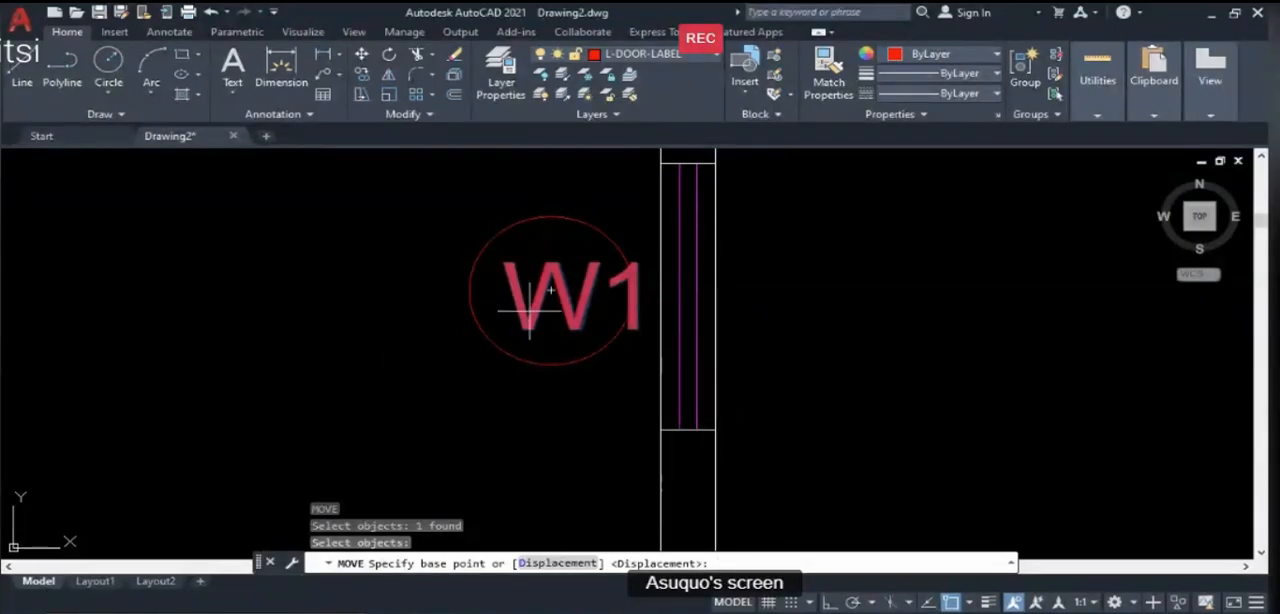
click(401, 325)
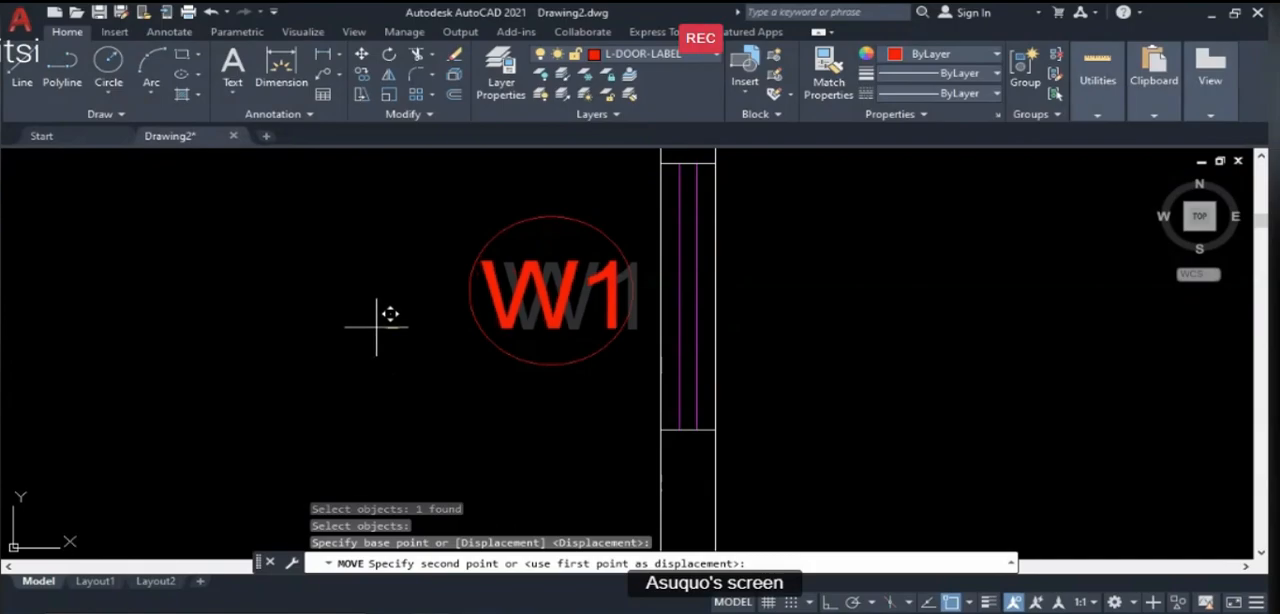
click(375, 320)
scroll(523, 345, down, 5)
scroll(594, 409, down, 1)
scroll(514, 345, up, 1)
key(Escape)
scroll(491, 342, up, 2)
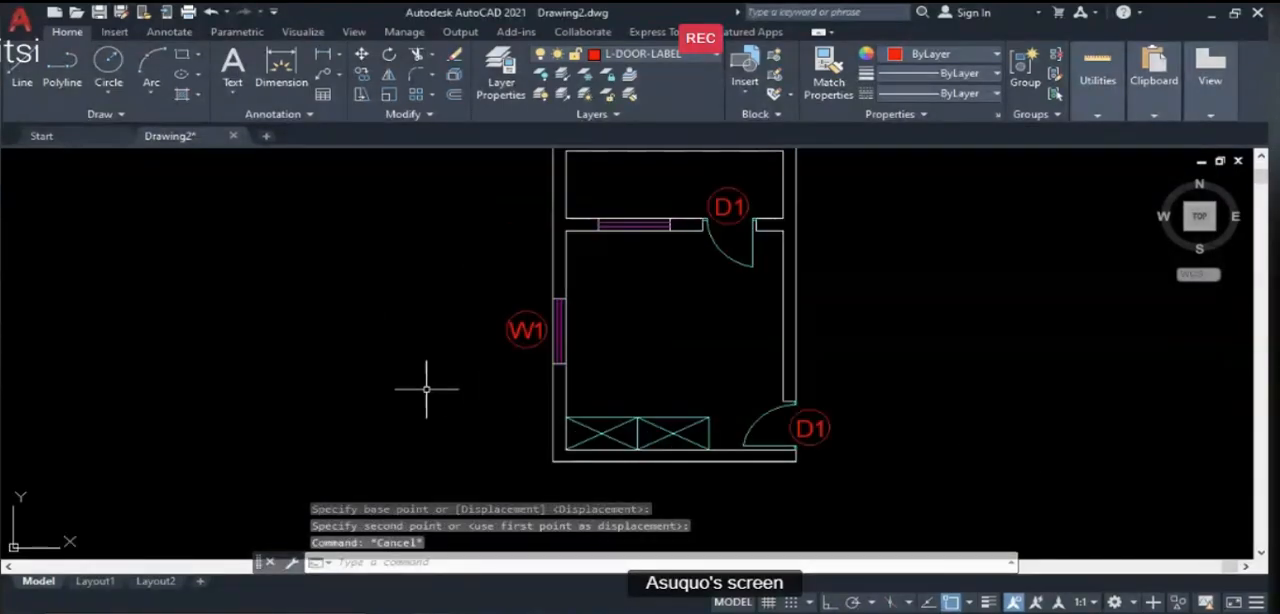
- Make L-WINDOW the current layer and draw a nearly vertical line in the empty space west of the plan
click(646, 57)
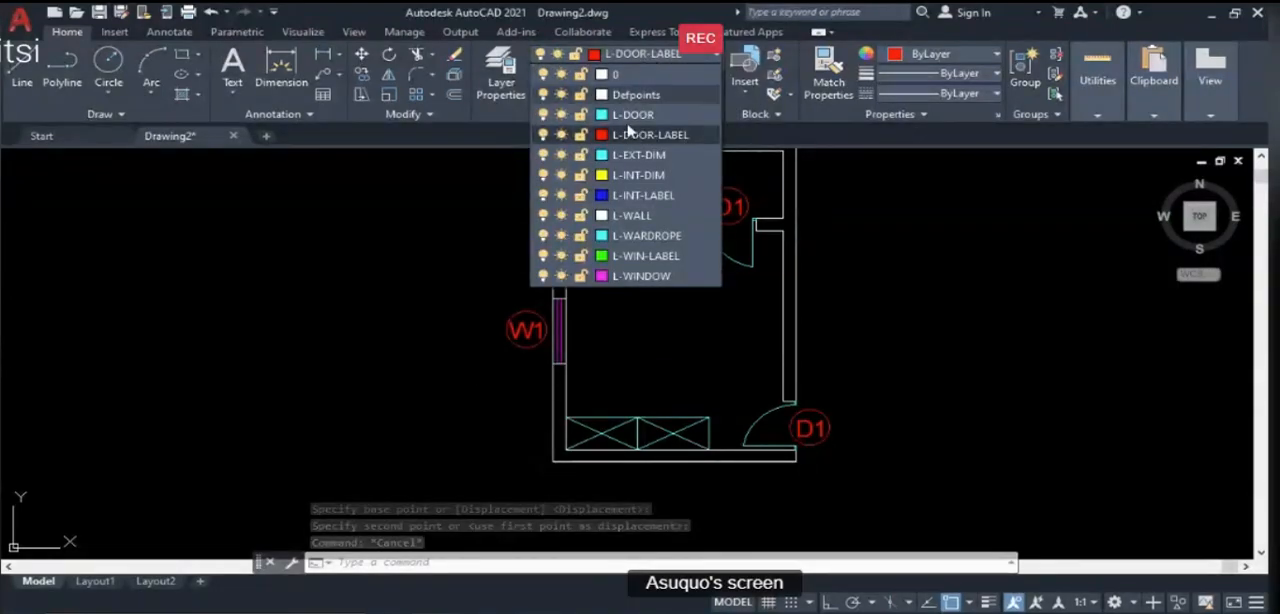
click(641, 276)
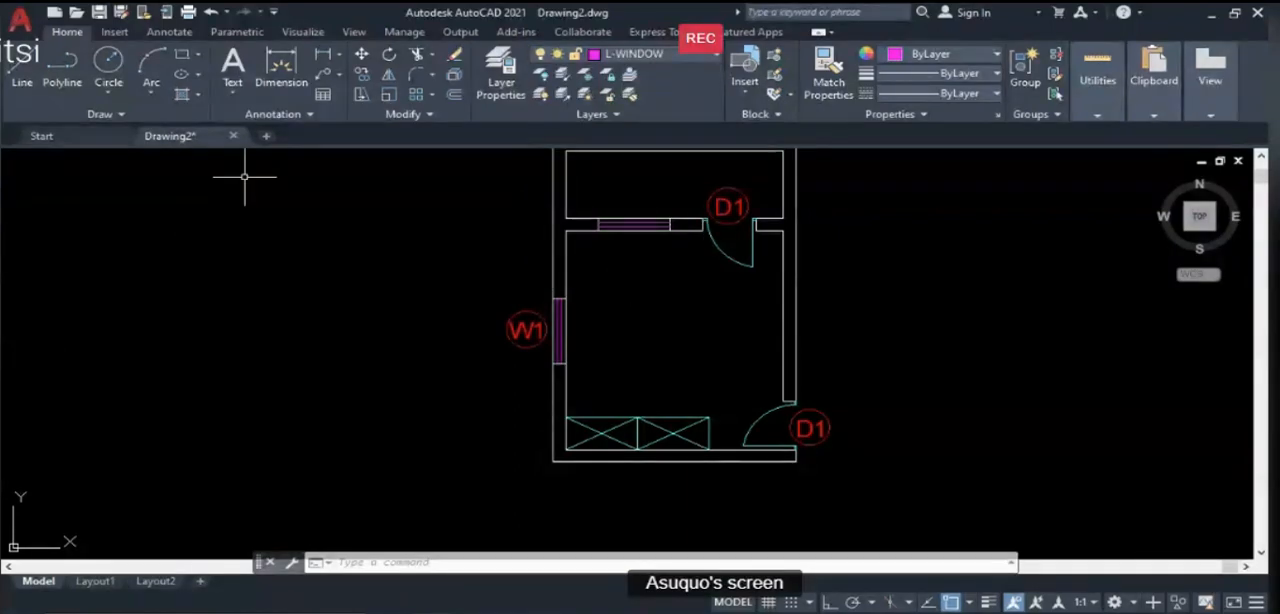
text(l)
key(Return)
click(393, 270)
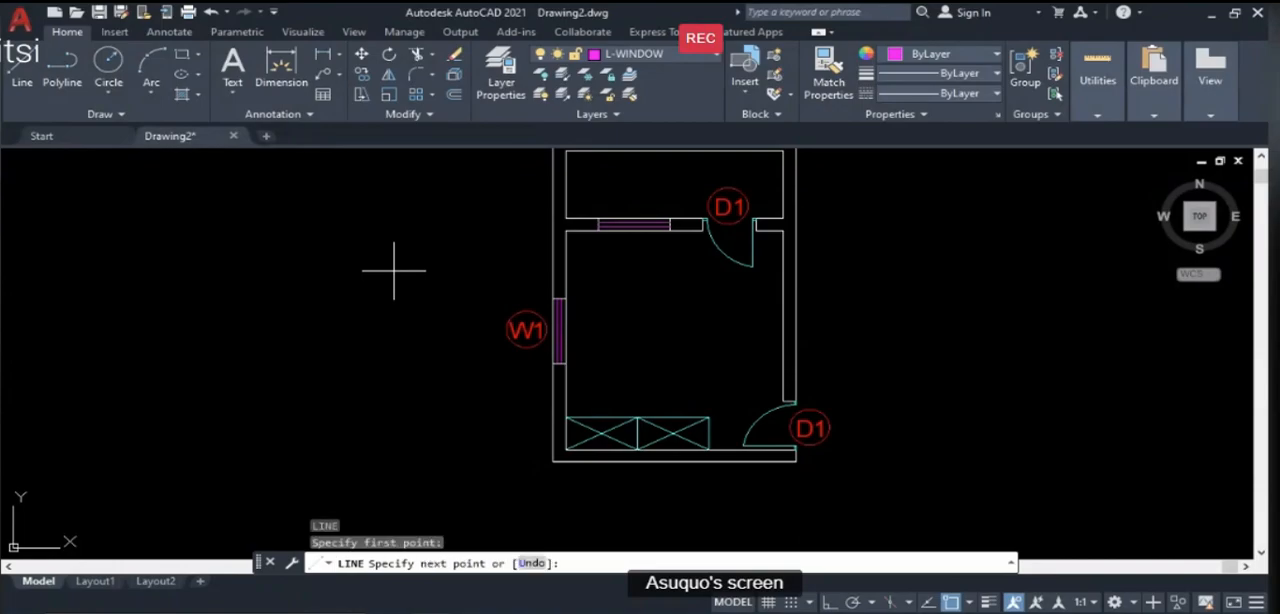
click(400, 400)
key(Return)
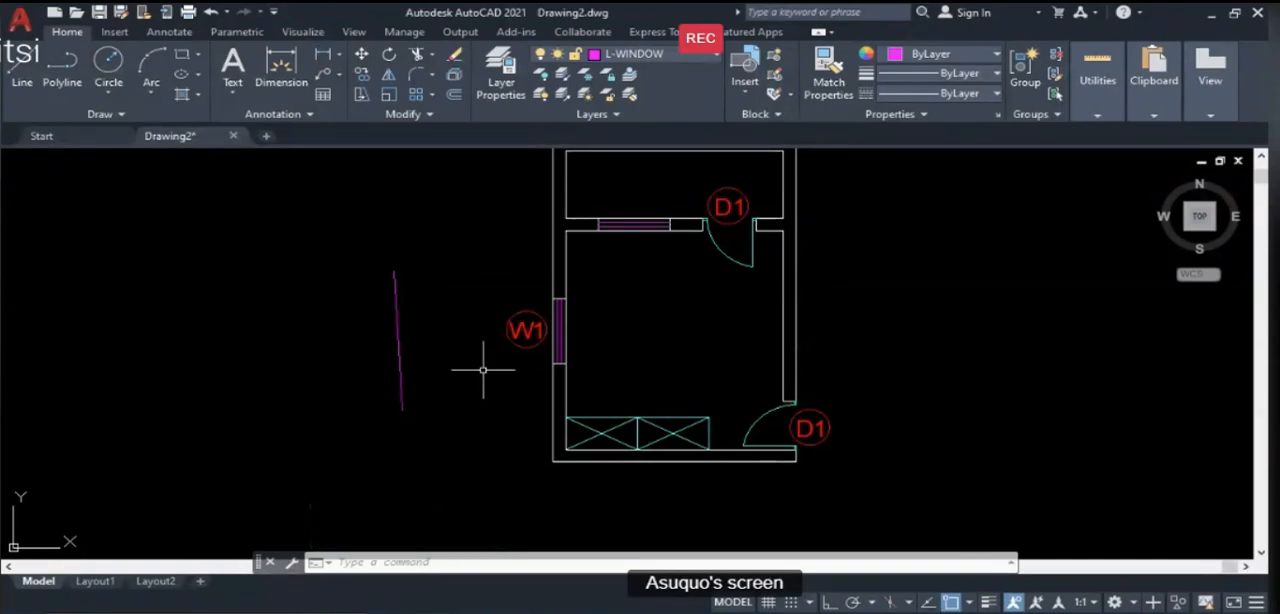
- Make L-WIN-LABEL the current layer and draw a second nearly vertical line between the magenta line and the W1 label
click(709, 58)
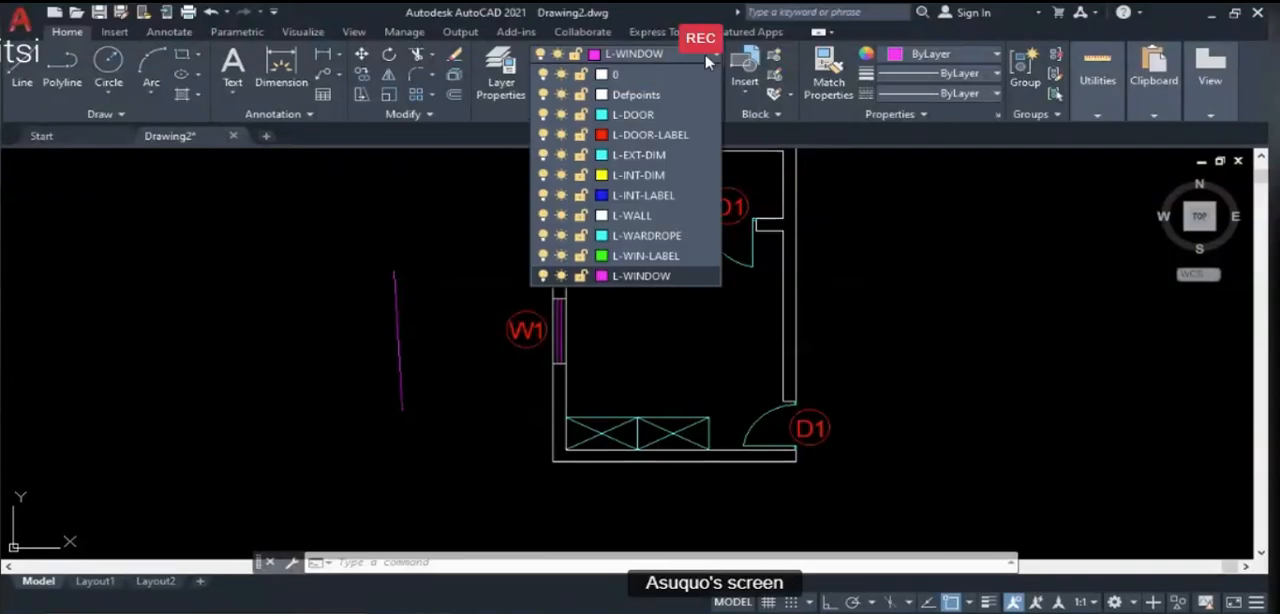
click(641, 256)
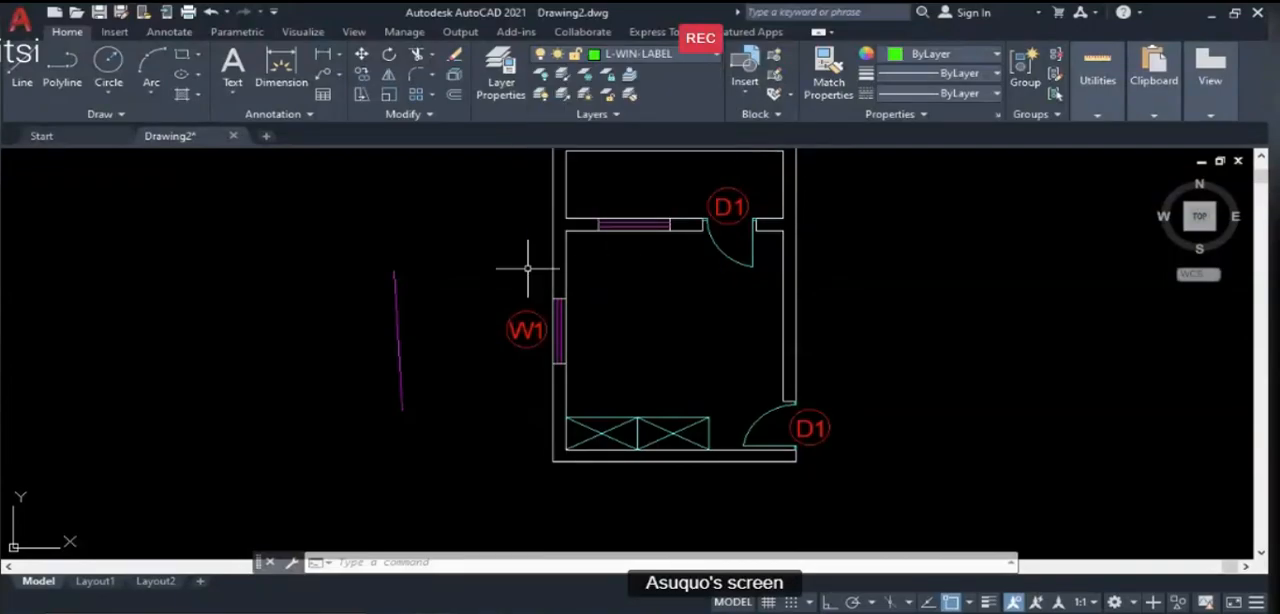
text(l)
key(Return)
click(447, 273)
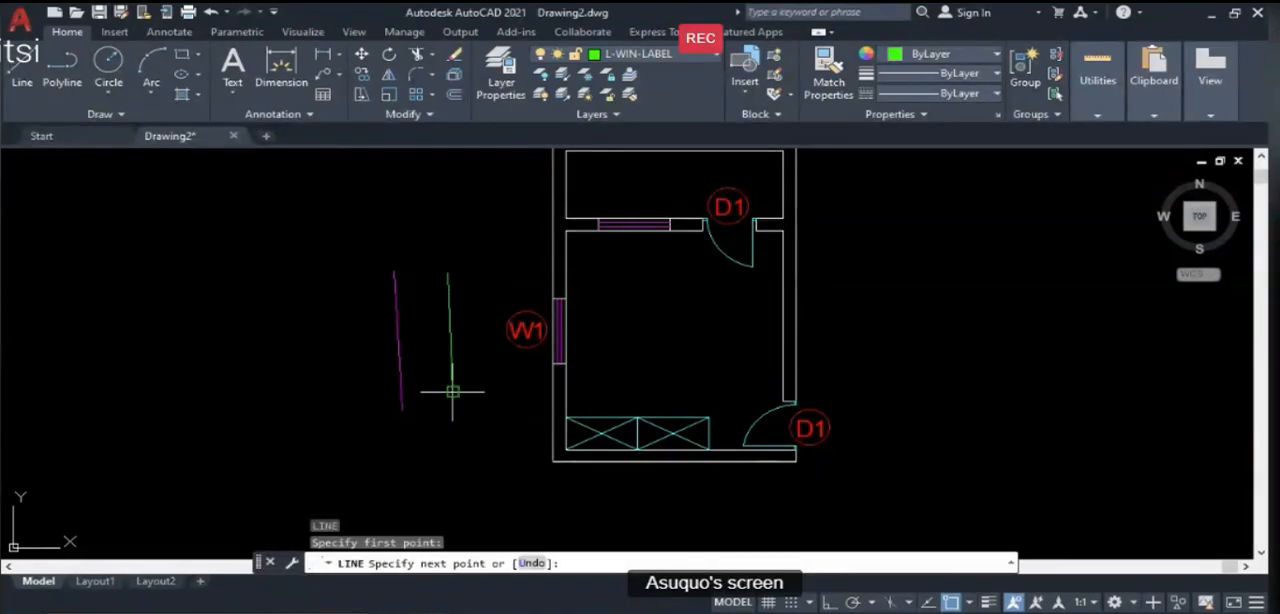
click(454, 392)
key(Return)
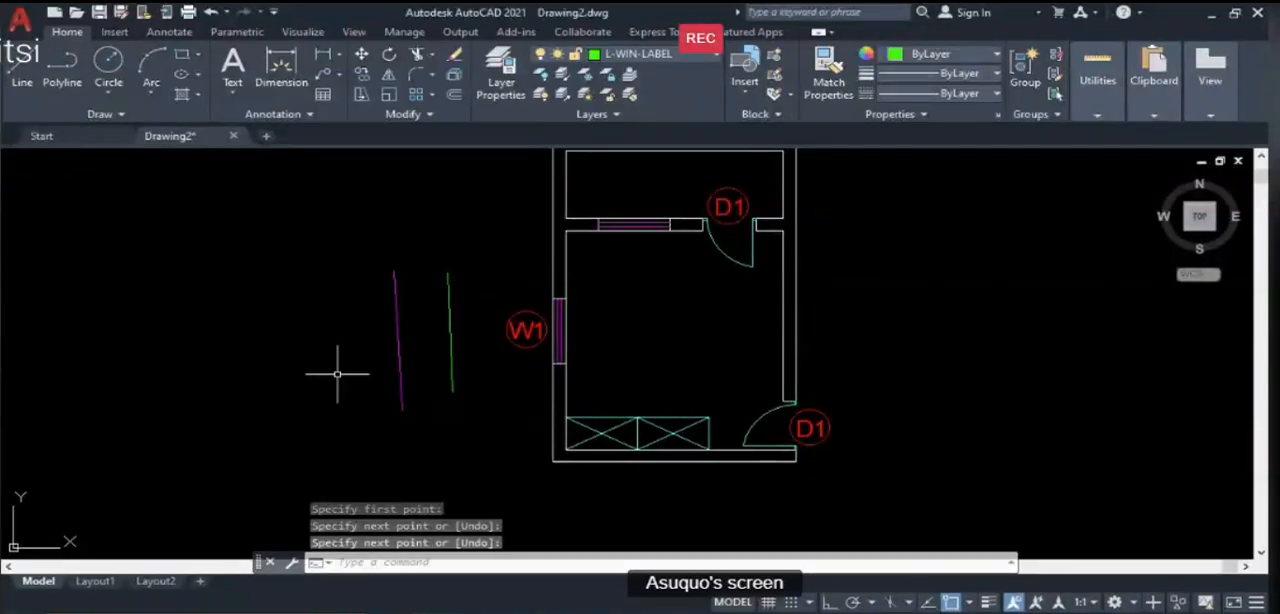
text(LAY)
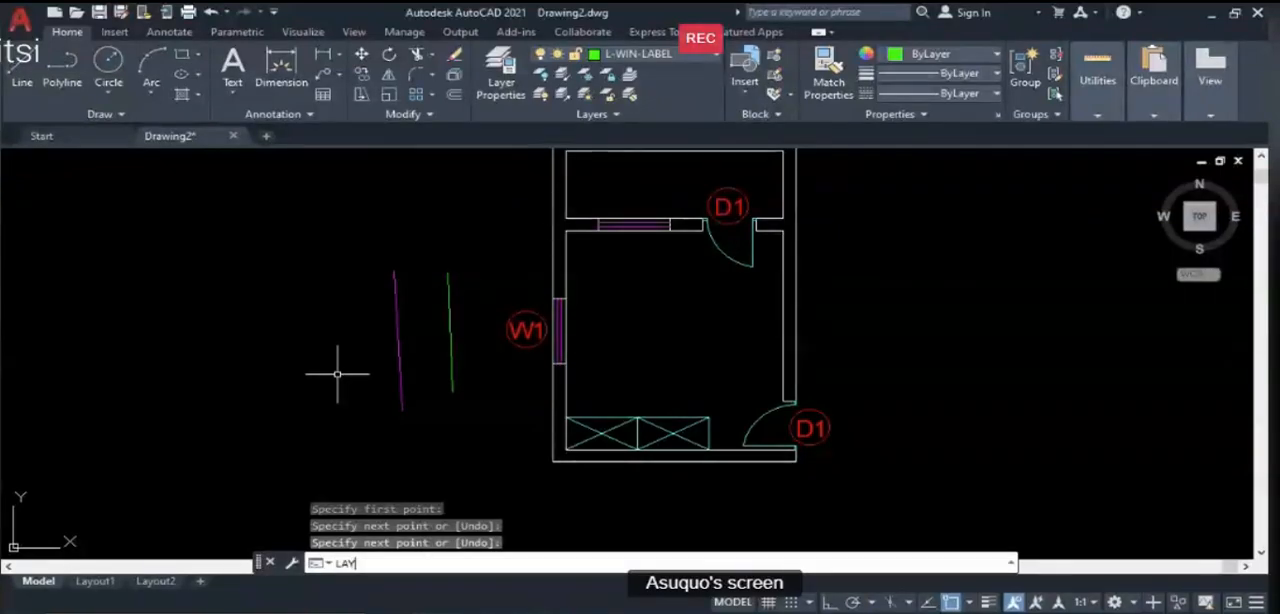
text(MCH)
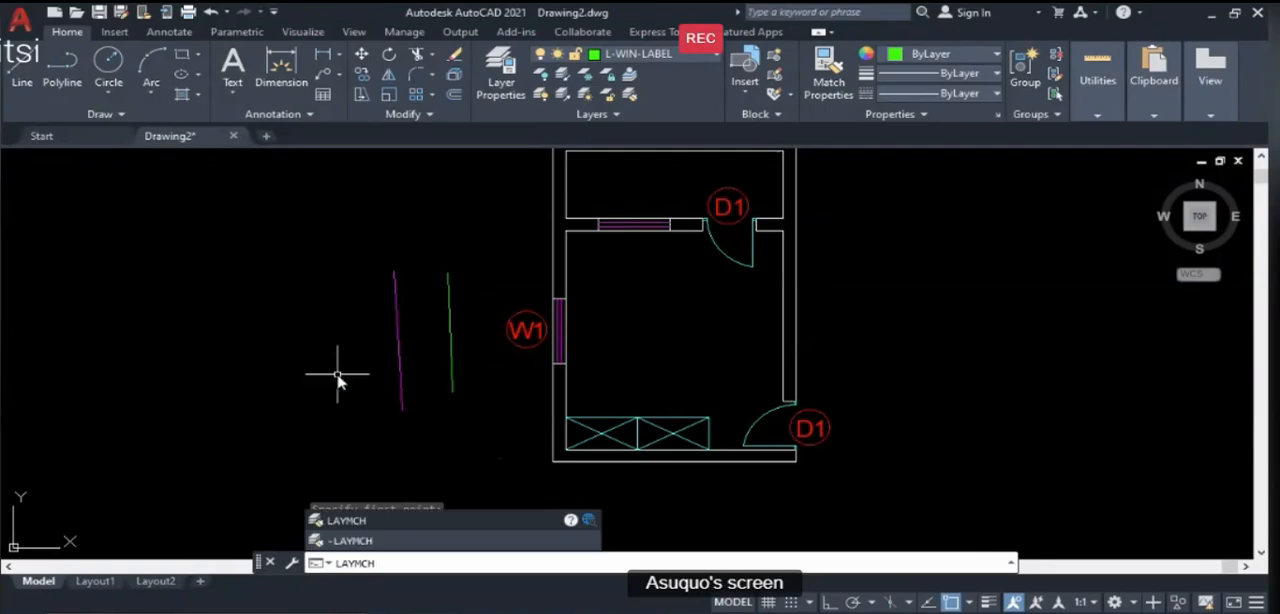
key(Return)
mouse_move(473, 360)
mouse_down()
mouse_move(523, 337)
mouse_move(491, 277)
mouse_up()
click(459, 298)
click(459, 299)
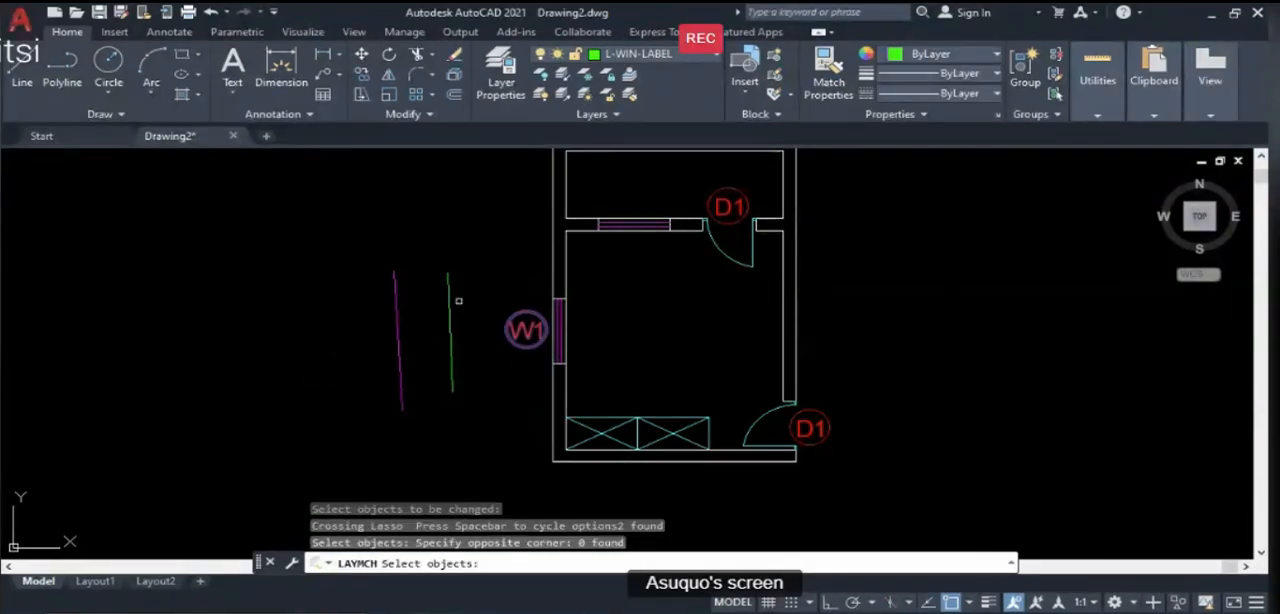
key(Return)
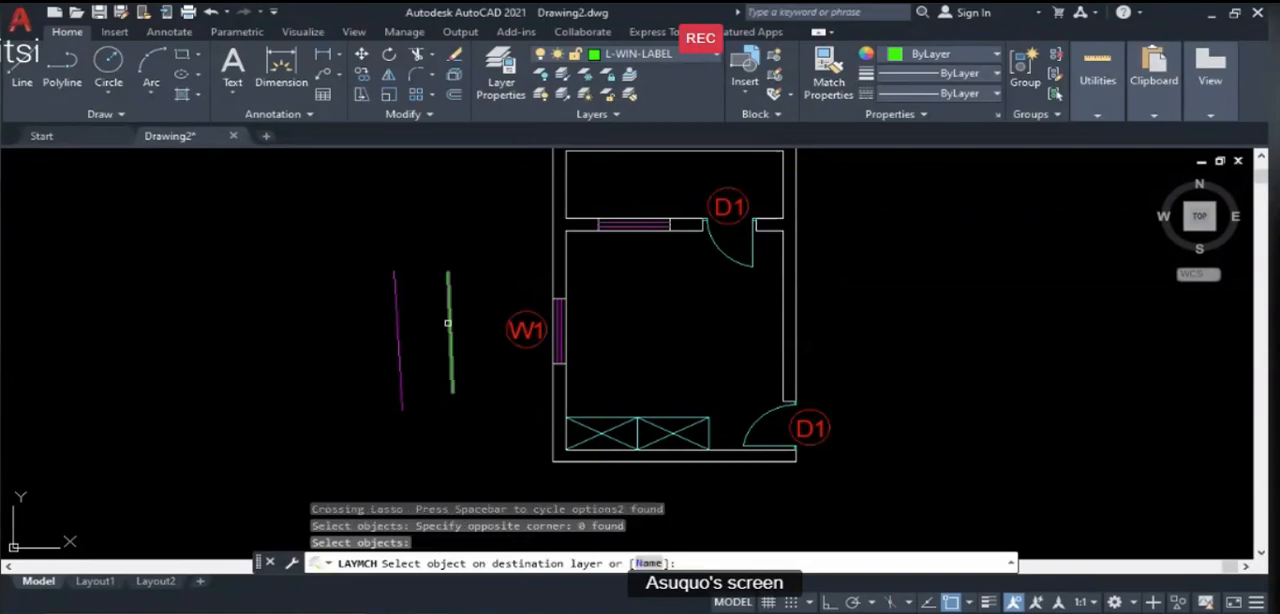
key(Return)
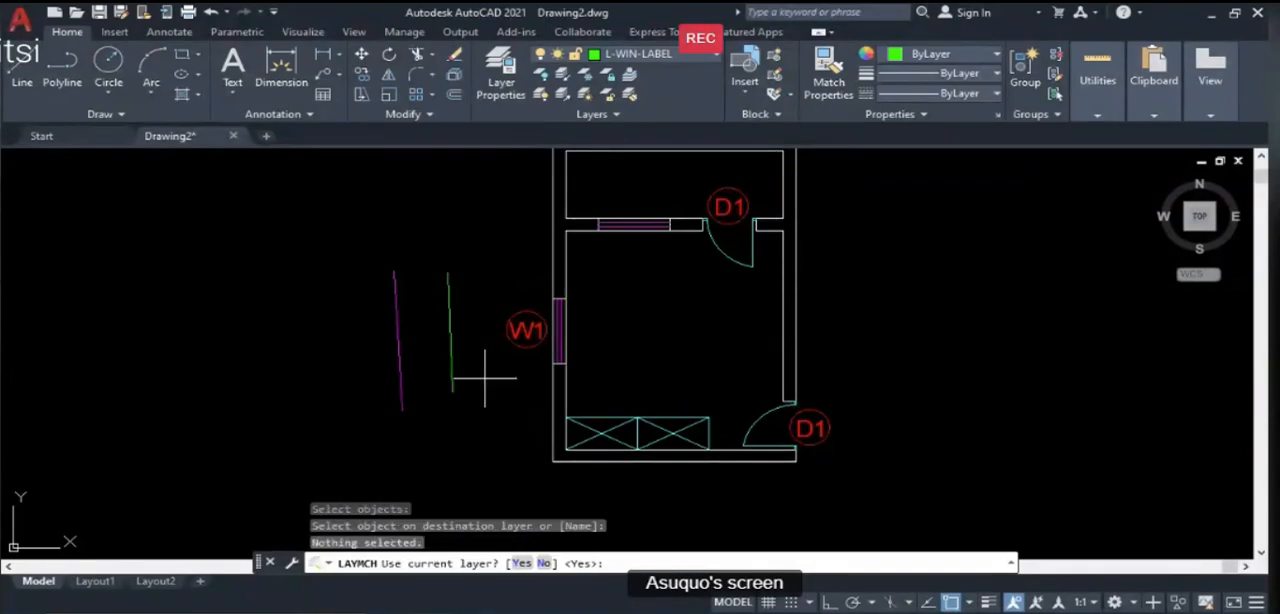
text(LAYMC)
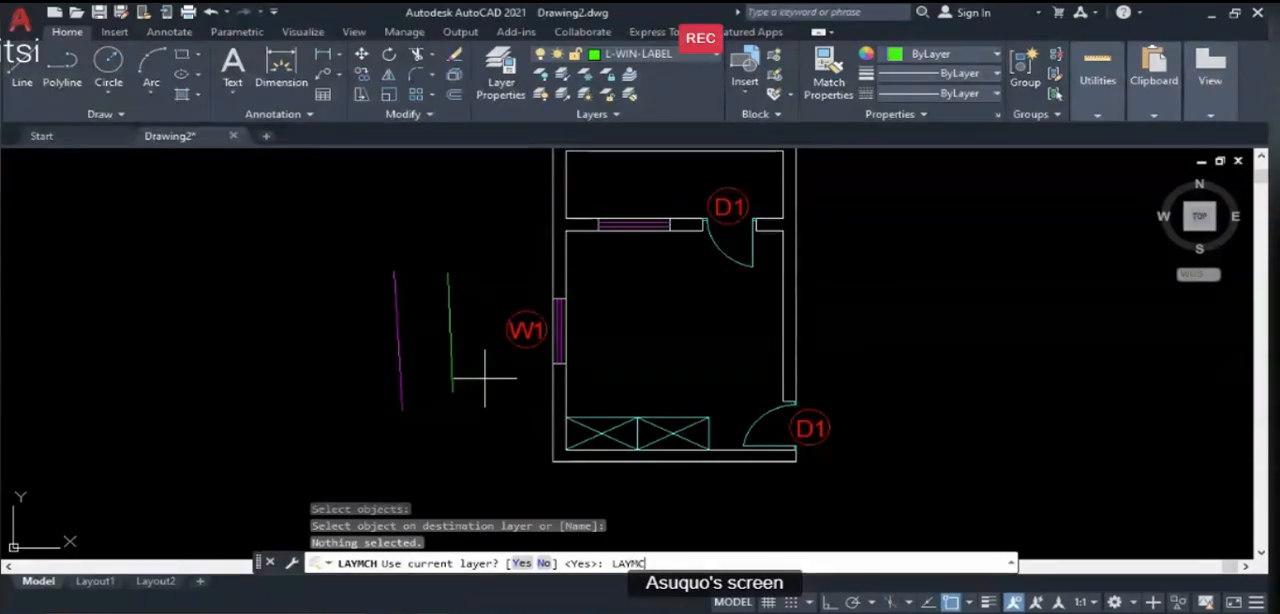
text(H)
key(Return)
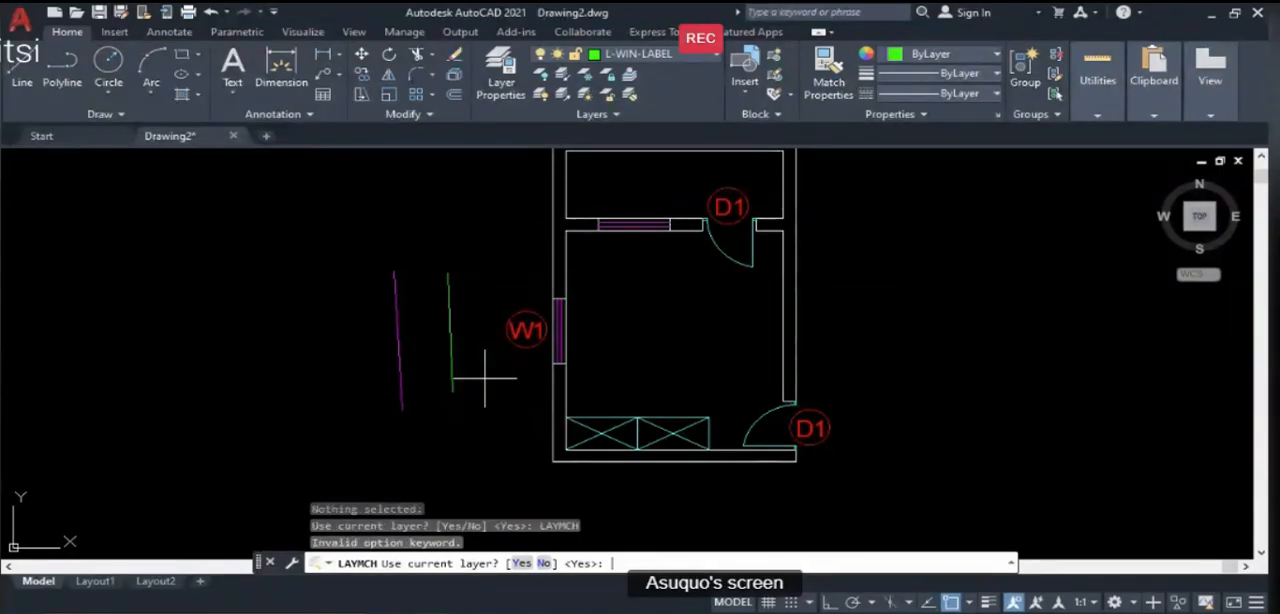
key(Escape)
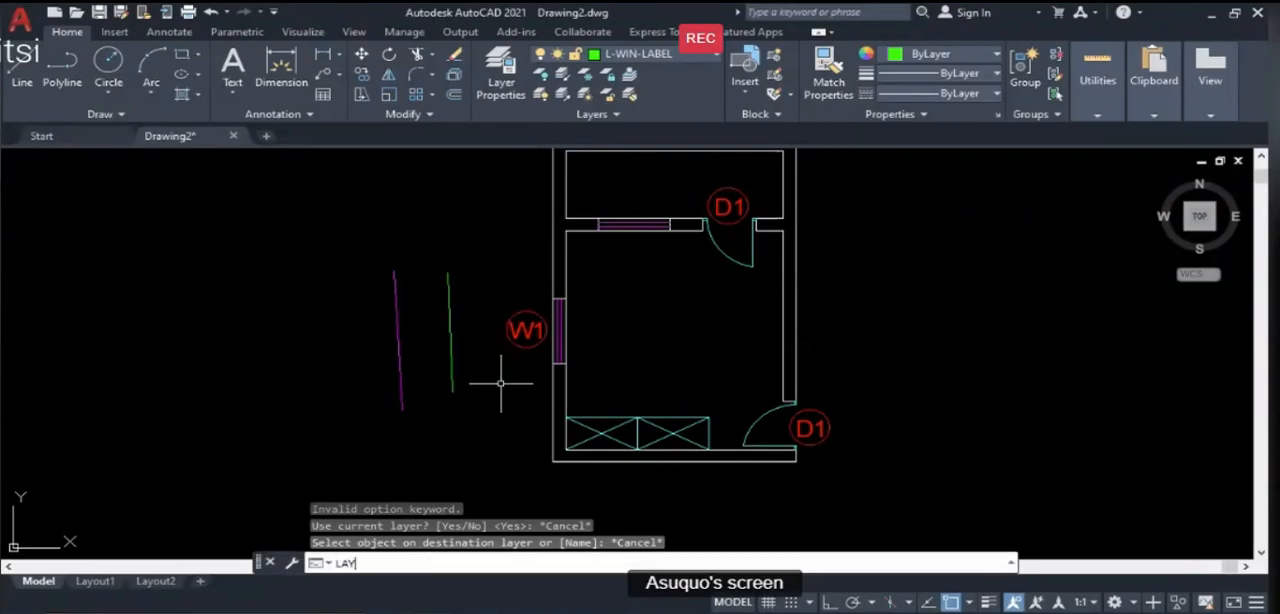
text(MCH)
key(Return)
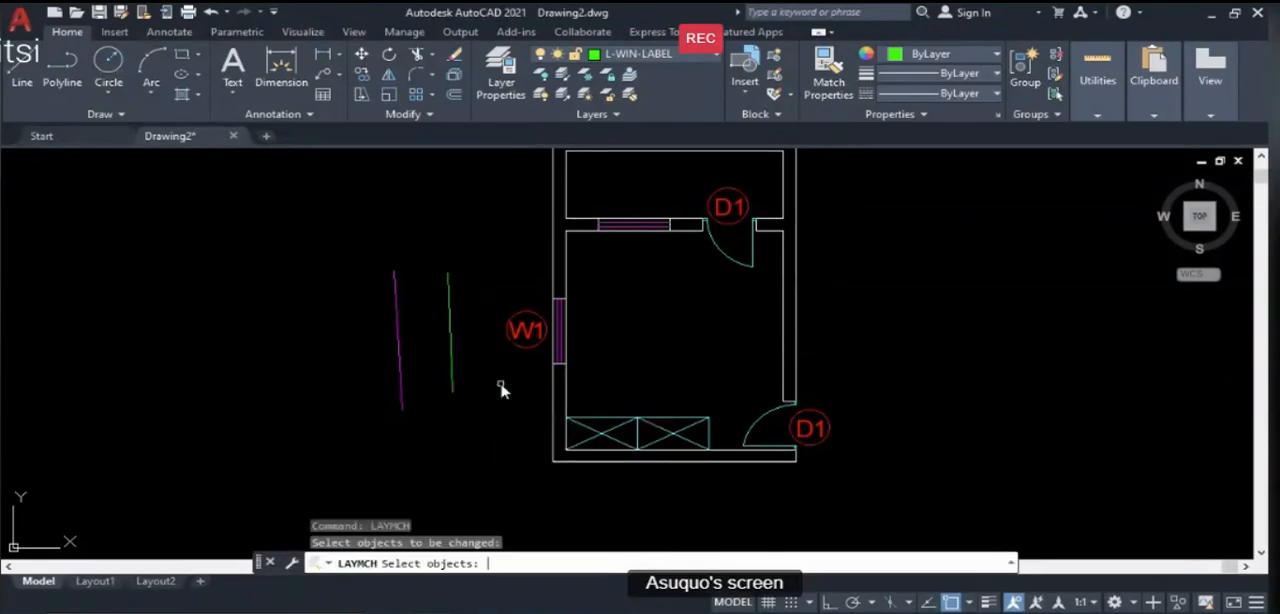
click(536, 364)
click(455, 279)
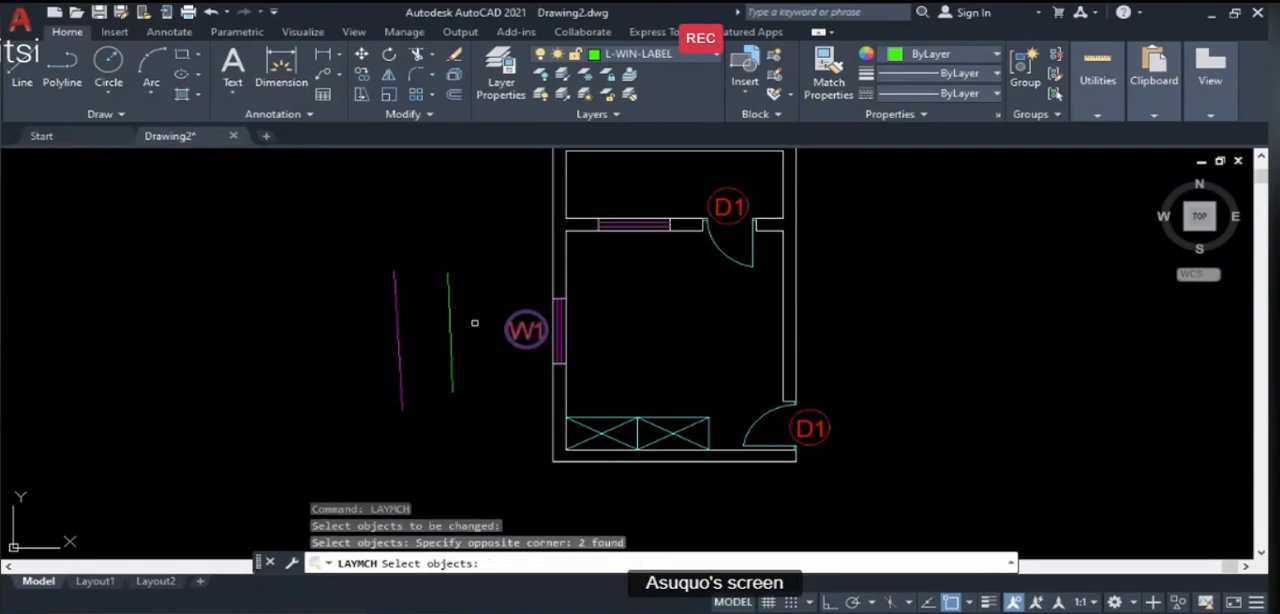
click(448, 340)
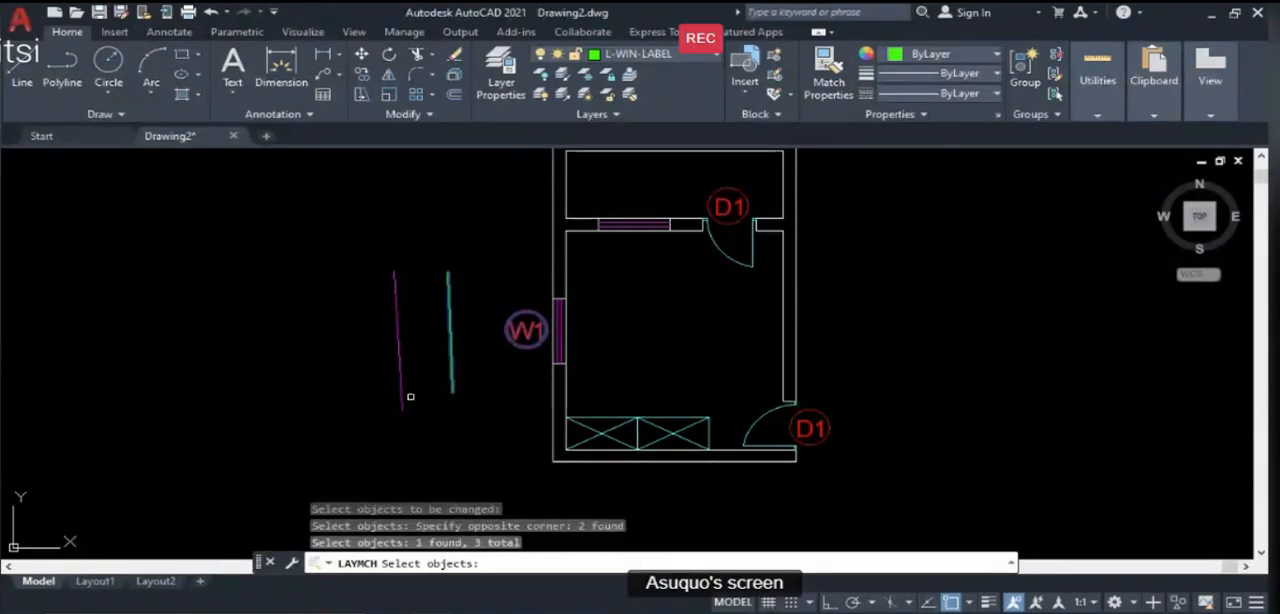
key(Escape)
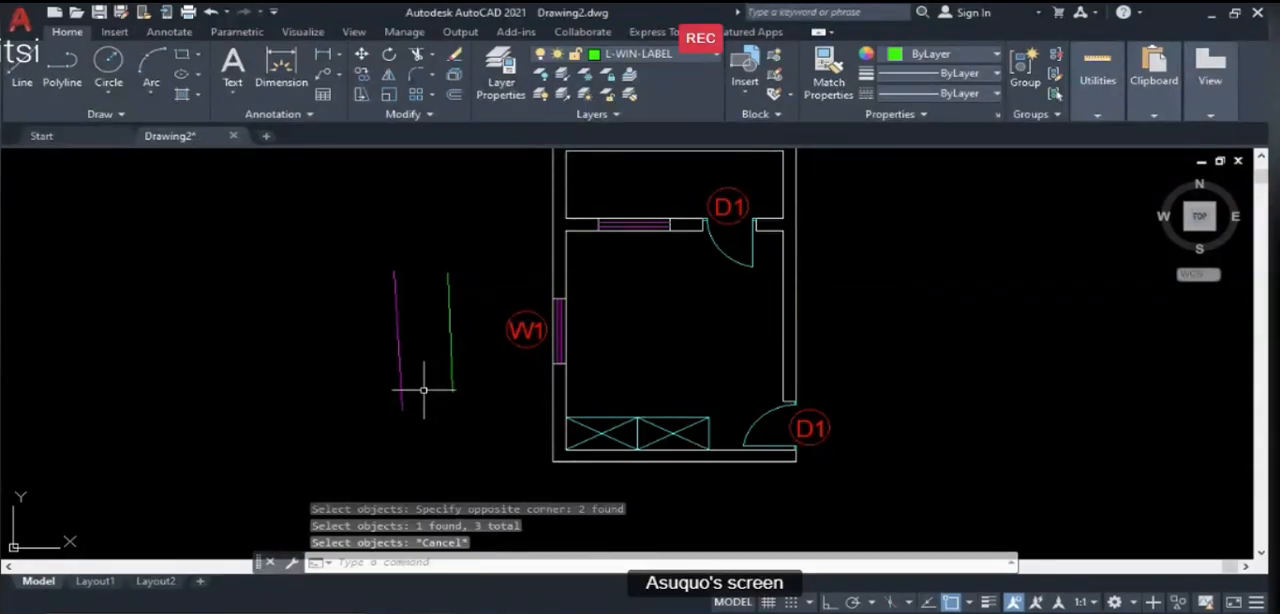
- Use LAYMCH to match the W1 text and its circle to the green line's L-WIN-LABEL layer
text(laymch)
key(Return)
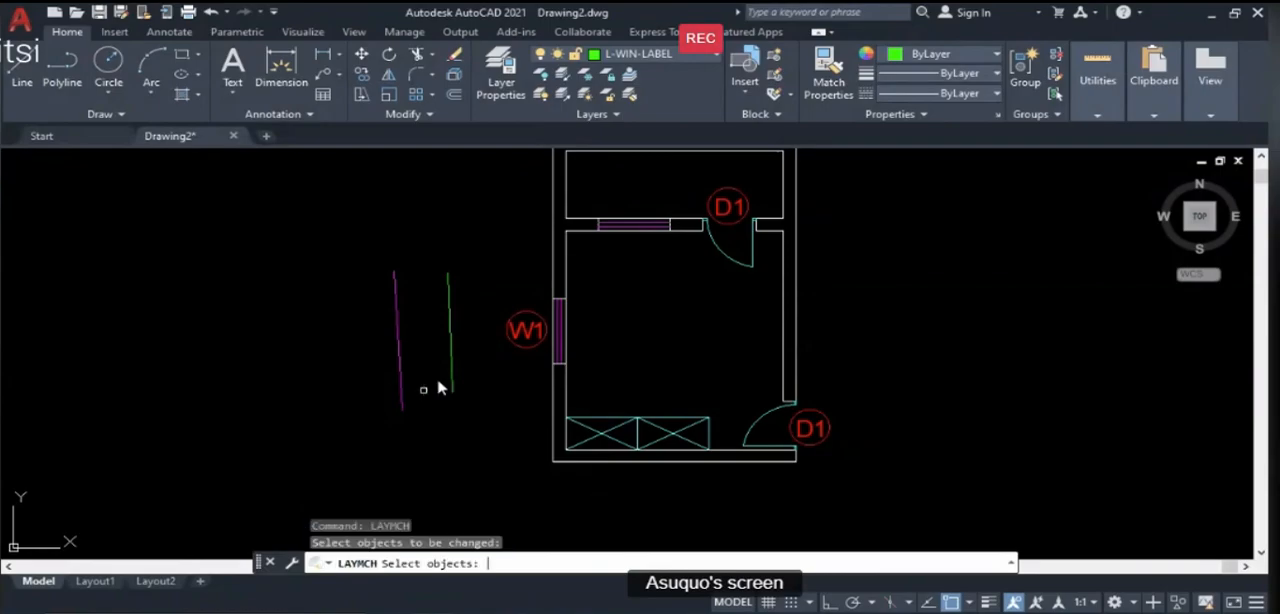
click(512, 336)
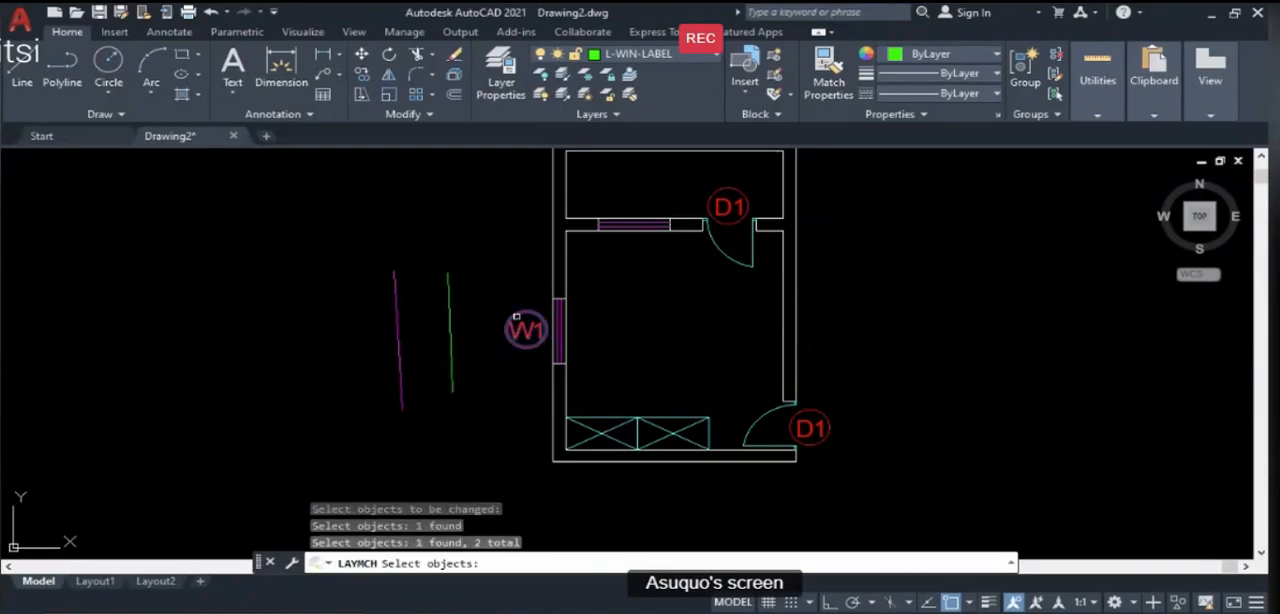
click(398, 330)
key(Return)
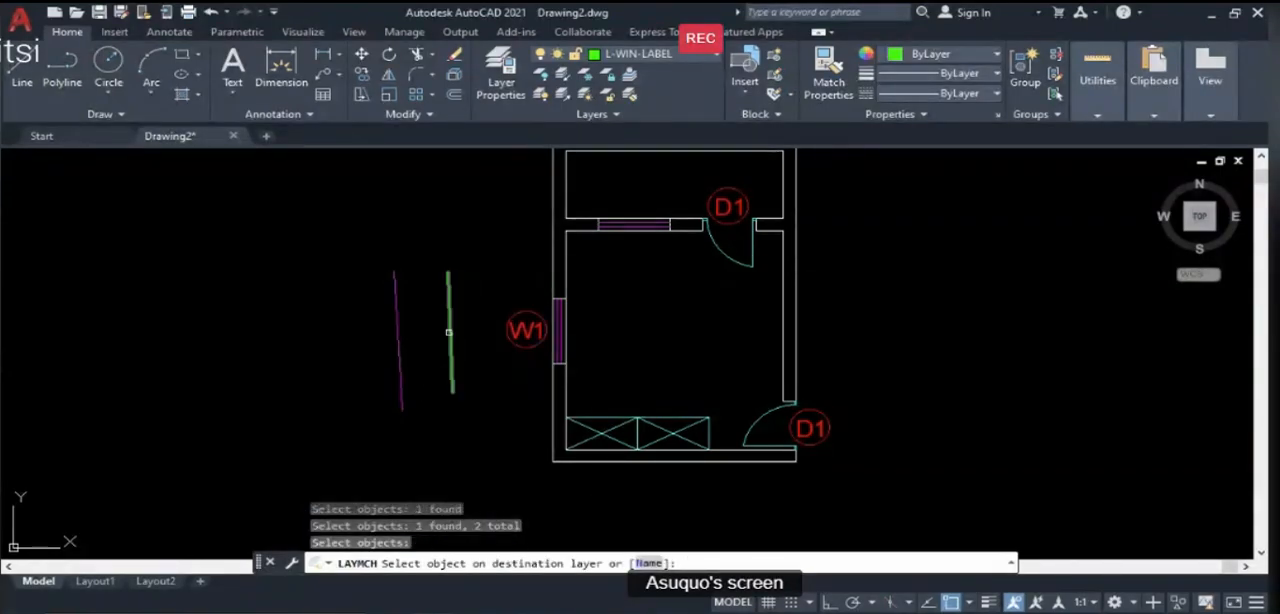
click(449, 331)
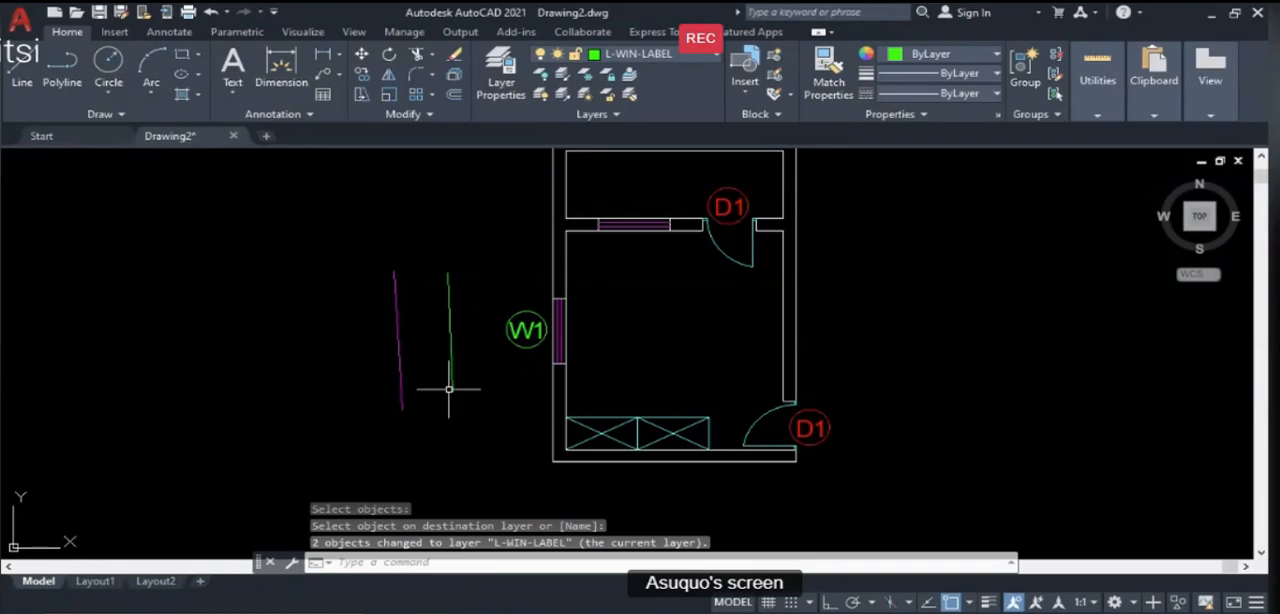
key(Escape)
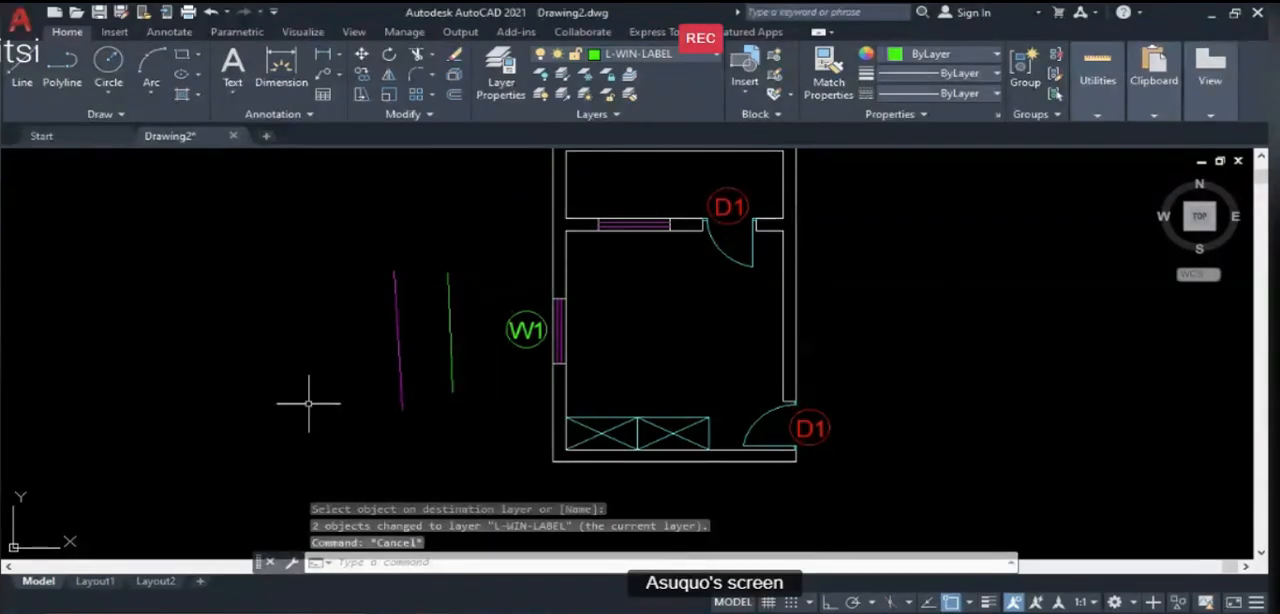
- Copy the circled W1 label from its centre to just above the window in the wall between room and veranda
text(CO)
key(Return)
click(557, 396)
click(440, 266)
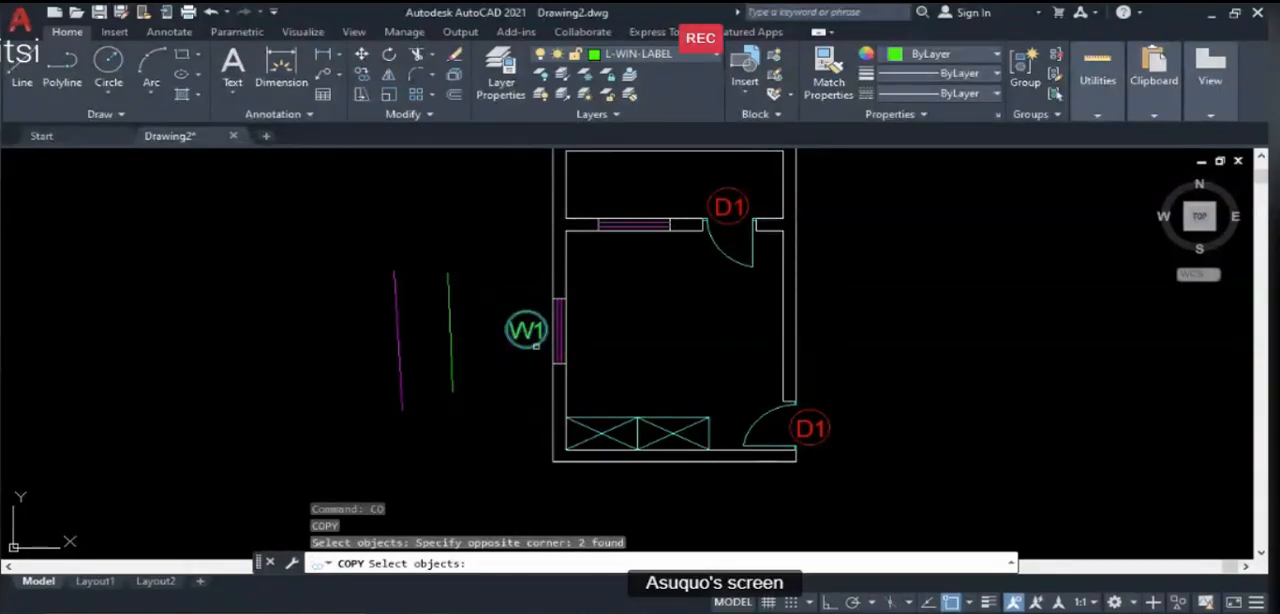
key(Return)
click(526, 329)
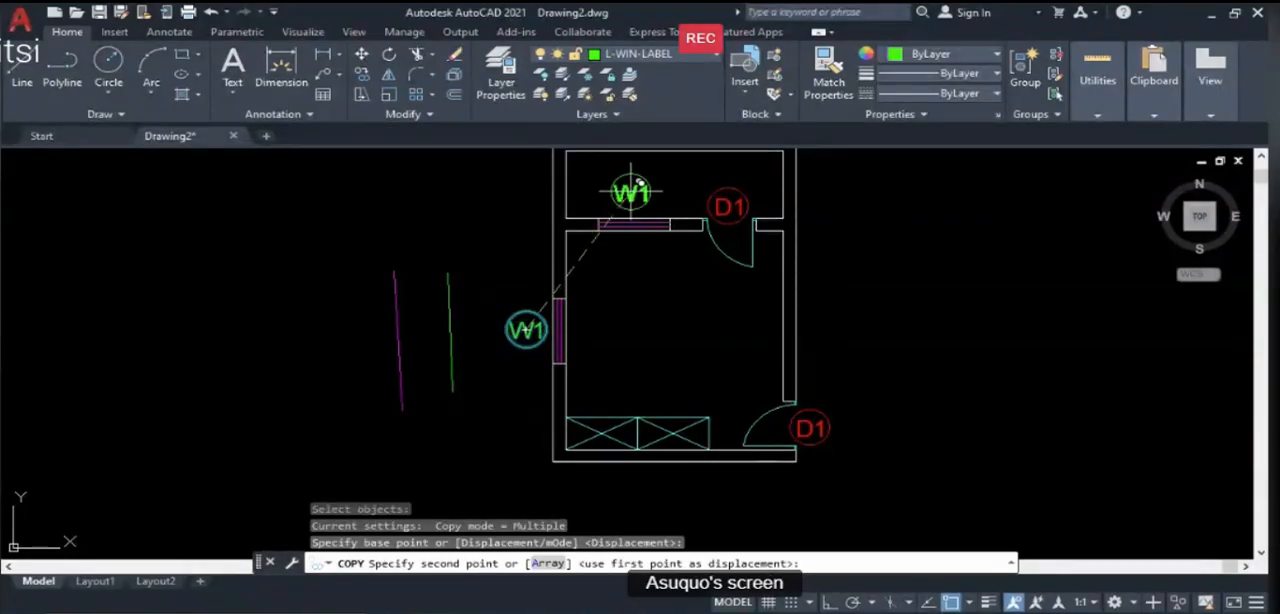
click(632, 197)
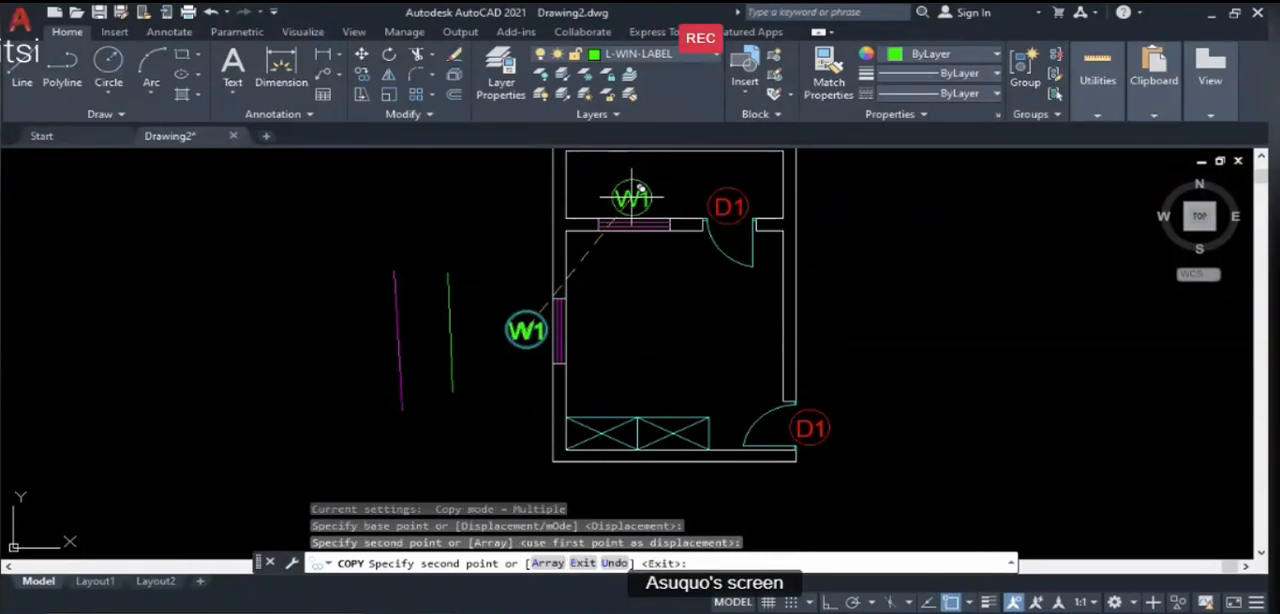
key(Return)
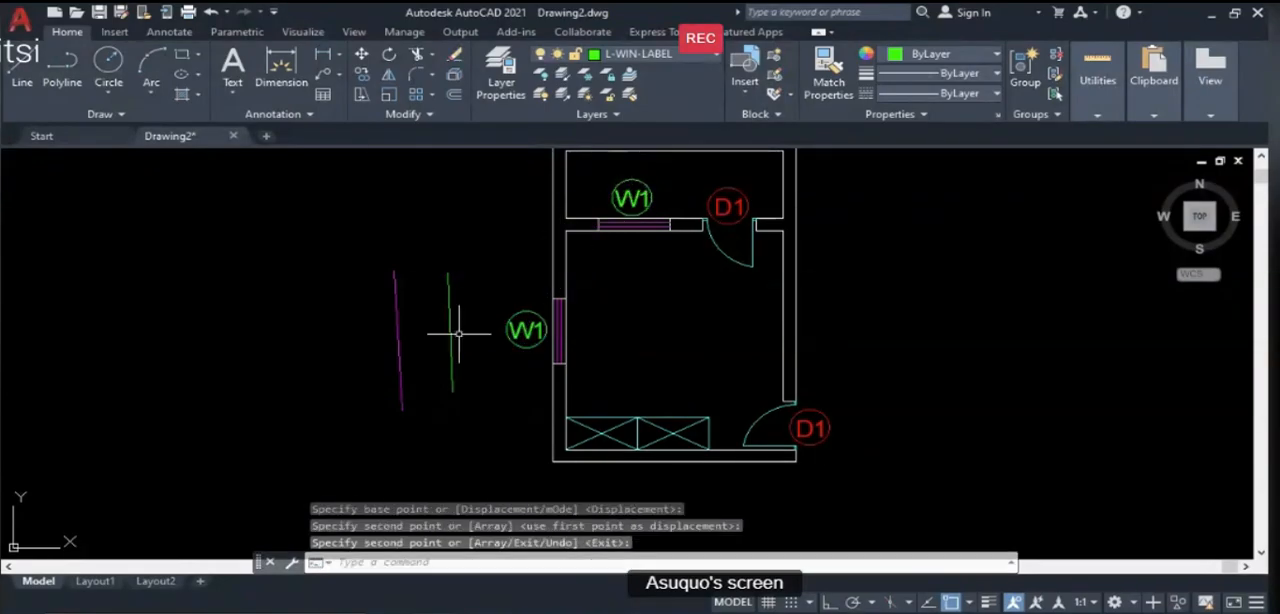
- Erase the magenta and green sample lines west of the plan
text(e)
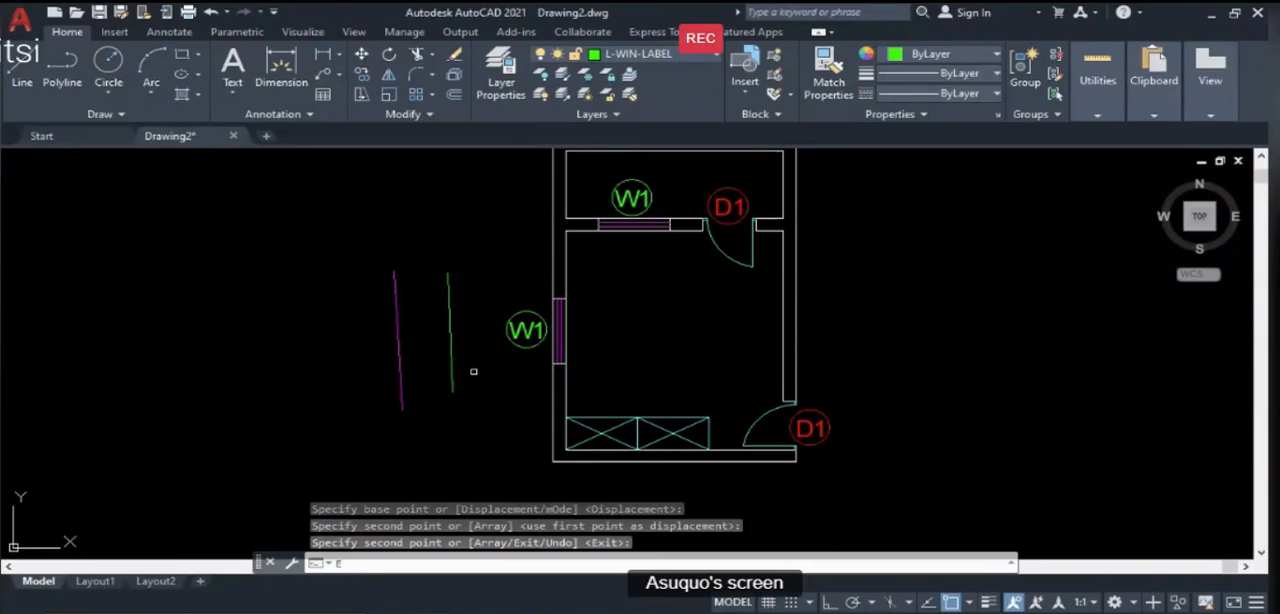
key(Return)
click(475, 432)
click(313, 331)
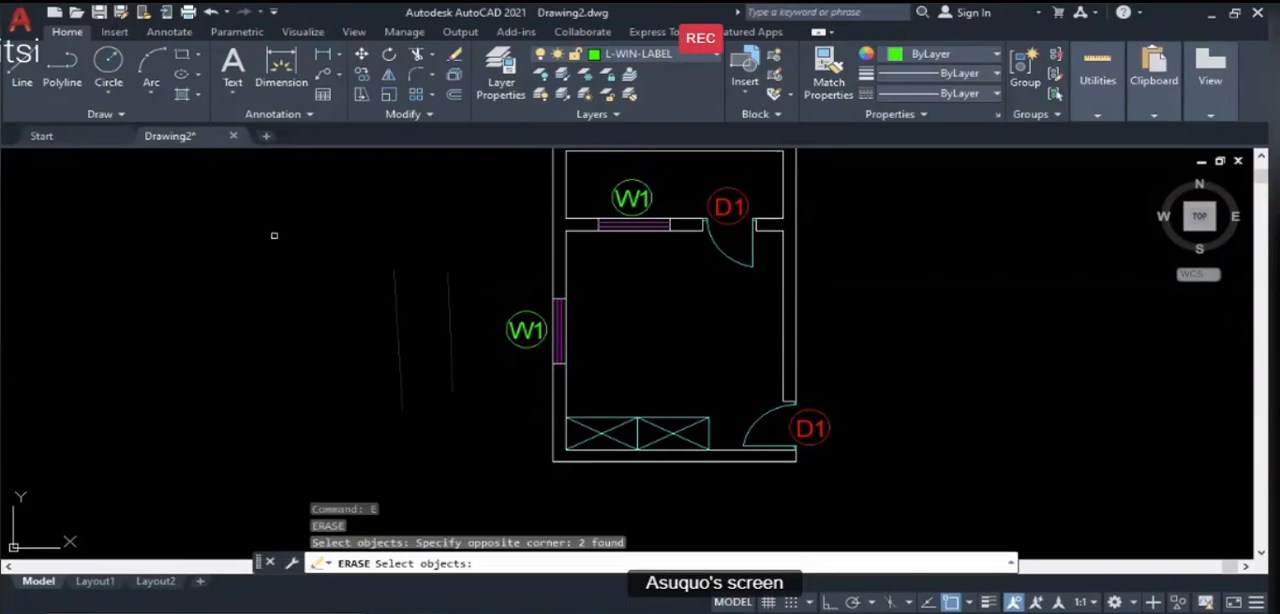
key(Return)
- Make L-EXT-DIM the current layer and add a linear dimension of the plan's overall outer width just above the north wall
scroll(423, 363, down, 2)
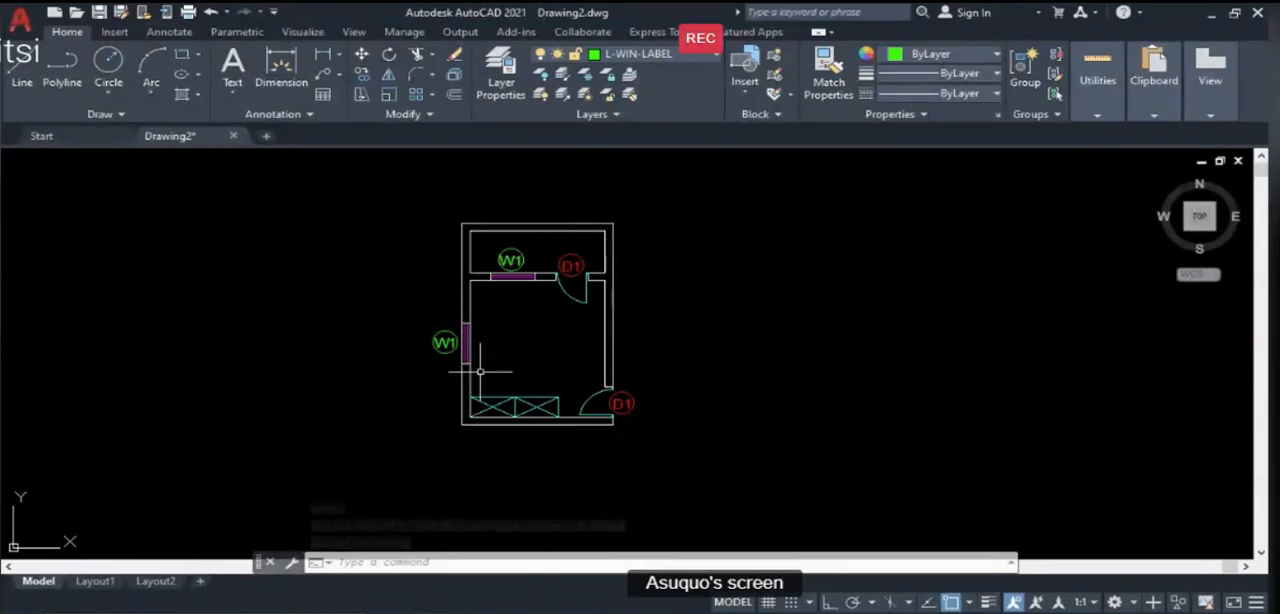
click(690, 54)
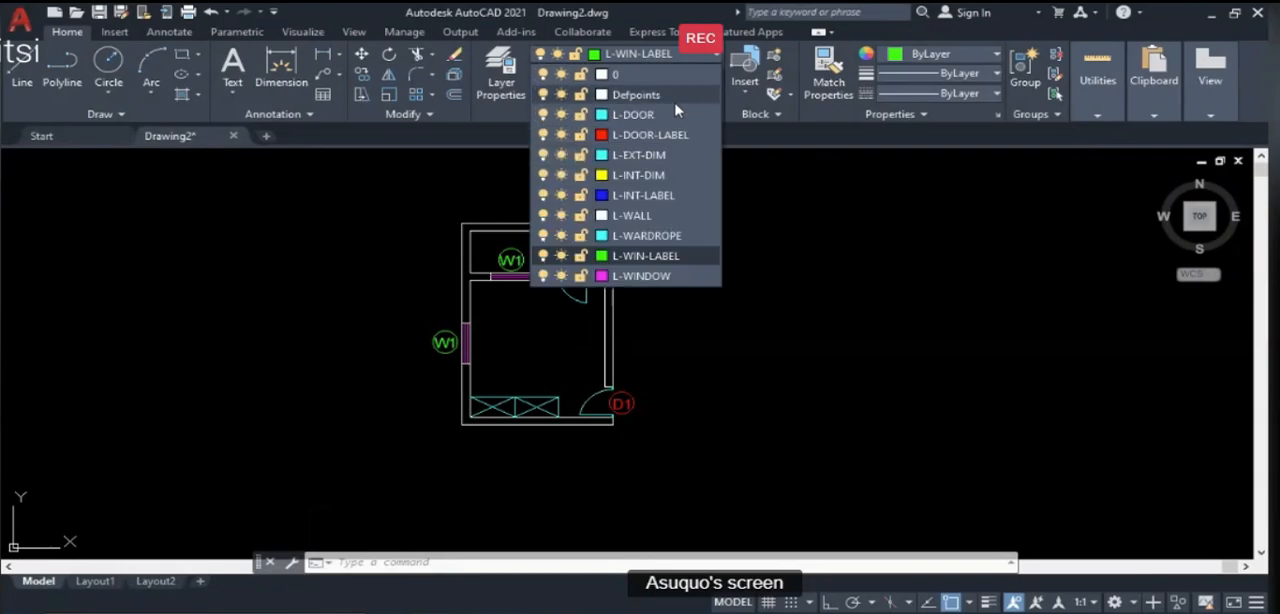
click(640, 156)
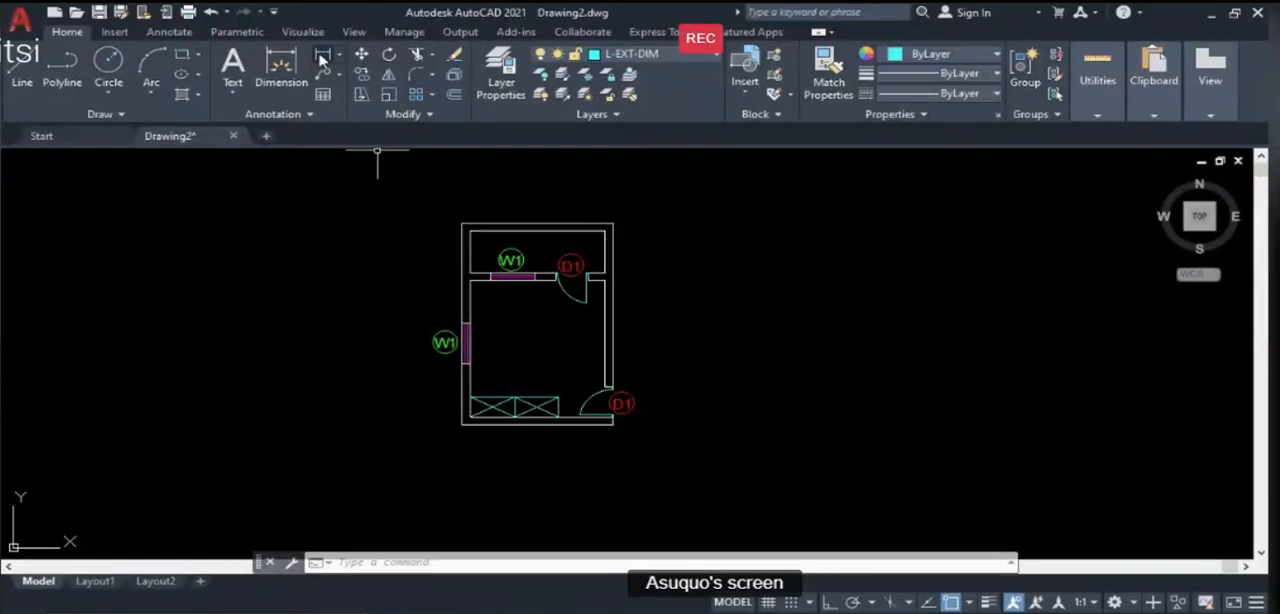
click(462, 224)
click(612, 224)
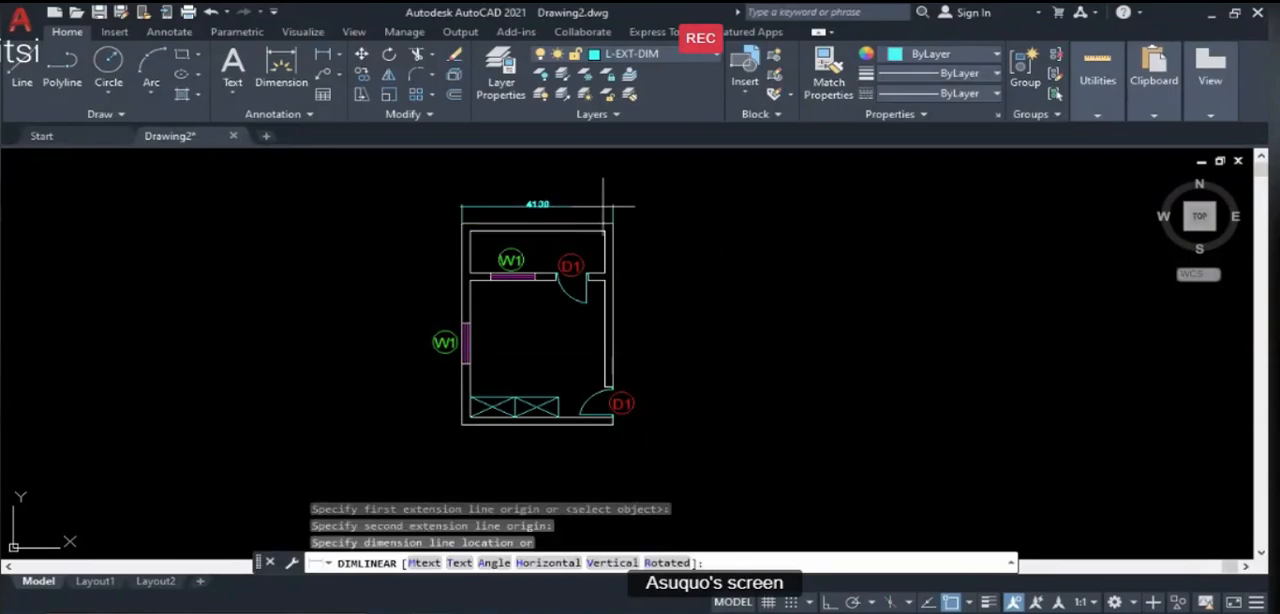
click(604, 210)
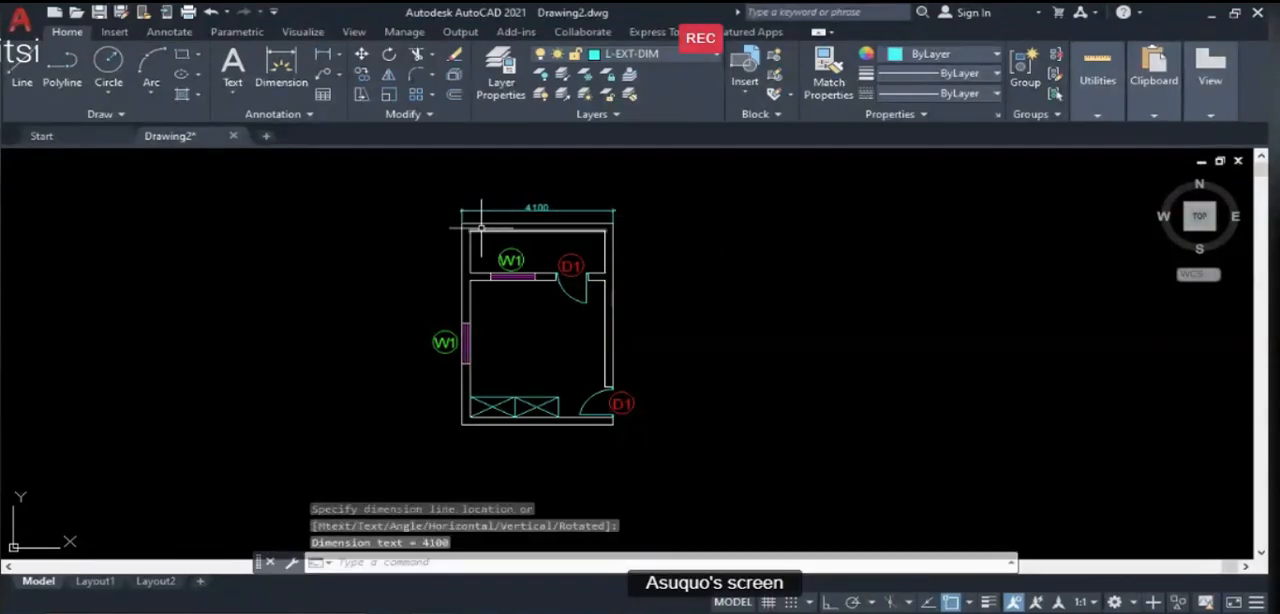
- Add a linear dimension of the plan's overall outer length, placed west of the W1 label
key(Return)
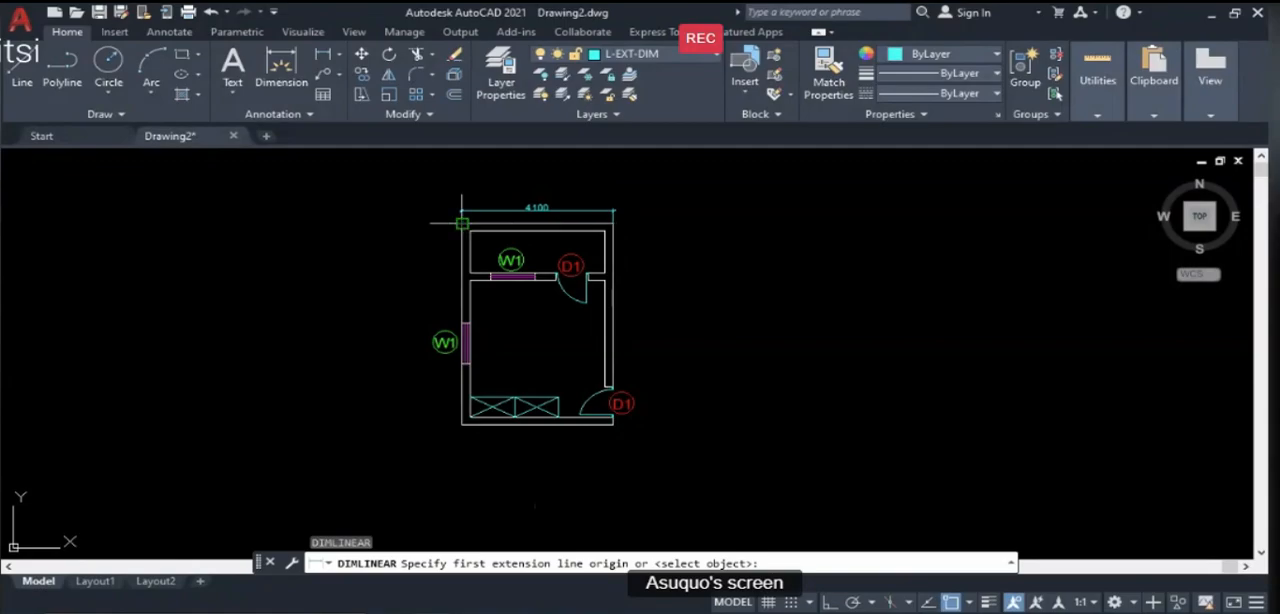
click(462, 224)
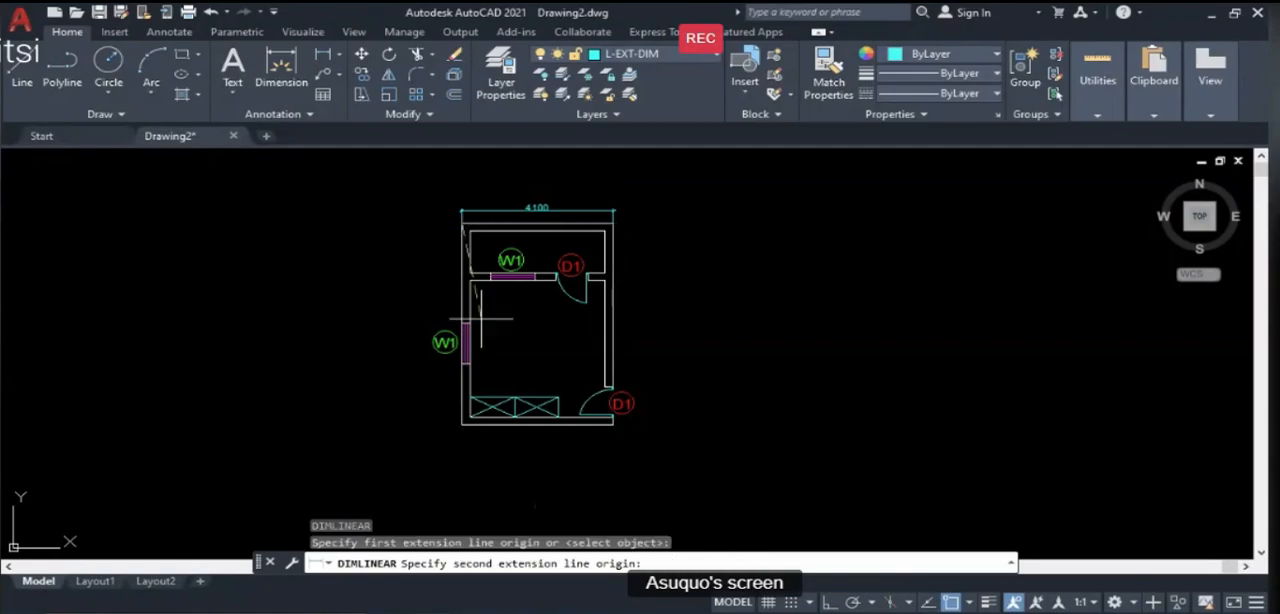
click(462, 424)
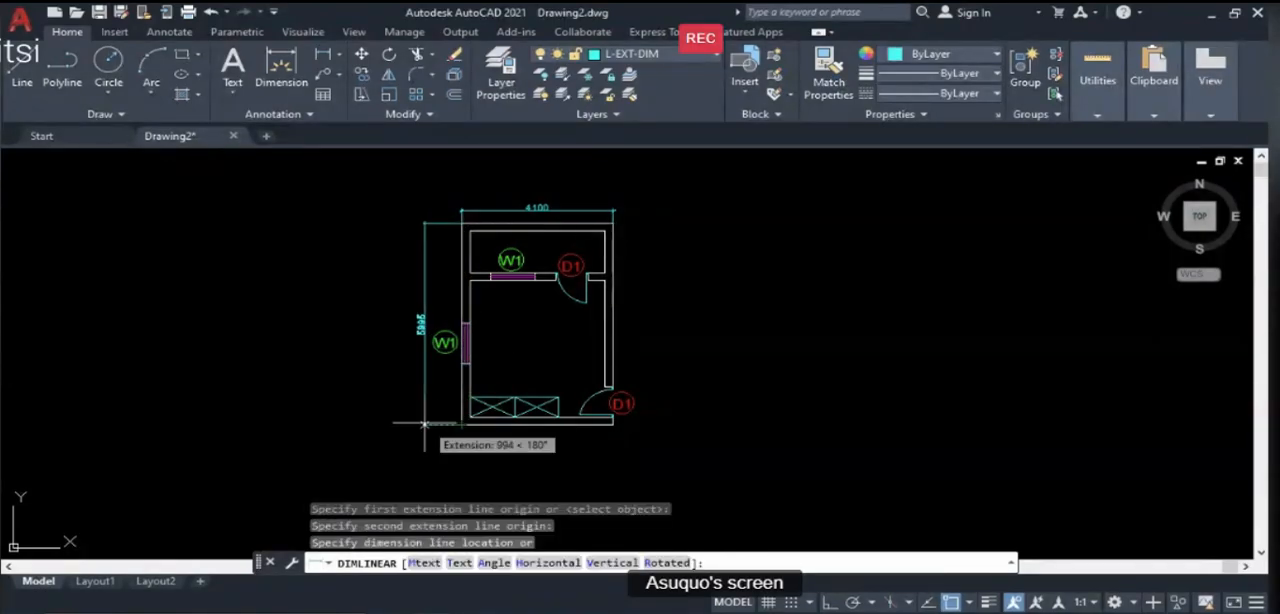
click(423, 424)
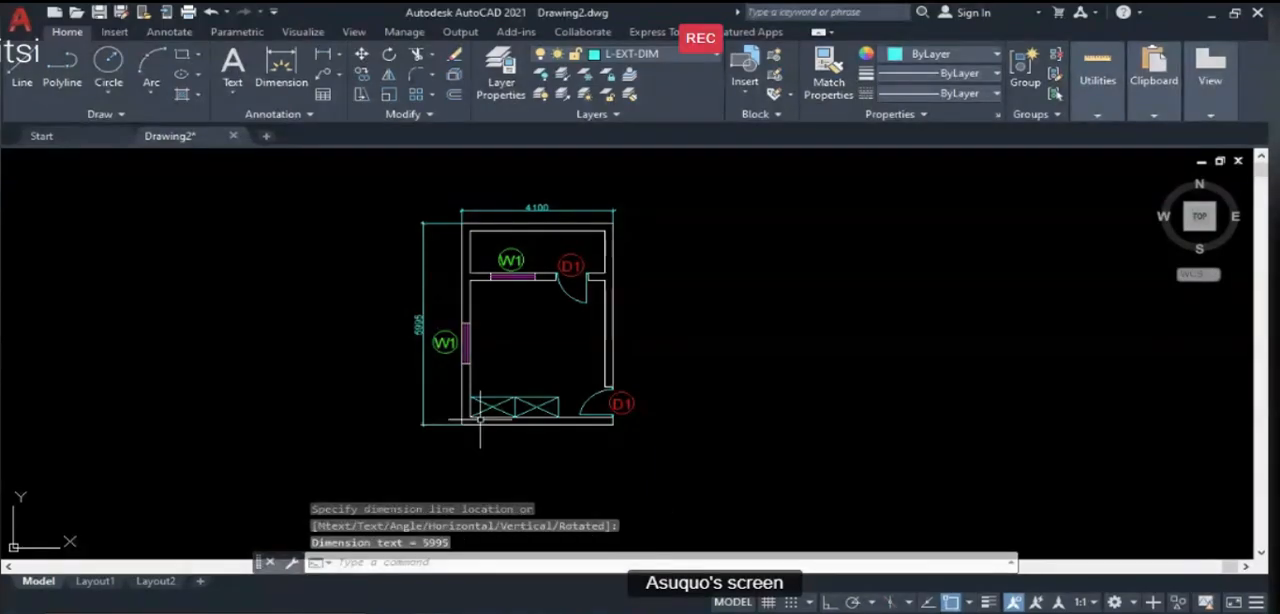
- Add a linear dimension from the plan's southwest outer corner to the west window's south edge, between the wall and the overall length dimension
scroll(451, 429, up, 2)
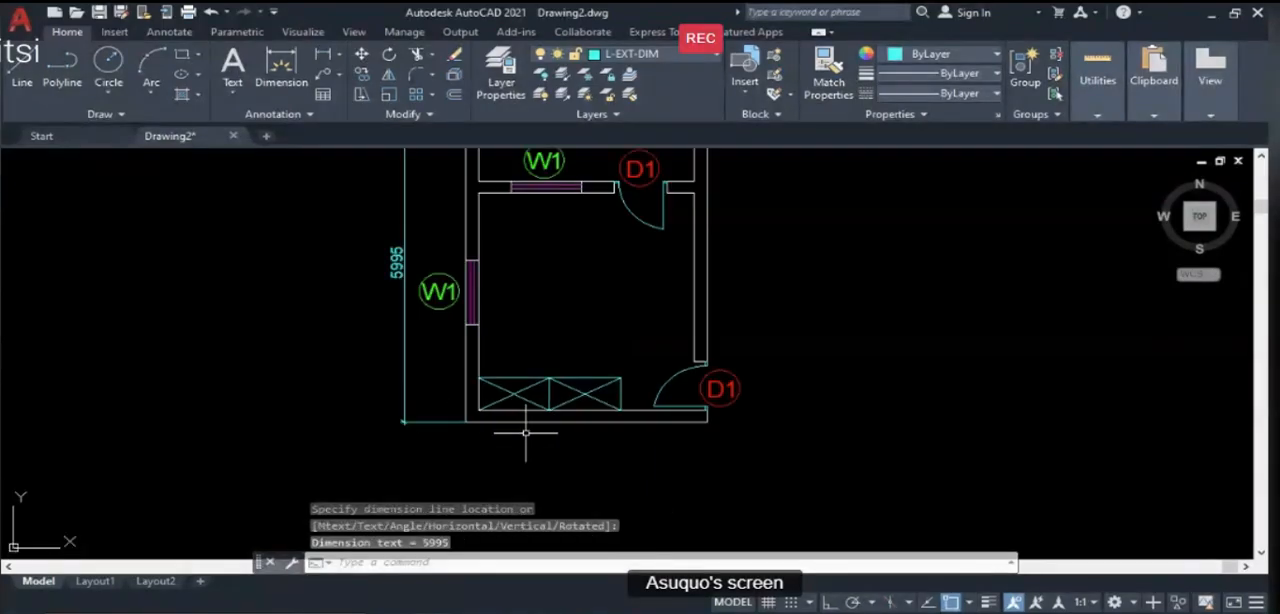
scroll(530, 432, down, 2)
key(space)
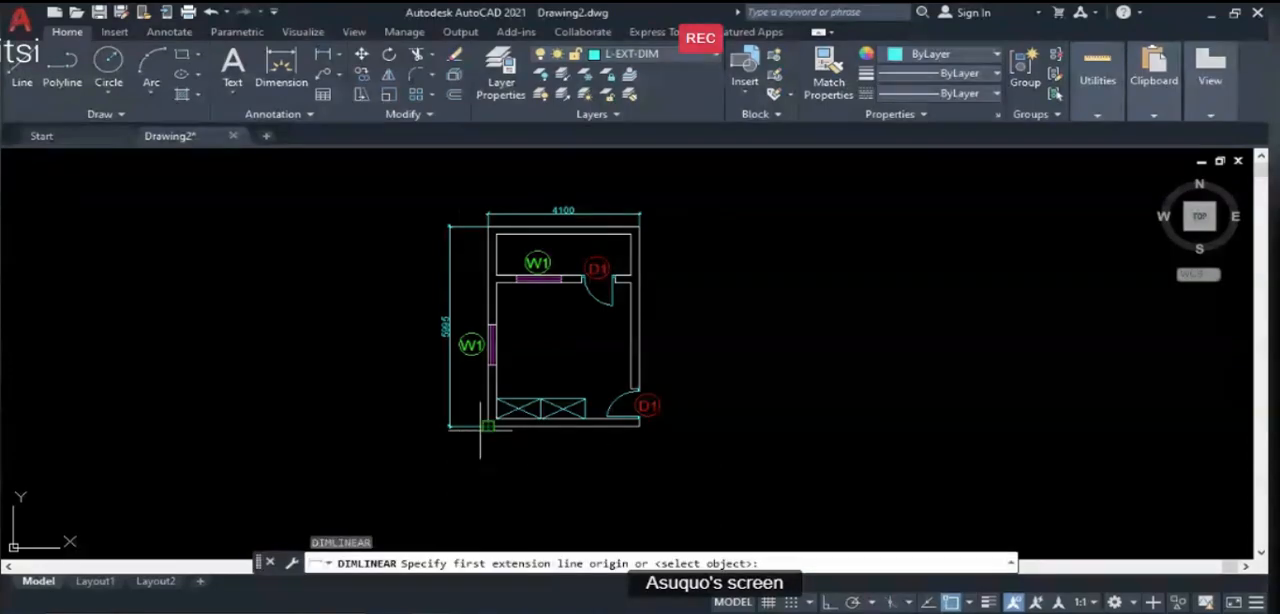
click(484, 425)
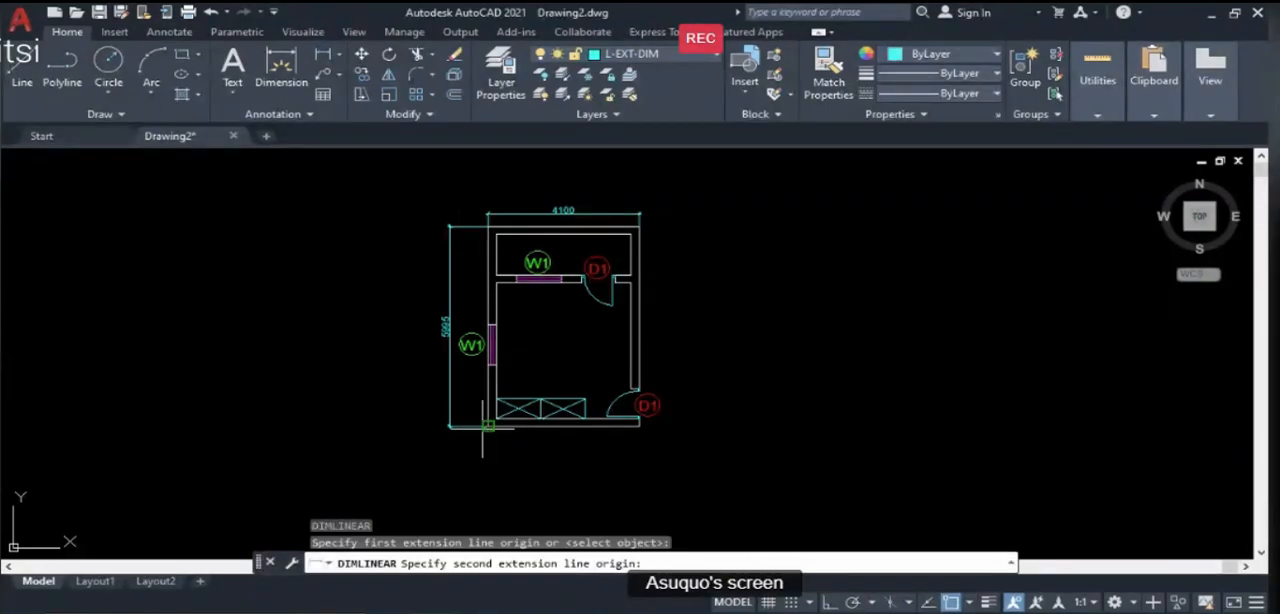
click(488, 364)
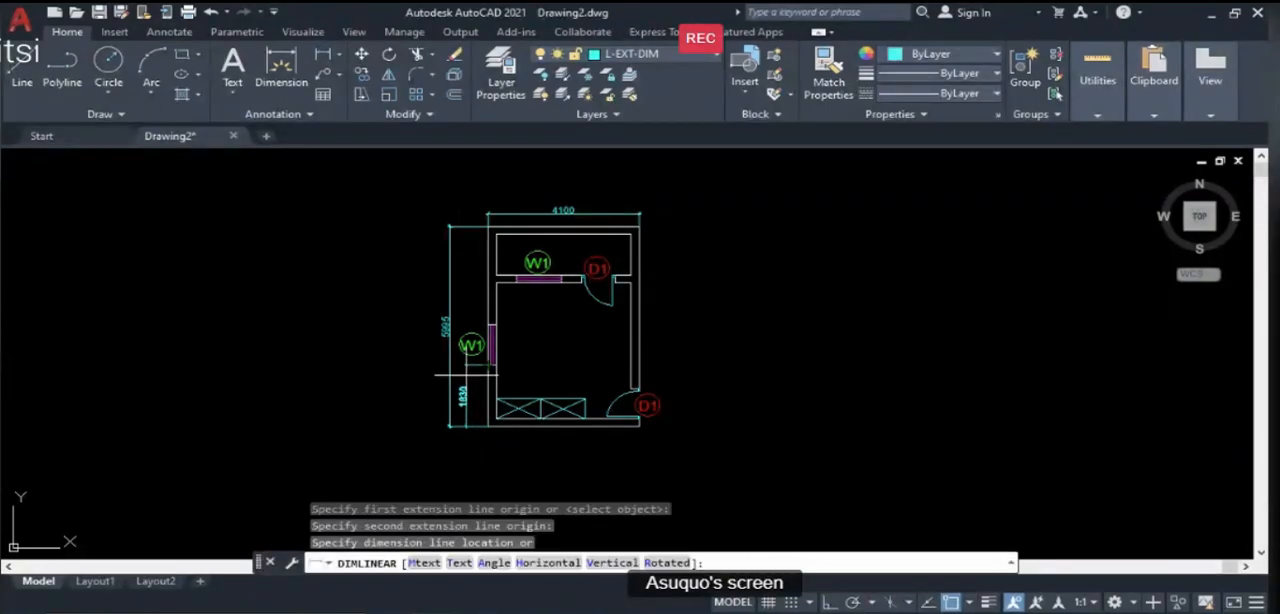
click(464, 375)
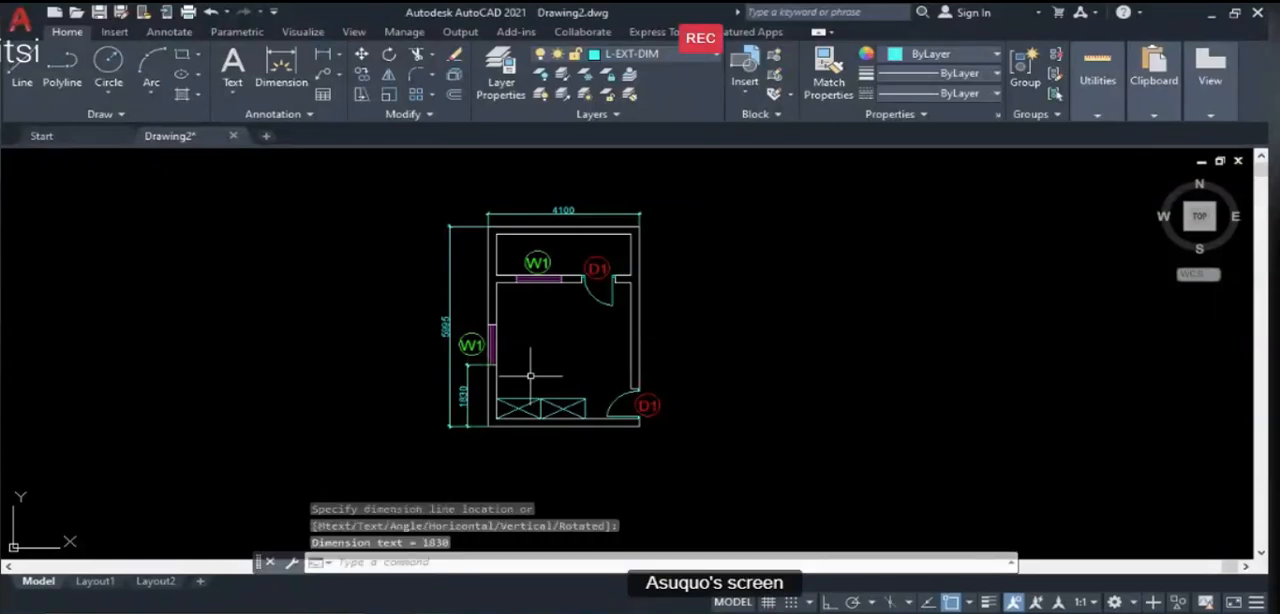
- Add a linear dimension from the west window's north edge to the plan's northwest outer corner, roughly in line with the lower wall dimension
key(Return)
click(488, 325)
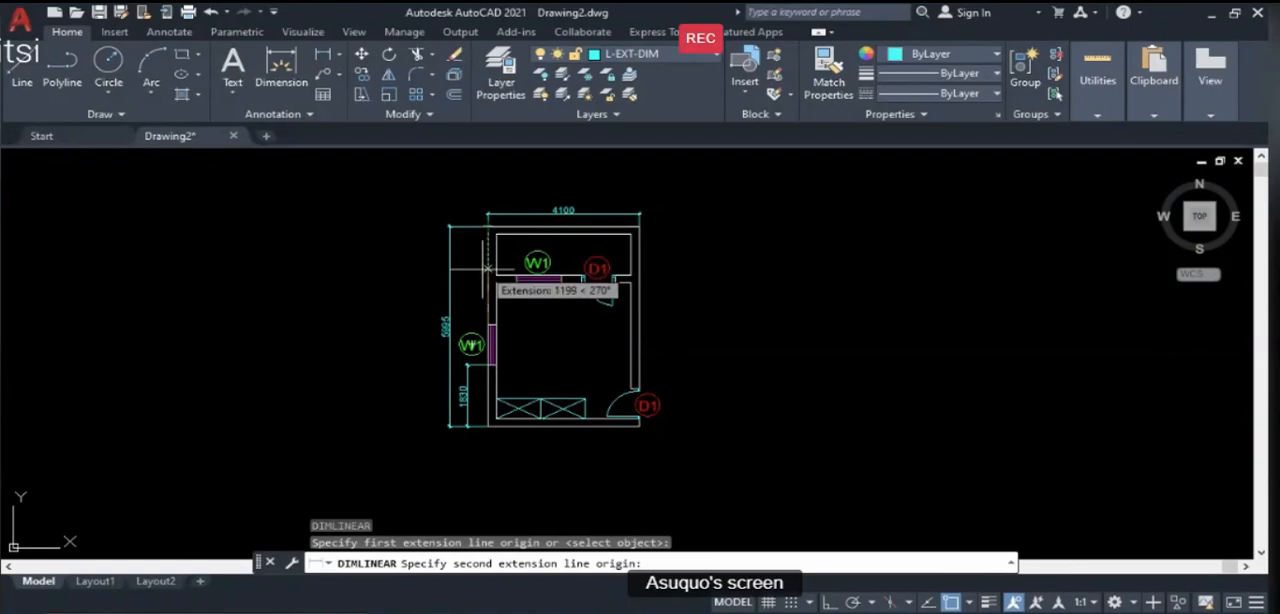
scroll(476, 268, up, 2)
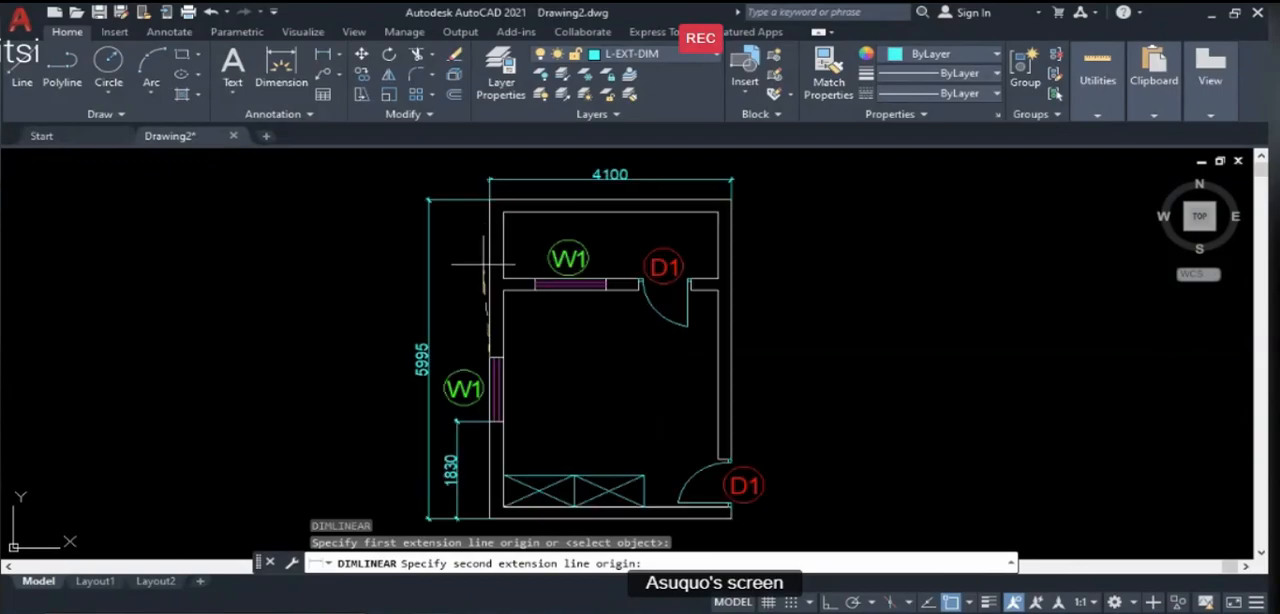
click(489, 199)
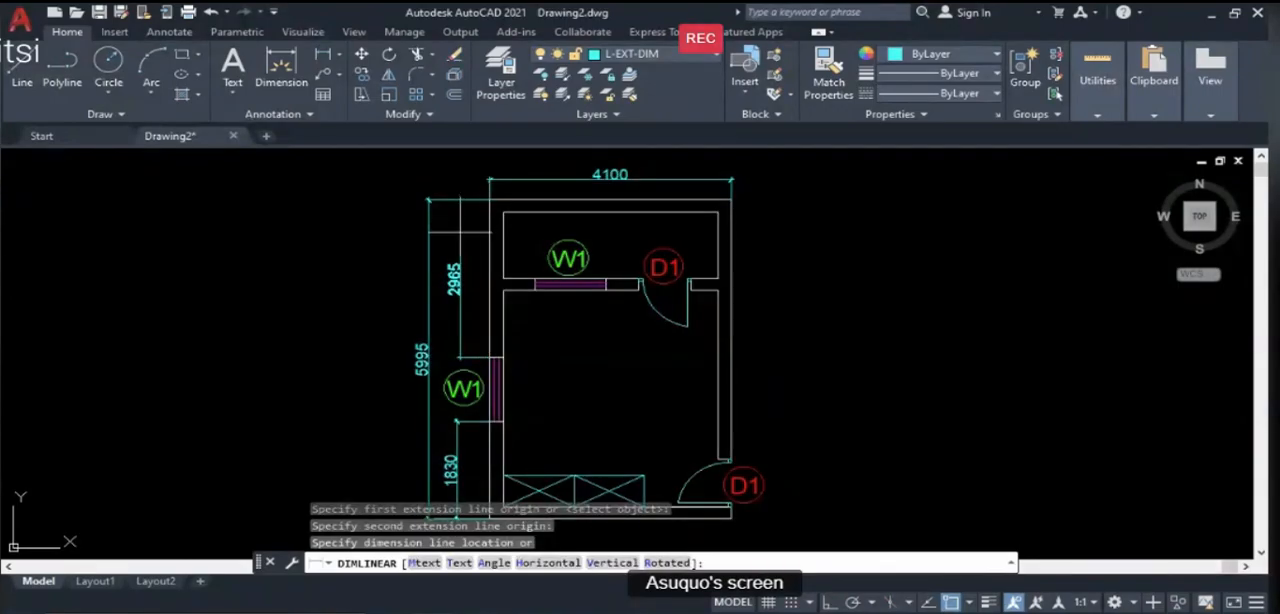
click(459, 265)
scroll(548, 265, down, 2)
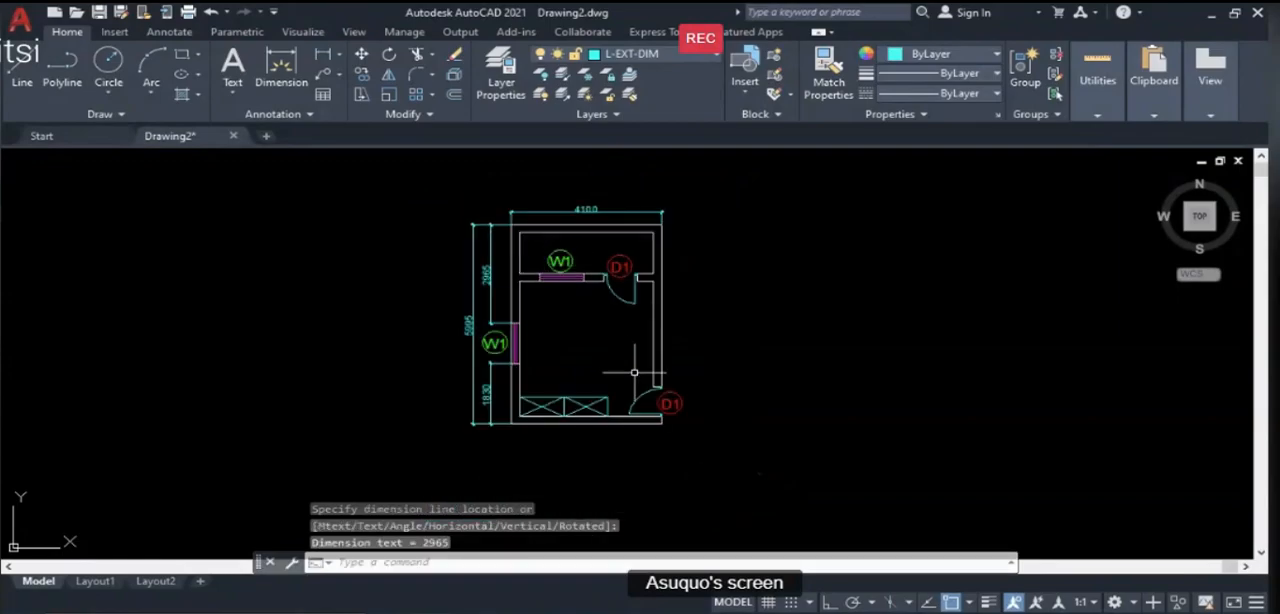
- Make L-INT-DIM the current layer and add a linear dimension of the veranda's inner width just below its north wall
click(683, 55)
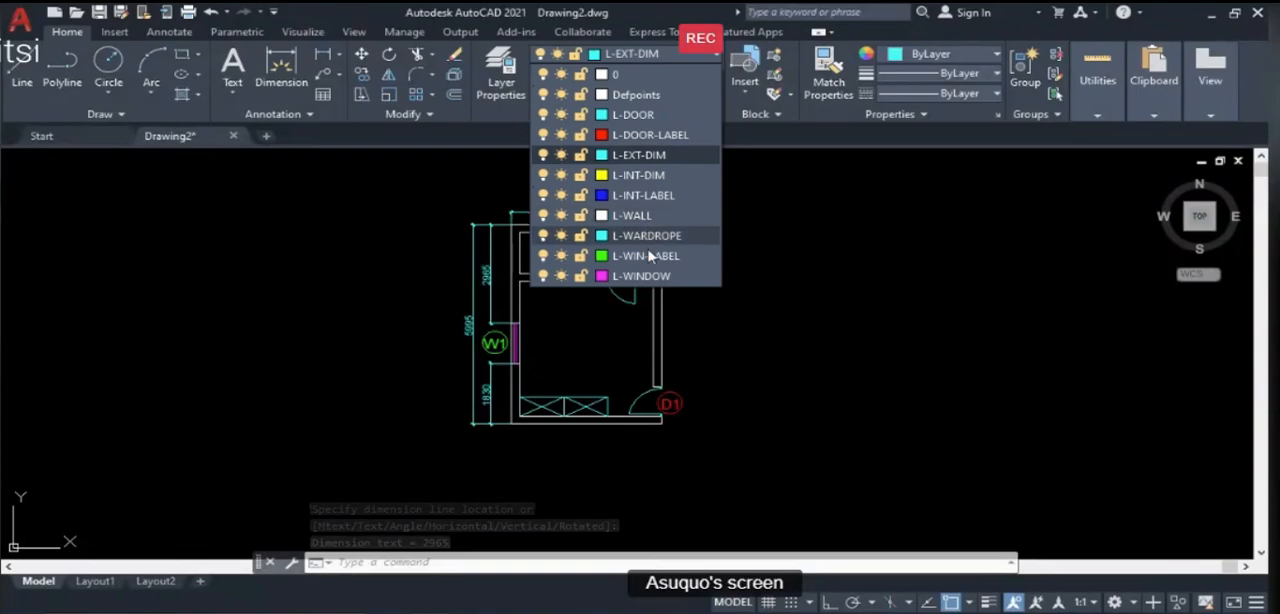
click(632, 175)
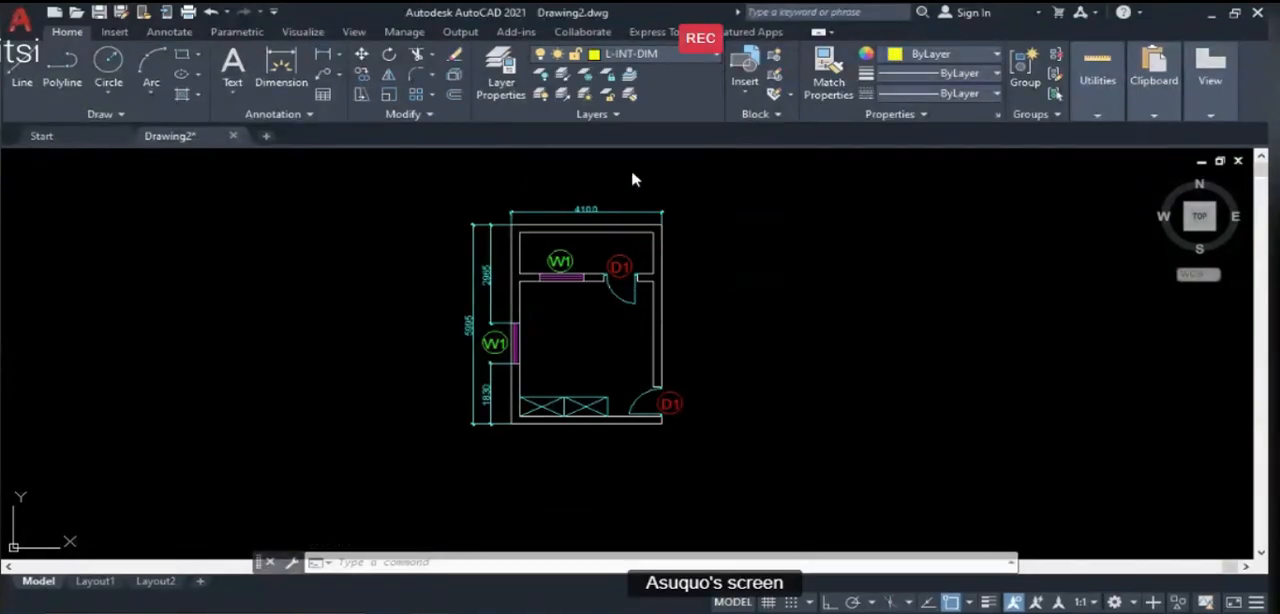
click(322, 56)
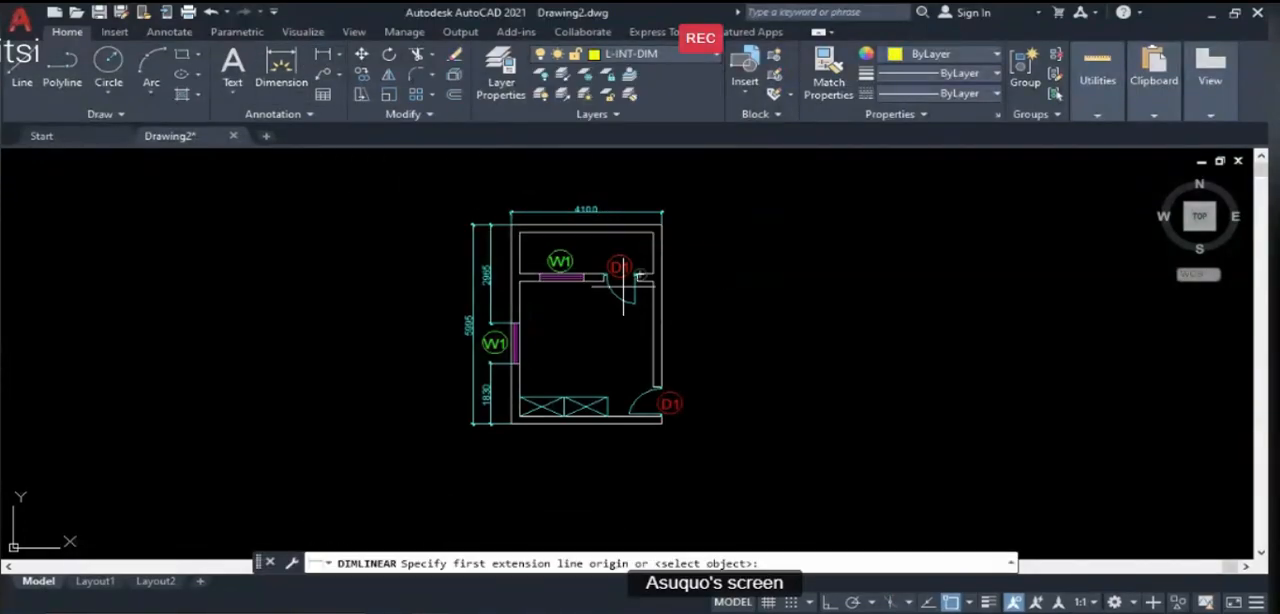
scroll(580, 264, up, 2)
click(482, 214)
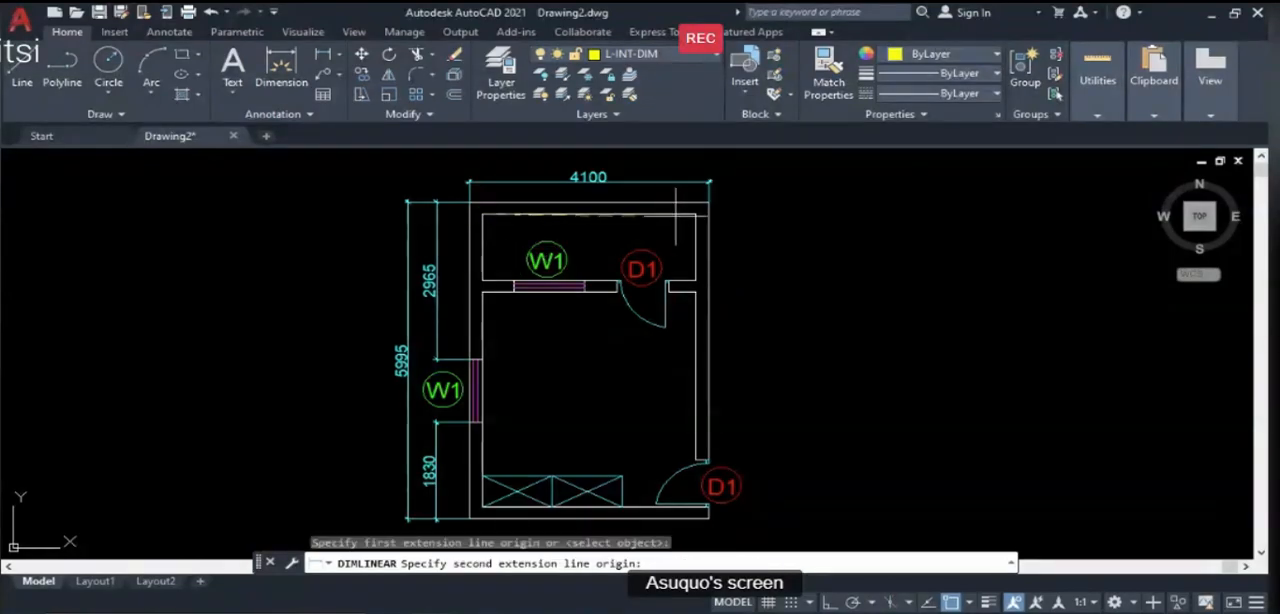
click(696, 214)
click(680, 236)
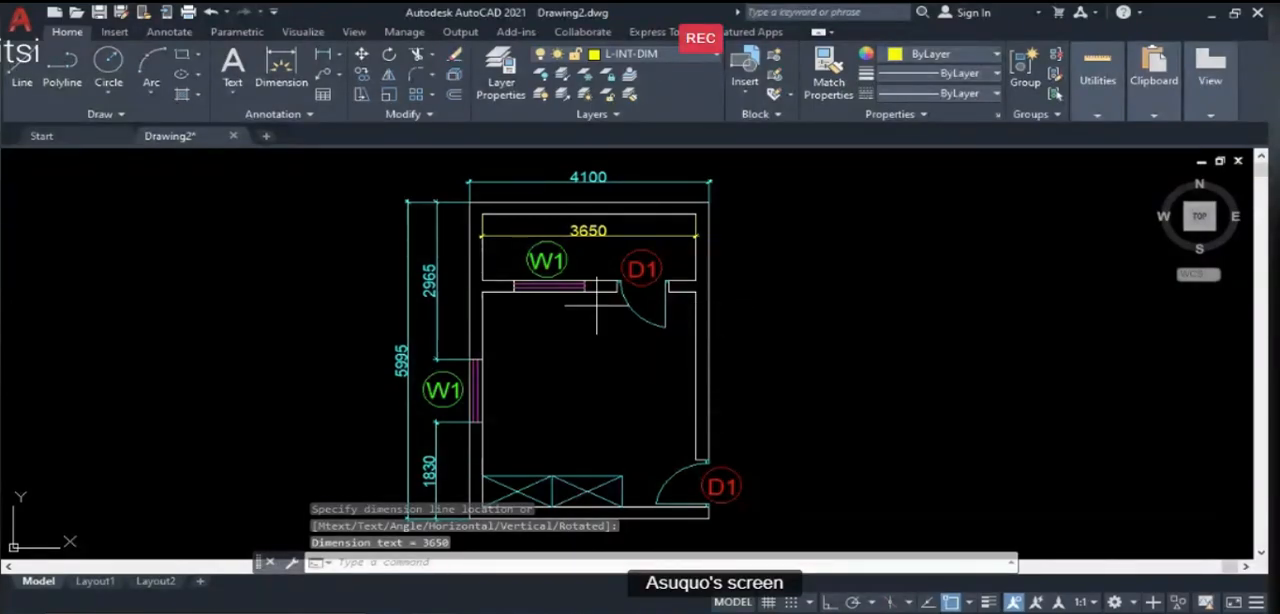
- Add a linear dimension of the veranda's inner depth, placed between its west wall and the W1 label
key(Return)
click(483, 280)
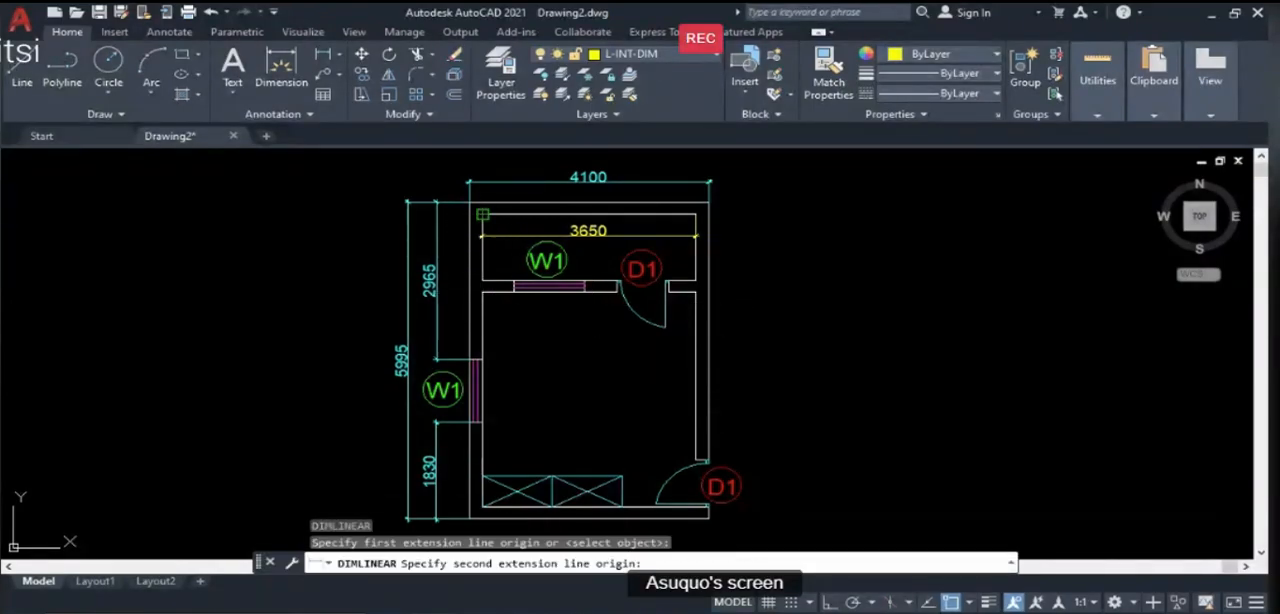
click(482, 214)
click(510, 222)
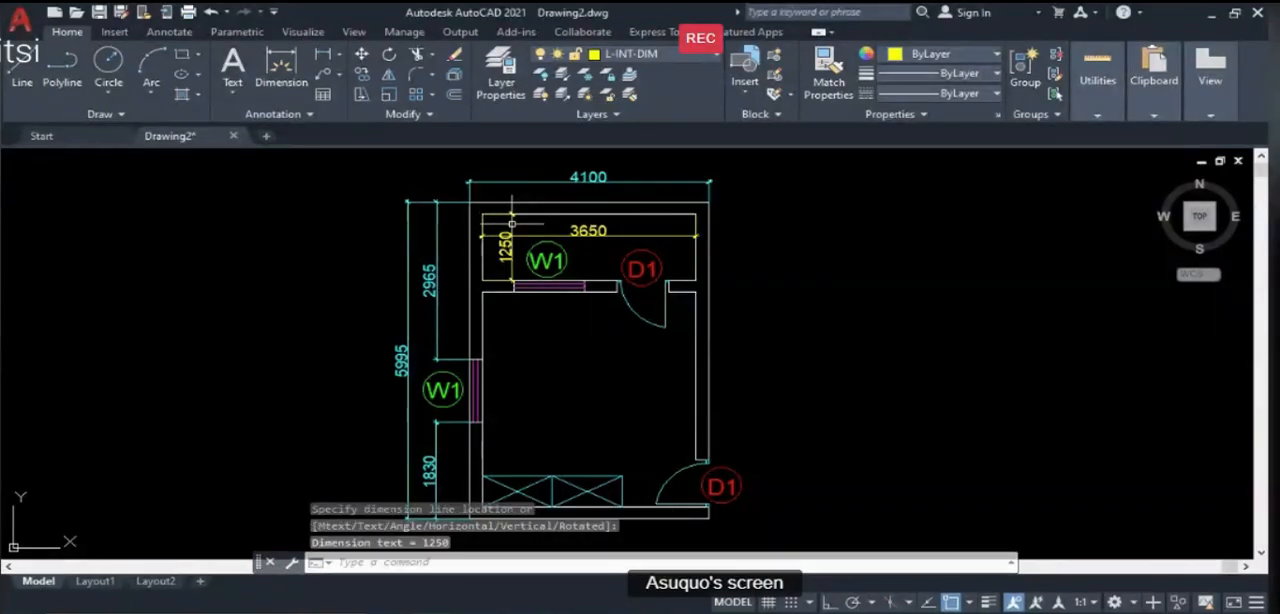
scroll(532, 301, down, 2)
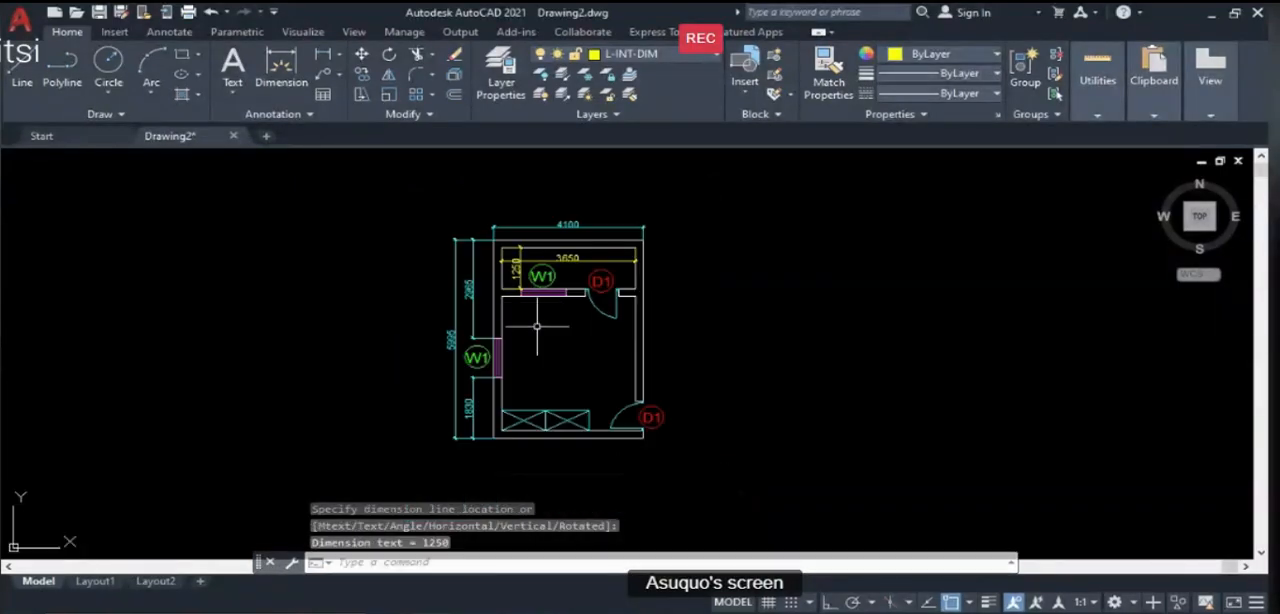
- Add a vertical linear dimension of the room's inner length from the wardrobe's southeast corner to the veranda wall, placed near mid-room
key(Return)
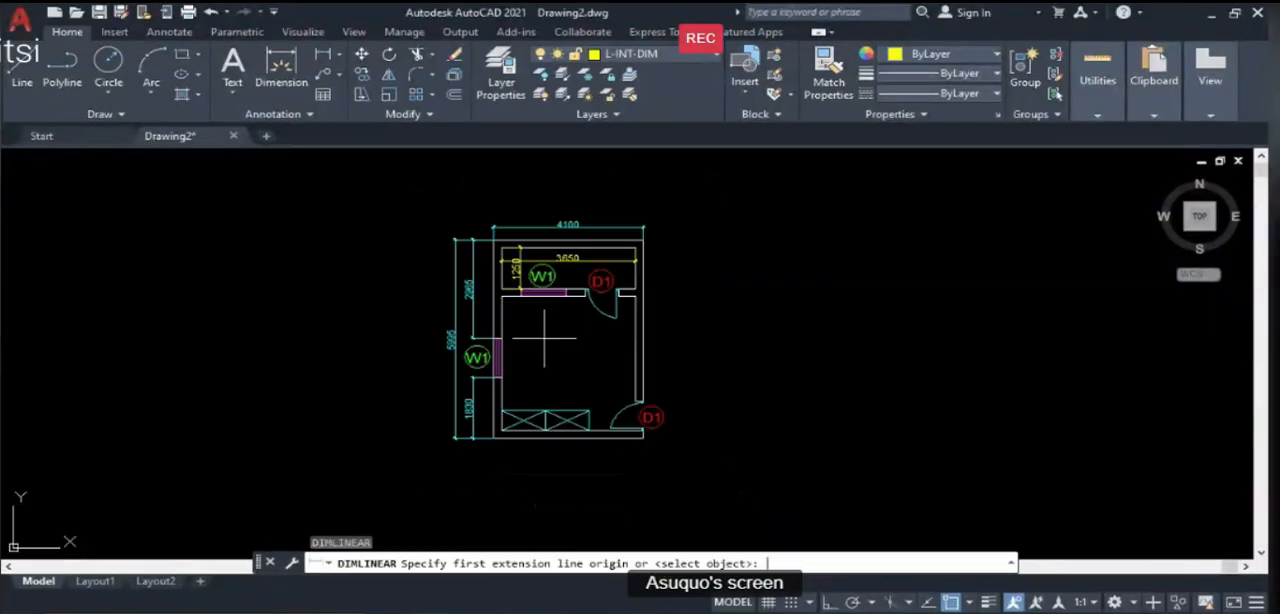
click(589, 430)
click(588, 294)
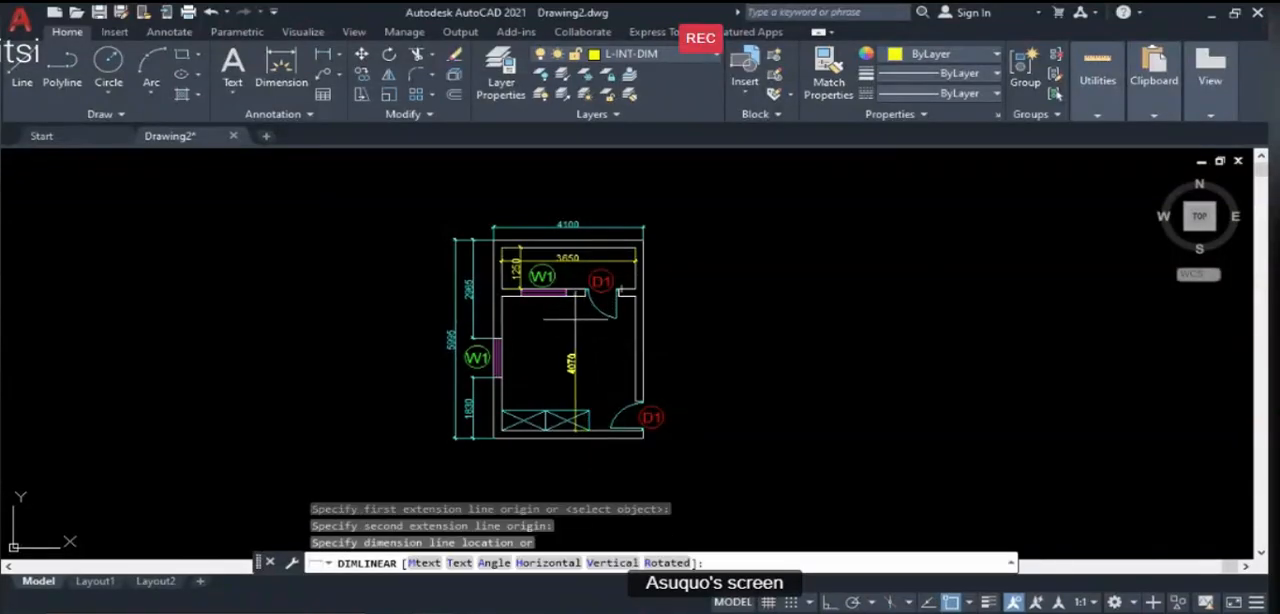
click(563, 318)
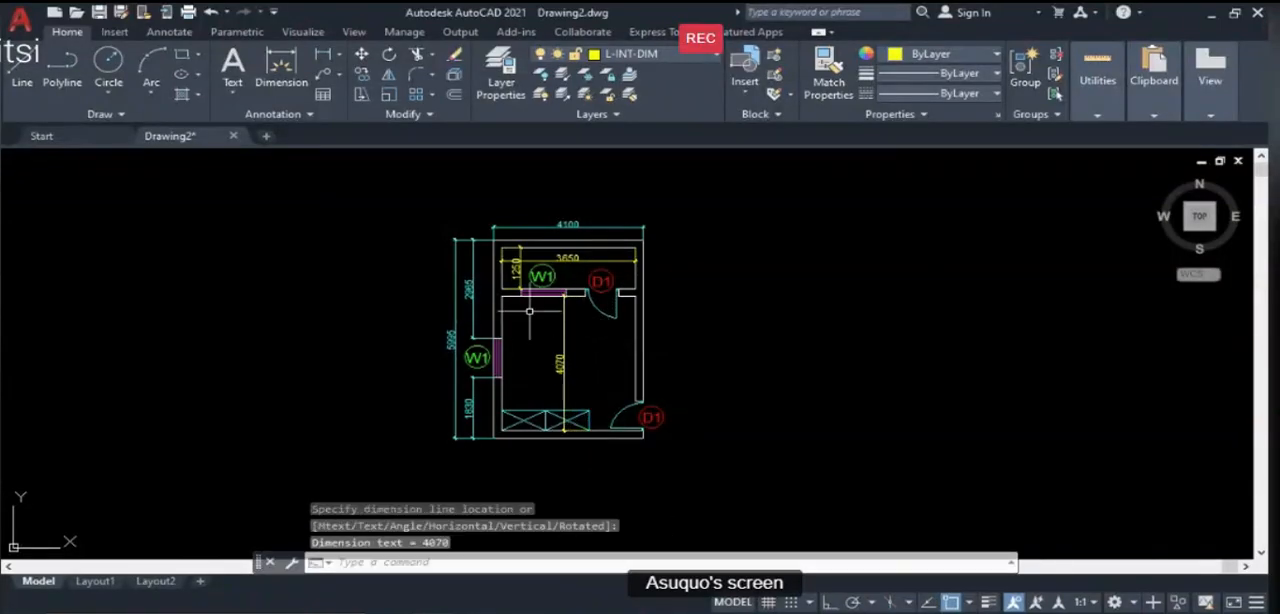
- Add a linear dimension of the room's inner width between its northern corners, placed across the room below the D1 door swing
key(Return)
click(502, 297)
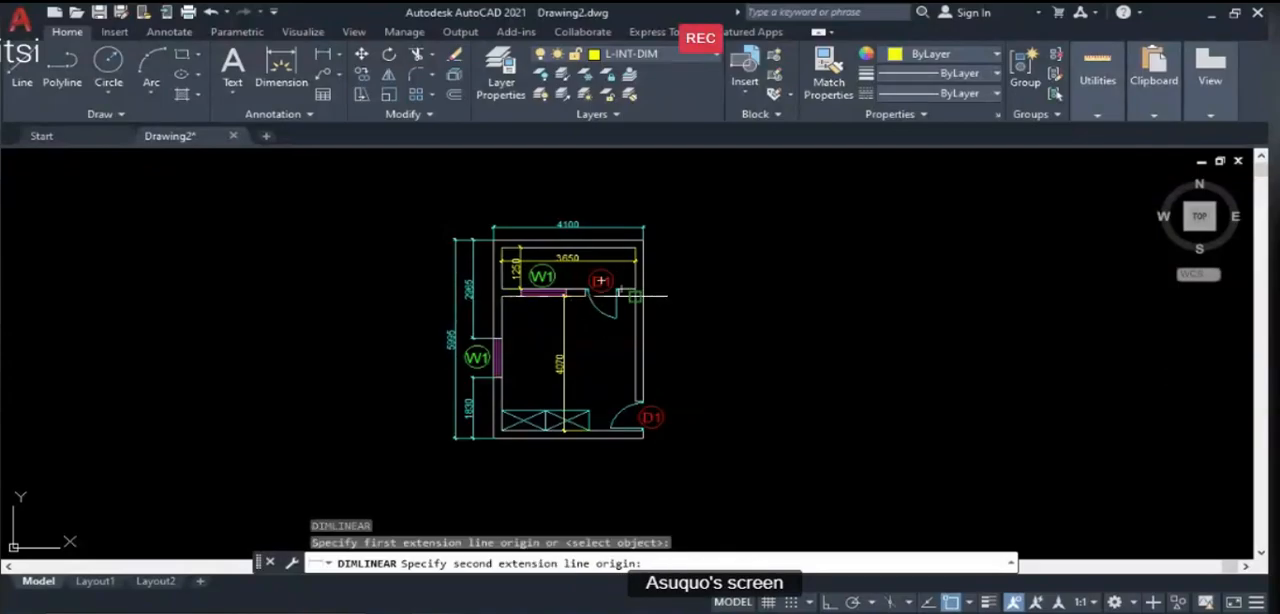
click(636, 296)
click(620, 340)
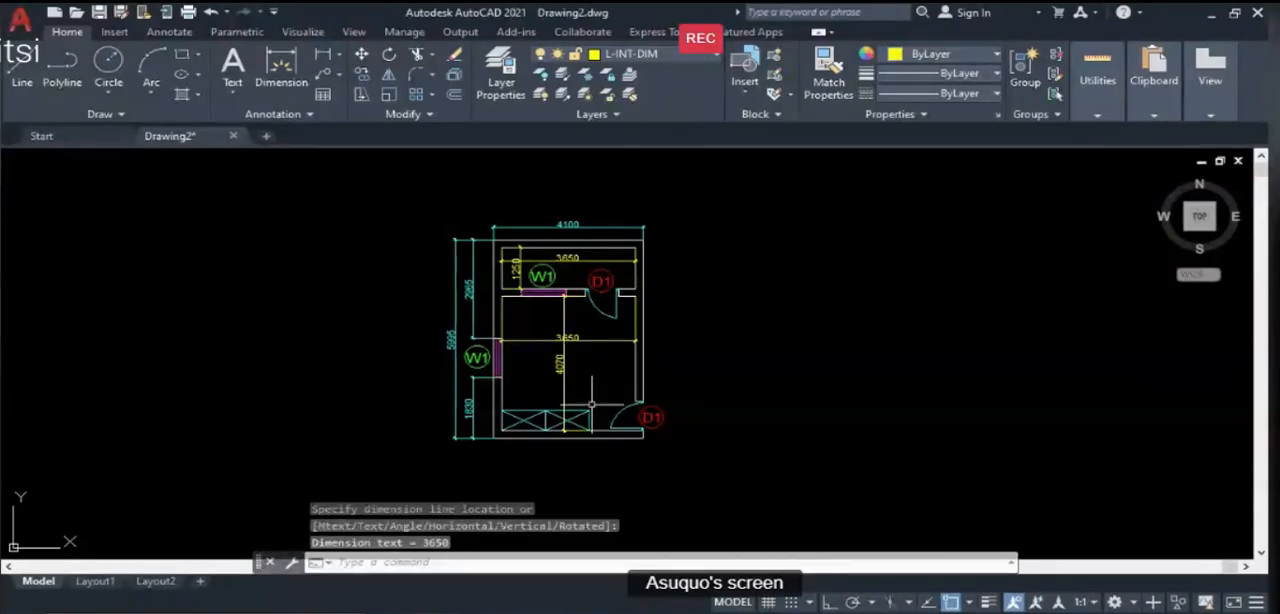
- Collapse both extension lines of the veranda width dimension by stretching their origins onto the dimension line, turning Ortho on for the east one
scroll(547, 430, up, 2)
scroll(567, 379, down, 2)
scroll(514, 275, up, 4)
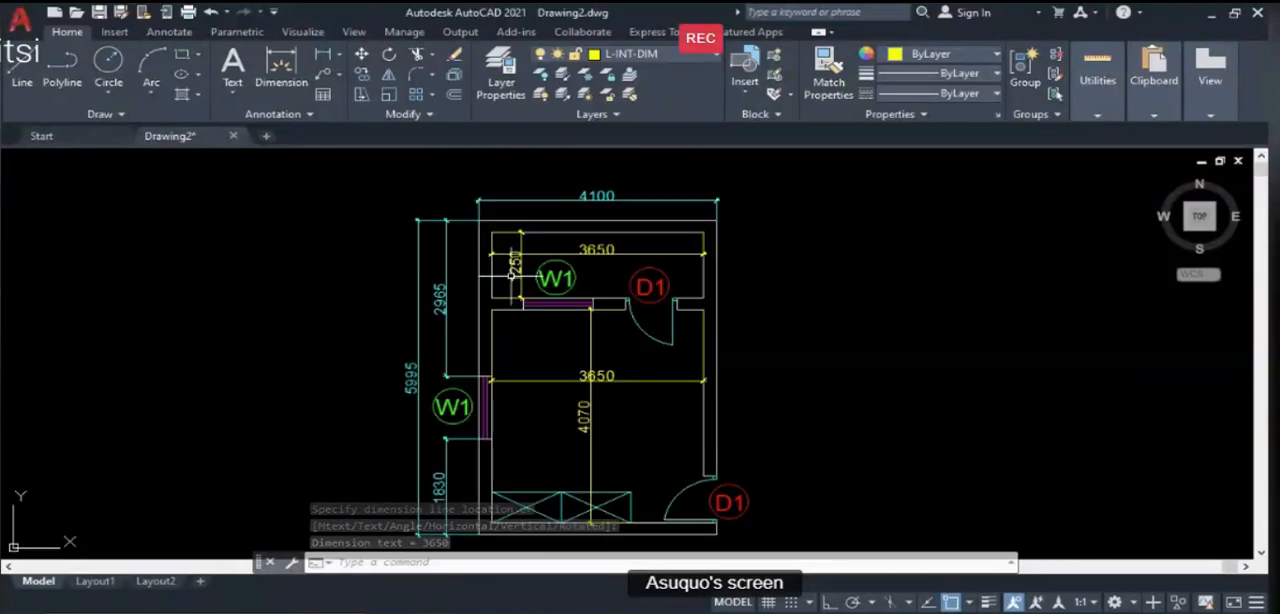
scroll(548, 297, up, 2)
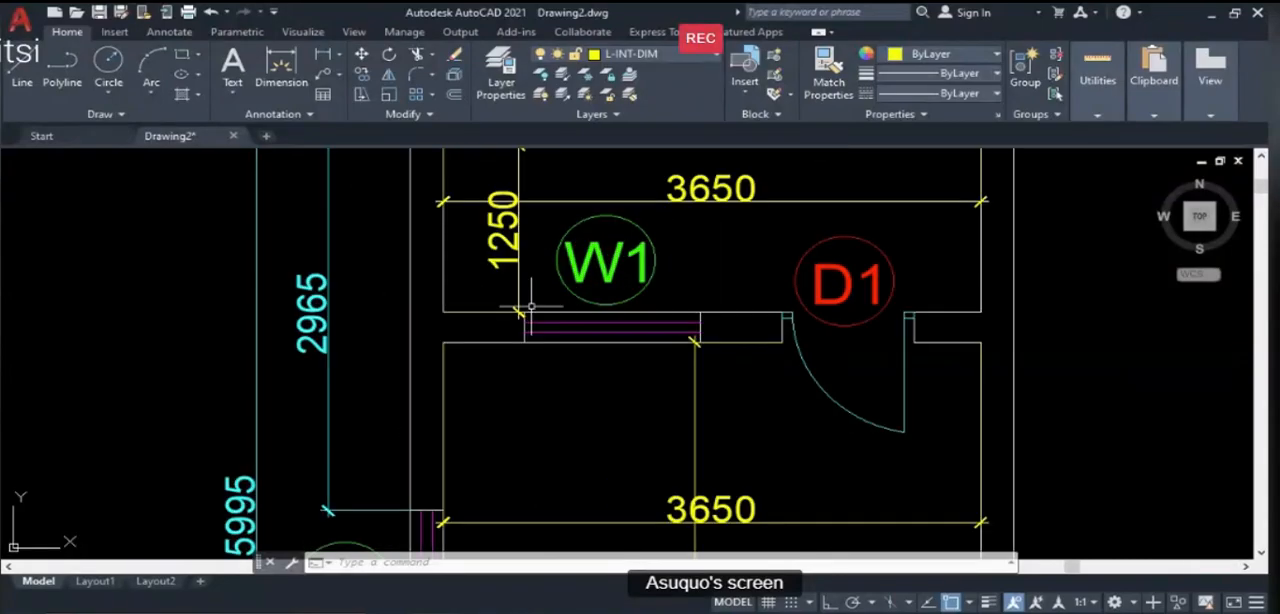
scroll(542, 300, down, 2)
click(475, 214)
click(476, 207)
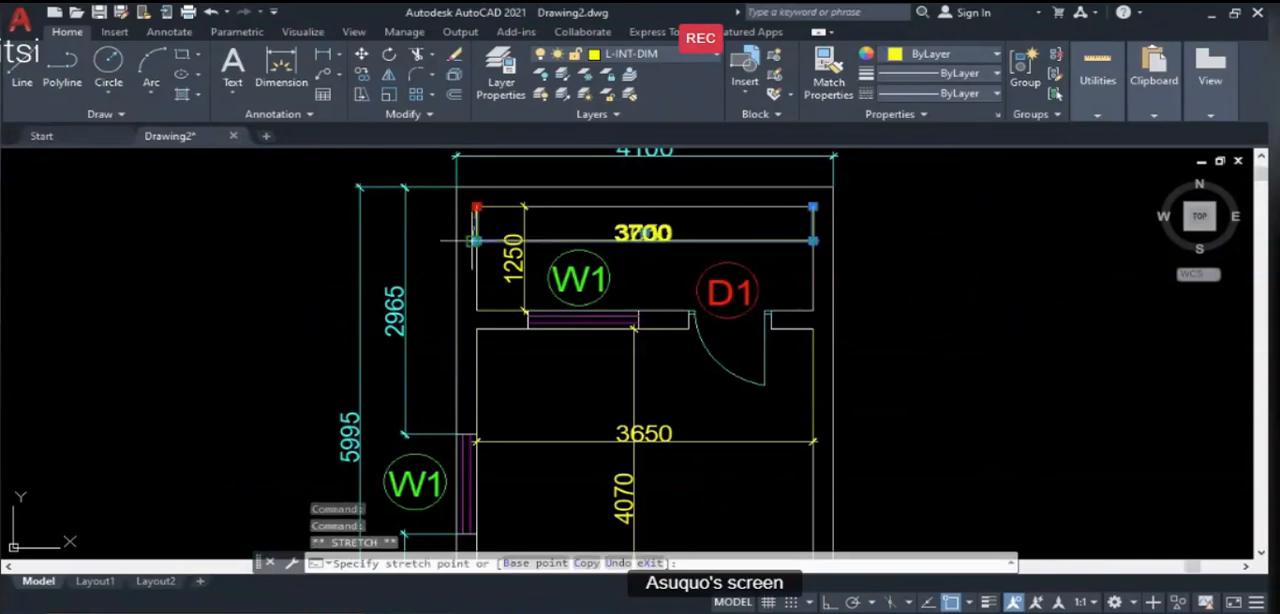
click(476, 240)
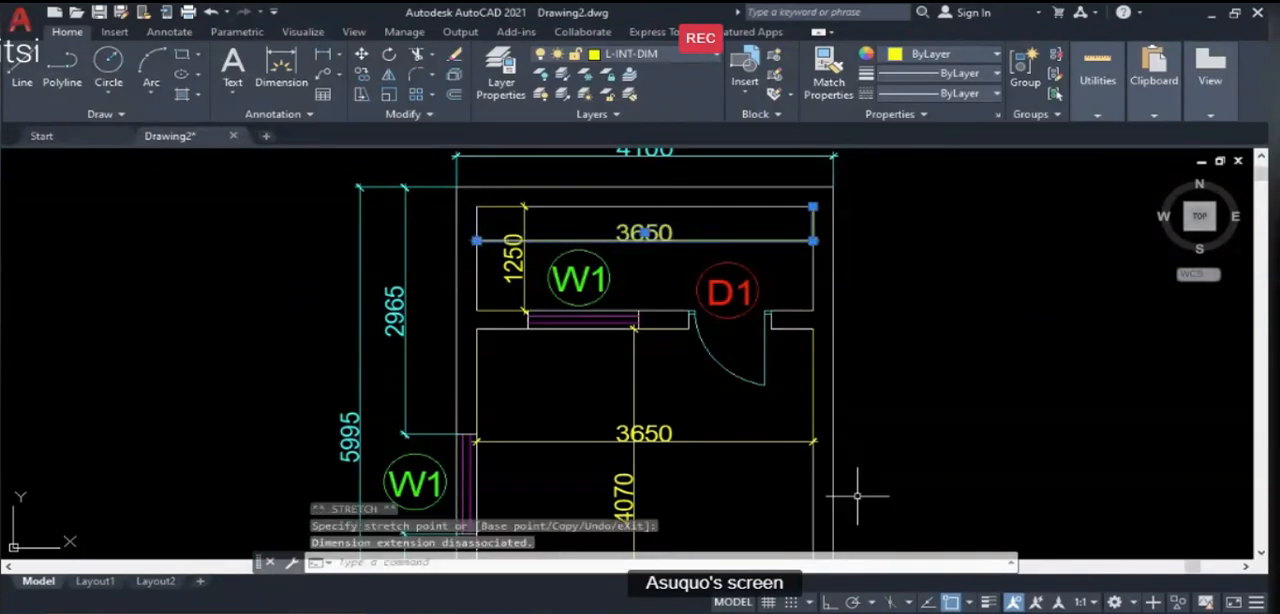
click(829, 602)
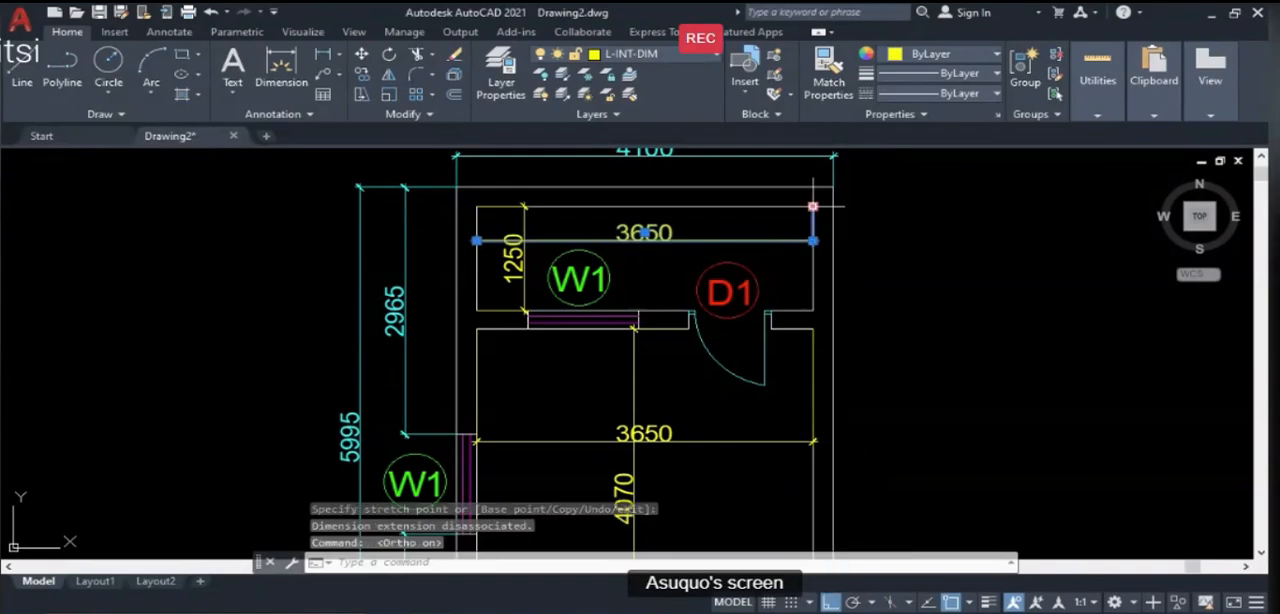
click(814, 240)
click(814, 240)
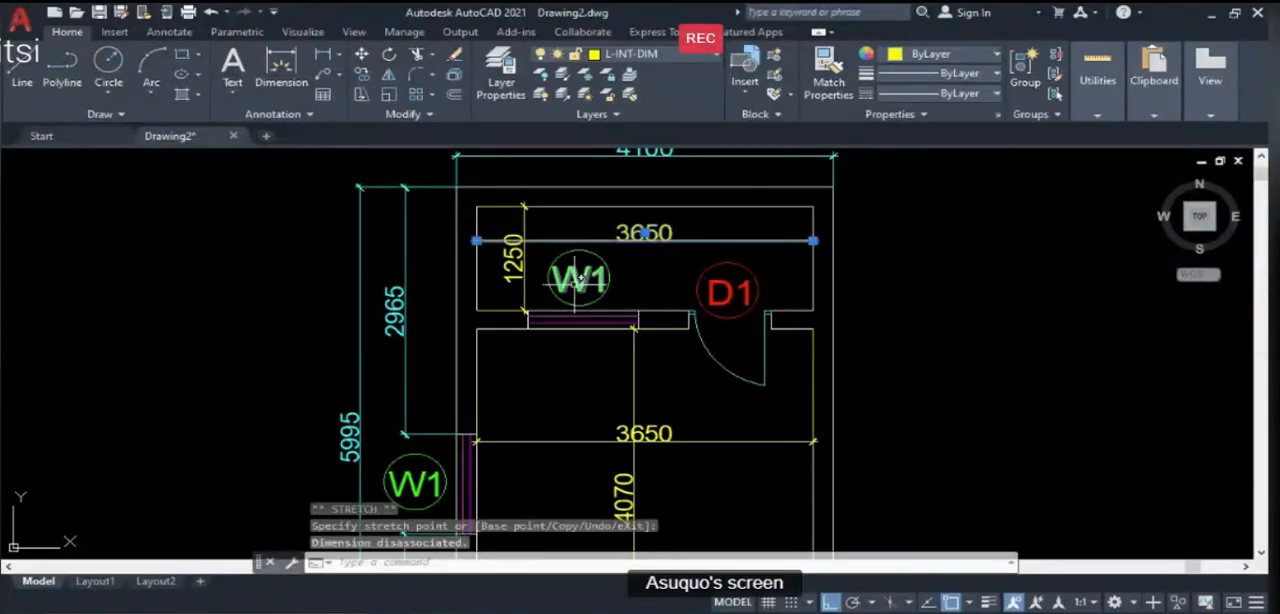
- Collapse both extension lines of the veranda depth dimension by stretching their origins from the west wall onto the dimension line
click(514, 256)
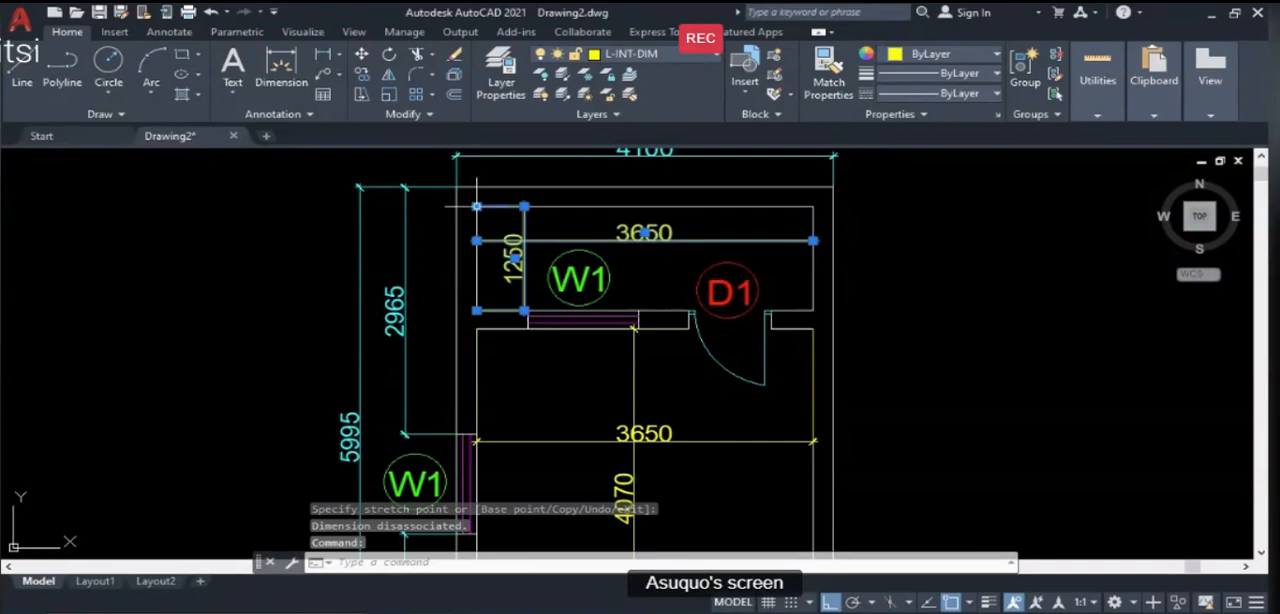
click(476, 206)
click(524, 206)
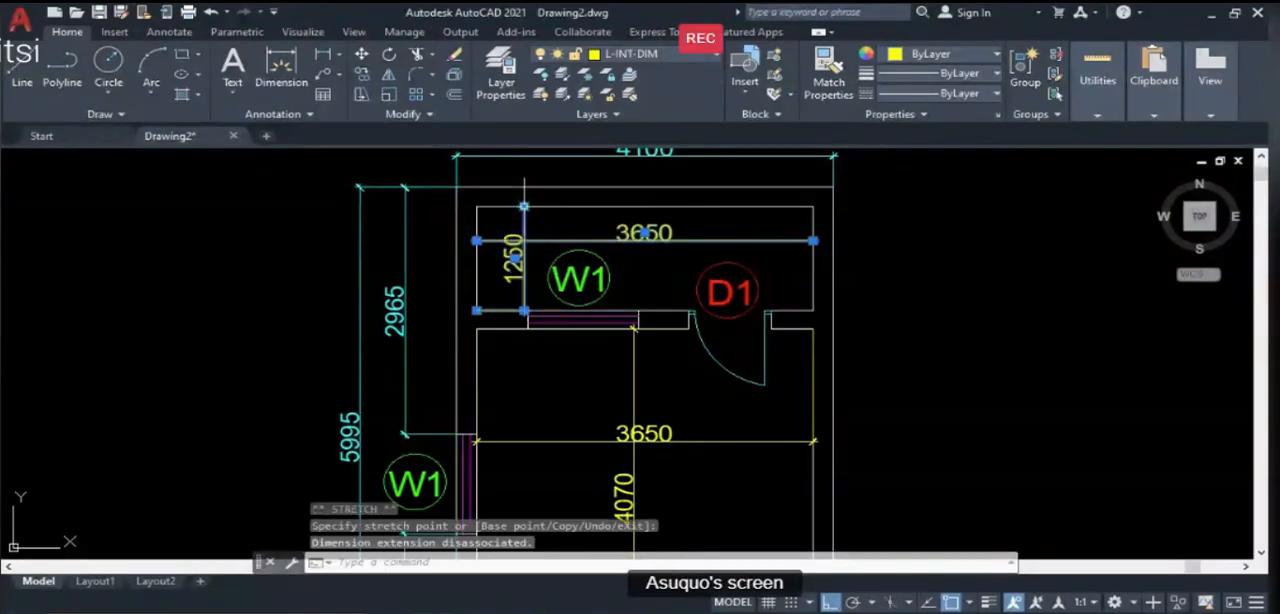
click(476, 311)
click(524, 311)
scroll(540, 208, down, 2)
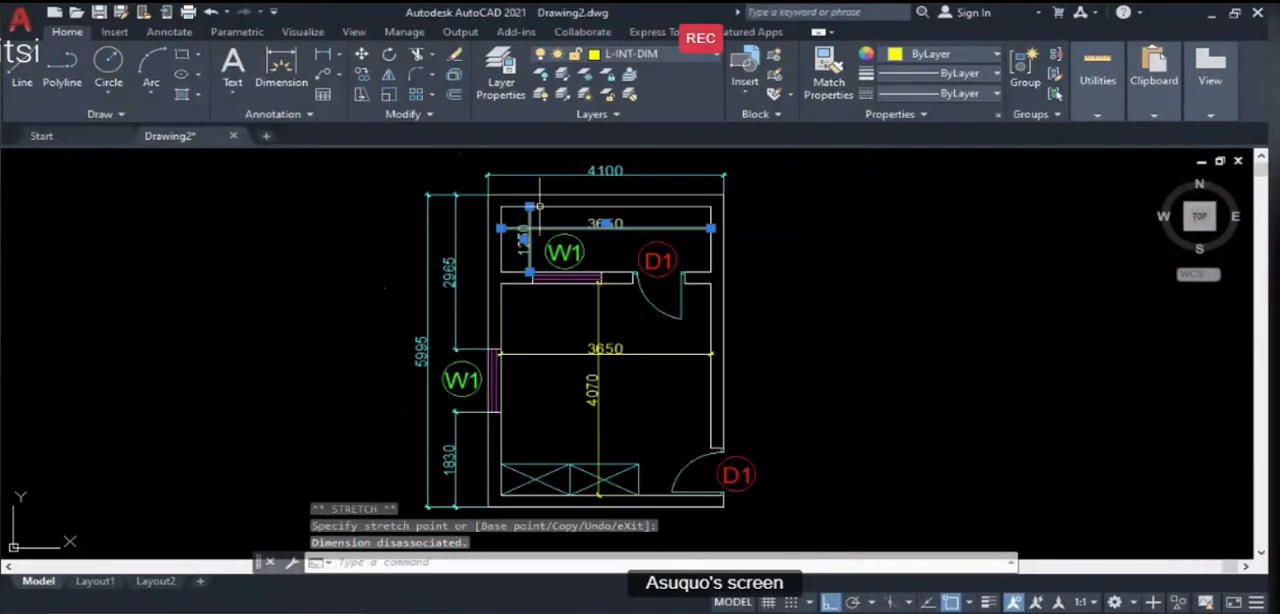
- Collapse both extension lines of the room length dimension by stretching their origins onto the ends of the dimension line
scroll(585, 380, up, 2)
click(643, 388)
click(654, 389)
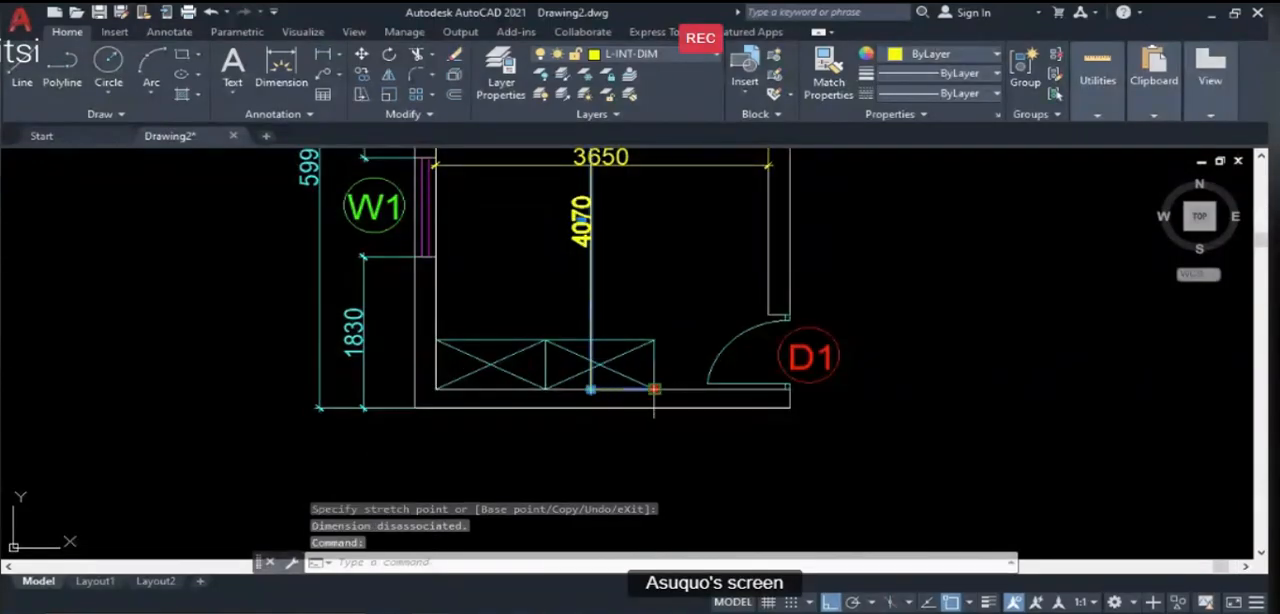
click(591, 389)
scroll(599, 400, down, 2)
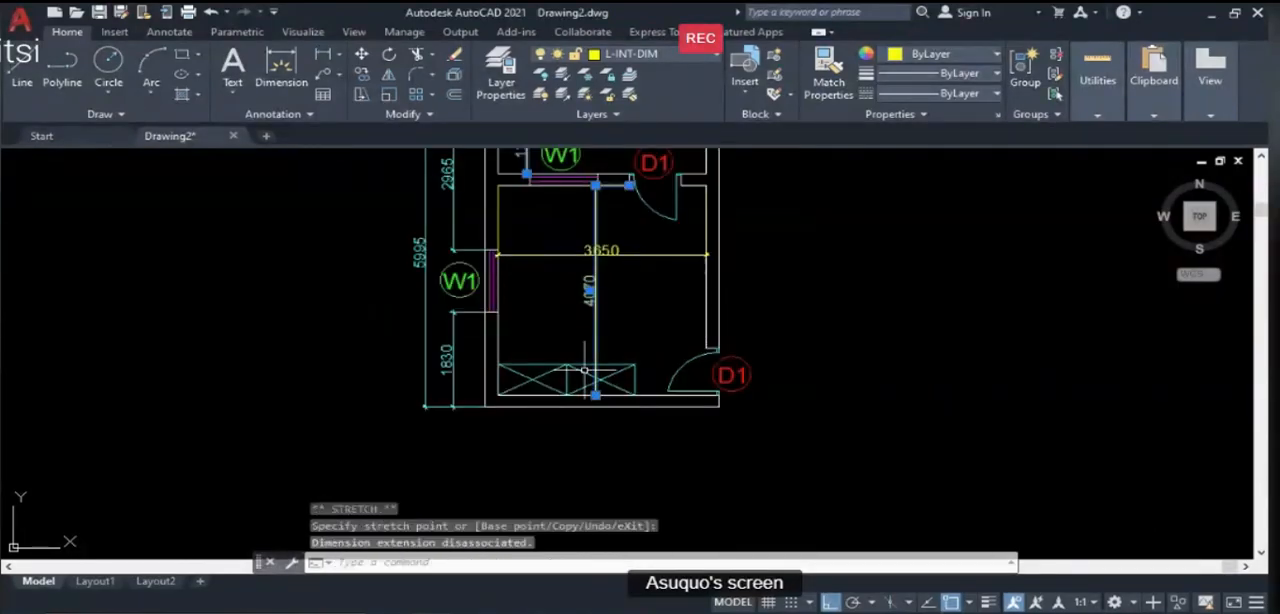
click(628, 185)
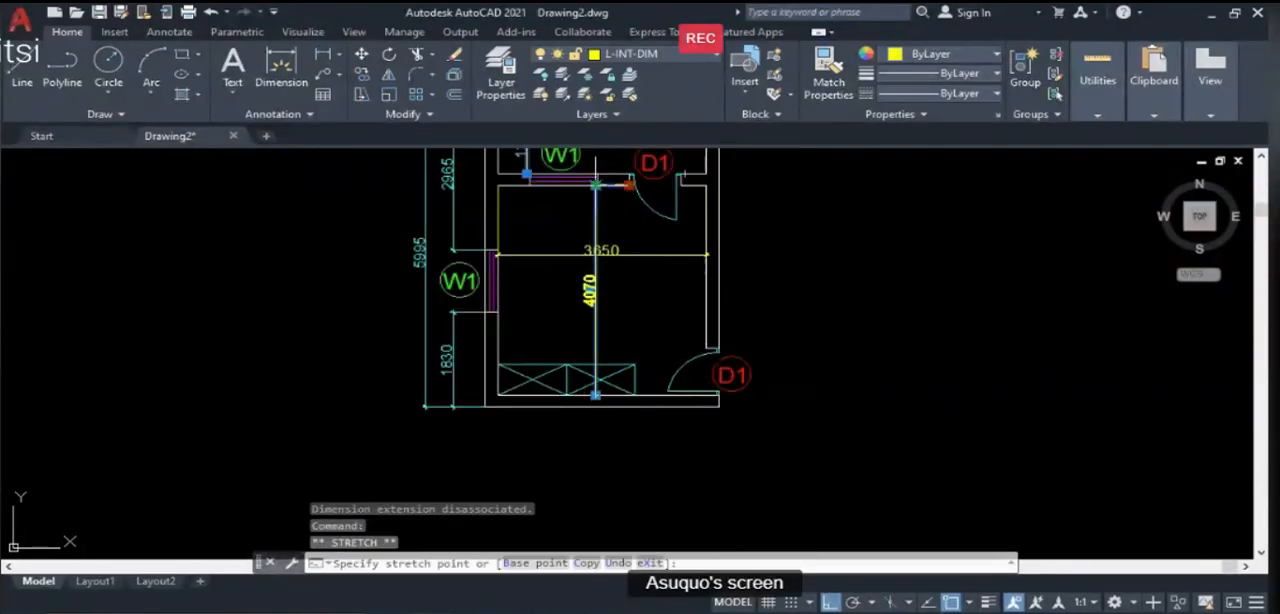
click(596, 185)
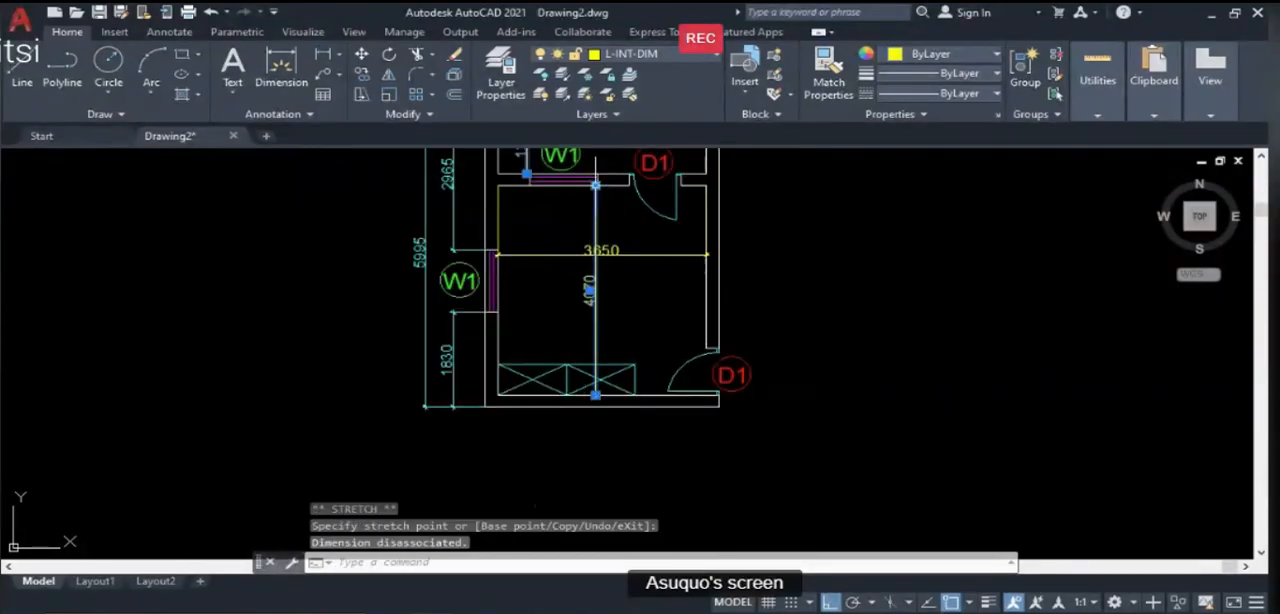
- Collapse both extension lines of the room width dimension by stretching their origins onto the dimension line's ends, and clear the selection
click(517, 255)
click(498, 185)
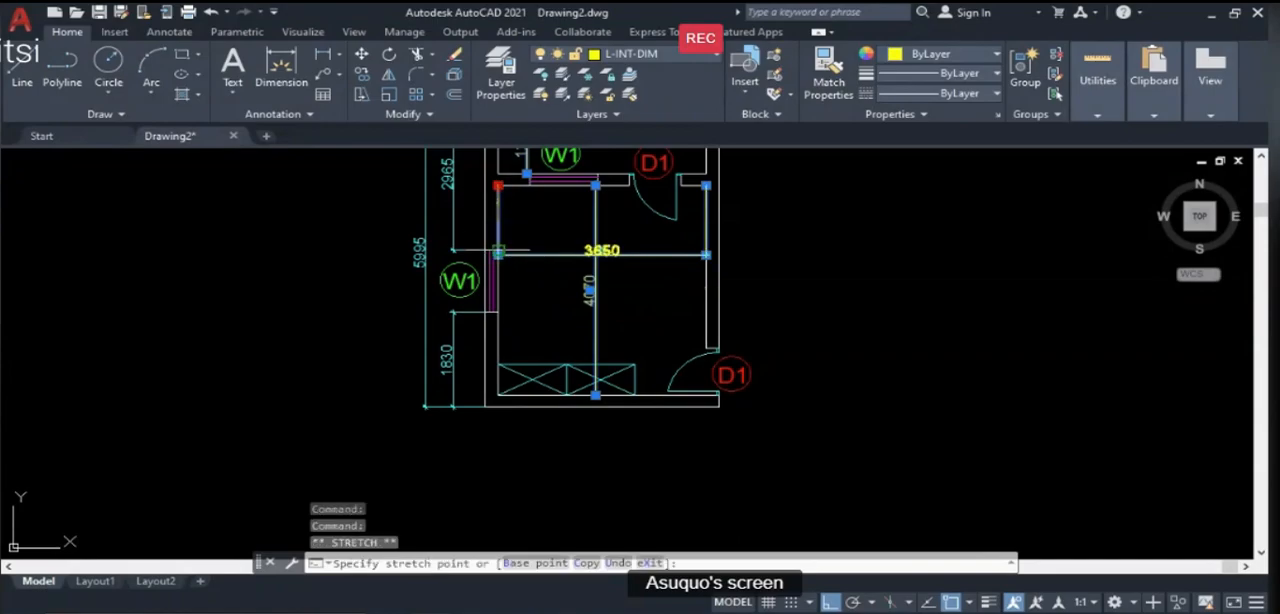
click(498, 255)
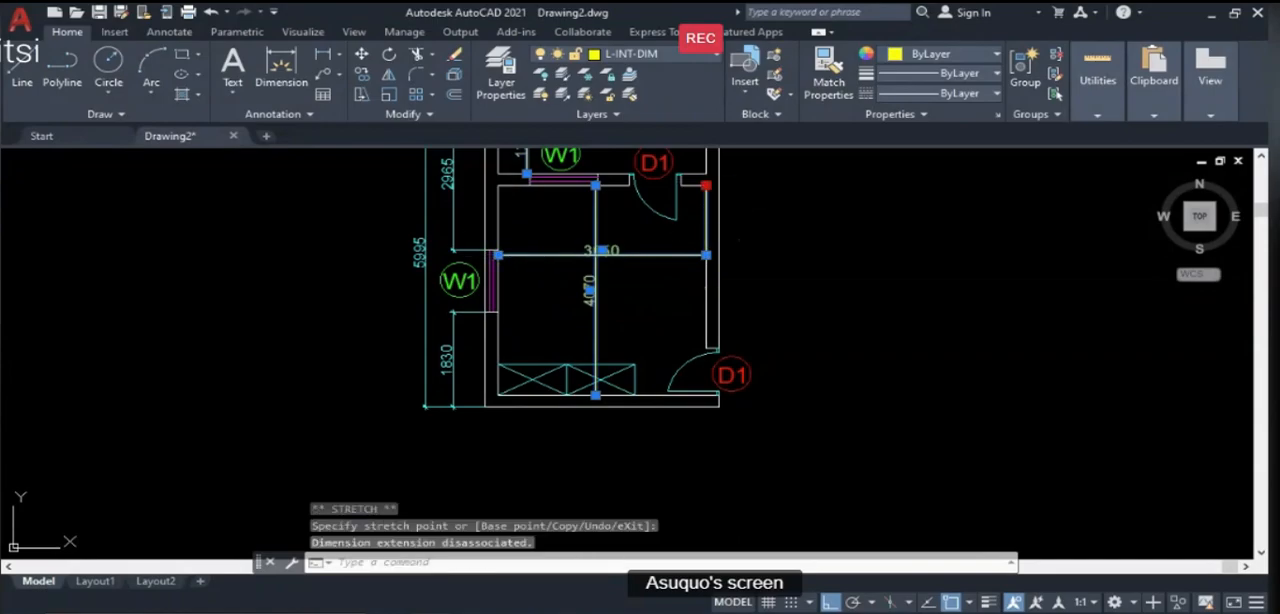
click(706, 185)
click(707, 255)
scroll(560, 343, down, 2)
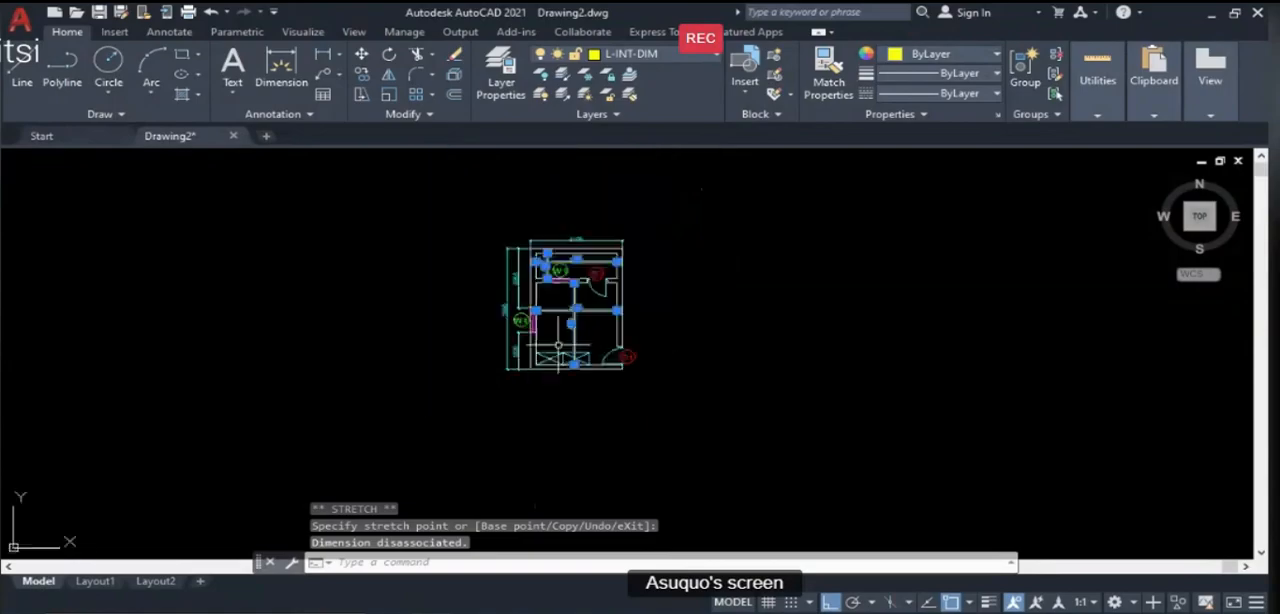
scroll(506, 186, up, 2)
key(Escape)
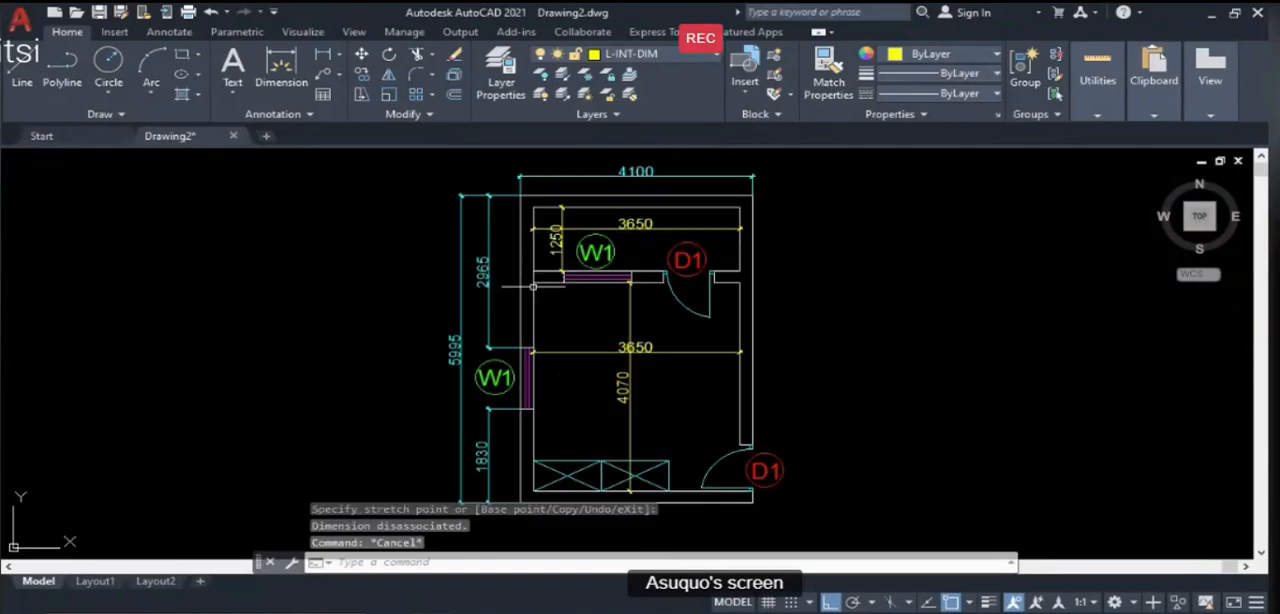
- Move the veranda width dimension straight north by about 144 mm, clear of the W1 and D1 labels
scroll(605, 253, up, 2)
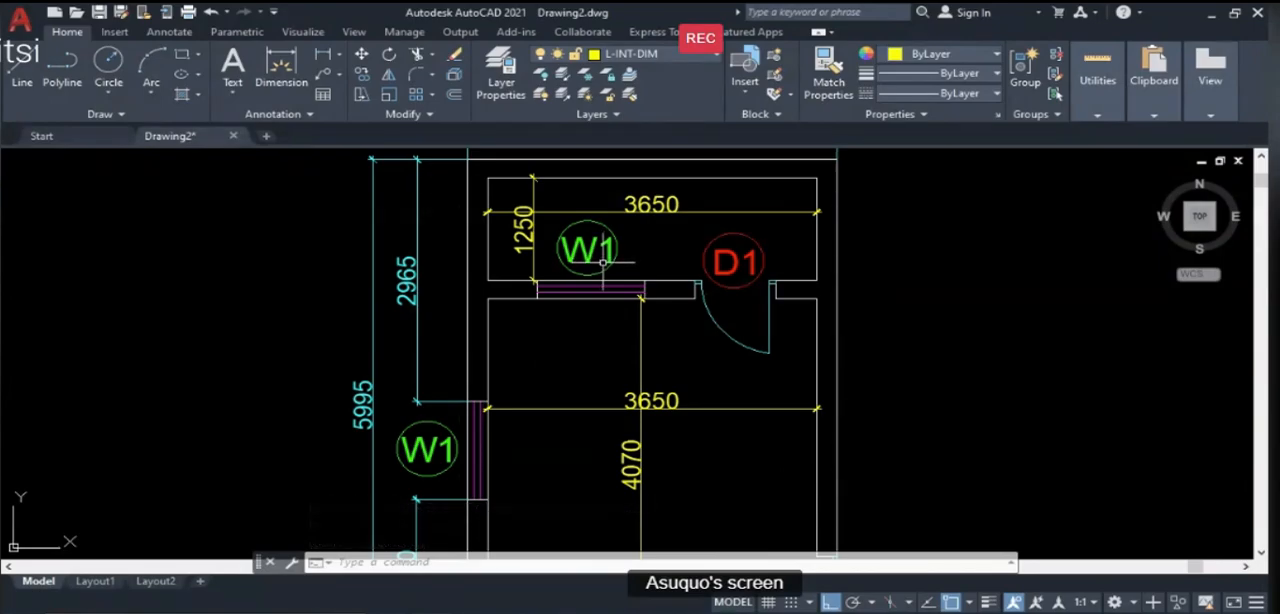
scroll(507, 253, down, 2)
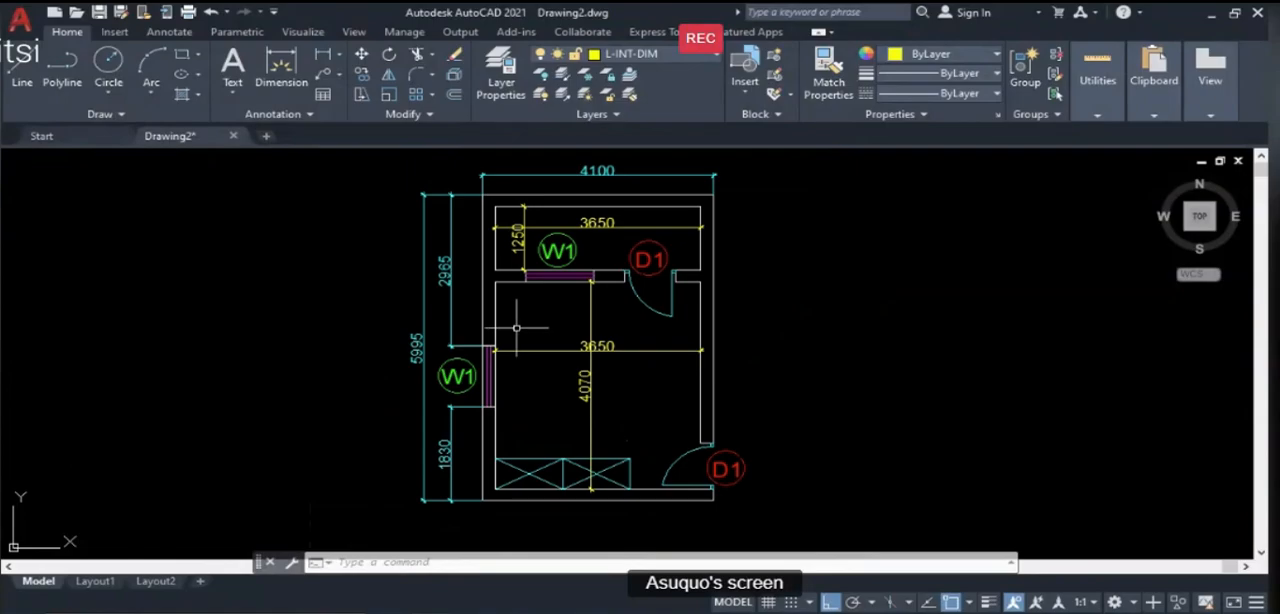
text(m)
key(Return)
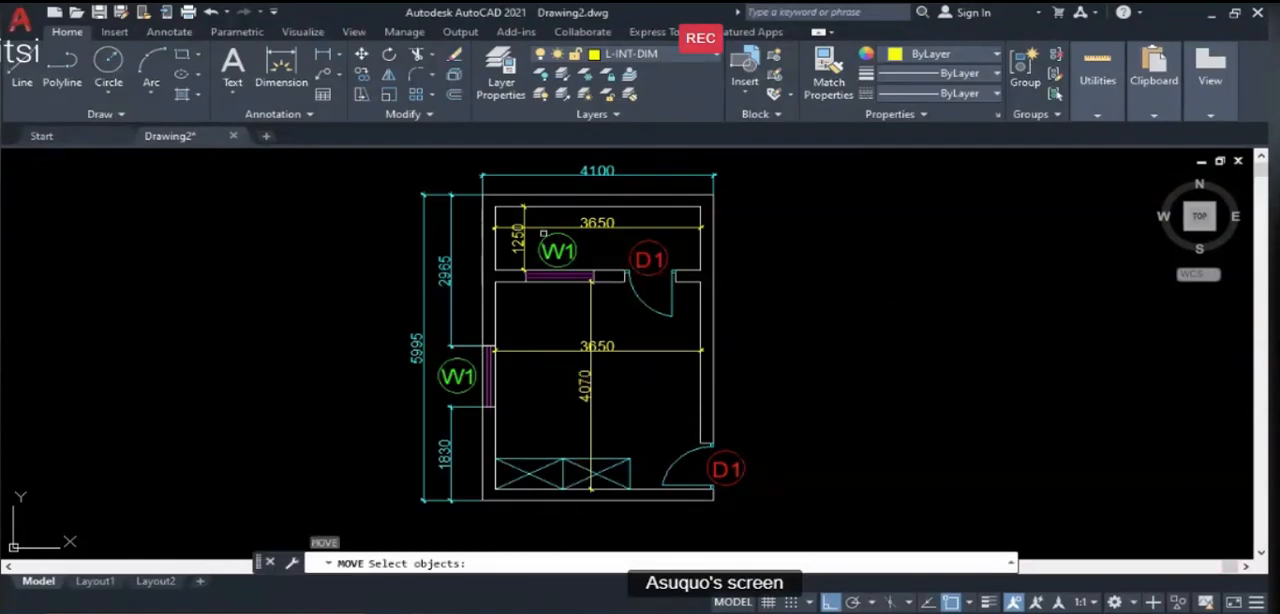
scroll(536, 230, up, 2)
click(535, 227)
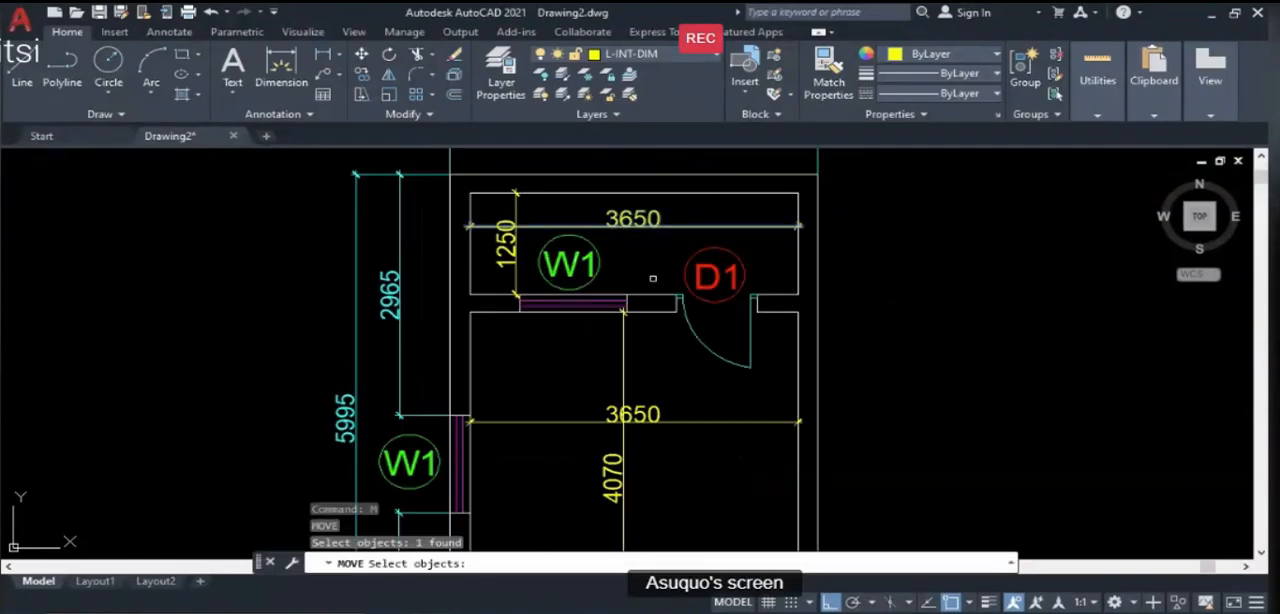
key(Return)
click(672, 253)
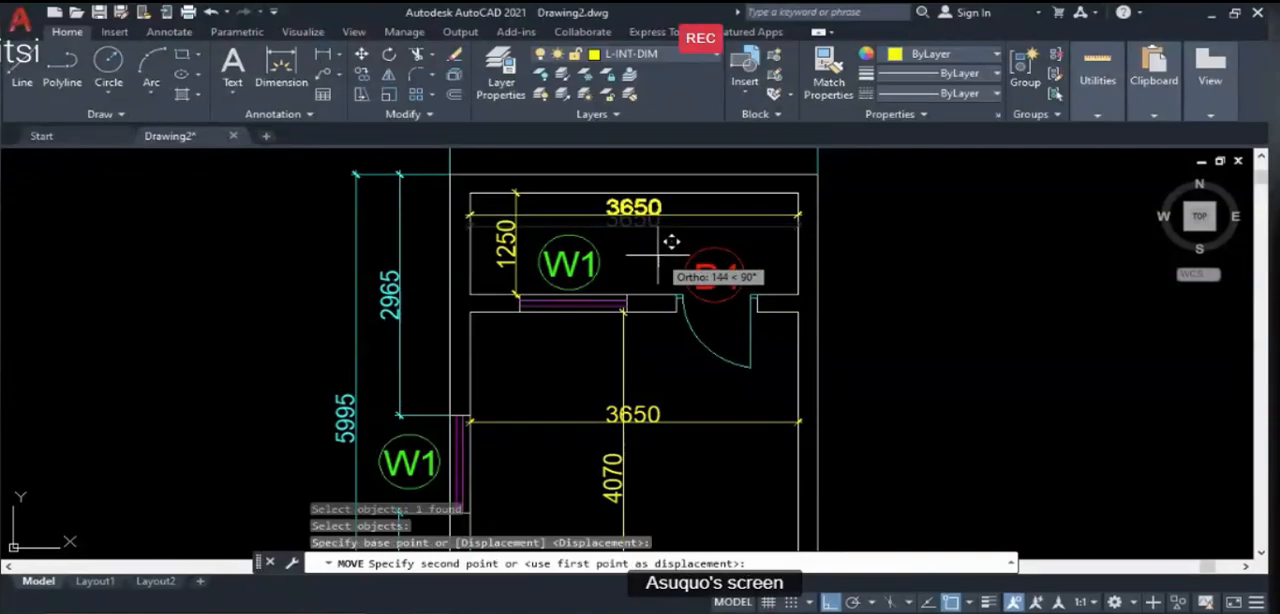
click(658, 255)
- Move the room length dimension horizontally west, away from the middle of the room width dimension's text
scroll(508, 264, up, 2)
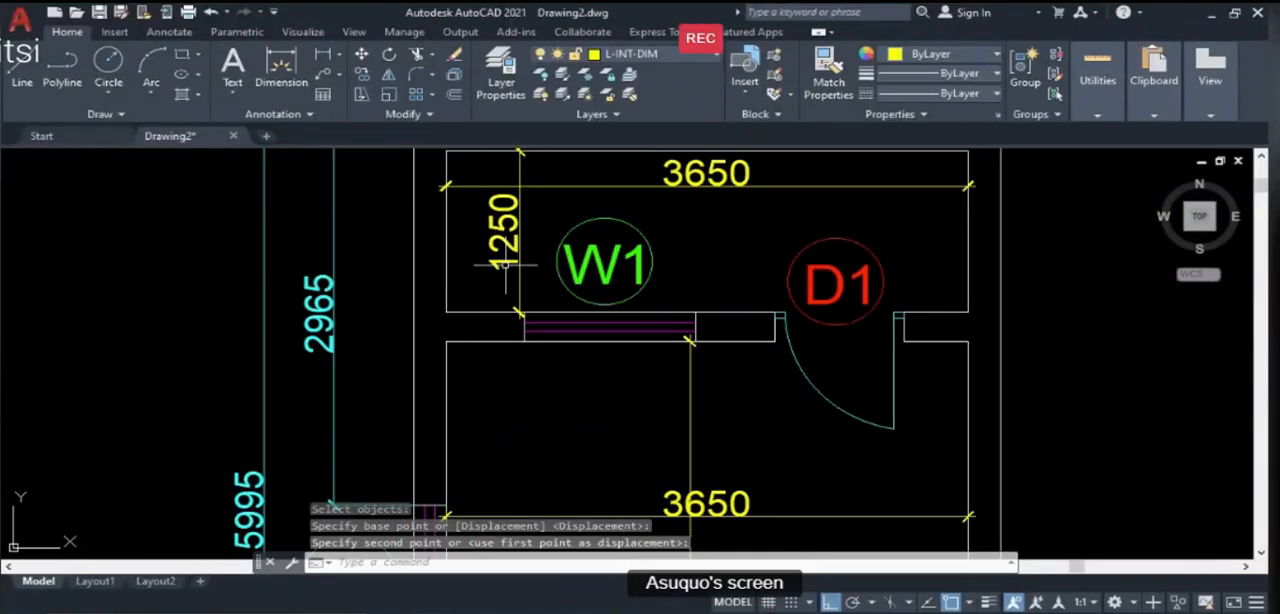
scroll(507, 262, up, 2)
scroll(521, 246, down, 6)
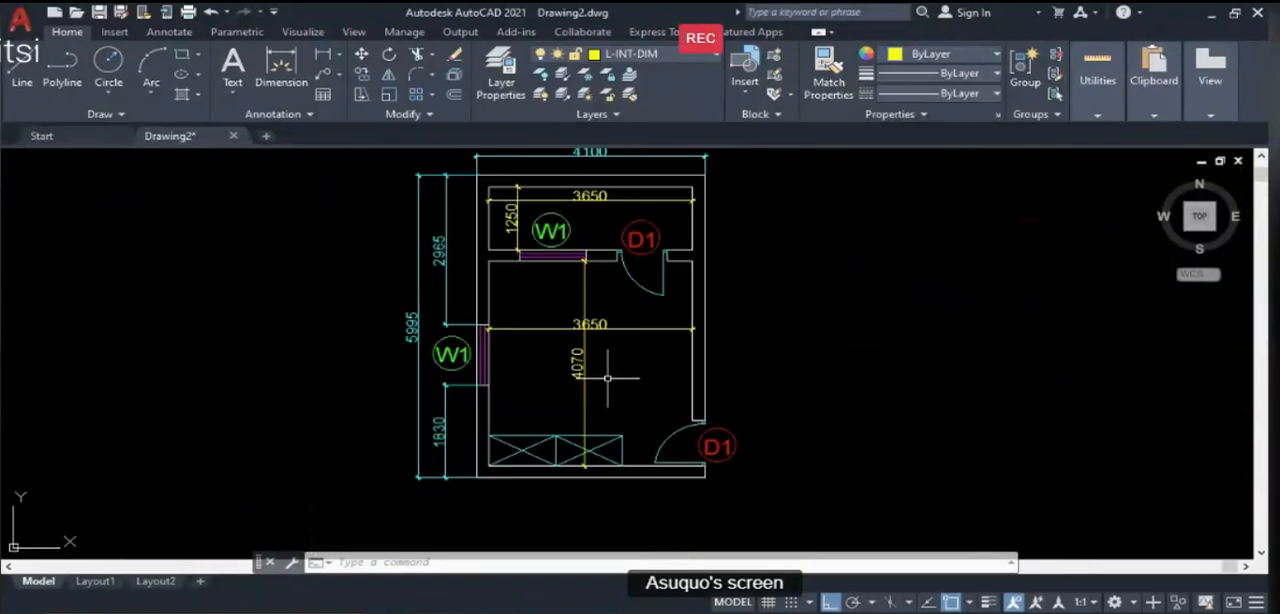
text(m)
key(Return)
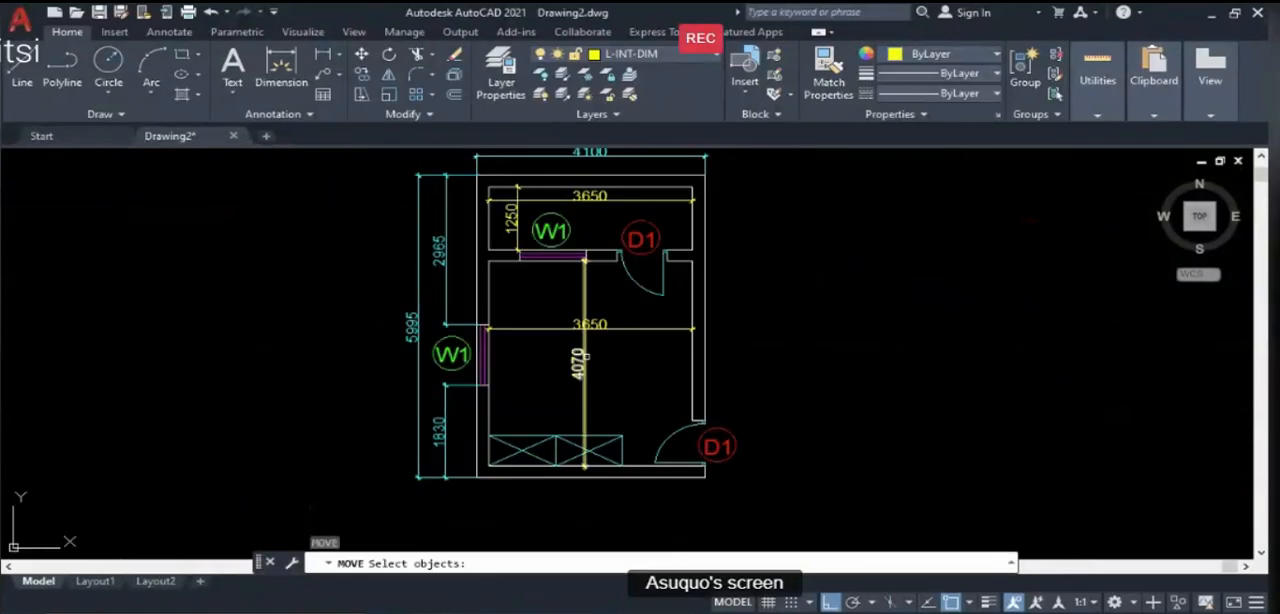
click(583, 357)
key(Return)
click(645, 376)
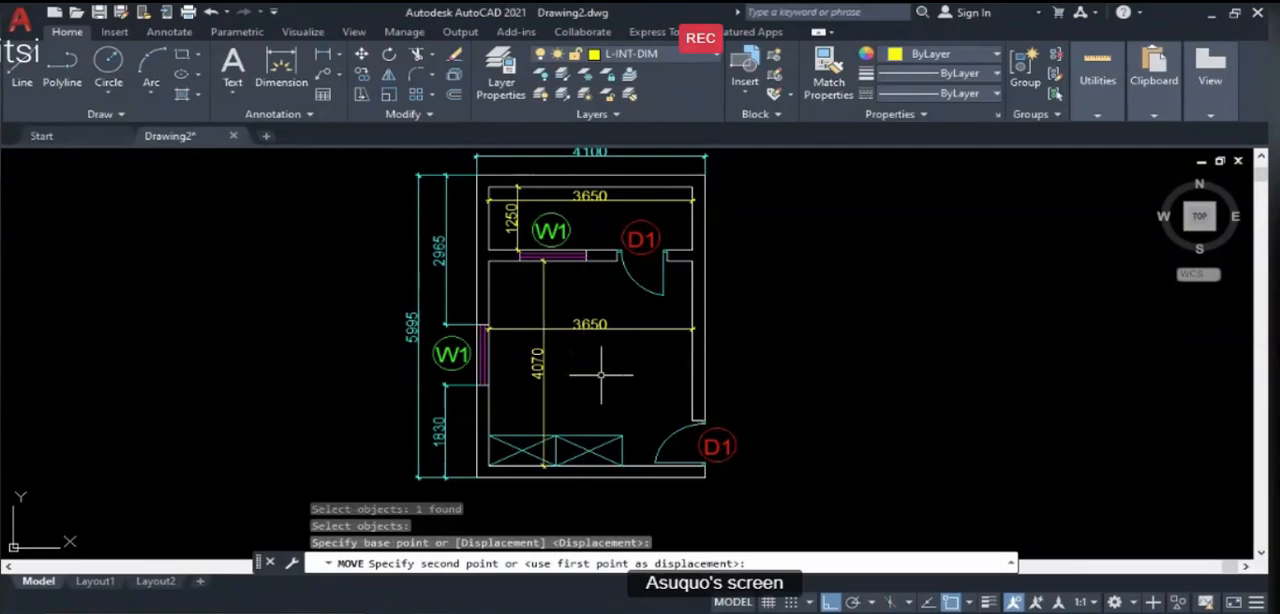
click(601, 375)
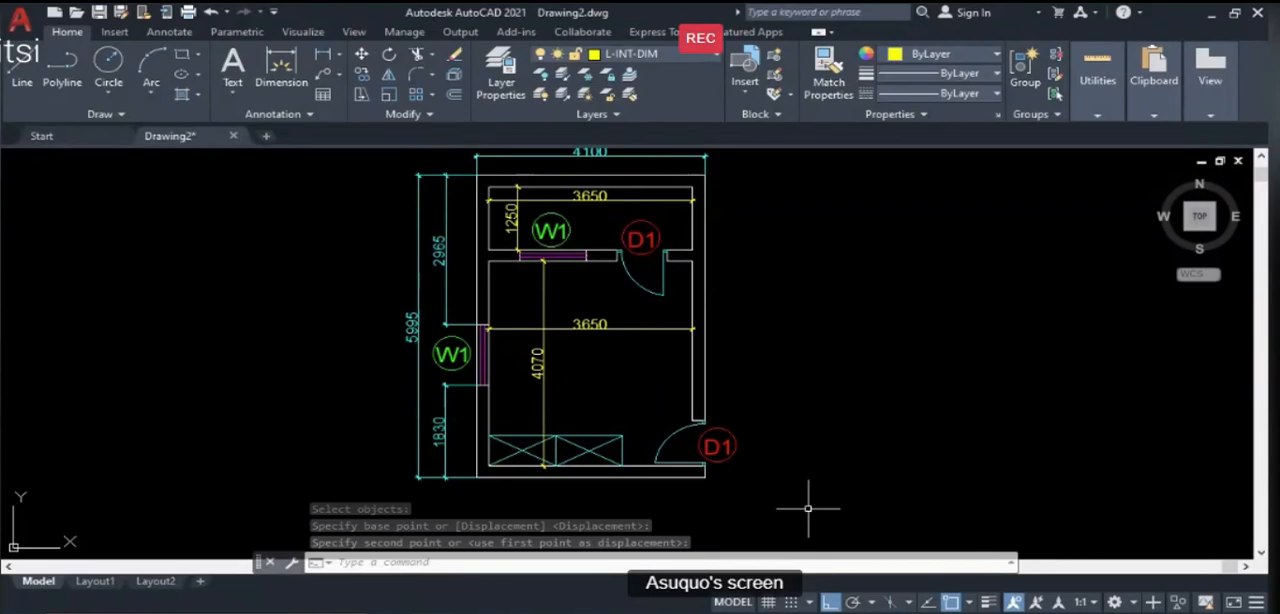
- Consult the Illustration Guide slide in PowerPoint, return to AutoCAD and make L-INT-LABEL the current layer
key(alt+Tab)
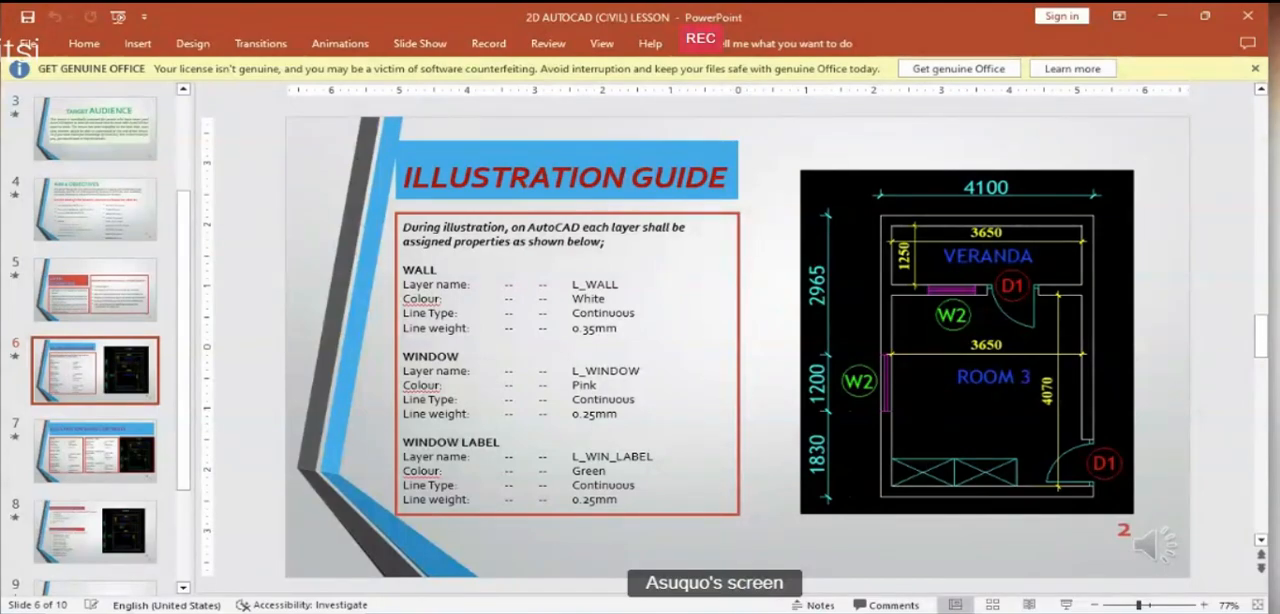
mouse_move(430, 612)
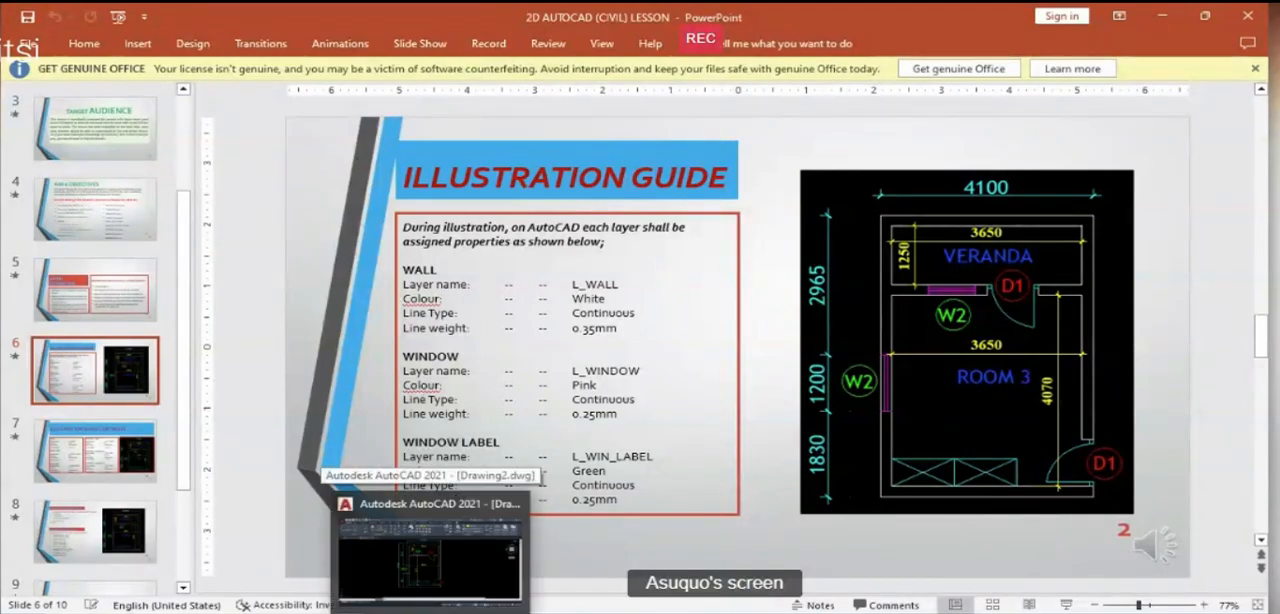
click(430, 550)
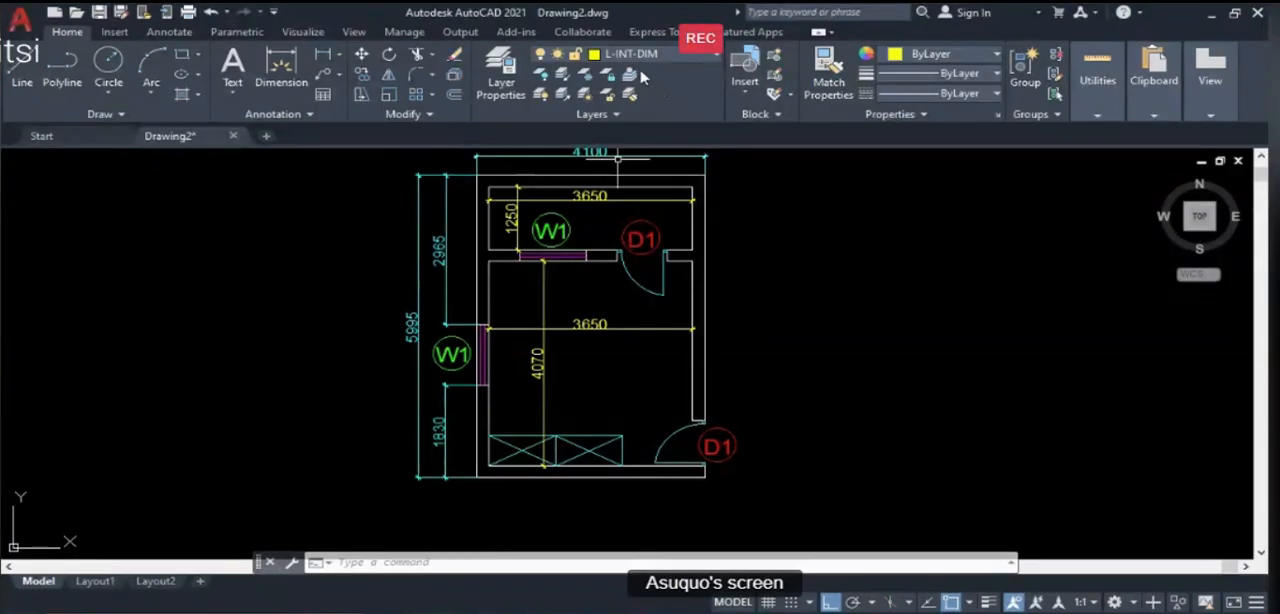
click(639, 62)
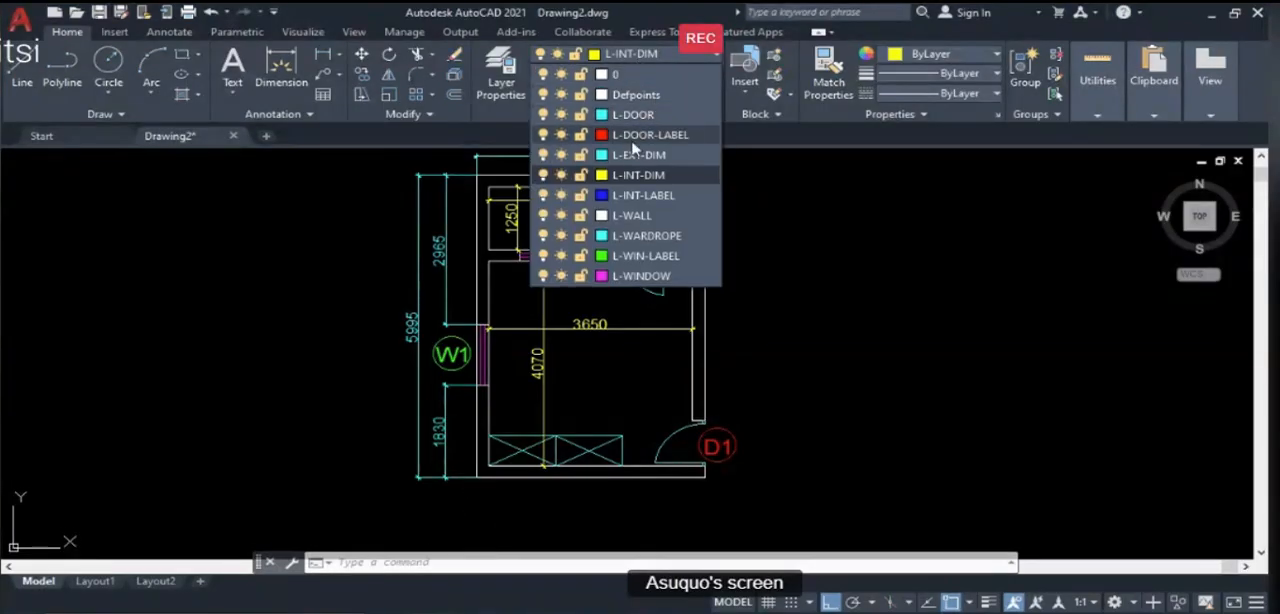
click(629, 196)
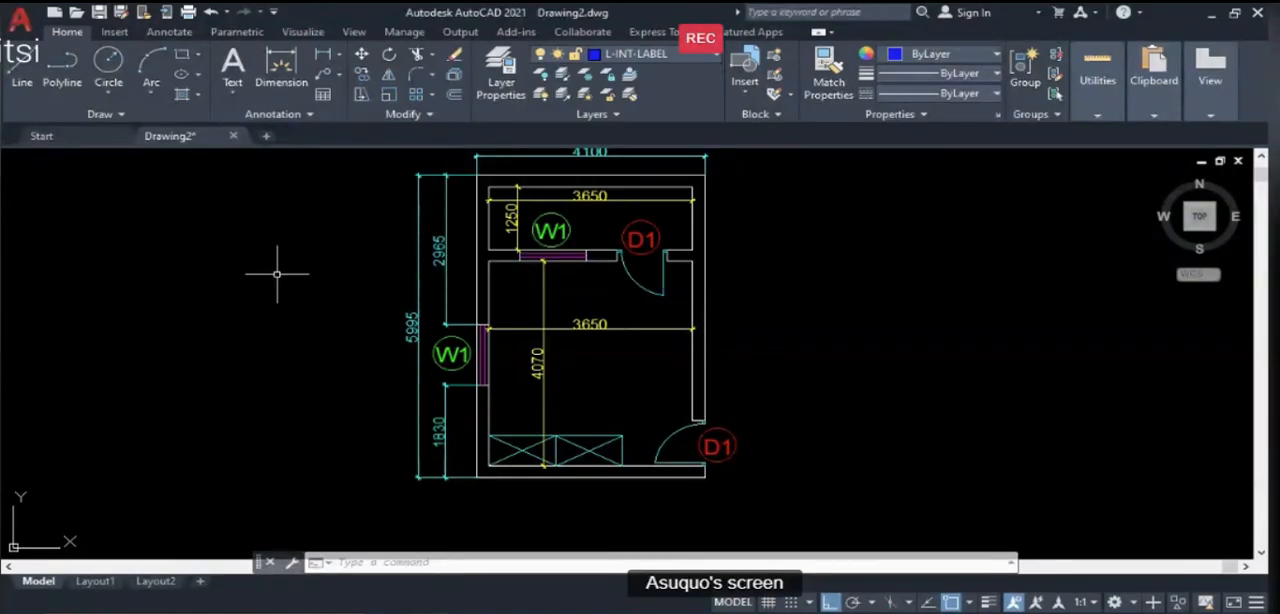
click(232, 91)
click(251, 122)
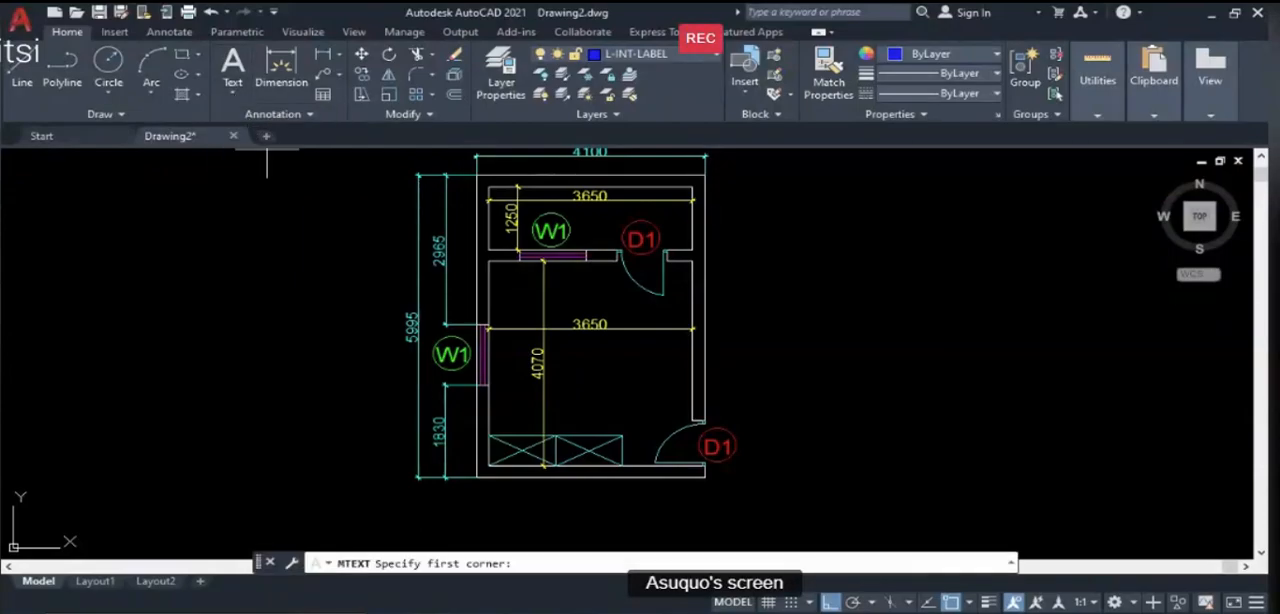
click(118, 320)
text(V)
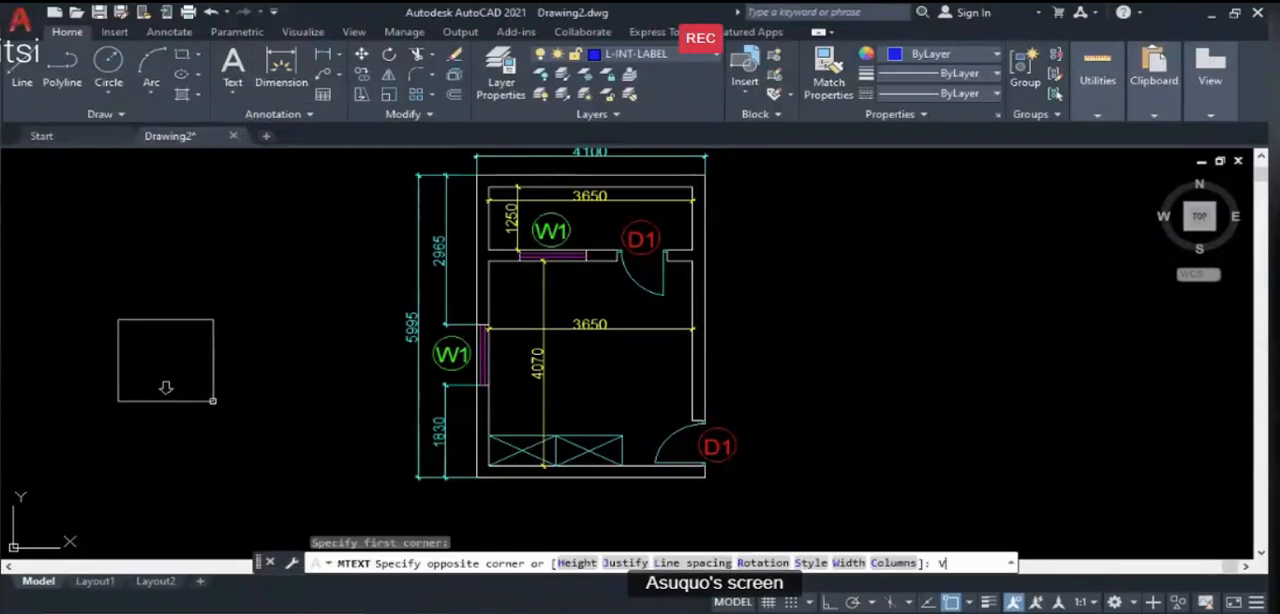
key(BackSpace)
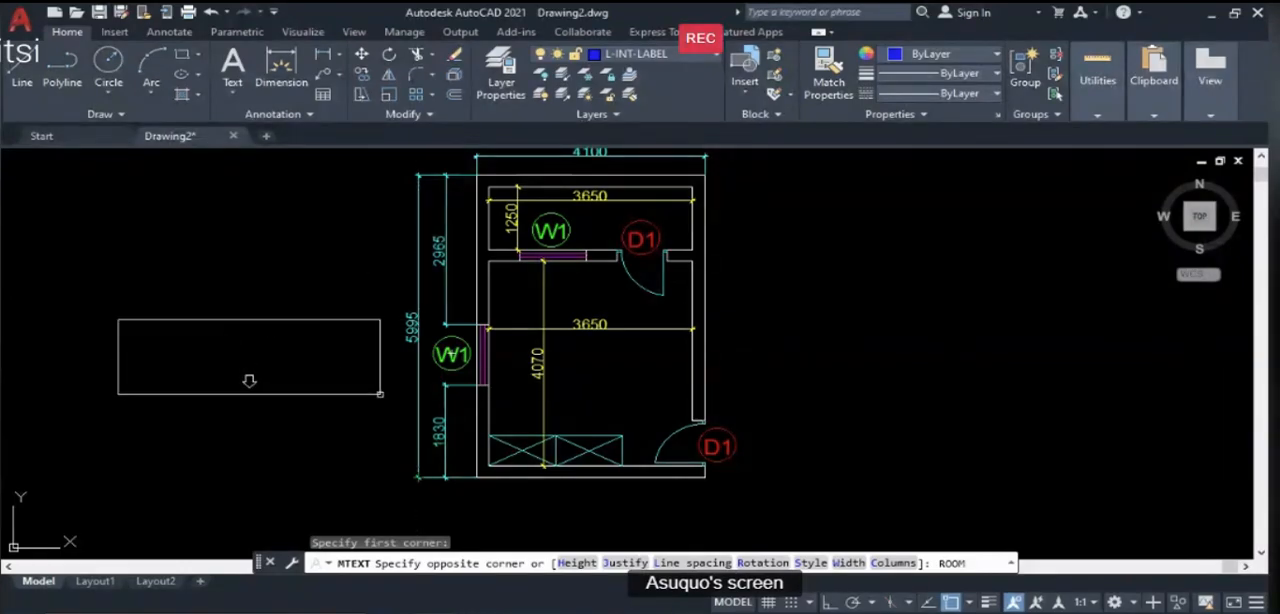
key(Escape)
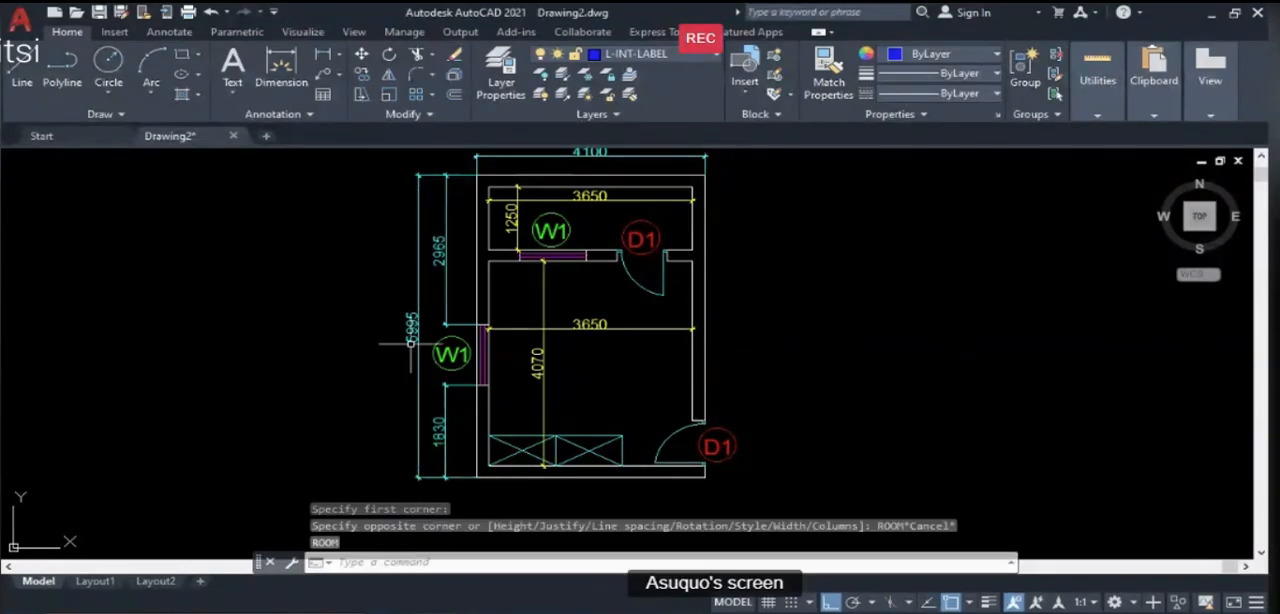
- Start a multiline text in the empty area west of the plan and enter "ROOM 1"
click(232, 98)
click(262, 124)
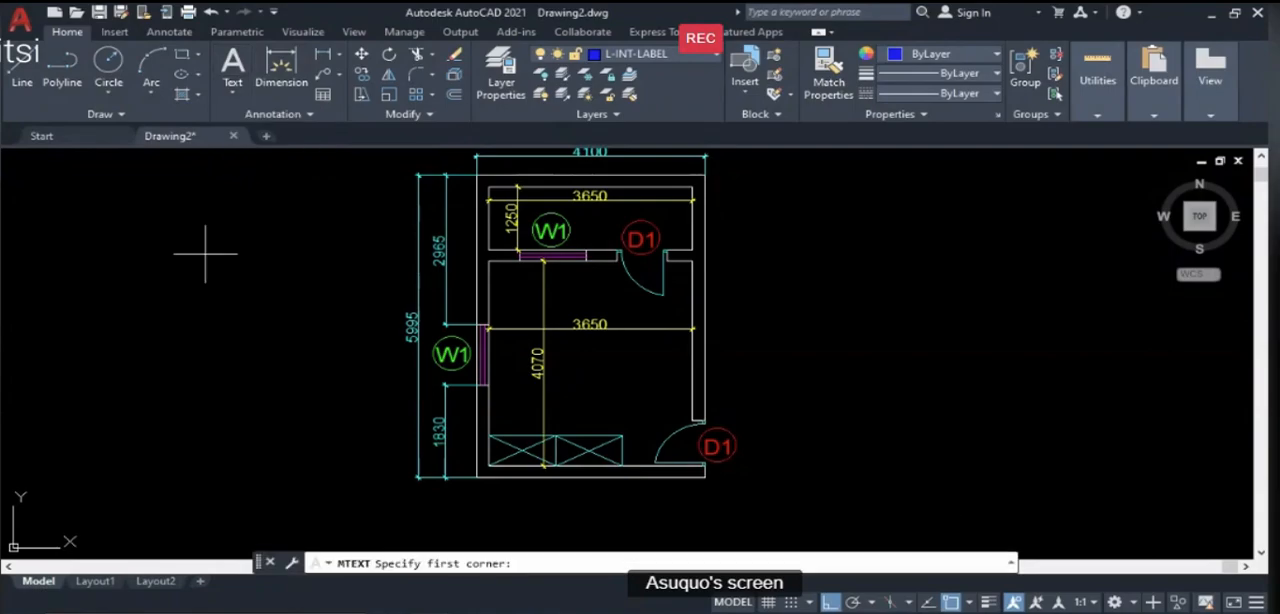
click(172, 306)
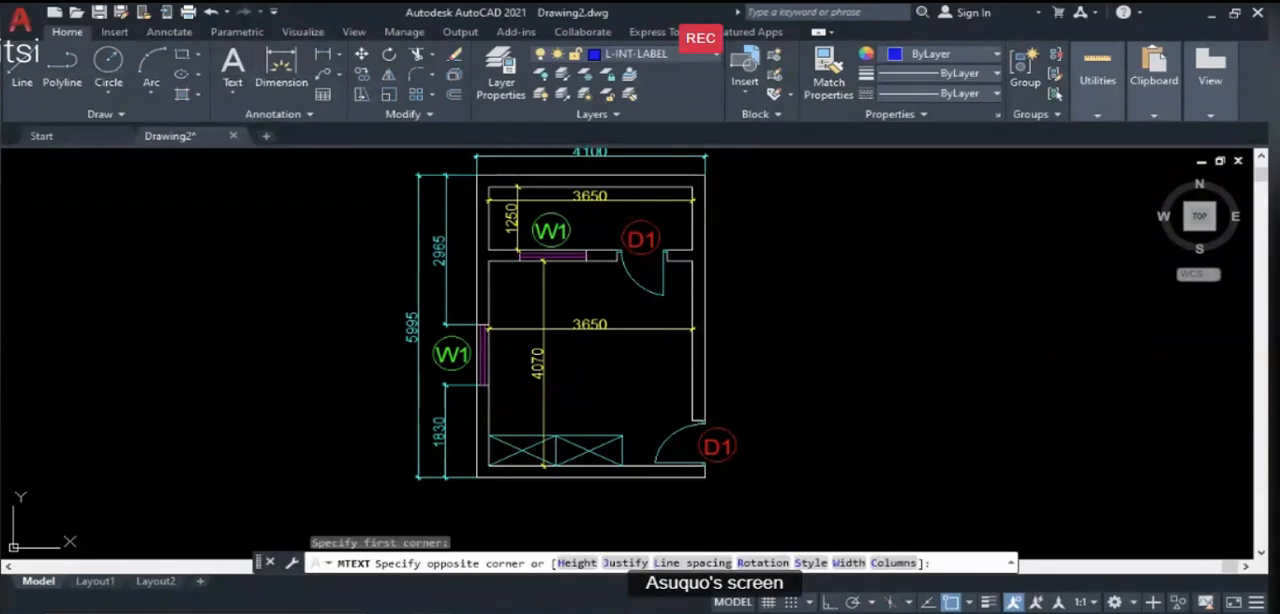
click(328, 323)
text(RO)
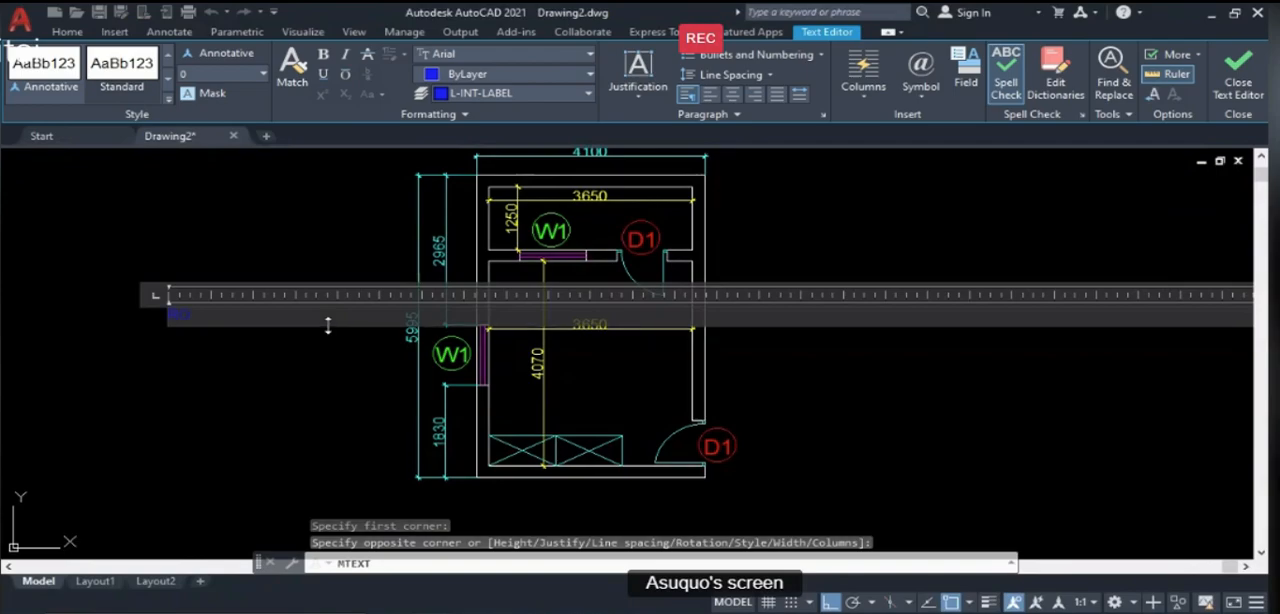
text(OM 1)
- Select the whole room label text and set its font to Arial Black
drag(228, 314, 169, 319)
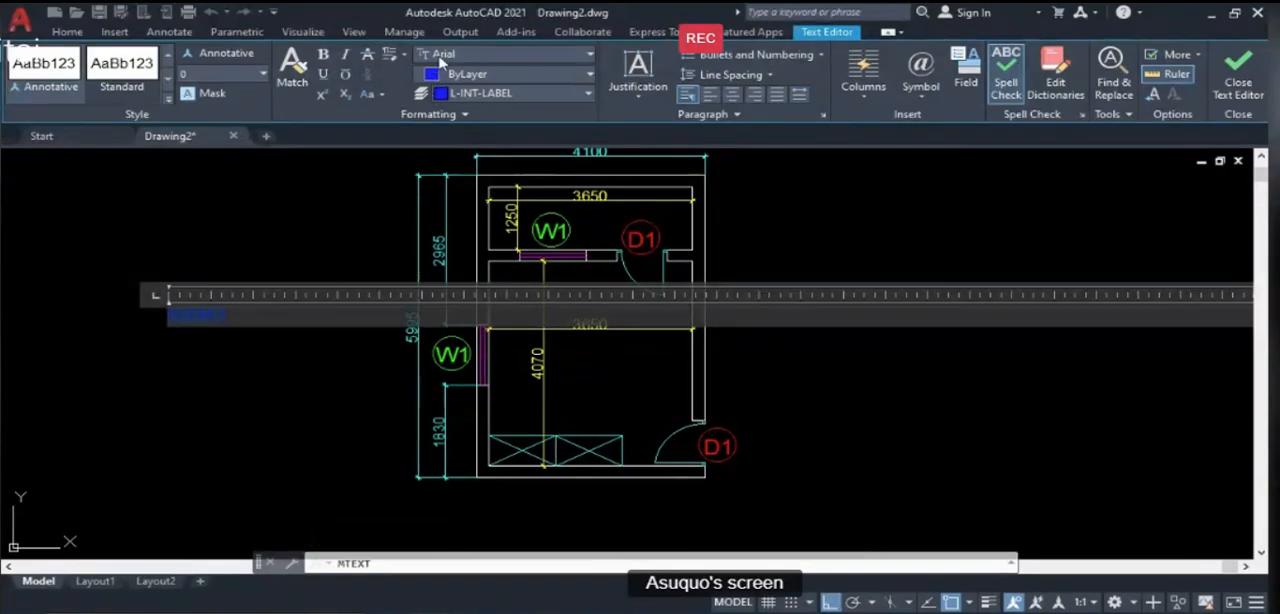
click(562, 60)
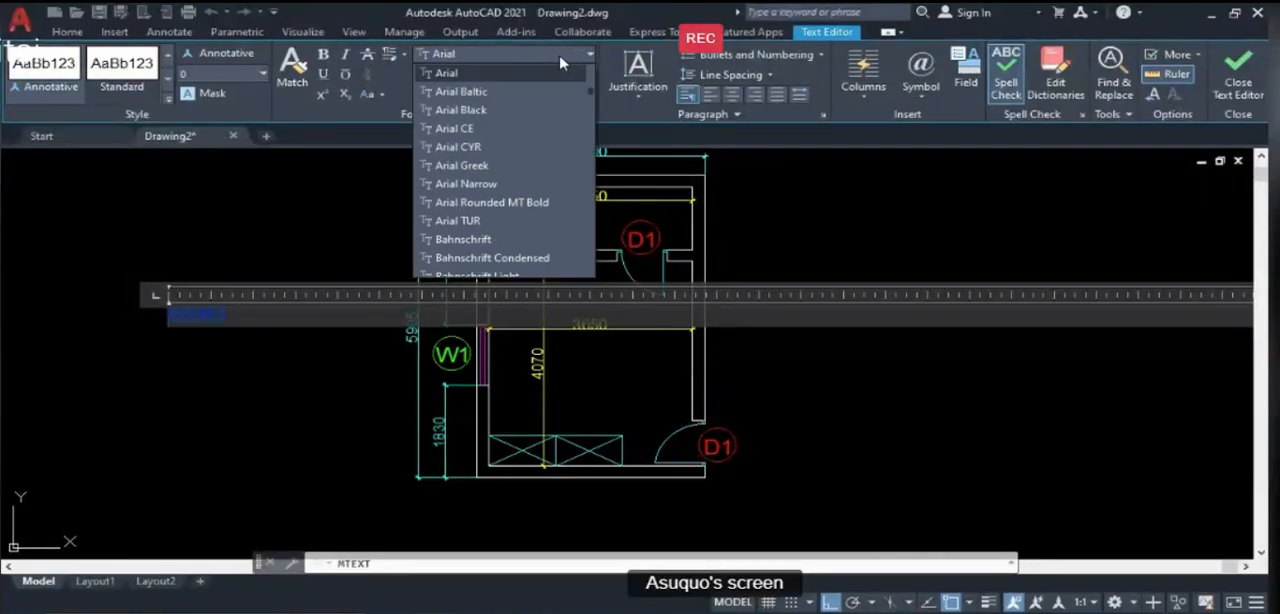
click(470, 111)
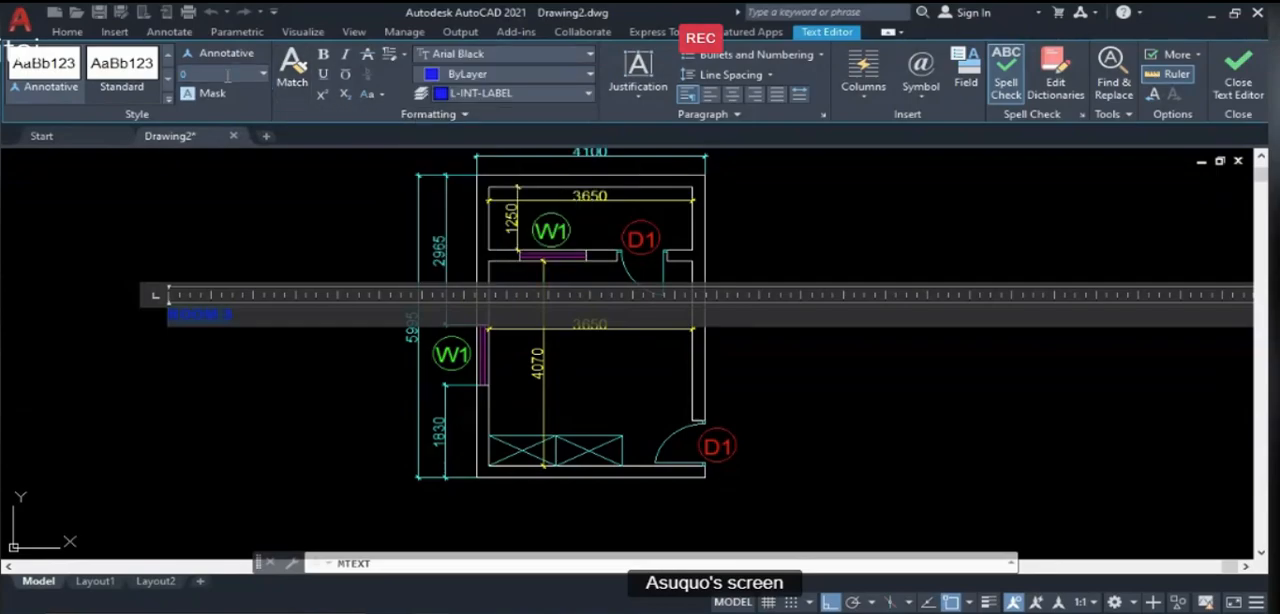
- Try text heights of 250 and 2548 on the selected room label text
click(263, 75)
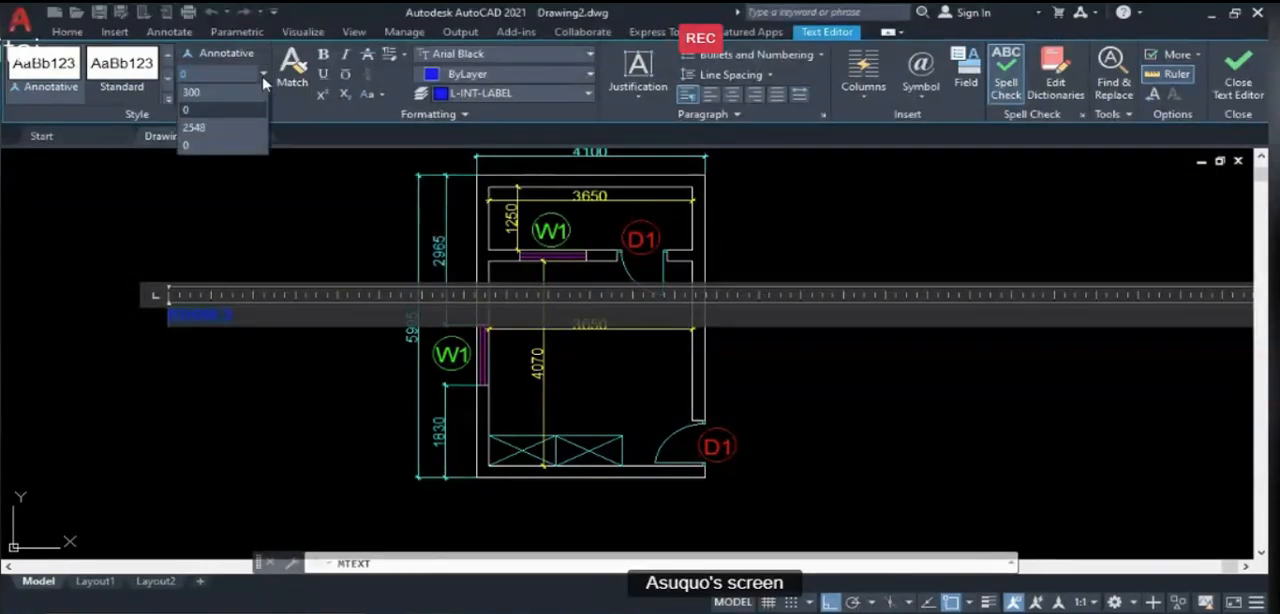
text(250)
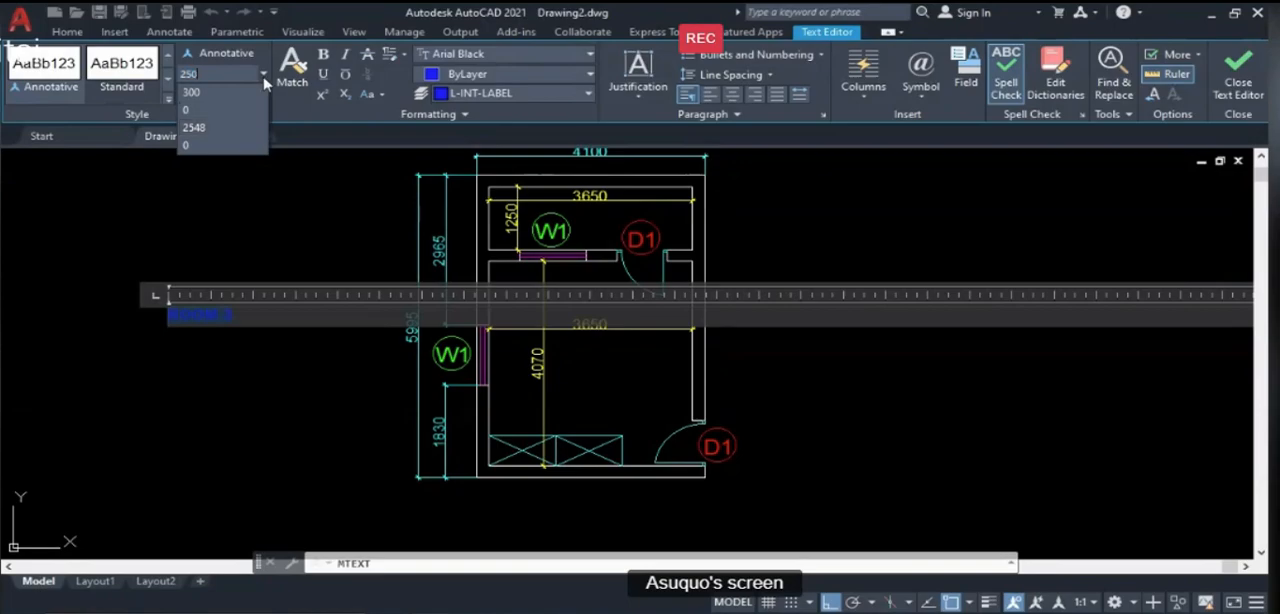
key(Return)
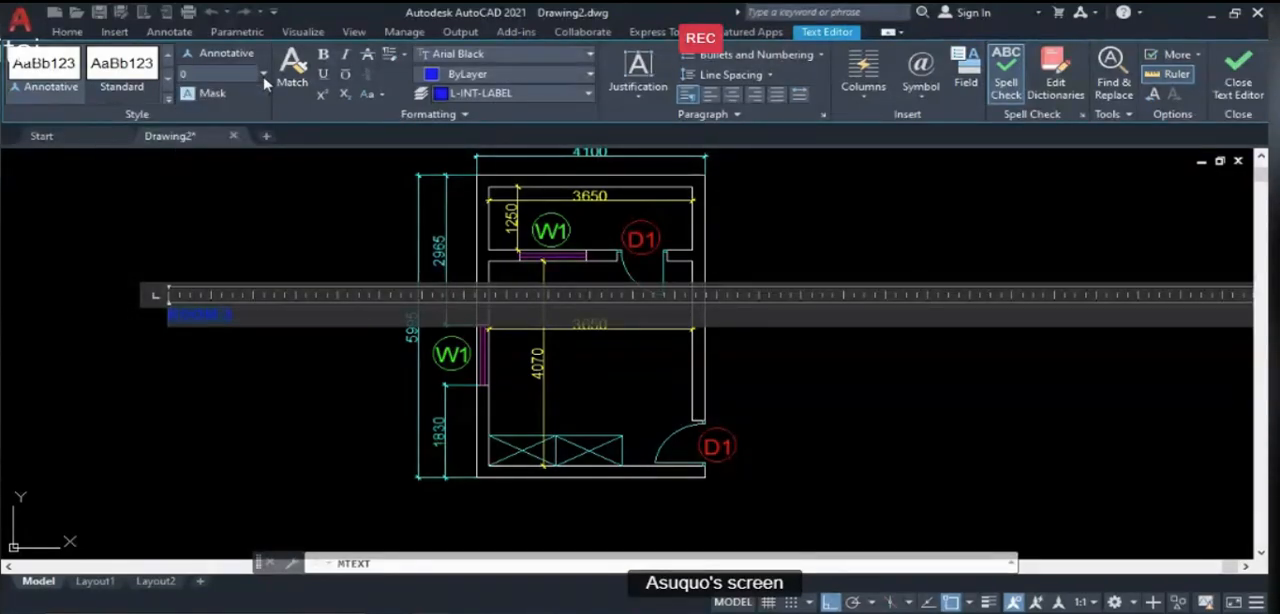
click(262, 78)
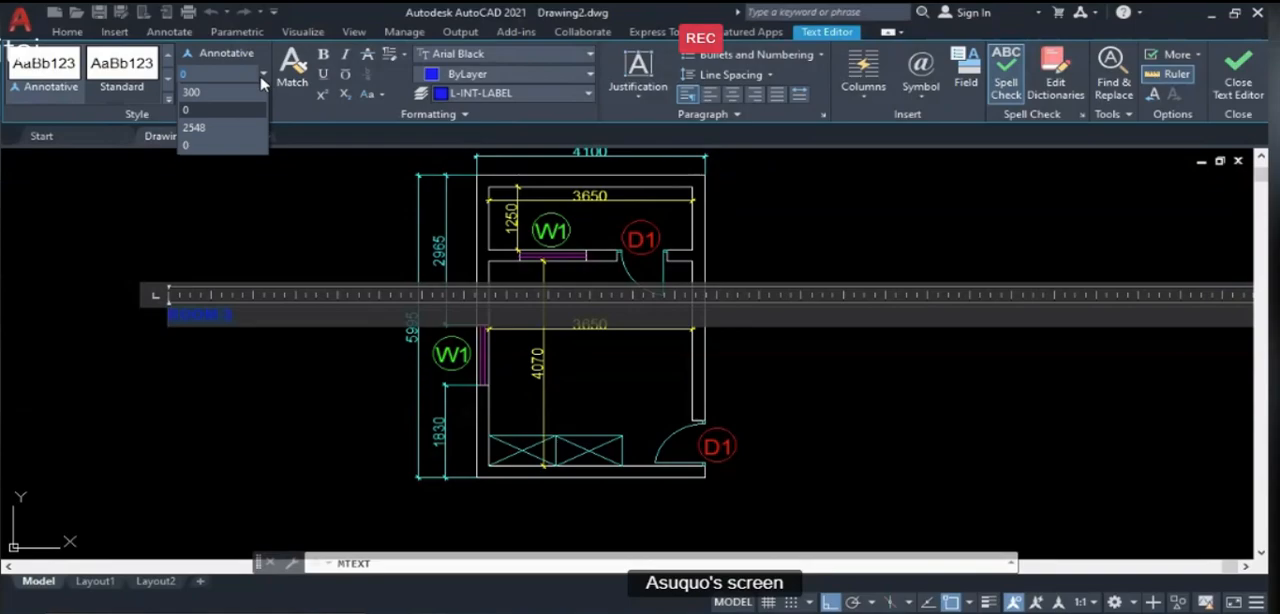
text(250)
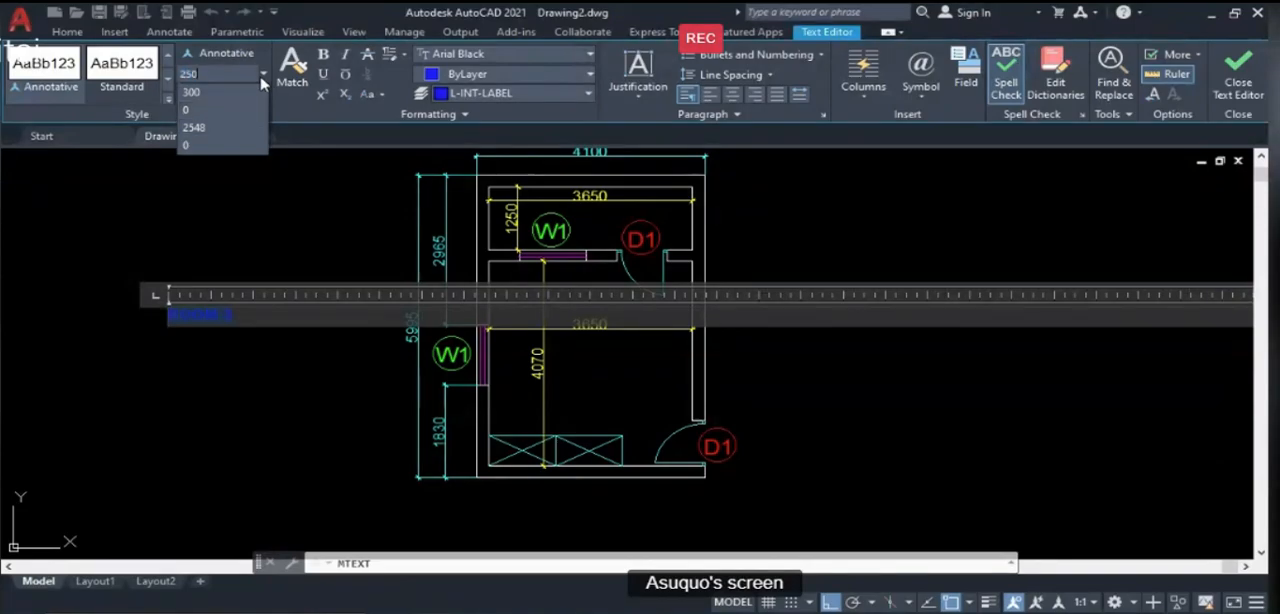
click(194, 127)
click(231, 74)
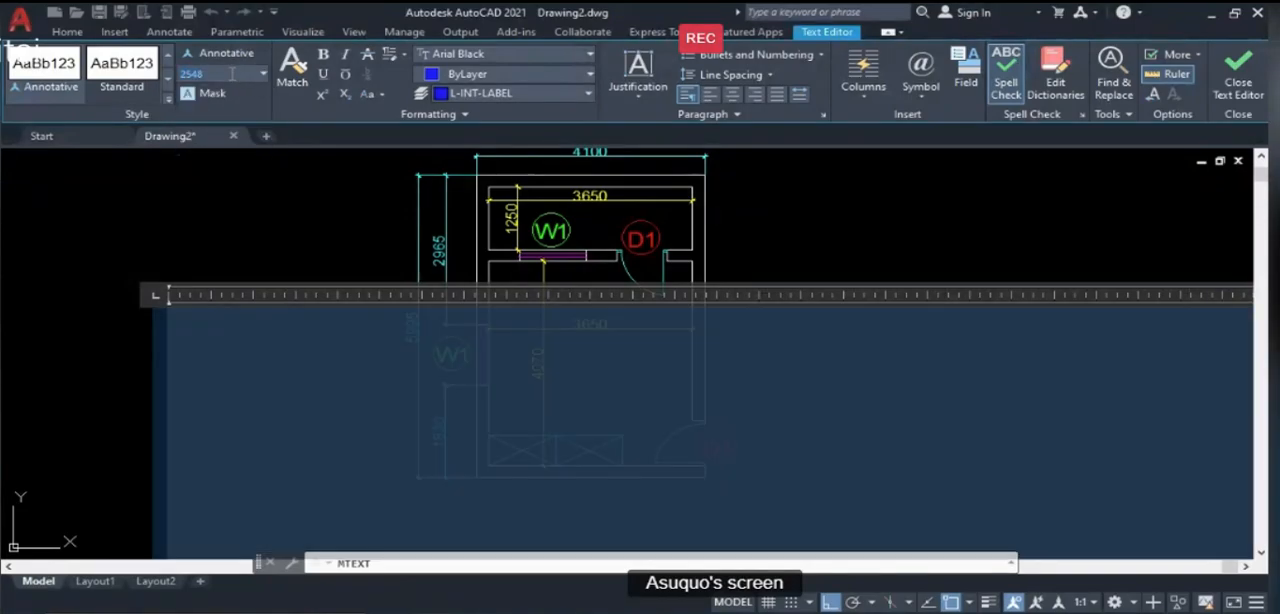
- Set the room label's text height to 300 and finish editing the text
click(262, 73)
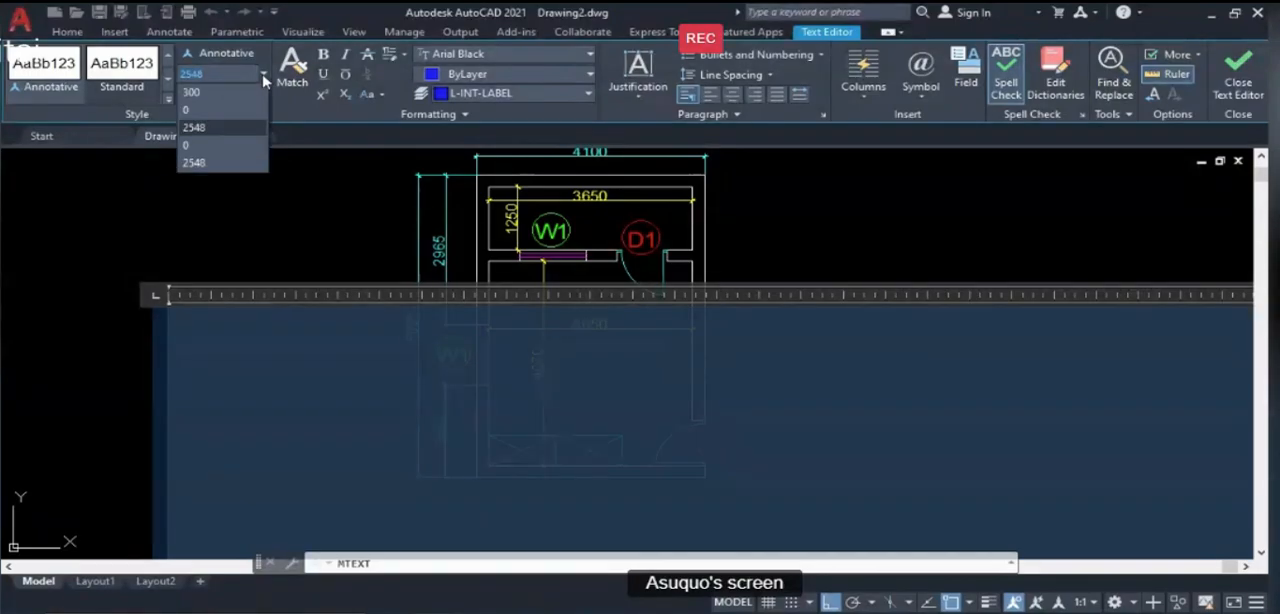
click(213, 93)
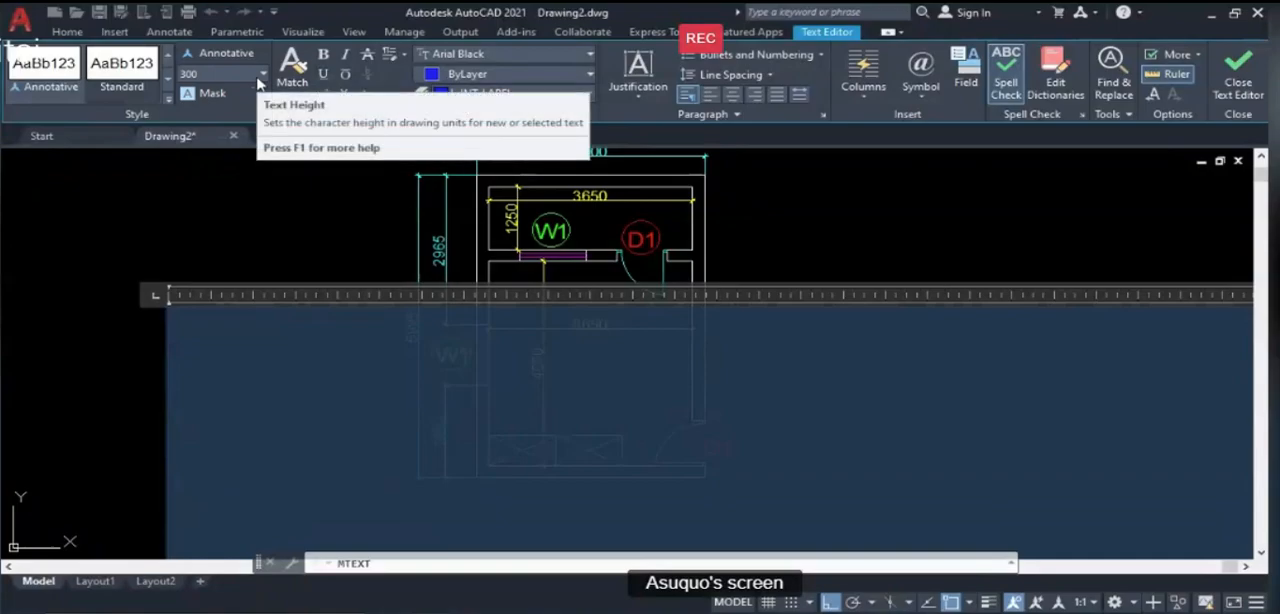
click(1238, 80)
- Move the "ROOM 3" label into the room below its width dimension, with Ortho turned off for free placement
scroll(481, 288, down, 3)
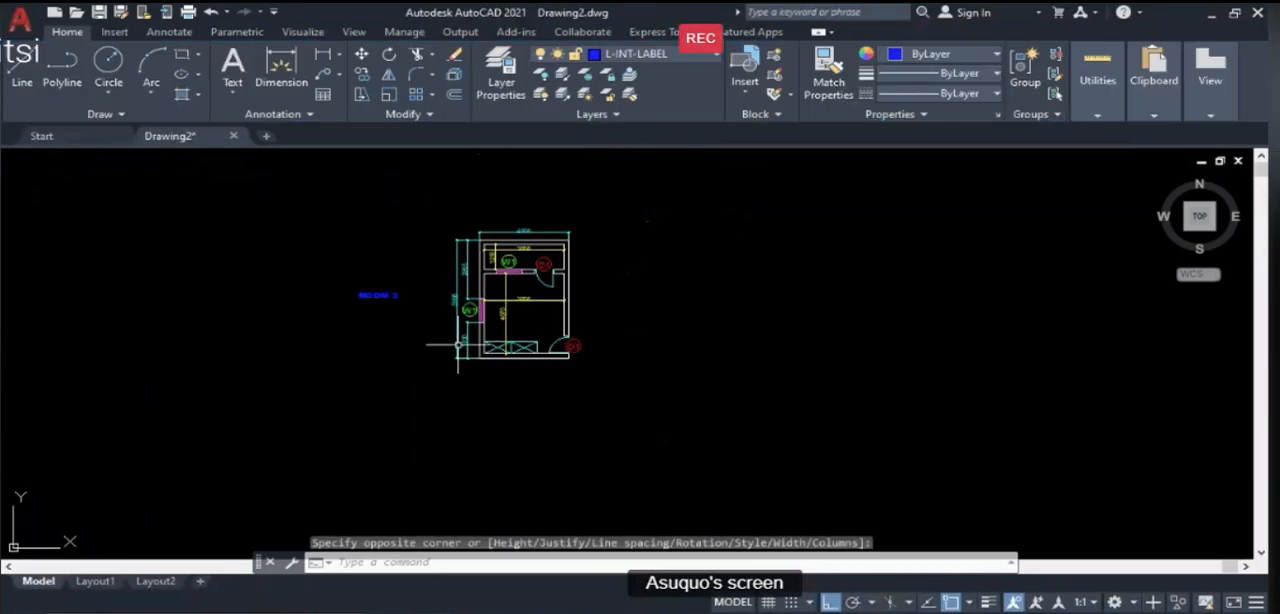
text(m)
key(Return)
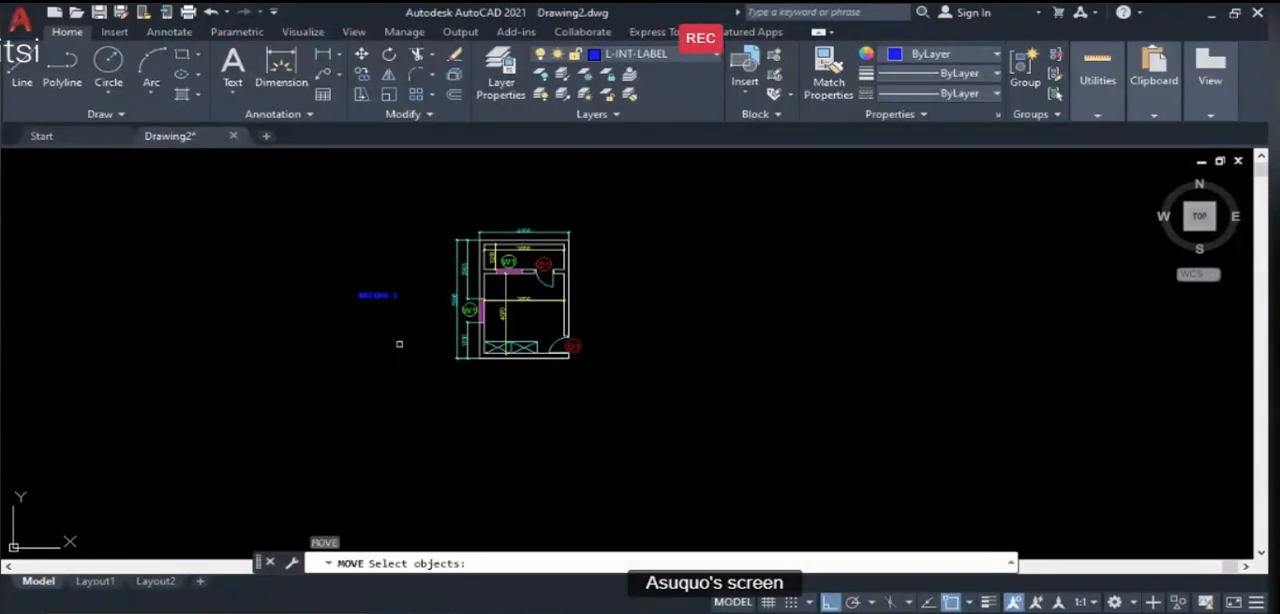
click(394, 298)
key(Return)
click(382, 296)
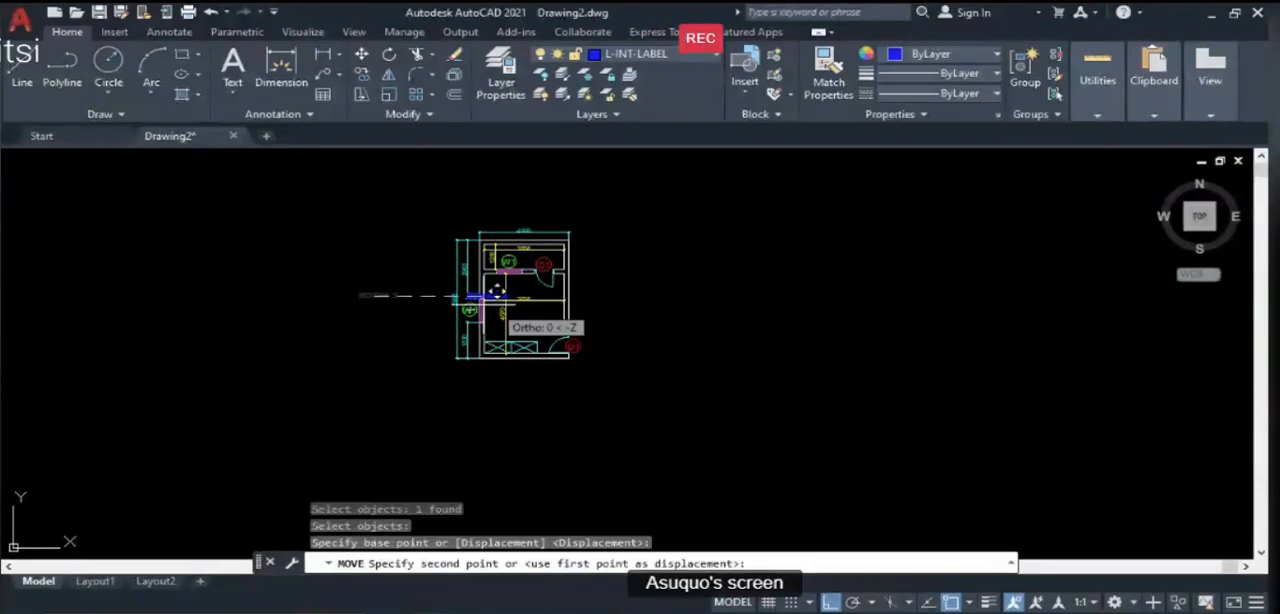
scroll(545, 330, up, 4)
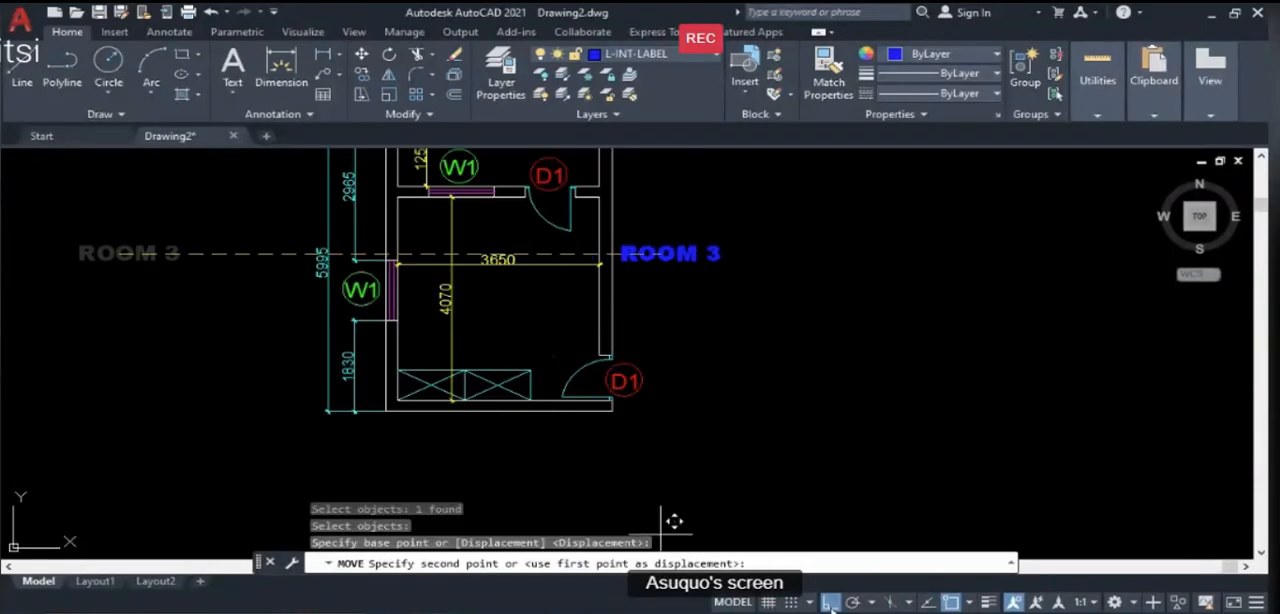
click(830, 602)
click(523, 316)
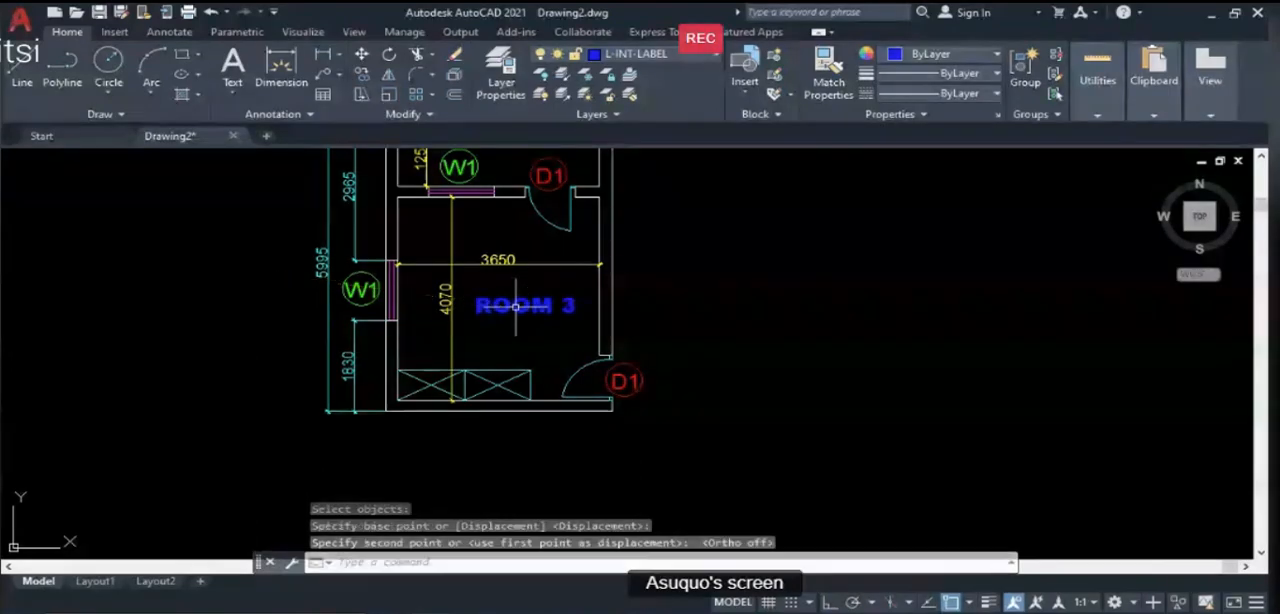
- Copy the "ROOM 3" label up into the veranda, just below the veranda's width dimension
scroll(575, 432, down, 2)
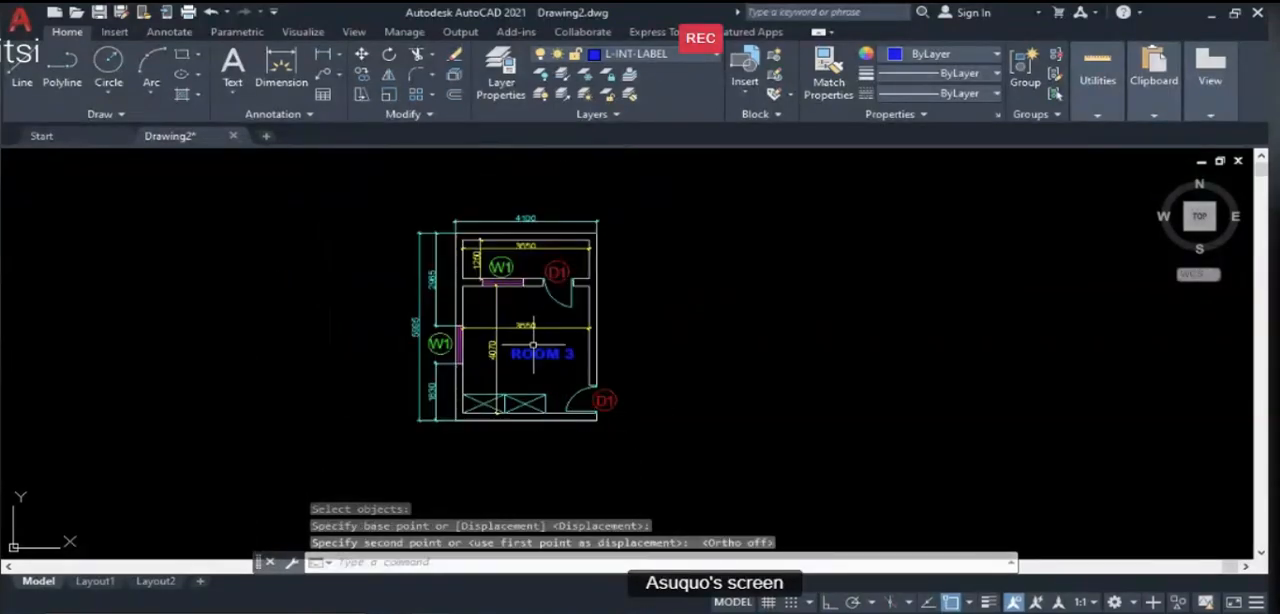
text(co)
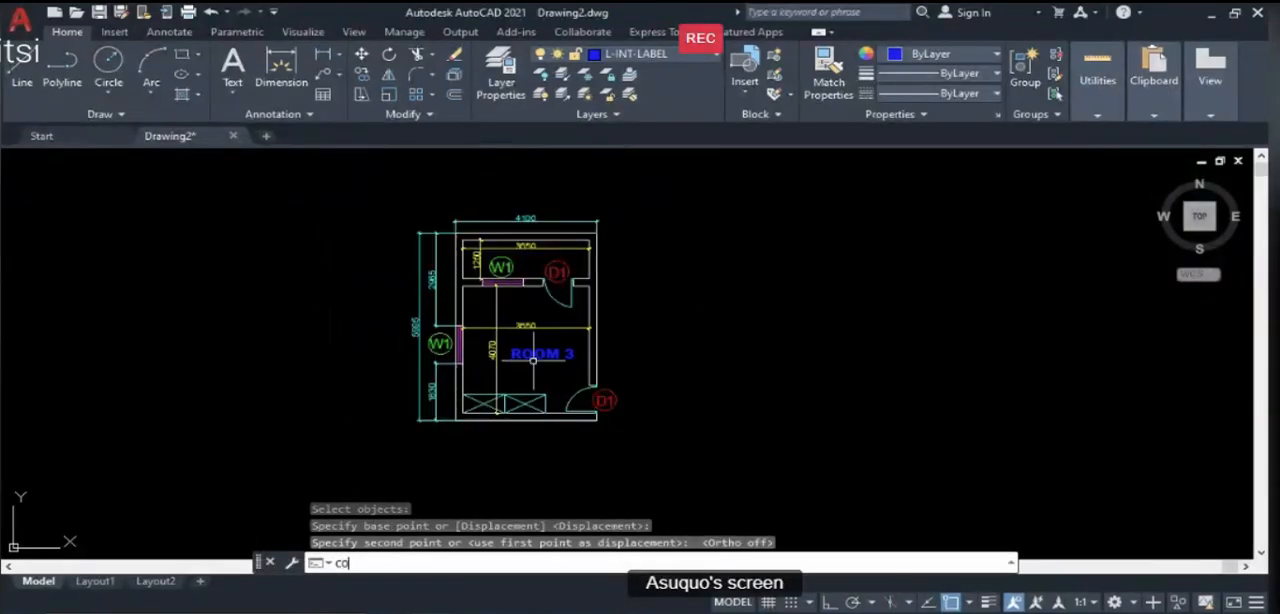
key(Return)
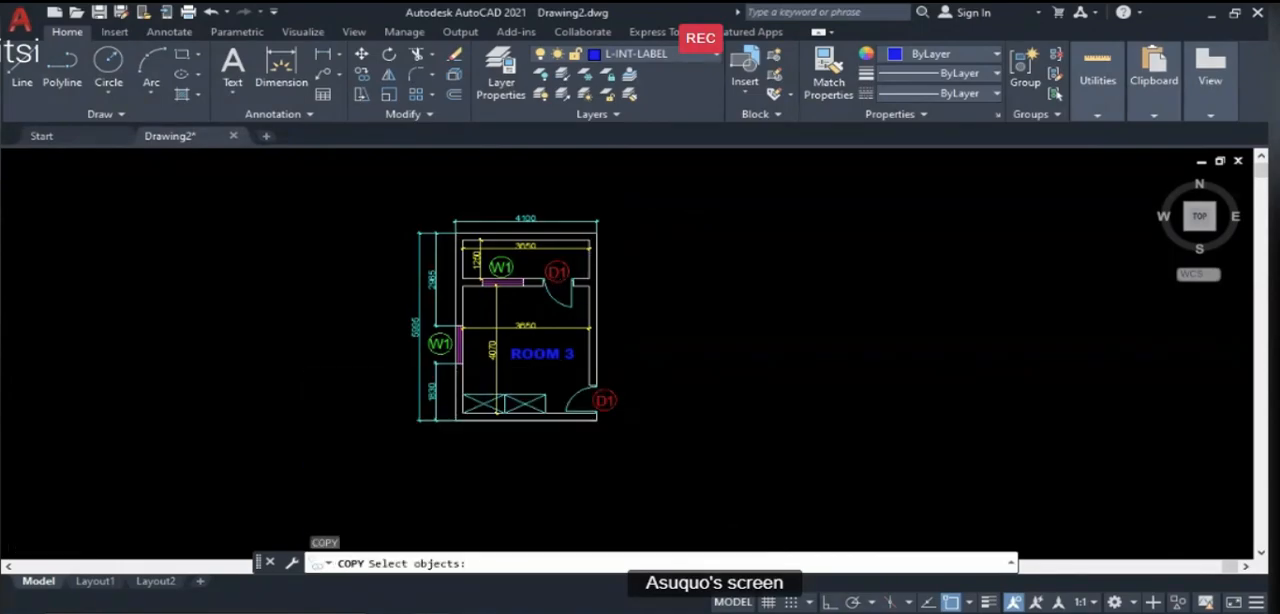
scroll(535, 365, up, 2)
click(536, 370)
key(Return)
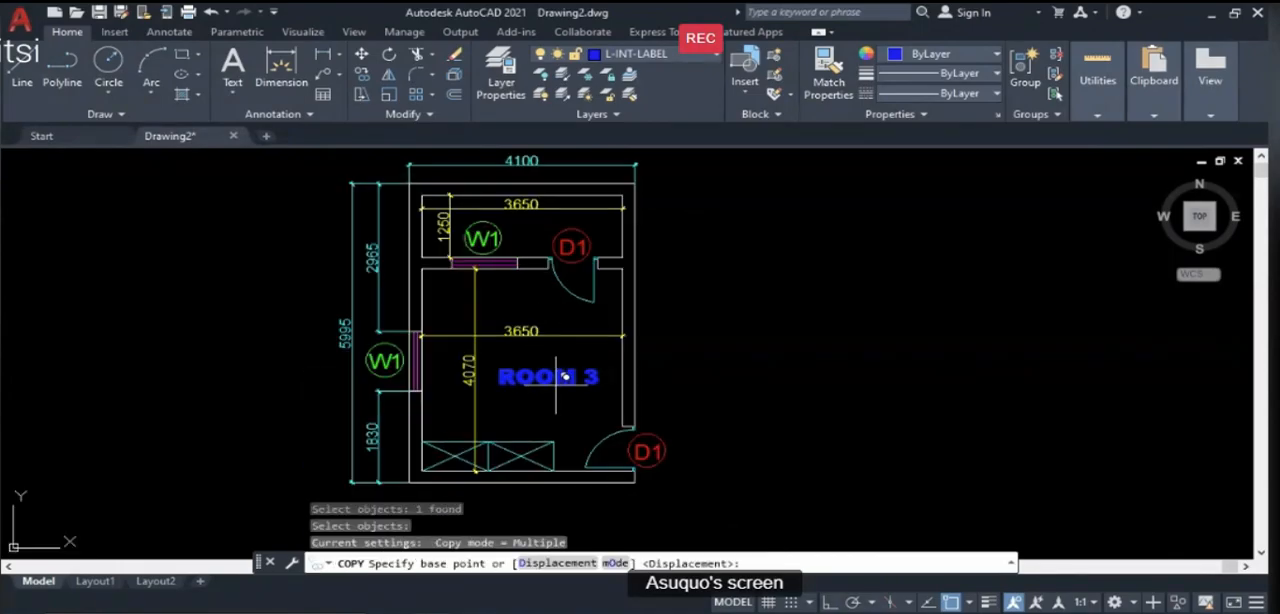
click(555, 374)
scroll(563, 222, up, 4)
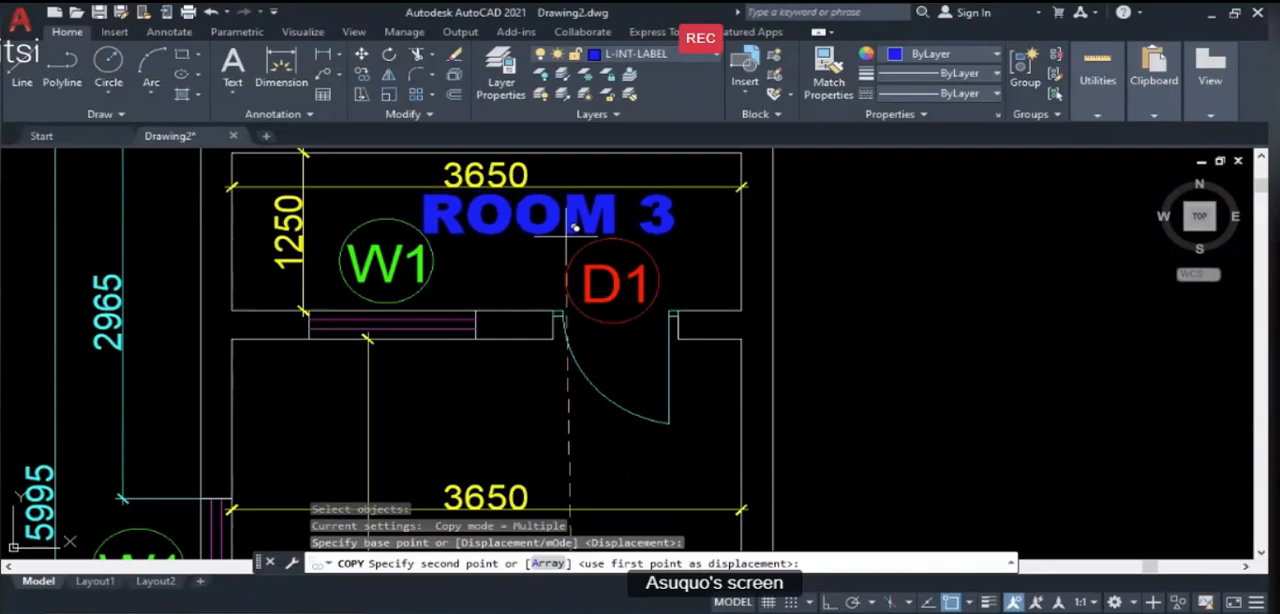
click(575, 228)
key(Return)
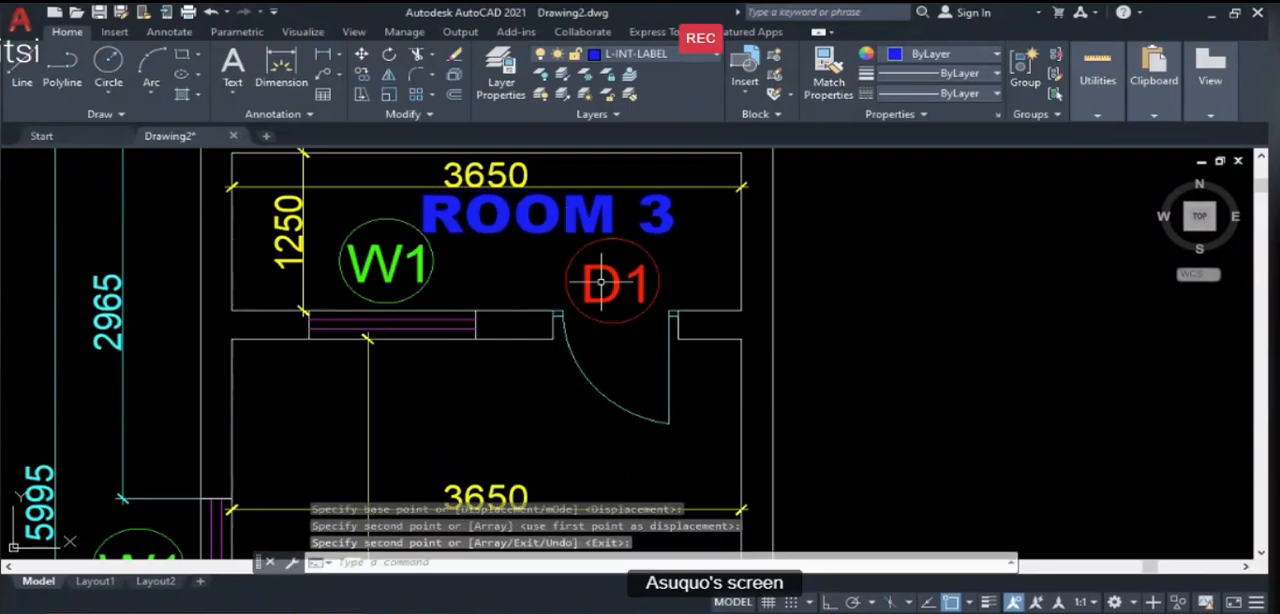
- Check the Illustration Guide slide in PowerPoint, return to AutoCAD and change the copied label's text to "VERANDA"
key(alt+Tab)
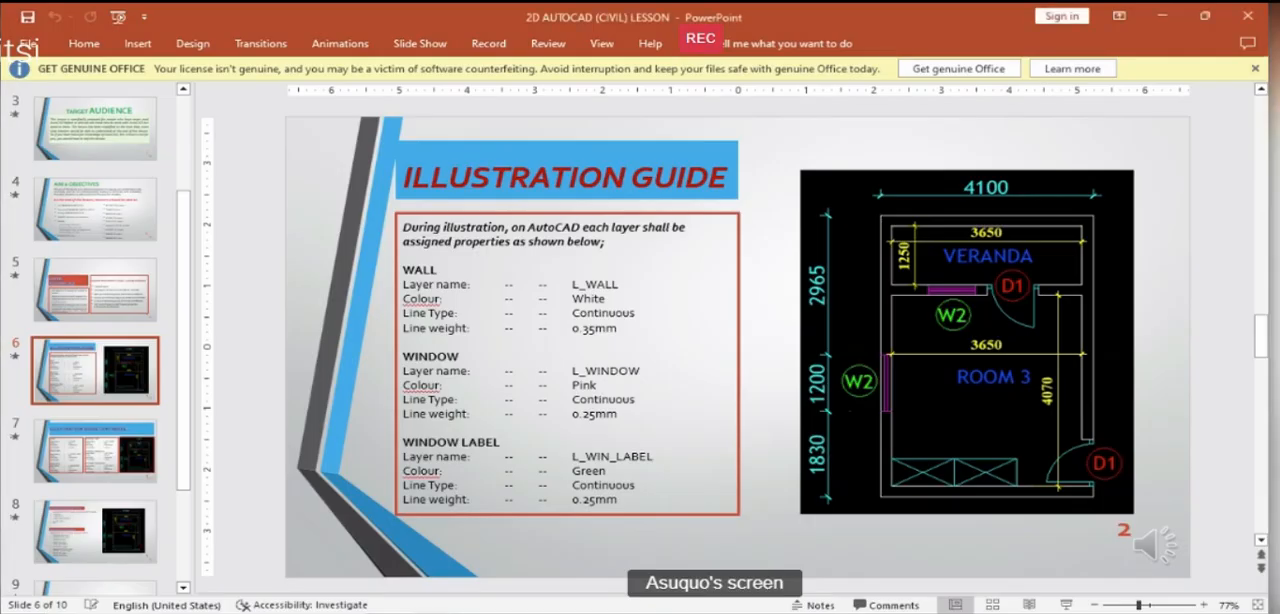
key(alt+Tab)
text(E)
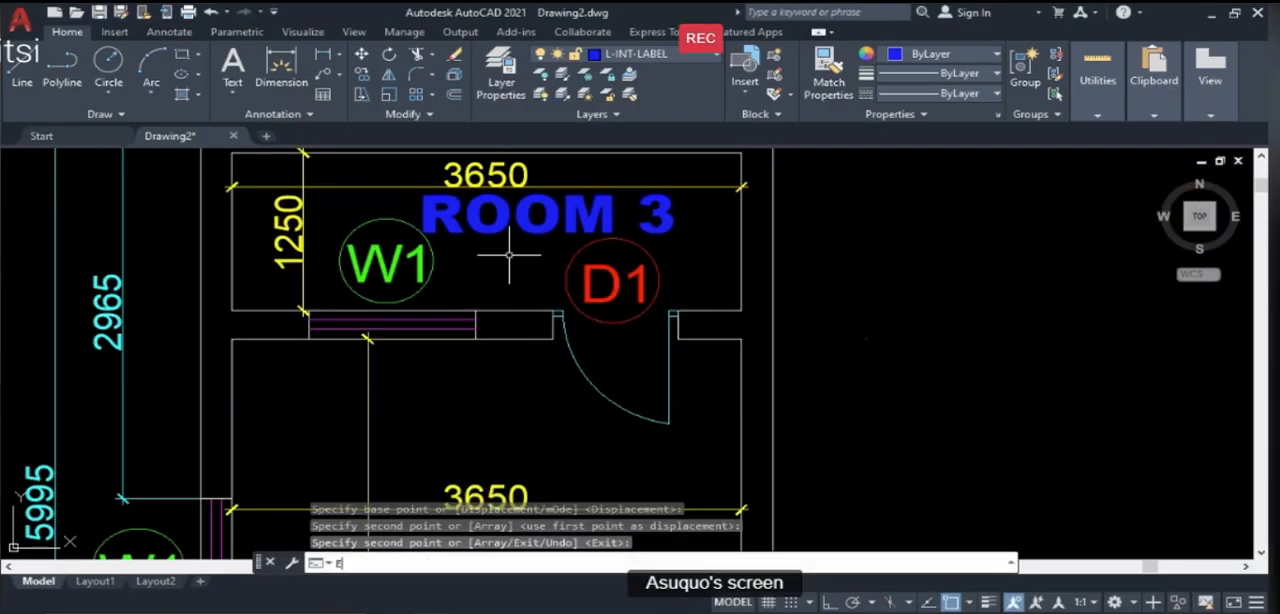
text(D)
key(Return)
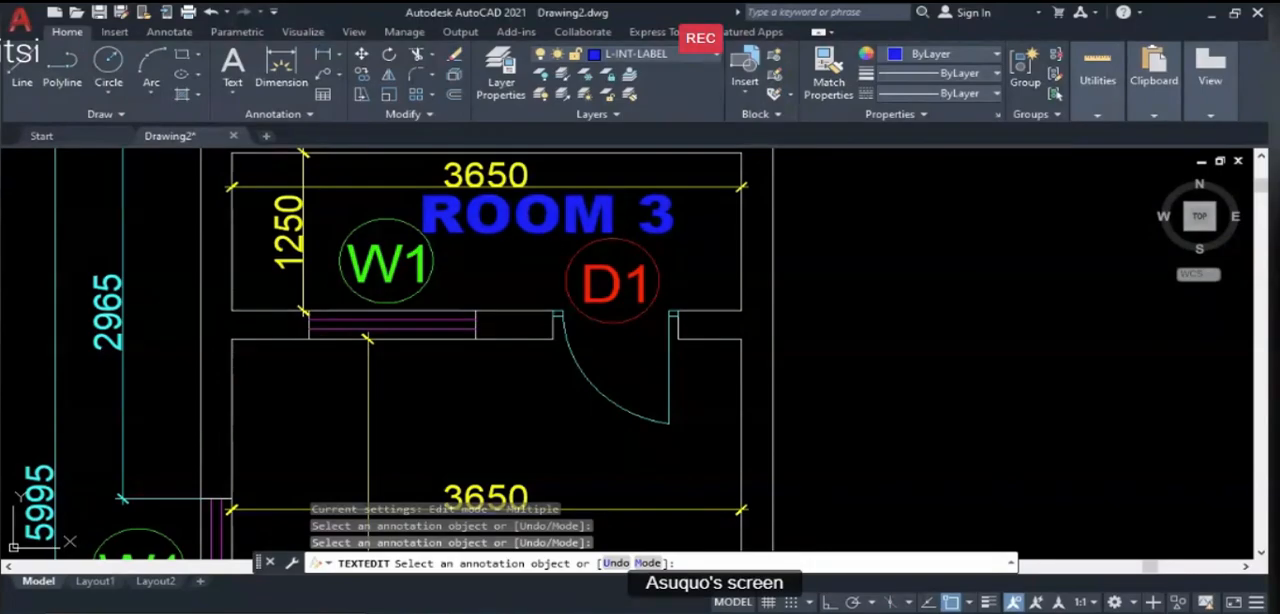
click(660, 215)
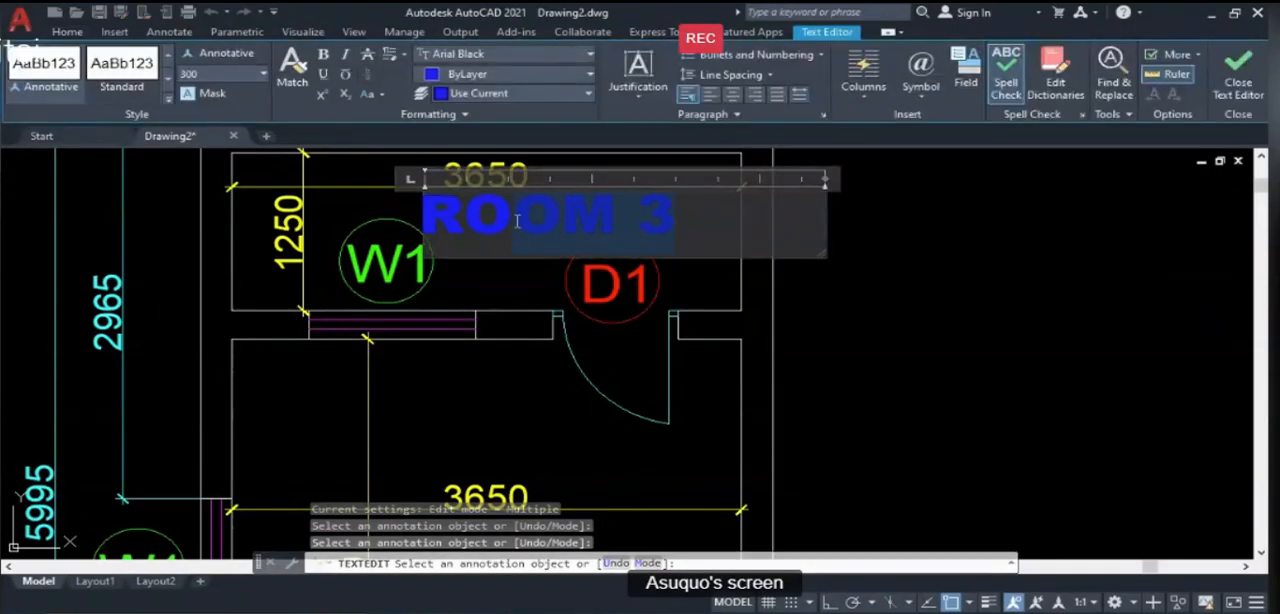
drag(676, 217, 428, 225)
text(V)
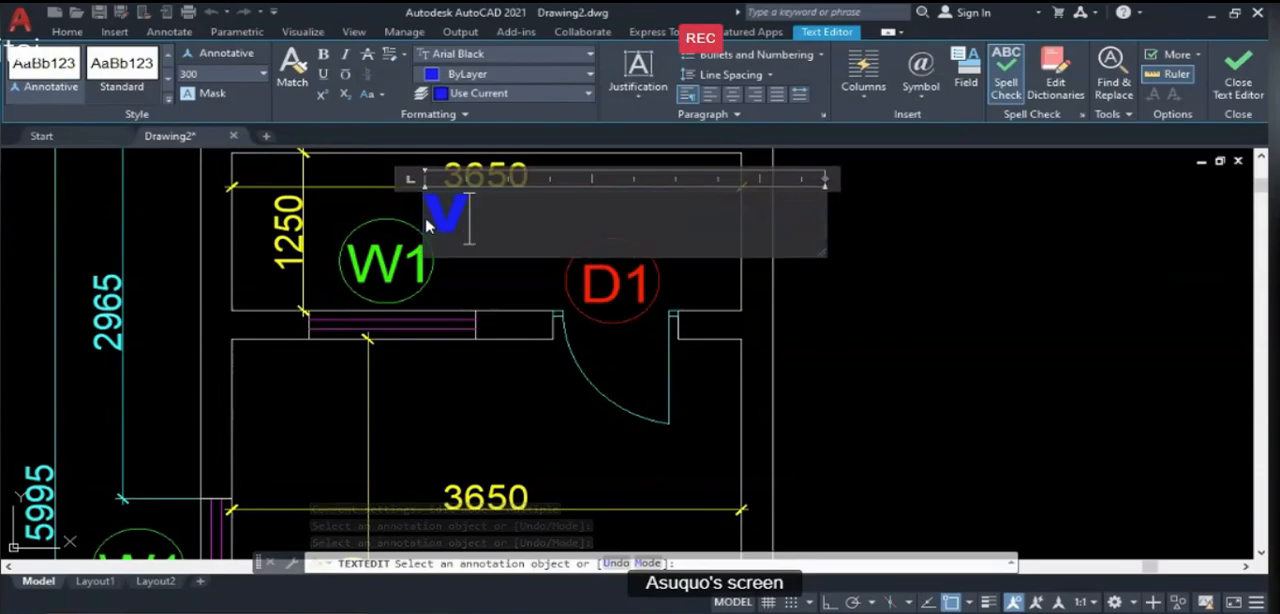
text(ERANDA)
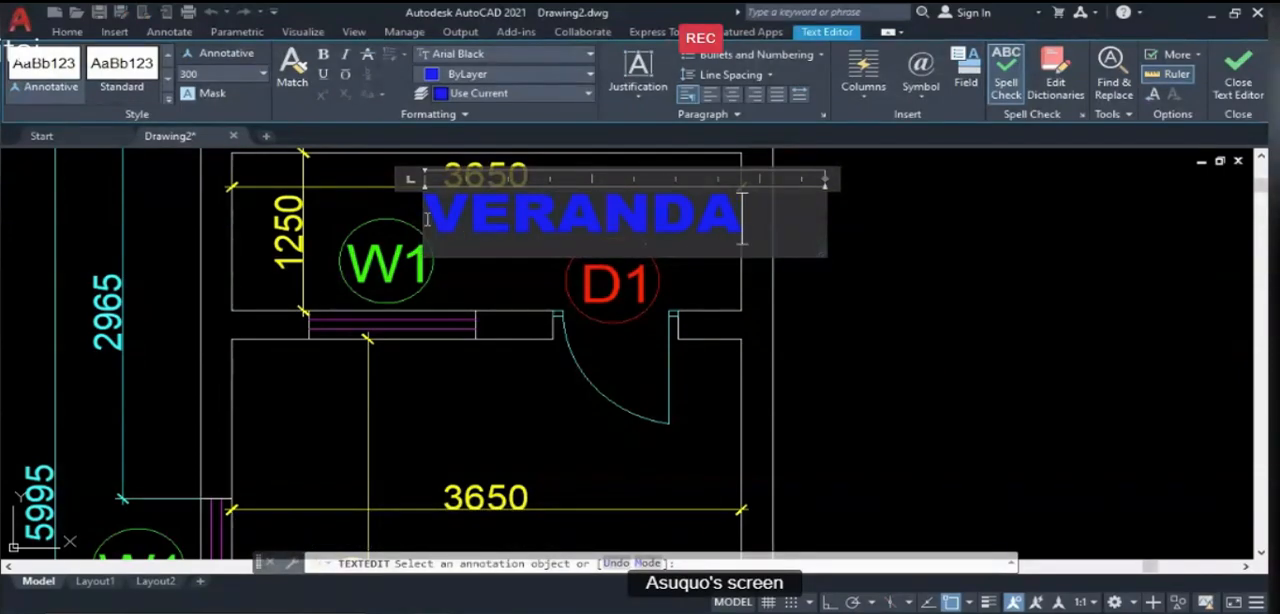
click(780, 310)
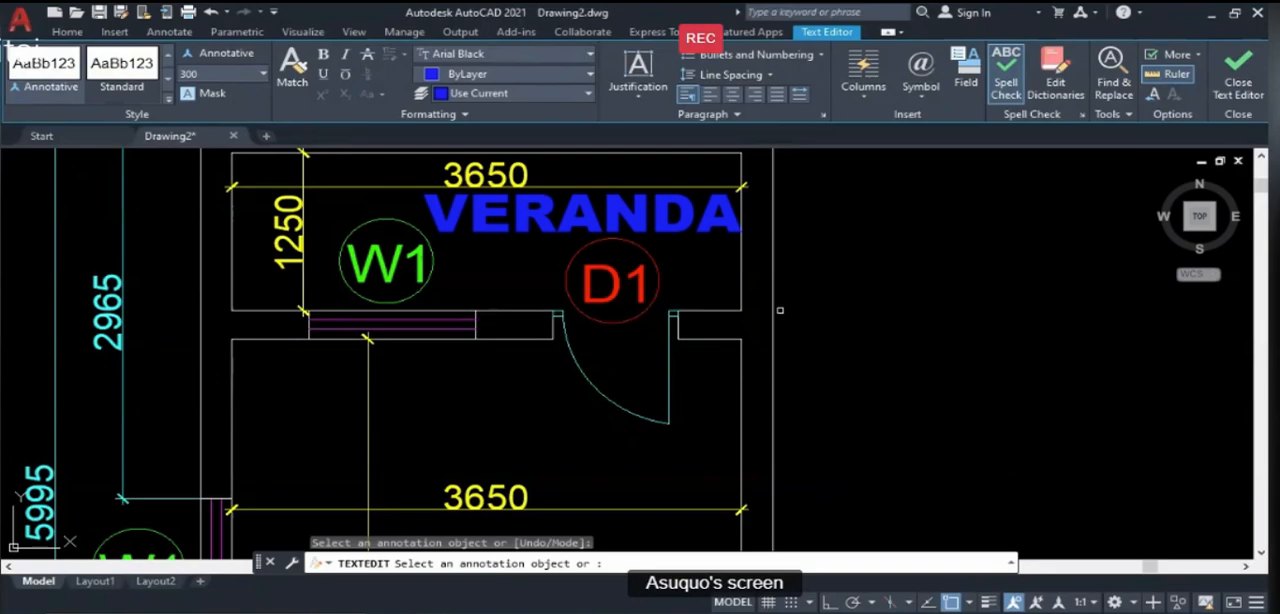
scroll(780, 310, down, 3)
scroll(672, 300, down, 1)
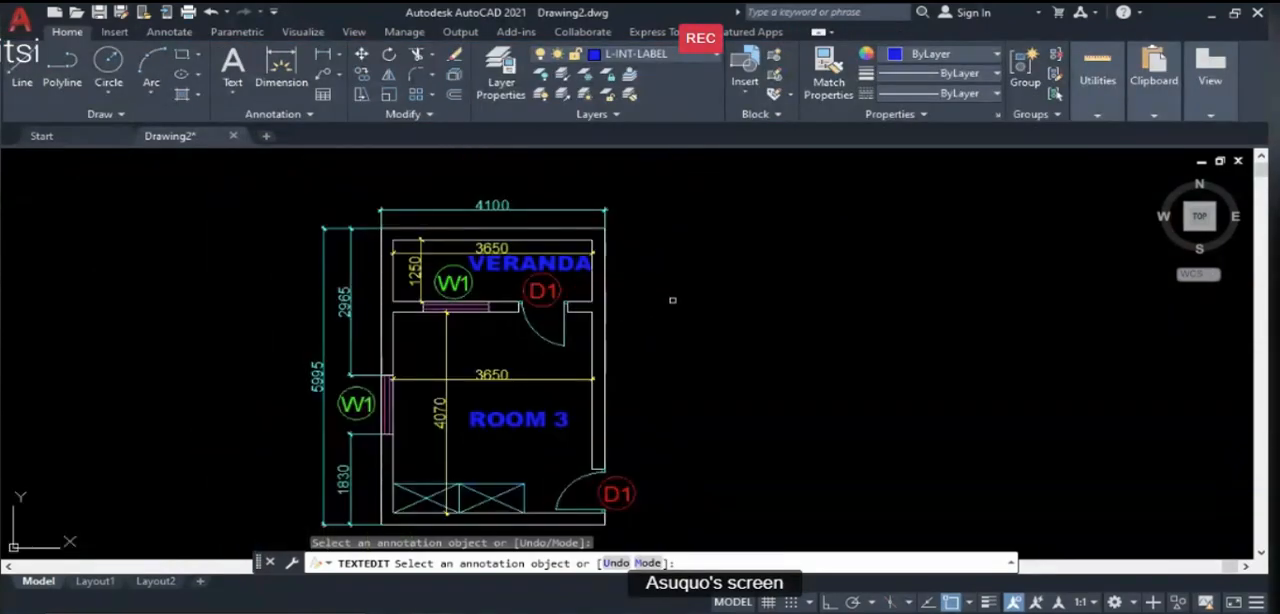
key(Return)
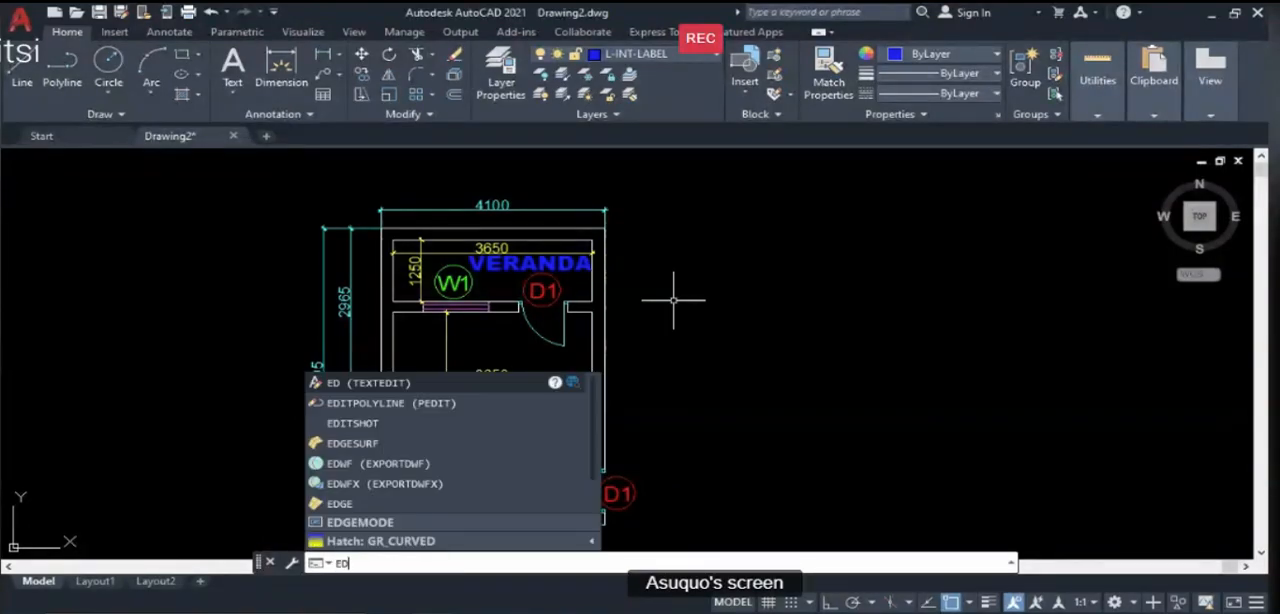
- Change the font of the "VERANDA" label to Arial Narrow and close its text editor
key(Return)
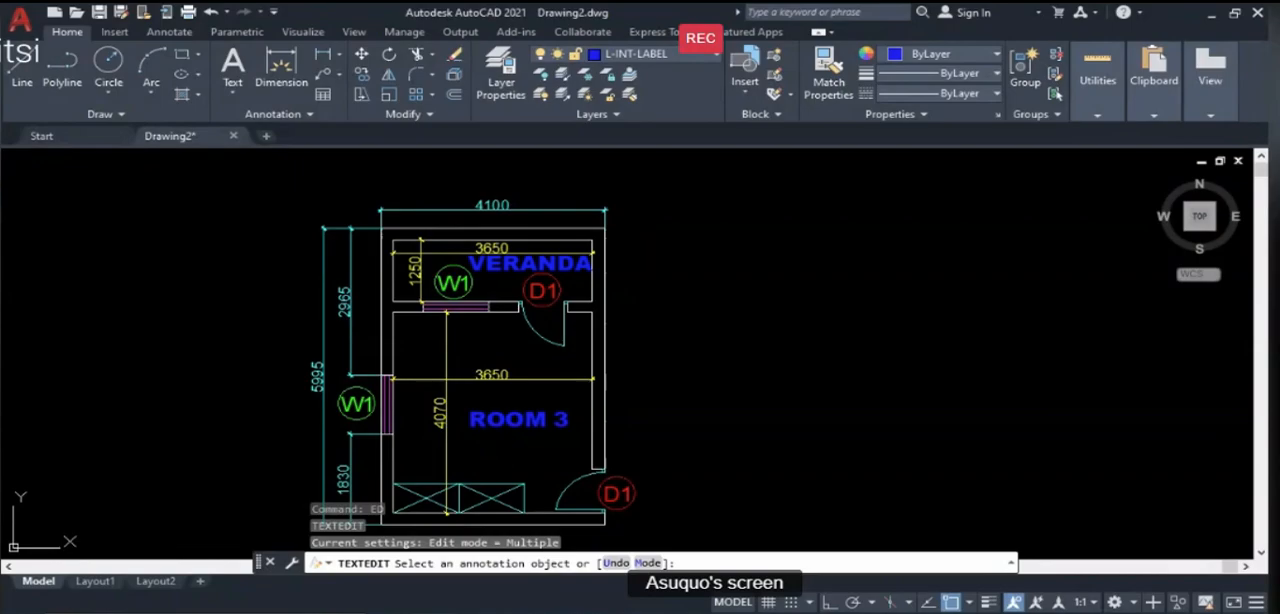
click(521, 264)
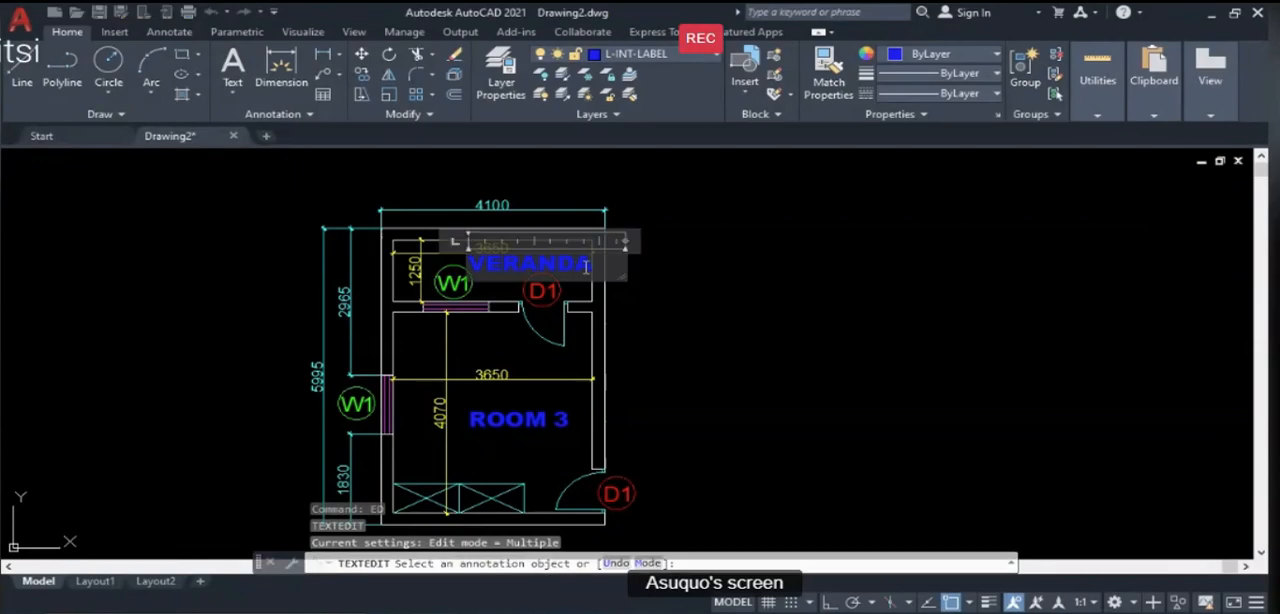
double_click(521, 266)
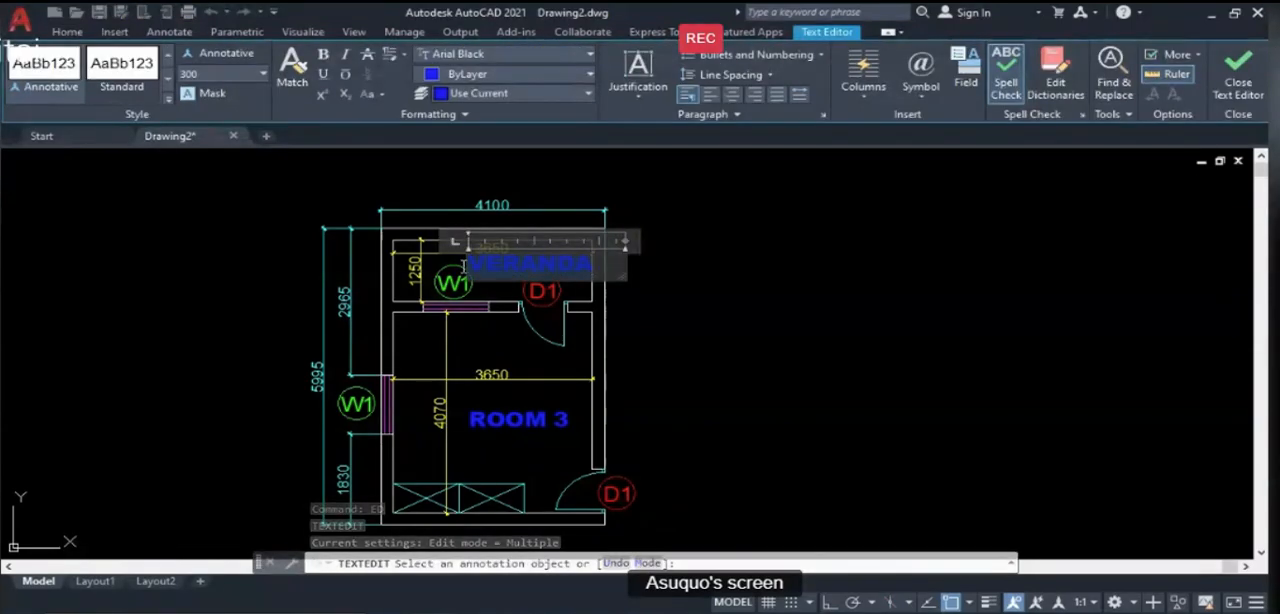
click(566, 163)
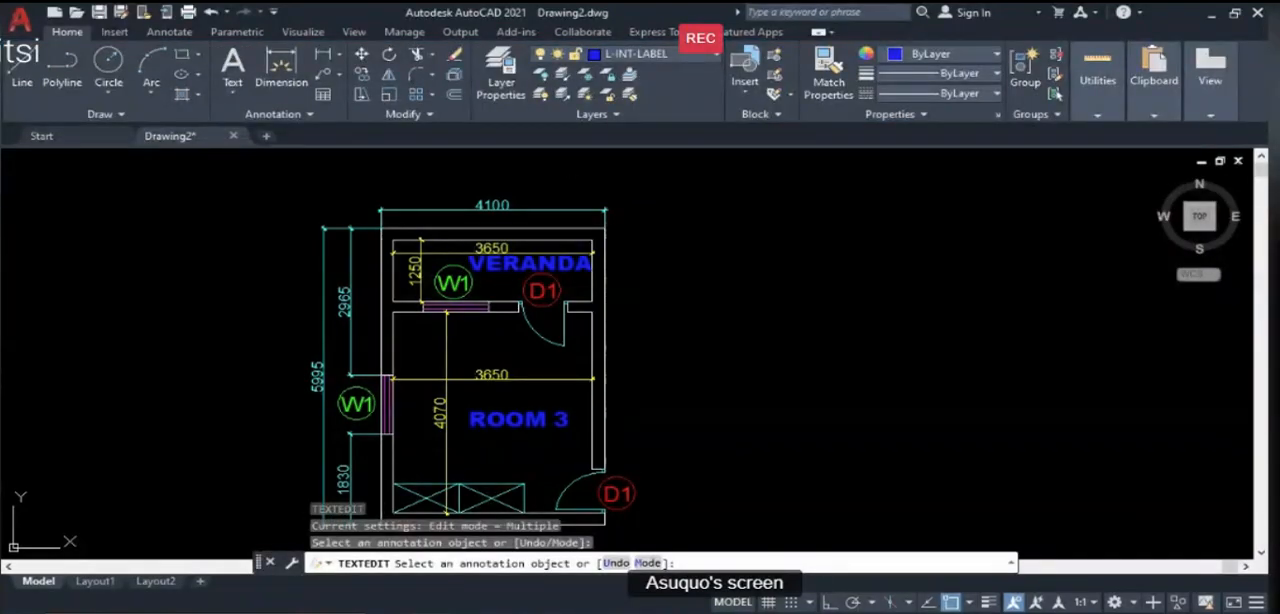
click(585, 264)
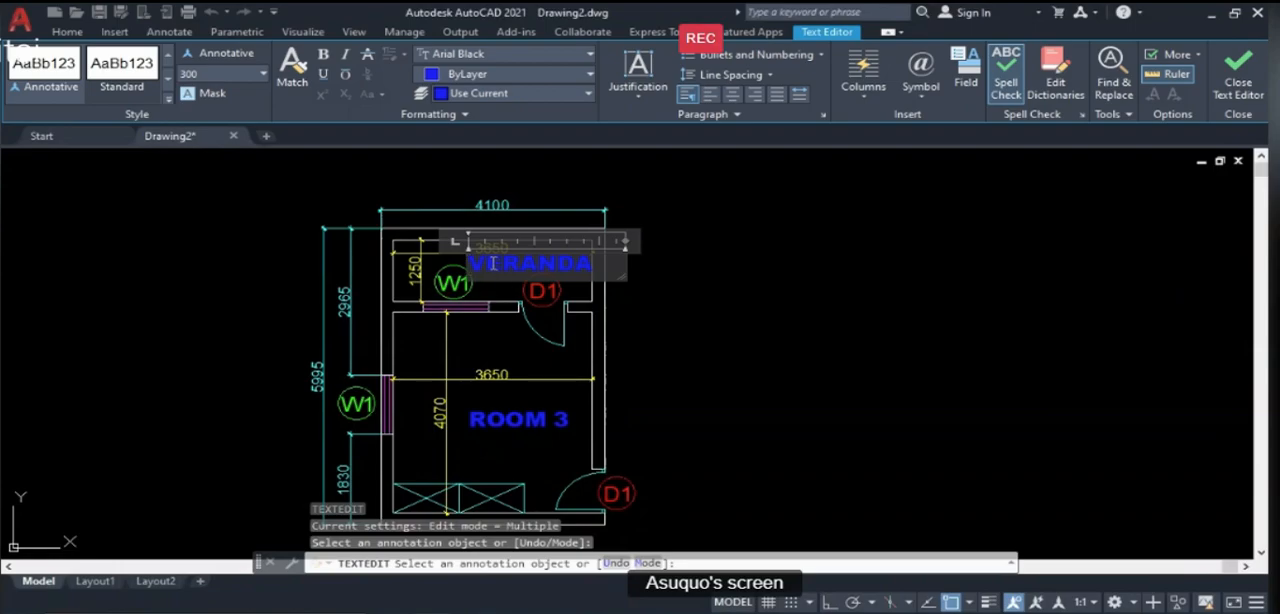
drag(590, 265, 472, 267)
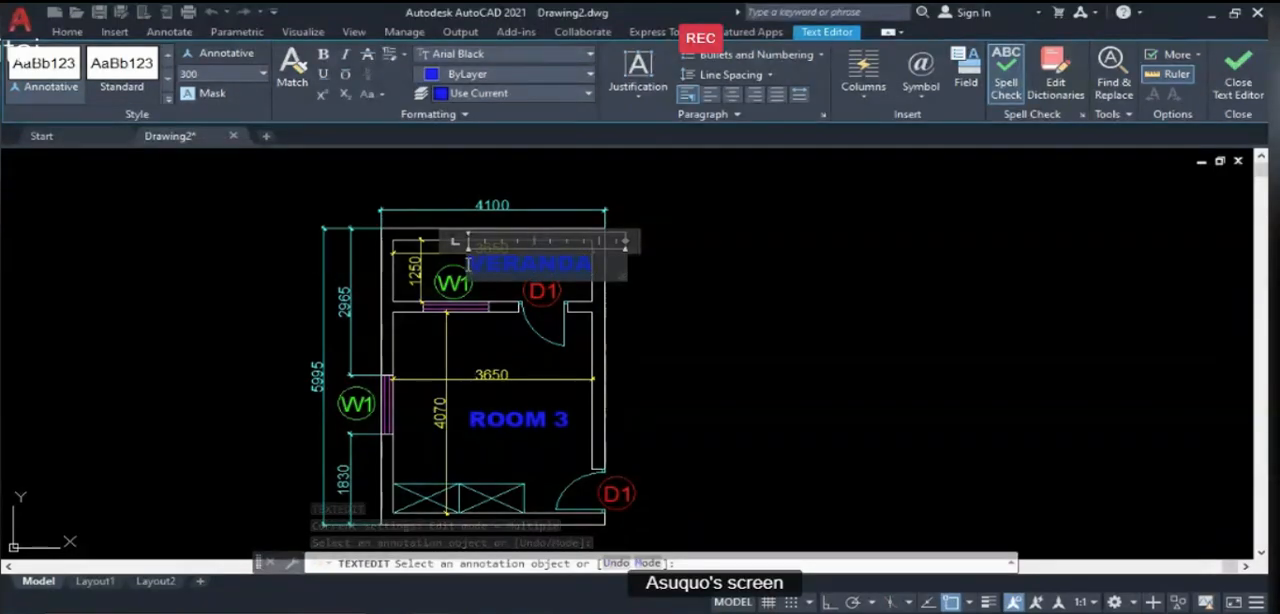
click(590, 54)
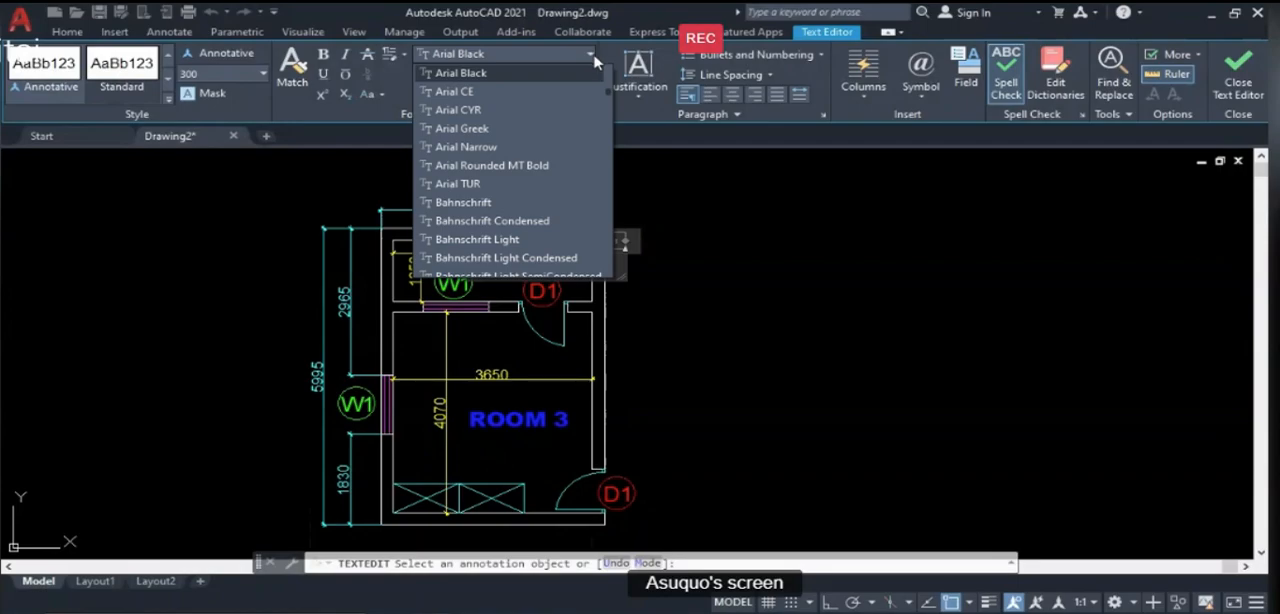
click(505, 148)
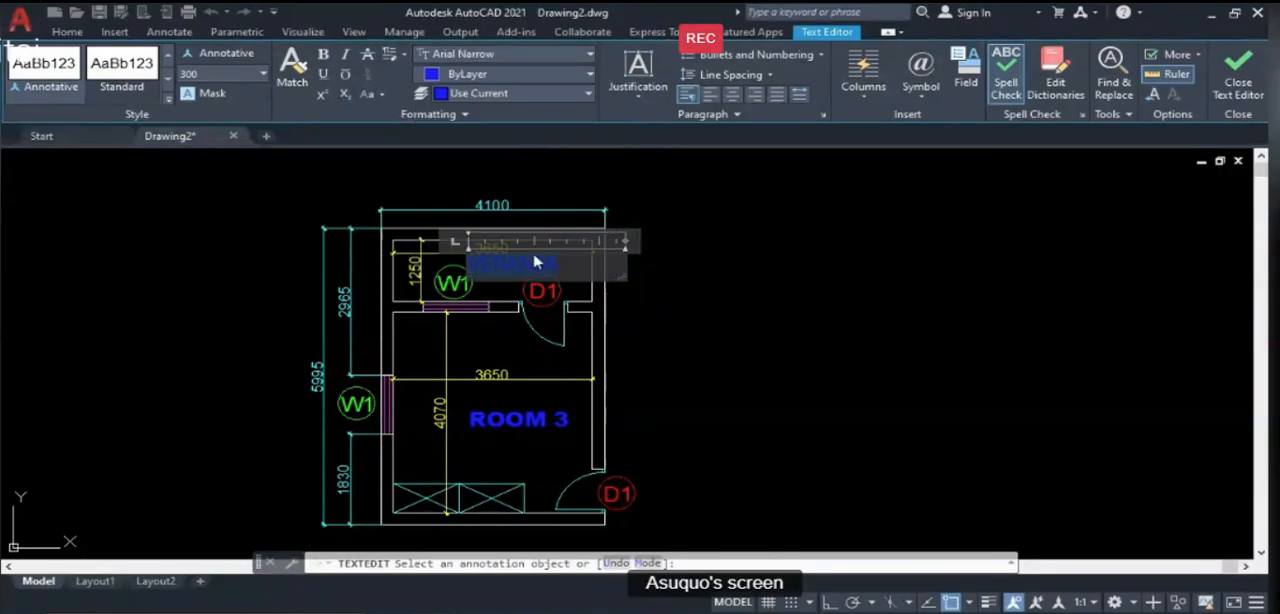
click(523, 180)
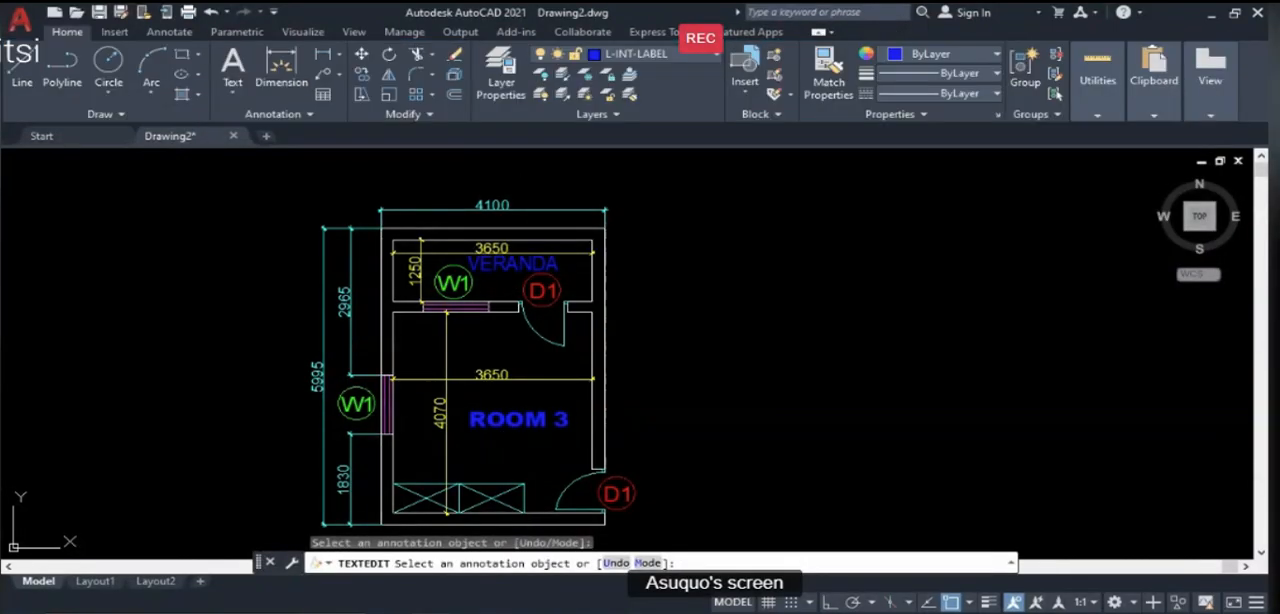
- Change the font of the "ROOM 3" label to Arial Narrow and finish text editing
click(527, 422)
drag(571, 421, 530, 421)
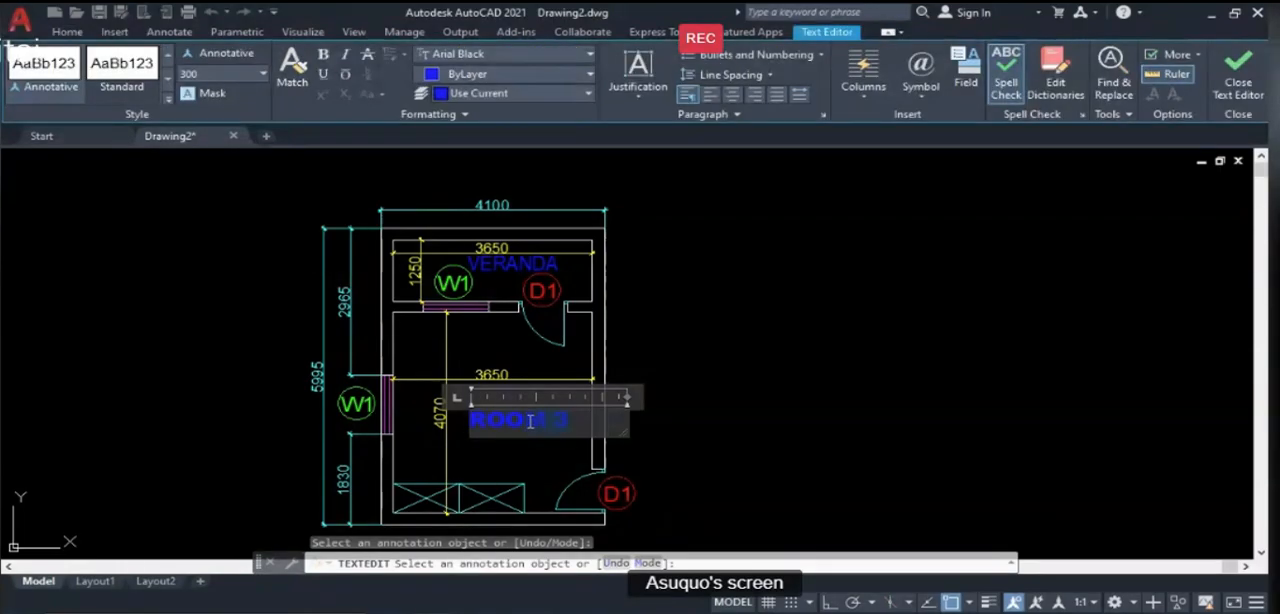
click(518, 54)
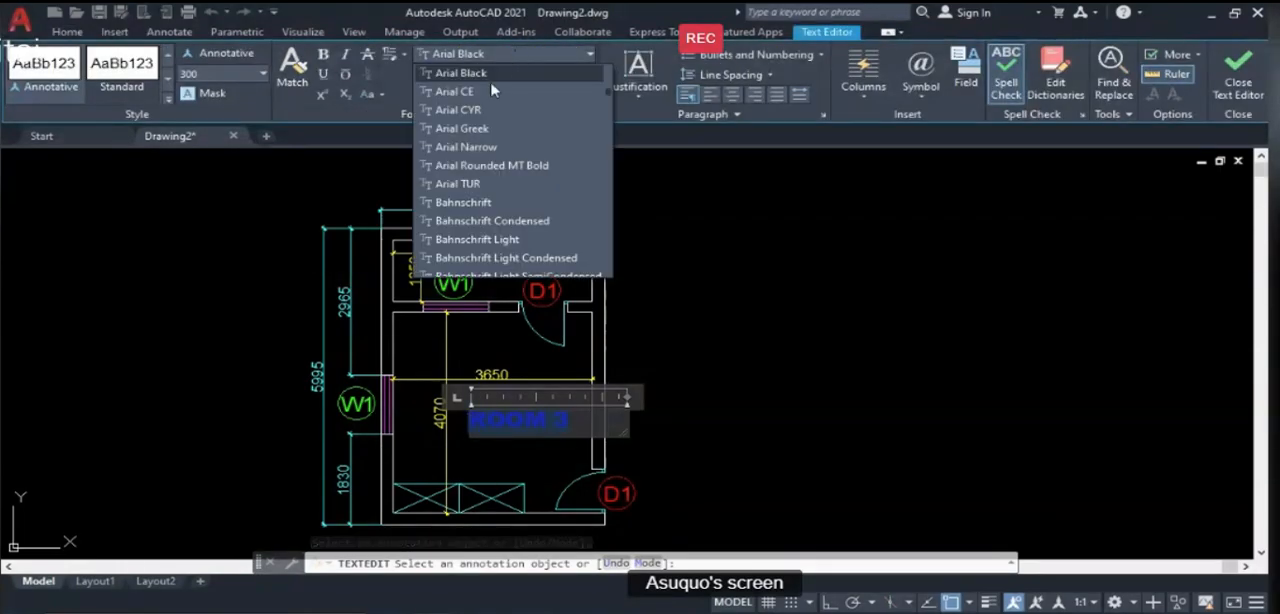
click(488, 147)
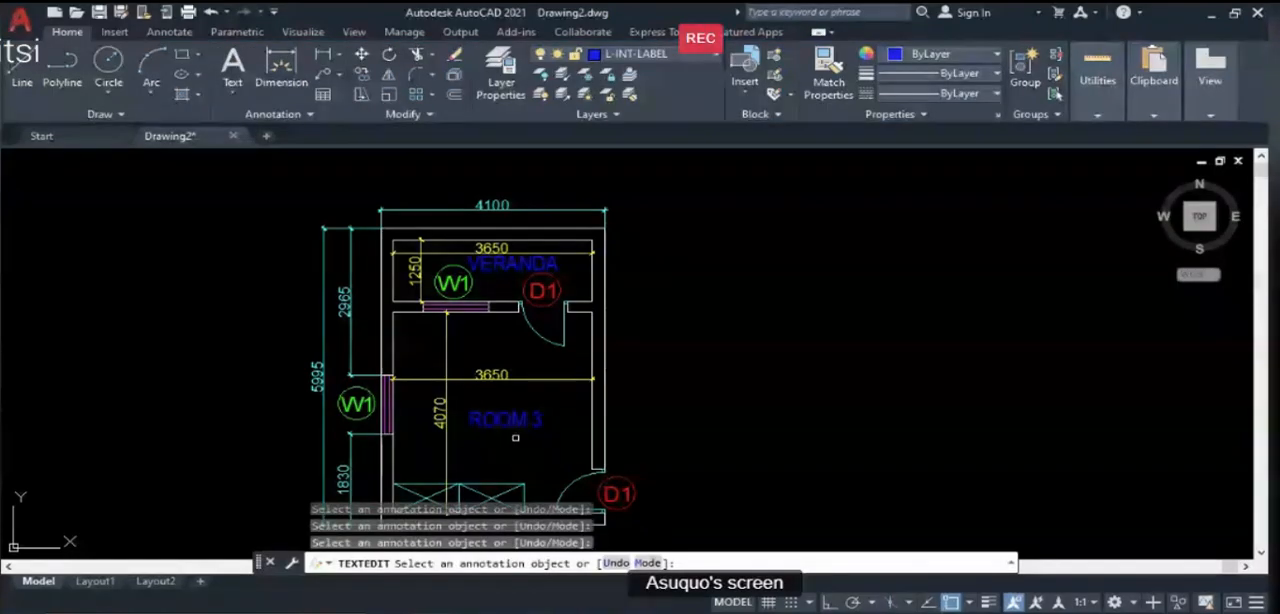
key(Escape)
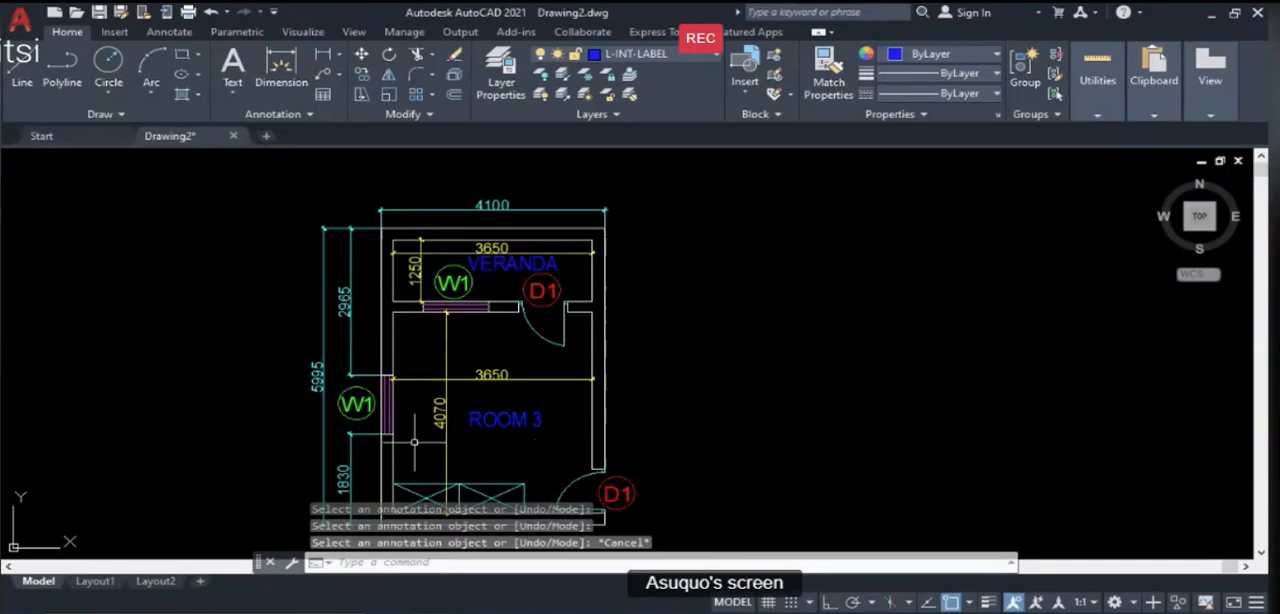
- Try scaling the "ROOM 3" label by a factor of 1.8 about its middle, and undo the scaling
text(sc)
key(Return)
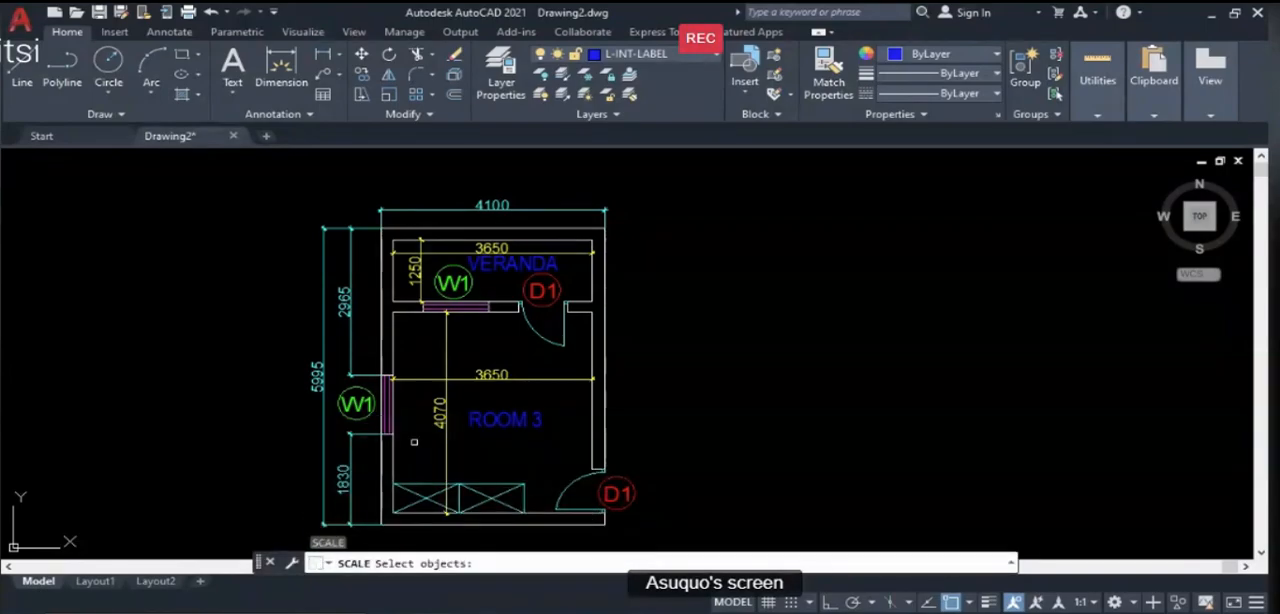
scroll(499, 391, up, 2)
click(584, 462)
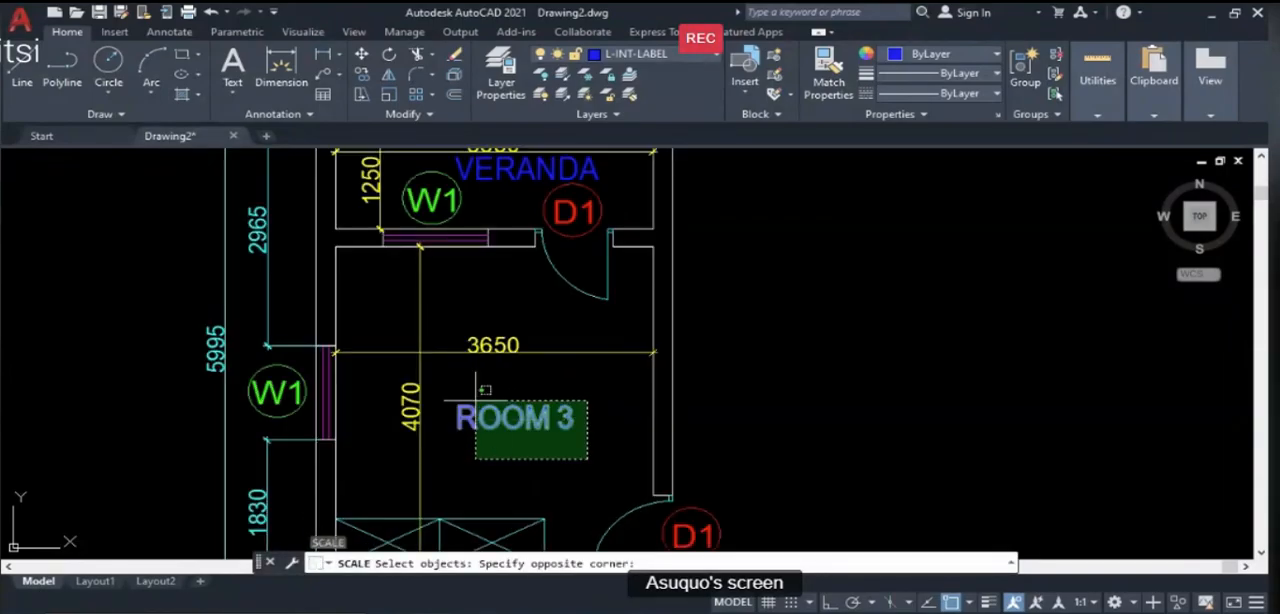
click(443, 371)
key(Return)
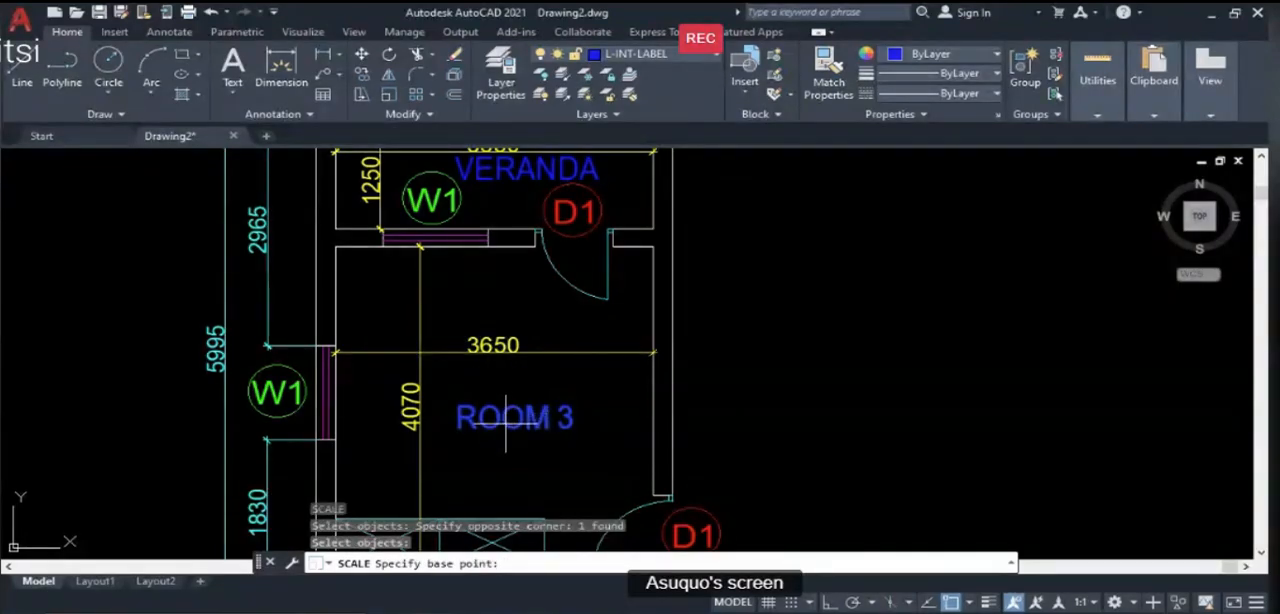
click(507, 421)
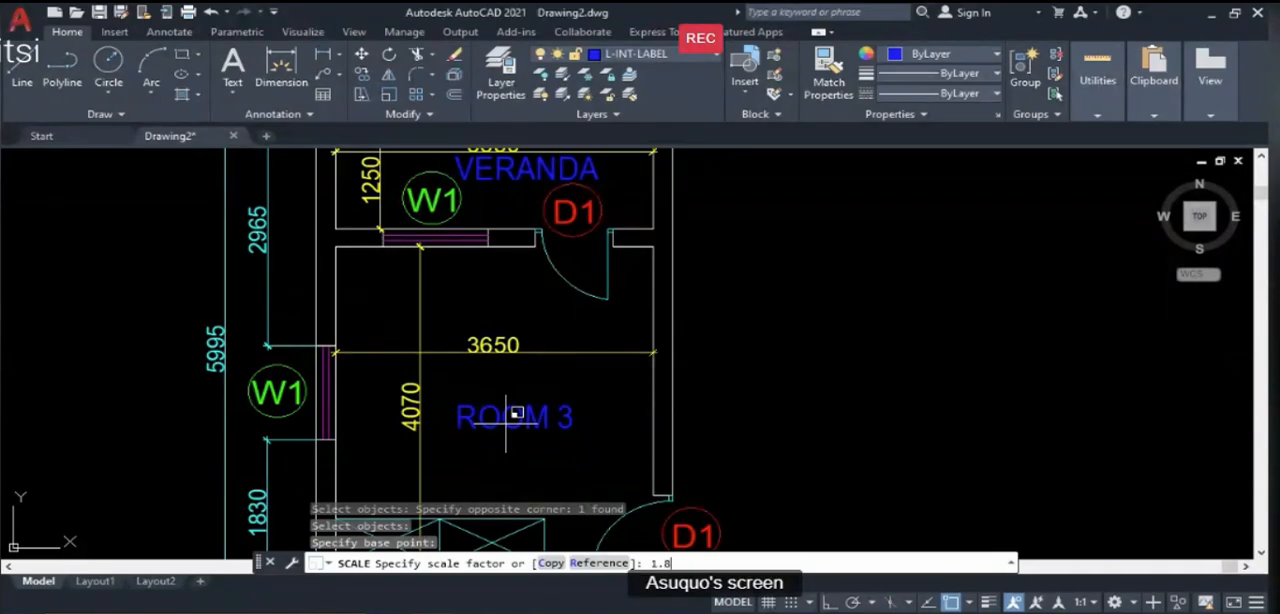
key(Return)
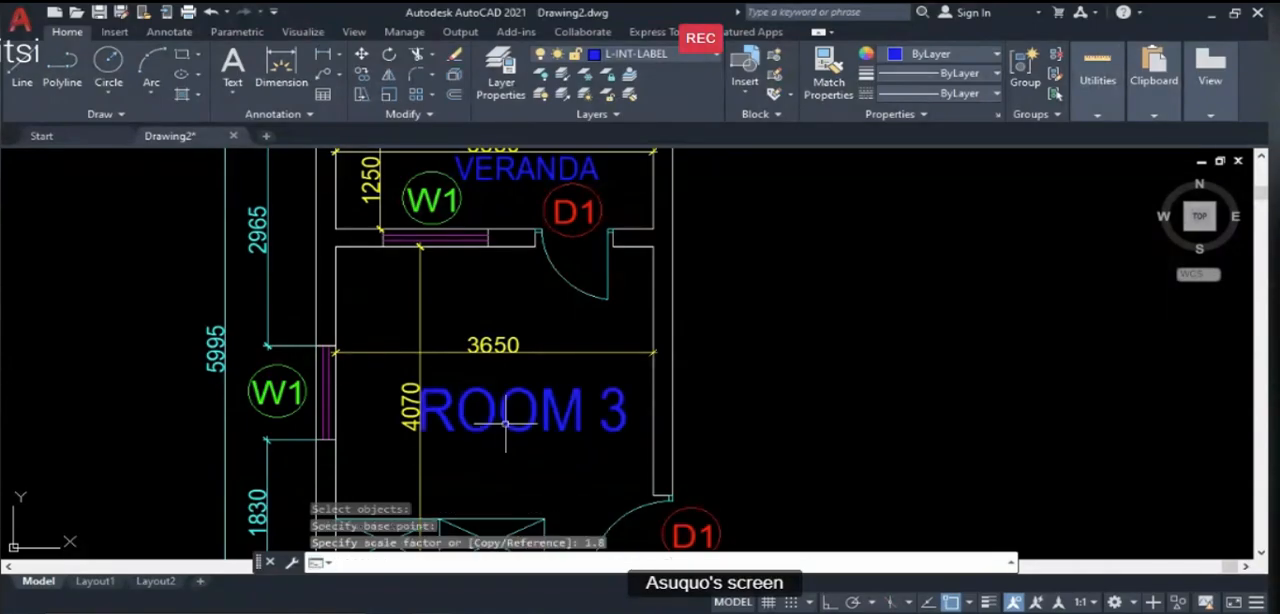
scroll(505, 424, down, 3)
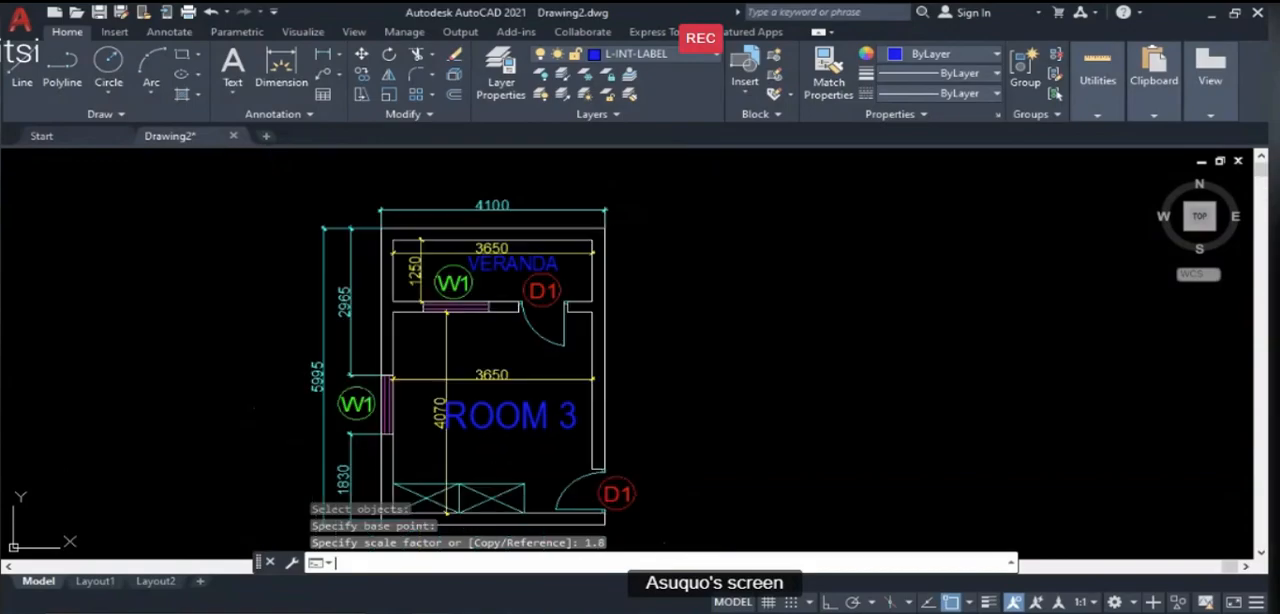
key(ctrl+z)
- Scale the "ROOM 3" label by a factor of 0.8 about a point at its middle
text(sc)
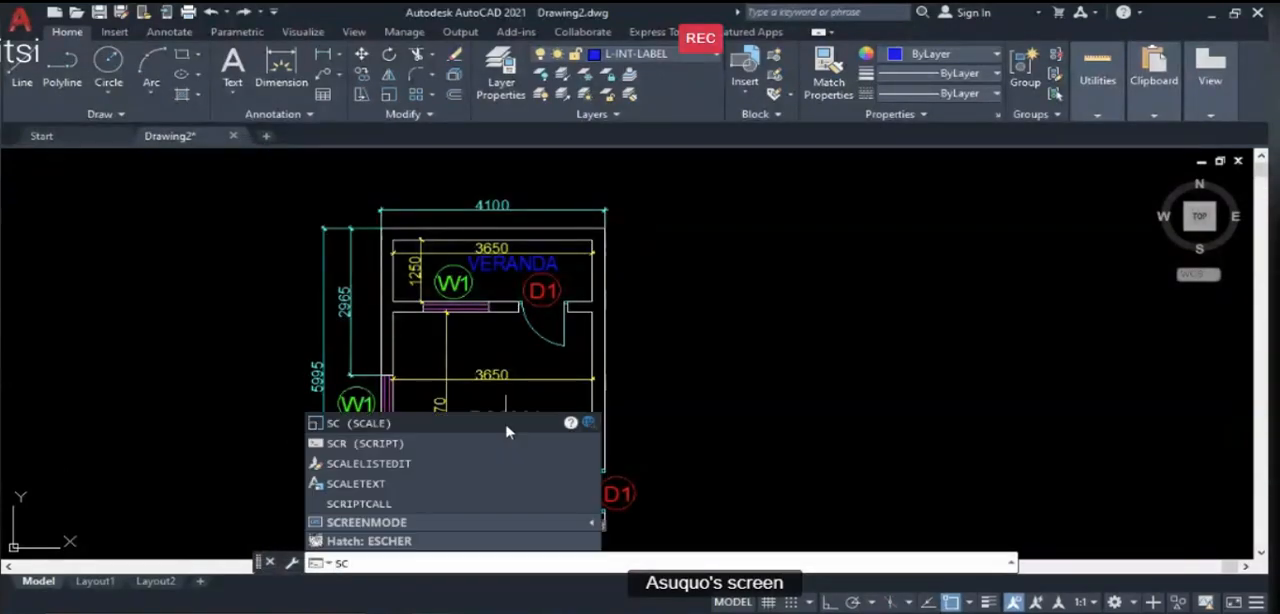
key(Return)
click(515, 427)
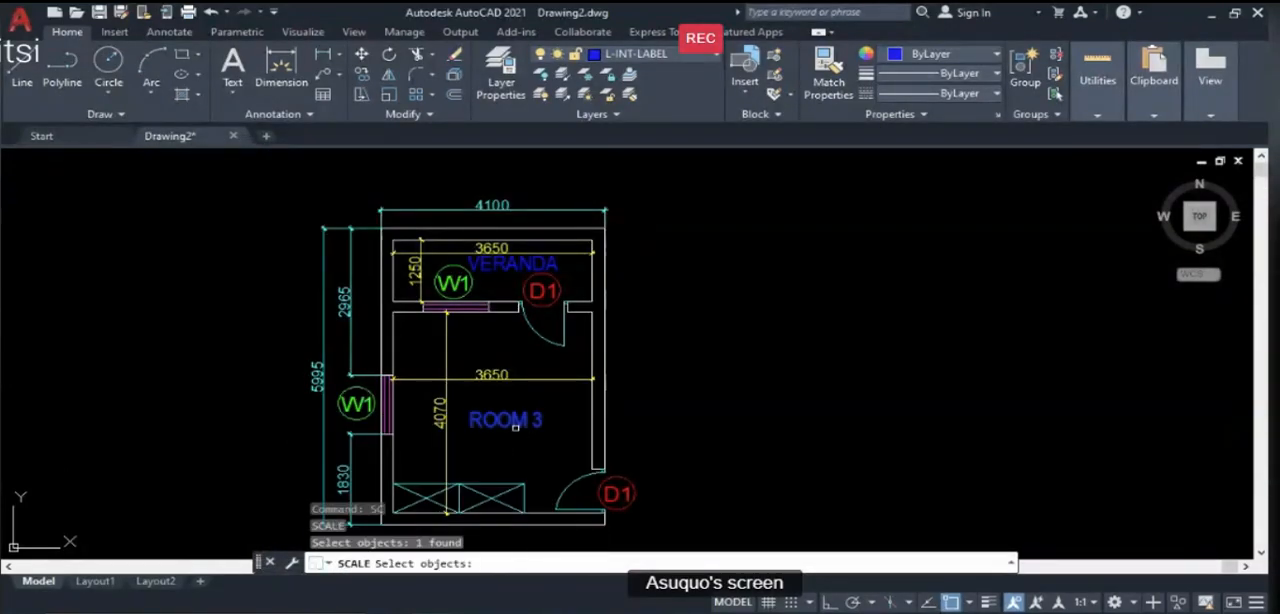
key(Return)
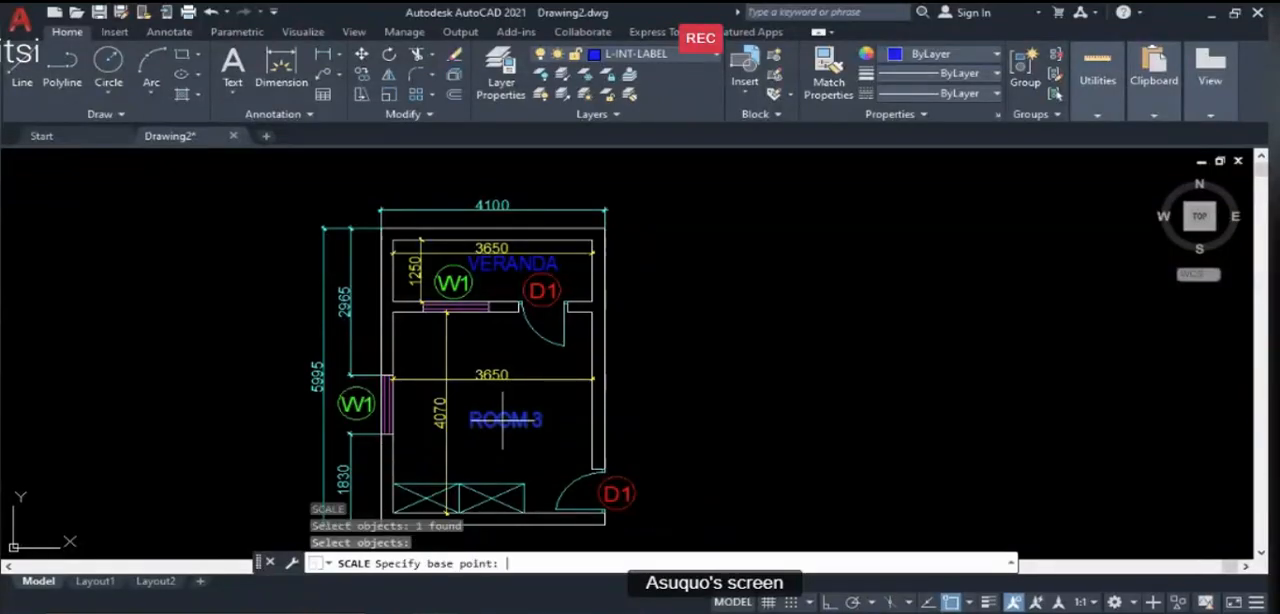
click(502, 425)
text(.8)
key(Return)
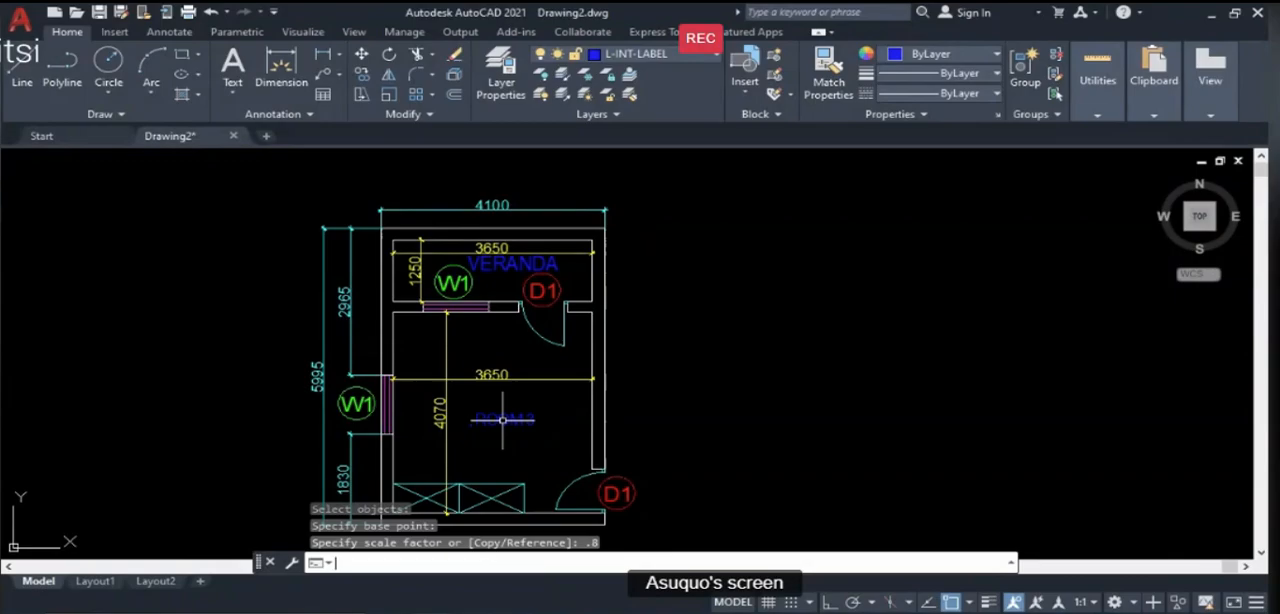
- Scale the "VERANDA" label by a factor of 0.8 about a point near its middle
key(Return)
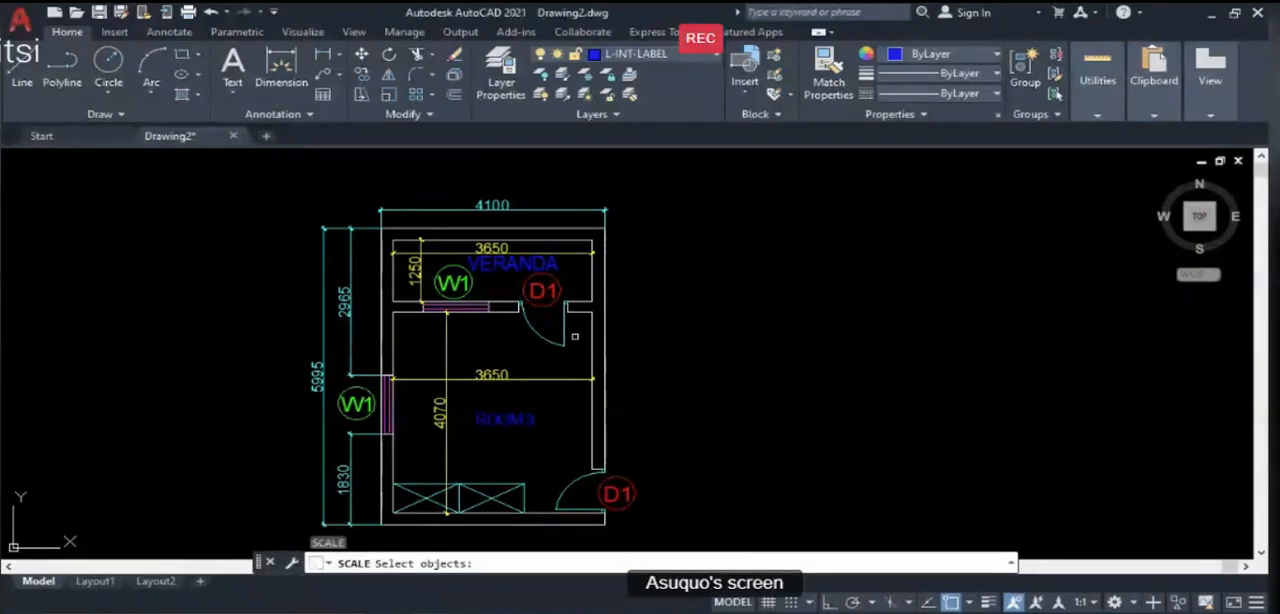
click(510, 263)
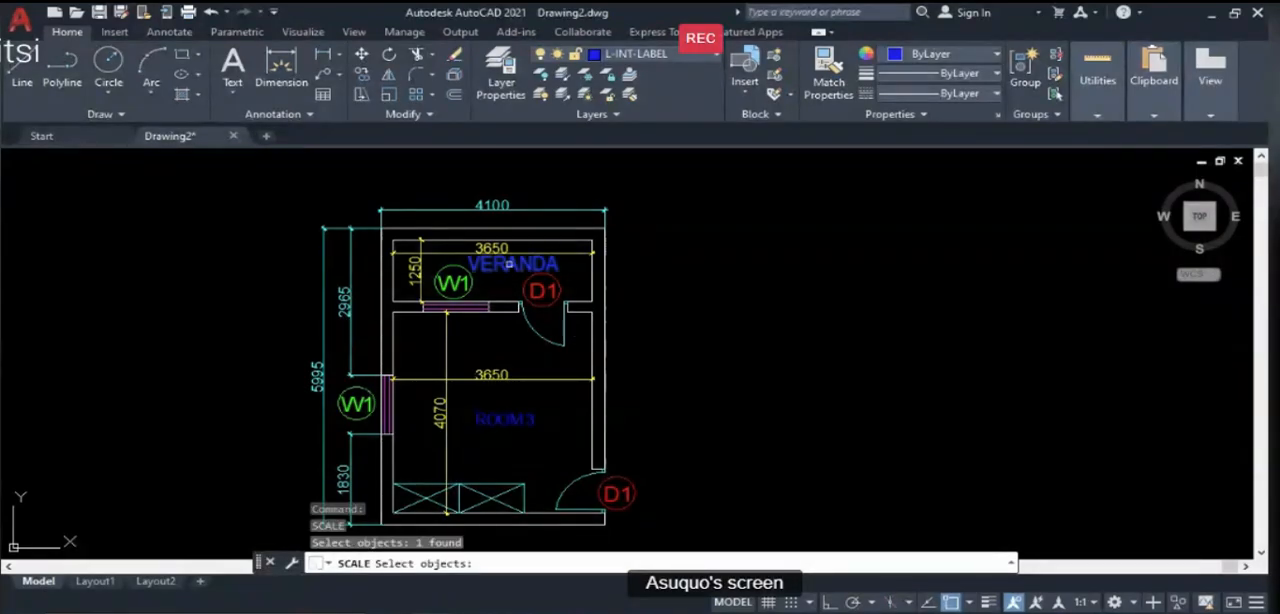
key(Return)
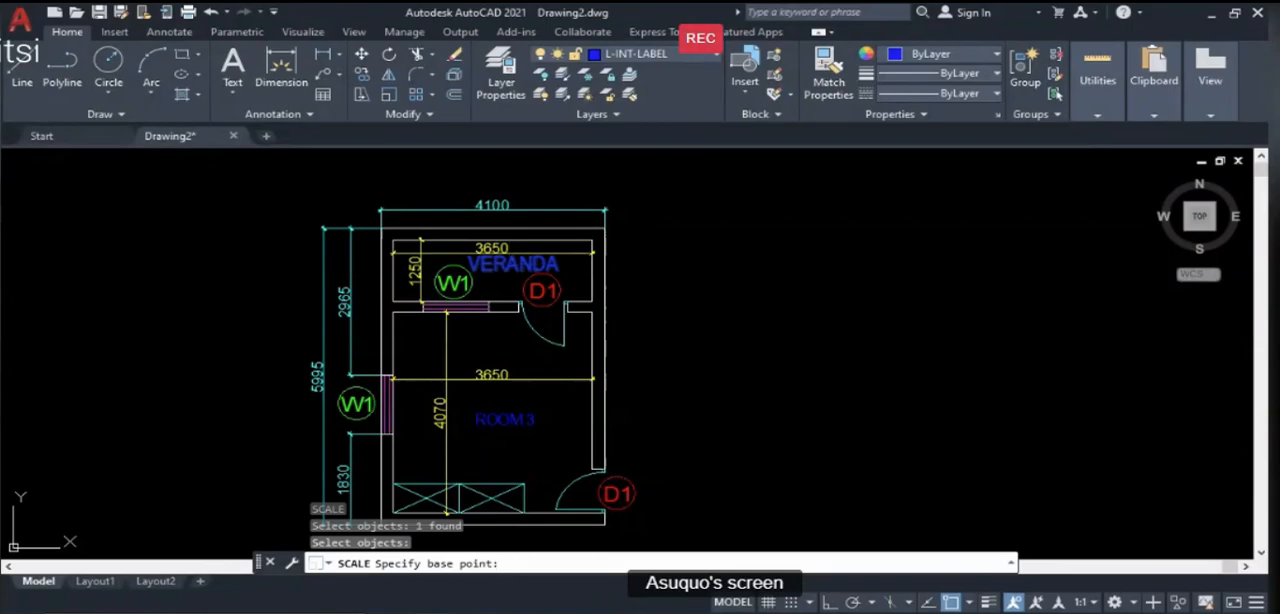
click(516, 249)
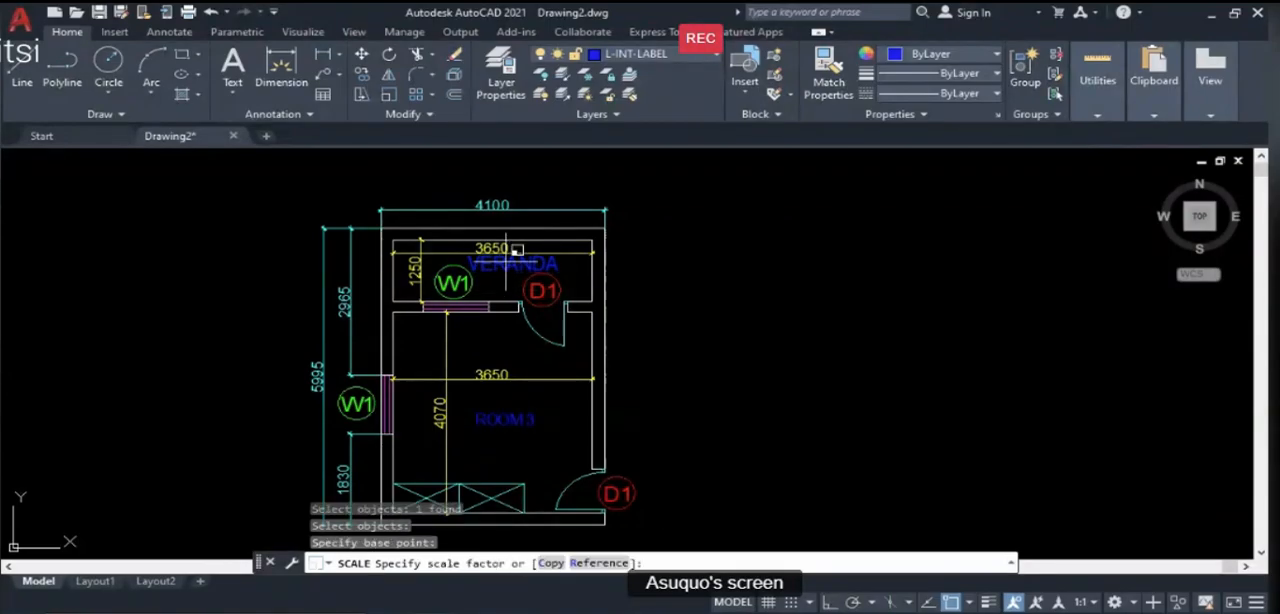
text(.8)
key(Return)
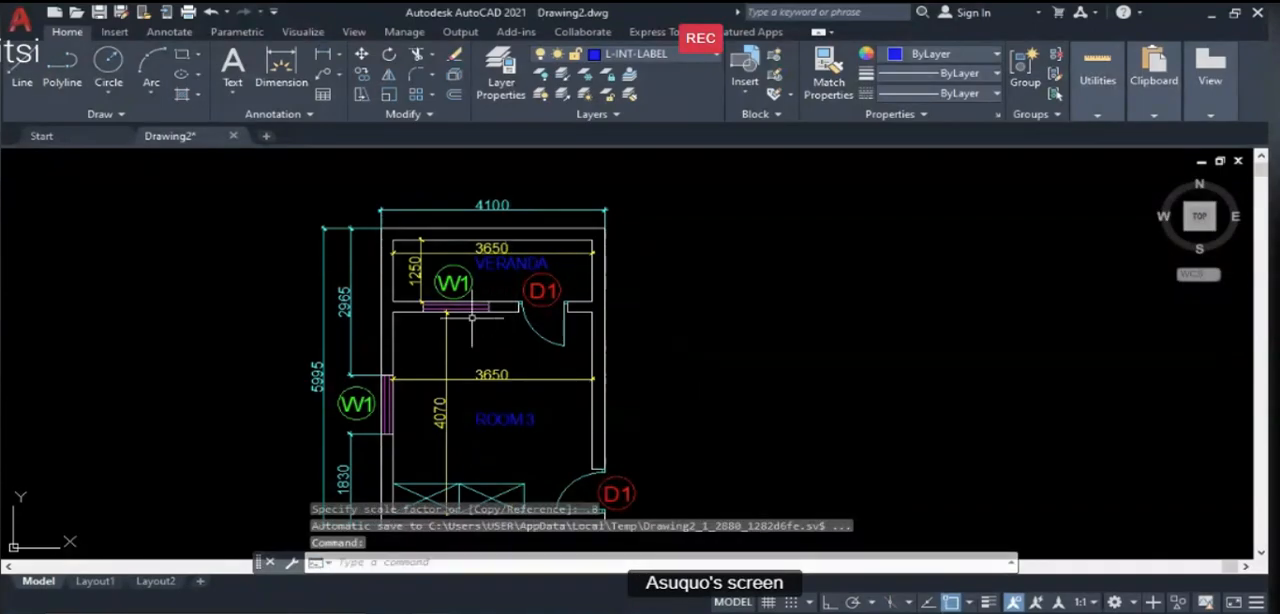
- Compare the plan with the Illustration Guide slide in PowerPoint, review the Aim & Objectives slide, and return to AutoCAD
scroll(471, 317, down, 2)
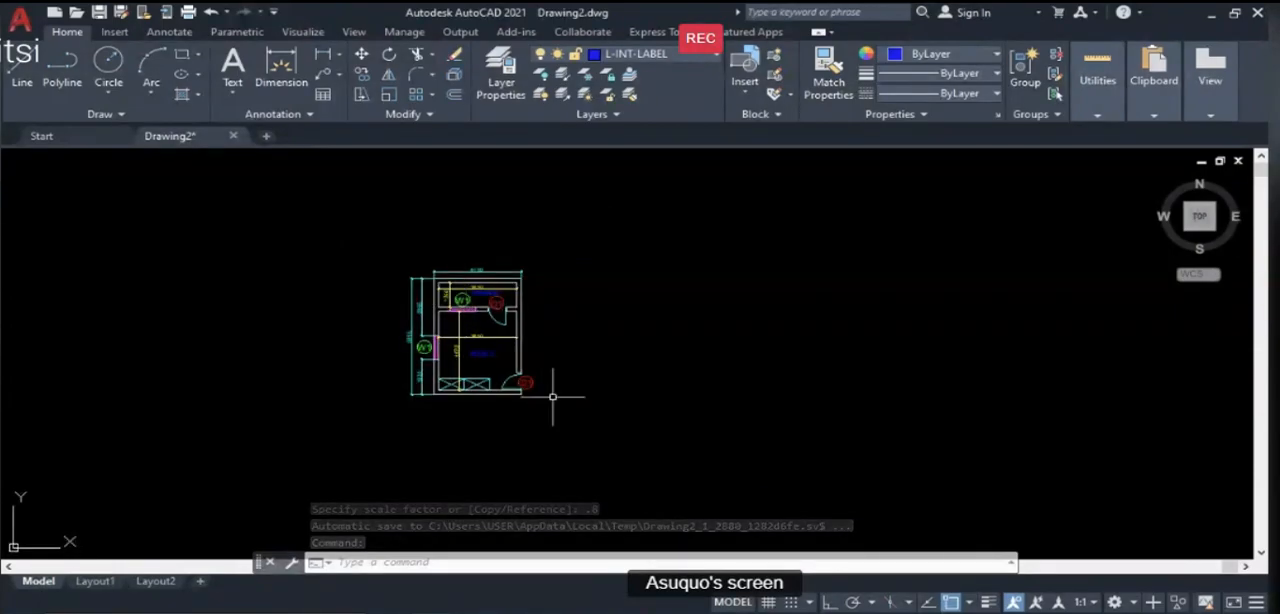
scroll(493, 396, up, 2)
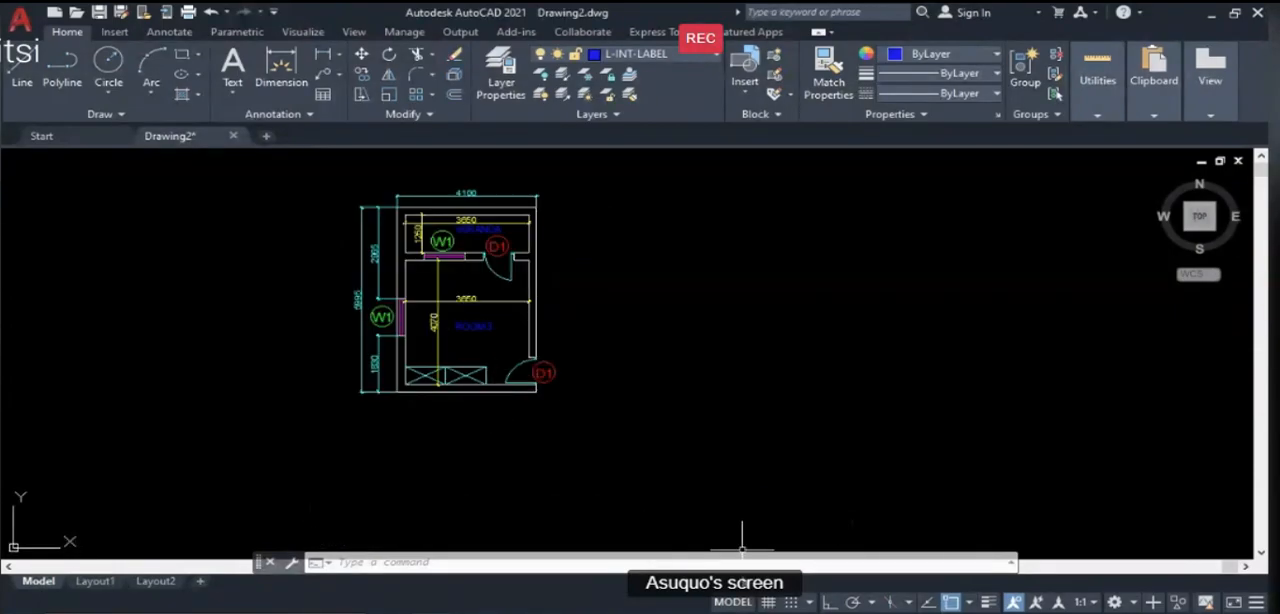
key(alt+Tab)
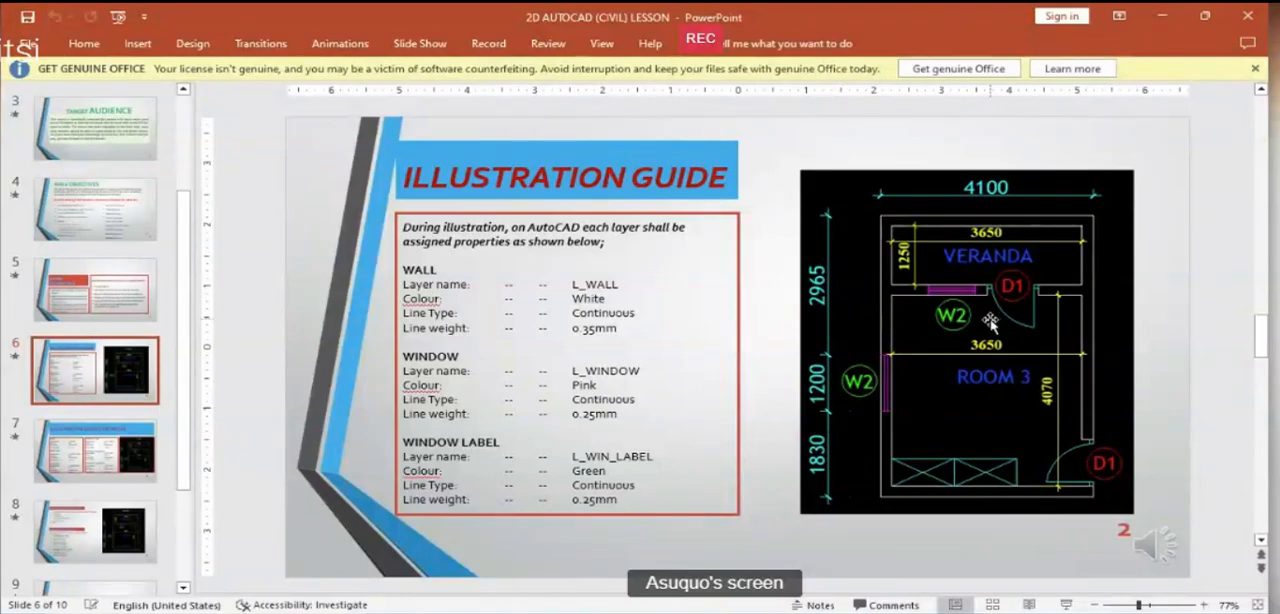
scroll(992, 320, up, 1)
scroll(992, 320, up, 4)
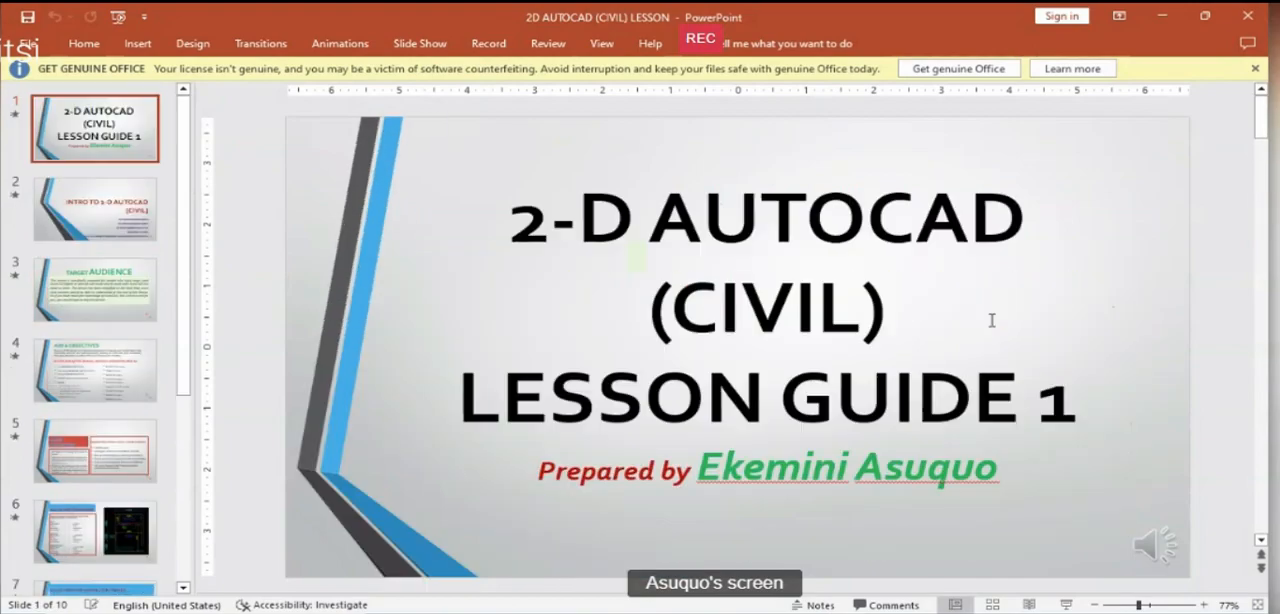
scroll(992, 320, down, 3)
scroll(992, 320, down, 1)
scroll(992, 320, up, 1)
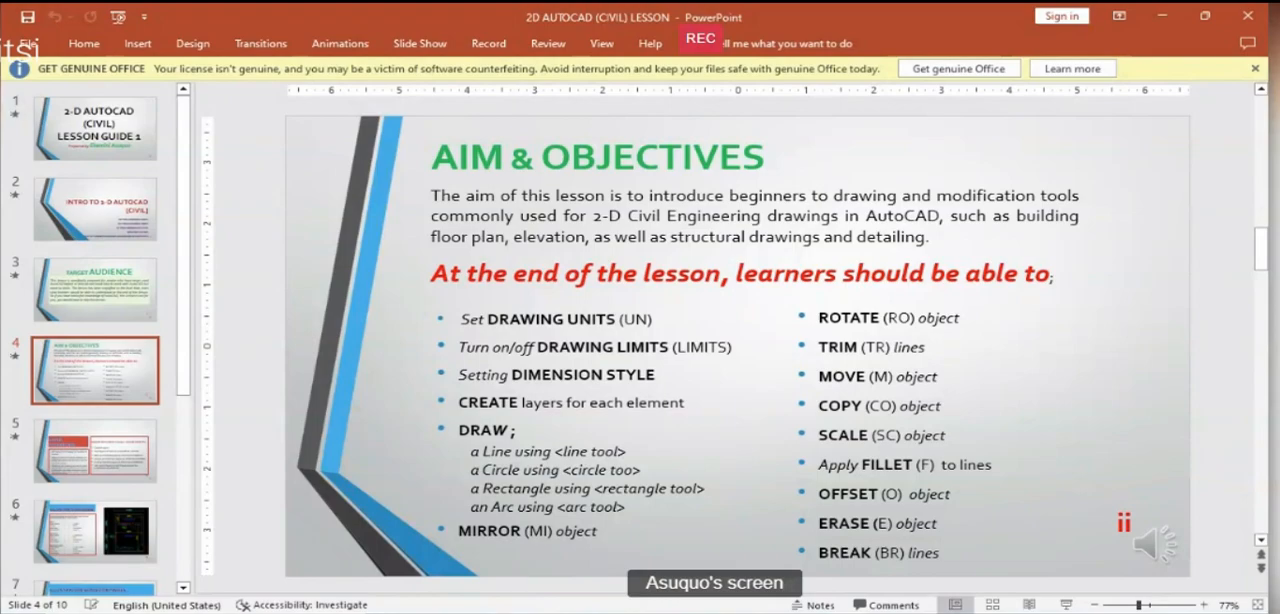
mouse_move(430, 612)
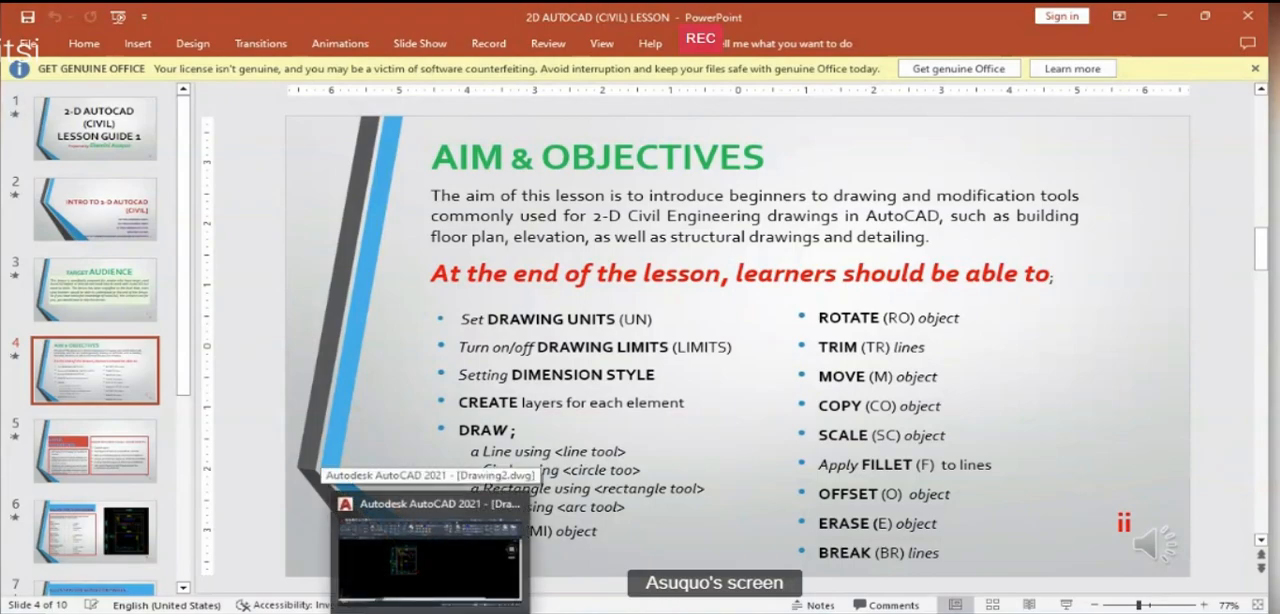
click(437, 495)
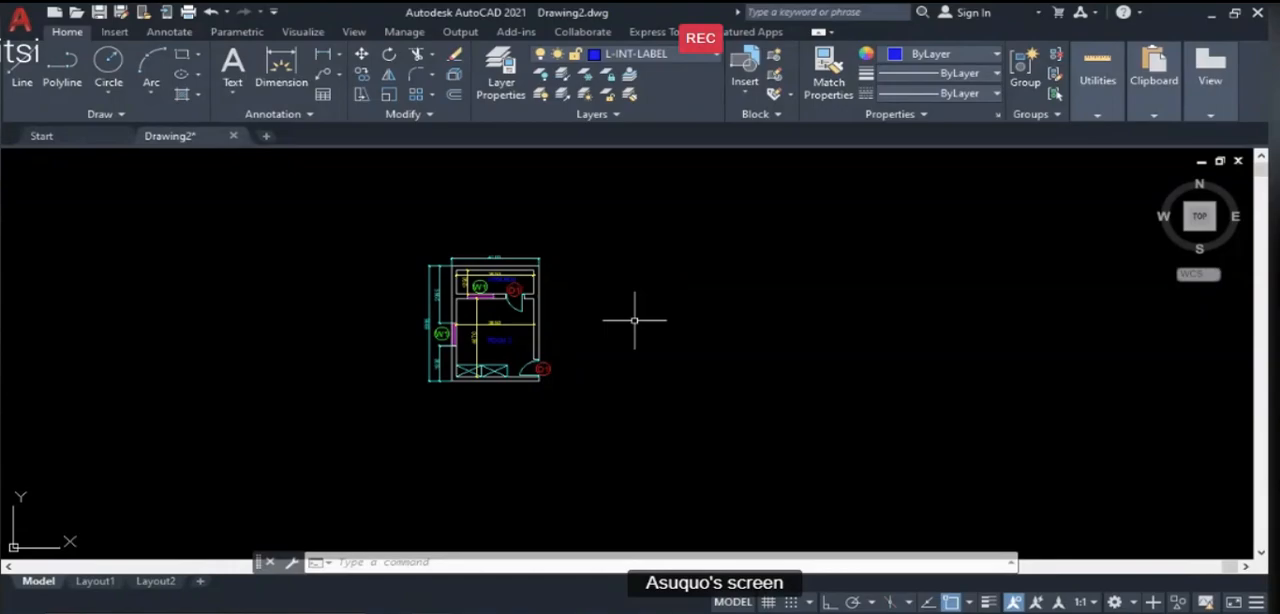
- Mirror the whole Room 3 and veranda plan with Ortho on about a vertical line to its right, keeping the original
text(M)
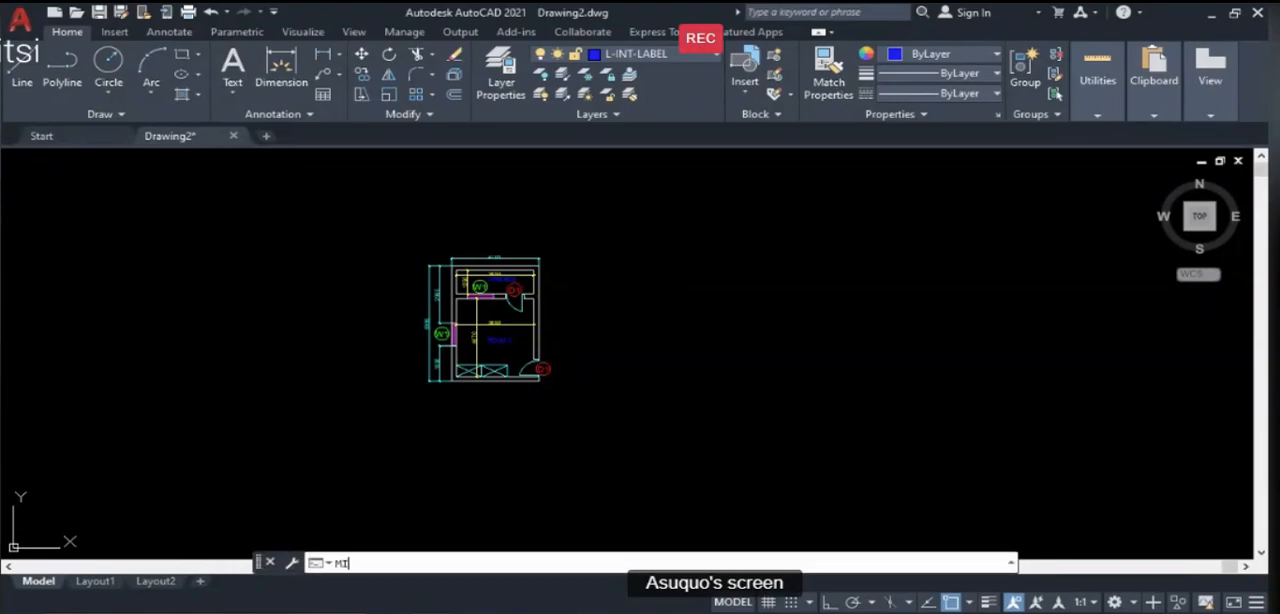
text(I)
key(Return)
click(379, 218)
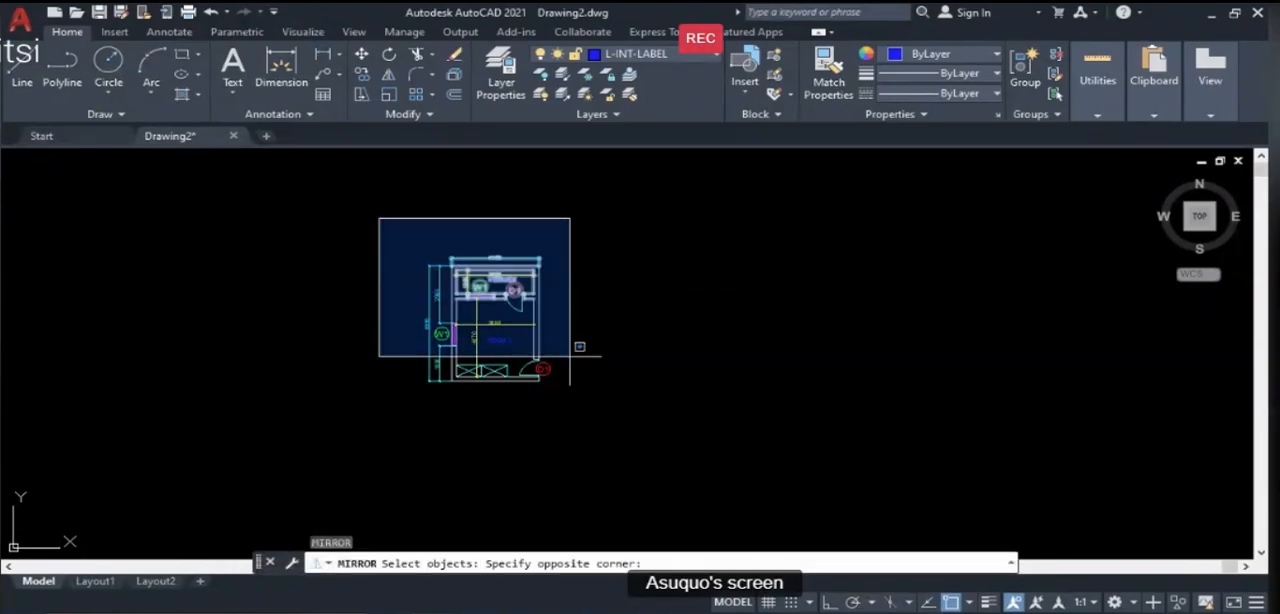
click(596, 427)
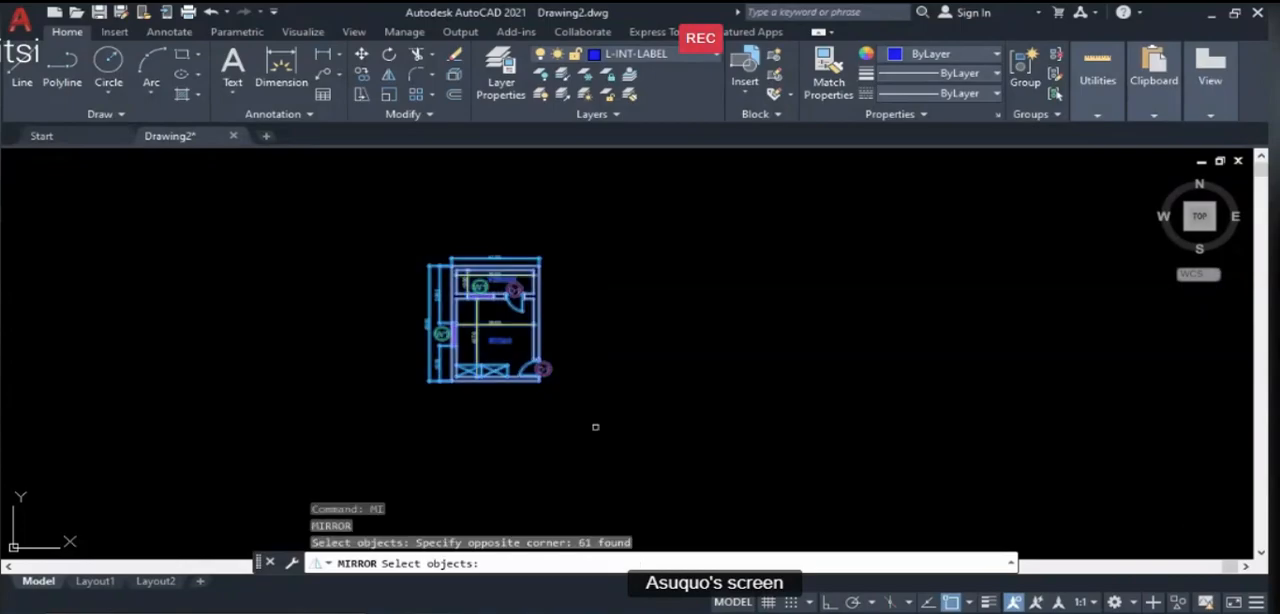
key(Return)
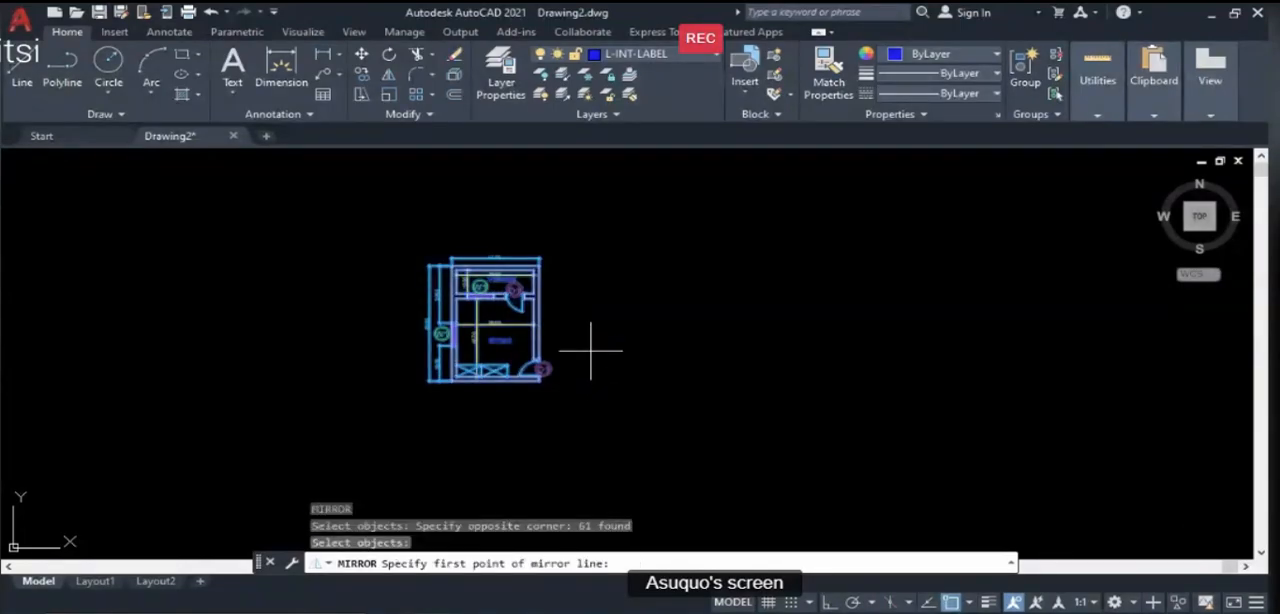
click(831, 603)
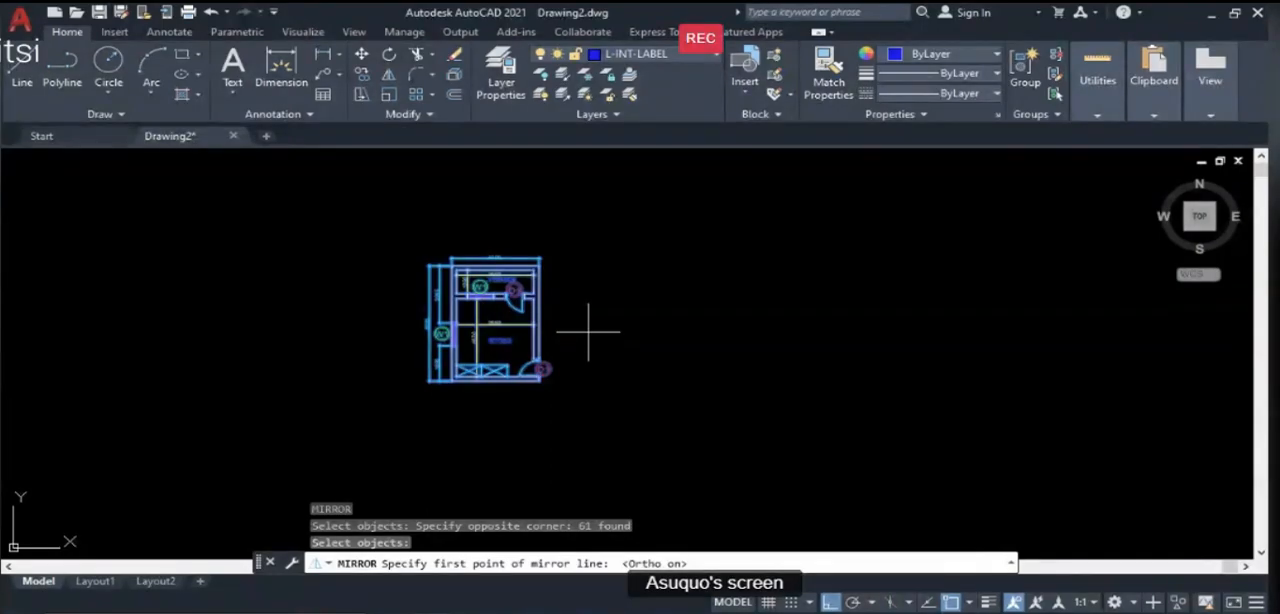
click(588, 331)
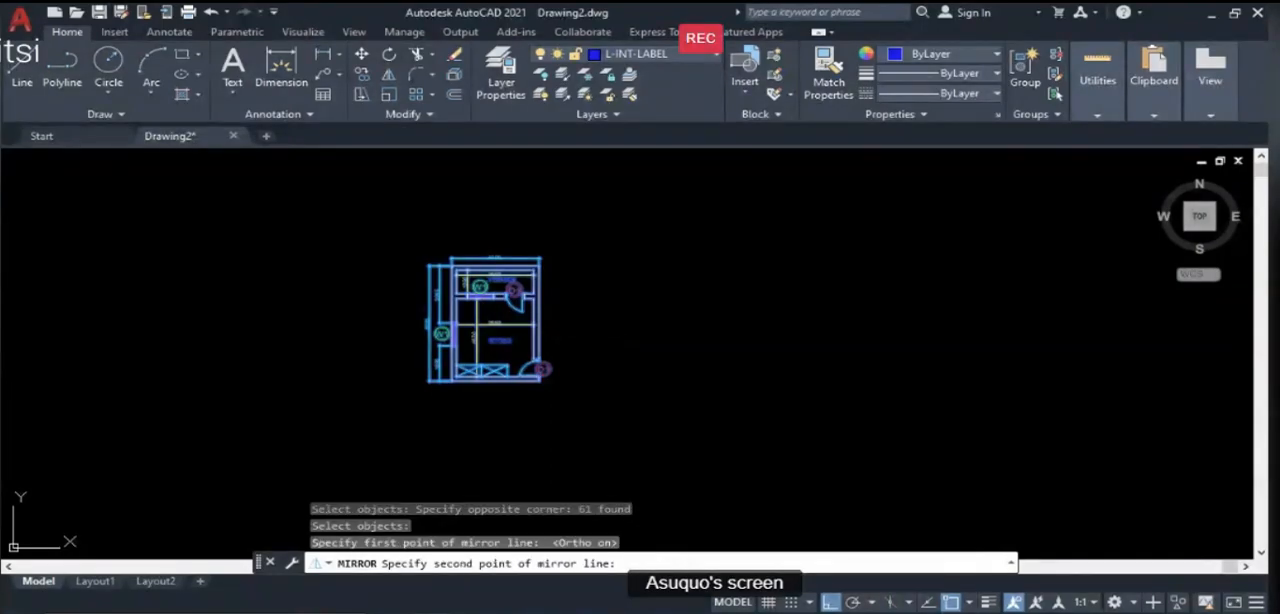
click(580, 438)
key(Return)
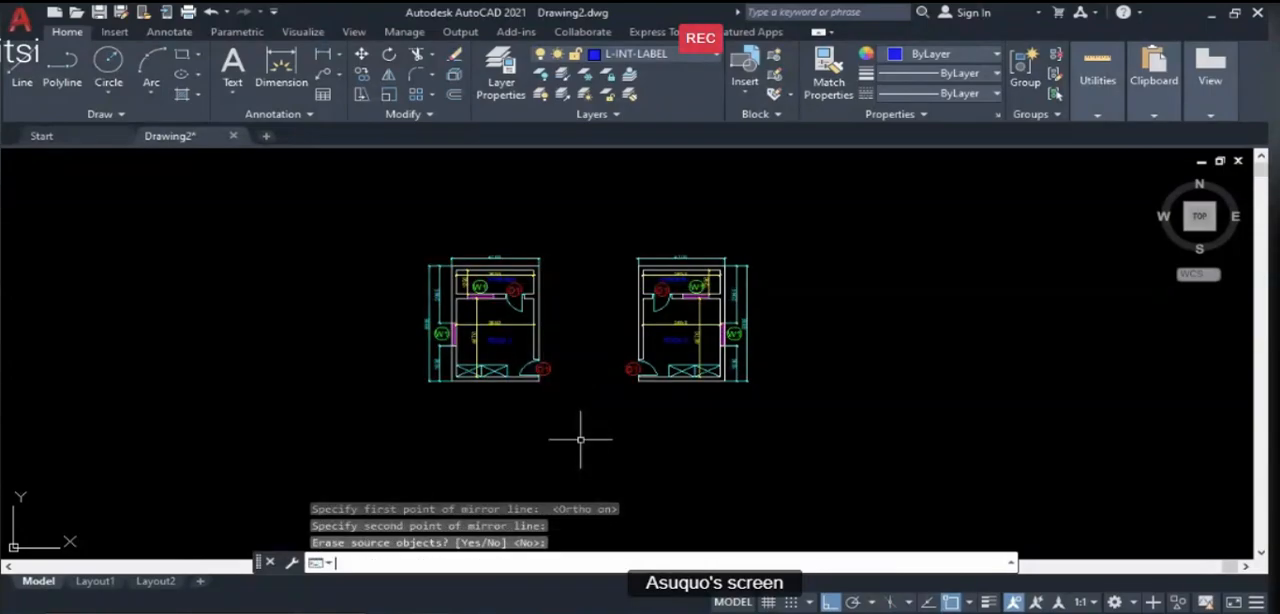
- Compare the original plan with its mirrored copy, checking the room labels, dimensions, doors and windows
scroll(540, 362, up, 2)
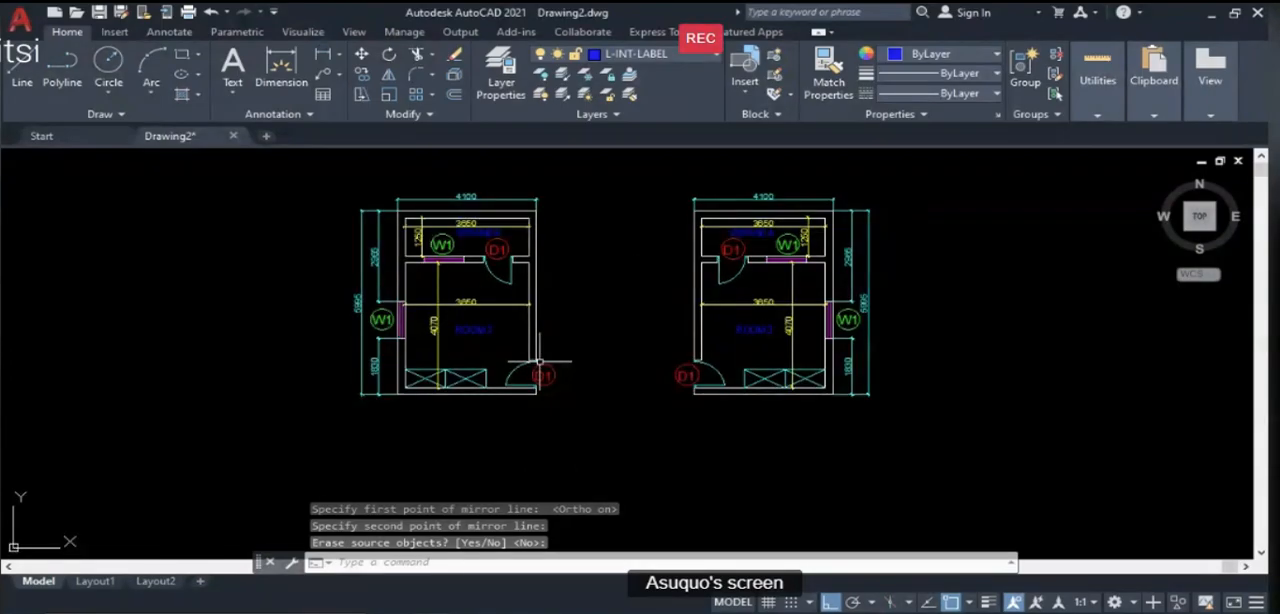
scroll(592, 357, down, 2)
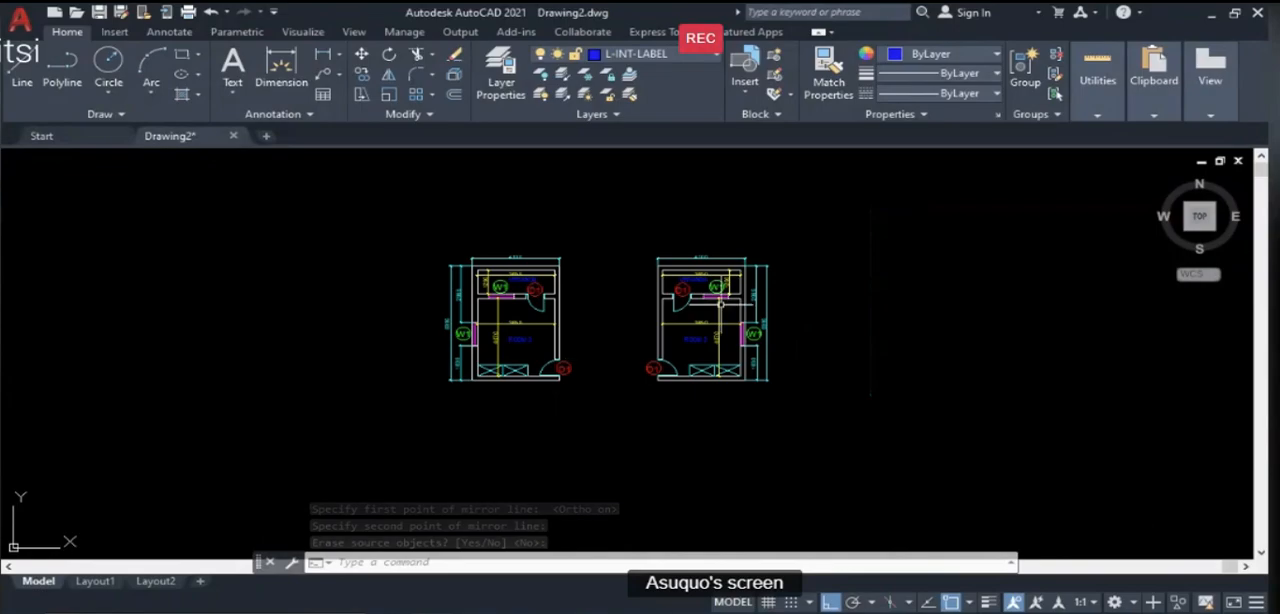
scroll(683, 292, up, 2)
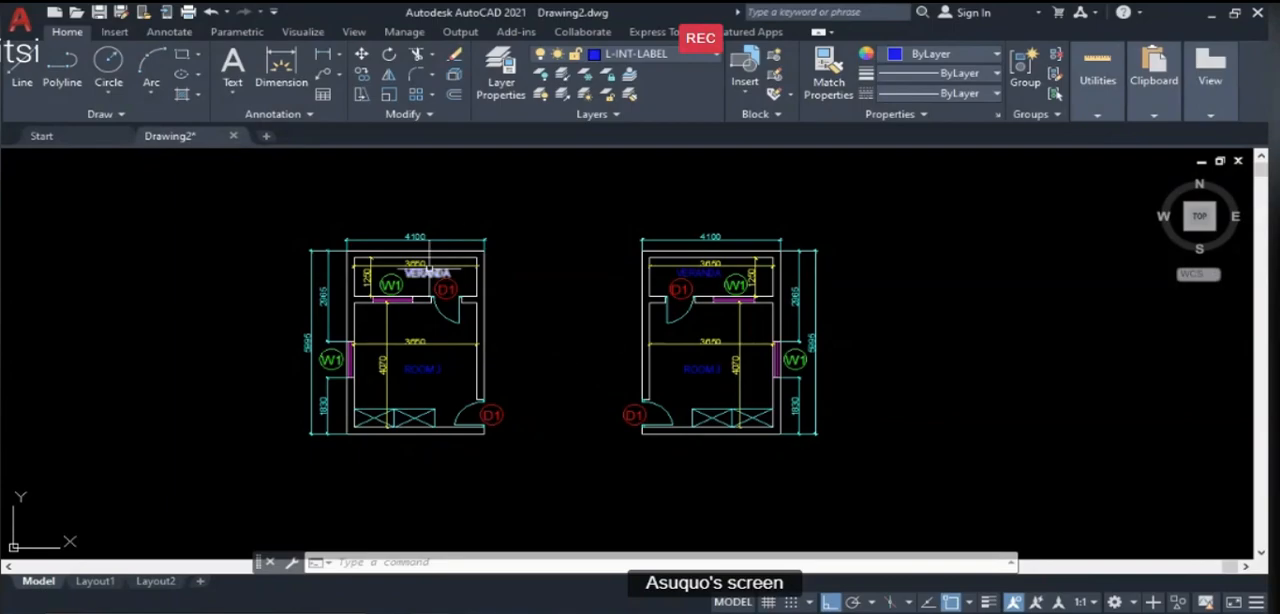
scroll(435, 275, up, 2)
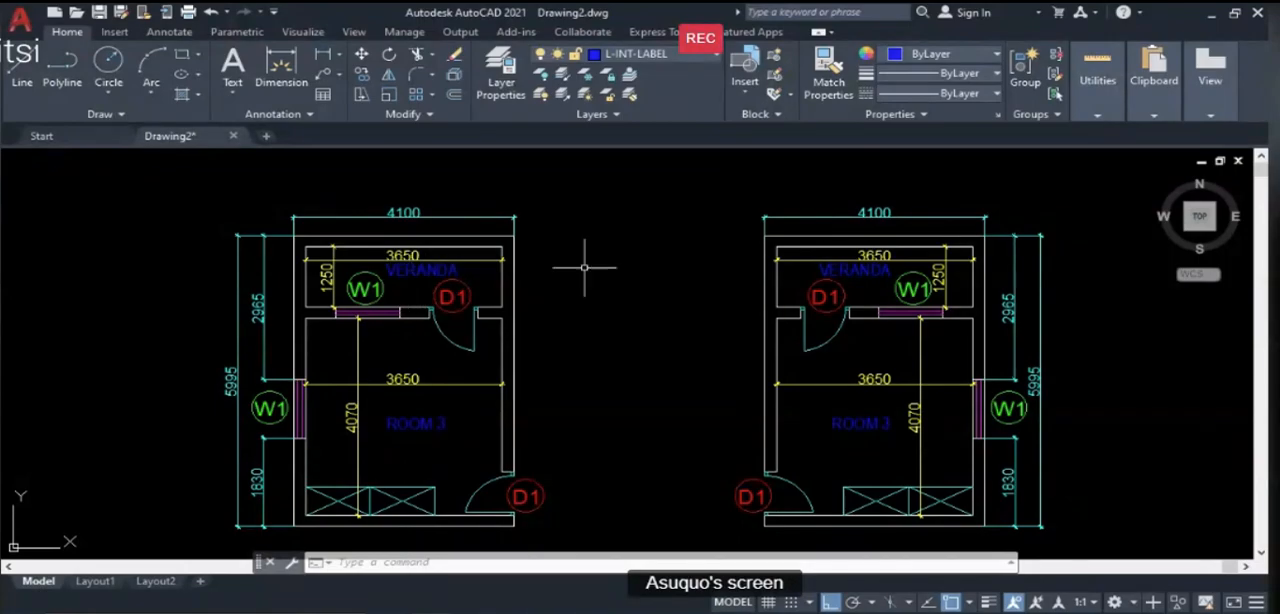
scroll(653, 235, down, 2)
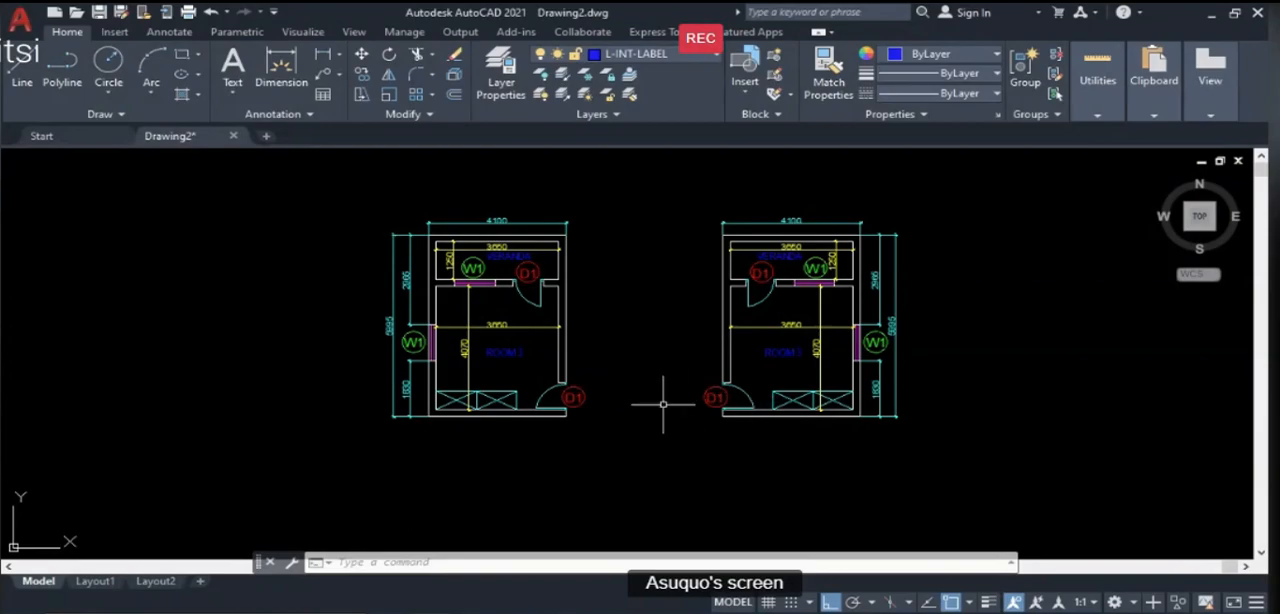
middle_drag(770, 384, 703, 374)
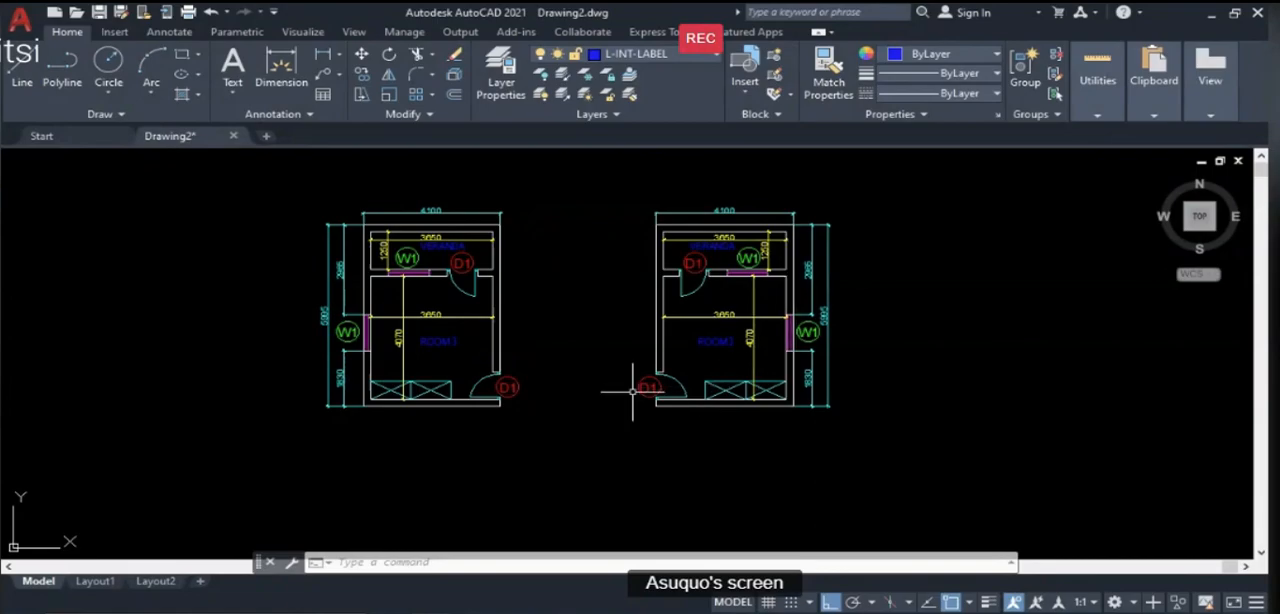
scroll(631, 388, down, 2)
scroll(577, 388, up, 2)
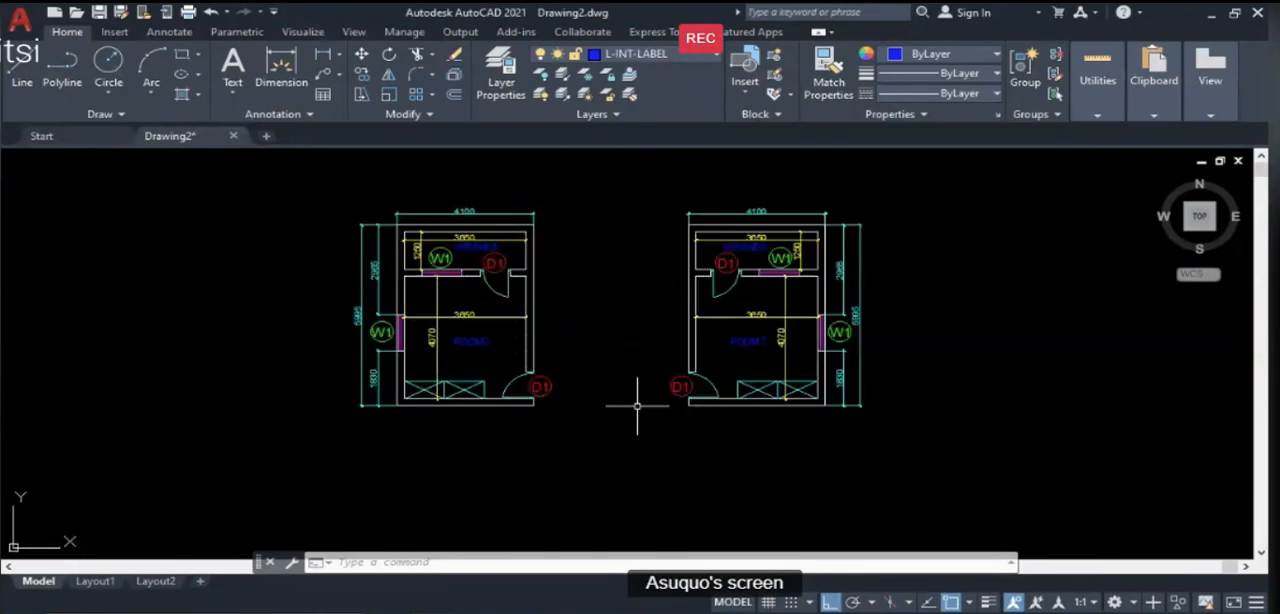
scroll(578, 350, down, 2)
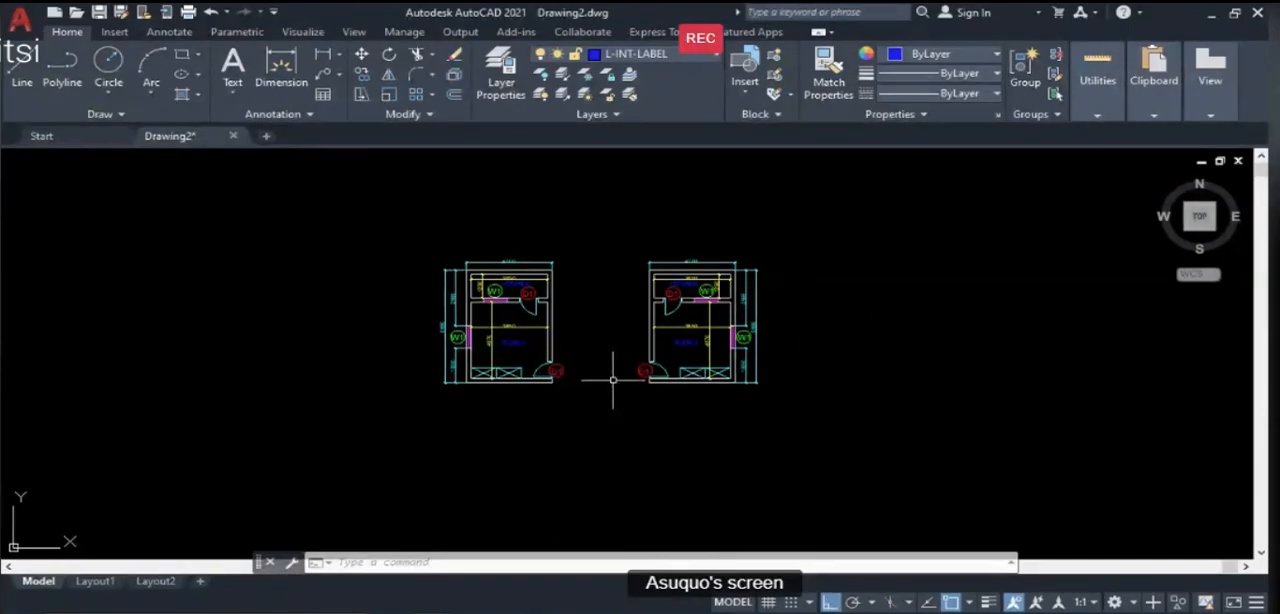
text(m)
key(Return)
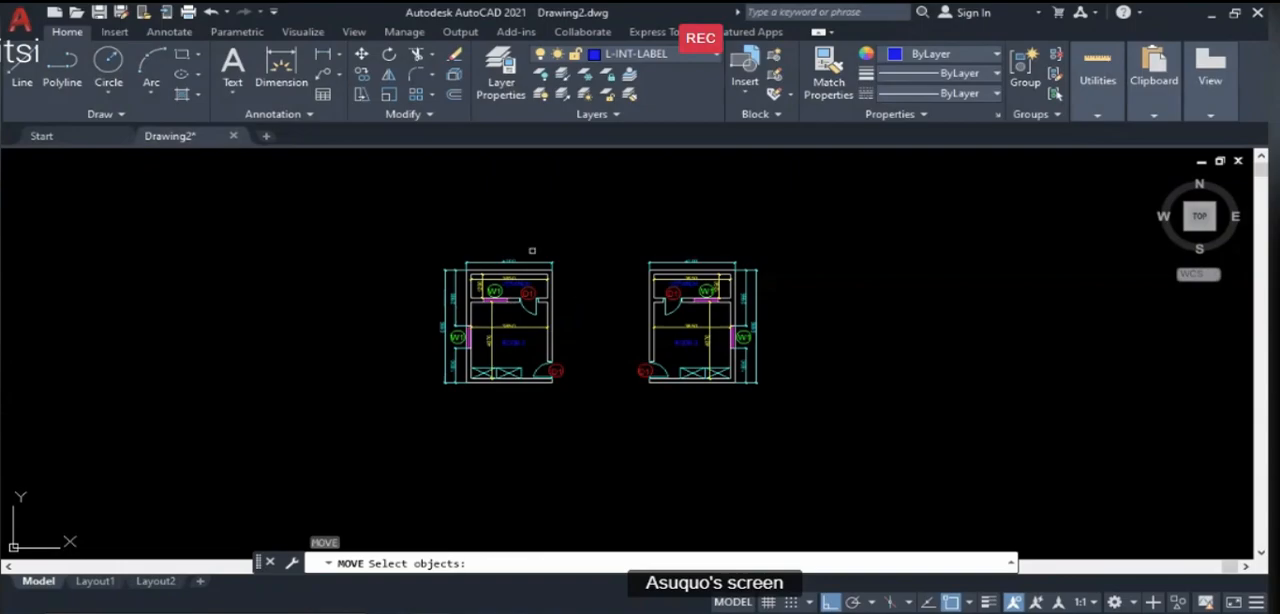
key(Escape)
- Copy both mirrored room plans together horizontally to clear space on their right
text(co)
key(Return)
scroll(530, 285, down, 2)
click(449, 221)
click(792, 390)
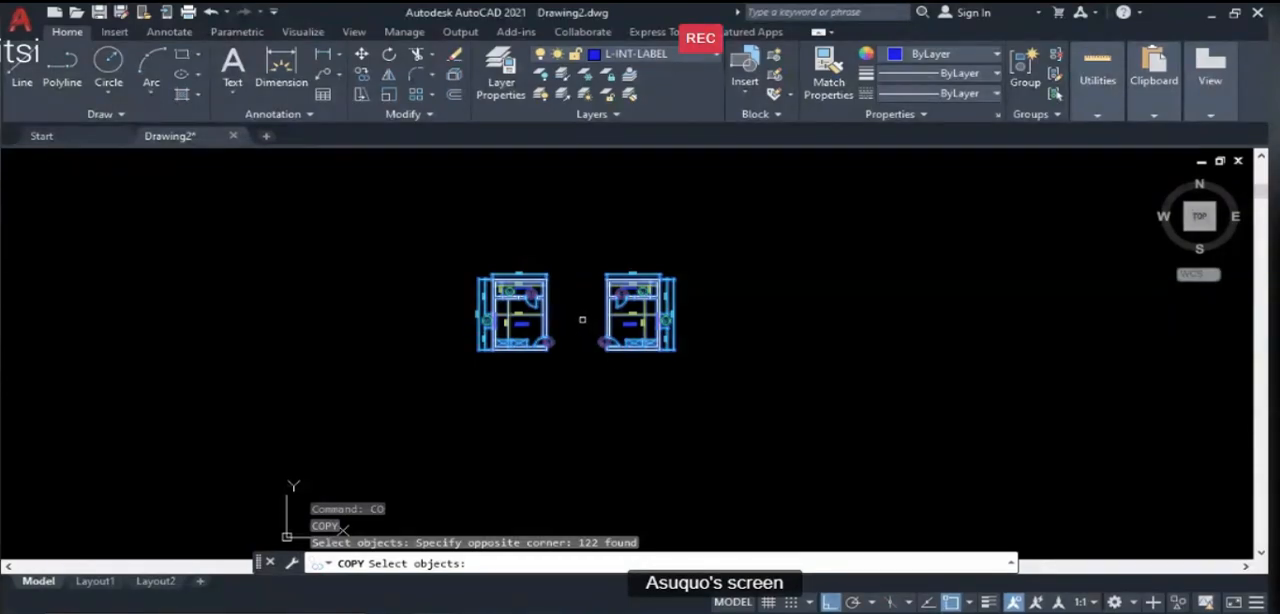
key(Return)
click(581, 343)
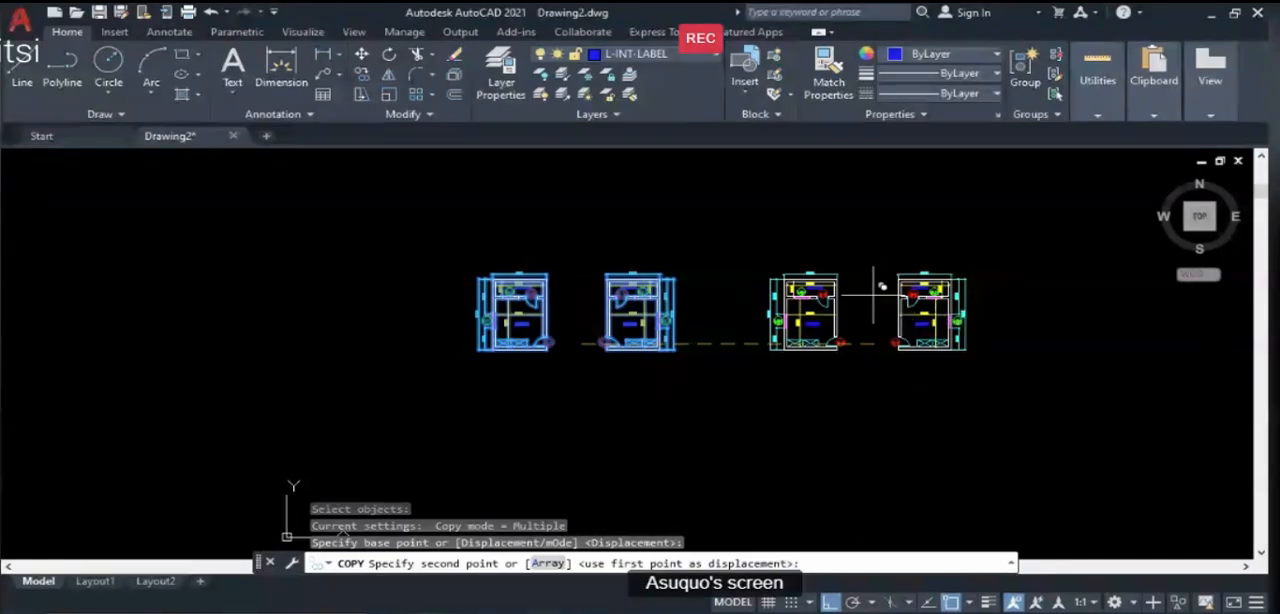
key(Return)
scroll(940, 330, up, 4)
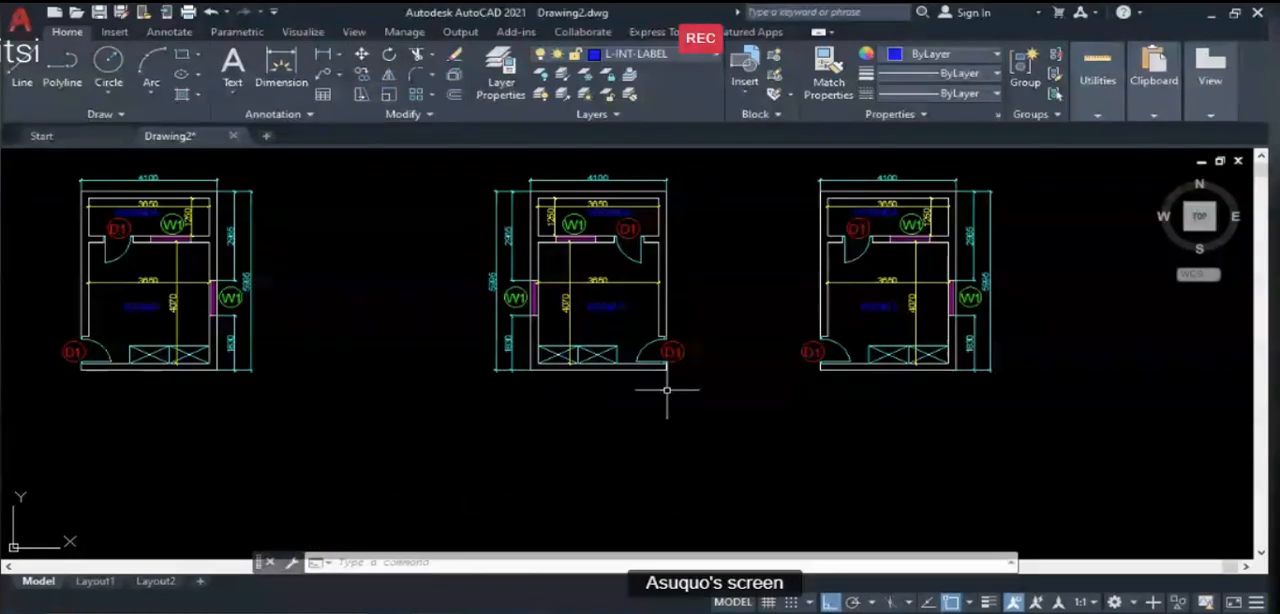
- Move the rightmost room plan by its door-side outer wall corner onto the neighbouring copy's inner wall corner, overlapping both walls as one shared wall
text(m)
key(Return)
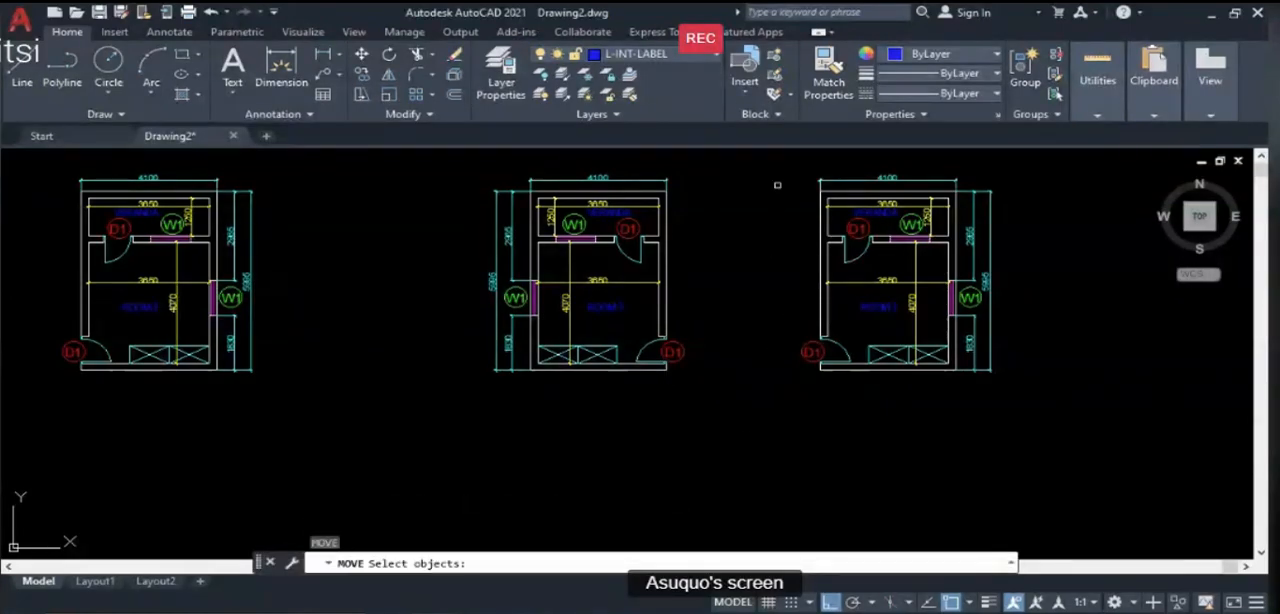
click(776, 160)
click(1066, 454)
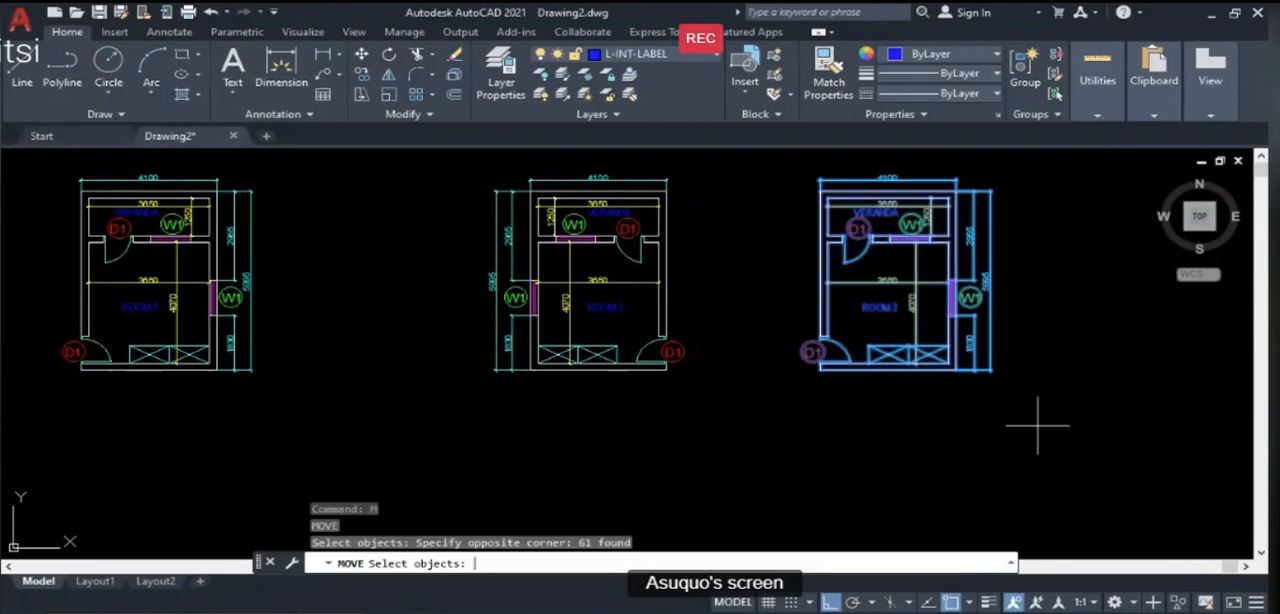
key(Return)
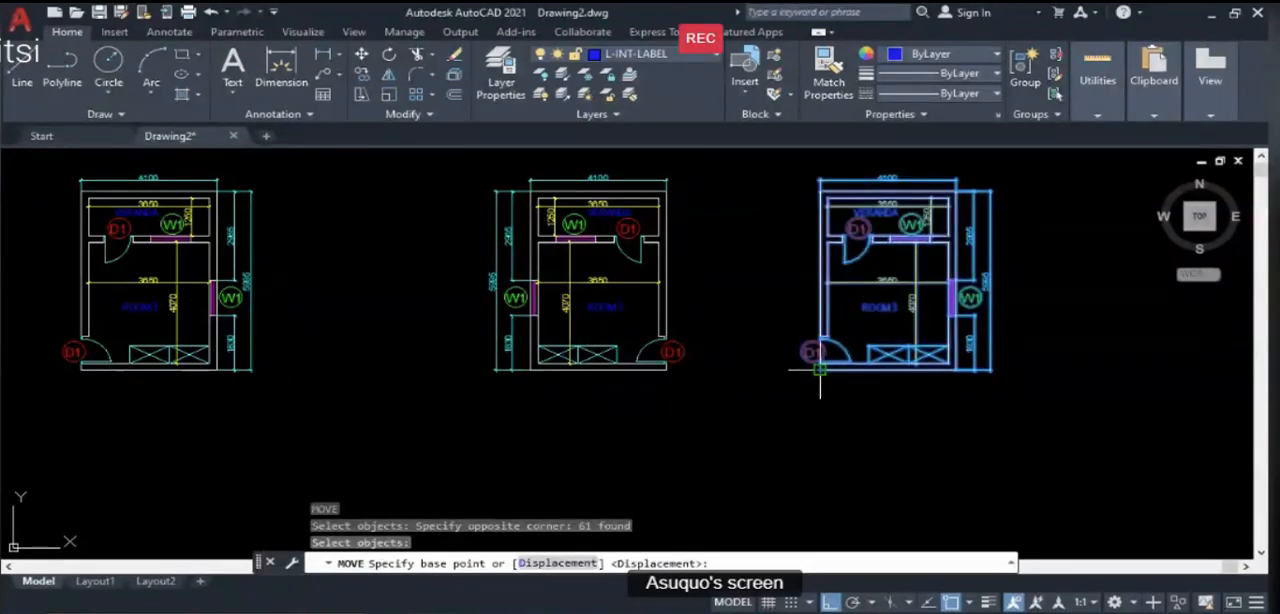
scroll(819, 369, up, 5)
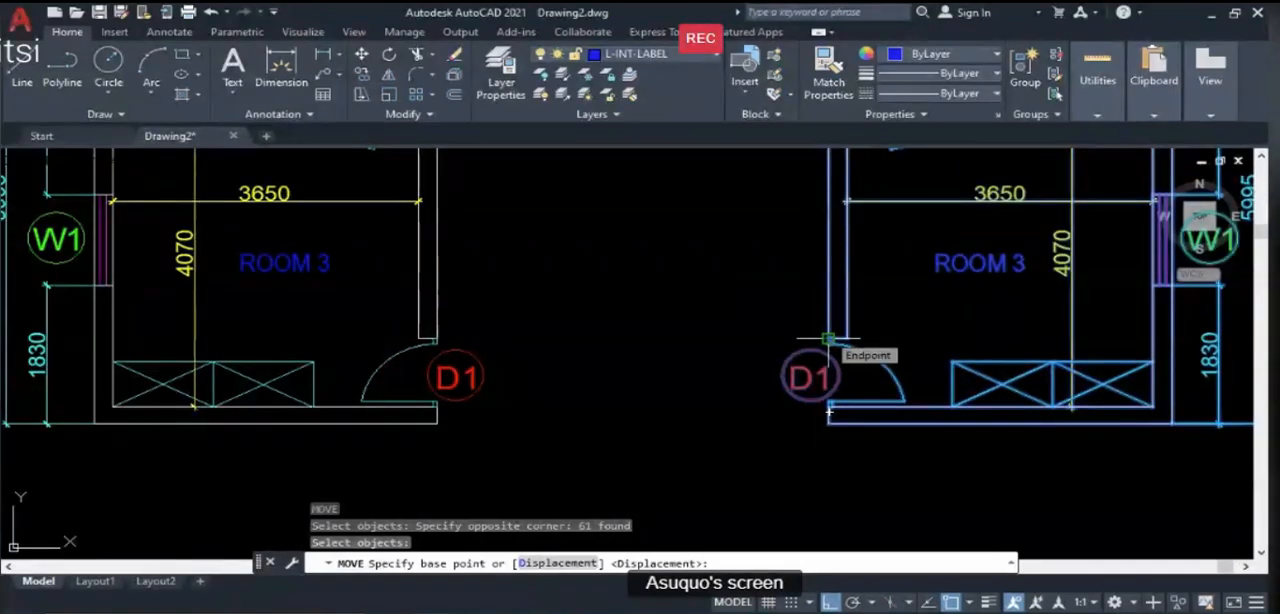
click(828, 339)
scroll(838, 321, down, 6)
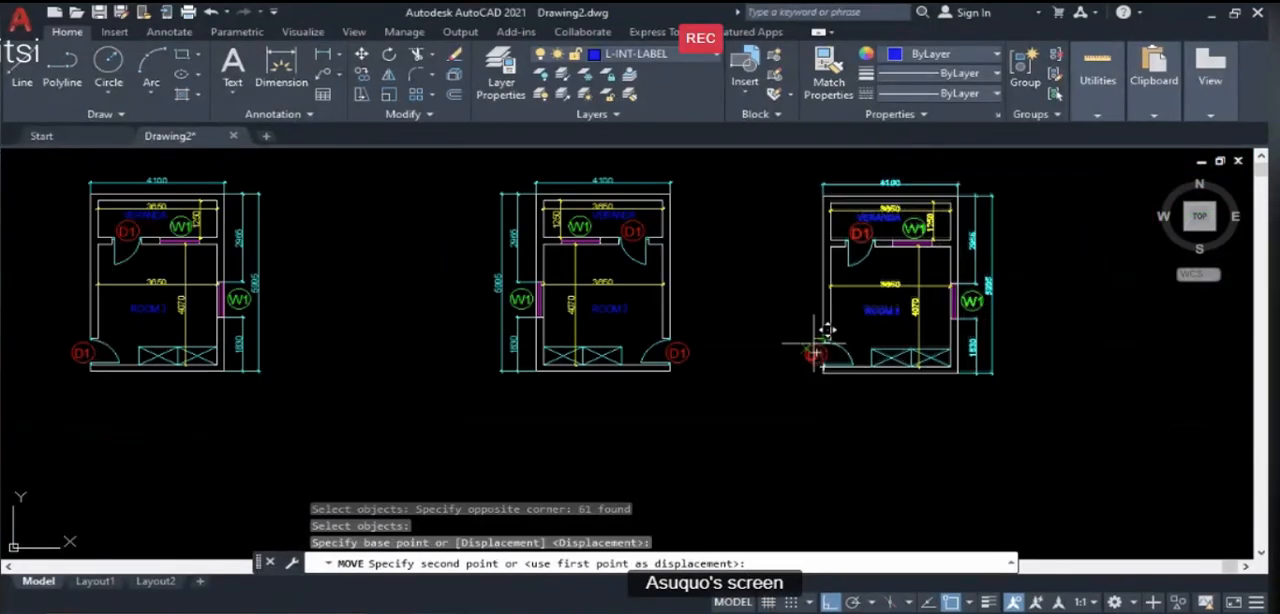
scroll(745, 340, up, 5)
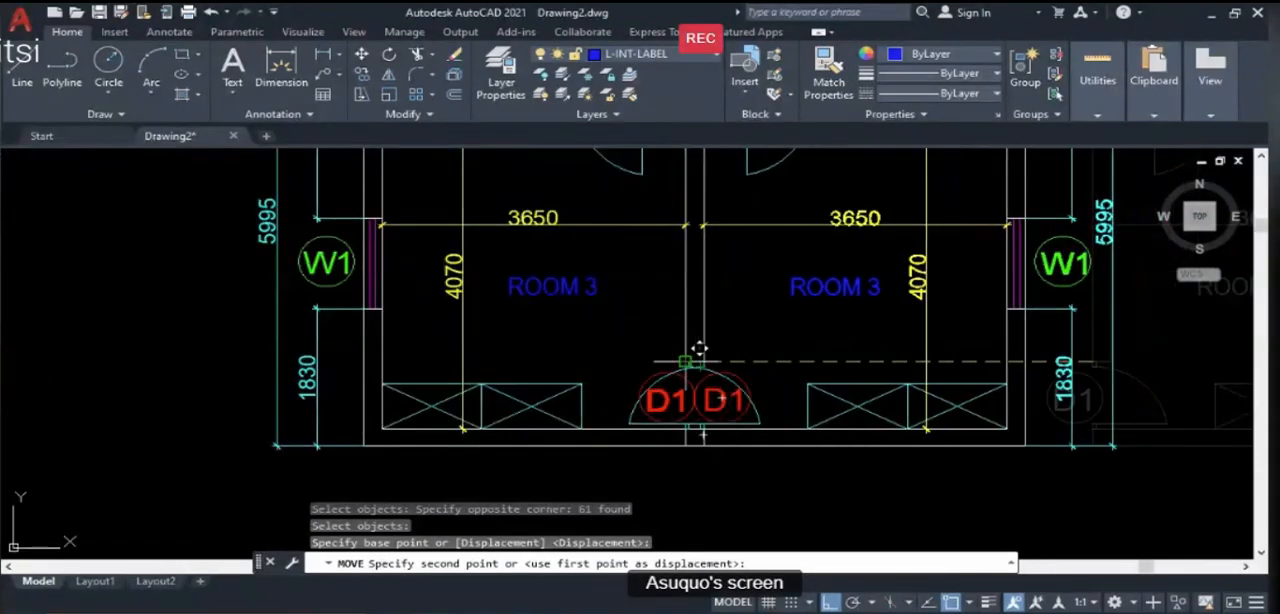
click(699, 361)
scroll(721, 457, down, 4)
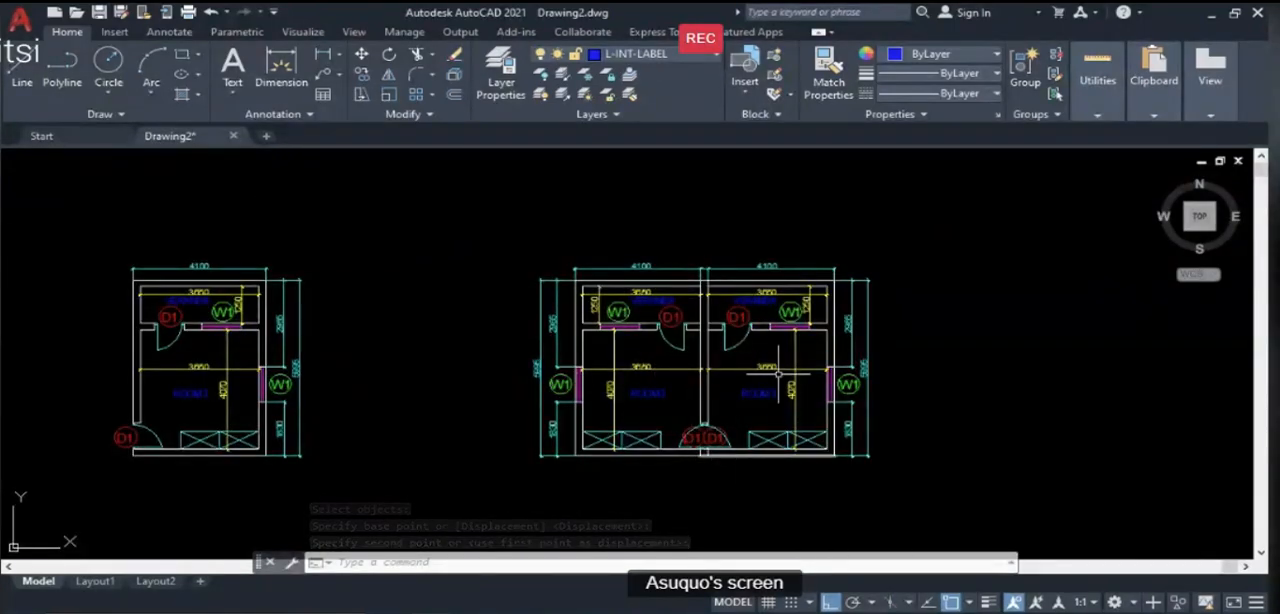
- Erase the duplicate D1 text and its circle on the right side of the shared wall's door opening
scroll(728, 387, up, 2)
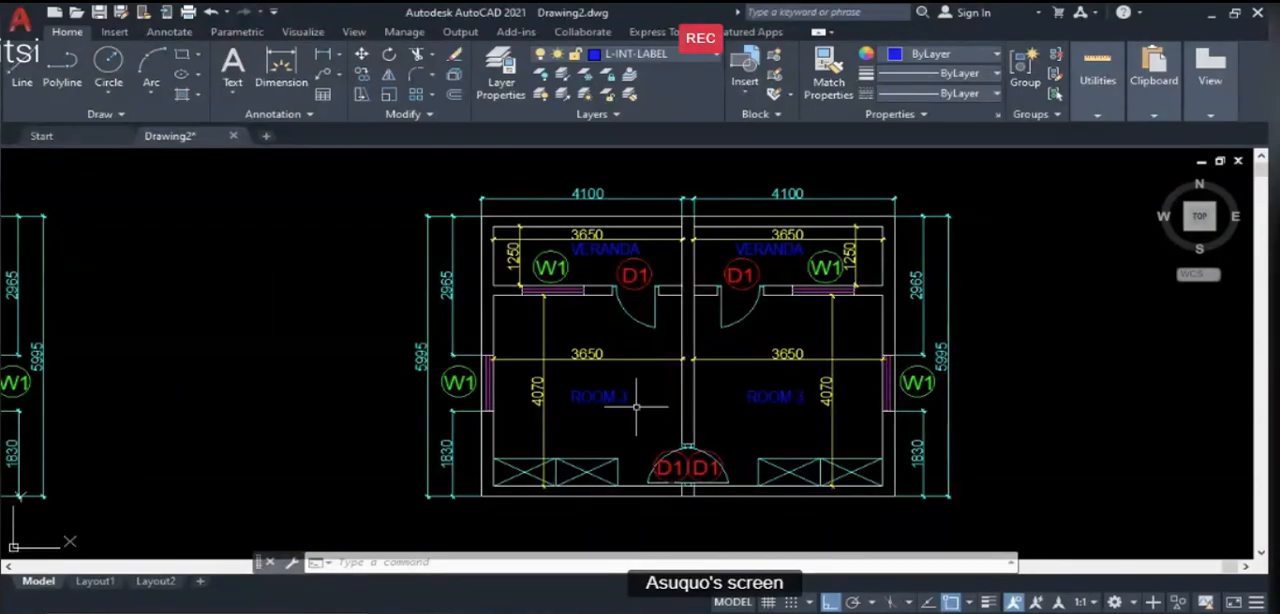
scroll(560, 360, down, 3)
scroll(560, 355, down, 1)
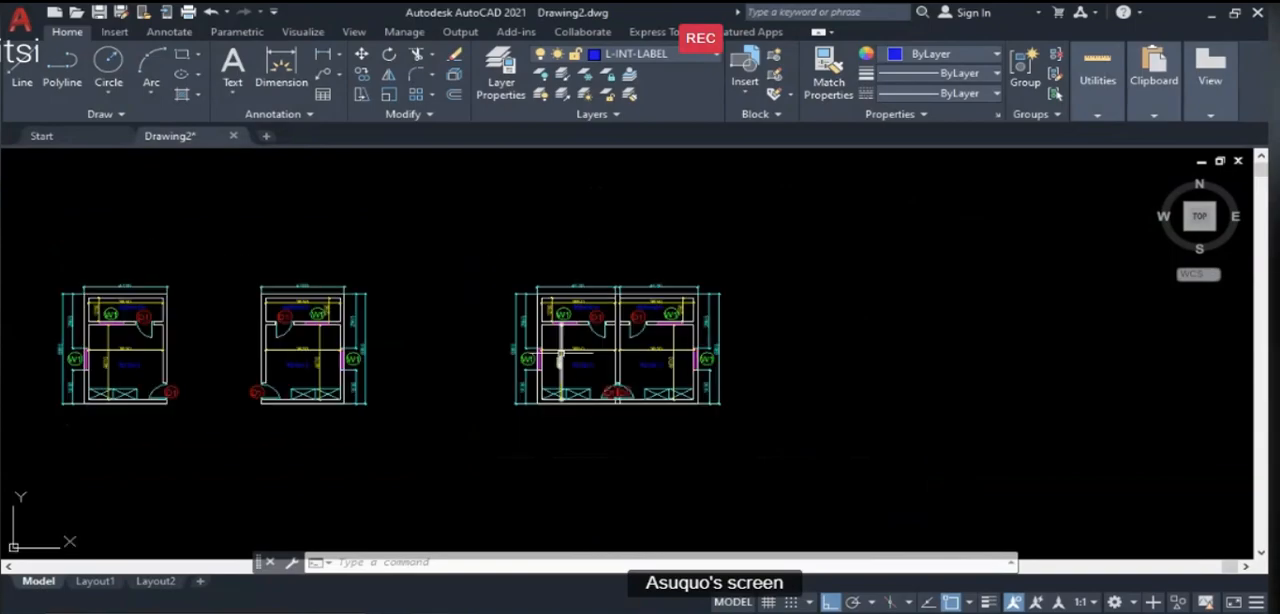
scroll(600, 404, up, 2)
text(E)
key(Escape)
text(e)
key(Return)
scroll(628, 382, up, 4)
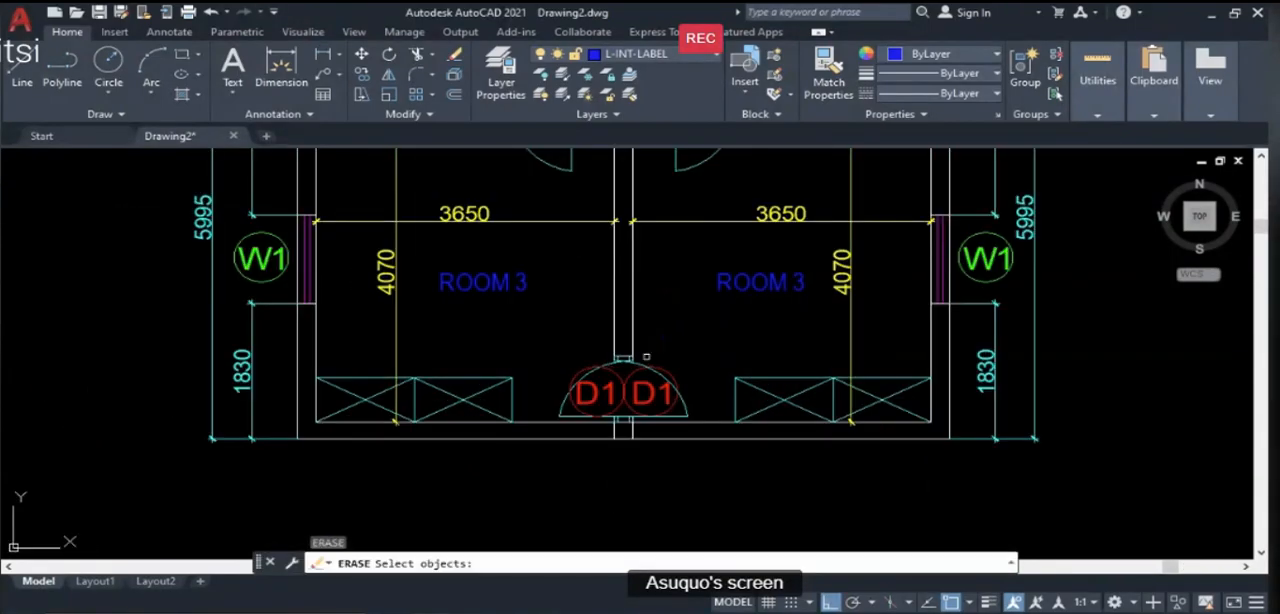
click(638, 390)
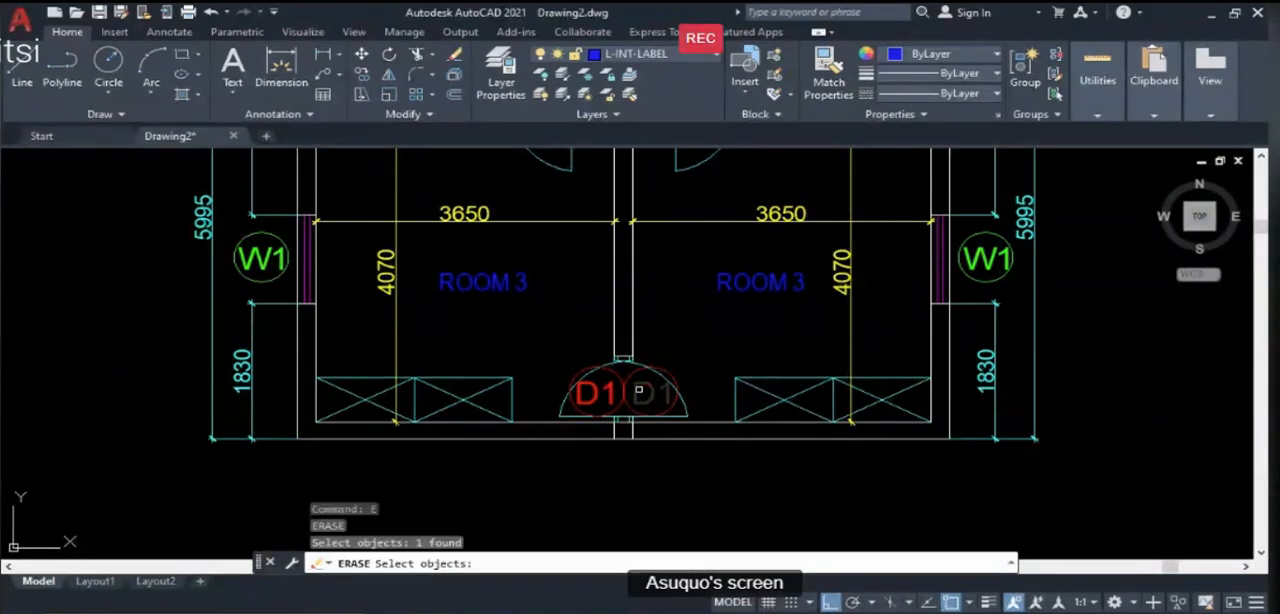
key(Return)
click(634, 373)
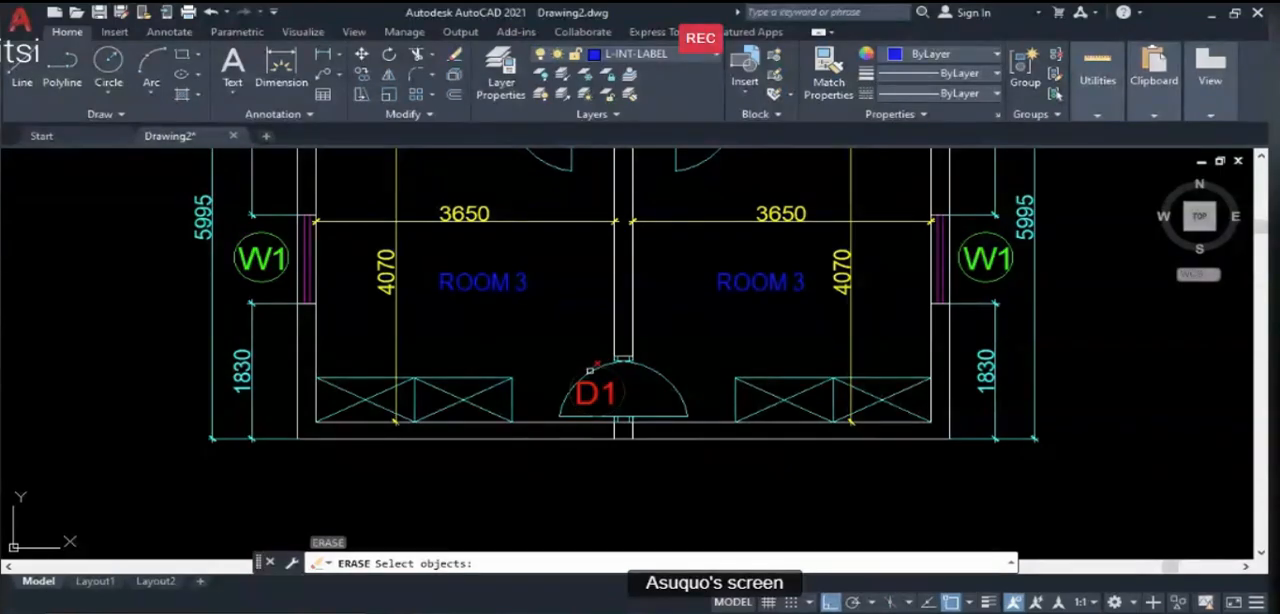
click(592, 370)
key(Escape)
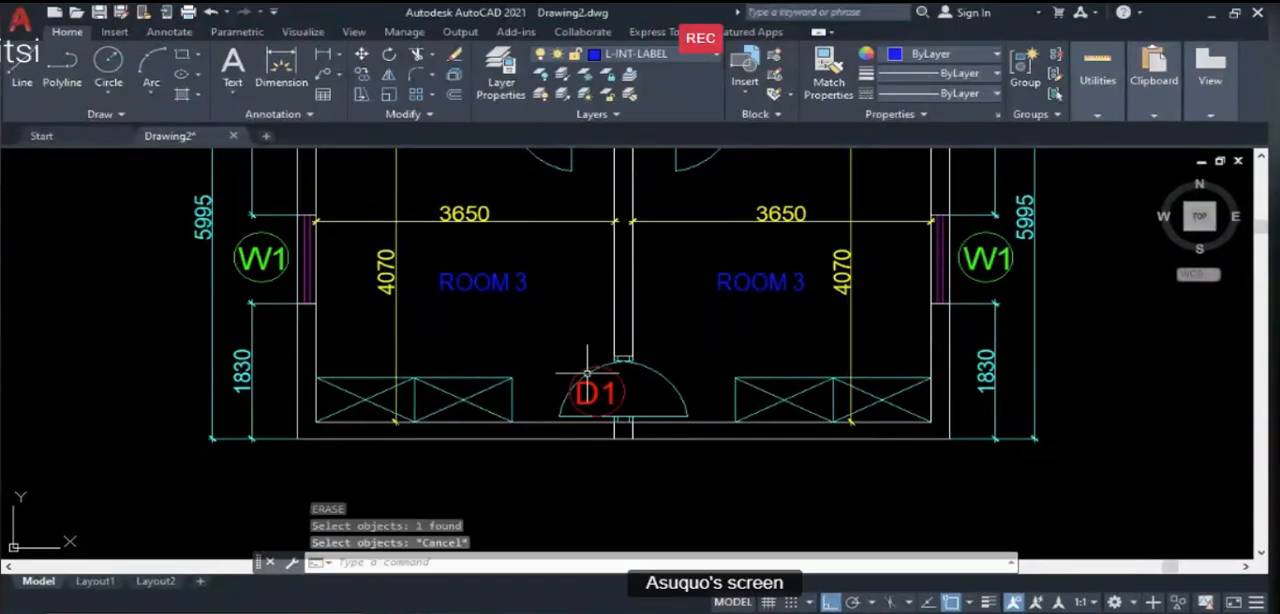
- Erase the duplicate left-swinging door in the shared wall, including its swing arc, leaf line and both frame jambs
text(E)
key(Return)
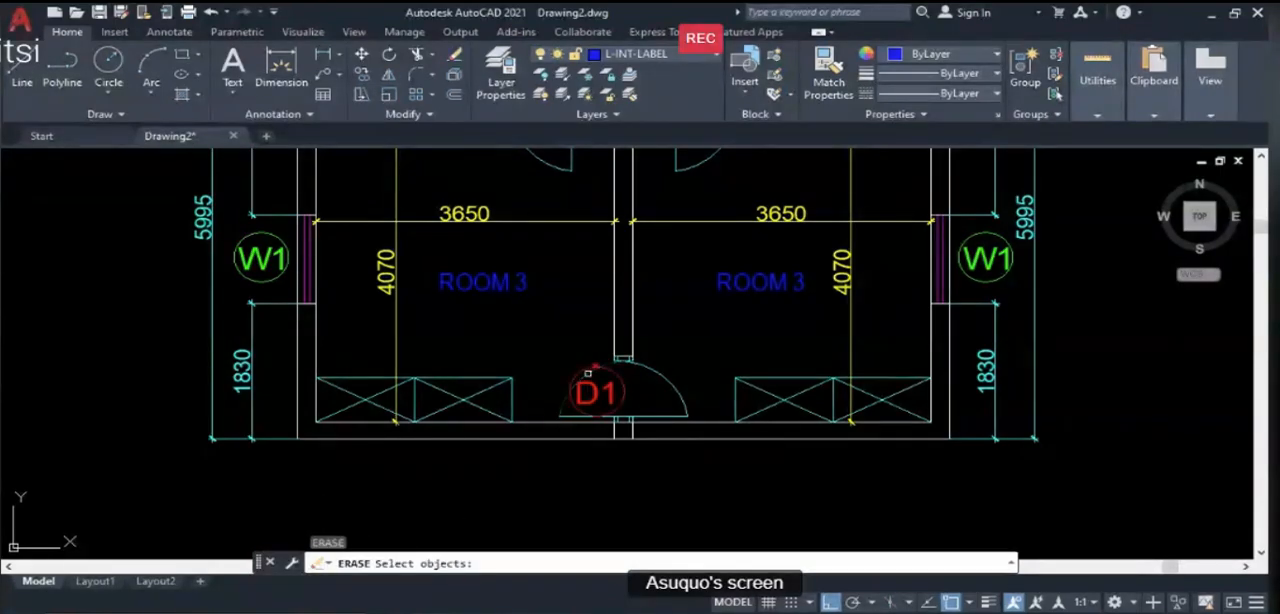
click(592, 372)
scroll(610, 362, up, 4)
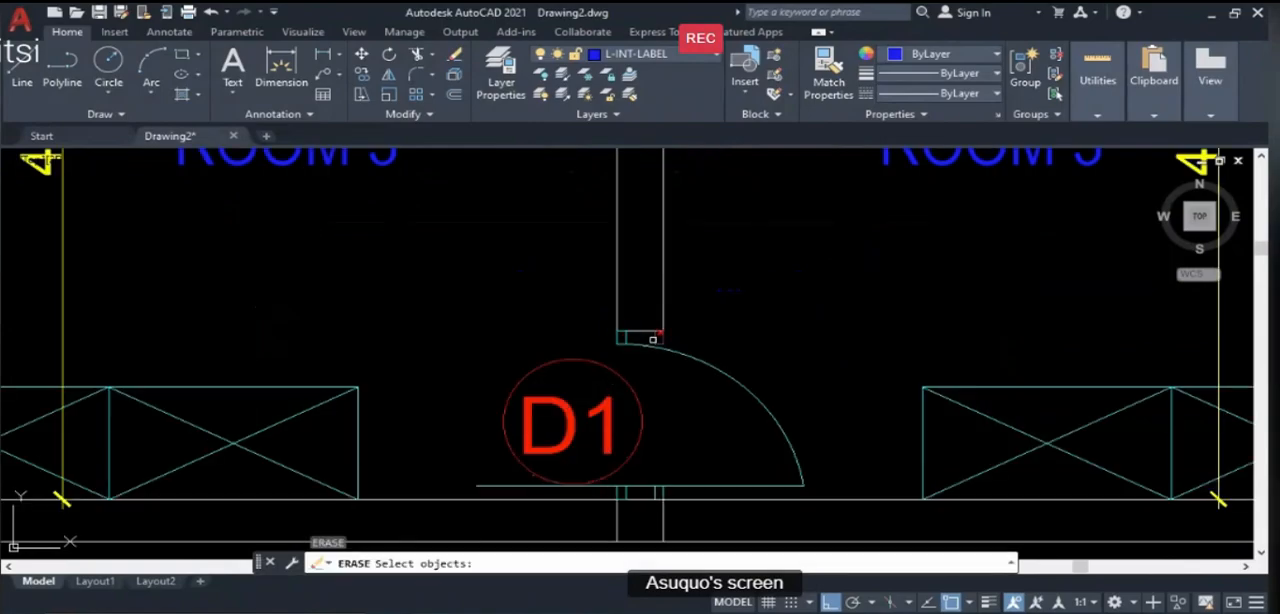
click(653, 339)
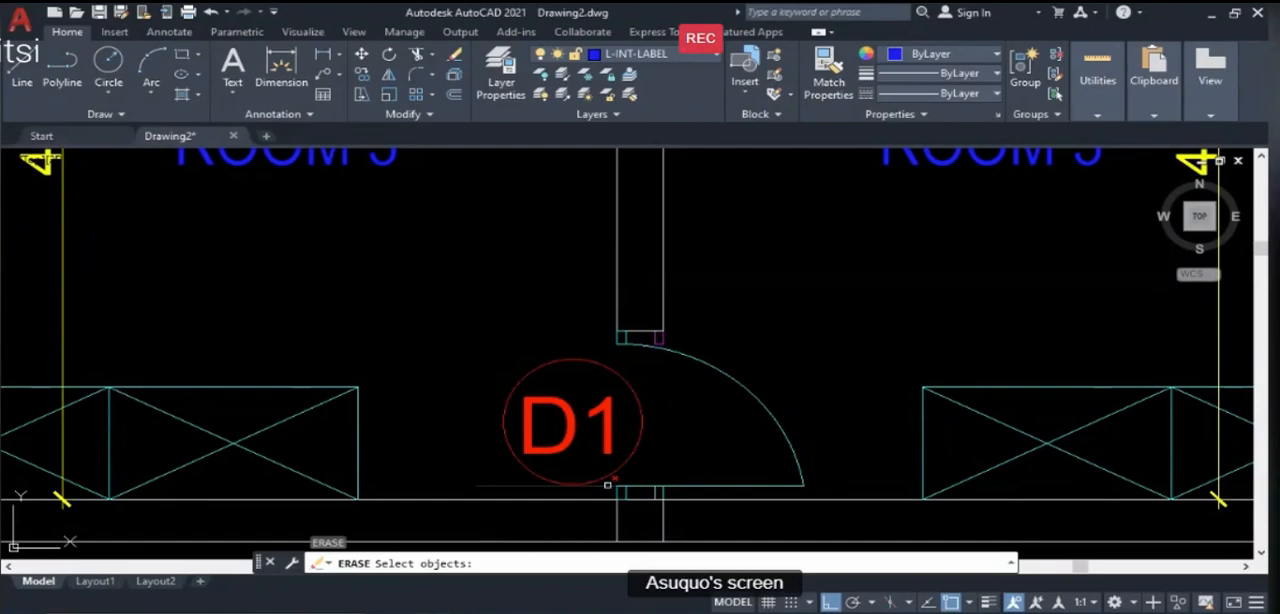
click(657, 492)
key(Return)
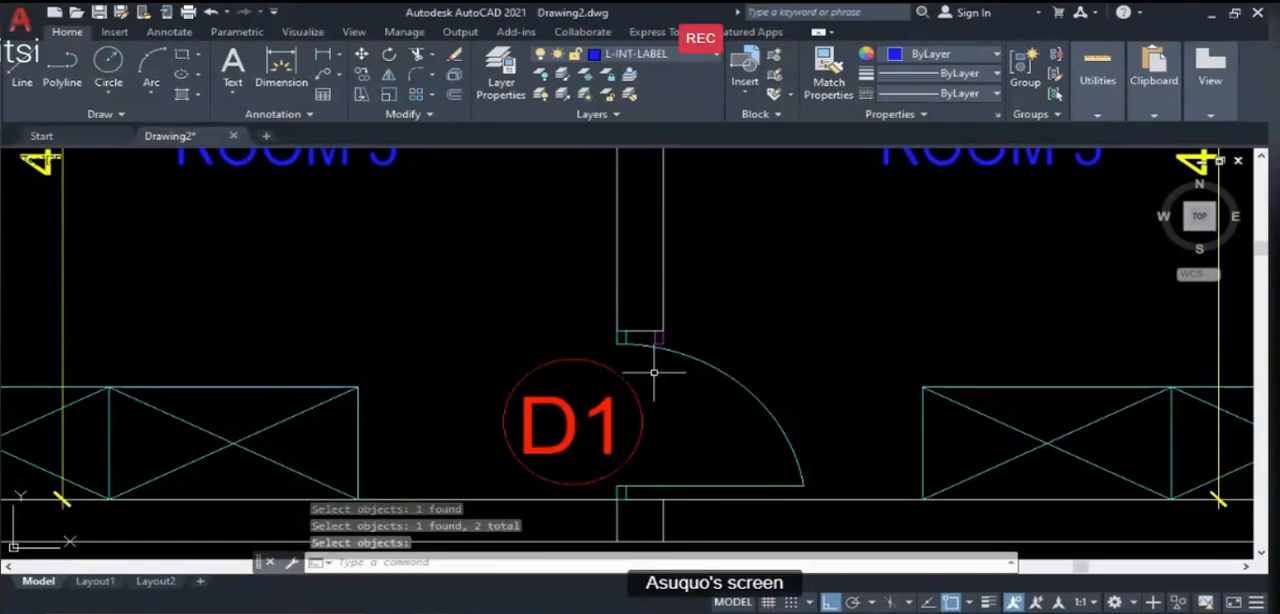
key(Return)
click(654, 340)
scroll(654, 340, down, 6)
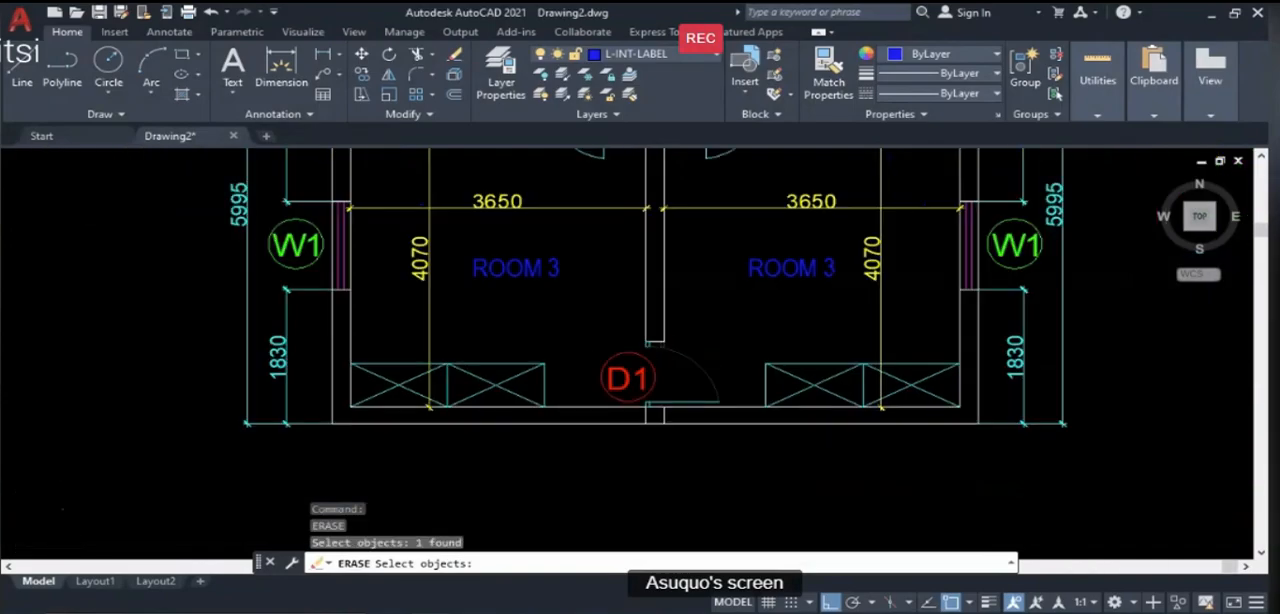
scroll(652, 376, down, 3)
key(Return)
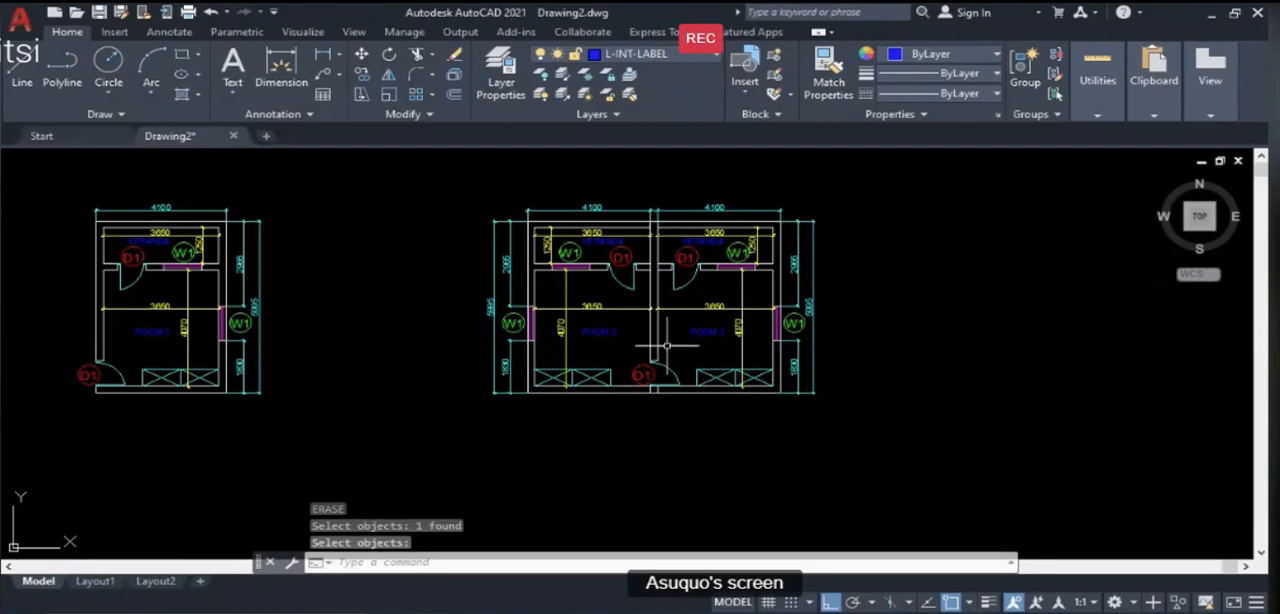
- Draw a horizontal line about 5900 long below the leftmost room plan, starting near its outer left wall
scroll(650, 410, up, 3)
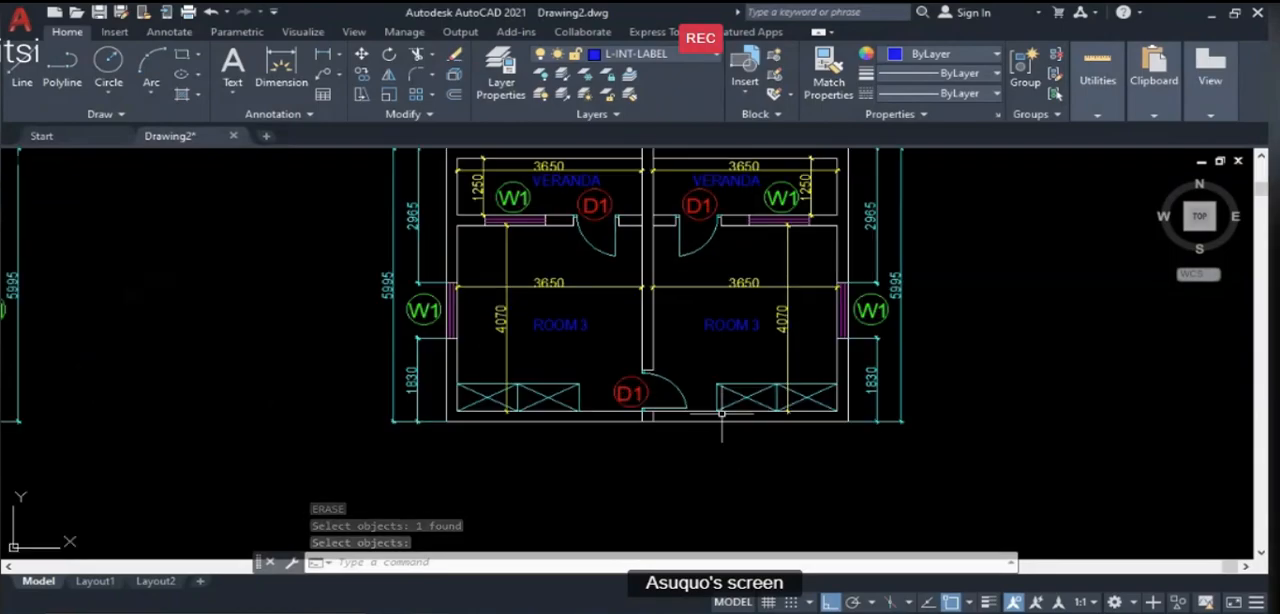
scroll(646, 435, up, 1)
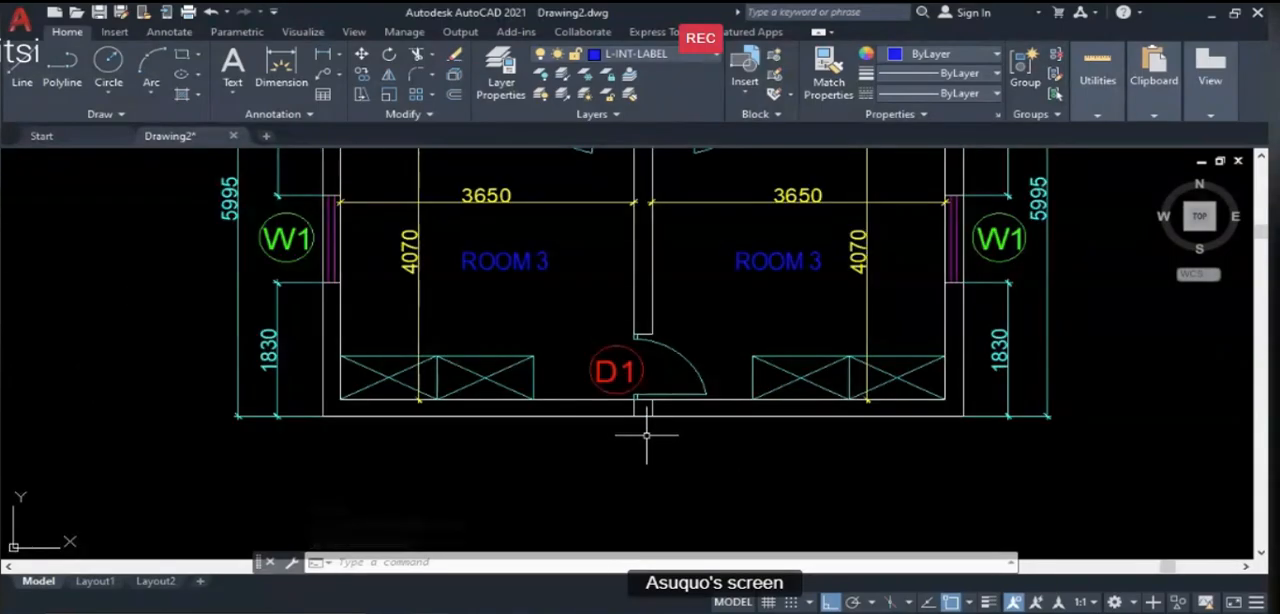
scroll(669, 442, down, 1)
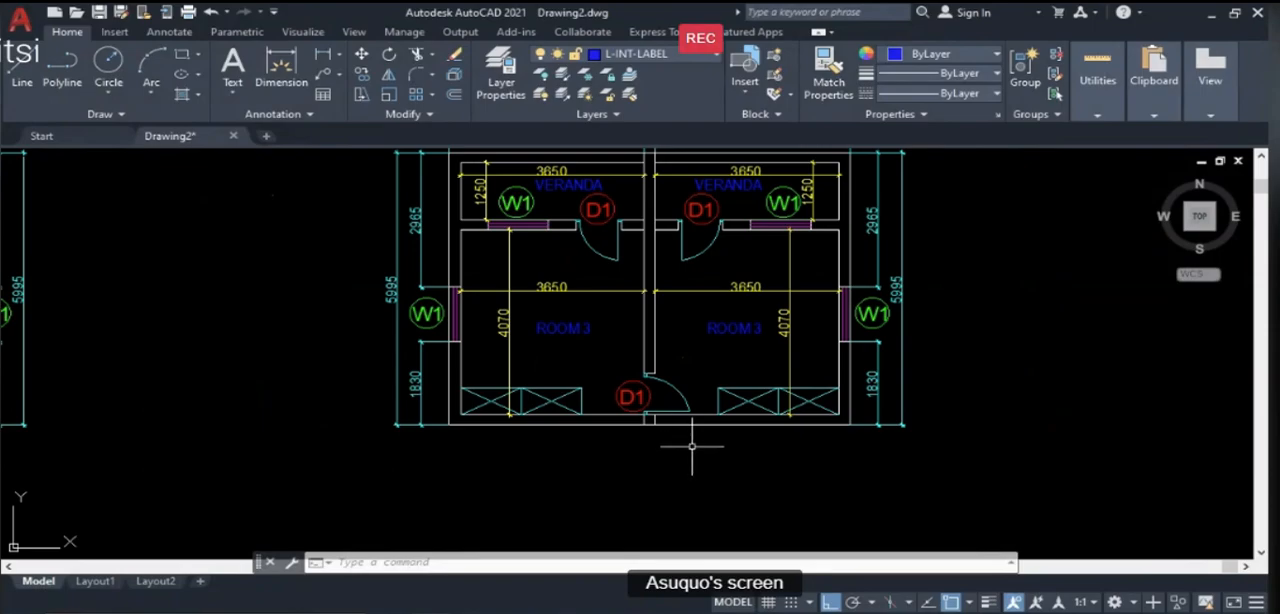
scroll(835, 425, down, 4)
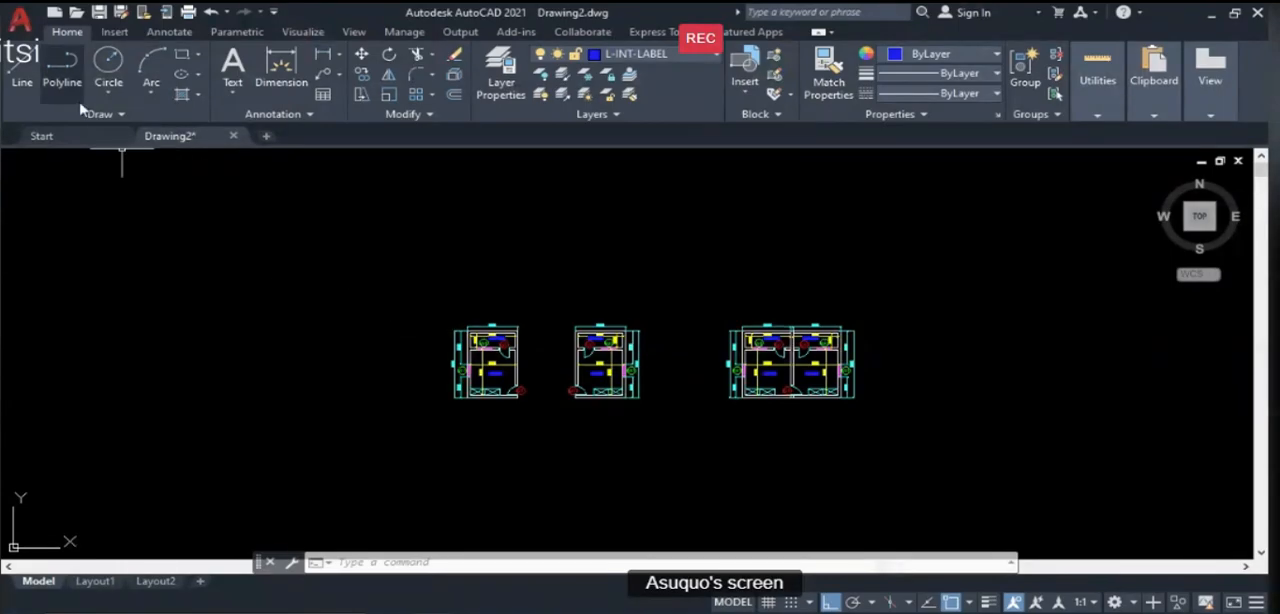
click(20, 60)
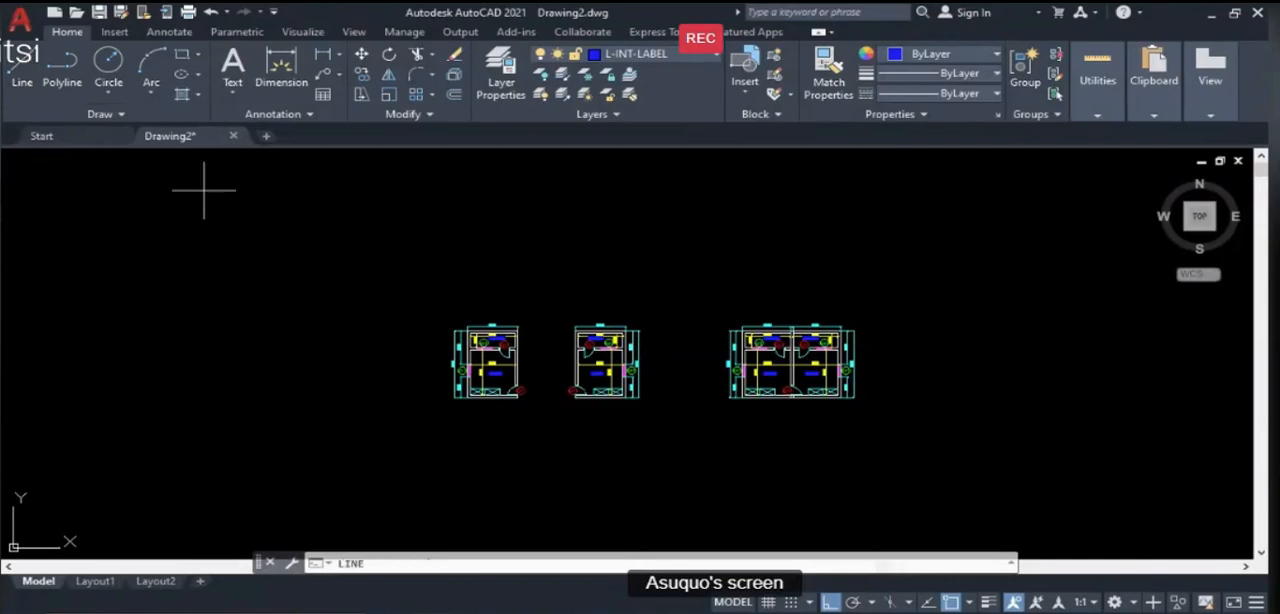
scroll(505, 443, up, 4)
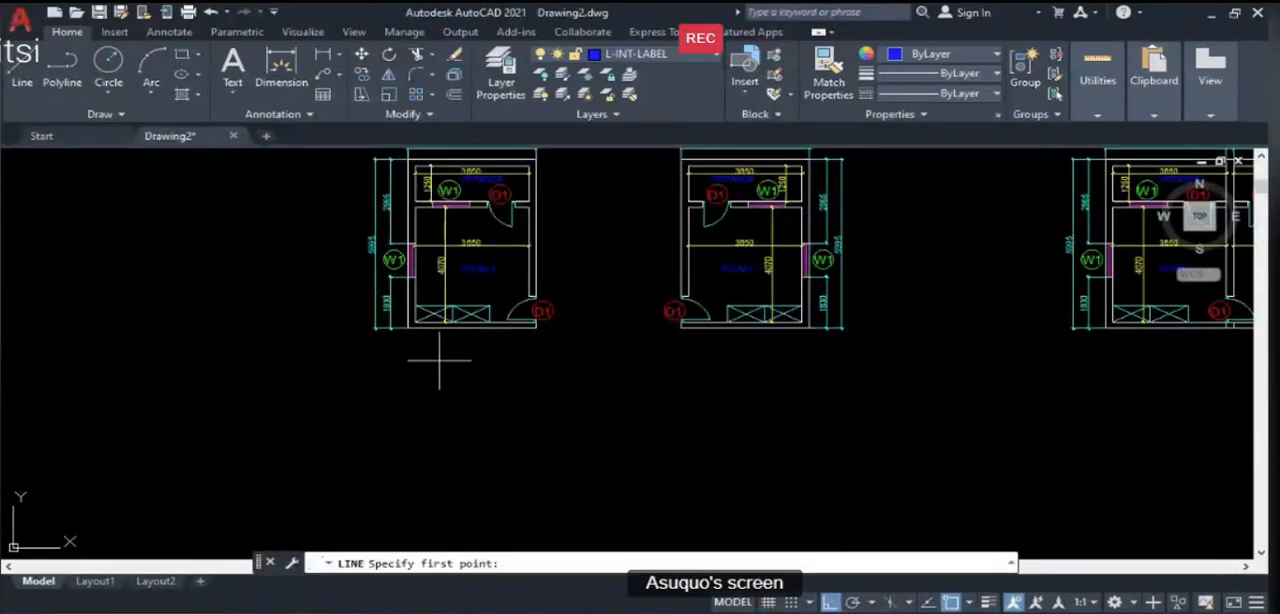
click(406, 393)
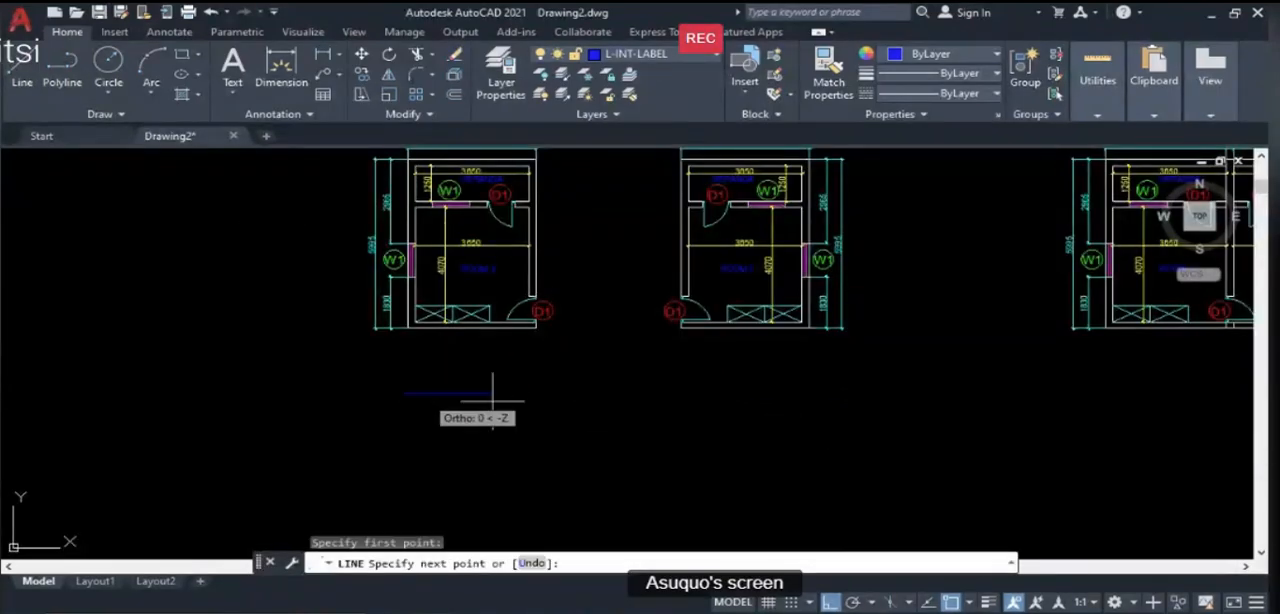
click(589, 393)
key(Return)
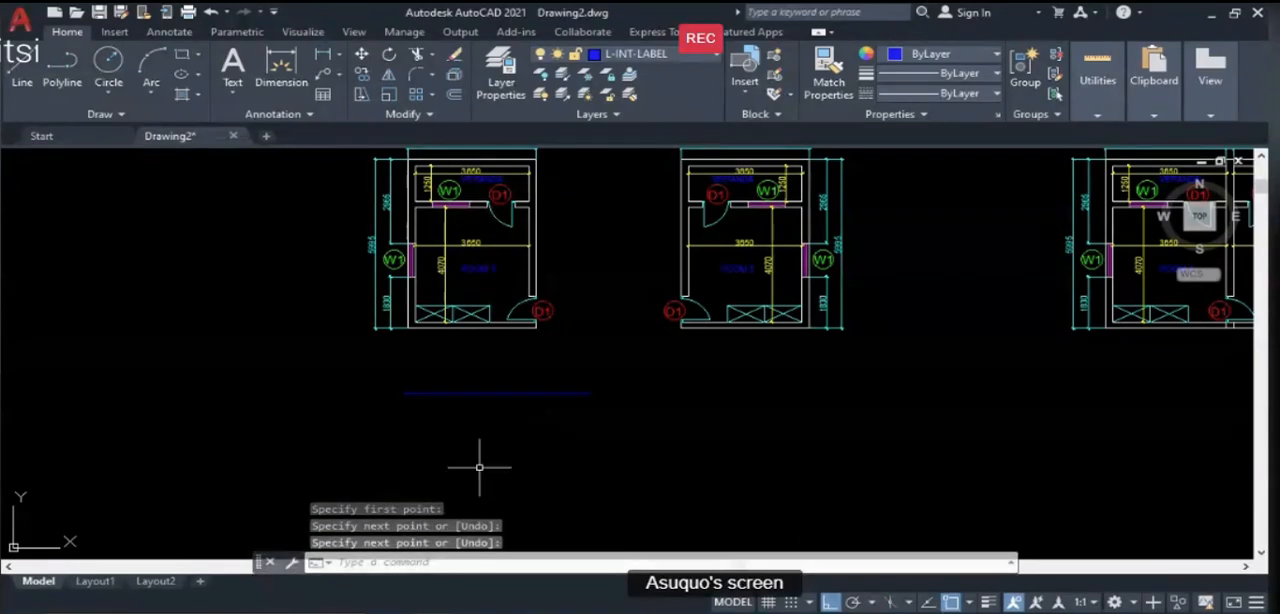
- Draw a vertical line about 2600 long just below the left end of the horizontal line, leaving a gap between them
key(Return)
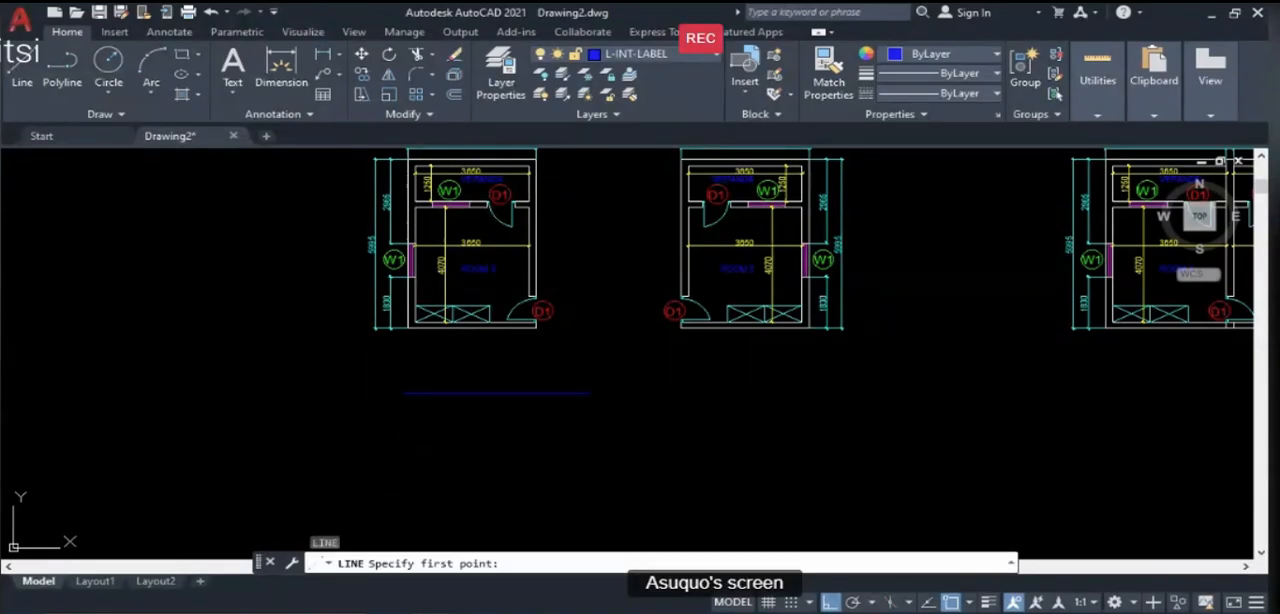
click(405, 410)
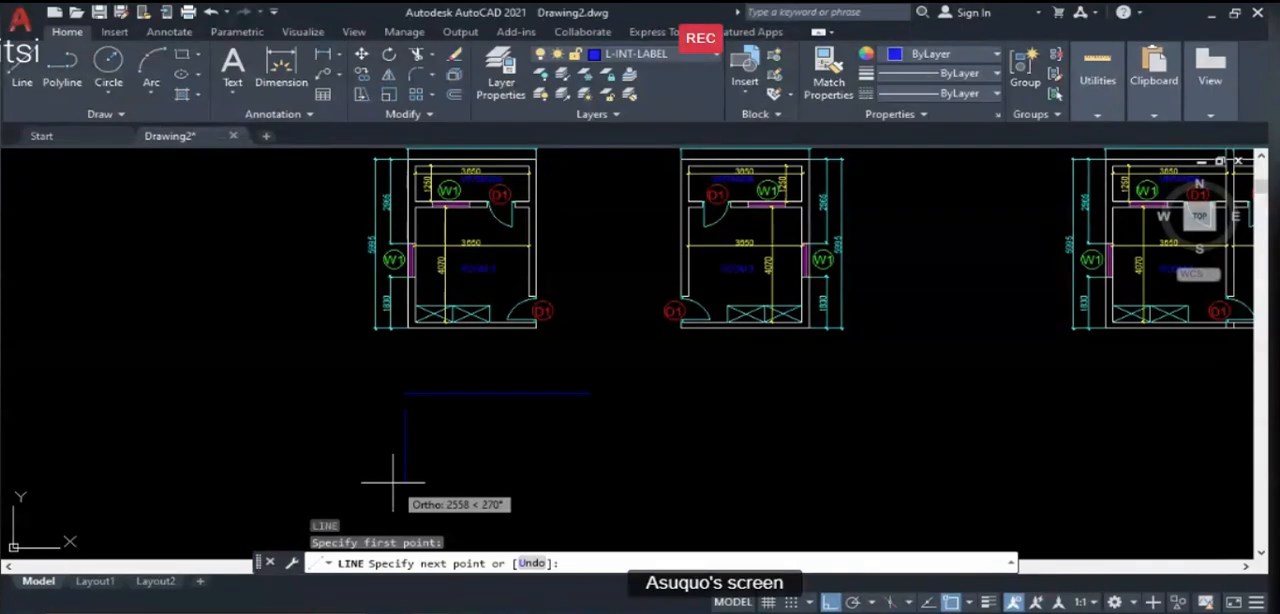
click(393, 484)
key(Return)
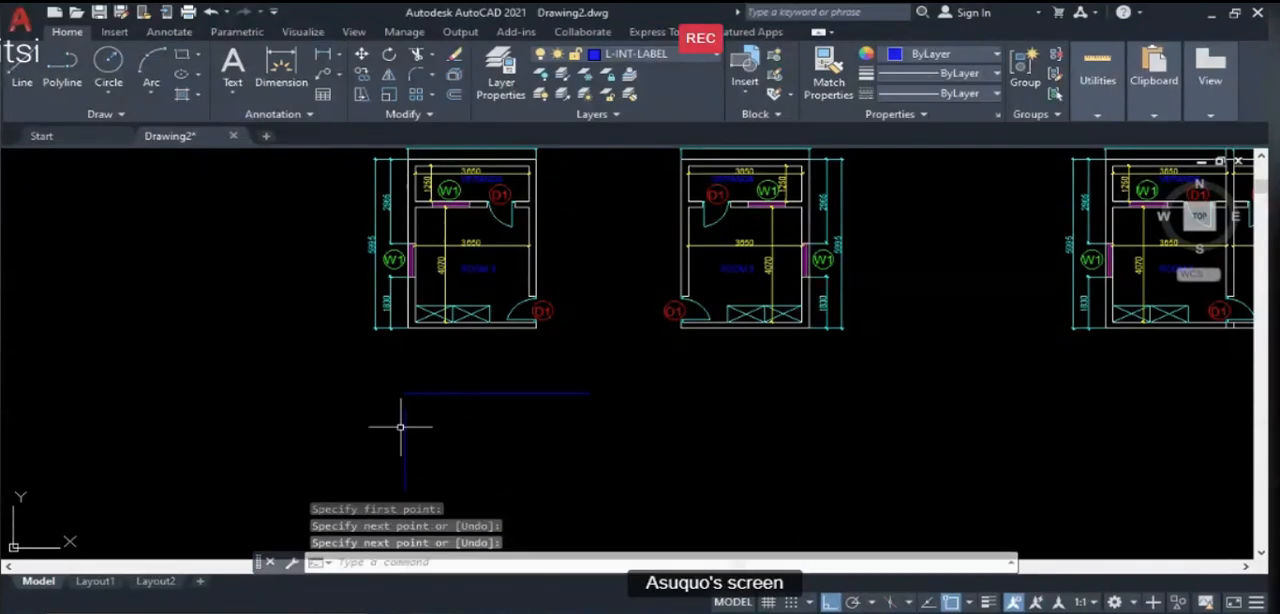
- Draw a short vertical line and a short horizontal line crossing near their ends, left of the existing pair of lines
click(21, 70)
click(224, 367)
click(220, 437)
key(Return)
key(Return)
click(224, 380)
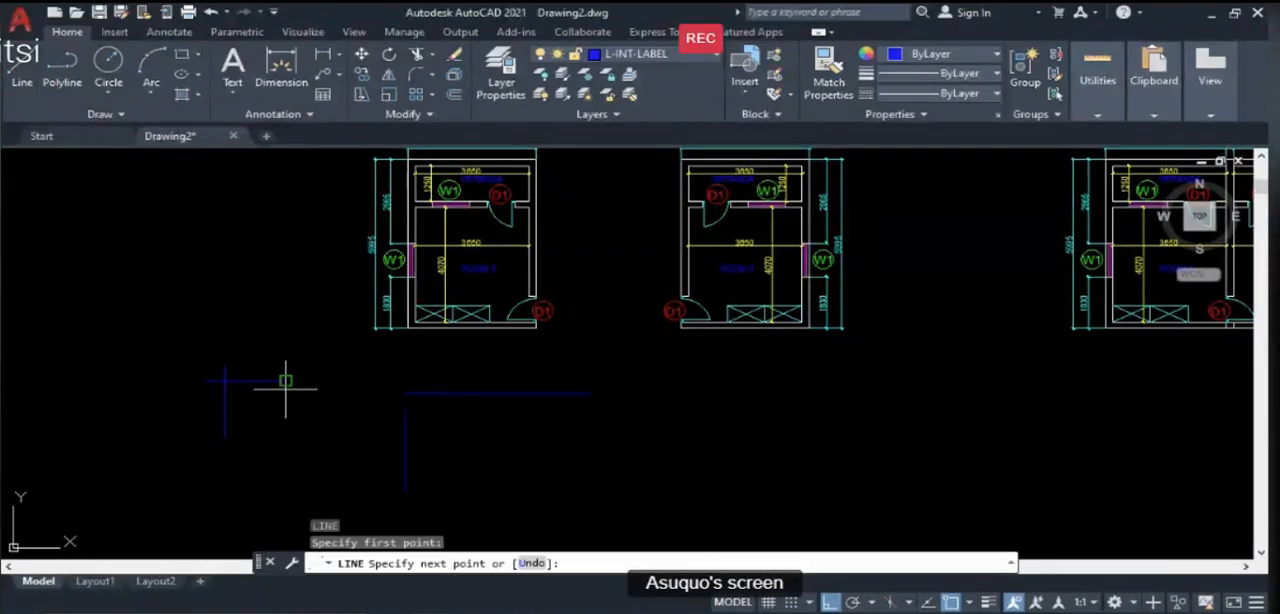
click(287, 380)
key(Return)
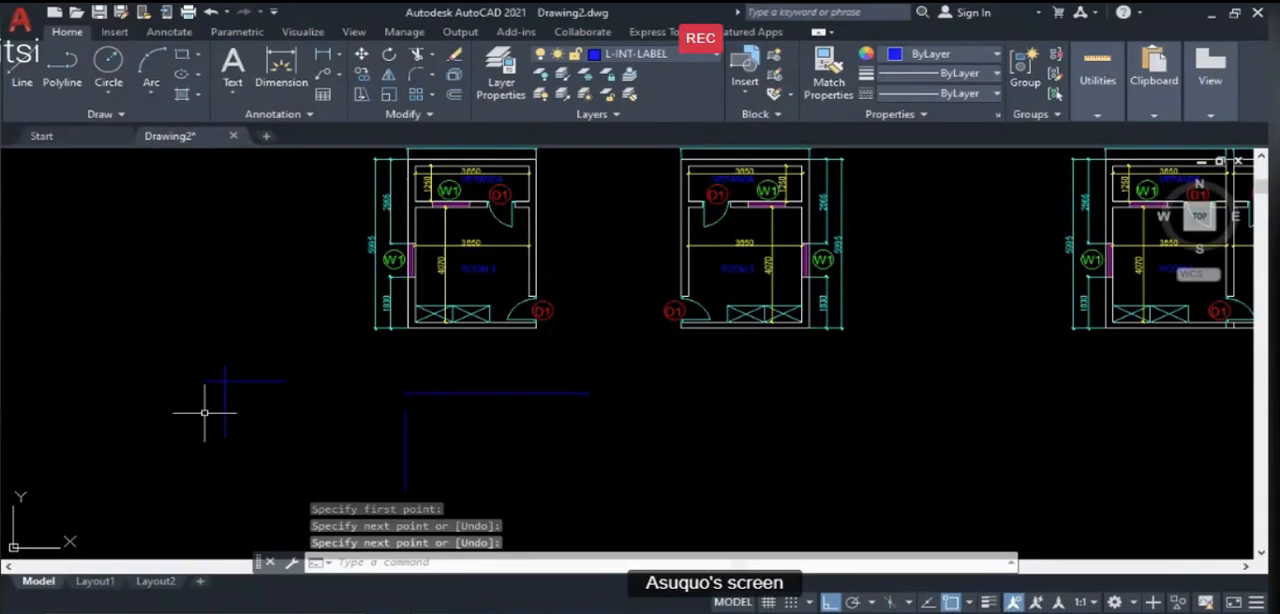
- Trim the overhanging ends of the two crossing lines so they meet in a sharp corner
text(tr)
key(Return)
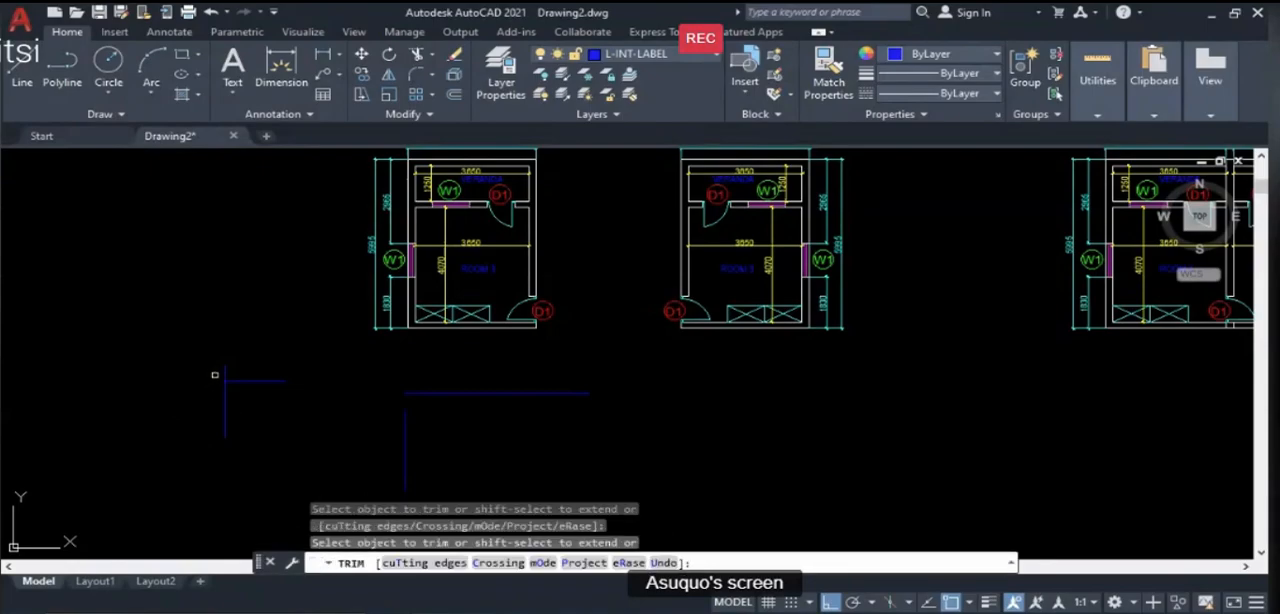
click(222, 372)
scroll(206, 391, up, 3)
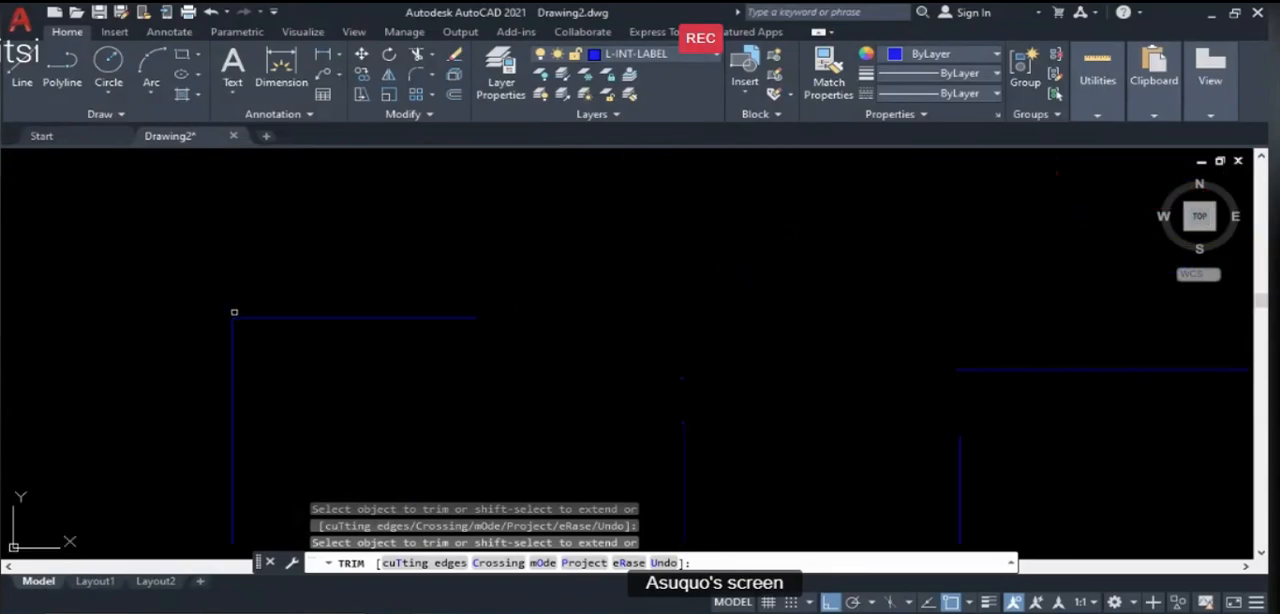
scroll(250, 291, down, 2)
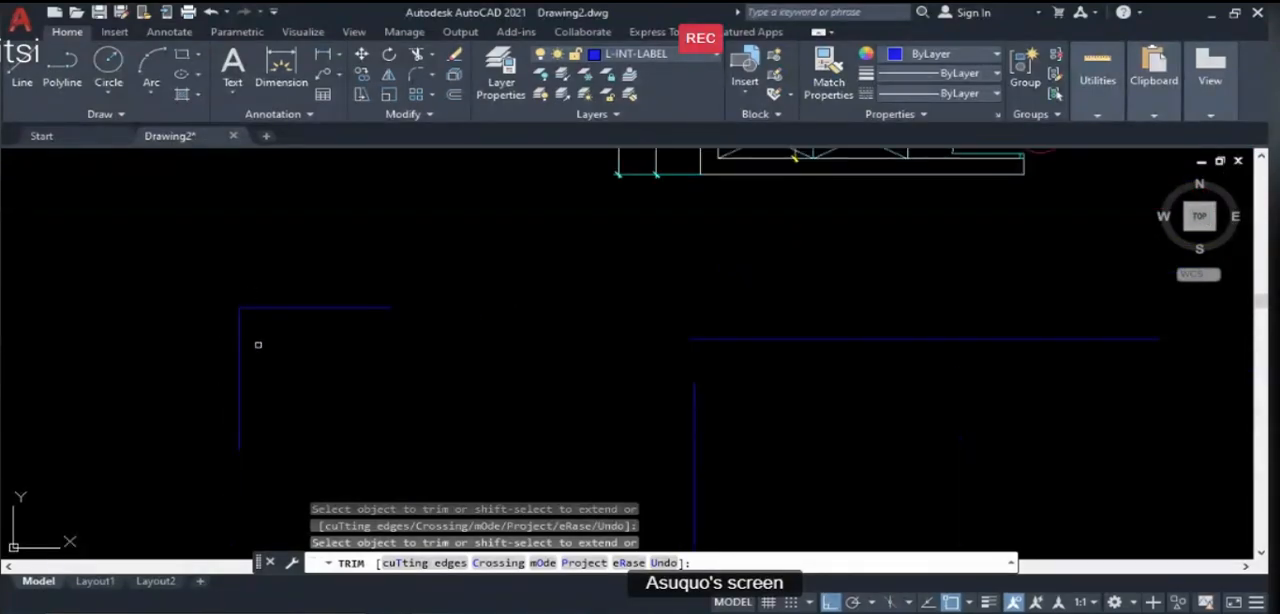
key(Escape)
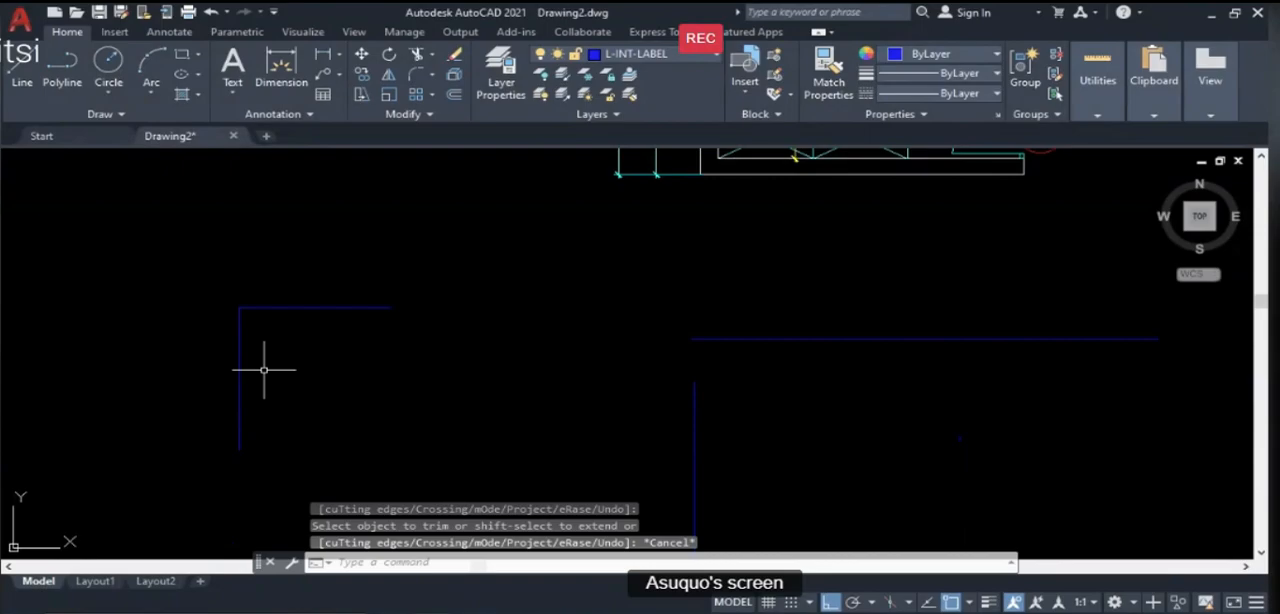
- Fillet the separated vertical and horizontal lines below the leftmost room plan with a radius of 2000
scroll(264, 369, down, 2)
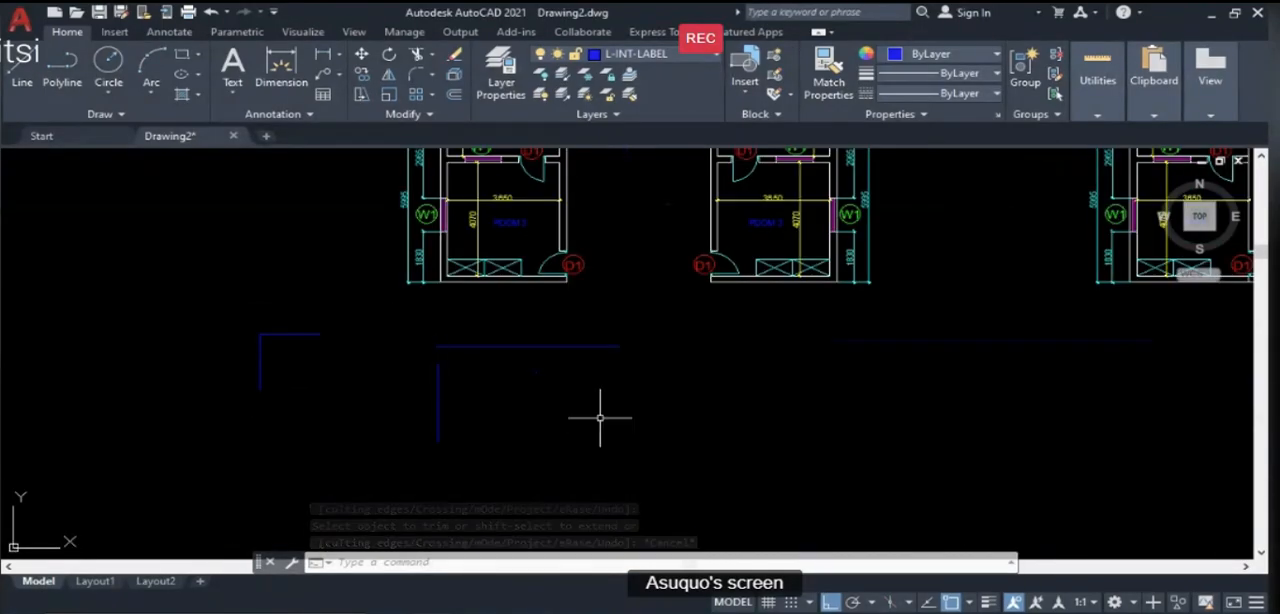
text(F)
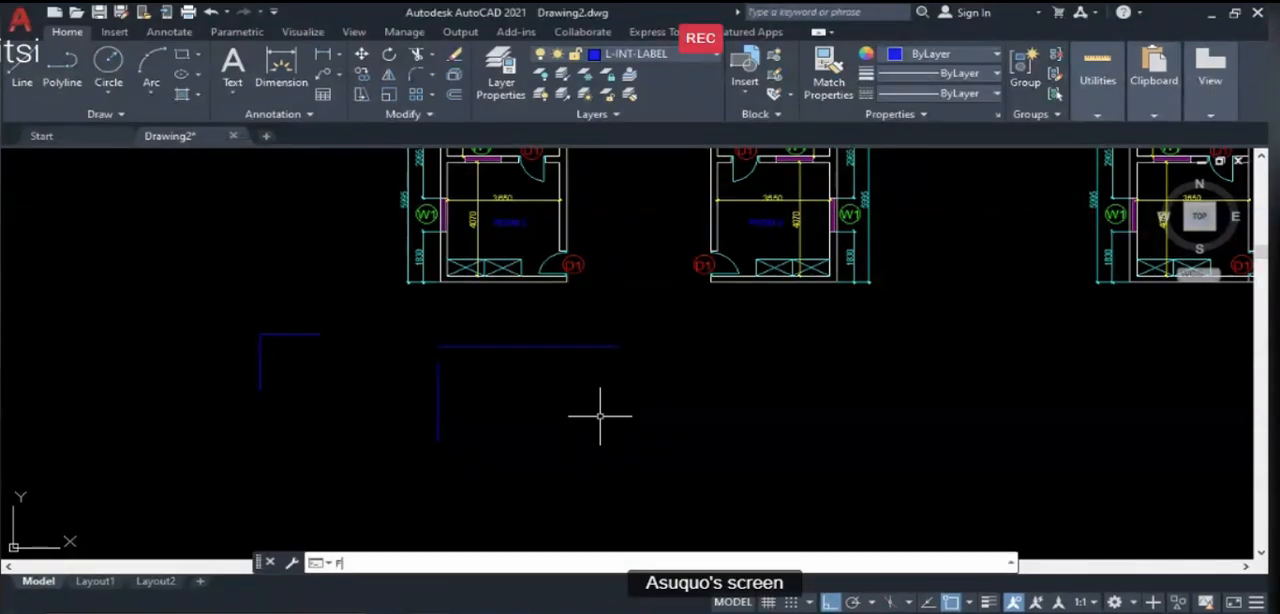
key(Return)
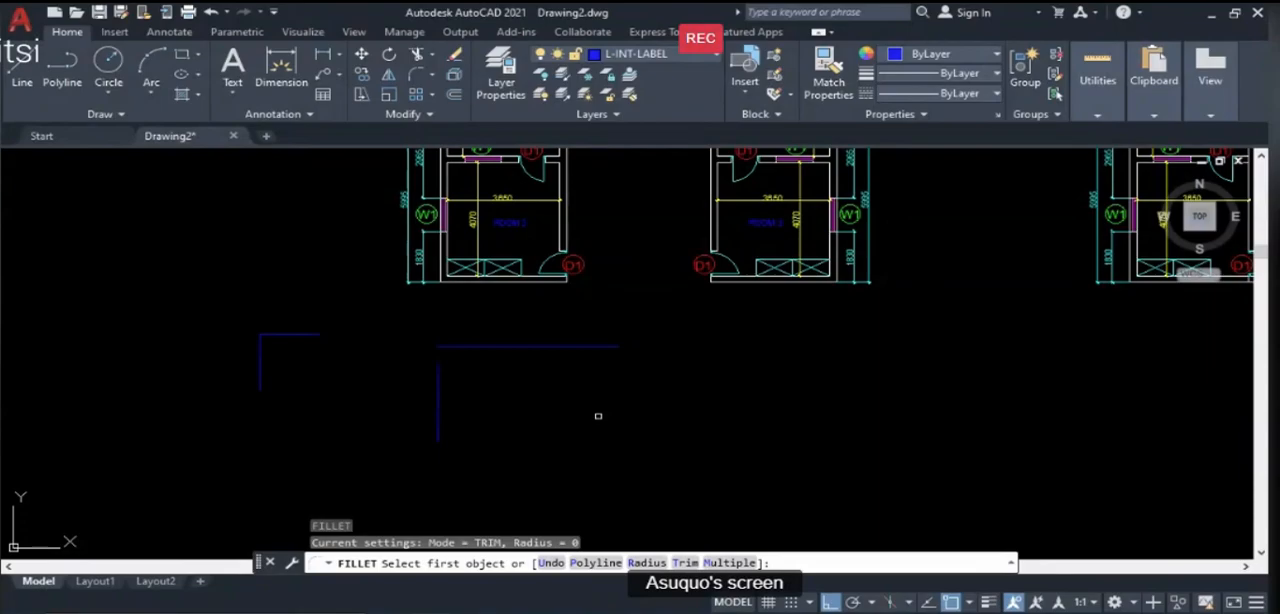
key(Return)
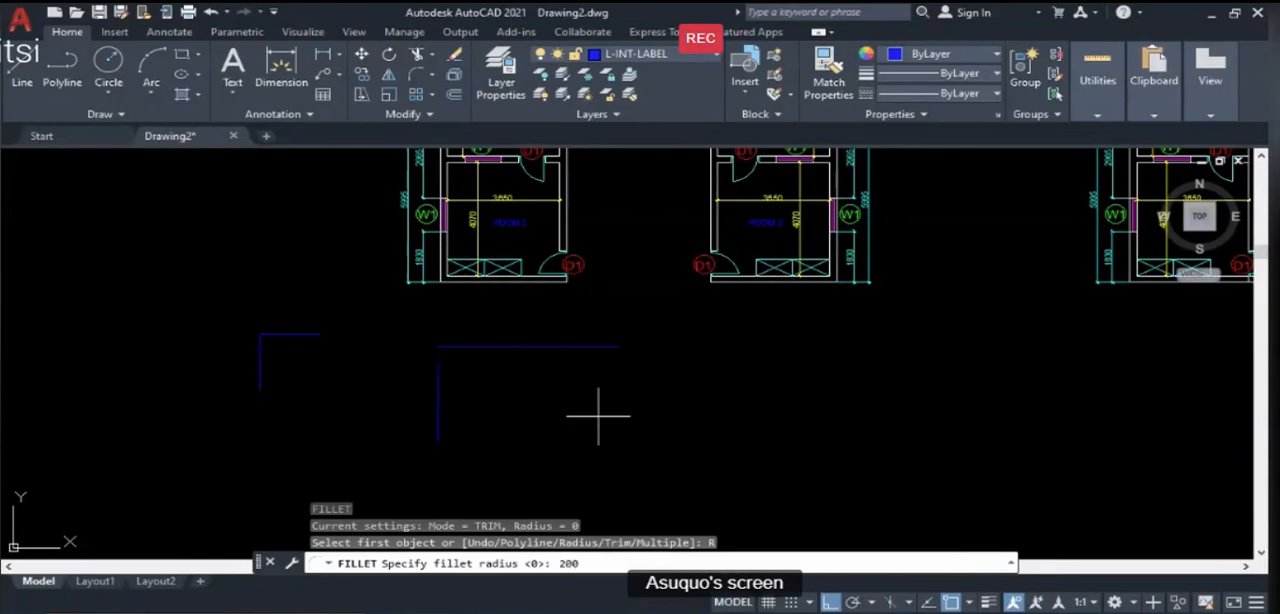
key(Return)
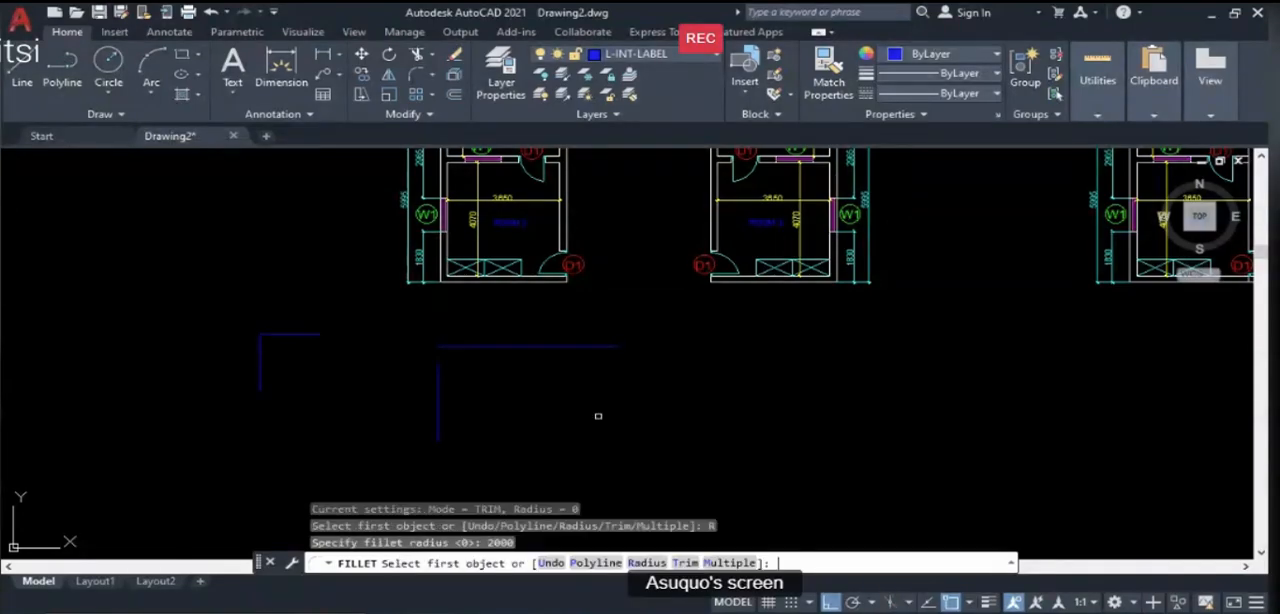
click(439, 417)
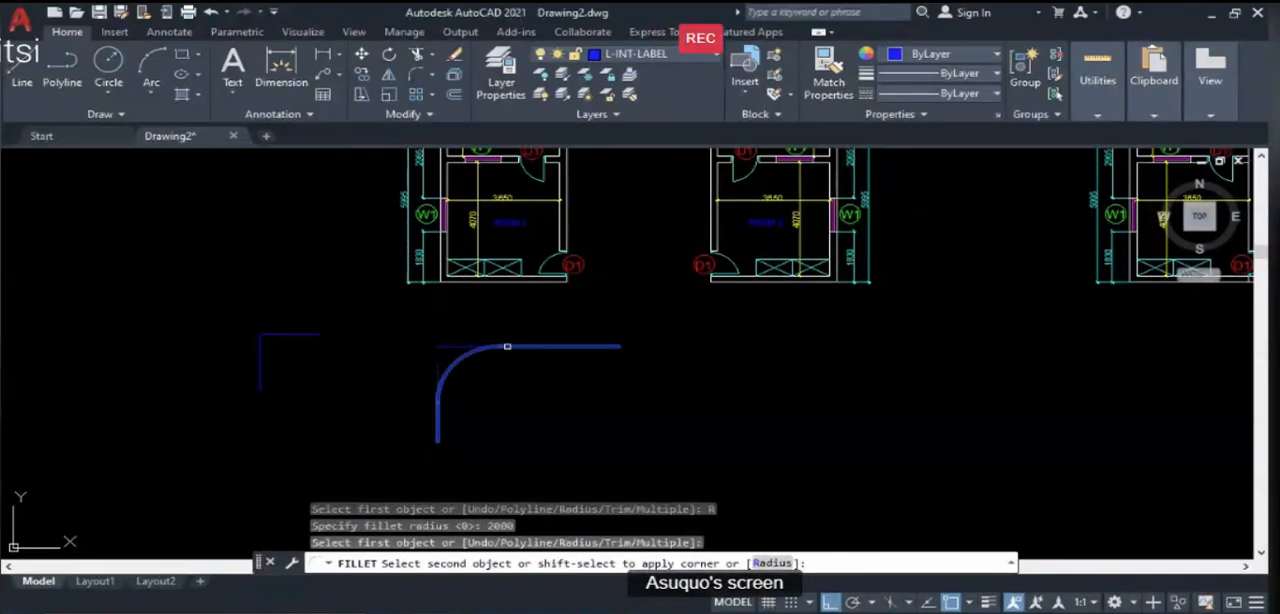
click(560, 347)
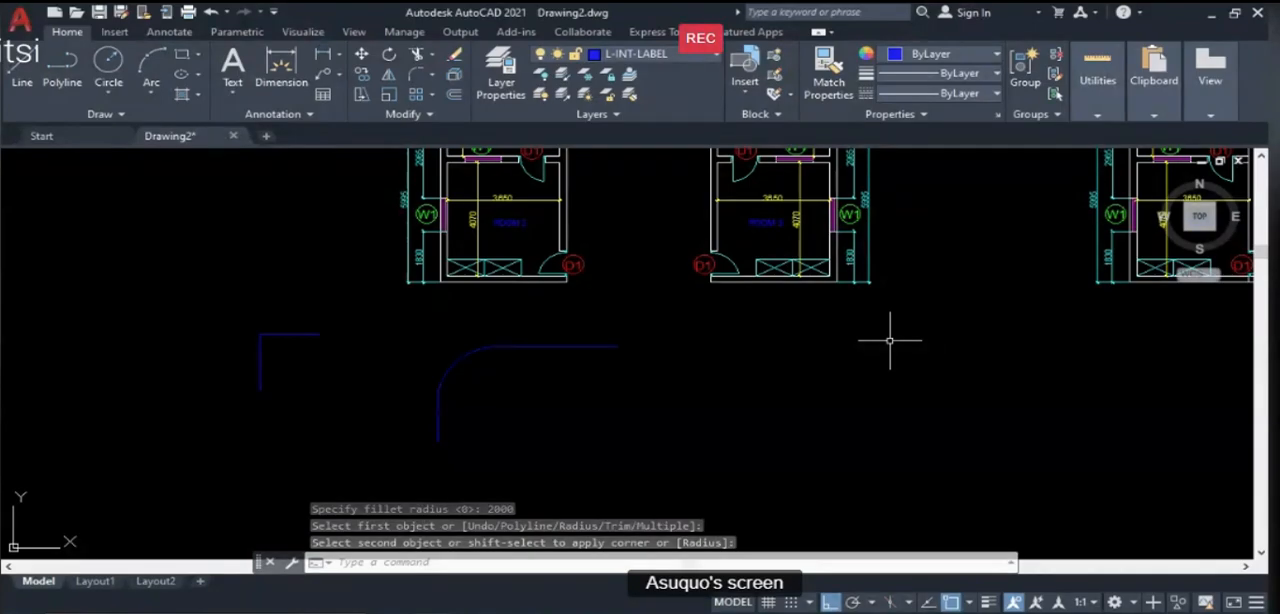
- Draw a rectangle about 14700 wide from lines below the plans, with the top and left lines crossing past their shared corner
scroll(572, 338, down, 3)
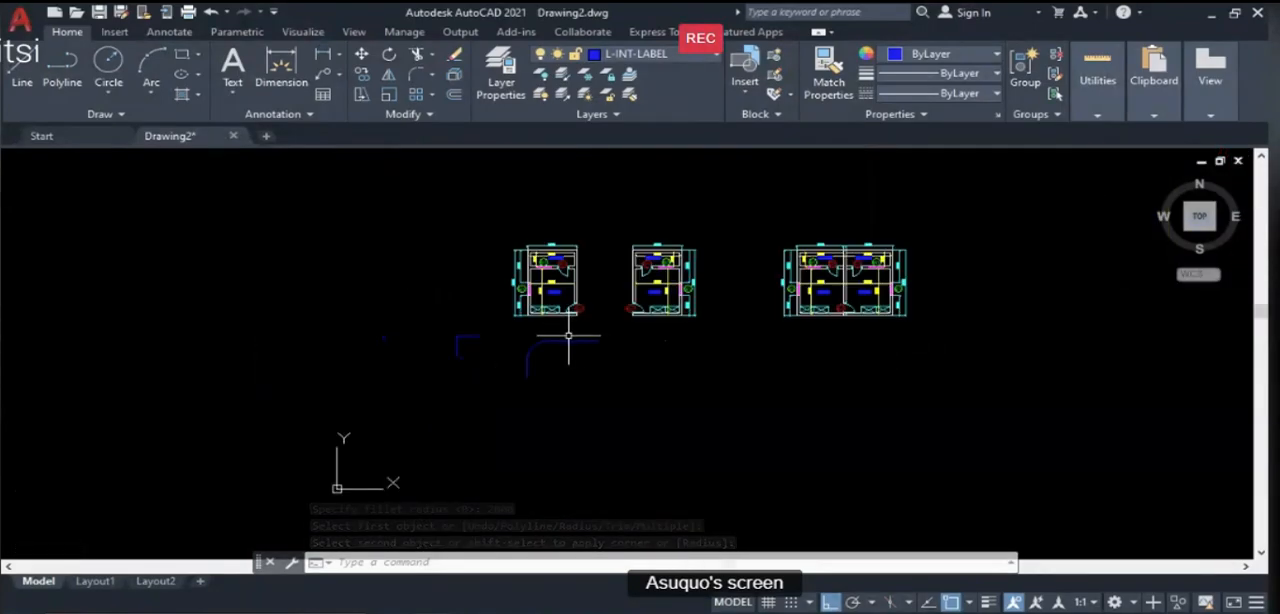
click(30, 85)
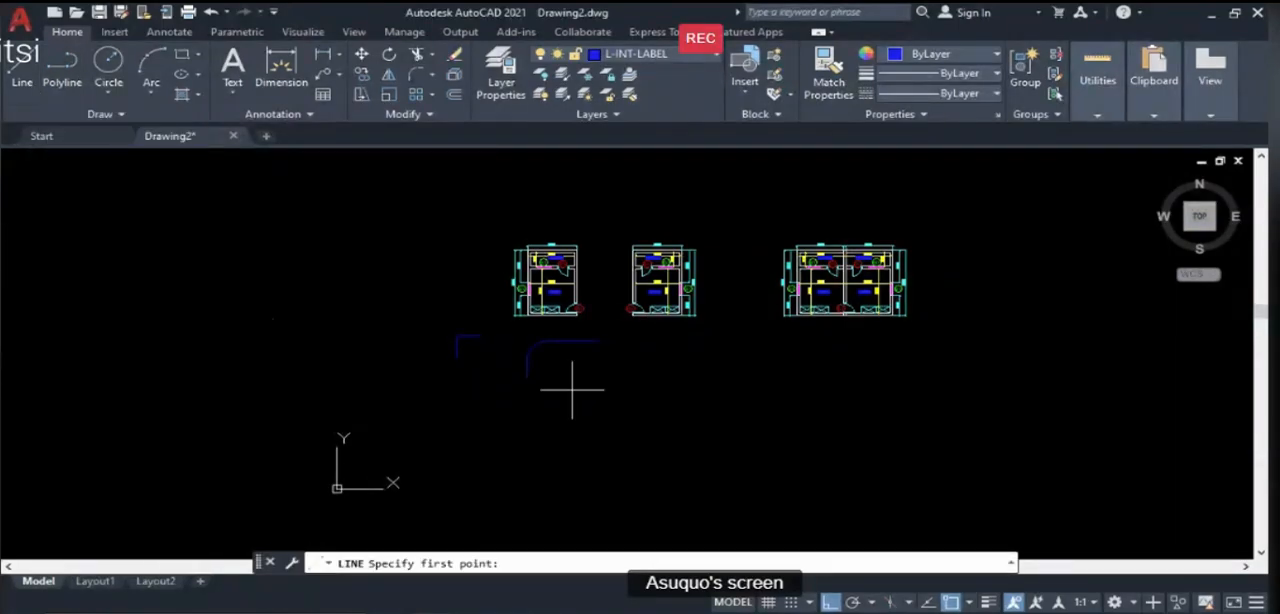
scroll(665, 406, up, 2)
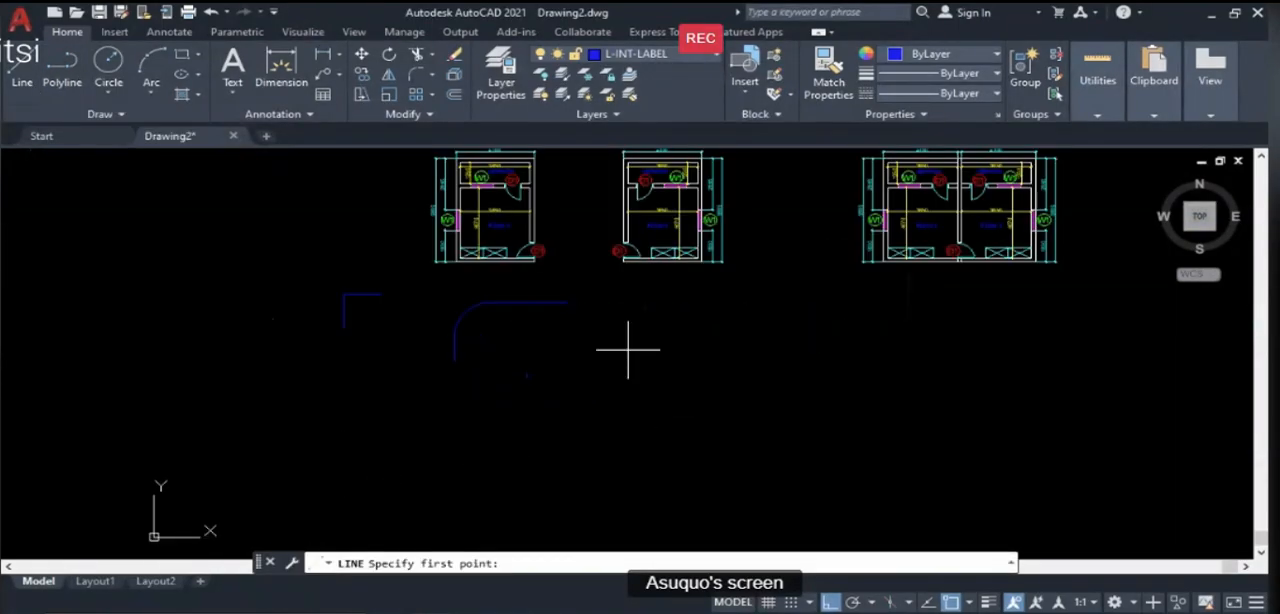
click(628, 352)
click(630, 465)
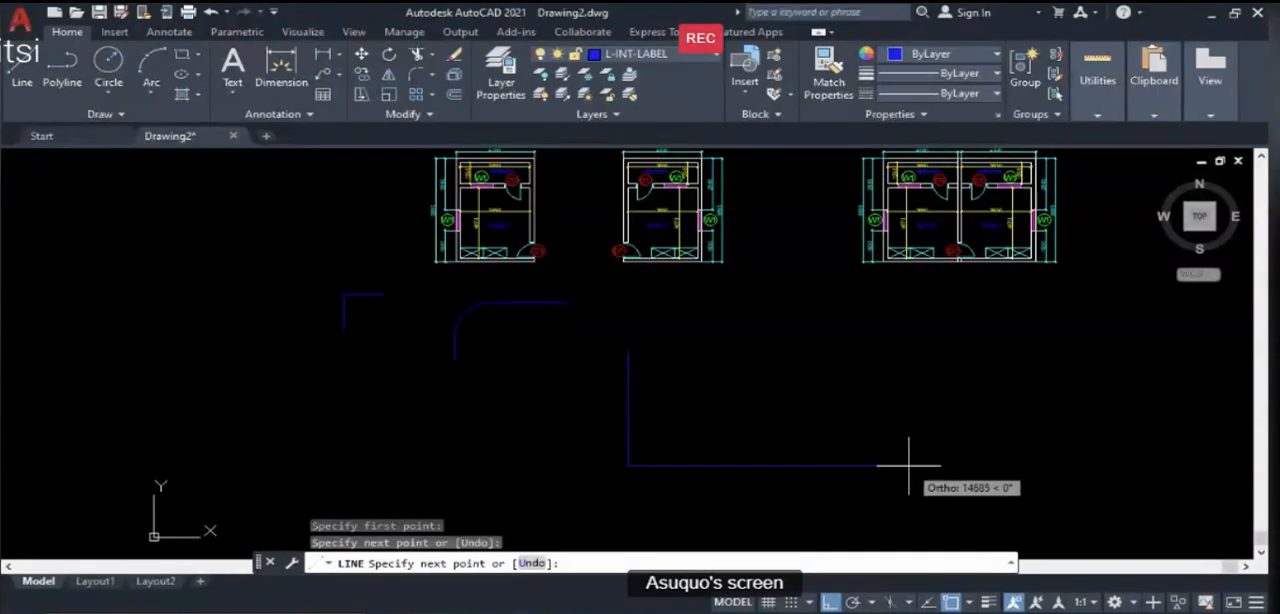
click(909, 466)
click(909, 356)
click(573, 380)
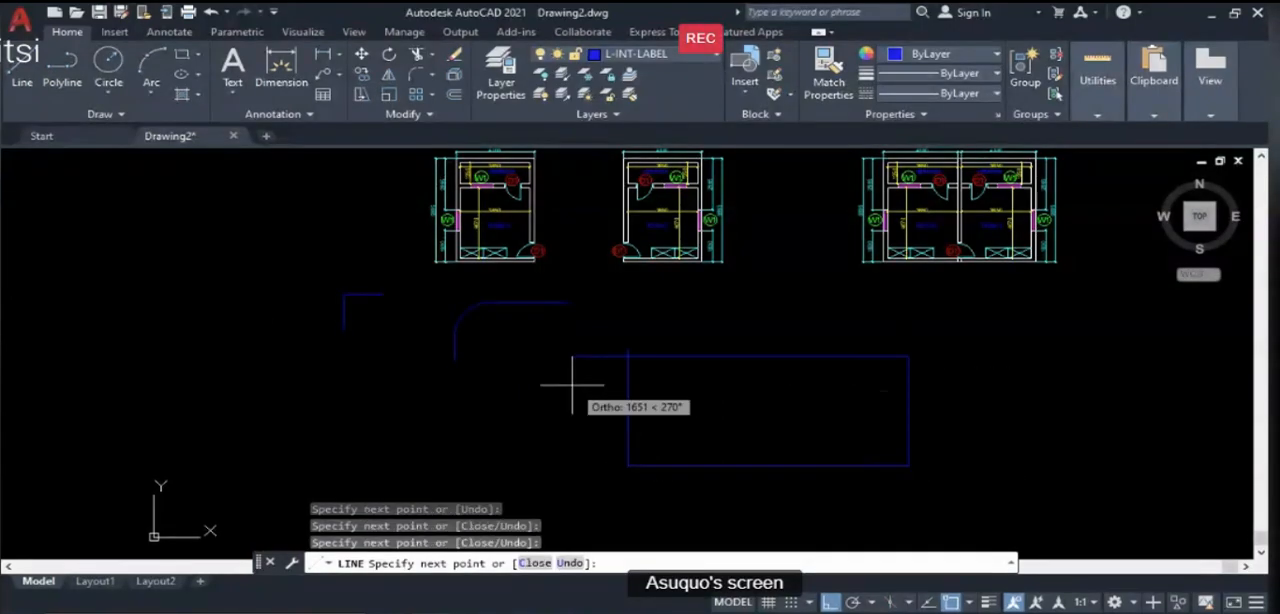
key(Return)
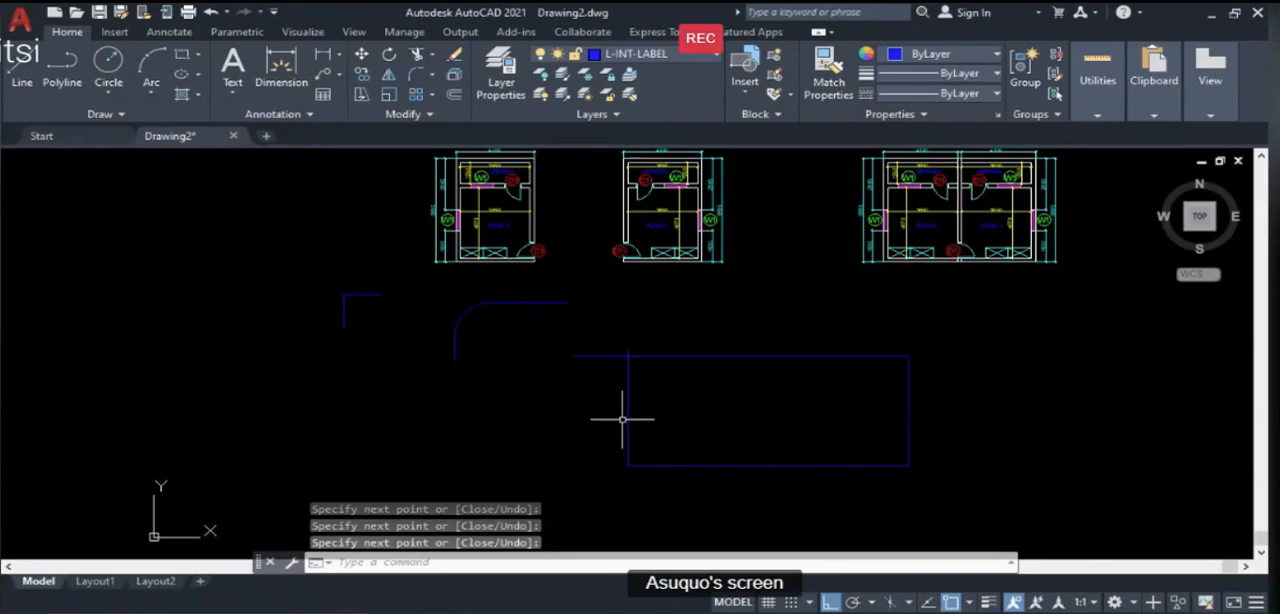
- Trim the overhanging line ends at the rectangle's upper-left corner
text(tr)
key(Return)
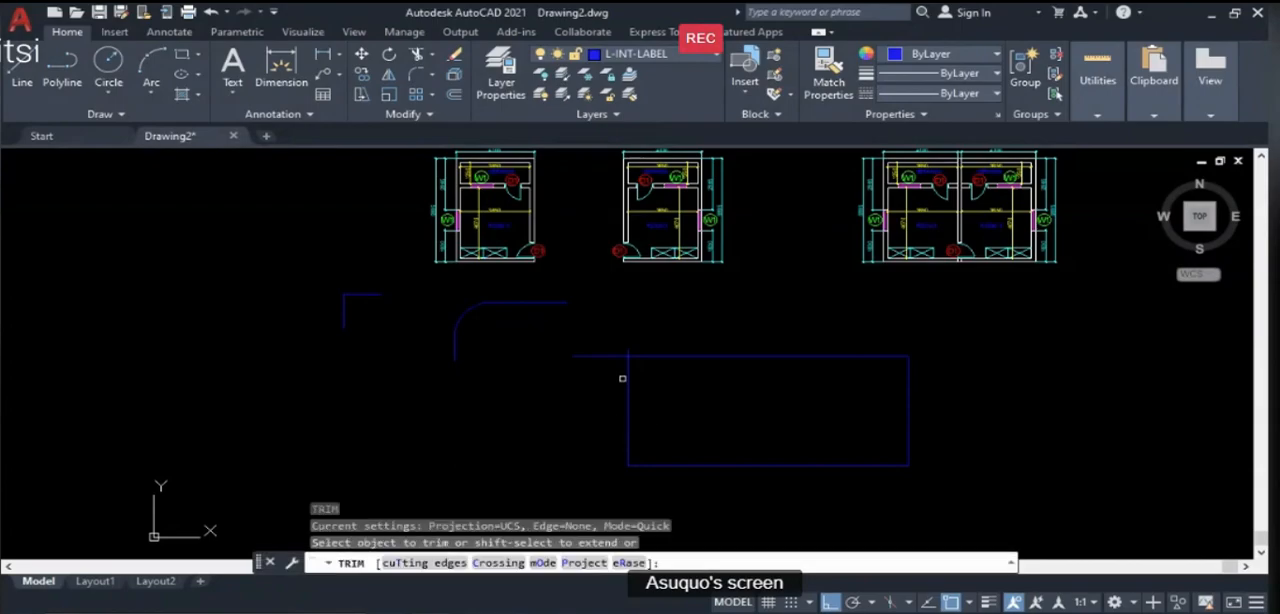
click(618, 356)
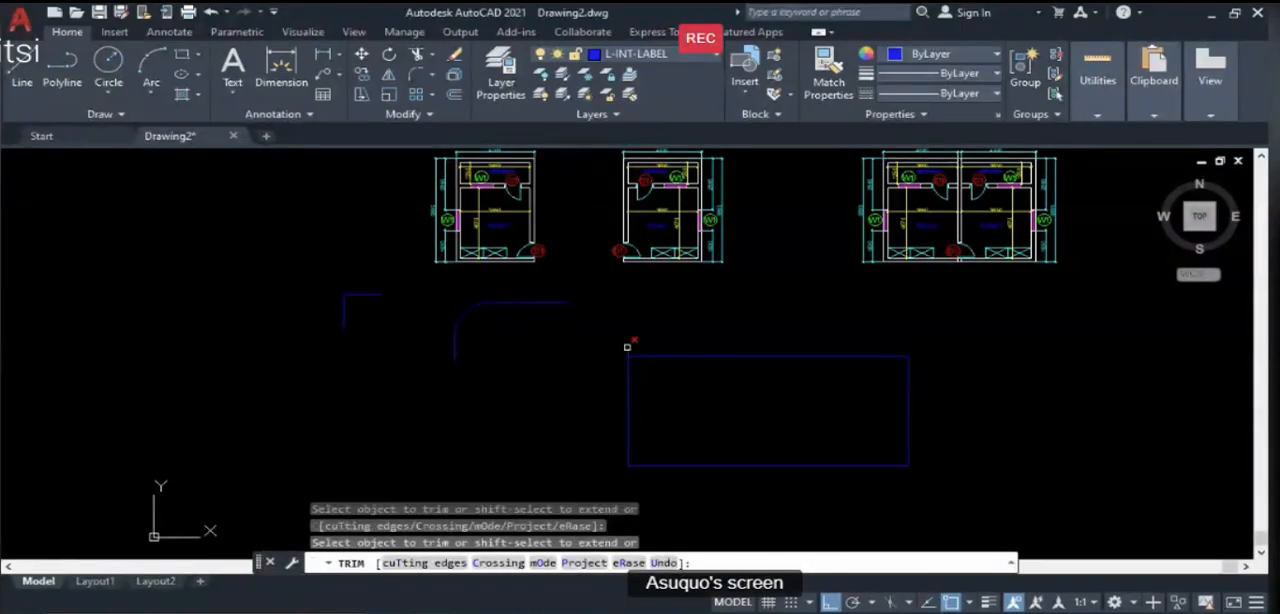
key(Return)
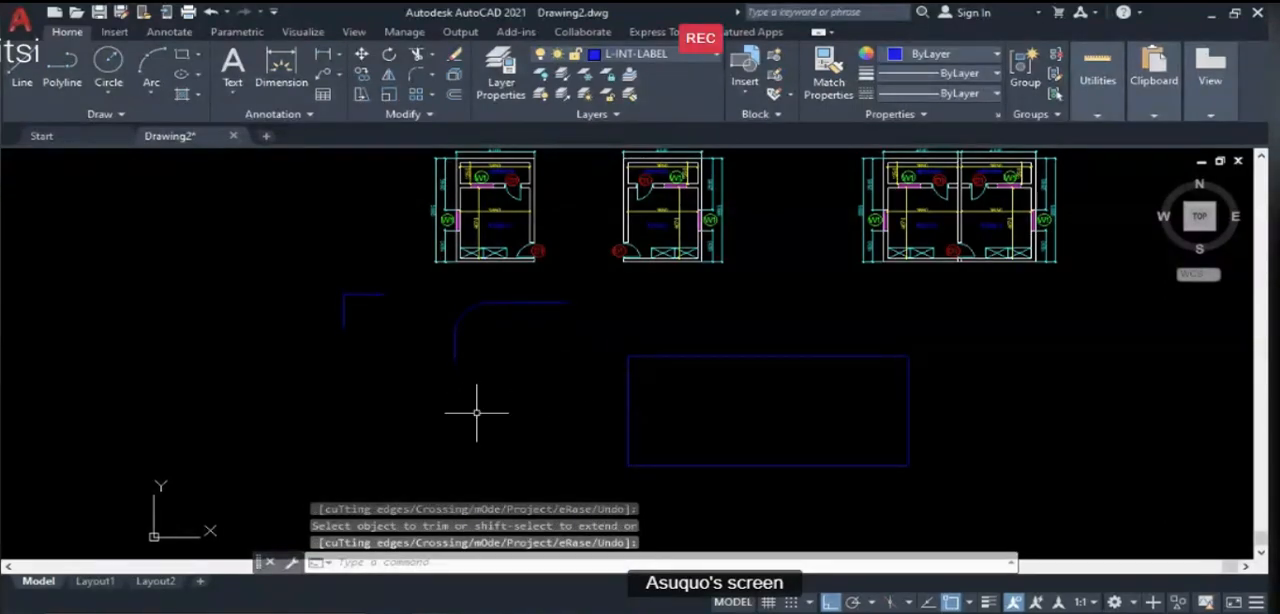
- Fillet the rectangle's upper-left corner with a radius of 1500
scroll(931, 462, up, 2)
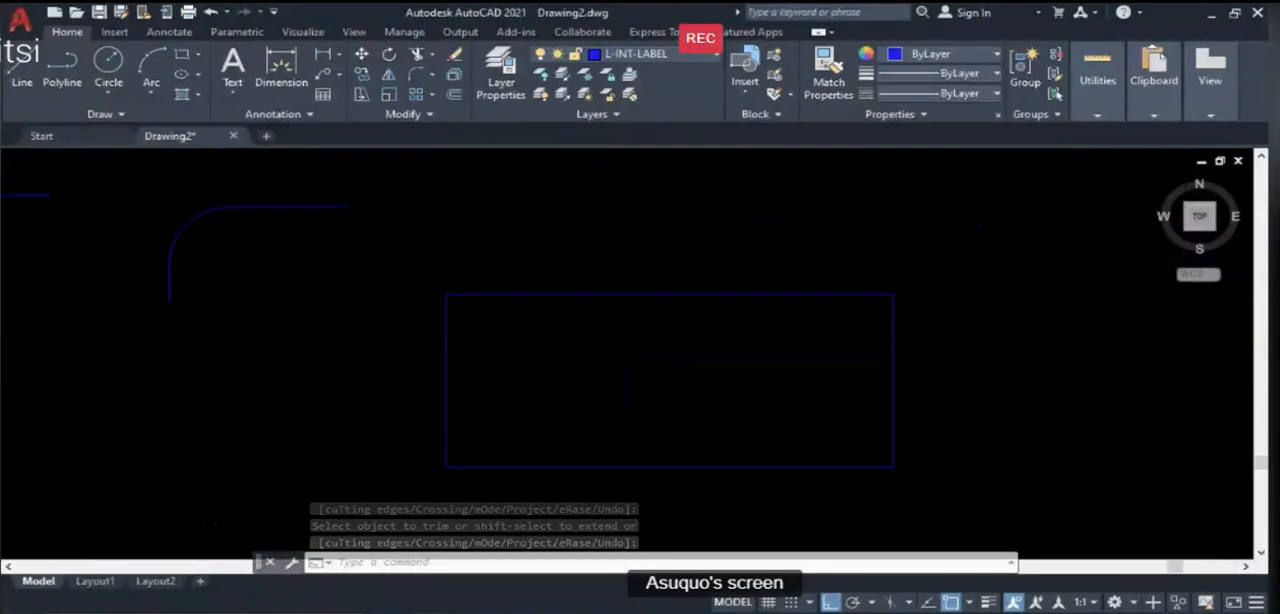
scroll(547, 415, down, 2)
scroll(696, 449, up, 2)
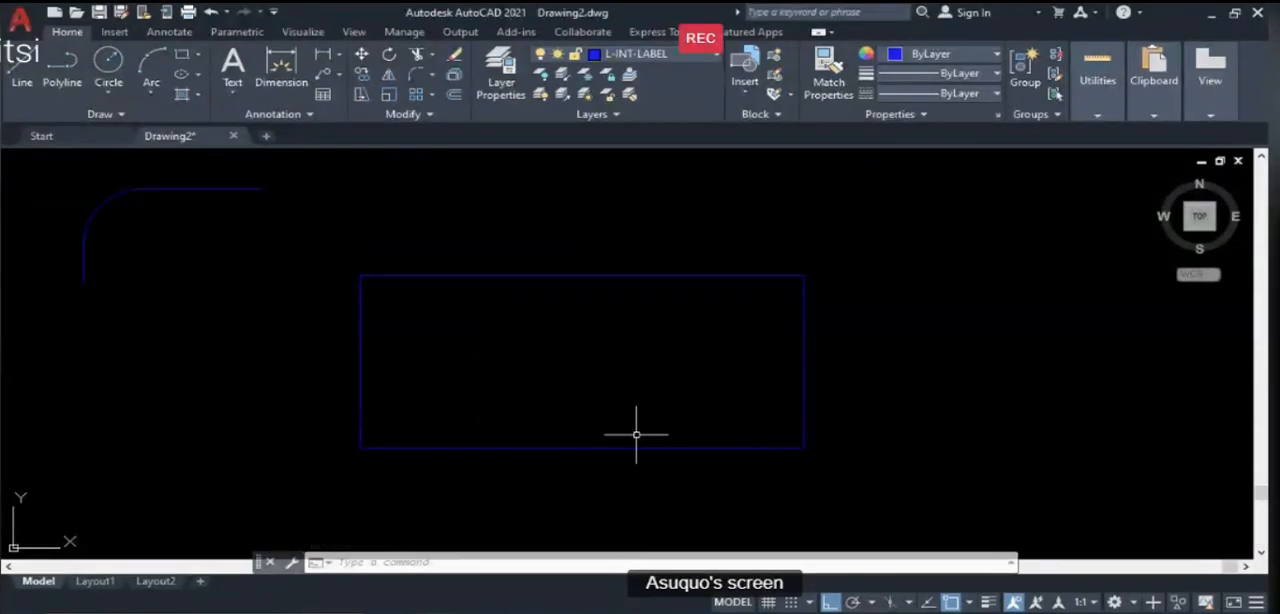
text(f)
key(Return)
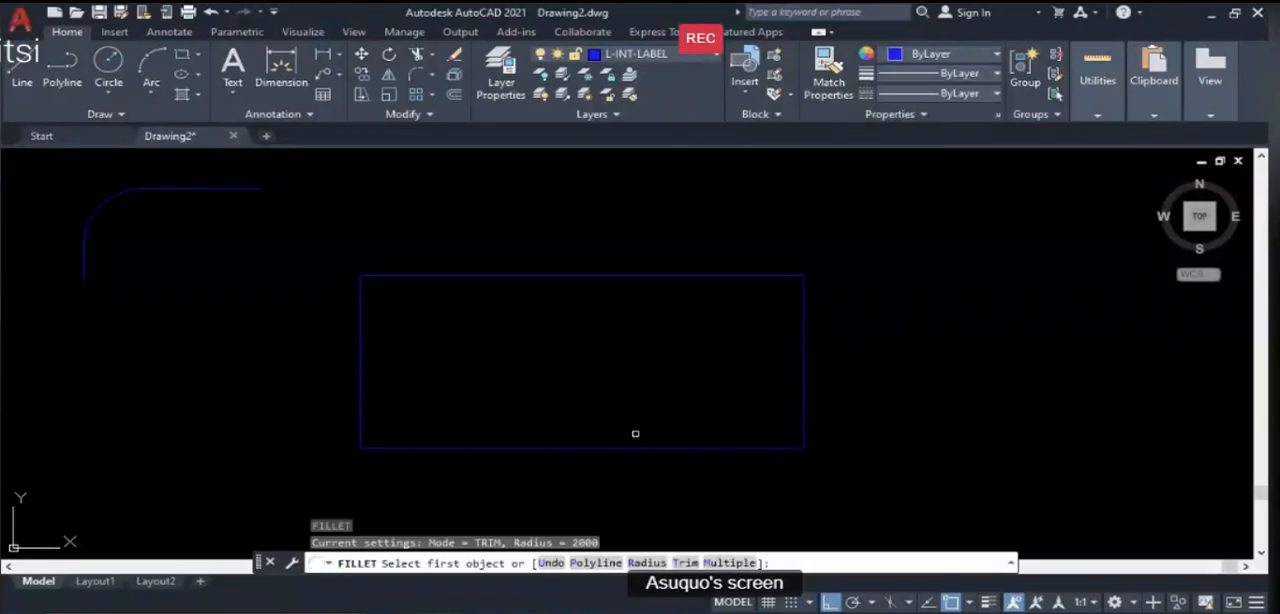
text(R)
key(Return)
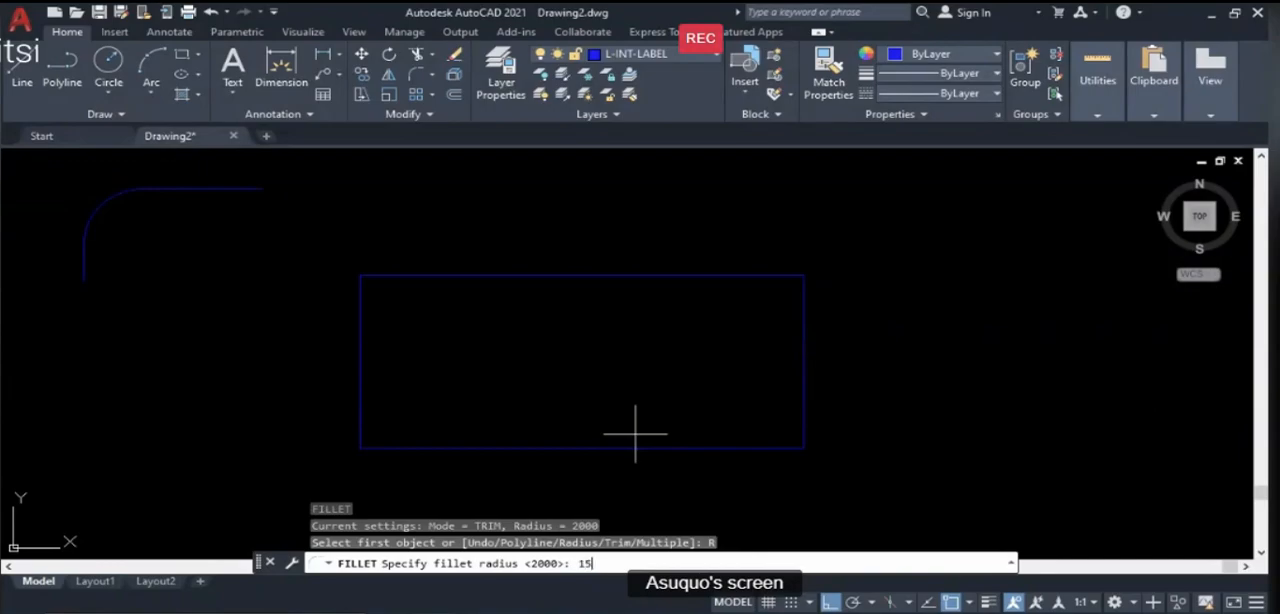
key(Return)
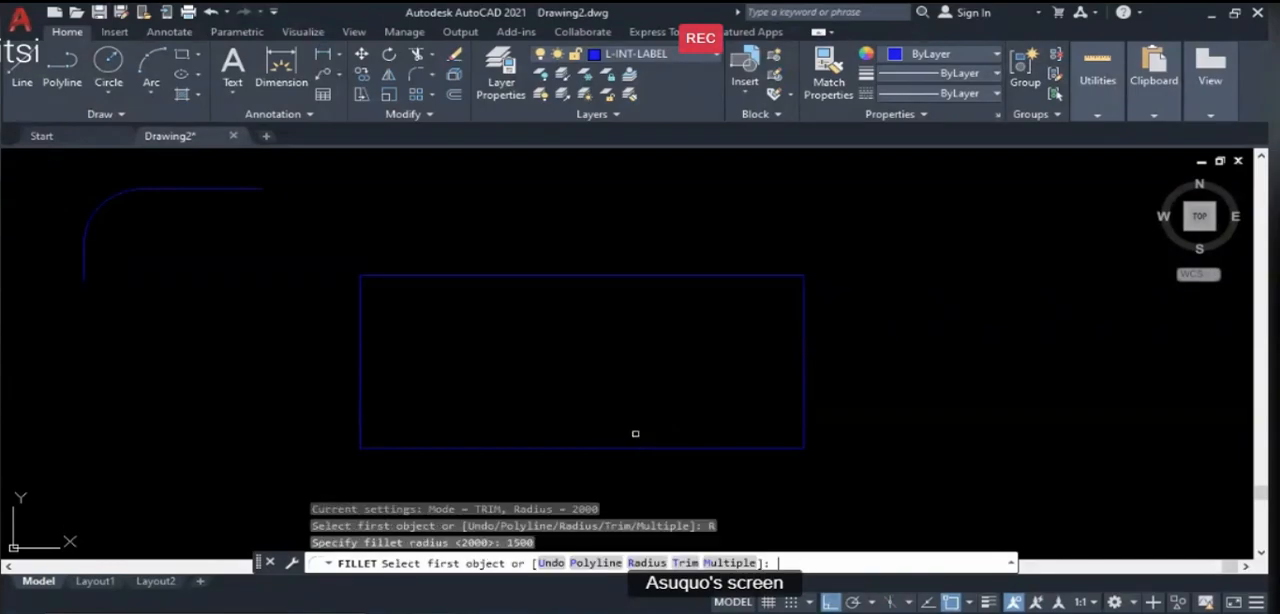
click(360, 318)
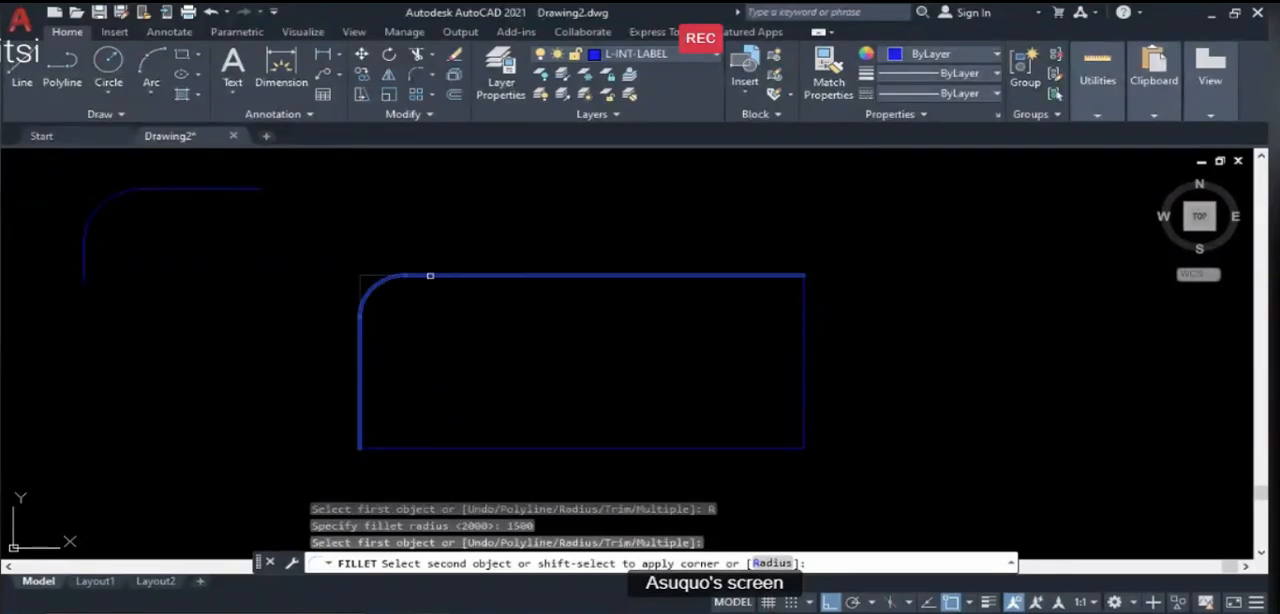
click(430, 275)
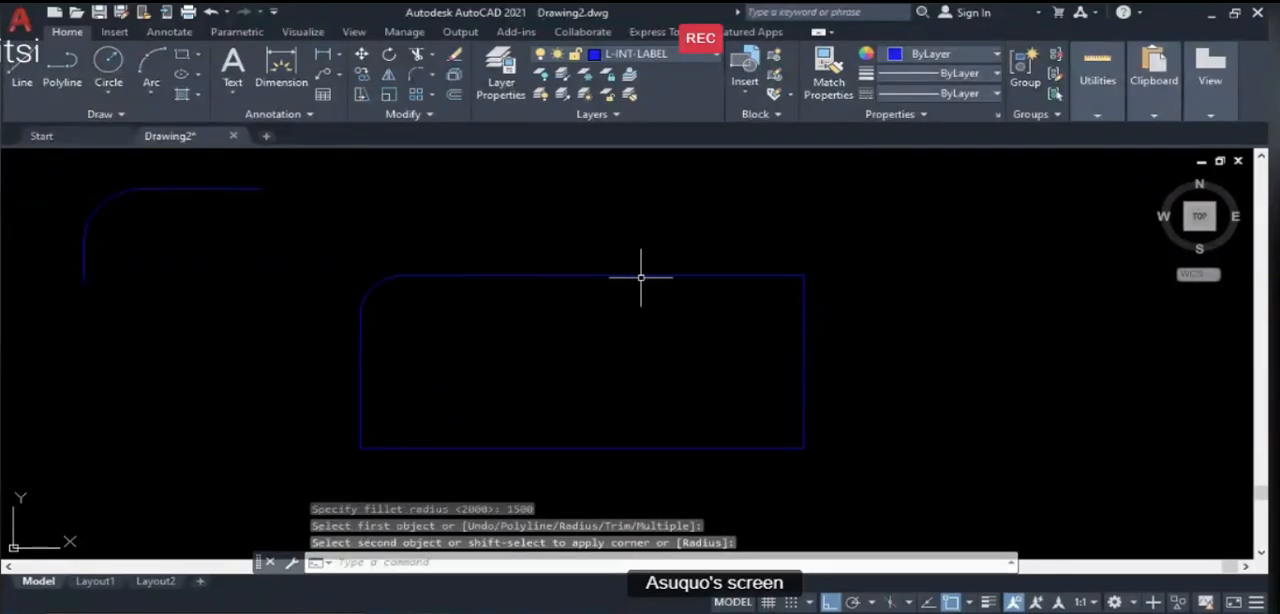
- Fillet the rectangle's upper-right, lower-right and lower-left corners with the same 1500 radius
key(Return)
click(679, 273)
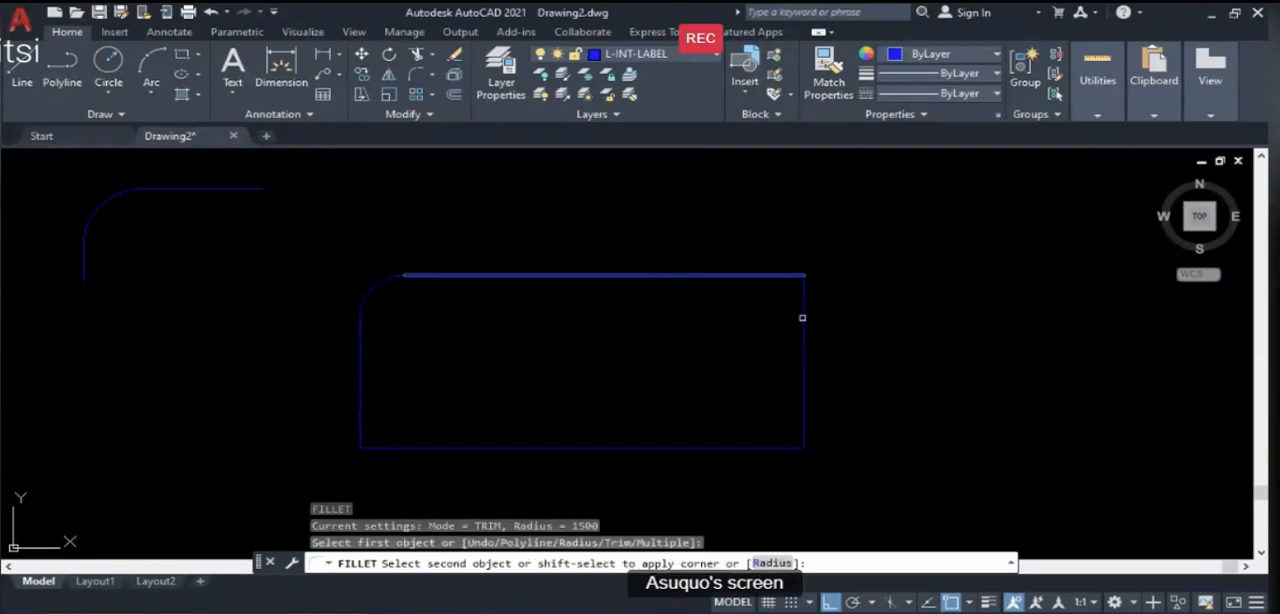
click(802, 318)
key(Return)
click(803, 397)
click(752, 449)
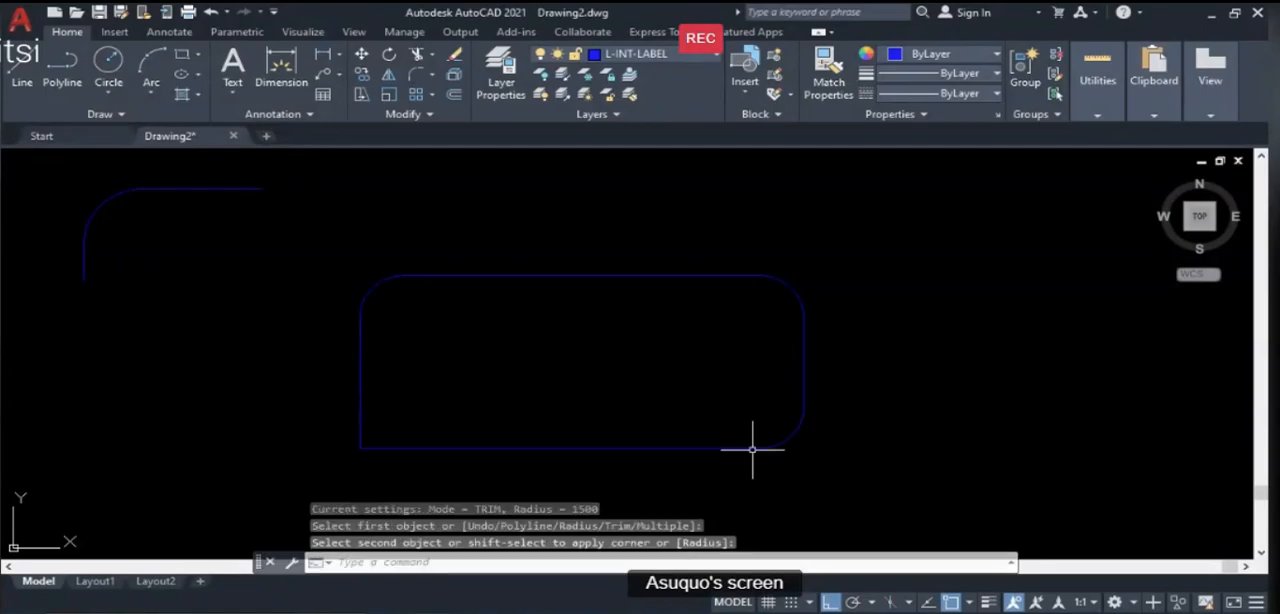
key(Return)
click(439, 448)
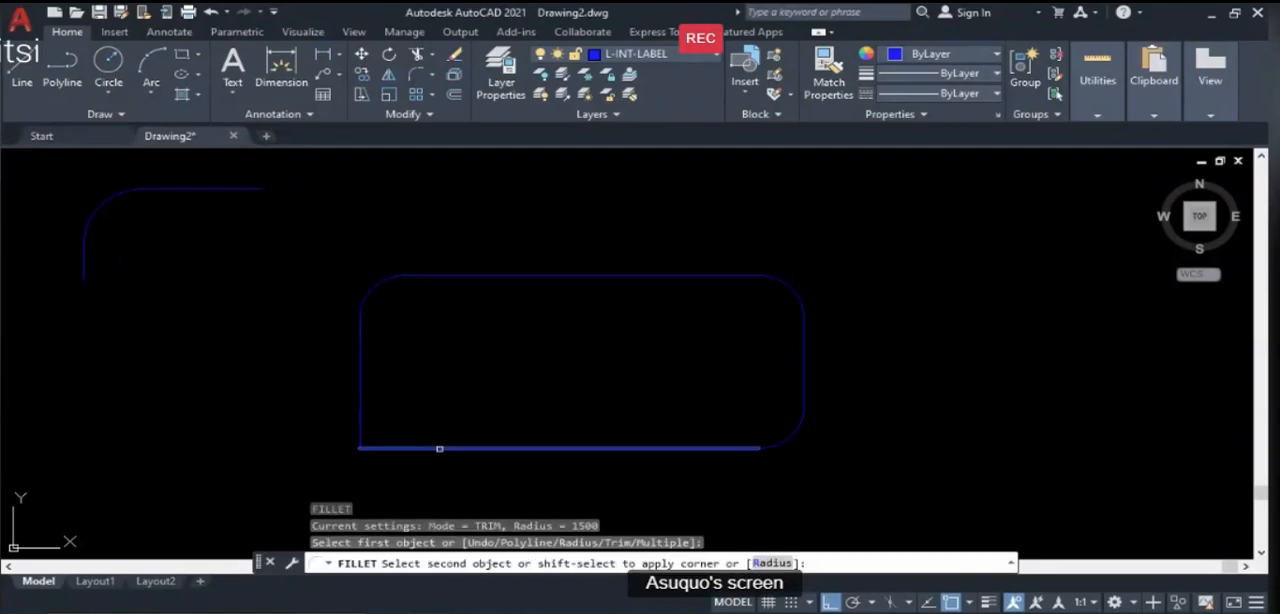
click(356, 410)
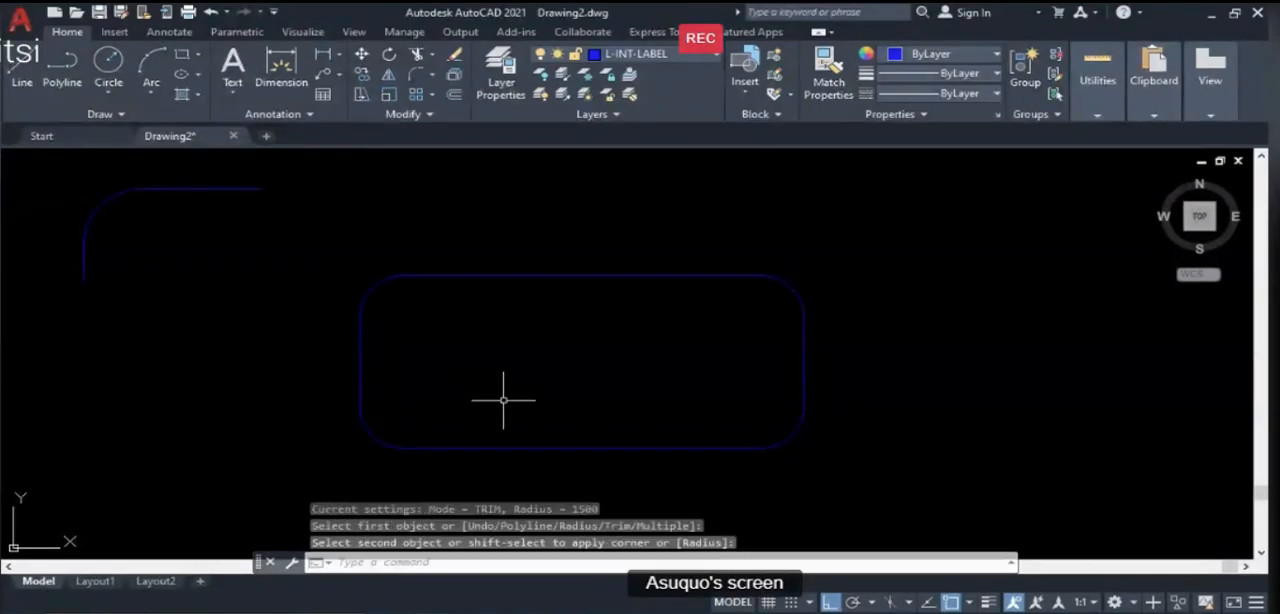
key(Return)
scroll(672, 345, down, 2)
scroll(672, 345, down, 2)
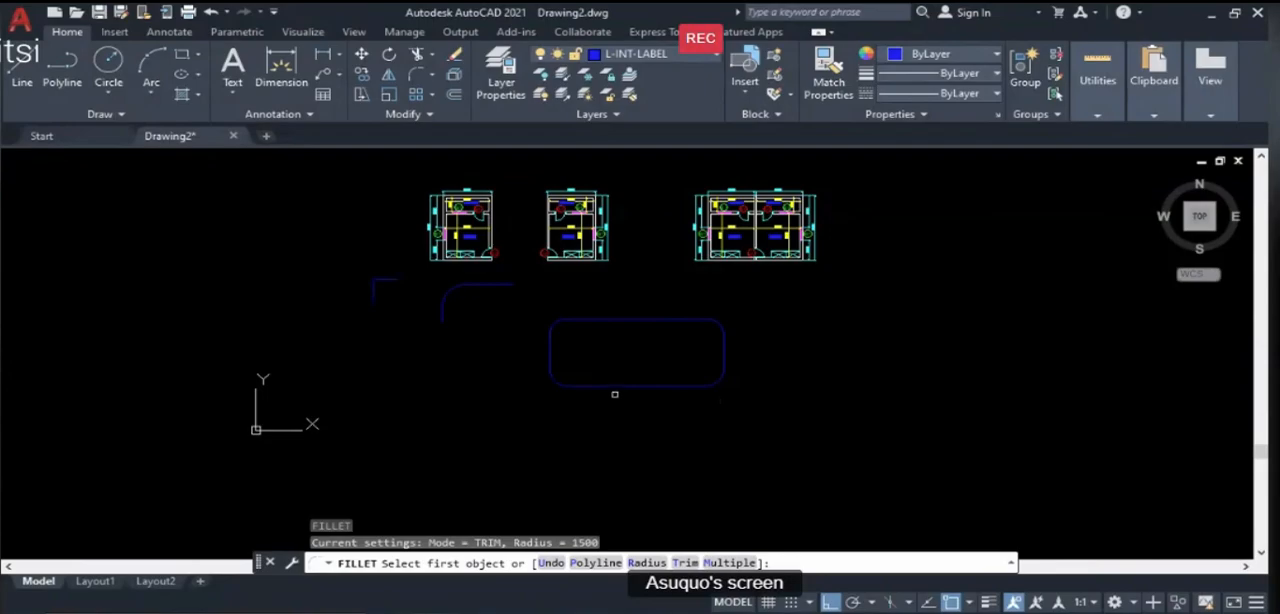
scroll(609, 391, up, 2)
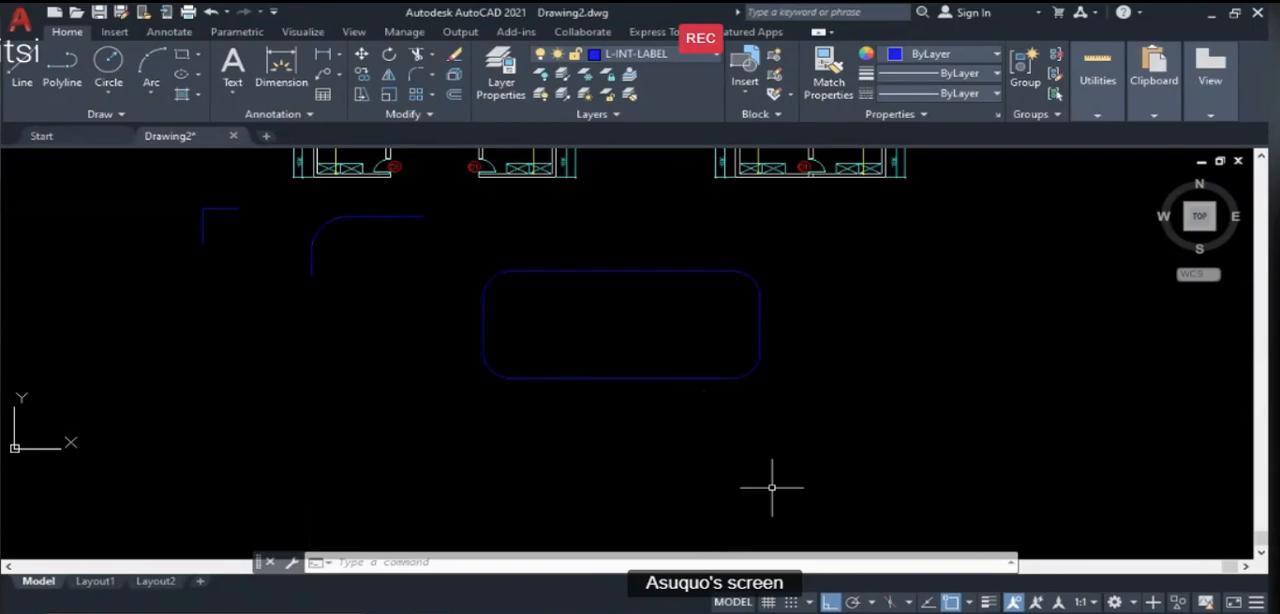
- Break the rounded rectangle's bottom edge between two points to open a gap near its middle
key(alt+Tab)
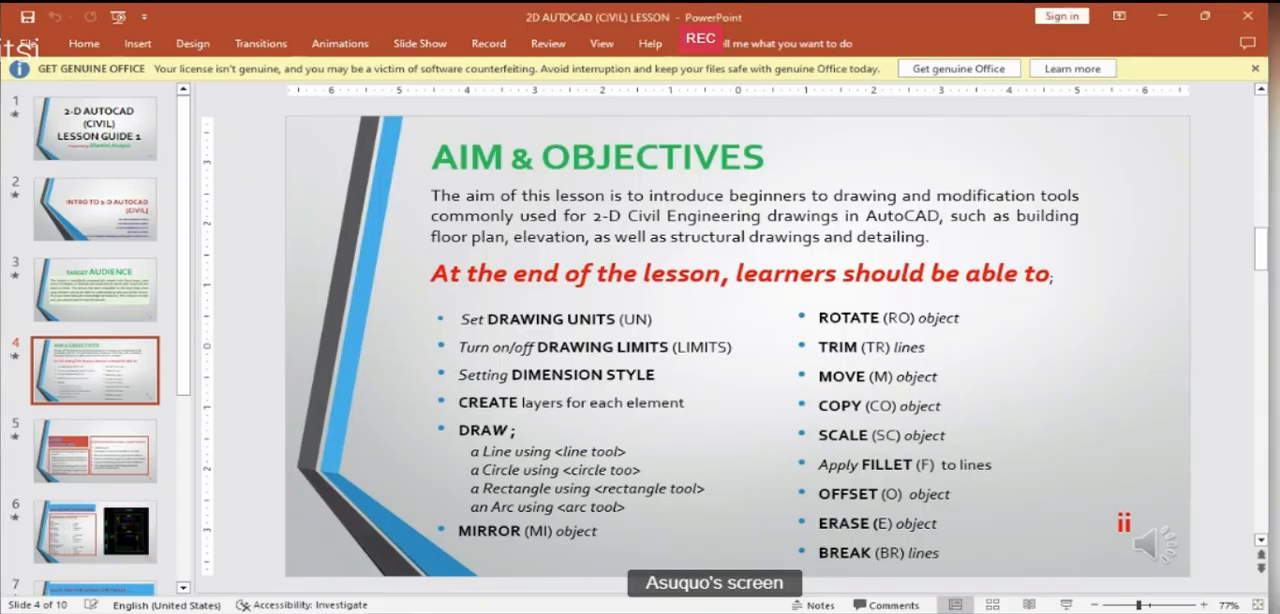
key(alt+Tab)
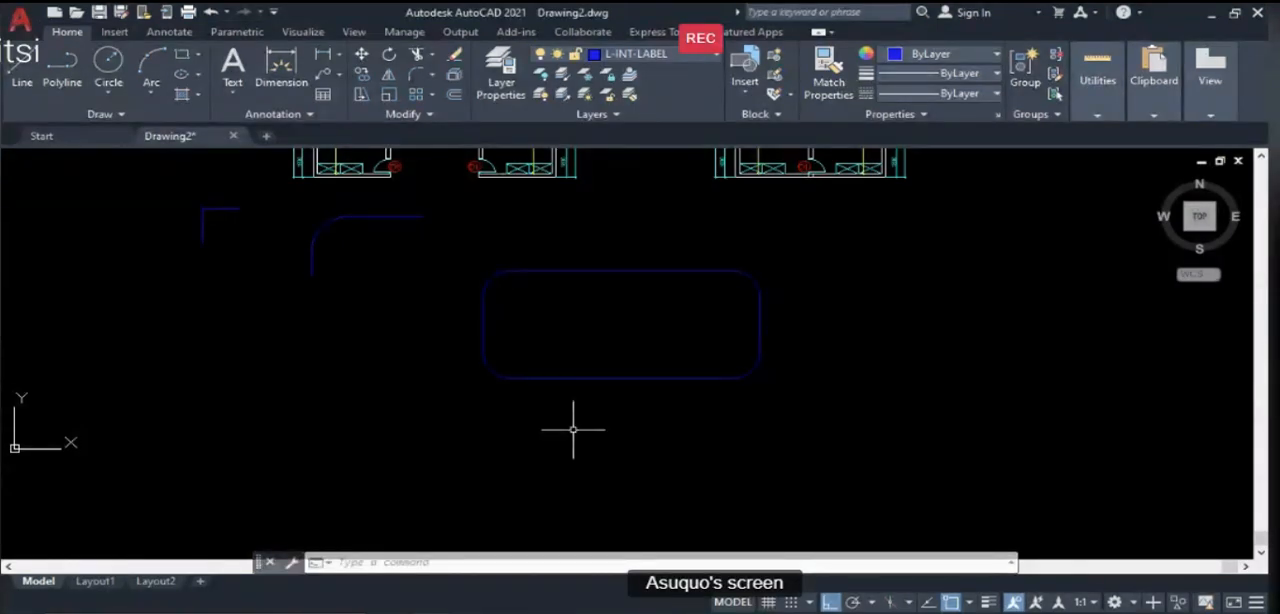
text(BR)
key(Return)
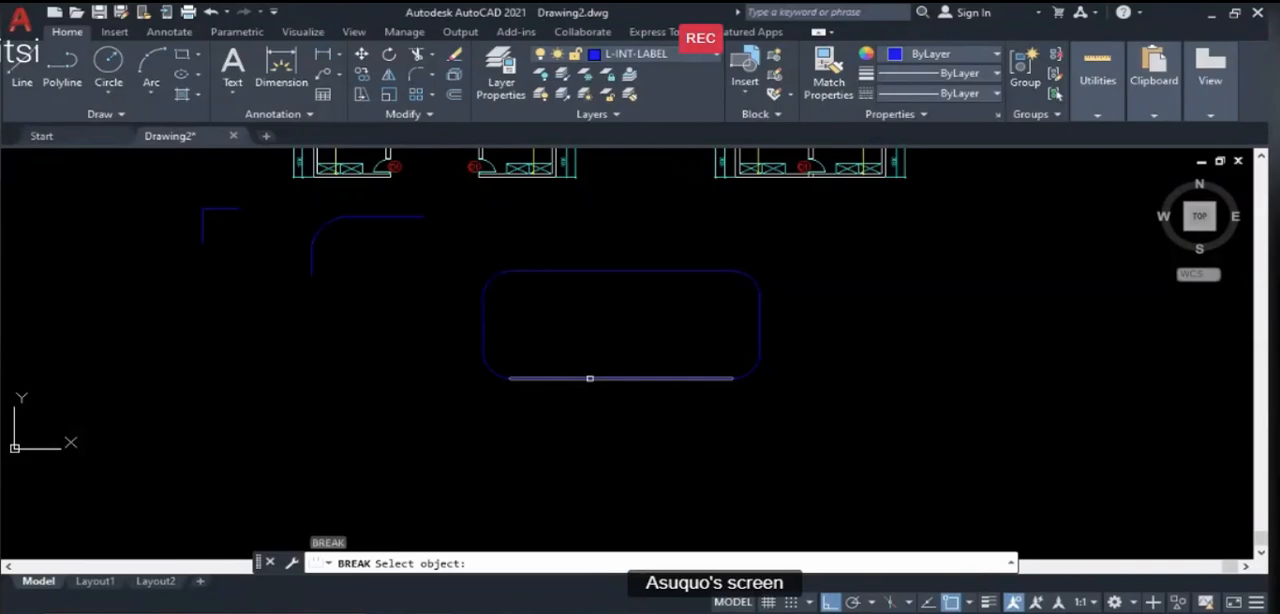
click(590, 378)
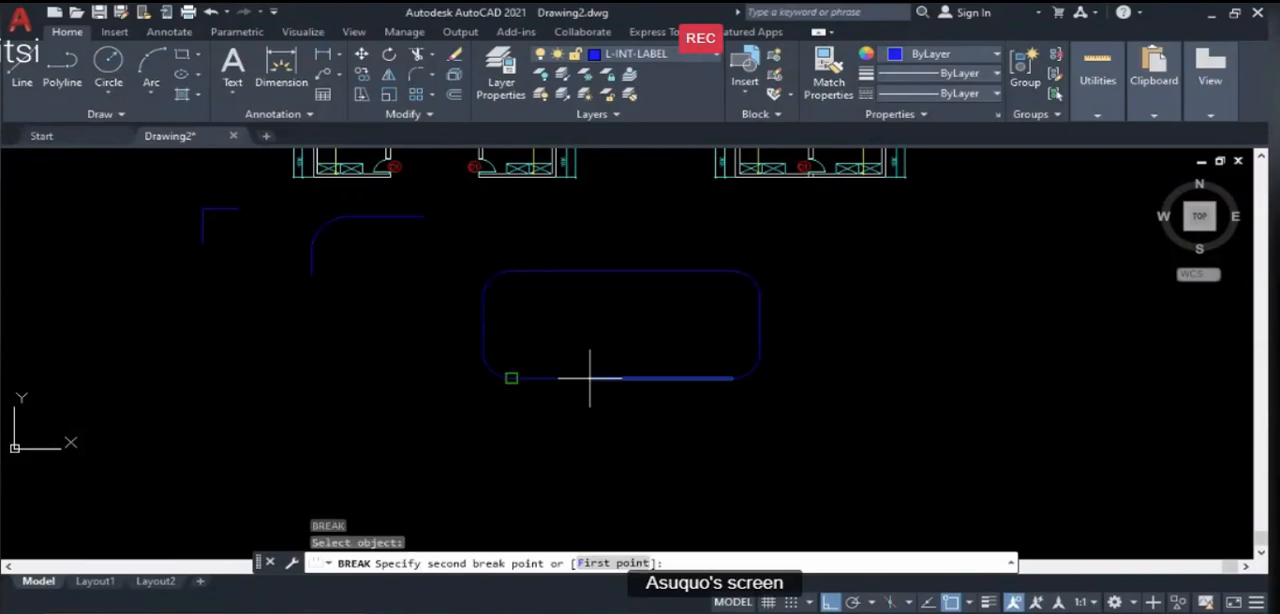
click(653, 341)
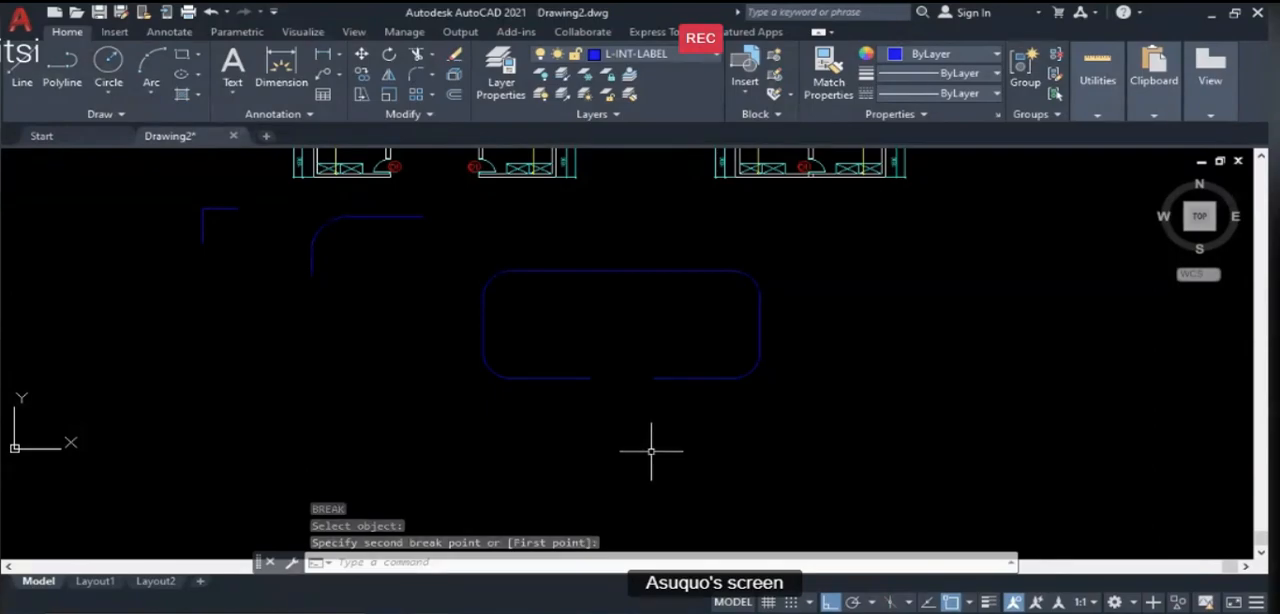
- Switch to the PowerPoint lesson and review the objectives, layer properties and illustration guide slides
click(803, 612)
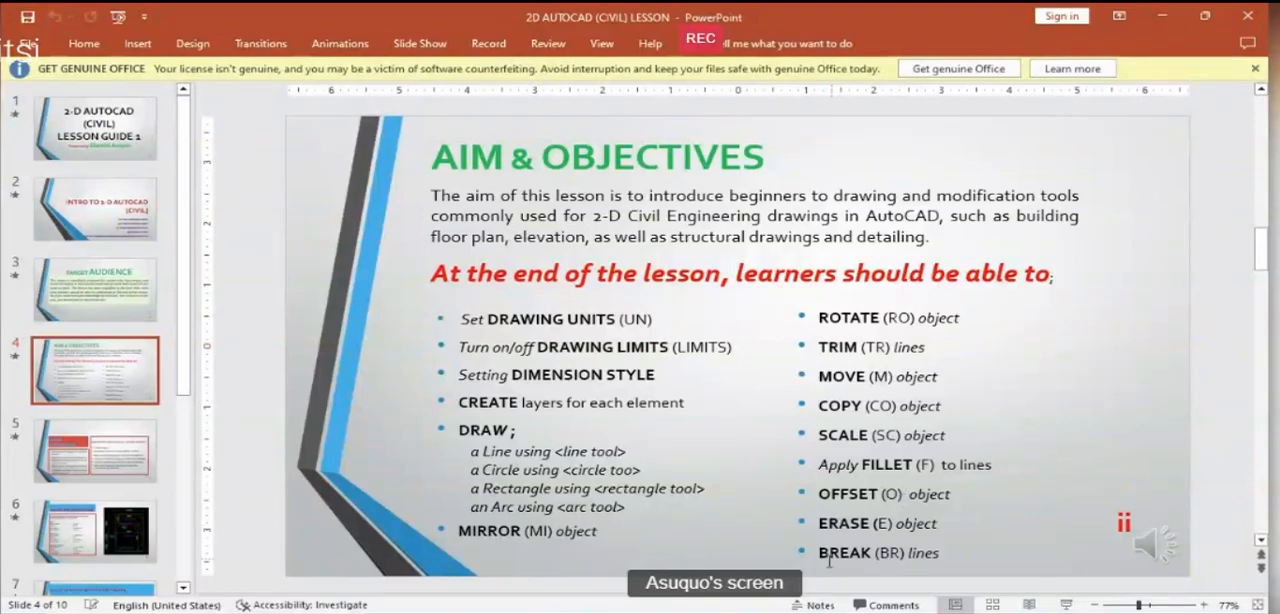
scroll(827, 554, down, 1)
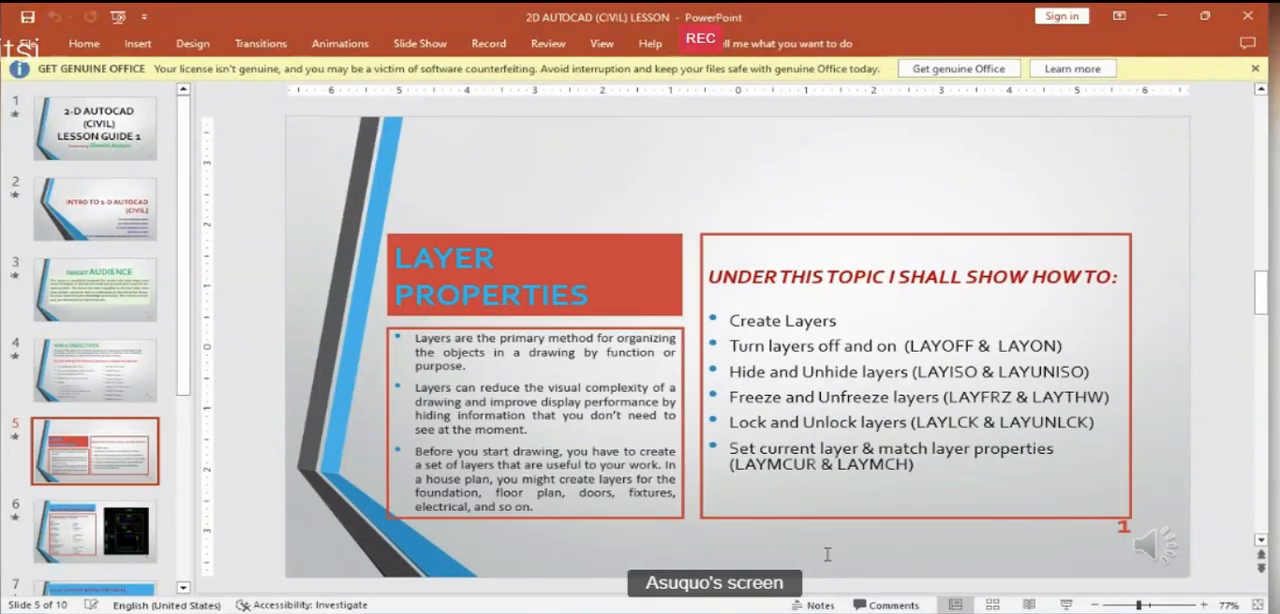
scroll(827, 558, down, 1)
scroll(825, 556, up, 2)
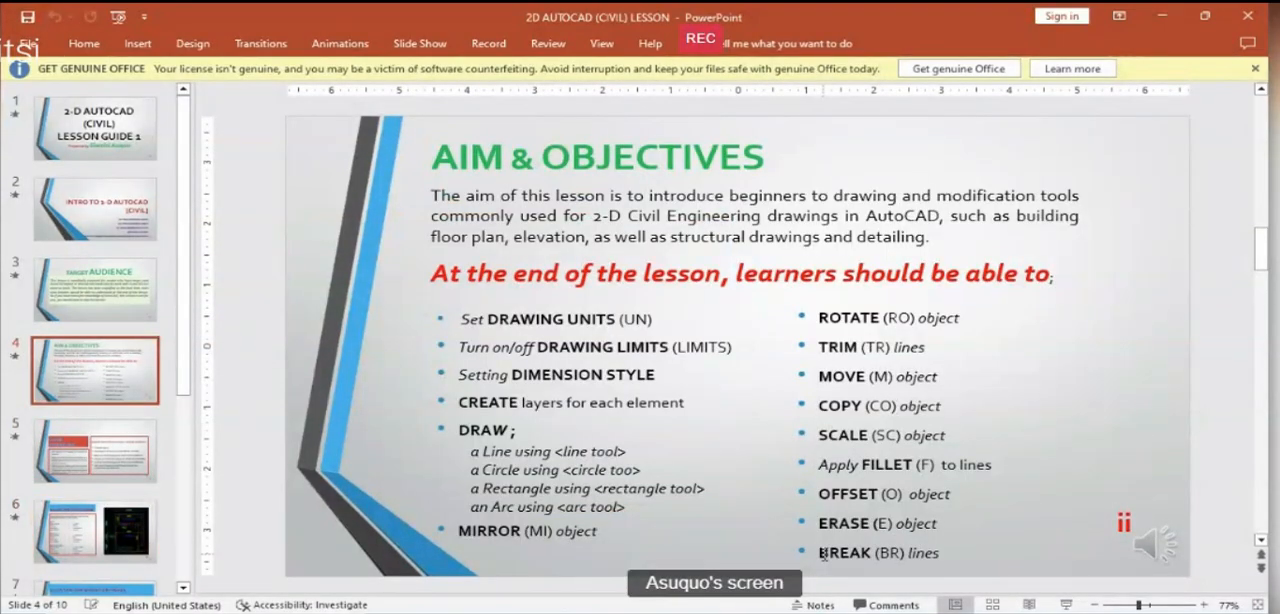
scroll(822, 553, down, 1)
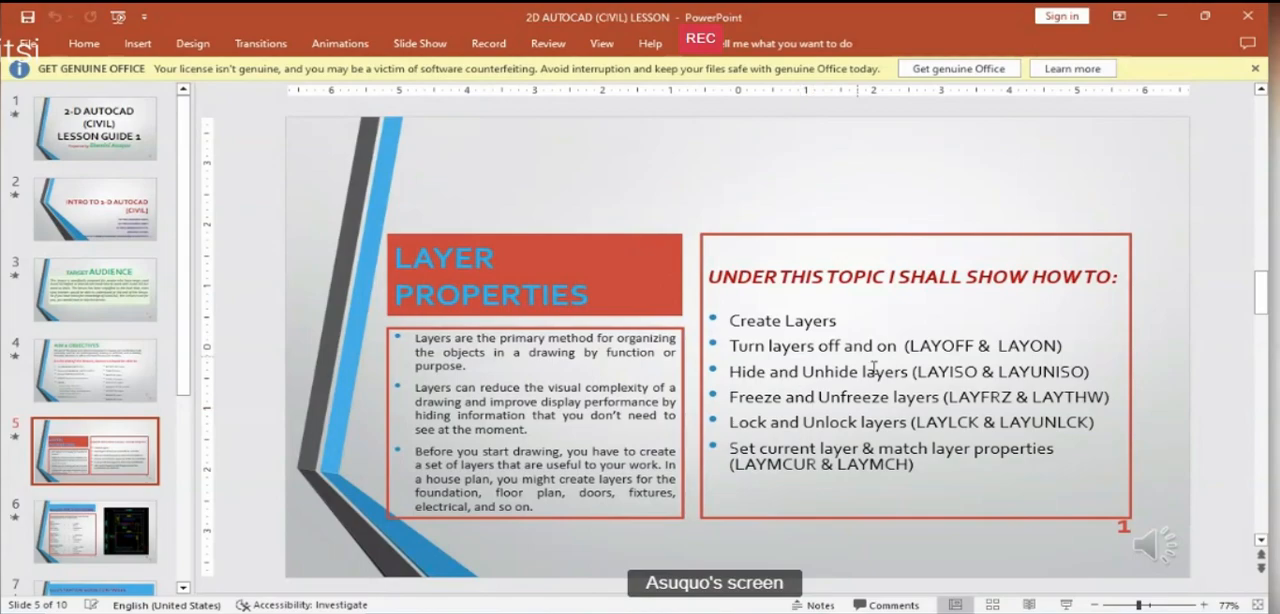
scroll(880, 440, down, 1)
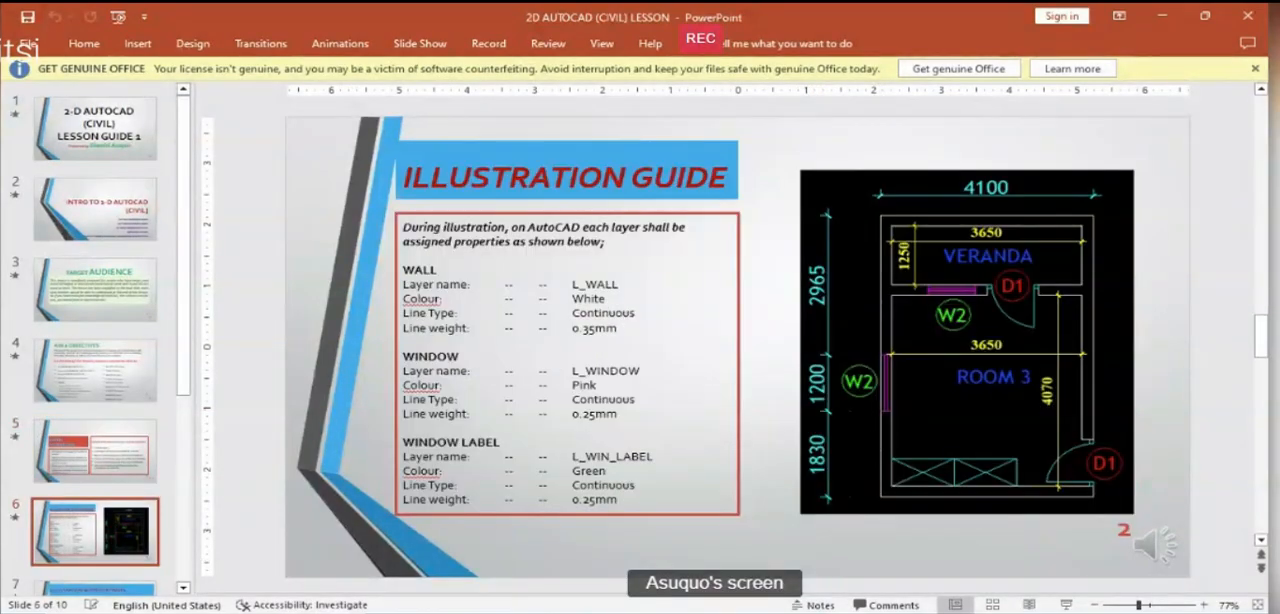
- Switch back to AutoCAD and erase all the practice lines and the rounded rectangle below the room plans
key(alt+Tab)
scroll(530, 434, down, 4)
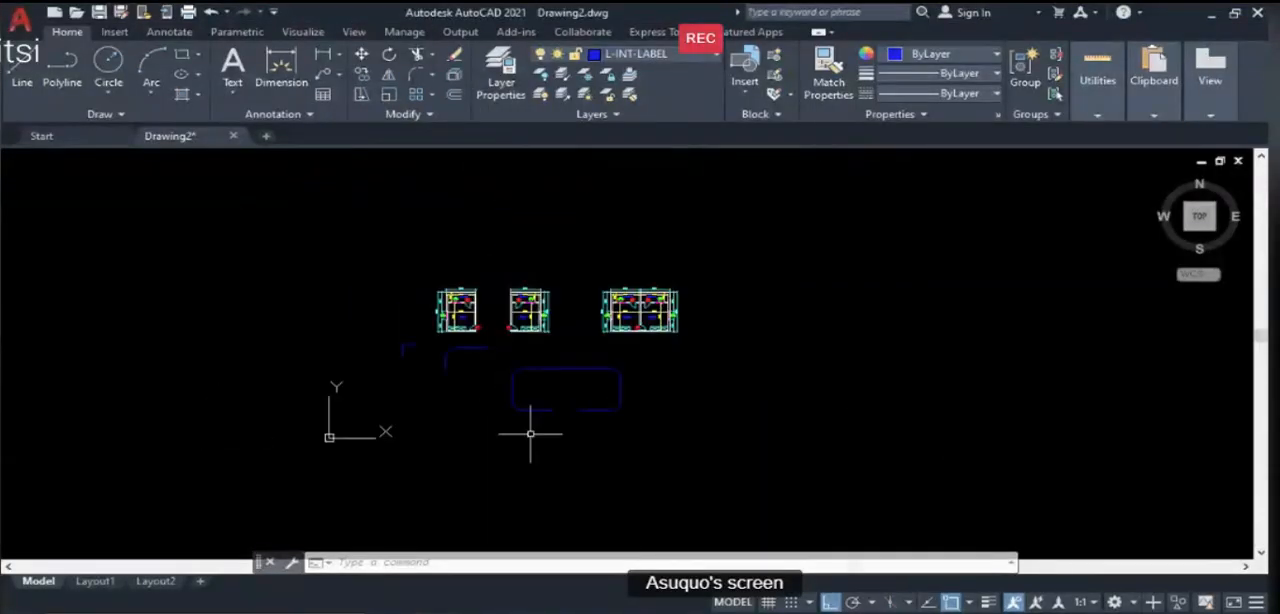
scroll(422, 341, up, 2)
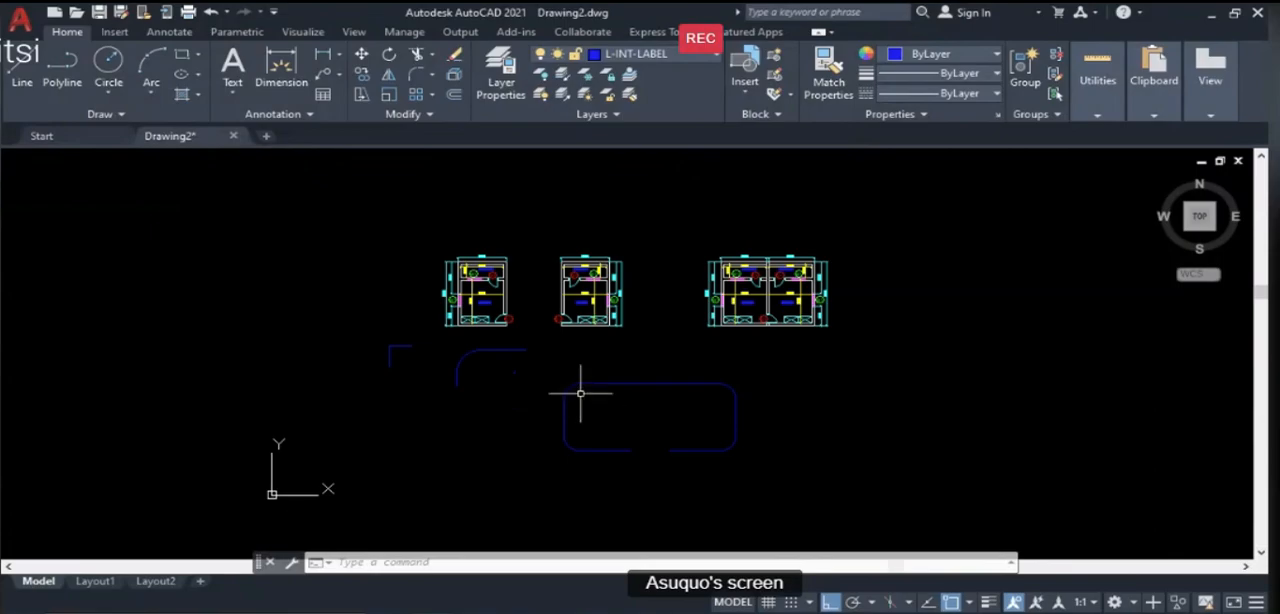
text(e)
key(Return)
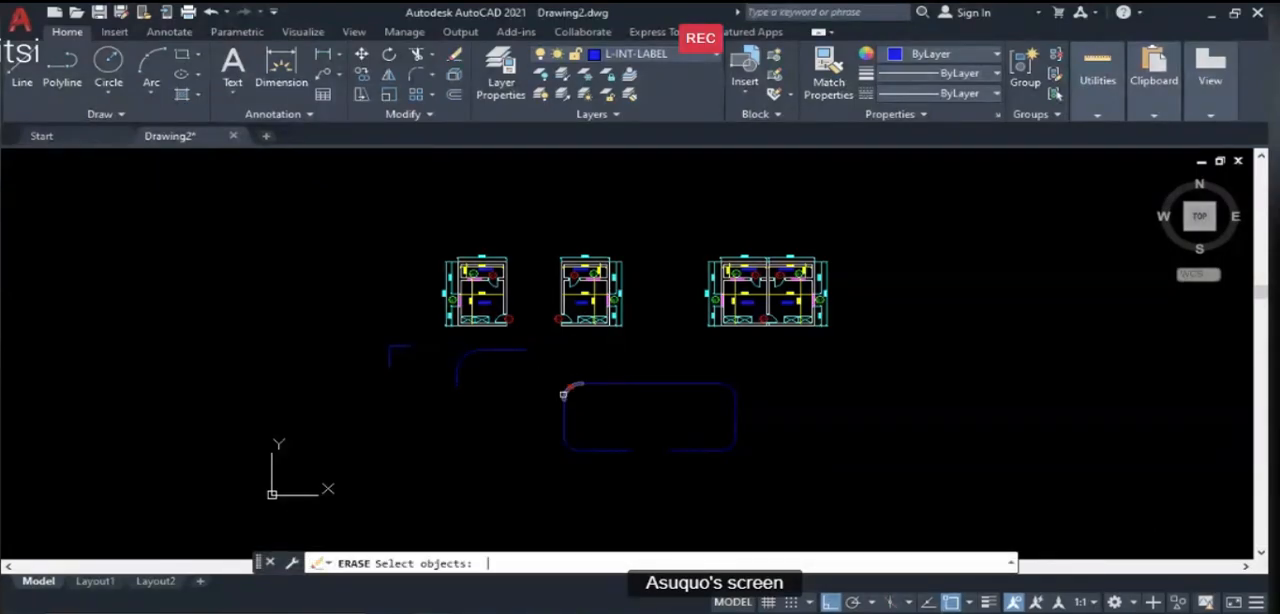
click(771, 492)
click(286, 336)
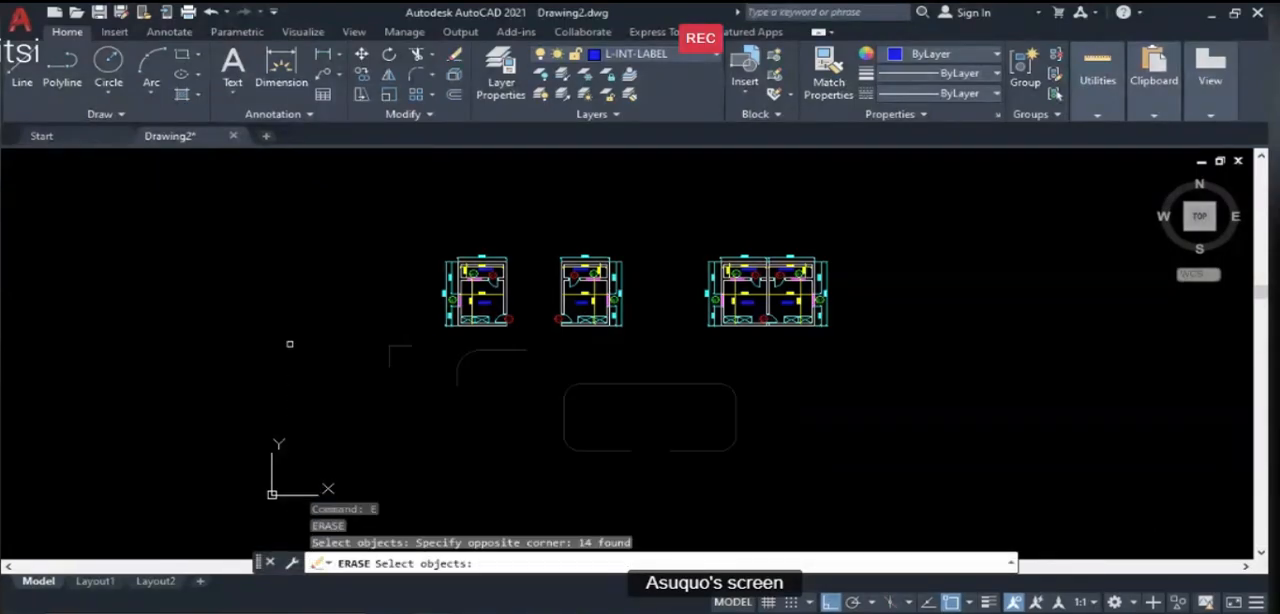
key(Return)
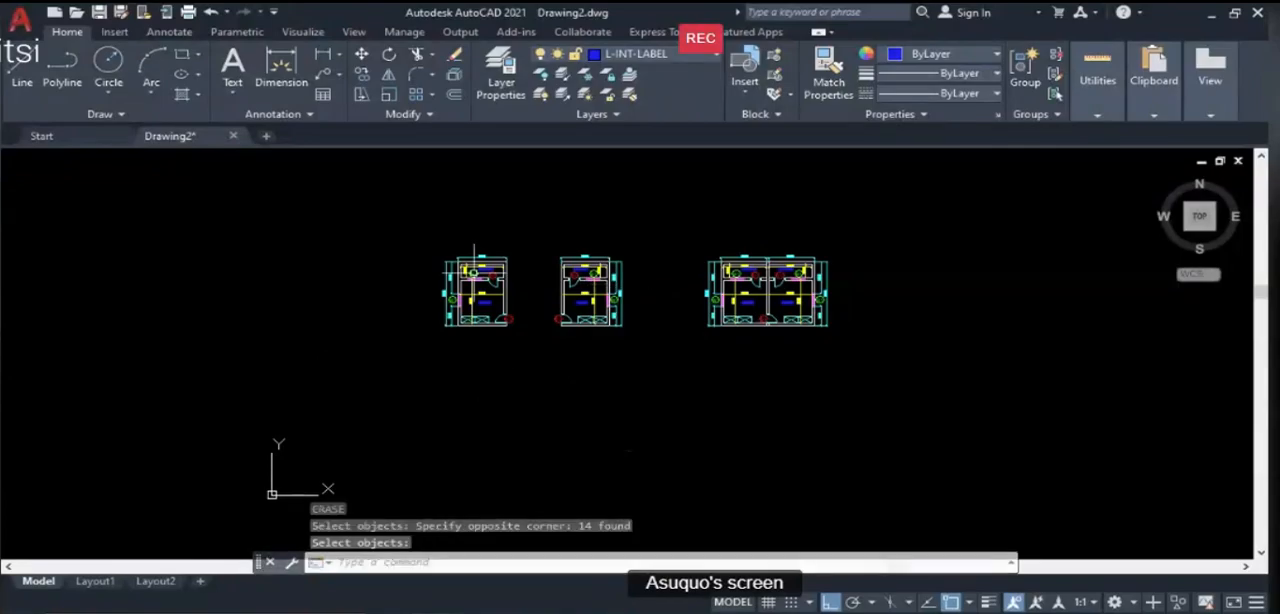
- Erase the combined shared-wall unit and the mirrored room plan, keeping only the leftmost original plan
text(e)
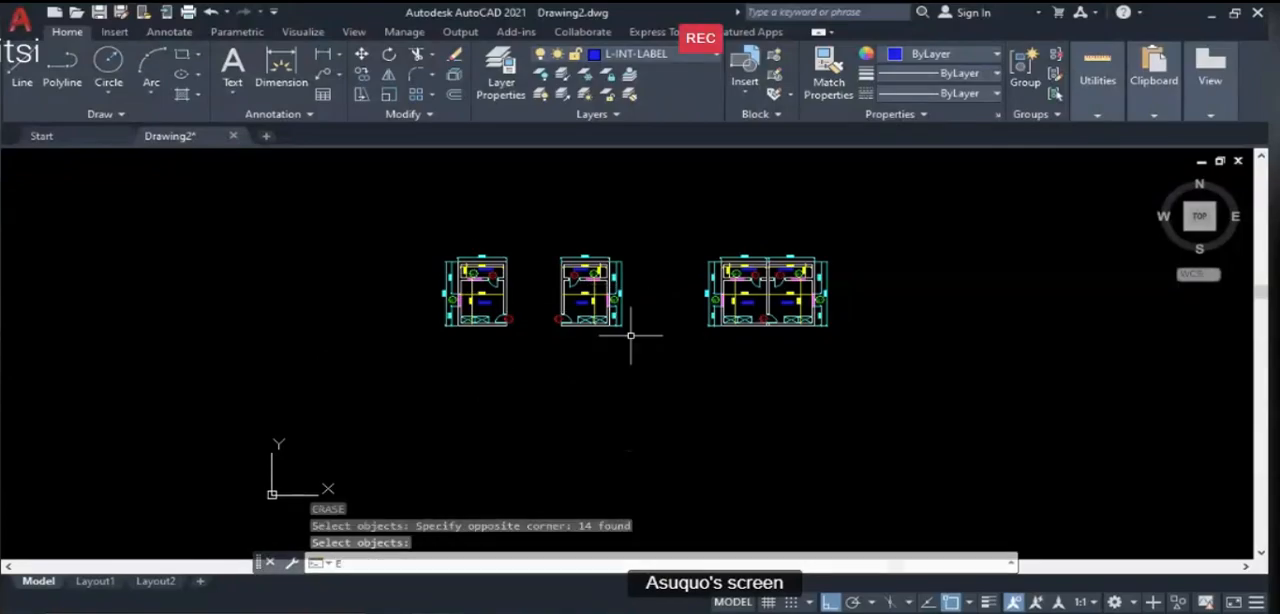
key(Return)
click(929, 380)
click(684, 221)
key(Return)
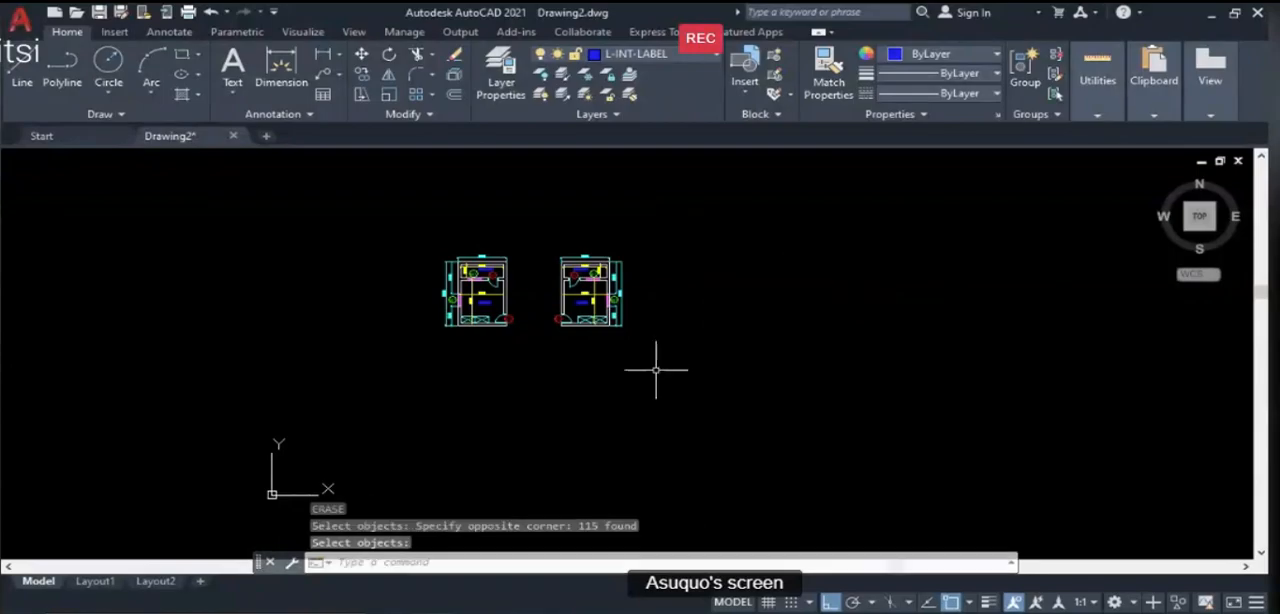
key(Return)
click(660, 372)
click(564, 229)
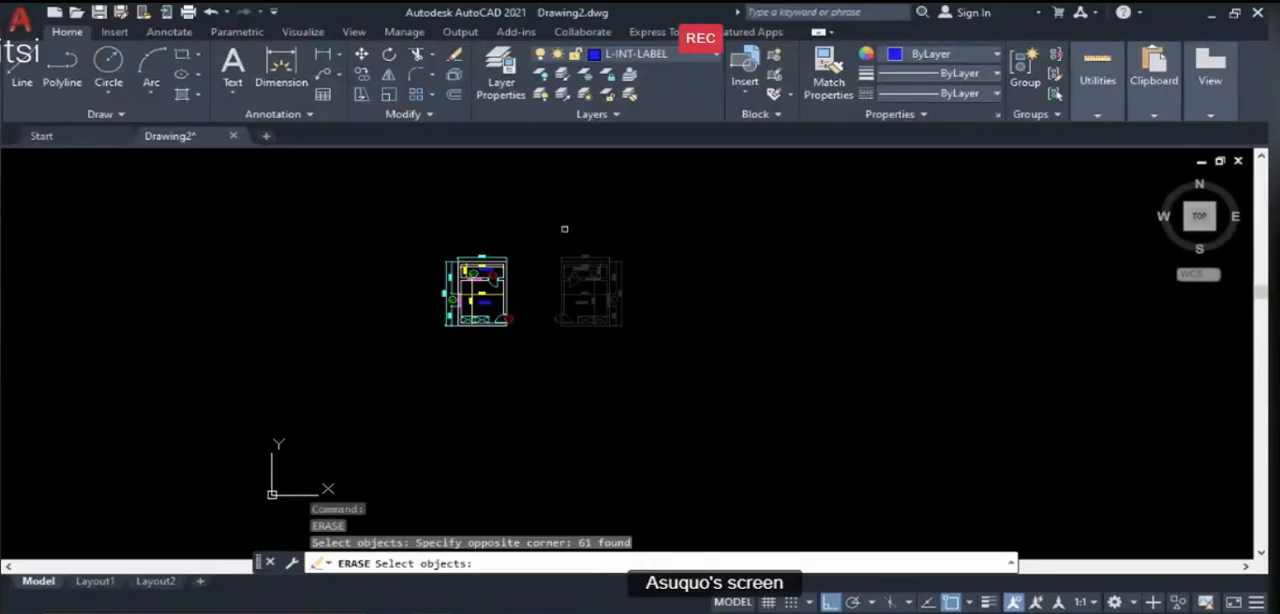
key(Return)
scroll(457, 280, up, 6)
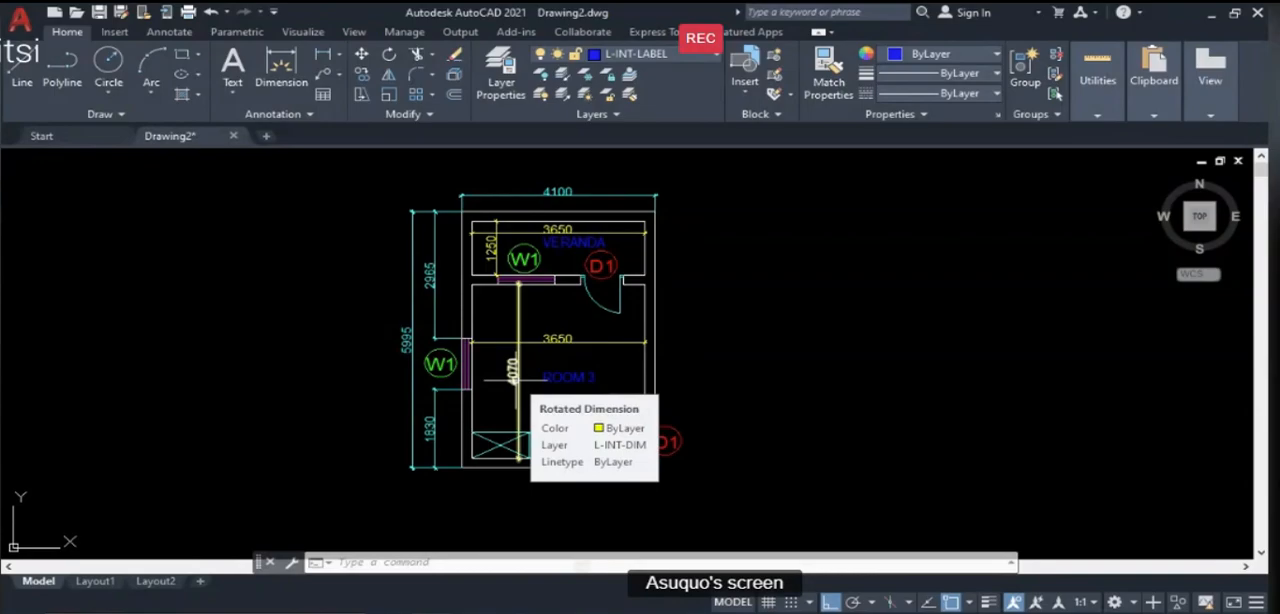
- Review the illustration guide and layer properties slides in PowerPoint and return to the AutoCAD drawing
key(alt+Tab)
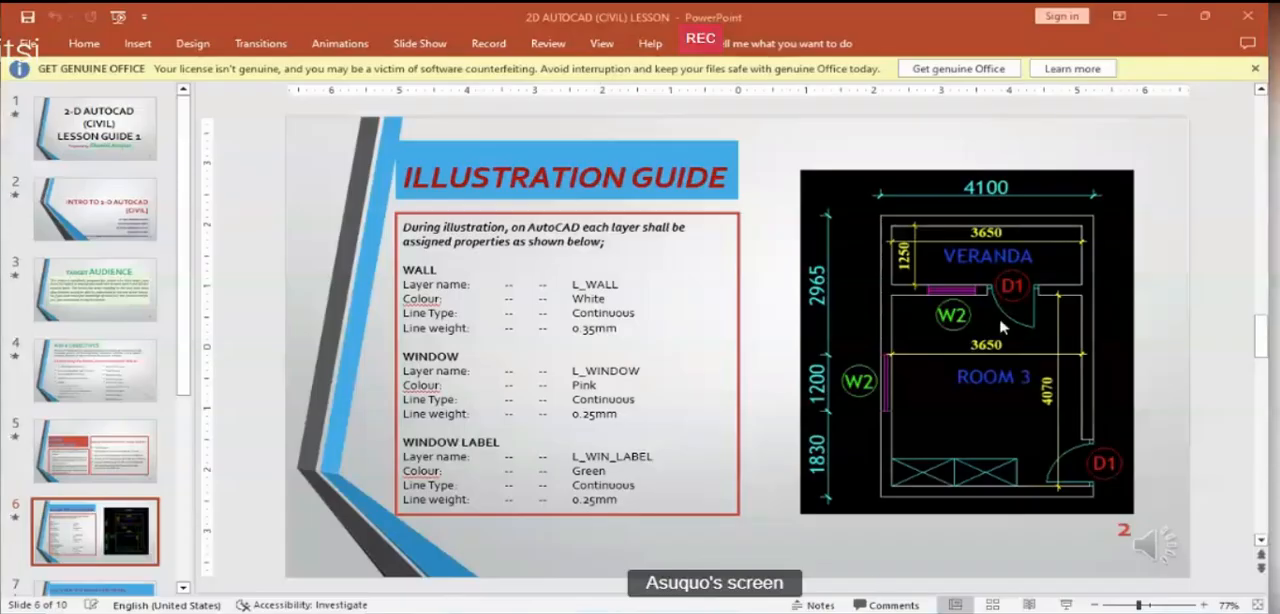
scroll(829, 374, up, 1)
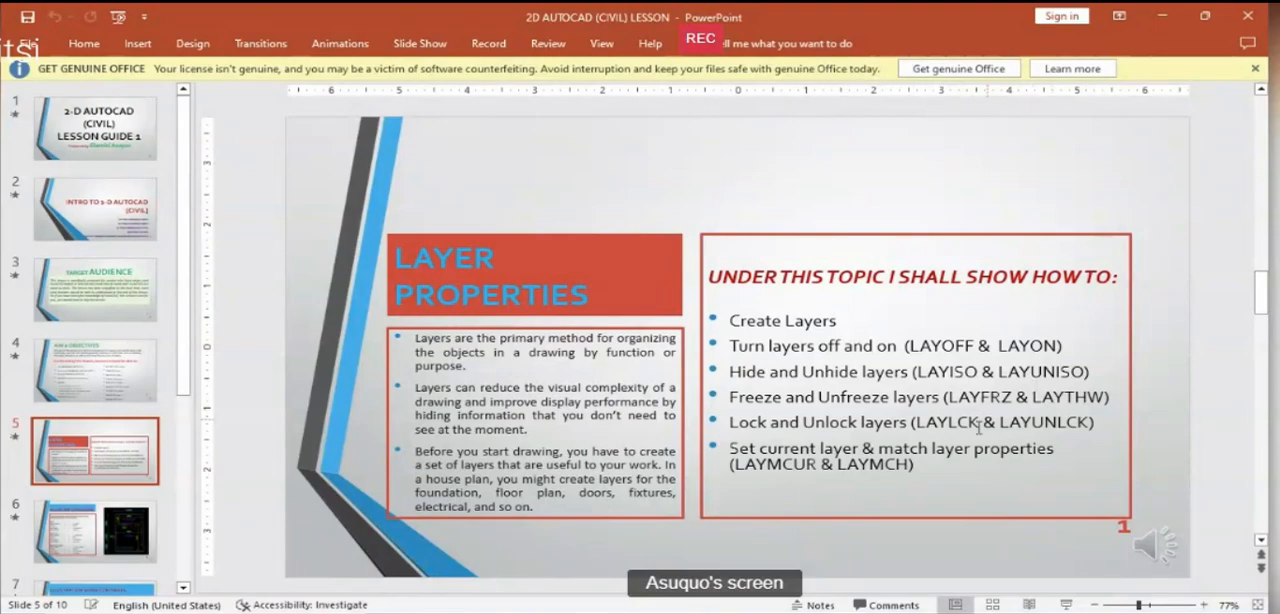
key(alt+Tab)
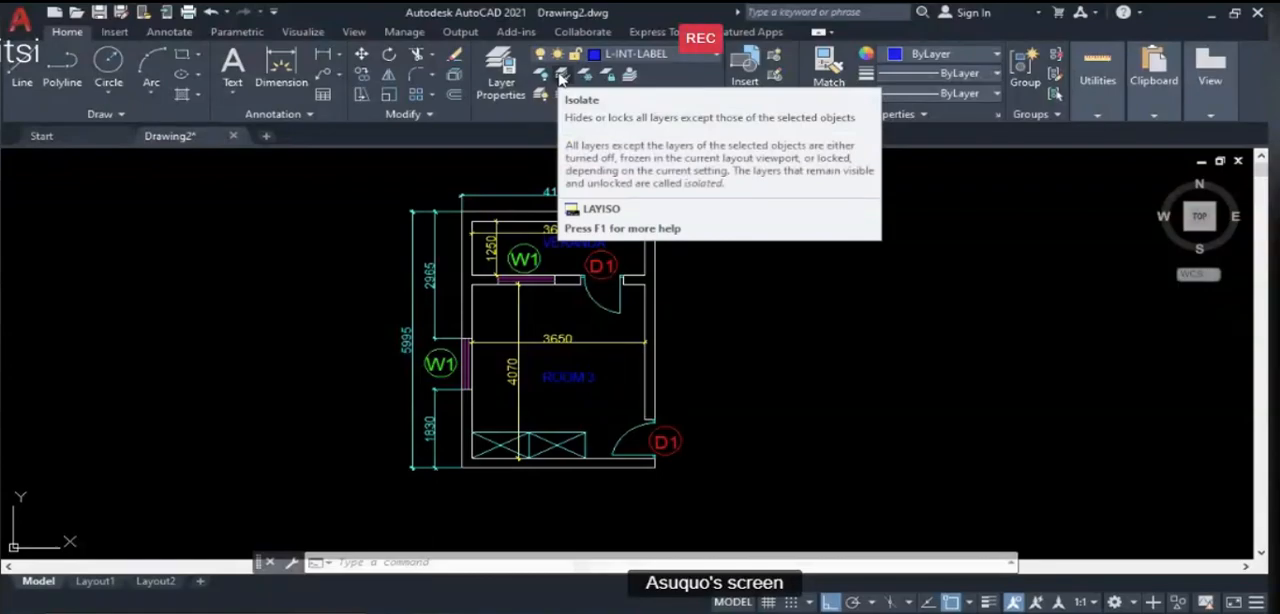
- Isolate the layer of the veranda's horizontal interior dimension and undo the isolation
click(560, 78)
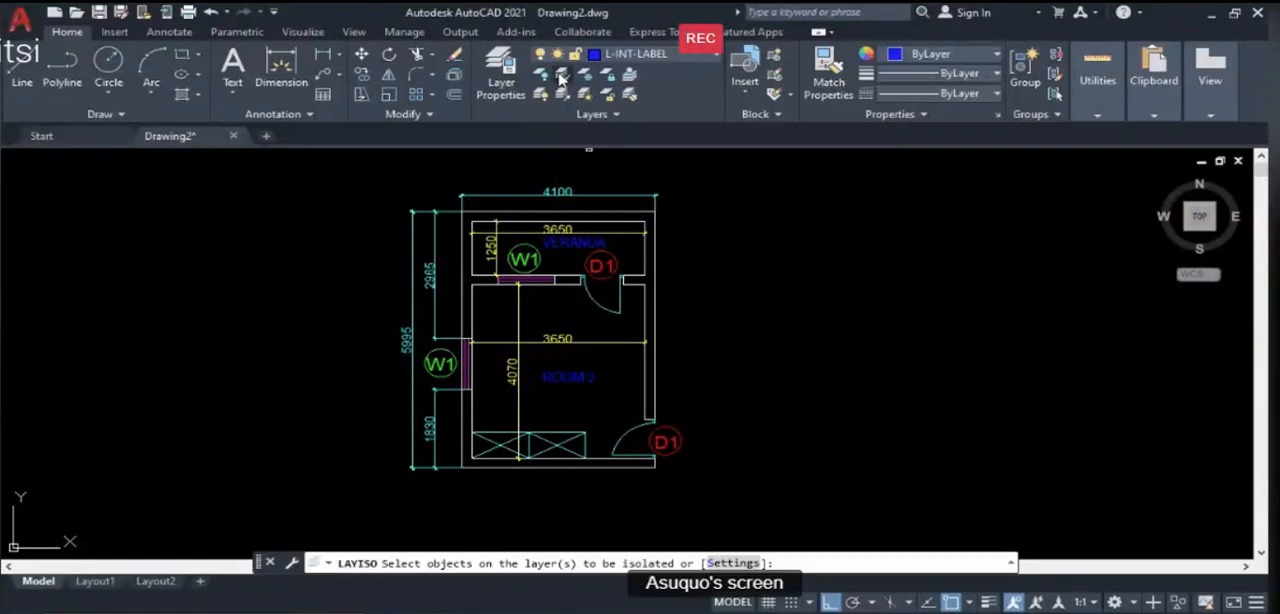
click(507, 231)
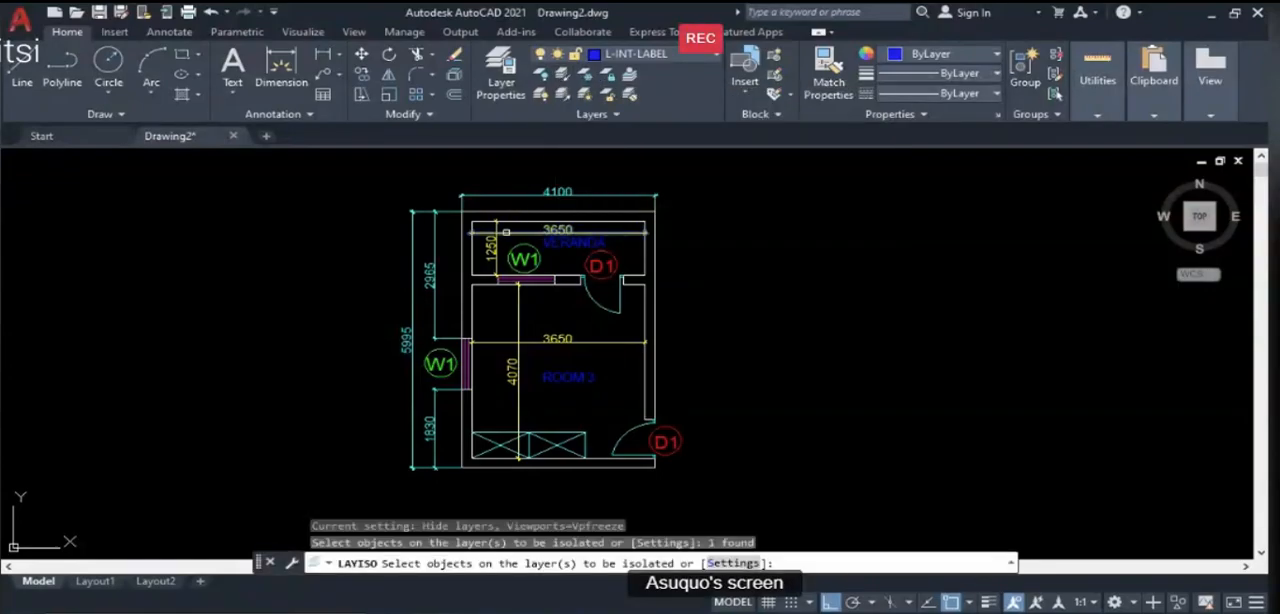
key(Return)
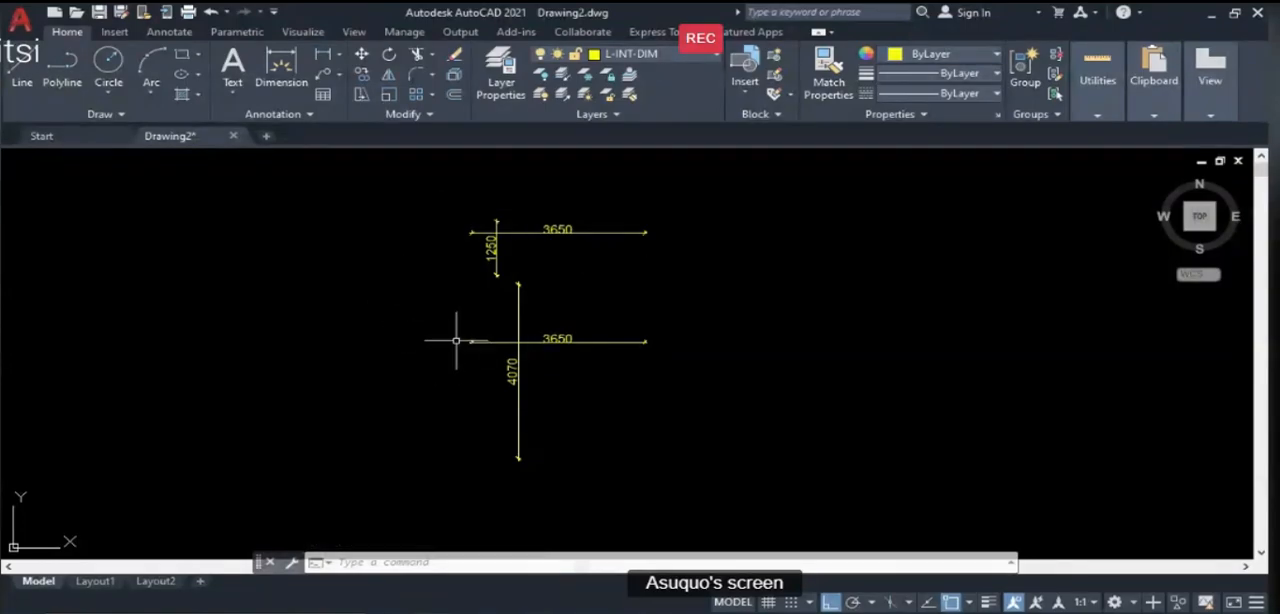
key(ctrl+z)
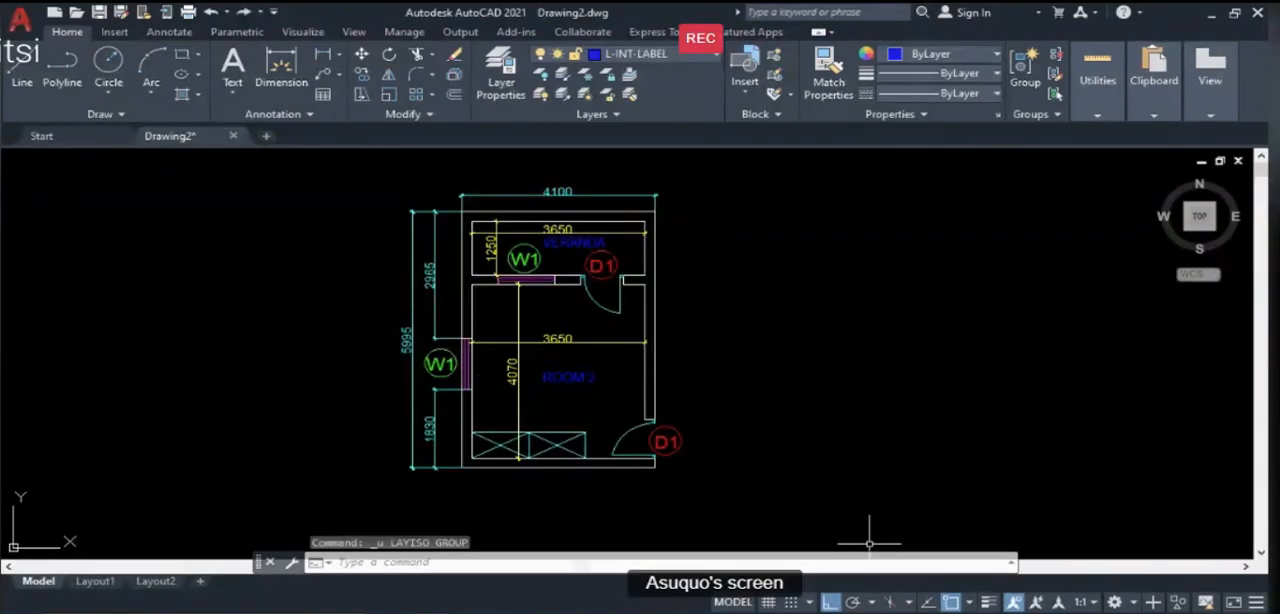
- Turn off the L-INT-DIM layer by picking the veranda's horizontal interior dimension
key(alt+Tab)
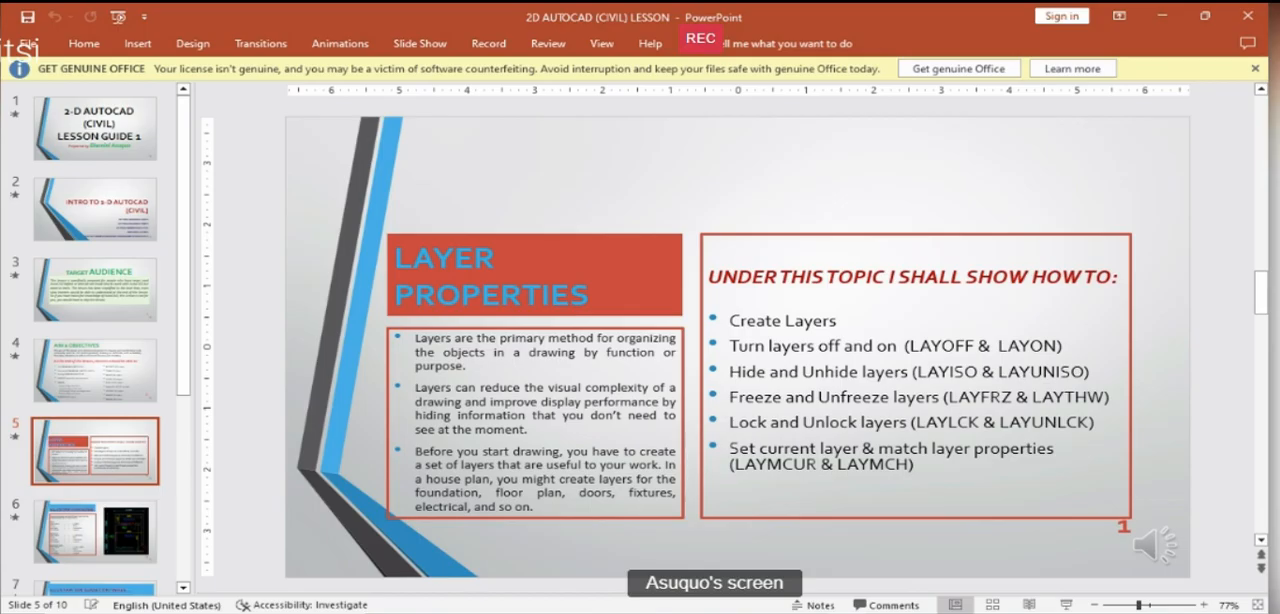
key(alt+Tab)
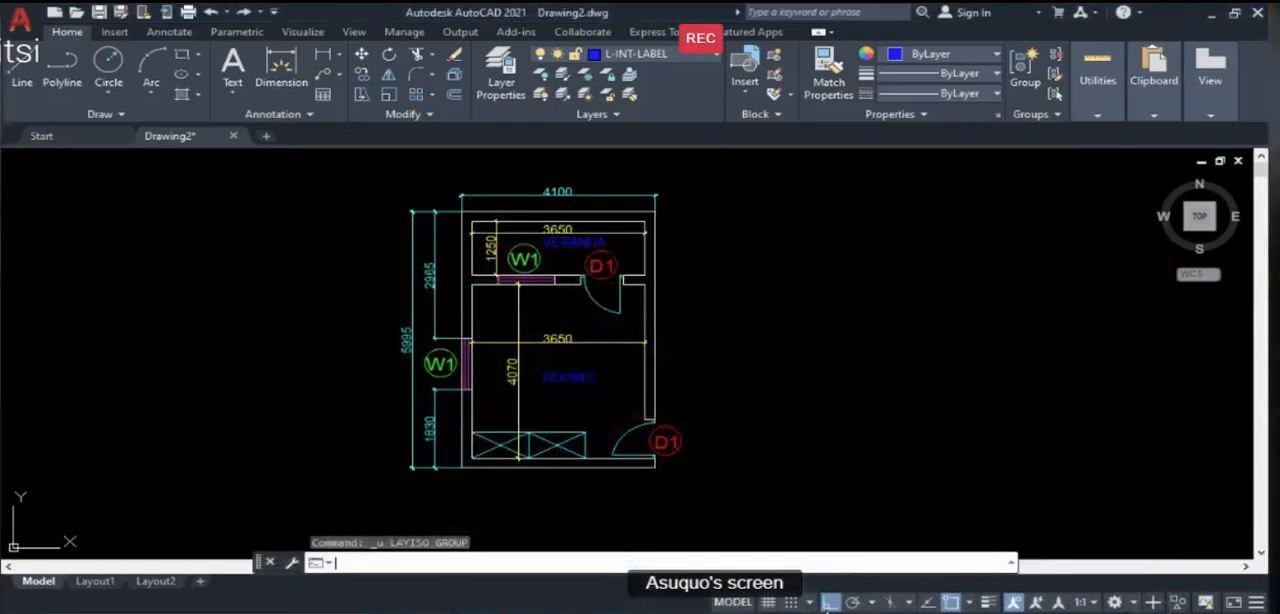
click(541, 78)
click(504, 230)
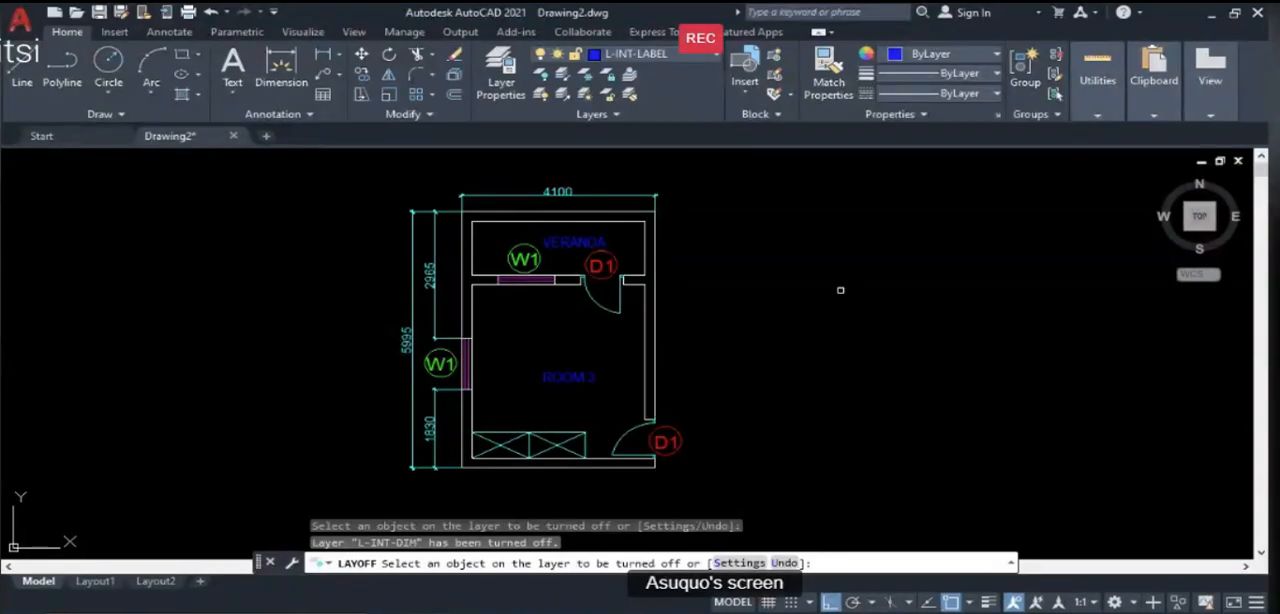
- End the layer-off command and turn the L-INT-DIM layer back on
key(Return)
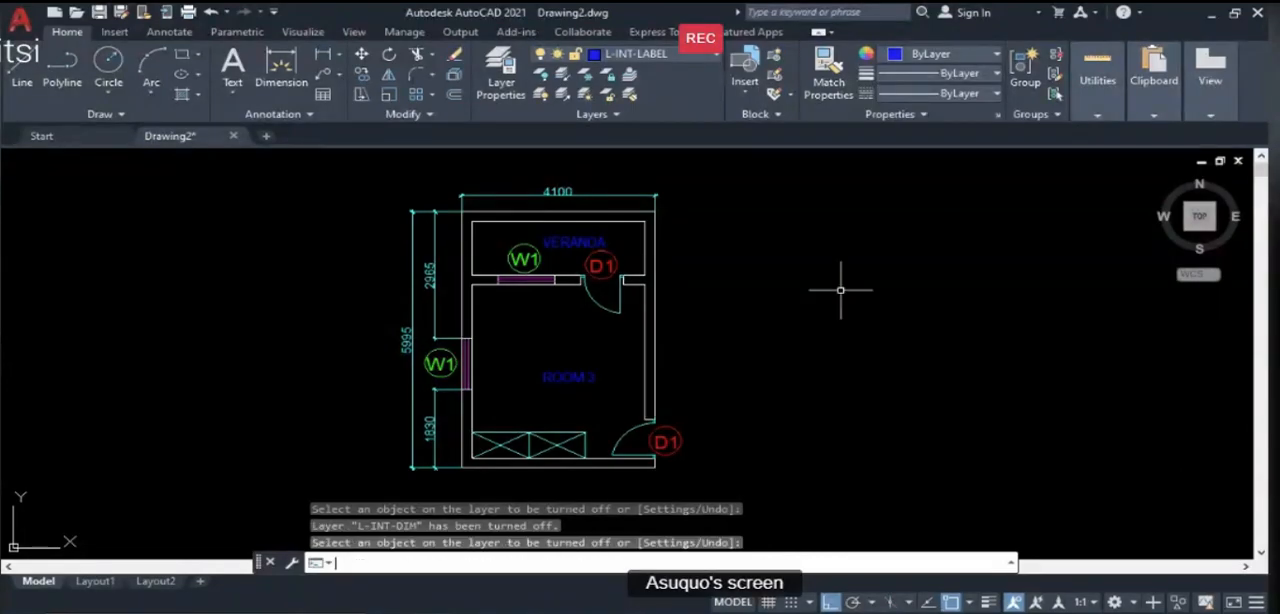
click(714, 58)
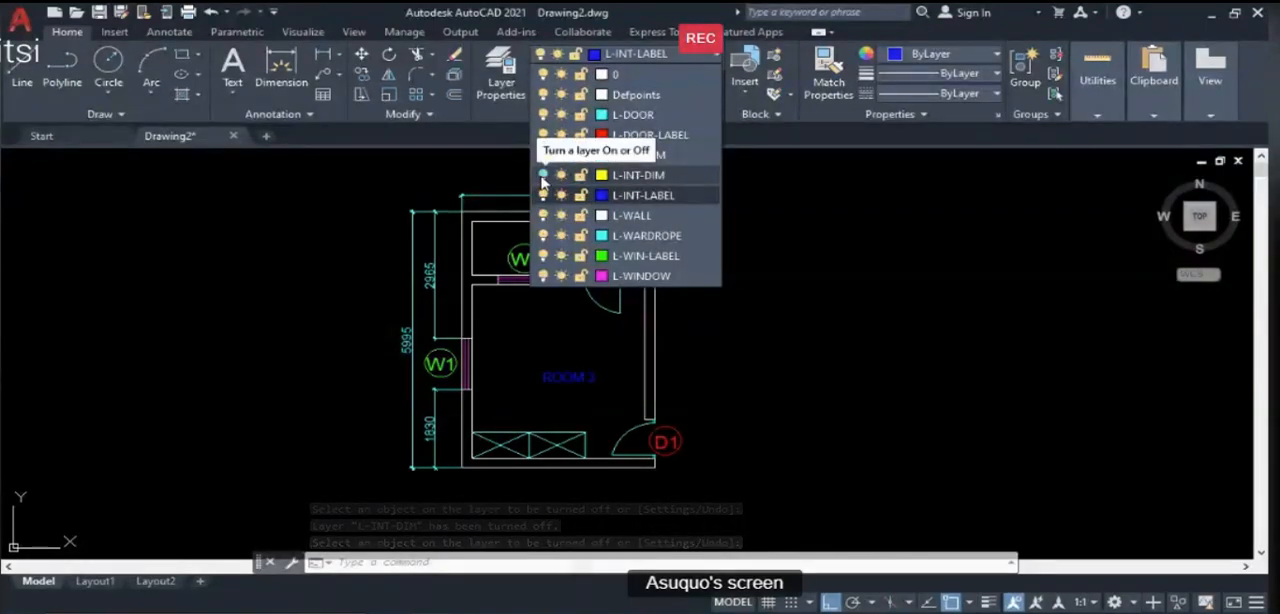
click(543, 177)
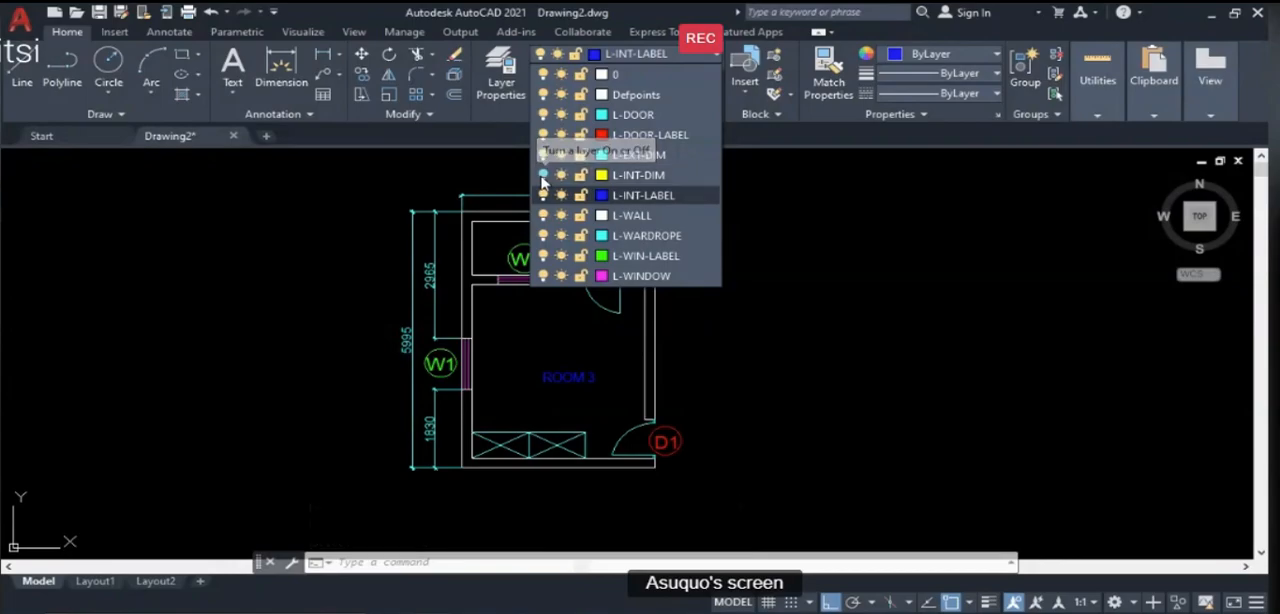
click(881, 286)
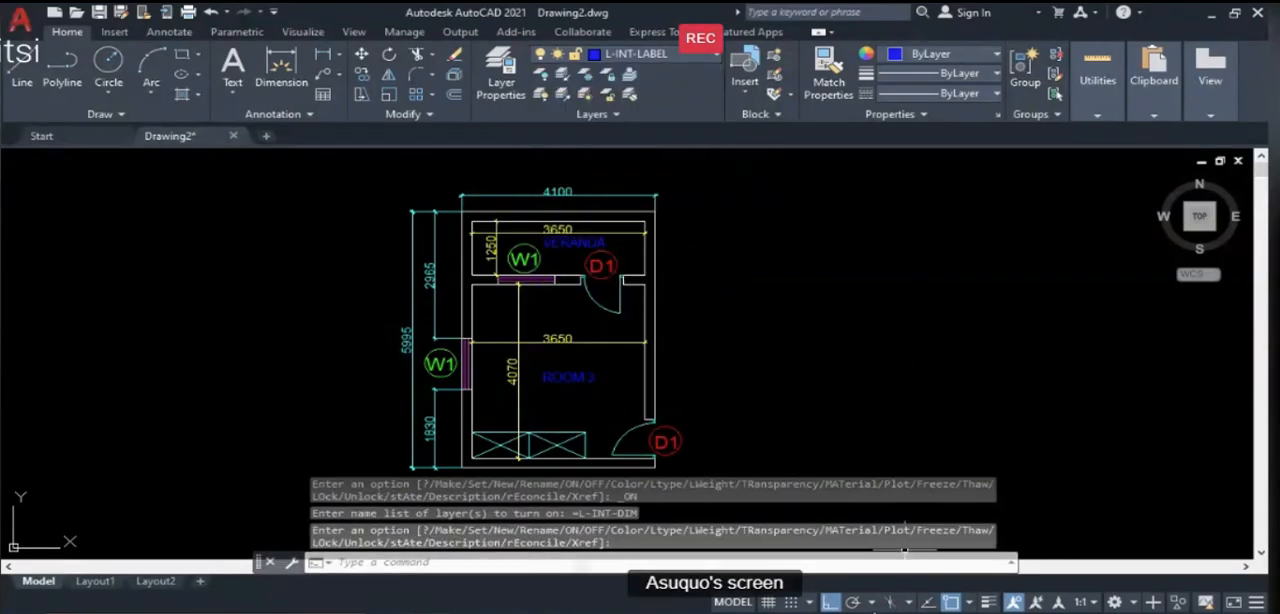
- Check the layer properties slide in PowerPoint, return to AutoCAD and lock the L-WALL layer by picking the plan's outer wall
click(850, 612)
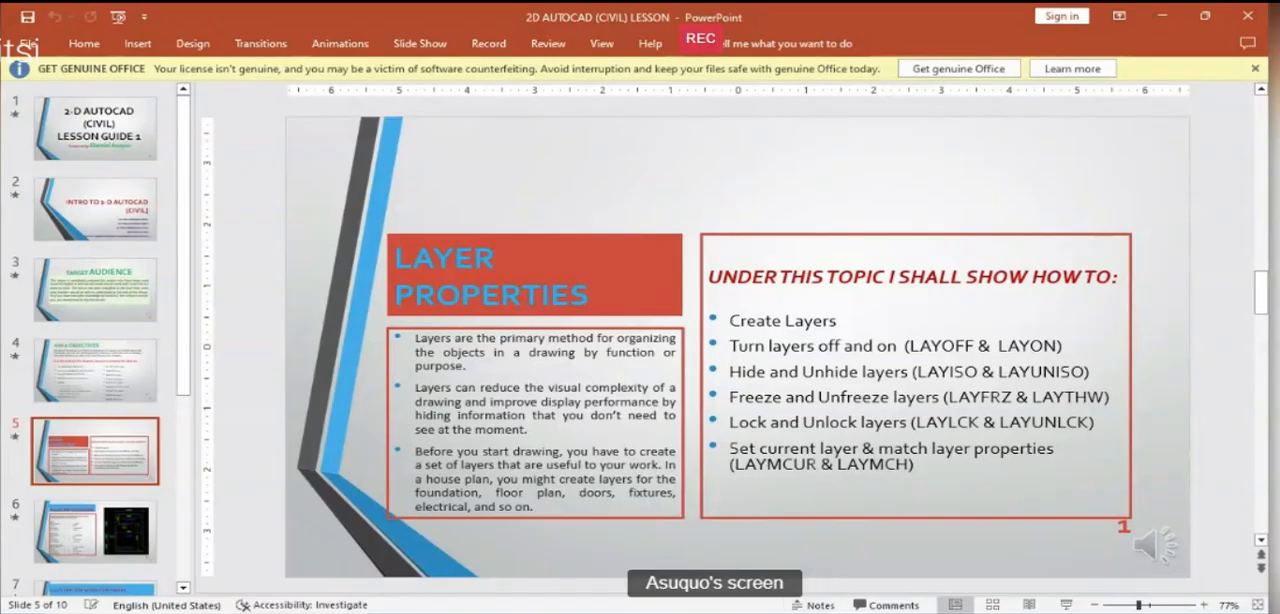
click(620, 612)
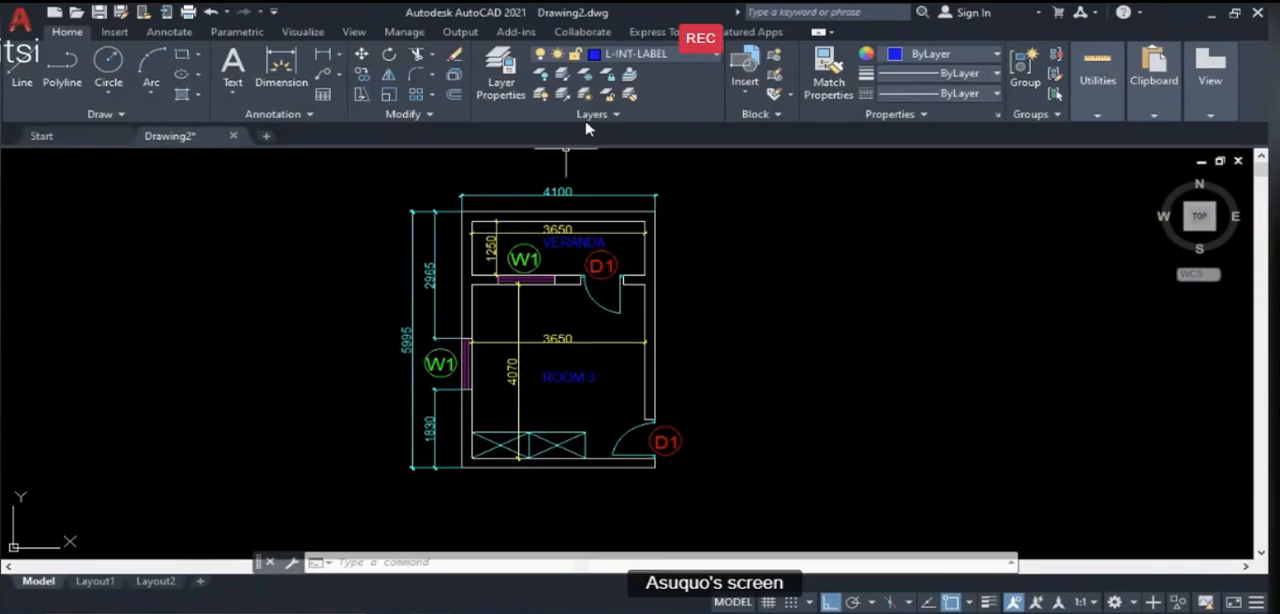
click(608, 77)
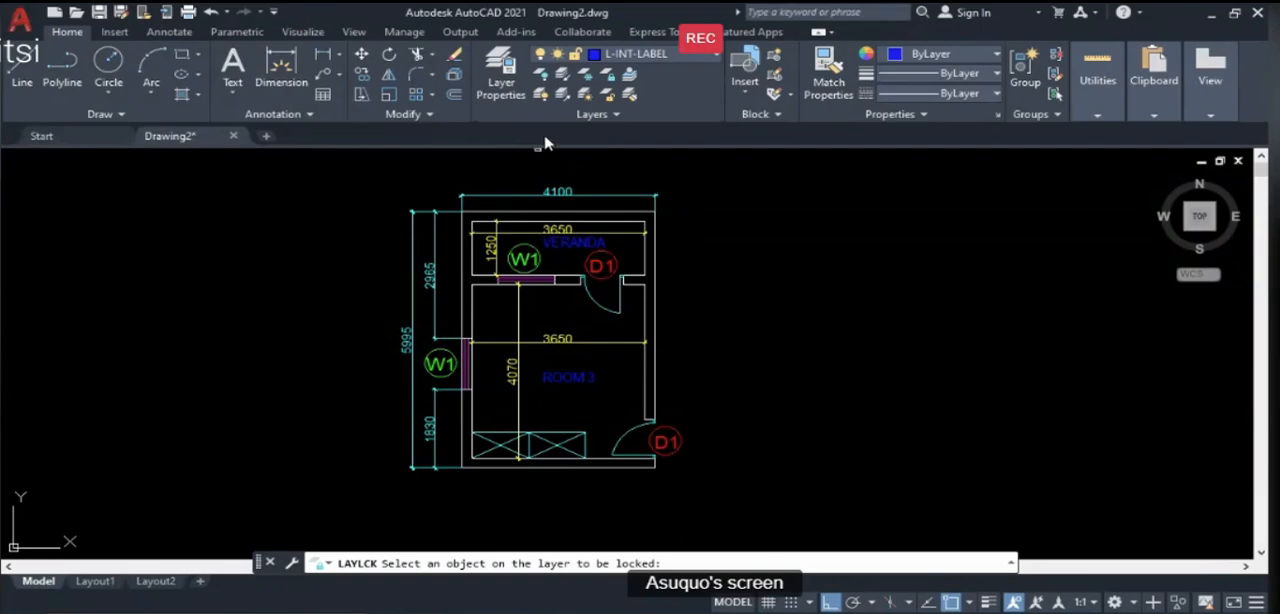
click(459, 254)
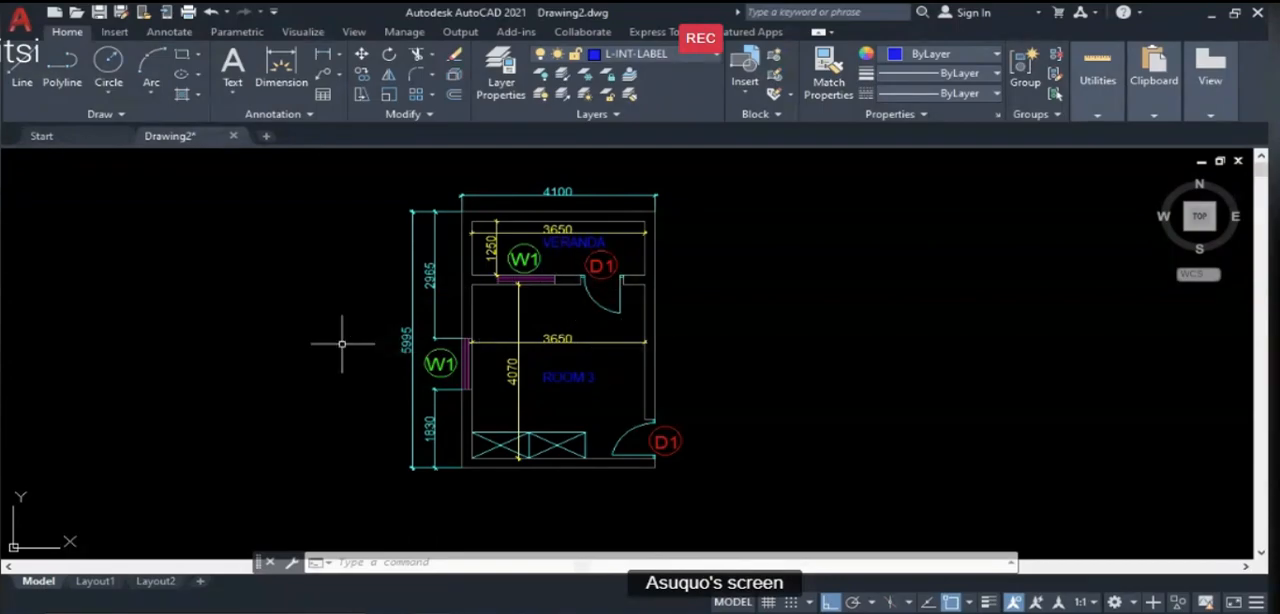
- Move the whole room plan selection horizontally to the empty area right of the plan, with the wall layer locked
text(m)
key(Return)
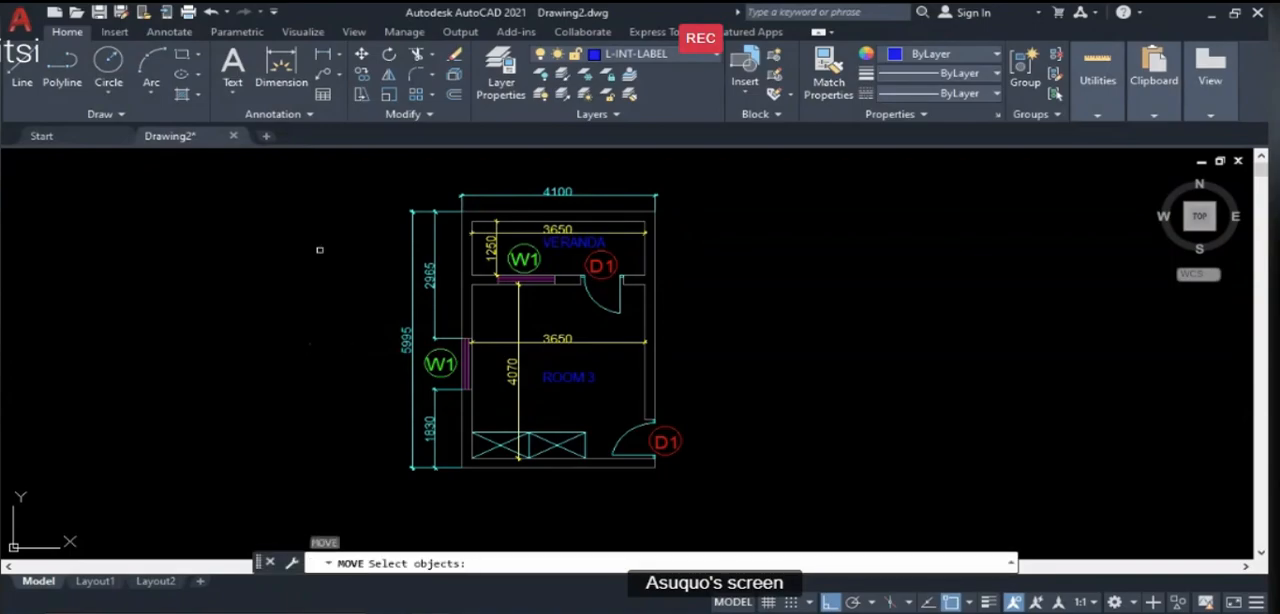
click(332, 172)
click(800, 526)
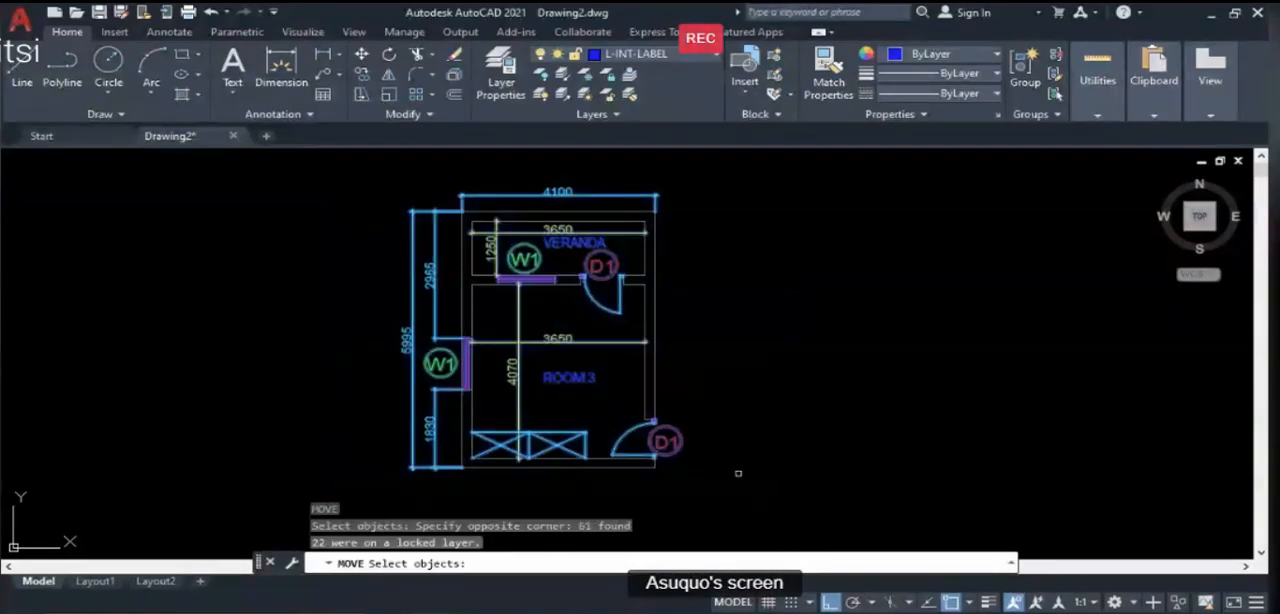
key(Return)
click(730, 373)
click(1120, 371)
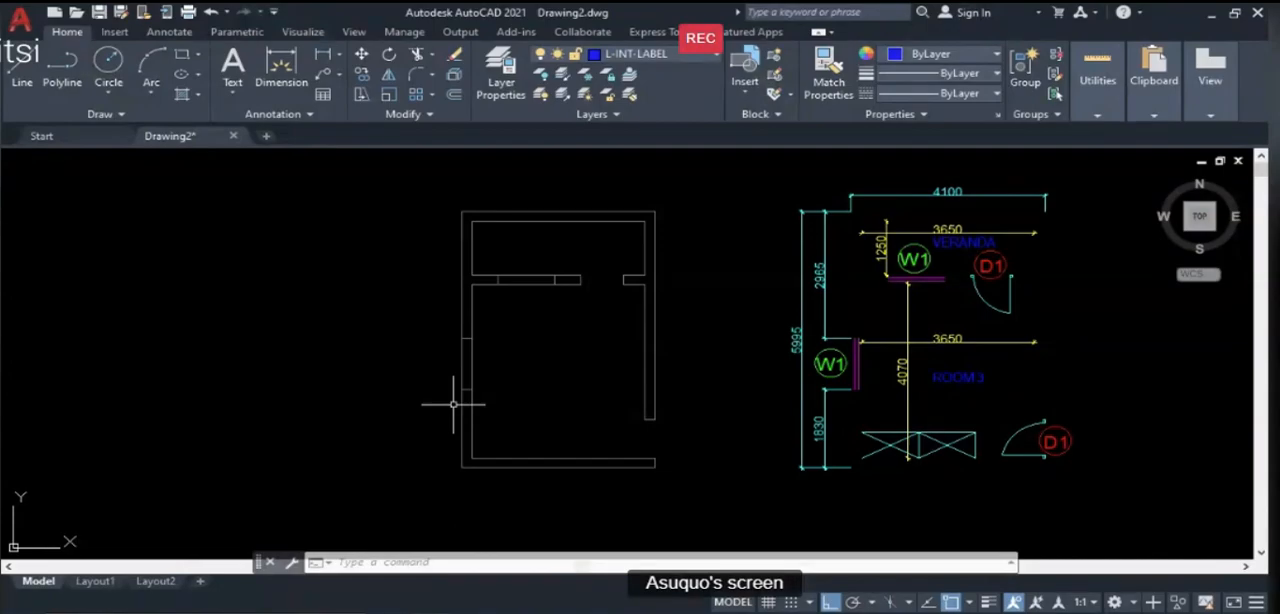
- Undo the move of the plan objects and the wall layer lock
key(ctrl+z)
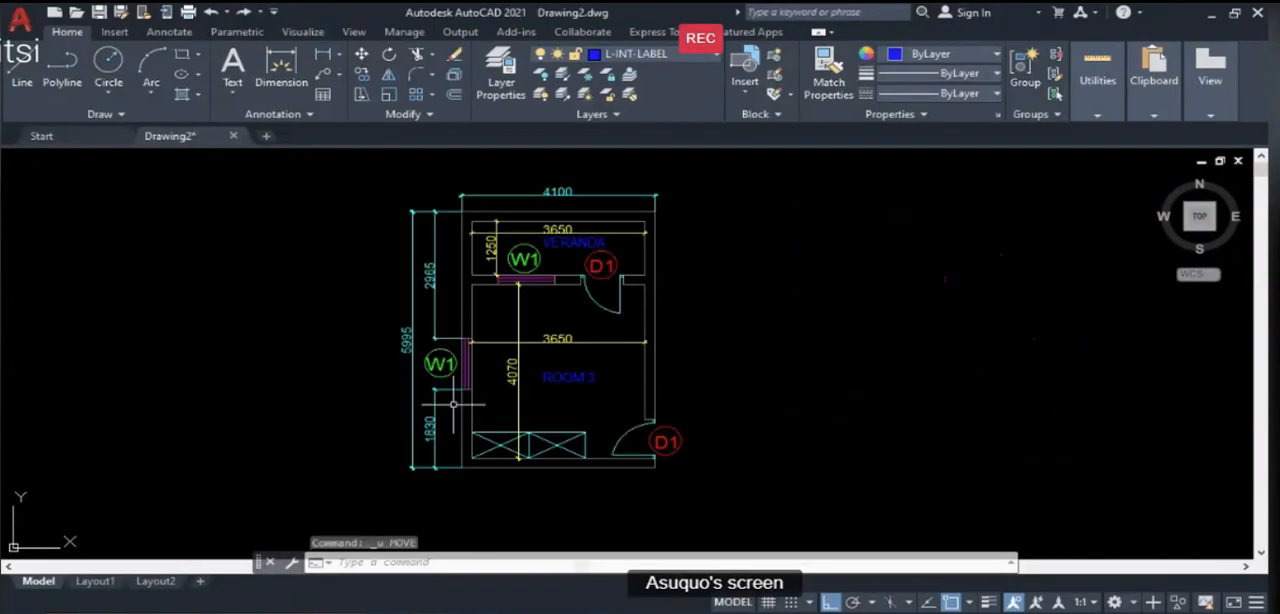
key(ctrl+z)
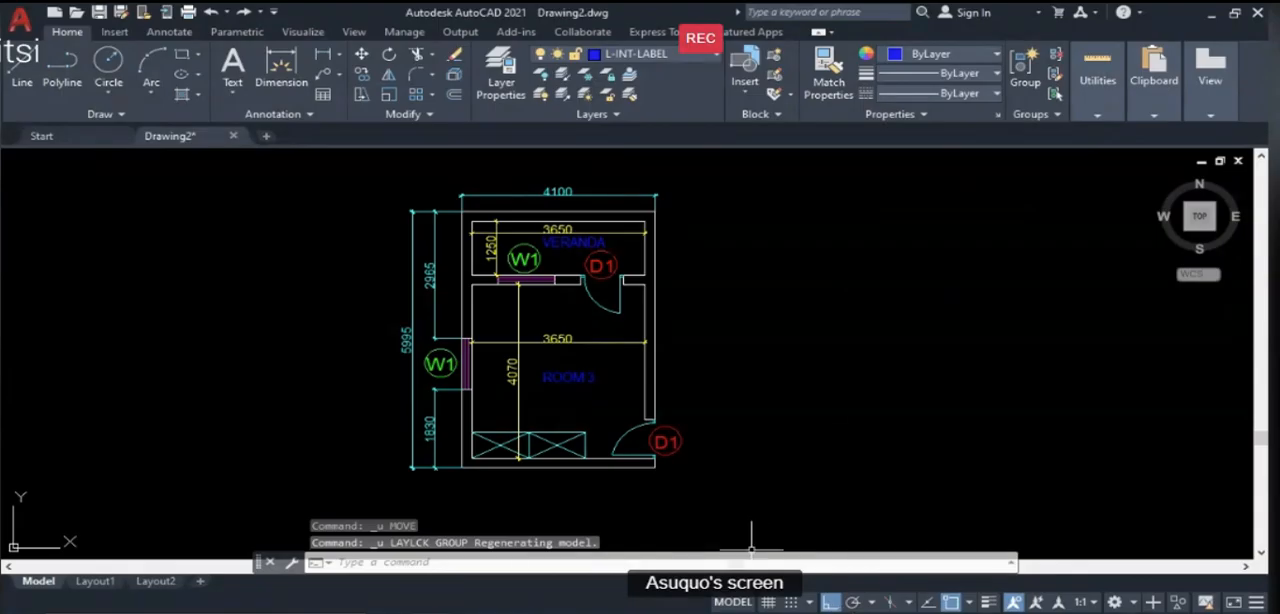
- Switch to PowerPoint and go from the layer properties slide to the closing slide of the lesson
key(alt+Tab)
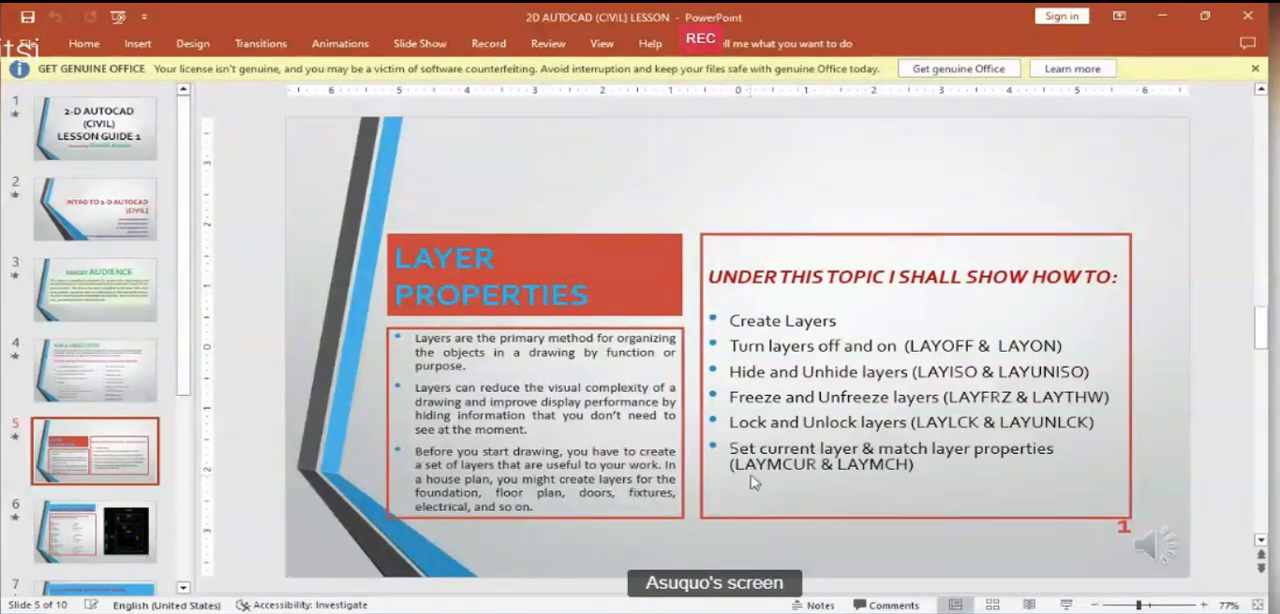
scroll(748, 486, down, 5)
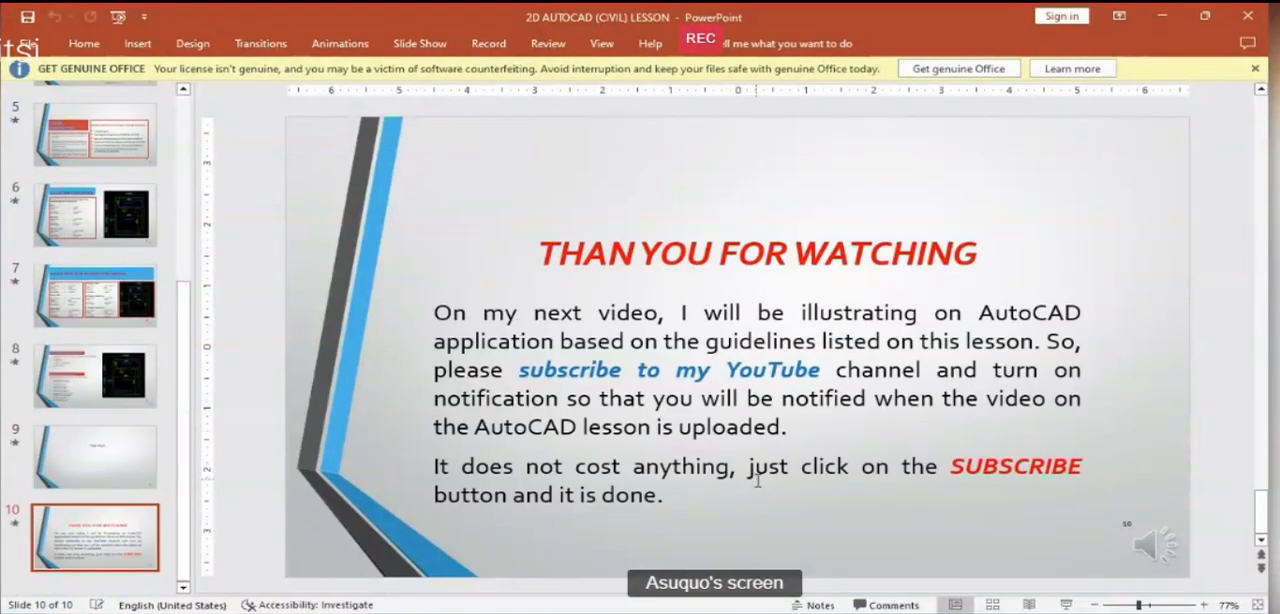